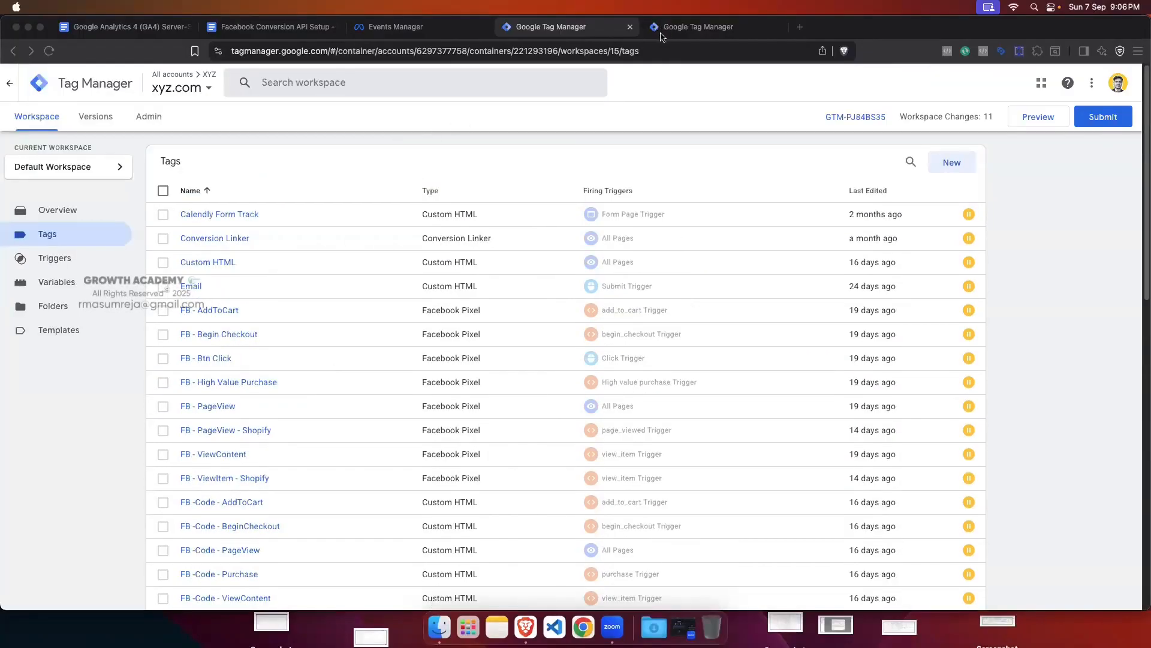
# Step: Examine the Event Mapping and Parameter Mapping tables in the Facebook Conversion API Setup document
pyautogui.click(514, 127)
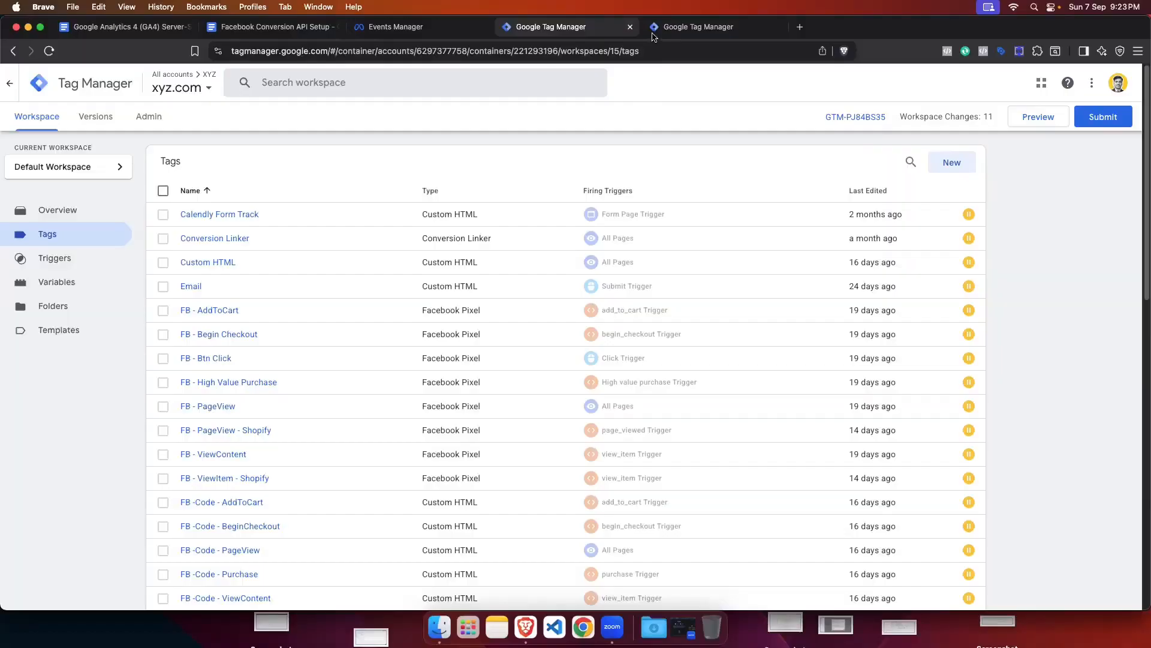
pyautogui.click(254, 27)
pyautogui.scroll(-1, 555, 248)
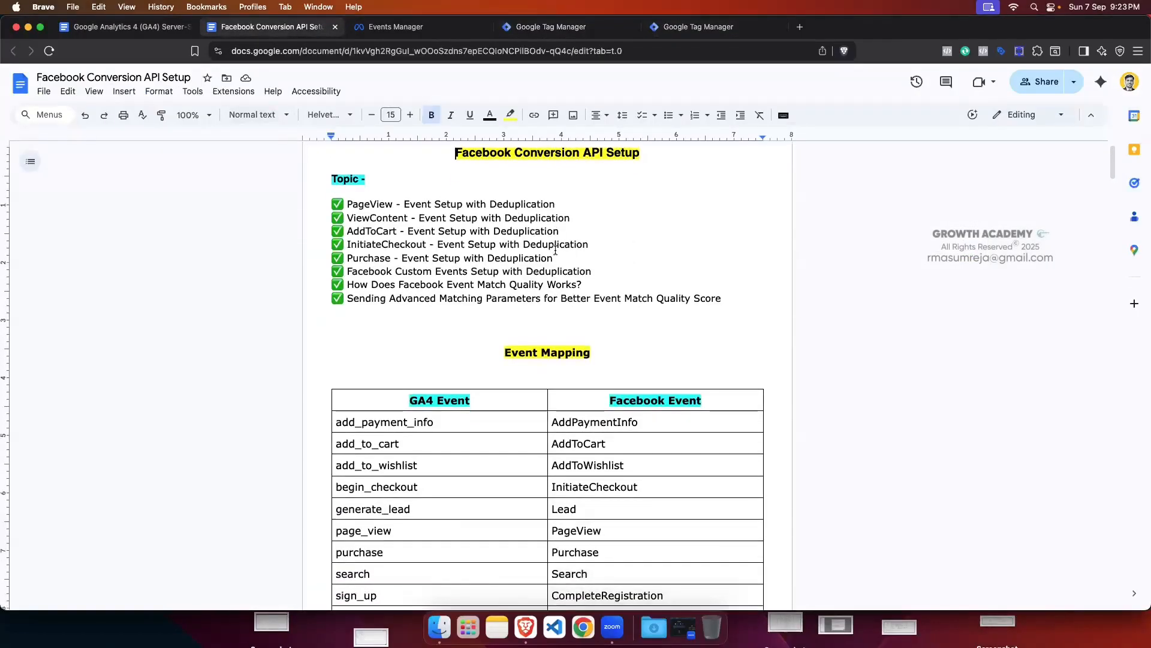
pyautogui.scroll(-5, 555, 249)
pyautogui.moveTo(505, 184); pyautogui.dragTo(599, 184)
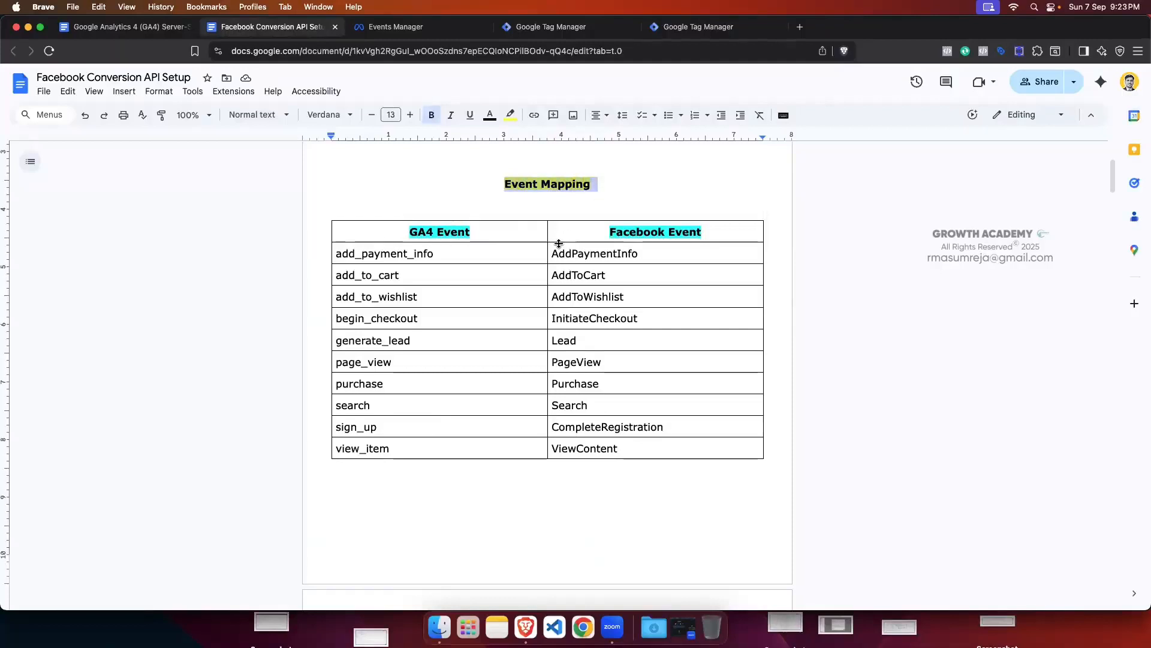
pyautogui.scroll(-10, 559, 243)
pyautogui.moveTo(492, 195); pyautogui.dragTo(602, 196)
pyautogui.scroll(4, 501, 326)
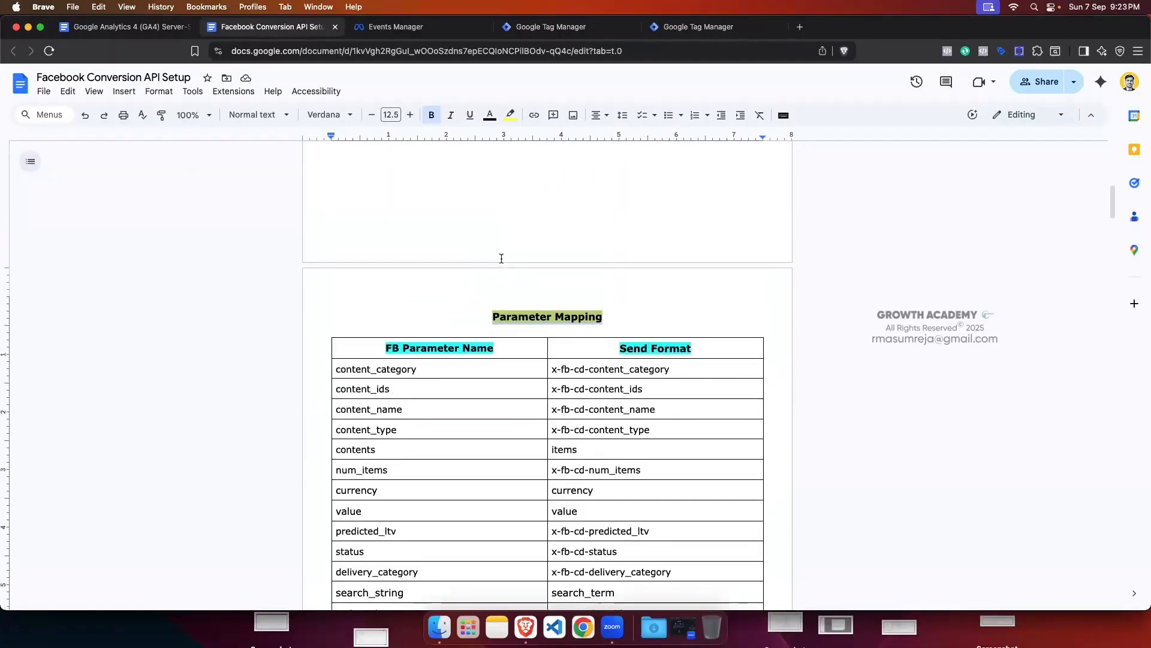
pyautogui.scroll(10, 501, 258)
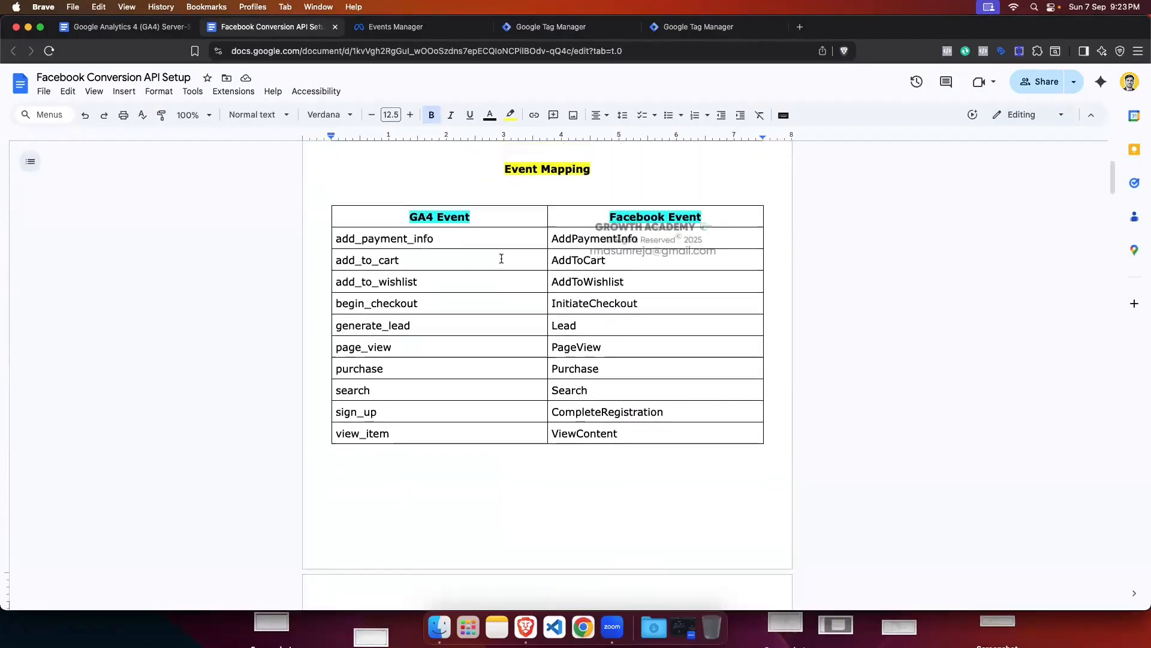
pyautogui.scroll(1, 502, 259)
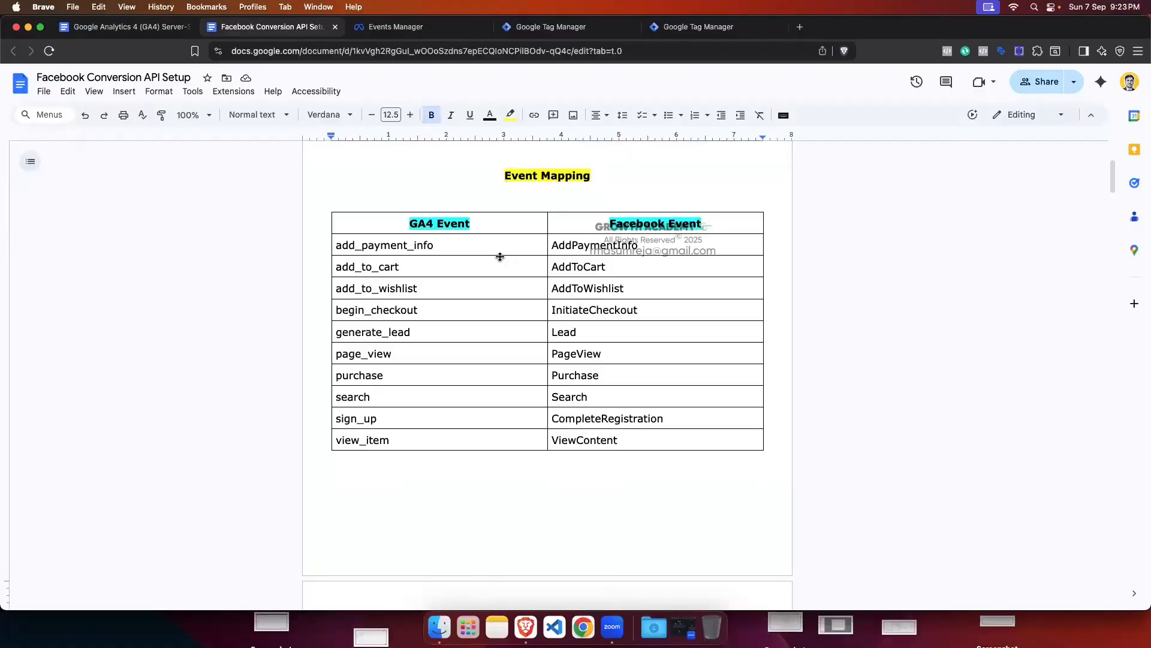
pyautogui.scroll(2, 503, 258)
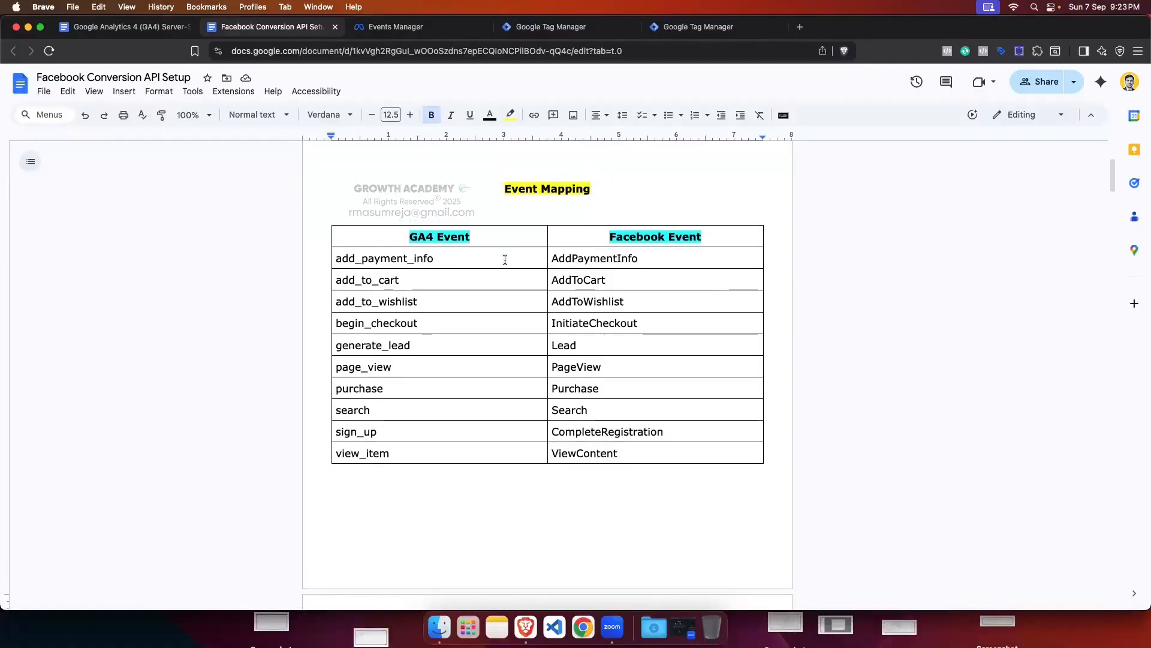
pyautogui.scroll(5, 505, 259)
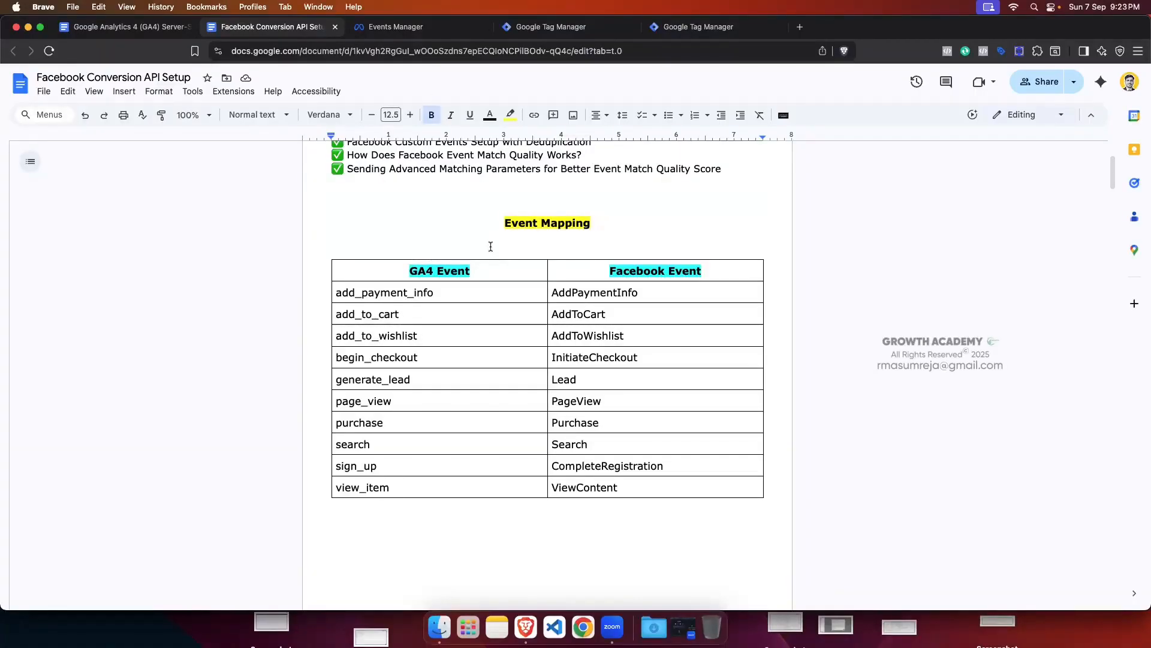
# Step: Switch to the abc.com - server container in Google Tag Manager and open its tag list
pyautogui.click(699, 29)
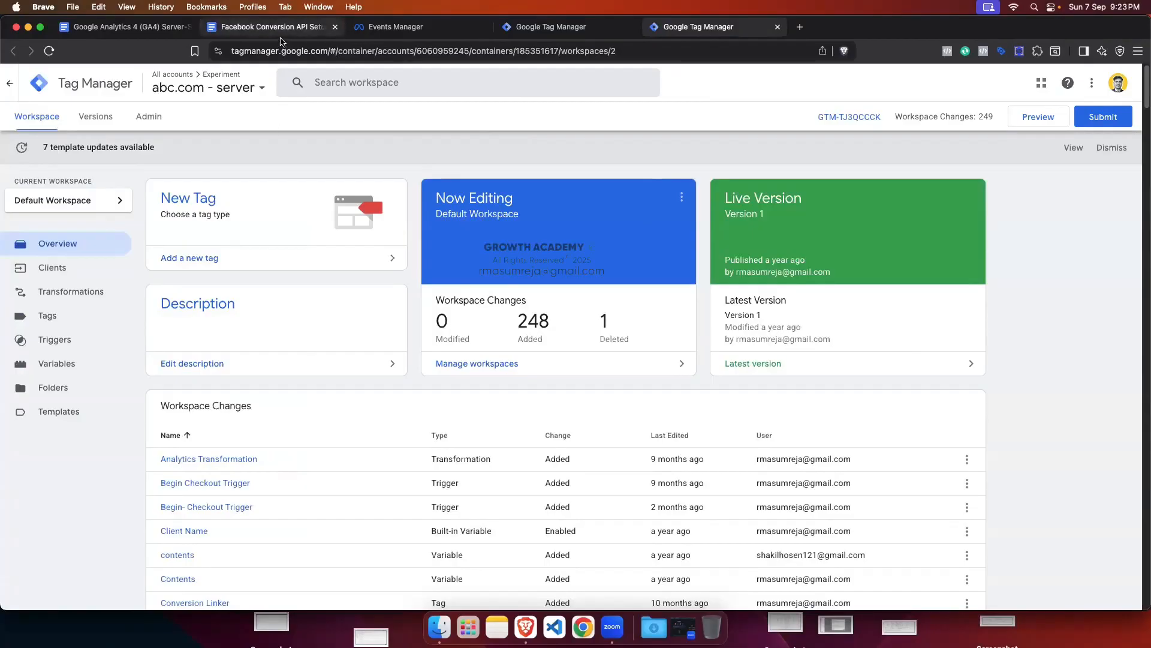
pyautogui.click(39, 314)
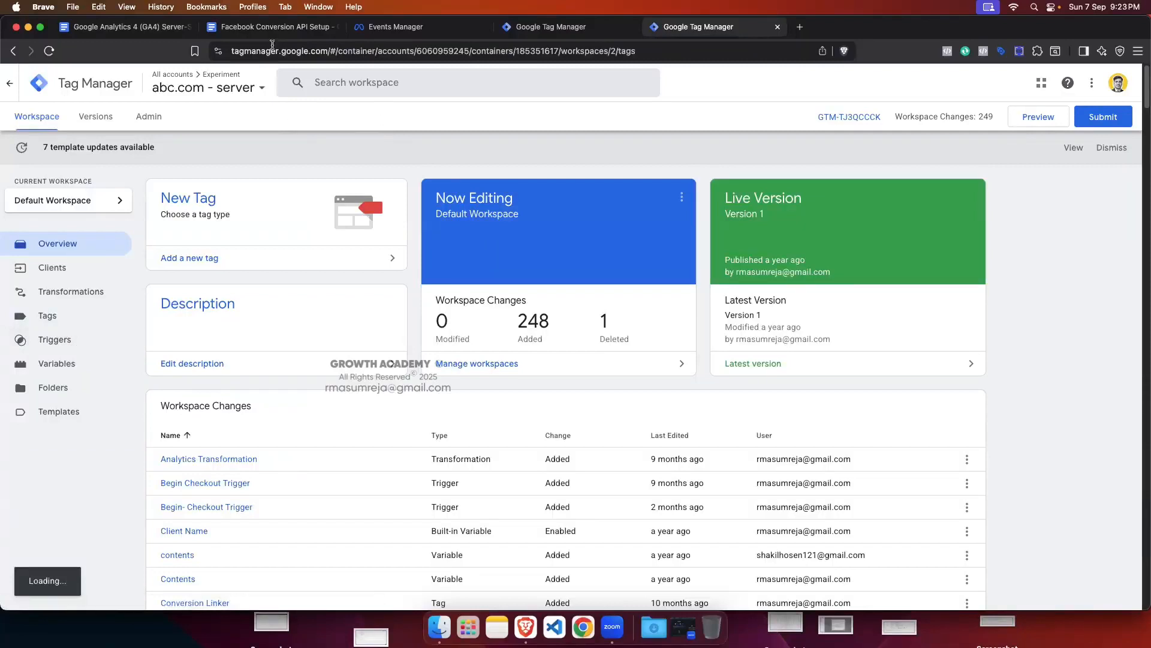
pyautogui.click(63, 324)
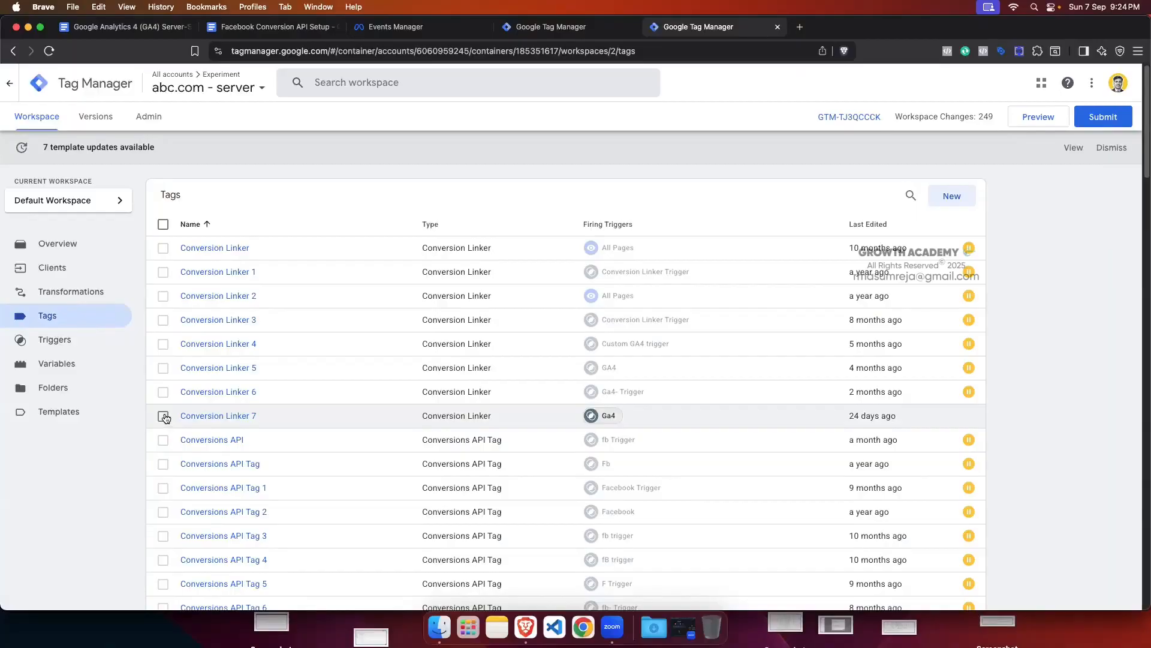
# Step: Compare the tag lists of the xyz.com and abc.com - server containers, checking the Event Mapping table as reference
pyautogui.click(277, 26)
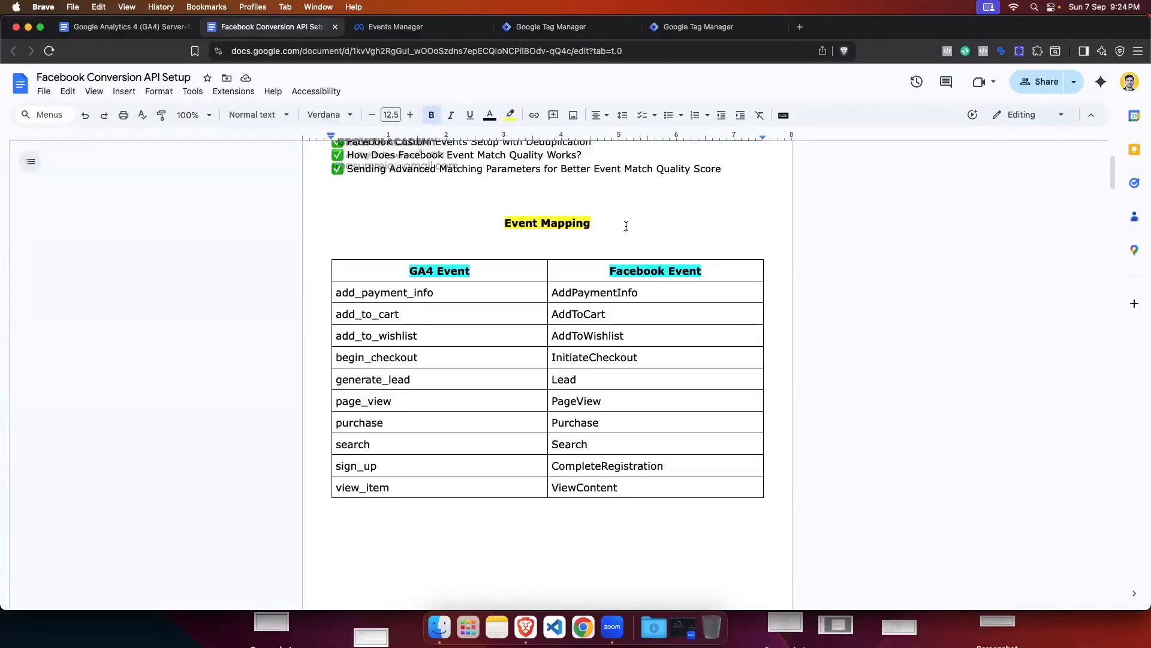
pyautogui.click(546, 26)
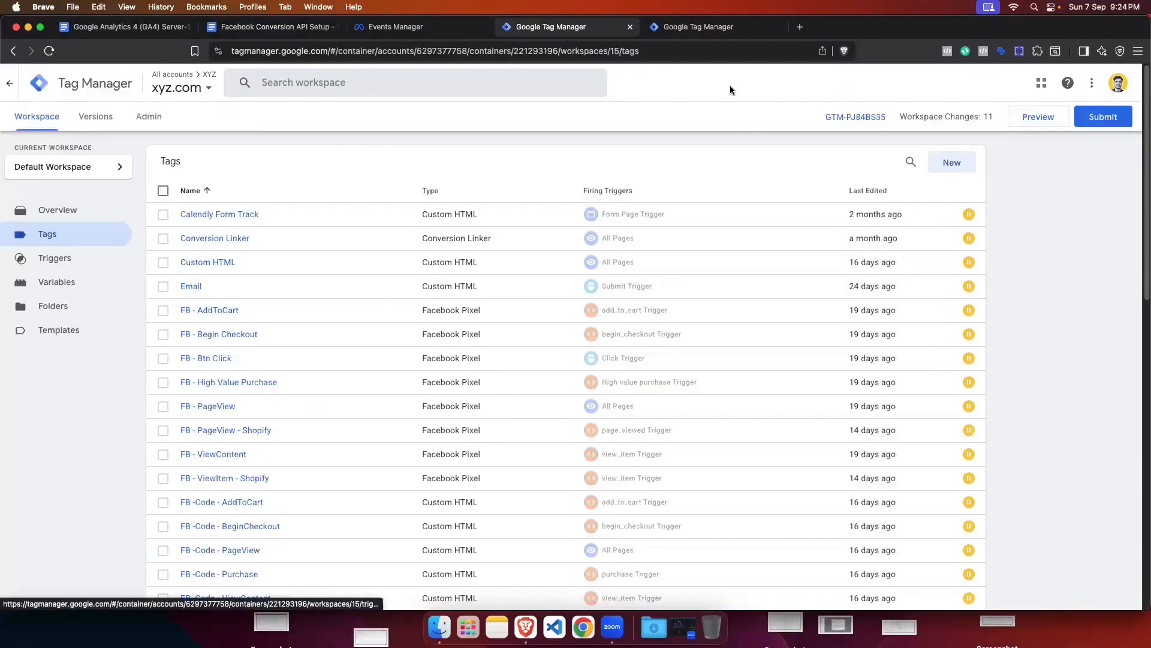
pyautogui.click(708, 33)
pyautogui.click(570, 33)
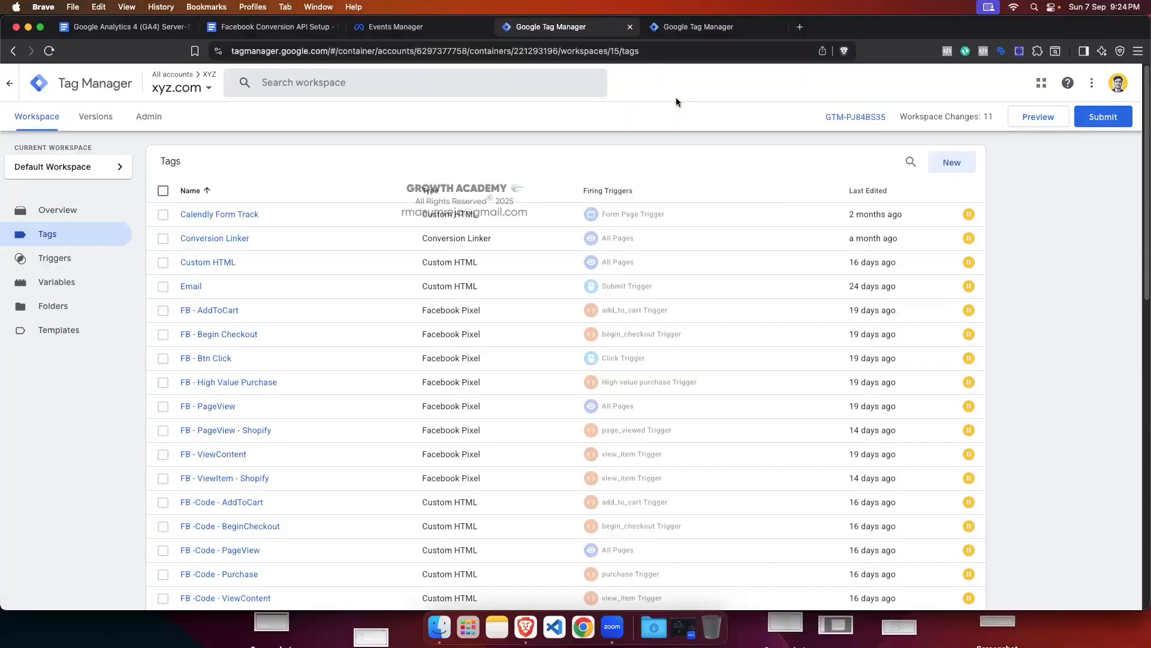
pyautogui.click(698, 27)
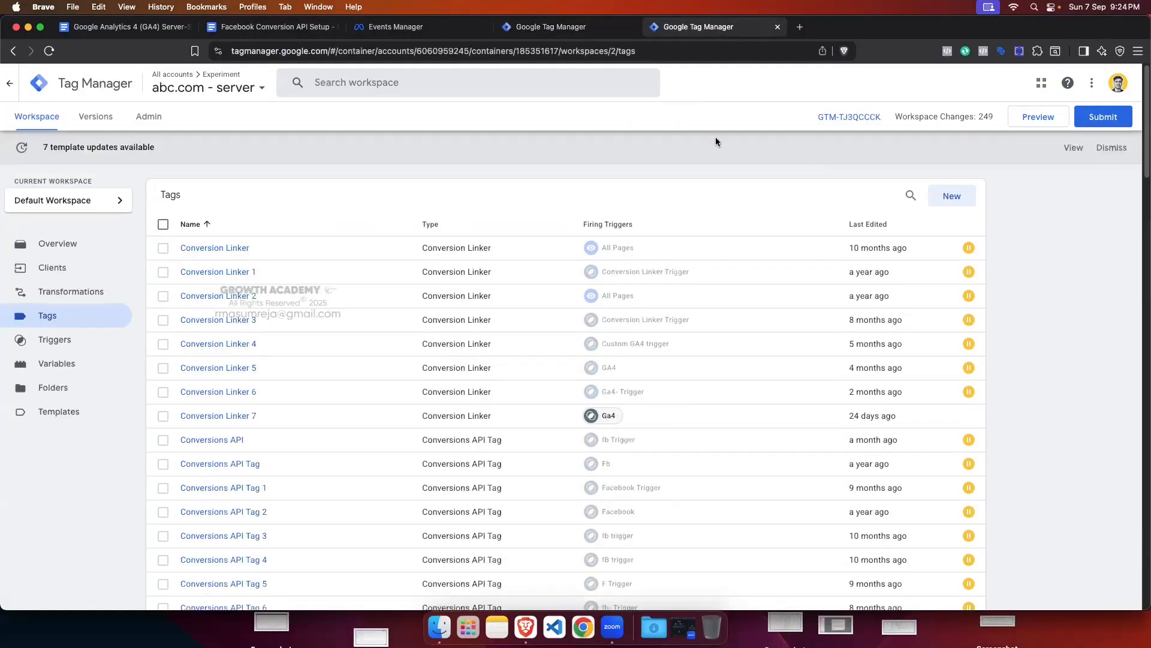
pyautogui.click(551, 27)
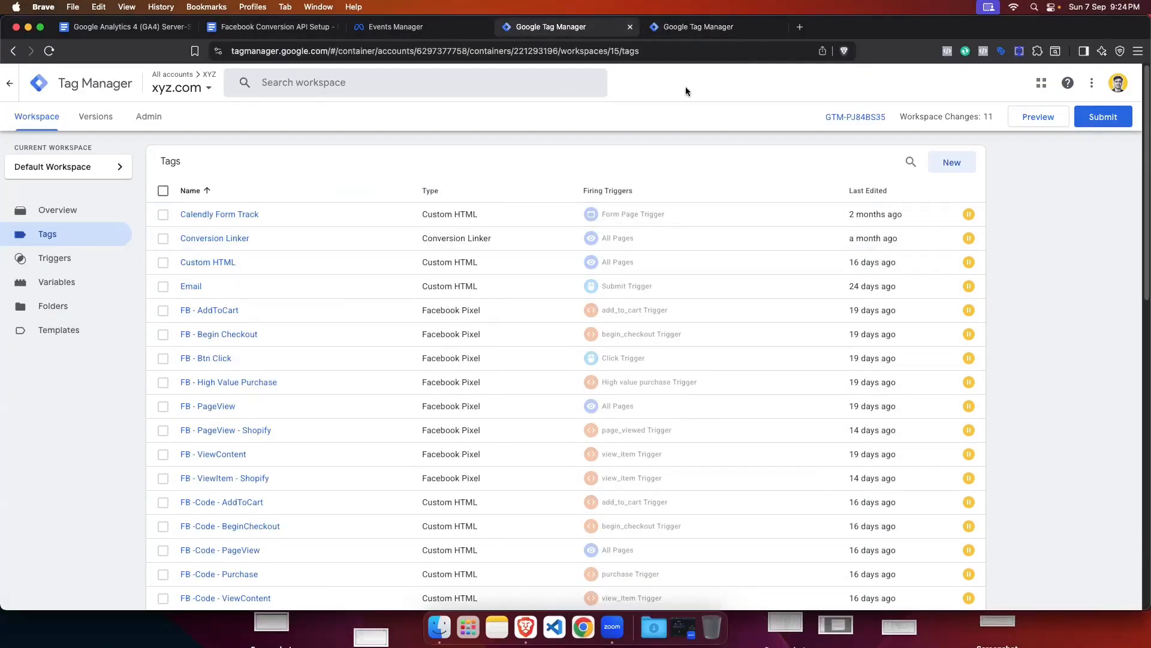
pyautogui.click(716, 33)
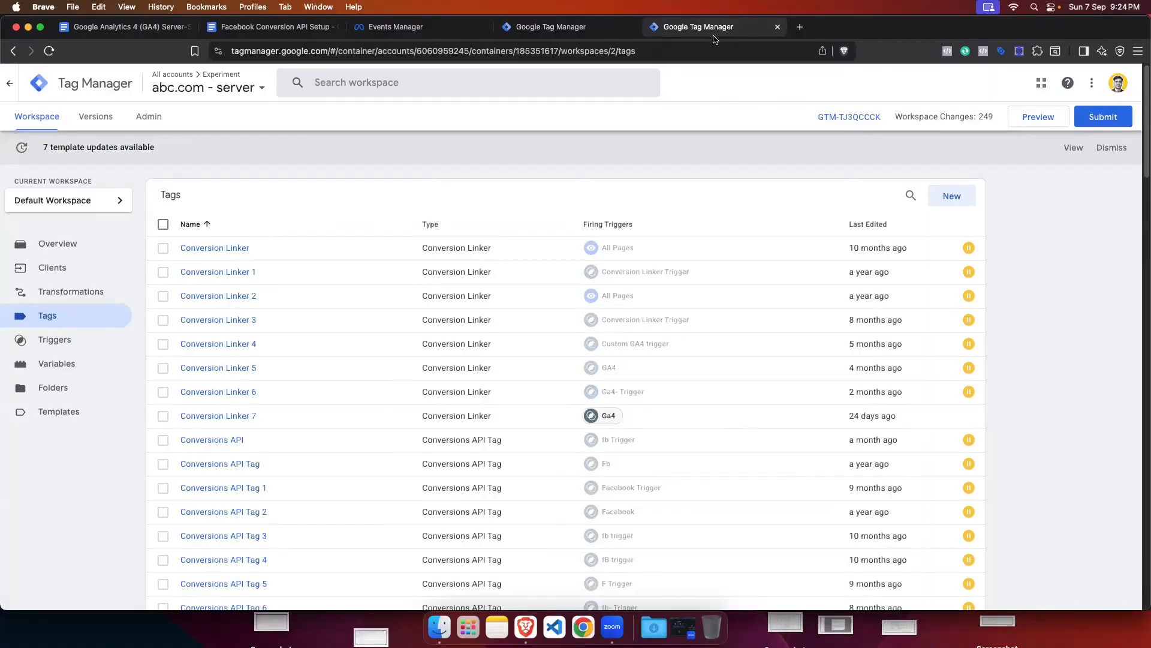
pyautogui.click(580, 29)
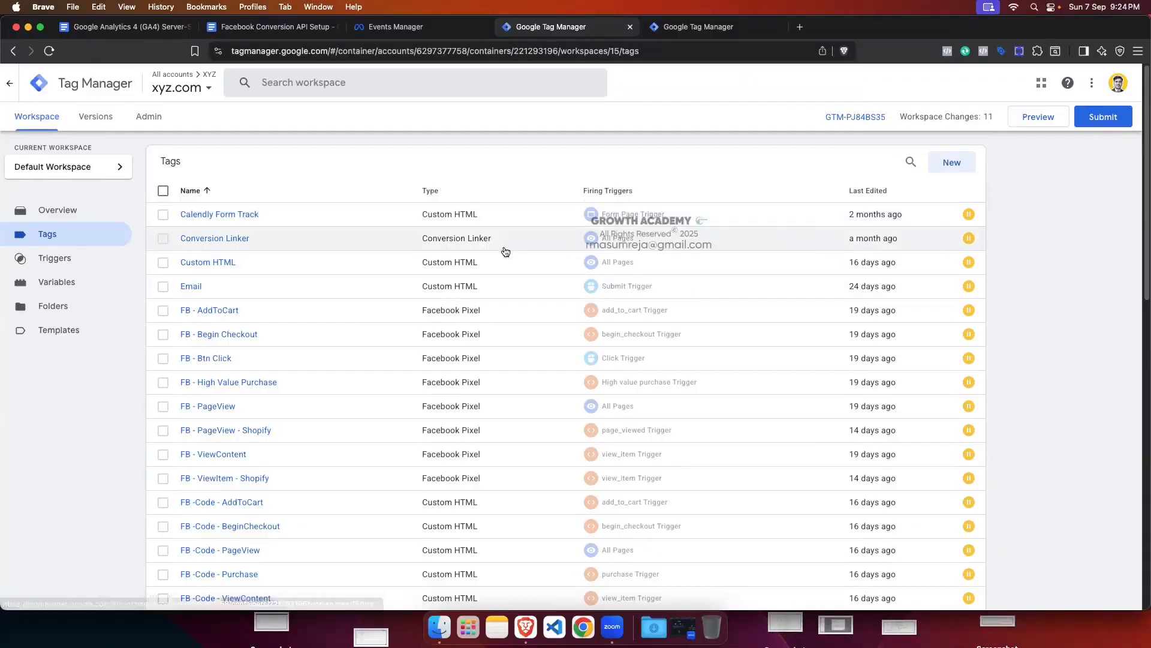
pyautogui.click(698, 28)
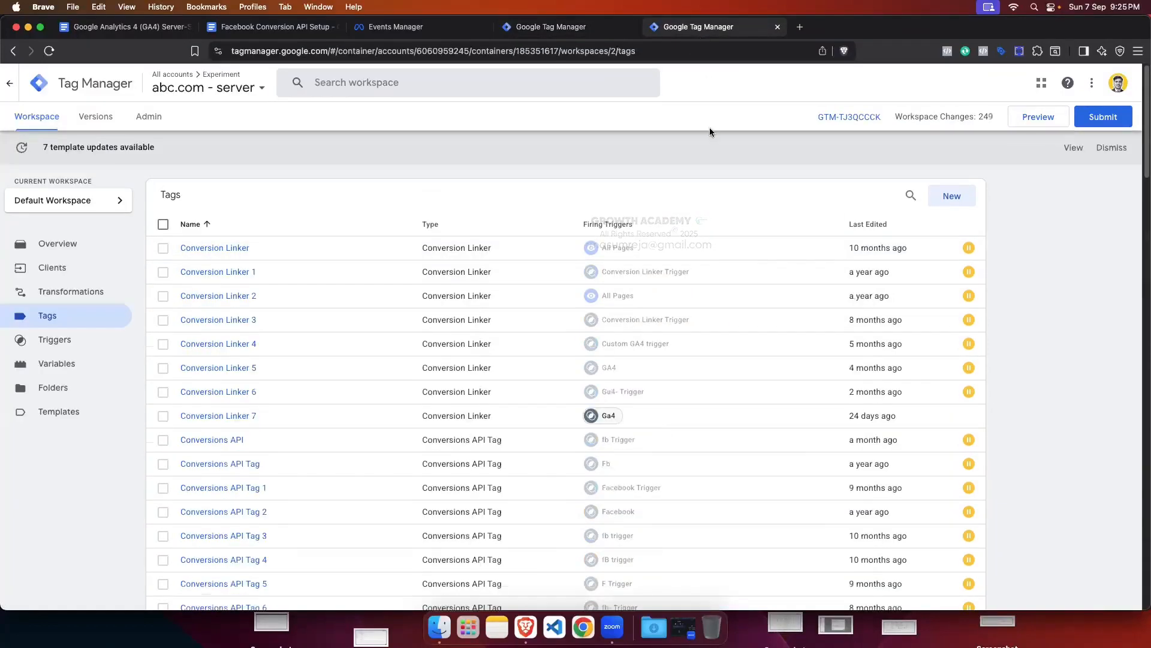
pyautogui.click(546, 27)
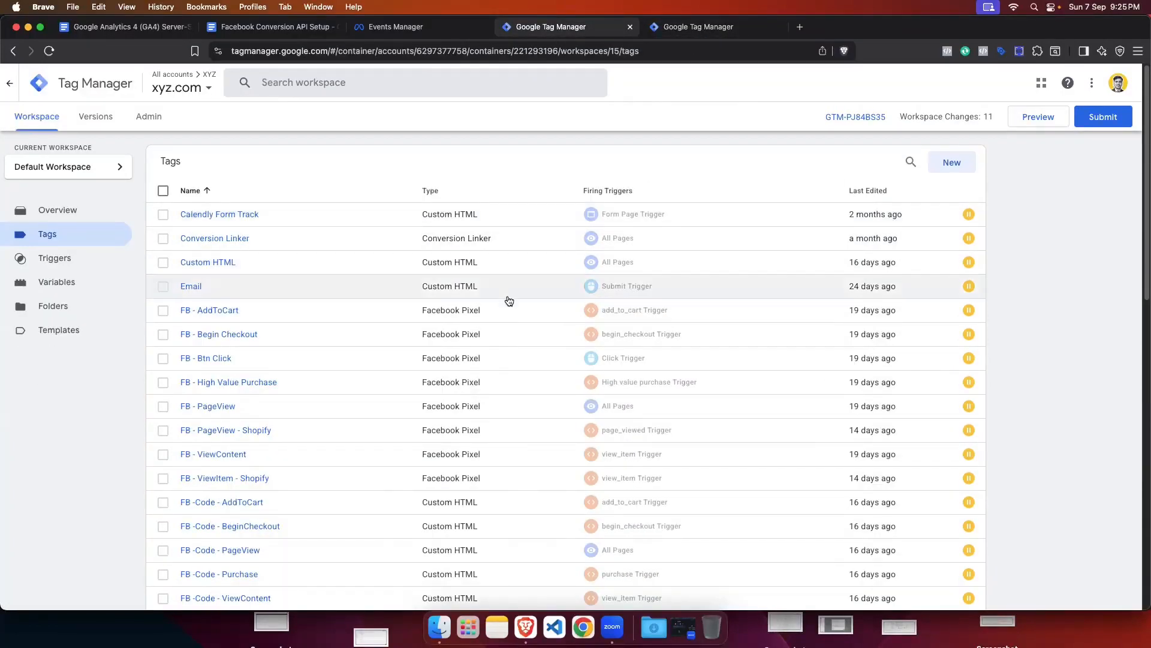
pyautogui.click(698, 27)
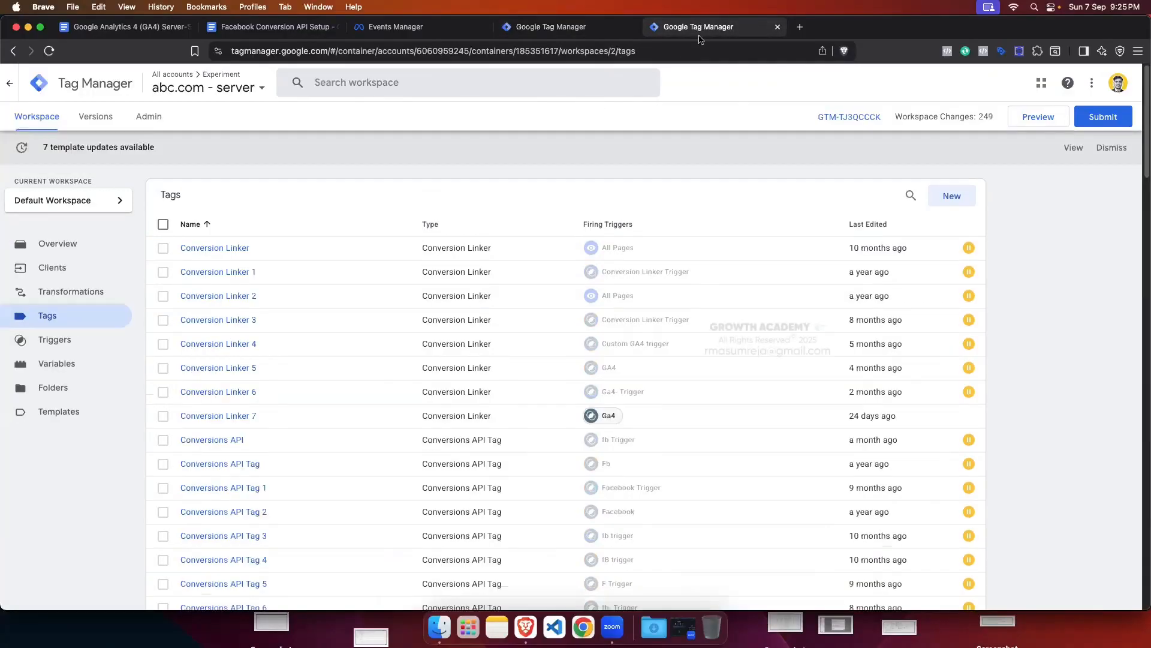
pyautogui.click(574, 37)
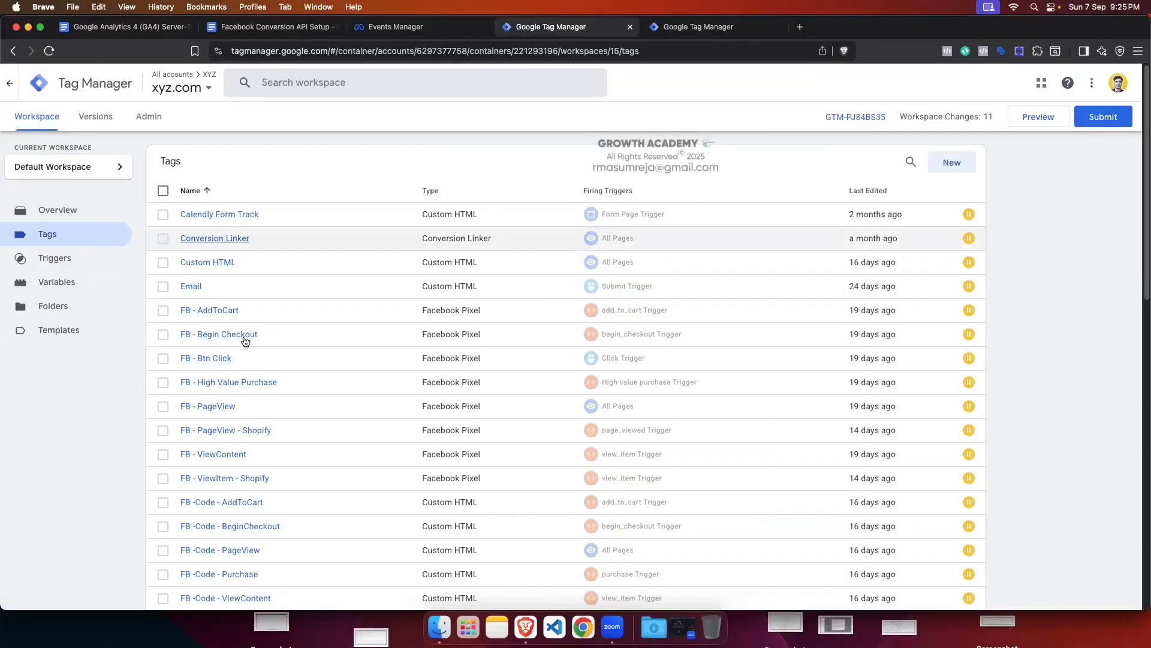
pyautogui.click(700, 27)
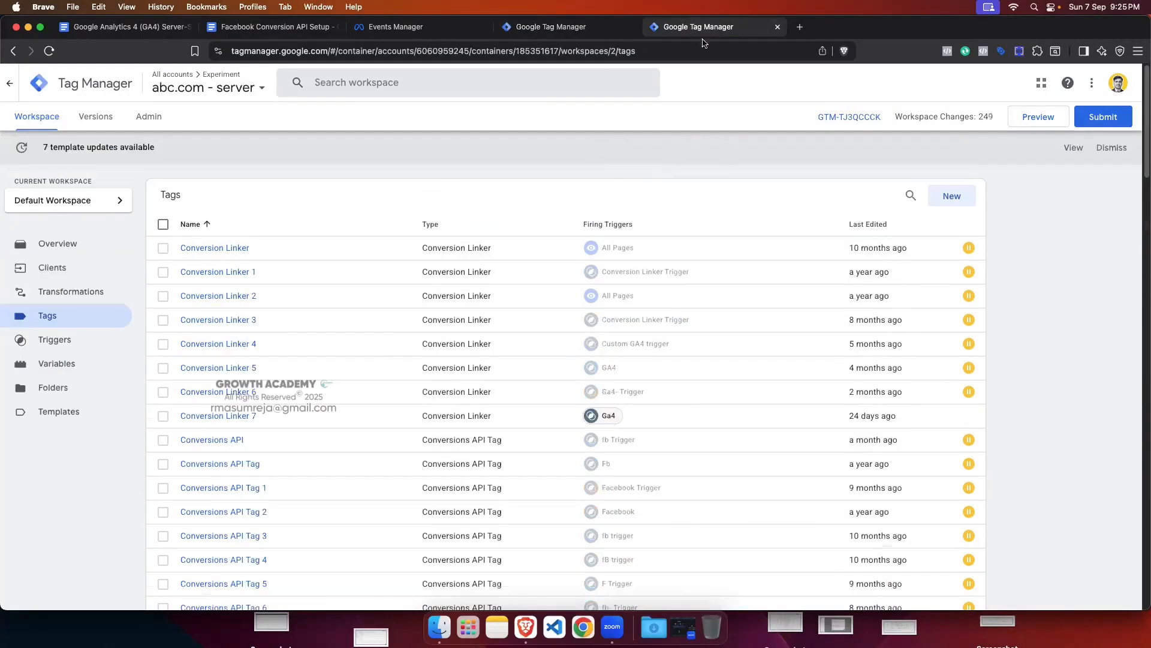
pyautogui.click(553, 27)
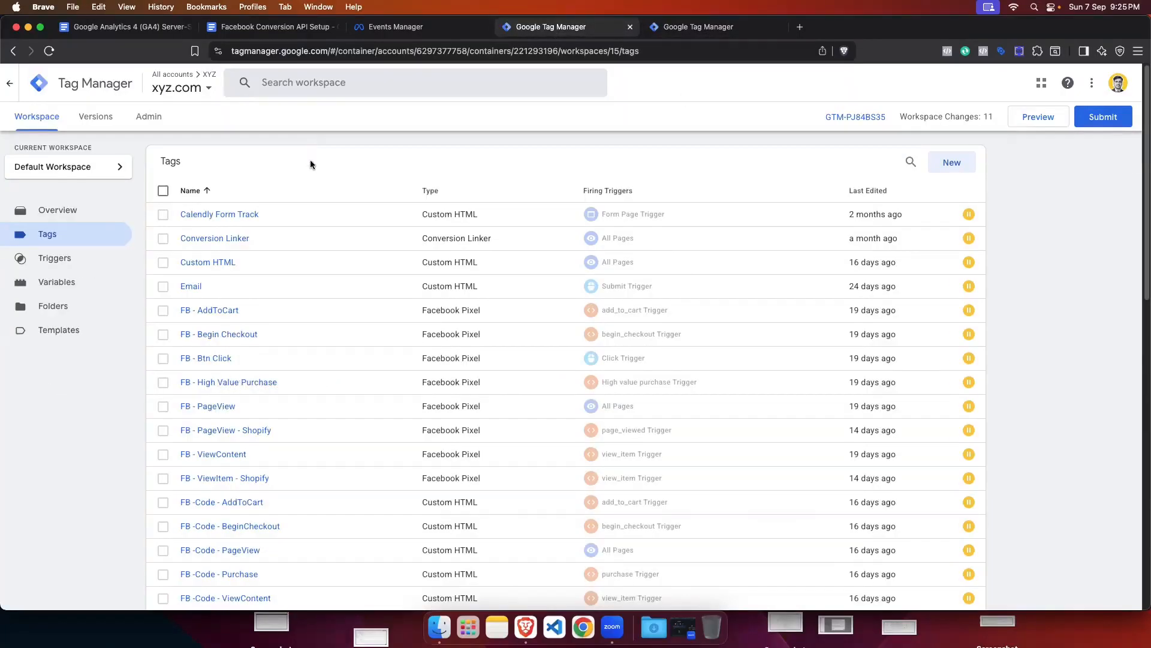
# Step: Start a new Google Analytics: GA4 Event tag in the xyz.com container and open its event name for entry
pyautogui.click(952, 163)
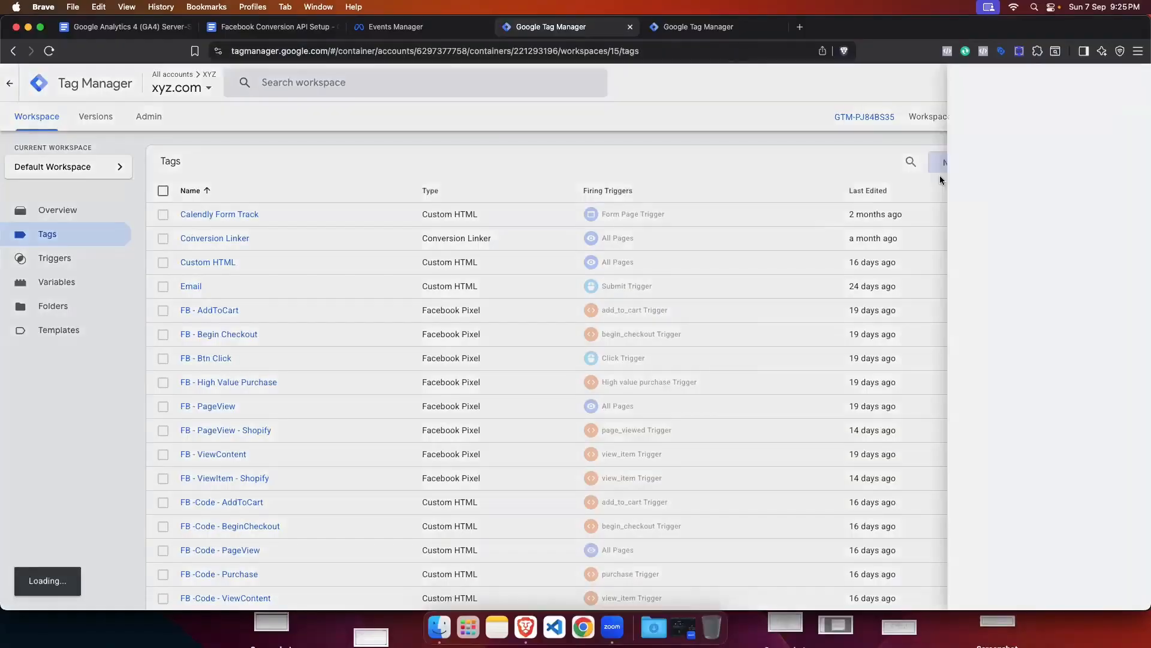
pyautogui.click(720, 201)
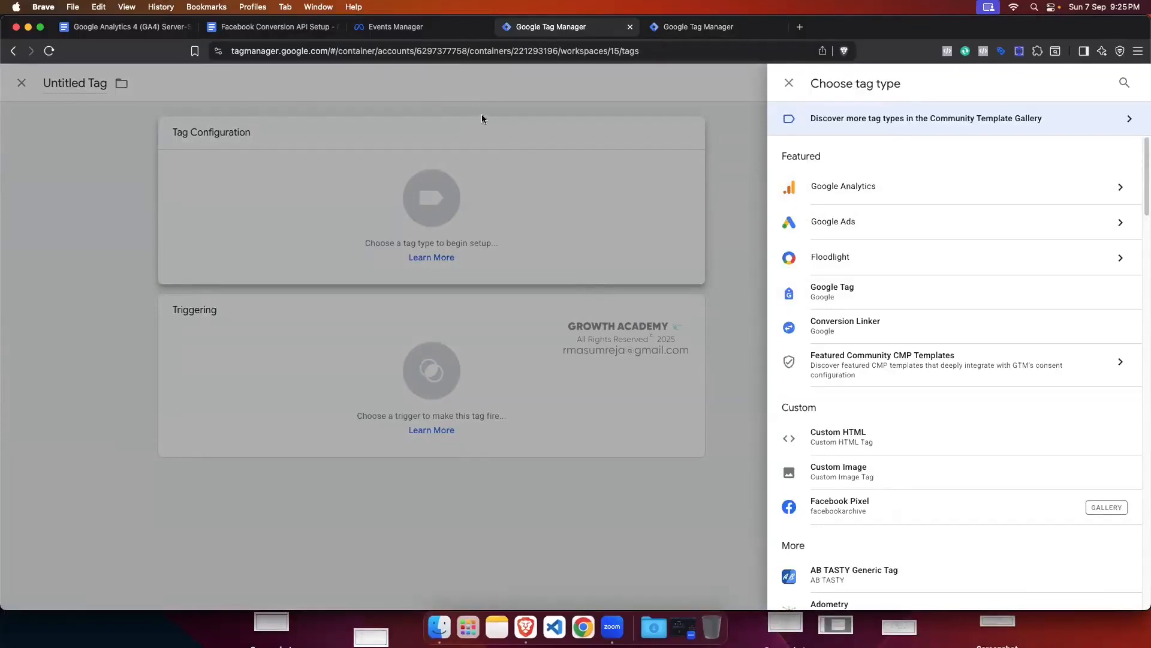
pyautogui.click(1115, 188)
pyautogui.click(884, 208)
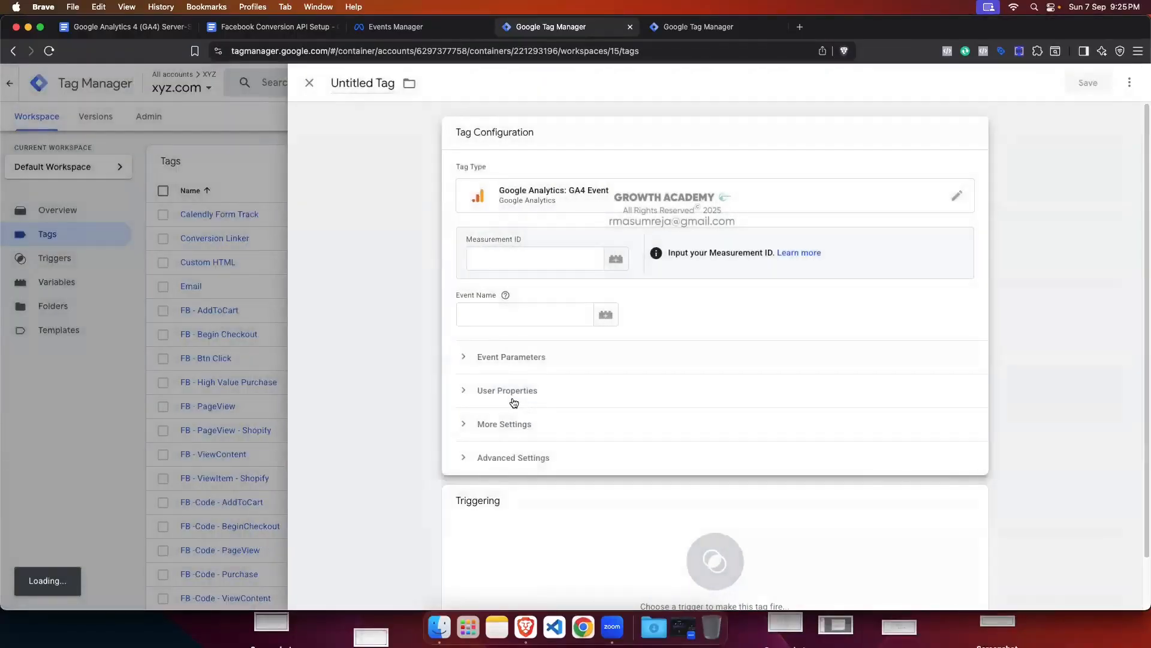
pyautogui.click(473, 311)
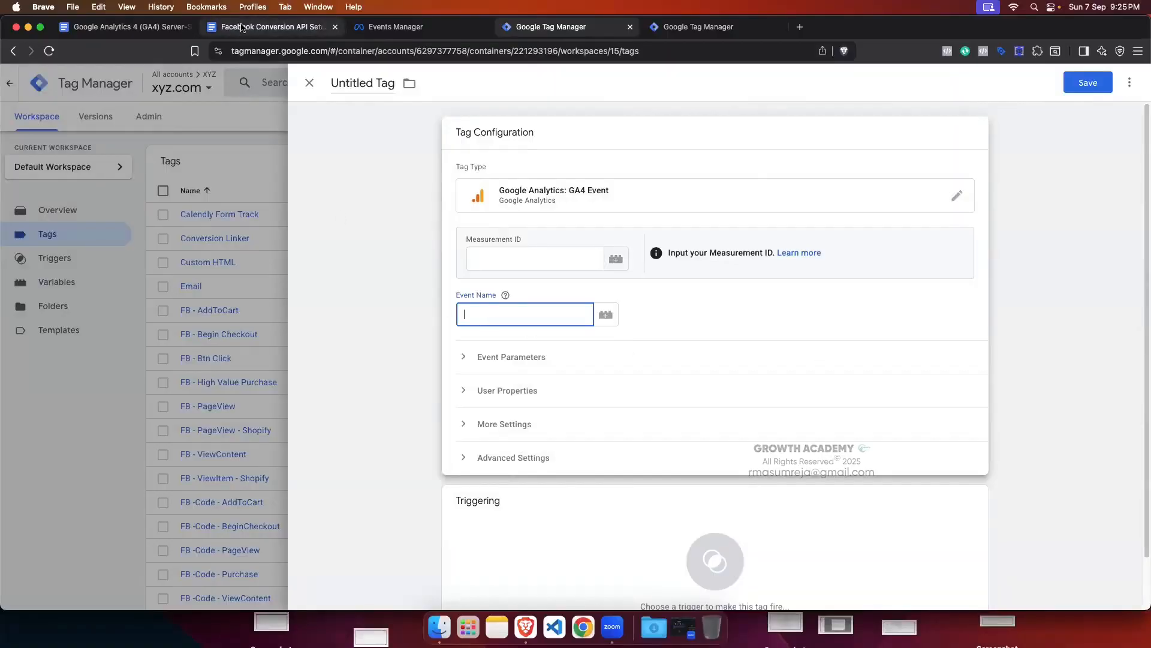
# Step: Look up the view_item section in the Google Analytics 4 (GA4) Server-Side Tracking Setup document and select its heading
pyautogui.click(270, 27)
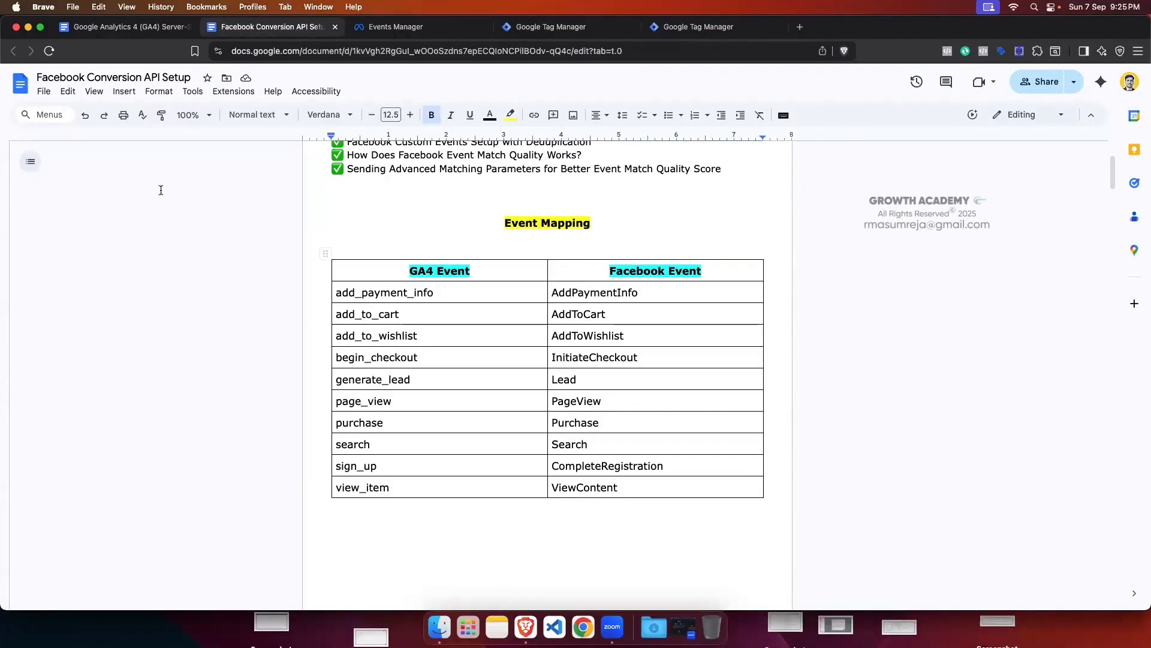
pyautogui.click(127, 27)
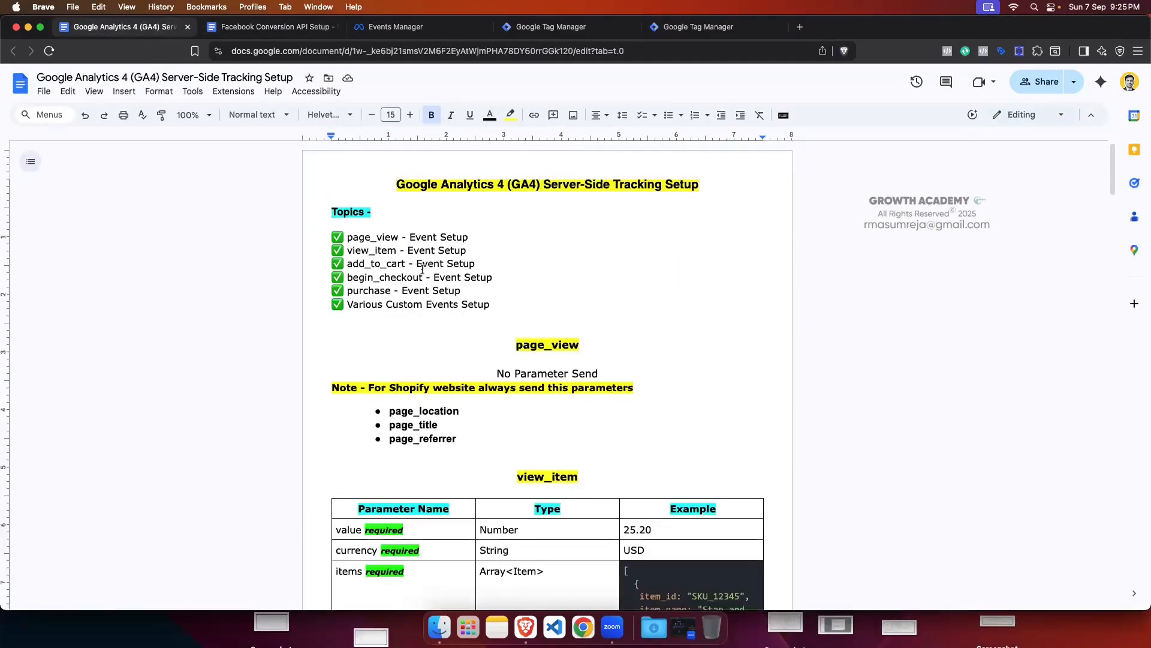
pyautogui.scroll(-3, 423, 269)
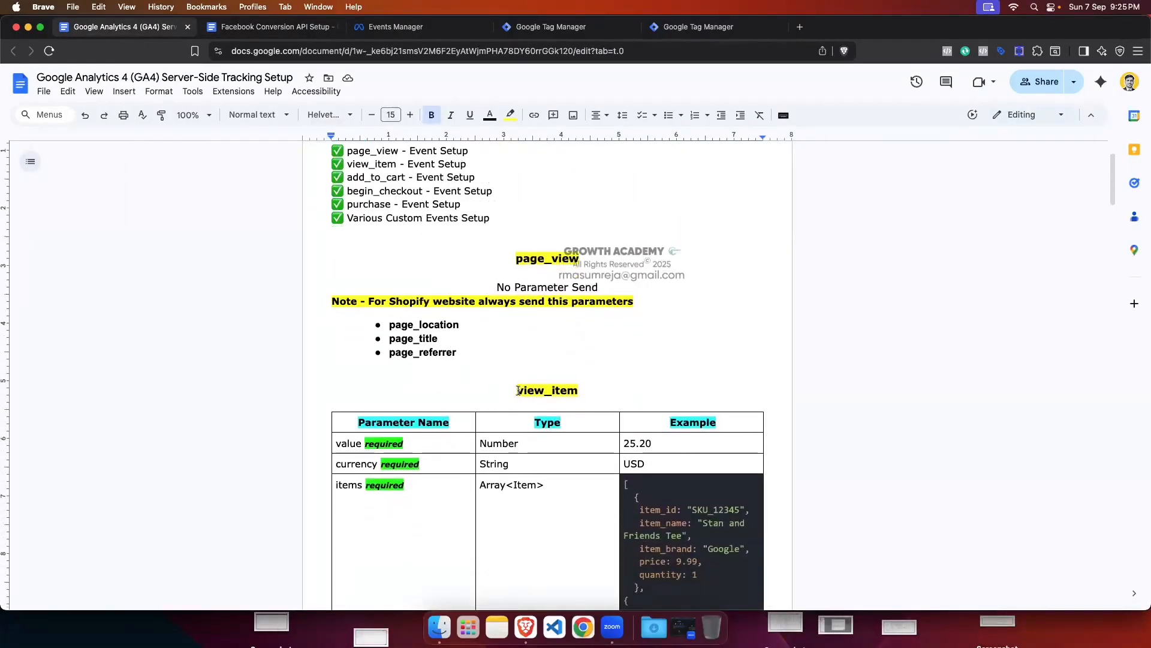
pyautogui.click(518, 391)
pyautogui.hotkey('shift', 'Right')
pyautogui.hotkey('shift', 'Right')
pyautogui.hotkey('shift', 'Right')
pyautogui.hotkey('shift', 'Right')
pyautogui.hotkey('shift', 'Right')
pyautogui.hotkey('shift', 'Right')
pyautogui.hotkey('shift', 'Right')
pyautogui.hotkey('shift', 'Right')
pyautogui.hotkey('shift', 'Right')
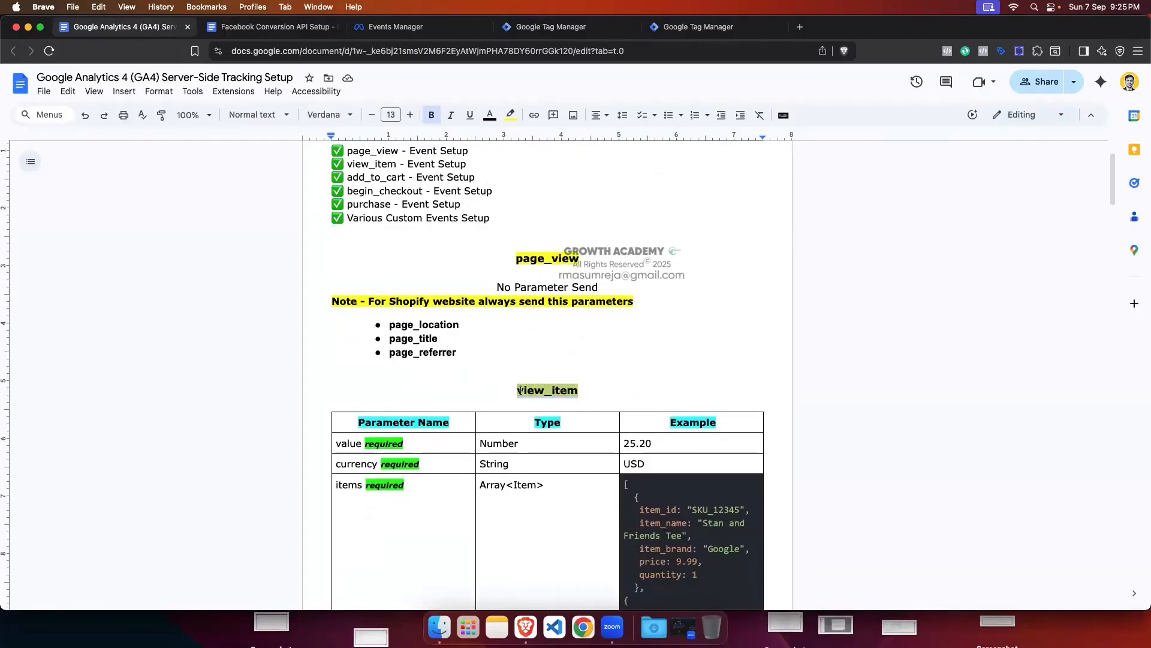
# Step: Check the Facebook equivalent of view_item in the Event Mapping table of the Facebook Conversion API Setup document
pyautogui.hotkey('ctrl', 'Tab')
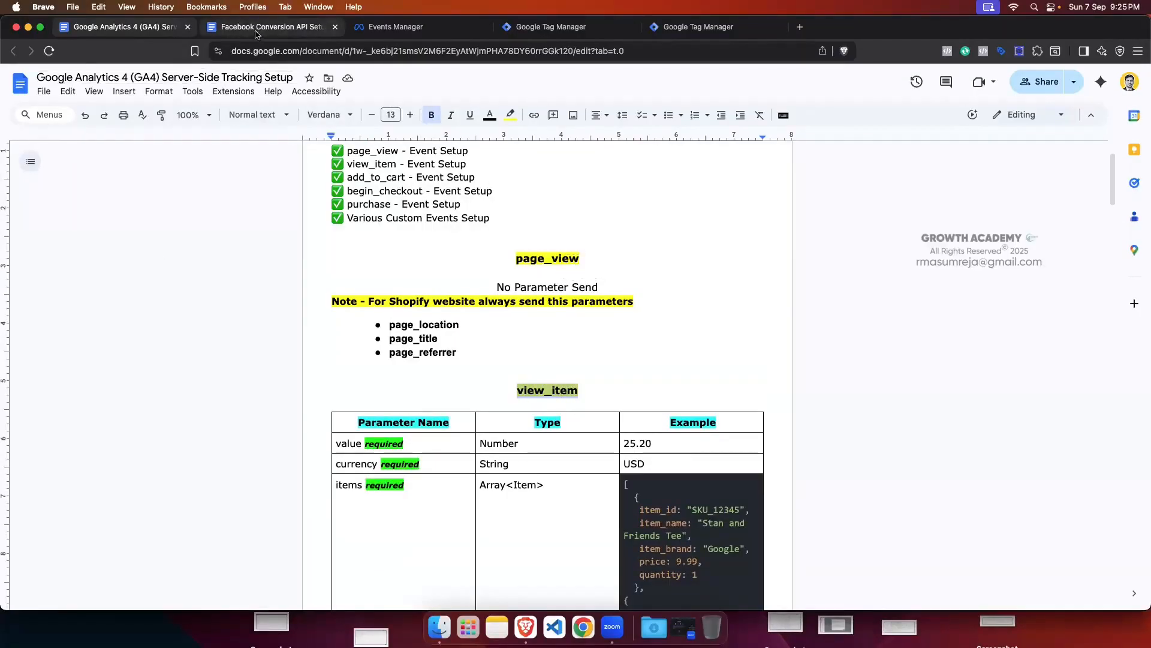
pyautogui.moveTo(552, 487); pyautogui.dragTo(619, 488)
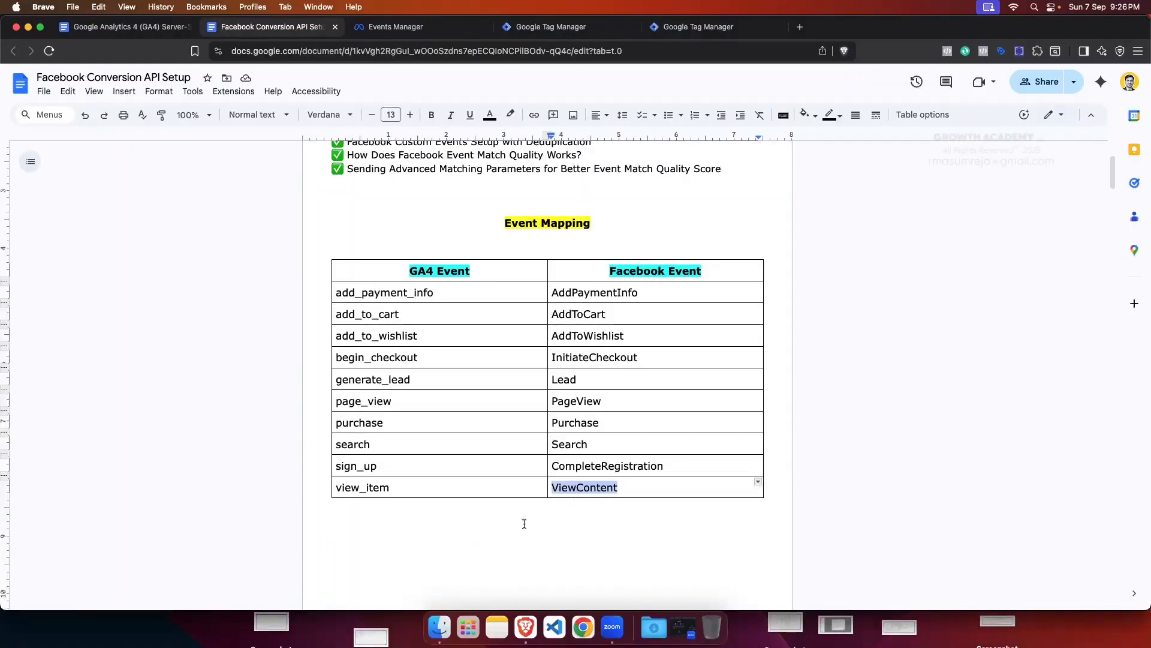
pyautogui.click(619, 488)
pyautogui.moveTo(619, 487); pyautogui.dragTo(527, 514)
pyautogui.click(475, 504)
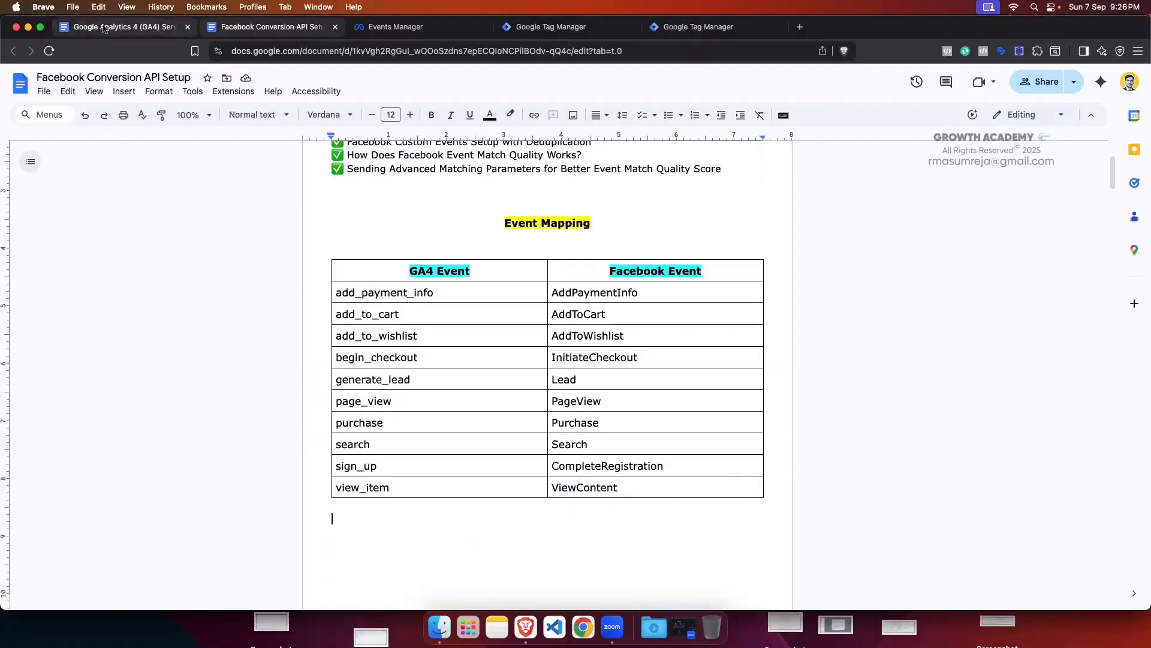
# Step: Review the view_item heading in the Google Analytics 4 (GA4) Server-Side Tracking Setup document against the xyz.com GA4 Event tag and the abc.com - server tags
pyautogui.click(126, 27)
pyautogui.click(585, 391)
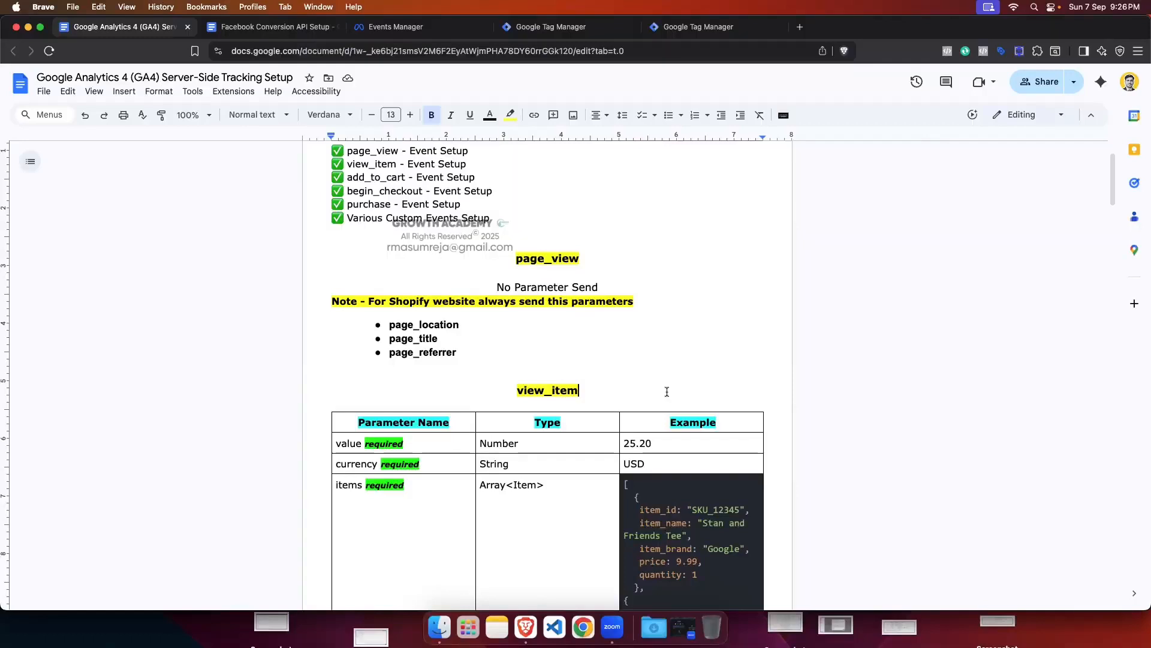
pyautogui.click(543, 27)
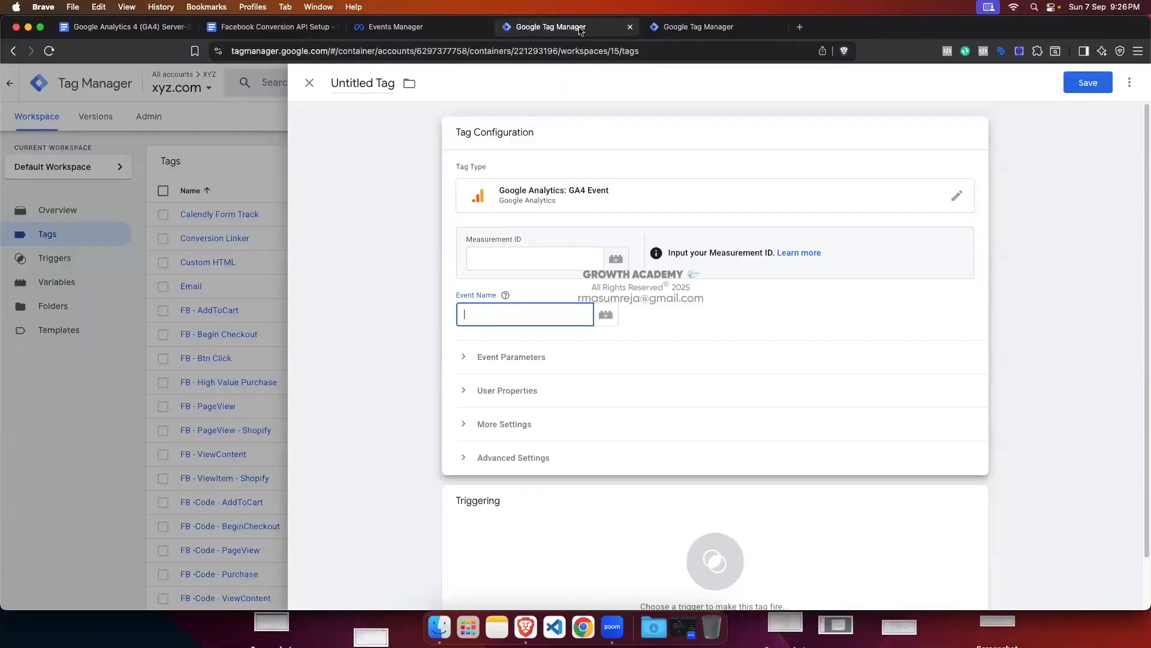
pyautogui.click(698, 27)
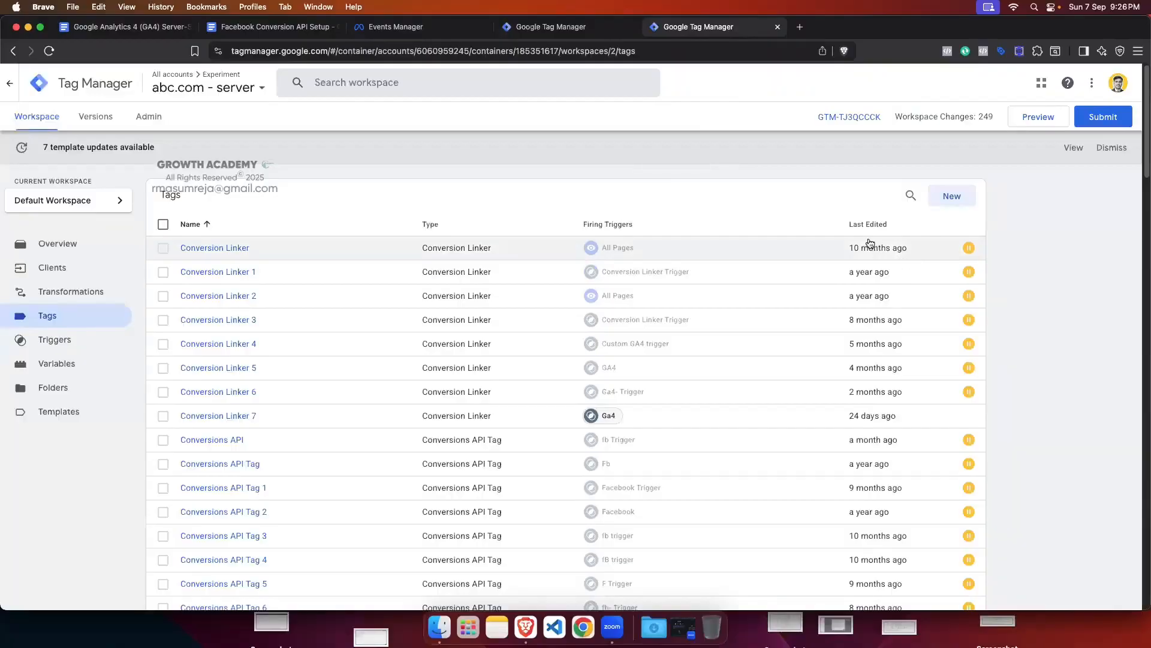
pyautogui.click(590, 30)
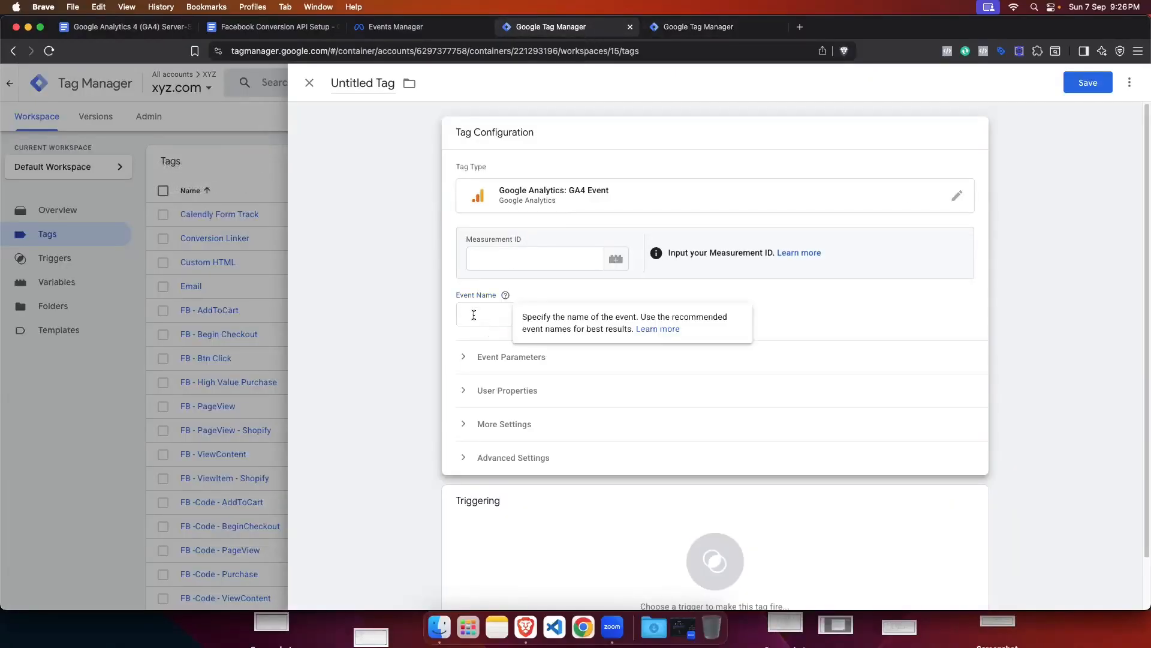
# Step: Select ViewContent in the Event Mapping table and compare it with the xyz.com tag's event name and the abc.com - server tag list
pyautogui.click(258, 27)
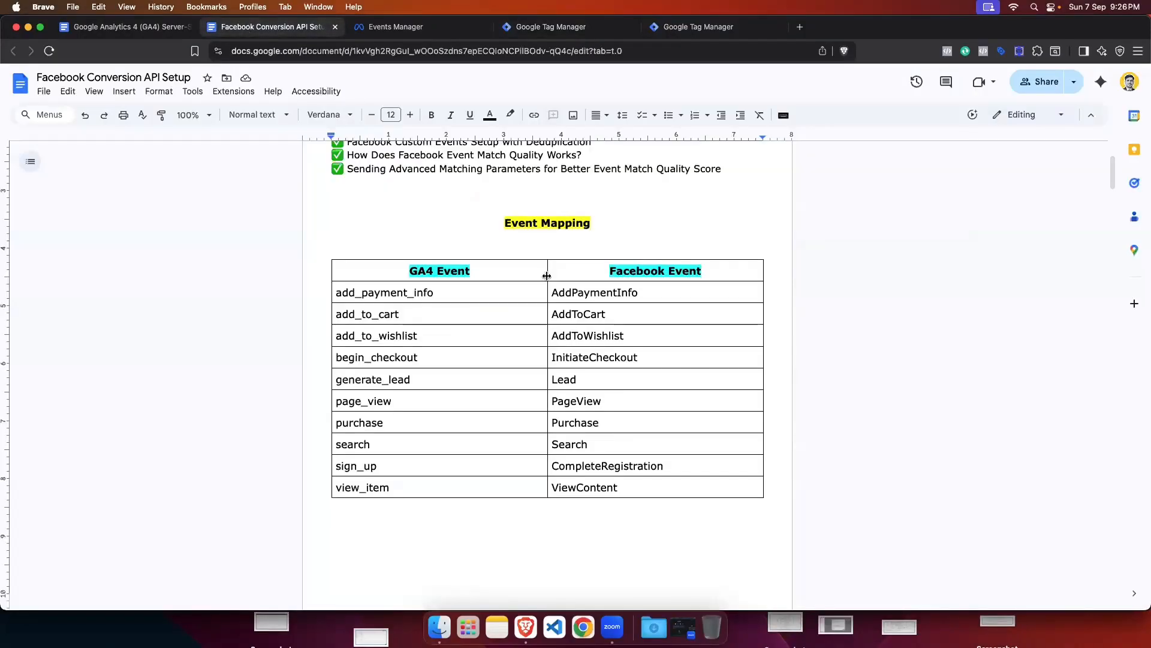
pyautogui.moveTo(616, 489); pyautogui.dragTo(550, 488)
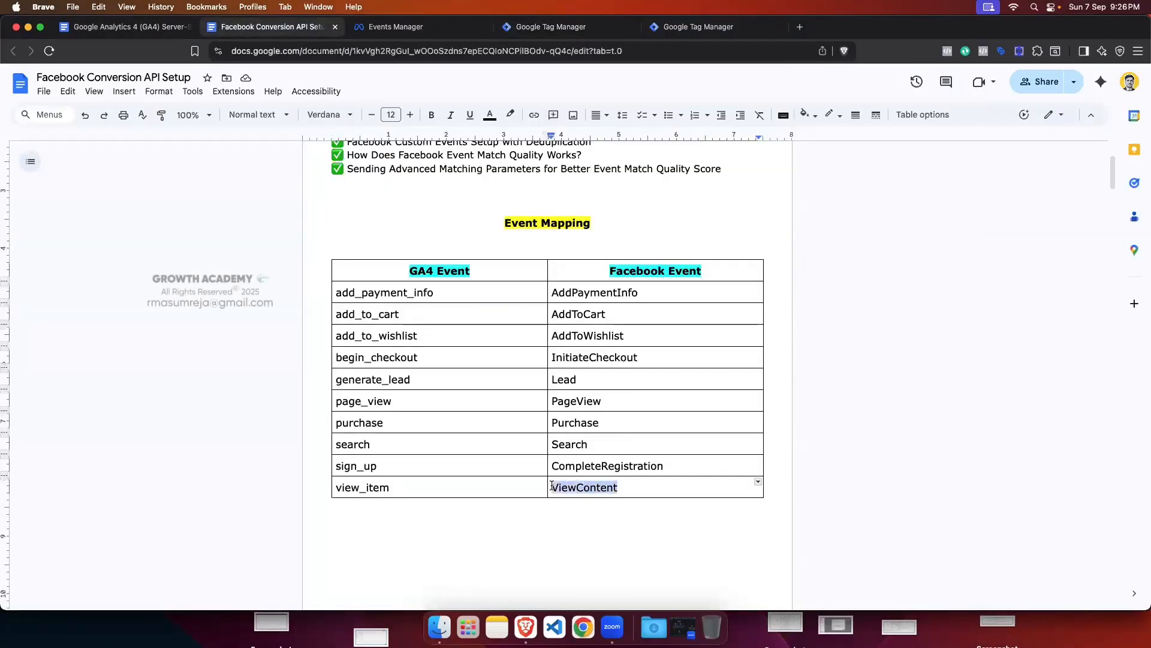
pyautogui.click(685, 30)
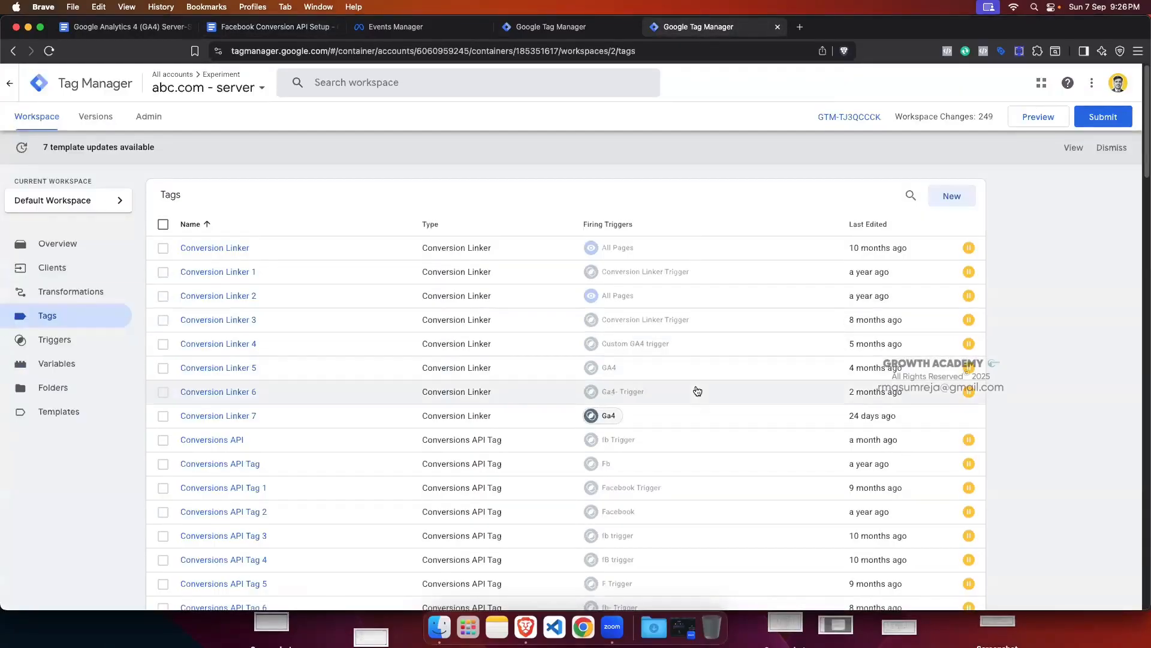
pyautogui.click(545, 30)
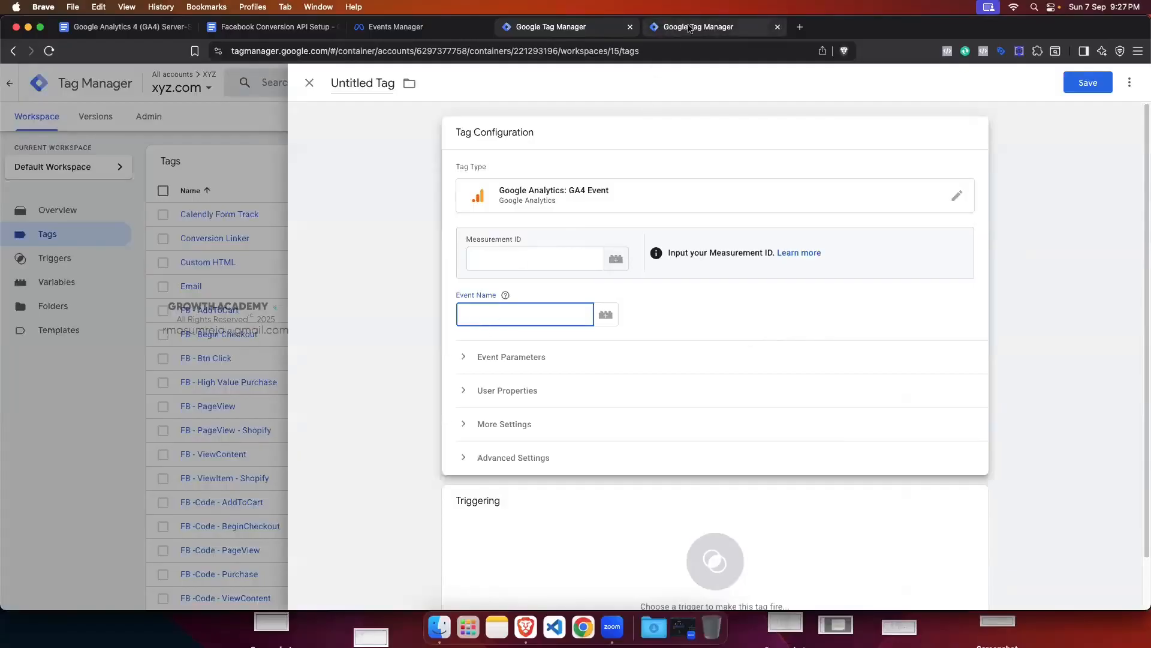
pyautogui.click(505, 295)
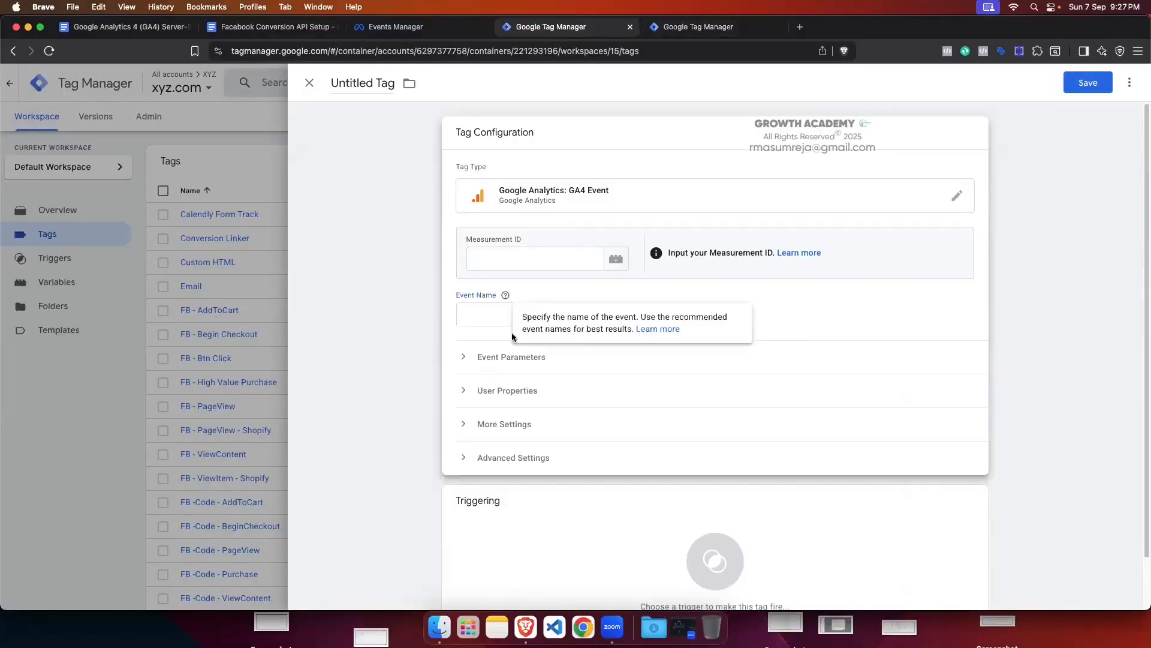
pyautogui.click(678, 27)
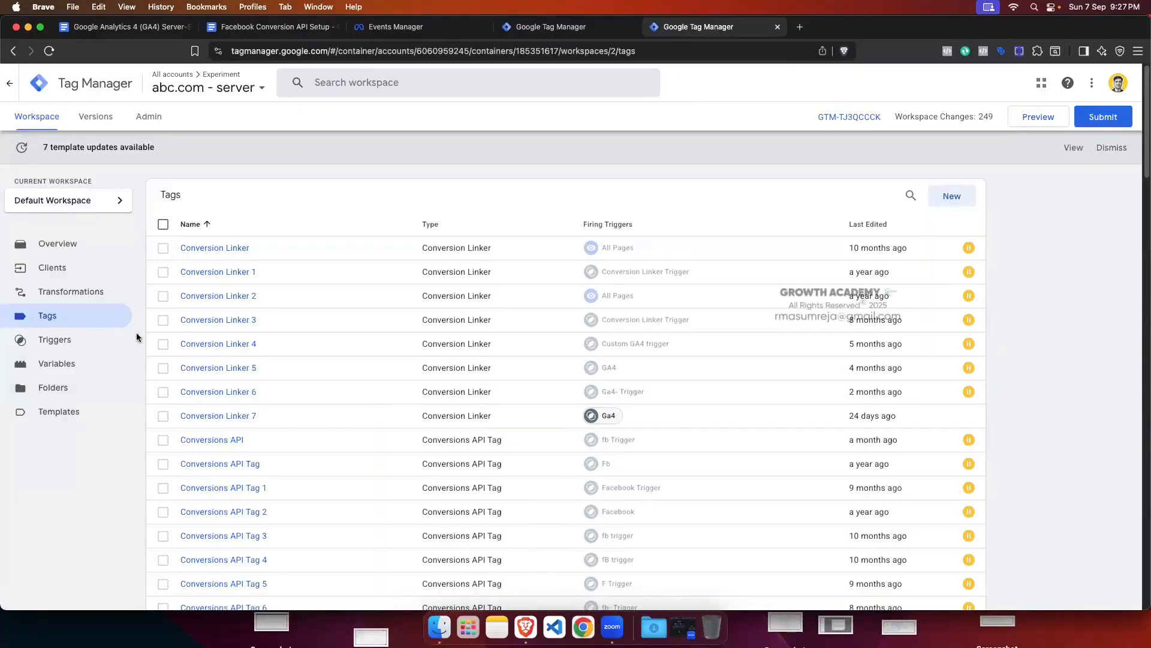
pyautogui.click(953, 196)
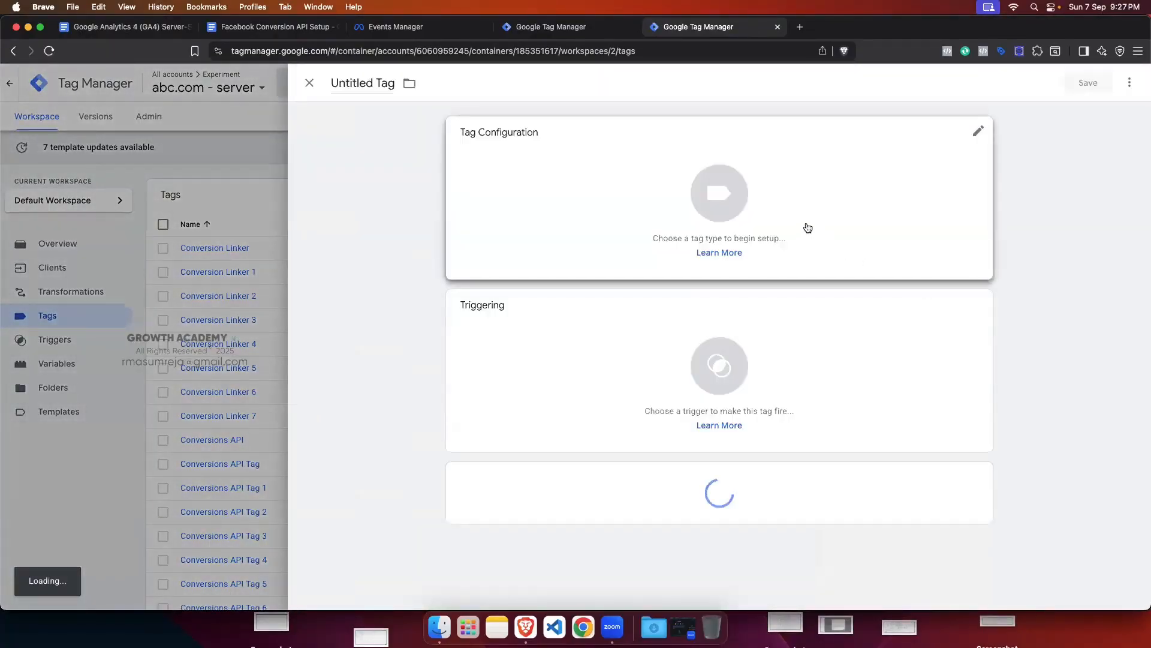
pyautogui.click(808, 227)
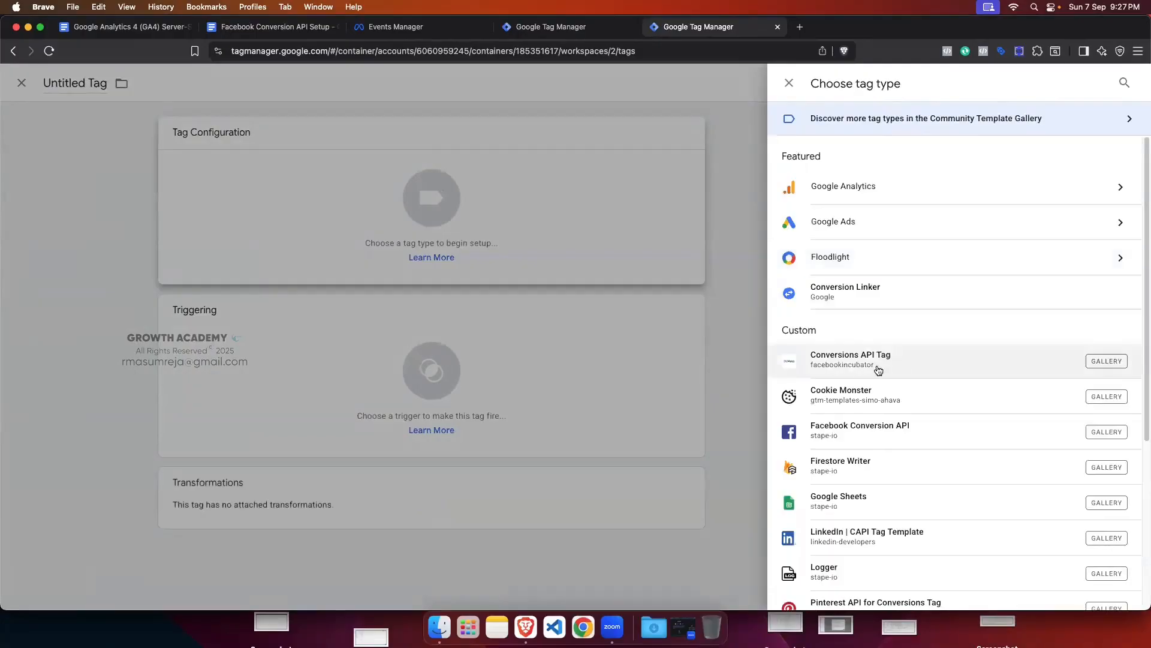
pyautogui.click(719, 257)
pyautogui.click(243, 320)
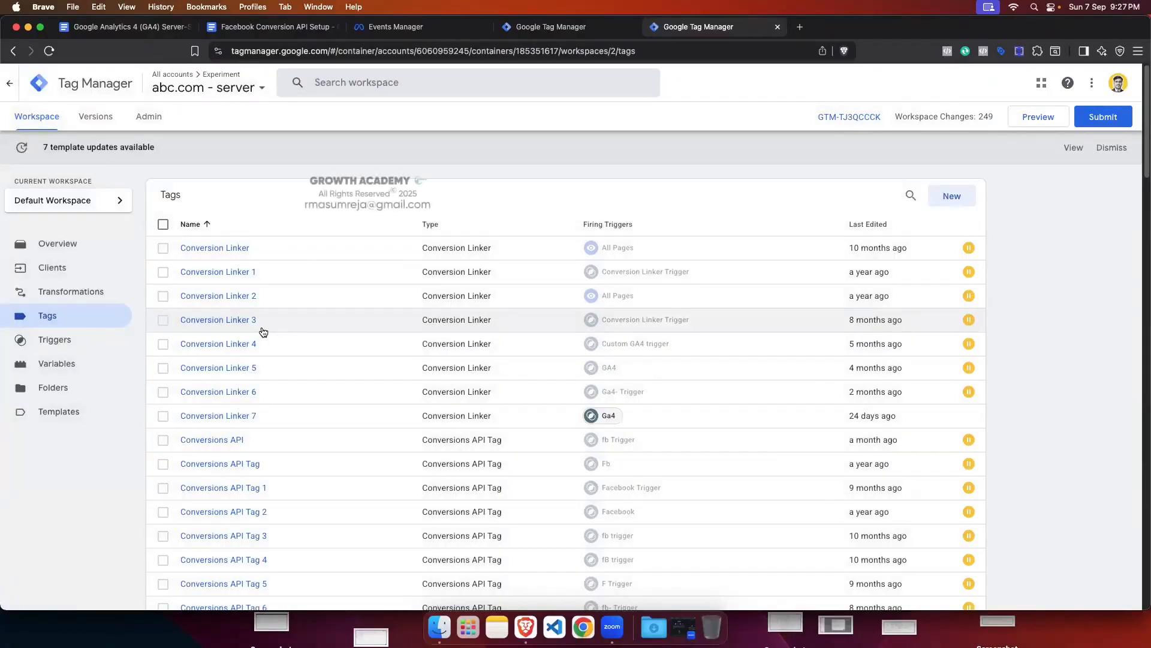
# Step: Dismiss the template updates notice in the abc.com - server container and start a new tag with its tag type choices open
pyautogui.click(1111, 148)
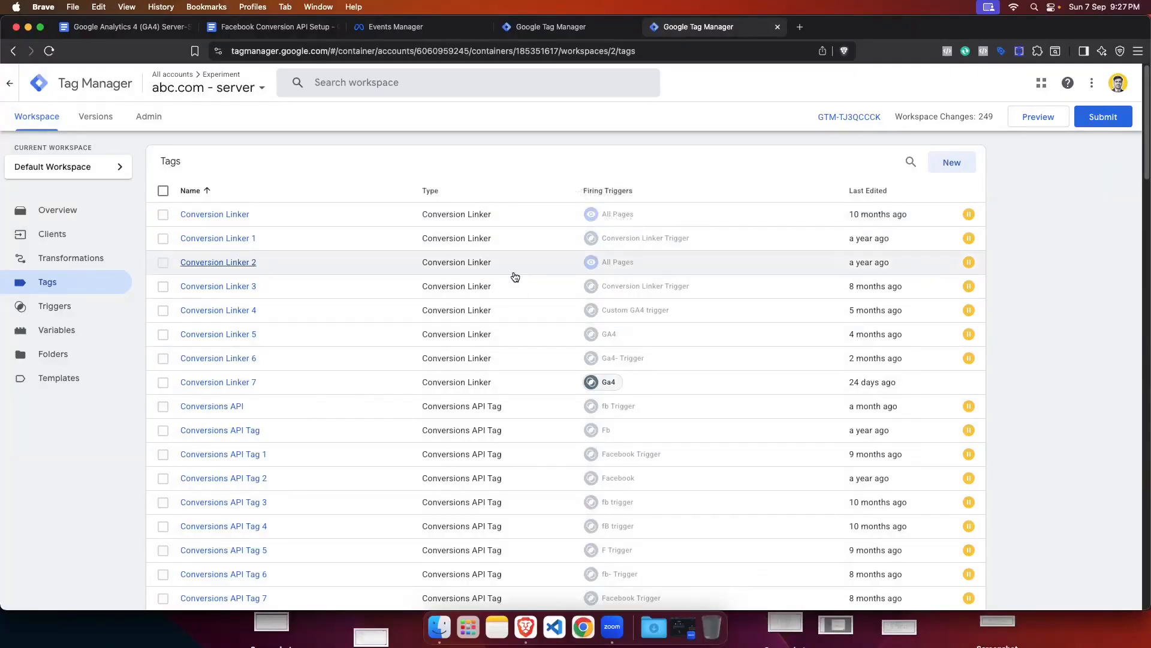
pyautogui.click(959, 165)
pyautogui.click(764, 205)
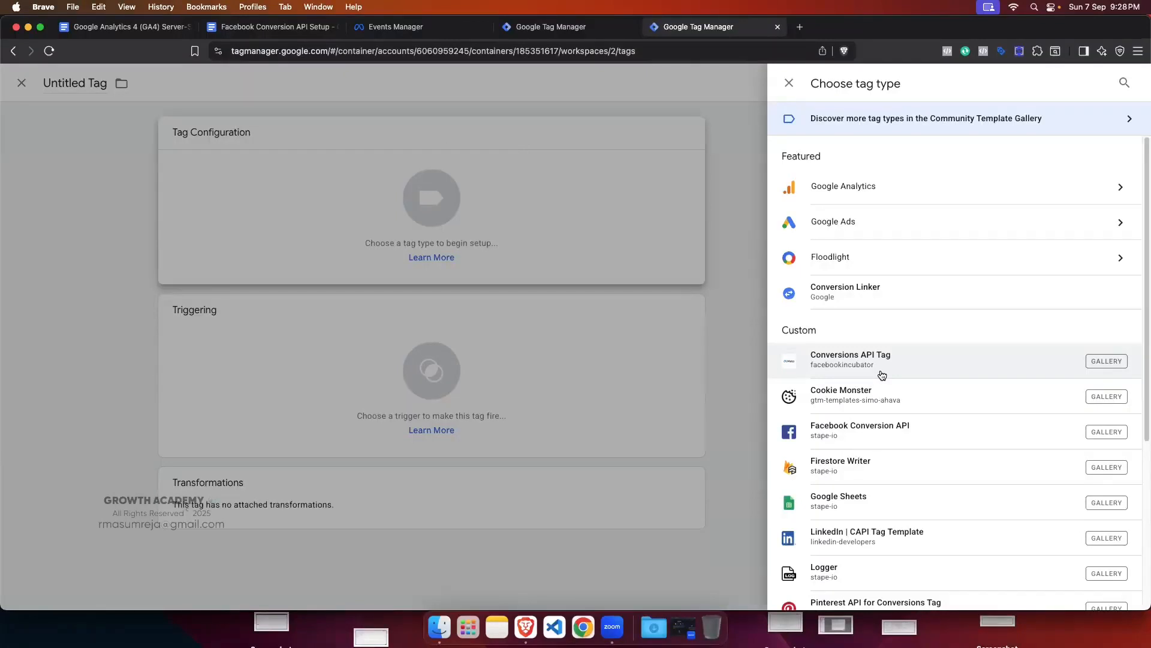
# Step: Set the event name of the untitled GA4 Event tag in the xyz.com container to view_item
pyautogui.click(543, 28)
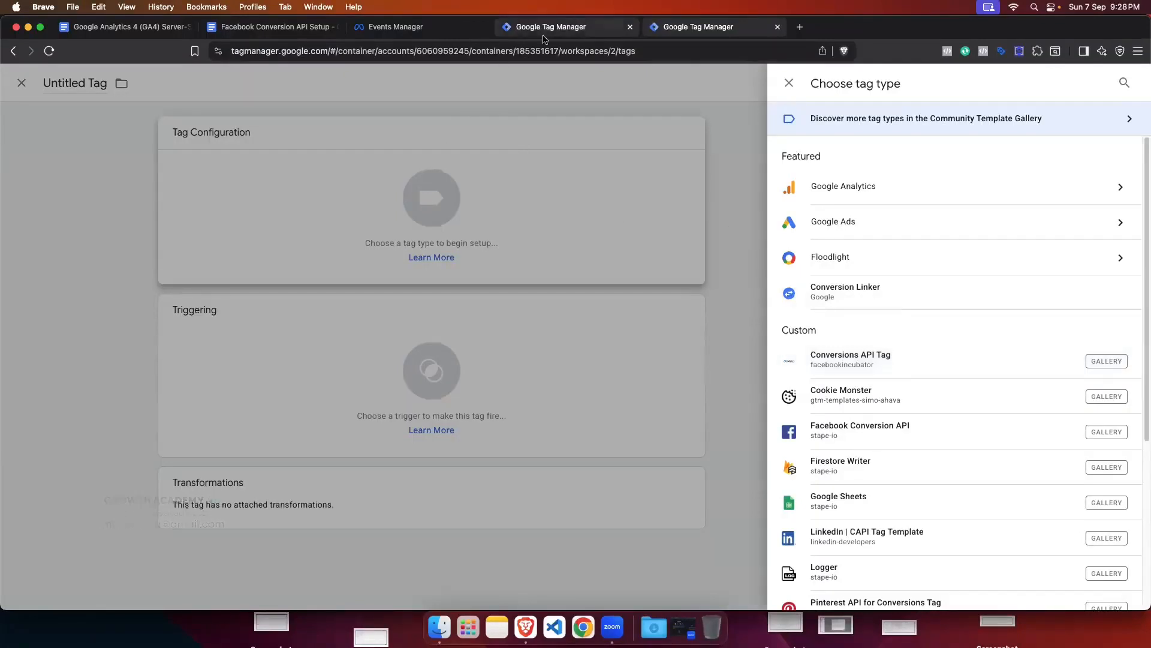
pyautogui.click(481, 310)
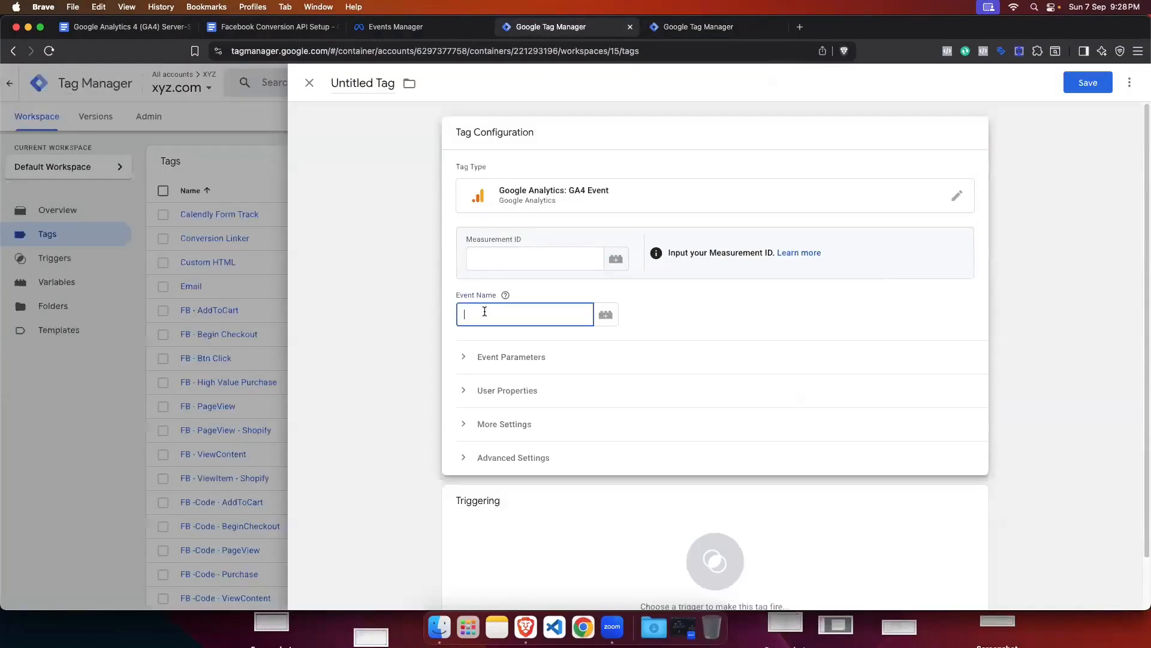
pyautogui.write('vie')
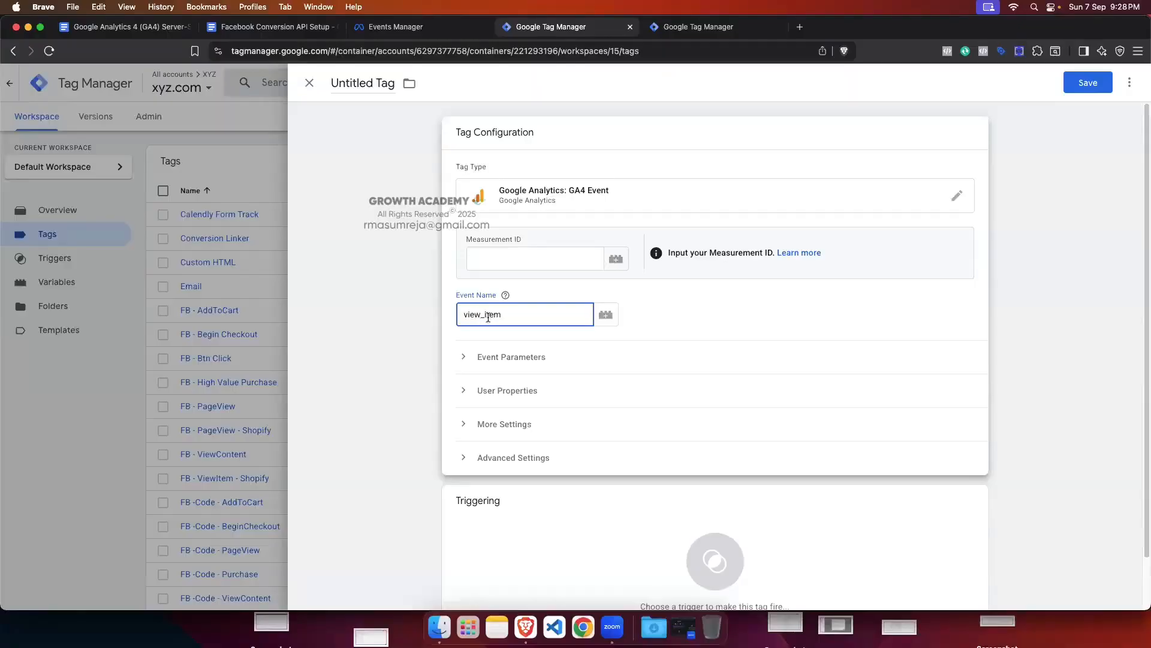
pyautogui.write('w_item')
# Step: Check the ViewContent entry in the Event Mapping table against the tag types offered in the abc.com - server container
pyautogui.click(699, 27)
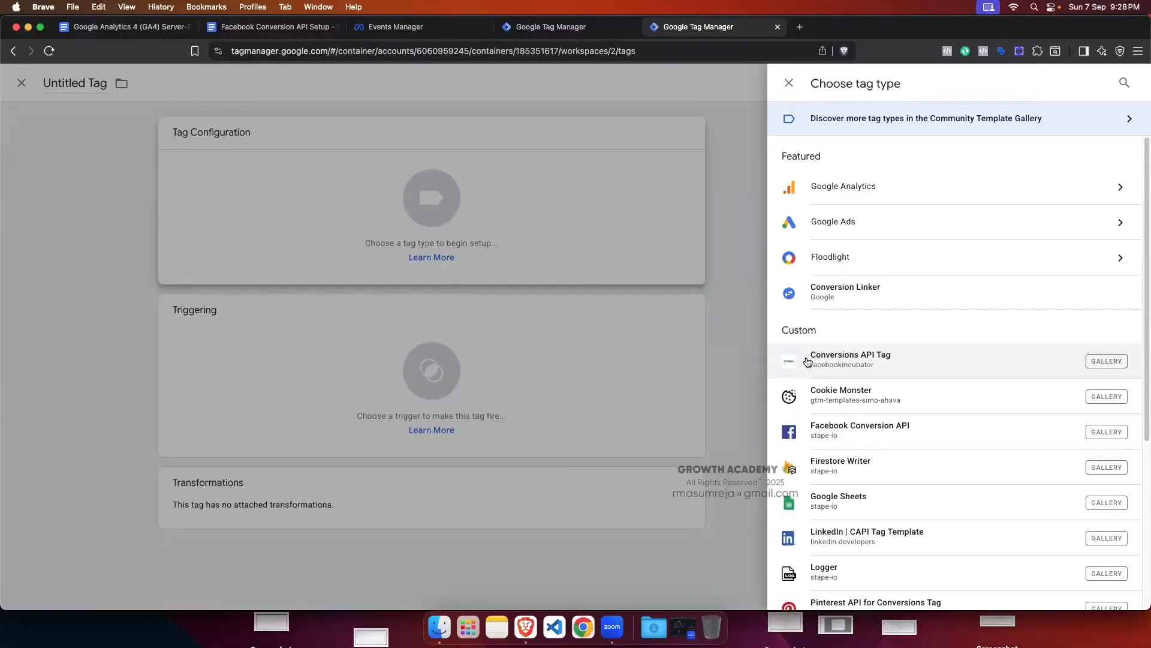
pyautogui.click(270, 26)
pyautogui.doubleClick(558, 489)
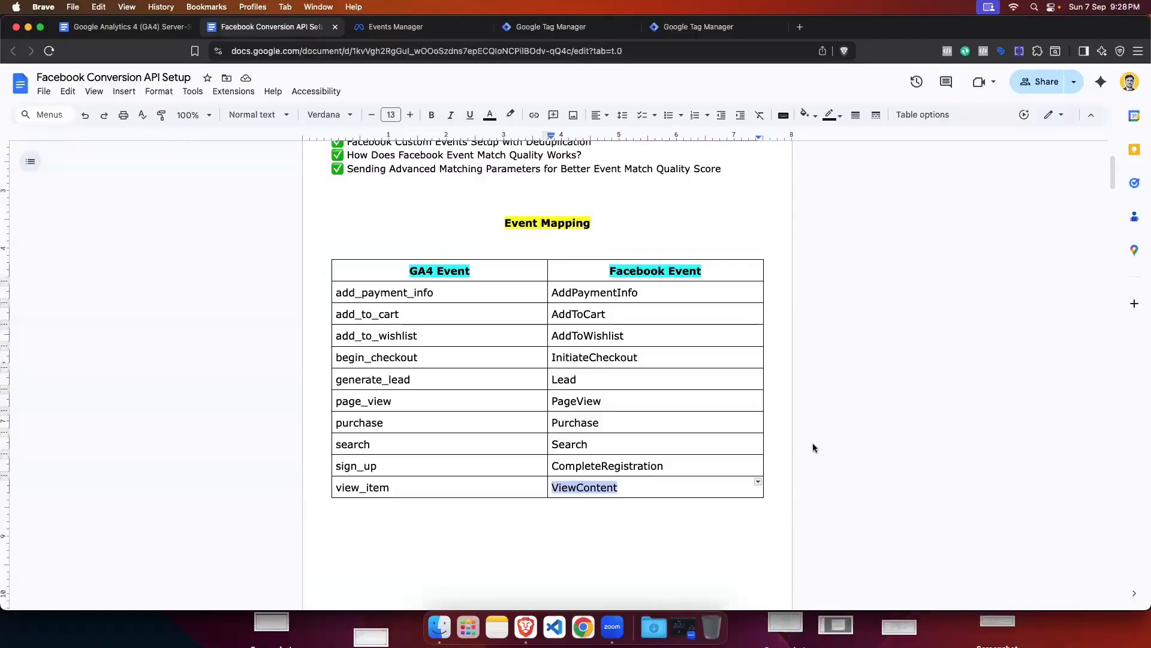
pyautogui.click(699, 26)
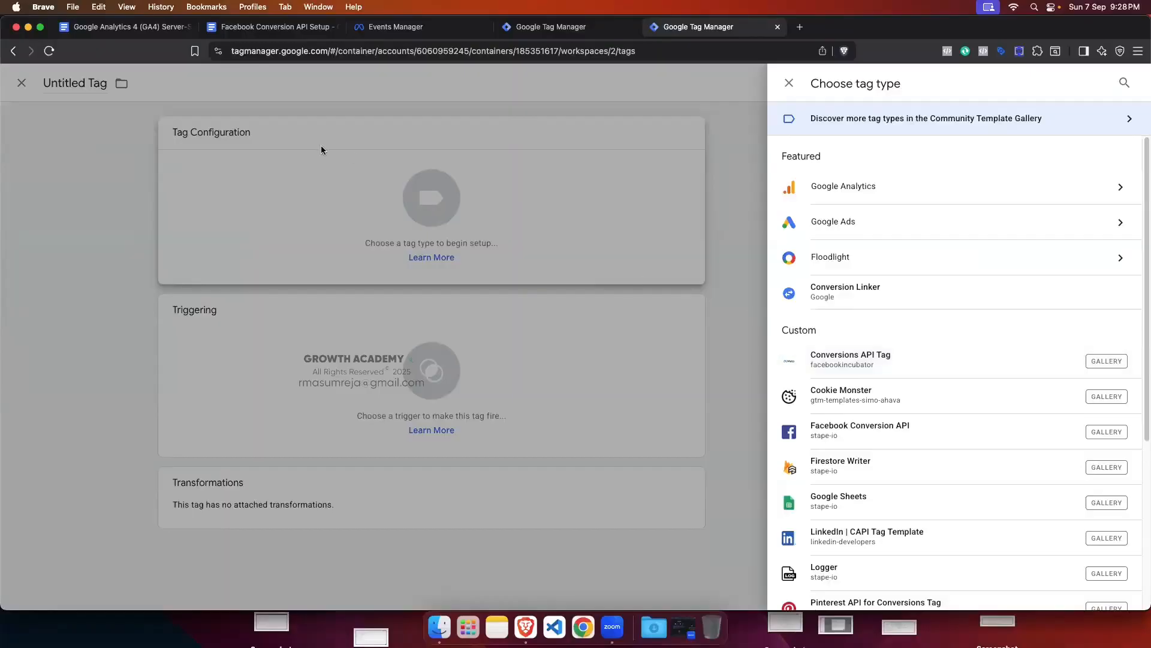
# Step: Review the add_payment_info to AddPaymentInfo row of the Event Mapping table, consulting the abc.com - server tag types in between
pyautogui.click(278, 30)
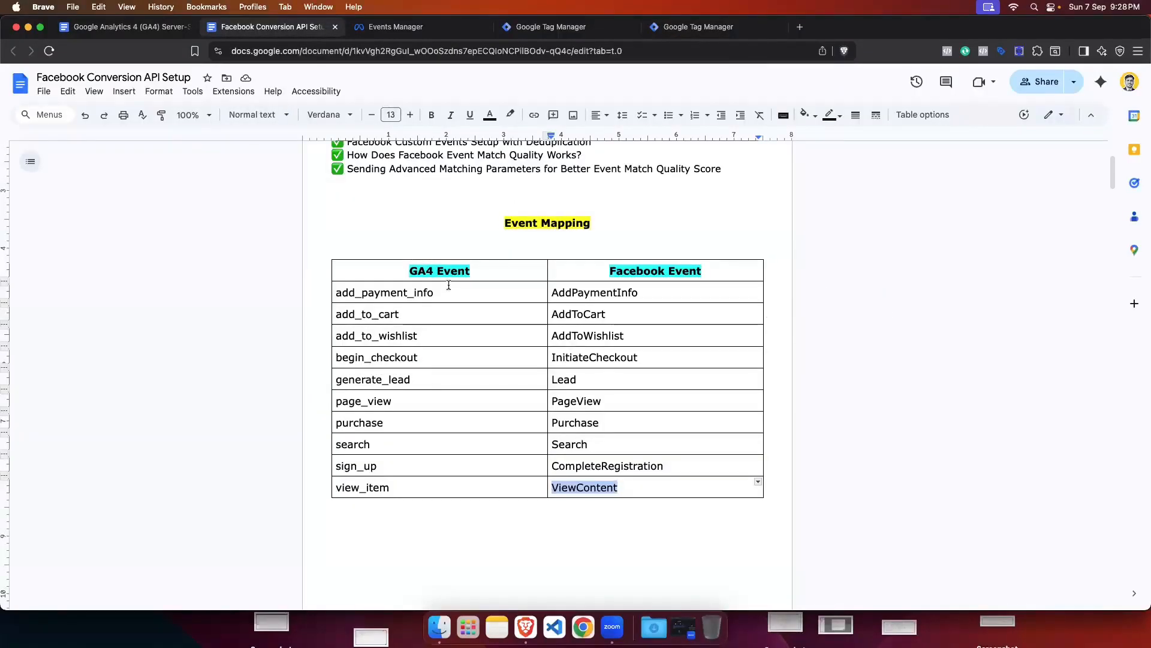
pyautogui.moveTo(440, 273)
pyautogui.moveTo(435, 293); pyautogui.dragTo(339, 292)
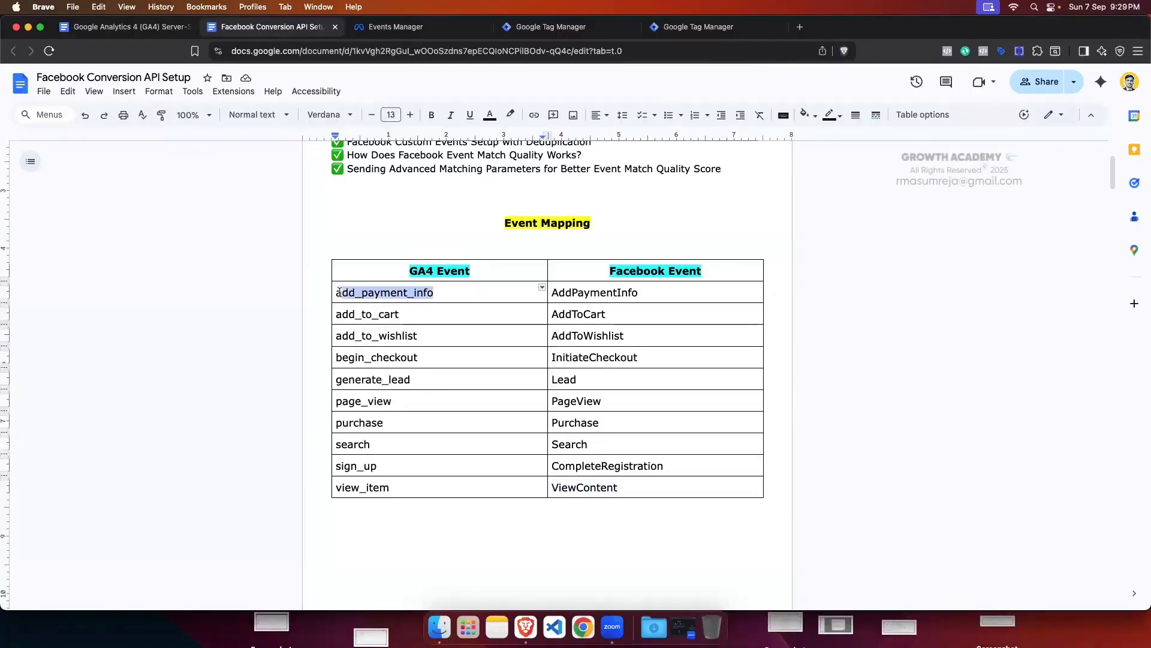
pyautogui.click(699, 26)
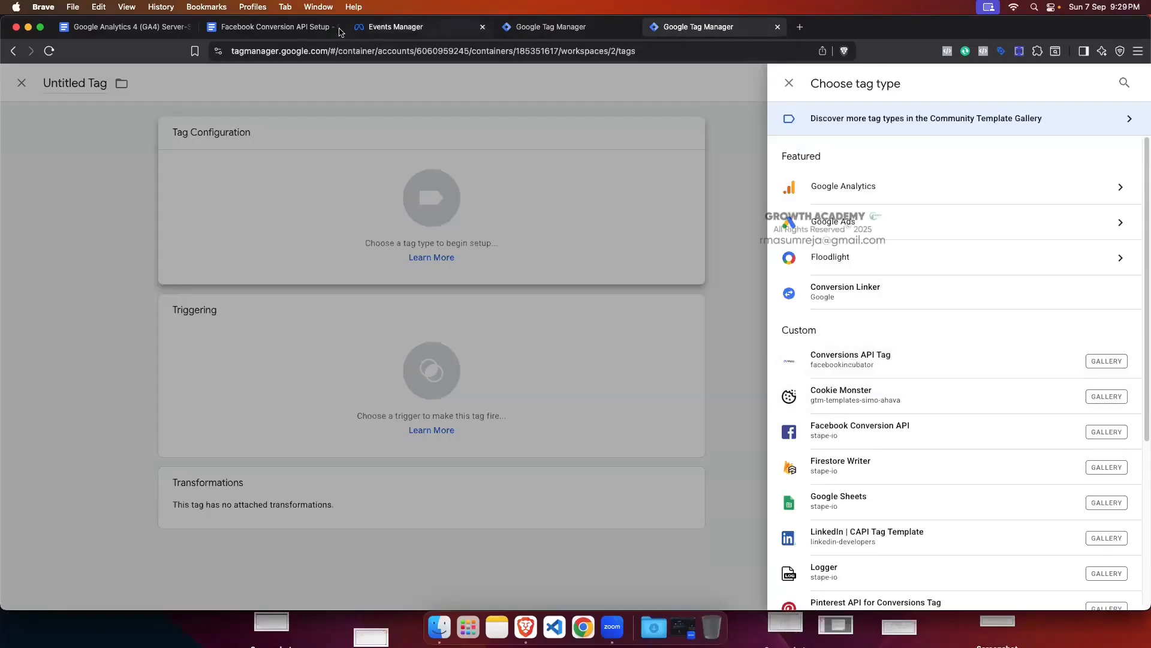
pyautogui.click(276, 30)
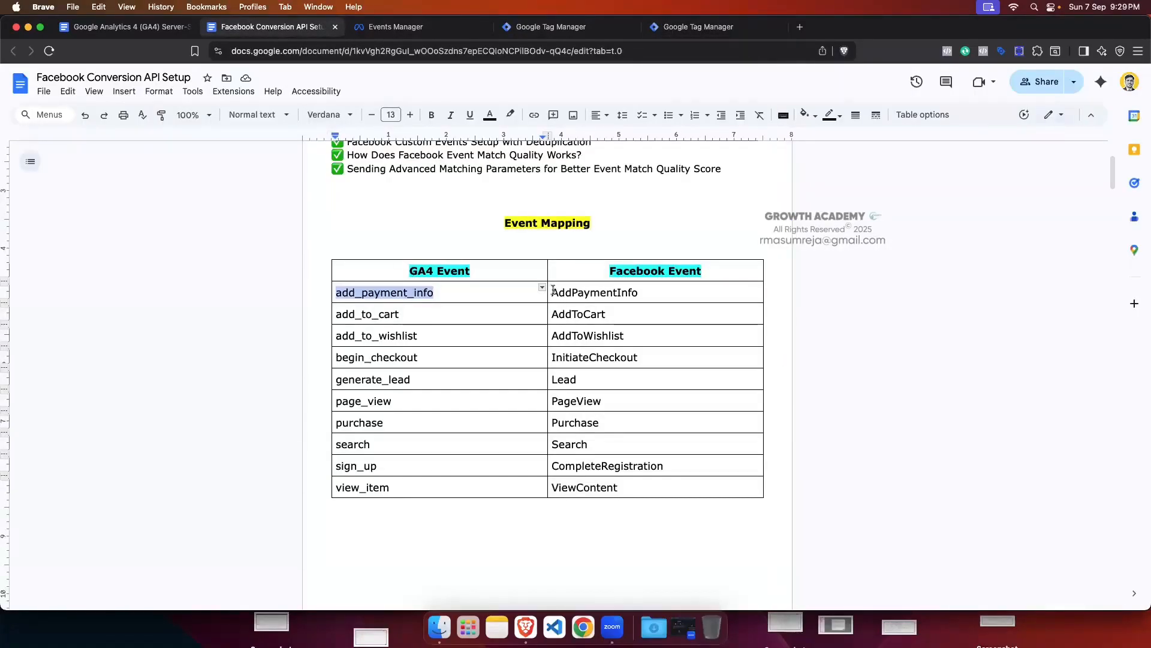
pyautogui.moveTo(552, 292); pyautogui.dragTo(638, 293)
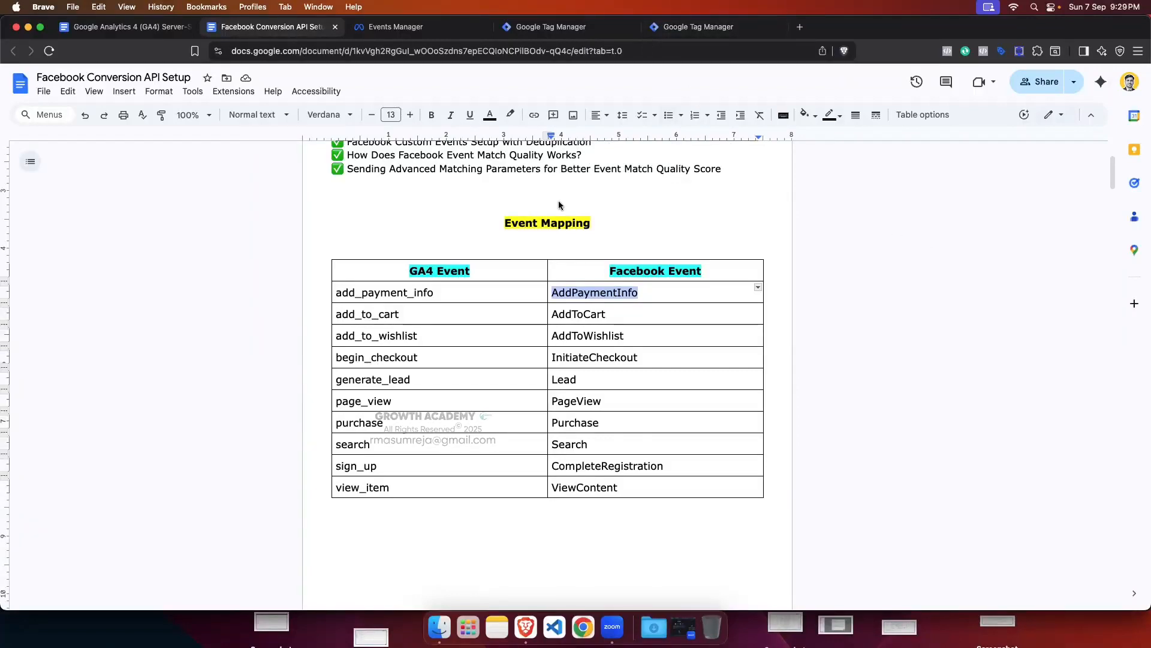
# Step: Compare the view_item event name in the xyz.com tag with ViewContent in the mapping table and the abc.com - server tag types
pyautogui.click(551, 27)
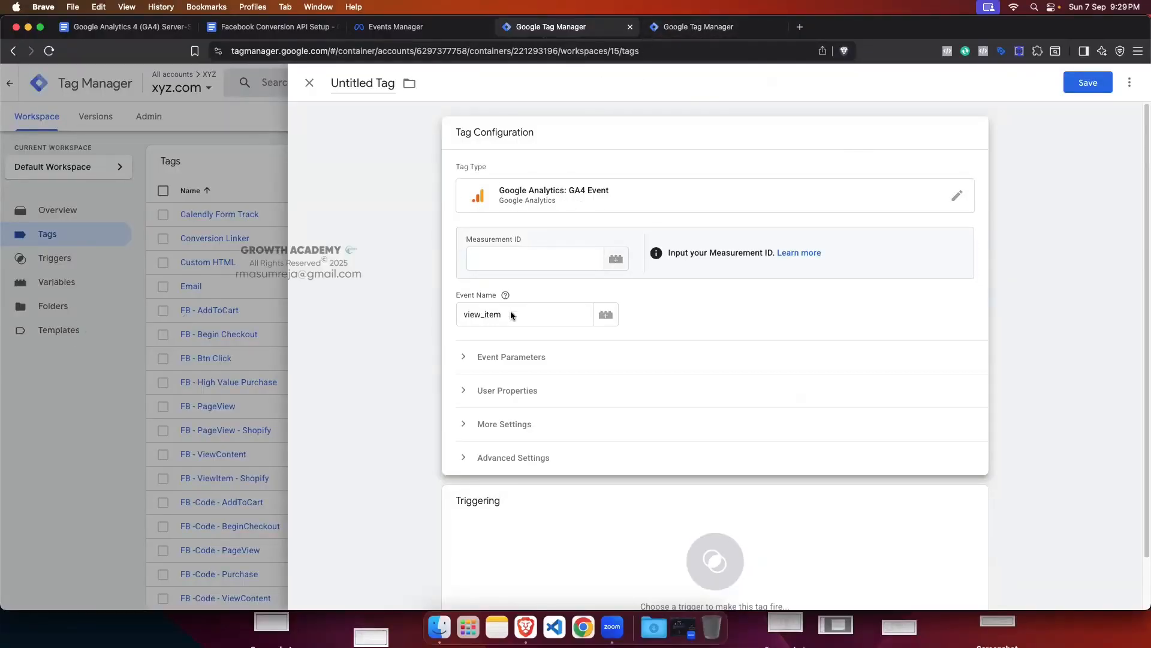
pyautogui.moveTo(502, 312); pyautogui.dragTo(463, 314)
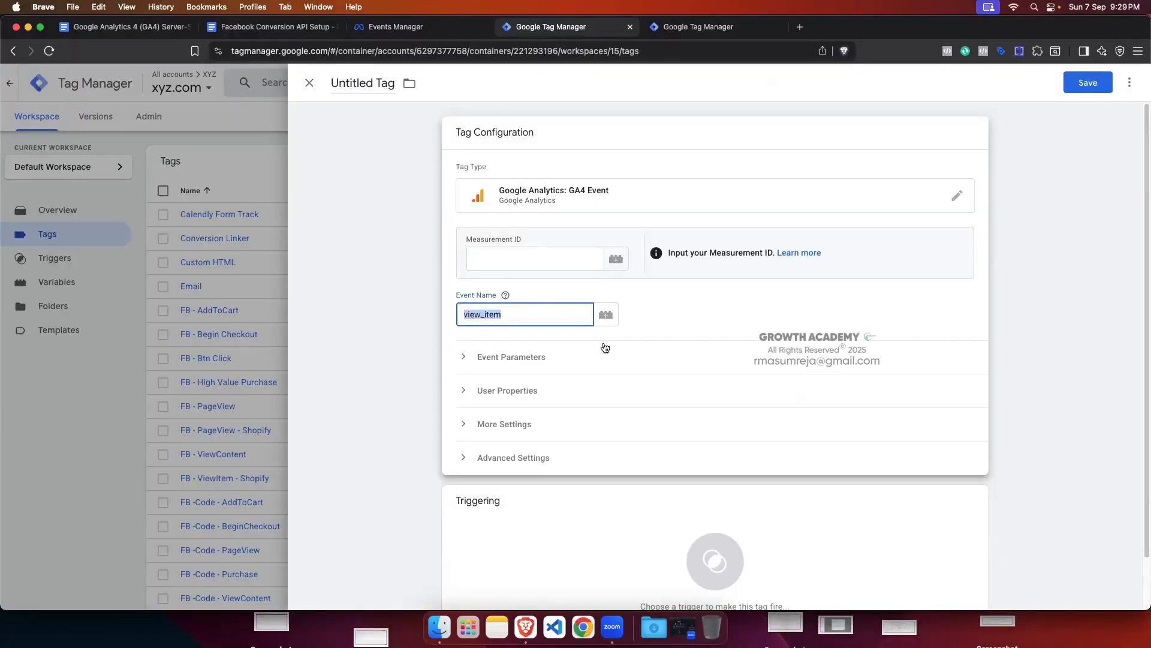
pyautogui.click(271, 26)
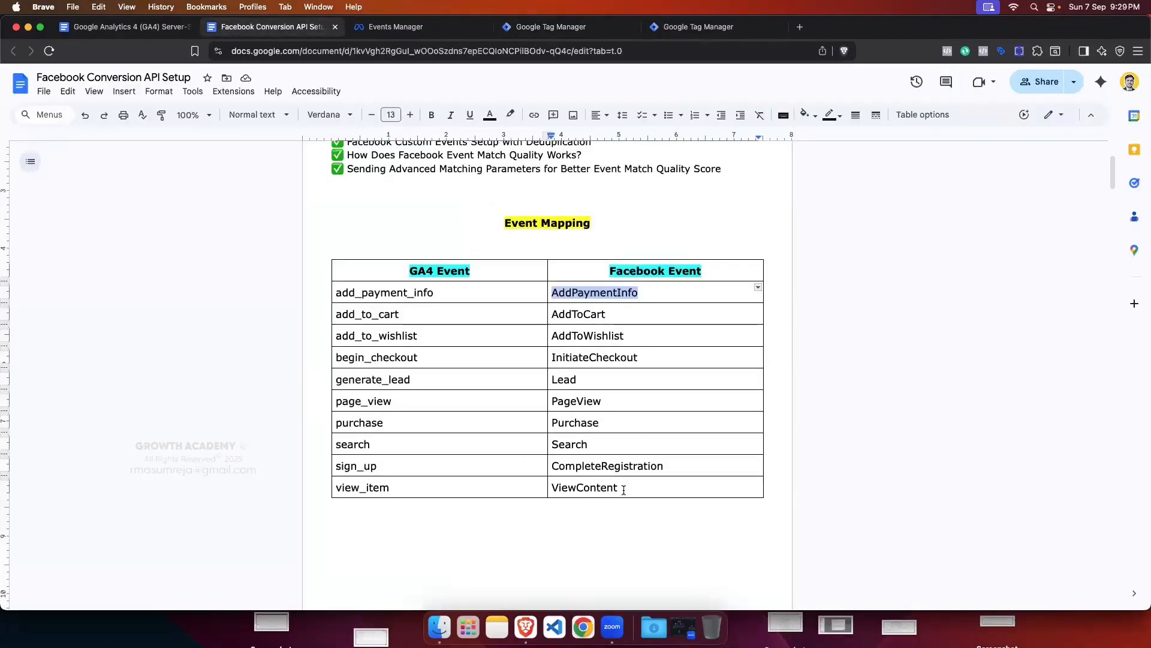
pyautogui.moveTo(619, 487); pyautogui.dragTo(553, 487)
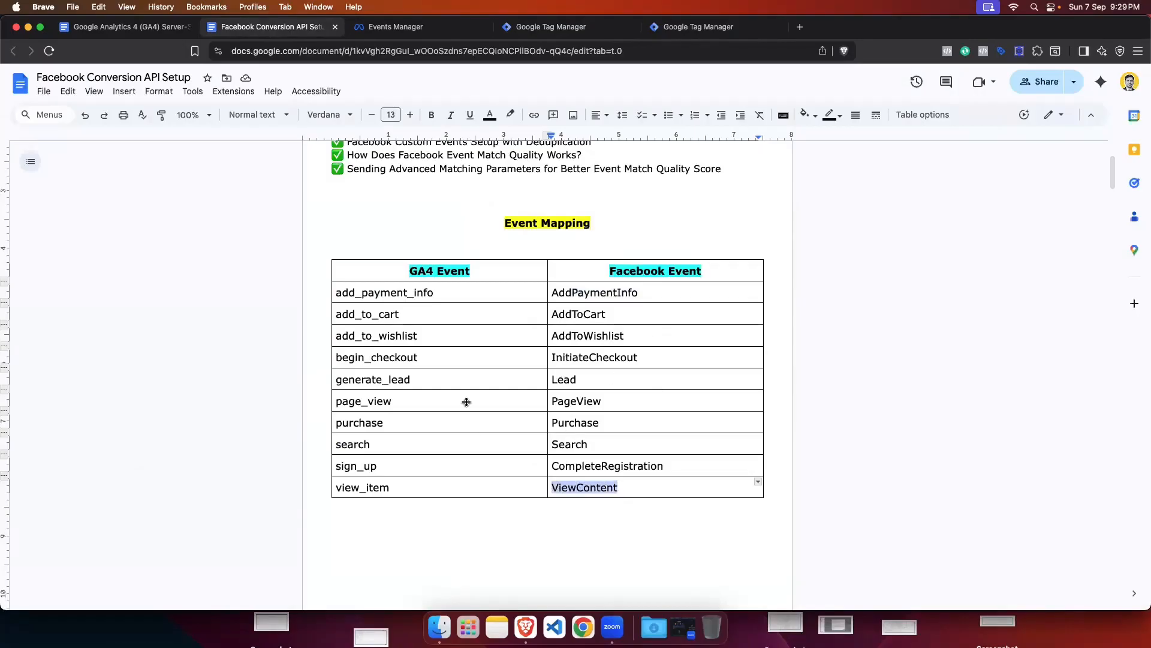
pyautogui.click(684, 32)
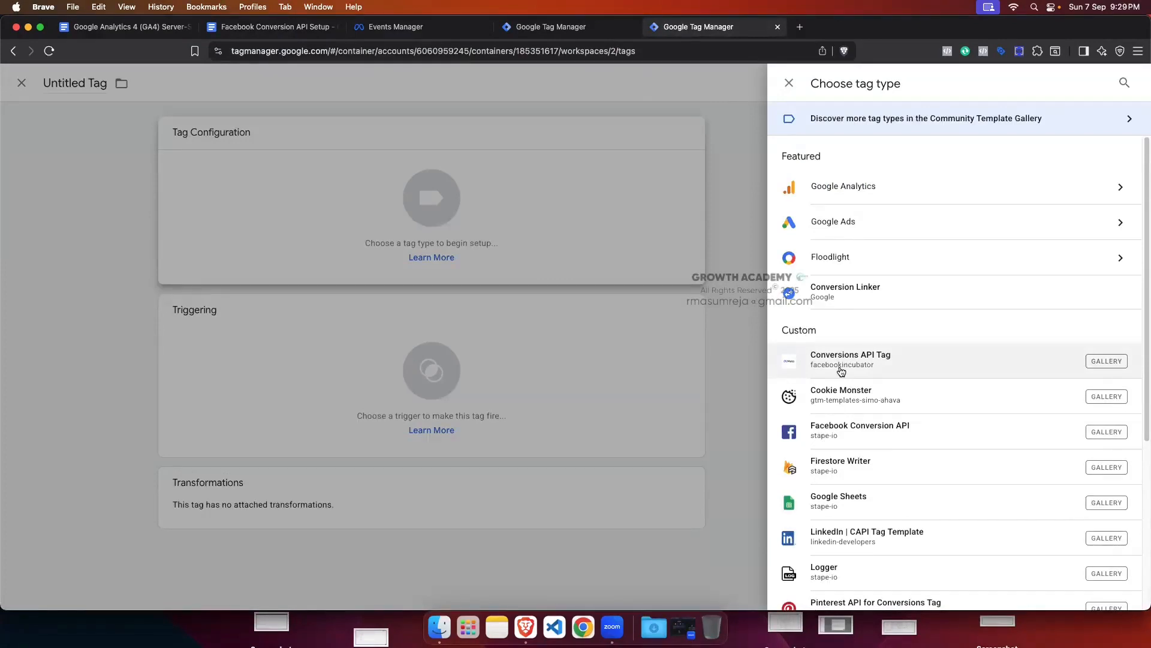
# Step: Review the Event Mapping heading and its ViewContent entry, and return to the xyz.com GA4 Event tag
pyautogui.click(273, 26)
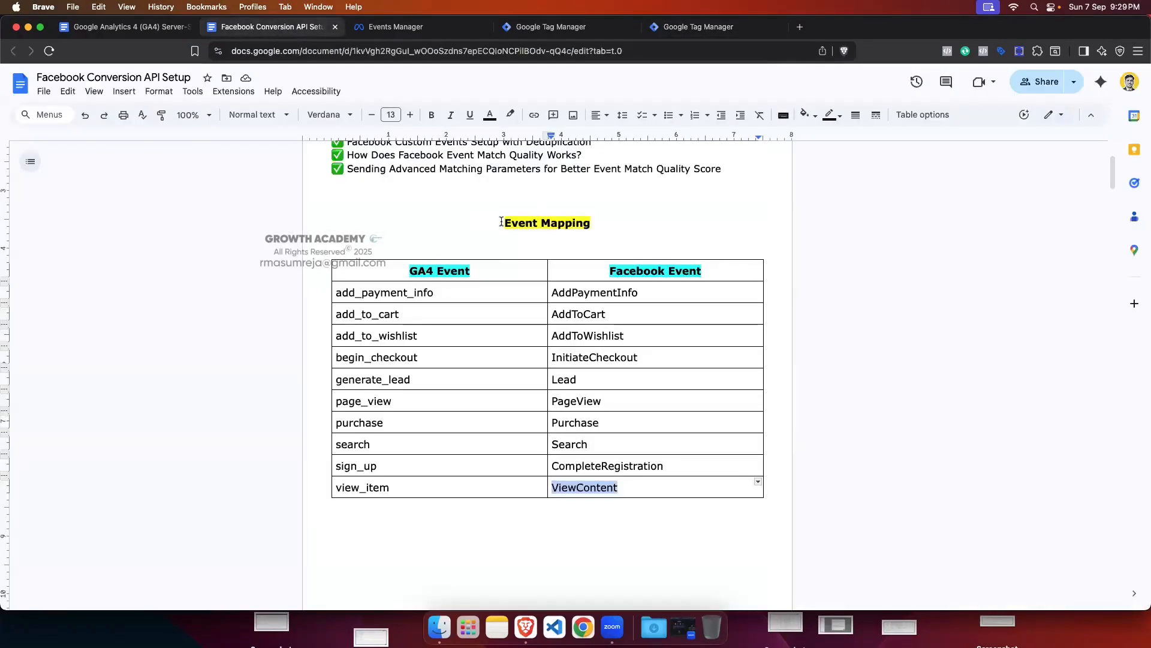
pyautogui.moveTo(502, 222); pyautogui.dragTo(590, 223)
pyautogui.click(625, 211)
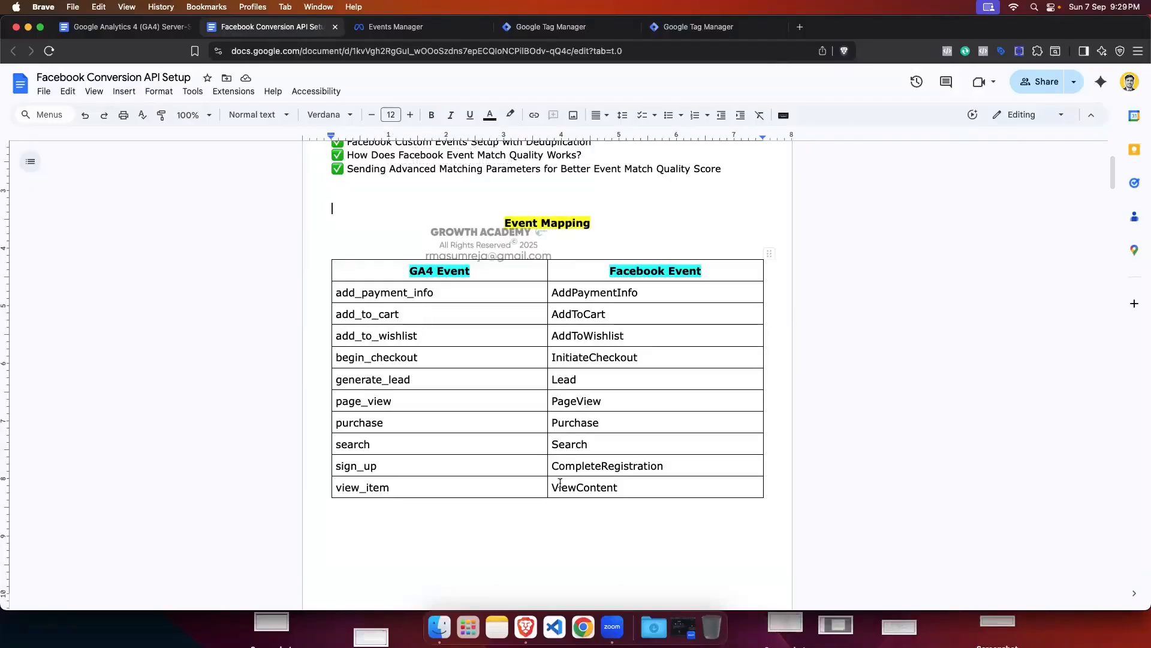
pyautogui.moveTo(548, 487); pyautogui.dragTo(547, 487)
pyautogui.click(578, 488)
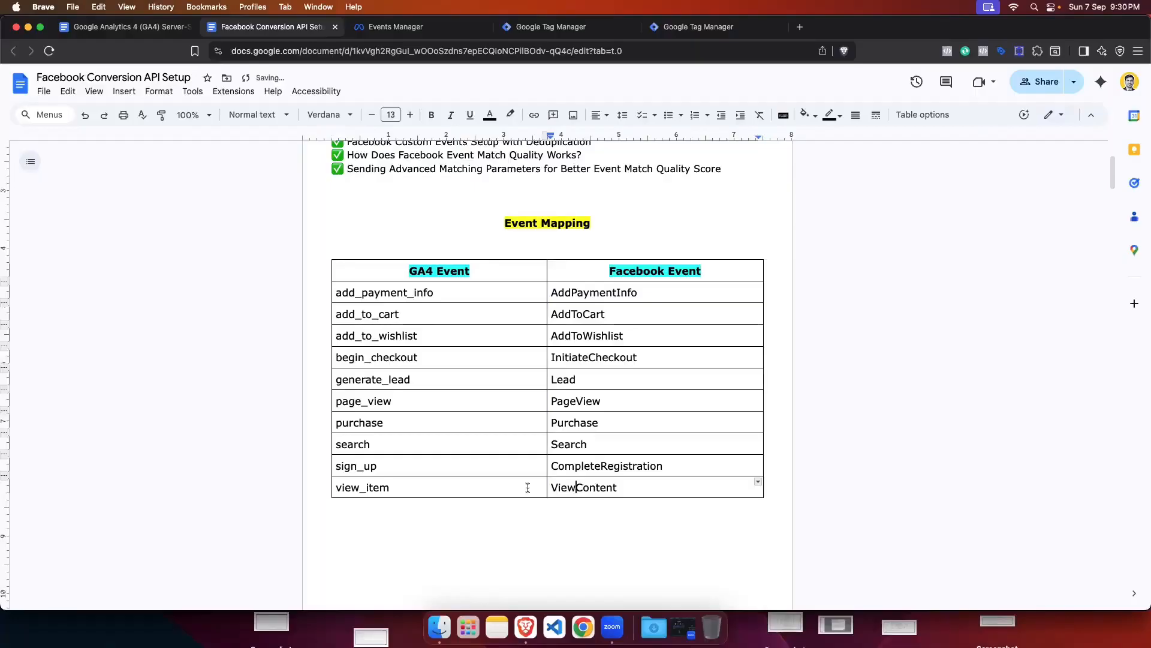
pyautogui.click(540, 27)
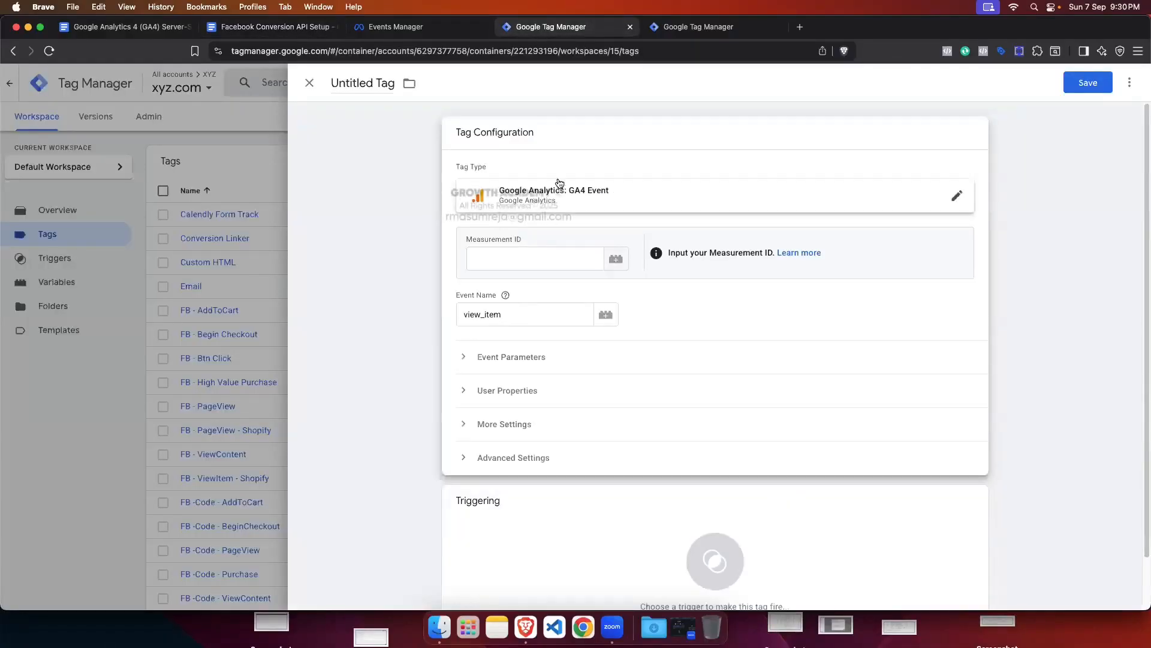
# Step: Replace the event name in the xyz.com GA4 Event tag with ViewContent
pyautogui.click(497, 315)
pyautogui.moveTo(497, 314); pyautogui.dragTo(464, 316)
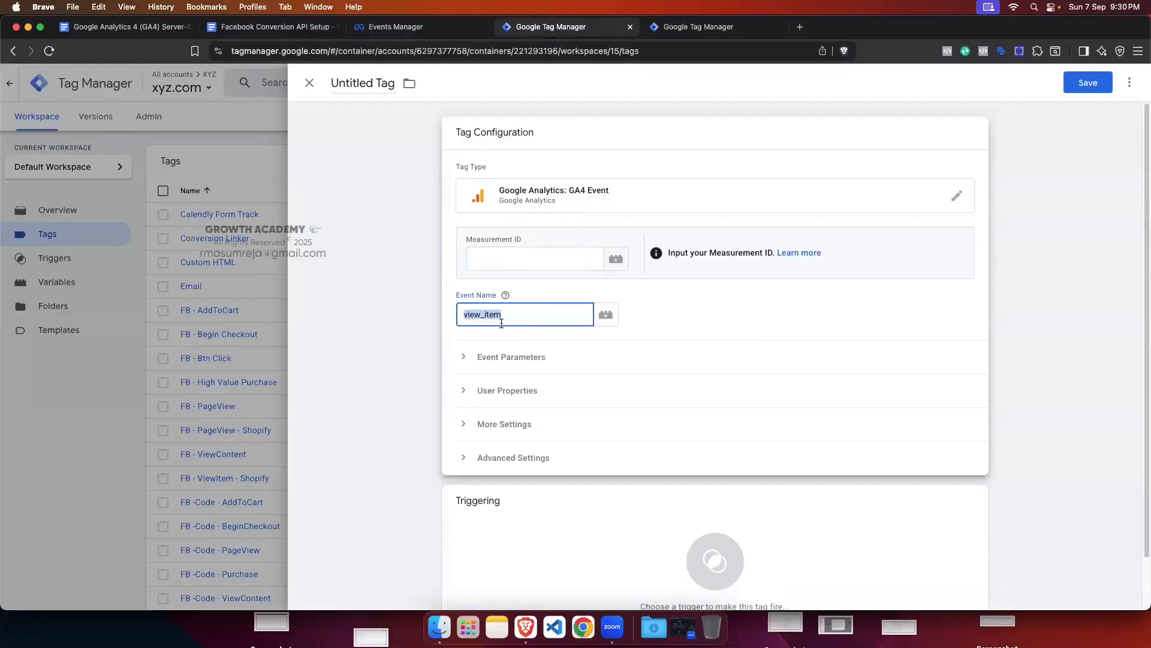
pyautogui.moveTo(505, 315); pyautogui.dragTo(456, 316)
pyautogui.press('BackSpace')
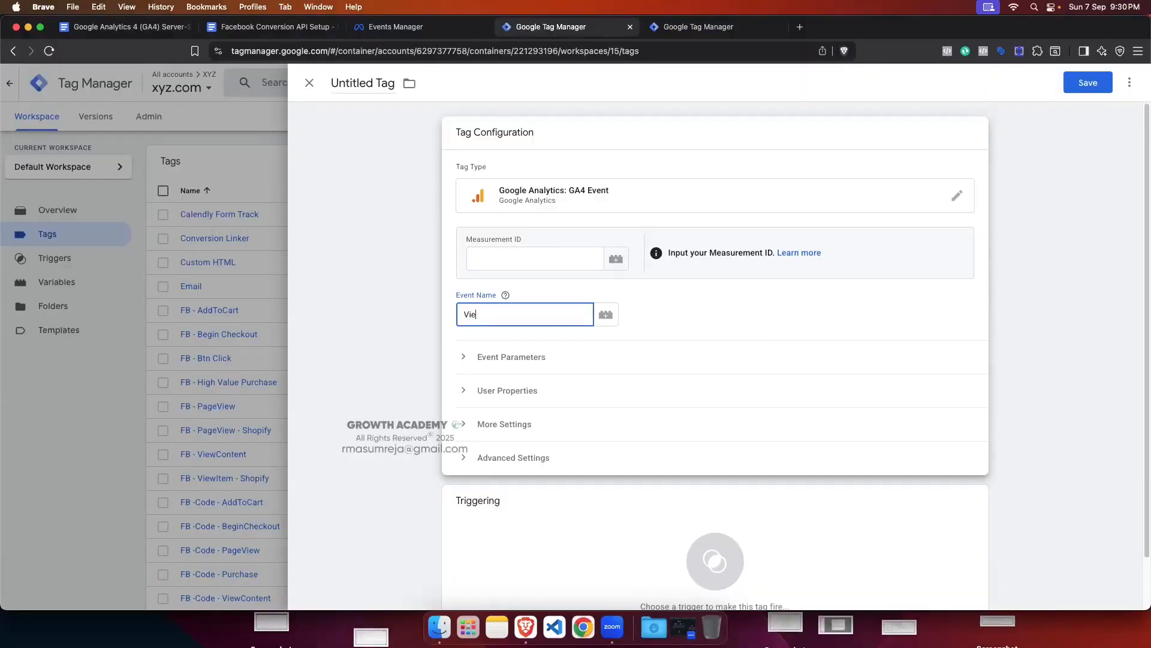
pyautogui.write('ViewContent')
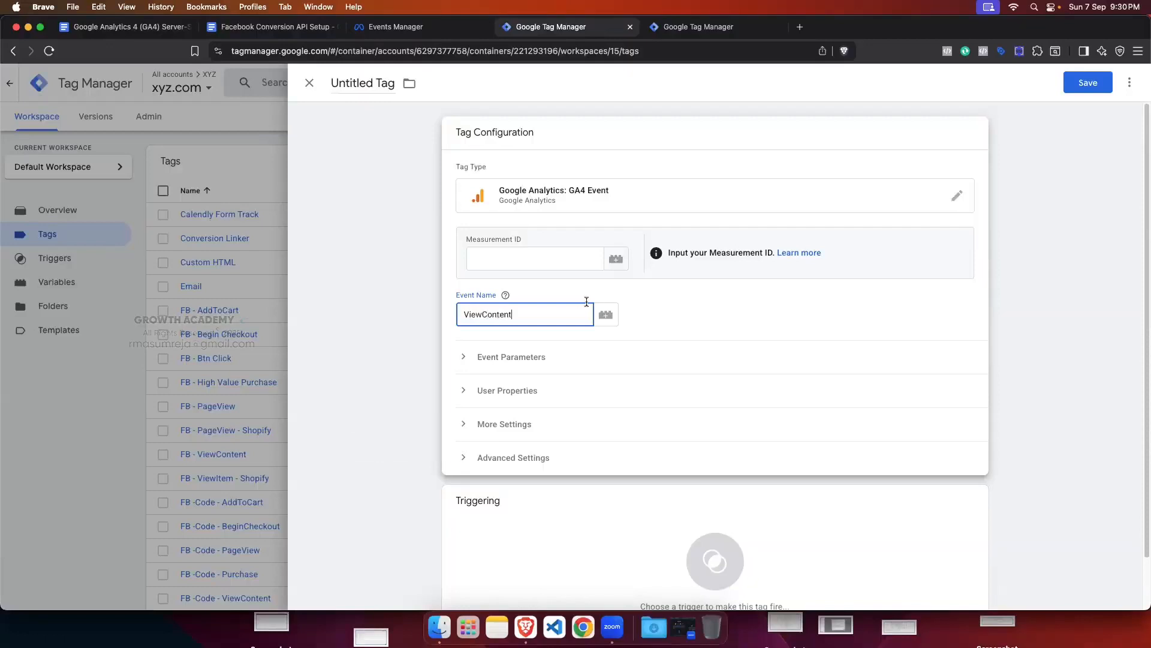
pyautogui.click(660, 326)
# Step: Compare the view_item to ViewContent row of the Event Mapping table with the tag types offered in the abc.com - server container
pyautogui.hotkey('ctrl', 'Tab')
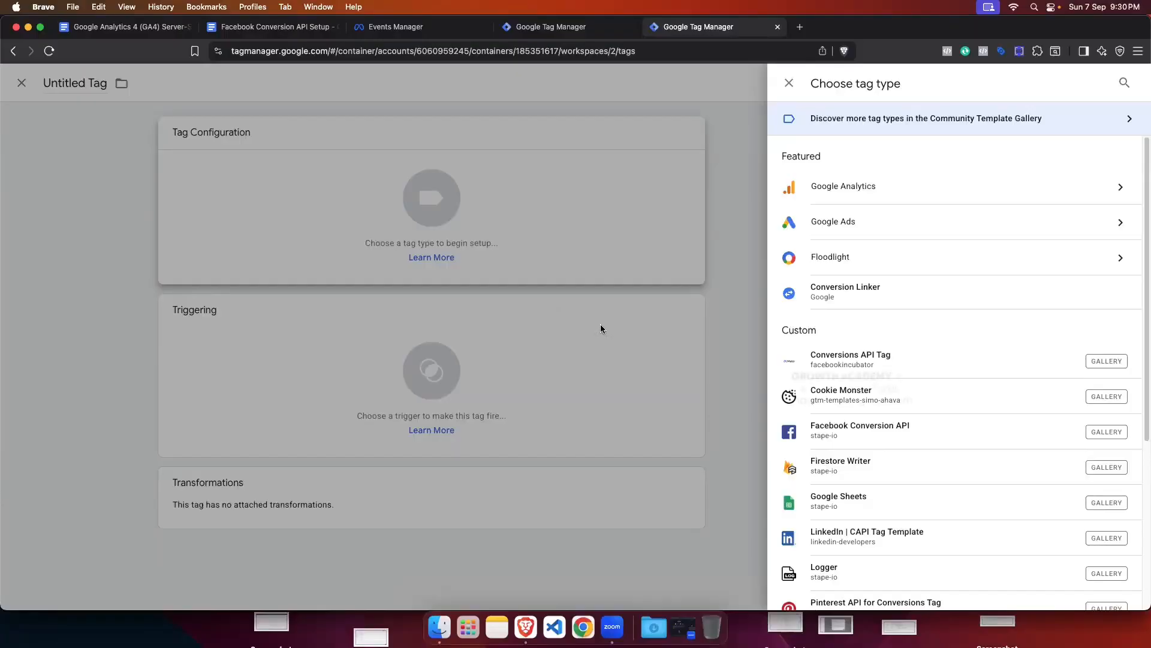
pyautogui.click(282, 27)
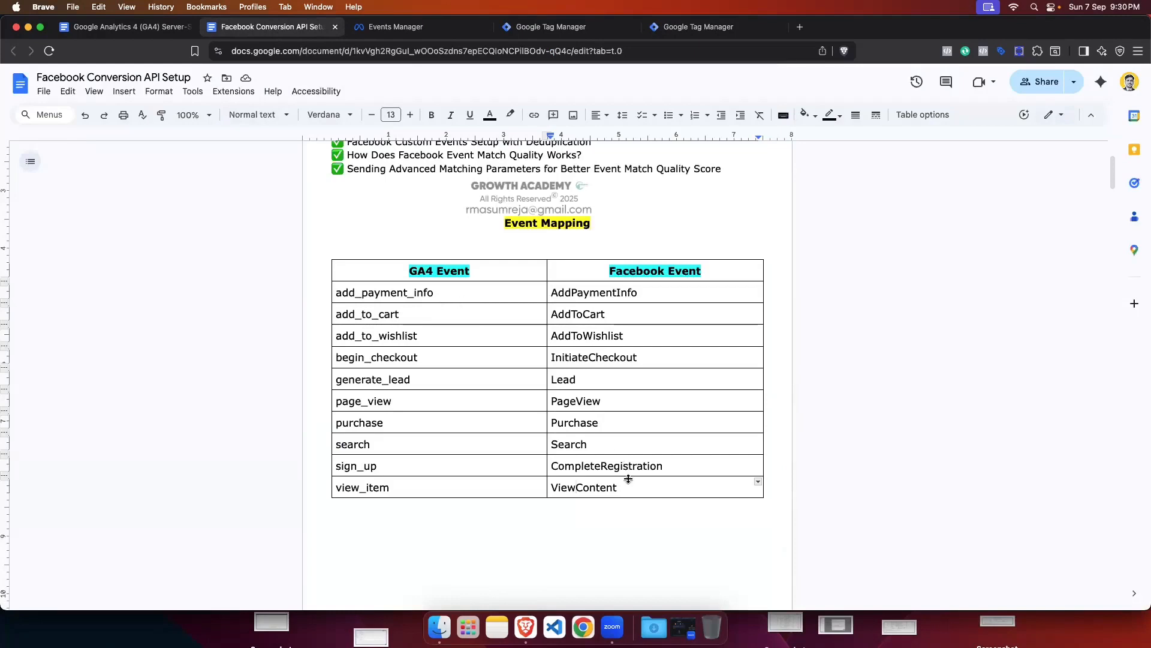
pyautogui.moveTo(623, 486); pyautogui.dragTo(550, 486)
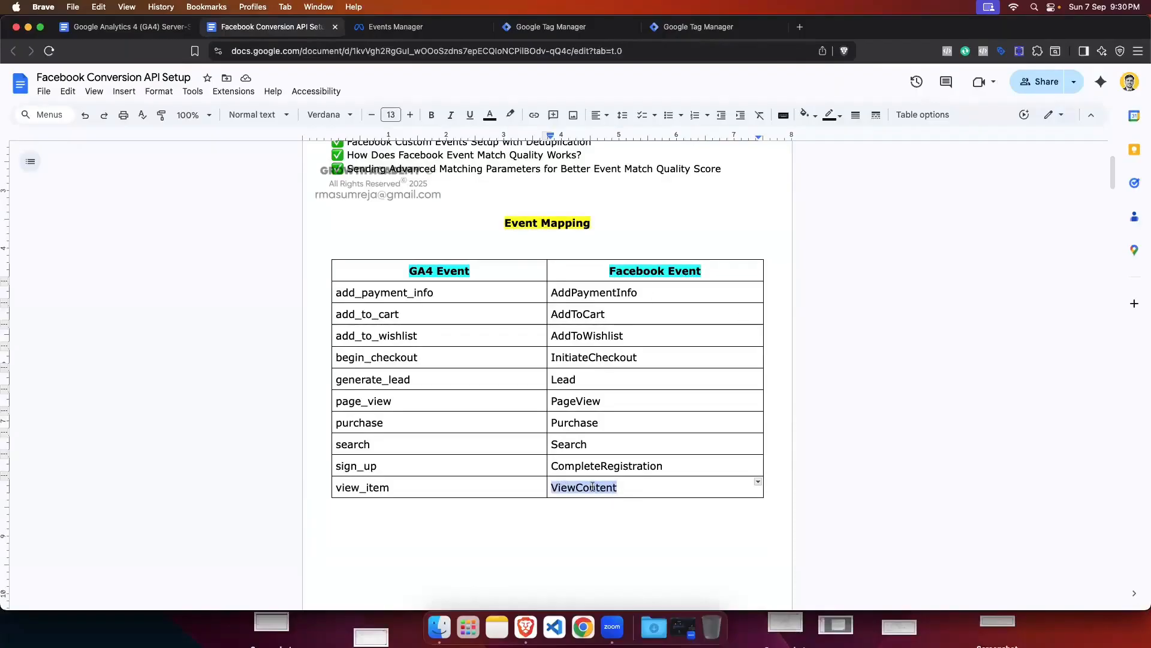
pyautogui.click(633, 485)
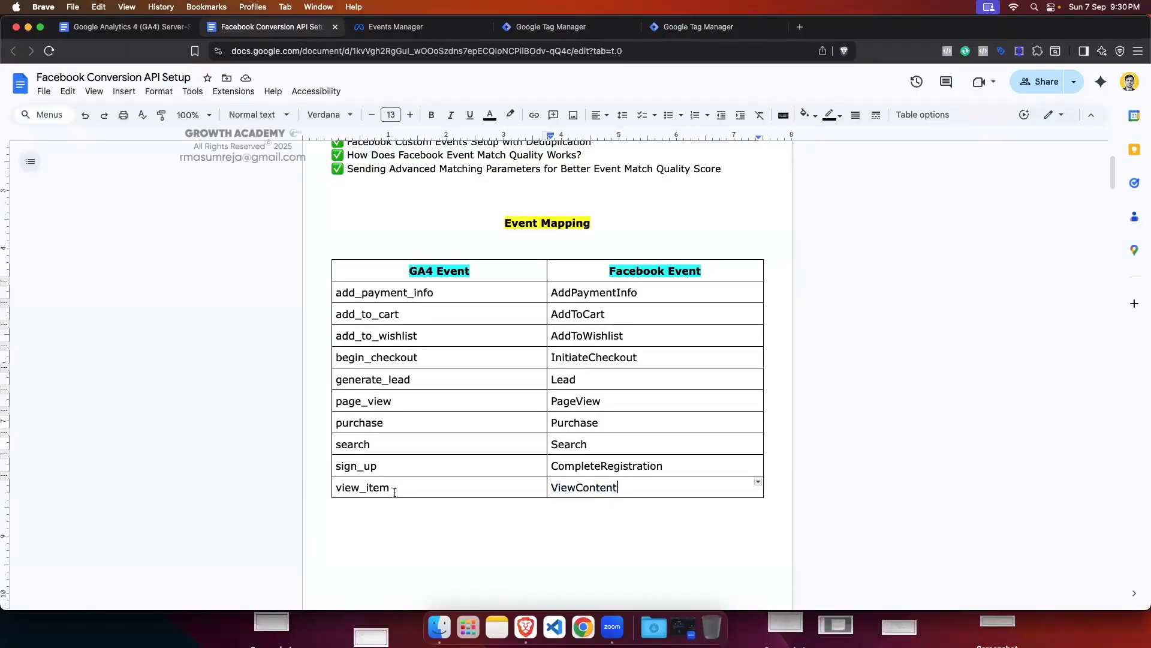
pyautogui.moveTo(389, 487); pyautogui.dragTo(337, 487)
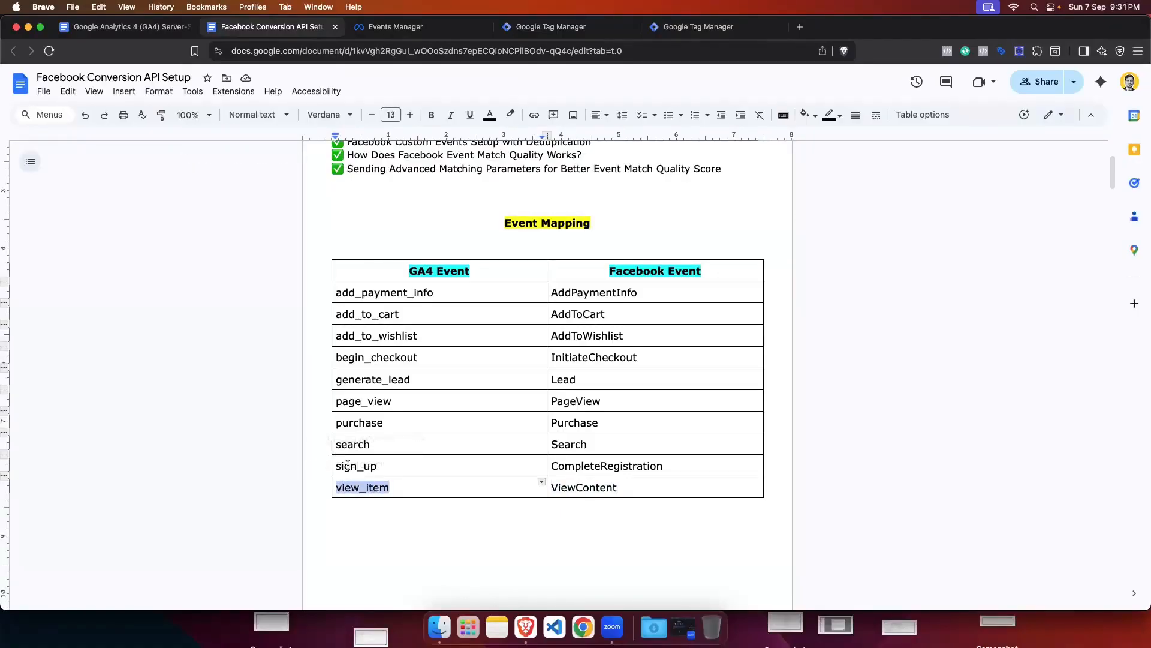
pyautogui.click(698, 27)
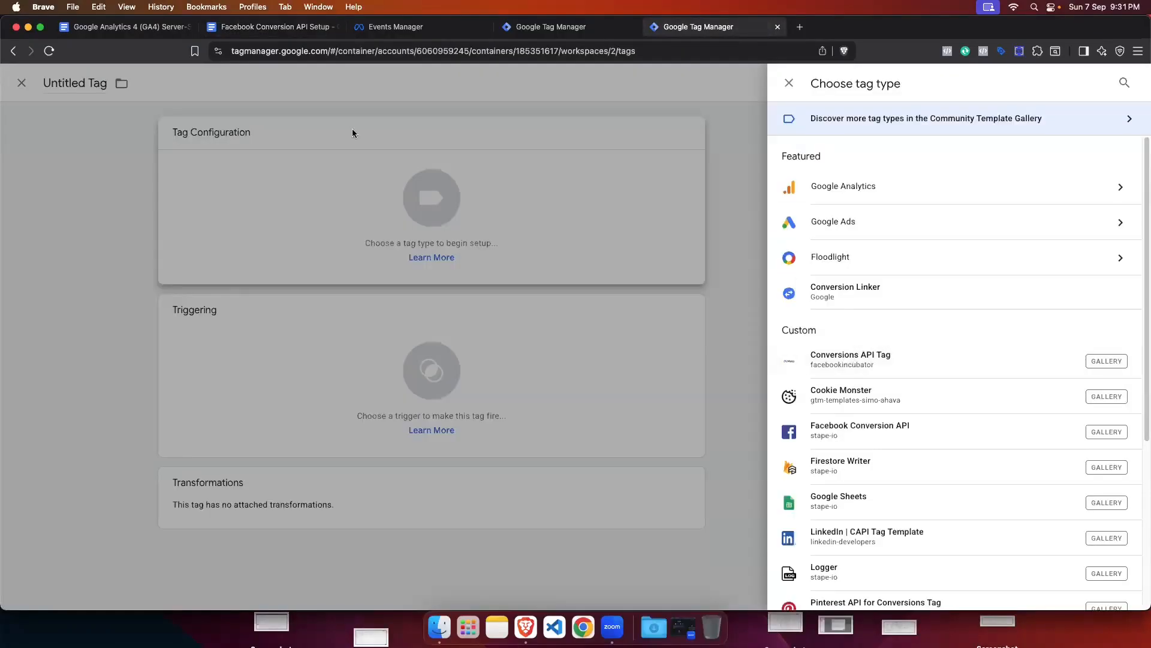
# Step: Review the page_view to PageView row of the Event Mapping table in the Facebook Conversion API Setup document
pyautogui.click(270, 26)
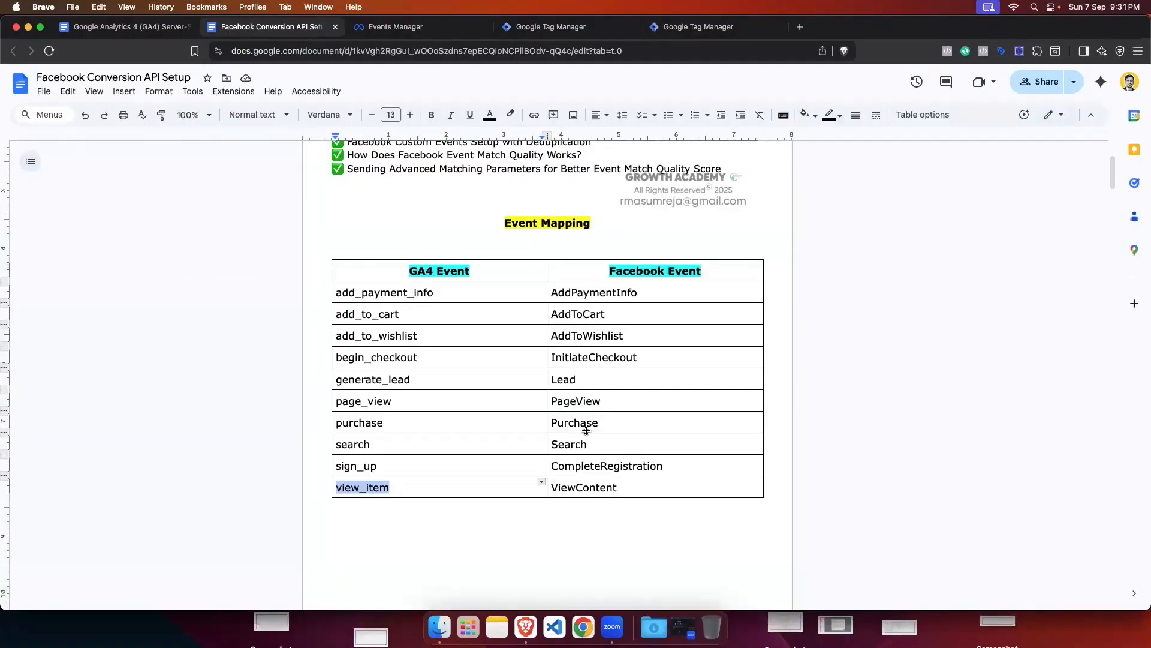
pyautogui.doubleClick(578, 401)
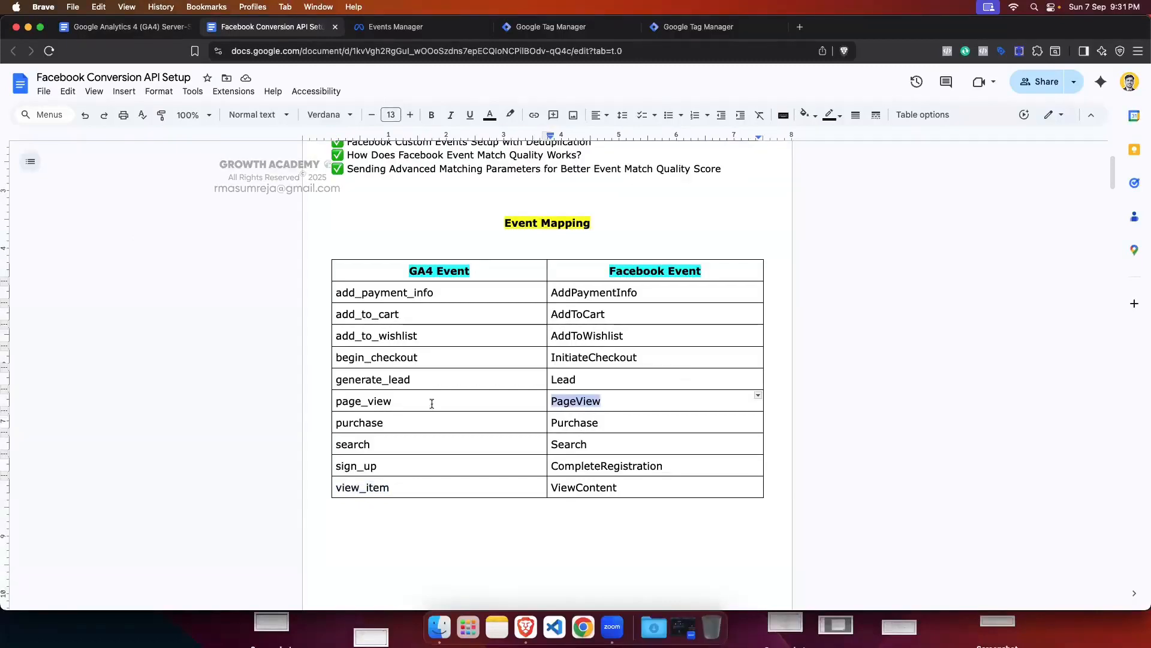
pyautogui.moveTo(339, 401); pyautogui.dragTo(437, 405)
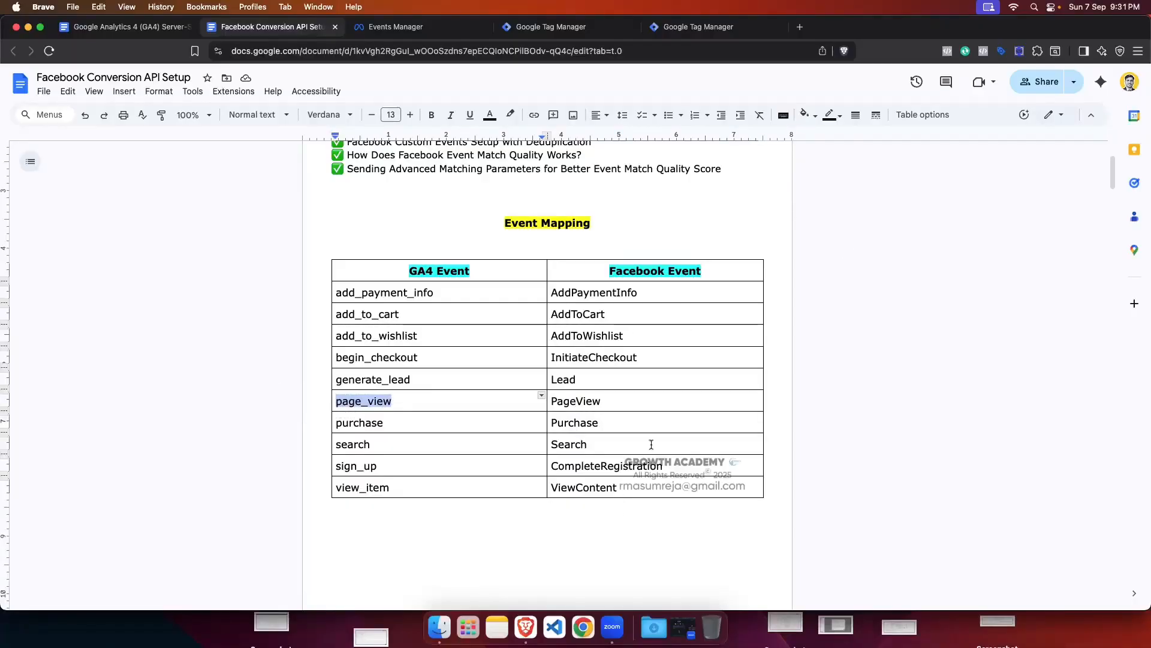
pyautogui.scroll(-1, 651, 444)
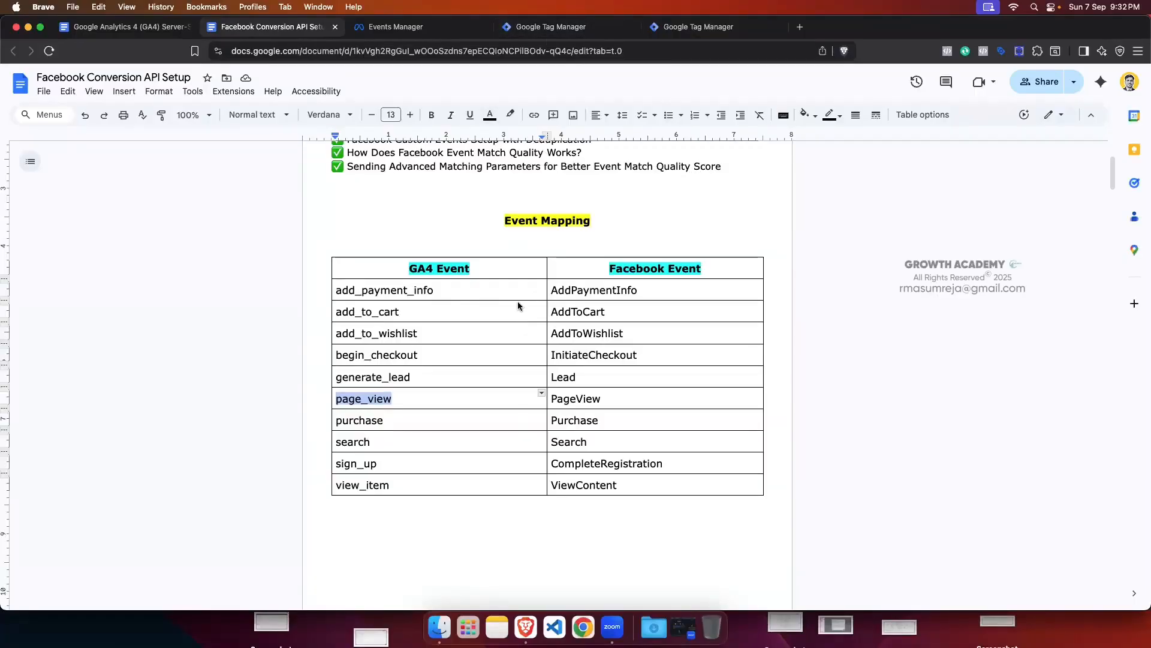
# Step: Set the event name of the untitled xyz.com GA4 Event tag to btn_click
pyautogui.click(551, 26)
pyautogui.moveTo(520, 313); pyautogui.dragTo(465, 313)
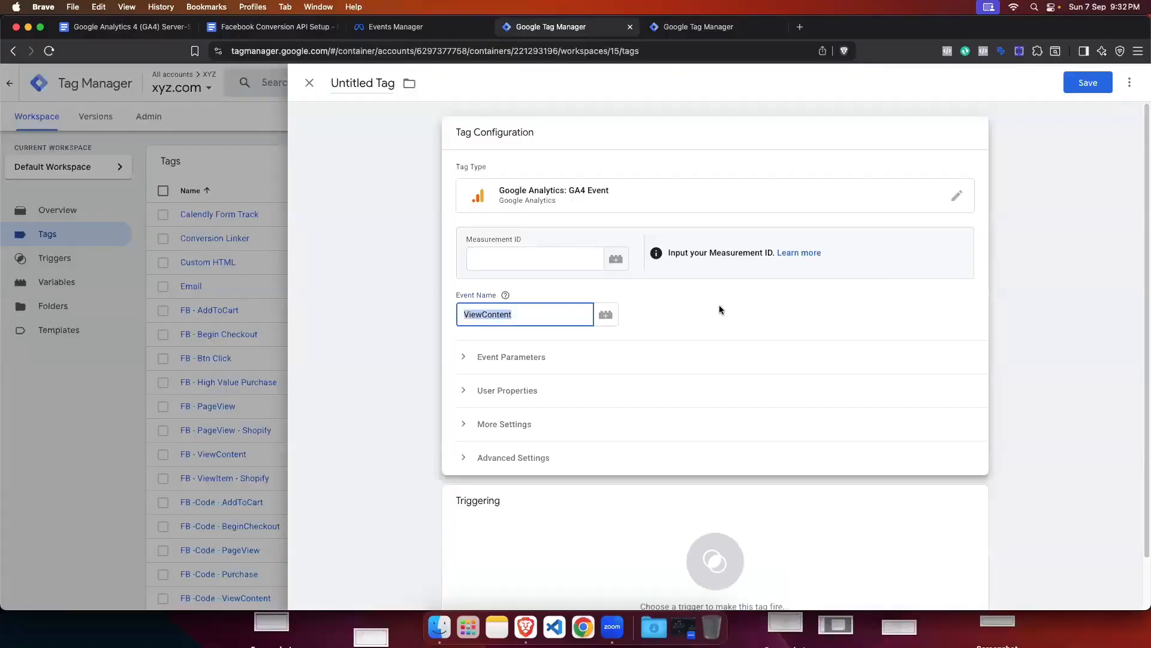
pyautogui.press('BackSpace')
pyautogui.write('btn_click')
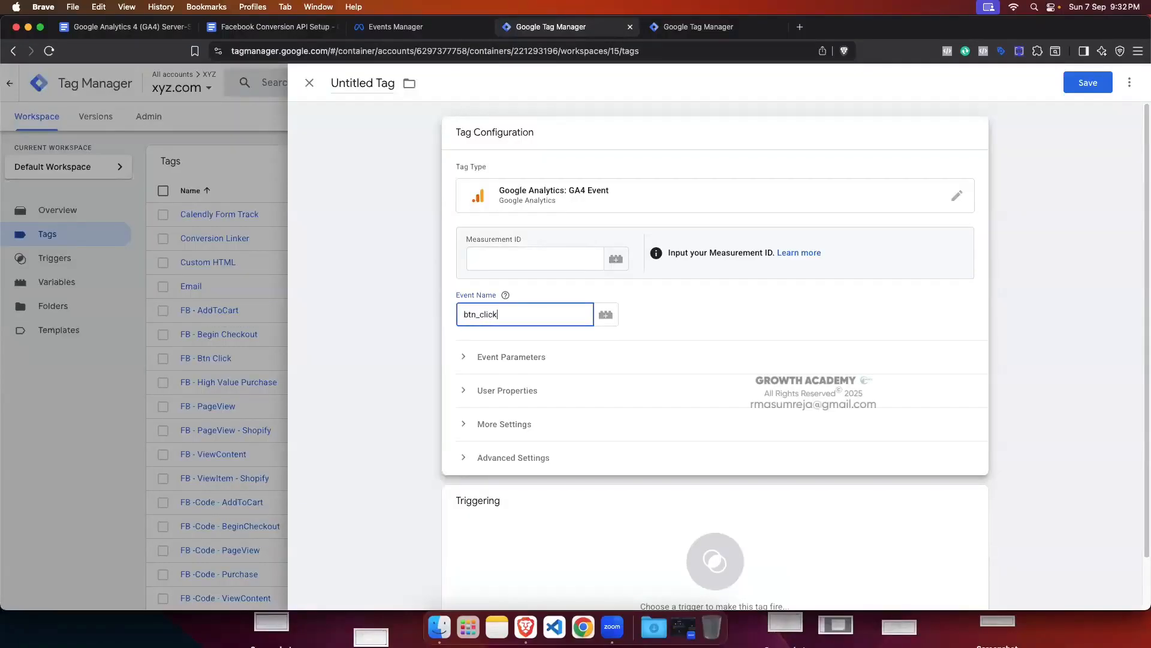
pyautogui.click(784, 315)
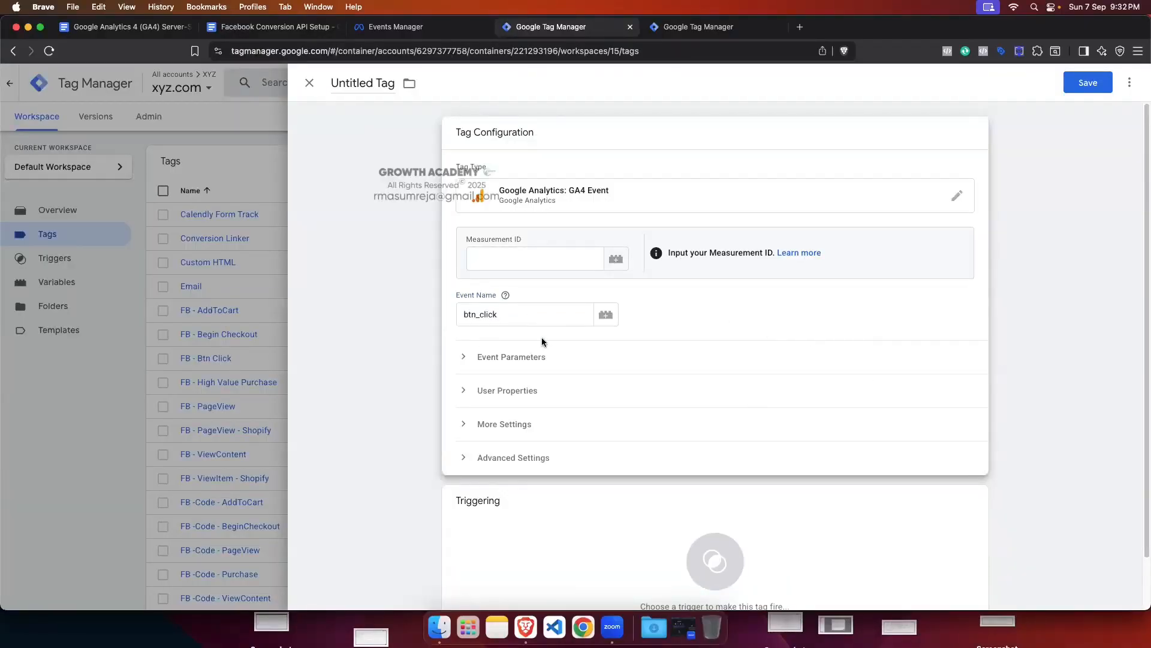
pyautogui.click(487, 322)
pyautogui.click(660, 282)
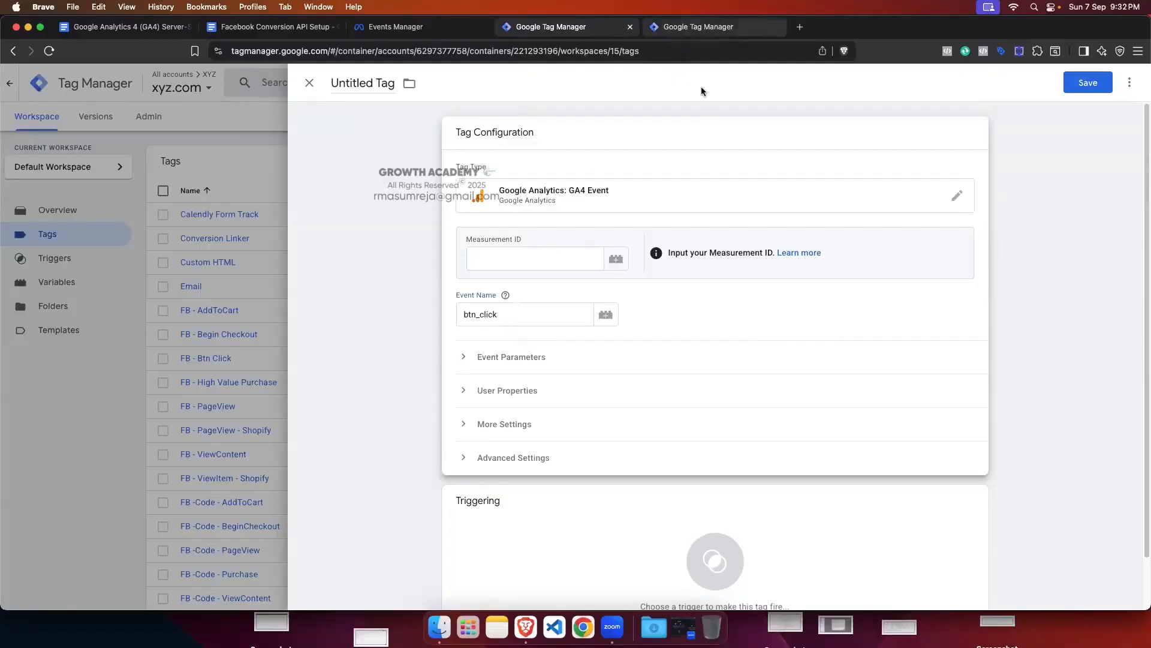
# Step: Check the custom btn_click event name in the xyz.com tag against the Event Mapping table and the abc.com - server tag types
pyautogui.click(697, 27)
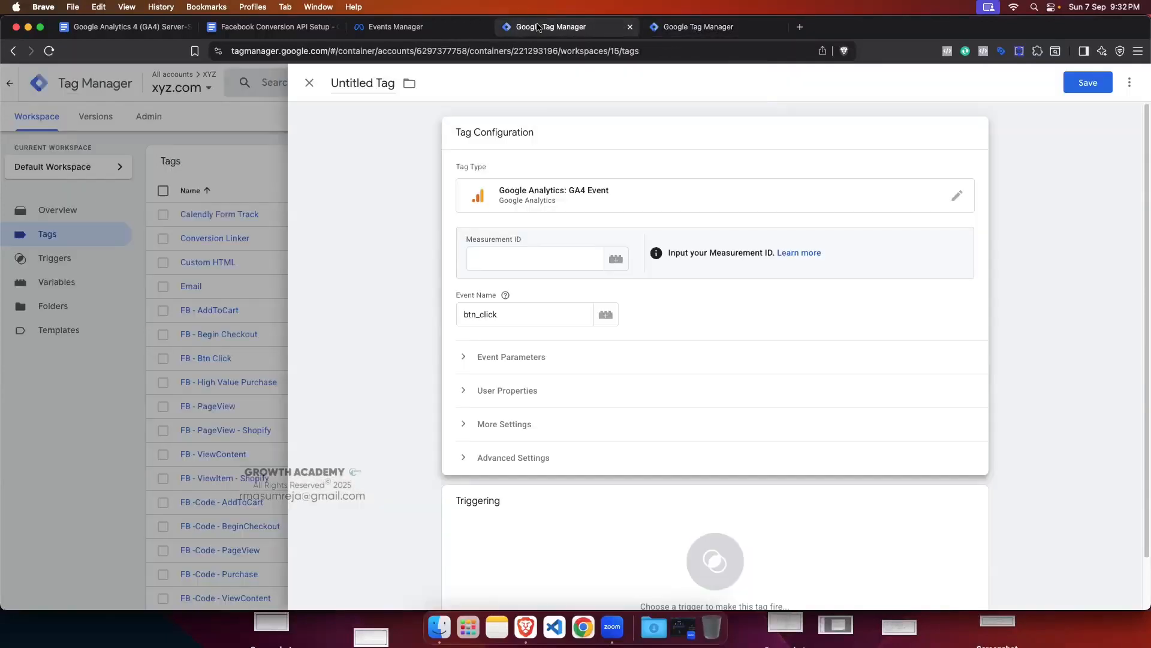
pyautogui.click(551, 27)
pyautogui.moveTo(502, 315); pyautogui.dragTo(459, 315)
pyautogui.click(270, 27)
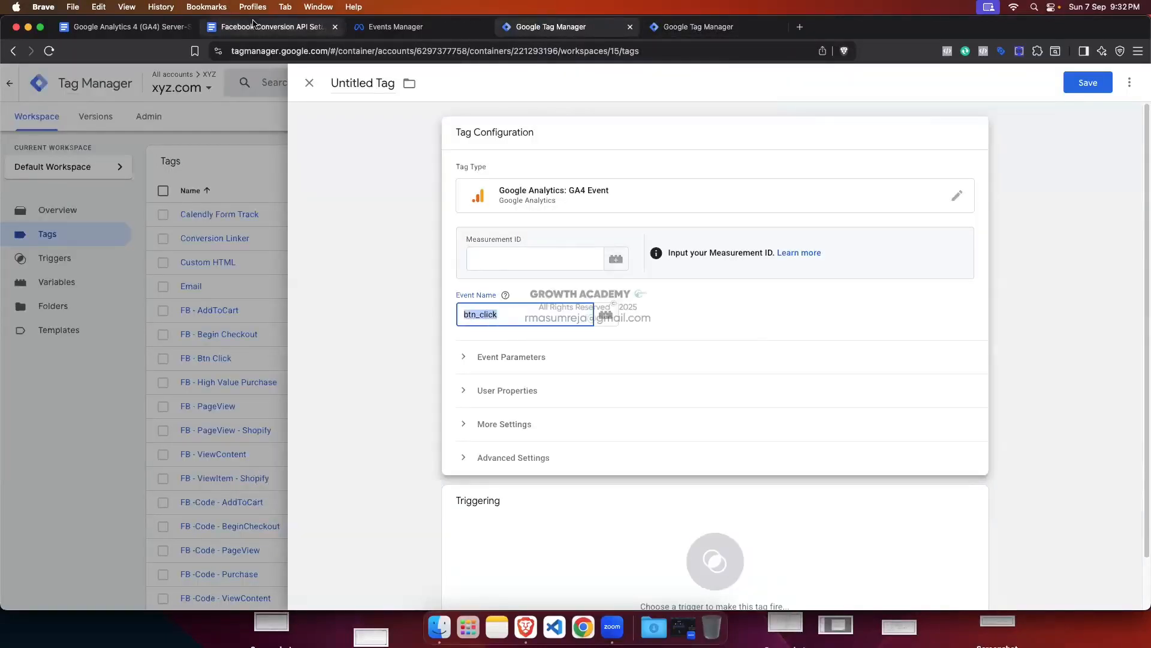
pyautogui.click(551, 27)
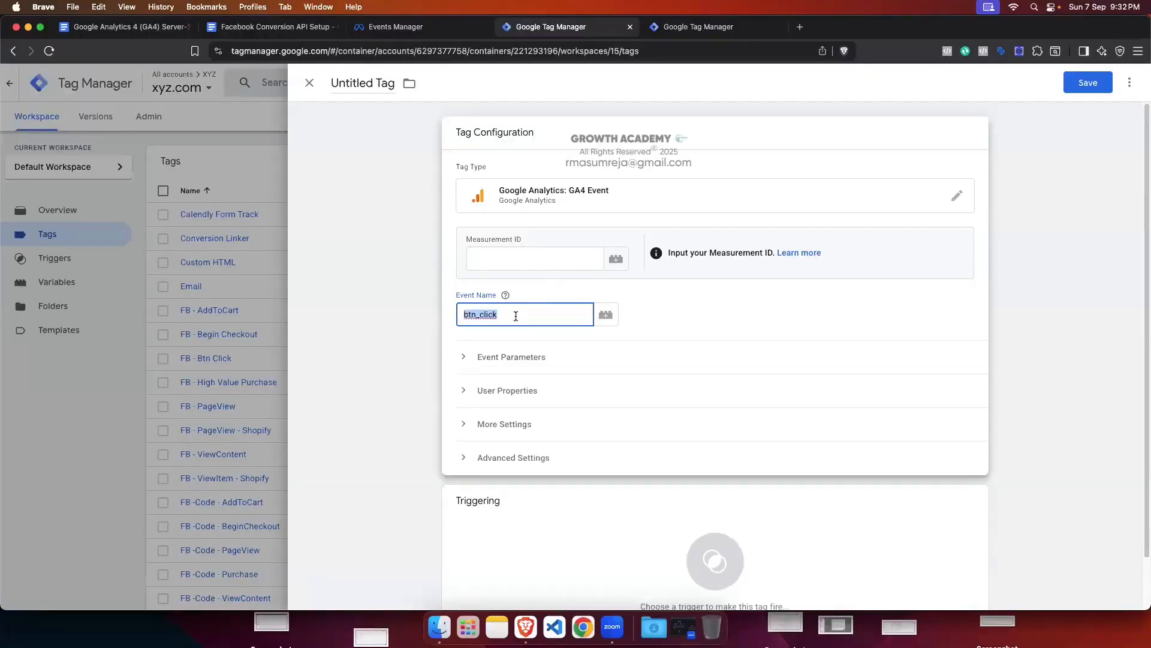
pyautogui.click(520, 314)
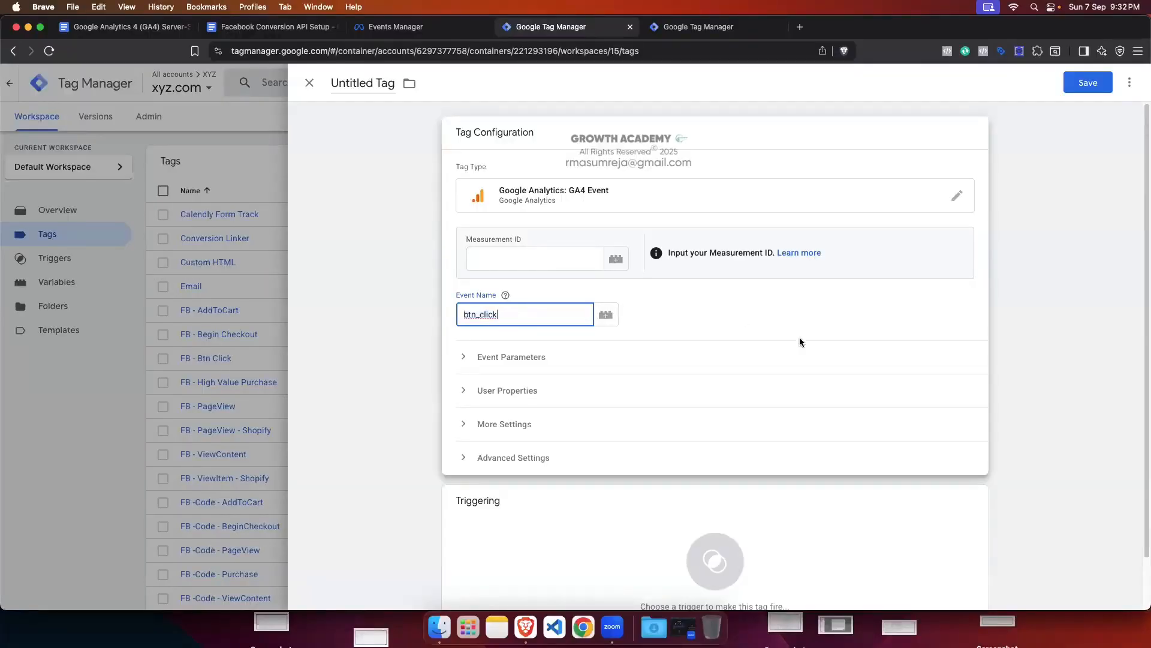
pyautogui.click(696, 27)
pyautogui.click(546, 29)
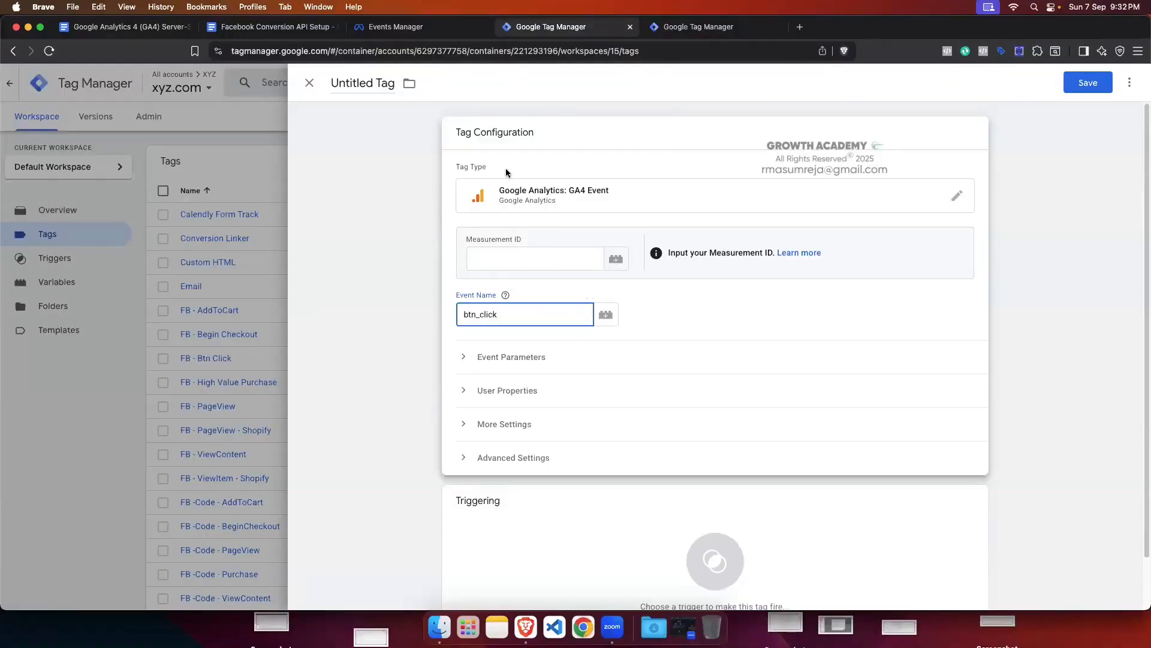
pyautogui.click(273, 27)
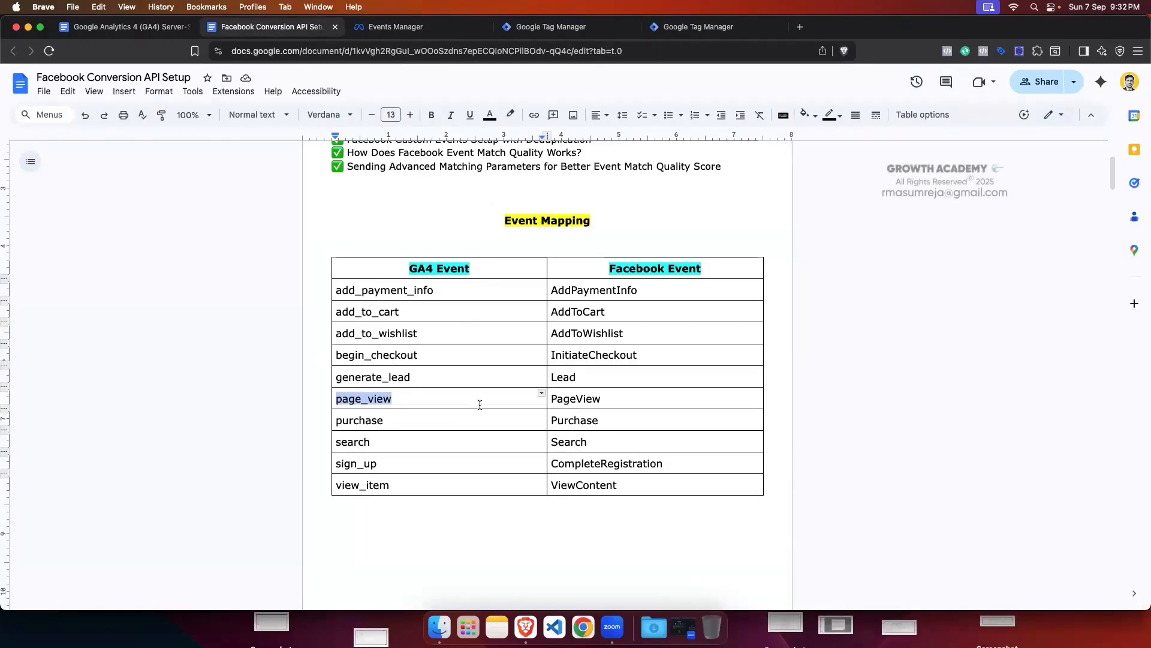
pyautogui.press('super+4')
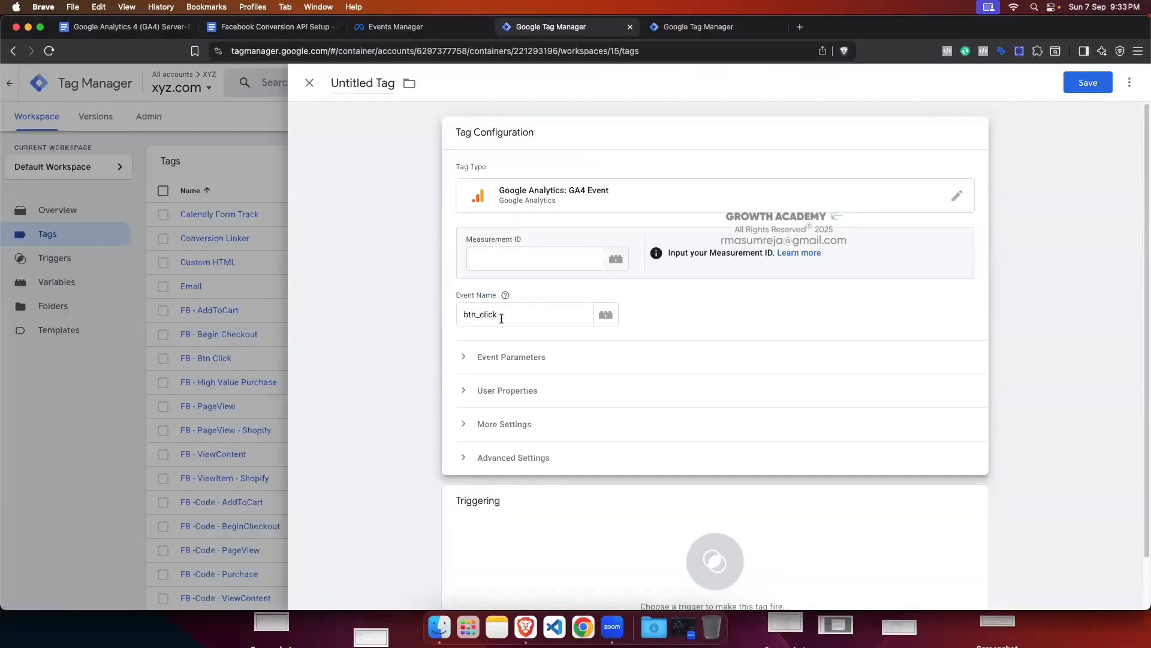
pyautogui.click(699, 27)
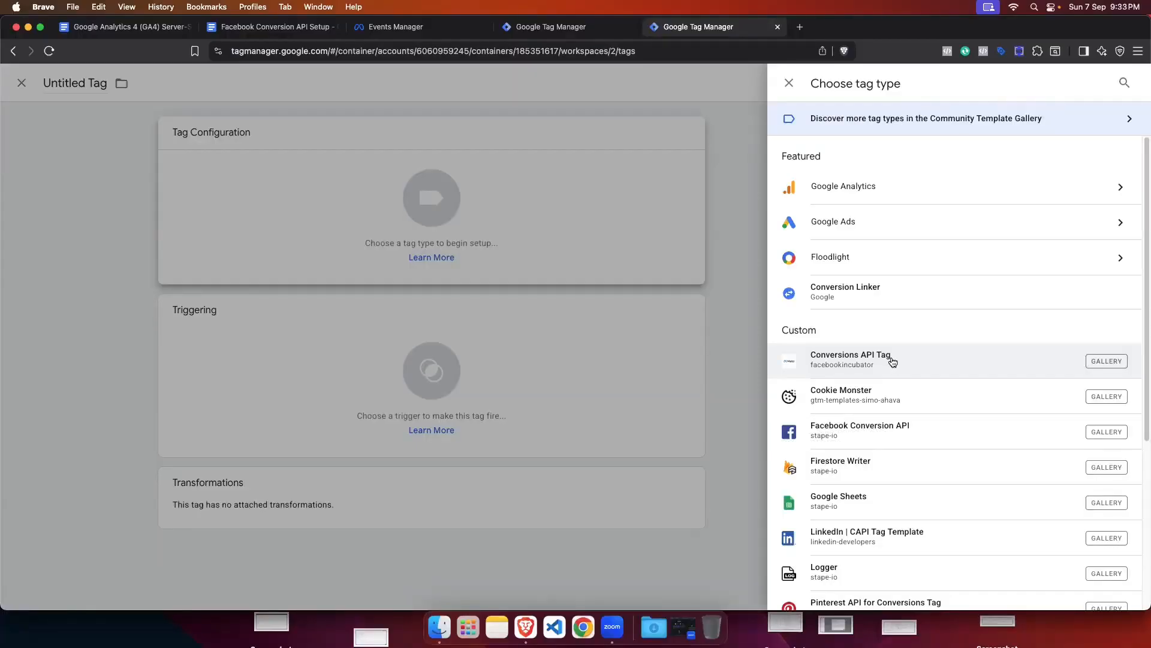
# Step: Close the untitled GA4 Event tag in the xyz.com container and discard its unsaved changes
pyautogui.click(543, 26)
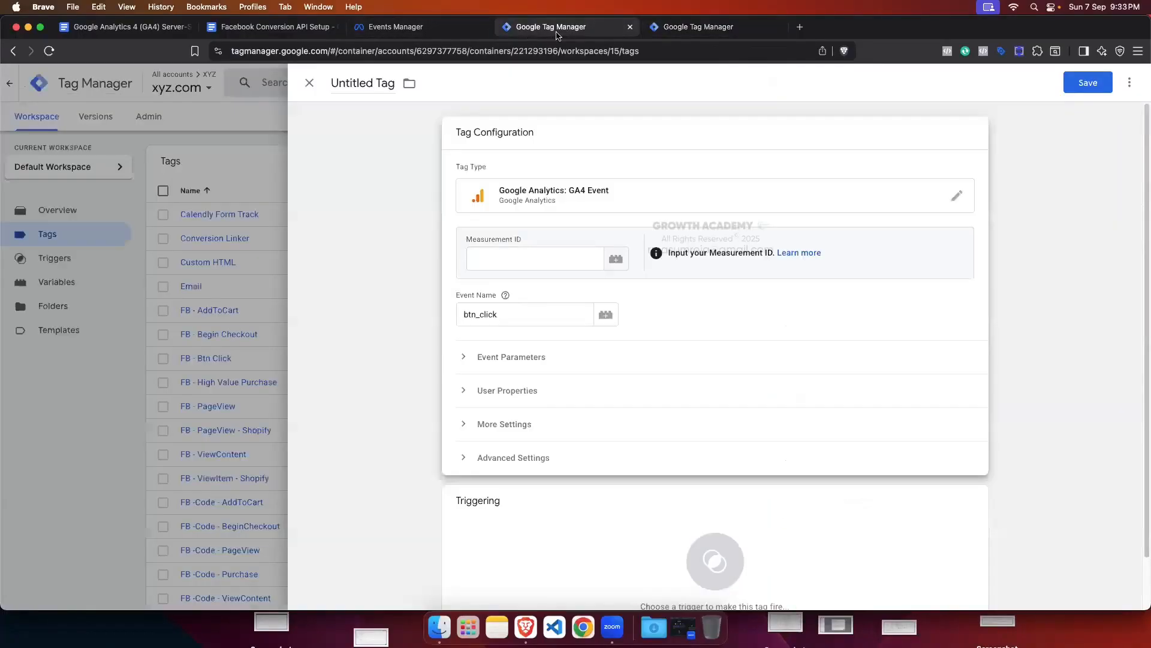
pyautogui.moveTo(517, 310); pyautogui.dragTo(462, 313)
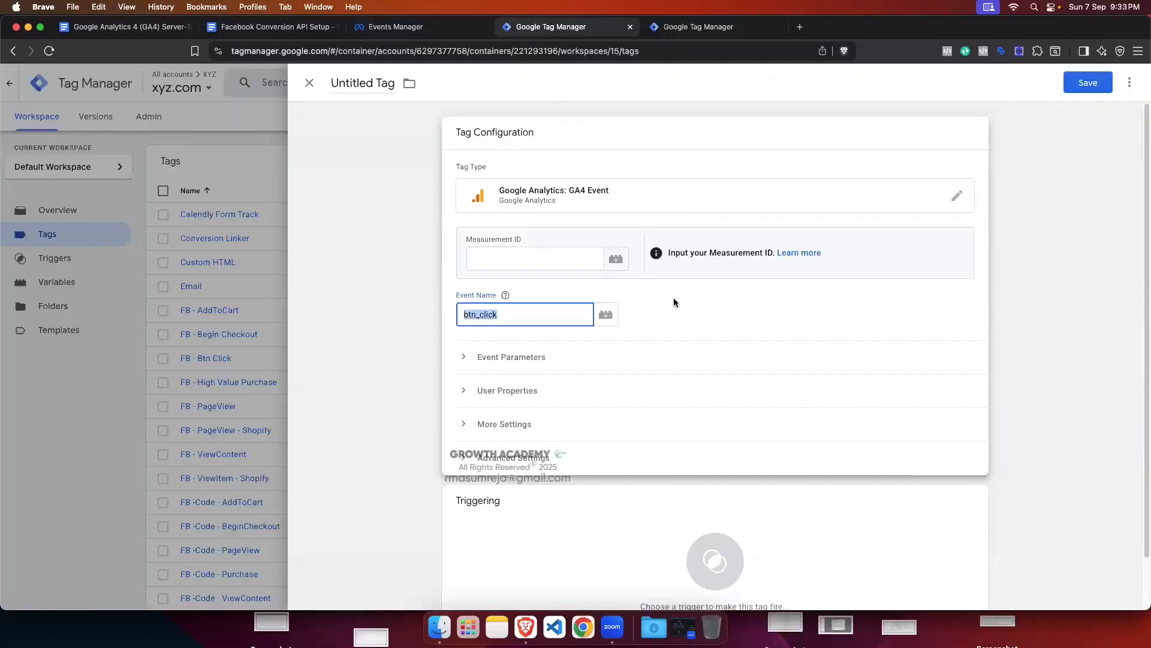
pyautogui.click(309, 83)
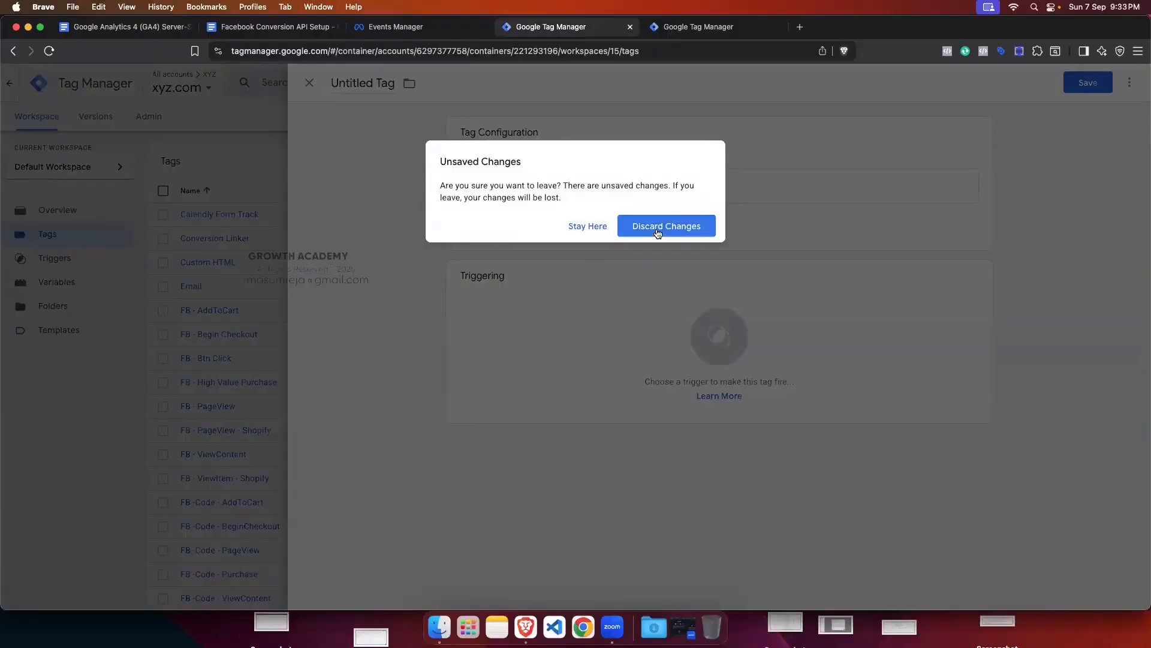
pyautogui.click(587, 225)
# Step: Review the Event Mapping and Parameter Mapping tables, and open the Google Analytics 4 (GA4) Server-Side Tracking Setup document
pyautogui.click(280, 30)
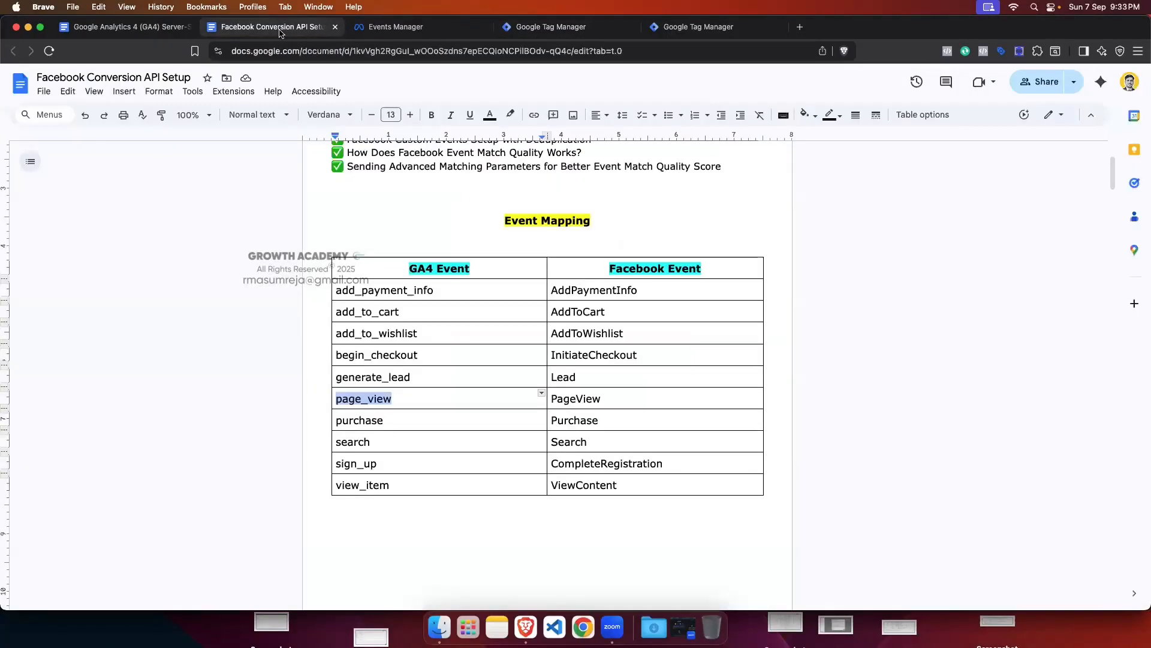
pyautogui.scroll(-10, 521, 326)
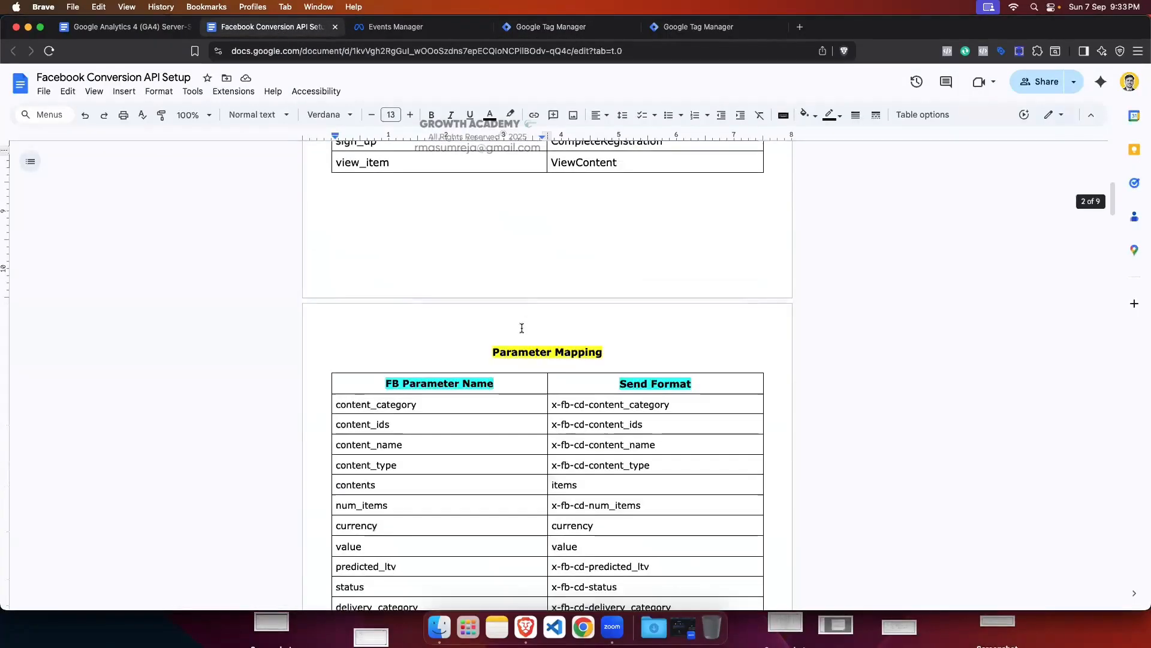
pyautogui.scroll(-1, 521, 326)
pyautogui.moveTo(493, 287); pyautogui.dragTo(606, 286)
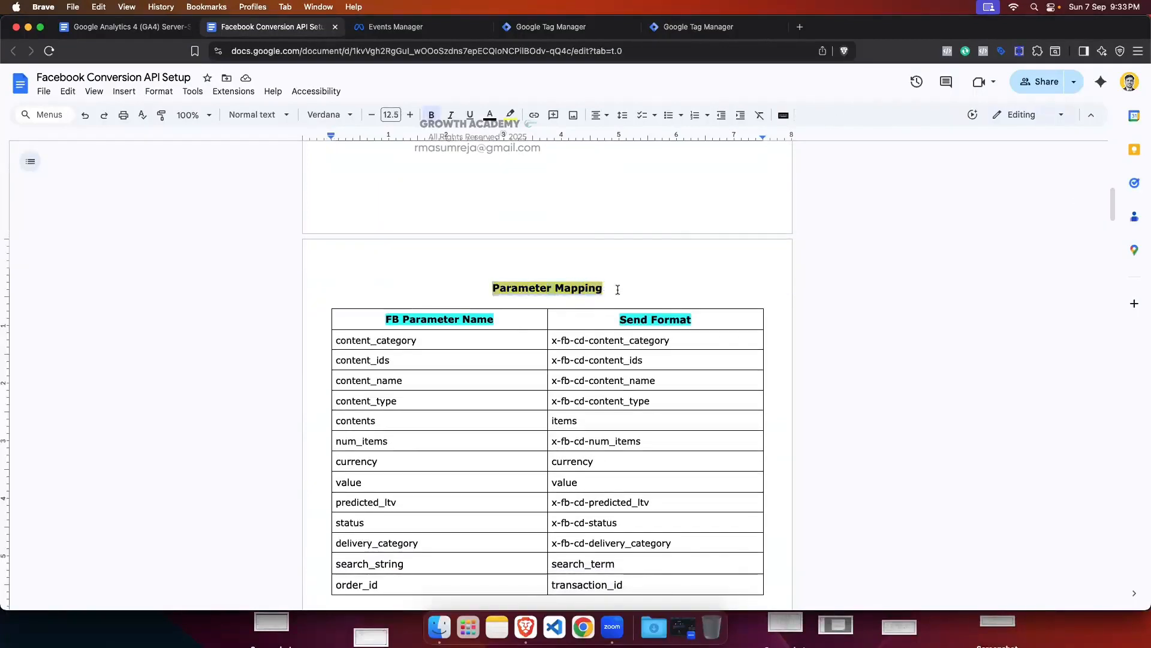
pyautogui.click(653, 286)
pyautogui.scroll(5, 651, 285)
pyautogui.scroll(2, 628, 266)
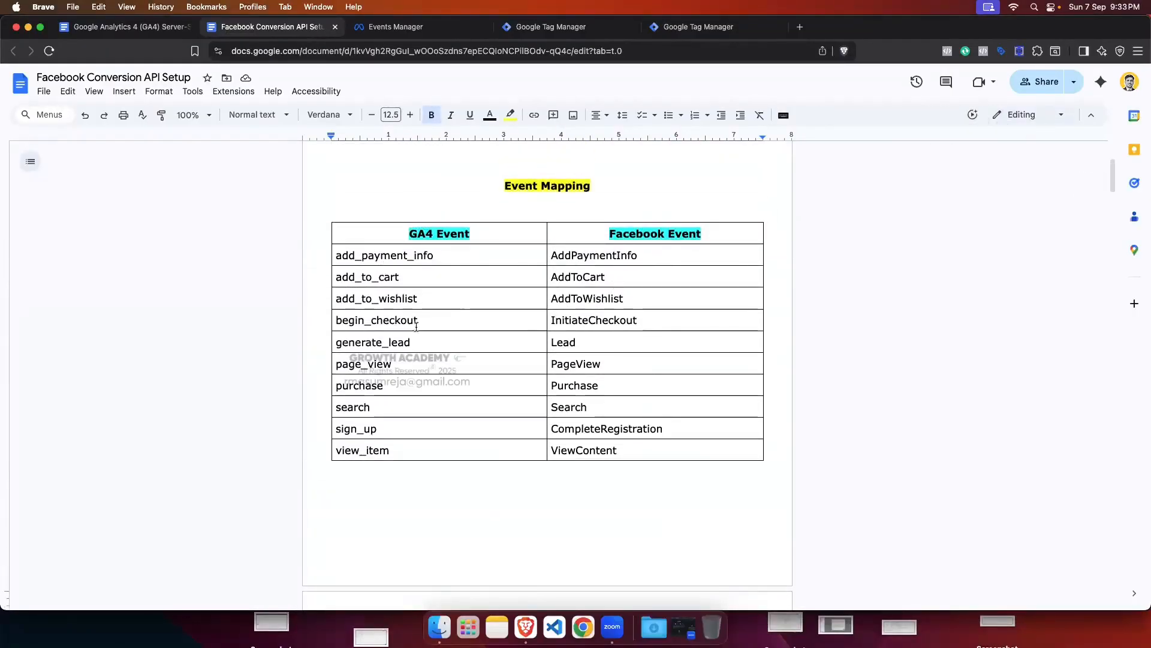
pyautogui.scroll(-6, 557, 351)
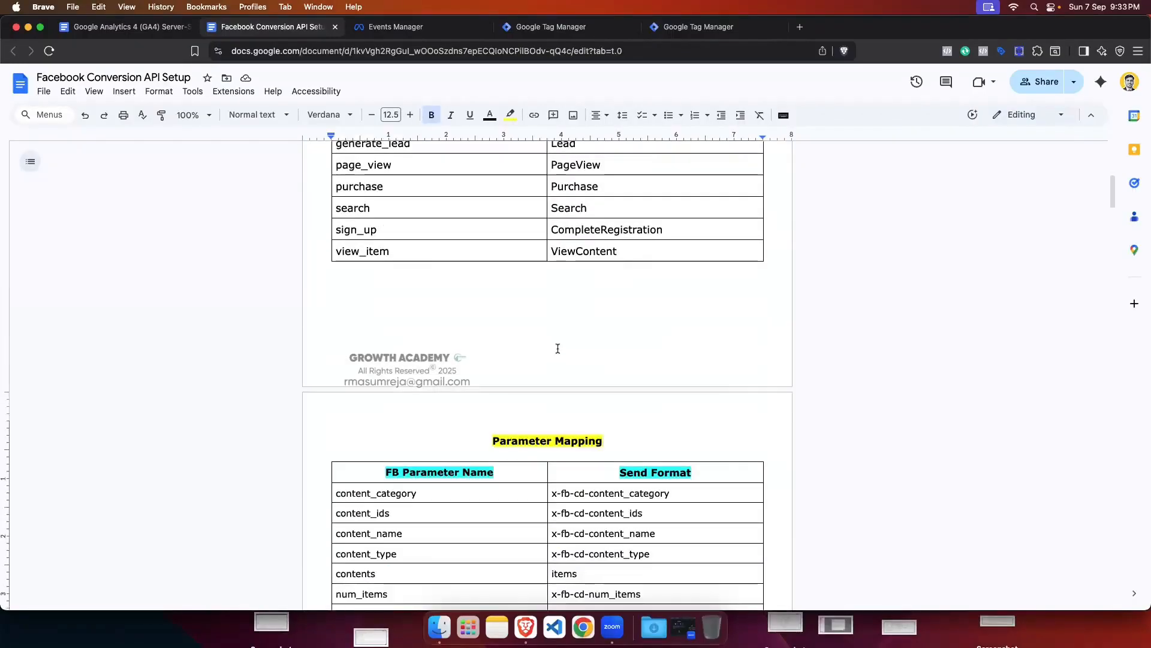
pyautogui.scroll(-1, 726, 366)
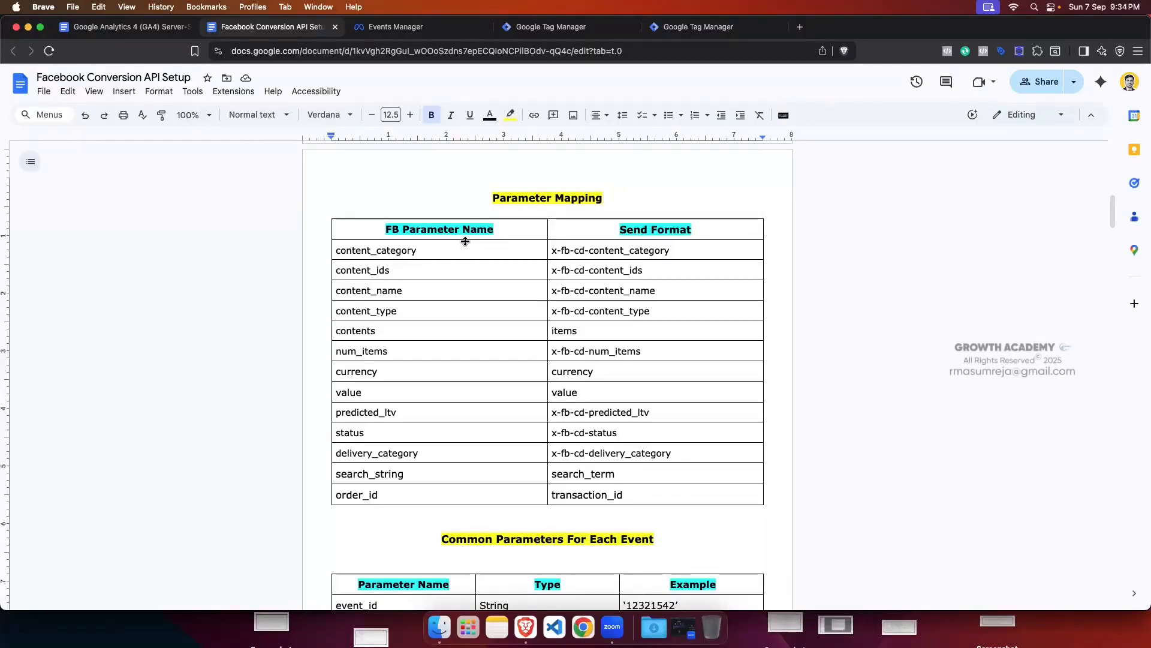
pyautogui.click(103, 27)
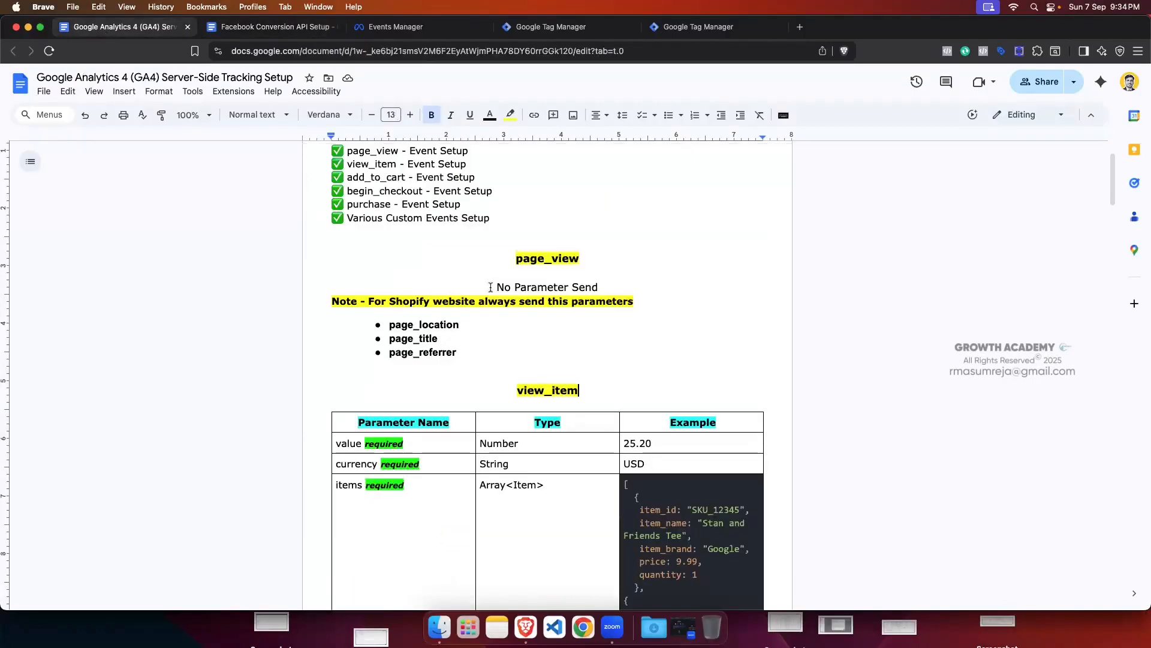
# Step: Set the event name of the untitled GA4 Event tag in the xyz.com container to view_item
pyautogui.scroll(-3, 517, 287)
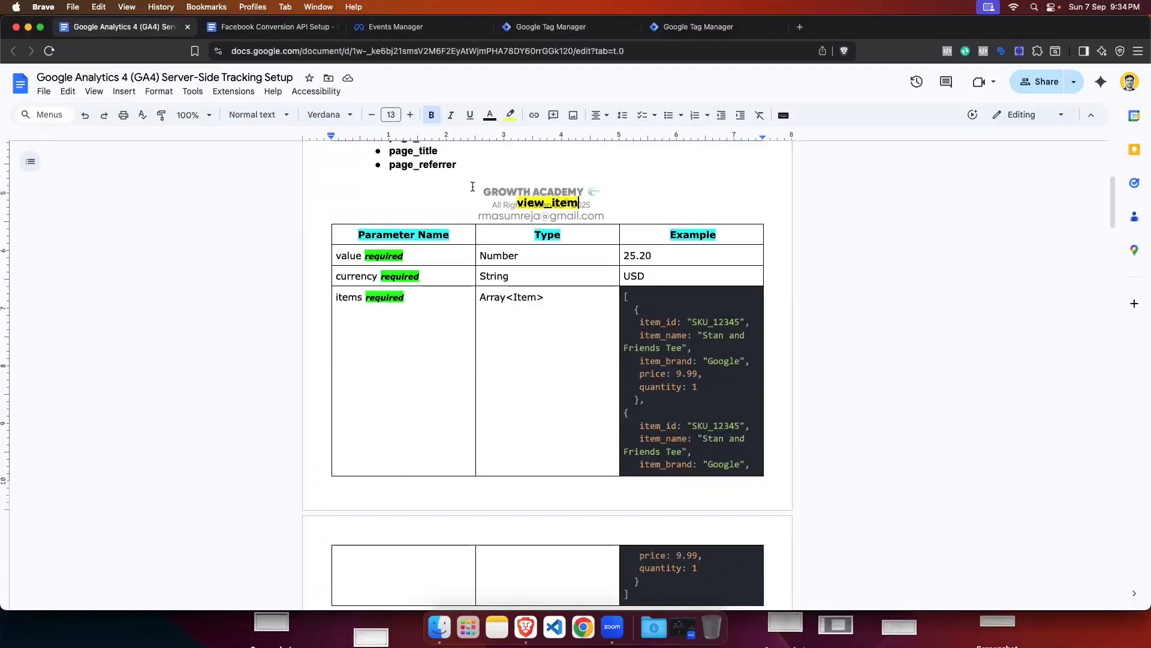
pyautogui.click(271, 27)
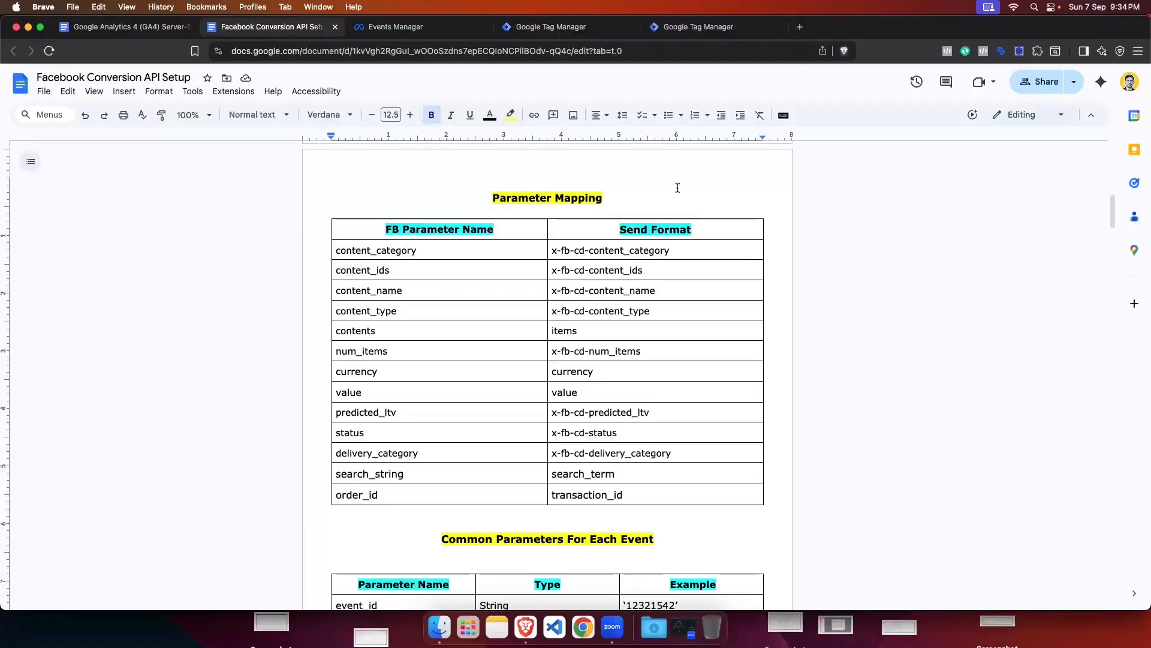
pyautogui.click(555, 26)
pyautogui.click(558, 226)
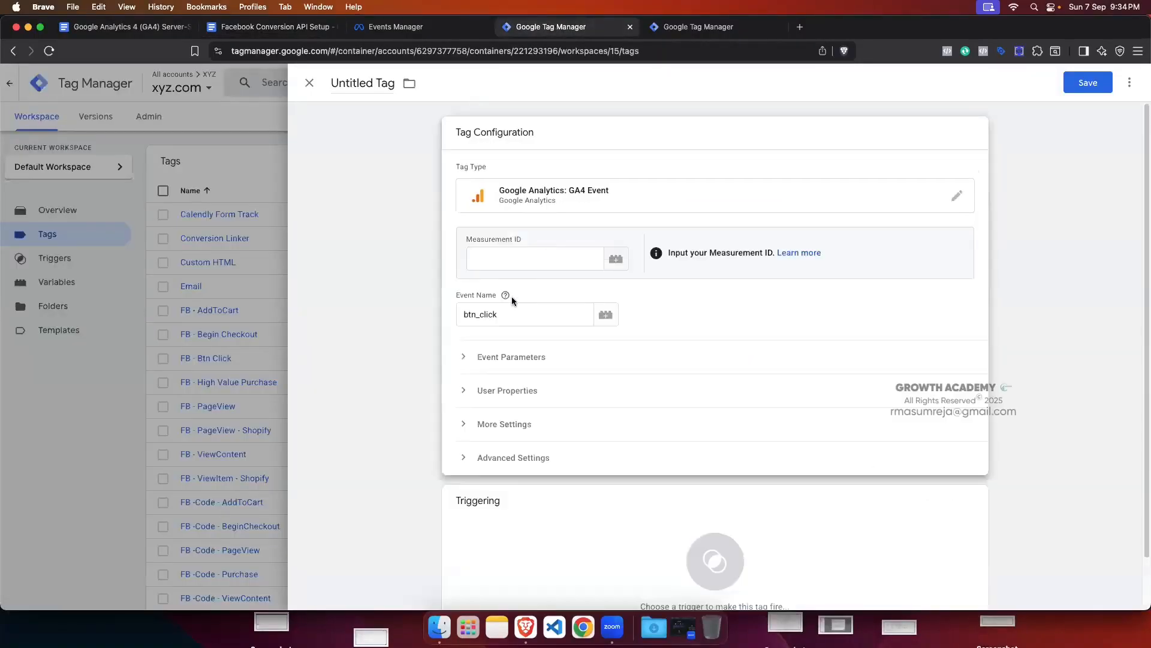
pyautogui.moveTo(499, 317); pyautogui.dragTo(455, 313)
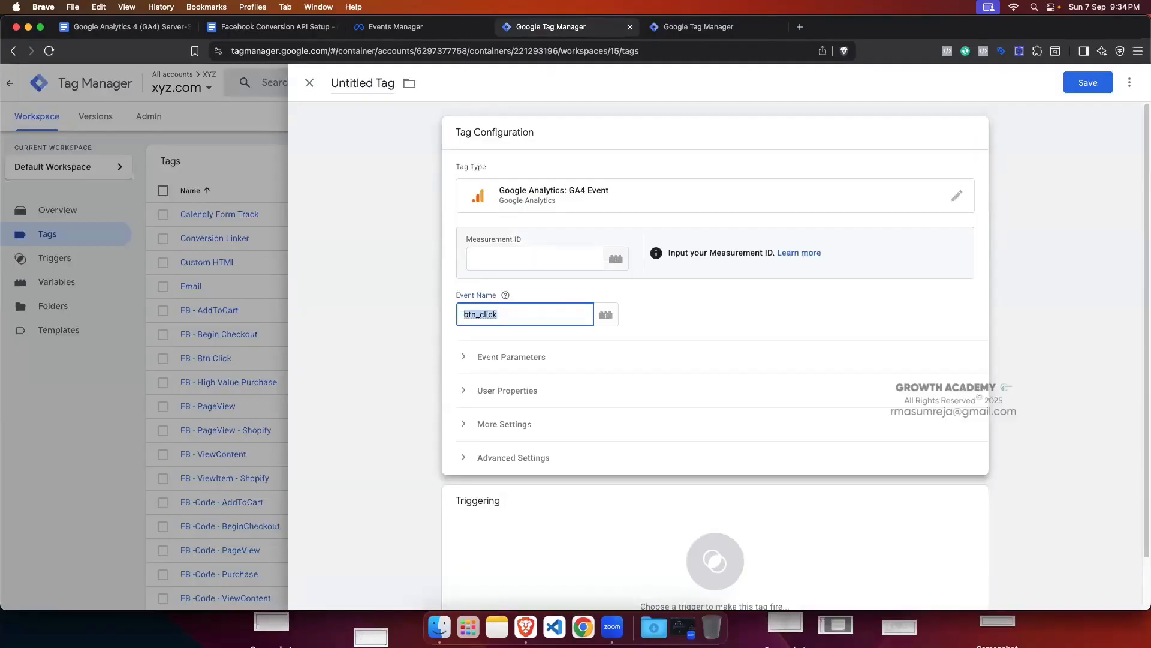
pyautogui.write('view_')
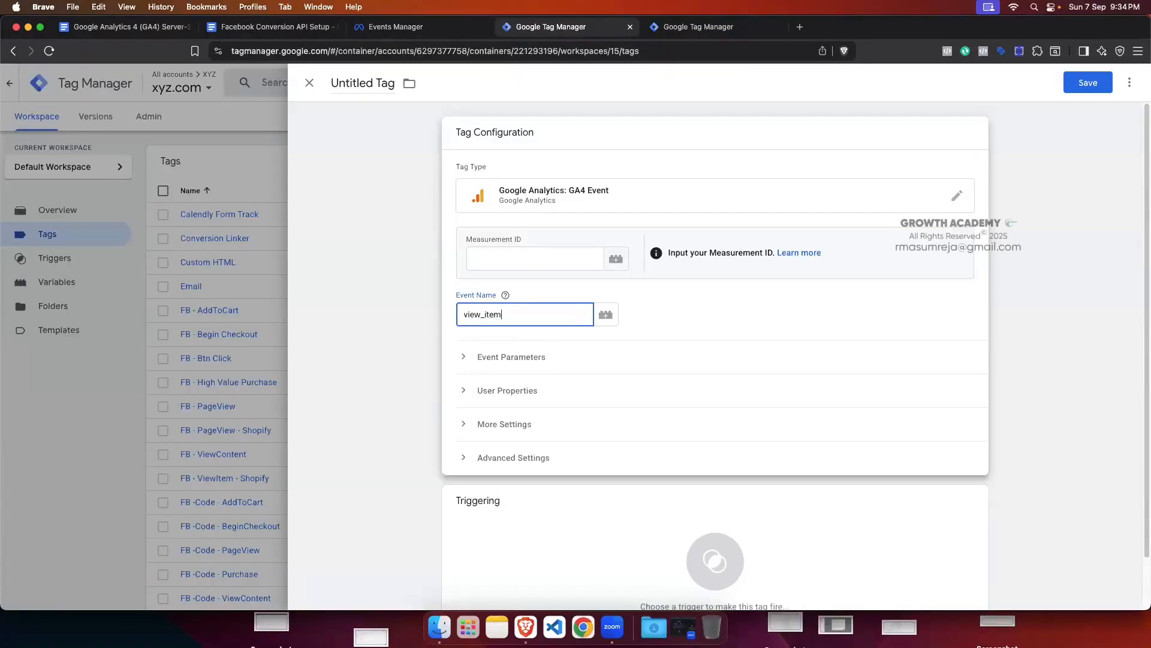
pyautogui.write('item')
pyautogui.click(523, 329)
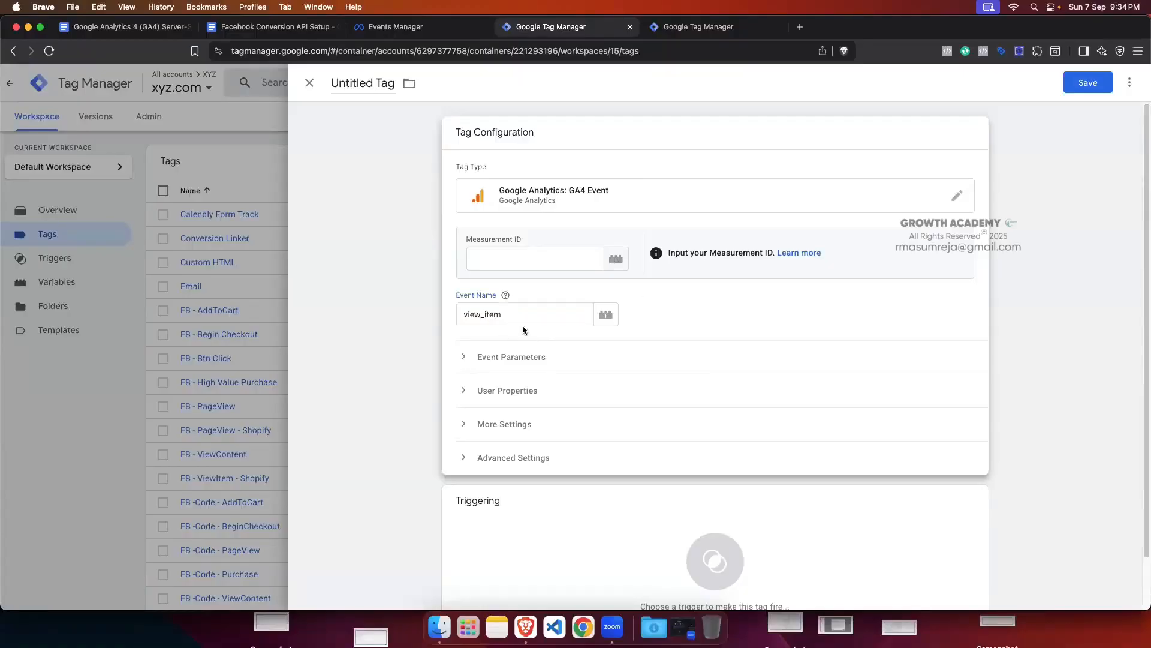
# Step: Expand the event parameters of the view_item tag and add three blank parameter rows
pyautogui.click(471, 360)
pyautogui.scroll(-1, 527, 360)
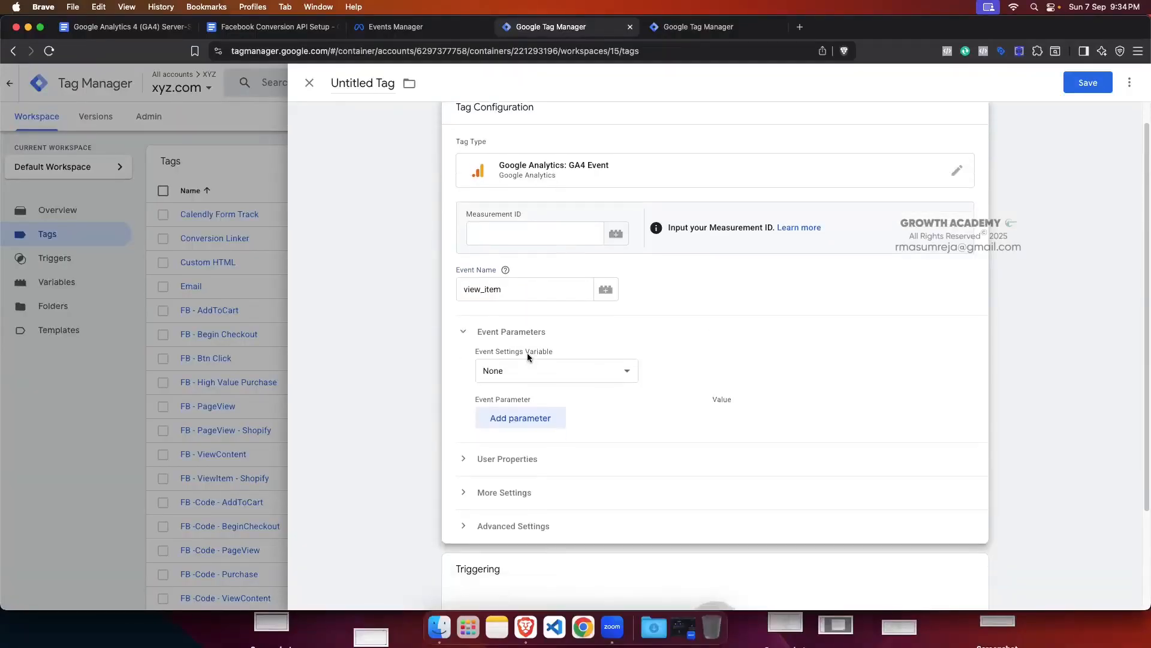
pyautogui.click(542, 420)
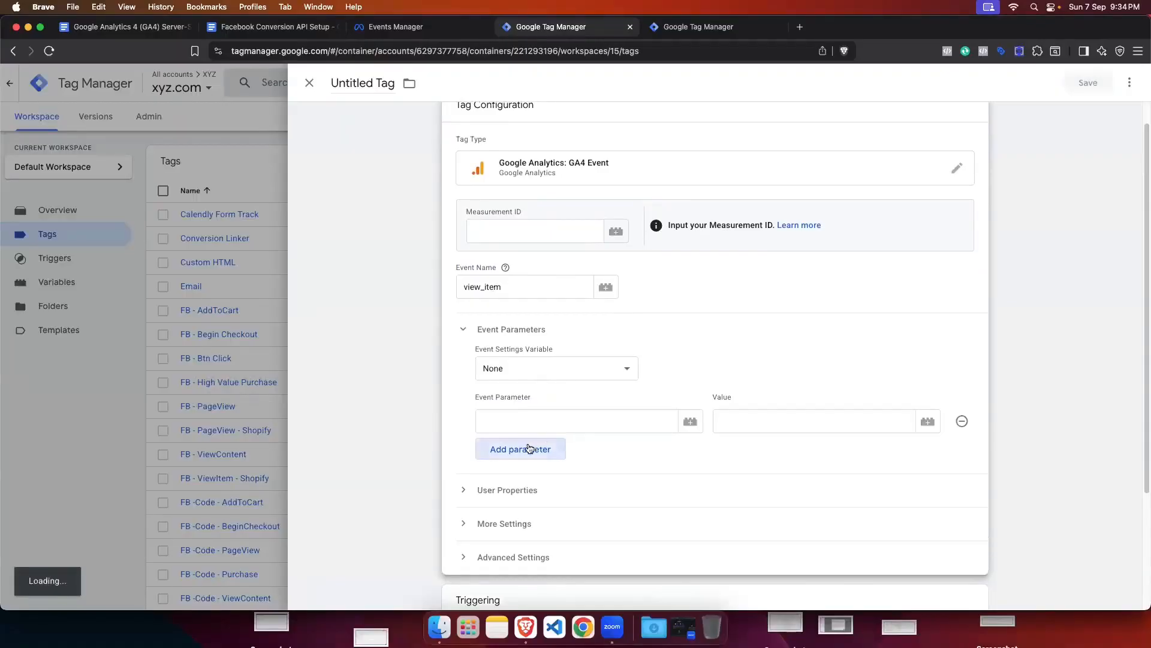
pyautogui.click(541, 448)
pyautogui.click(542, 481)
pyautogui.scroll(-1, 696, 397)
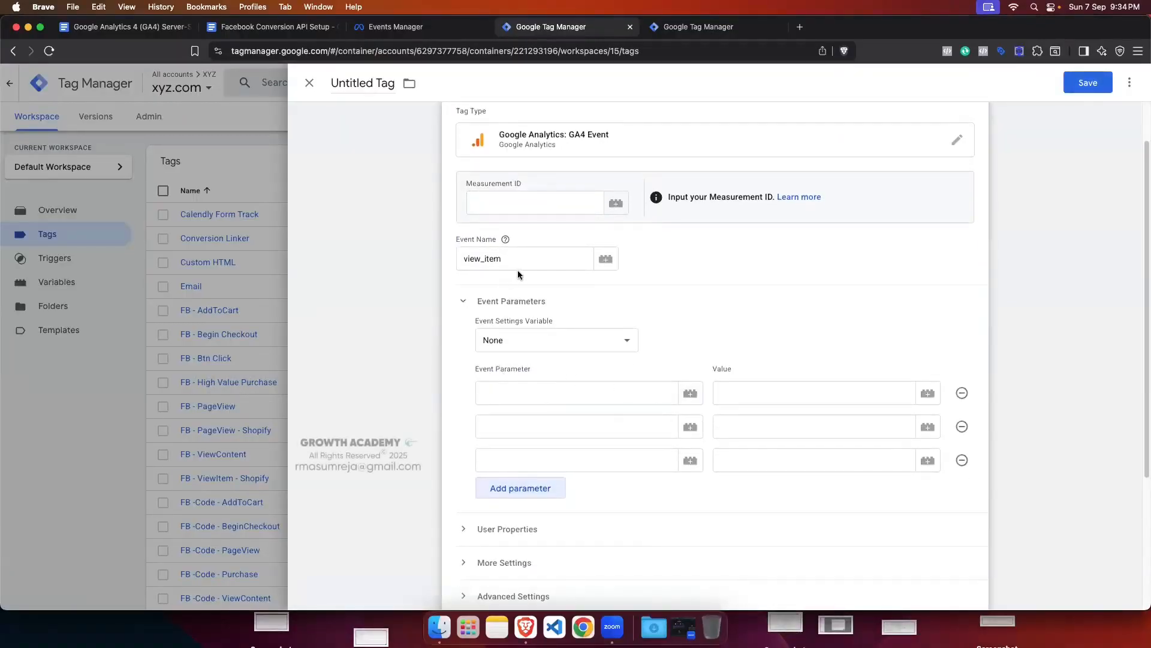
# Step: Copy content_ids from the Parameter Mapping table into the view_item tag as the first event parameter name
pyautogui.click(273, 26)
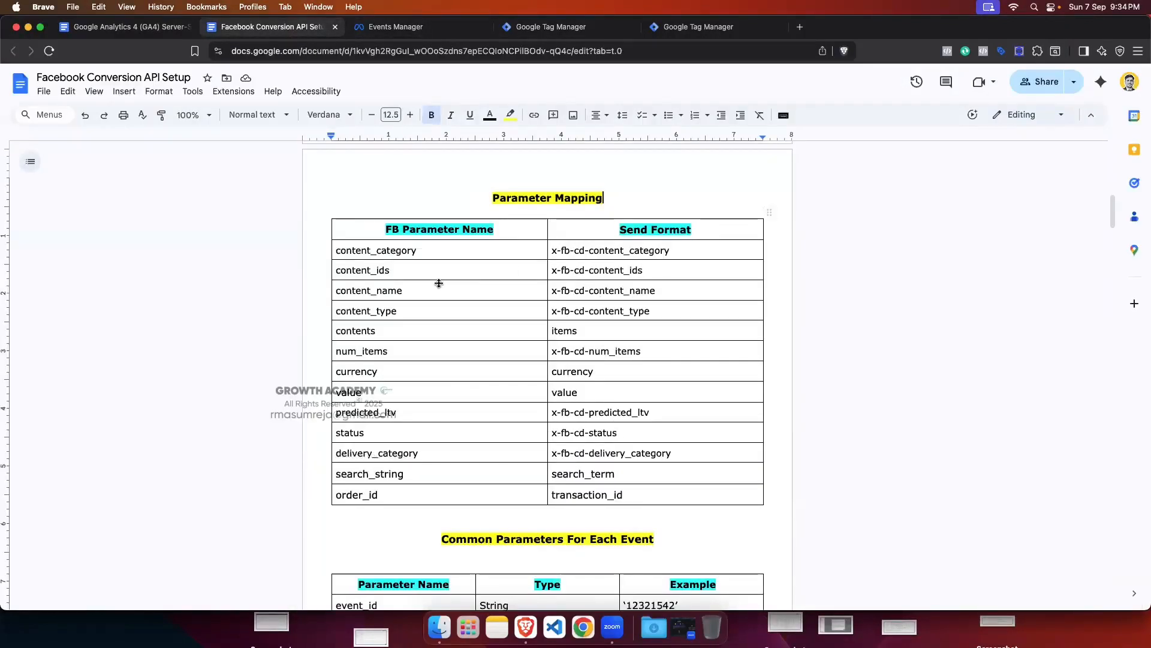
pyautogui.moveTo(393, 270); pyautogui.dragTo(335, 271)
pyautogui.press('super+c')
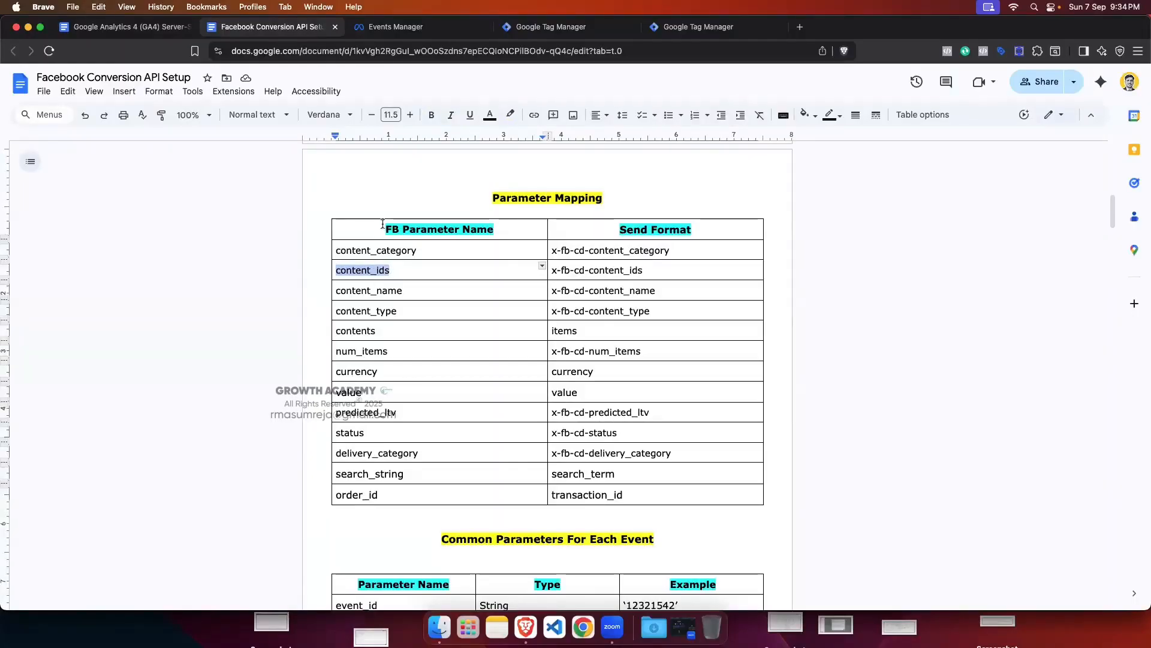
pyautogui.click(550, 27)
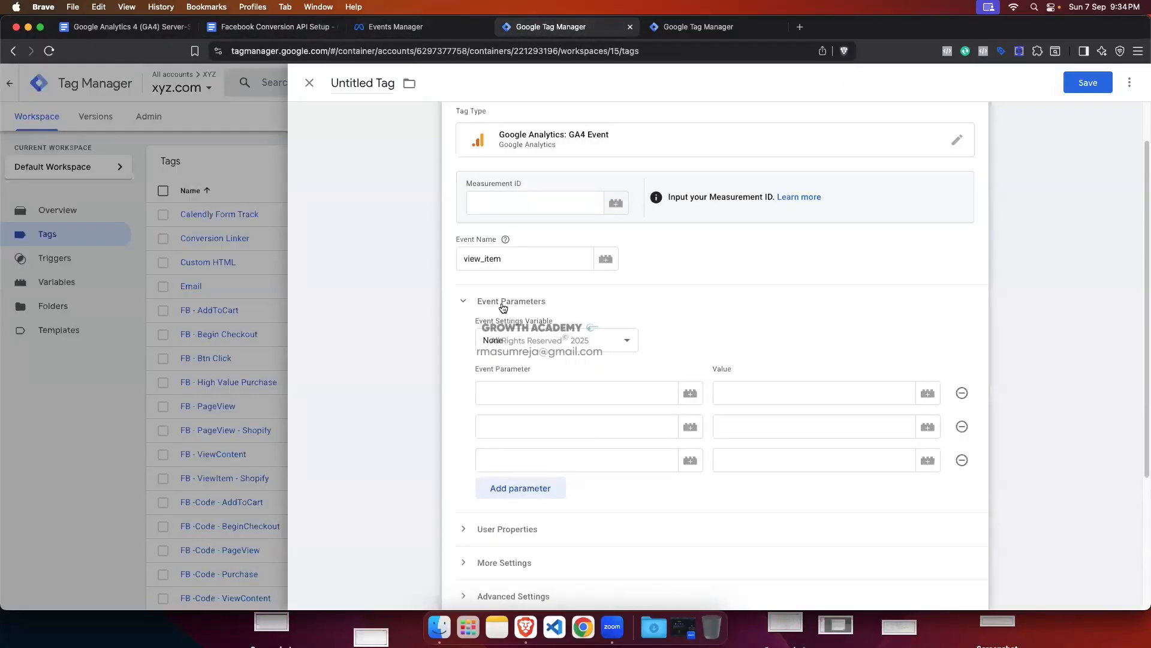
pyautogui.click(510, 392)
pyautogui.press('super+v')
pyautogui.click(657, 346)
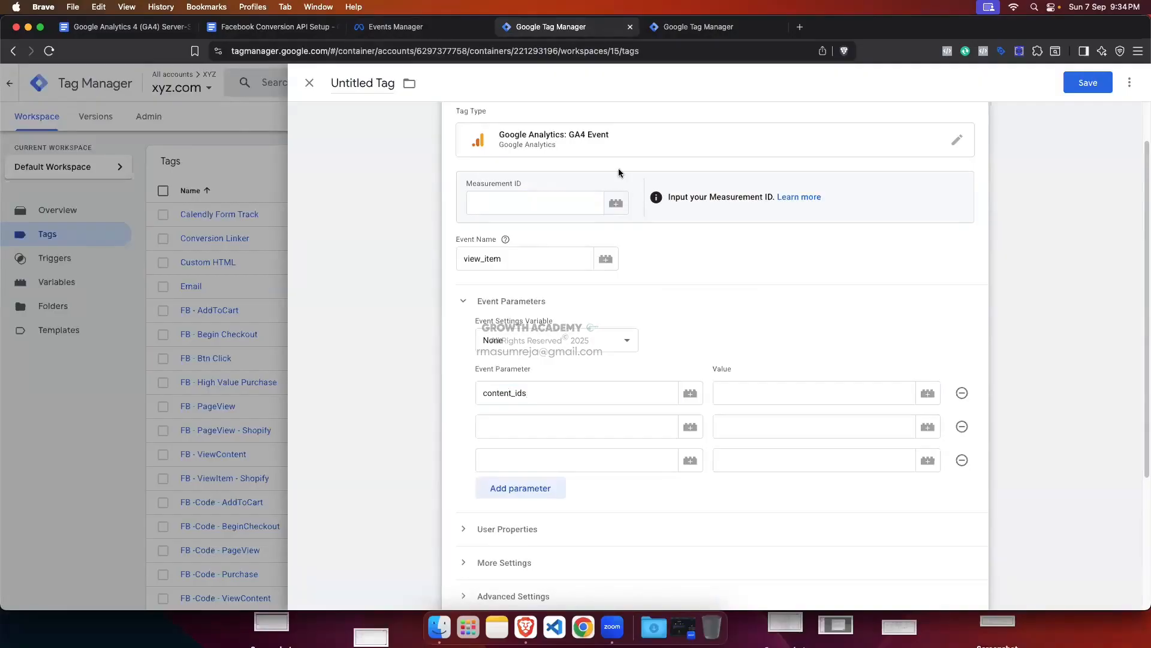
# Step: Replace the first event parameter name with x-fb-cd-content_ids, copied from the Send Format column of the Parameter Mapping table
pyautogui.click(698, 26)
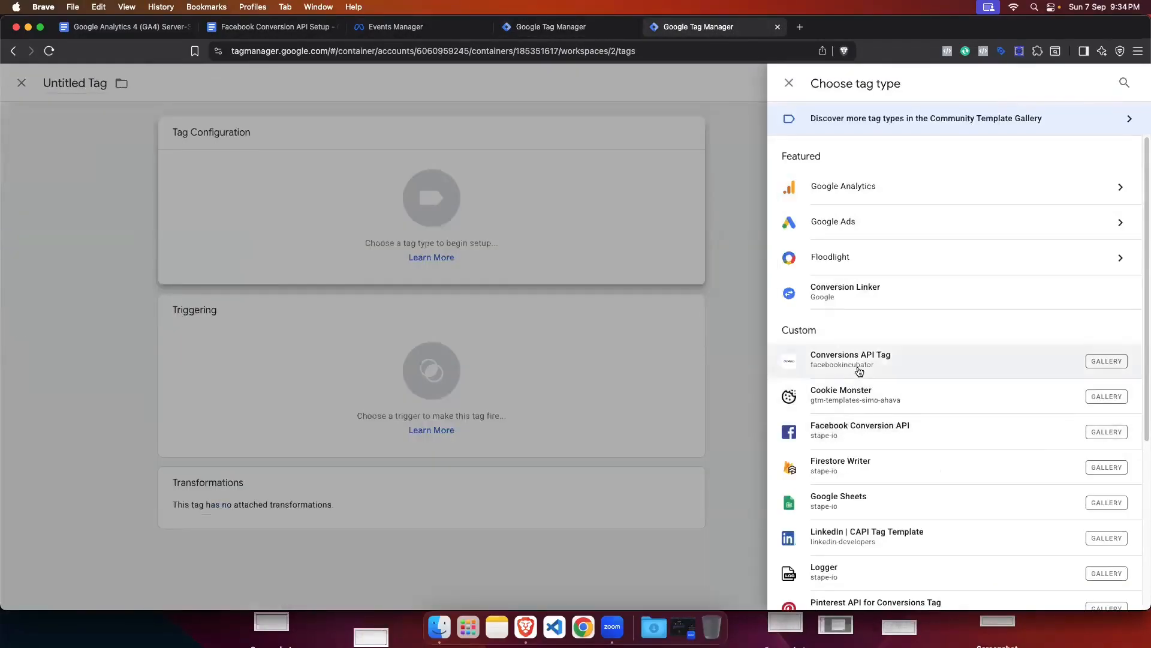
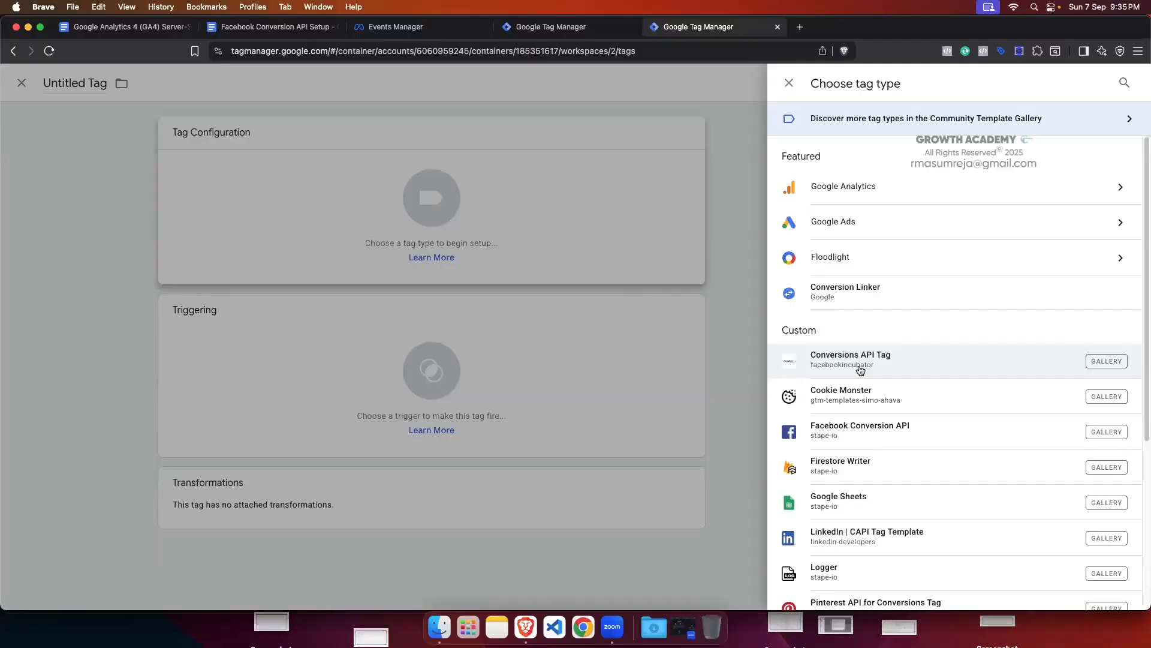
pyautogui.click(273, 26)
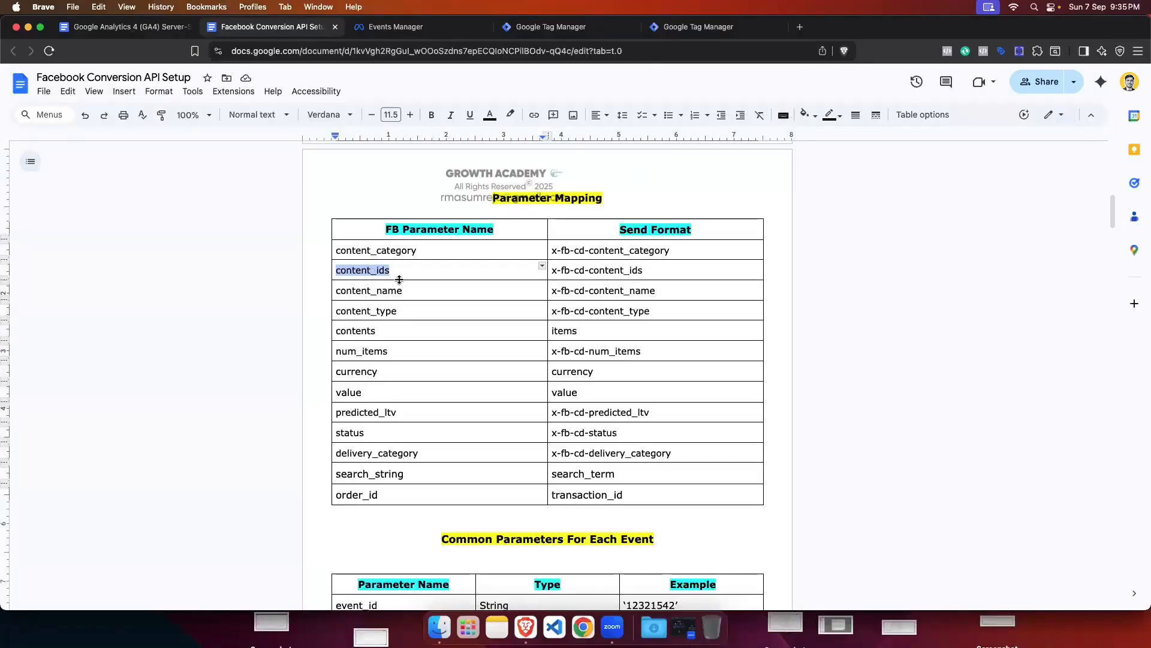
pyautogui.click(447, 267)
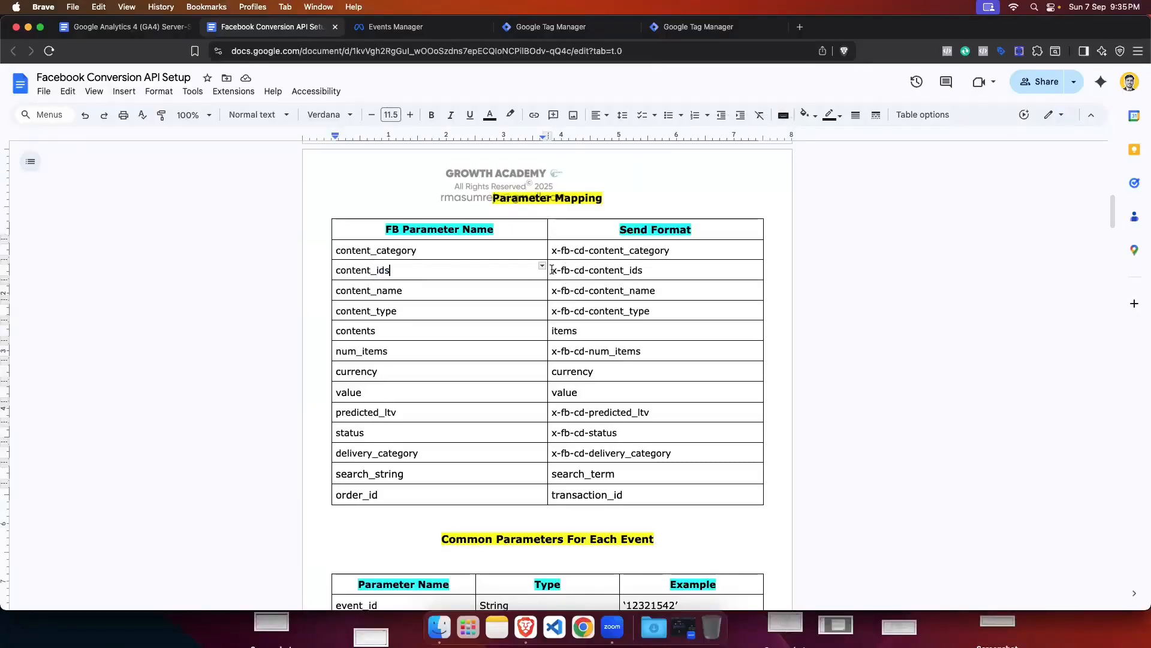
pyautogui.moveTo(413, 271); pyautogui.dragTo(342, 271)
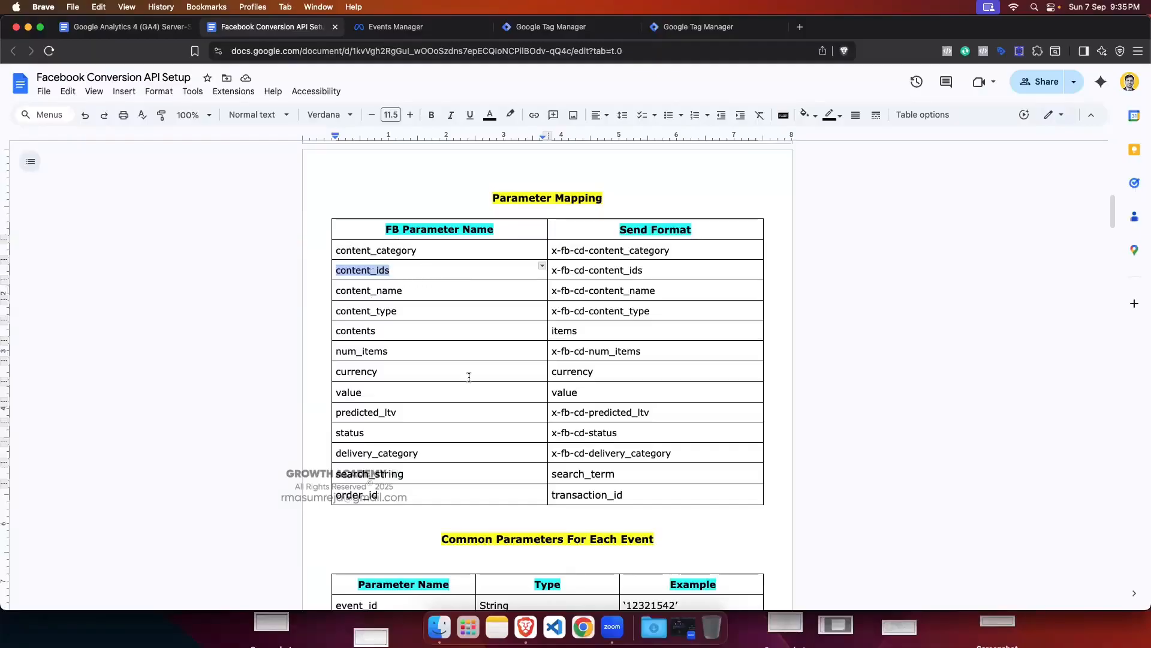
pyautogui.moveTo(551, 271); pyautogui.dragTo(641, 271)
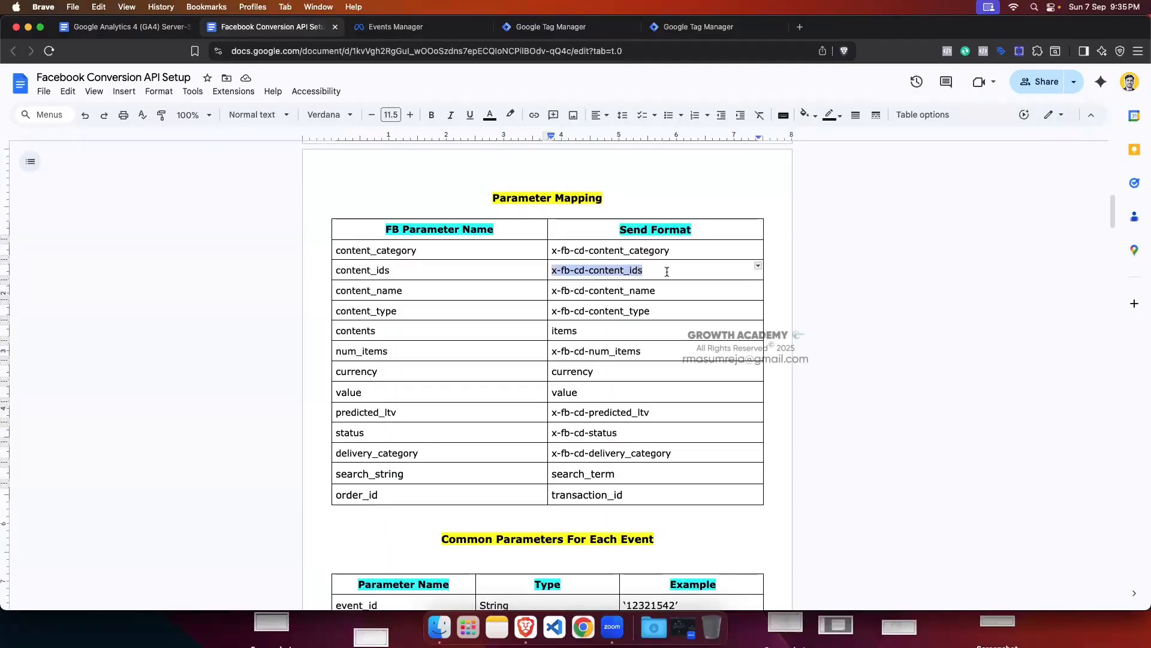
pyautogui.press('super+c')
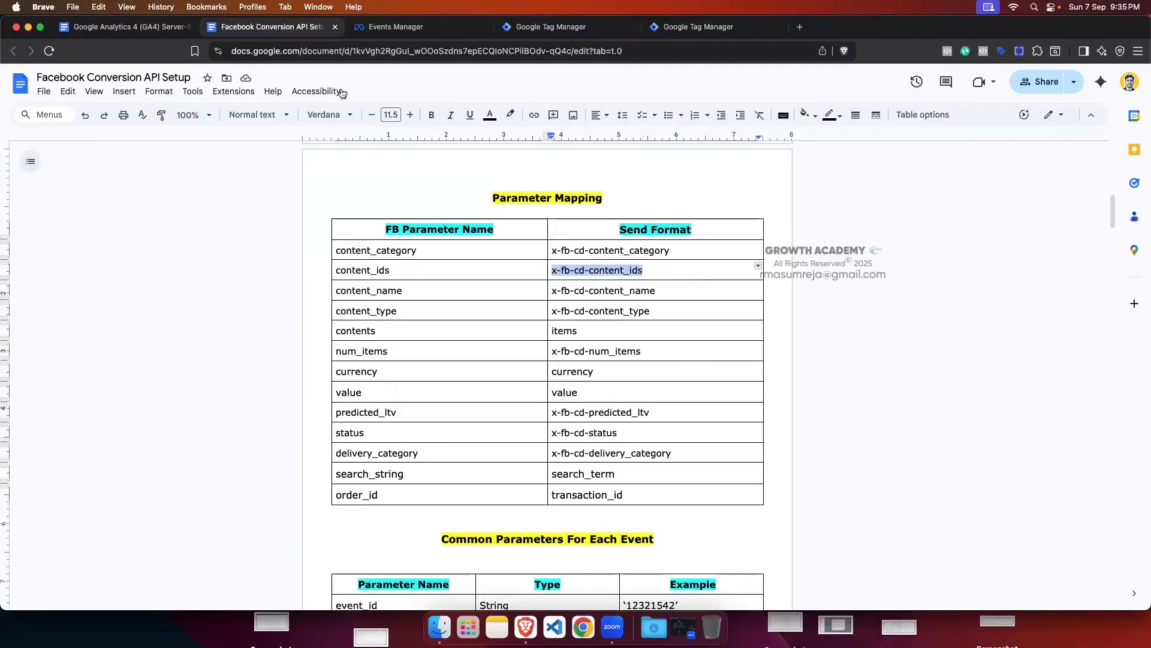
pyautogui.click(550, 26)
pyautogui.doubleClick(540, 393)
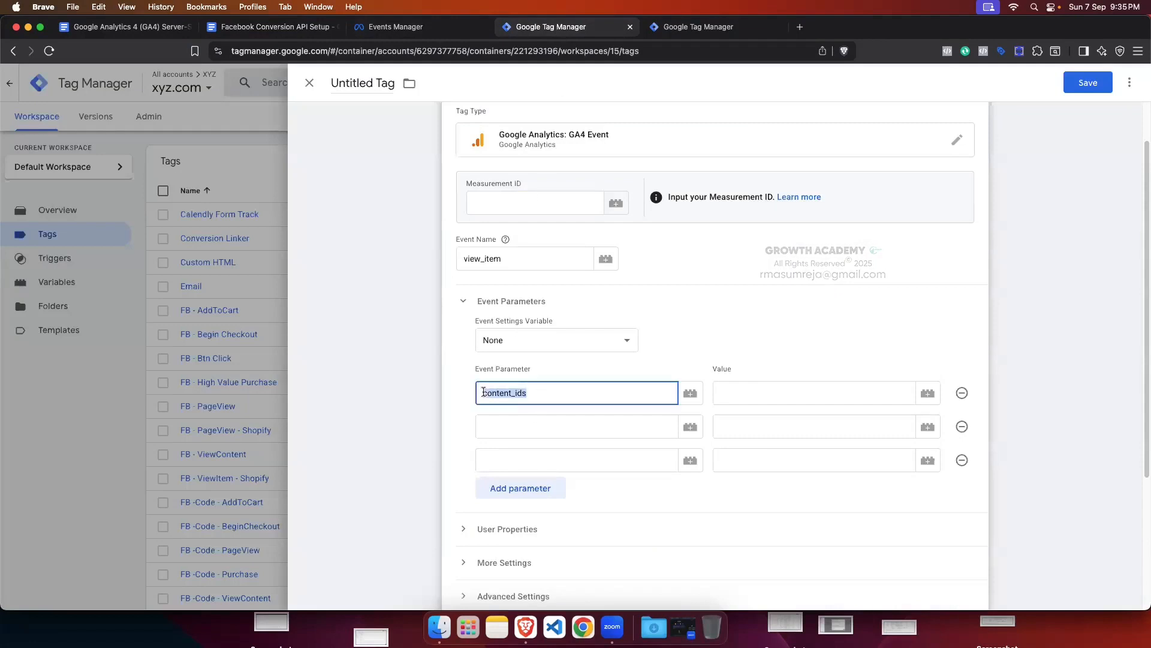
pyautogui.press('super+v')
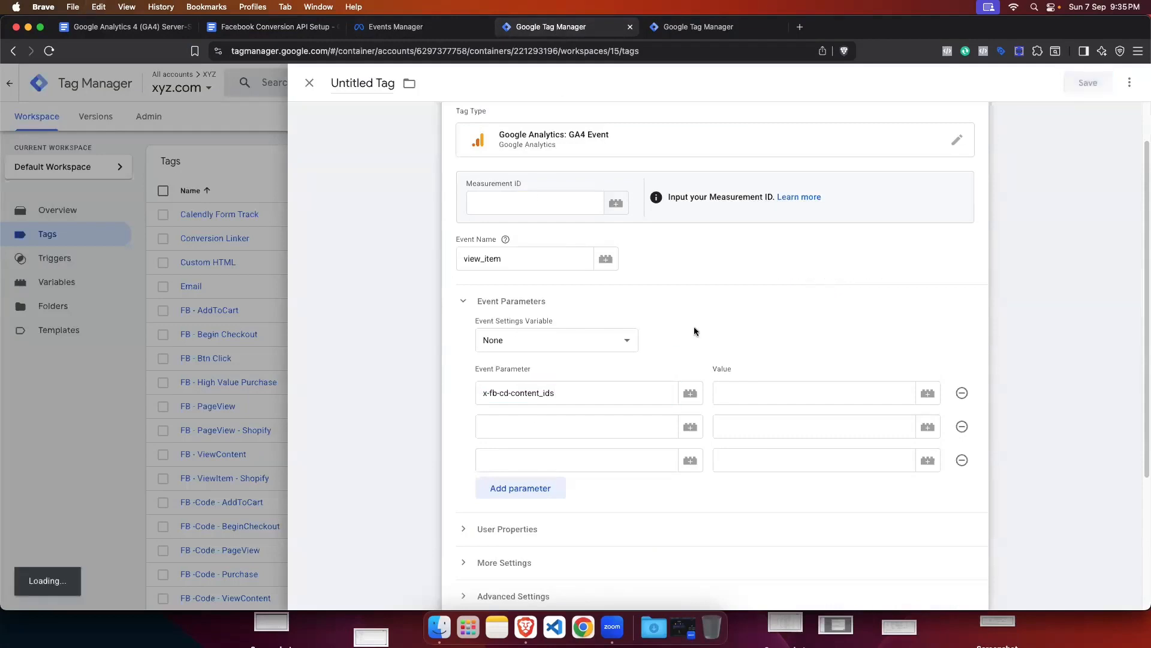
pyautogui.click(564, 393)
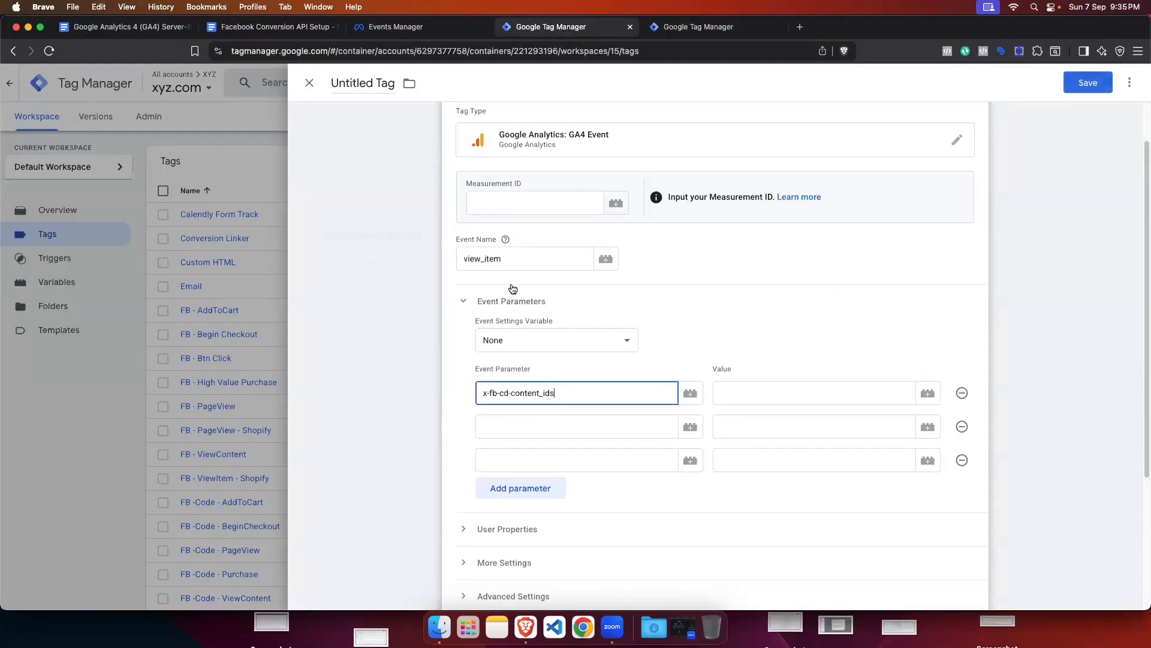
# Step: Compare the x-fb-cd-content_ids parameter in the xyz.com tag with the Conversions API Tag type offered in the server container
pyautogui.hotkey('ctrl', 'Tab')
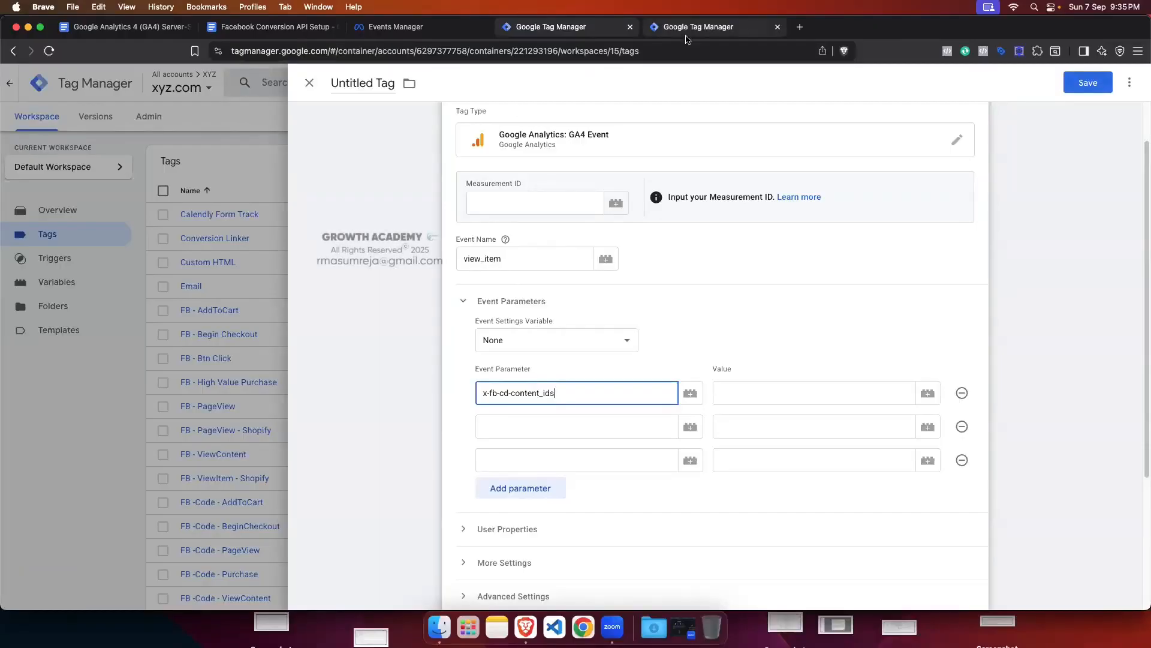
pyautogui.click(534, 26)
pyautogui.press('super+a')
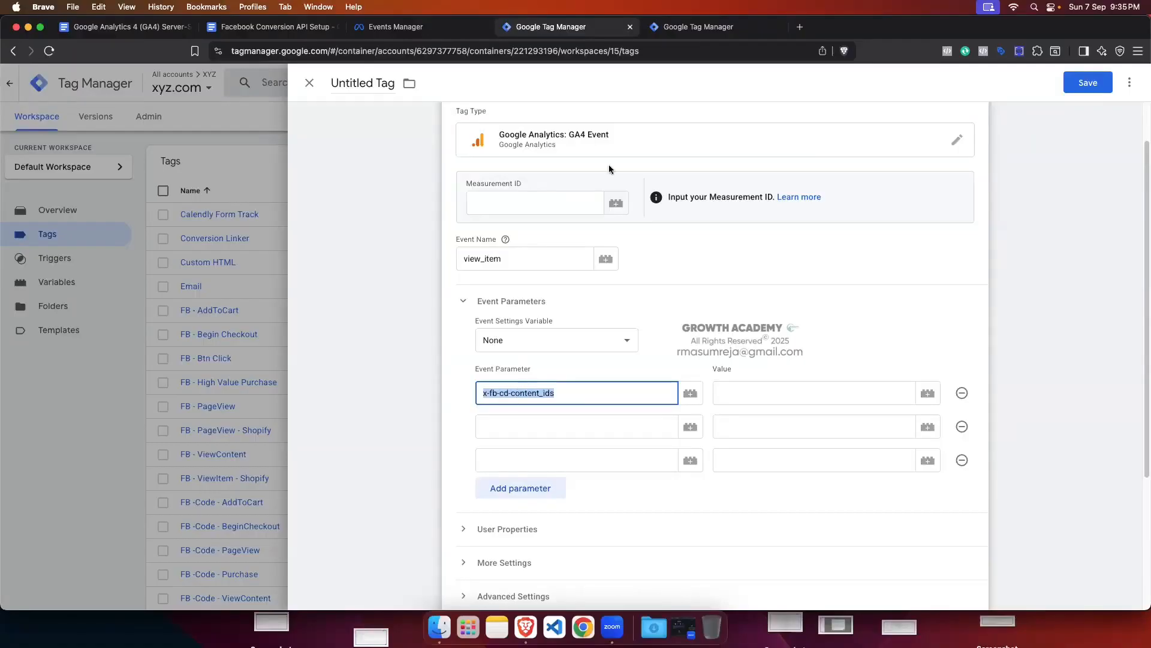
pyautogui.click(699, 27)
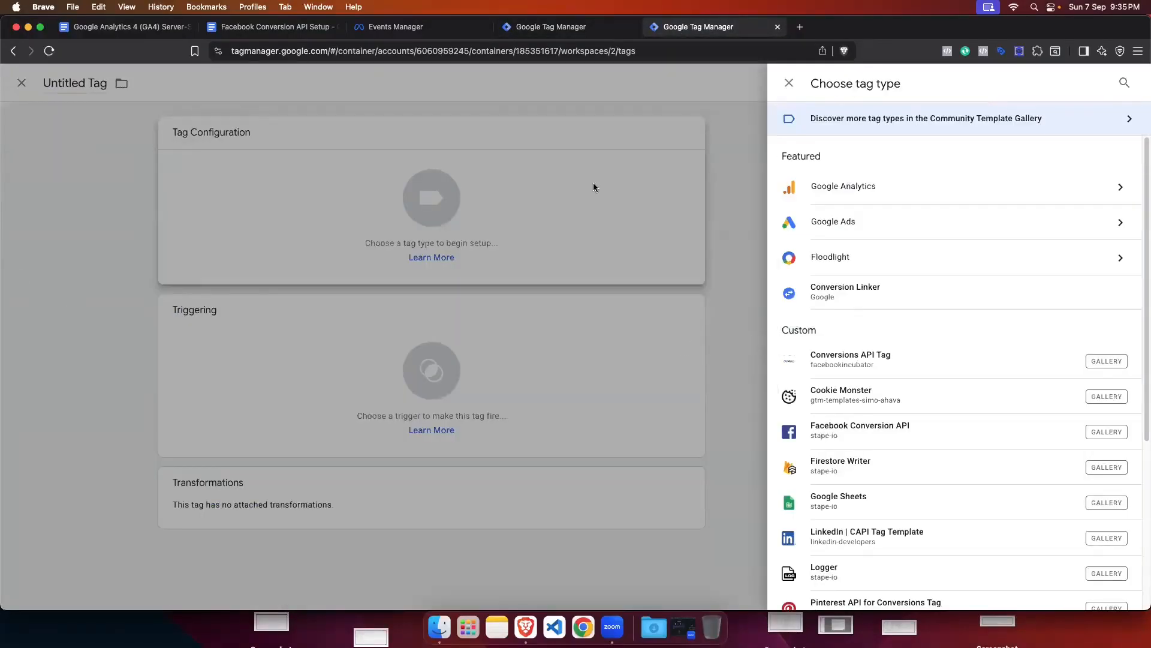
pyautogui.click(536, 27)
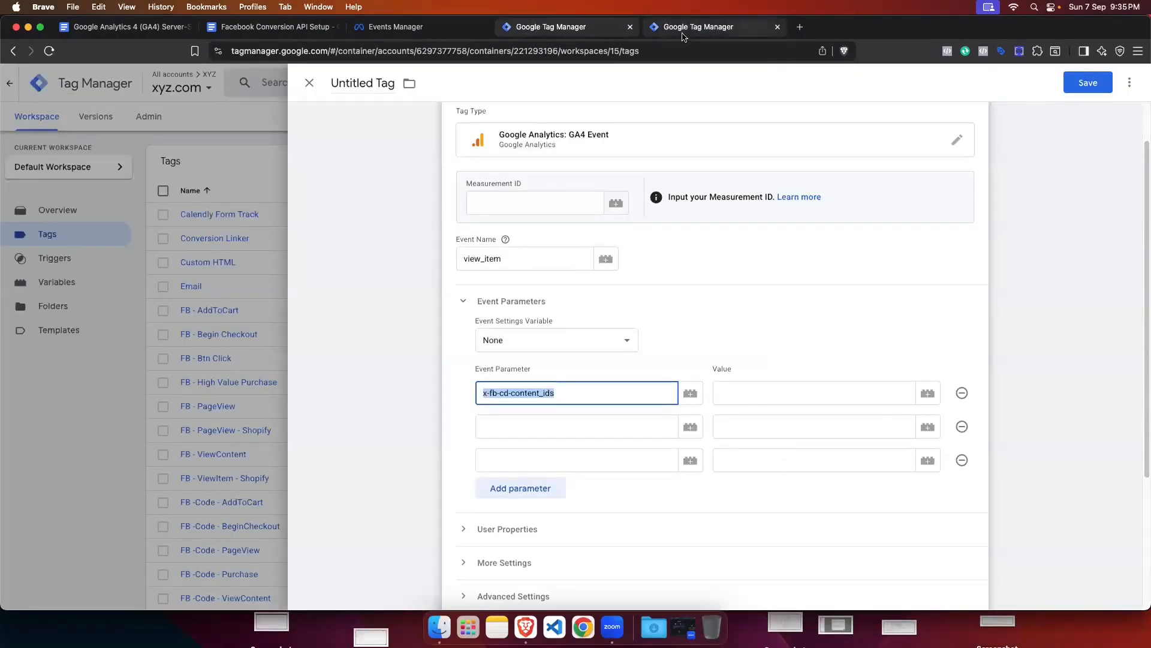
pyautogui.click(698, 27)
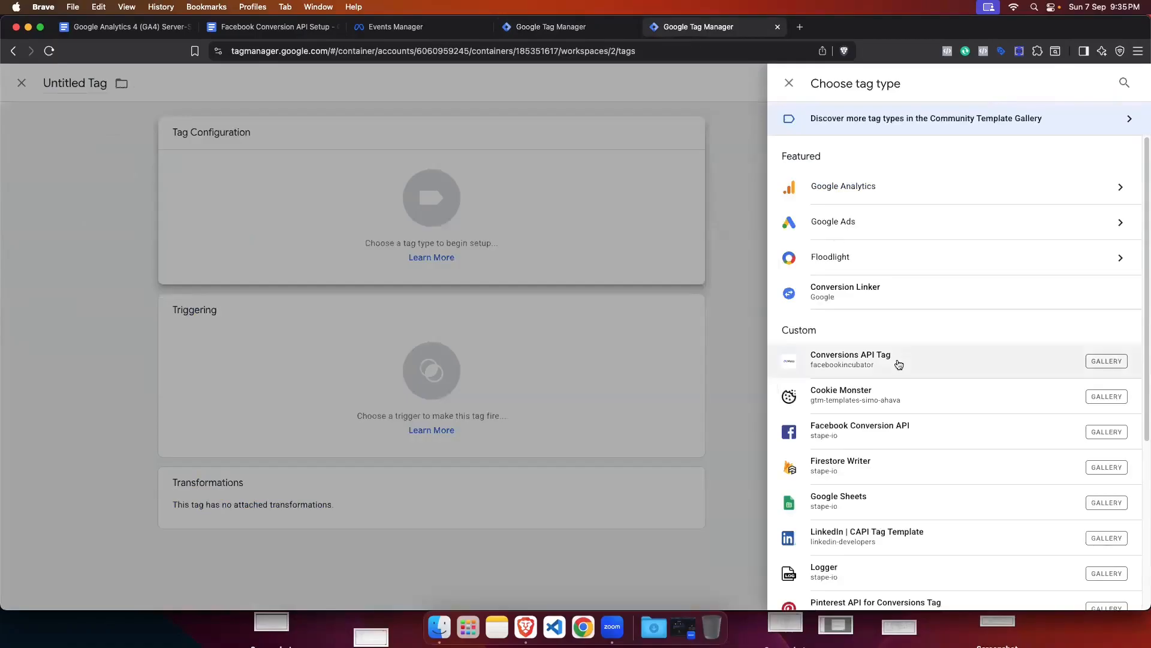
pyautogui.click(552, 28)
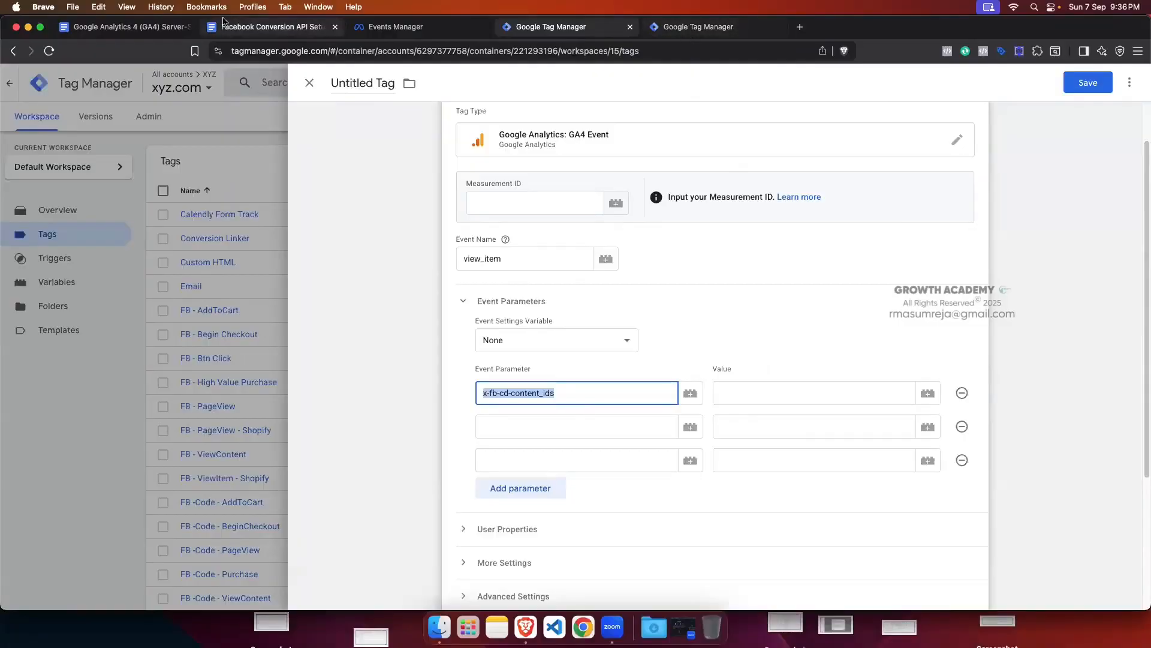
# Step: Check the view_item row of the Event Mapping table, then review the server tag types and the prefixed event parameter name
pyautogui.click(223, 22)
pyautogui.scroll(10, 525, 321)
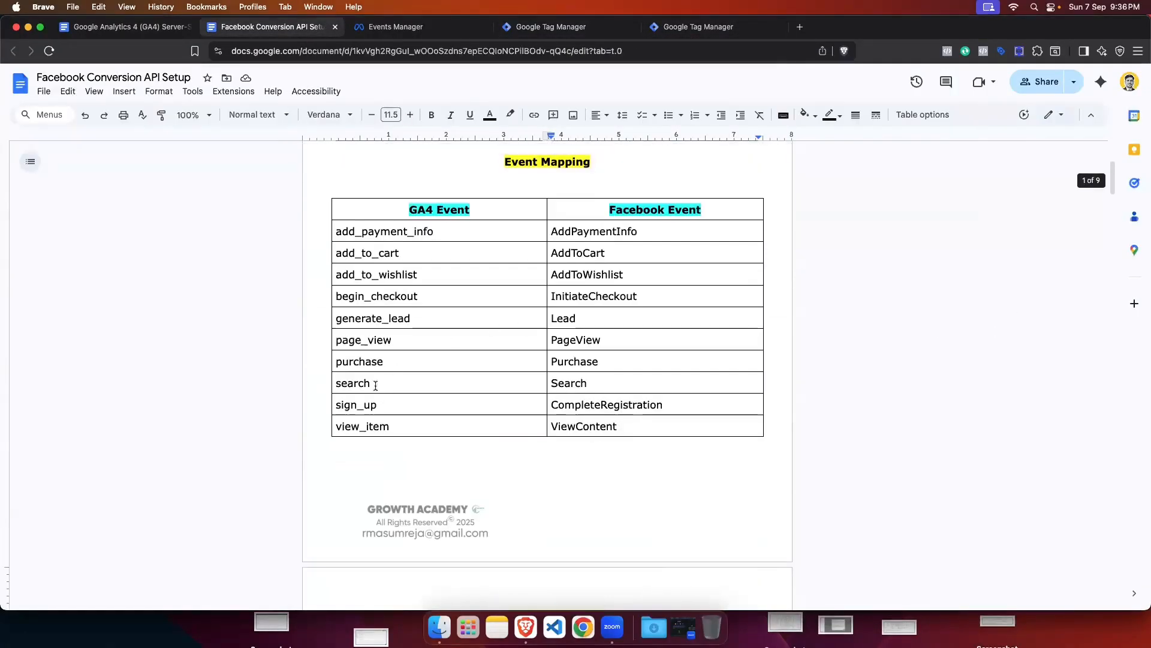
pyautogui.moveTo(340, 426); pyautogui.dragTo(388, 427)
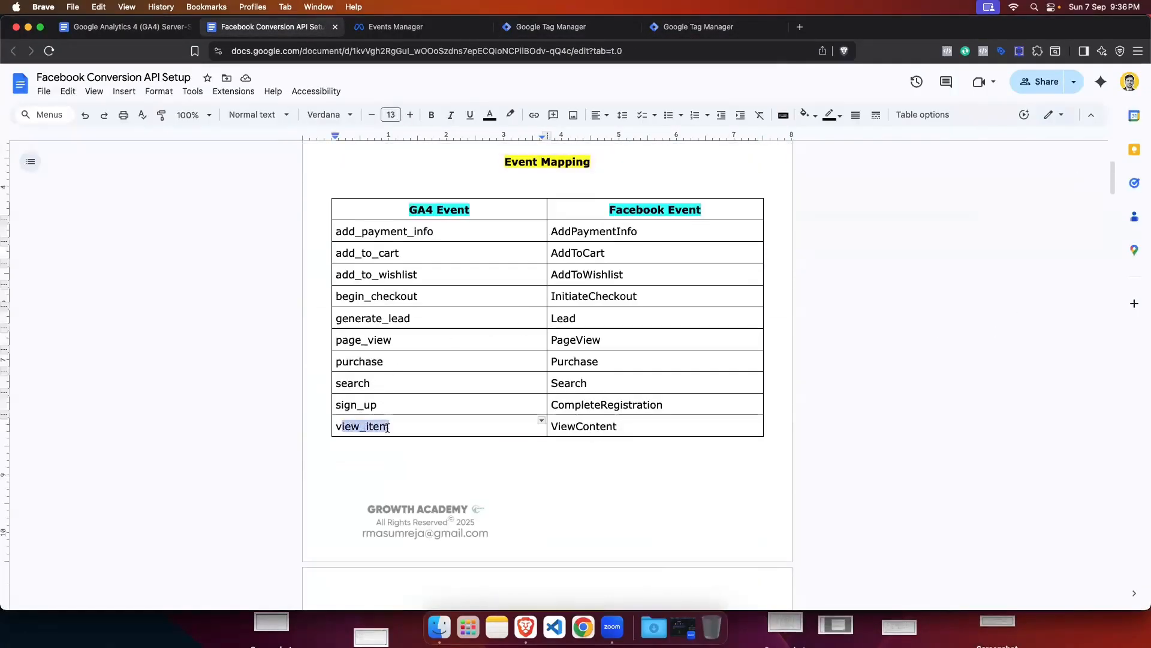
pyautogui.moveTo(553, 428); pyautogui.dragTo(611, 426)
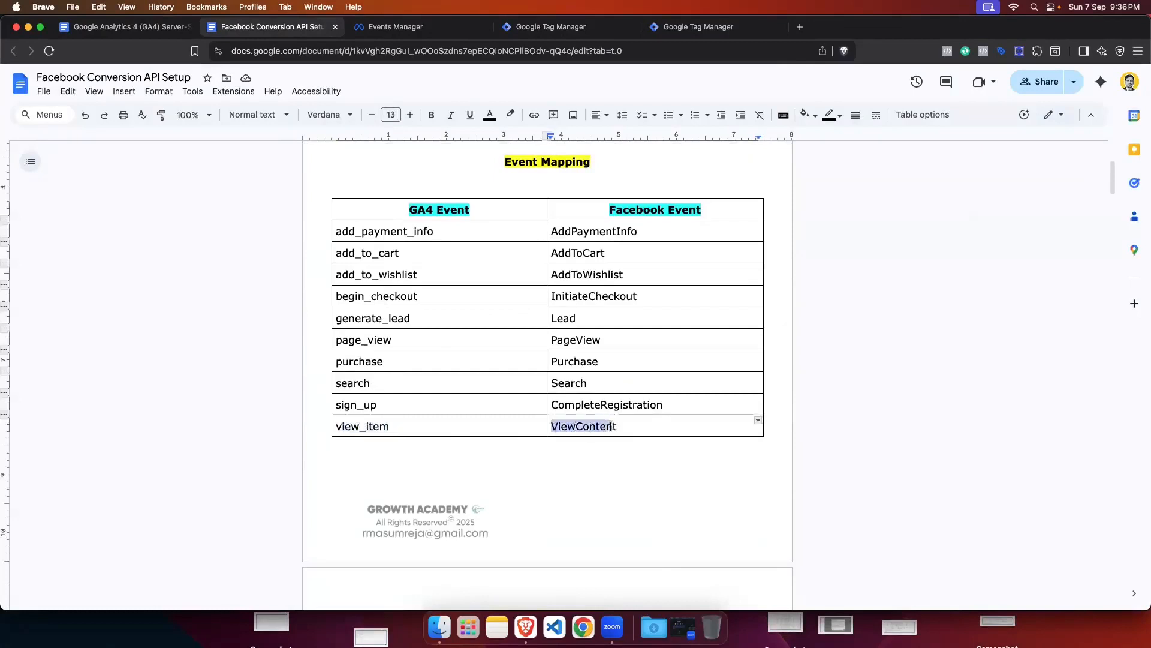
pyautogui.click(705, 27)
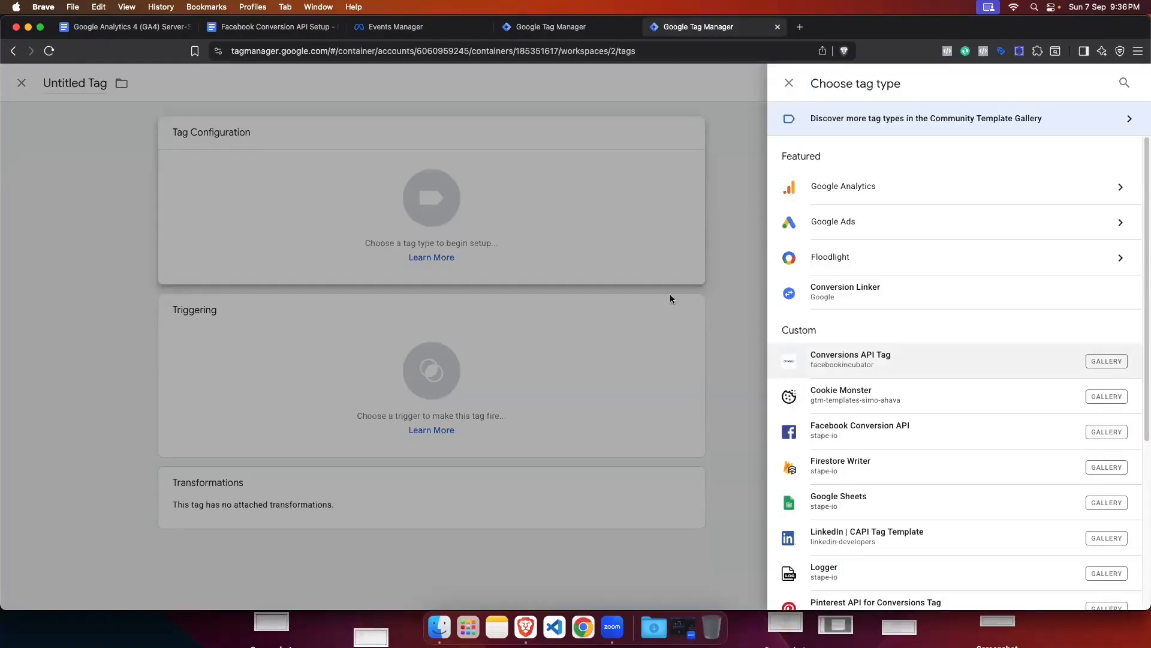
pyautogui.click(543, 26)
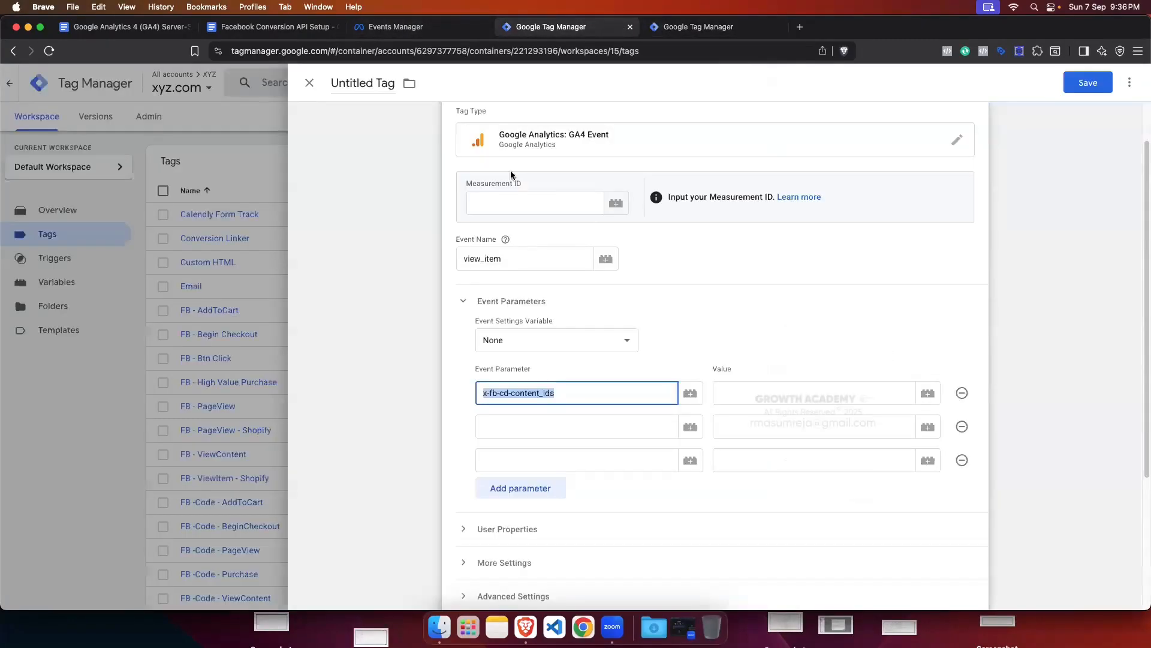
pyautogui.moveTo(486, 393); pyautogui.dragTo(599, 384)
pyautogui.hotkey('shift', 'Tab')
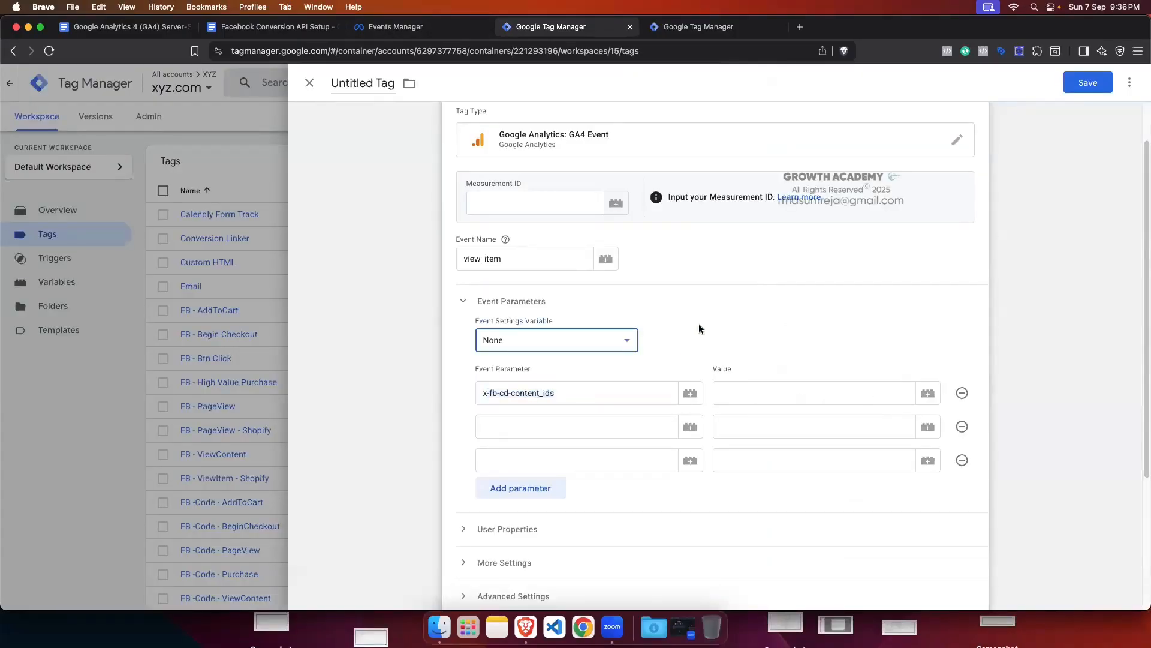
# Step: Check the server container's tag types, then match x-fb-cd-content_ids with content_ids in the Parameter Mapping table
pyautogui.click(684, 28)
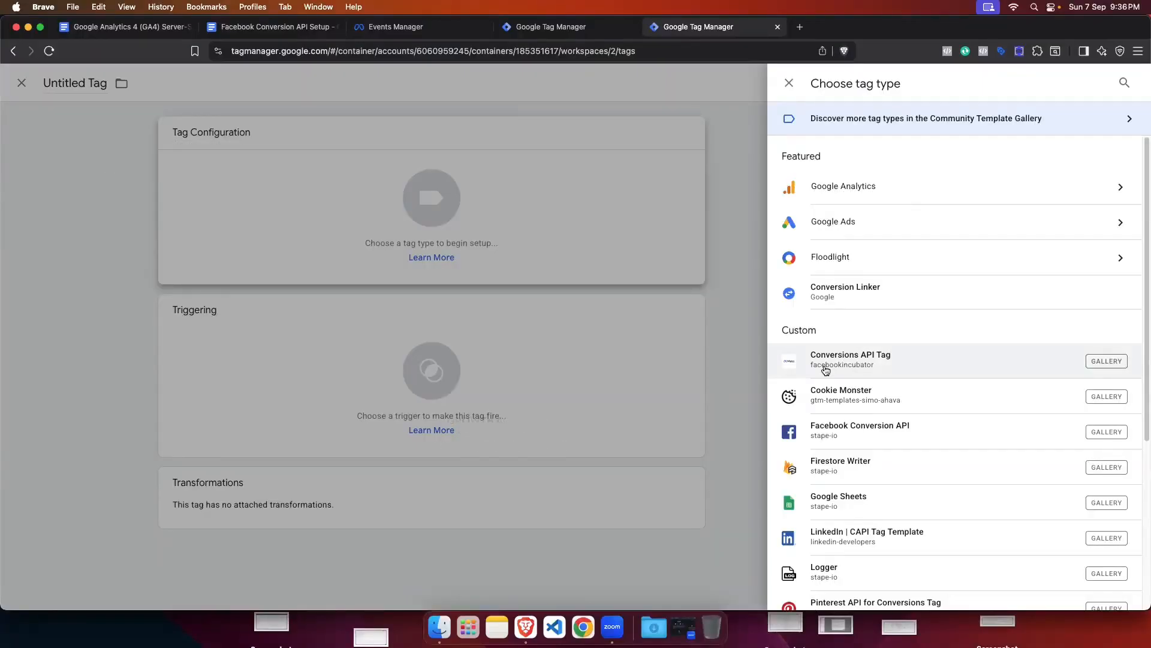
pyautogui.click(273, 27)
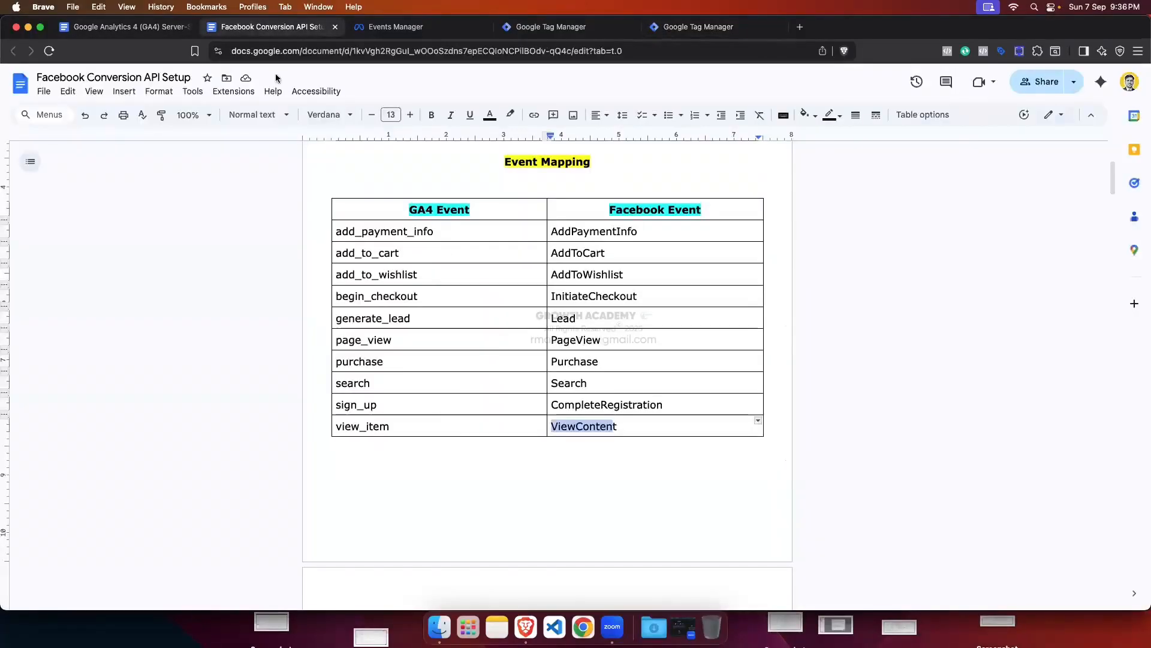
pyautogui.scroll(-10, 554, 293)
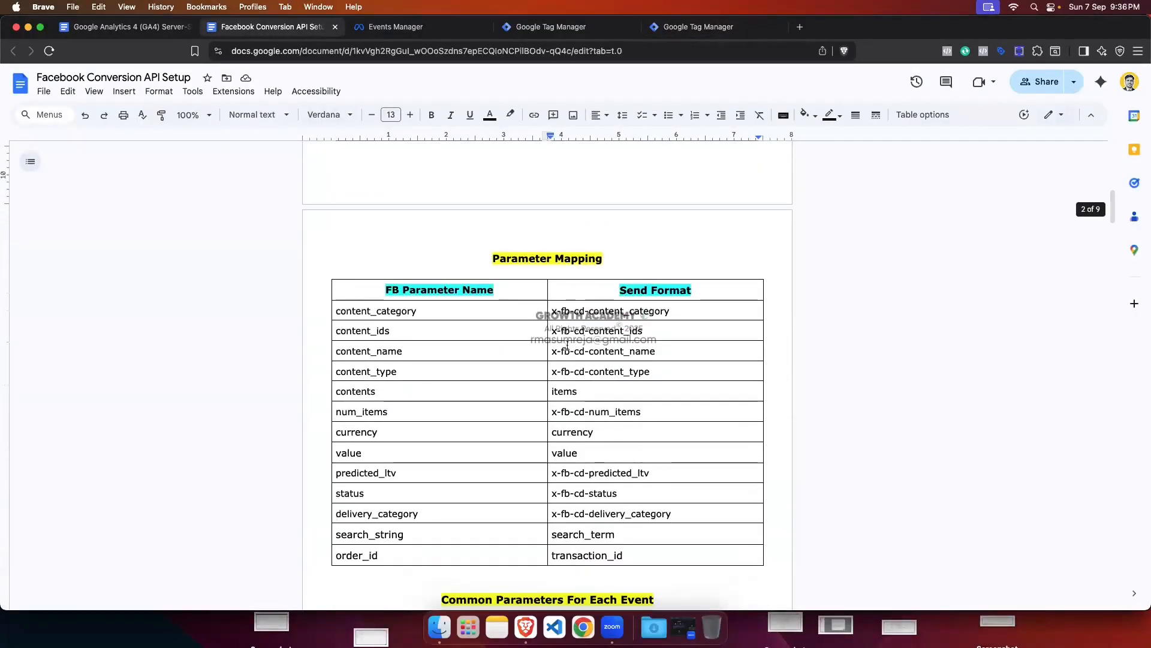
pyautogui.moveTo(552, 329); pyautogui.dragTo(643, 330)
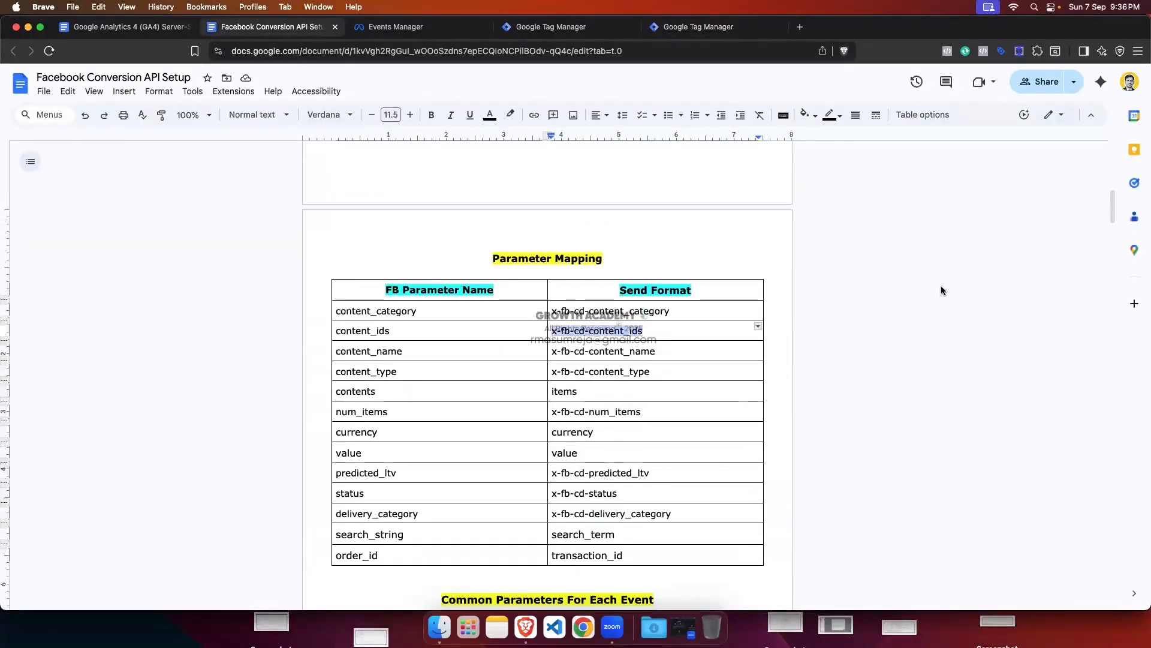
pyautogui.click(391, 330)
pyautogui.hotkey('shift', 'Left')
pyautogui.hotkey('shift', 'Left')
pyautogui.hotkey('shift', 'Left')
pyautogui.hotkey('shift', 'Left')
pyautogui.hotkey('shift', 'Left')
pyautogui.hotkey('shift', 'Left')
pyautogui.hotkey('shift', 'Left')
pyautogui.hotkey('shift', 'Left')
pyautogui.hotkey('shift', 'Left')
pyautogui.hotkey('shift', 'Left')
pyautogui.hotkey('shift', 'Left')
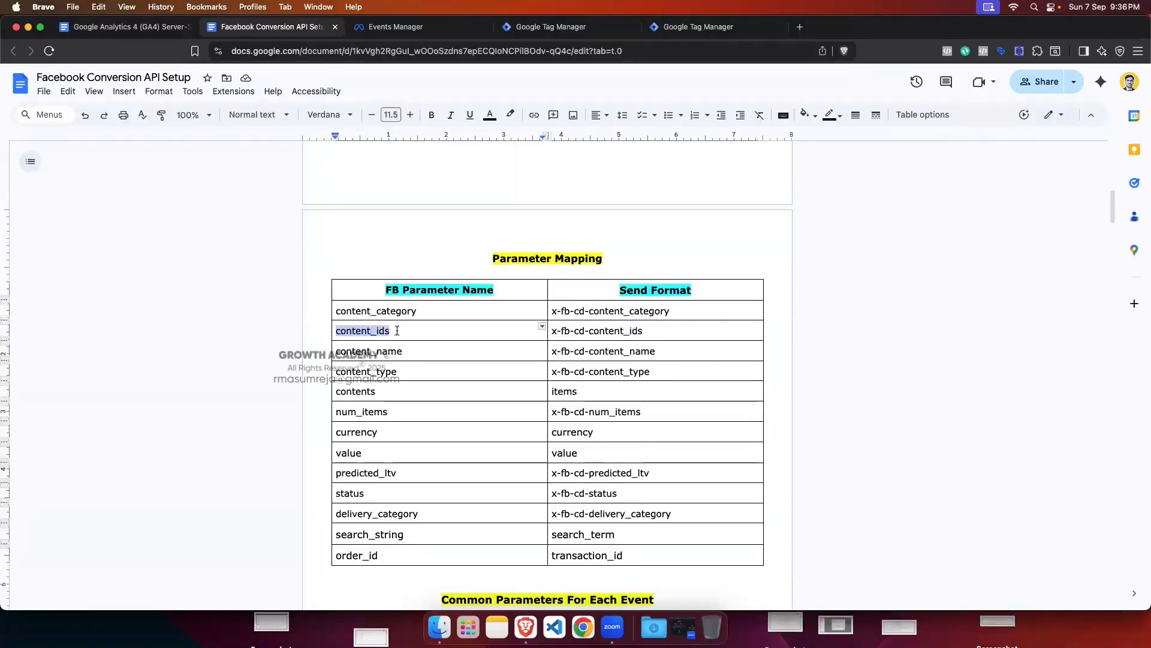
# Step: Check the server tag types and the xyz.com tag's event parameter against the Event Mapping and Parameter Mapping tables
pyautogui.click(707, 27)
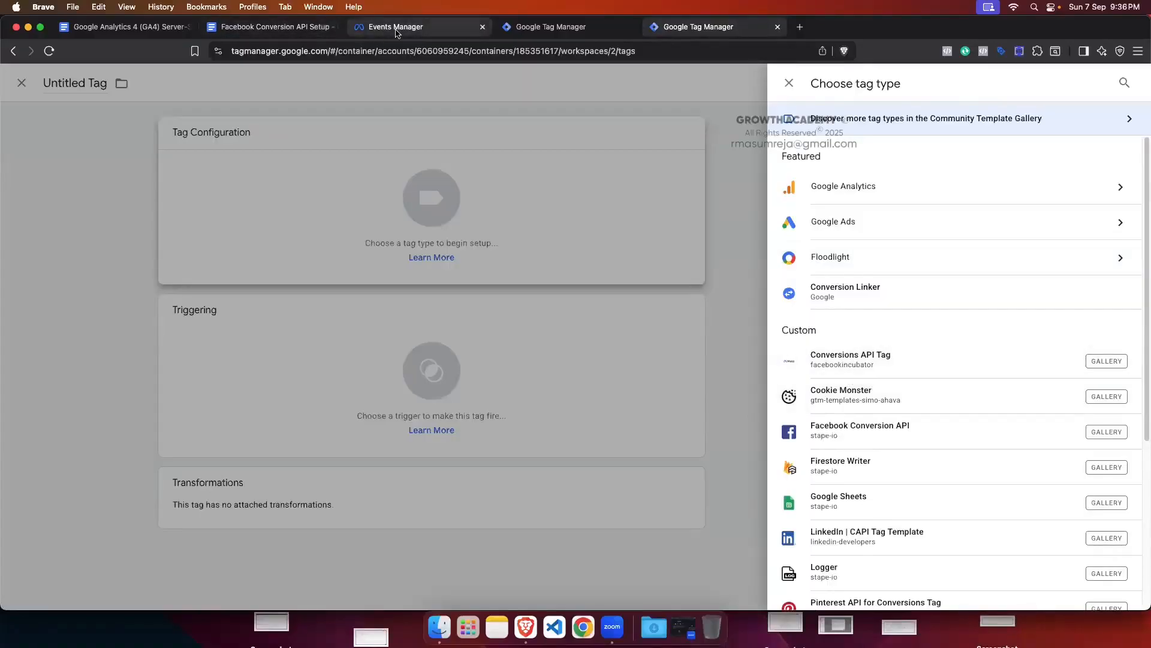
pyautogui.click(551, 27)
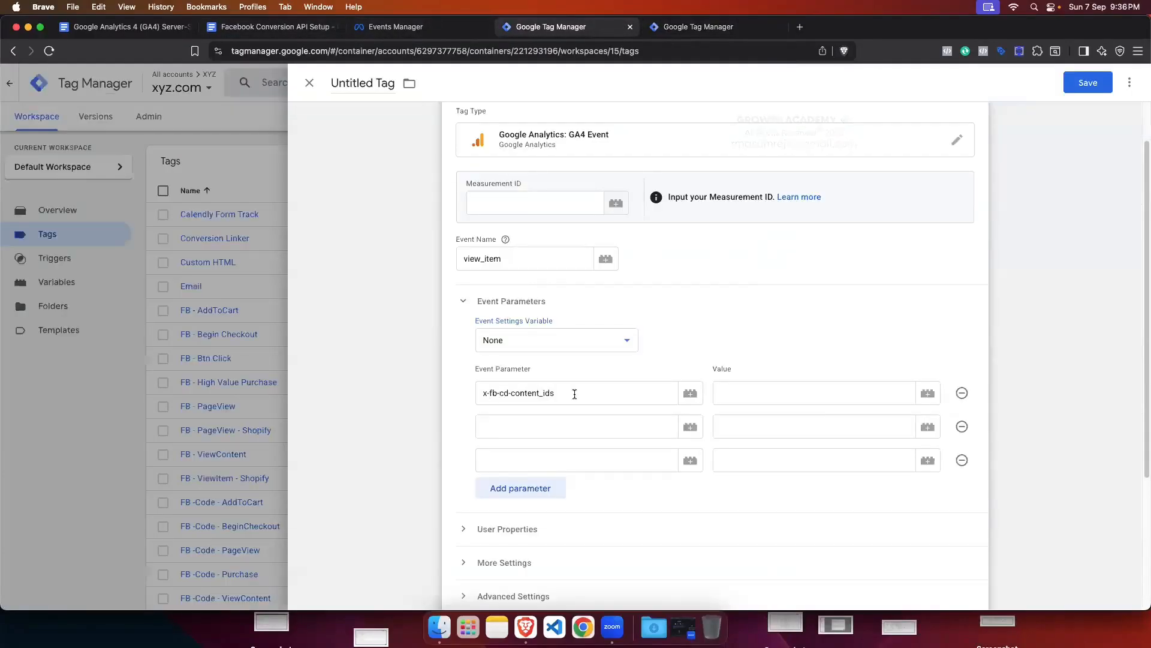
pyautogui.click(273, 27)
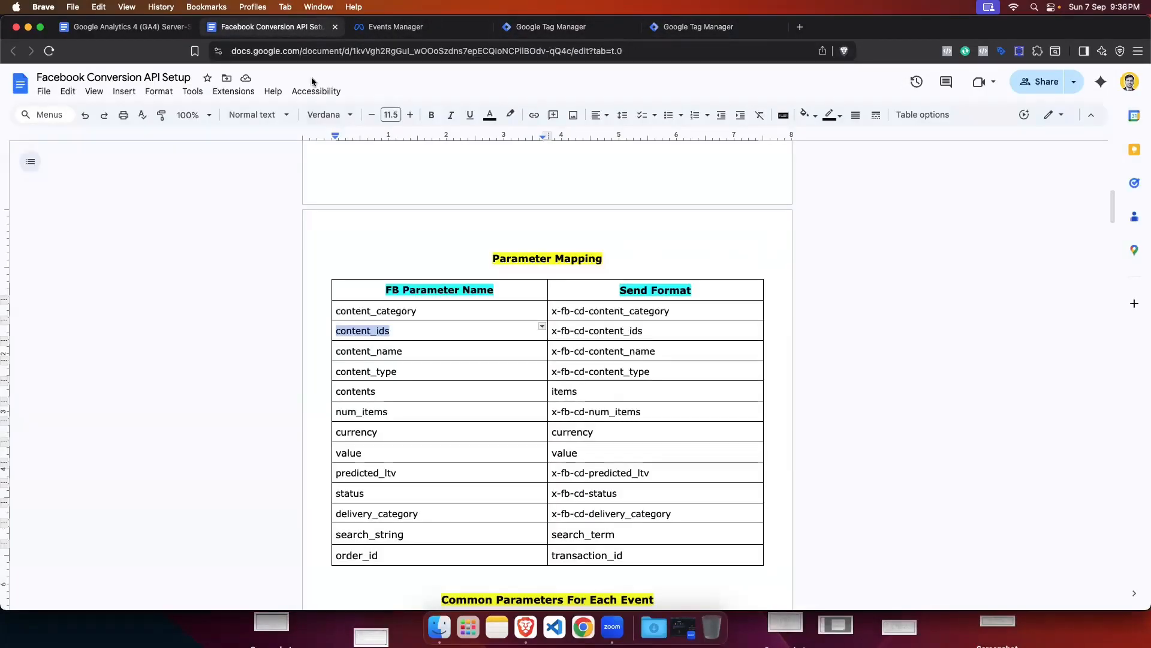
pyautogui.click(396, 329)
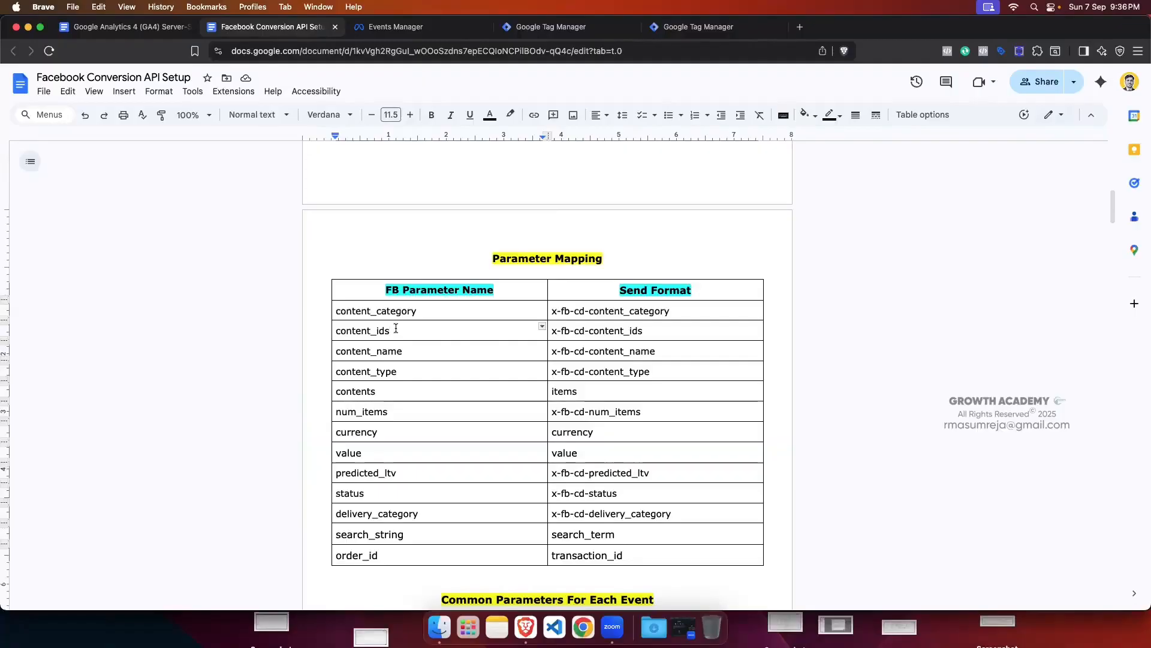
pyautogui.scroll(10, 504, 321)
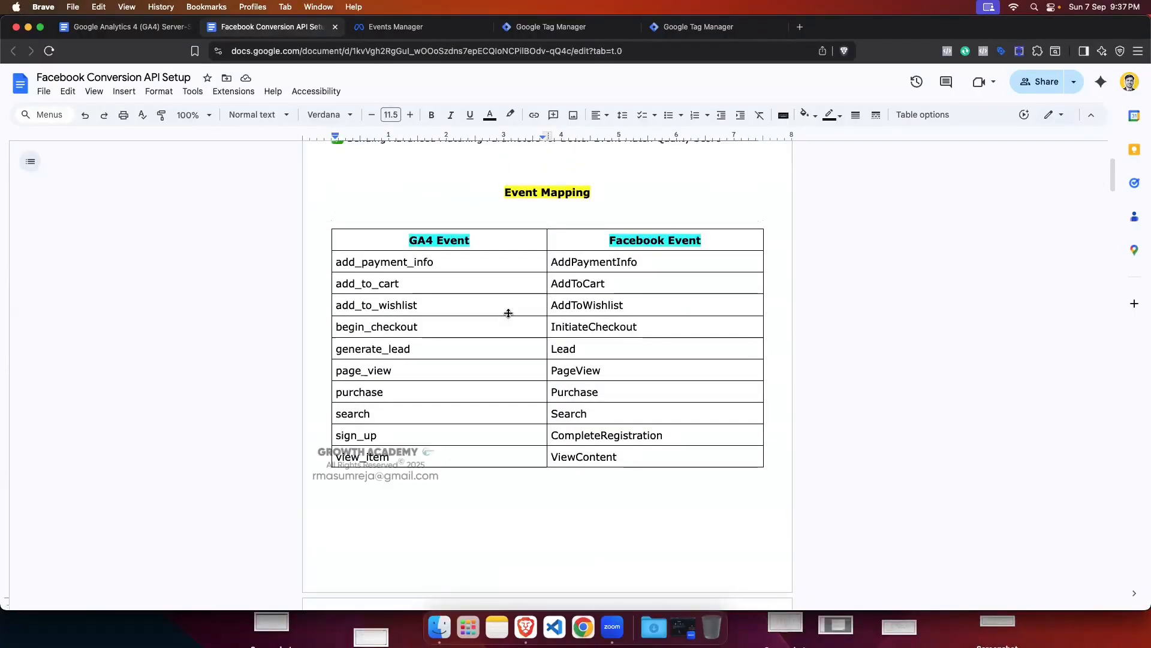
pyautogui.scroll(-5, 509, 313)
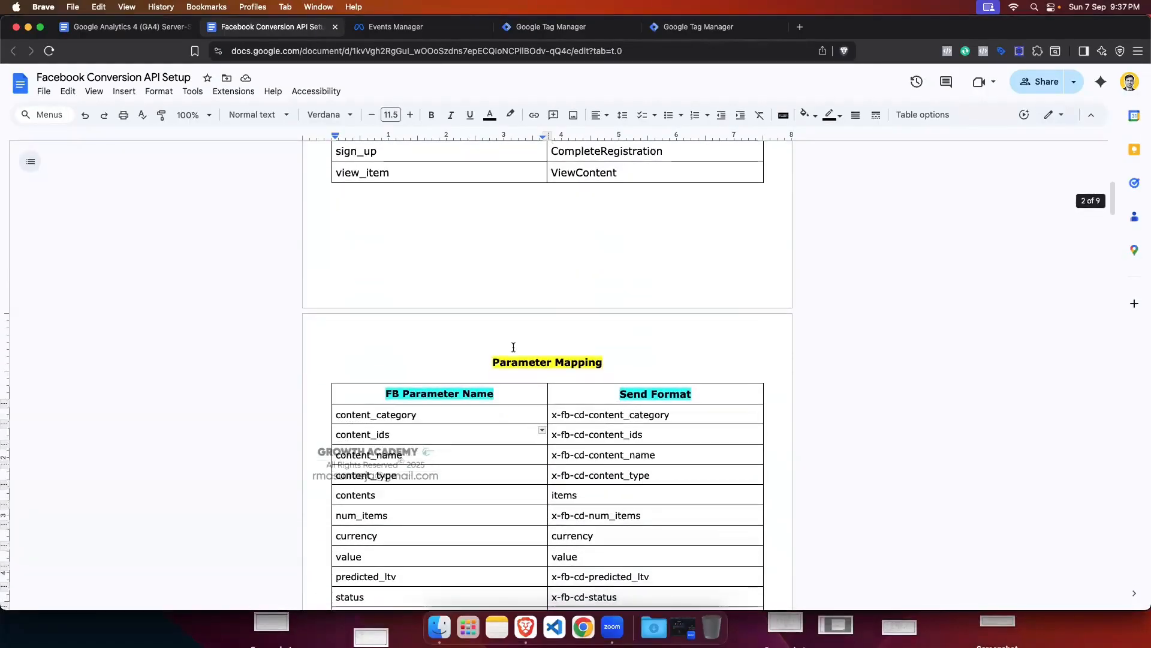
pyautogui.scroll(-1, 514, 343)
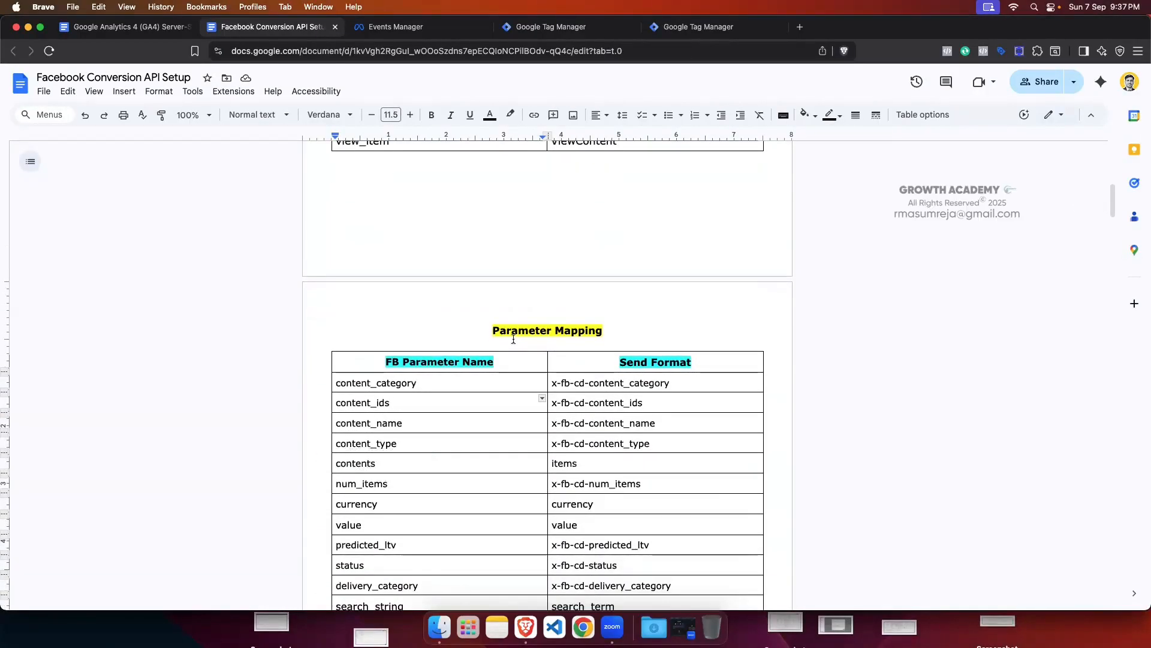
# Step: Compare the Parameter Mapping table with the Conversions API Tag type offered in the server container
pyautogui.click(750, 34)
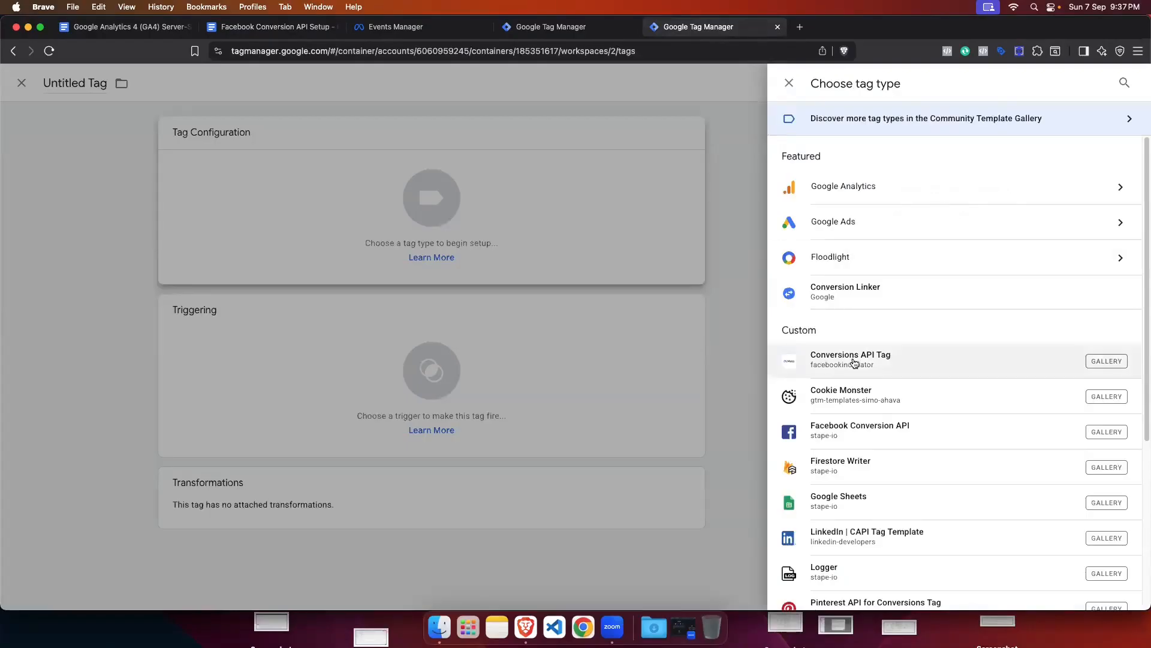
pyautogui.click(308, 29)
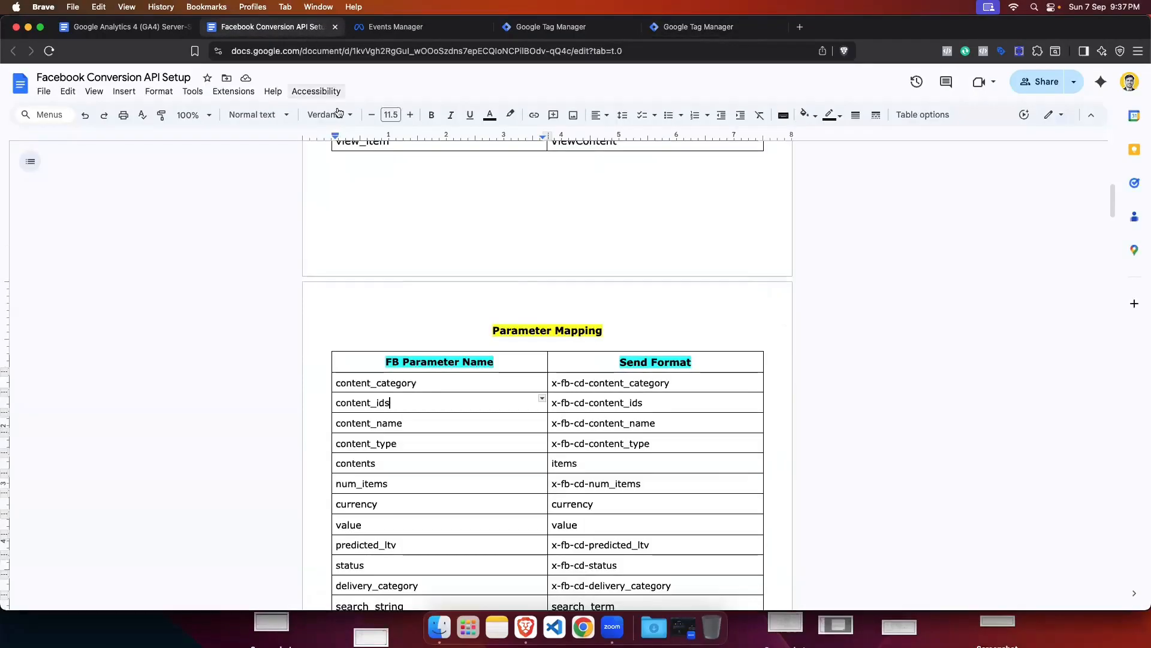
pyautogui.scroll(-1, 501, 280)
pyautogui.scroll(-1, 614, 376)
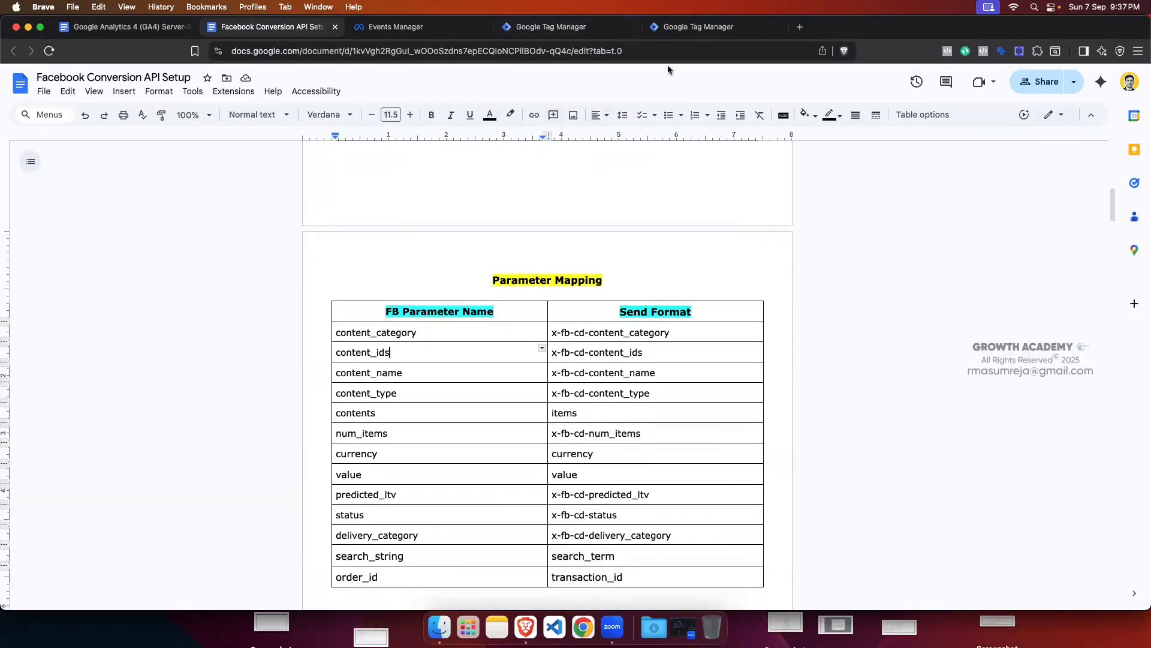
pyautogui.click(701, 32)
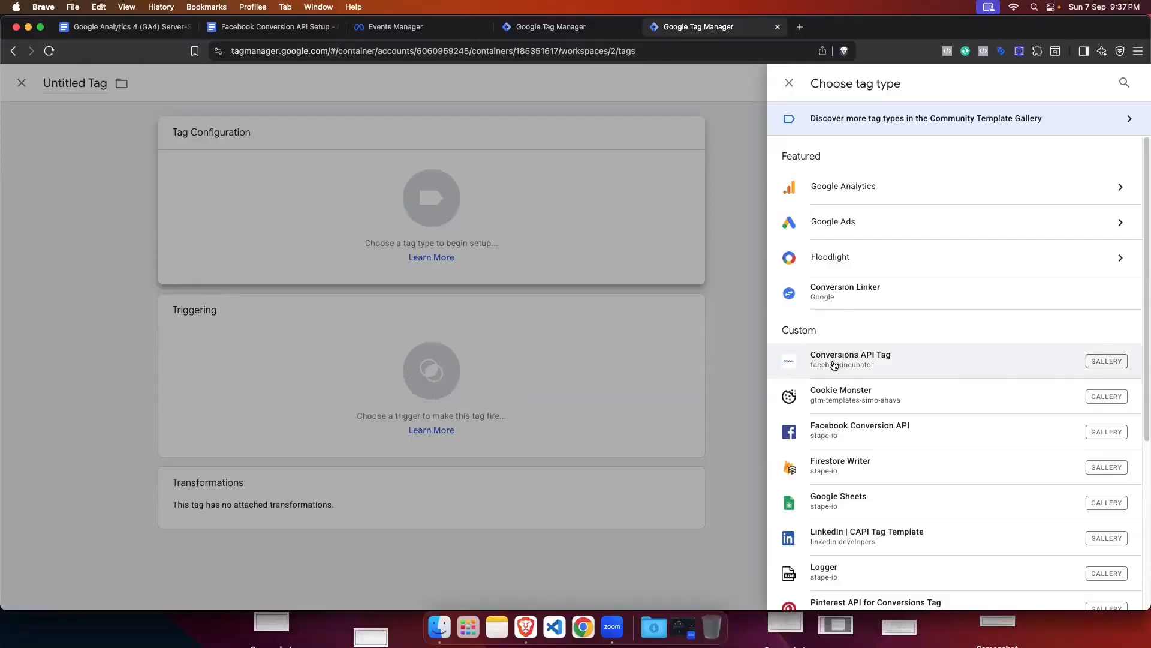
pyautogui.click(294, 27)
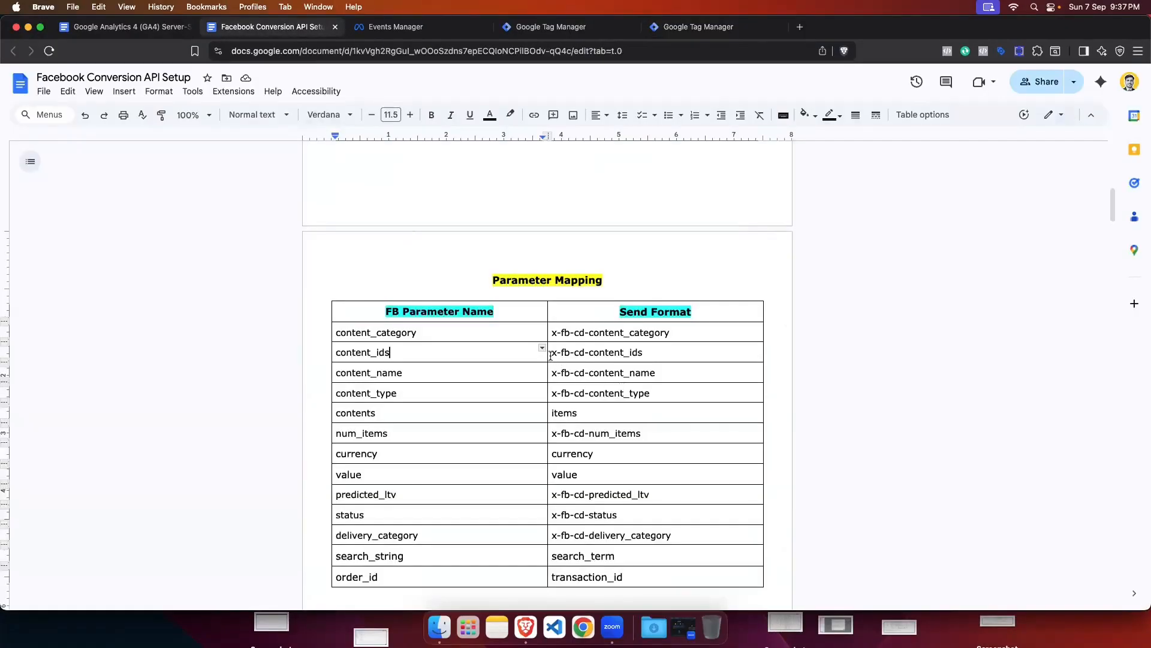
# Step: Compare the Send Format entries with the FB Parameter Name entries in the content_ids and content_name rows
pyautogui.moveTo(551, 354); pyautogui.dragTo(750, 353)
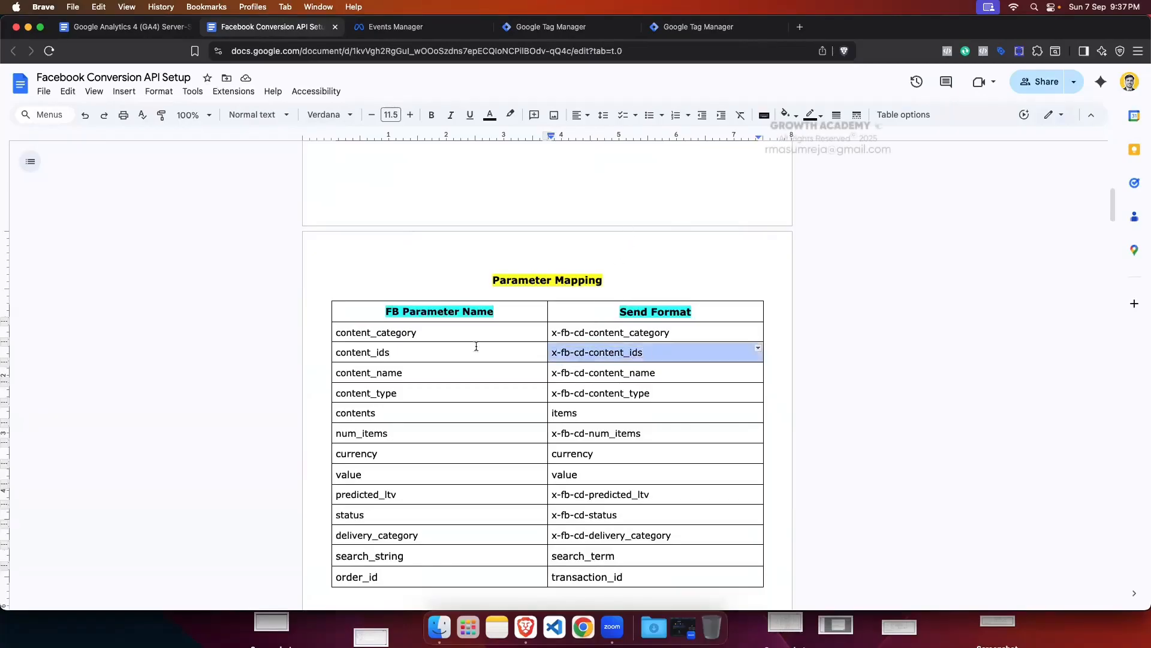
pyautogui.click(393, 353)
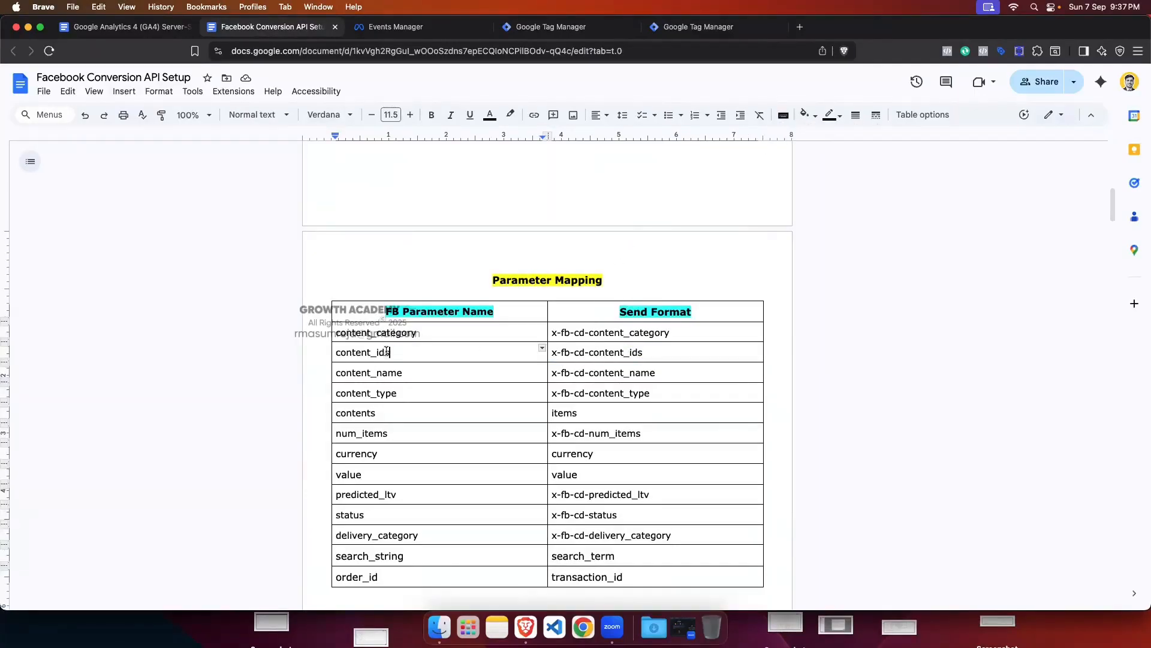
pyautogui.moveTo(387, 352); pyautogui.dragTo(334, 353)
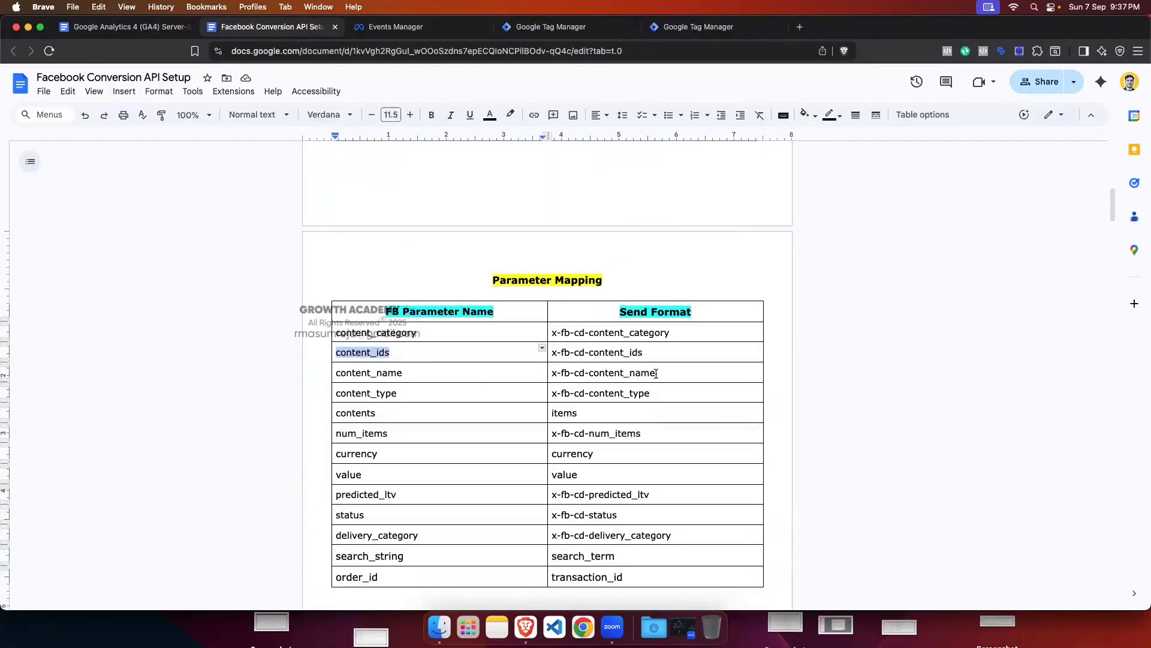
pyautogui.moveTo(658, 373); pyautogui.dragTo(550, 374)
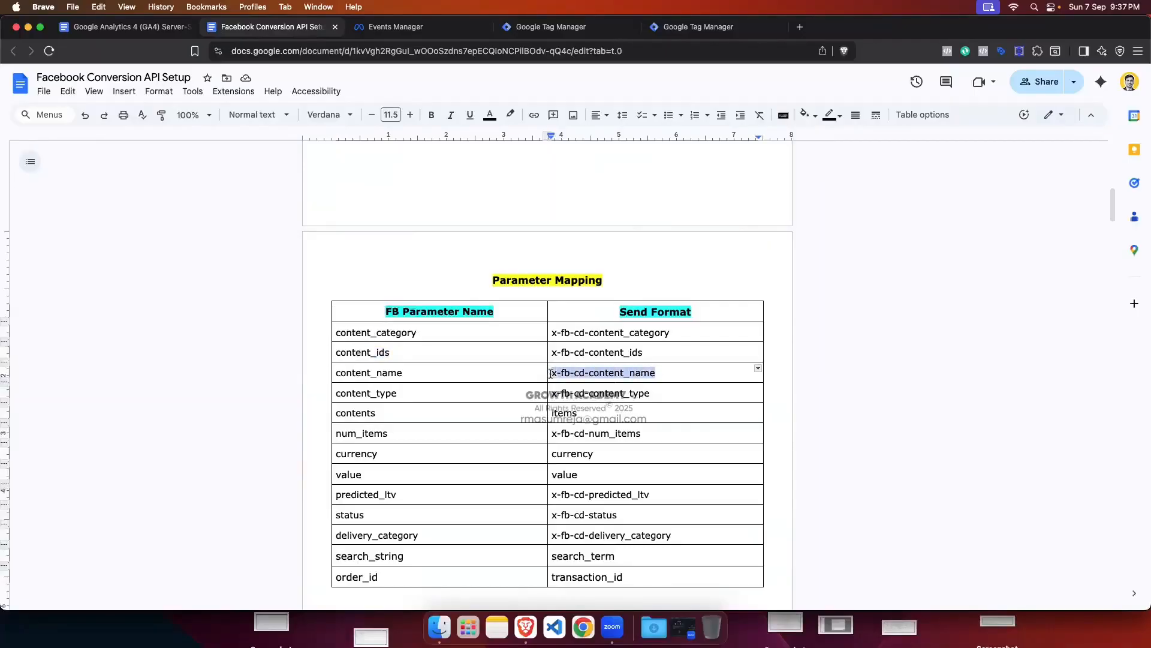
pyautogui.moveTo(407, 373); pyautogui.dragTo(337, 372)
pyautogui.click(402, 267)
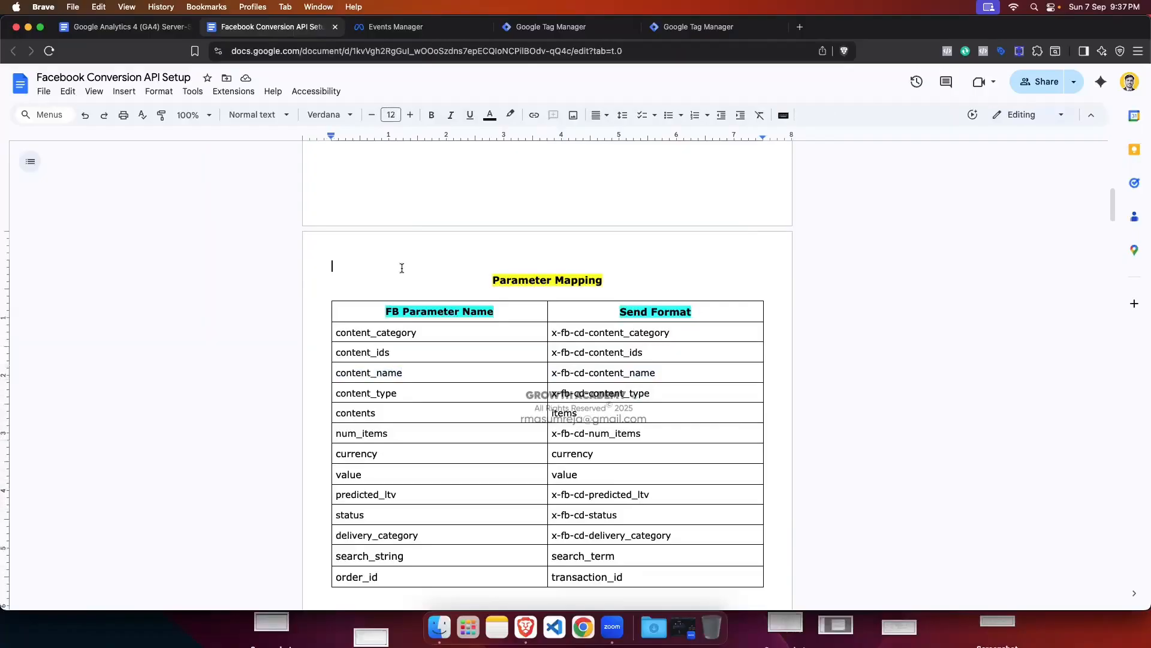
# Step: Review the Event Mapping table and the rest of the Parameter Mapping table down to Common Parameters For Each Event
pyautogui.scroll(-2, 544, 451)
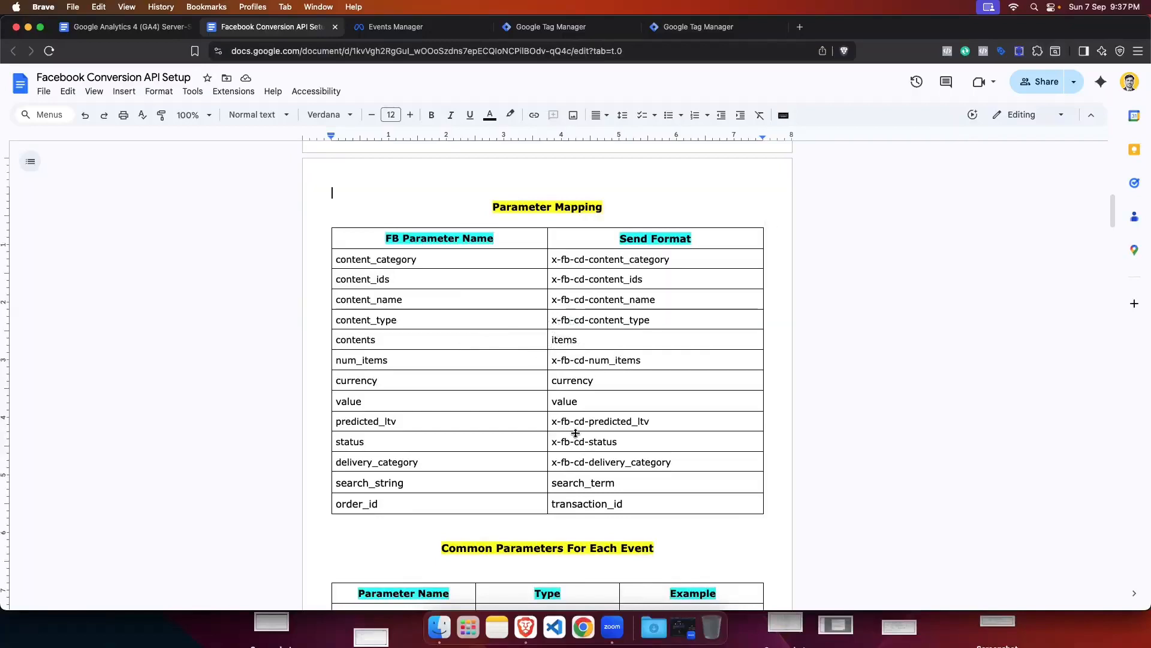
pyautogui.scroll(8, 575, 433)
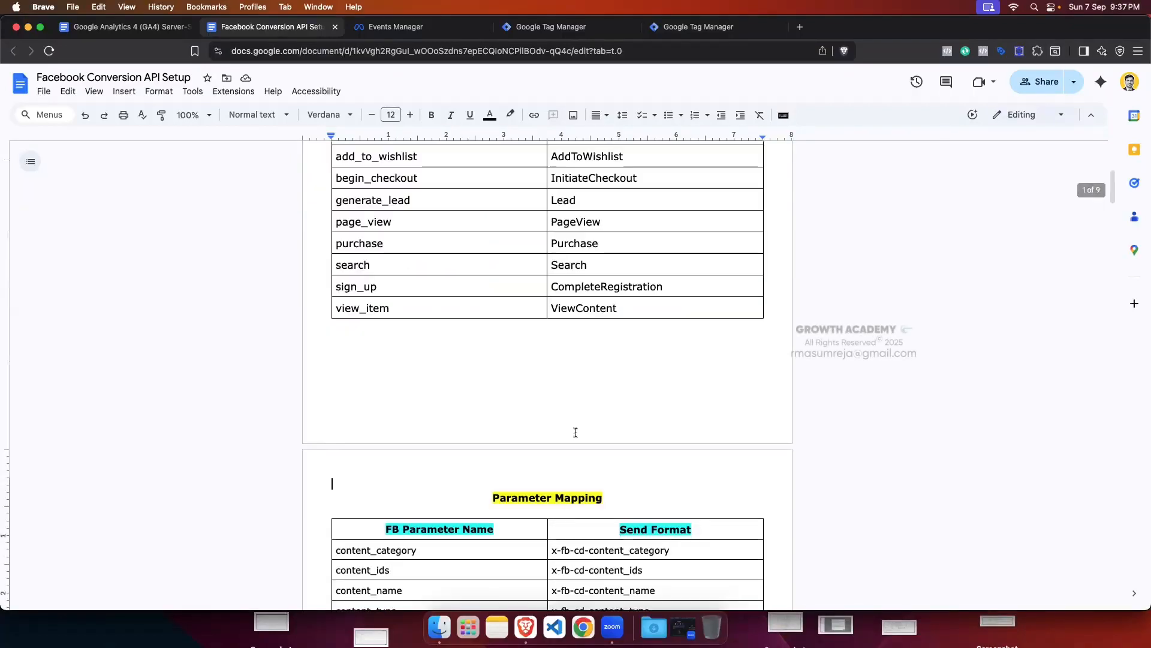
pyautogui.scroll(-10, 481, 286)
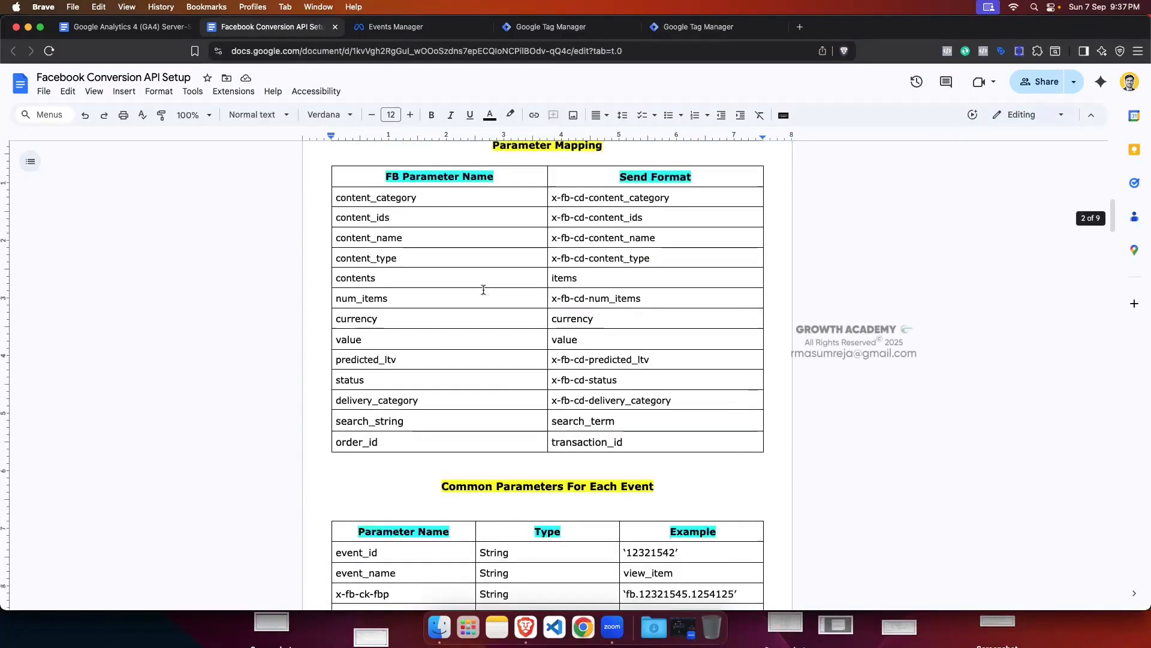
pyautogui.scroll(-1, 484, 291)
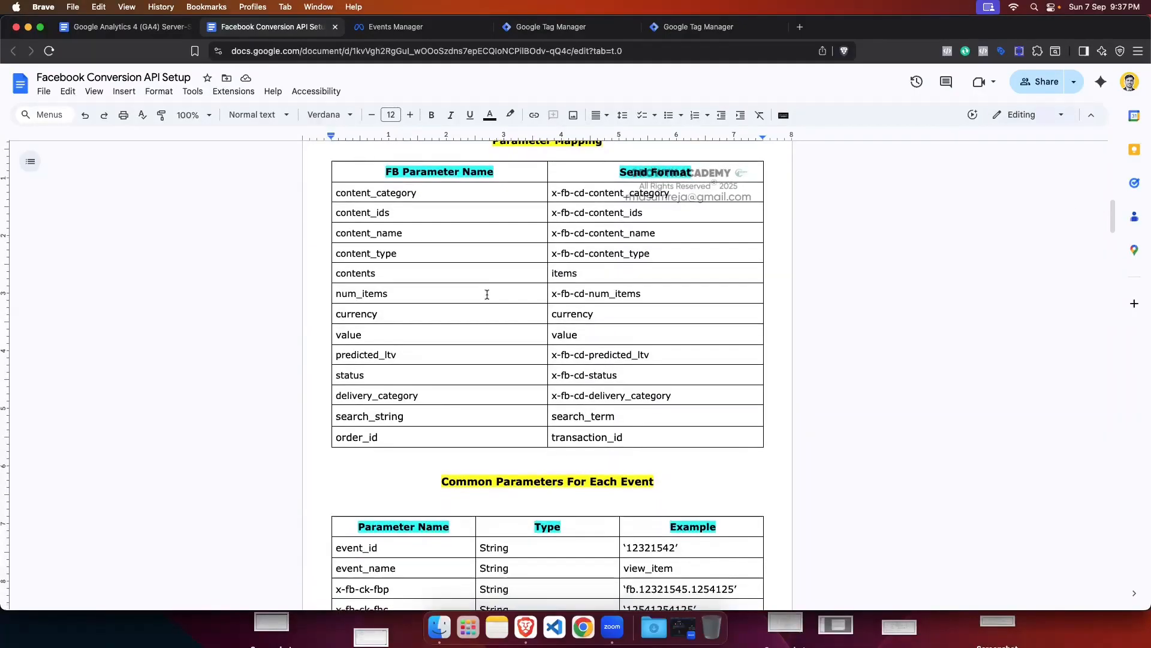
# Step: Replace the first event parameter name in the xyz.com view_item tag with color
pyautogui.click(542, 26)
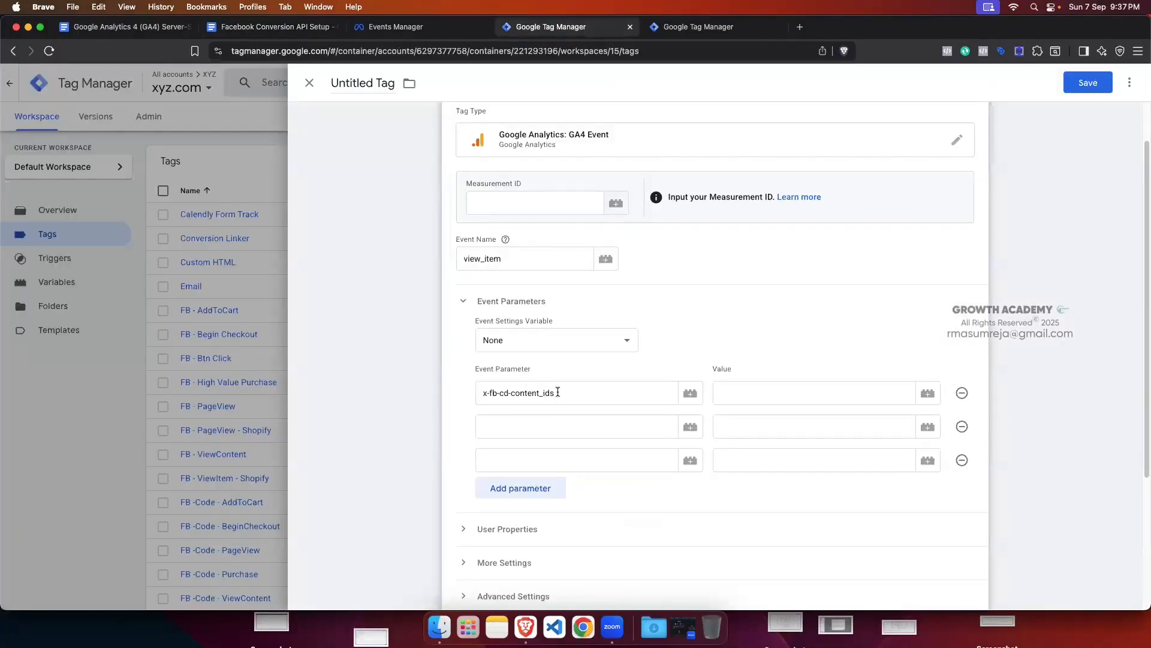
pyautogui.moveTo(560, 391); pyautogui.dragTo(486, 394)
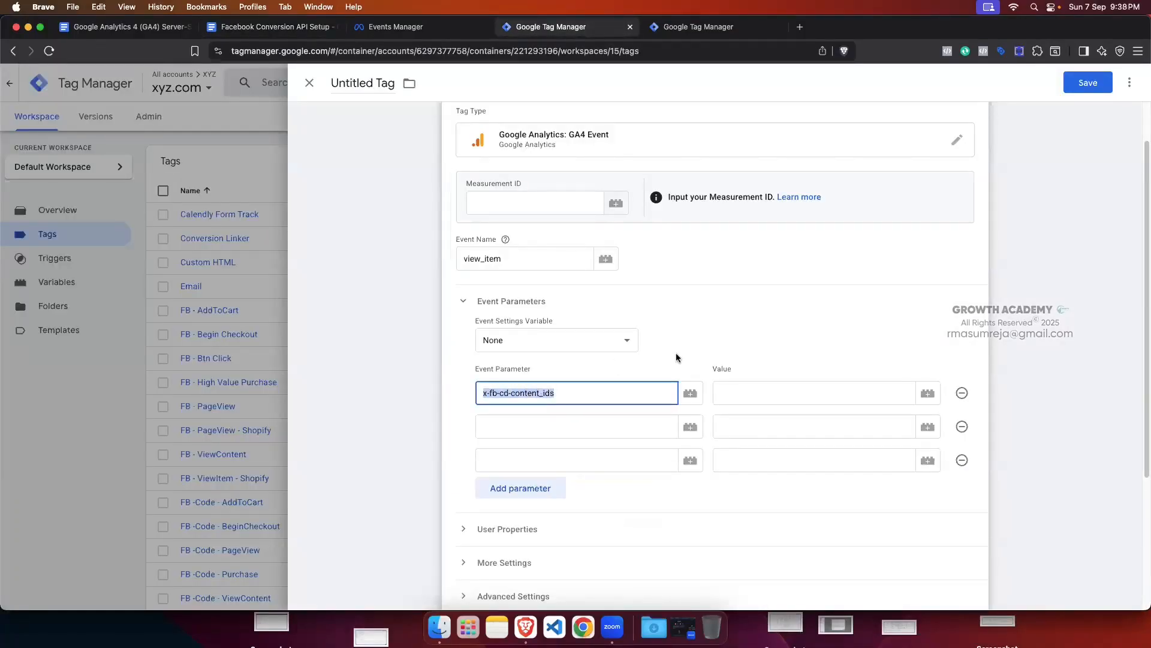
pyautogui.press('BackSpace')
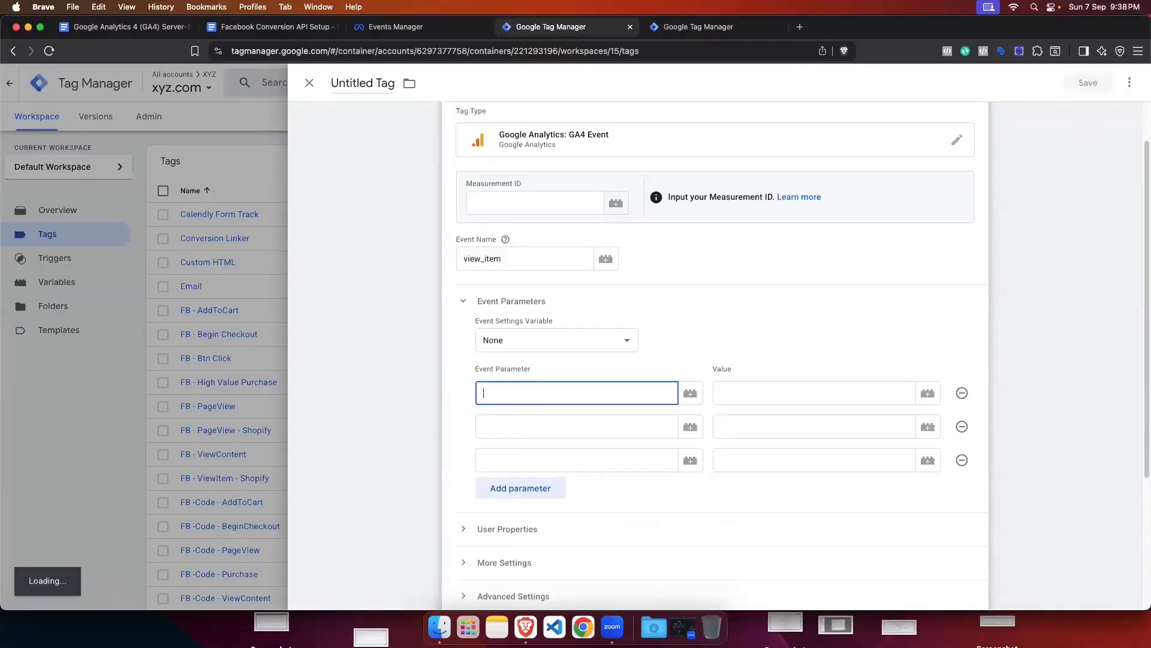
pyautogui.write('color')
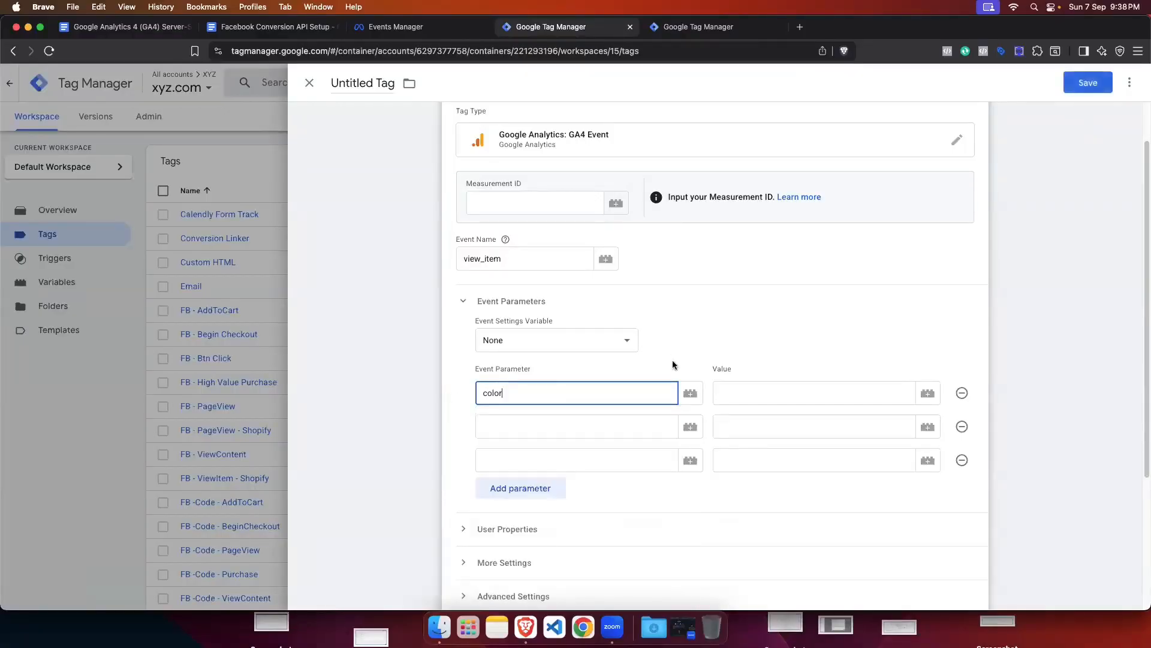
pyautogui.click(475, 245)
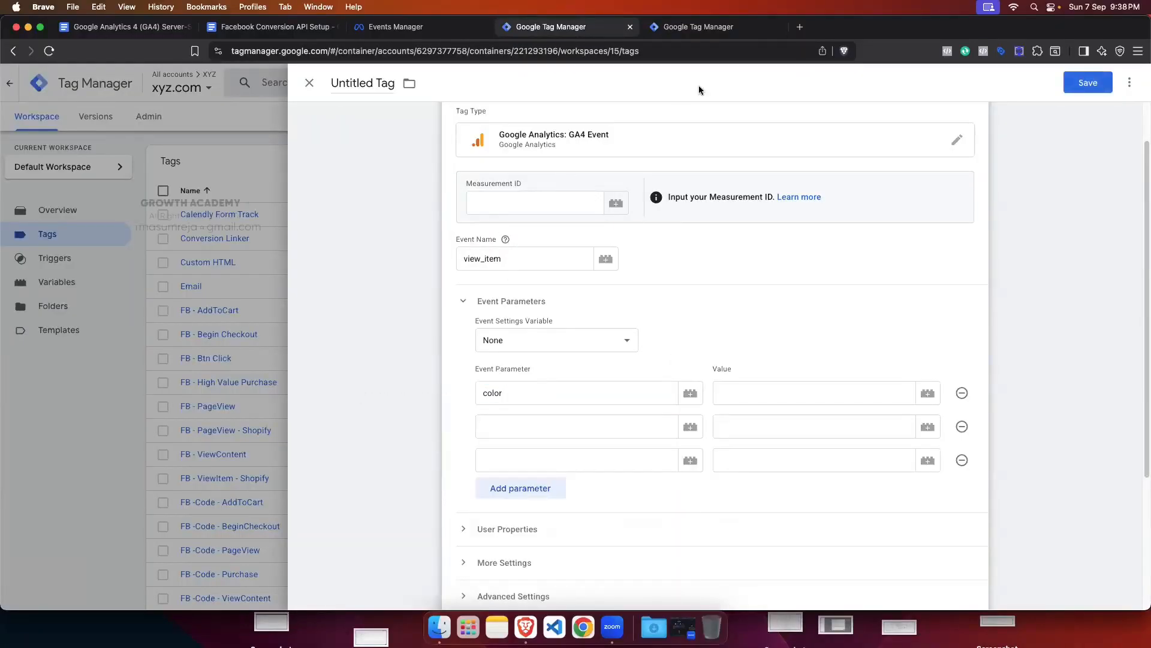
pyautogui.click(507, 393)
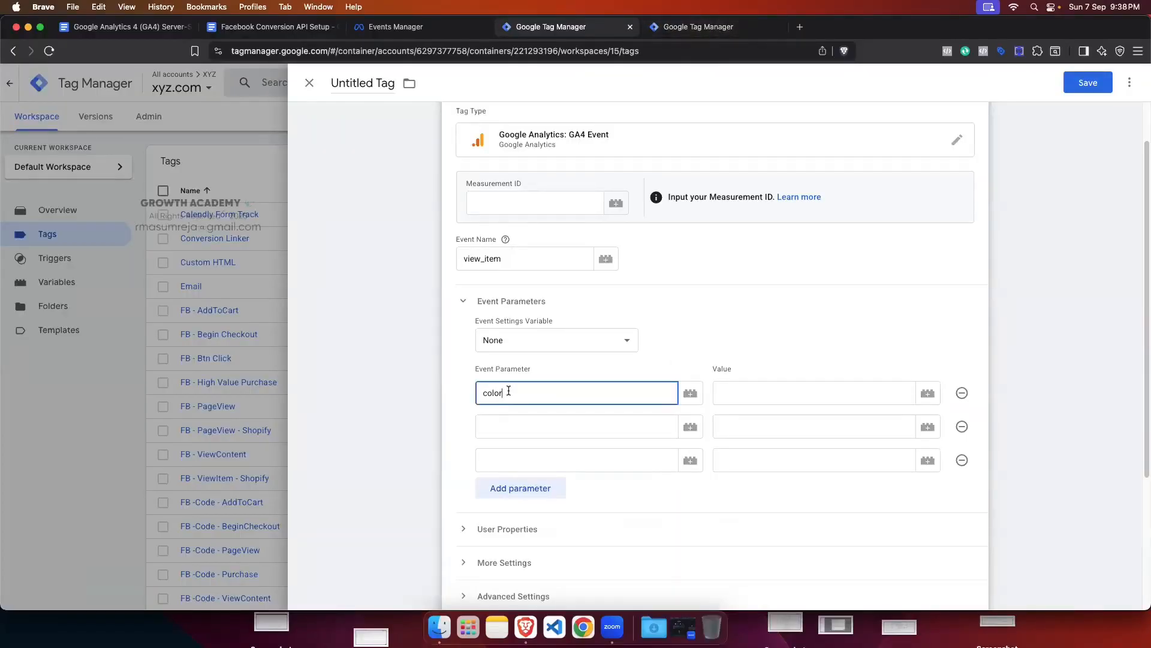
# Step: Compare the view_item event name and color parameter in the xyz.com tag with the document's mapping tables and the server container's tag types
pyautogui.hotkey('ctrl', 'shift', 'Tab')
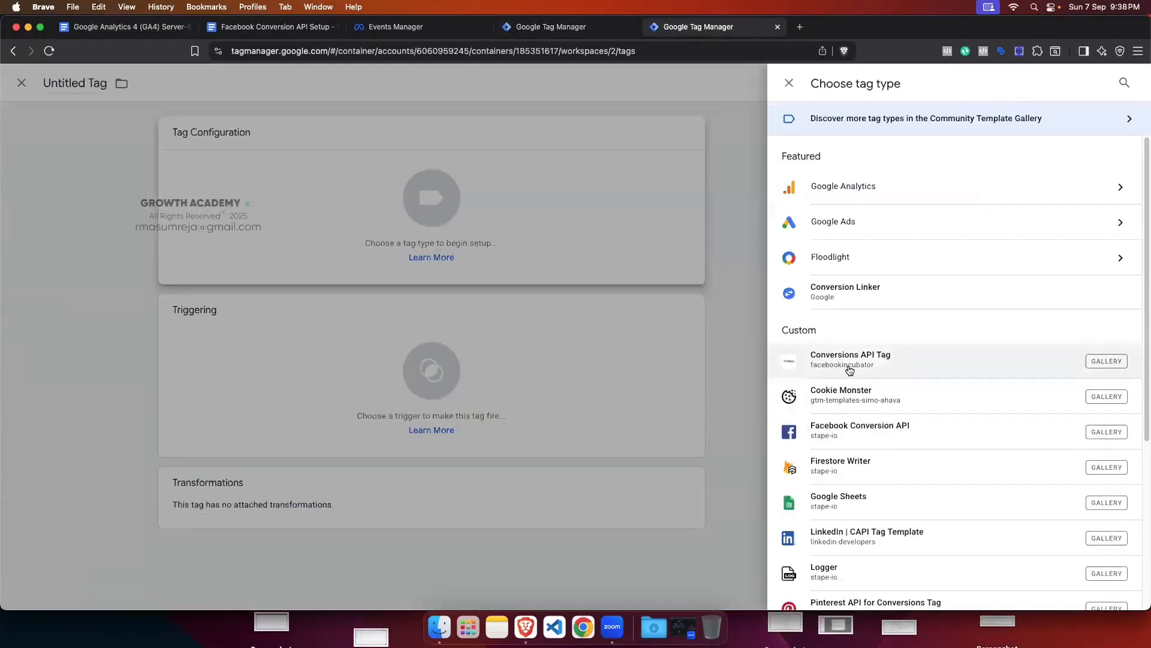
pyautogui.click(562, 37)
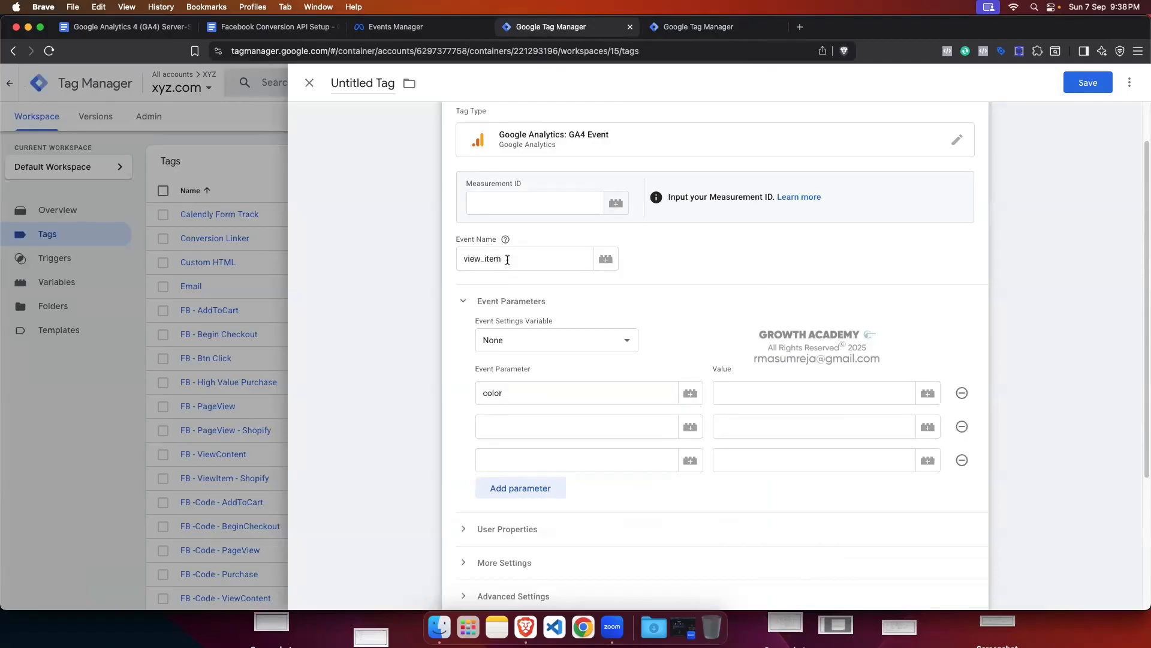
pyautogui.click(507, 260)
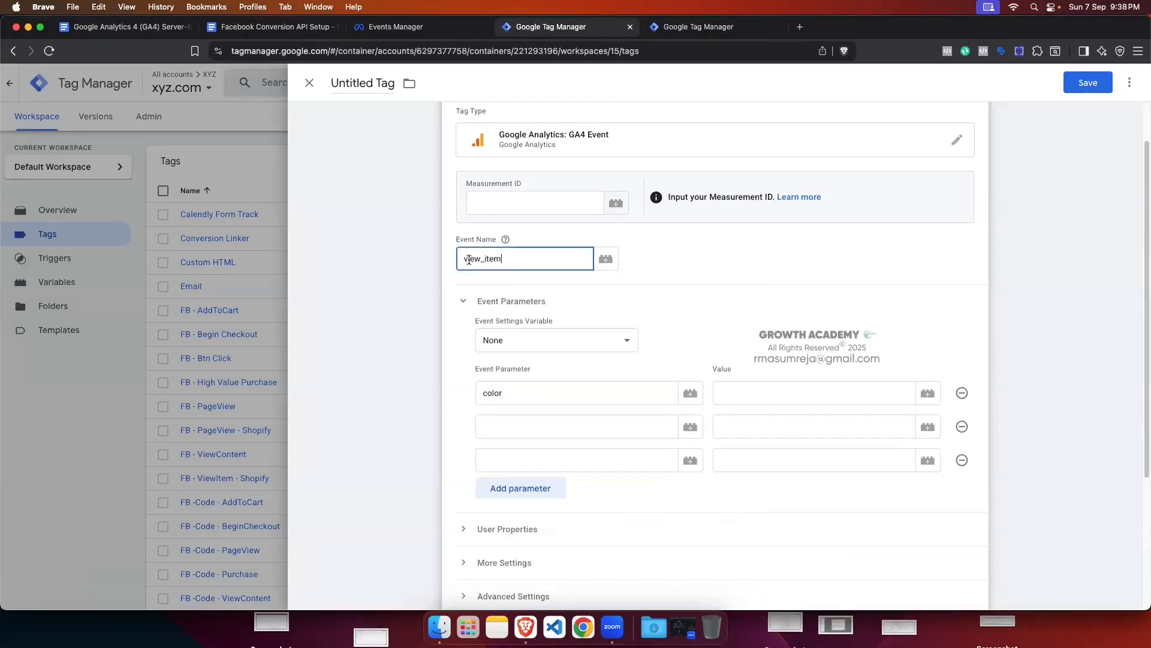
pyautogui.click(264, 27)
pyautogui.scroll(5, 442, 226)
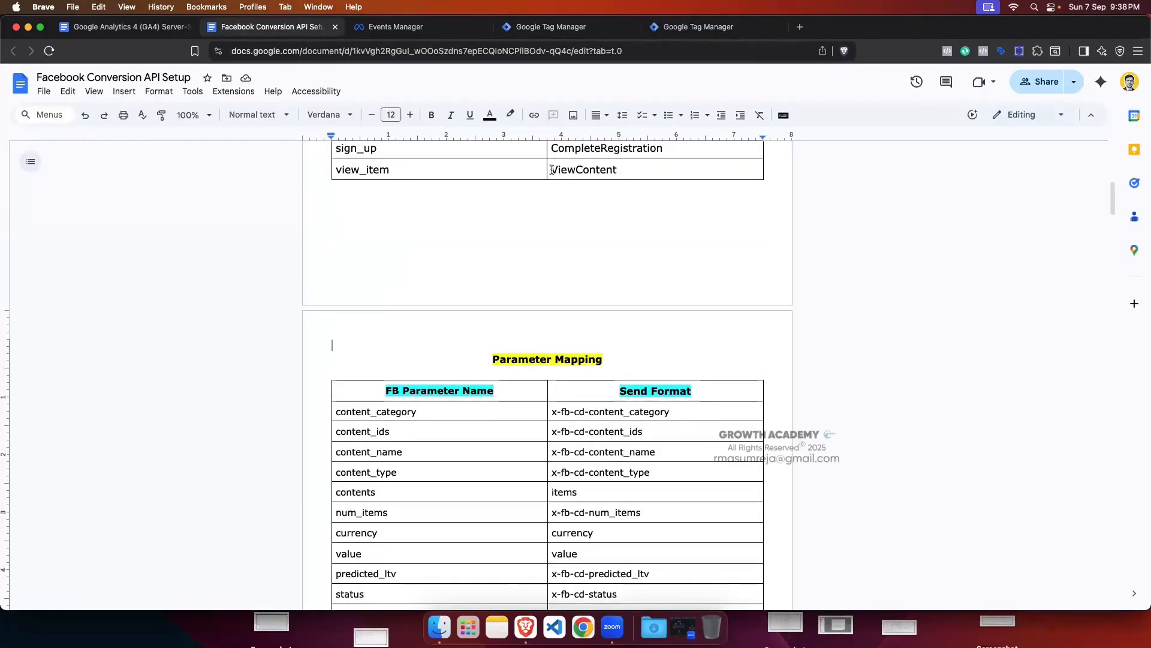
pyautogui.click(677, 35)
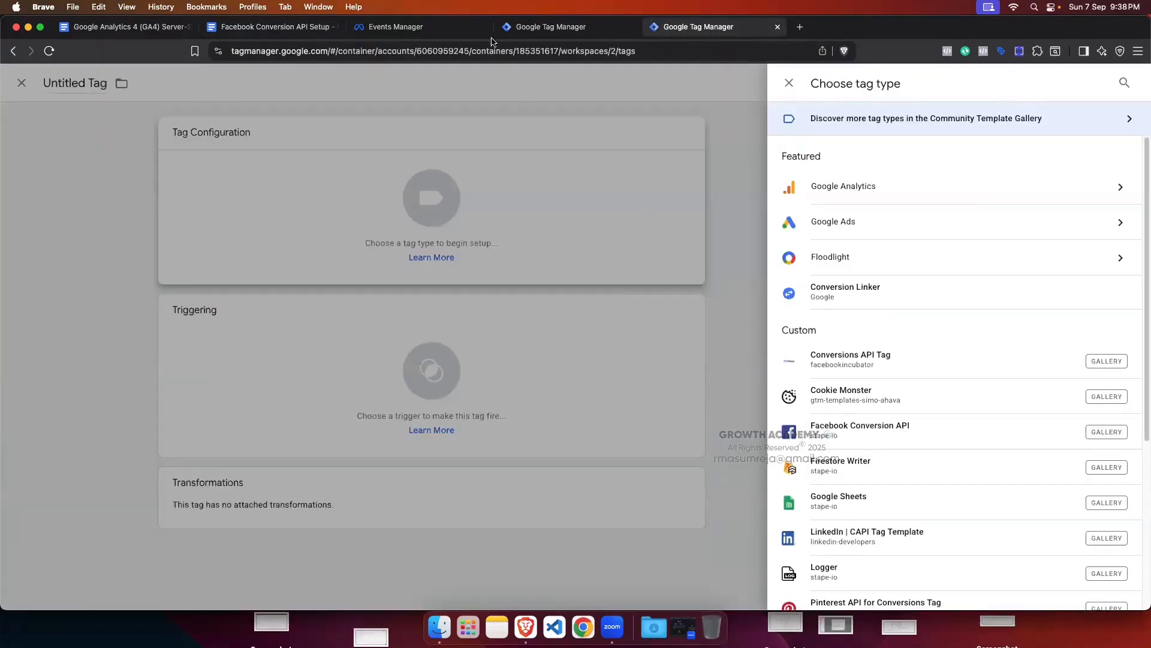
pyautogui.click(550, 27)
pyautogui.click(491, 394)
pyautogui.doubleClick(480, 396)
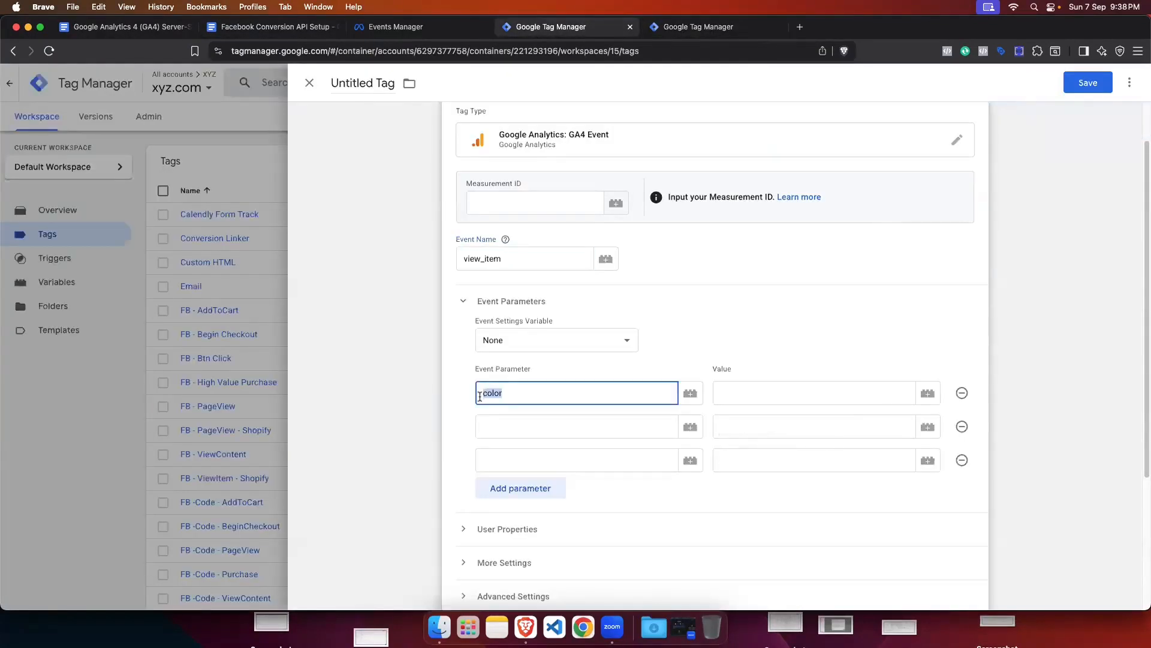
# Step: Review the Parameter Mapping and Event Mapping tables in the Facebook Conversion API Setup document, ending at its Topic list
pyautogui.click(269, 27)
pyautogui.scroll(-4, 630, 379)
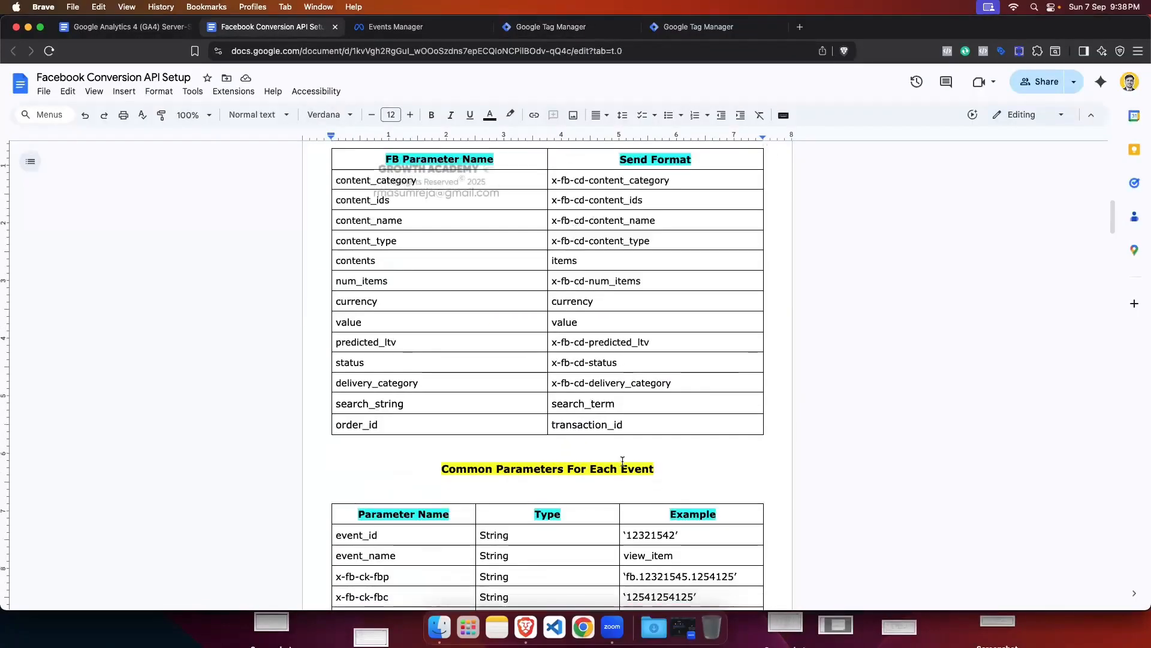
pyautogui.click(693, 29)
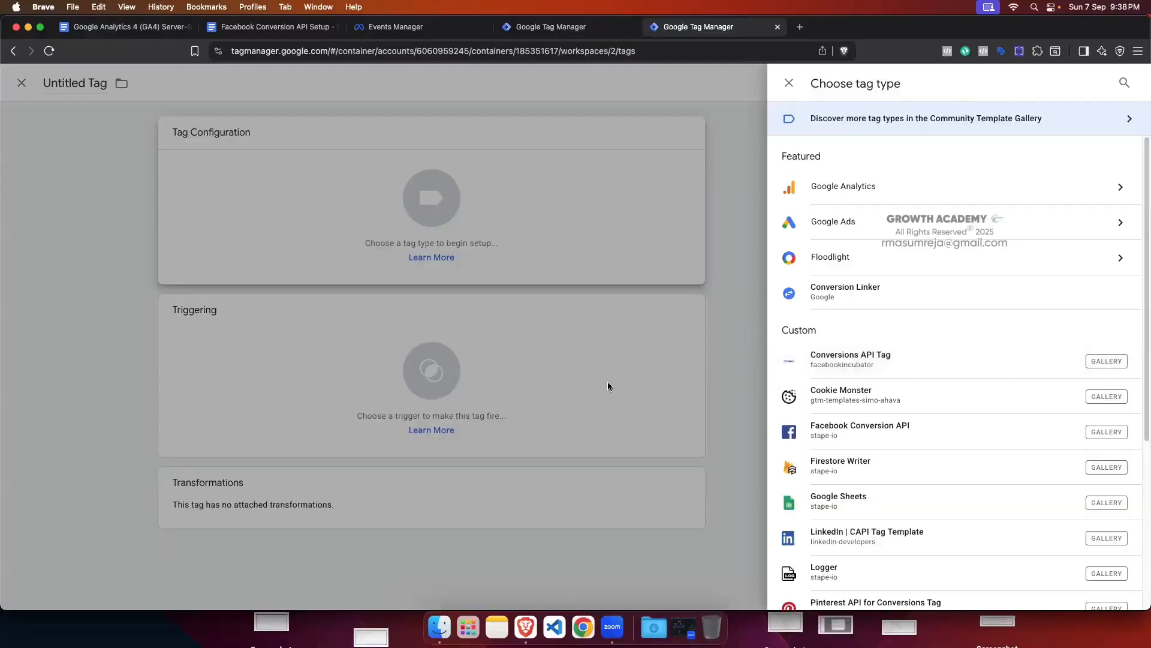
pyautogui.click(269, 26)
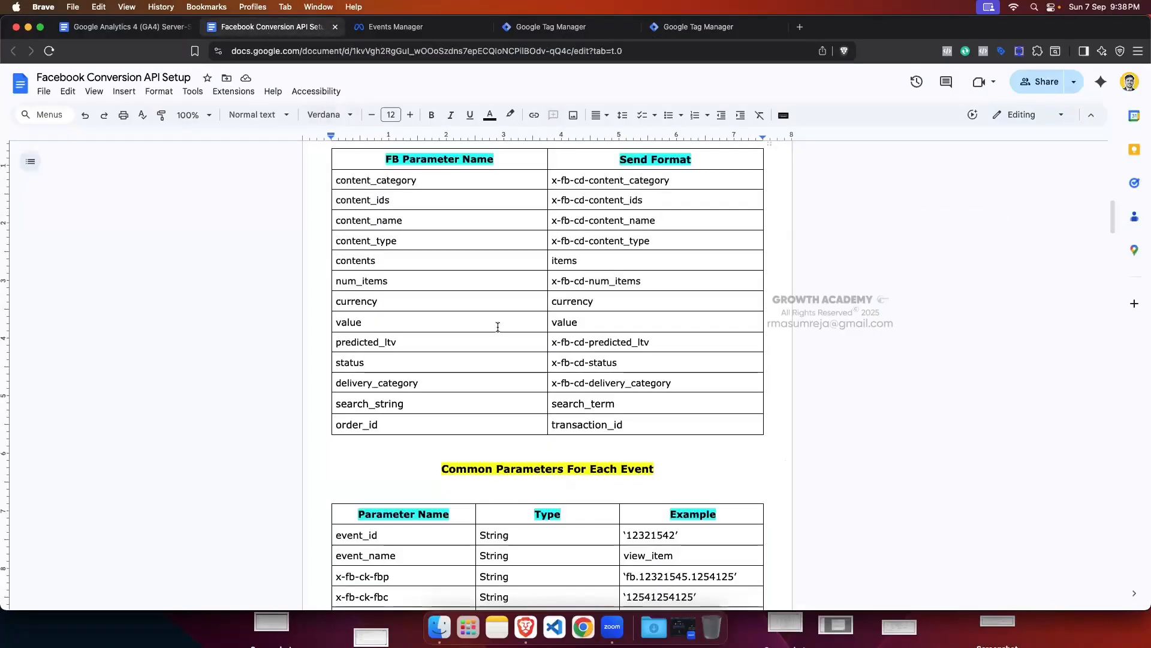
pyautogui.scroll(3, 513, 337)
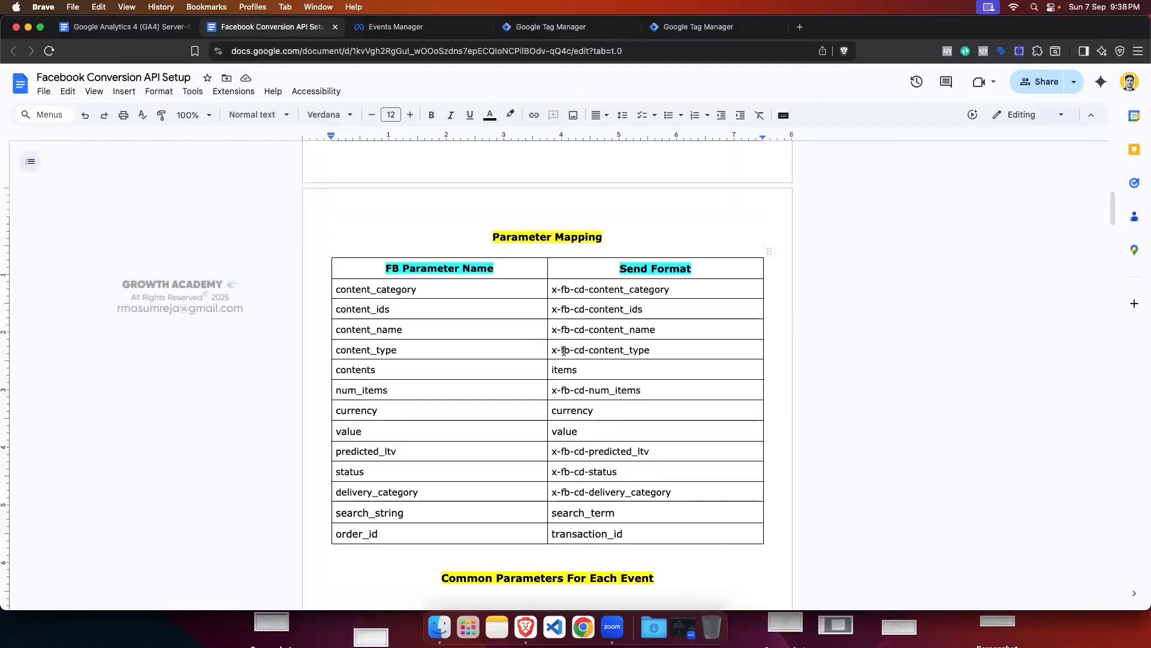
pyautogui.scroll(3, 563, 349)
pyautogui.scroll(4, 564, 350)
pyautogui.scroll(-4, 586, 252)
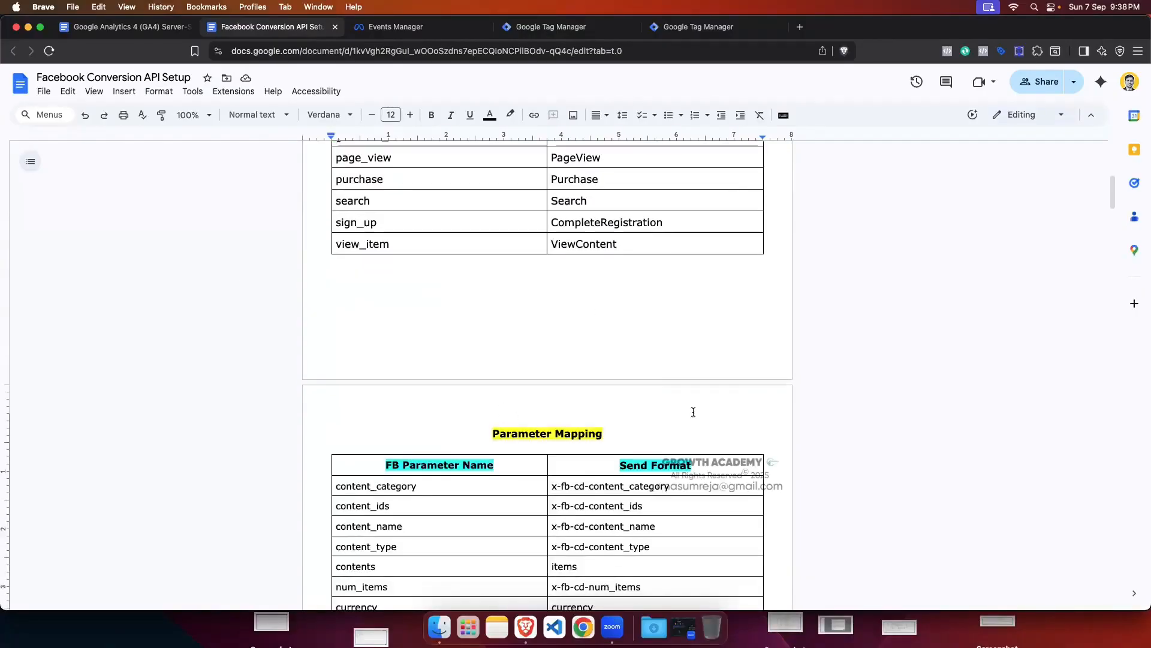
pyautogui.scroll(-3, 691, 412)
pyautogui.scroll(5, 649, 285)
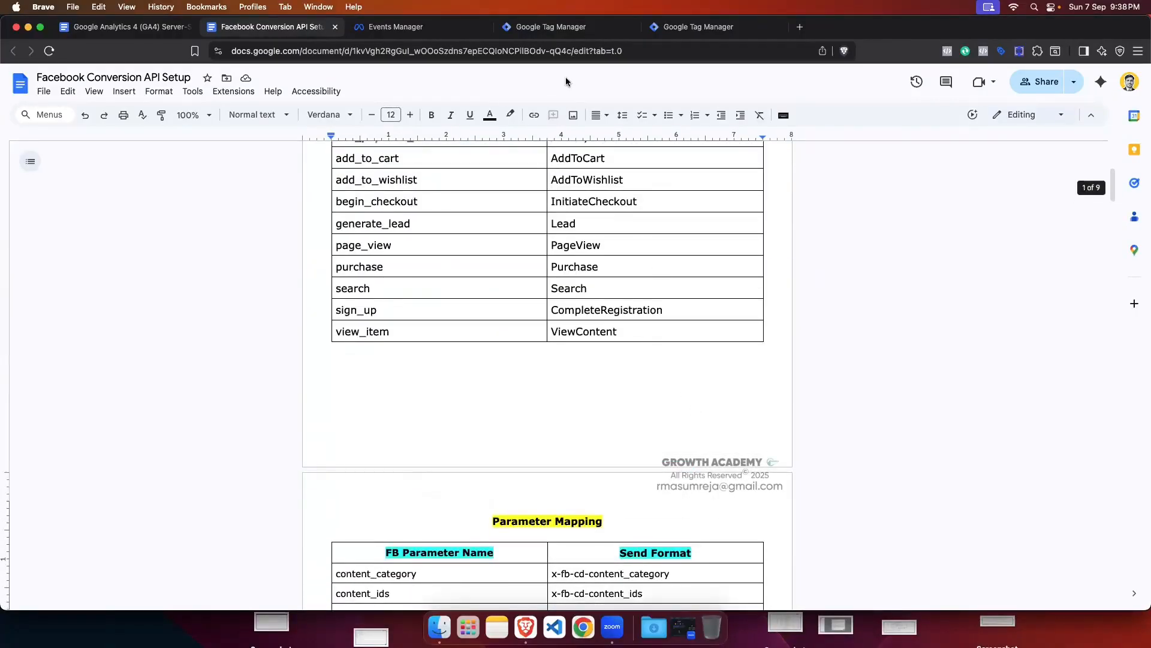
pyautogui.scroll(6, 516, 170)
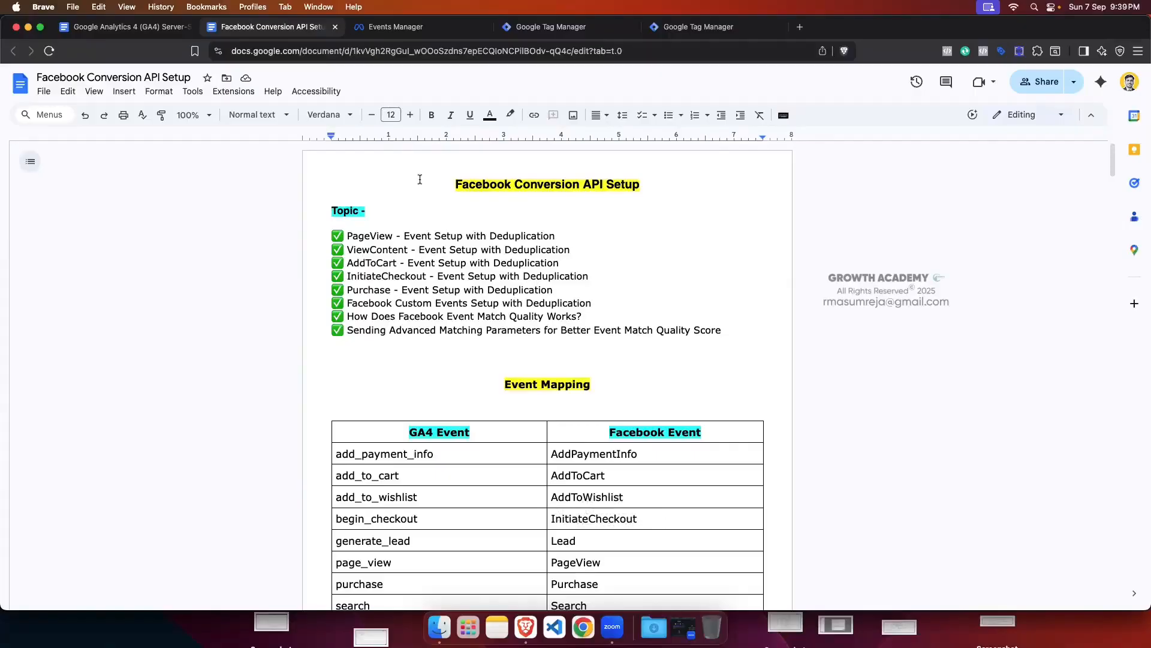
# Step: Discard the untitled GA4 event tag in the xyz.com container and look through its list of tags
pyautogui.click(538, 24)
pyautogui.click(309, 83)
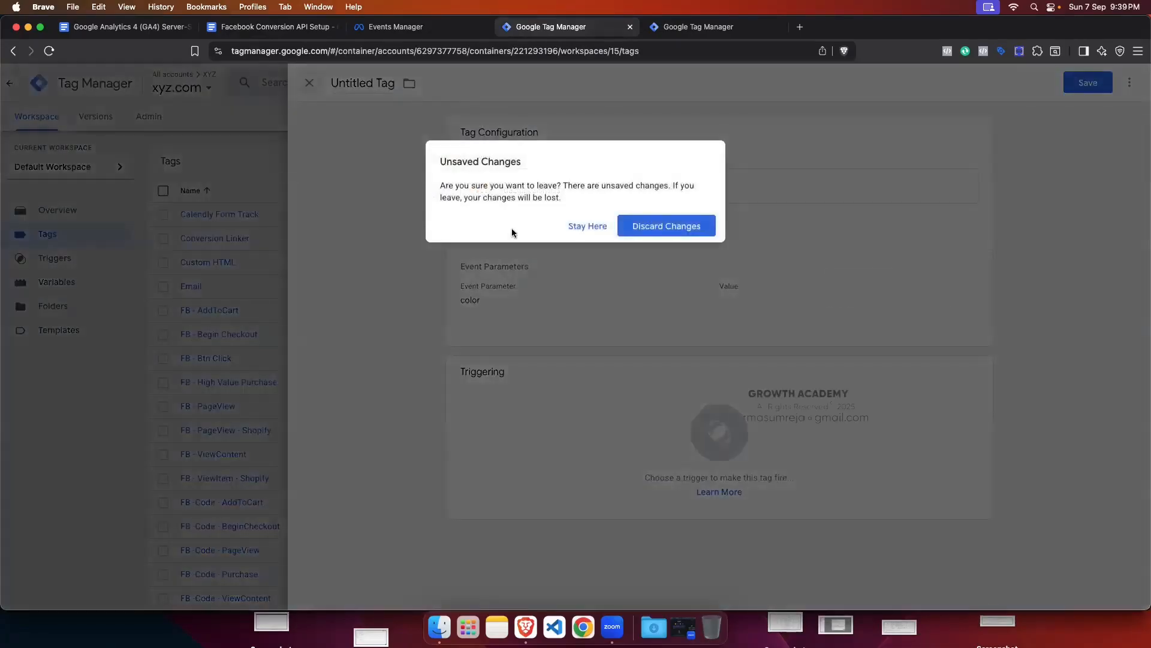
pyautogui.click(654, 234)
pyautogui.scroll(-15, 566, 282)
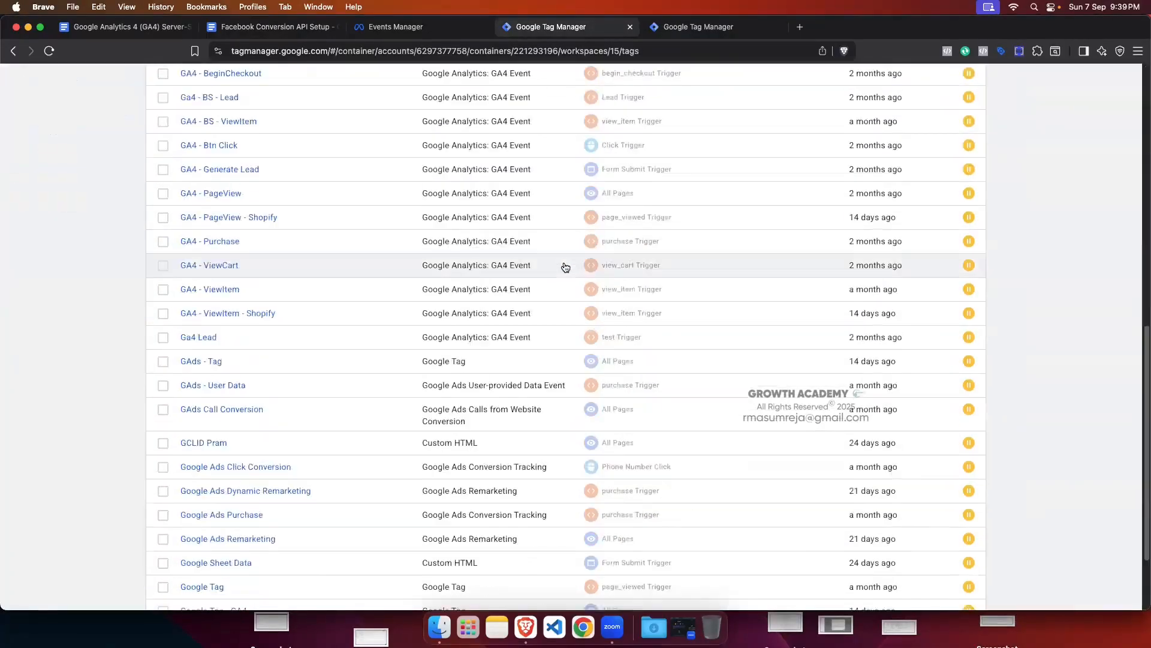
pyautogui.scroll(15, 564, 266)
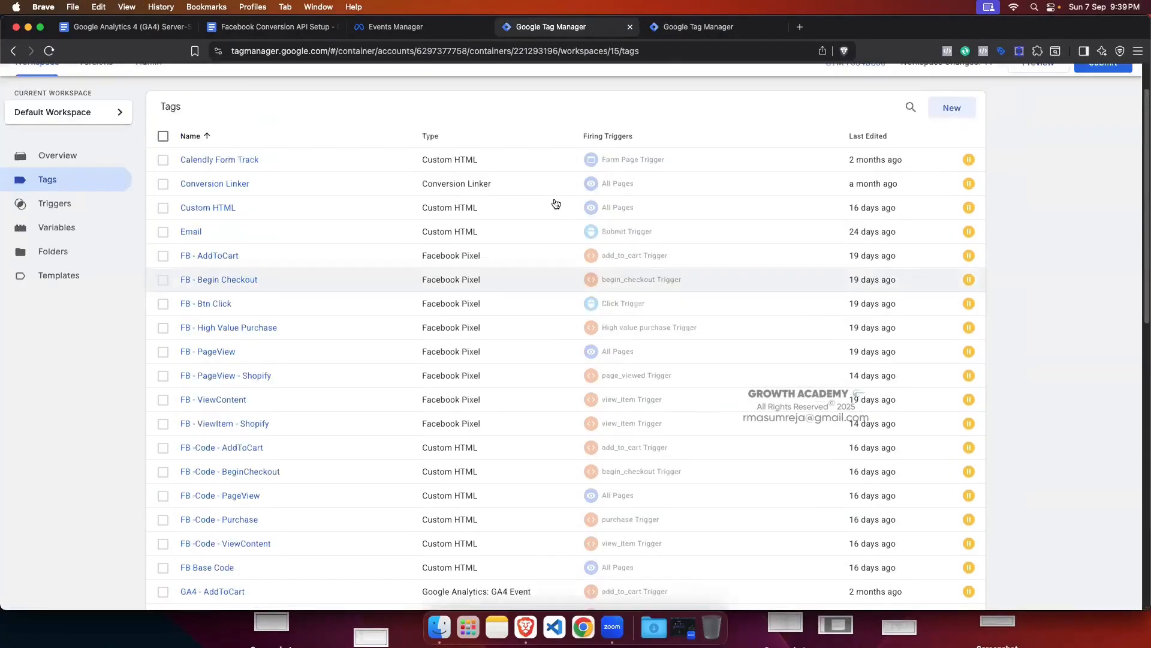
# Step: Close the tag type selection in the abc.com - server container and try to delete all of its tags
pyautogui.click(698, 26)
pyautogui.click(789, 84)
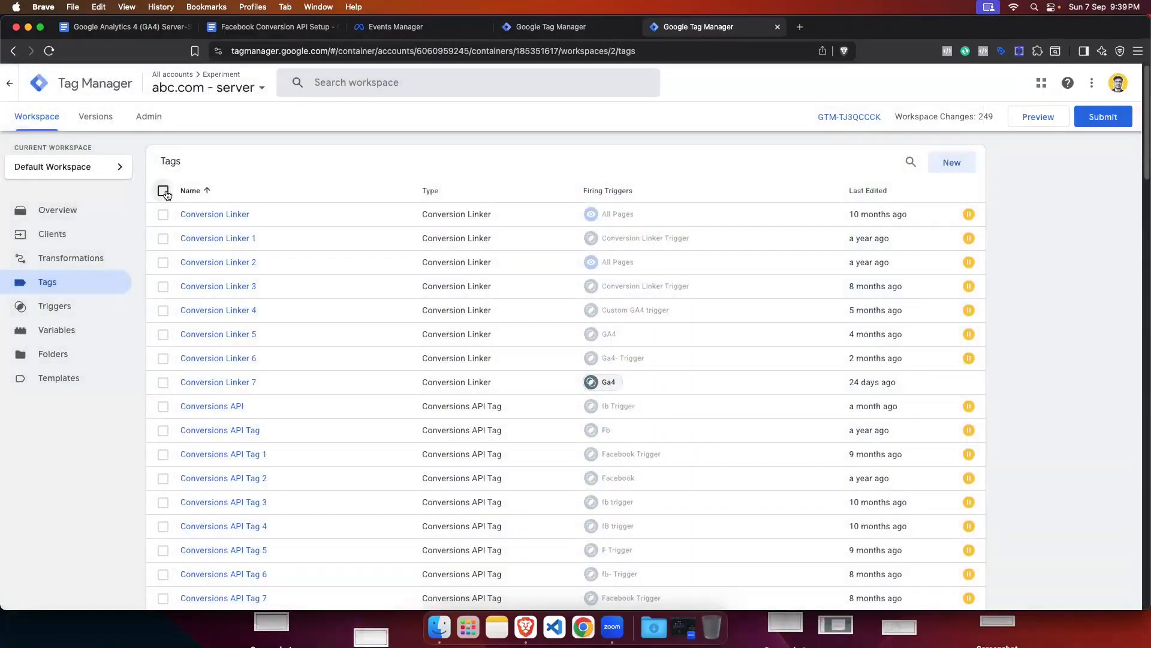
pyautogui.click(163, 190)
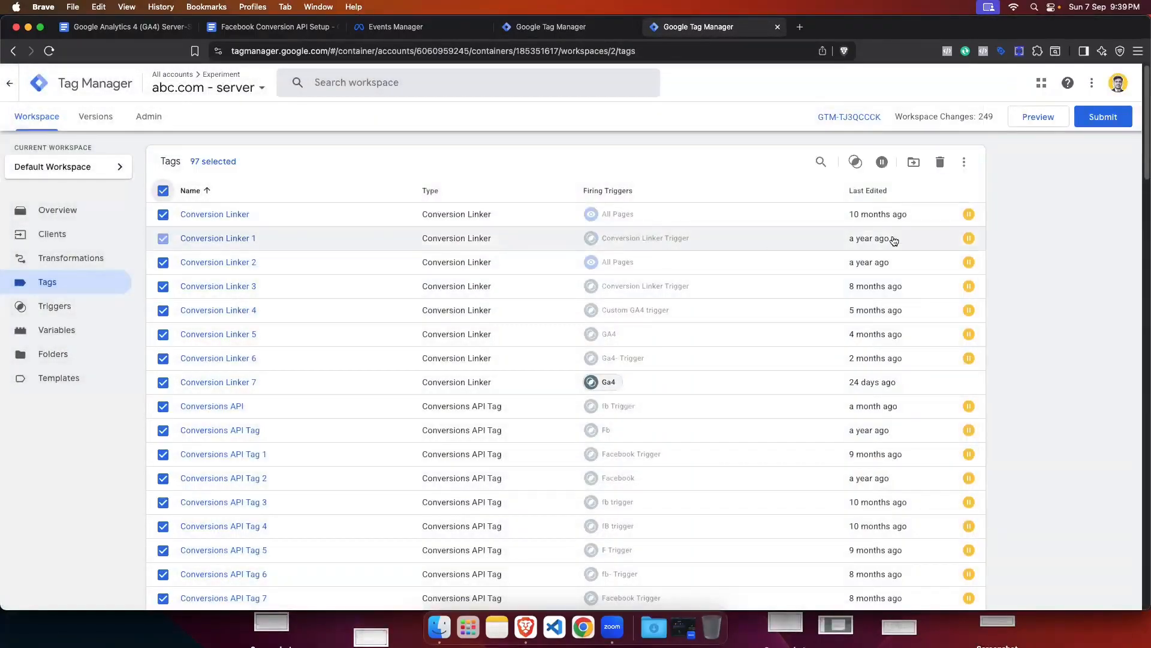
pyautogui.click(940, 162)
pyautogui.press('Return')
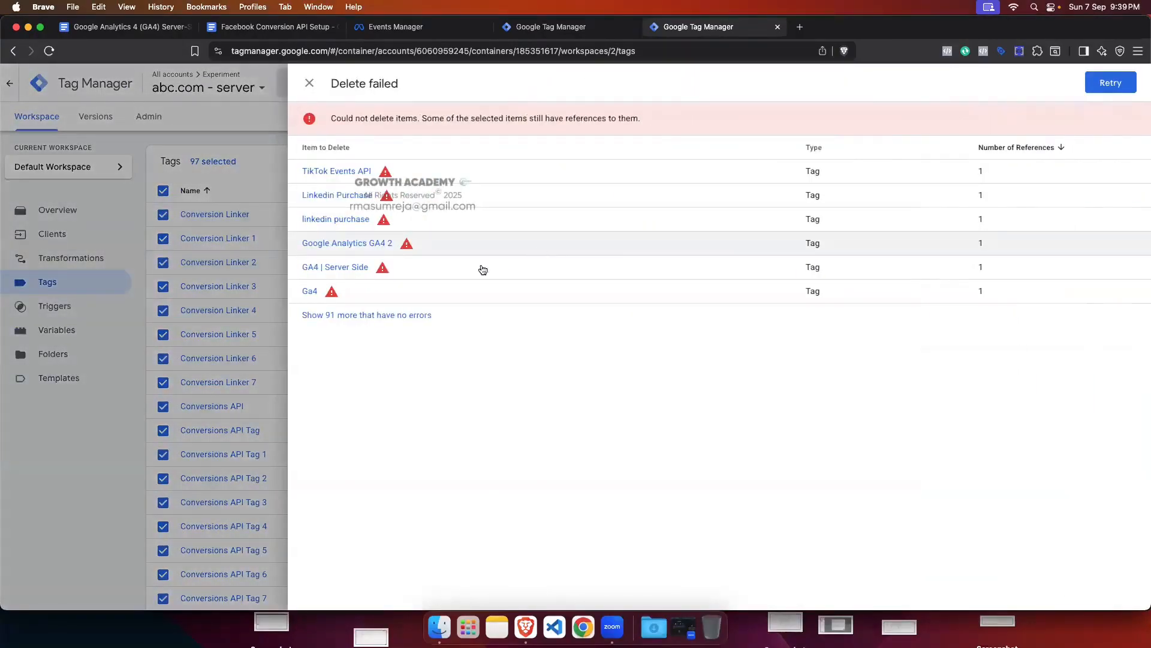
# Step: Review the complete list of tags from the deletion attempt and inspect the Ga4 tag's configuration
pyautogui.click(373, 314)
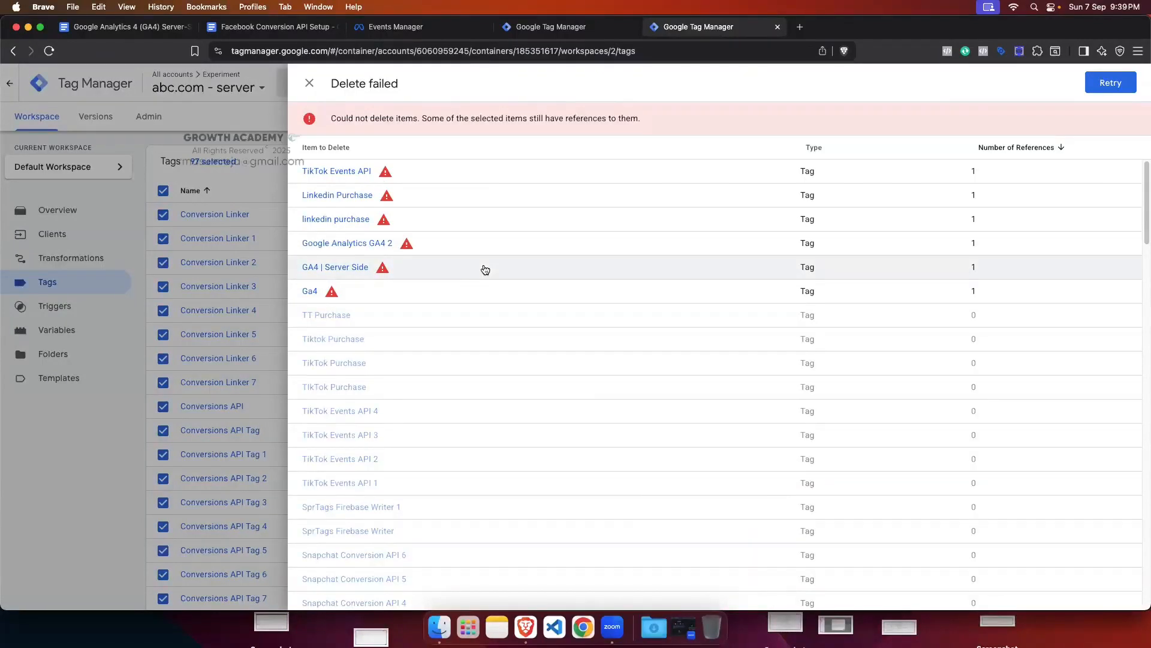
pyautogui.click(310, 291)
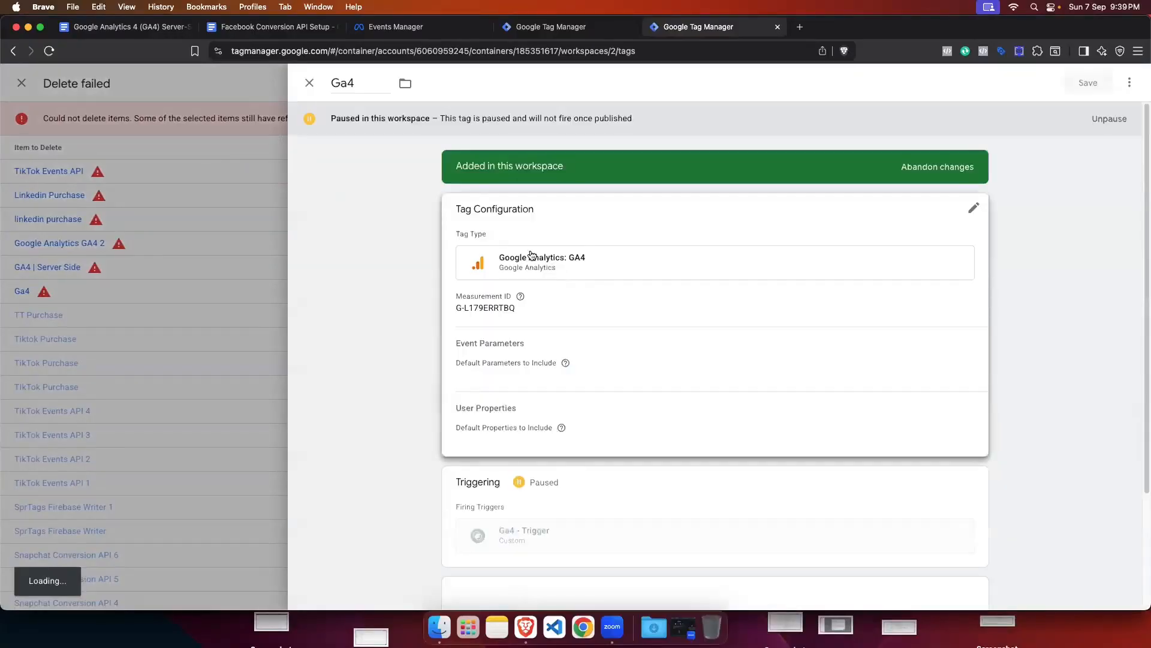
pyautogui.click(307, 84)
pyautogui.click(306, 84)
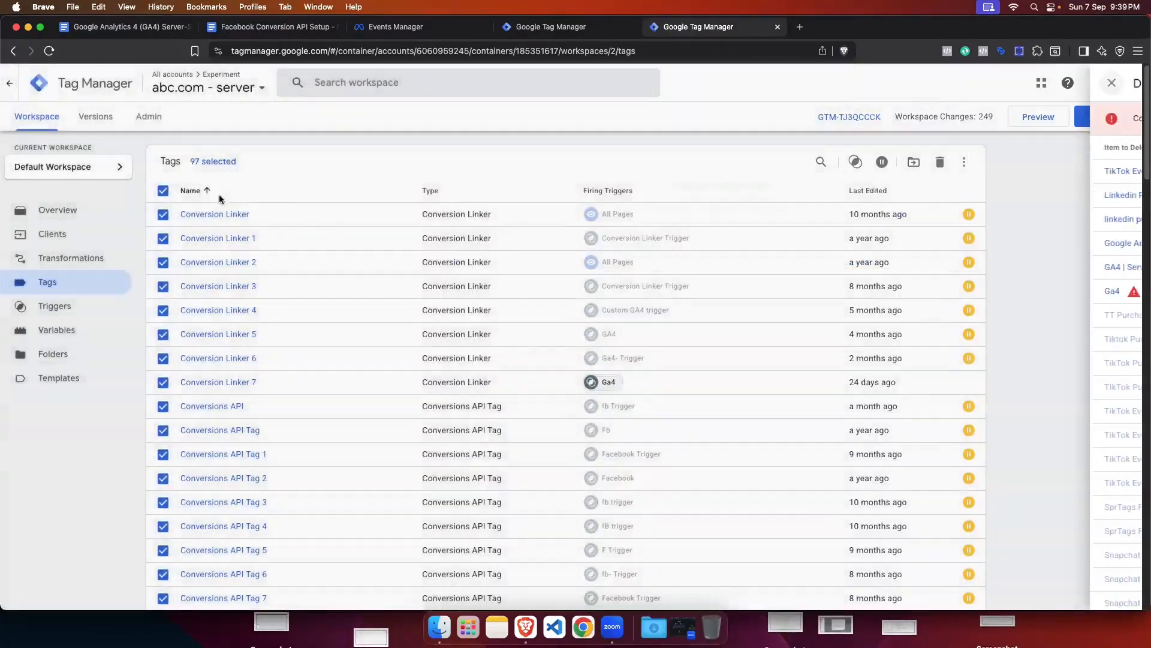
# Step: Try to bulk-delete the triggers in the abc.com - server container and review the items that still have references
pyautogui.click(63, 304)
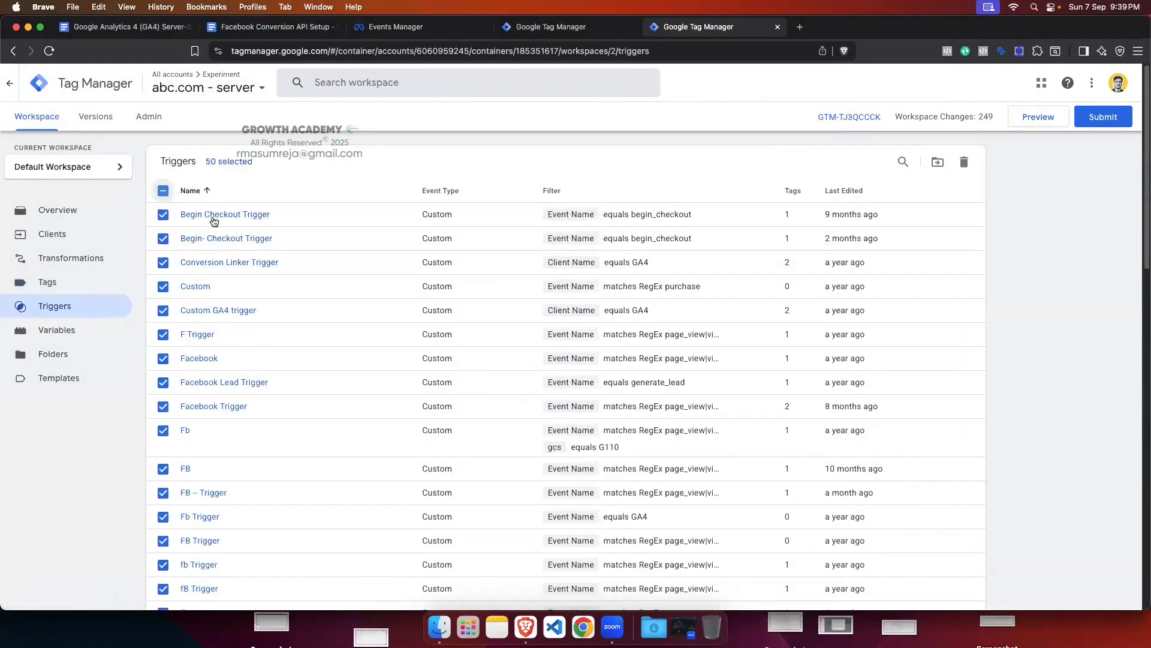
pyautogui.click(963, 162)
pyautogui.click(711, 222)
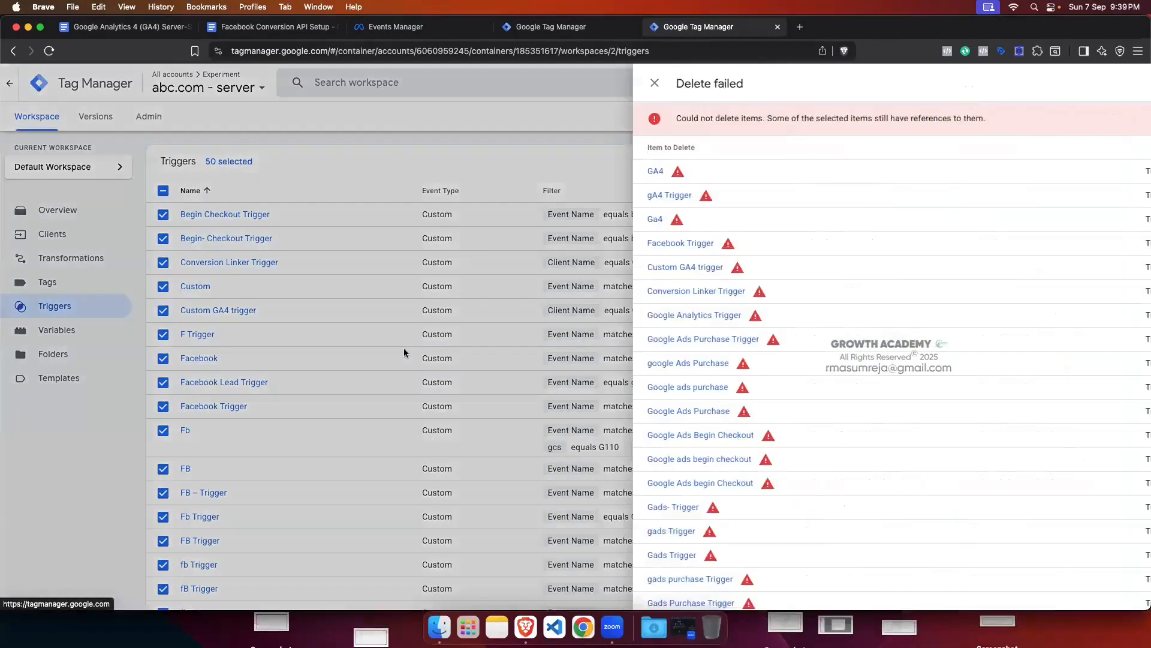
pyautogui.scroll(-10, 393, 321)
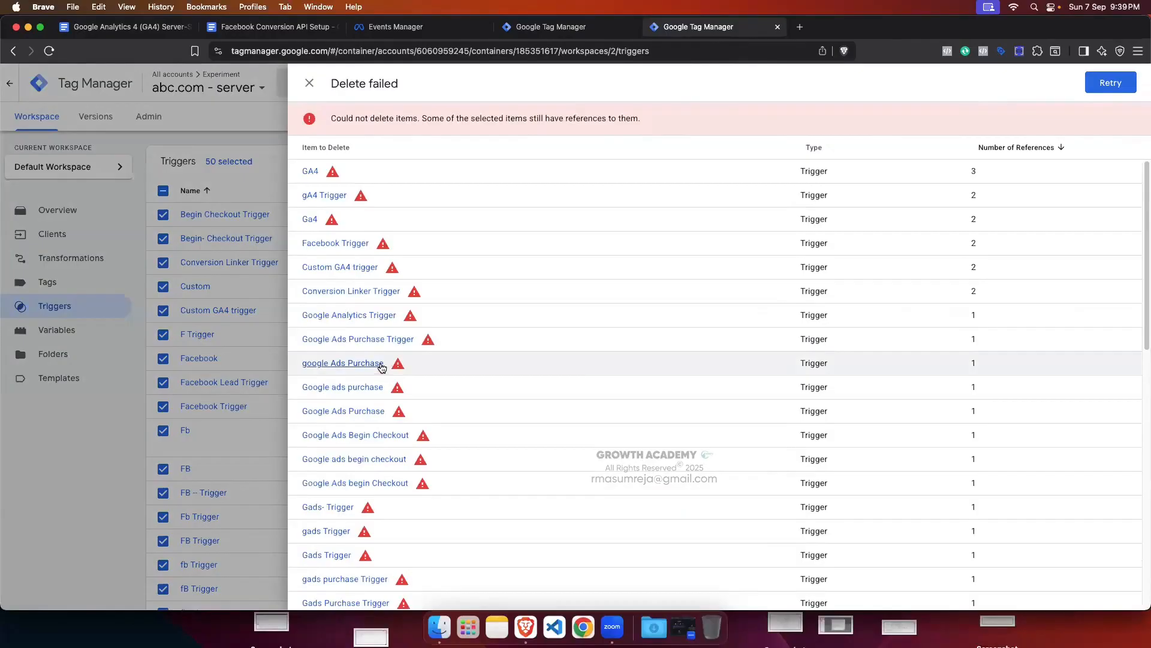
pyautogui.click(310, 83)
# Step: Pause the Google Ads Conversion Tracking 7 and Conversion Linker 7 tags in the server container
pyautogui.click(48, 282)
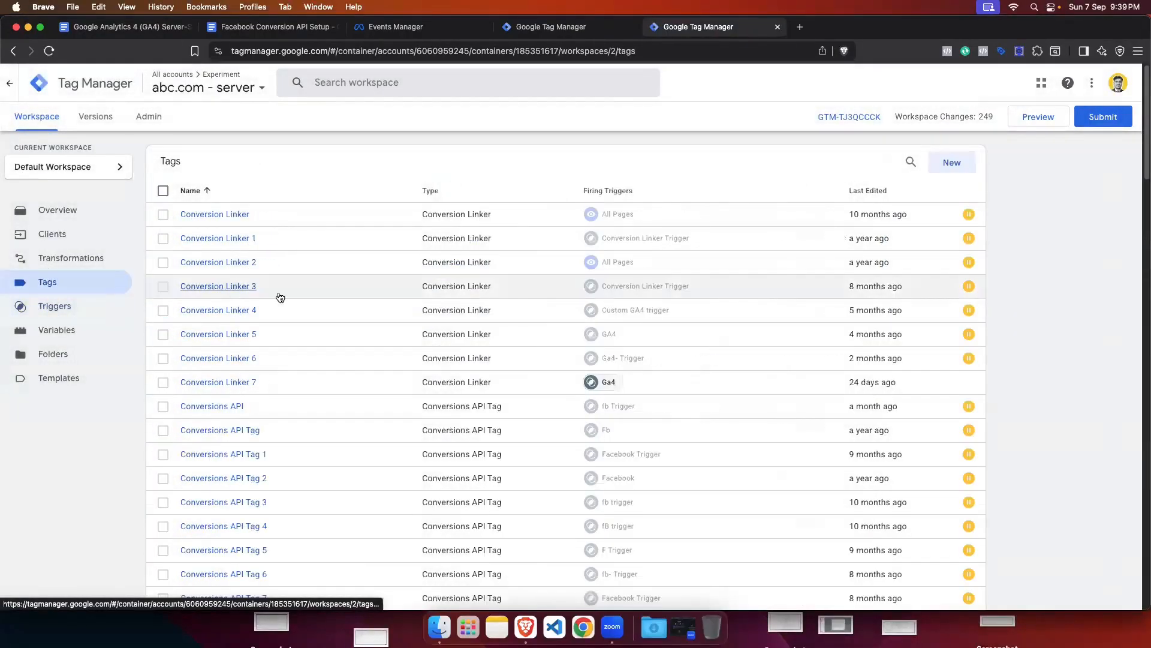
pyautogui.scroll(-10, 558, 345)
pyautogui.scroll(-5, 368, 353)
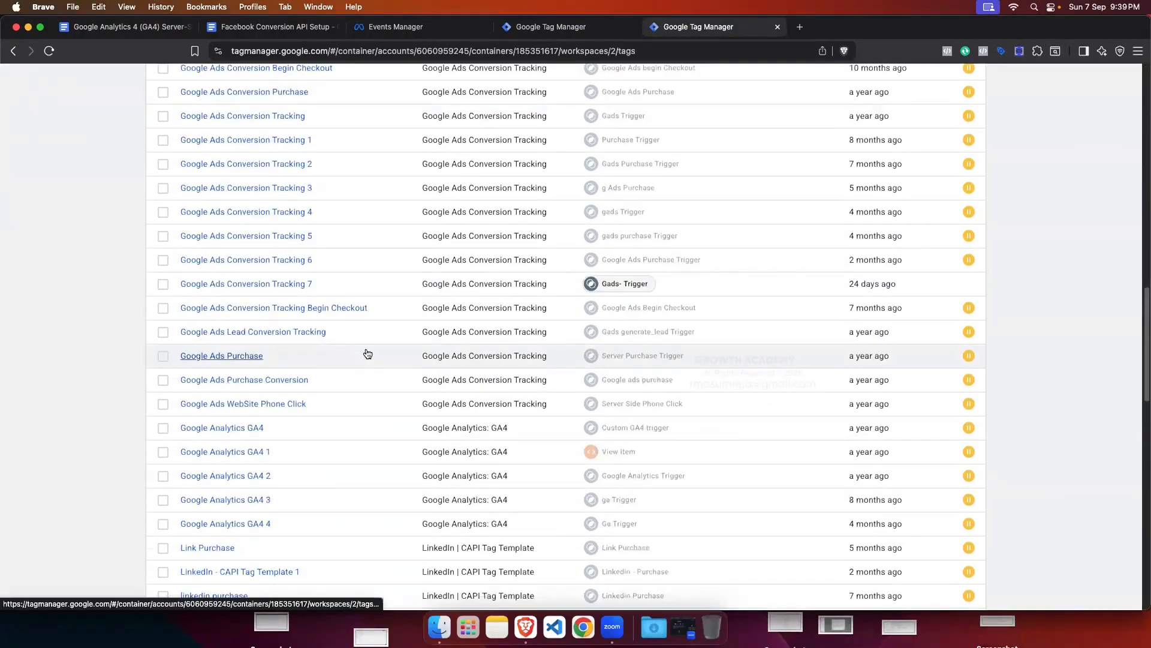
pyautogui.click(162, 324)
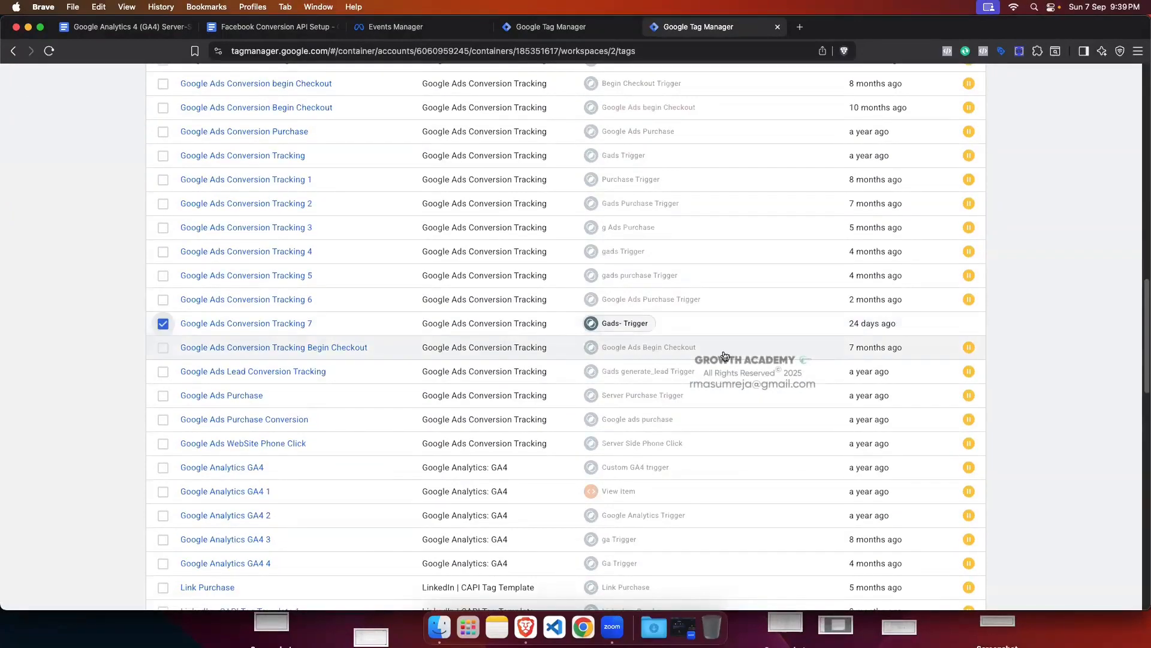
pyautogui.scroll(15, 159, 360)
pyautogui.click(163, 382)
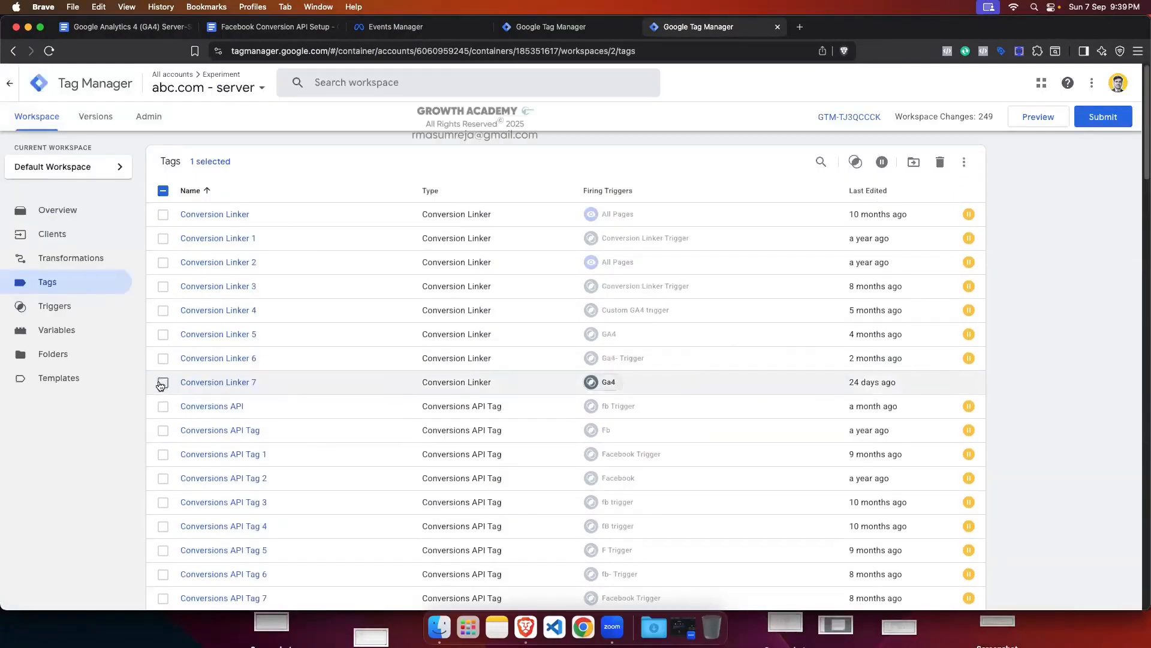
pyautogui.click(882, 162)
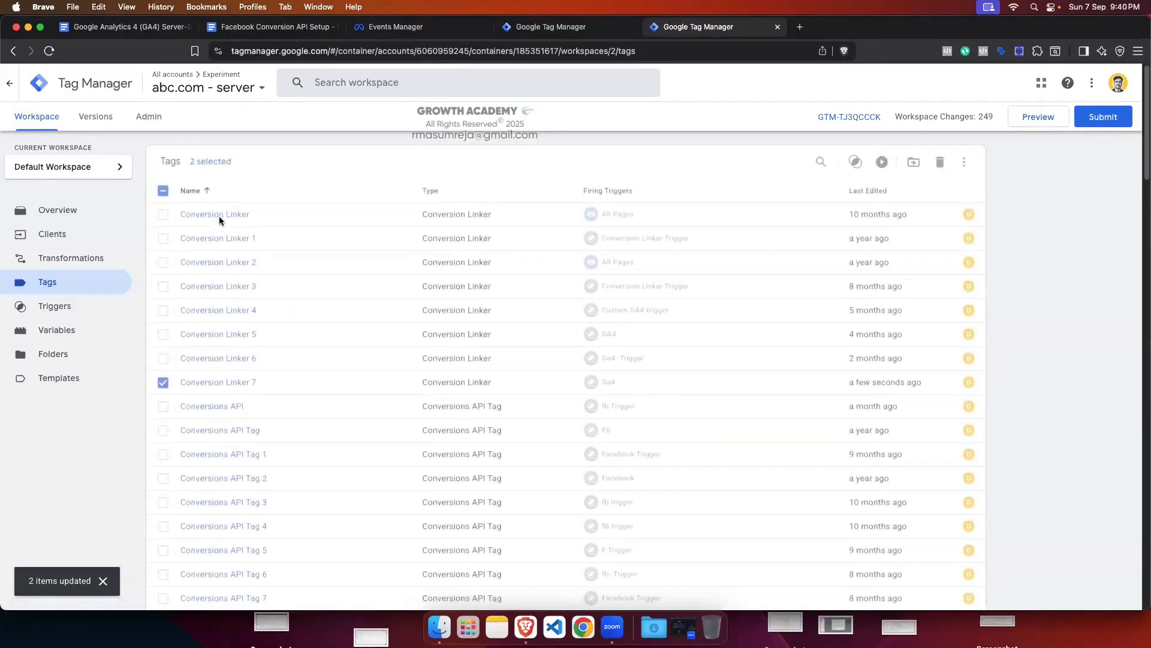
# Step: Try again to delete every tag in the abc.com - server container
pyautogui.click(163, 190)
pyautogui.click(940, 163)
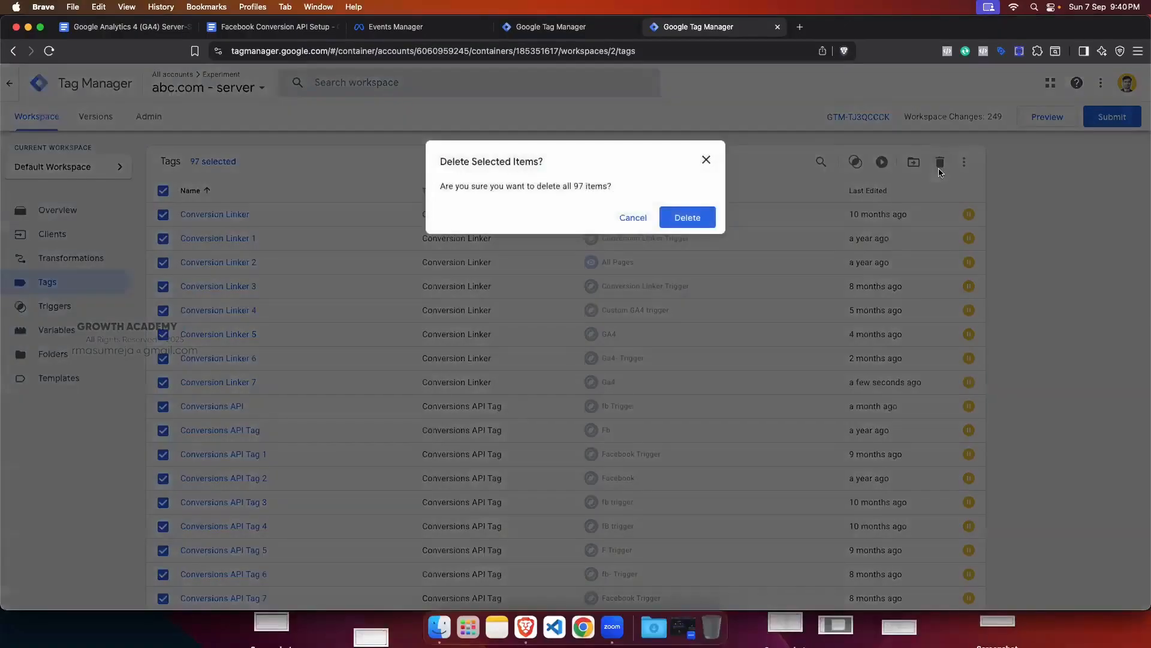
pyautogui.click(688, 218)
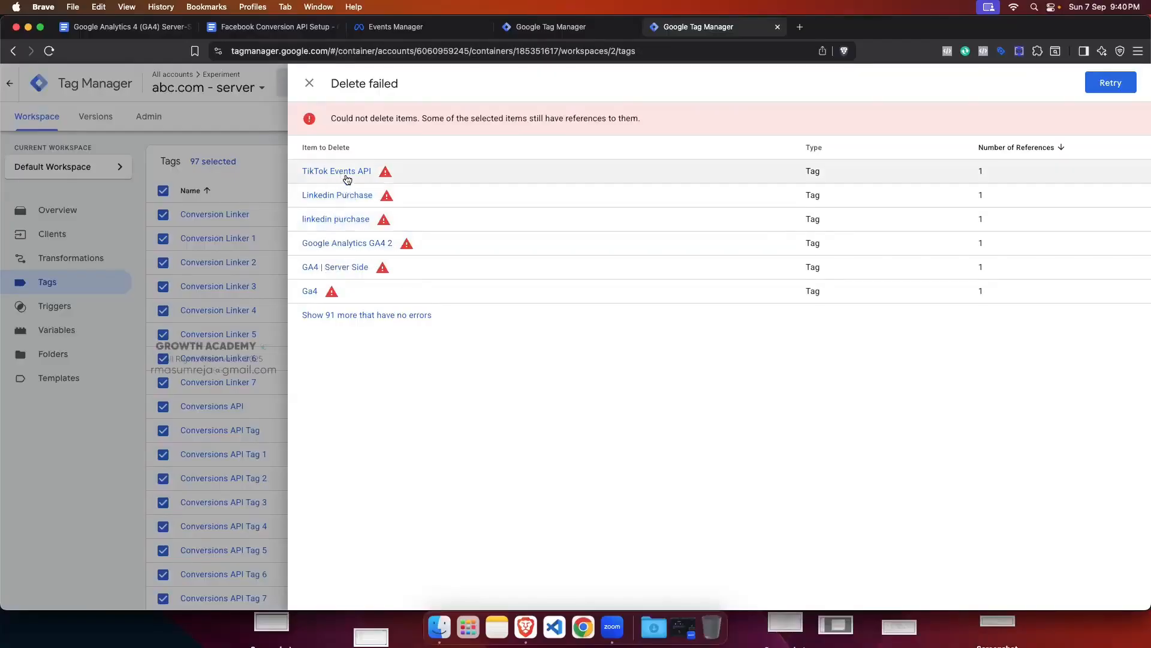
# Step: Try to delete the TikTok Events API tag on its own from the server container
pyautogui.click(385, 174)
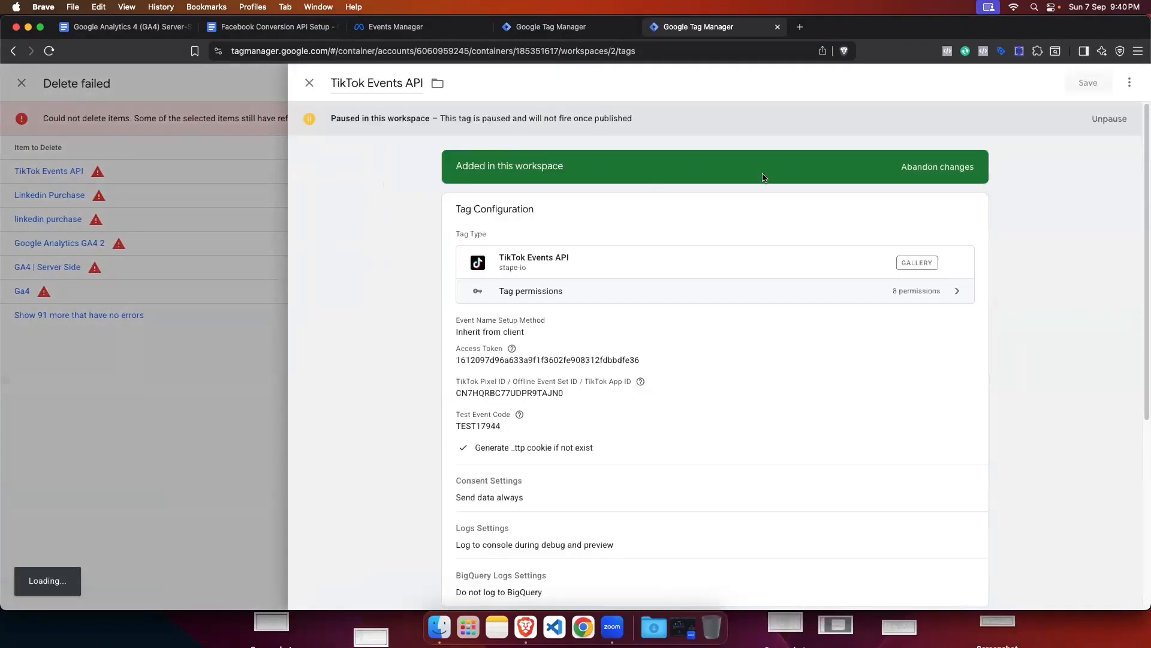
pyautogui.click(1130, 84)
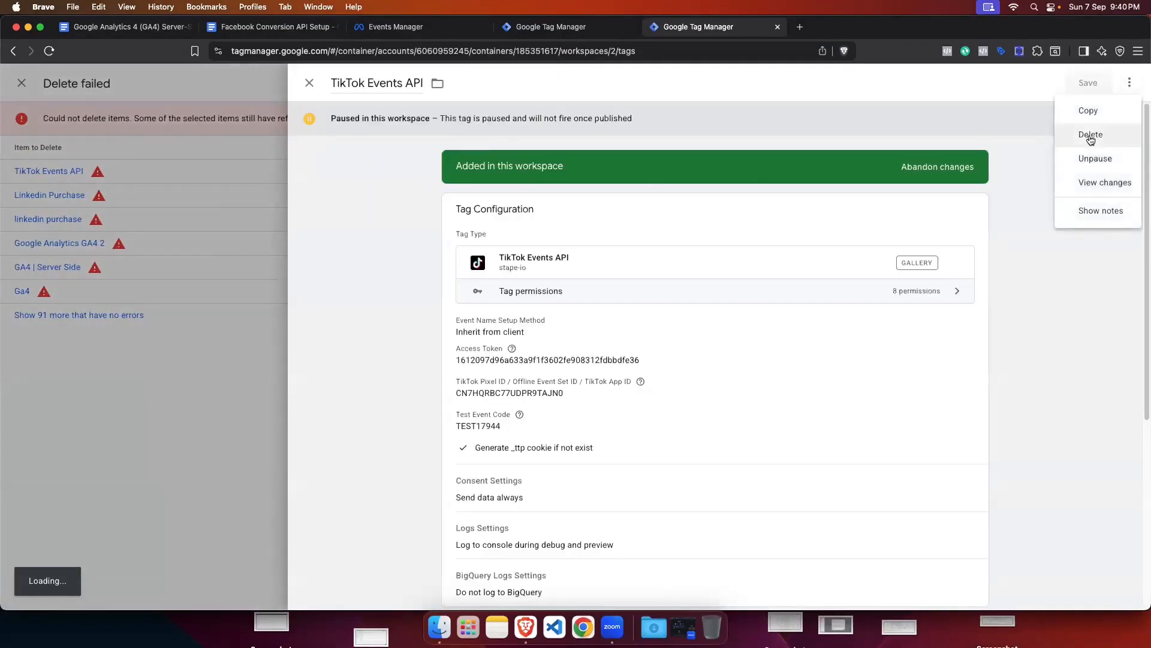
pyautogui.click(979, 188)
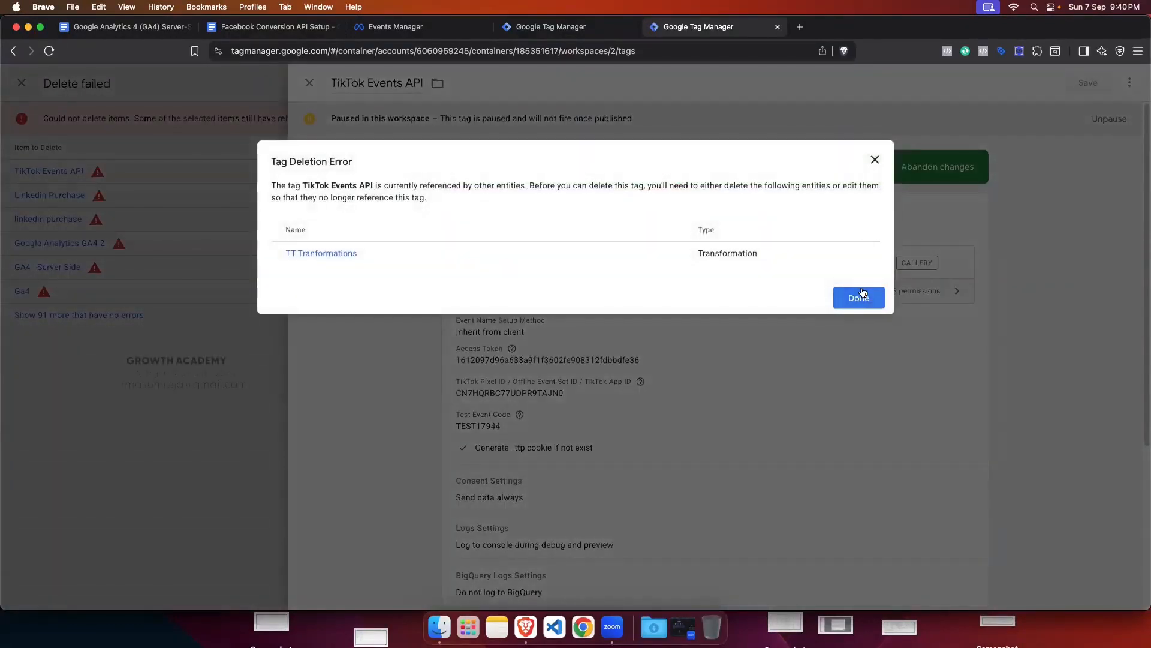
# Step: Dismiss the TikTok Events API deletion error and delete all transformations in the abc.com - server container
pyautogui.click(875, 159)
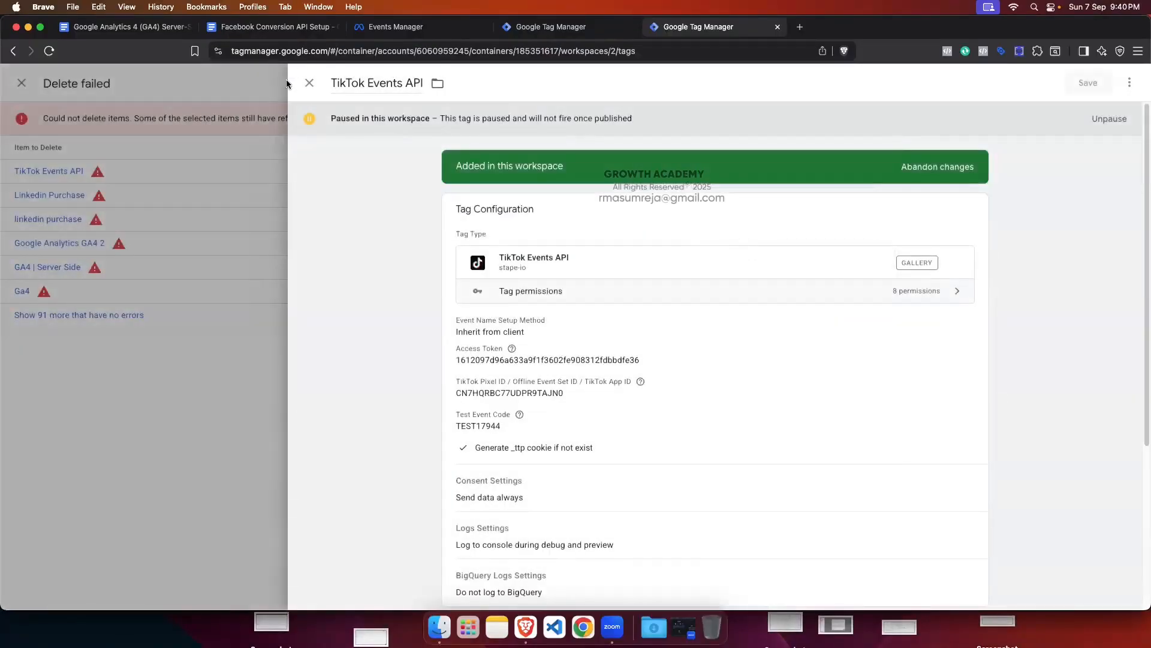
pyautogui.click(303, 84)
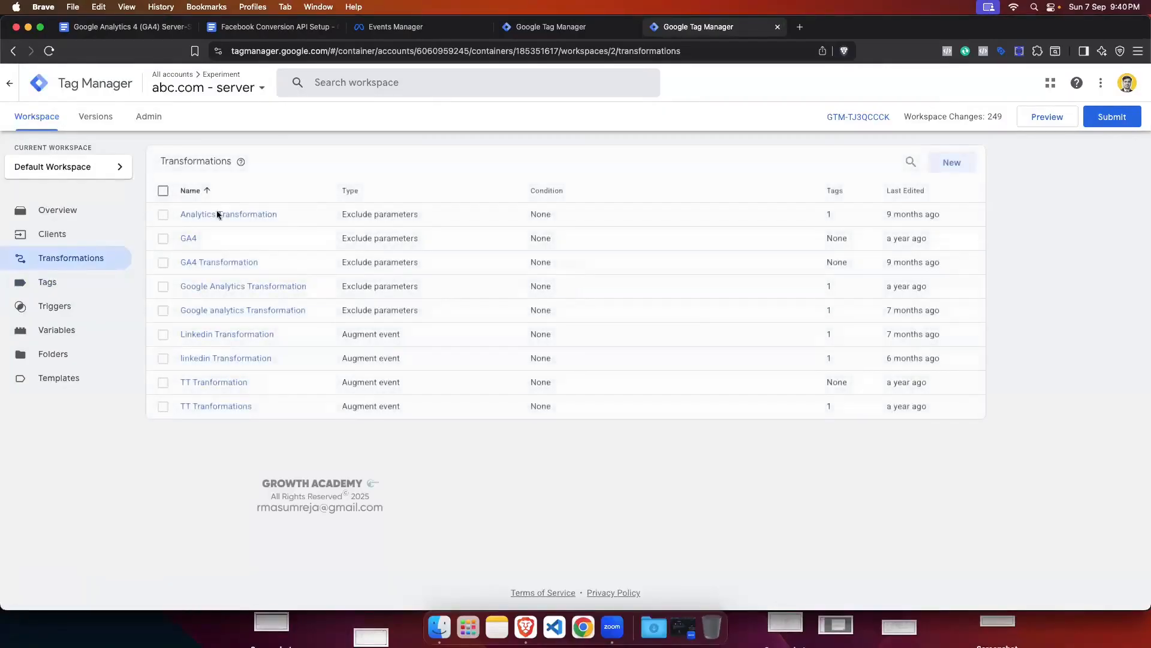
pyautogui.click(162, 191)
pyautogui.click(964, 162)
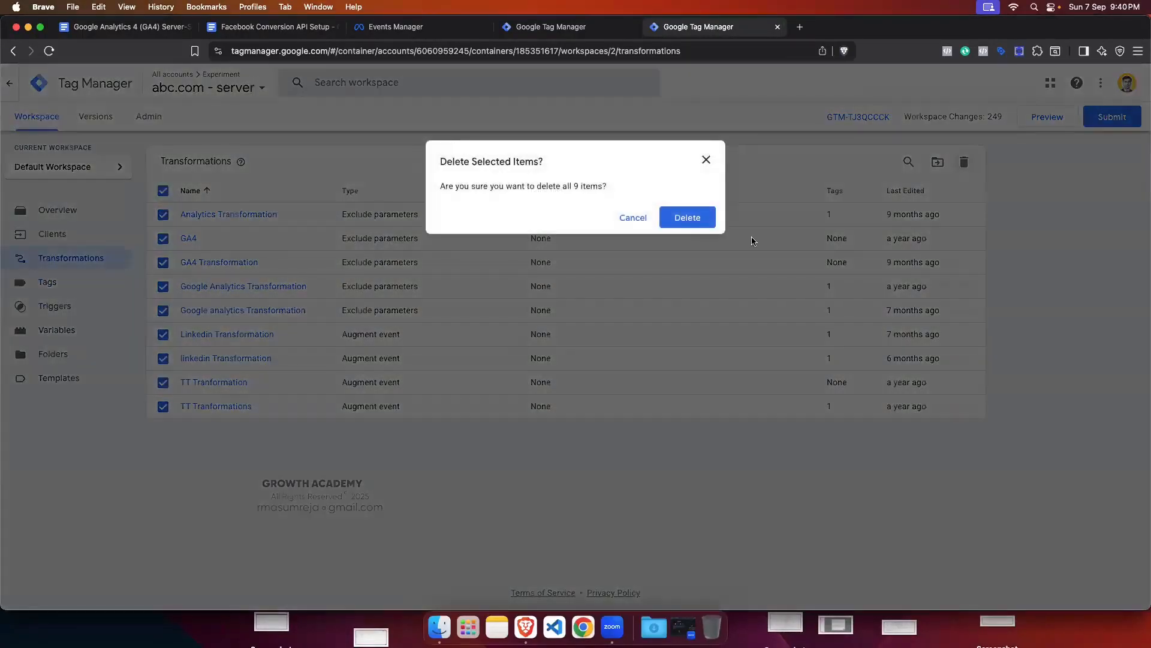
pyautogui.click(688, 218)
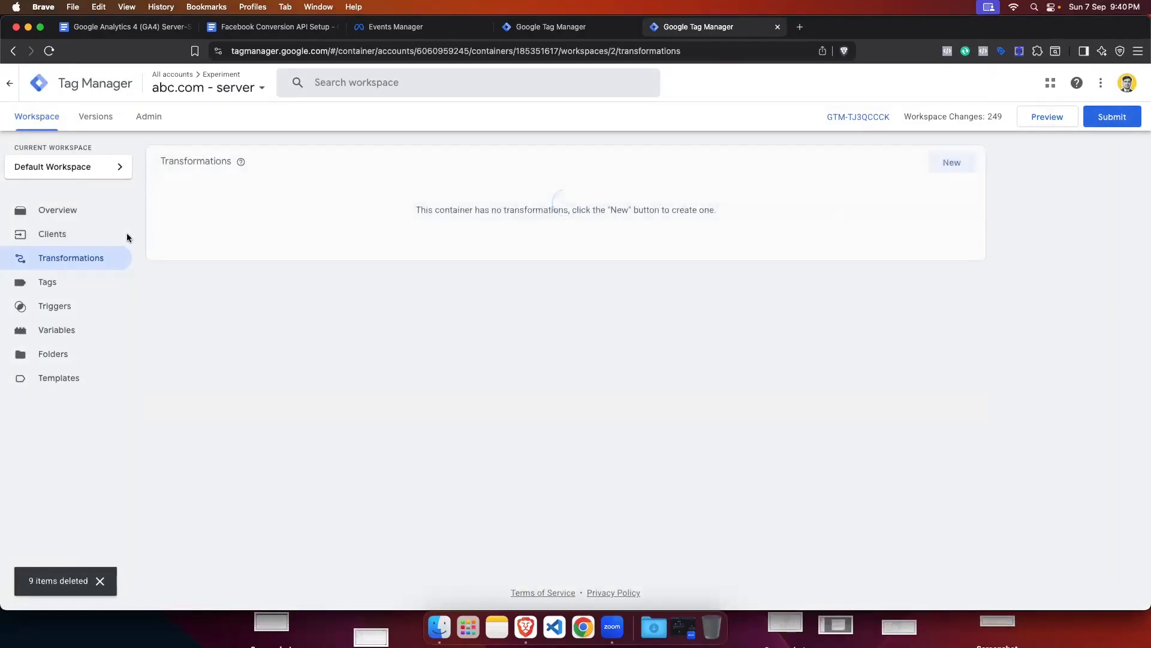
# Step: Delete the GA4 client from the abc.com - server container
pyautogui.click(116, 237)
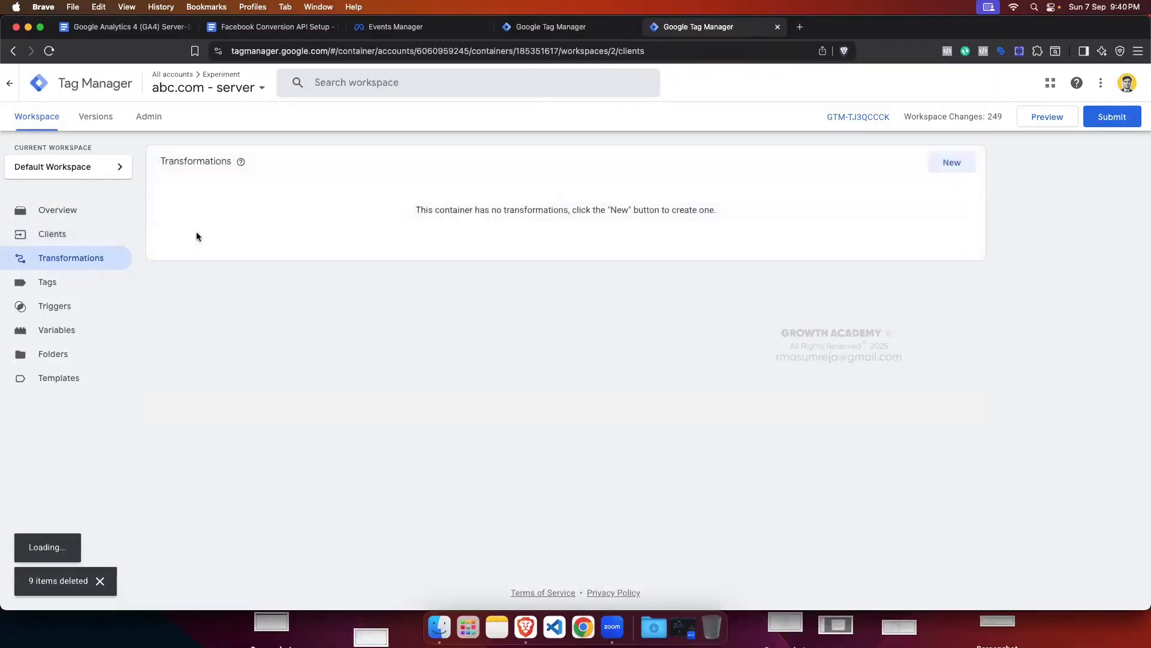
pyautogui.click(74, 236)
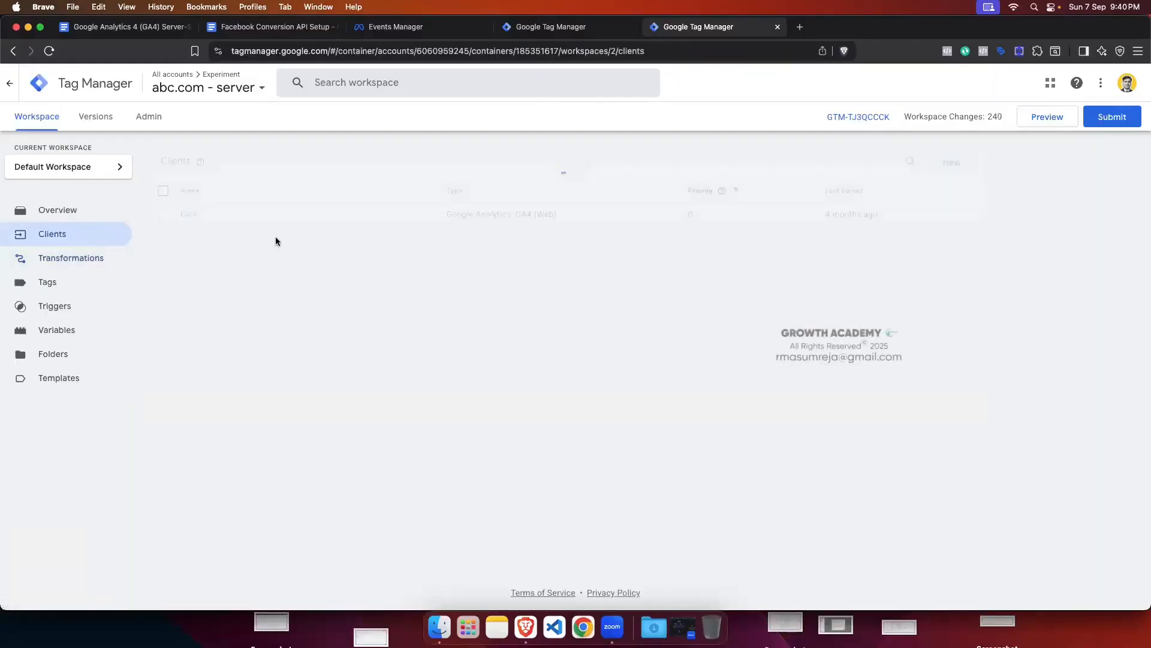
pyautogui.click(163, 215)
pyautogui.click(936, 162)
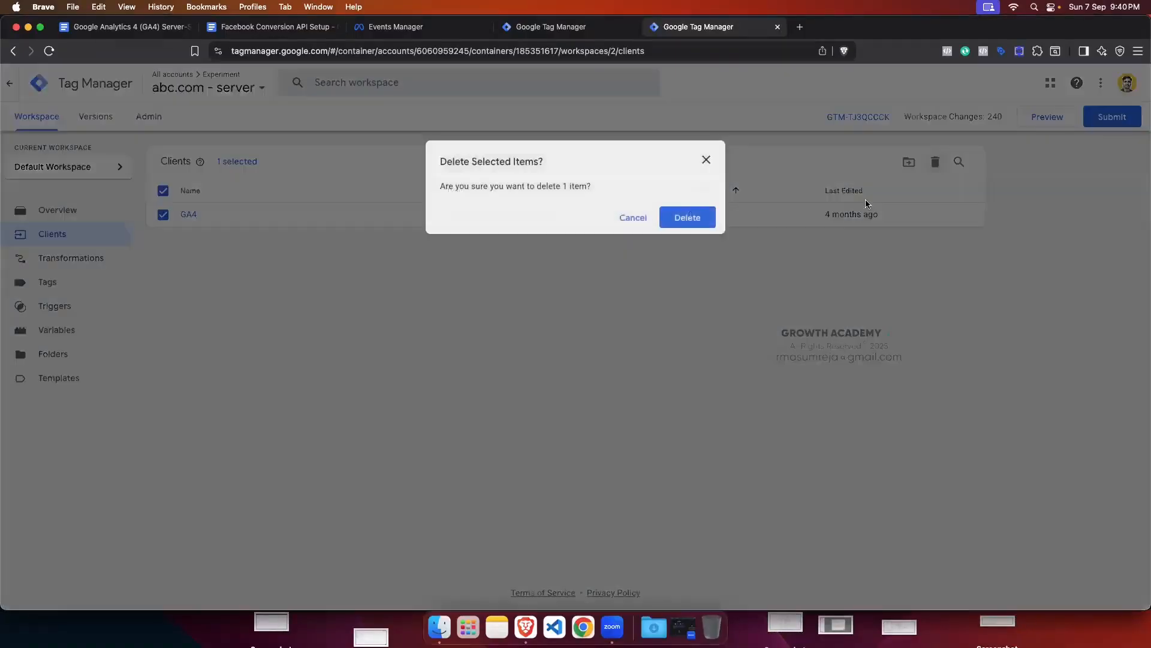
pyautogui.click(688, 218)
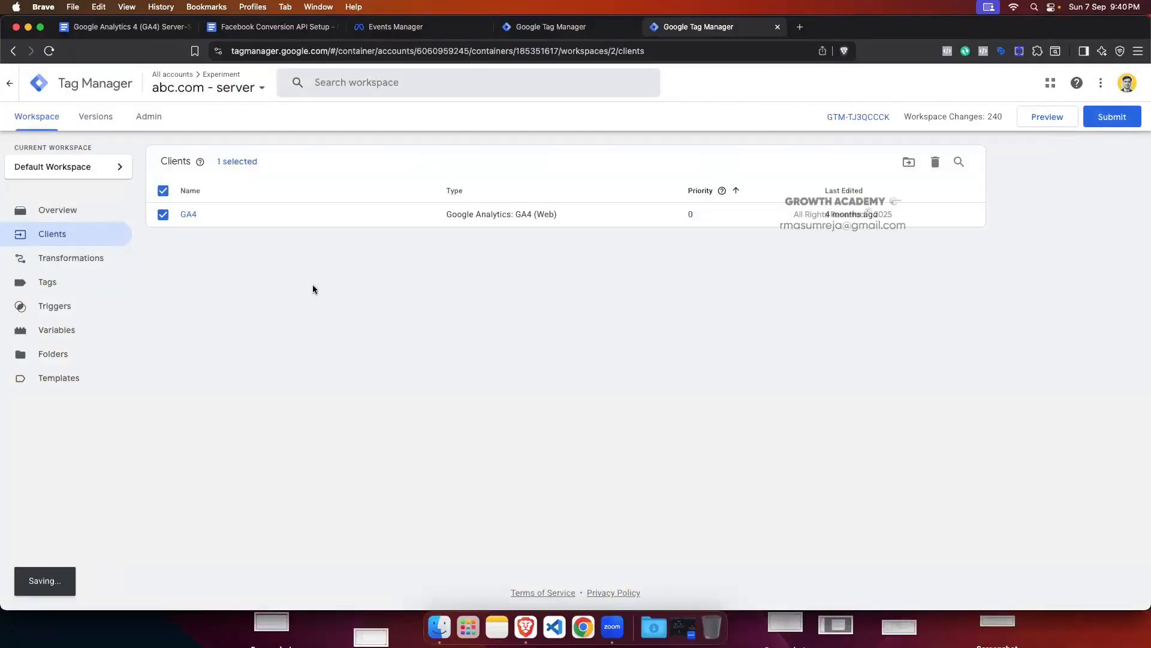
# Step: Delete every tag in the abc.com - server container
pyautogui.click(83, 289)
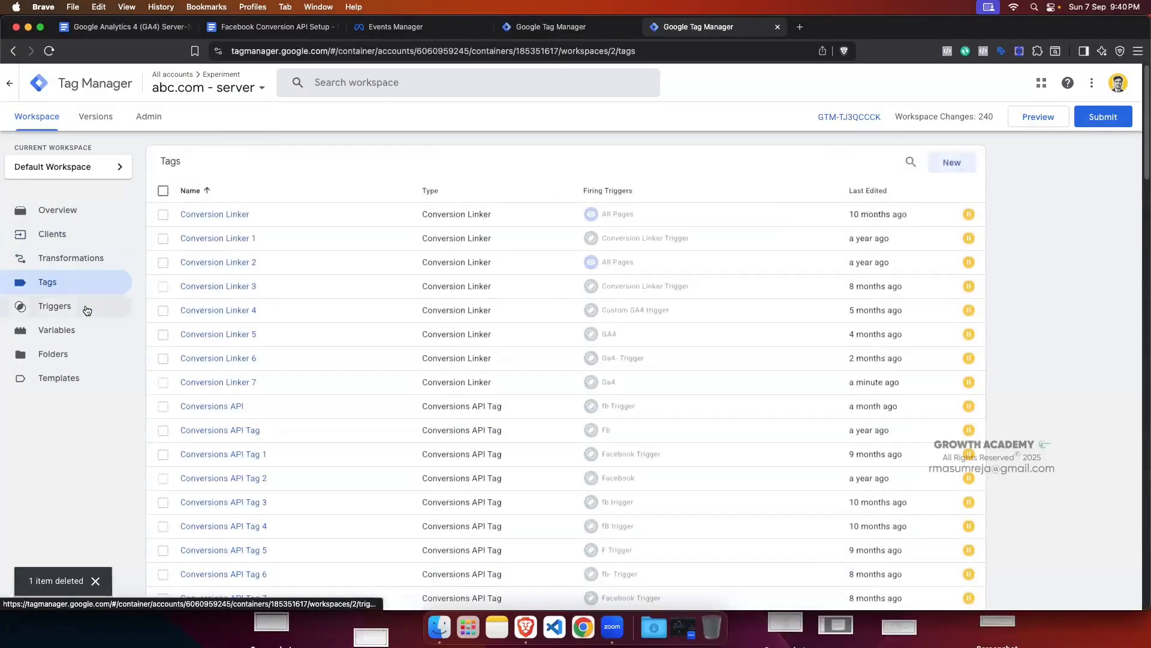
pyautogui.click(162, 190)
pyautogui.click(939, 162)
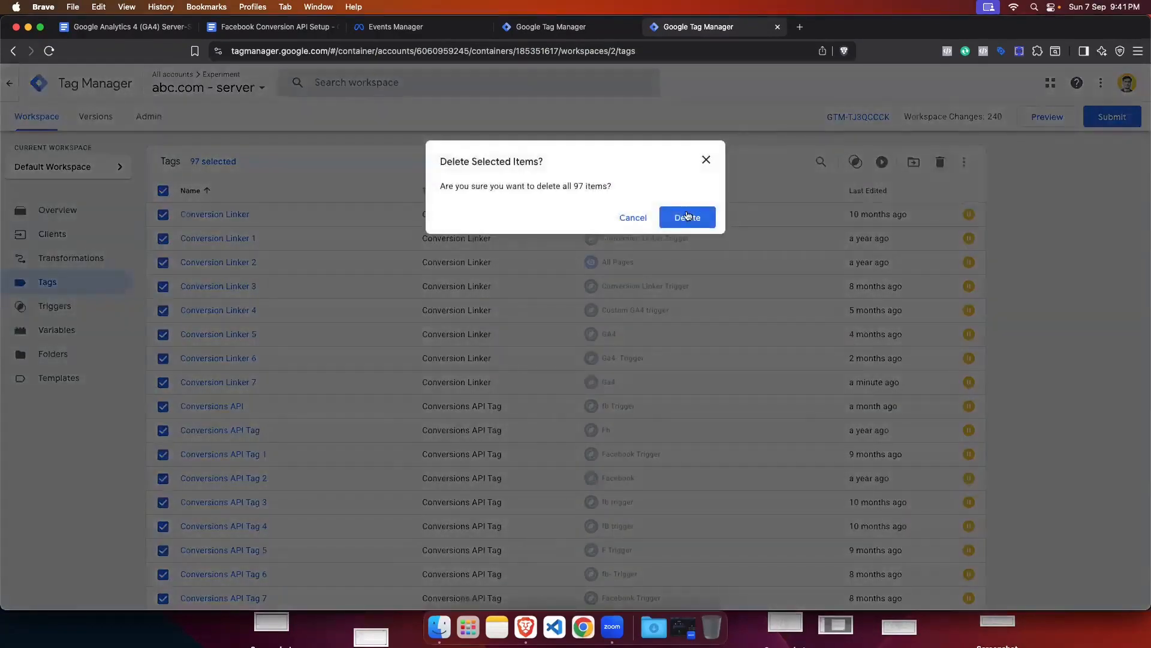
pyautogui.click(689, 216)
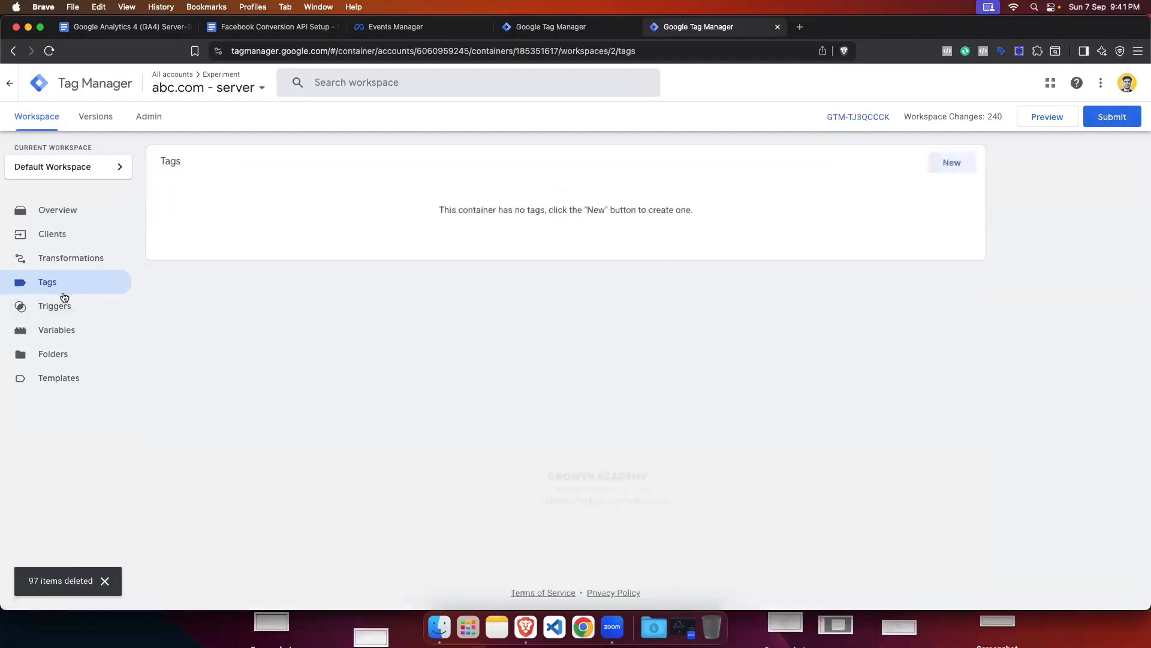
# Step: Delete all triggers in the abc.com - server container, repeating the bulk deletion for the second batch
pyautogui.click(64, 298)
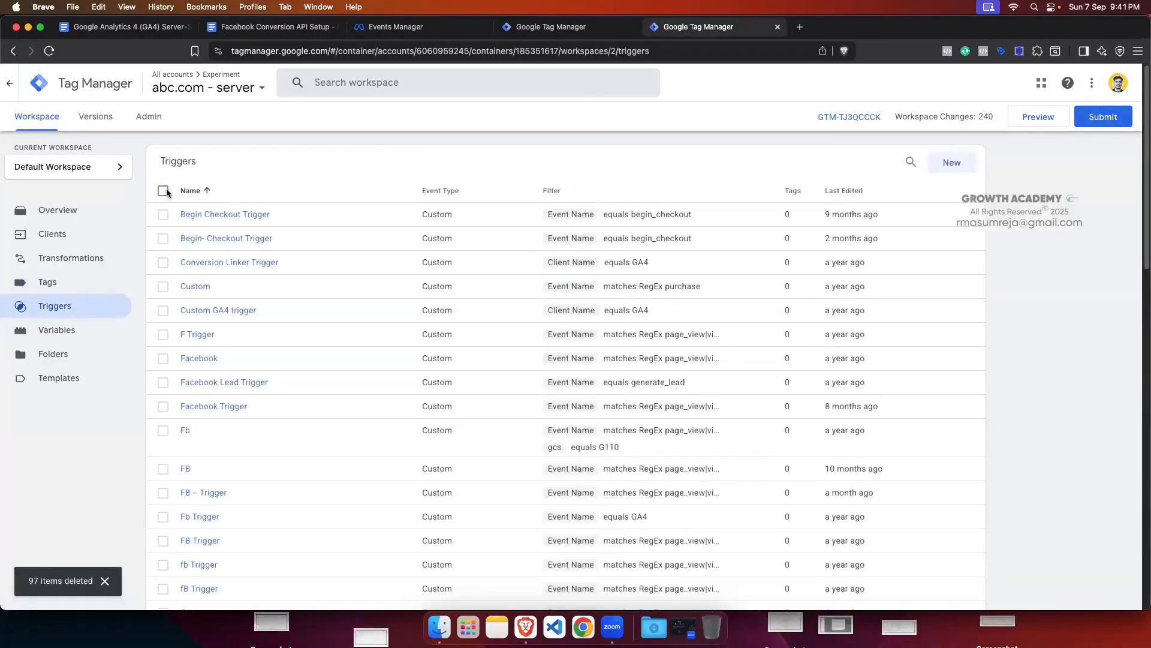
pyautogui.click(163, 190)
pyautogui.click(964, 160)
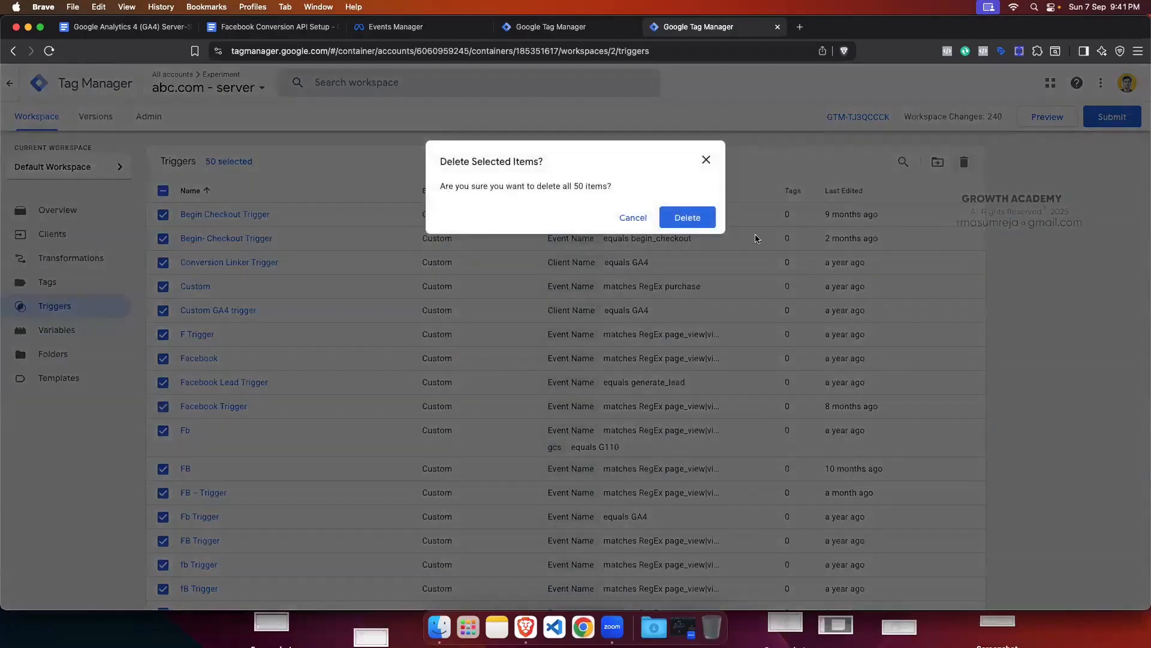
pyautogui.click(687, 220)
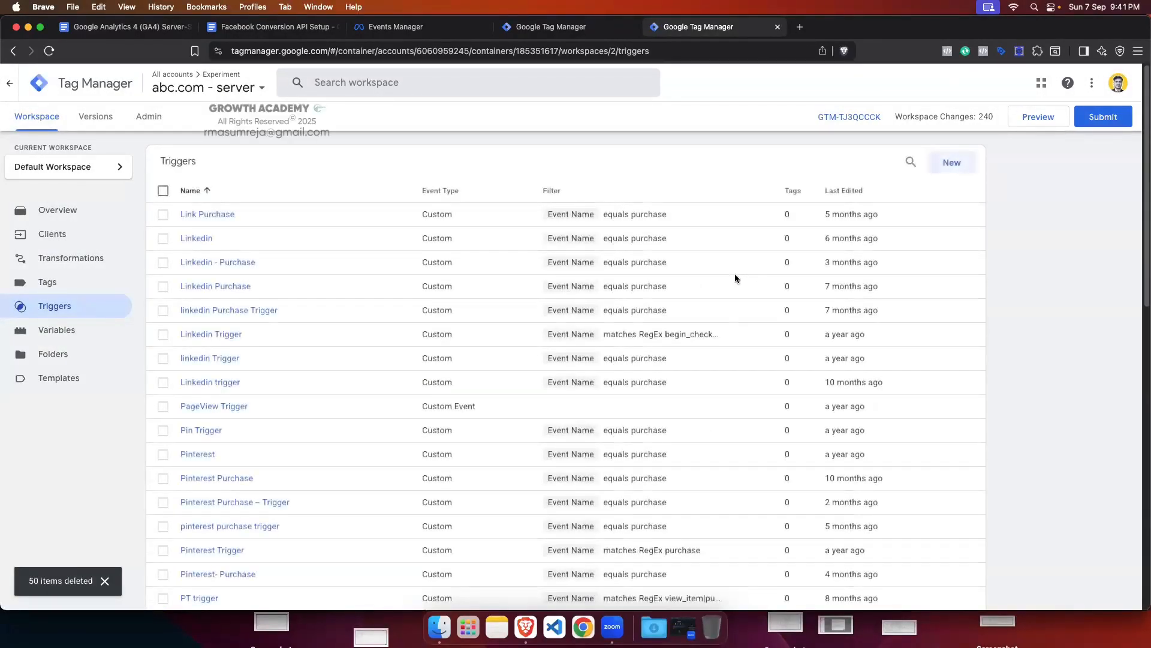
pyautogui.click(163, 191)
pyautogui.click(960, 163)
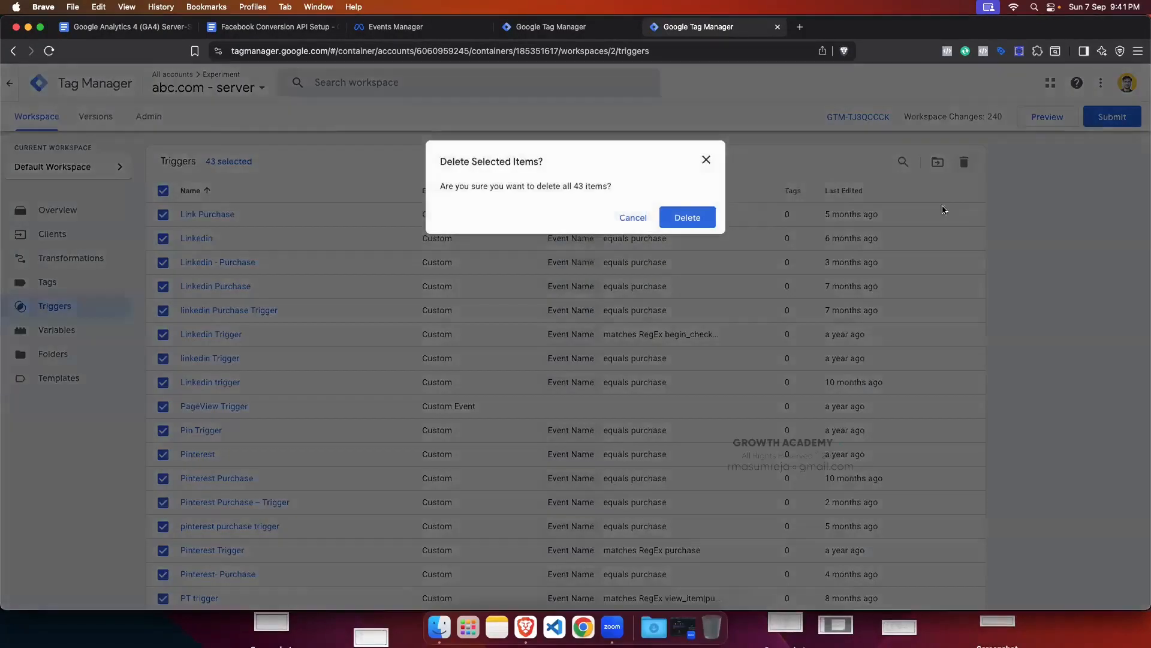
pyautogui.click(688, 219)
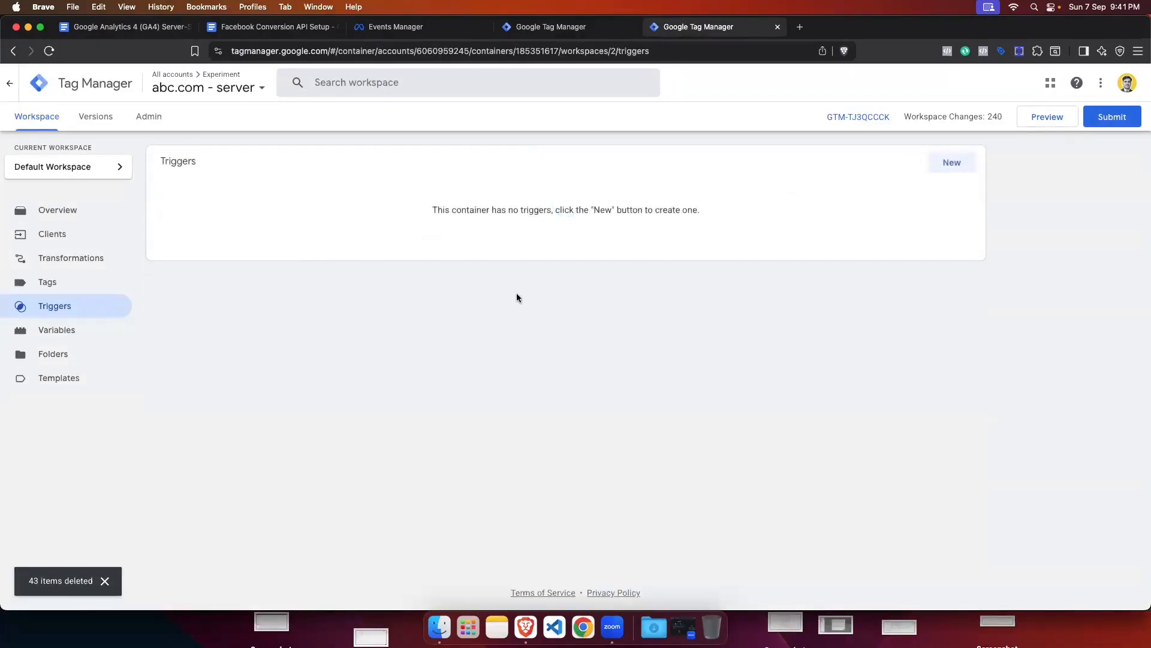
# Step: Review the server container's user-defined variables, and check its tags, transformations and clients for leftover items
pyautogui.click(52, 329)
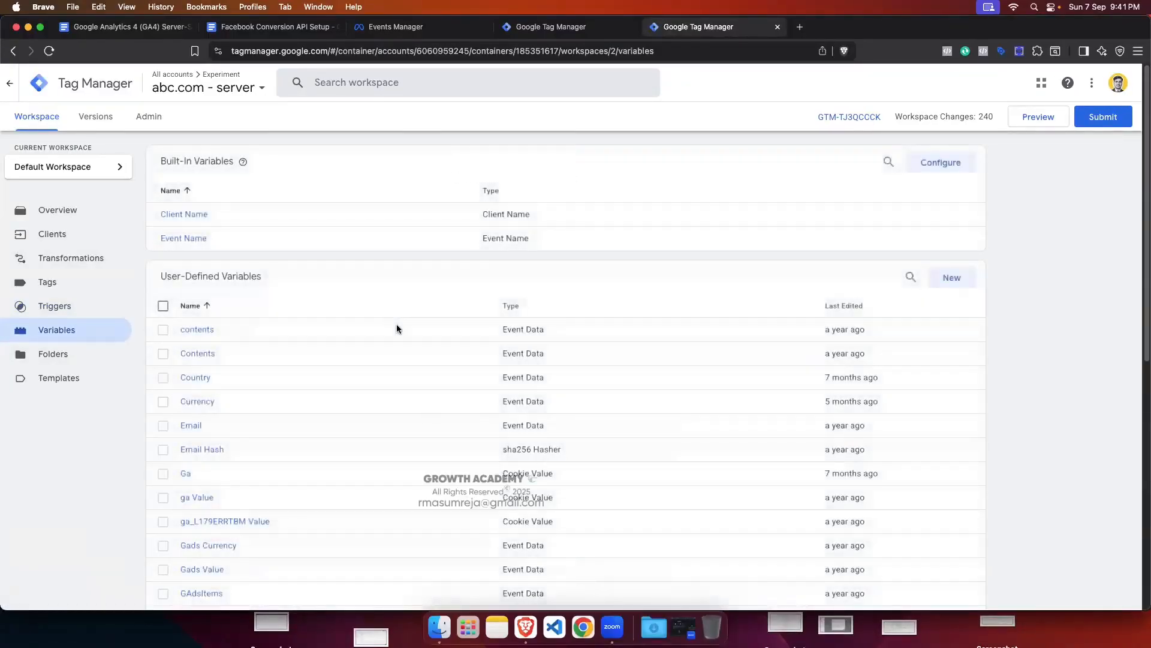
pyautogui.scroll(-1, 397, 329)
pyautogui.scroll(-10, 397, 327)
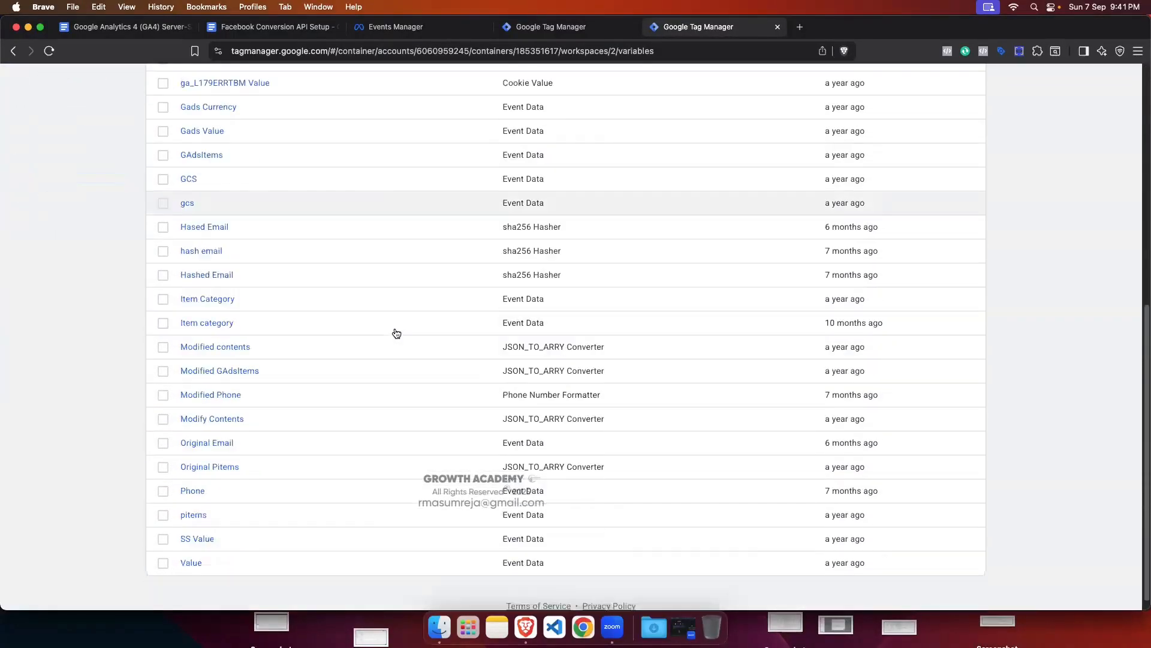
pyautogui.scroll(11, 296, 338)
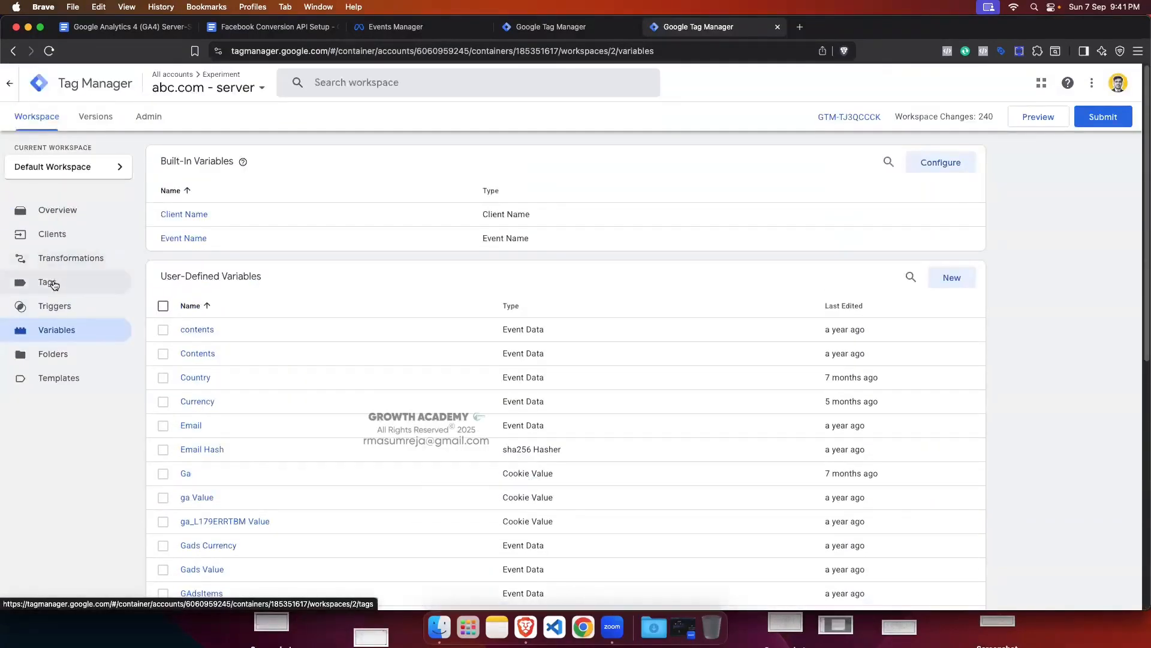
pyautogui.click(49, 282)
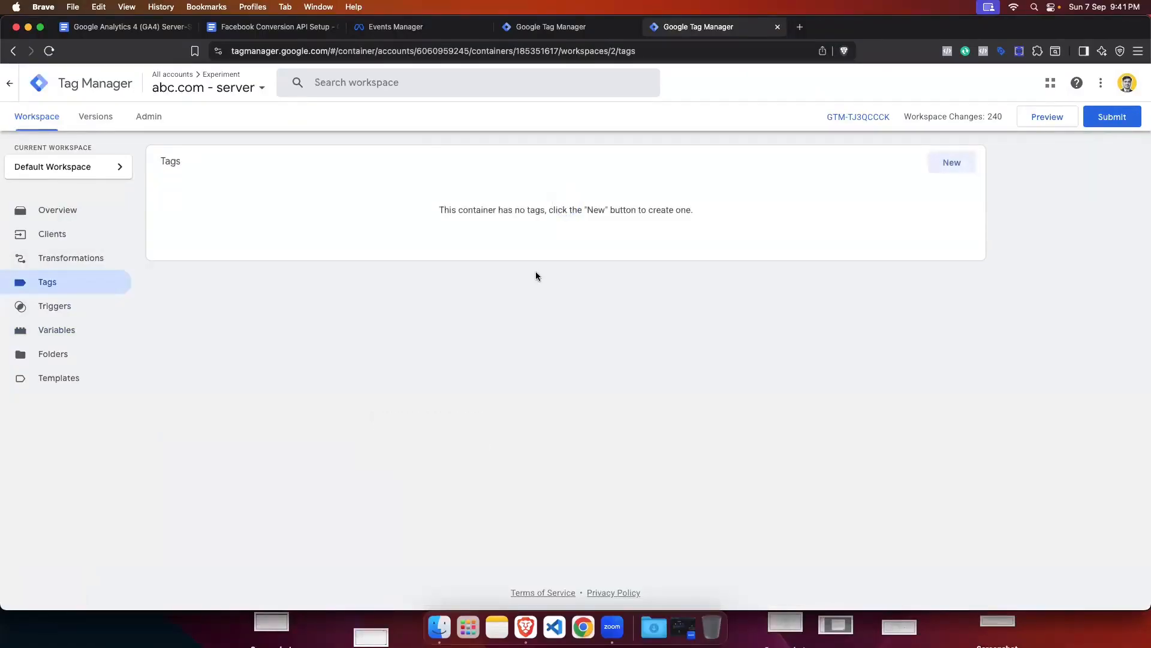
pyautogui.click(73, 257)
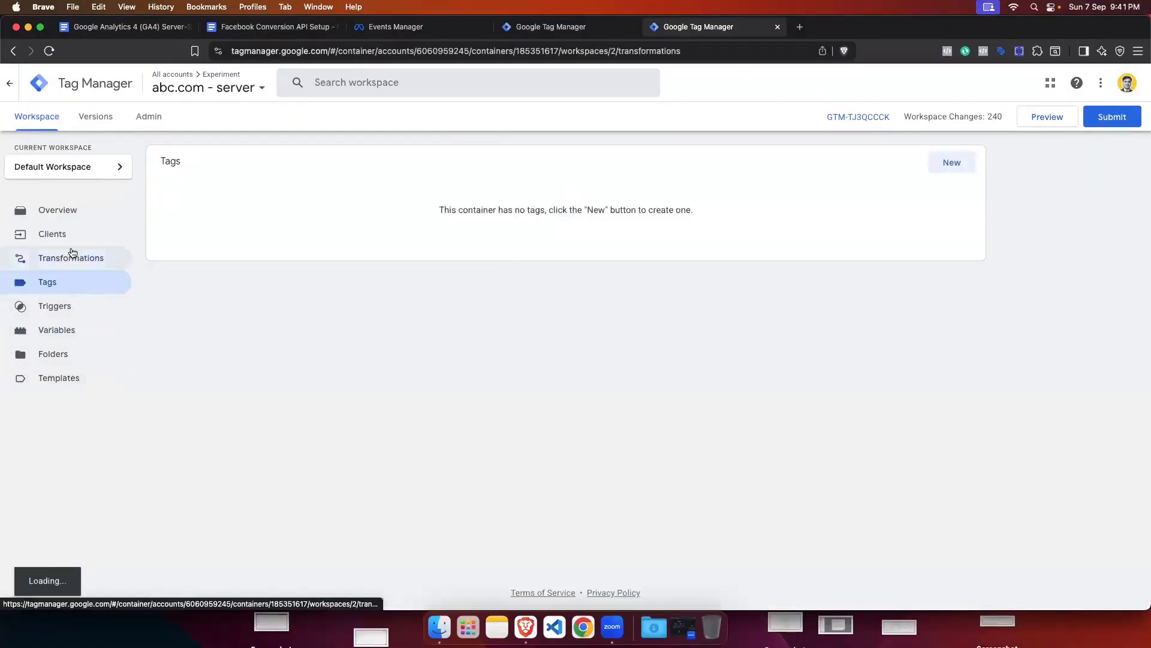
pyautogui.click(57, 235)
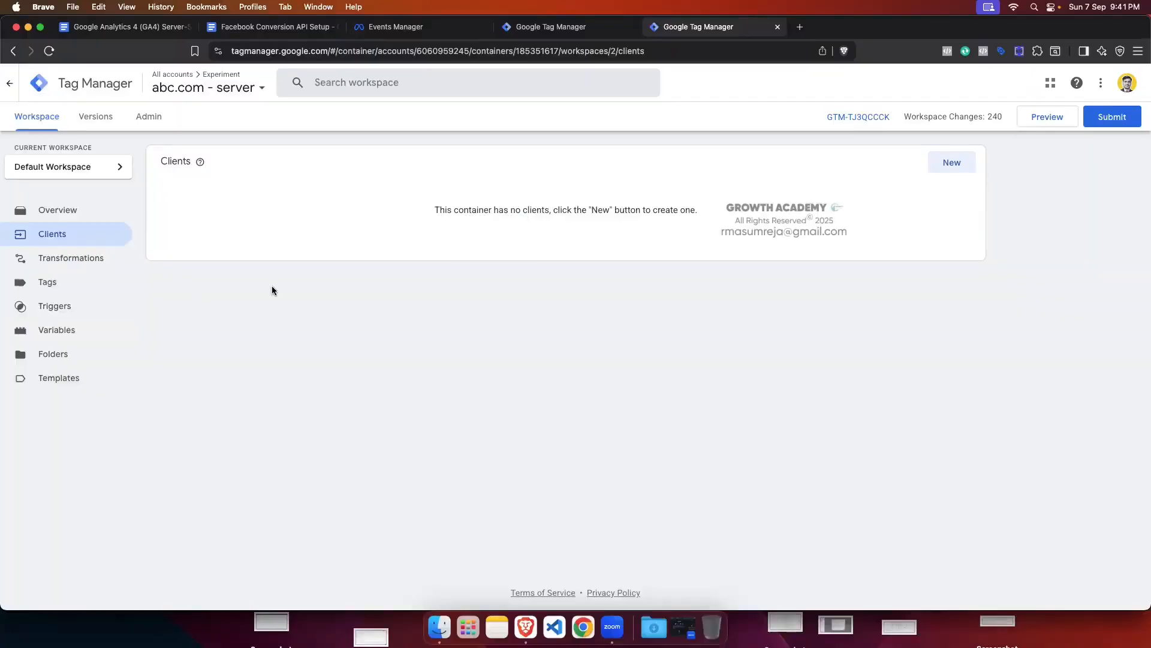
# Step: Switch to the xyz.com web container and select the FB - AddToCart and FB - Begin Checkout tags
pyautogui.click(531, 27)
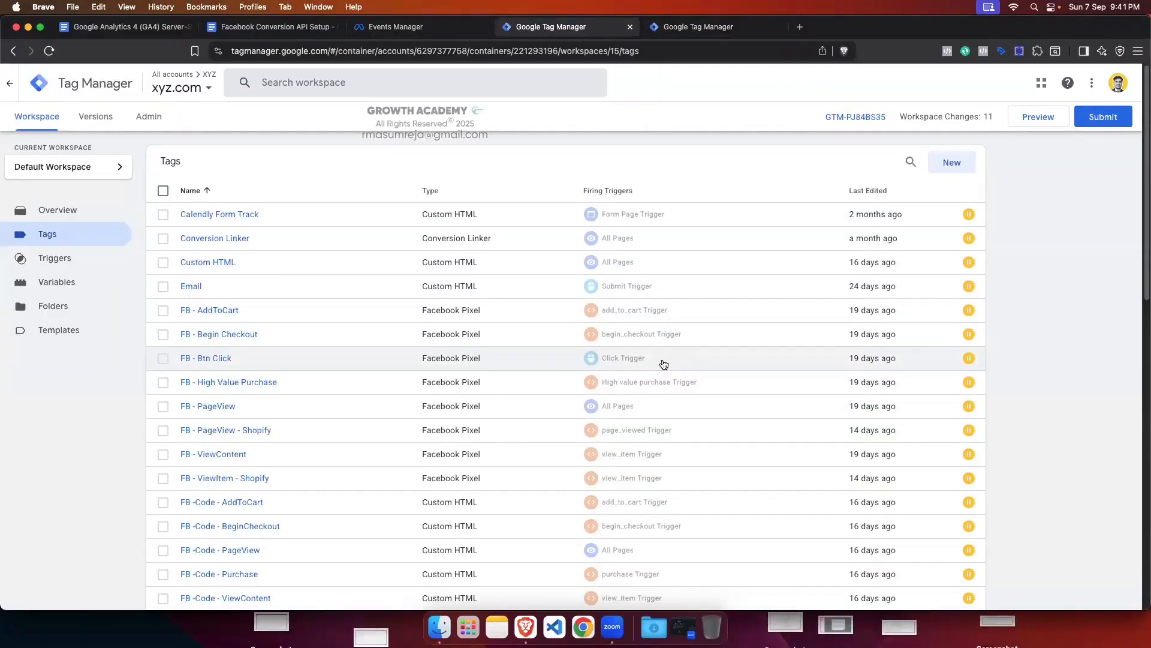
pyautogui.scroll(-2, 665, 367)
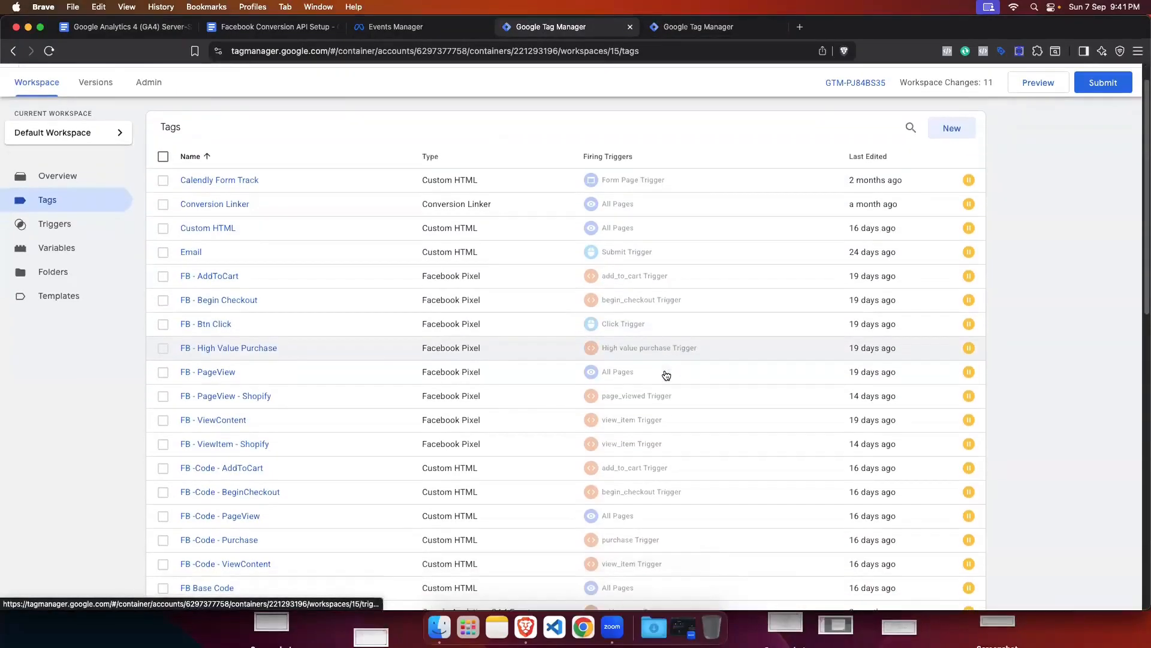
pyautogui.scroll(-1, 660, 378)
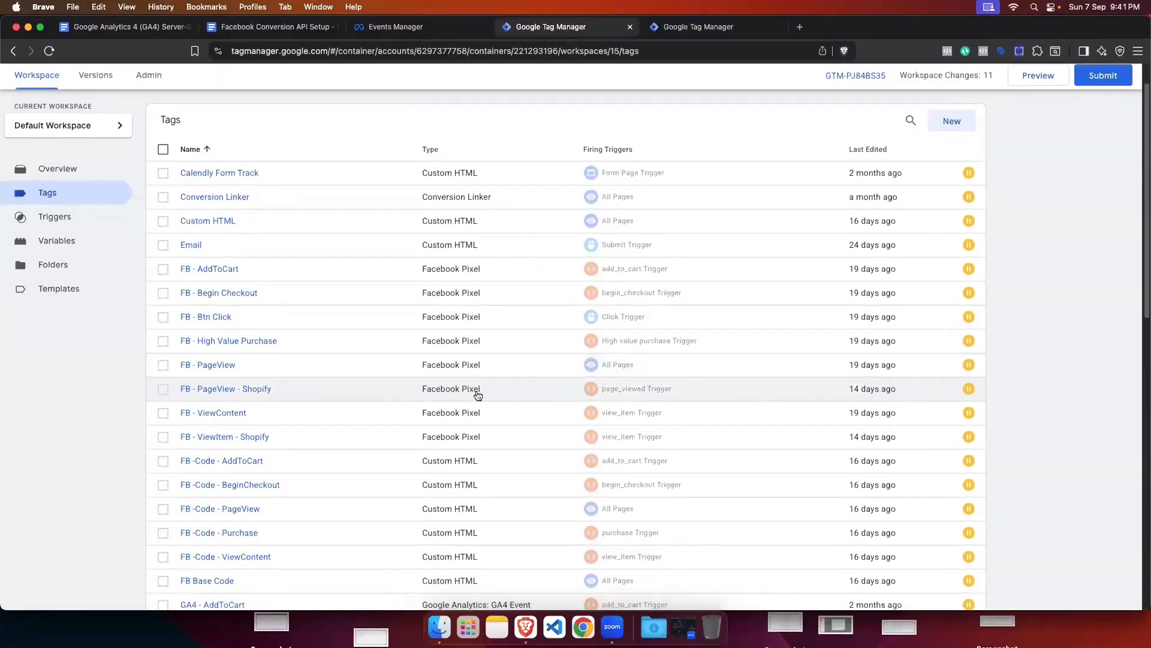
pyautogui.scroll(-1, 356, 401)
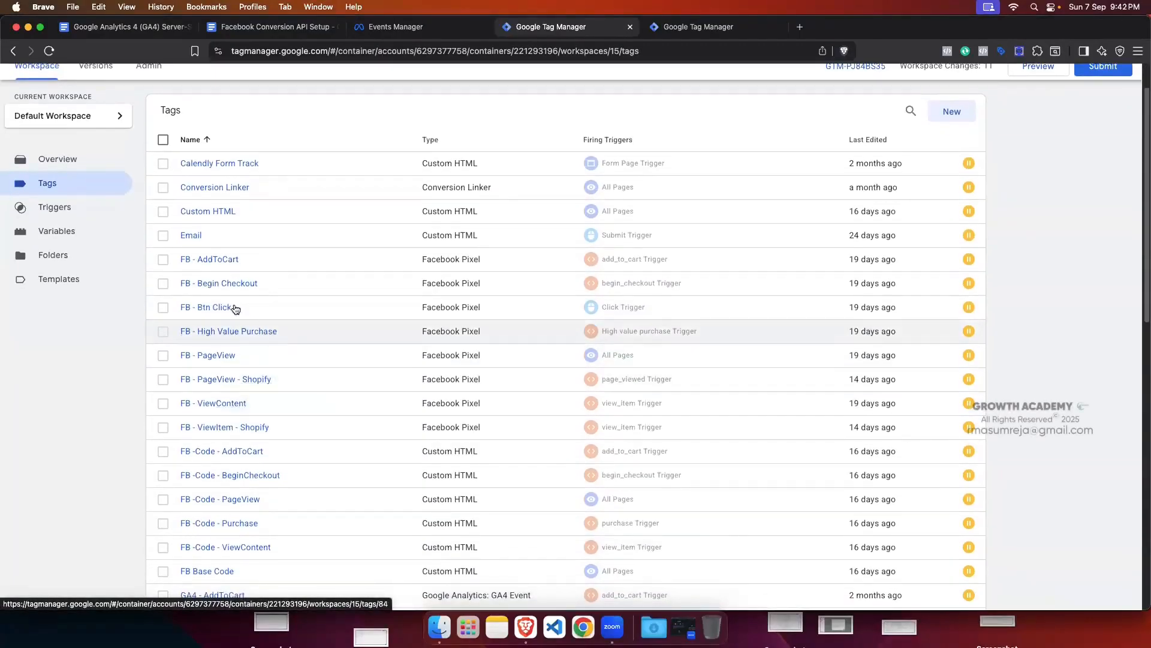
pyautogui.click(163, 261)
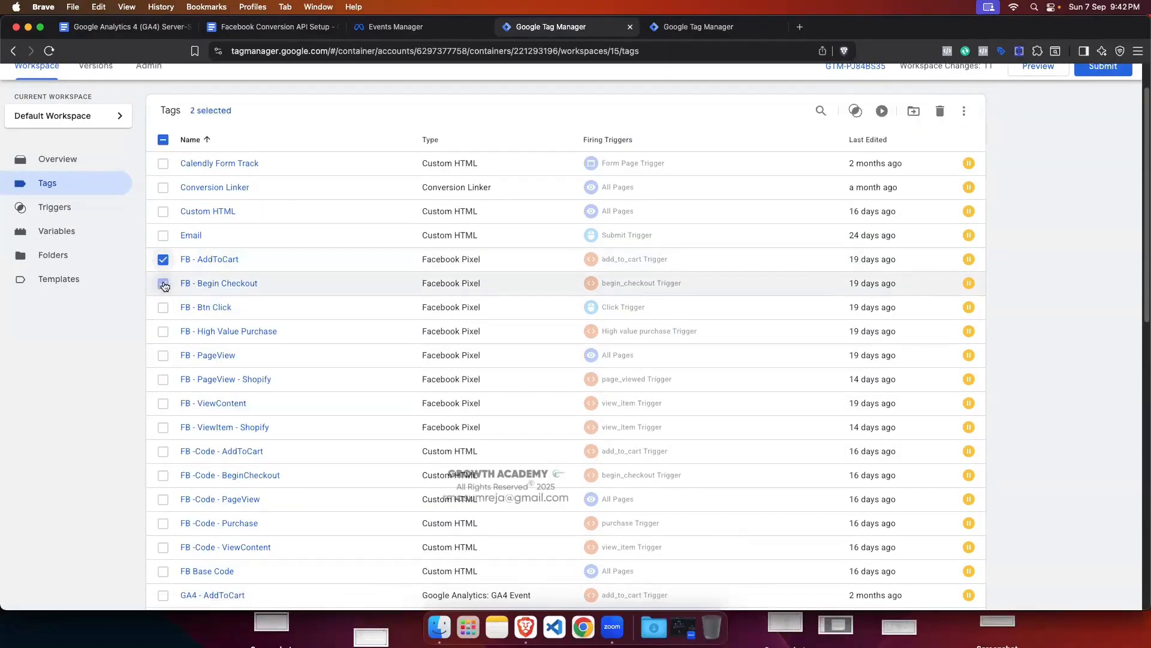
pyautogui.scroll(-1, 237, 302)
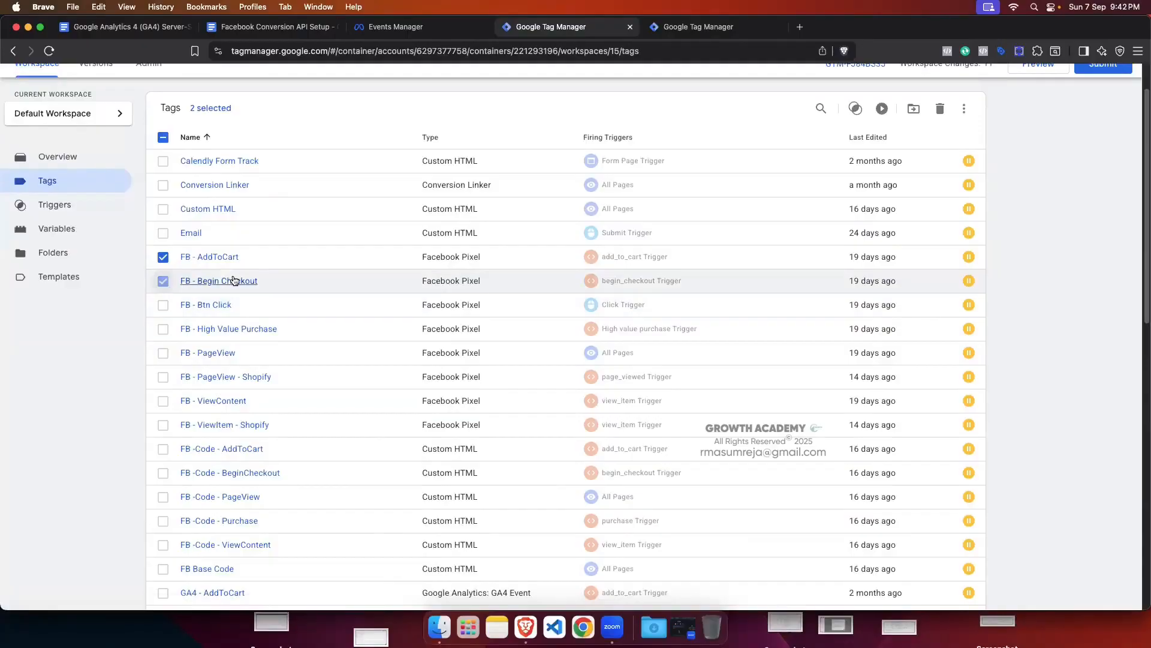
# Step: Examine the FB - AddToCart tag's event name, object properties and firing trigger, leaving the tag unedited
pyautogui.click(210, 262)
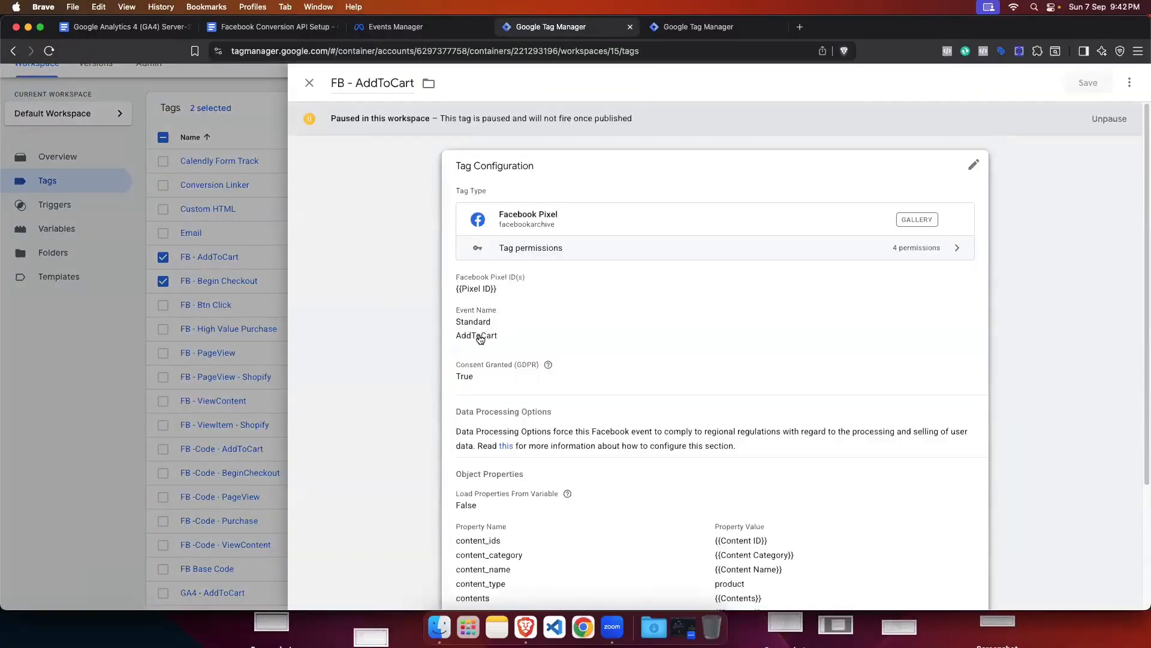
pyautogui.scroll(-3, 588, 323)
pyautogui.click(632, 184)
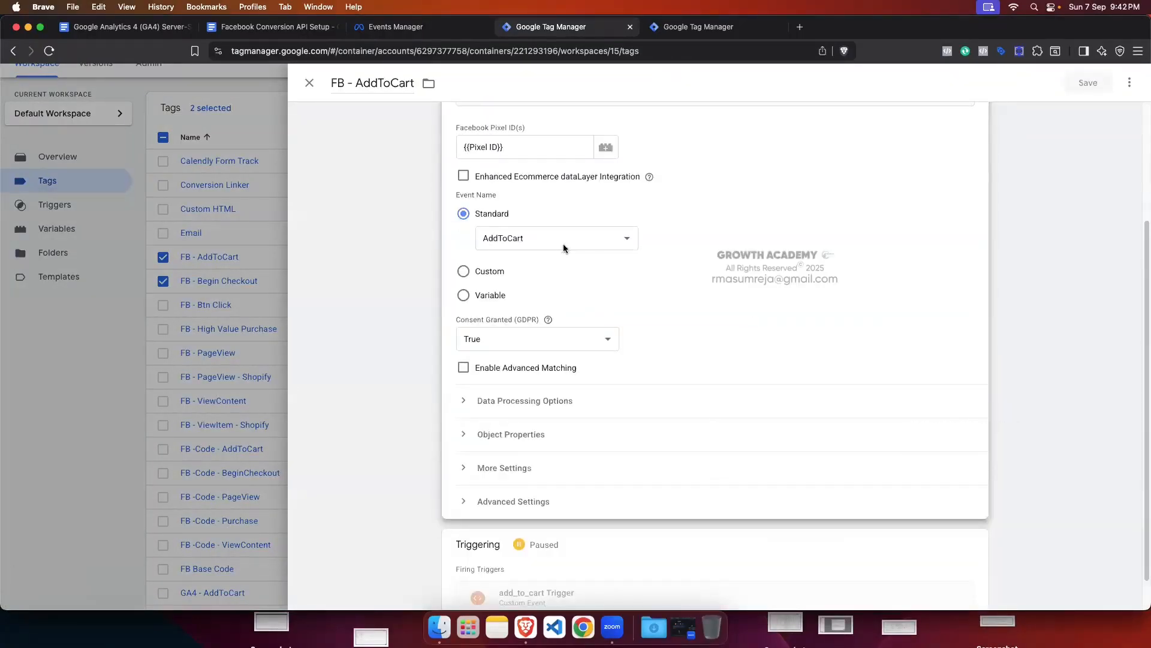
pyautogui.scroll(-1, 563, 244)
pyautogui.click(465, 398)
pyautogui.scroll(-3, 534, 318)
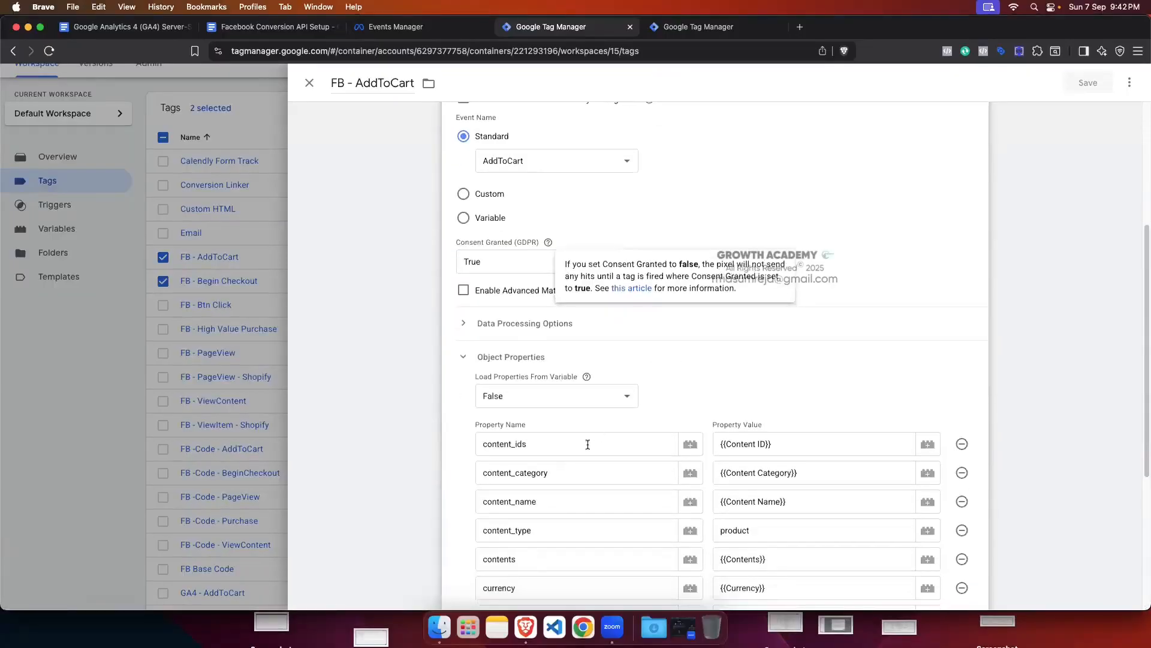
pyautogui.scroll(-2, 567, 481)
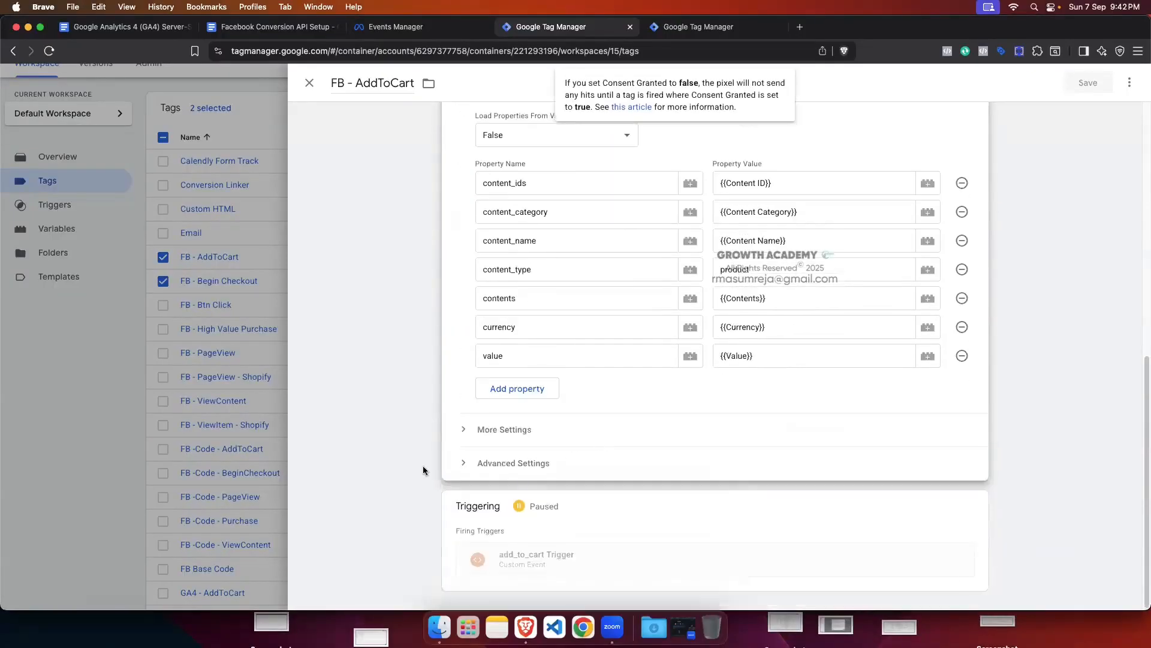
pyautogui.click(311, 84)
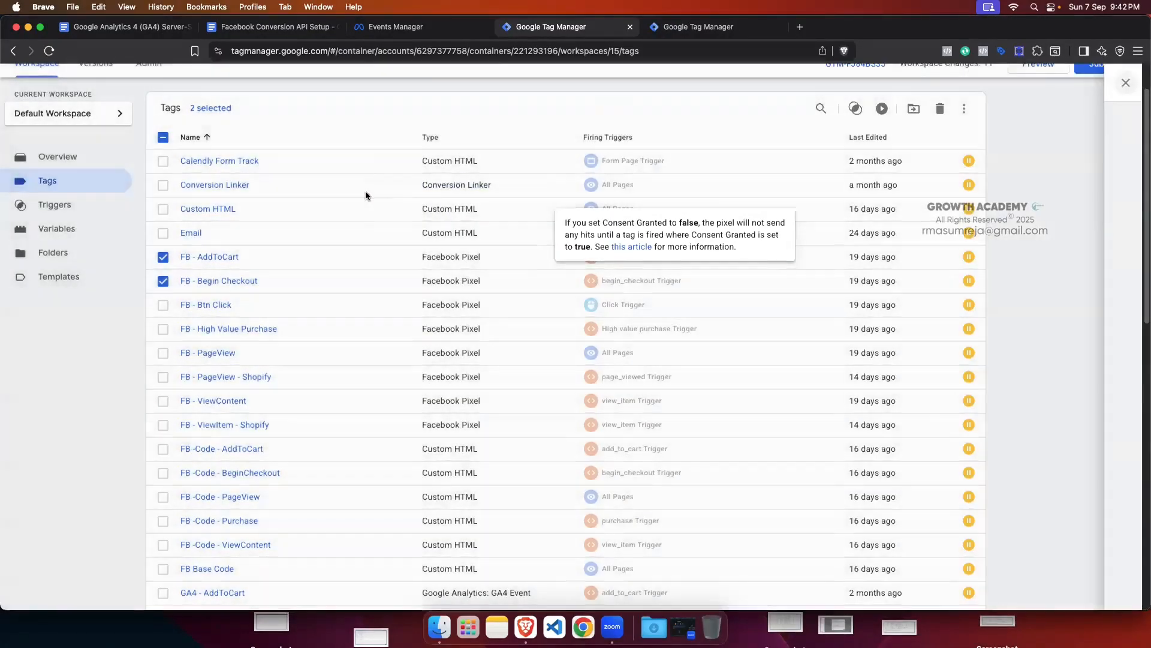
# Step: Add FB - PageView and FB - ViewContent to the tag selection and unpause all four selected Facebook Pixel tags
pyautogui.click(163, 353)
pyautogui.scroll(-1, 166, 381)
pyautogui.click(163, 372)
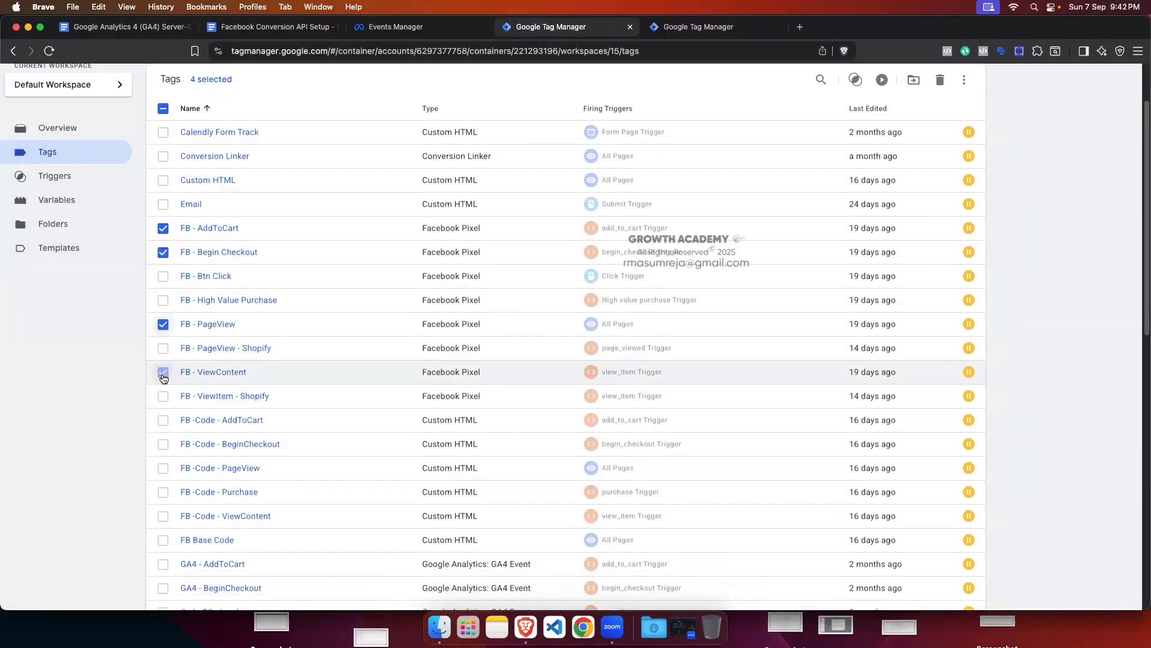
pyautogui.scroll(-1, 309, 388)
pyautogui.scroll(-1, 308, 388)
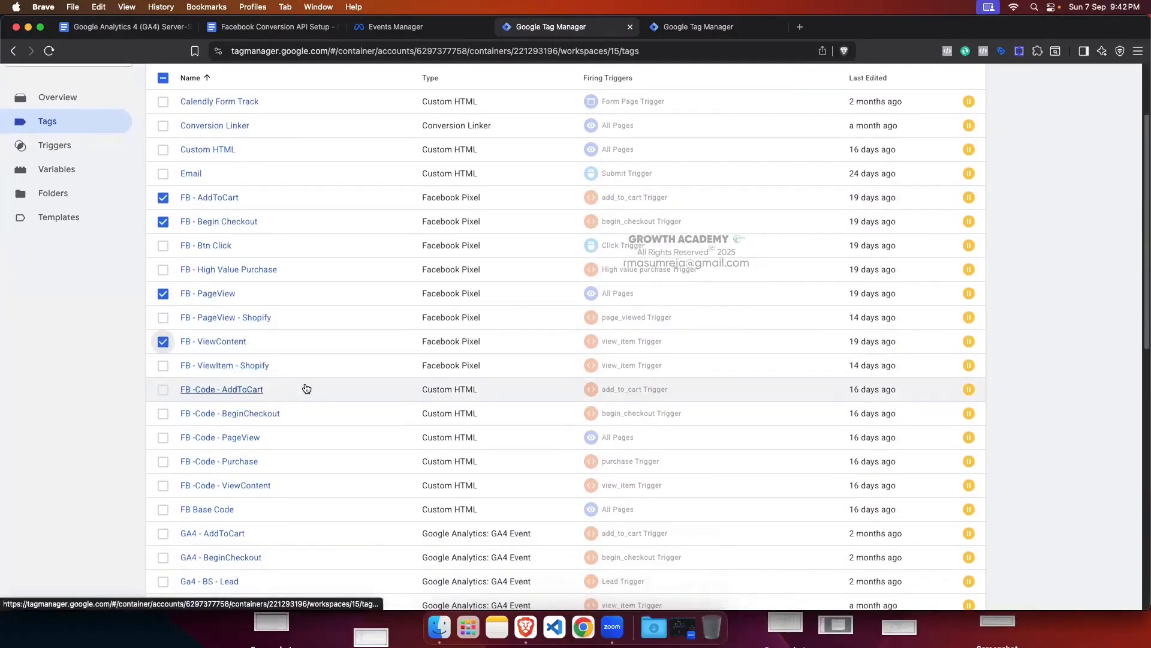
pyautogui.scroll(3, 305, 387)
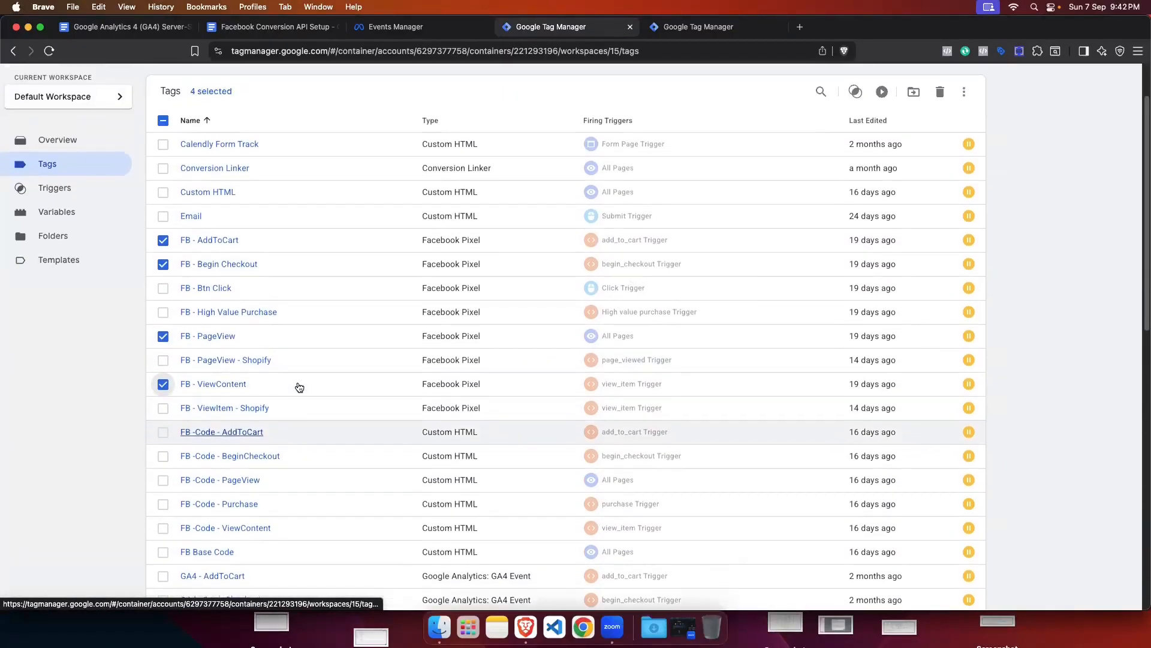
pyautogui.scroll(-5, 283, 387)
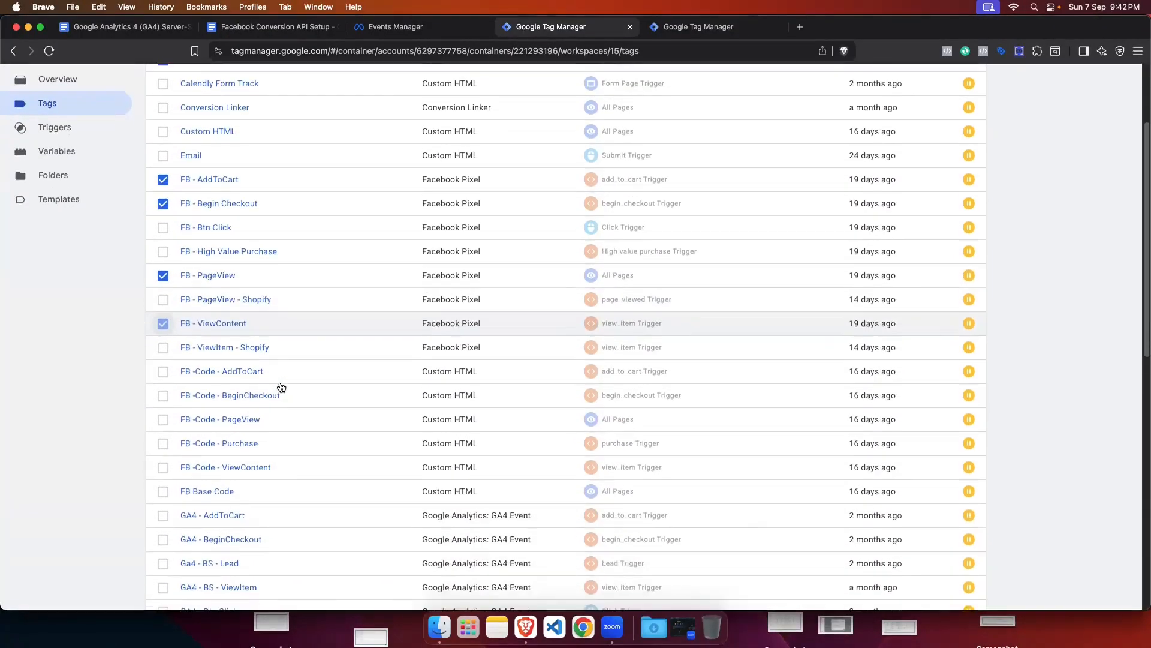
pyautogui.scroll(-15, 282, 387)
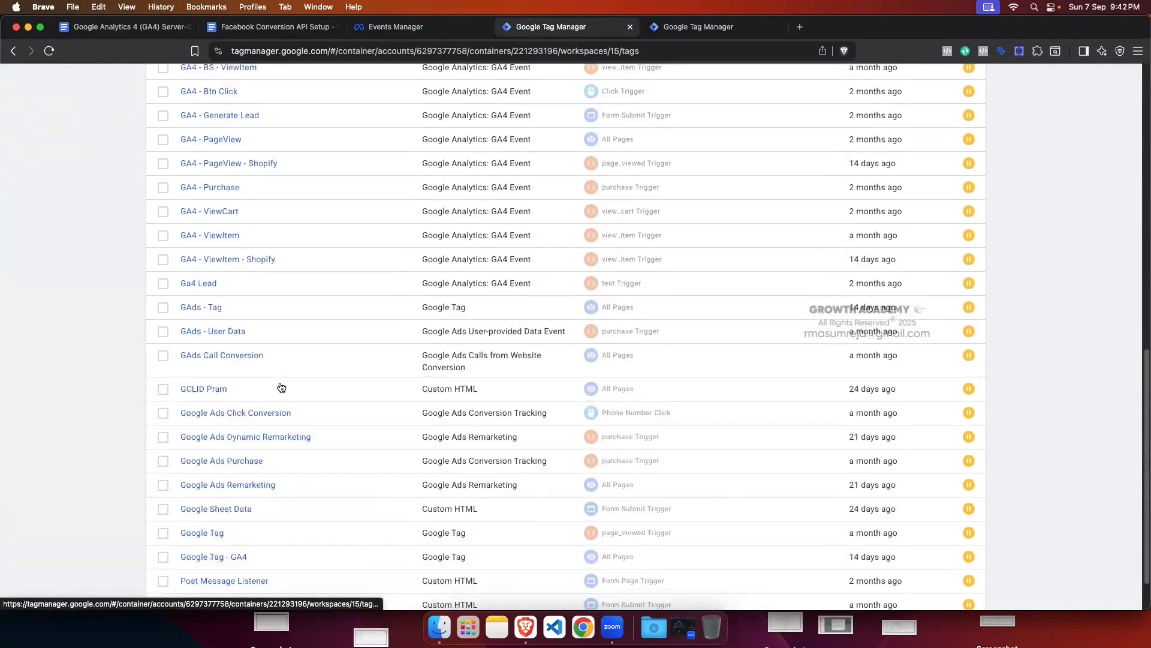
pyautogui.scroll(13, 278, 388)
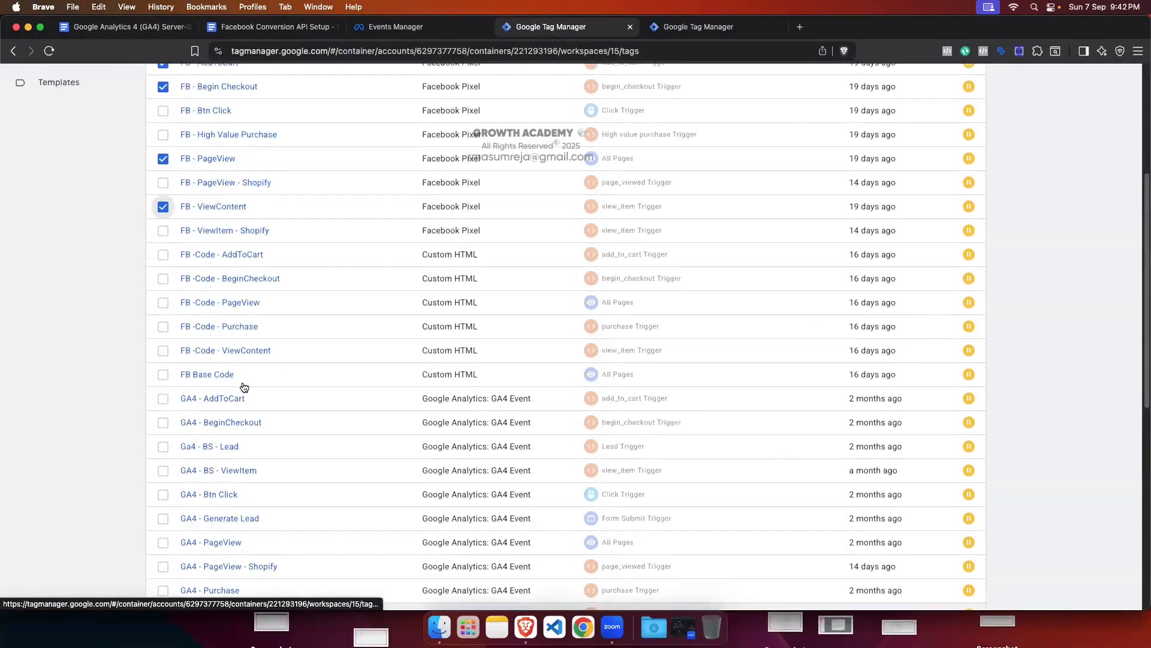
pyautogui.scroll(3, 244, 387)
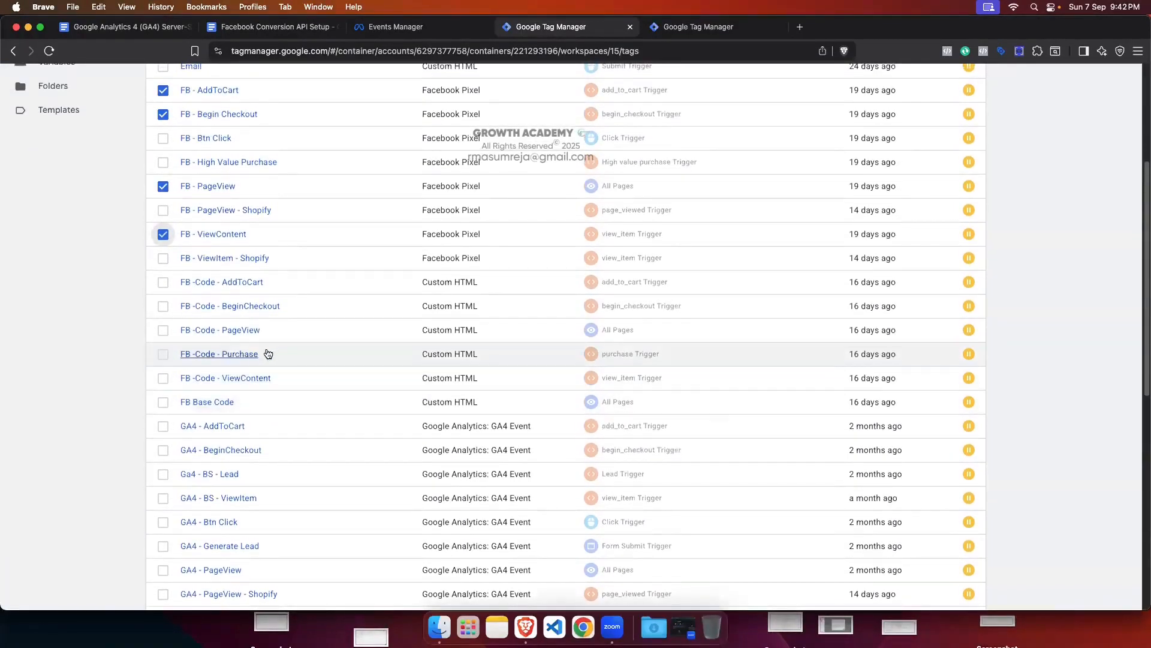
pyautogui.scroll(3, 265, 354)
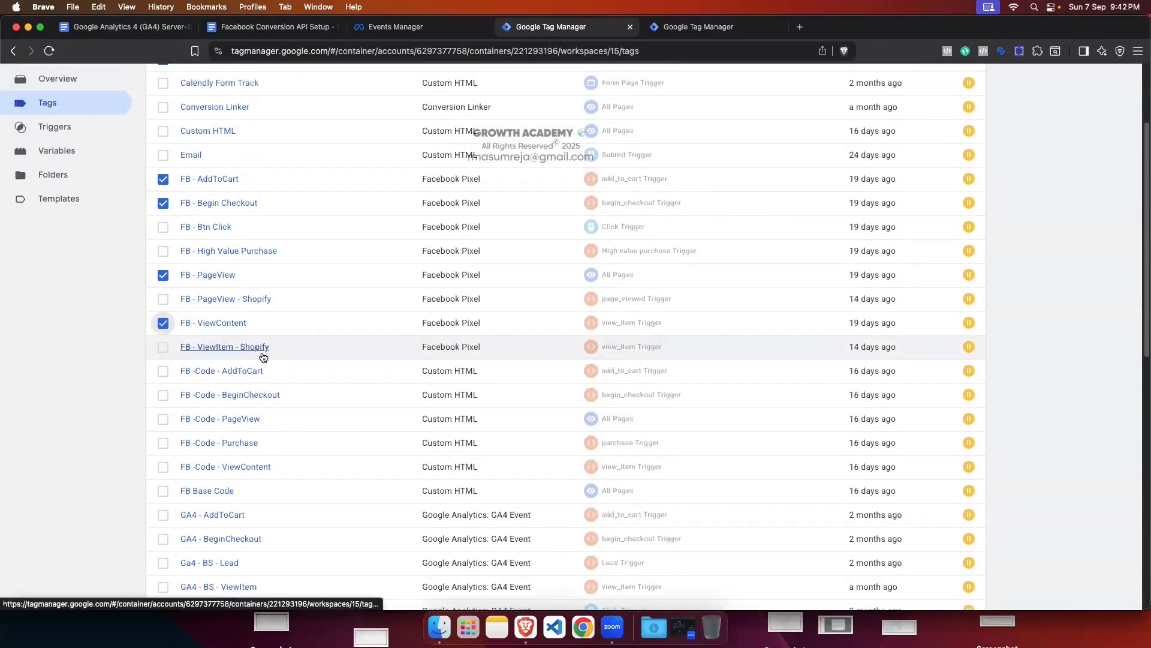
pyautogui.scroll(2, 258, 353)
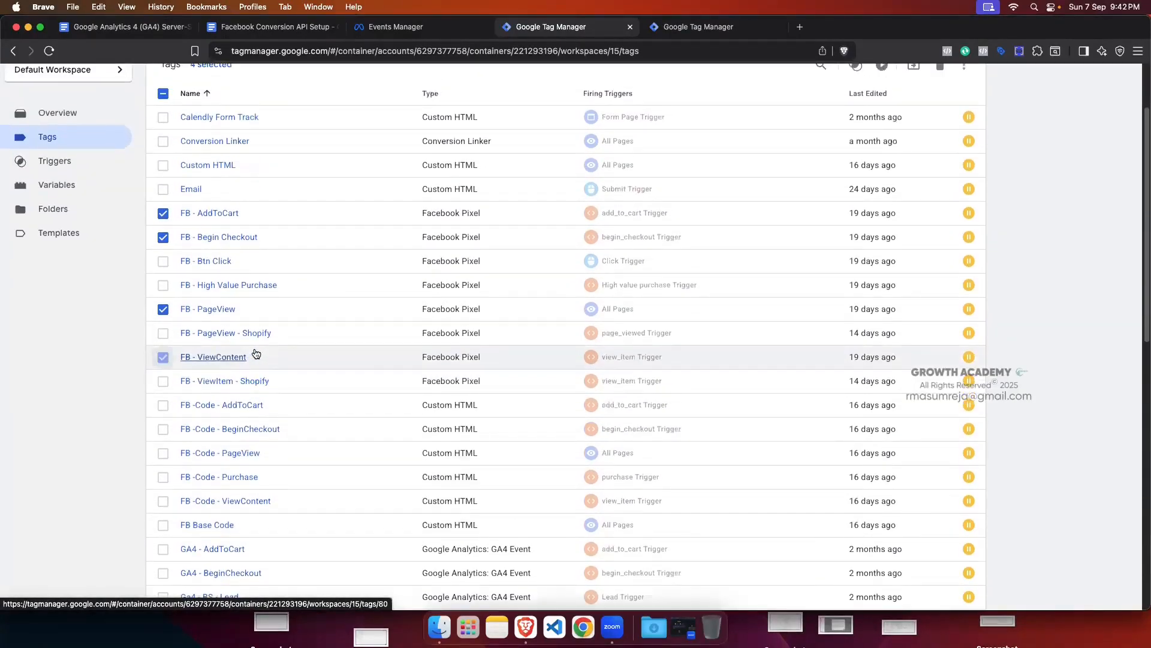
pyautogui.scroll(2, 830, 259)
pyautogui.click(882, 162)
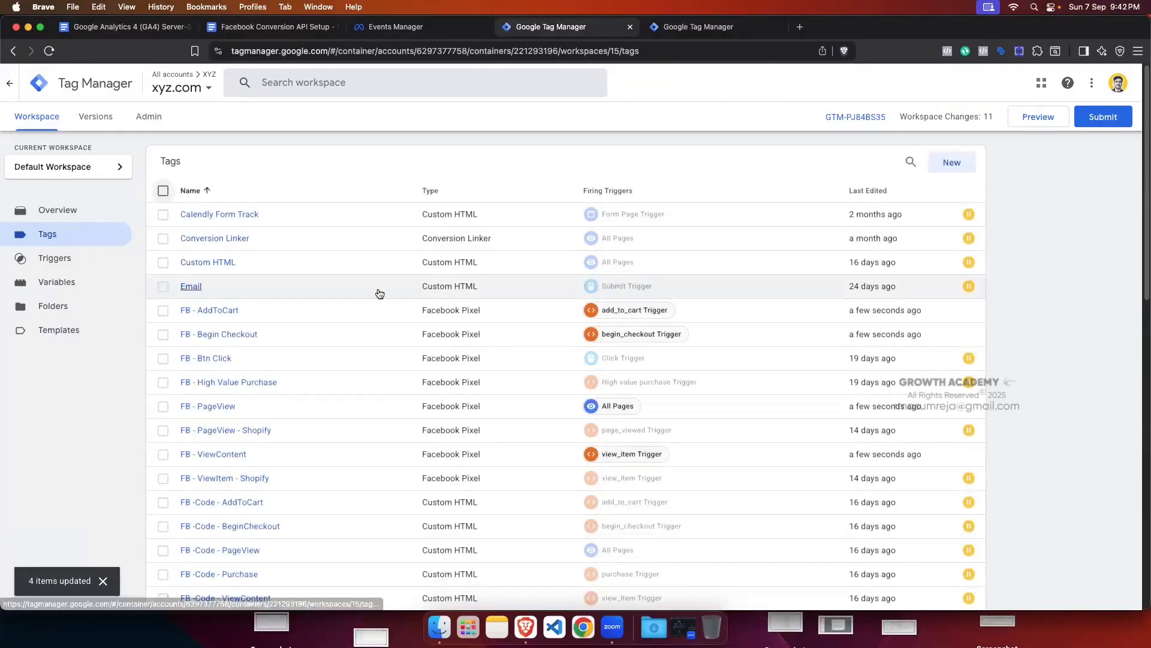
# Step: Change the FB - High Value Purchase tag's event name from a custom event to the standard Purchase event
pyautogui.scroll(-1, 424, 334)
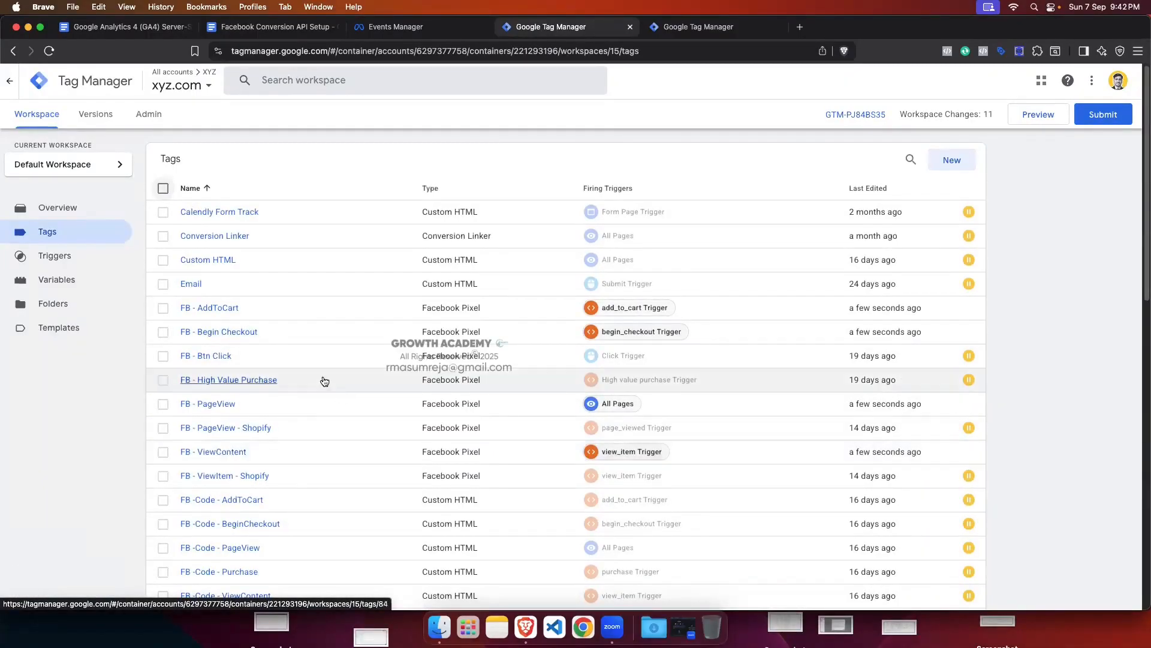
pyautogui.click(240, 379)
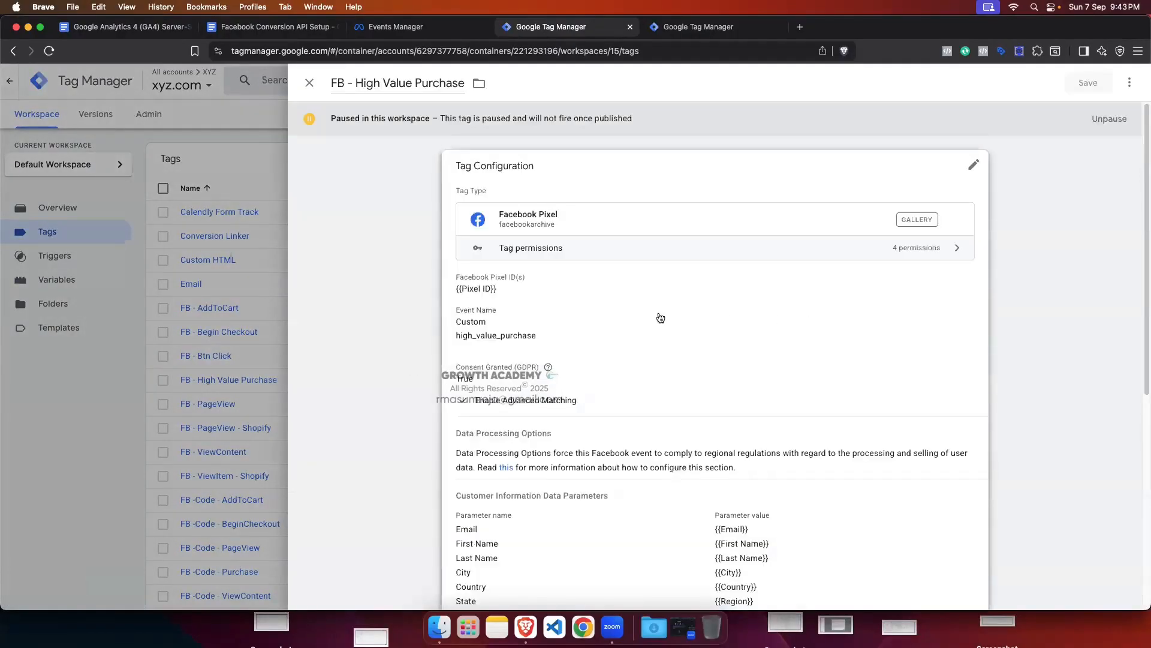
pyautogui.click(485, 377)
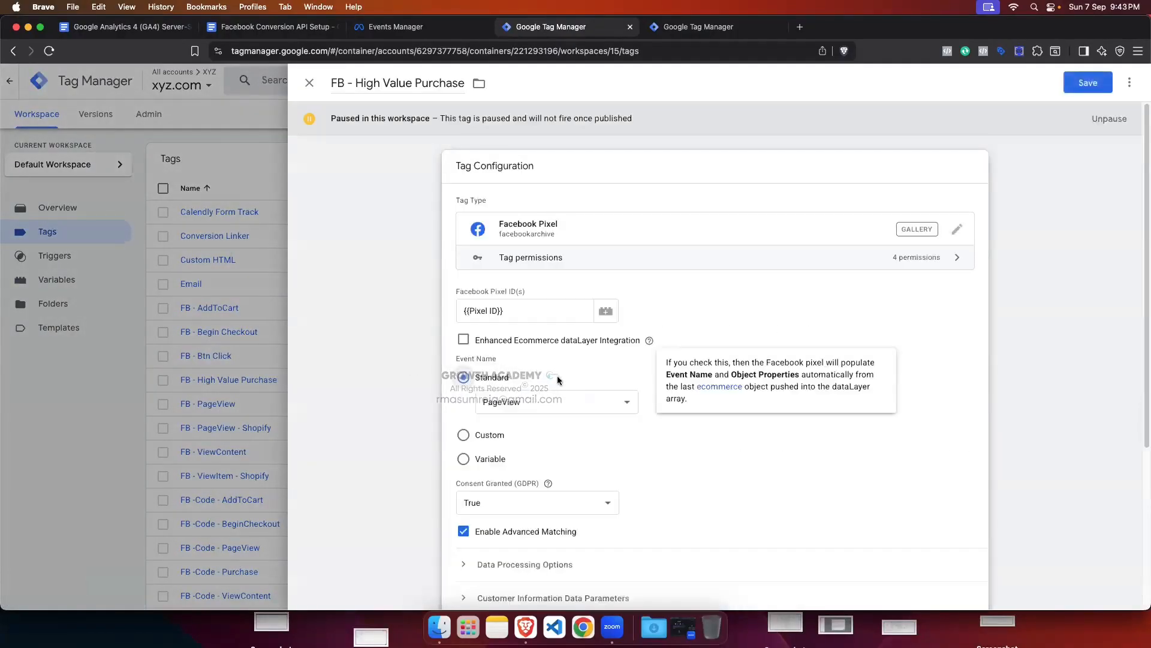
pyautogui.click(567, 403)
pyautogui.scroll(-2, 556, 472)
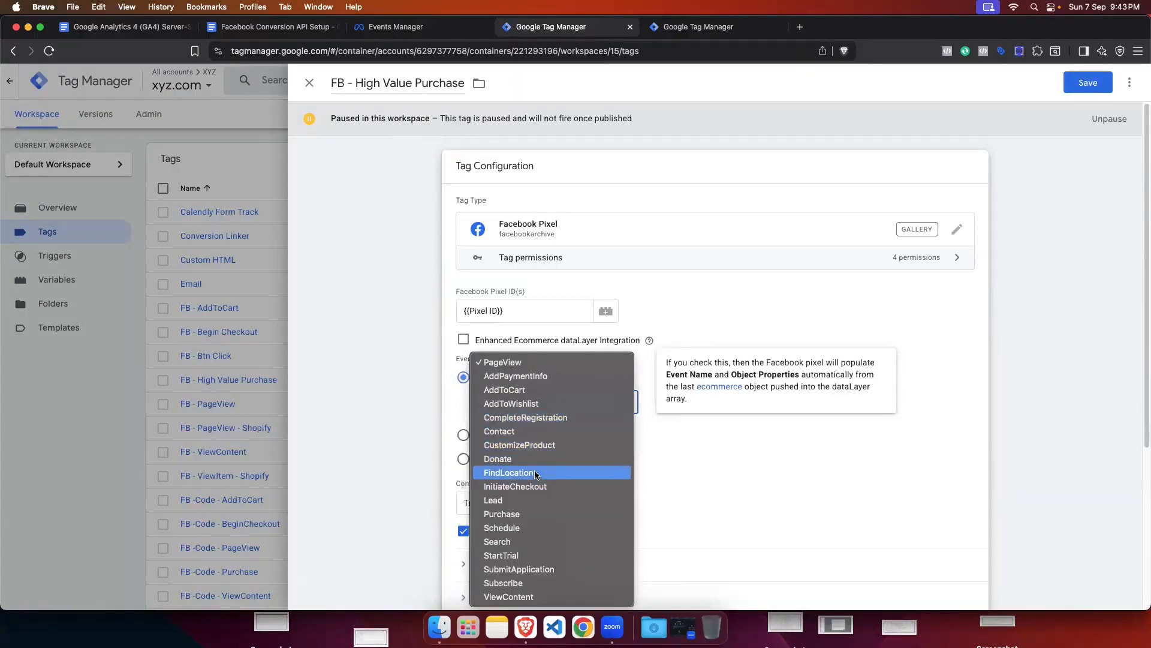
pyautogui.click(537, 514)
# Step: Examine the tag's customer information parameters, object properties, more settings and advanced settings
pyautogui.scroll(-4, 683, 376)
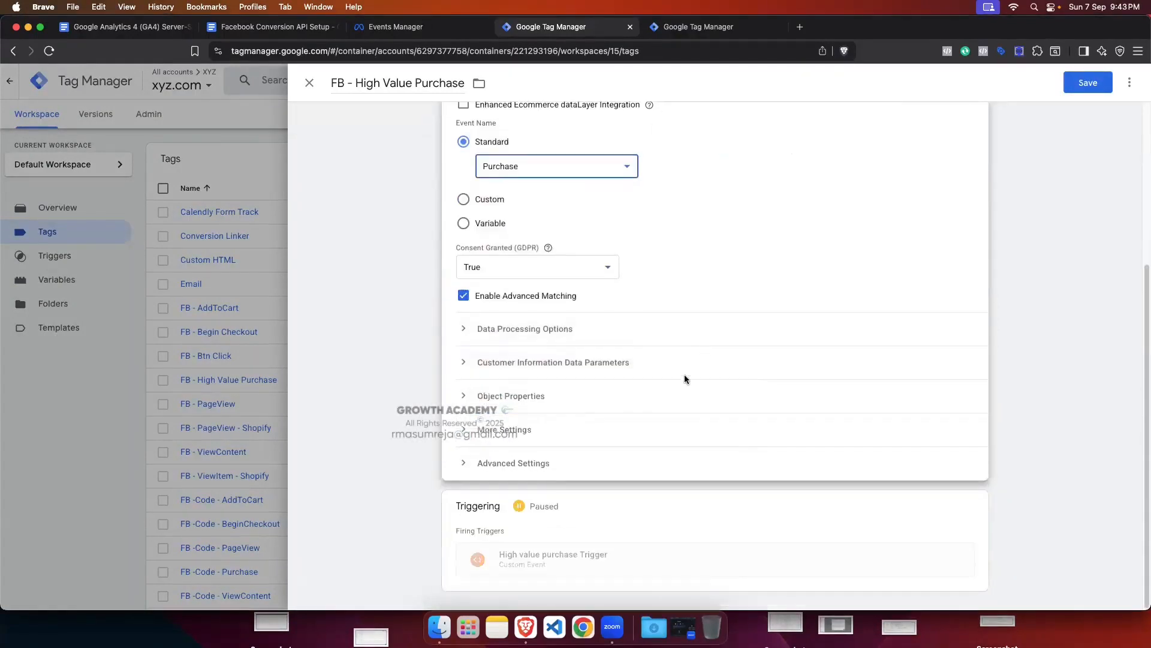
pyautogui.click(469, 362)
pyautogui.scroll(-4, 617, 361)
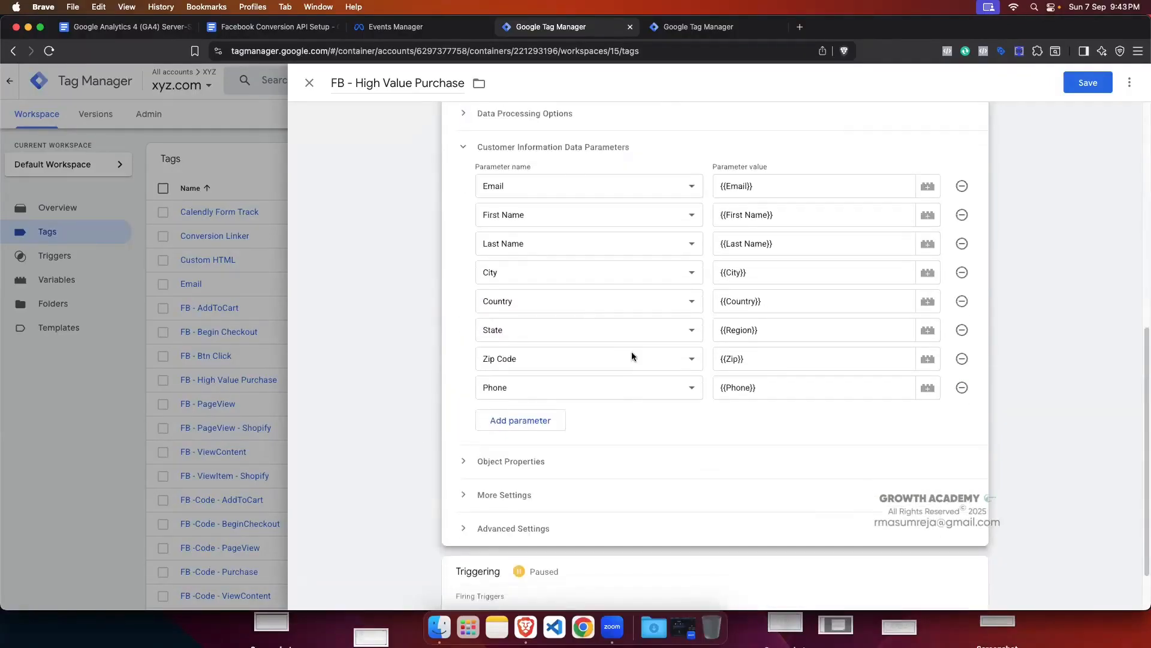
pyautogui.scroll(-2, 647, 372)
pyautogui.click(503, 401)
pyautogui.scroll(-4, 676, 375)
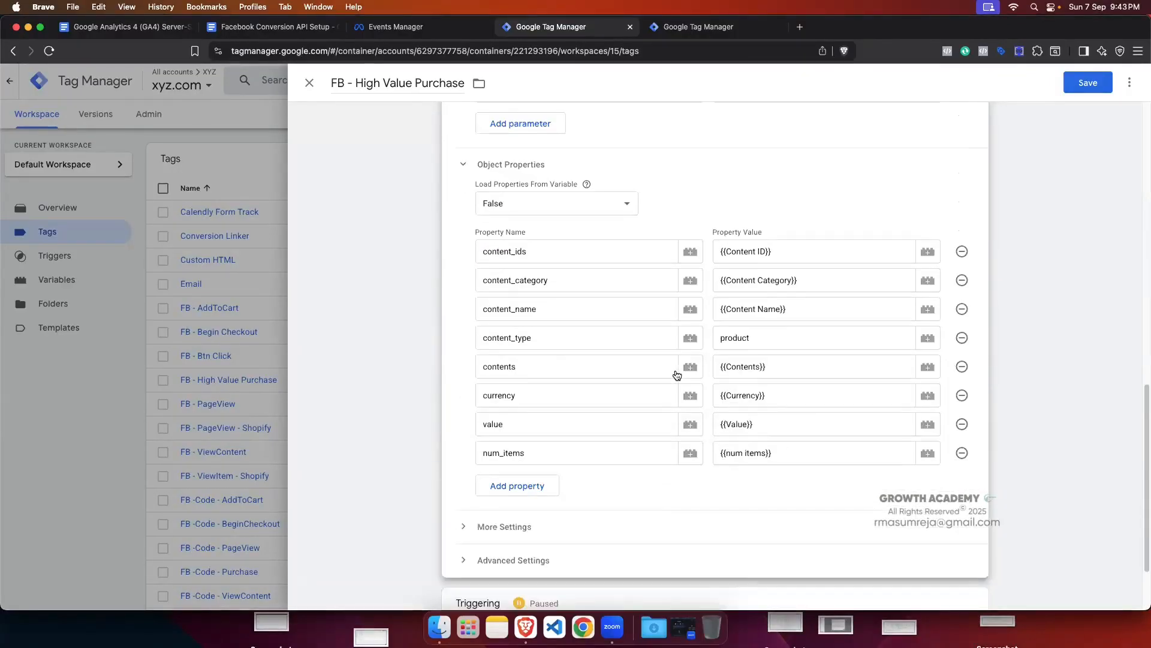
pyautogui.scroll(-2, 665, 376)
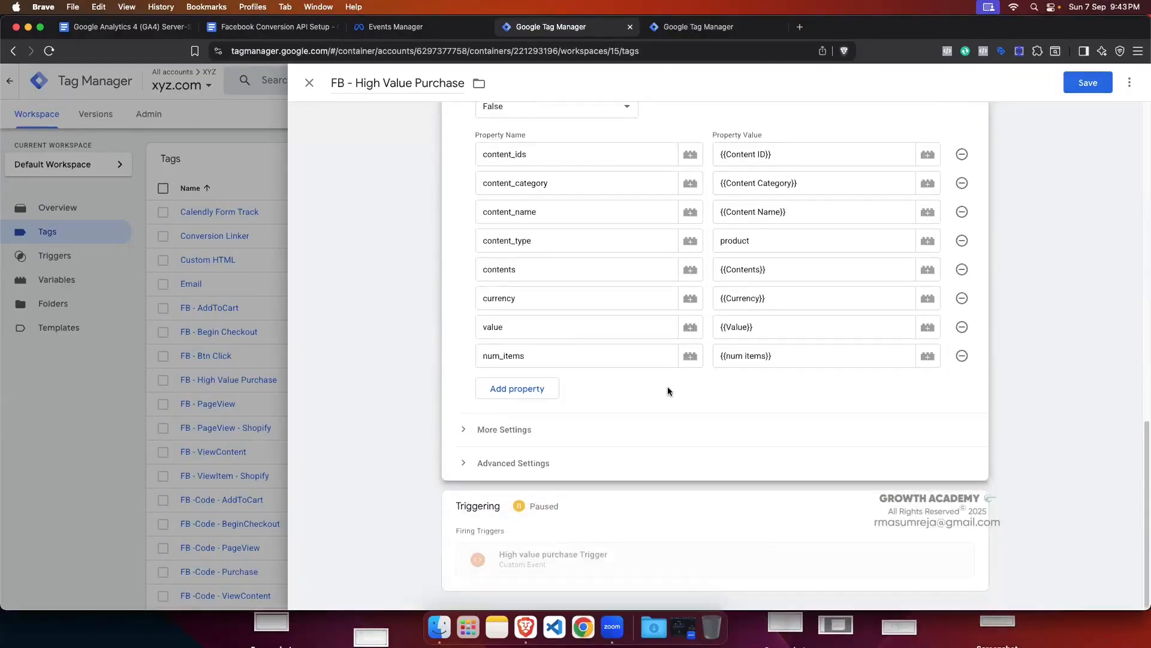
pyautogui.click(466, 433)
pyautogui.click(467, 431)
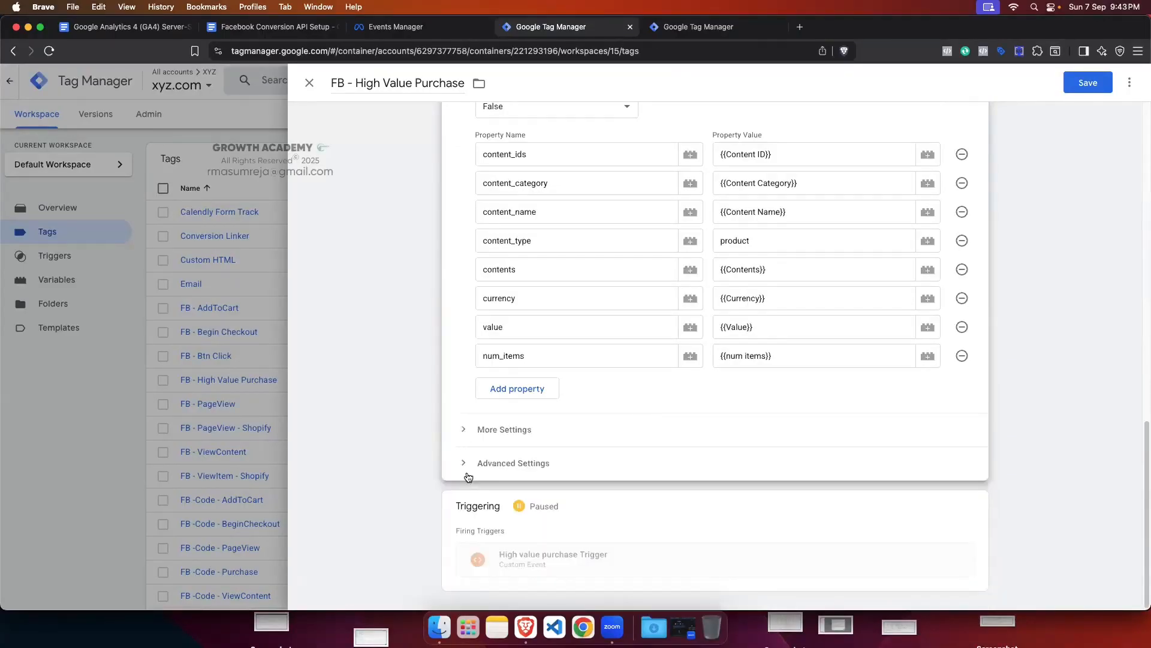
pyautogui.click(466, 468)
pyautogui.click(520, 465)
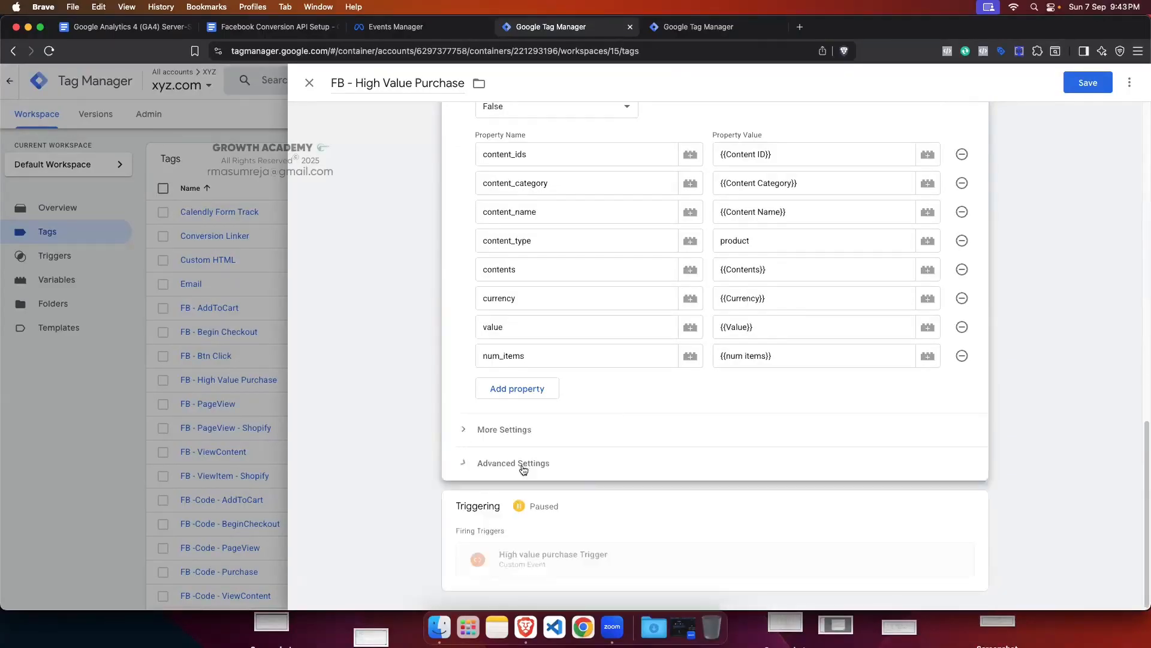
# Step: Replace the tag's firing trigger with purchase Trigger, unpause the tag and save it
pyautogui.click(841, 530)
pyautogui.click(766, 534)
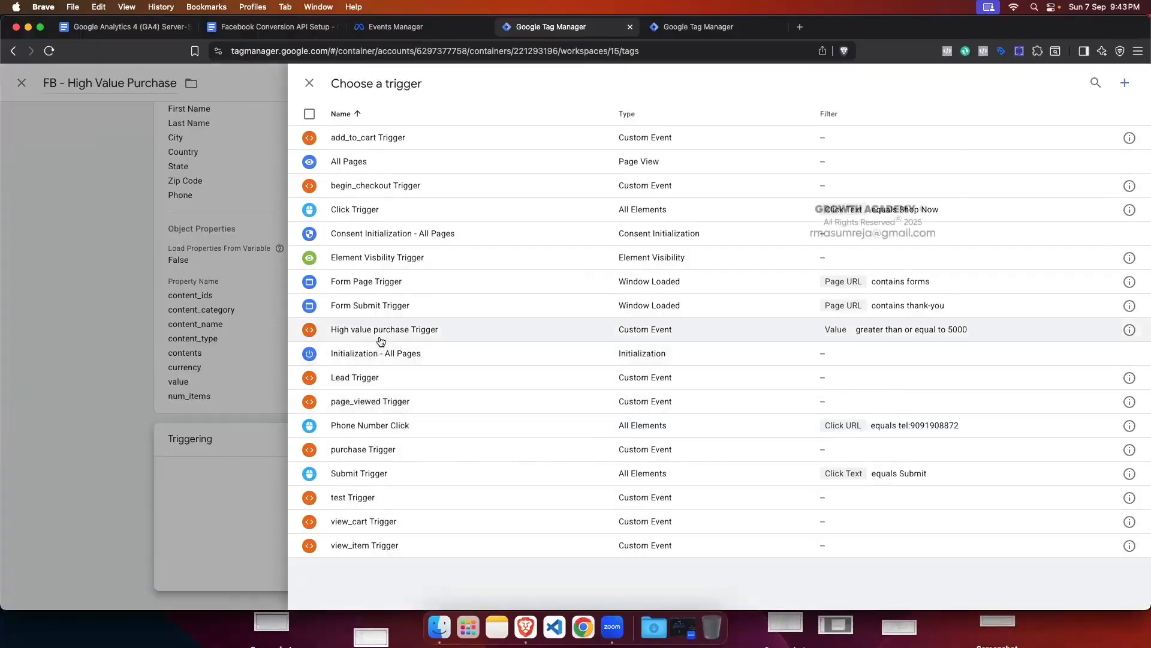
pyautogui.click(372, 450)
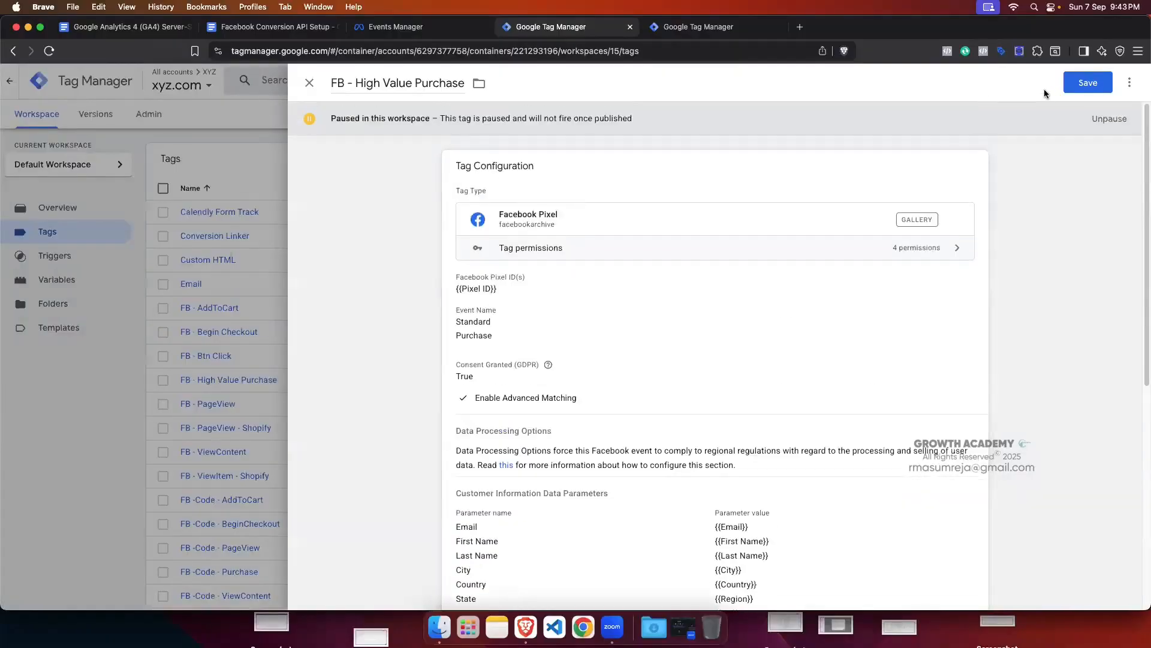
pyautogui.click(1090, 85)
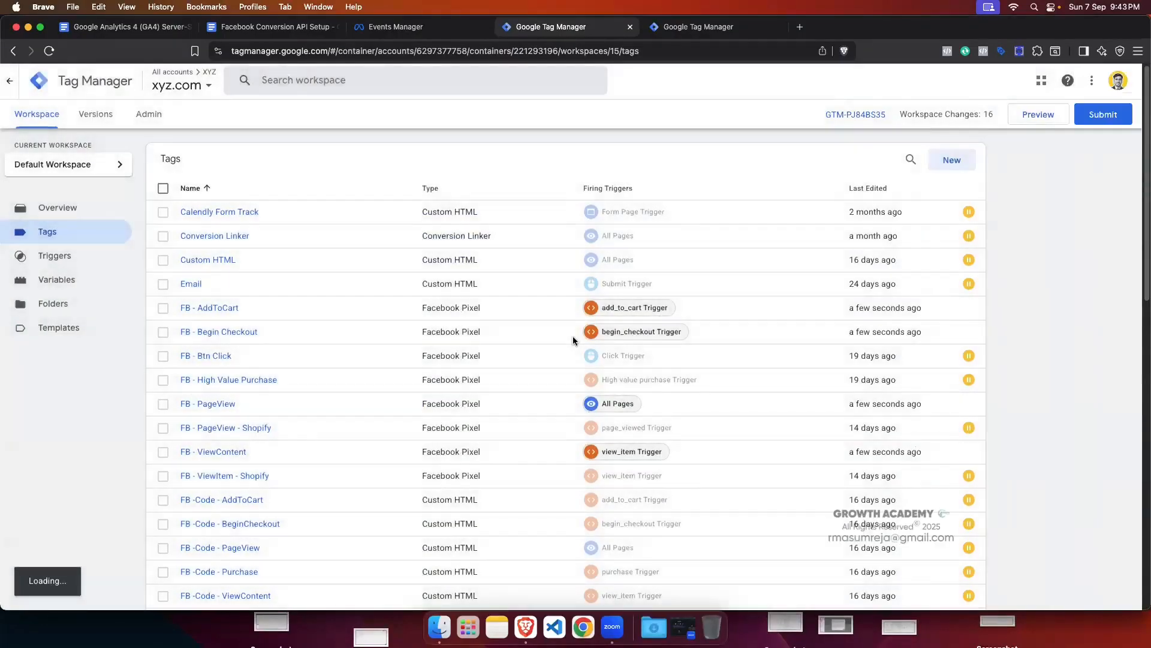
# Step: Rename the FB - High Value Purchase tag to FB - Purchase and save it
pyautogui.click(217, 381)
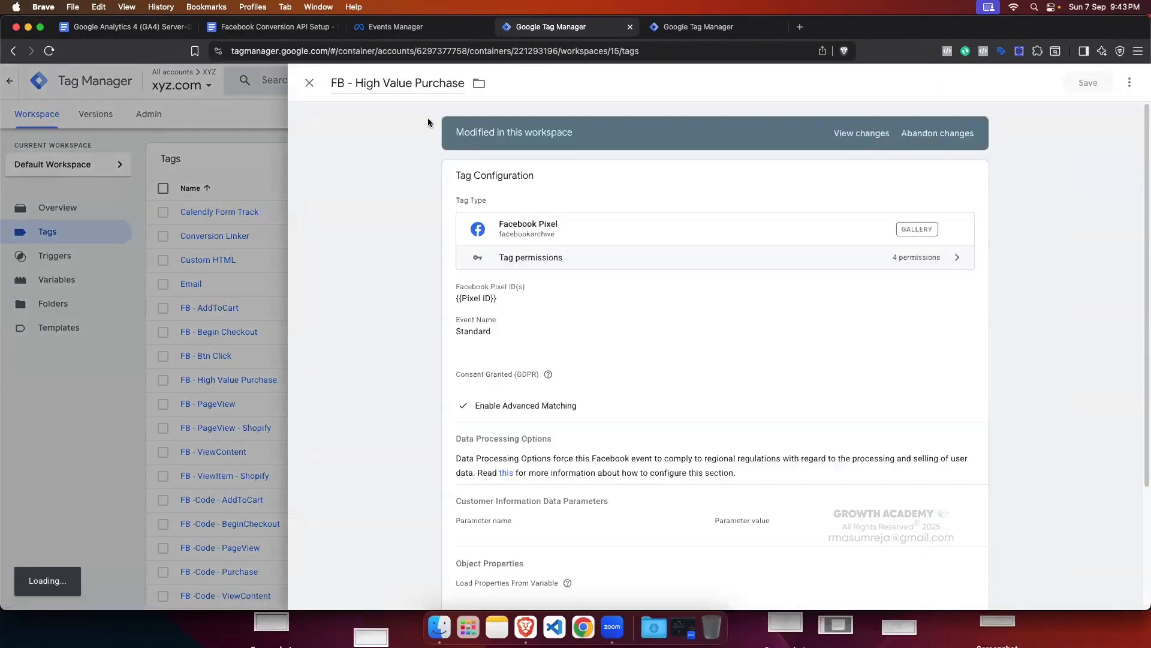
pyautogui.moveTo(415, 82); pyautogui.dragTo(358, 82)
pyautogui.press('BackSpace')
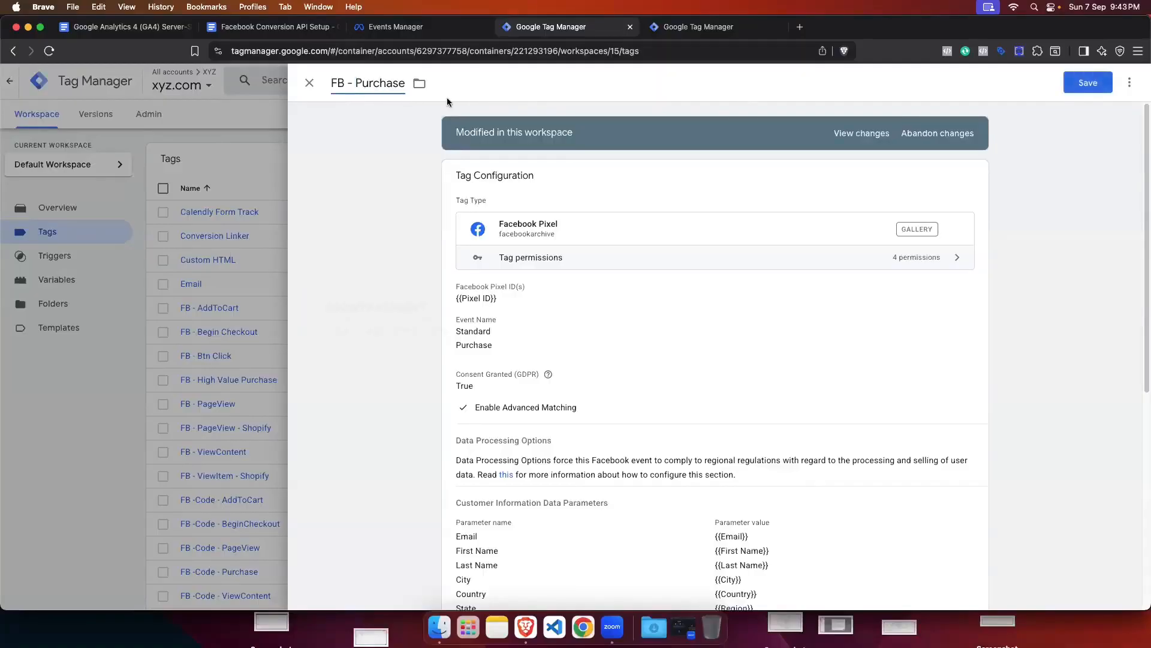
pyautogui.click(1088, 82)
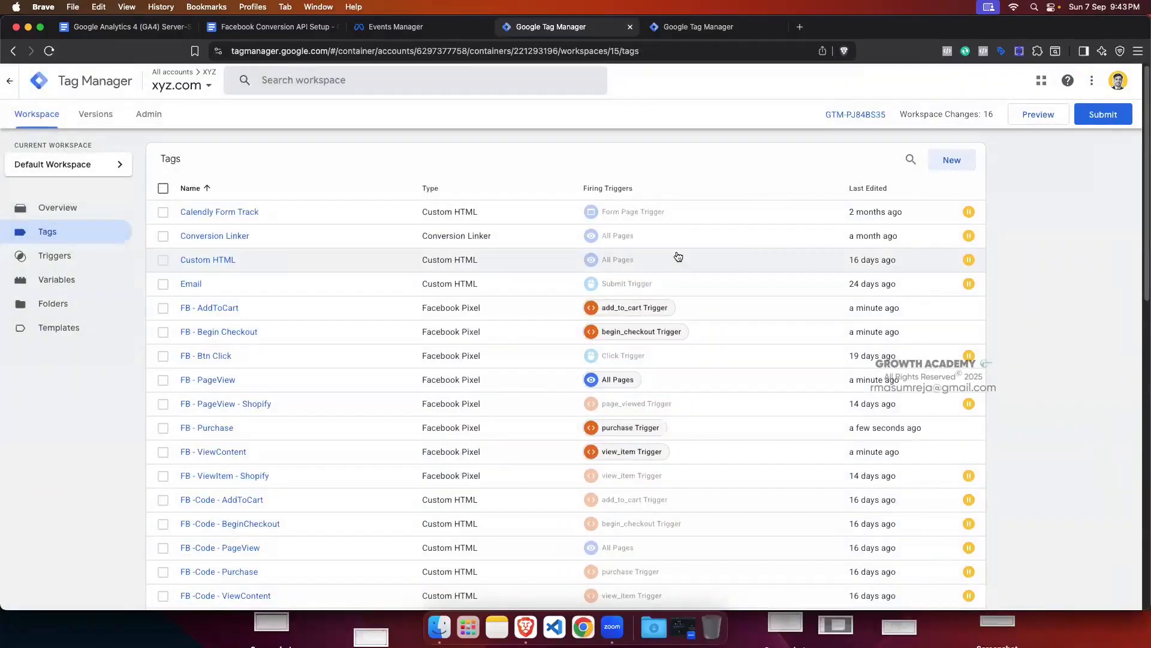
# Step: Open the FB - PageView tag for editing and expand its additional settings to reach the empty Event ID field
pyautogui.scroll(-1, 497, 381)
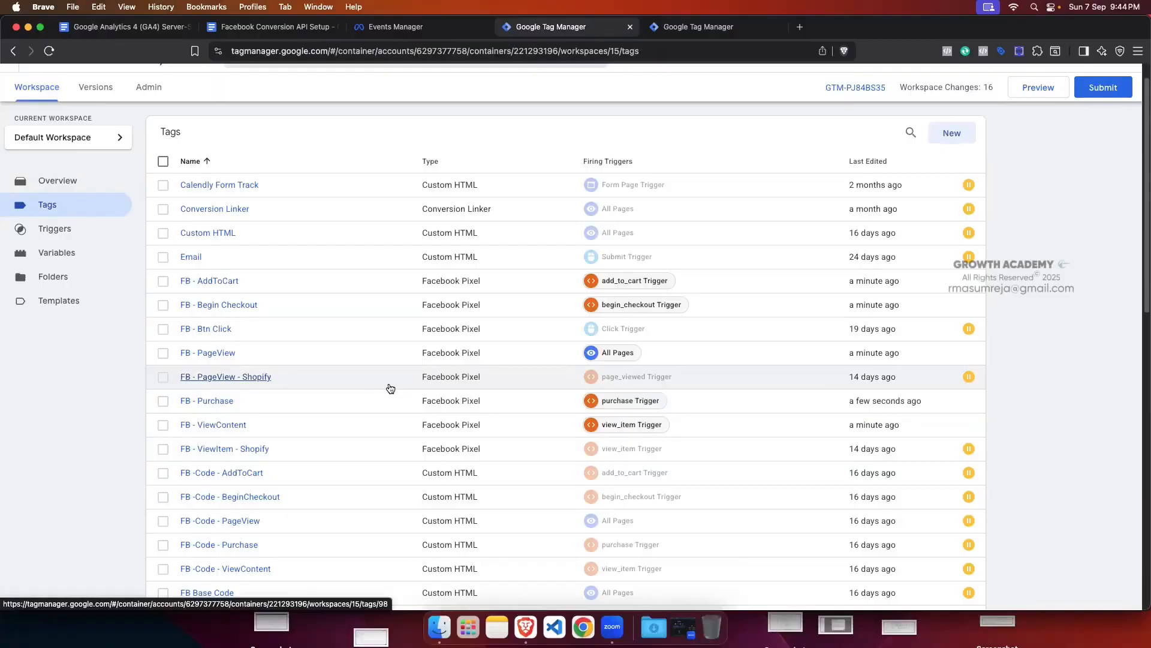
pyautogui.scroll(-1, 387, 389)
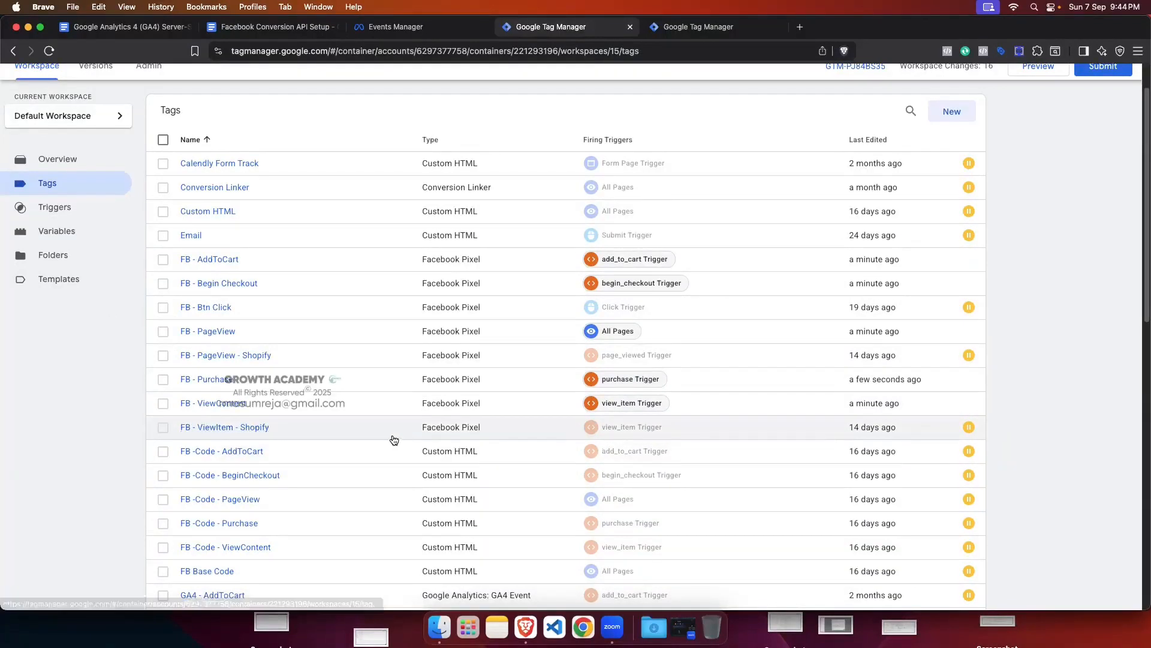
pyautogui.click(226, 333)
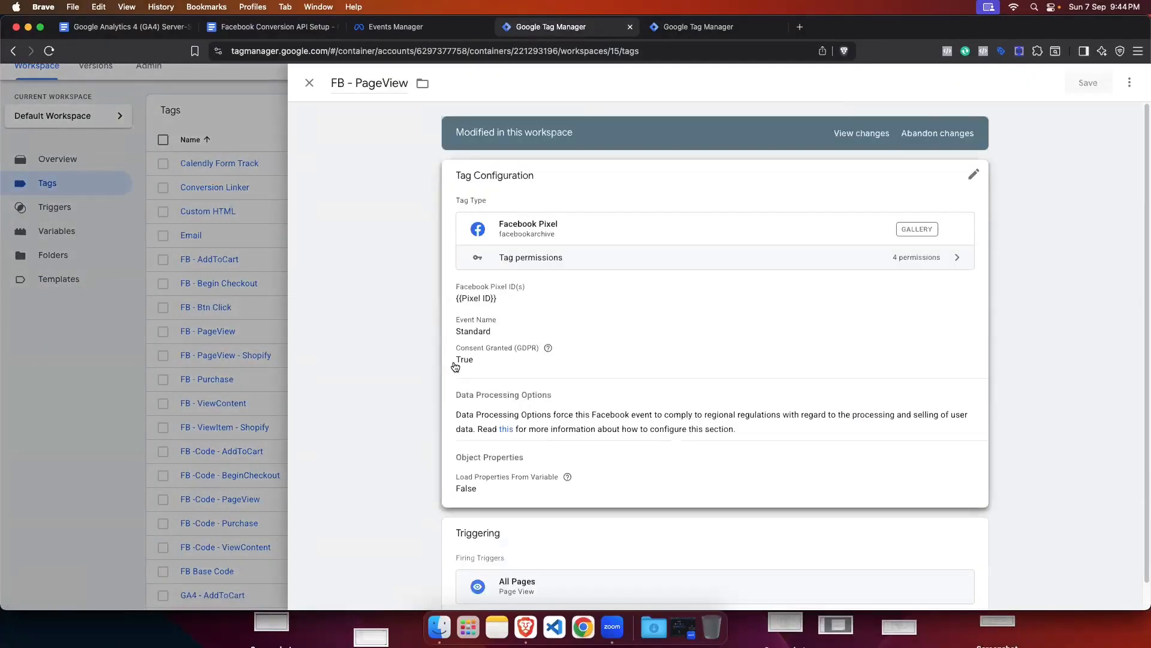
pyautogui.scroll(-2, 537, 368)
pyautogui.click(681, 448)
pyautogui.scroll(-3, 642, 394)
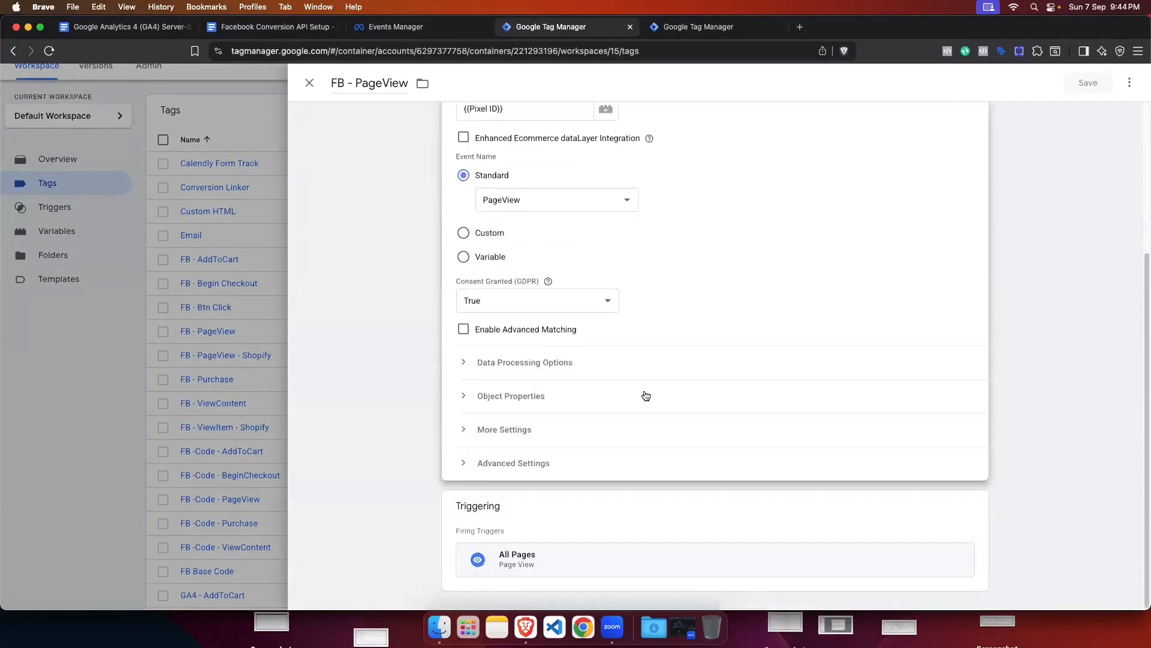
pyautogui.click(473, 431)
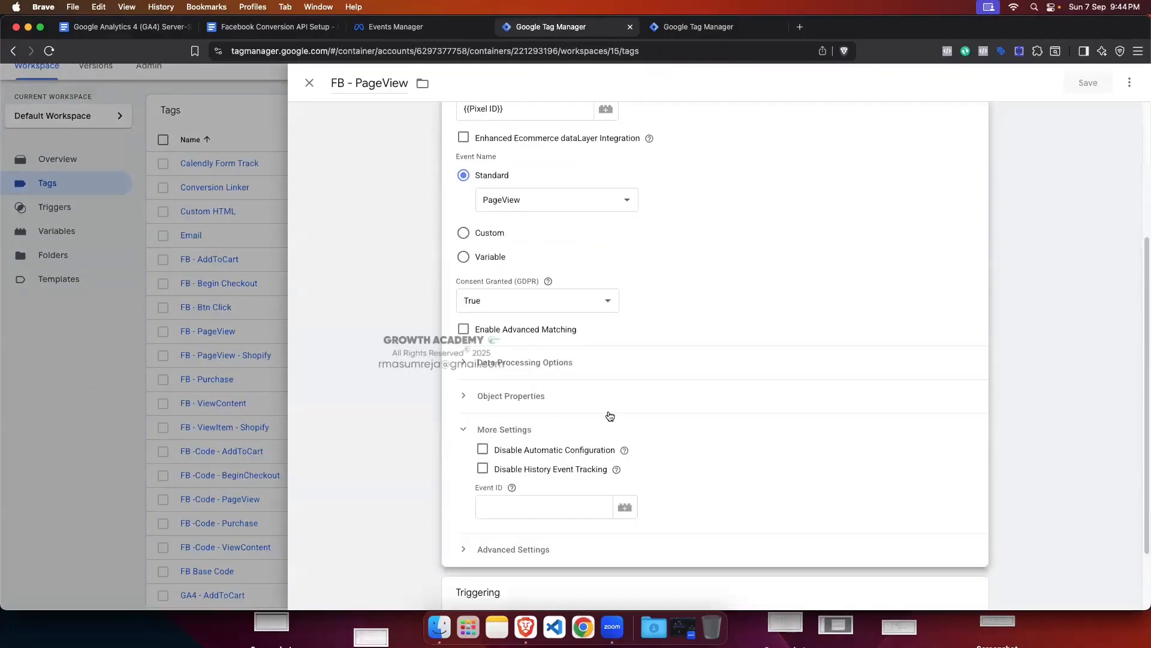
pyautogui.scroll(-1, 610, 414)
pyautogui.click(526, 469)
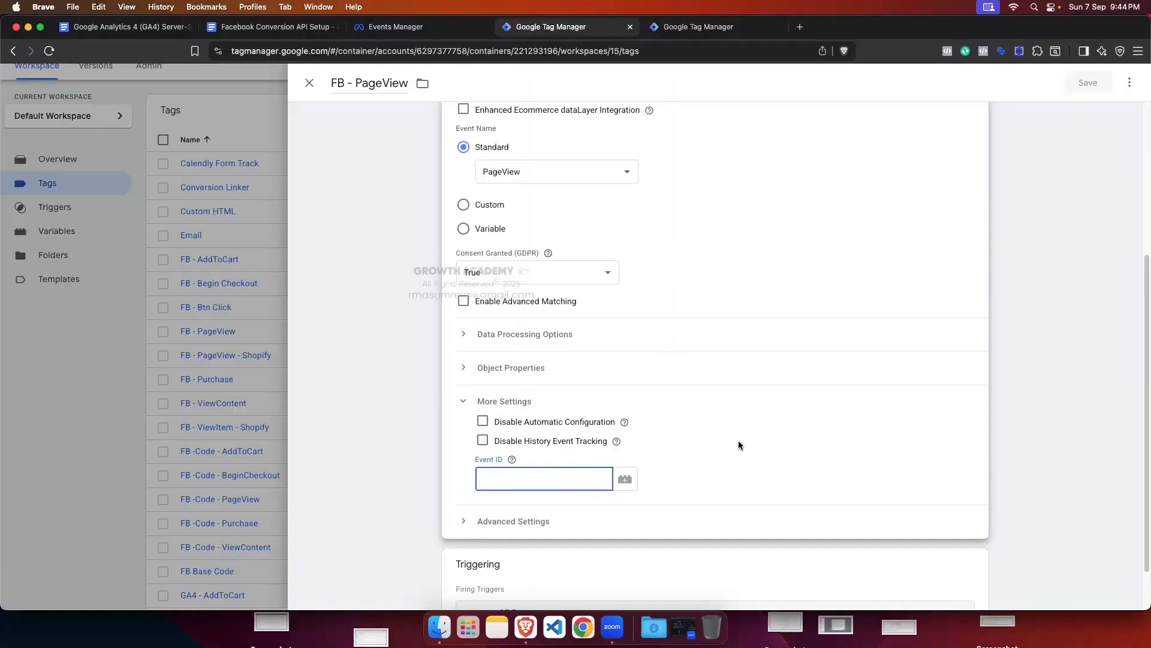
# Step: Start a new variable for the tag's Event ID and search the community variable templates for "eve"
pyautogui.click(623, 480)
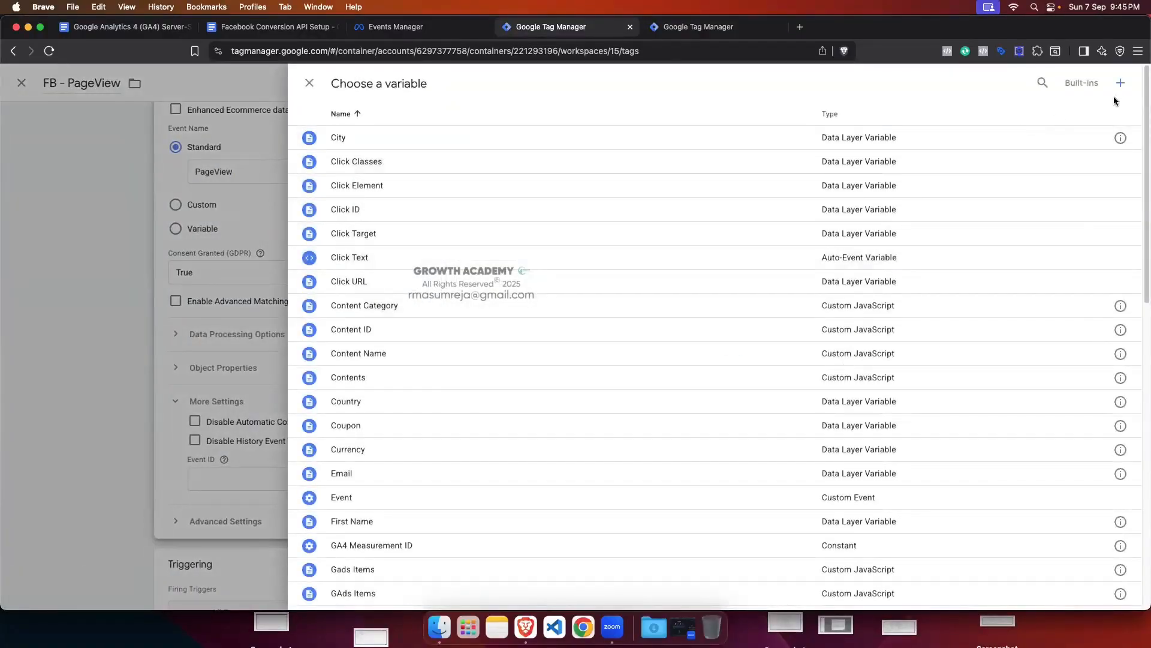
pyautogui.click(1120, 85)
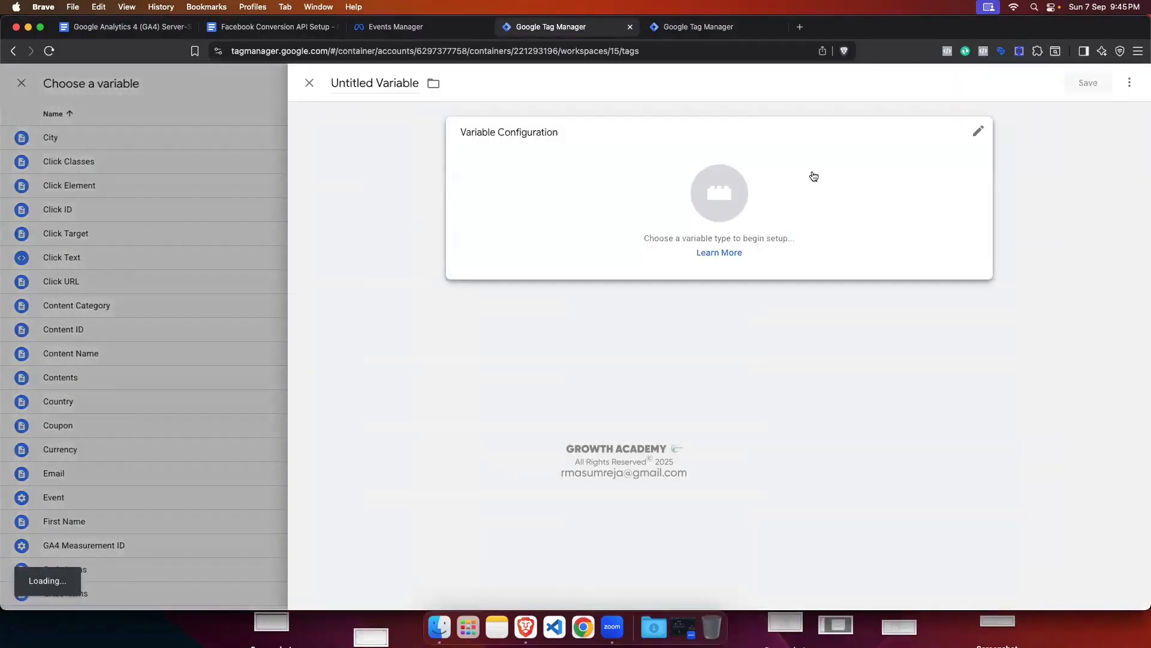
pyautogui.click(697, 176)
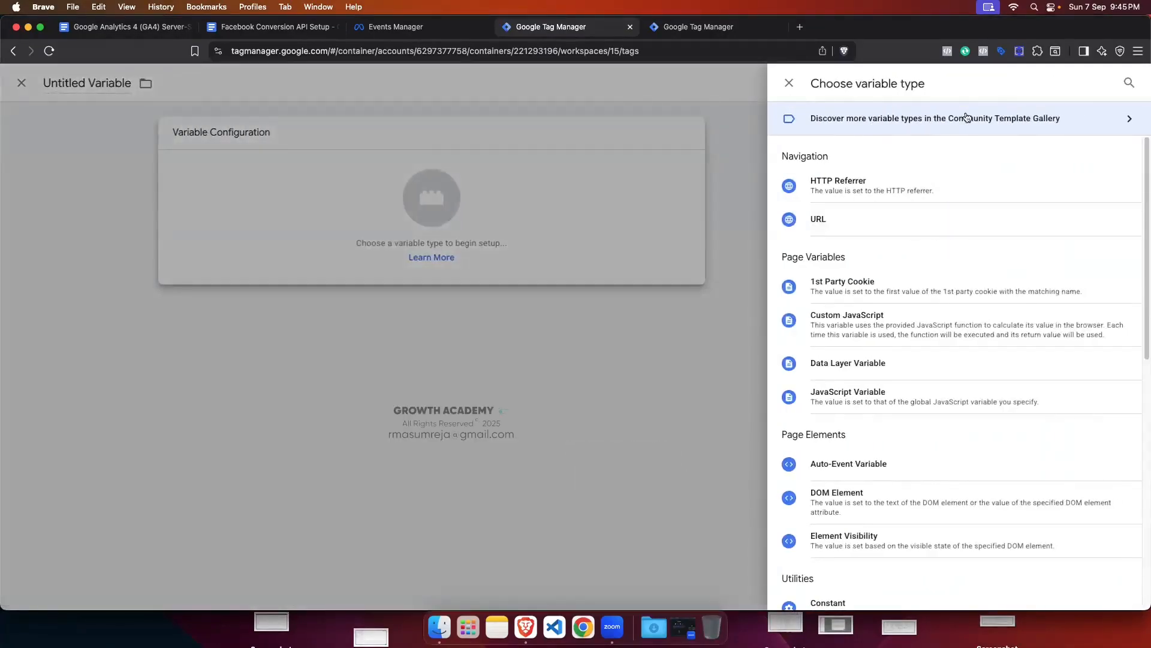
pyautogui.click(1072, 121)
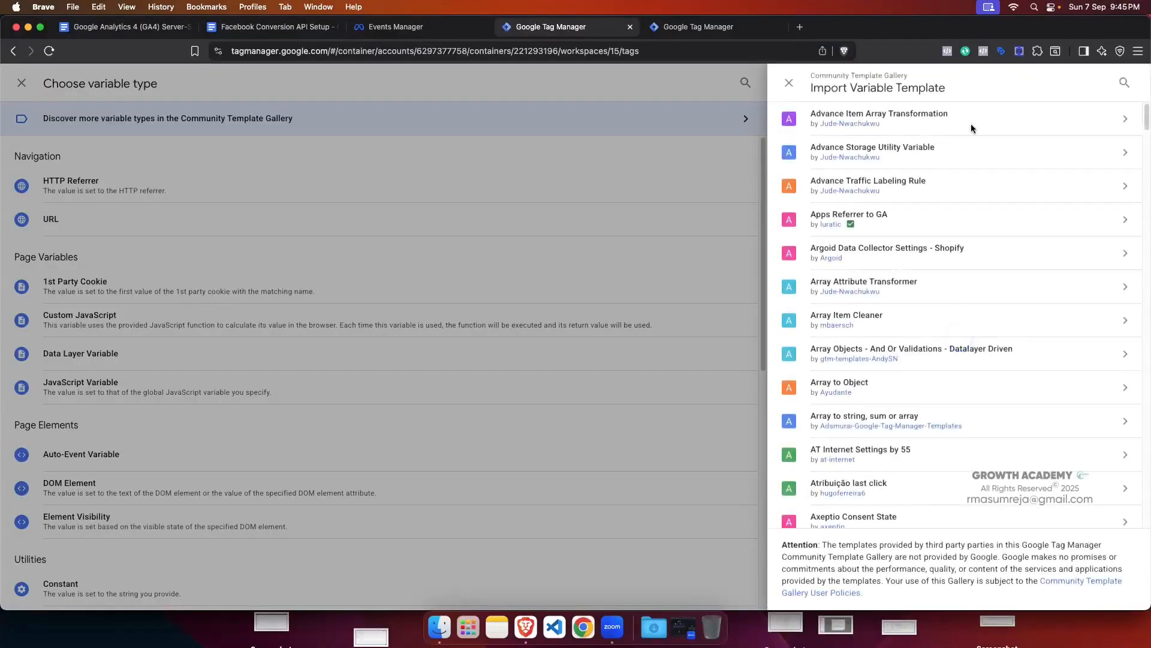
pyautogui.click(1124, 83)
pyautogui.write('ev')
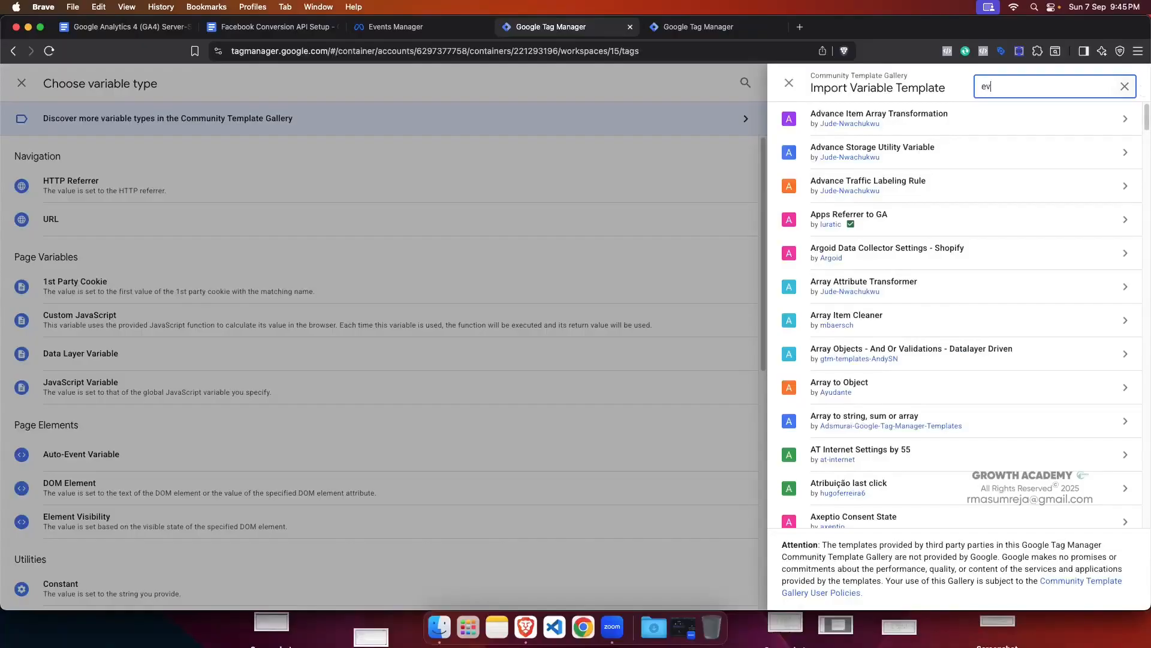
pyautogui.write('entd')
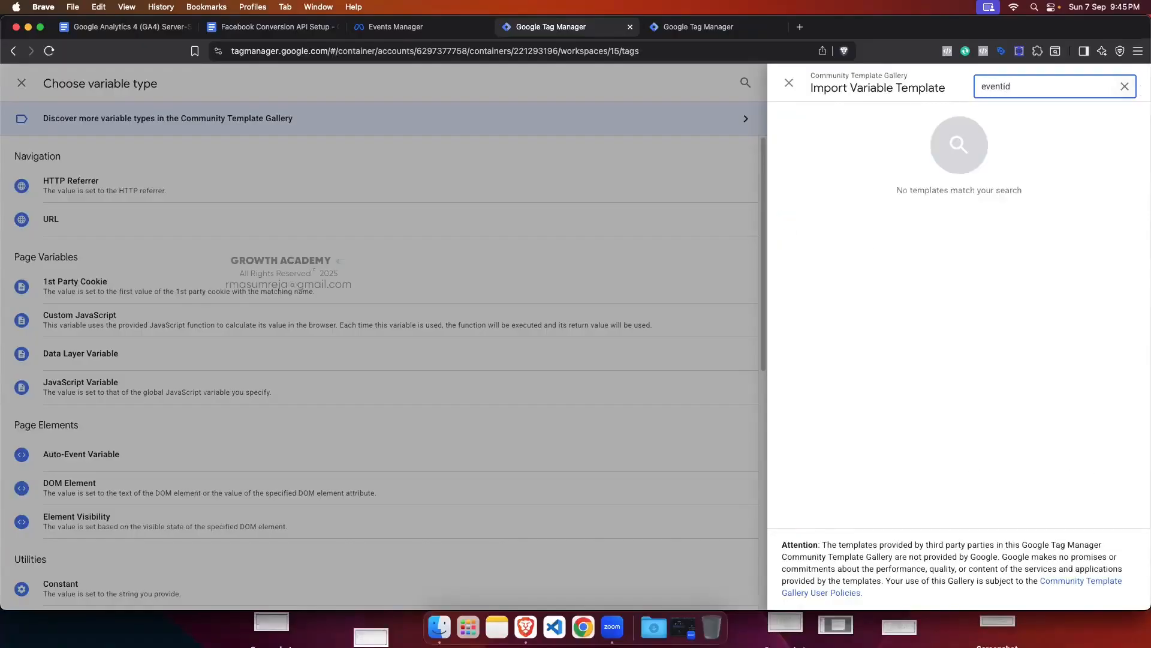
pyautogui.press('BackSpace')
pyautogui.press('BackSpace')
pyautogui.press('BackSpace')
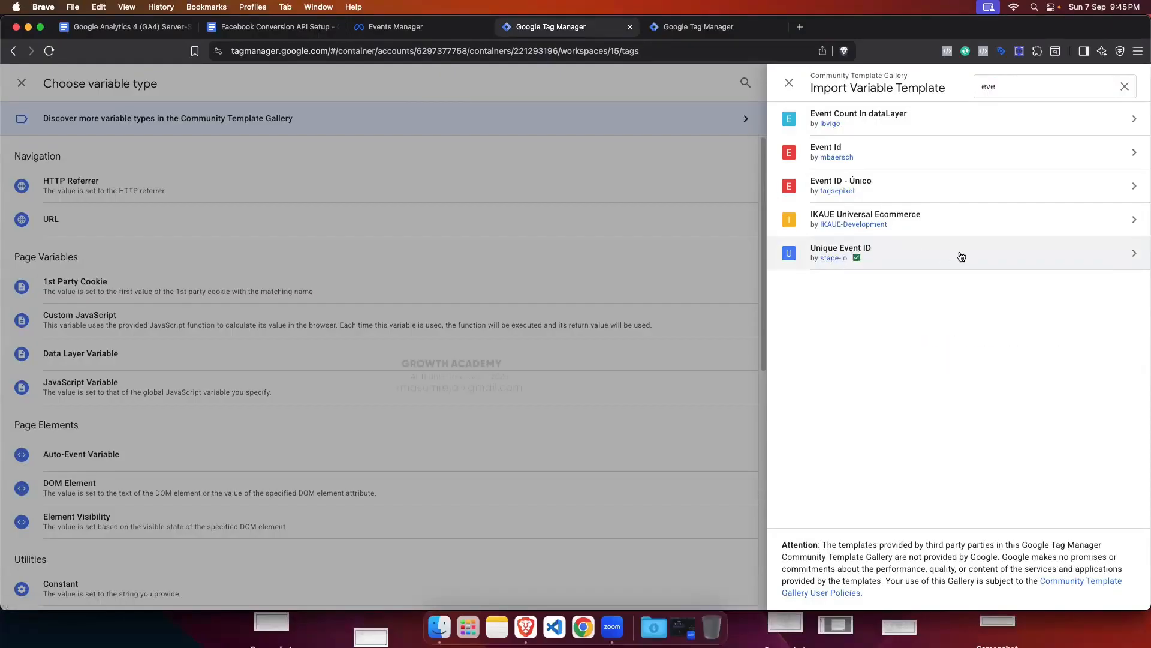
# Step: Add the Unique Event ID variable template by stape-io to the workspace, accepting its permissions
pyautogui.click(1121, 268)
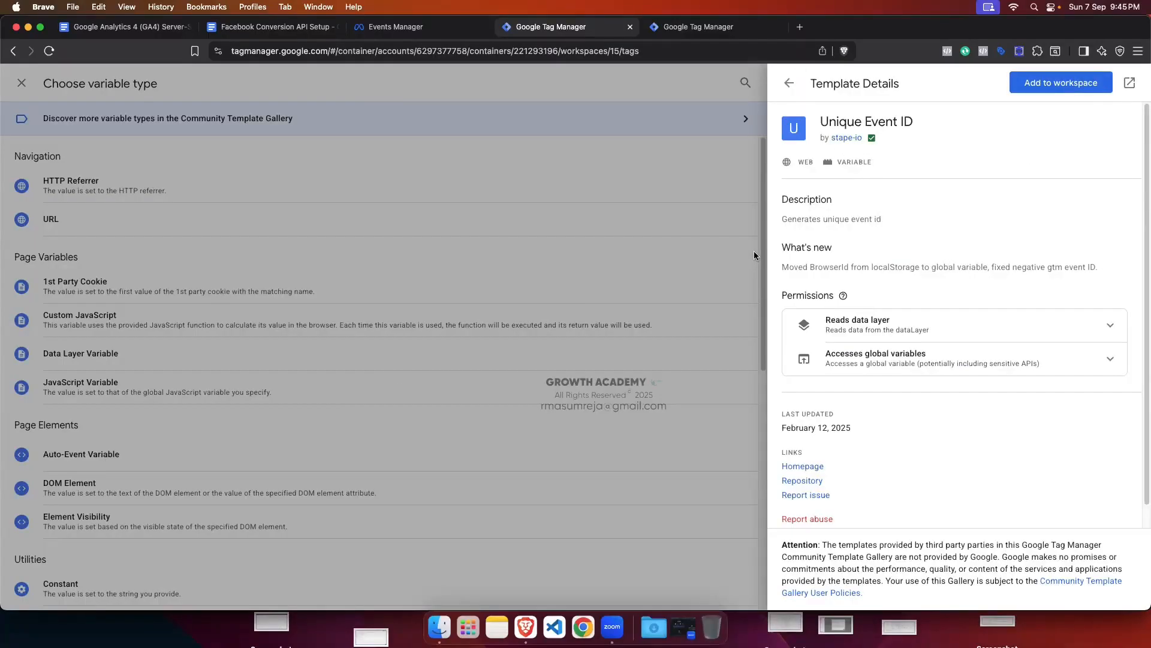
pyautogui.click(1046, 87)
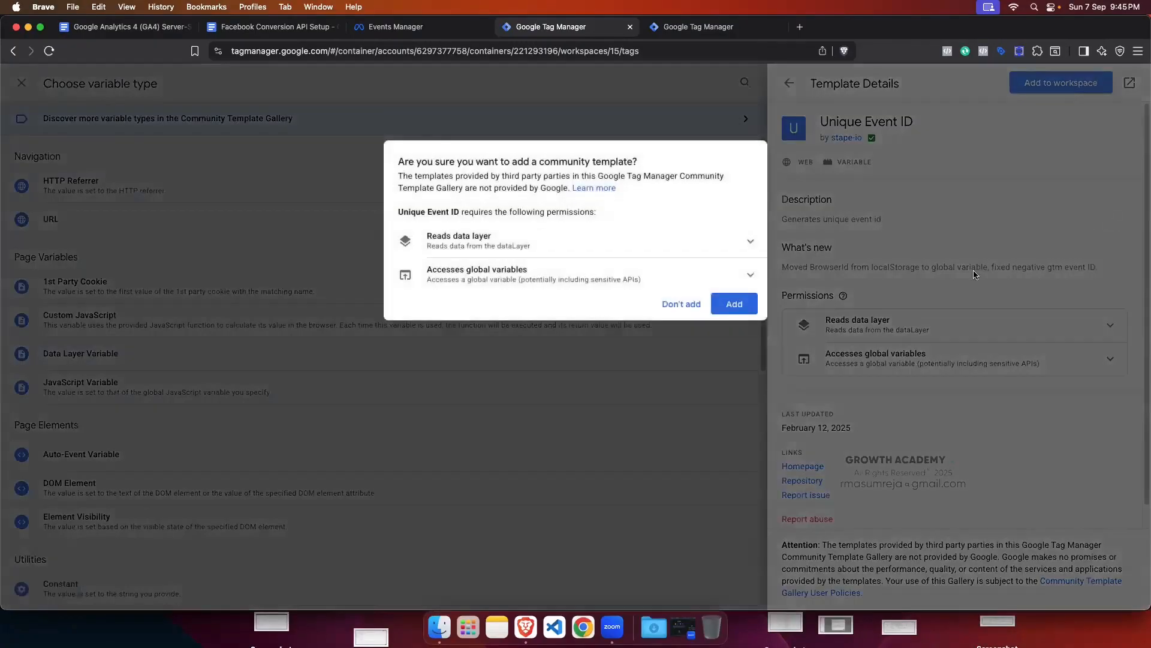
pyautogui.click(730, 308)
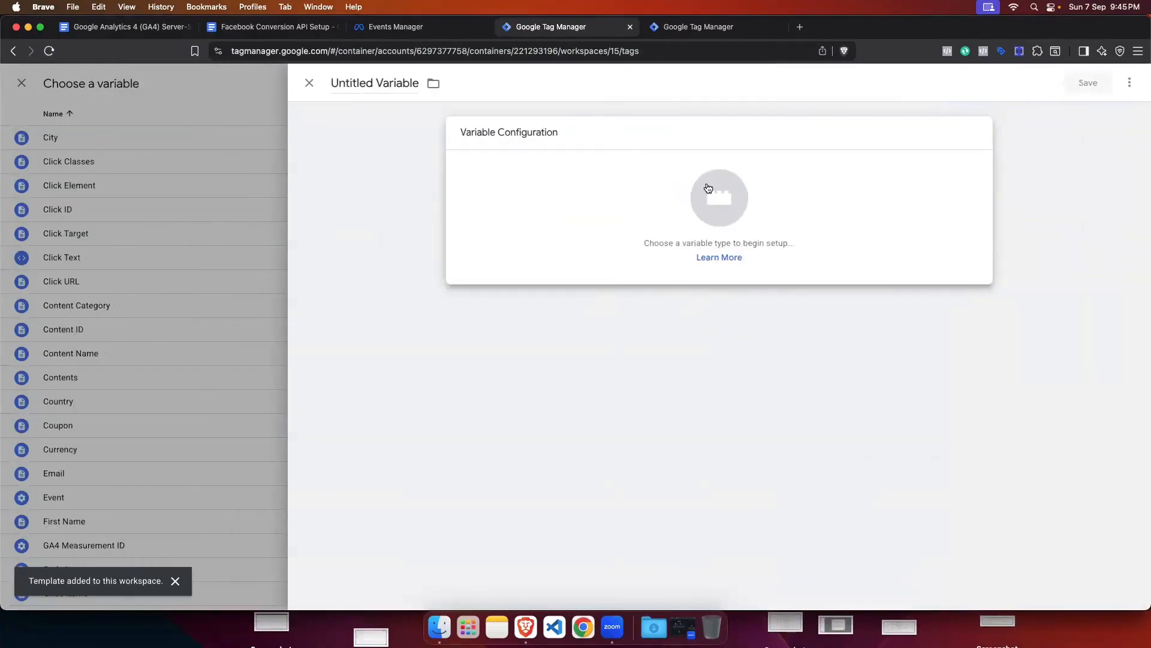
pyautogui.click(309, 83)
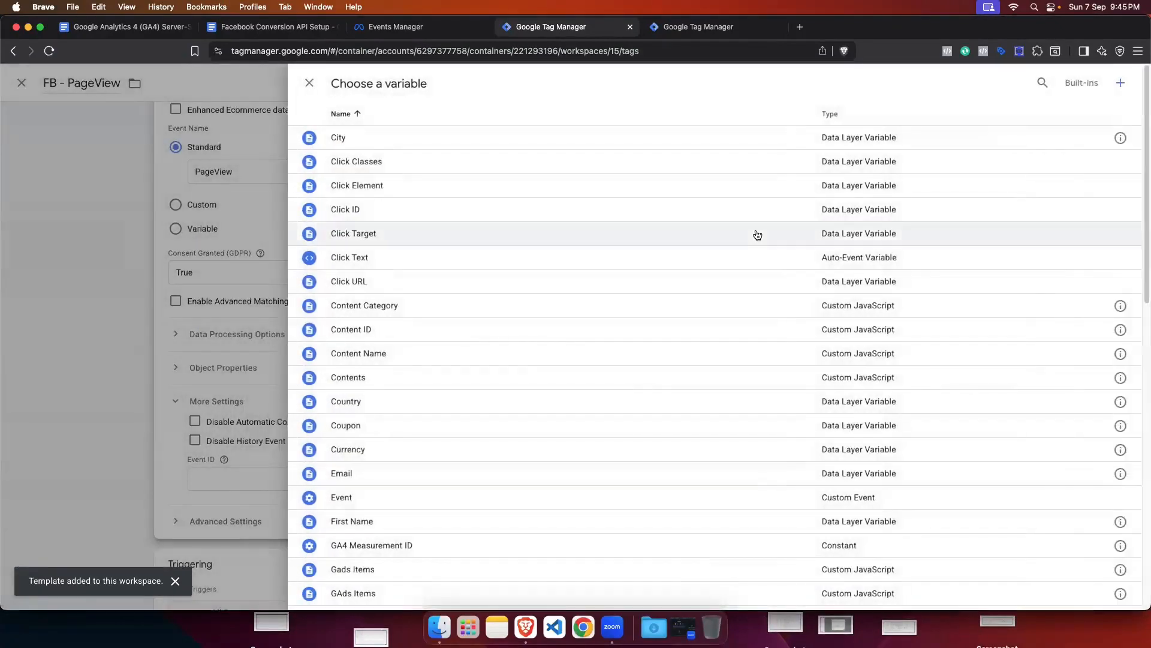
pyautogui.click(1120, 84)
pyautogui.click(761, 174)
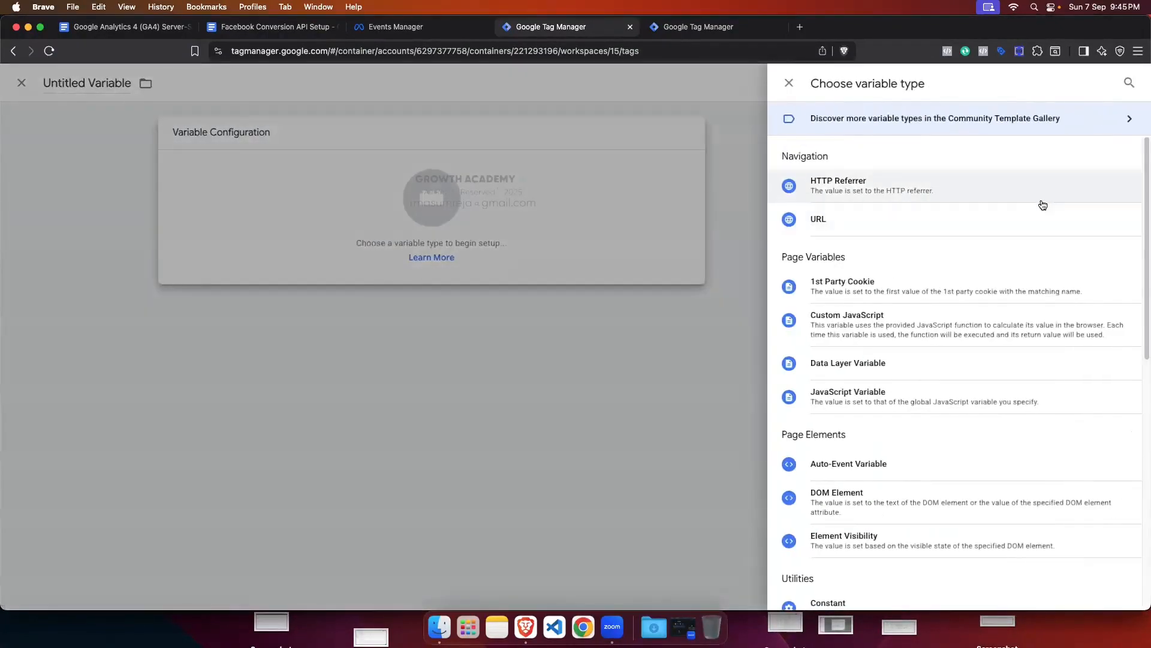
pyautogui.scroll(-1, 1020, 207)
pyautogui.scroll(1, 969, 212)
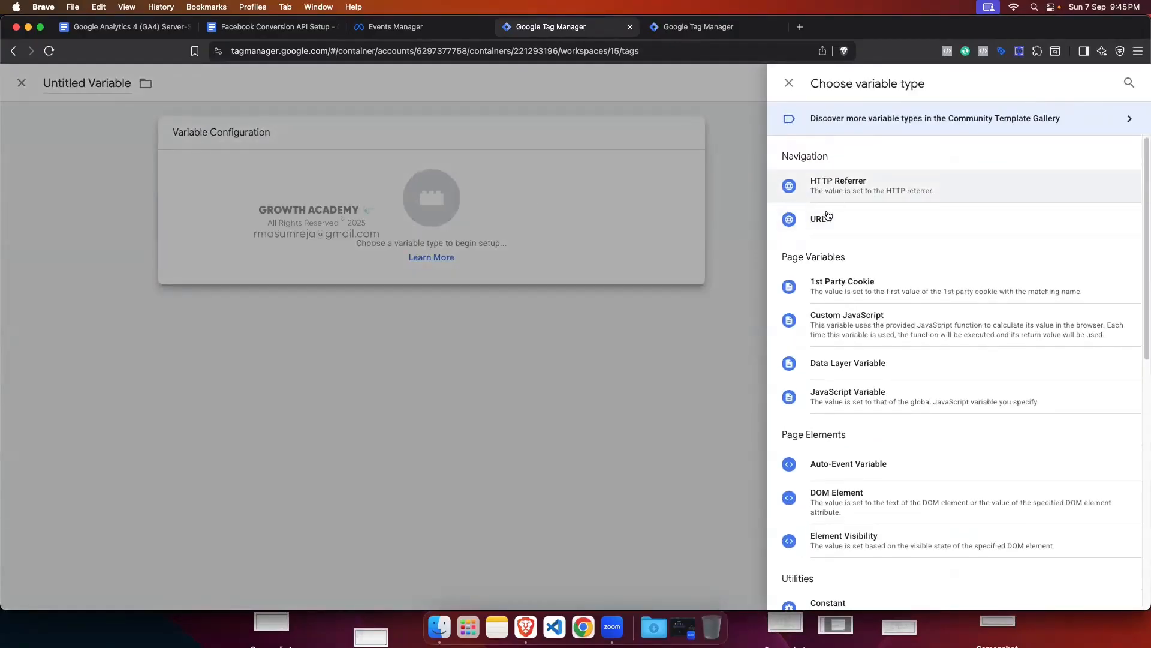
pyautogui.click(788, 83)
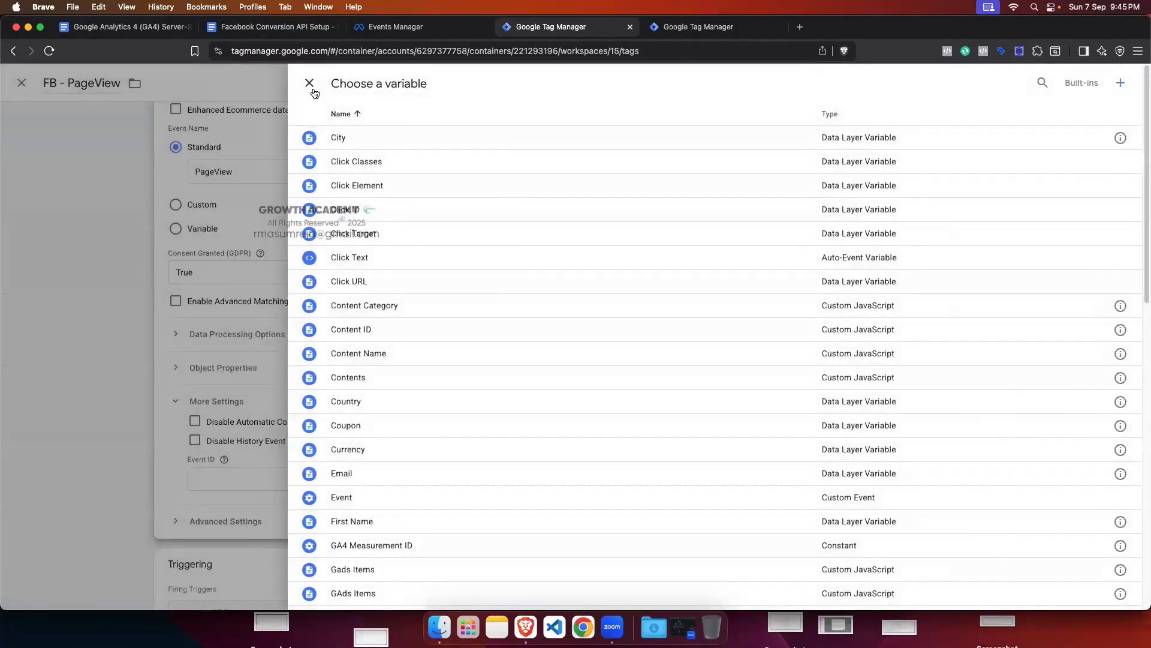
pyautogui.click(310, 84)
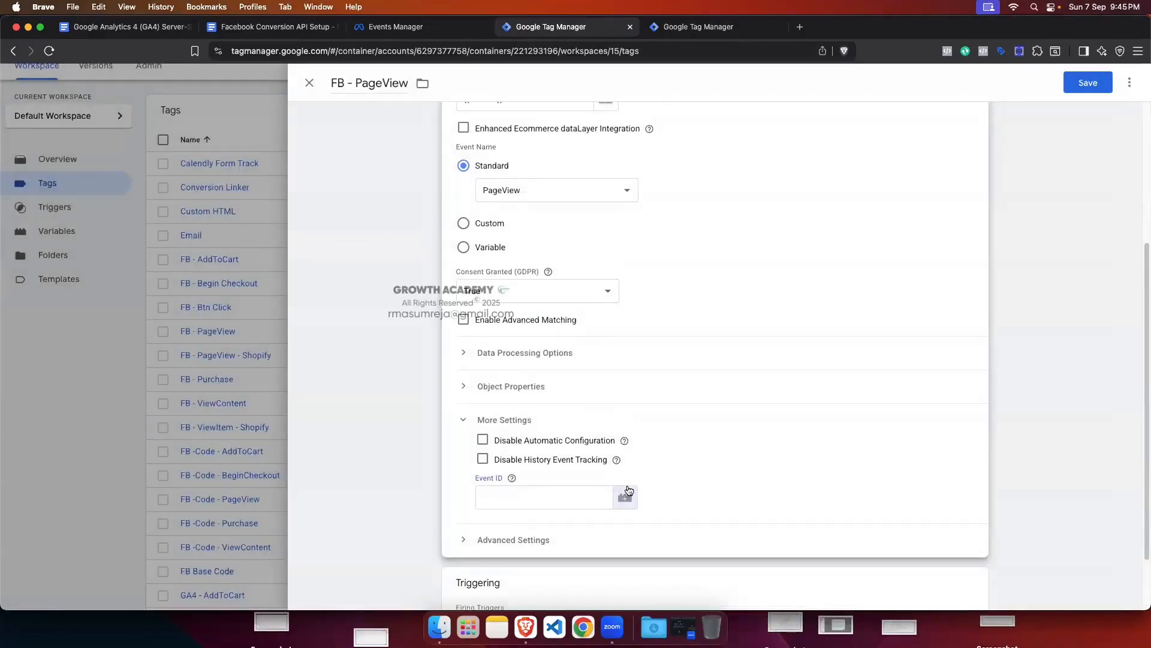
pyautogui.click(626, 494)
pyautogui.click(1107, 79)
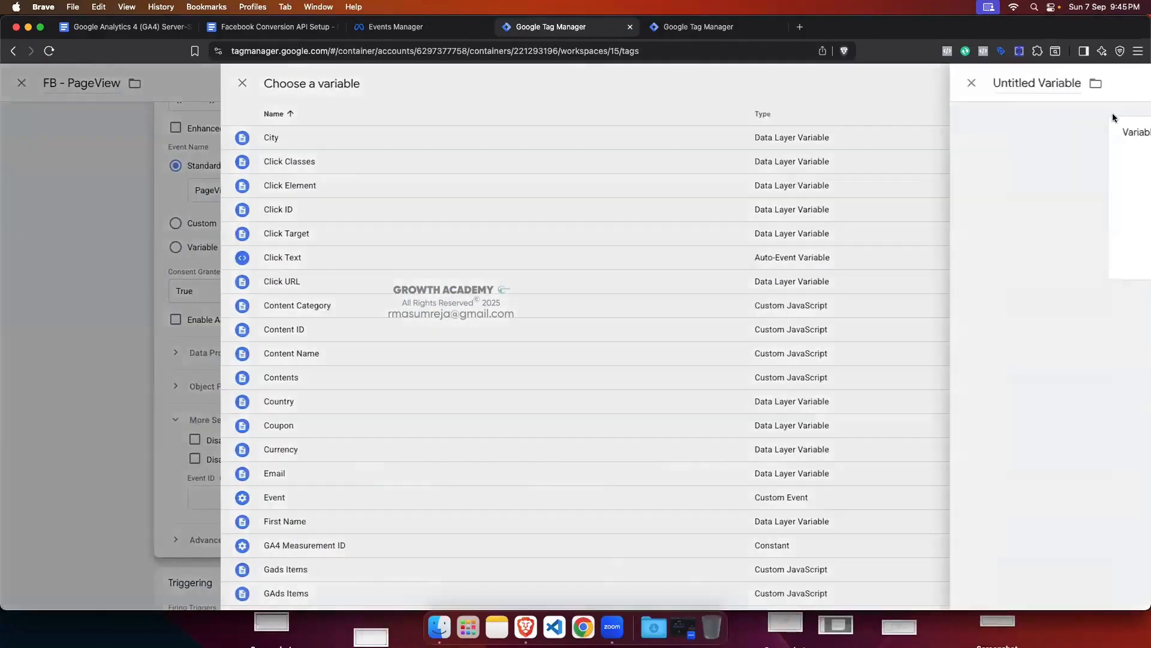
pyautogui.click(701, 185)
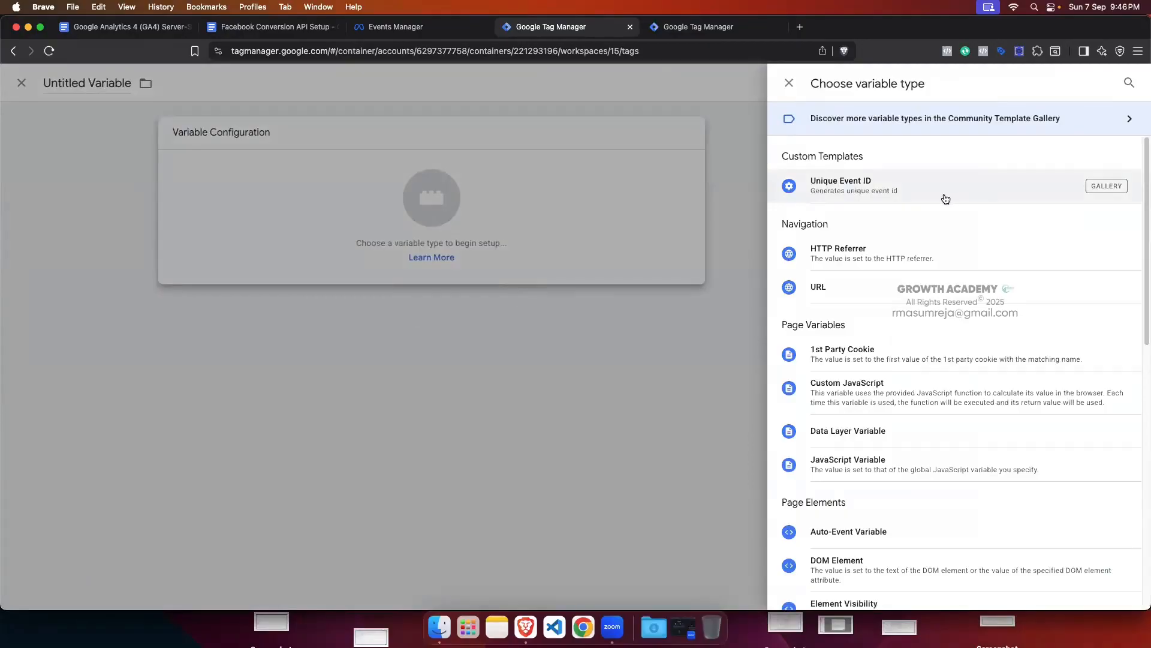
pyautogui.press('Escape')
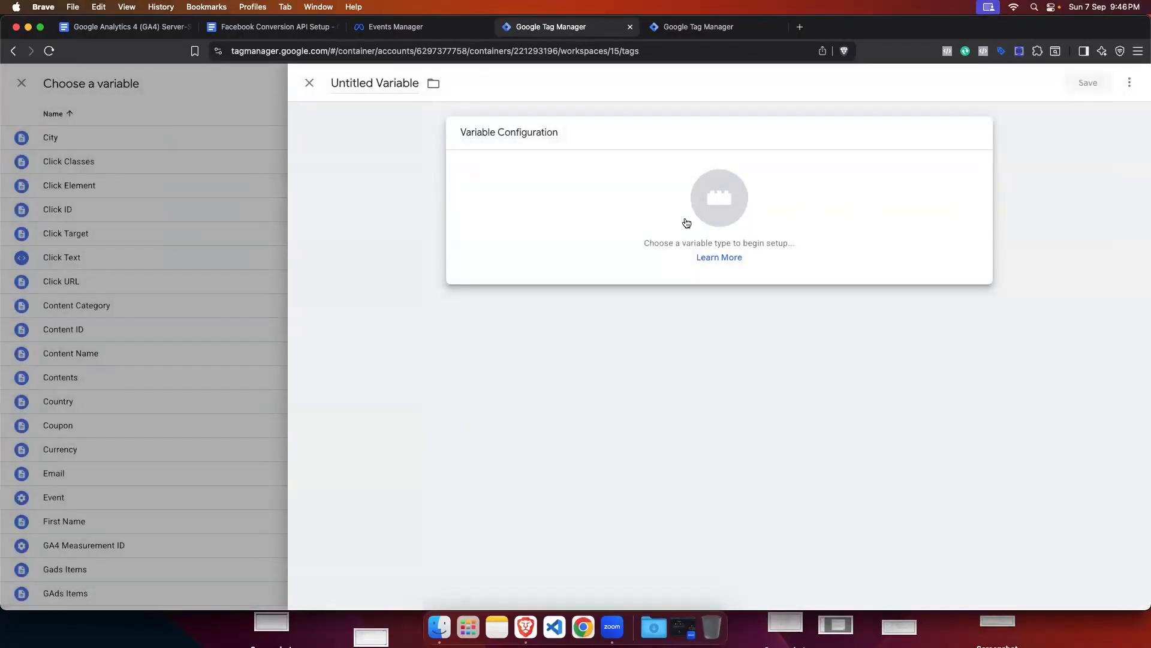
pyautogui.click(726, 214)
pyautogui.press('Escape')
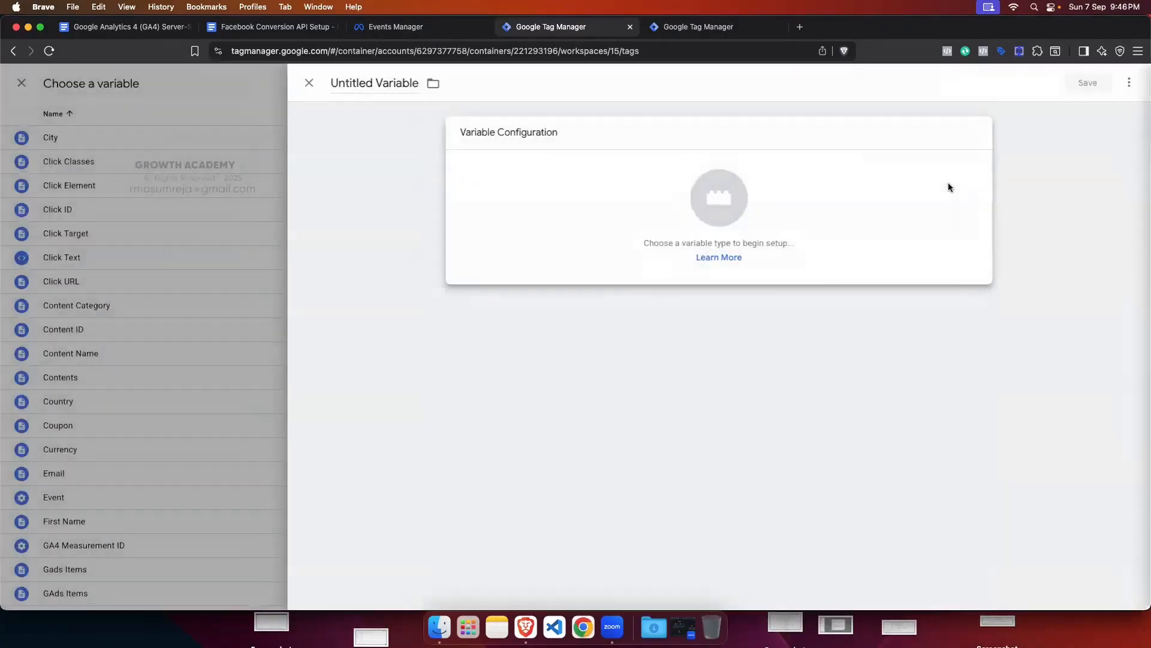
pyautogui.click(308, 83)
pyautogui.press('Escape')
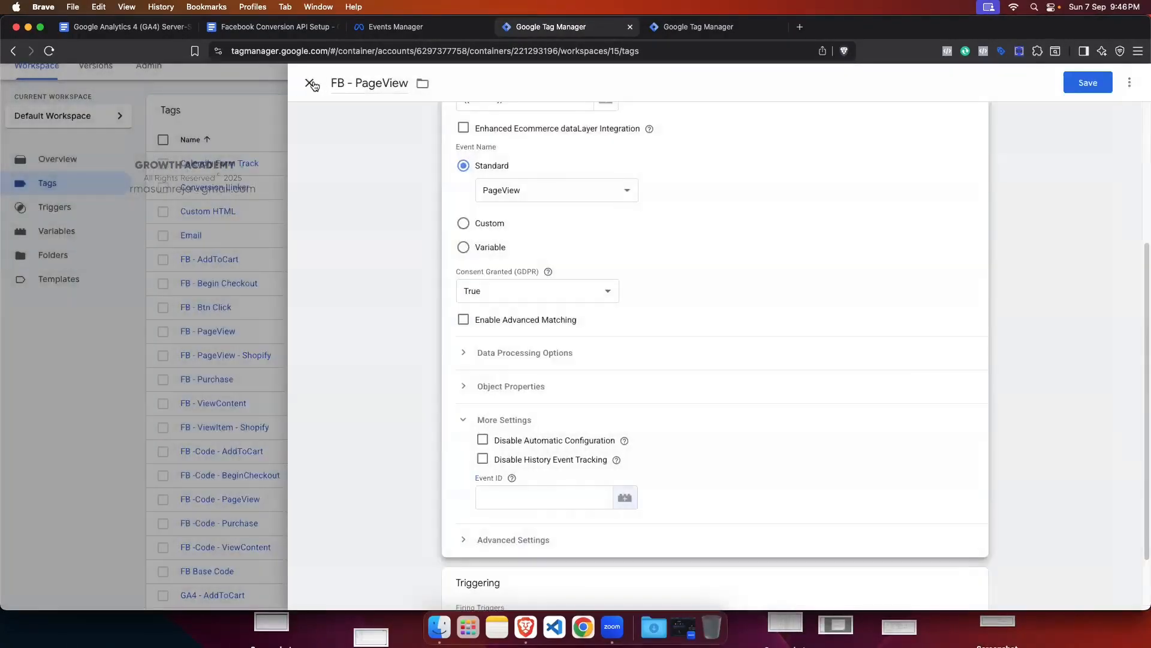
pyautogui.click(315, 84)
pyautogui.click(660, 223)
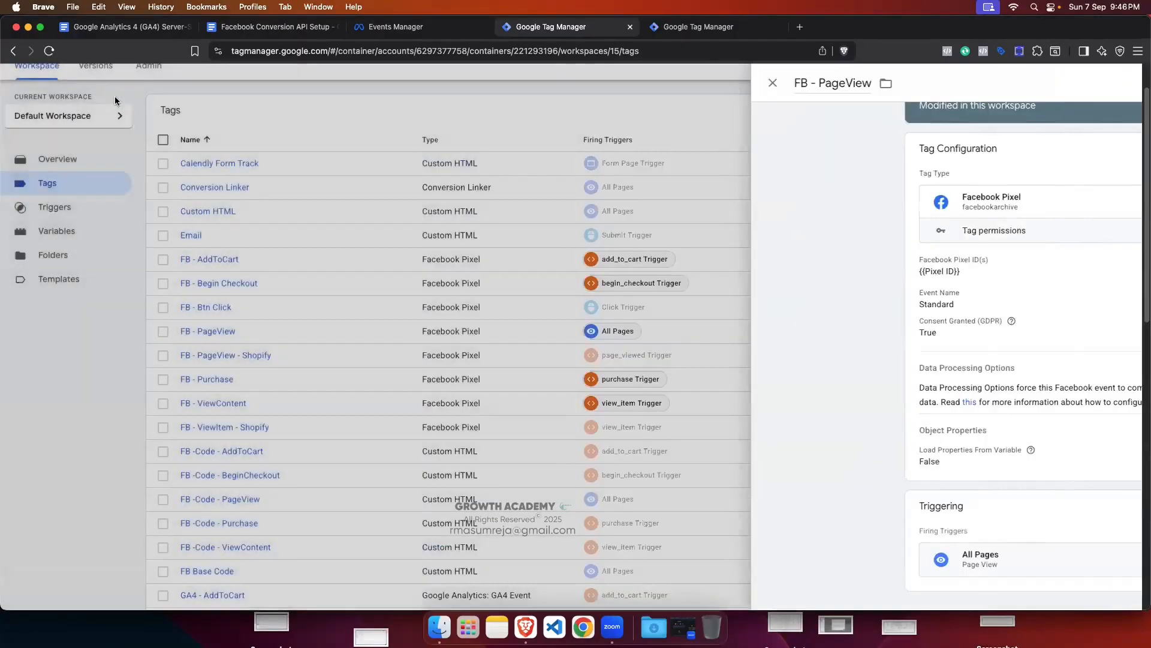
pyautogui.click(116, 100)
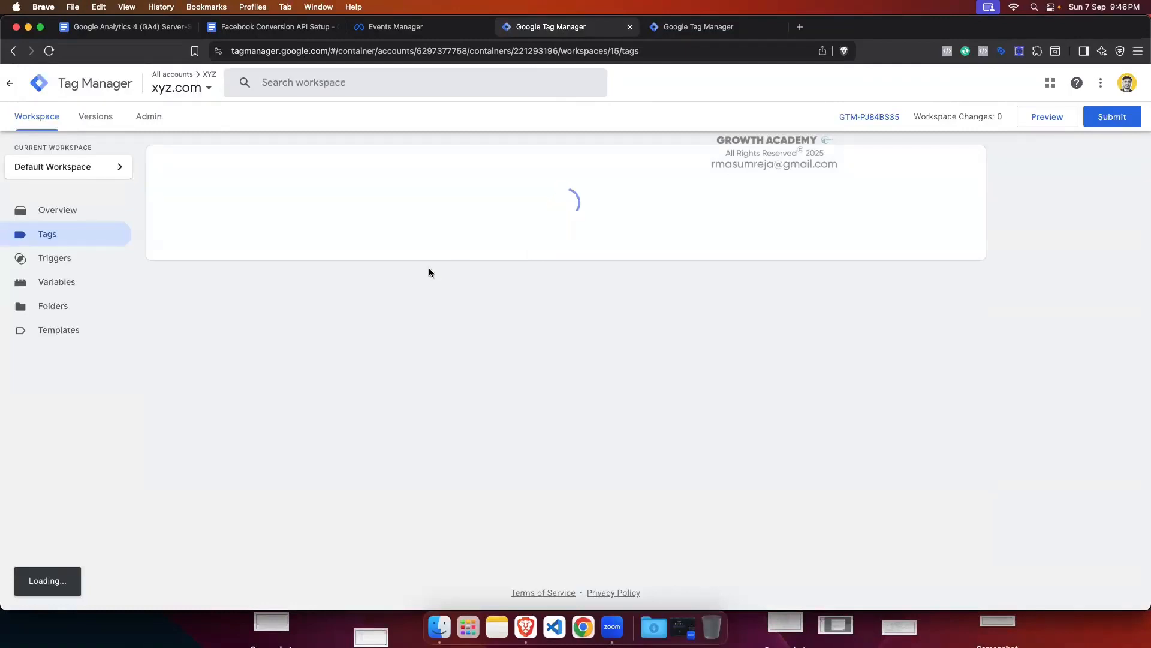
# Step: Reopen the FB - PageView tag for editing and expand its additional settings
pyautogui.scroll(-5, 422, 275)
pyautogui.scroll(1, 423, 278)
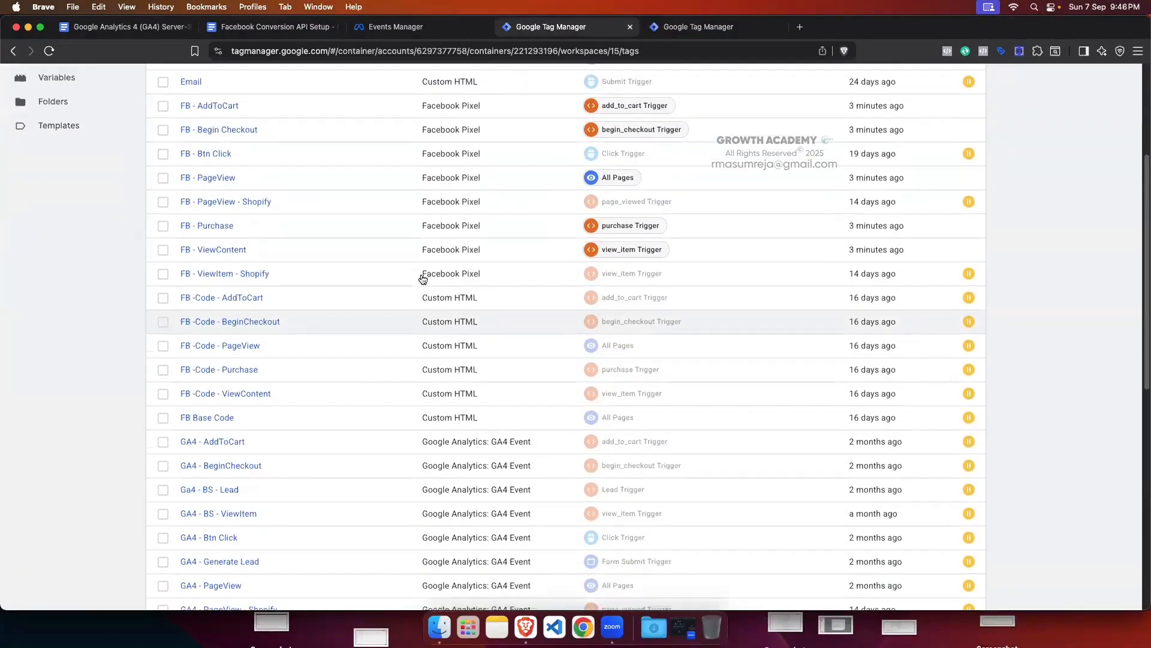
pyautogui.click(207, 179)
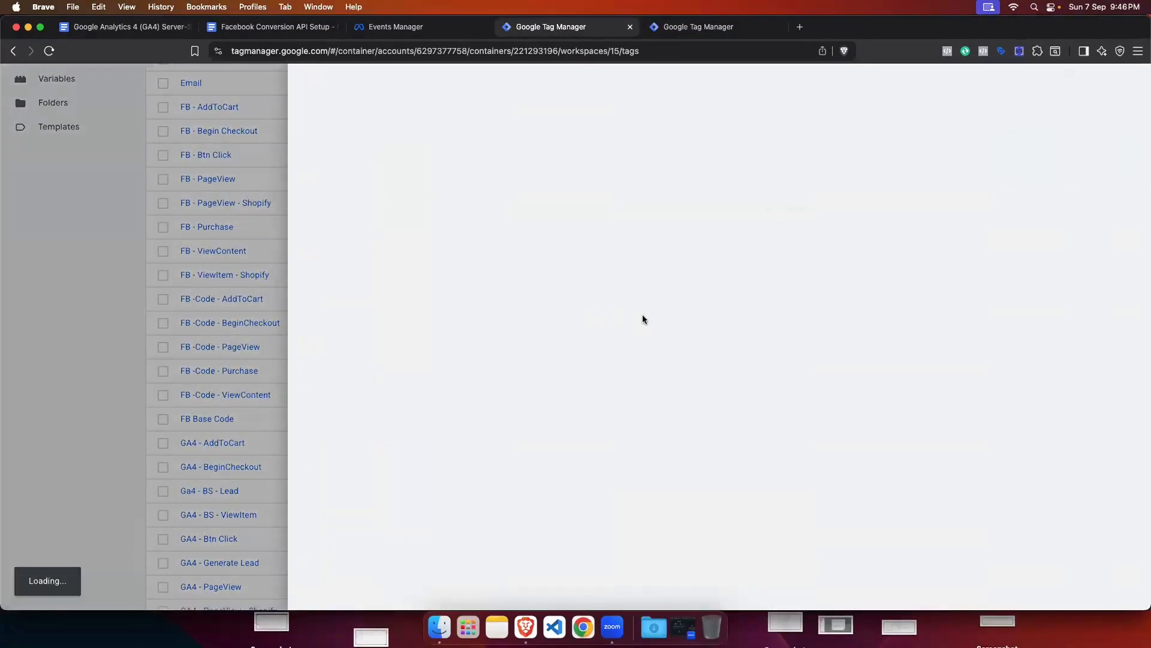
pyautogui.scroll(-1, 627, 321)
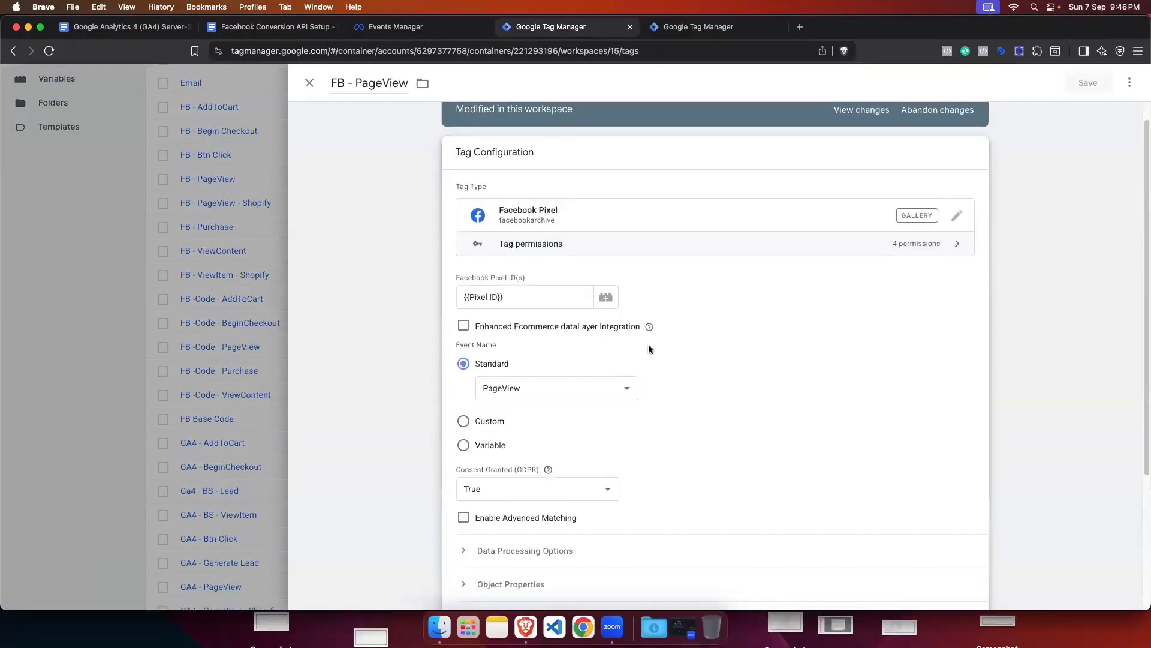
pyautogui.scroll(-5, 650, 345)
pyautogui.click(473, 429)
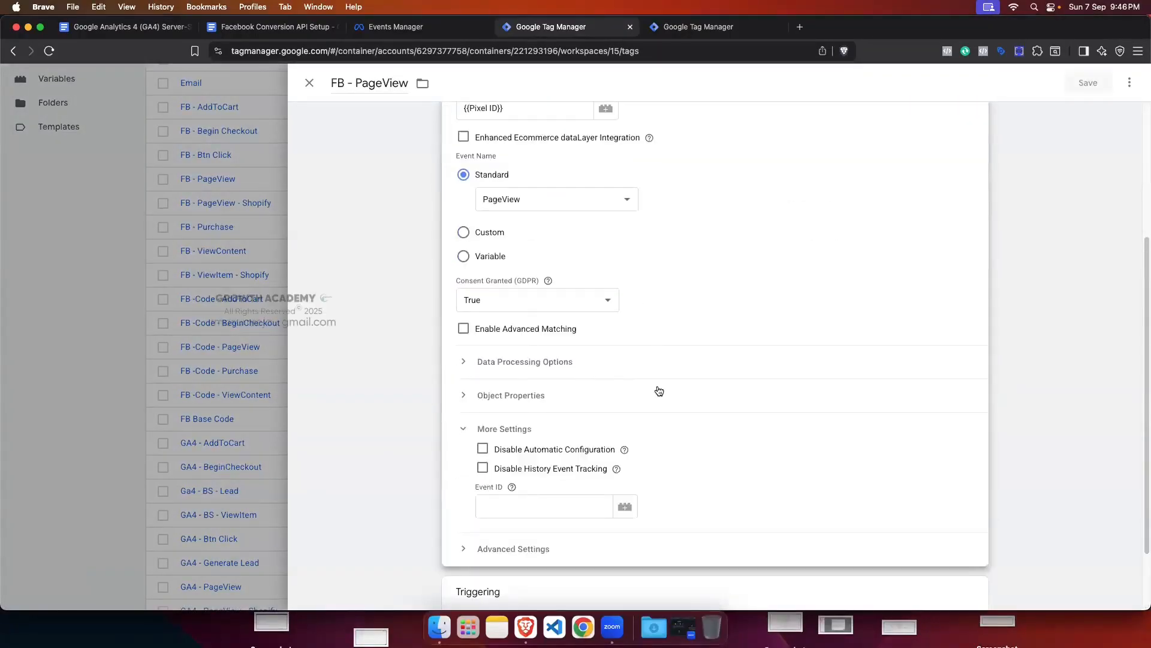
# Step: Create a new variable for the Event ID field using the Unique Event ID template as its type
pyautogui.scroll(-2, 659, 391)
pyautogui.click(607, 420)
pyautogui.click(629, 422)
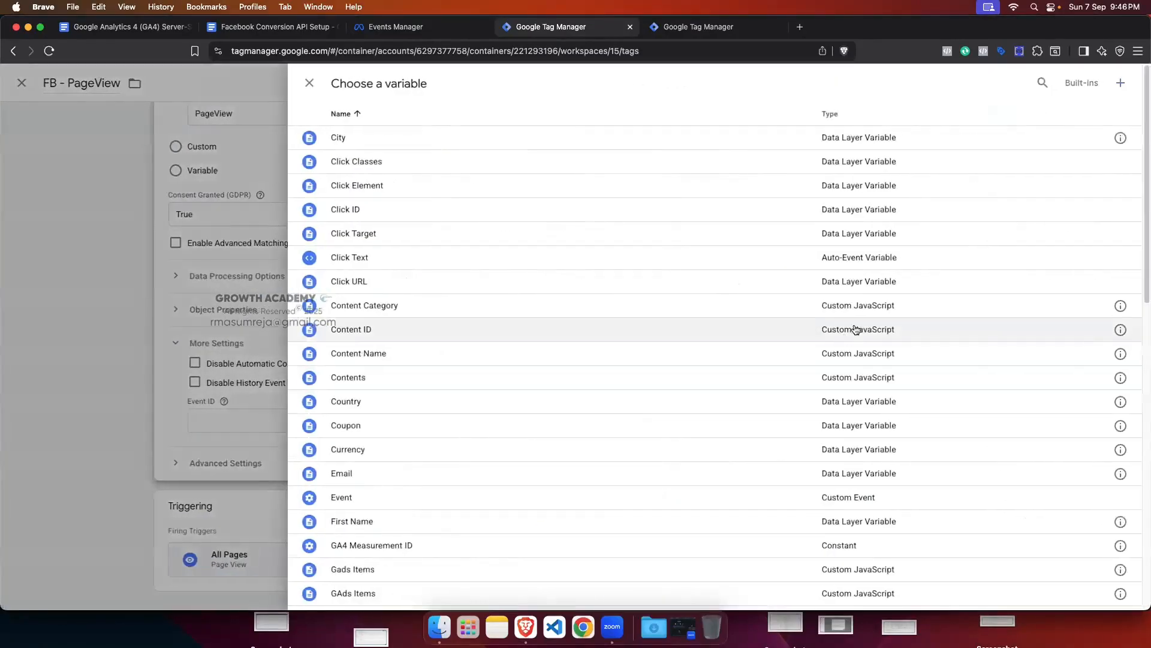
pyautogui.click(1120, 86)
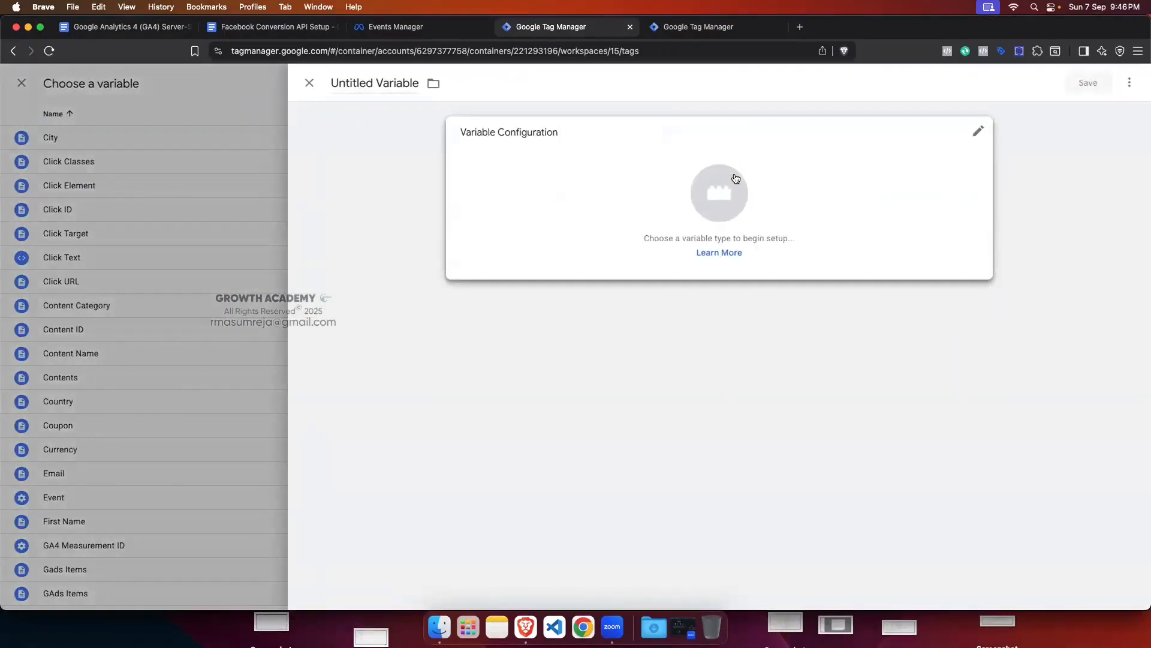
pyautogui.click(726, 186)
pyautogui.click(840, 186)
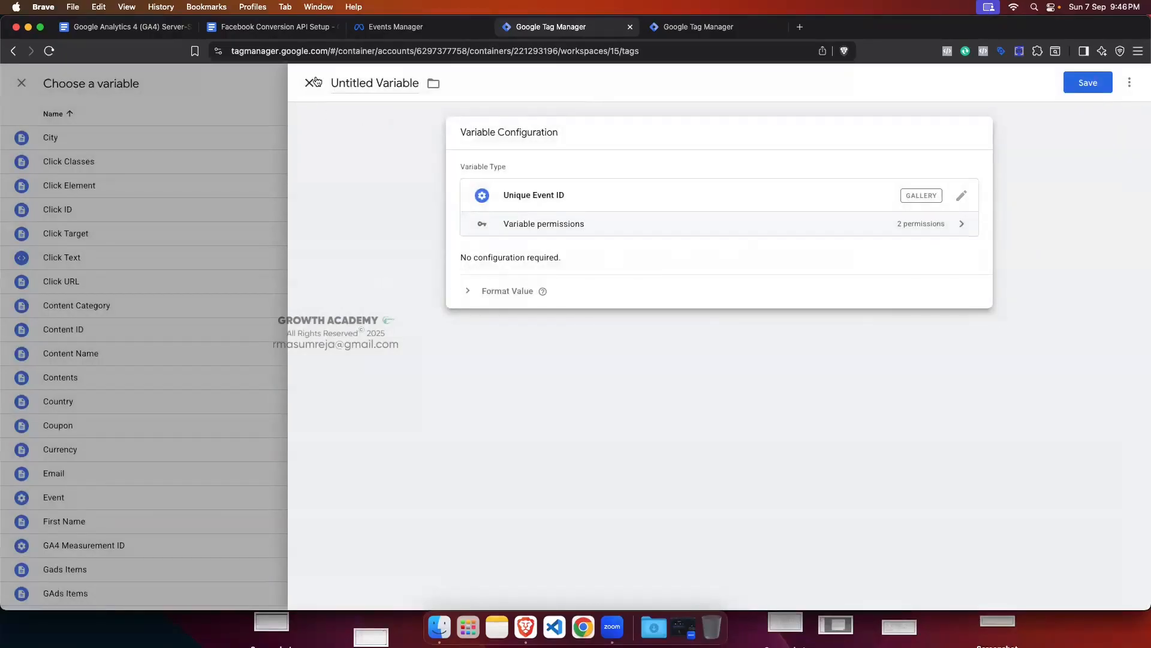
# Step: Name the new variable Event ID and save it into the tag's Event ID field
pyautogui.moveTo(331, 83); pyautogui.dragTo(410, 96)
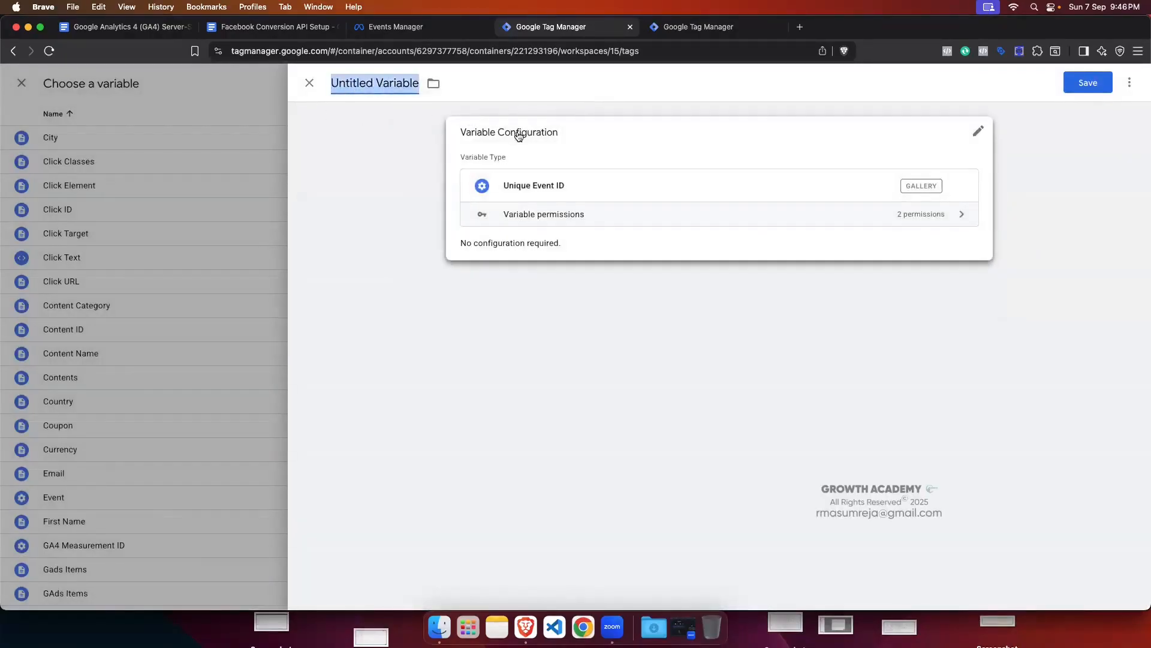
pyautogui.press('BackSpace')
pyautogui.write('Even')
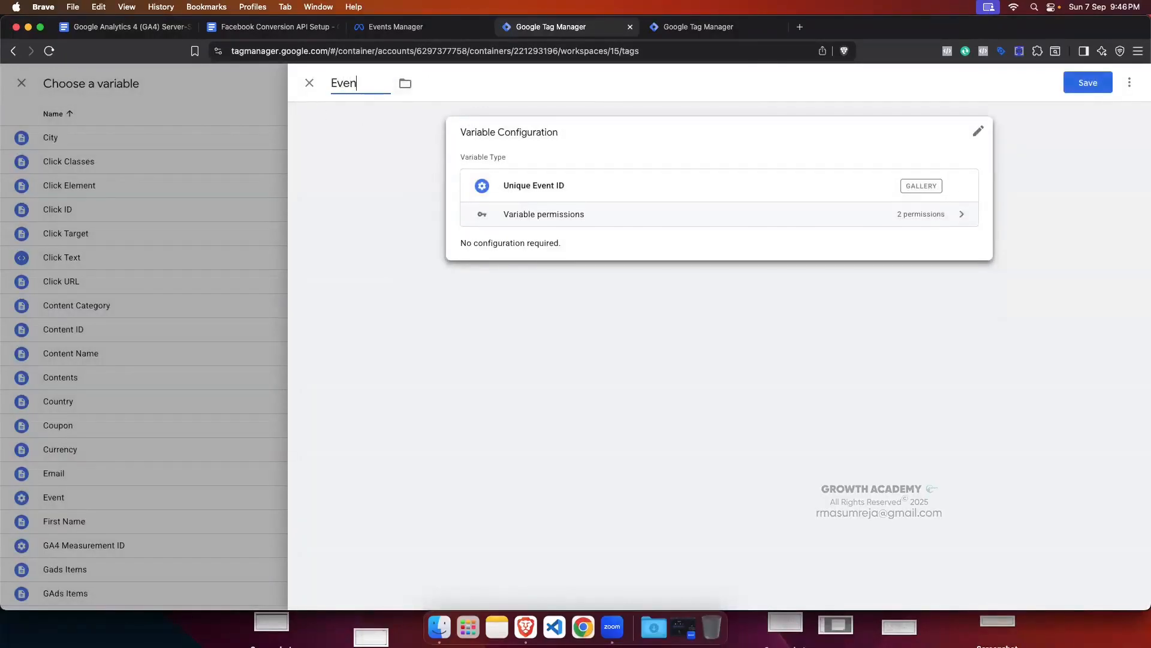
pyautogui.write('t ID')
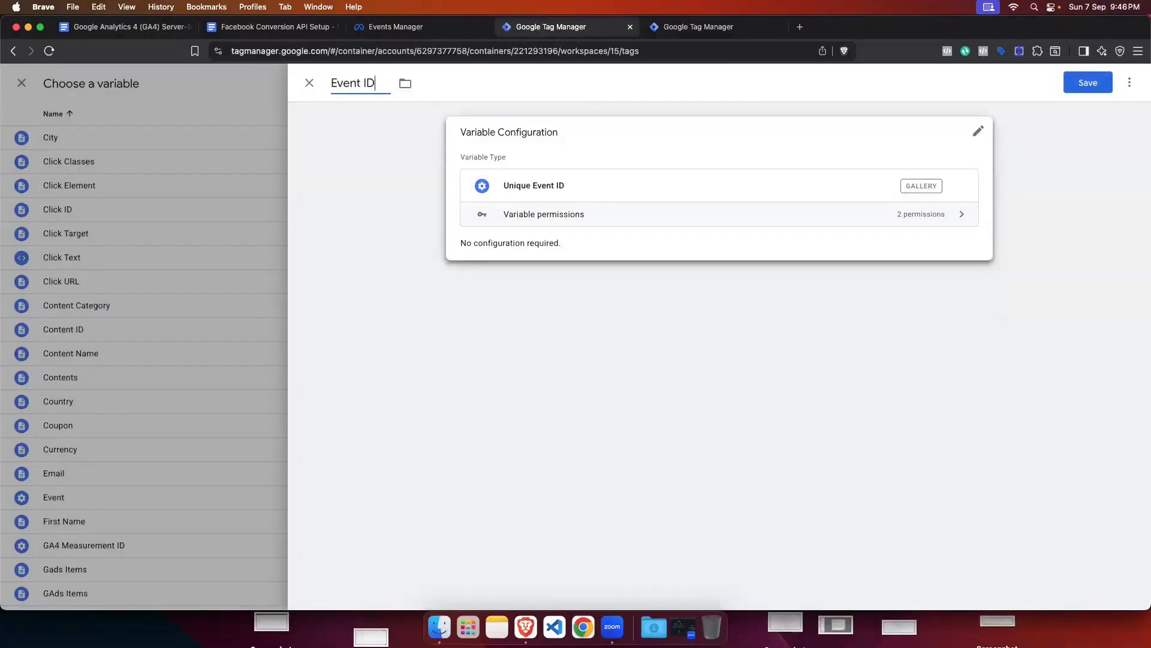
pyautogui.click(1088, 83)
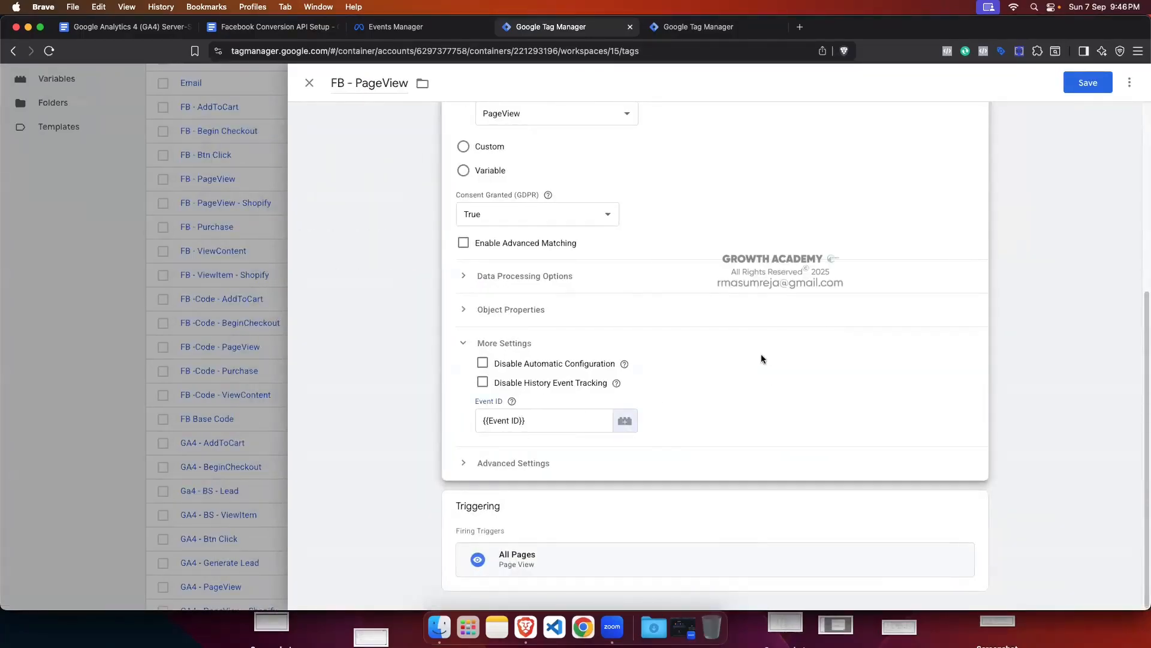
# Step: Review the FB - PageView tag's configuration and save the tag
pyautogui.scroll(2, 733, 279)
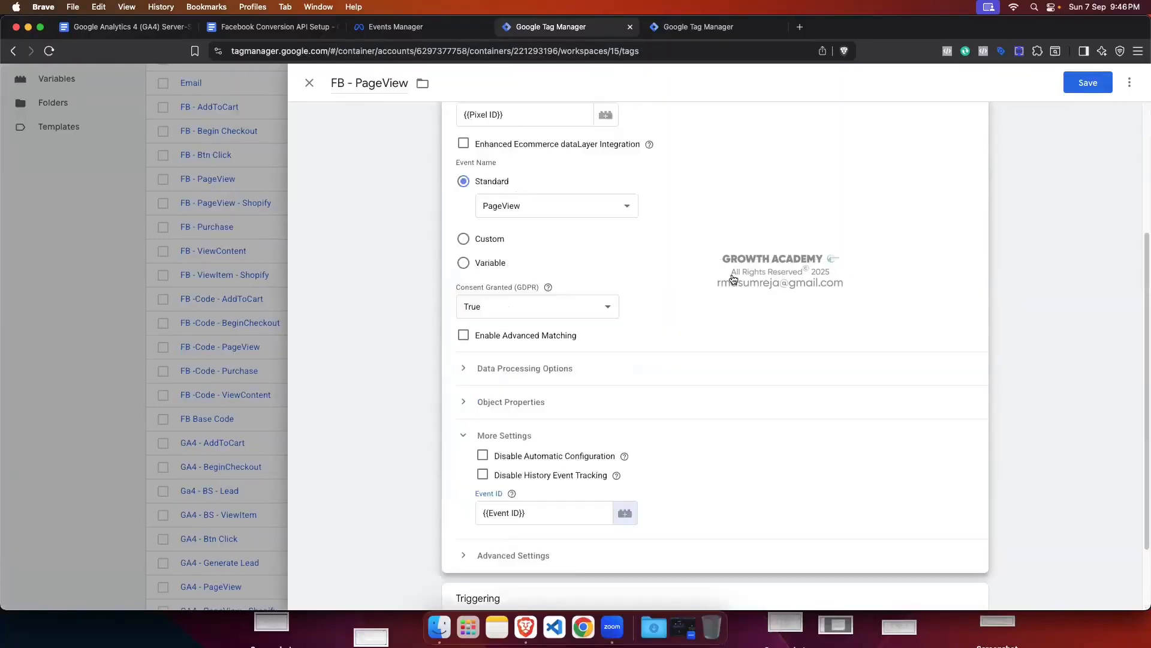
pyautogui.scroll(4, 733, 279)
pyautogui.click(1088, 83)
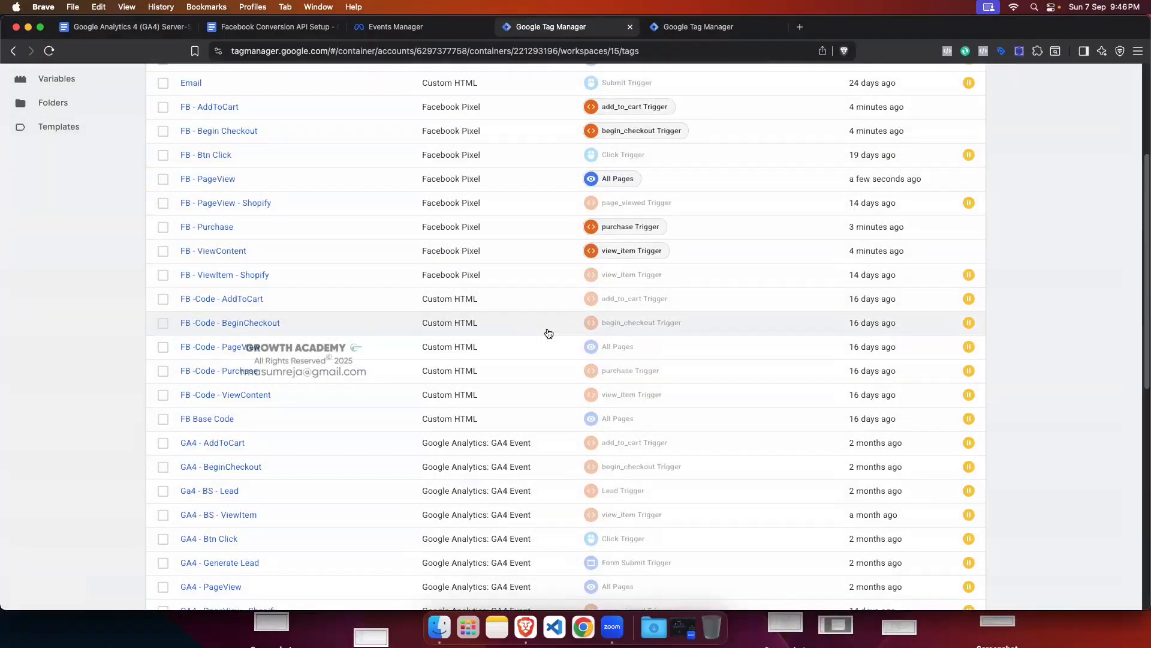
# Step: Set the Event ID of the FB - ViewContent tag to the {{Event ID}} variable and save the tag
pyautogui.click(246, 262)
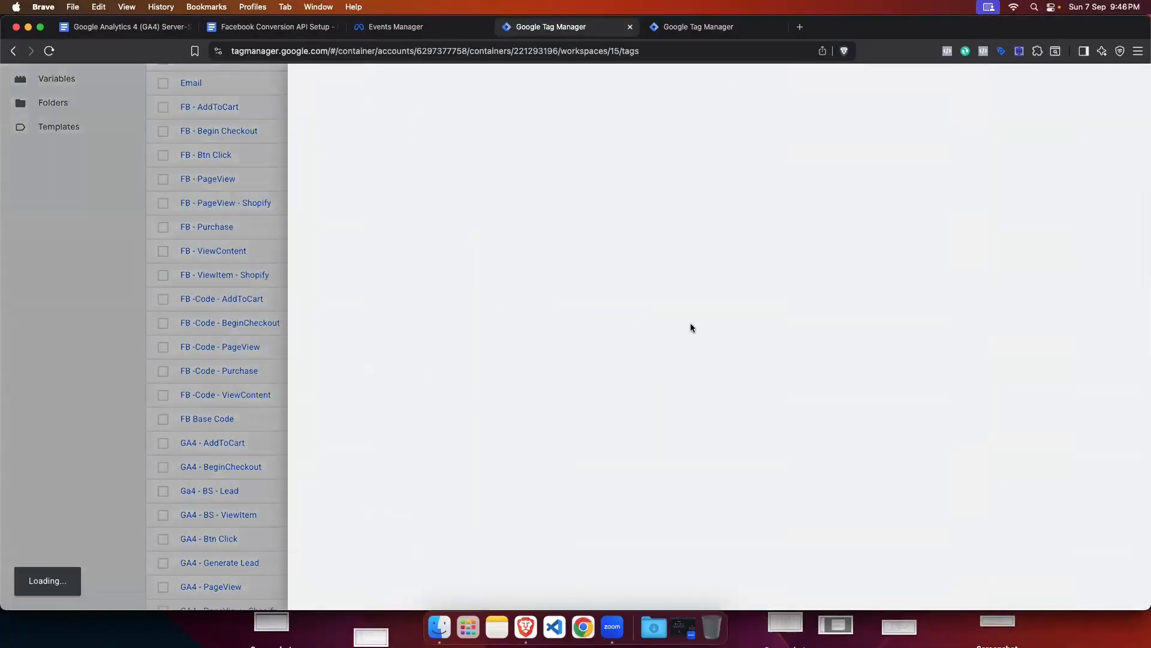
pyautogui.scroll(-2, 656, 344)
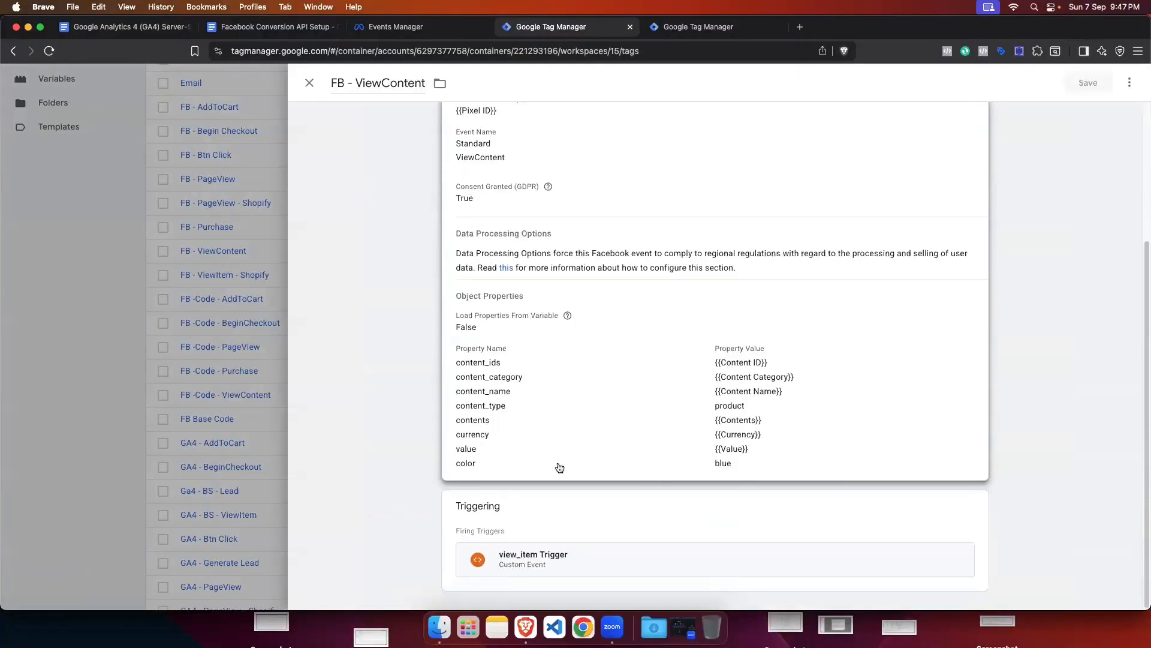
pyautogui.click(559, 467)
pyautogui.click(498, 453)
pyautogui.scroll(-2, 594, 420)
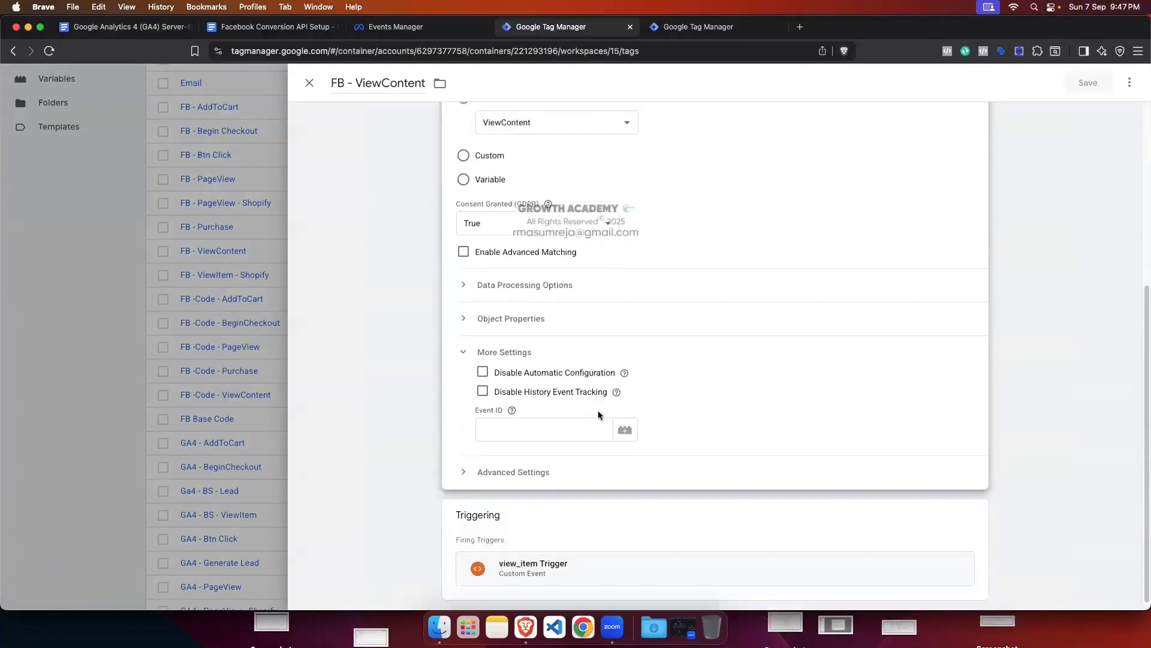
pyautogui.click(502, 418)
pyautogui.write('{')
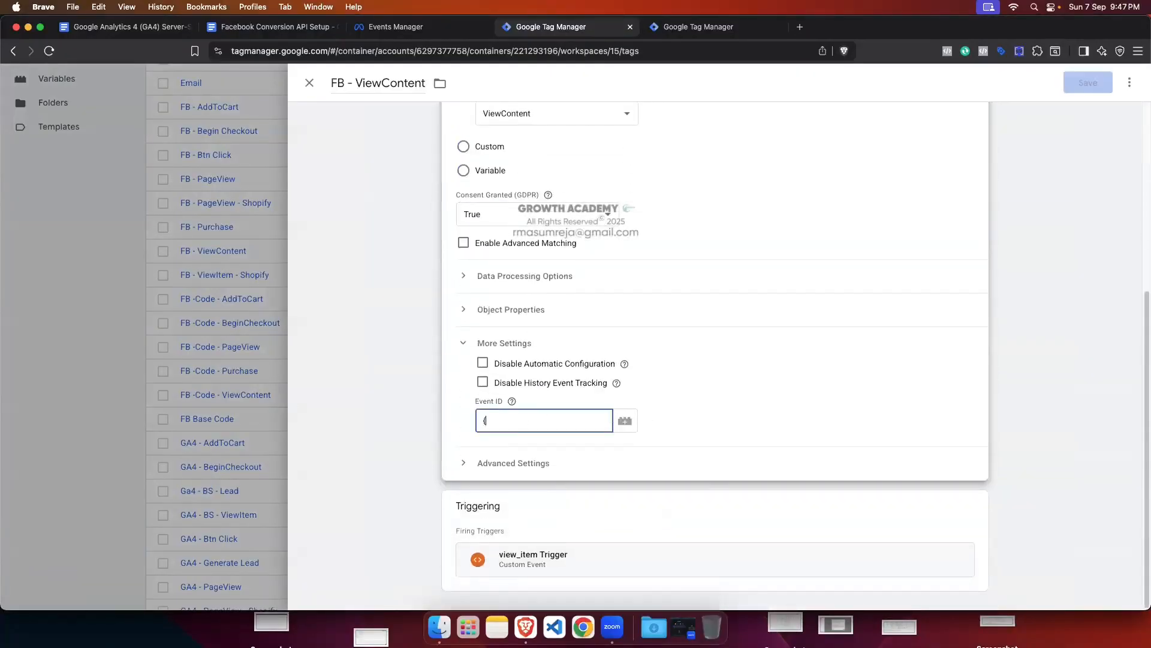
pyautogui.write('{event')
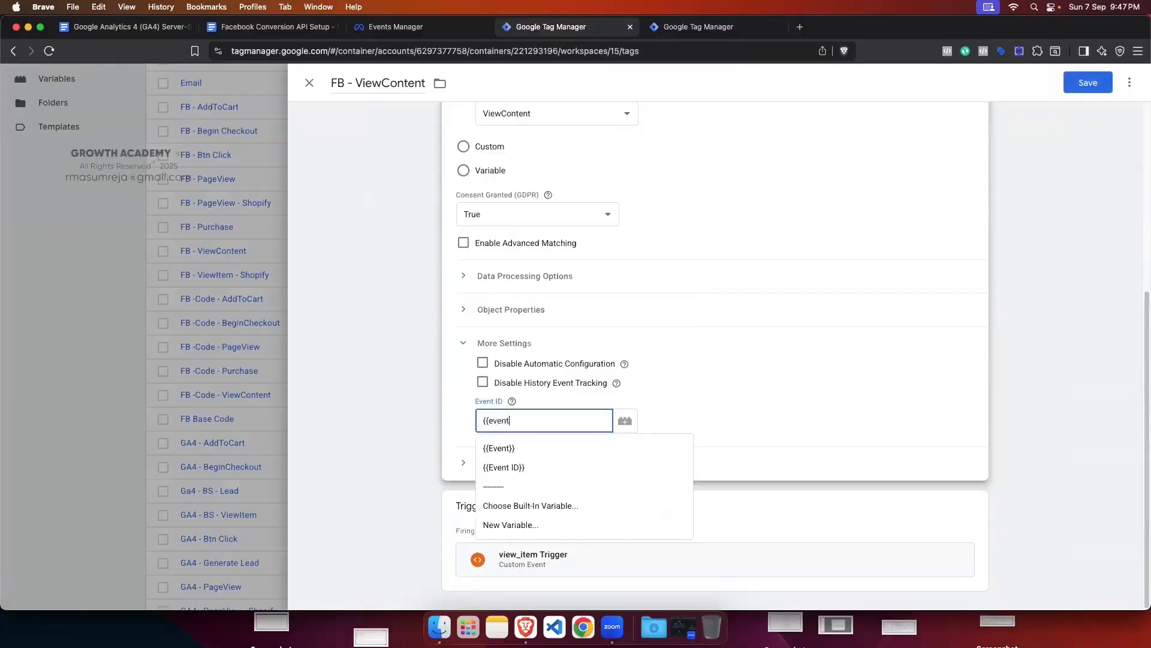
pyautogui.click(571, 470)
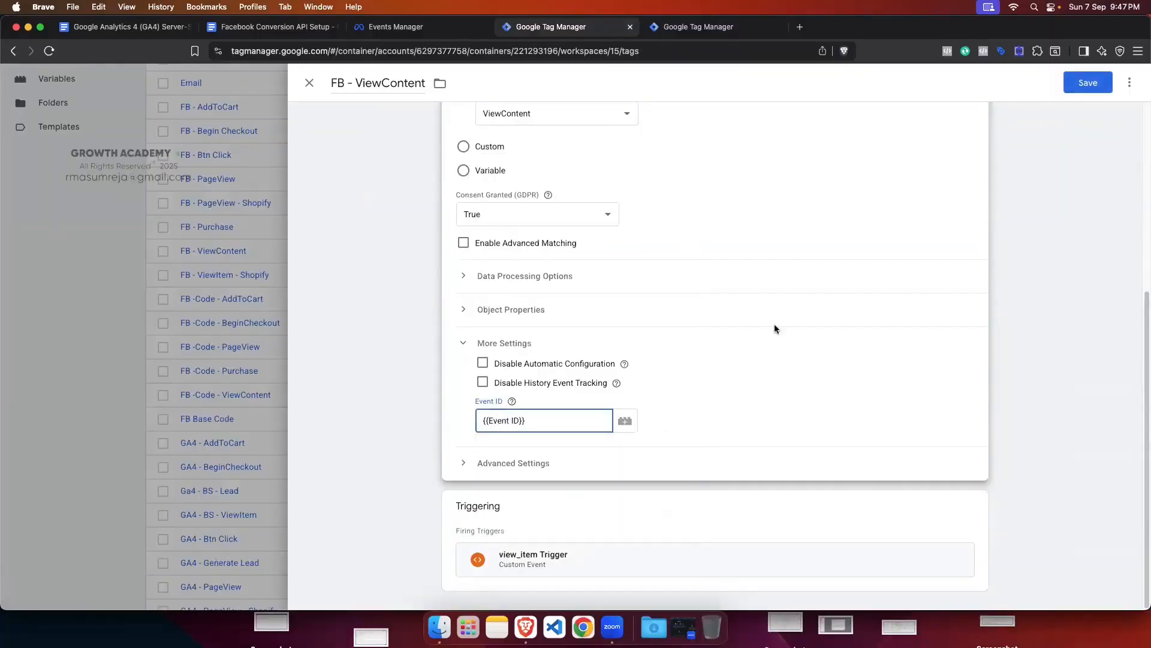
pyautogui.click(1087, 82)
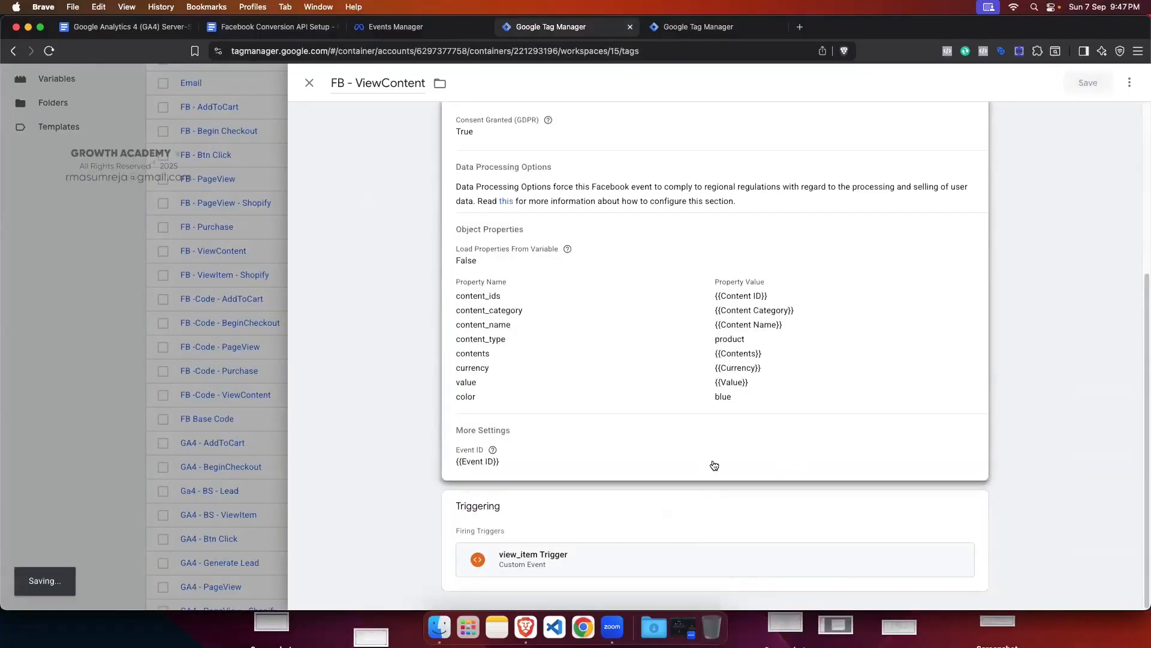
# Step: Add the {{Event ID}} variable to the FB - AddToCart tag's Event ID setting and save the tag
pyautogui.scroll(2, 462, 416)
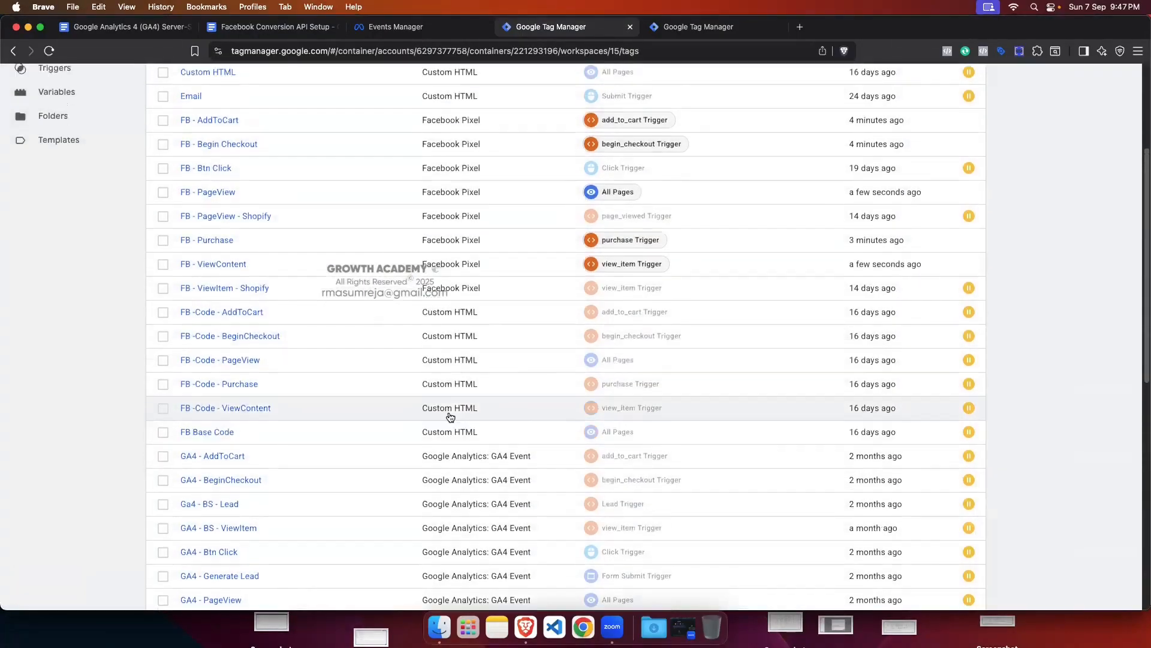
pyautogui.click(210, 150)
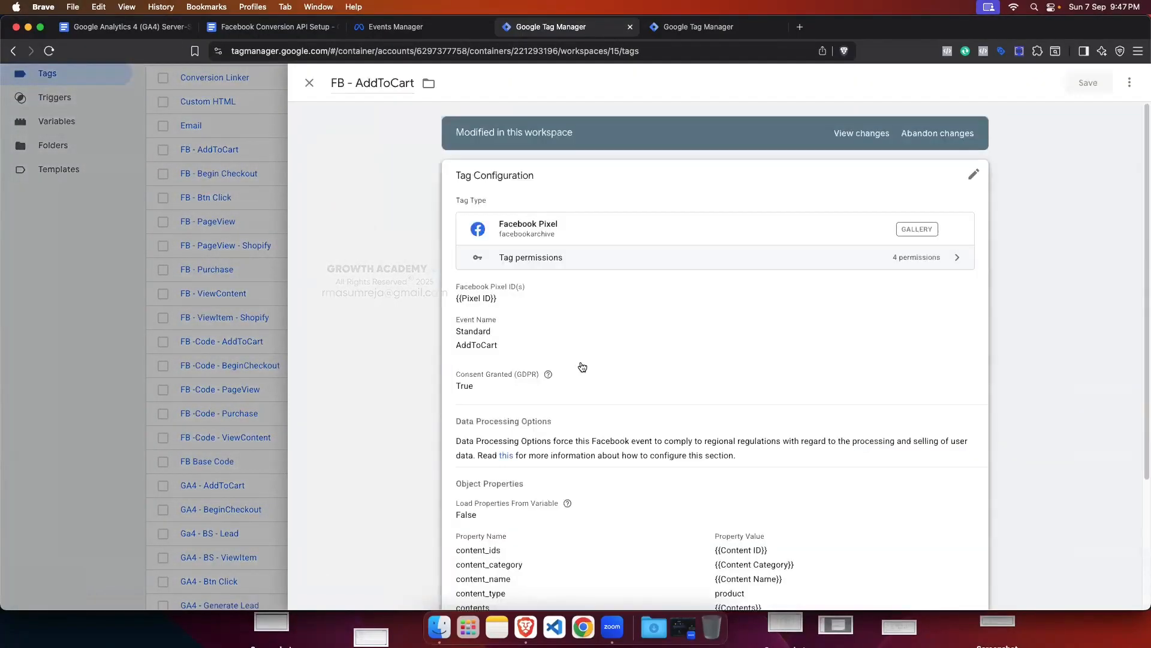
pyautogui.scroll(-3, 601, 378)
pyautogui.click(583, 451)
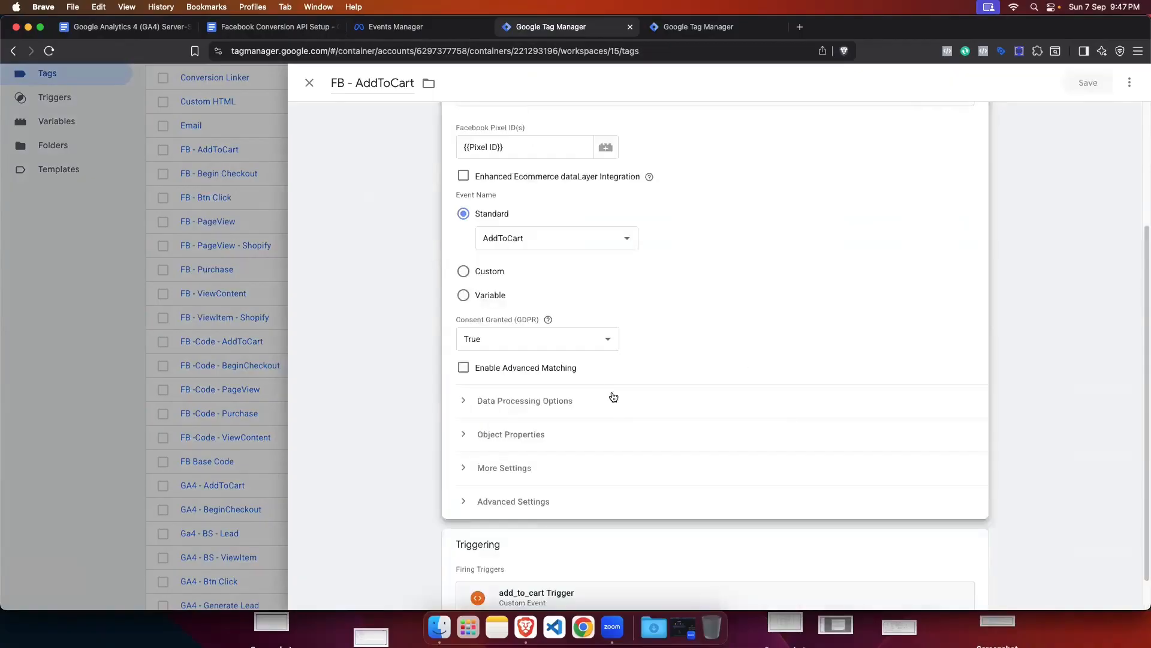
pyautogui.click(495, 428)
pyautogui.scroll(-2, 523, 408)
pyautogui.click(509, 420)
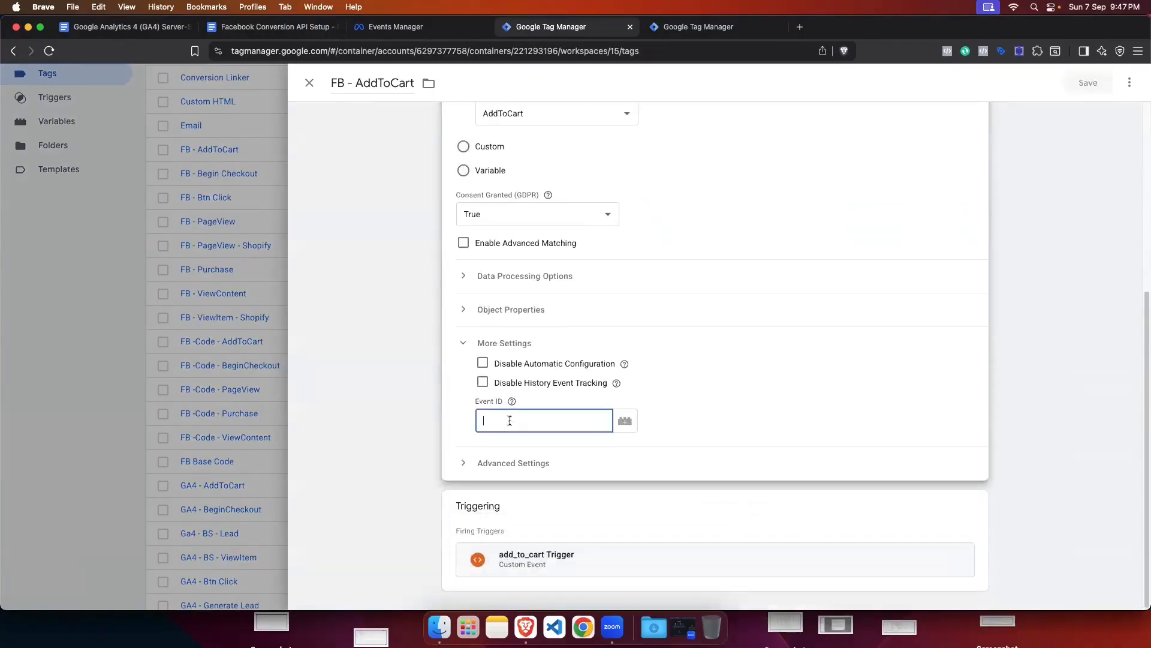
pyautogui.write('{{event')
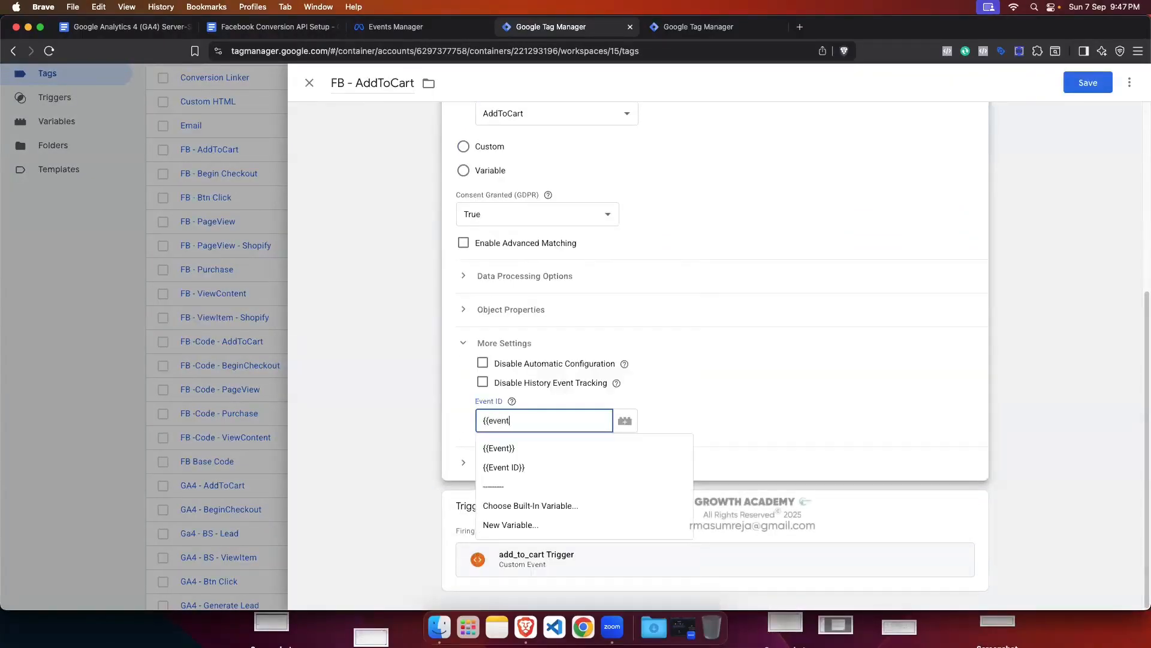
pyautogui.click(524, 463)
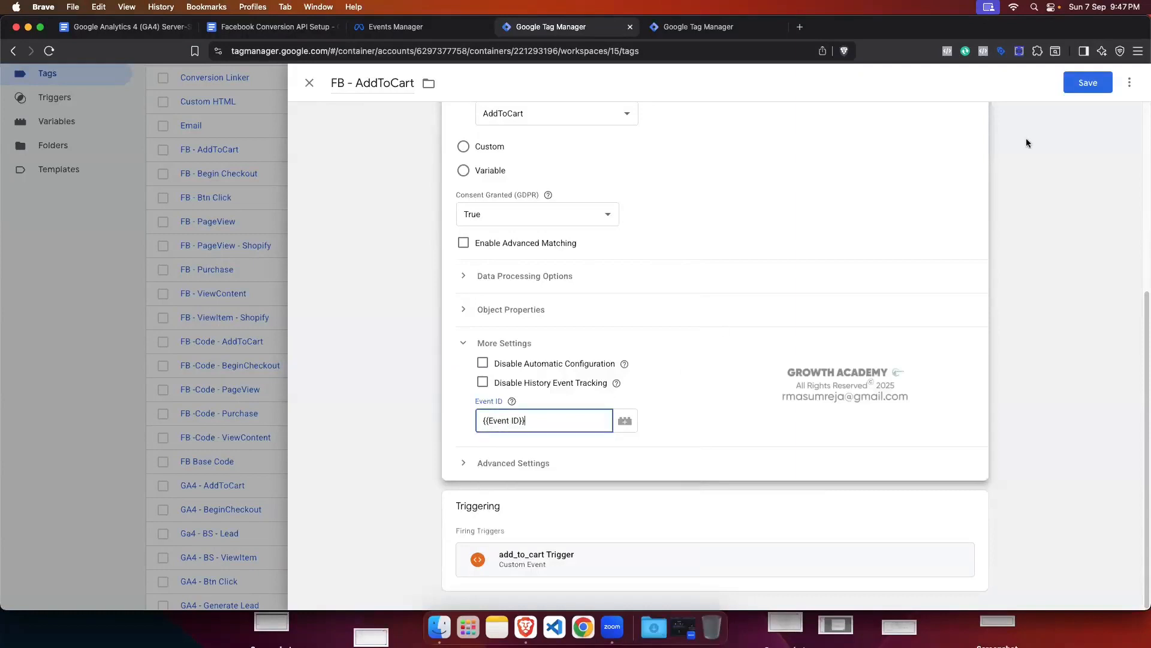
pyautogui.click(1089, 83)
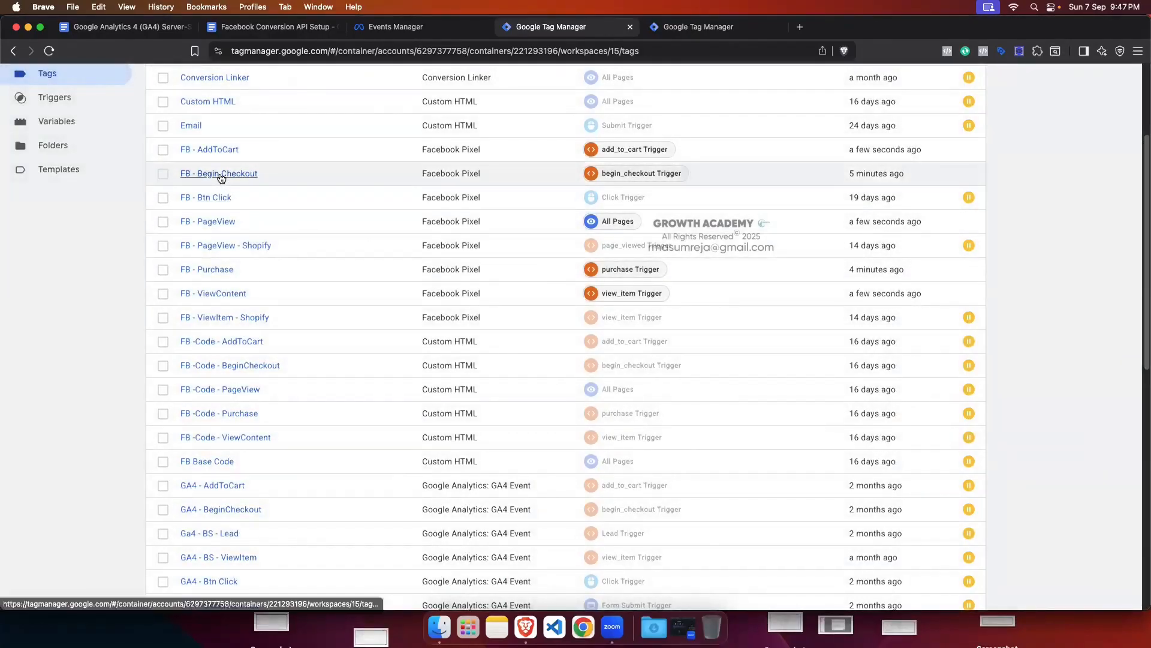
# Step: Assign the {{Event ID}} variable as the Event ID of the FB - Begin Checkout tag and save it
pyautogui.click(221, 176)
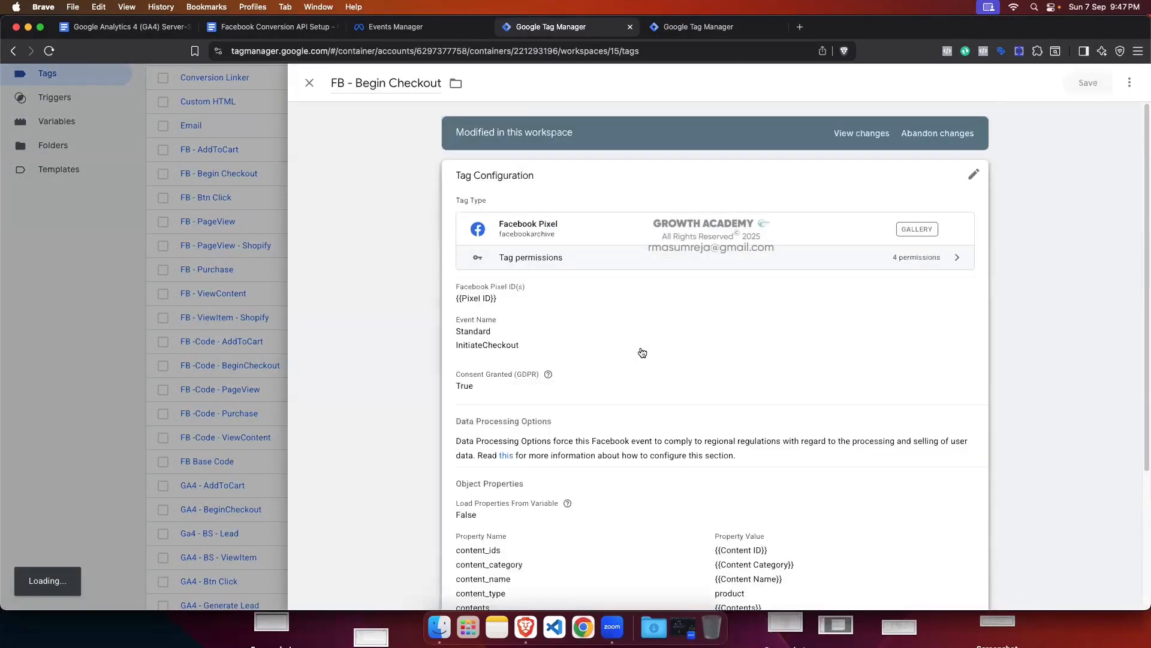
pyautogui.scroll(-3, 640, 352)
pyautogui.click(622, 377)
pyautogui.click(485, 429)
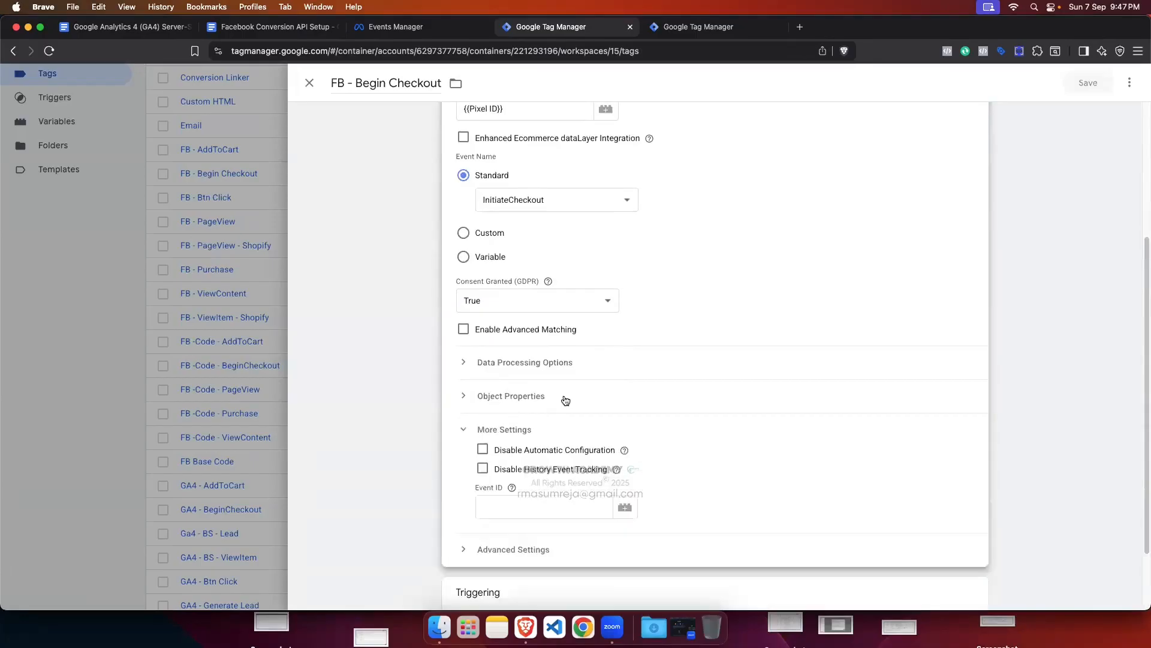
pyautogui.scroll(-2, 517, 484)
pyautogui.click(517, 415)
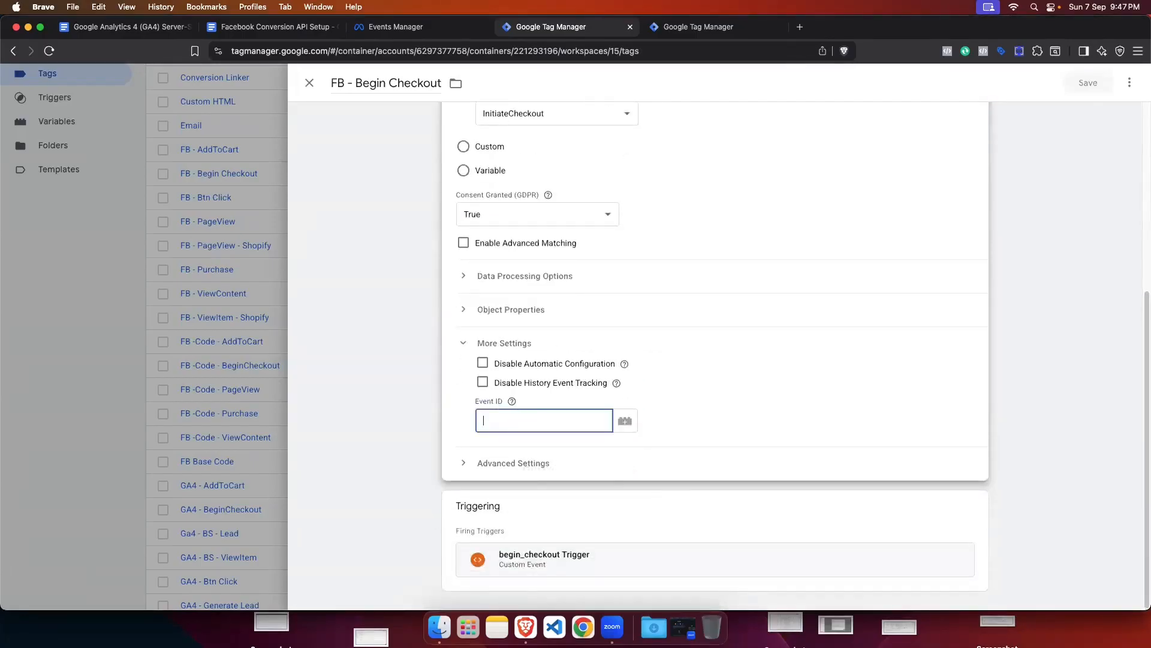
pyautogui.write('{{event')
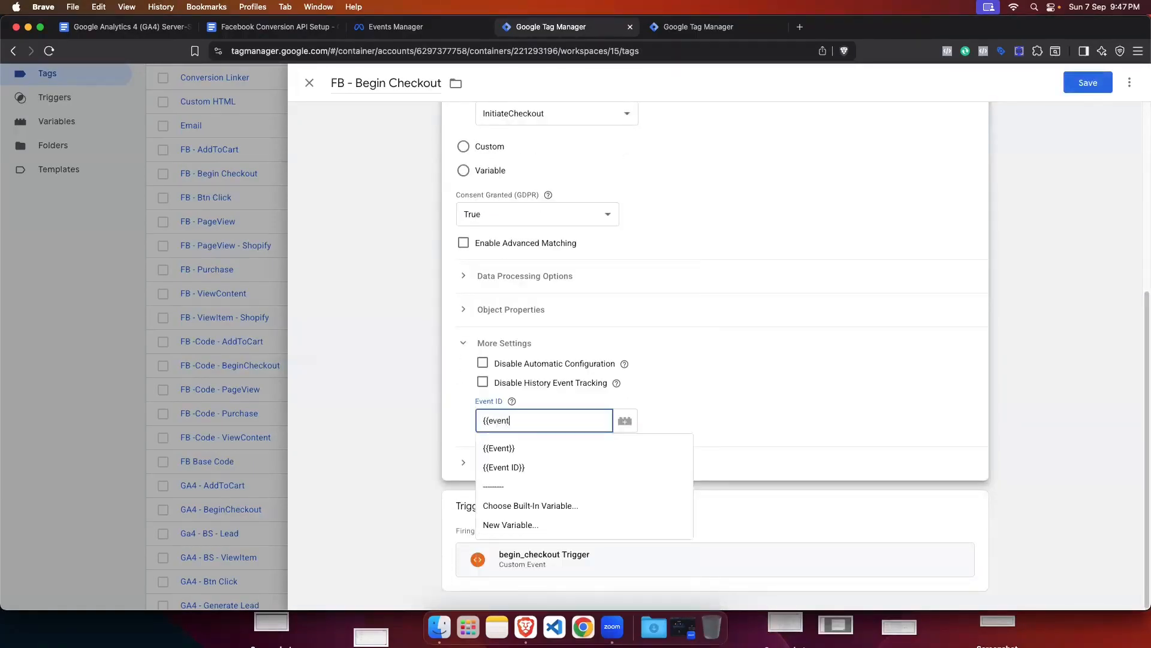
pyautogui.click(504, 467)
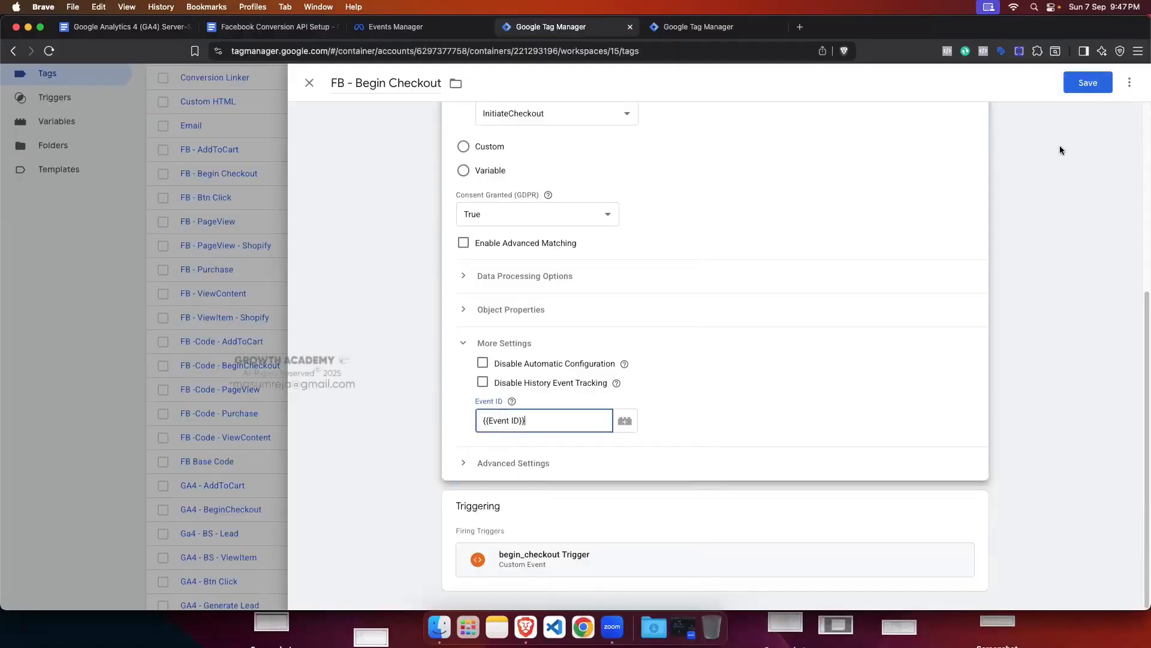
pyautogui.click(1087, 85)
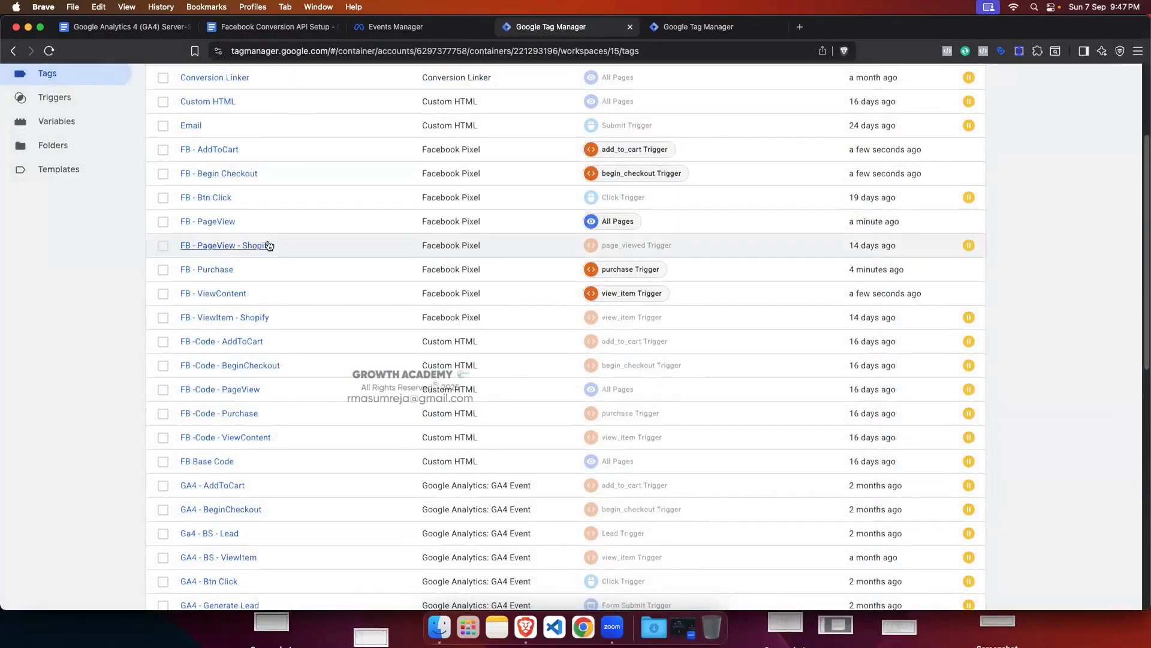
# Step: Fill the FB - Purchase tag's Event ID with the {{Event ID}} variable and save the tag
pyautogui.click(224, 269)
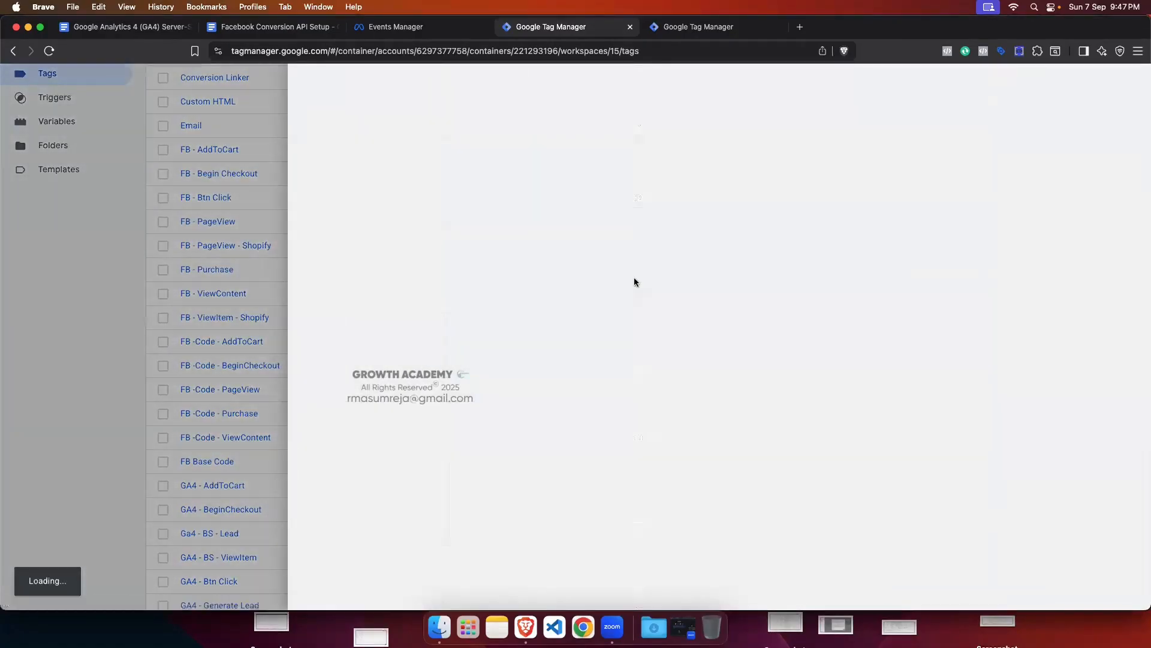
pyautogui.scroll(-10, 606, 362)
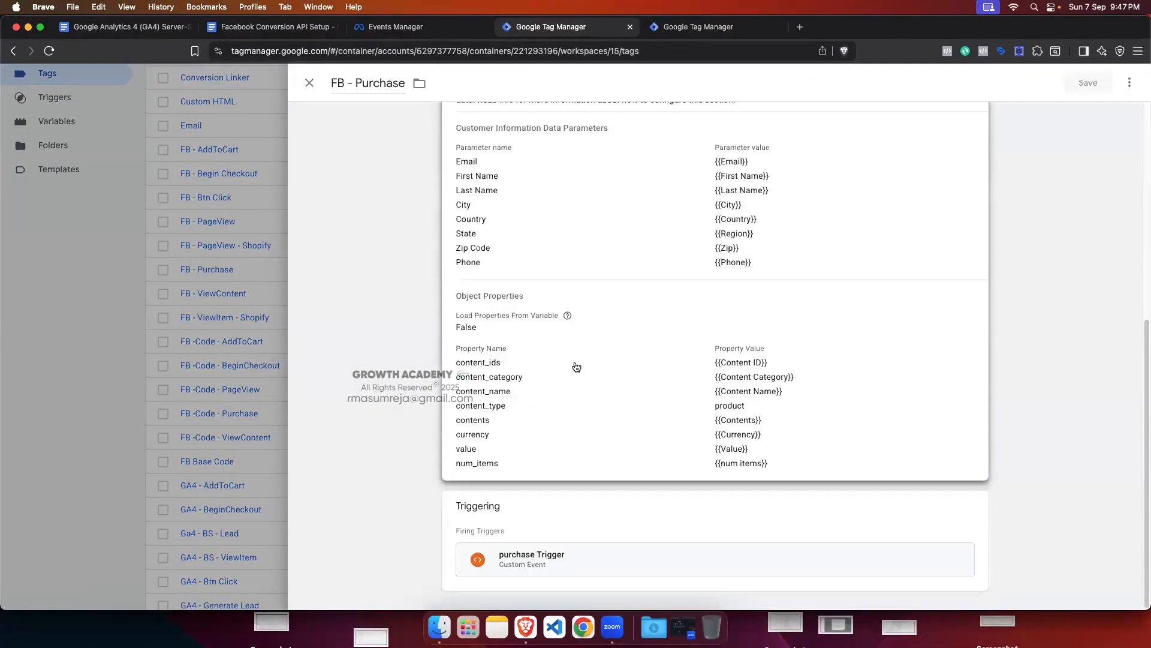
pyautogui.click(536, 448)
pyautogui.click(465, 439)
pyautogui.scroll(-2, 594, 406)
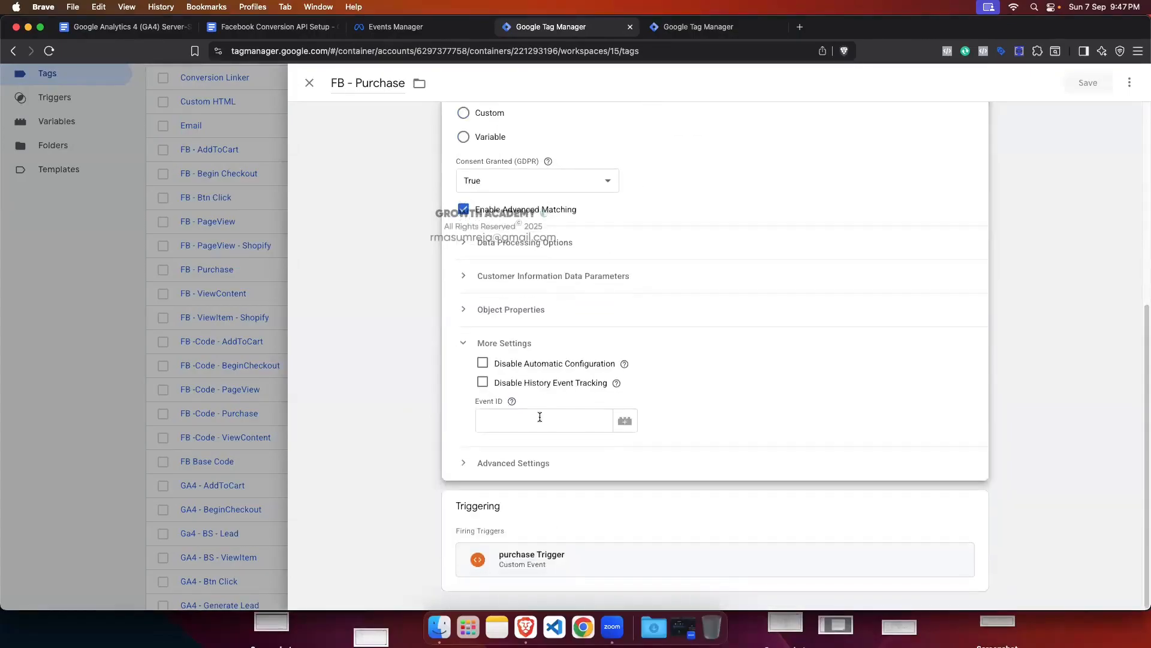
pyautogui.click(540, 417)
pyautogui.write('{{')
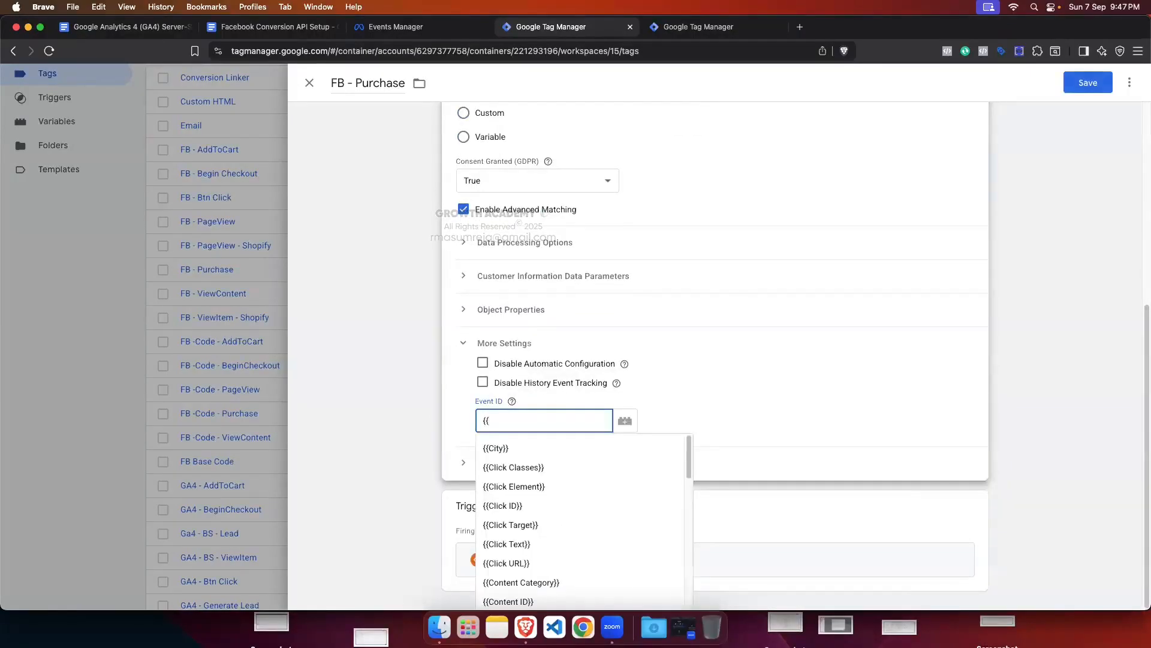
pyautogui.write('event')
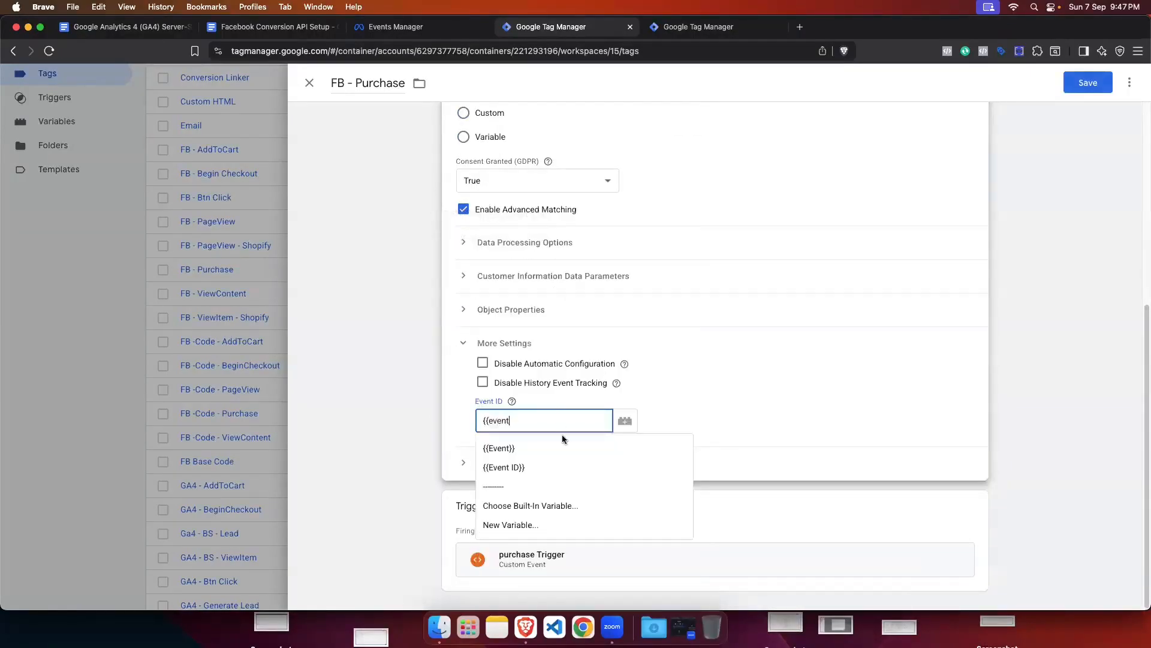
pyautogui.click(558, 468)
pyautogui.click(1088, 83)
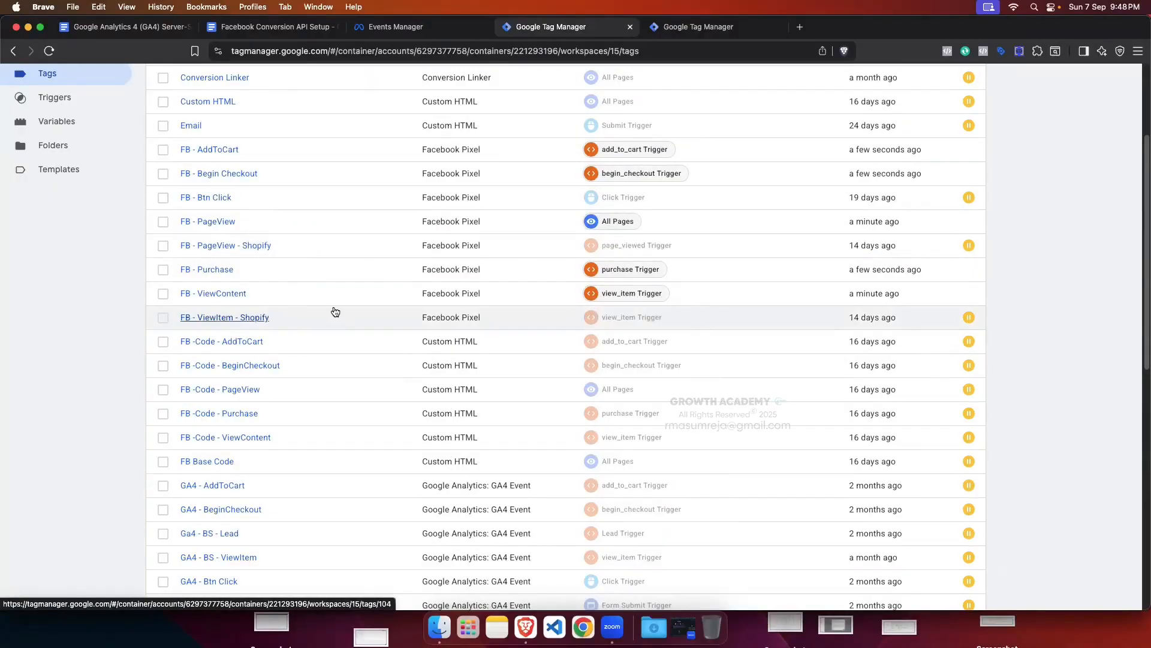
# Step: Look over the web container's tag list and switch to the abc.com - server container
pyautogui.scroll(-1, 530, 315)
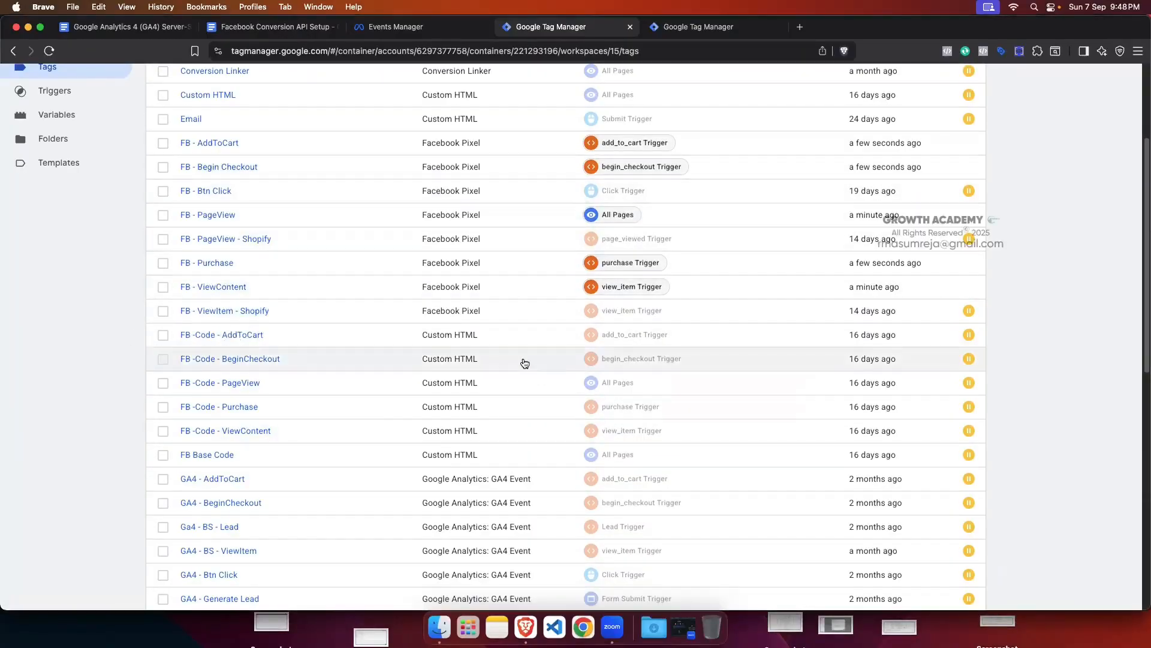
pyautogui.scroll(2, 528, 396)
pyautogui.click(696, 27)
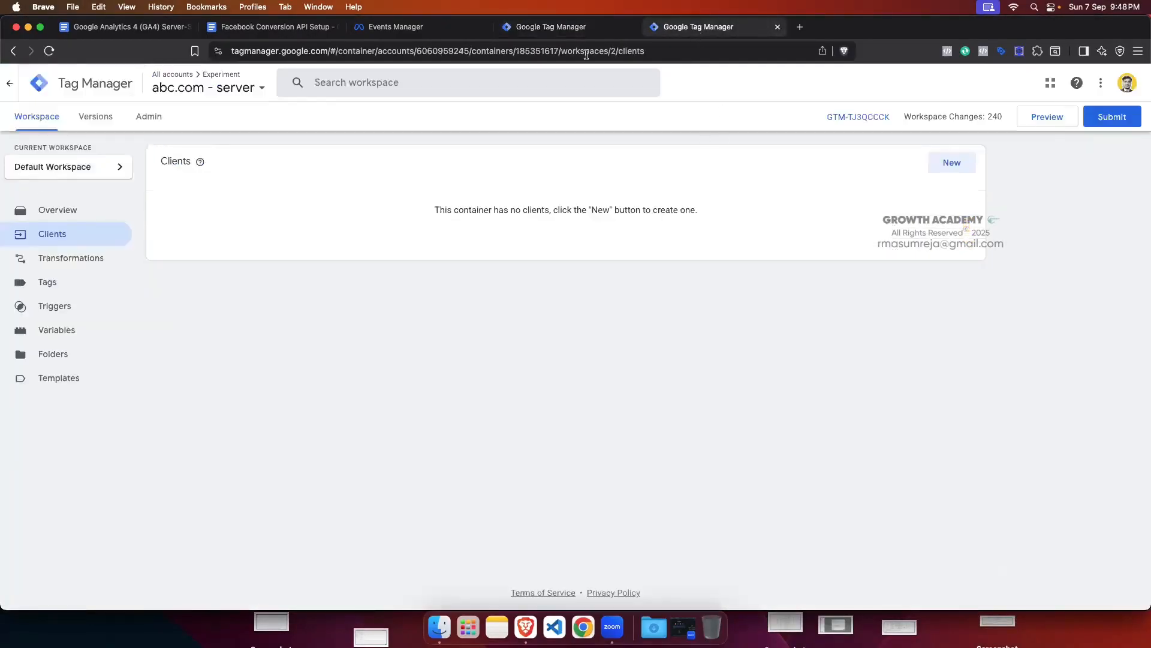
pyautogui.click(567, 30)
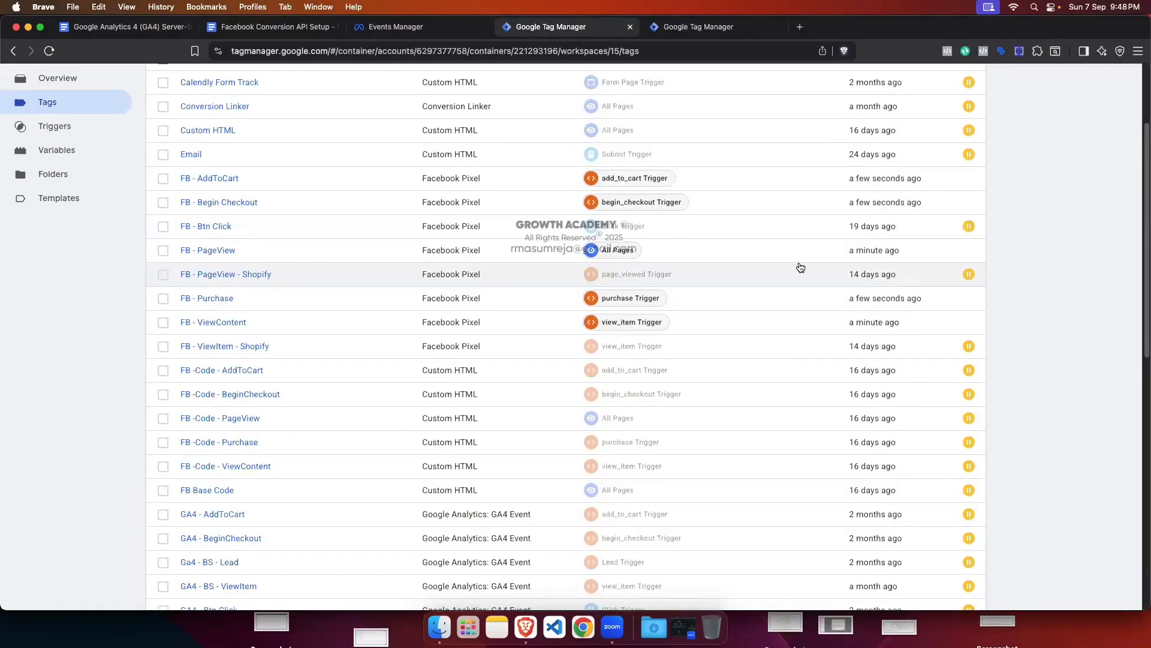
pyautogui.hotkey('ctrl', 'Tab')
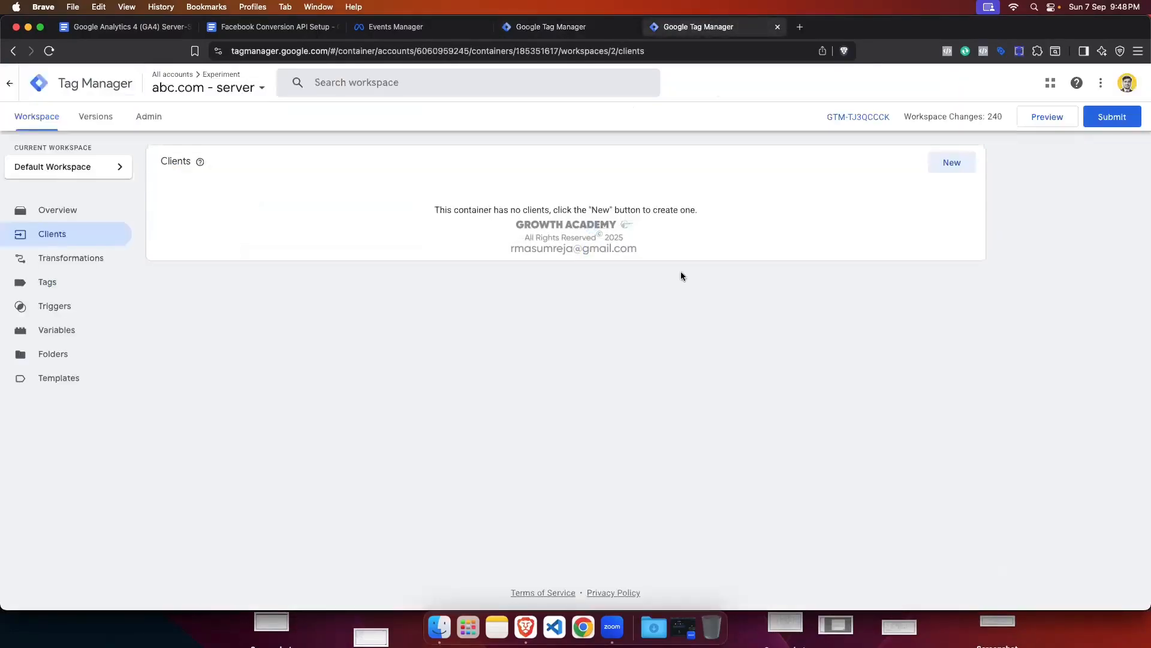
pyautogui.click(551, 27)
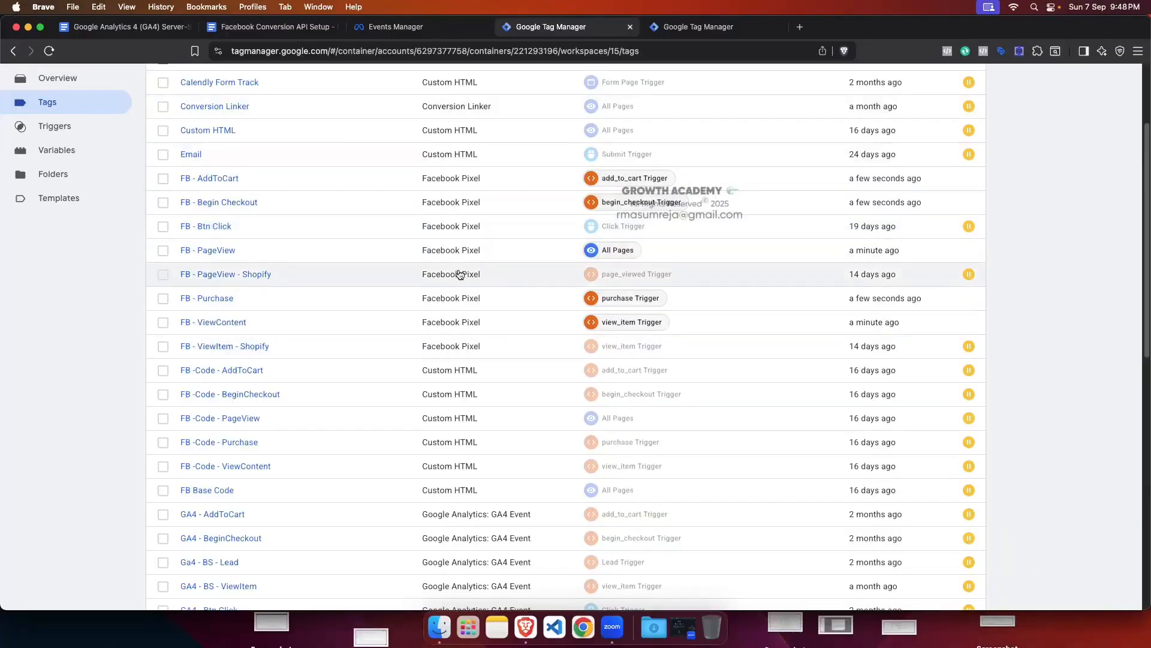
pyautogui.click(677, 35)
pyautogui.click(594, 25)
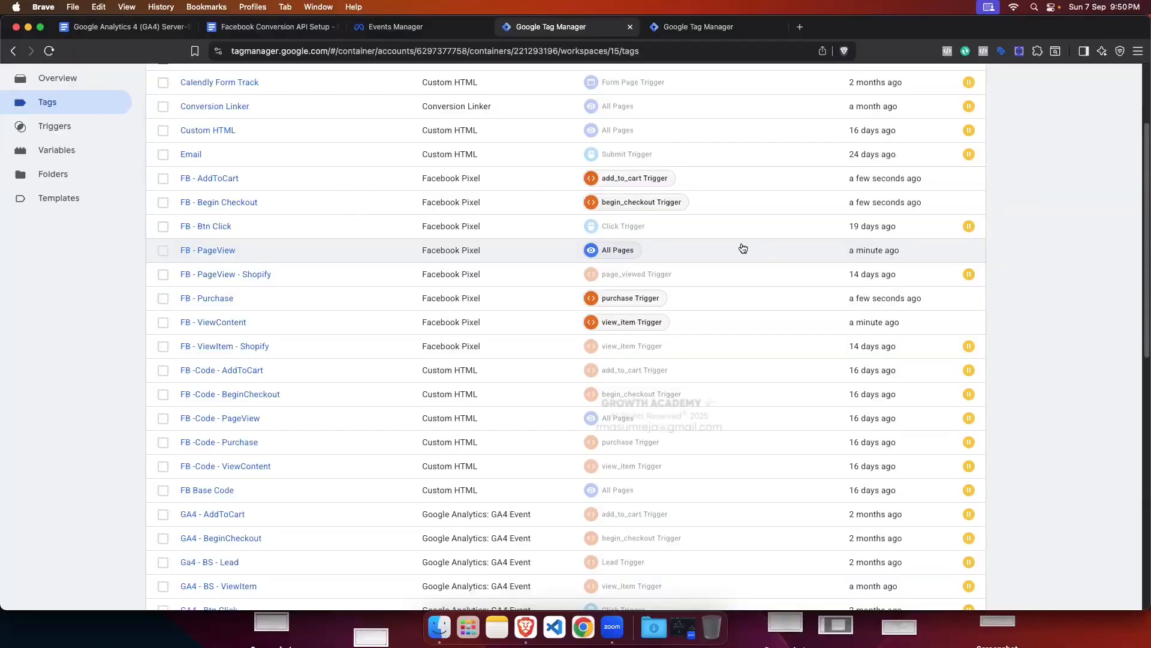
# Step: Start a new tag in the xyz.com web container and examine the tag types offered under Google Analytics and Google Ads
pyautogui.scroll(5, 722, 308)
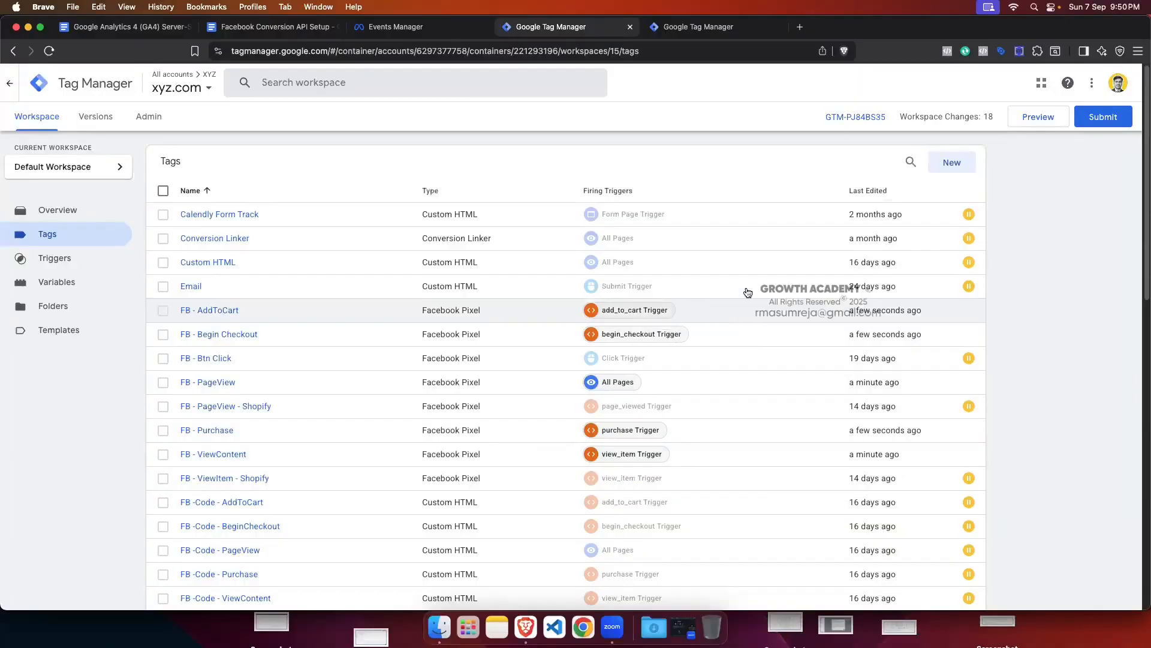
pyautogui.click(946, 166)
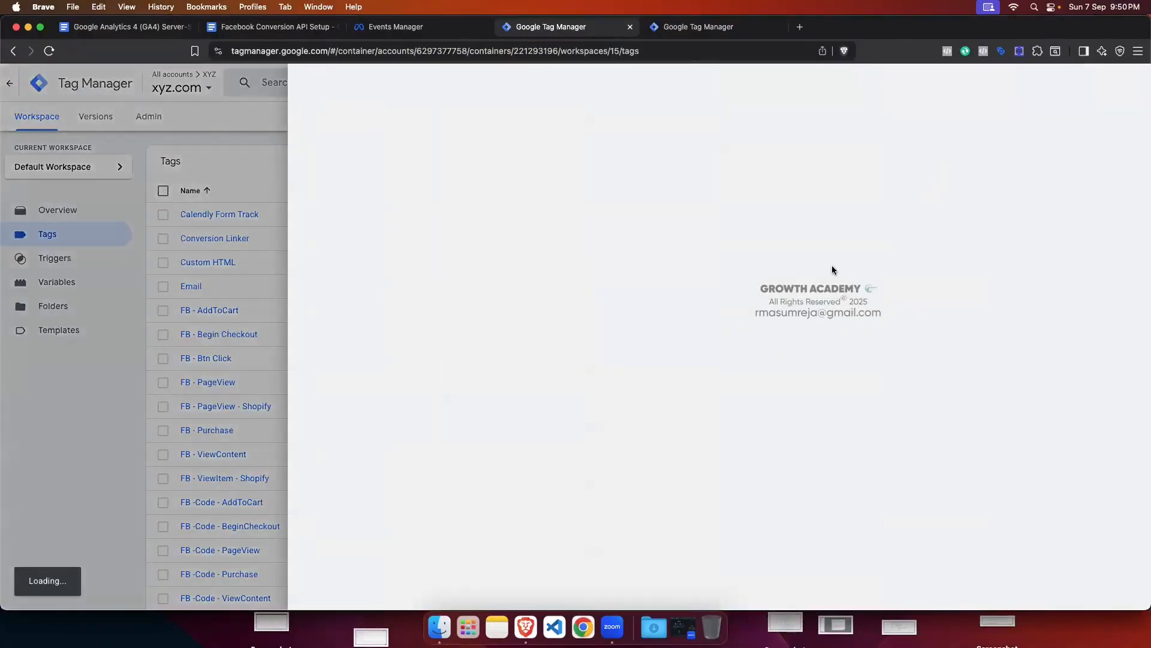
pyautogui.click(734, 225)
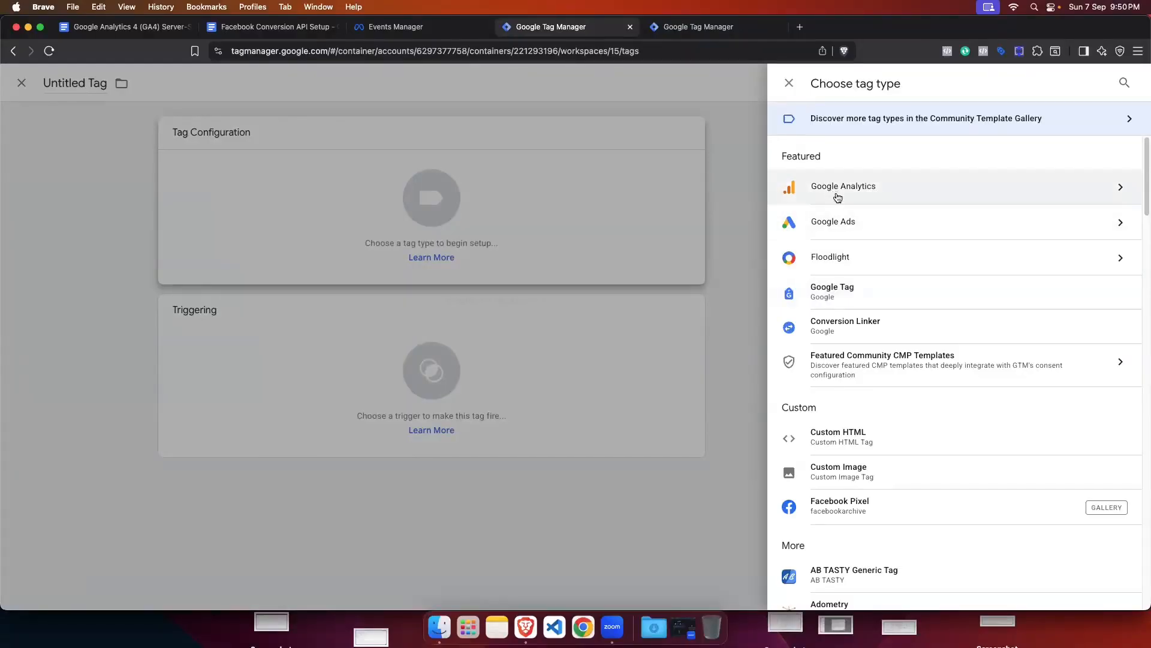
pyautogui.click(869, 194)
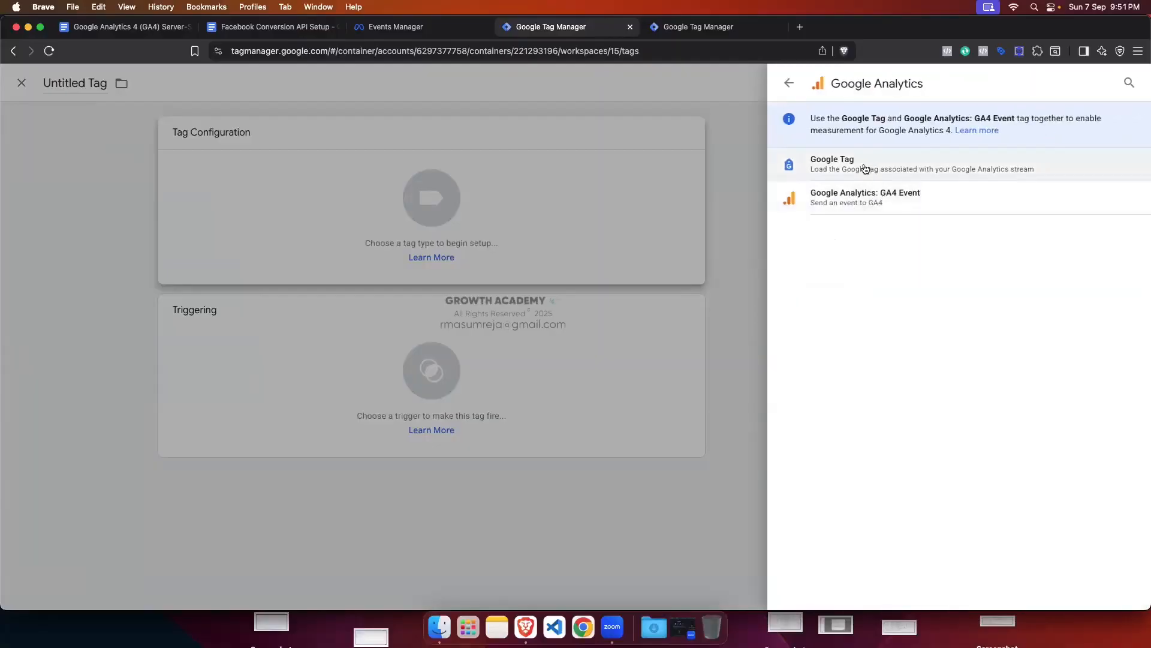
pyautogui.click(788, 84)
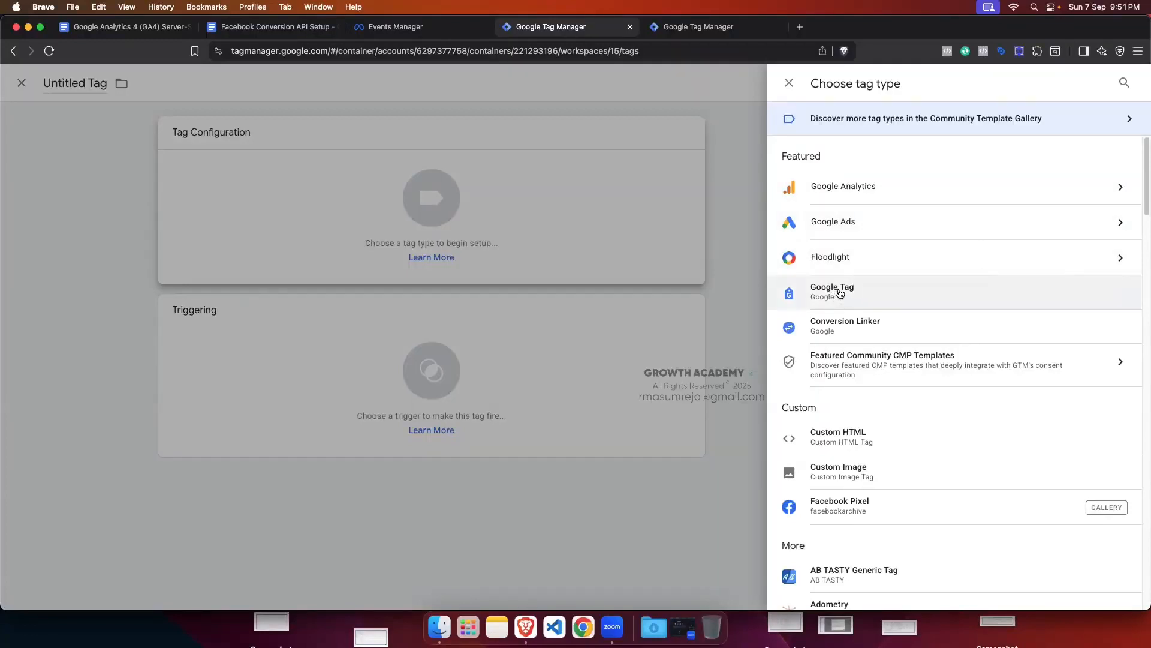
pyautogui.click(877, 192)
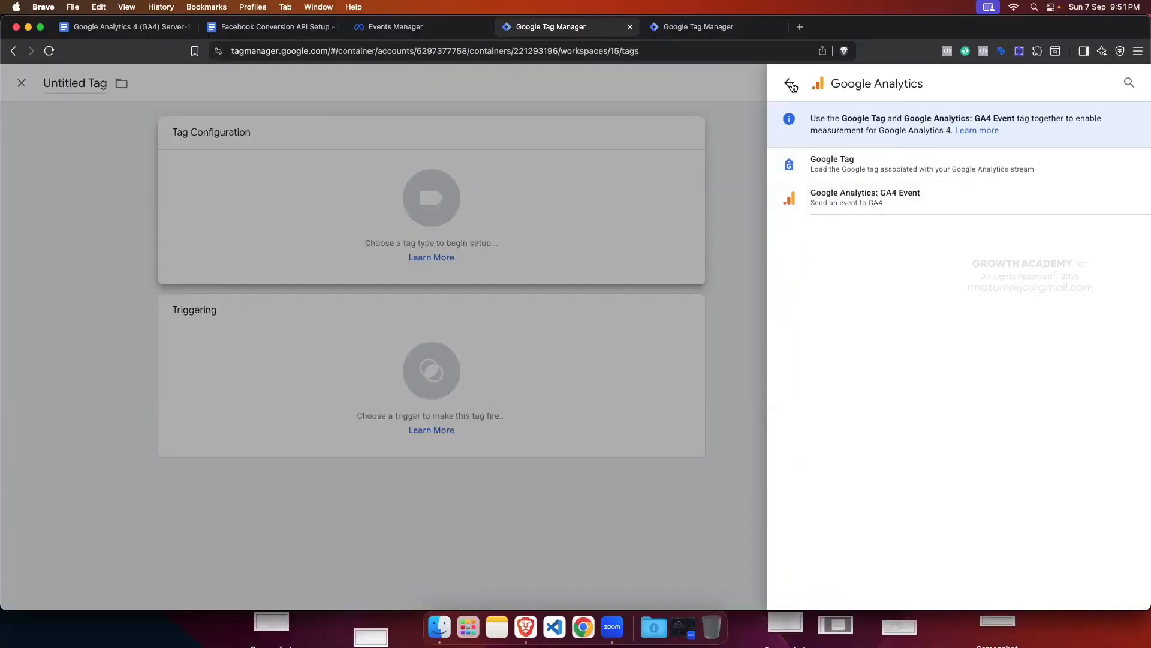
pyautogui.press('Escape')
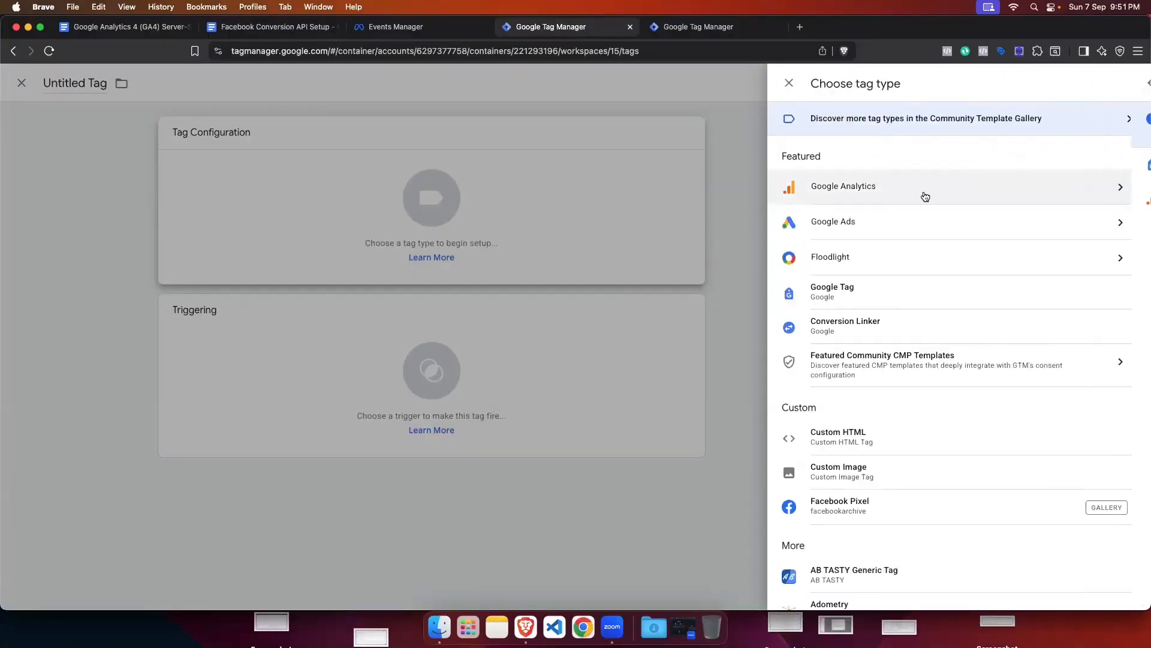
pyautogui.click(899, 189)
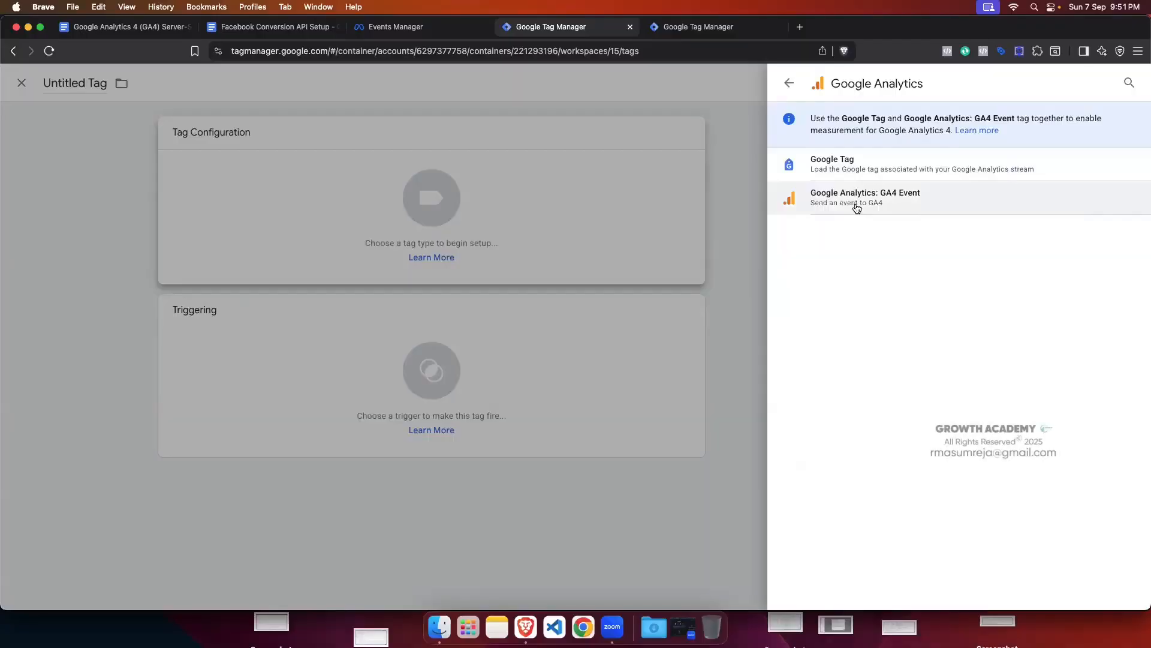
pyautogui.click(790, 82)
pyautogui.click(892, 231)
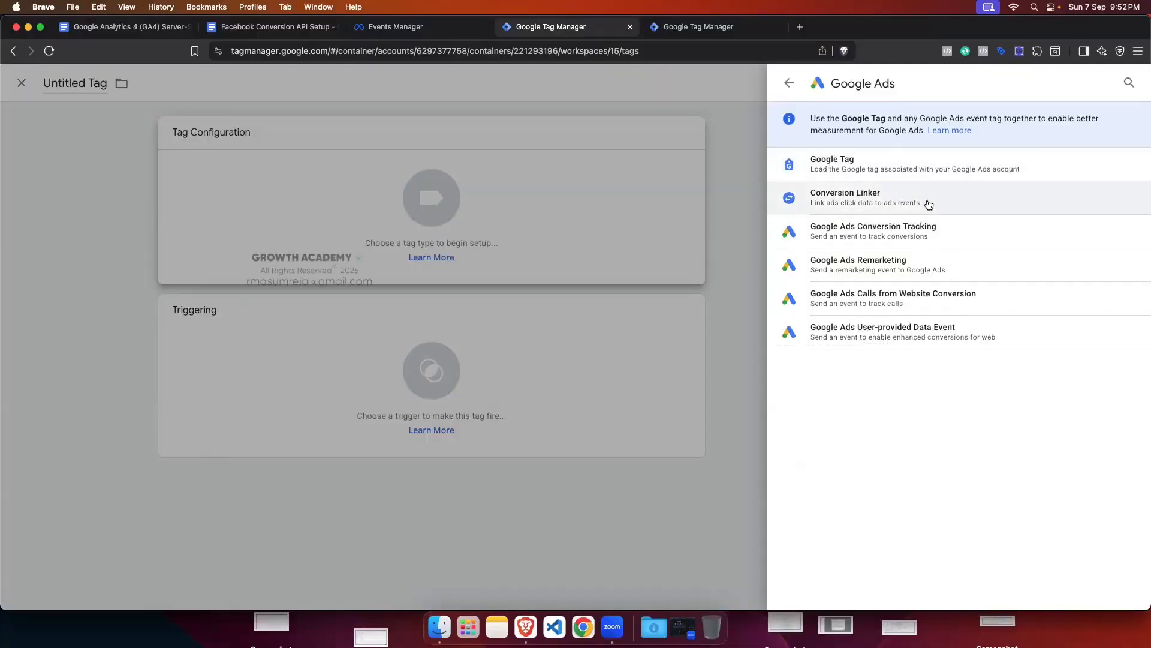
pyautogui.click(789, 83)
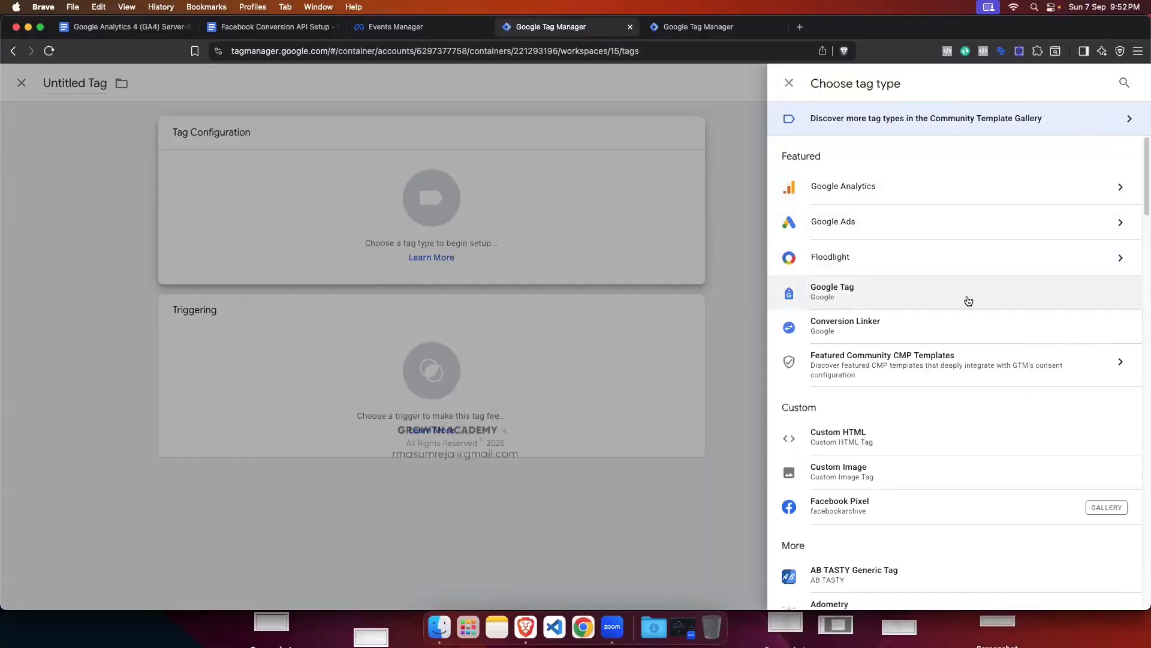
pyautogui.click(855, 222)
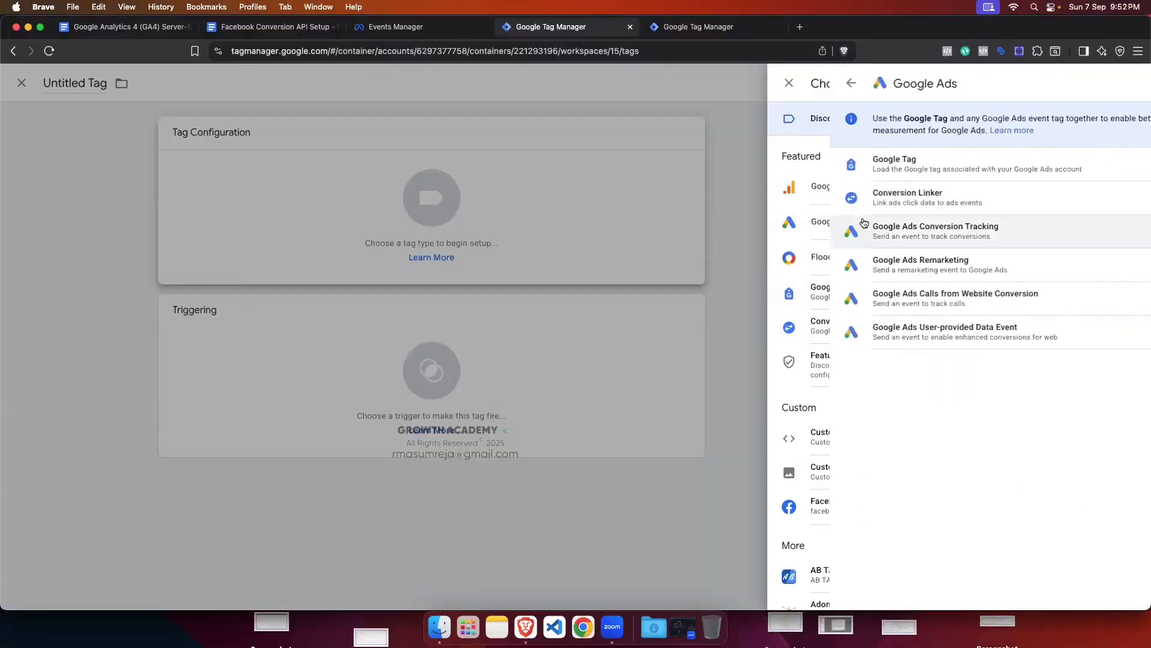
pyautogui.click(788, 84)
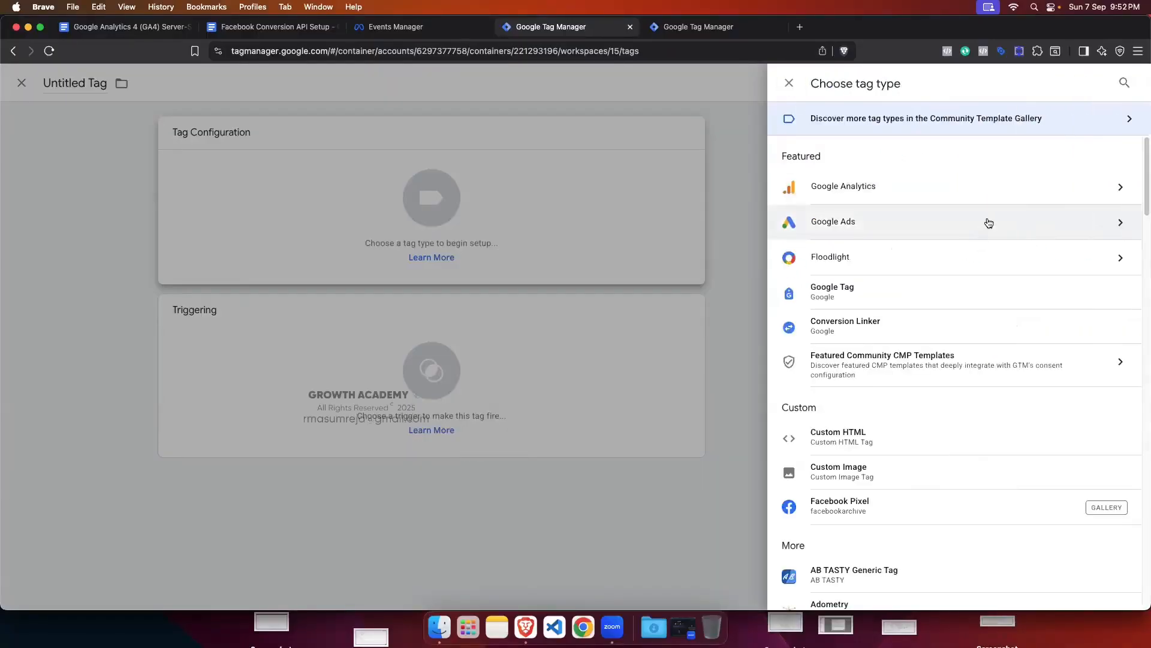
pyautogui.click(894, 189)
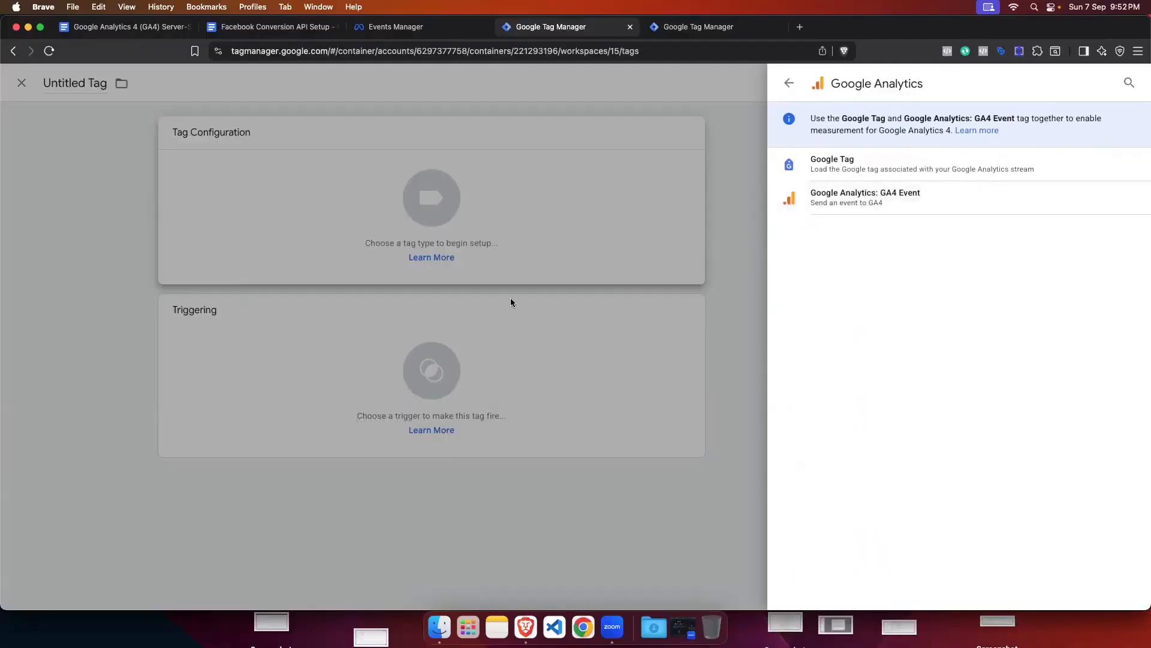
pyautogui.click(848, 168)
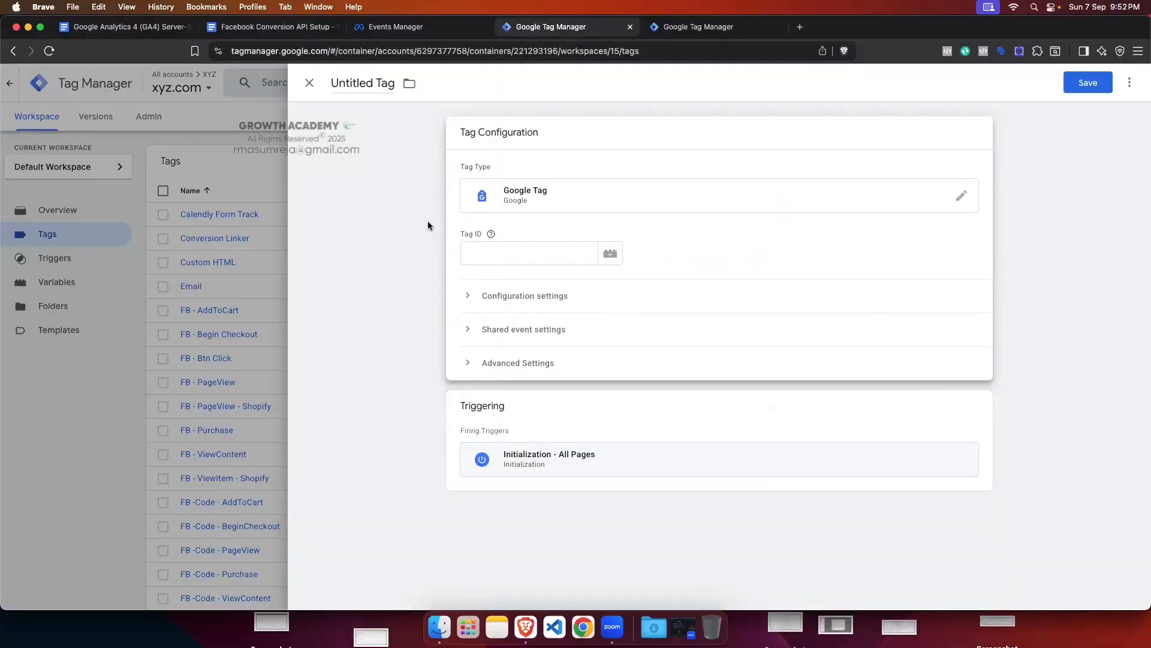
pyautogui.click(308, 83)
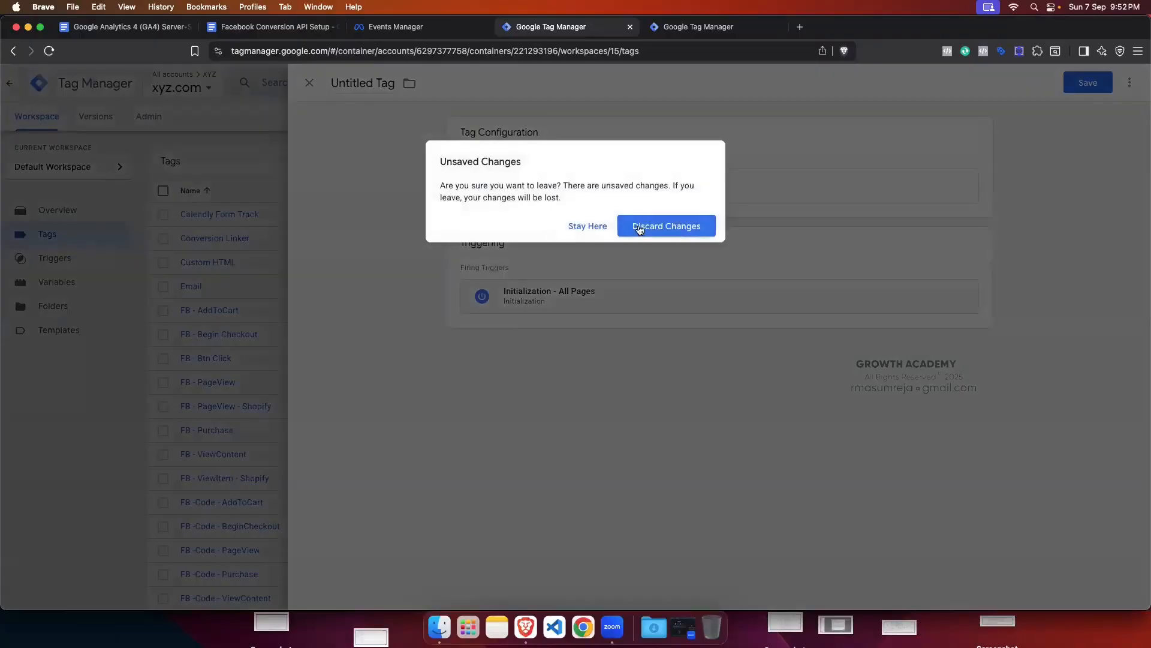
pyautogui.click(668, 224)
# Step: Remove the page_location, page_title and page_referrer shared event parameters from the existing Google Tag - GA4 tag
pyautogui.scroll(-10, 488, 308)
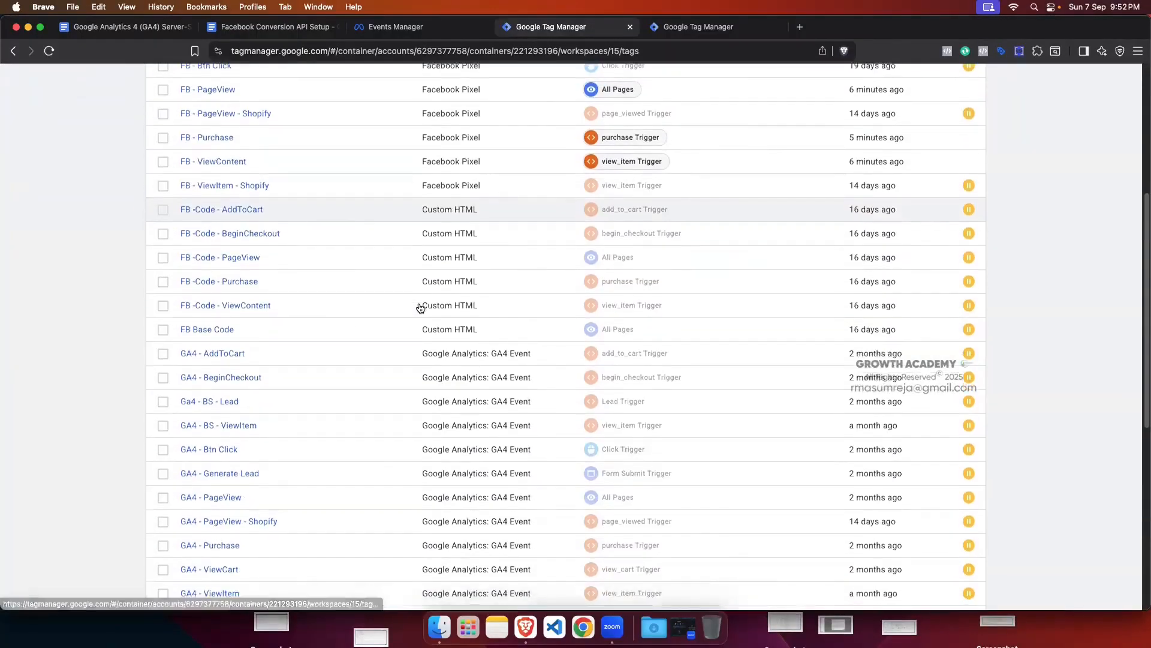
pyautogui.scroll(-5, 420, 307)
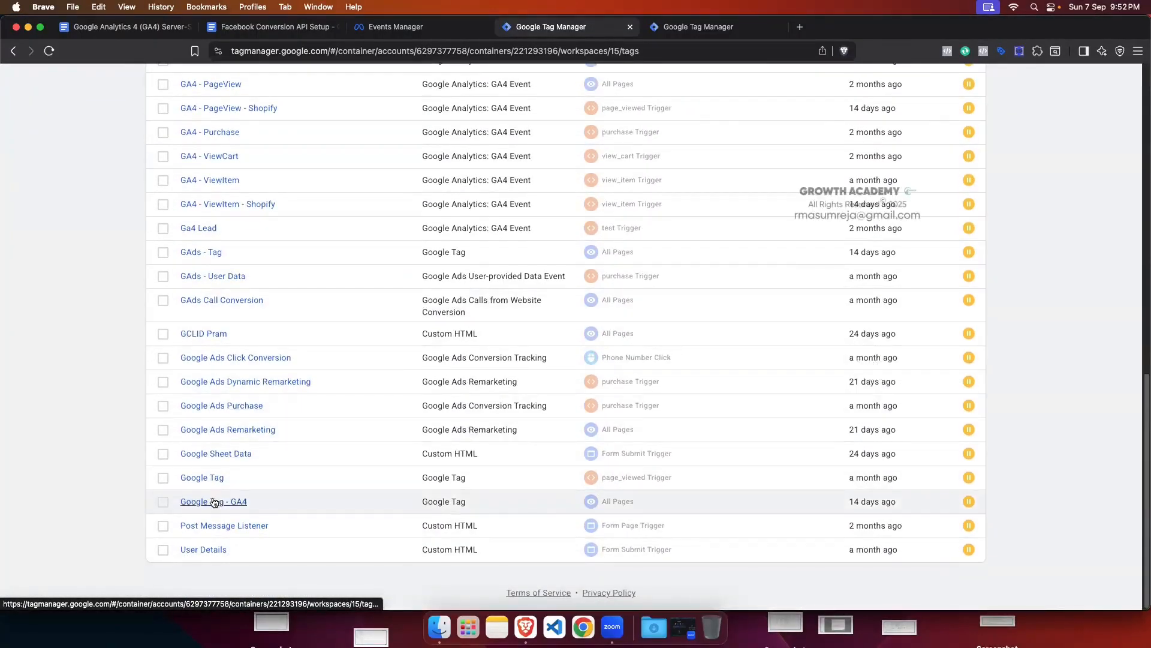
pyautogui.click(213, 503)
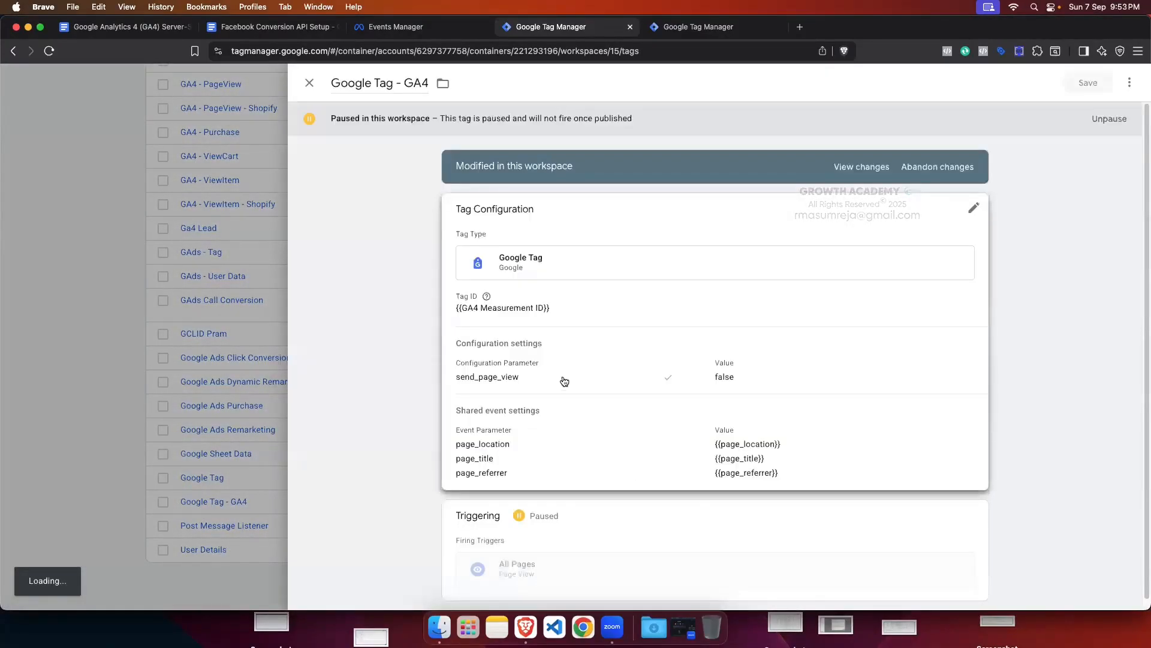
pyautogui.scroll(-4, 732, 413)
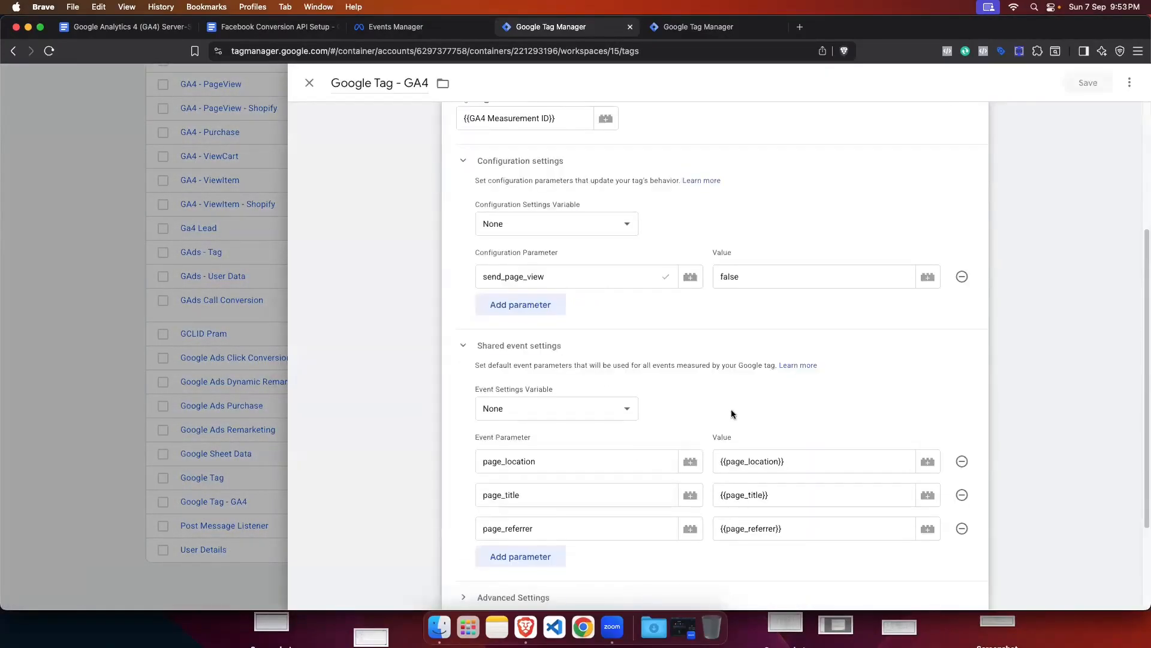
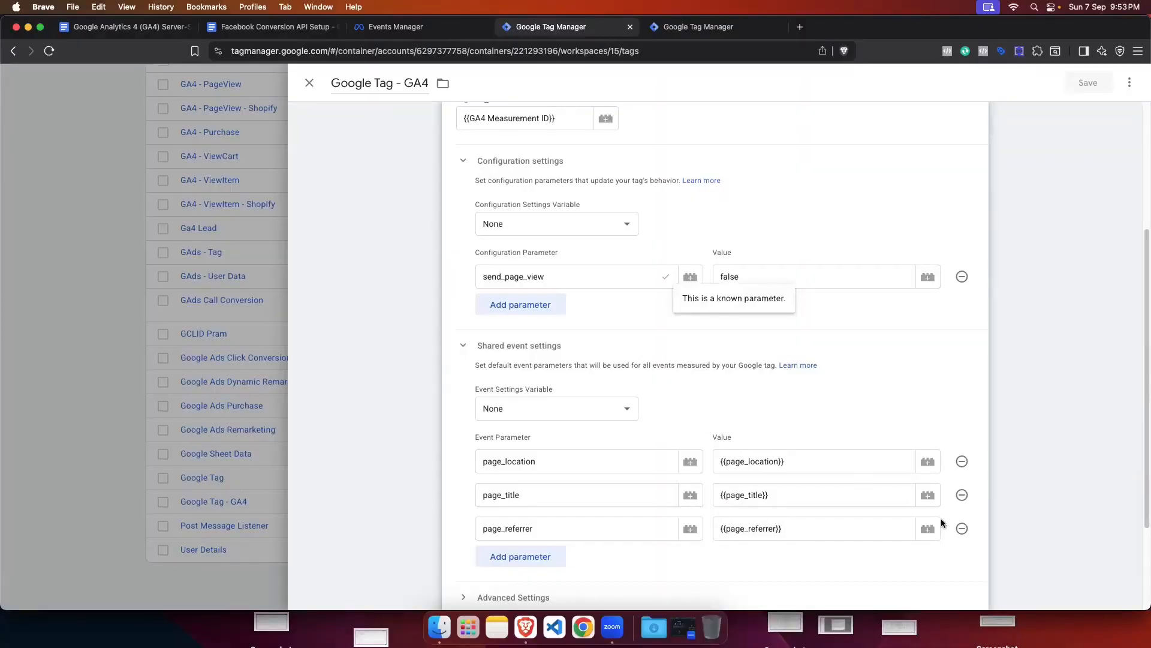
pyautogui.click(962, 529)
pyautogui.click(962, 495)
pyautogui.click(961, 461)
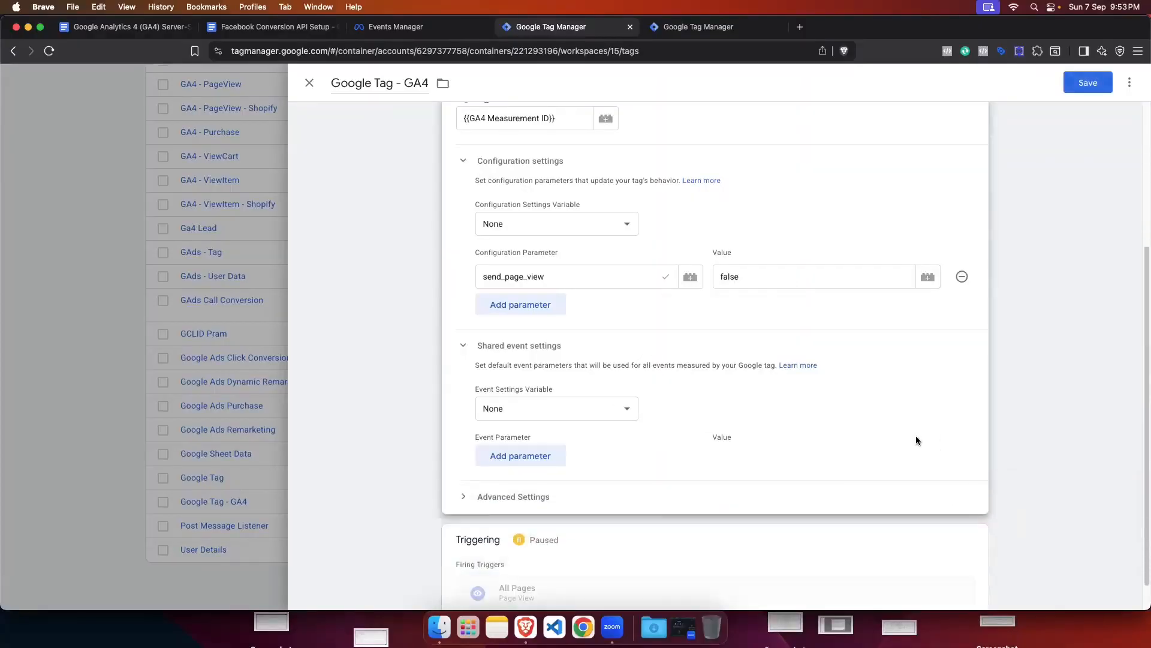
# Step: Unpause the Google Tag - GA4 tag
pyautogui.scroll(3, 681, 360)
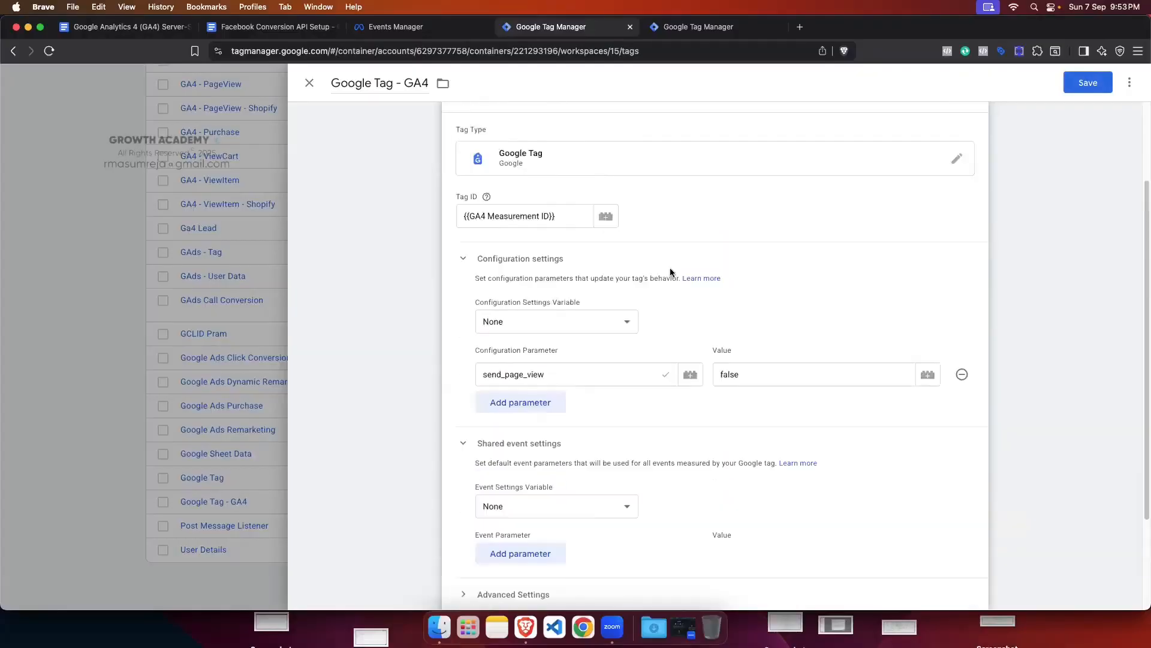
pyautogui.scroll(3, 671, 272)
pyautogui.click(1105, 115)
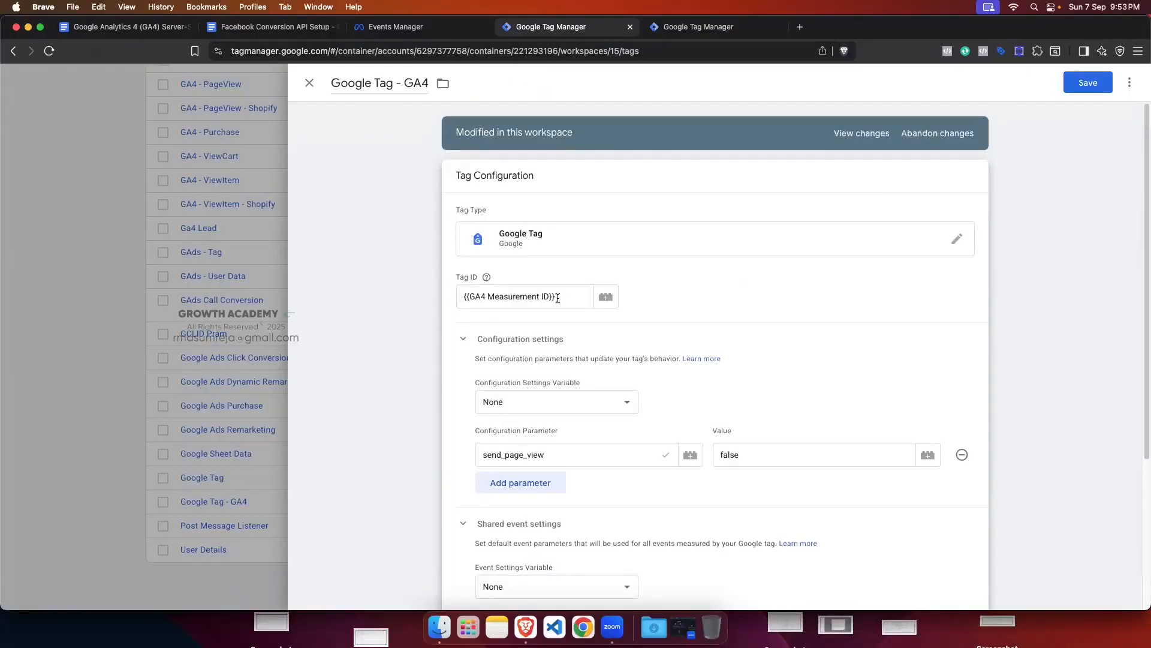
# Step: Look up the GA4 Measurement ID variable used as the tag ID and review the tag's configuration and shared event settings
pyautogui.click(606, 296)
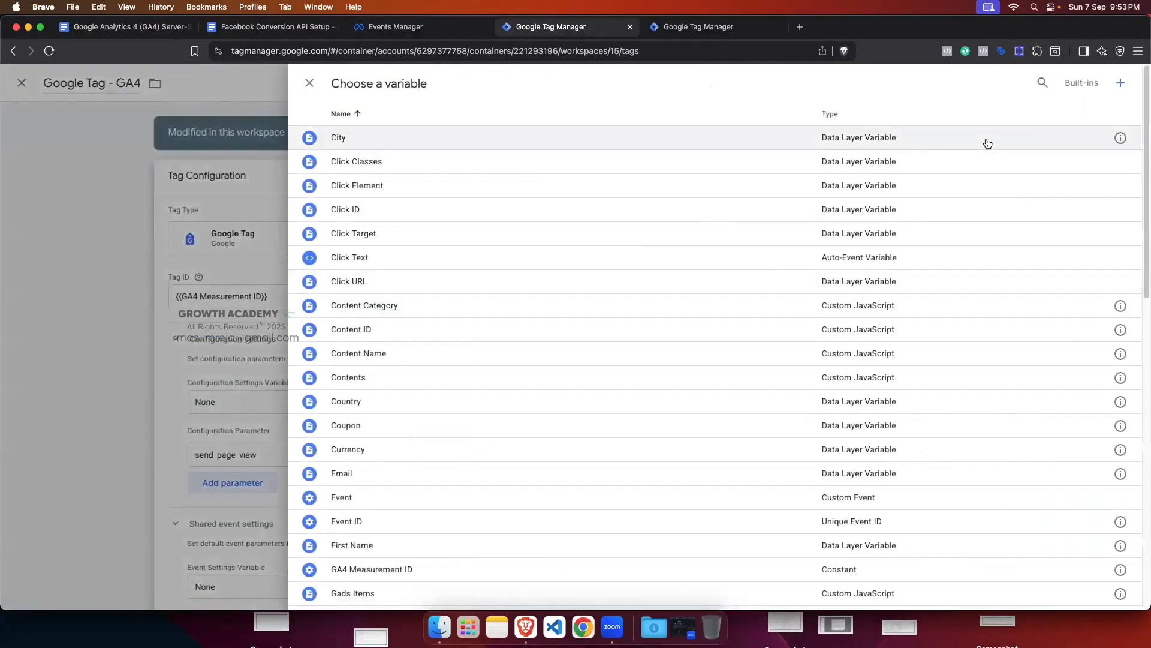
pyautogui.click(1042, 82)
pyautogui.write('ga')
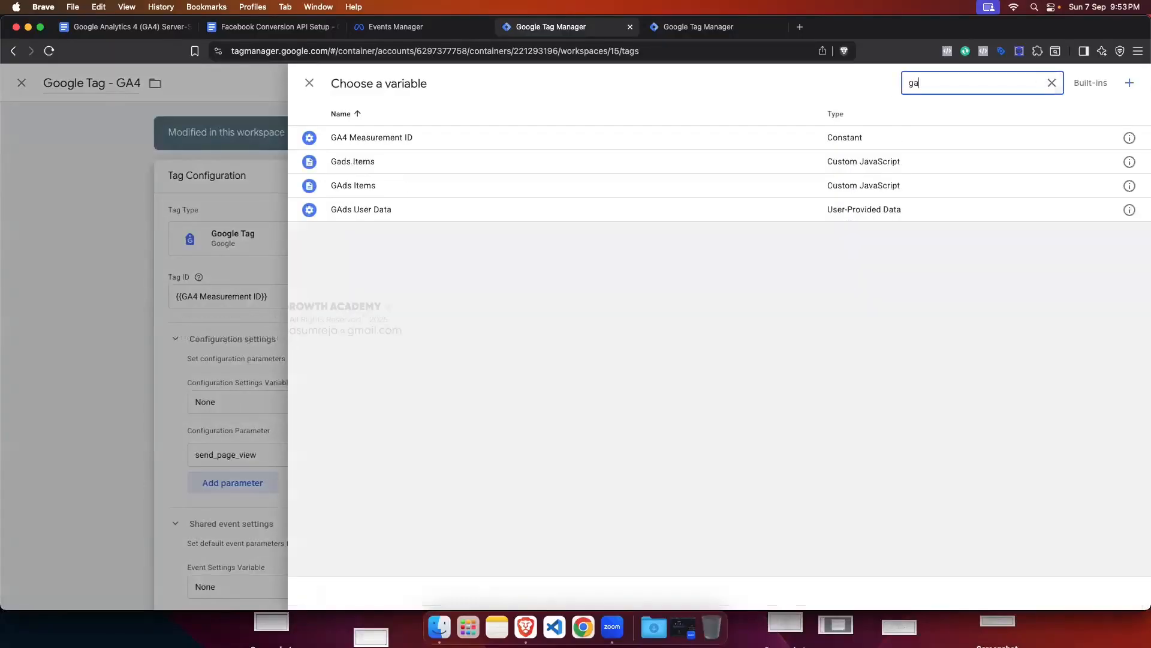
pyautogui.write('4')
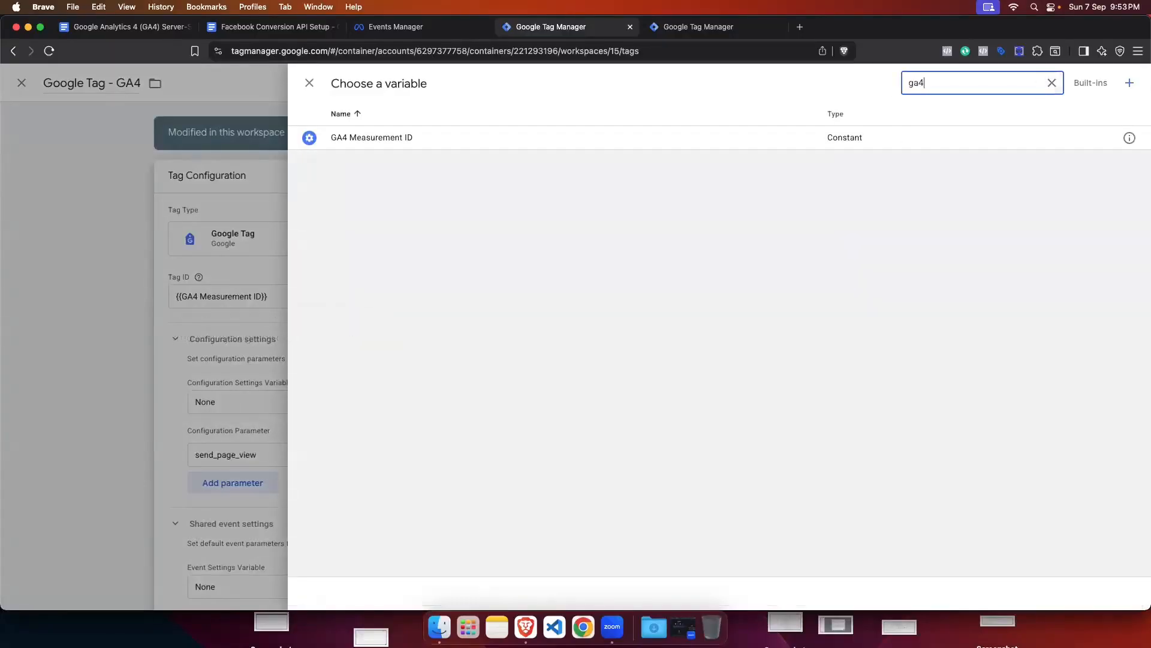
pyautogui.click(1129, 139)
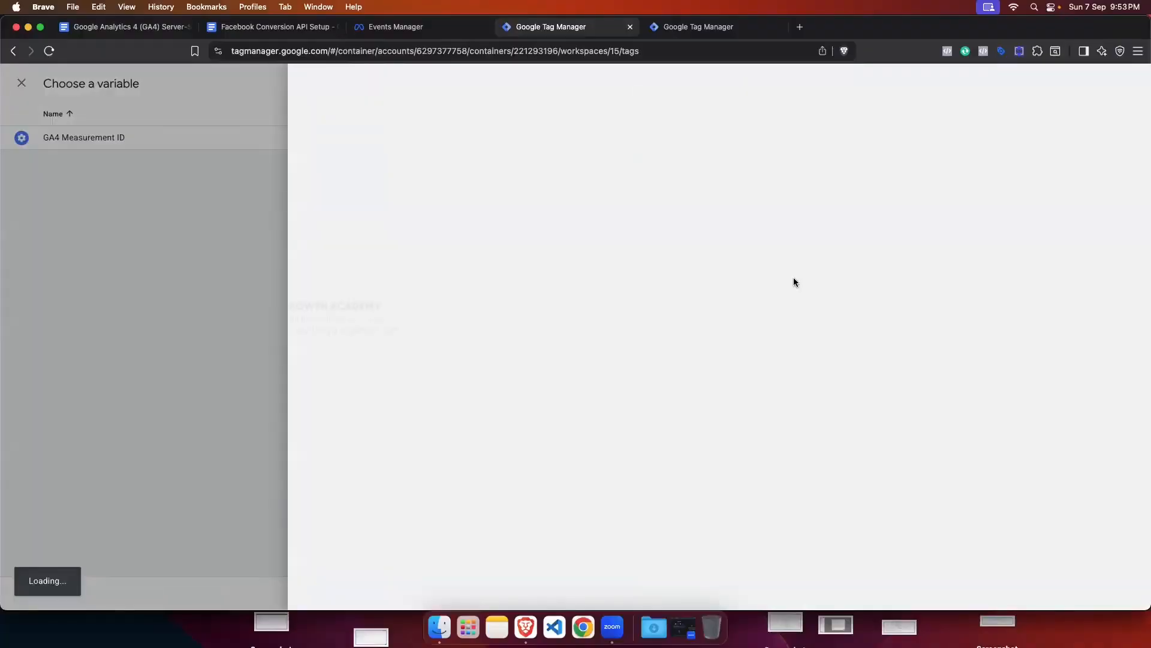
pyautogui.click(213, 354)
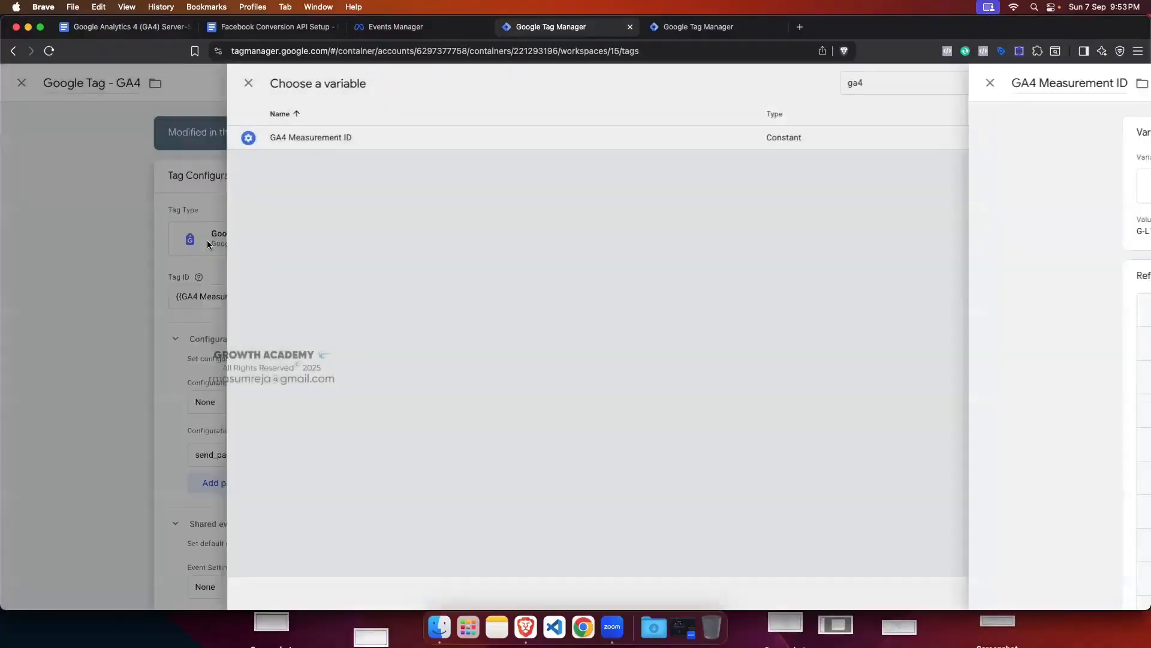
pyautogui.click(308, 93)
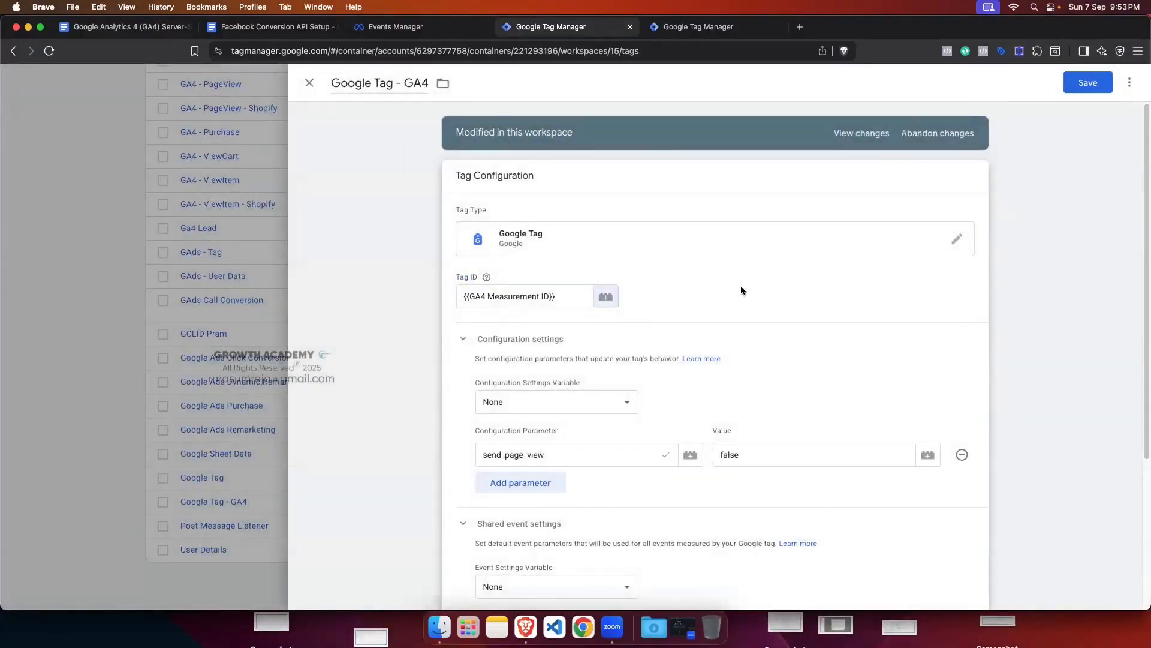
pyautogui.scroll(-3, 740, 286)
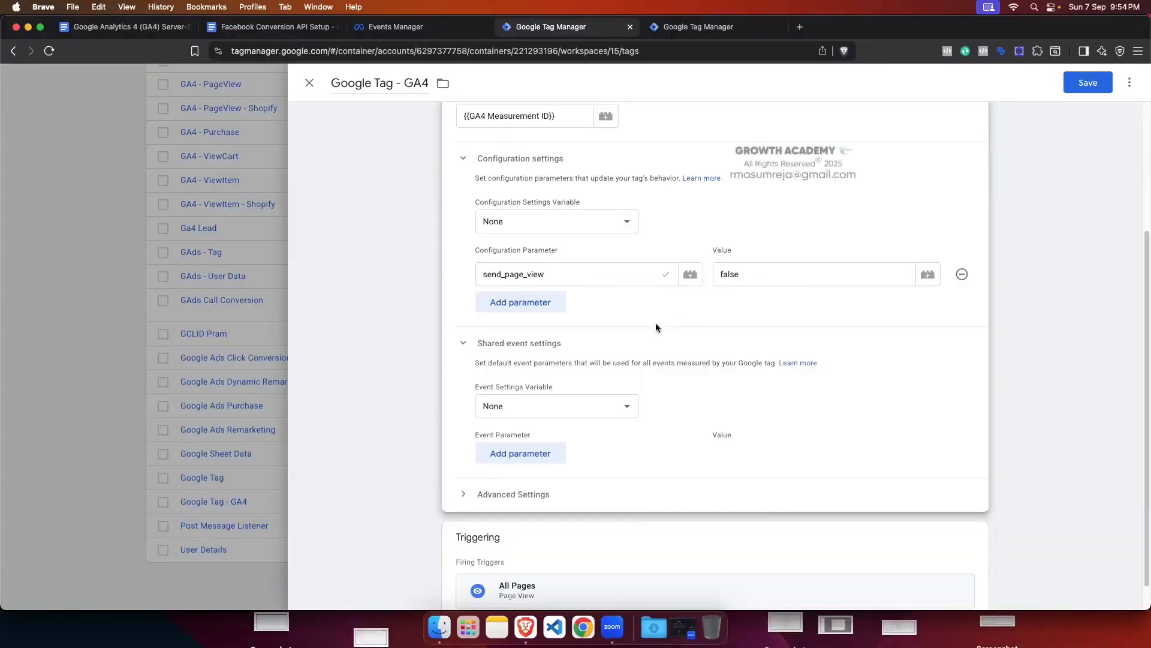
pyautogui.scroll(1, 656, 327)
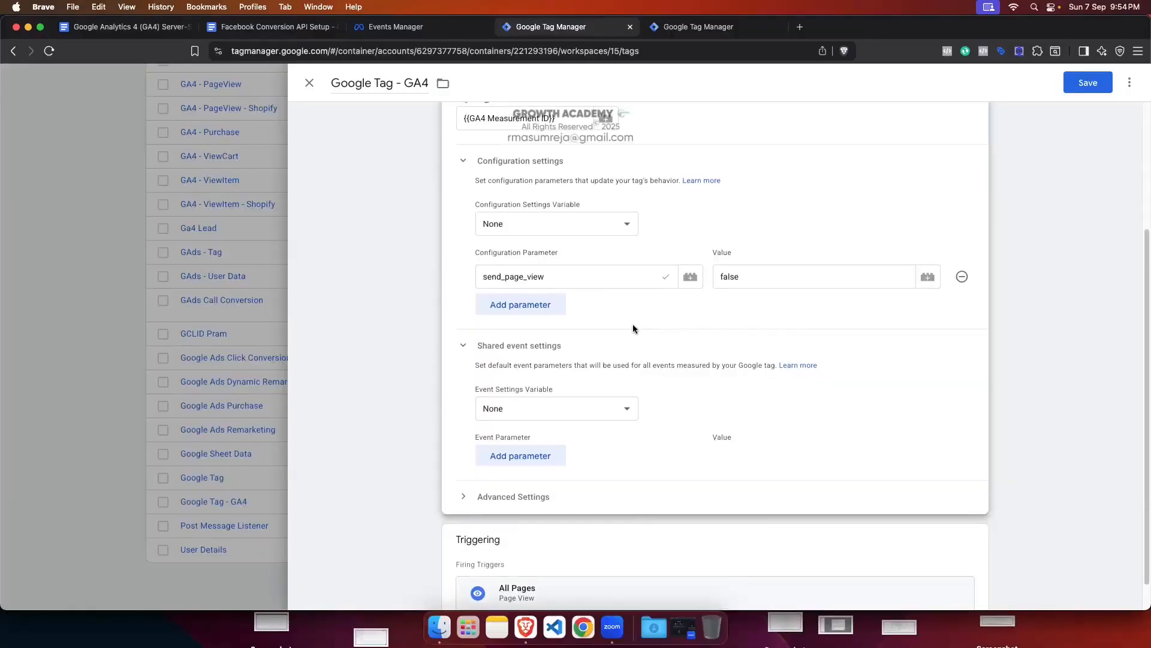
# Step: Add a server_container_url configuration parameter to the Google Tag - GA4 tag
pyautogui.click(541, 306)
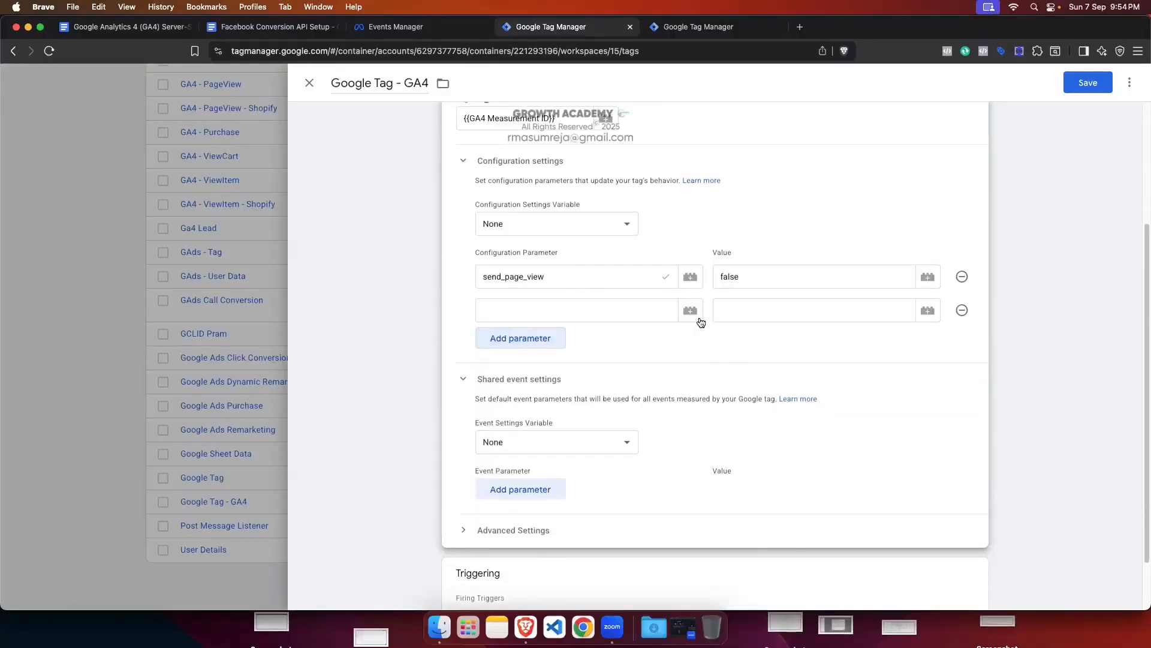
pyautogui.click(614, 306)
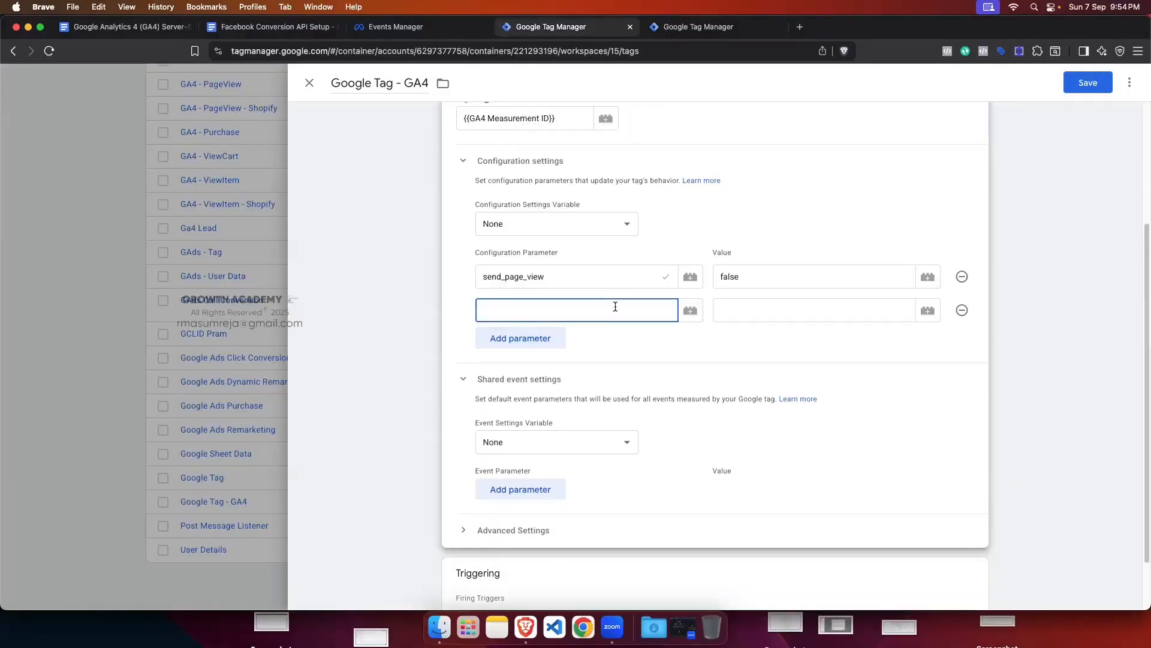
pyautogui.write('serve')
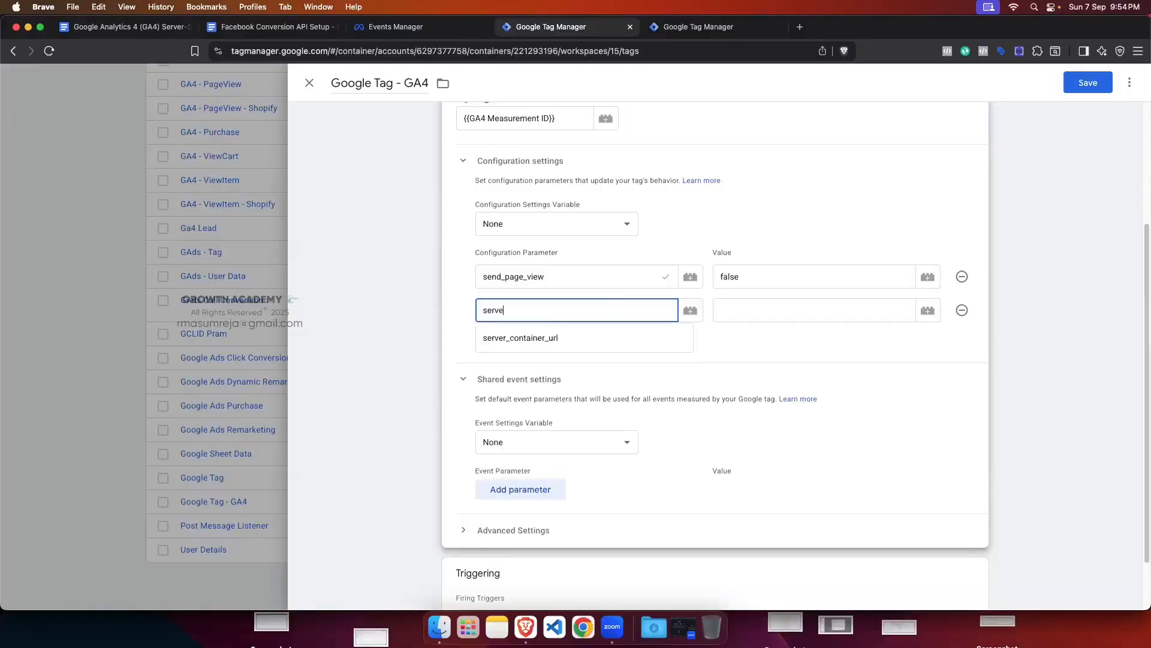
pyautogui.click(575, 336)
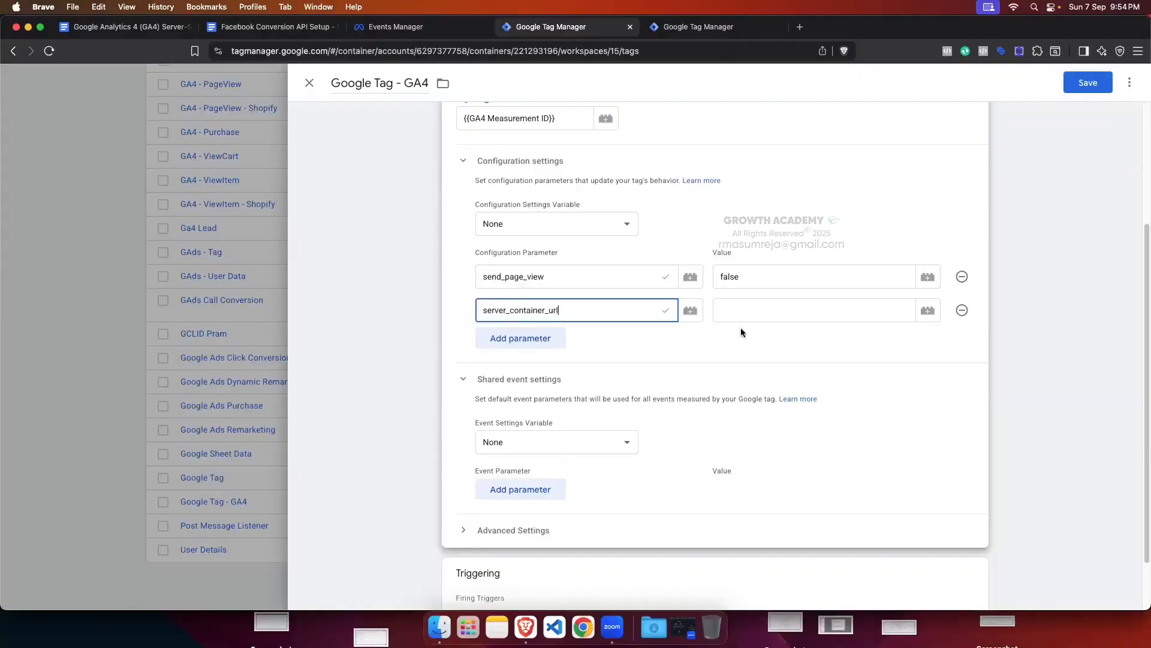
pyautogui.click(742, 312)
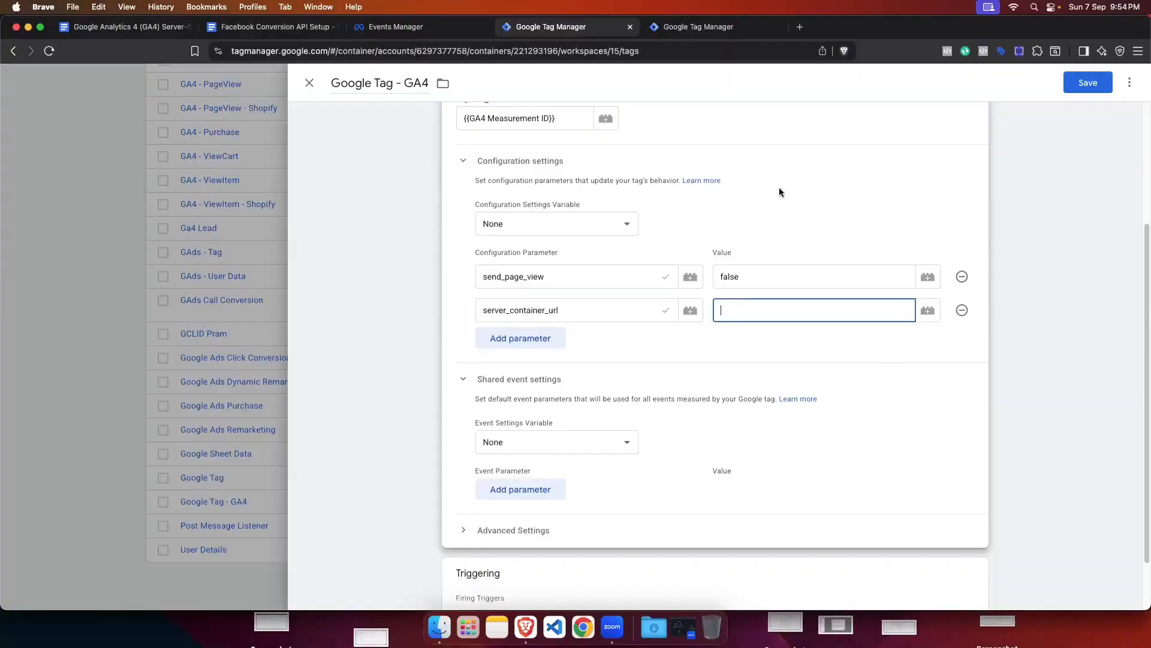
# Step: Open the container settings of the abc.com - server container and clear its existing server container URL
pyautogui.click(699, 28)
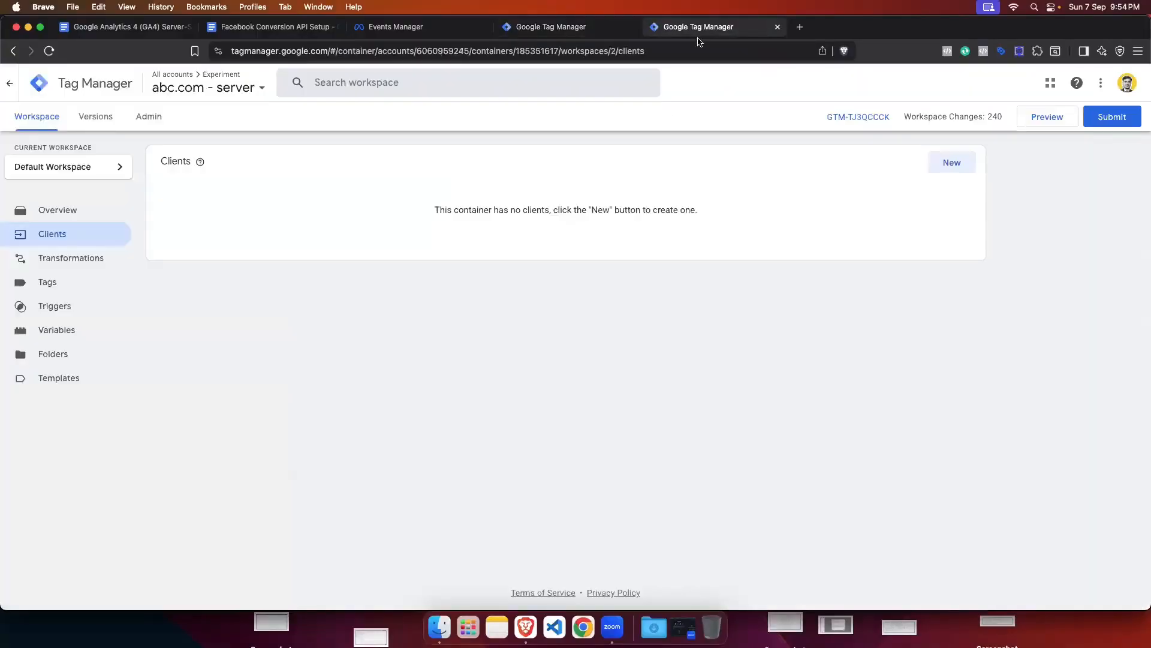
pyautogui.click(148, 117)
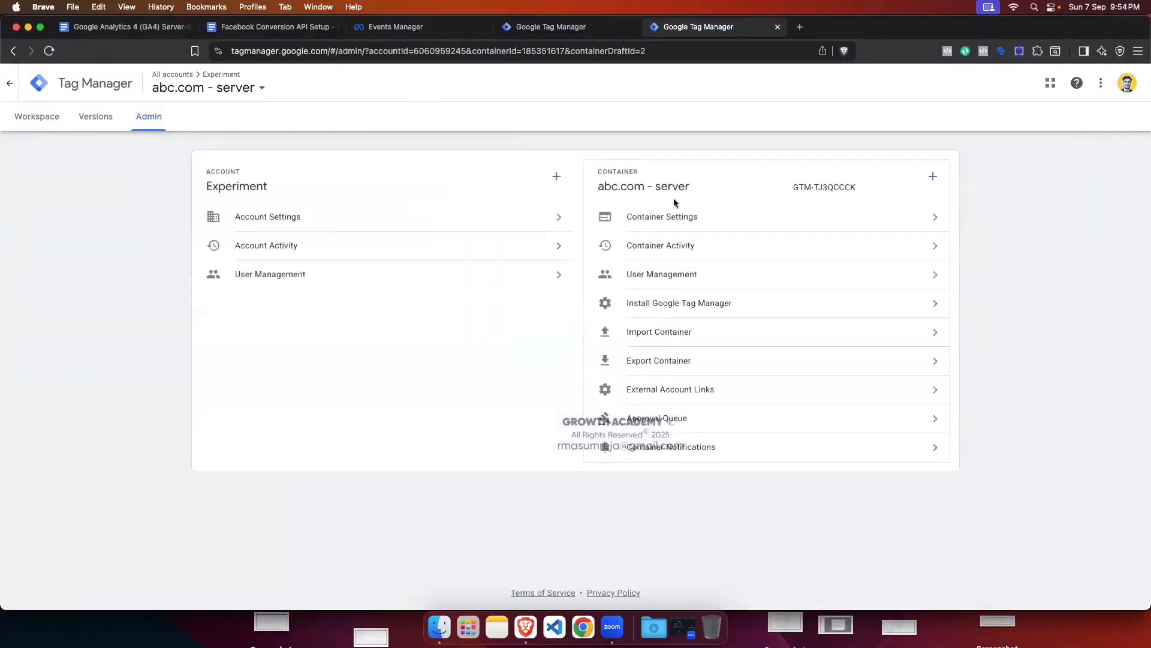
pyautogui.click(707, 220)
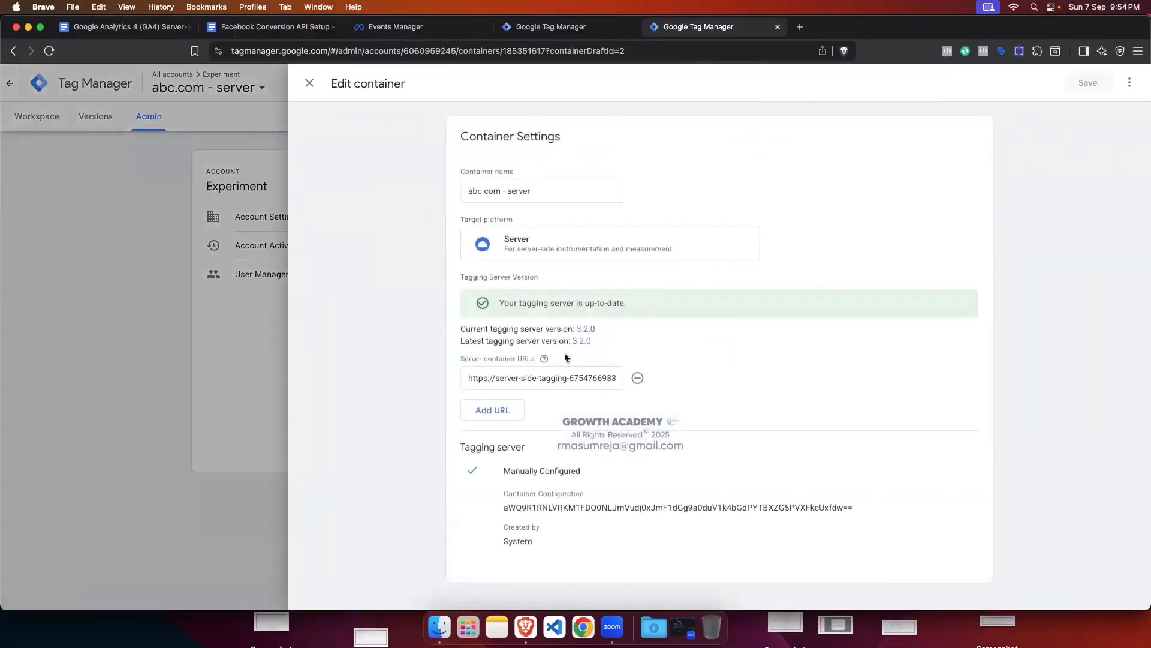
pyautogui.moveTo(468, 378); pyautogui.dragTo(648, 391)
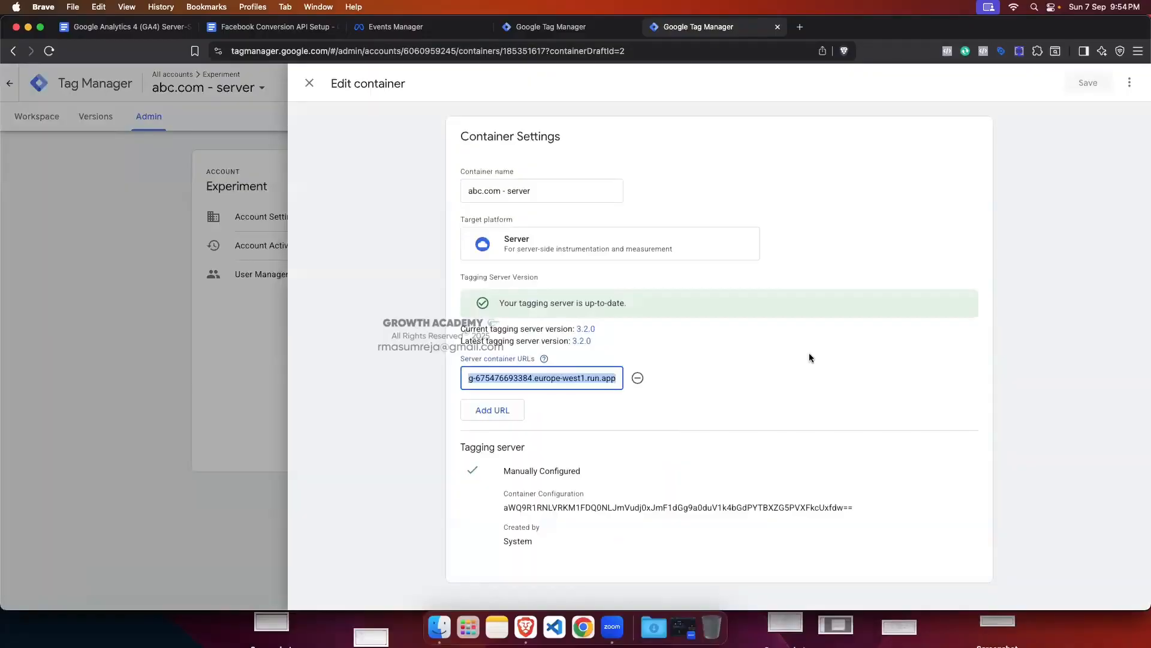
pyautogui.press('BackSpace')
# Step: Find Stape through a web search and copy the tagging server URL of its Growth Academy sGTM container
pyautogui.click(801, 27)
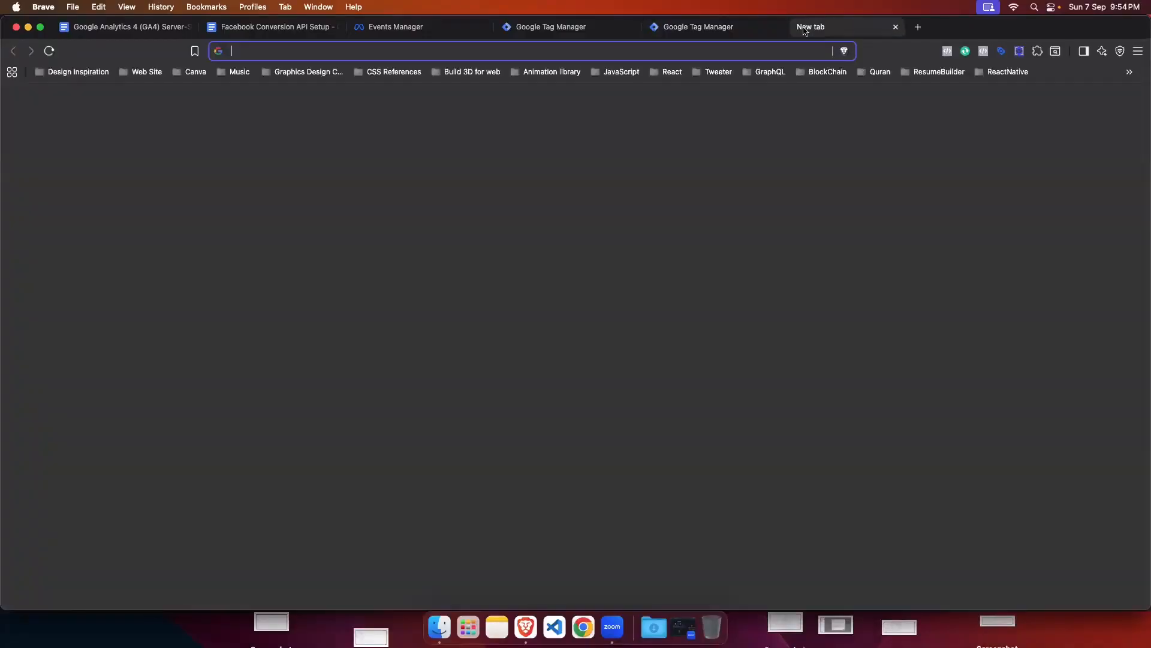
pyautogui.write('stape')
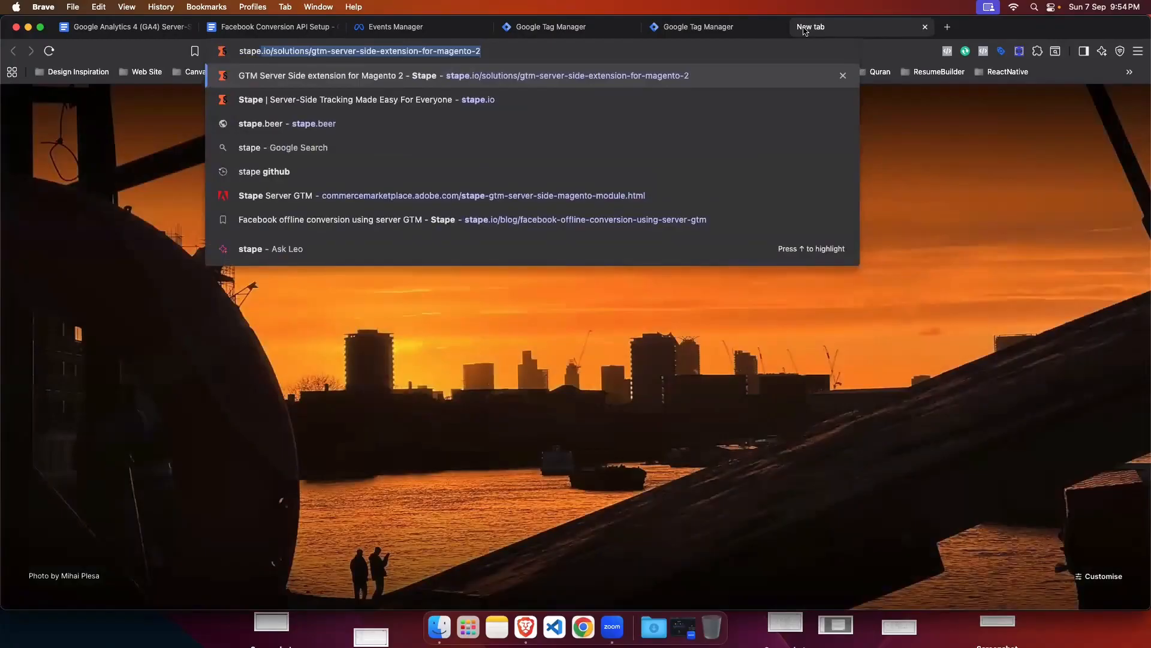
pyautogui.press('BackSpace')
pyautogui.press('Return')
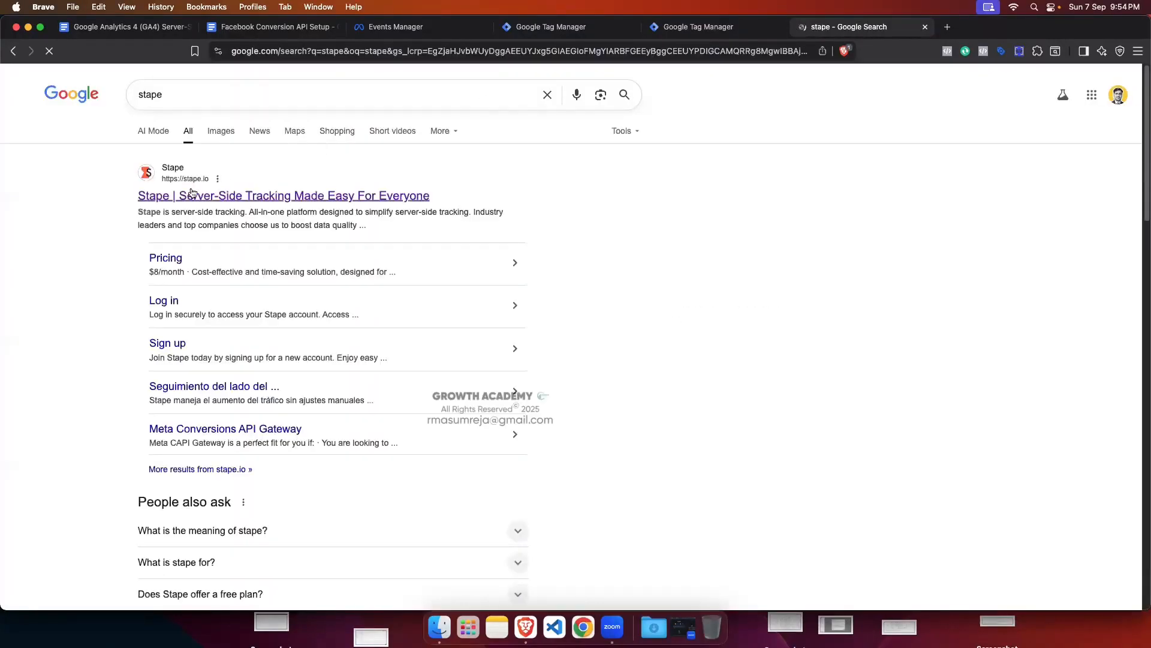
pyautogui.click(343, 200)
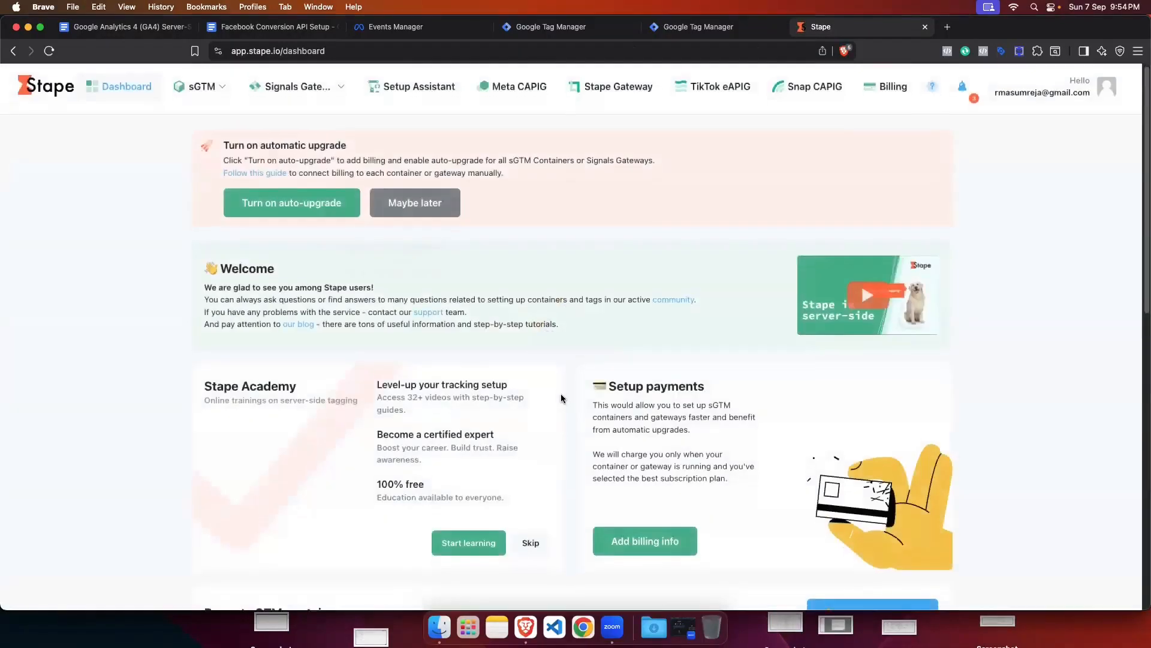
pyautogui.scroll(-5, 560, 398)
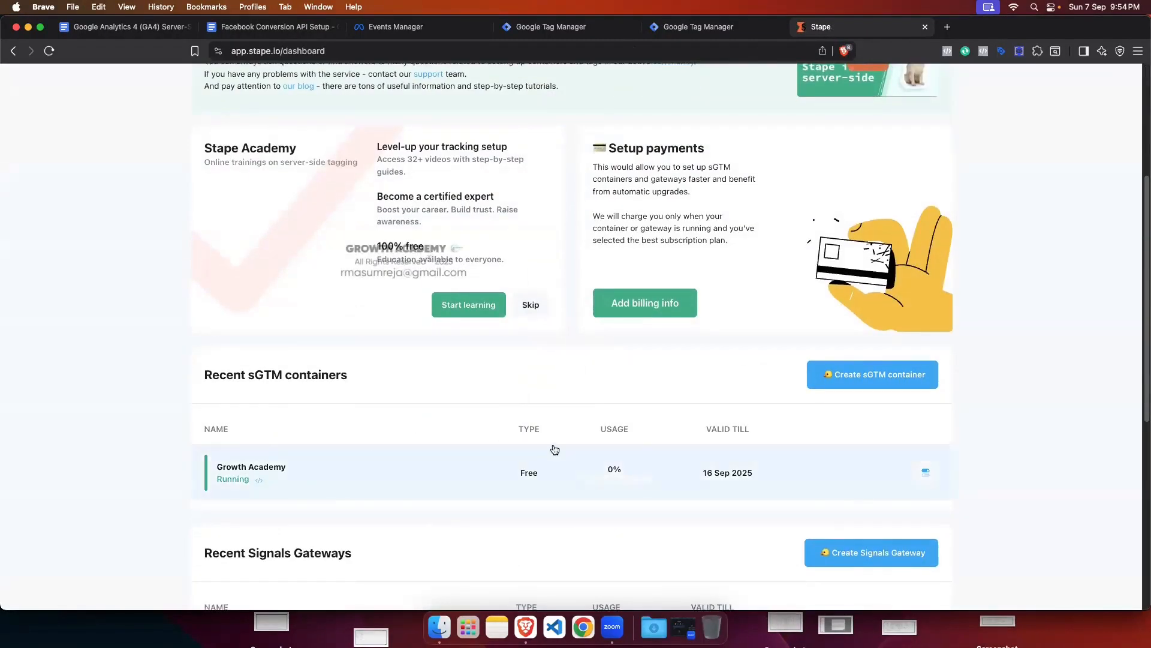
pyautogui.click(554, 450)
pyautogui.scroll(-4, 545, 441)
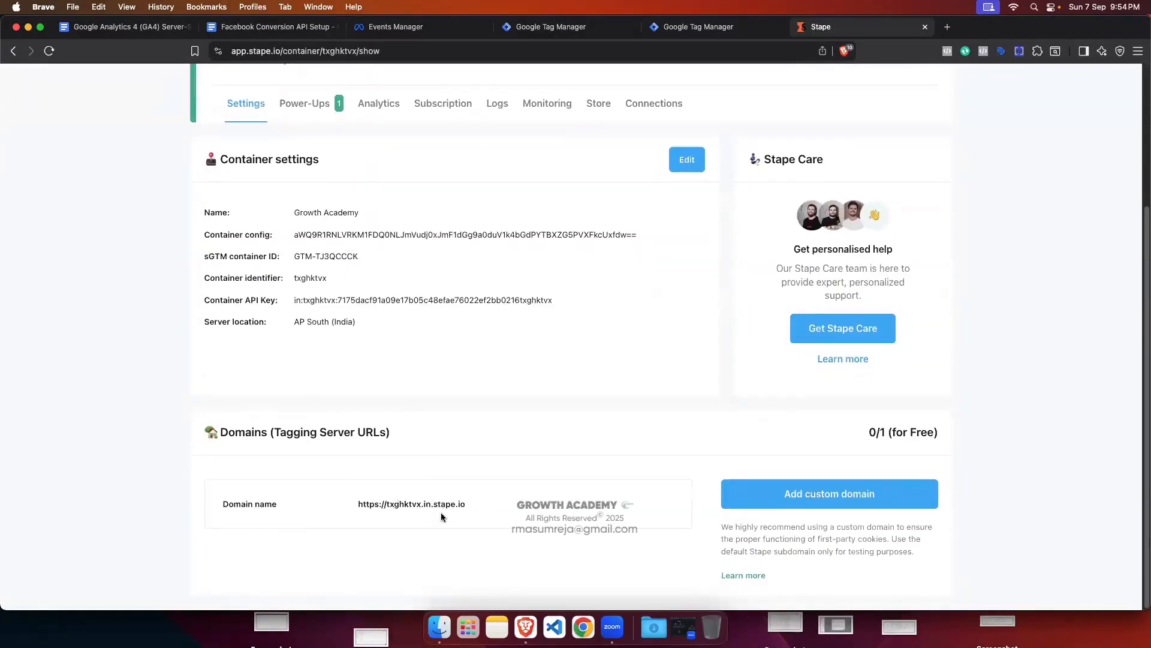
pyautogui.scroll(4, 558, 437)
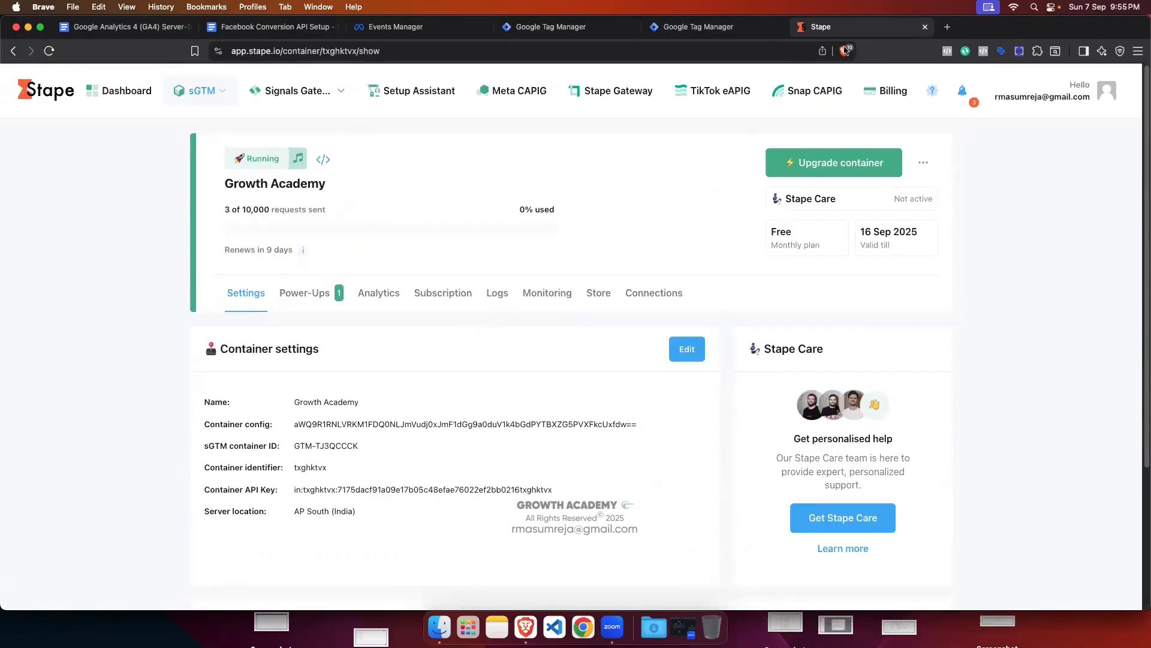
pyautogui.click(926, 26)
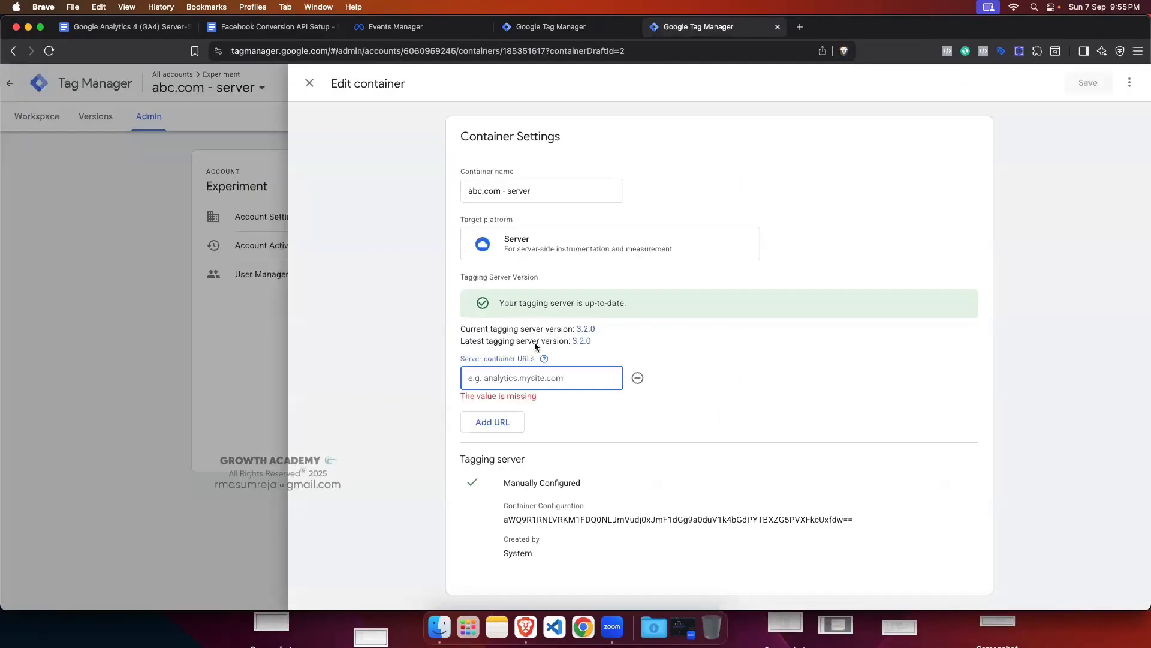
pyautogui.click(552, 378)
pyautogui.press('Down')
pyautogui.press('Return')
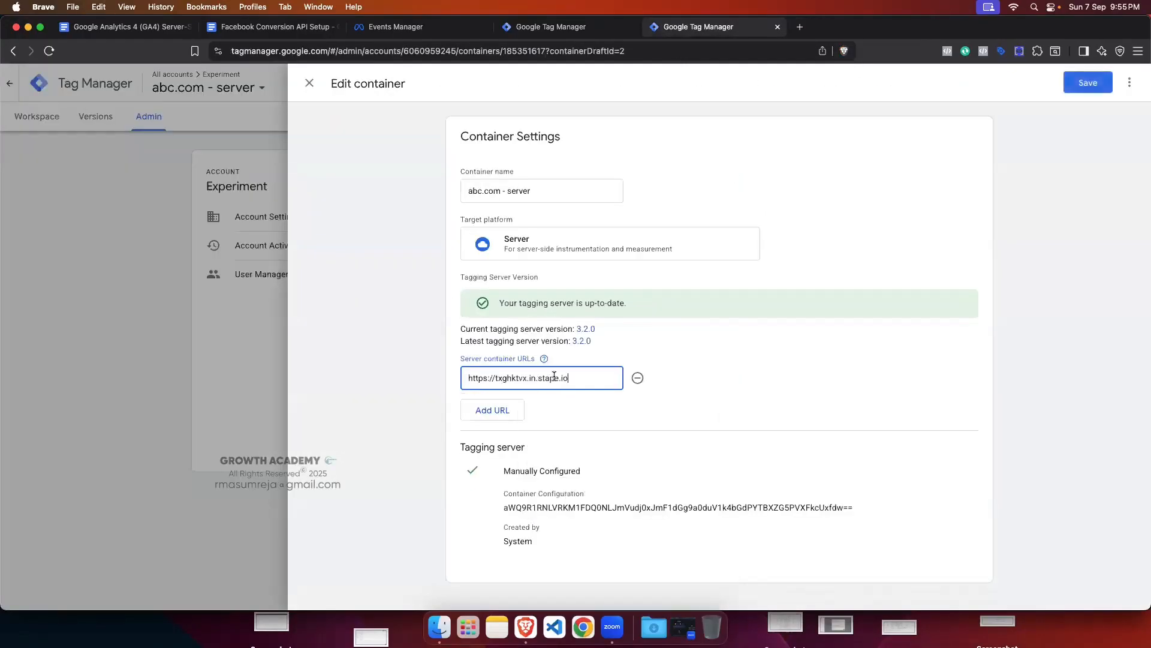
pyautogui.click(1088, 82)
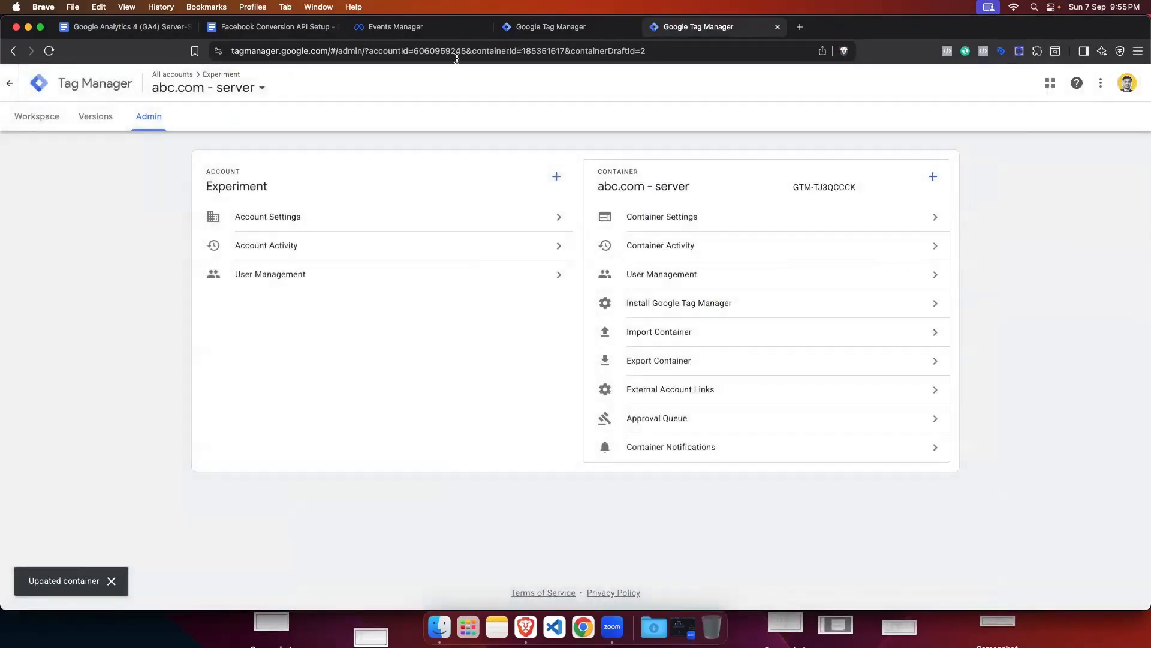
pyautogui.click(531, 27)
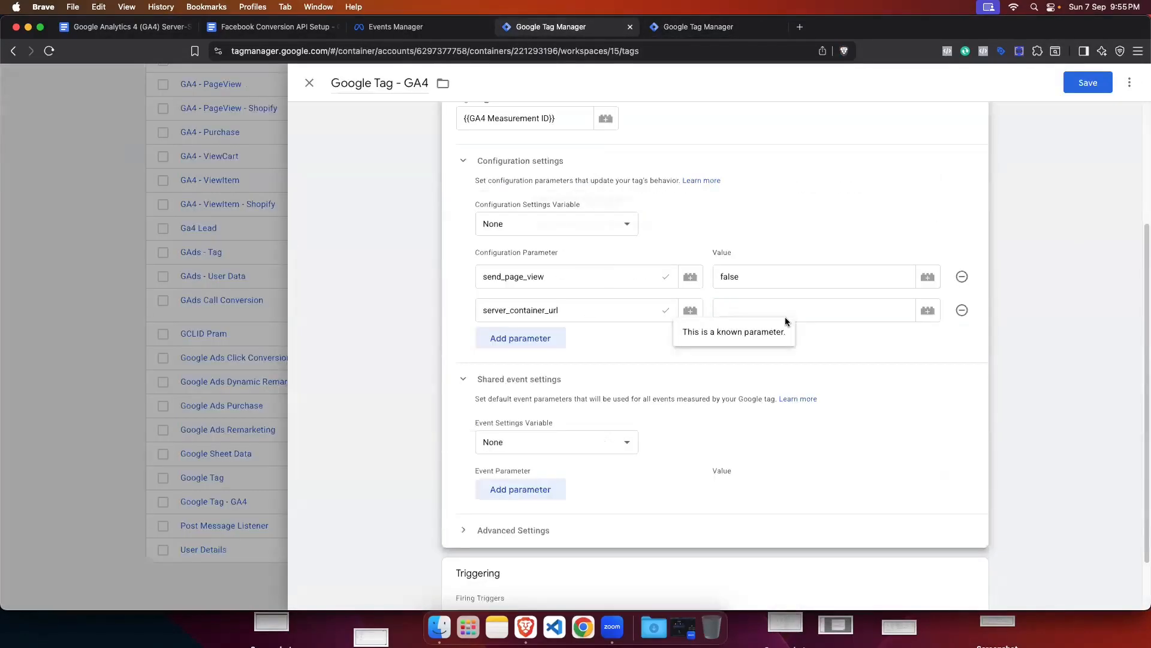
pyautogui.click(757, 311)
pyautogui.write('https://txghktvx.in.stape.io')
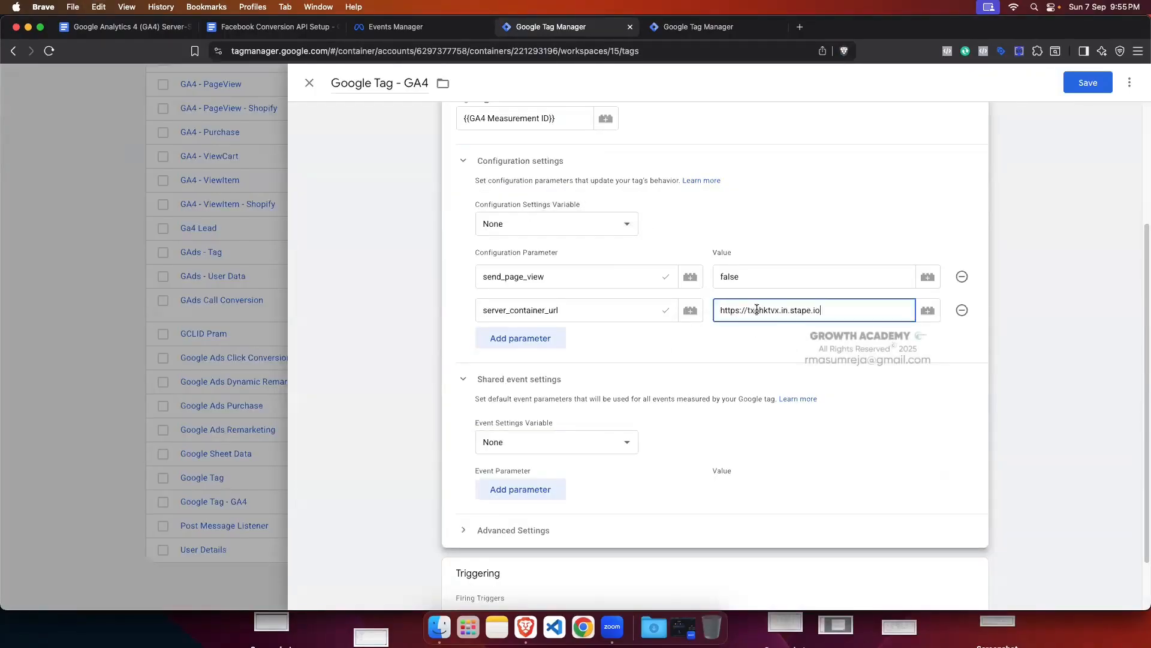
pyautogui.click(771, 207)
pyautogui.scroll(-2, 871, 326)
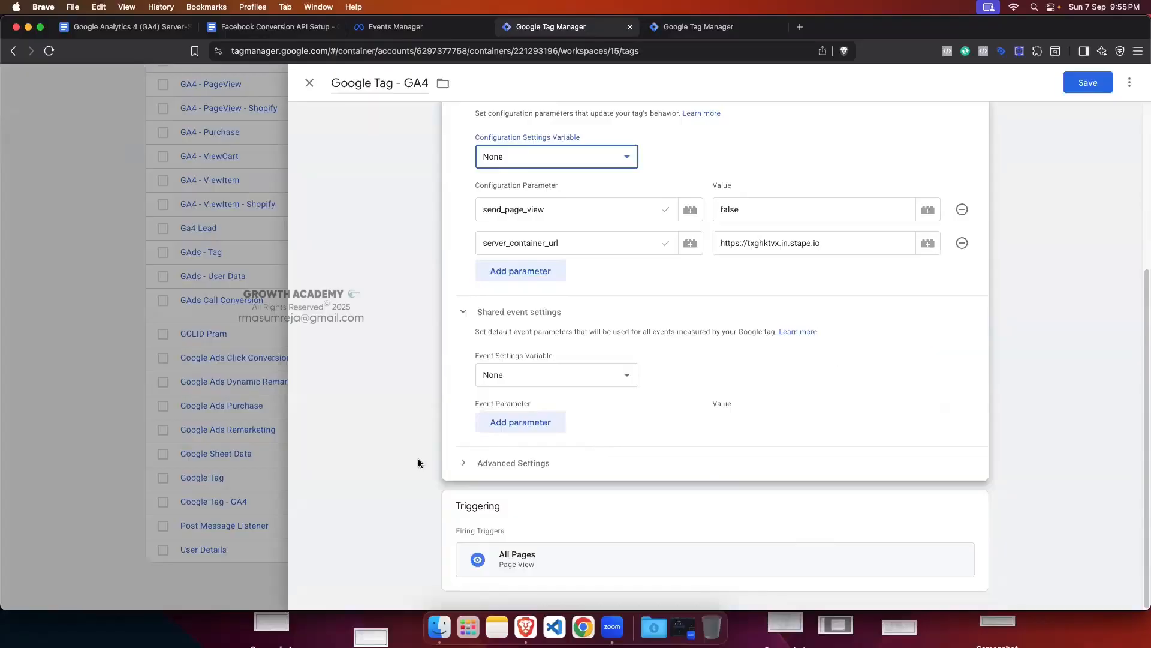
pyautogui.click(462, 313)
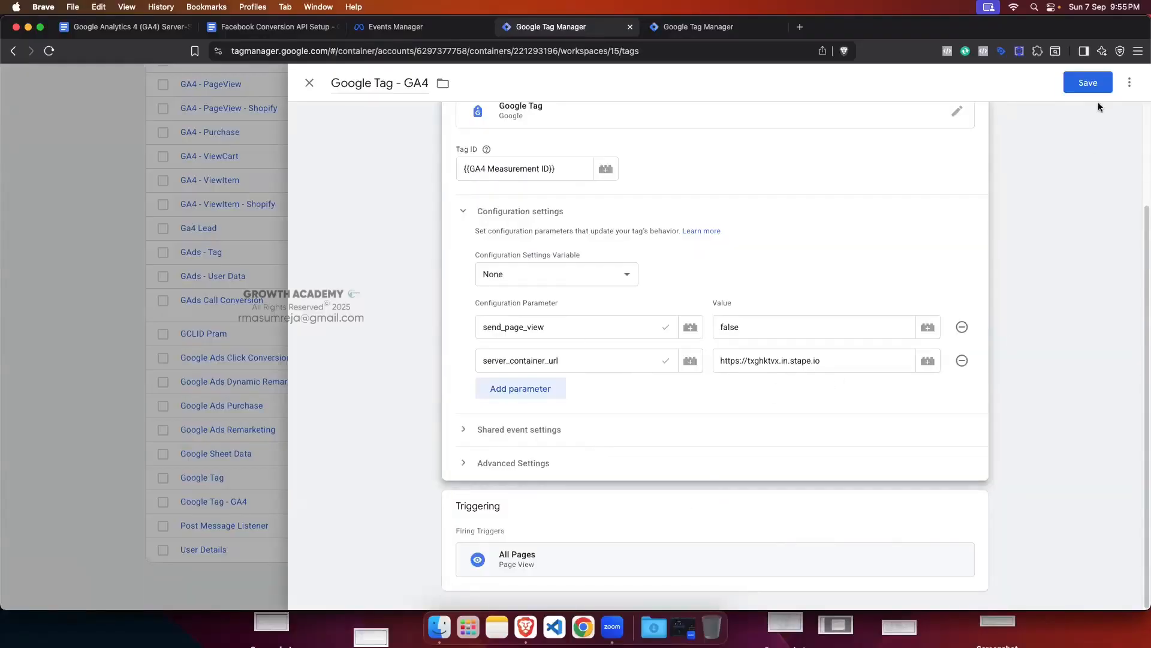
pyautogui.click(1088, 84)
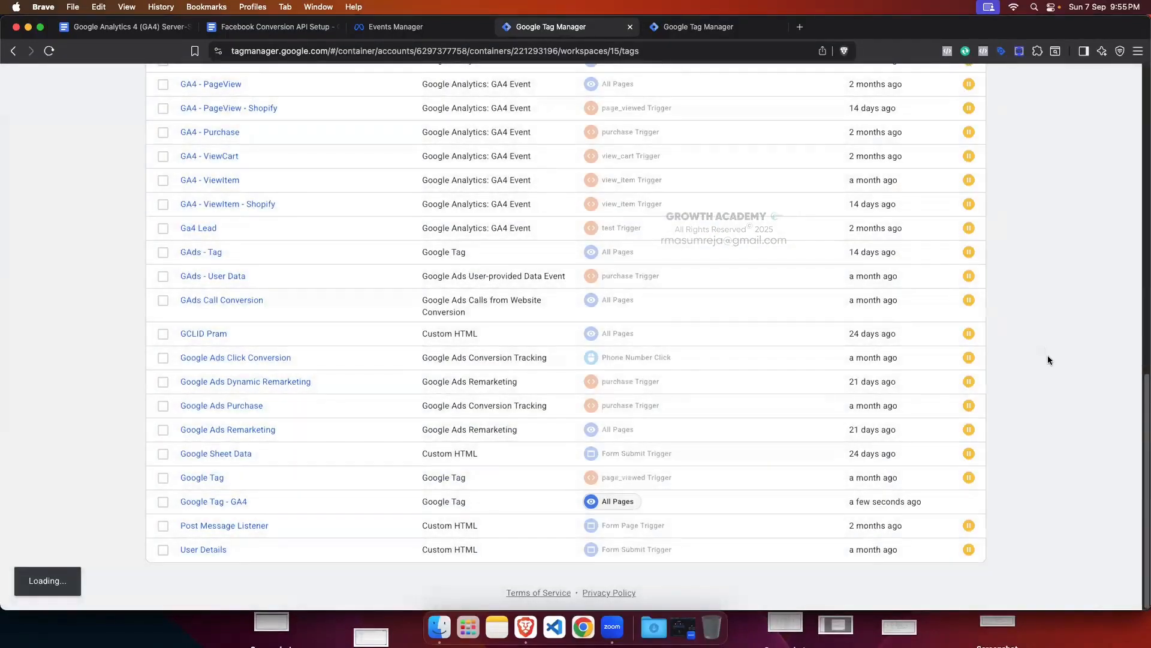
# Step: Reopen the saved Google Tag - GA4 tag to check its configuration parameters, leaving it without edits
pyautogui.click(223, 508)
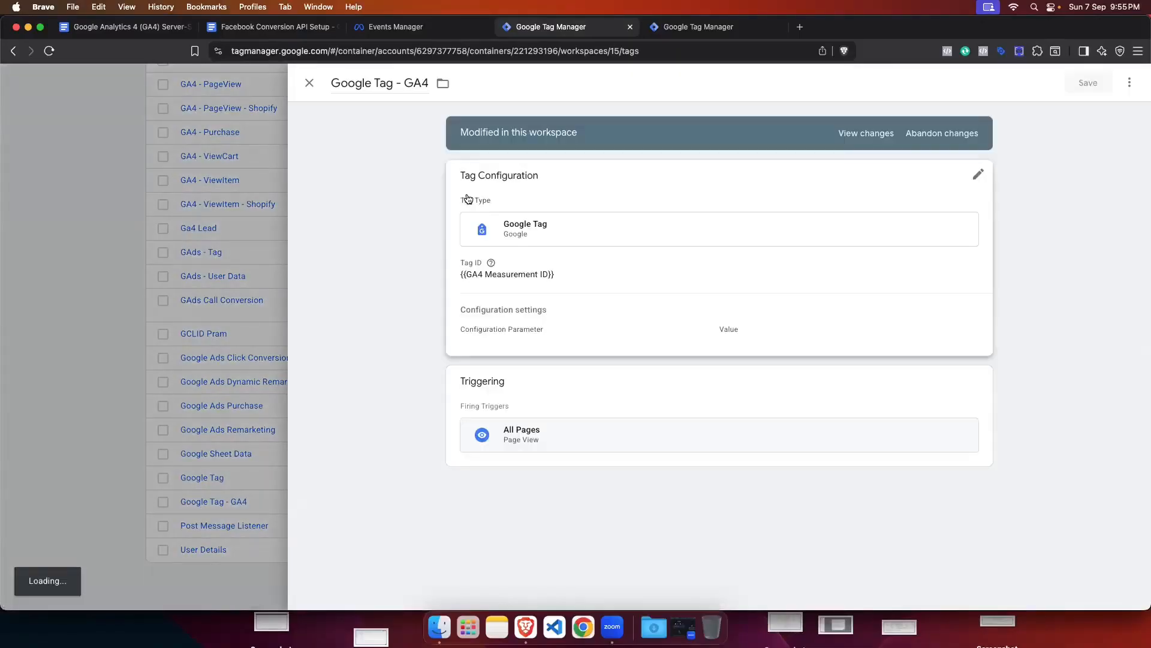
pyautogui.click(652, 319)
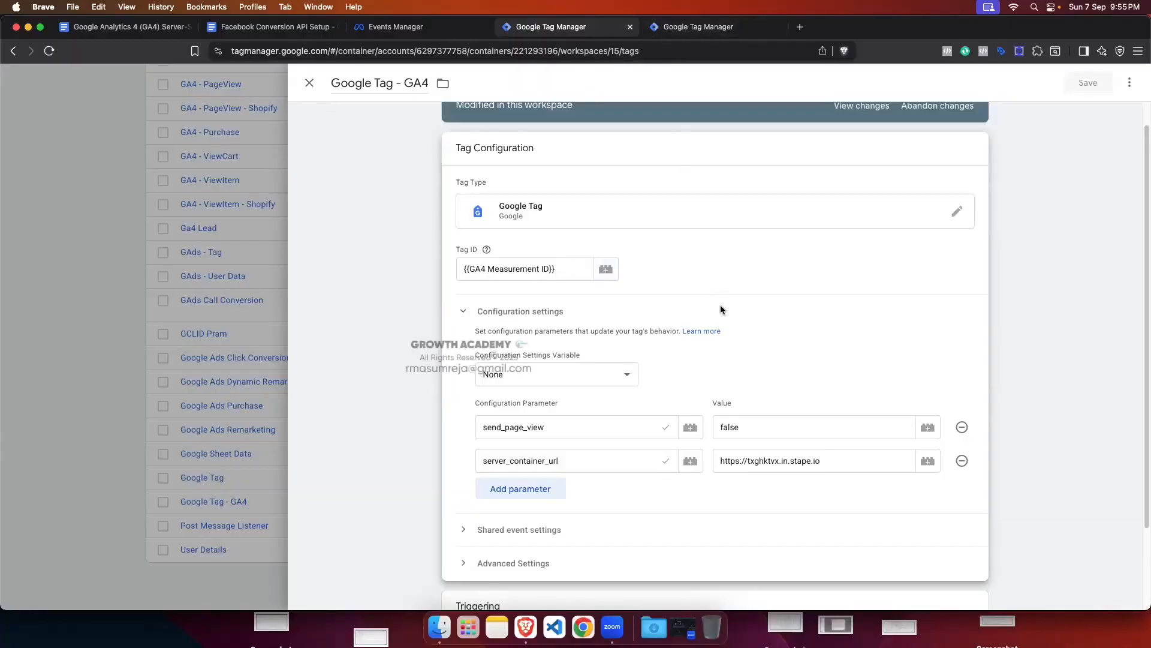
pyautogui.click(308, 82)
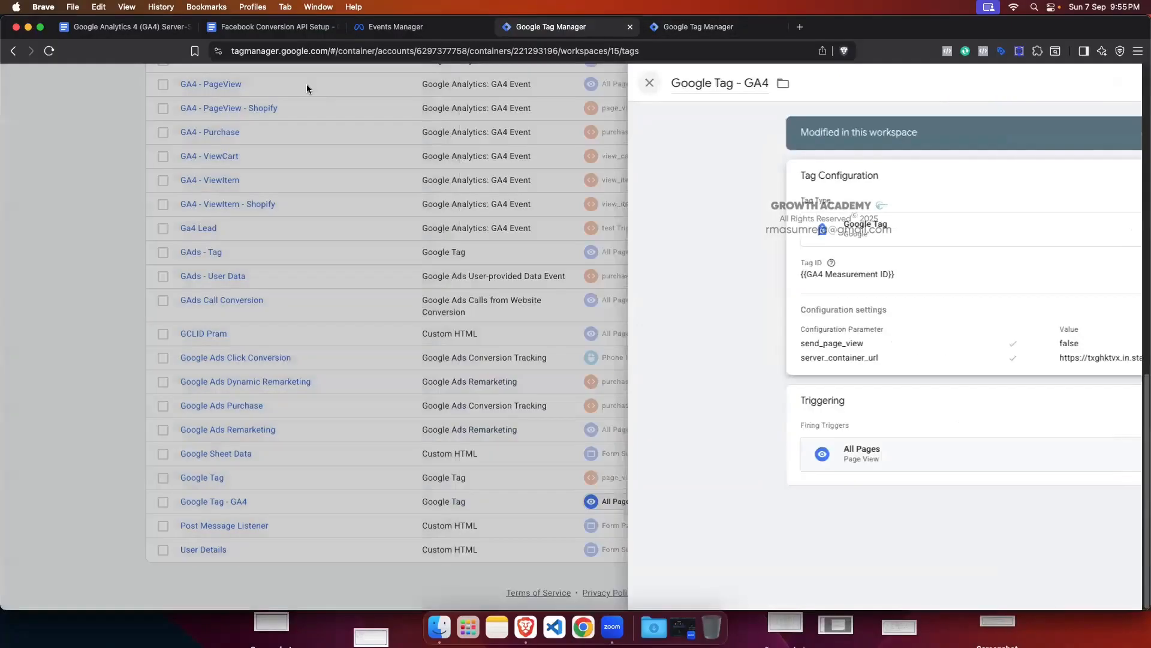
# Step: Start a new tag to view the Google Analytics tag types, and leave it without choosing one
pyautogui.scroll(2, 729, 255)
pyautogui.scroll(10, 731, 252)
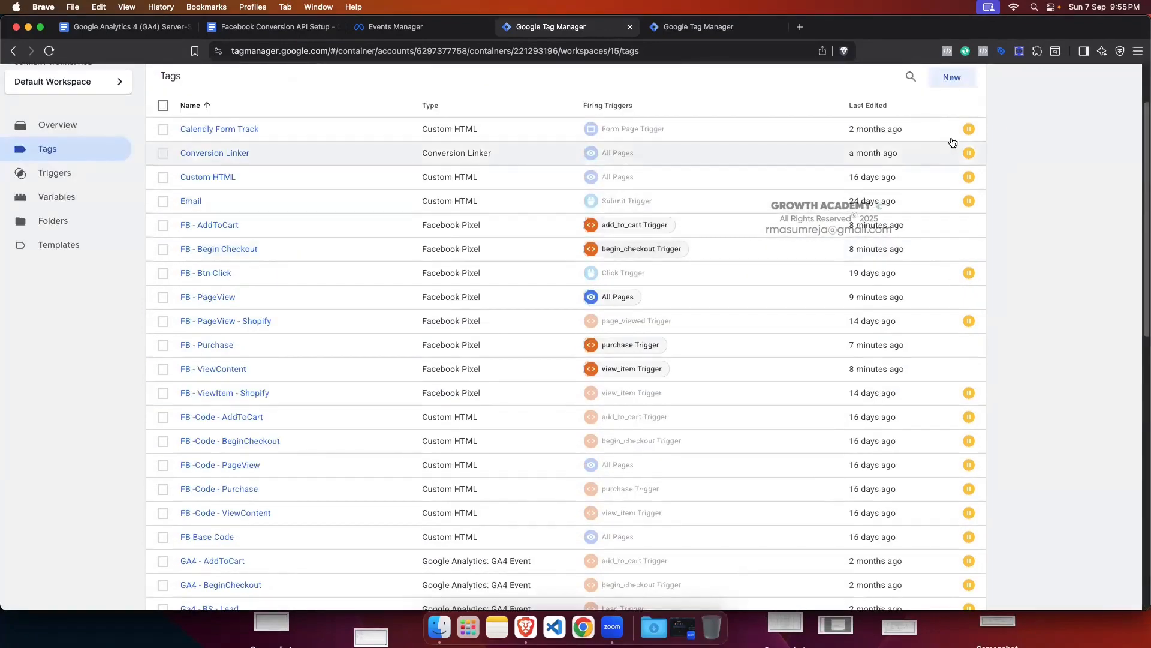
pyautogui.click(954, 78)
pyautogui.click(770, 186)
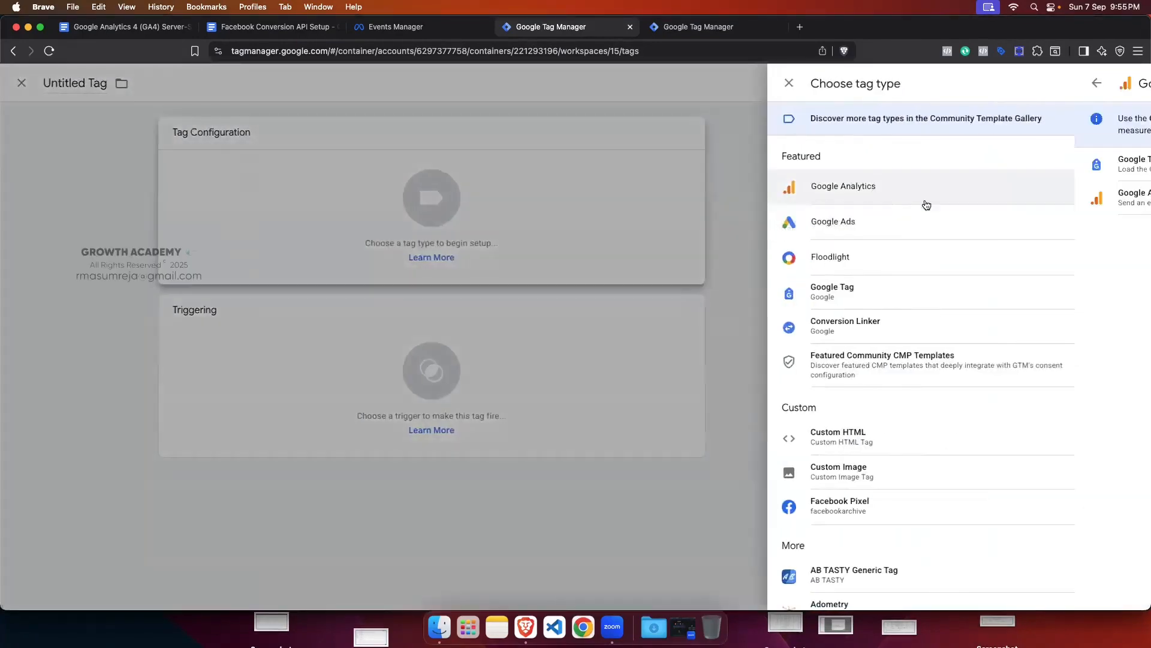
pyautogui.click(899, 193)
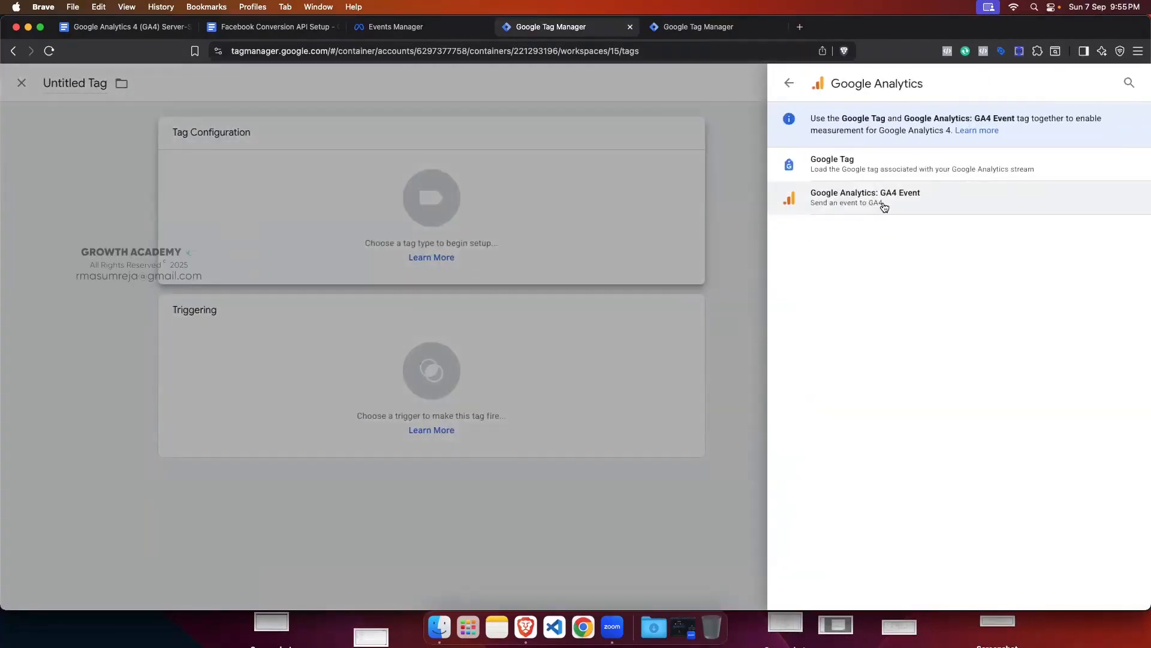
pyautogui.click(789, 83)
pyautogui.click(408, 145)
pyautogui.click(309, 82)
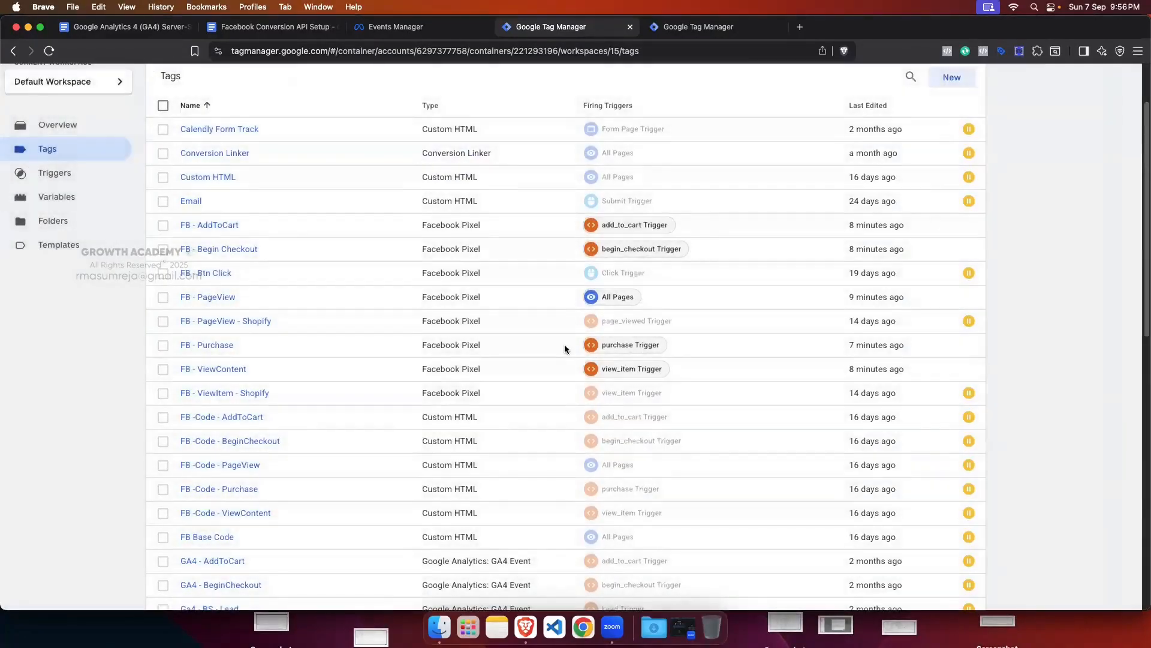
# Step: Review the server_container_url parameter and its value in the Google Tag - GA4 tag's configuration settings
pyautogui.scroll(-10, 564, 348)
pyautogui.click(219, 501)
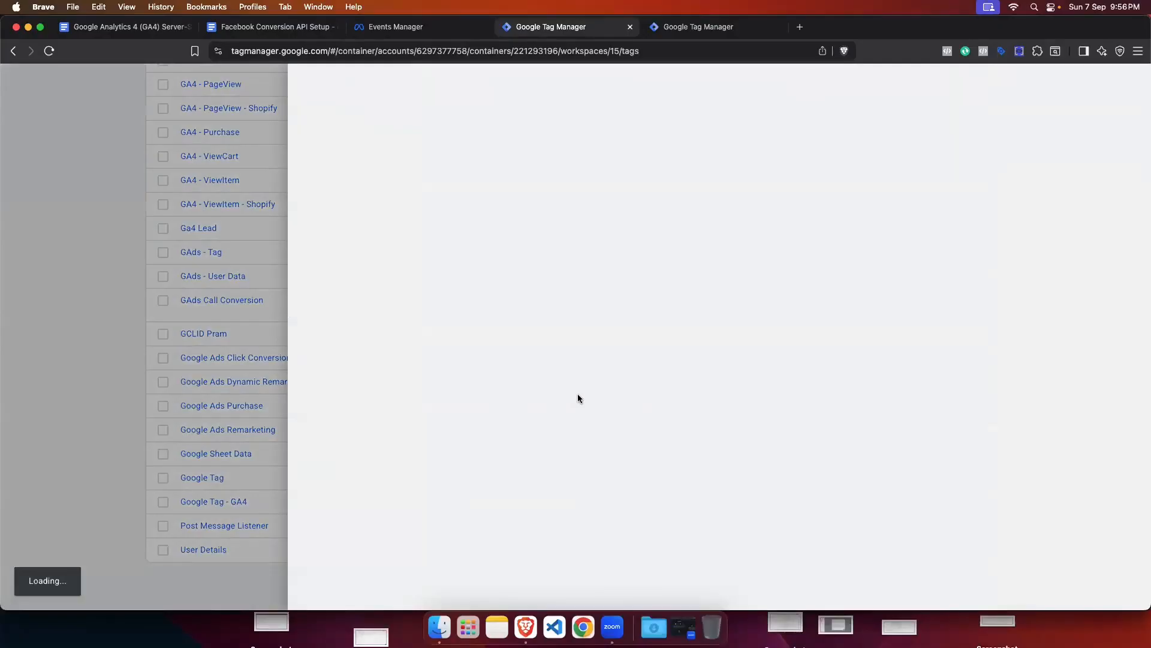
pyautogui.click(591, 362)
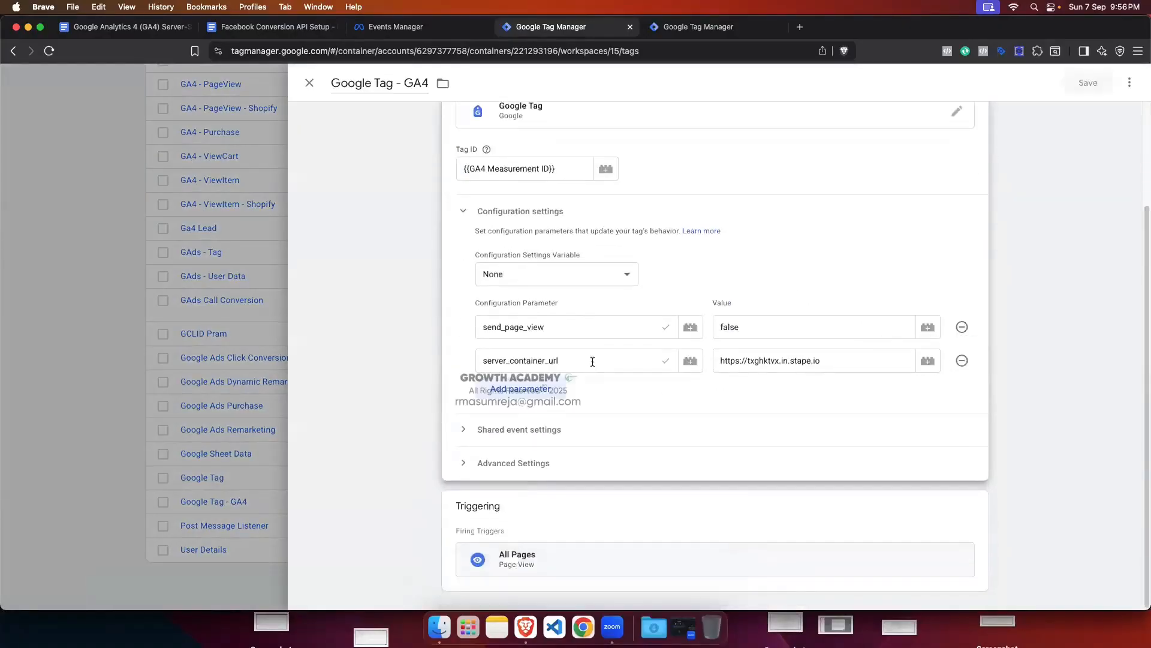
pyautogui.moveTo(722, 362); pyautogui.dragTo(823, 362)
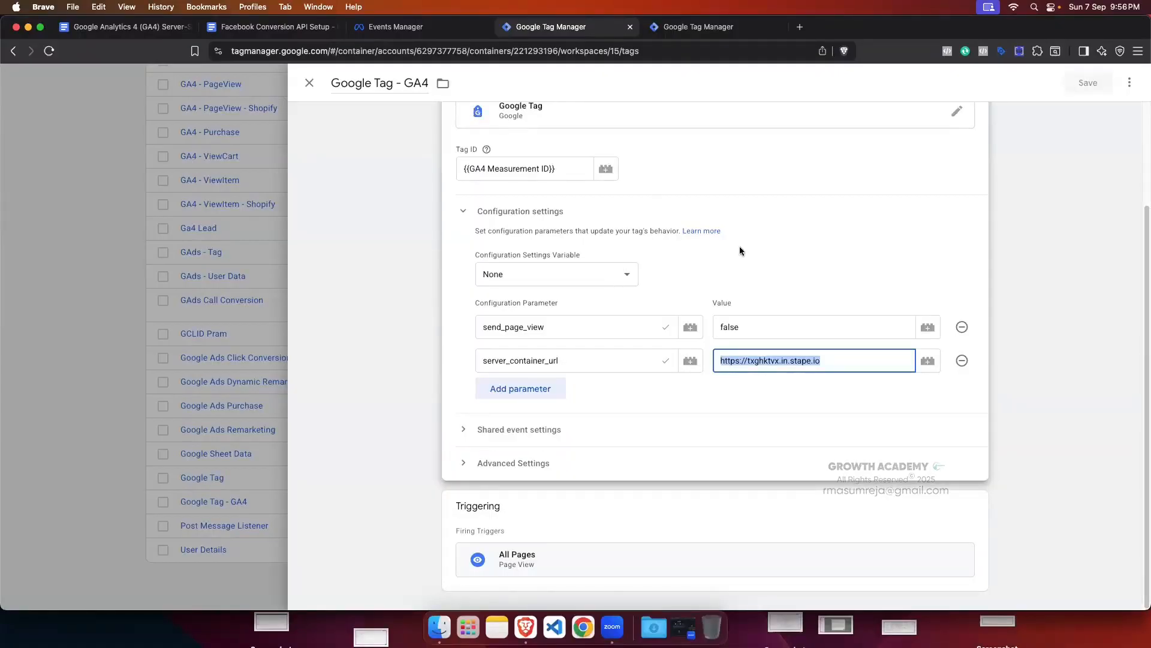
pyautogui.click(600, 356)
pyautogui.click(592, 361)
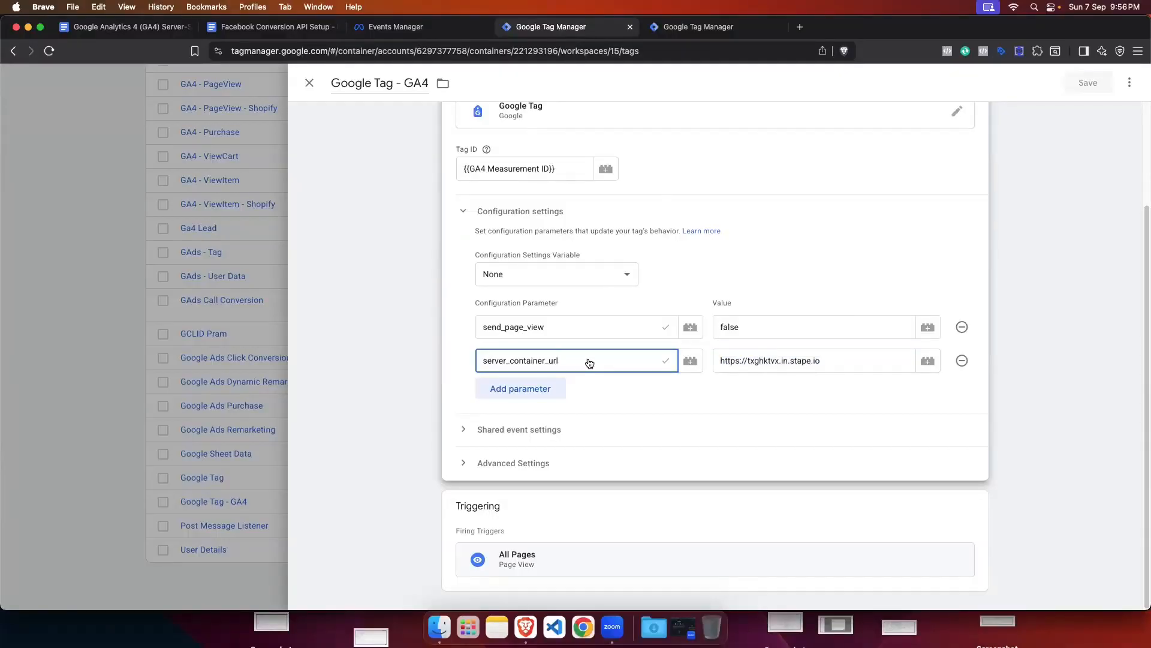
# Step: Examine the server_container_url name, its Stape URL value and the surrounding settings in the Google Tag - GA4 tag, and close it without edits
pyautogui.scroll(2, 591, 362)
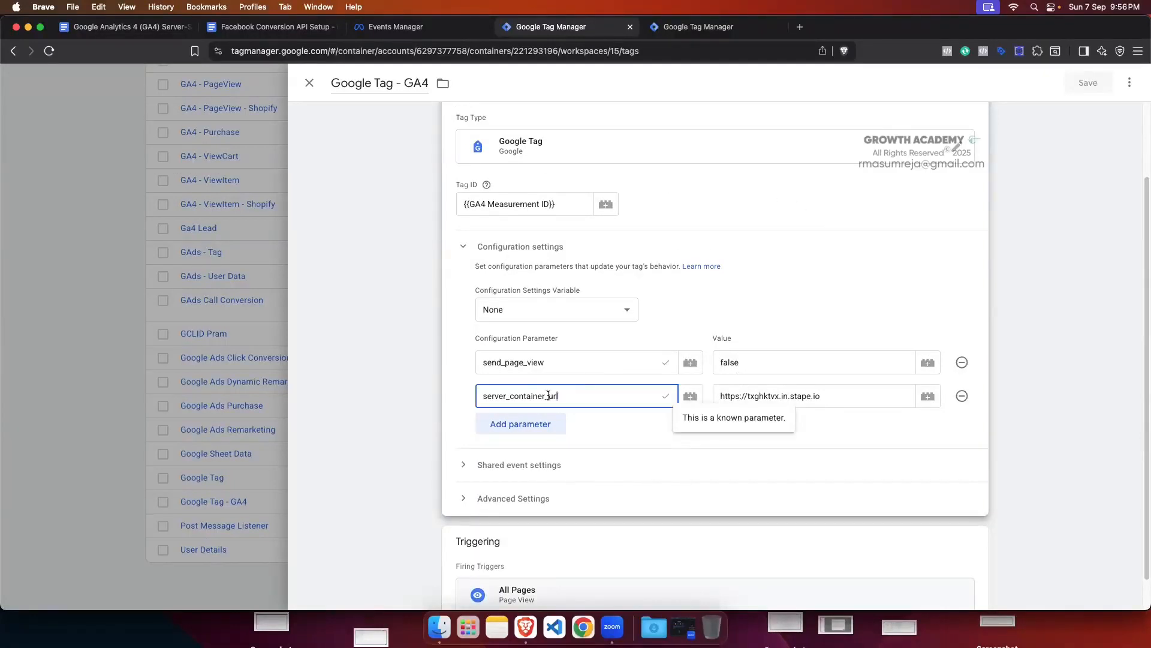
pyautogui.moveTo(560, 396); pyautogui.dragTo(478, 397)
pyautogui.click(747, 305)
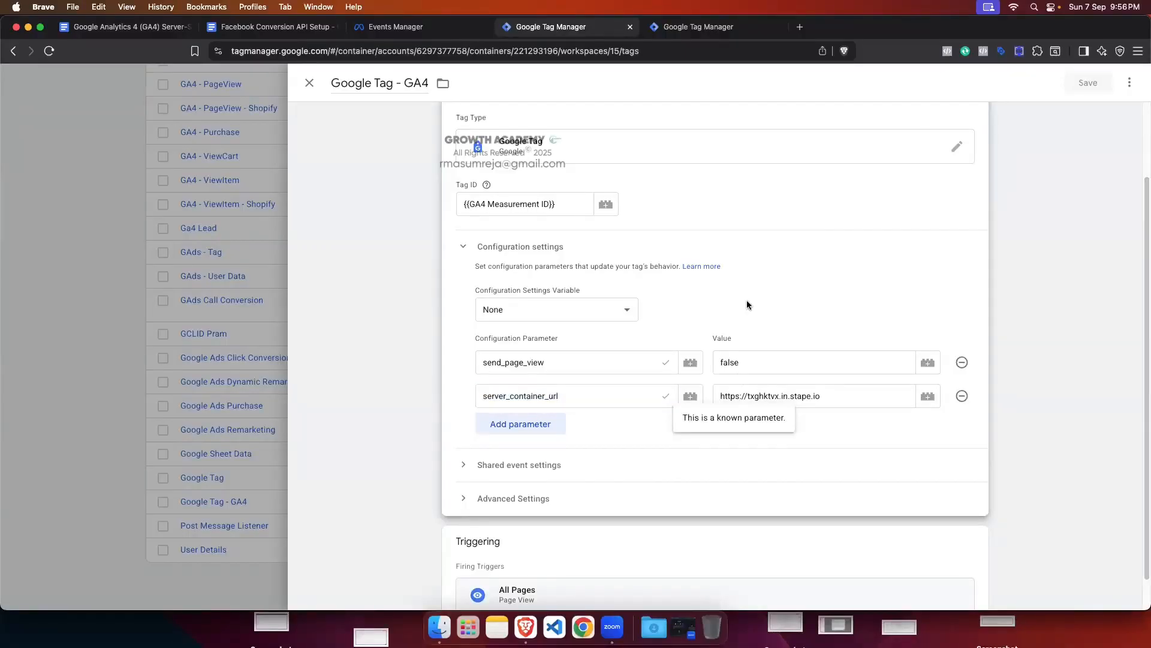
pyautogui.moveTo(482, 395); pyautogui.dragTo(565, 400)
pyautogui.click(908, 264)
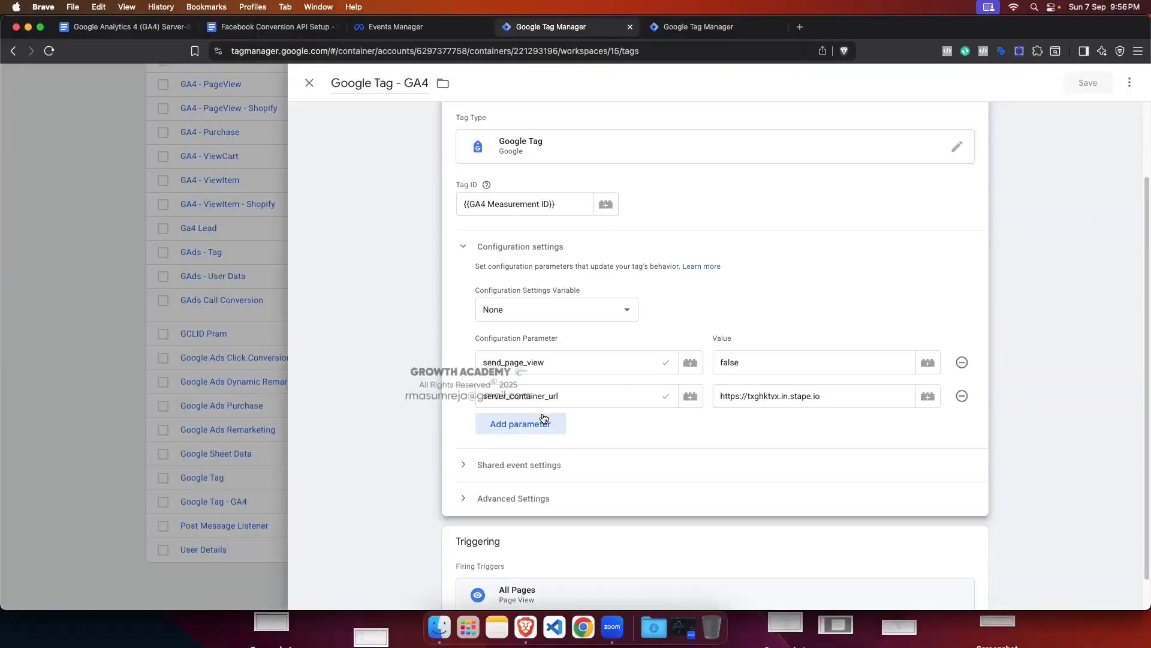
pyautogui.moveTo(478, 397); pyautogui.dragTo(565, 397)
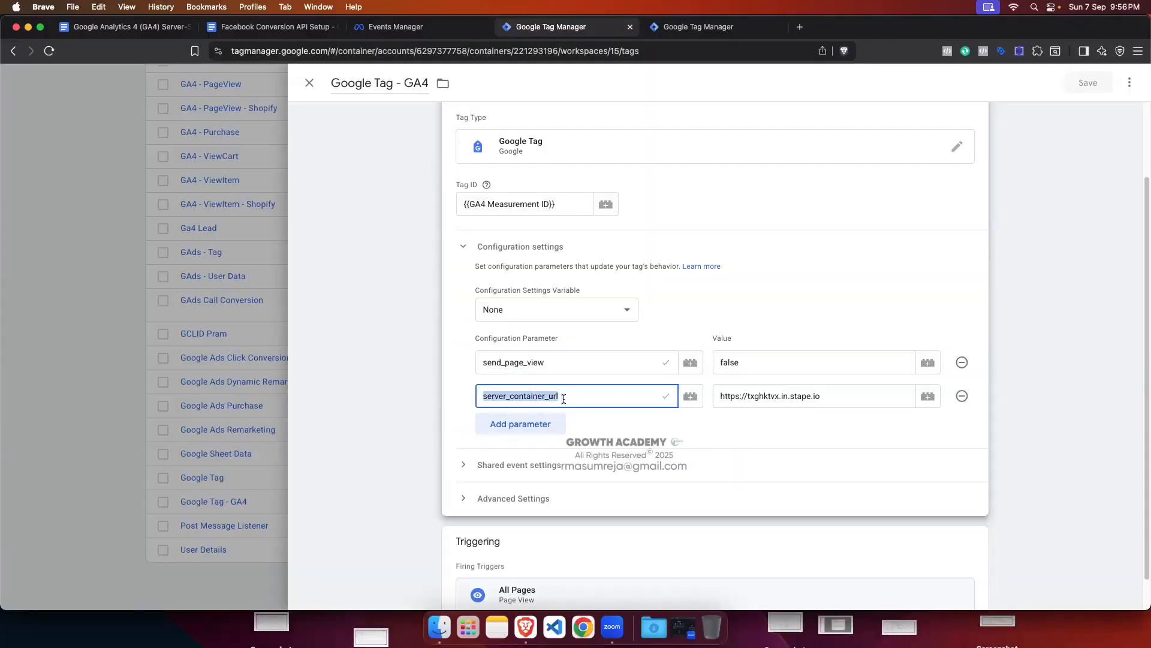
pyautogui.click(676, 331)
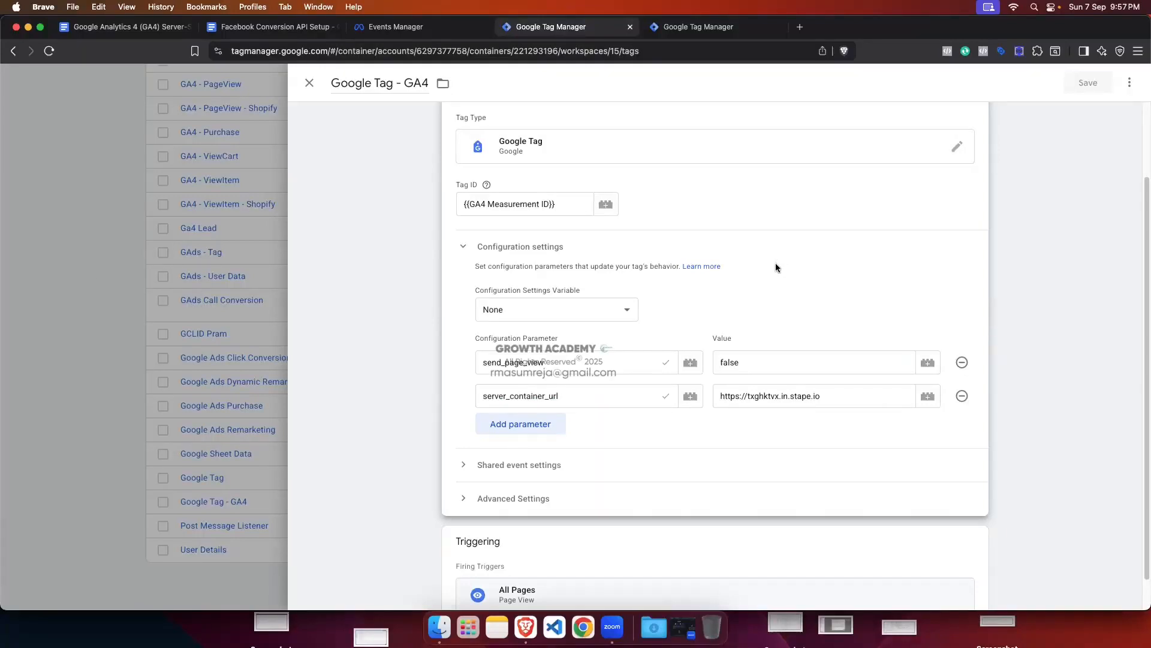
pyautogui.click(601, 391)
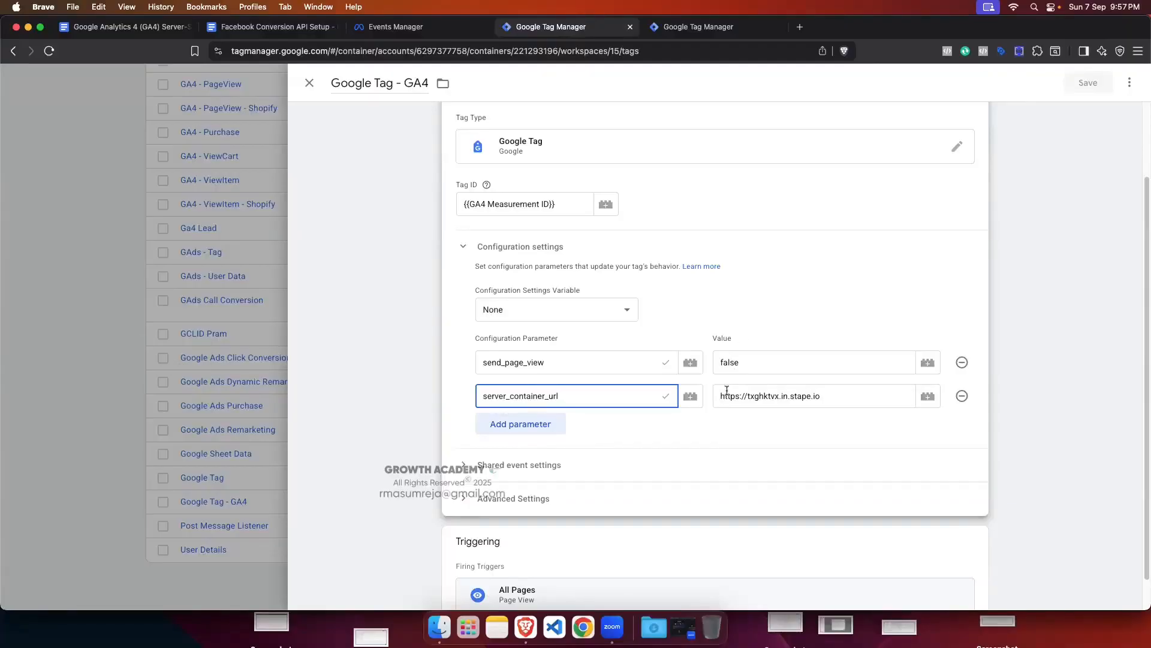
pyautogui.moveTo(721, 393); pyautogui.dragTo(848, 379)
pyautogui.click(873, 264)
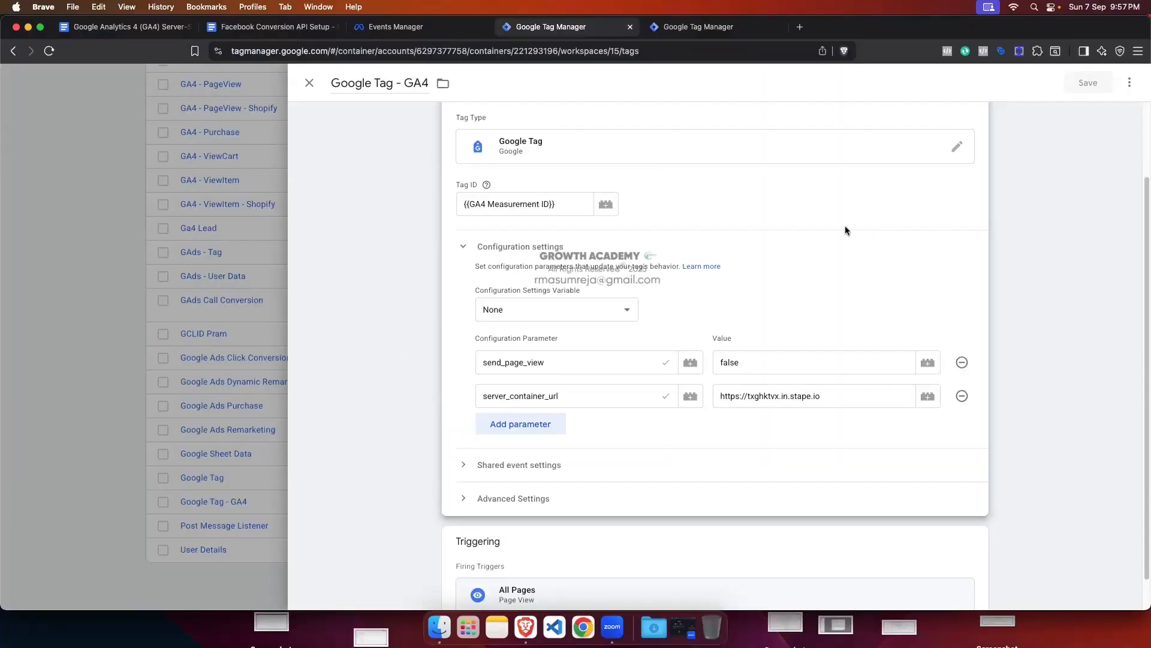
pyautogui.click(546, 396)
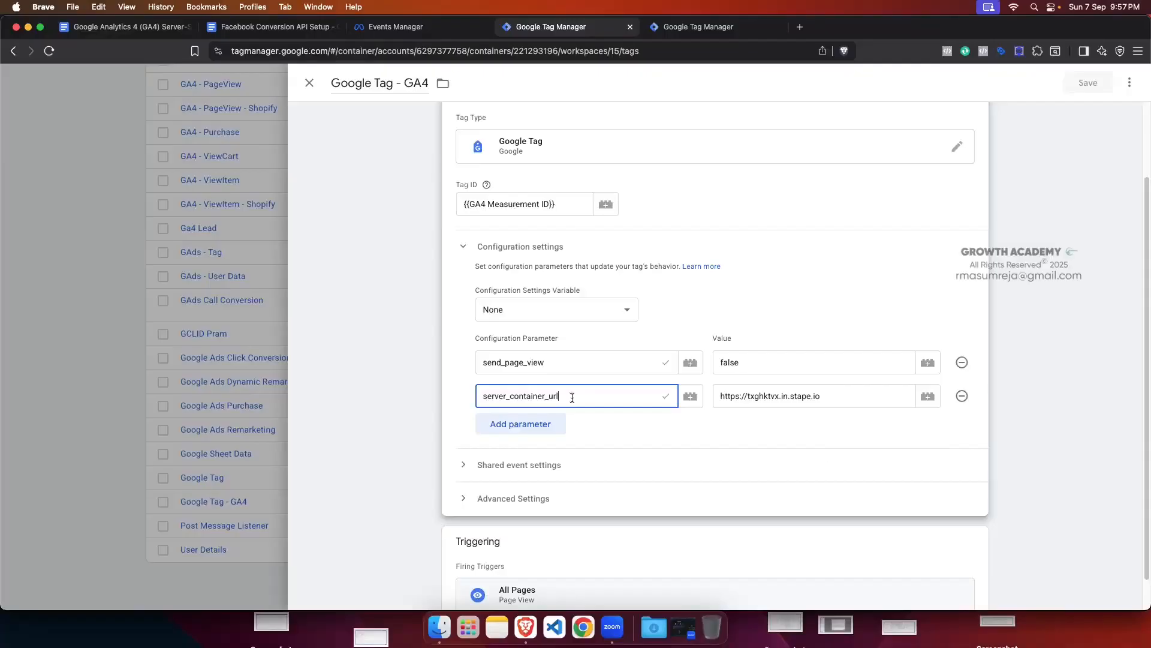
pyautogui.moveTo(721, 397); pyautogui.dragTo(849, 394)
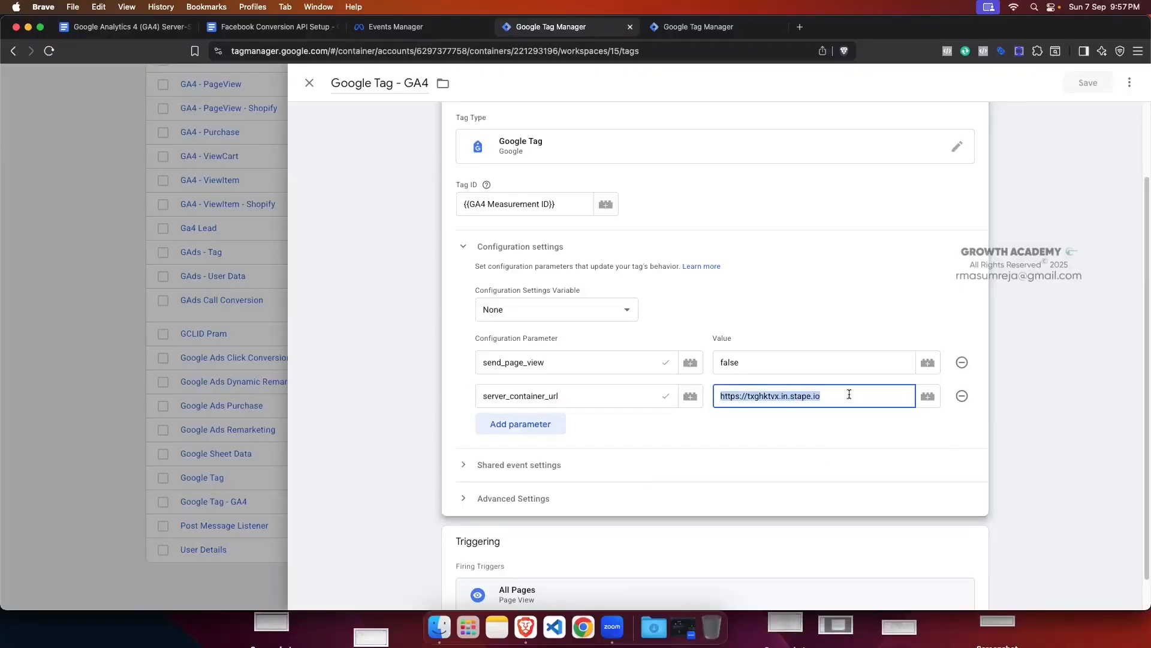
pyautogui.click(872, 308)
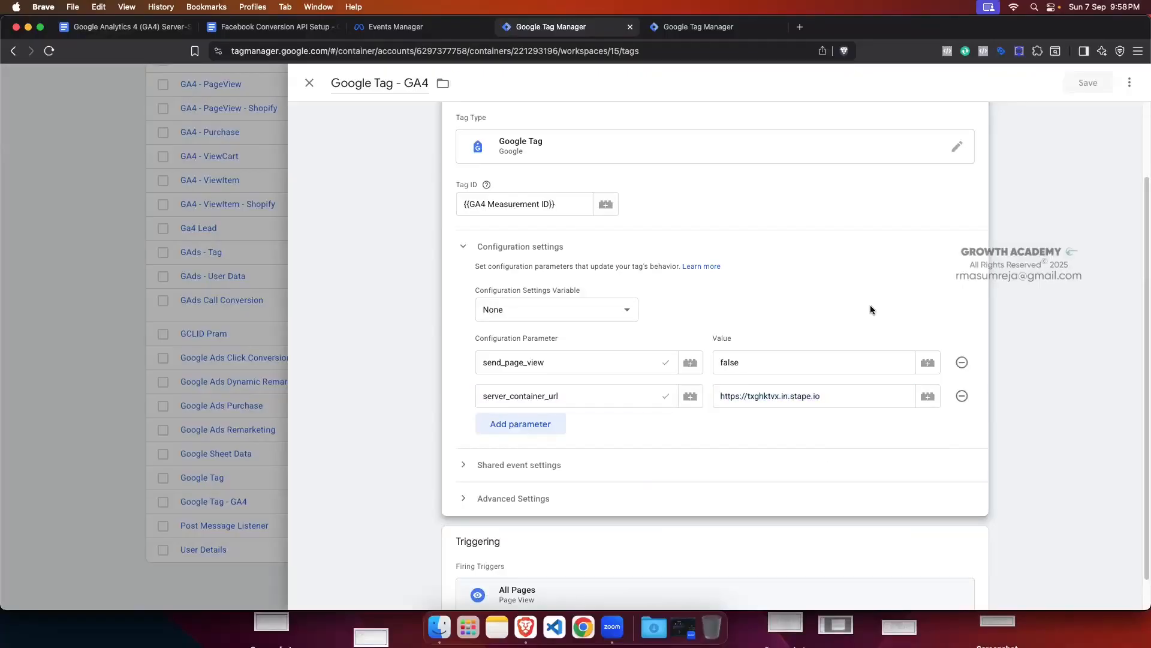
pyautogui.scroll(-1, 798, 327)
pyautogui.scroll(3, 642, 363)
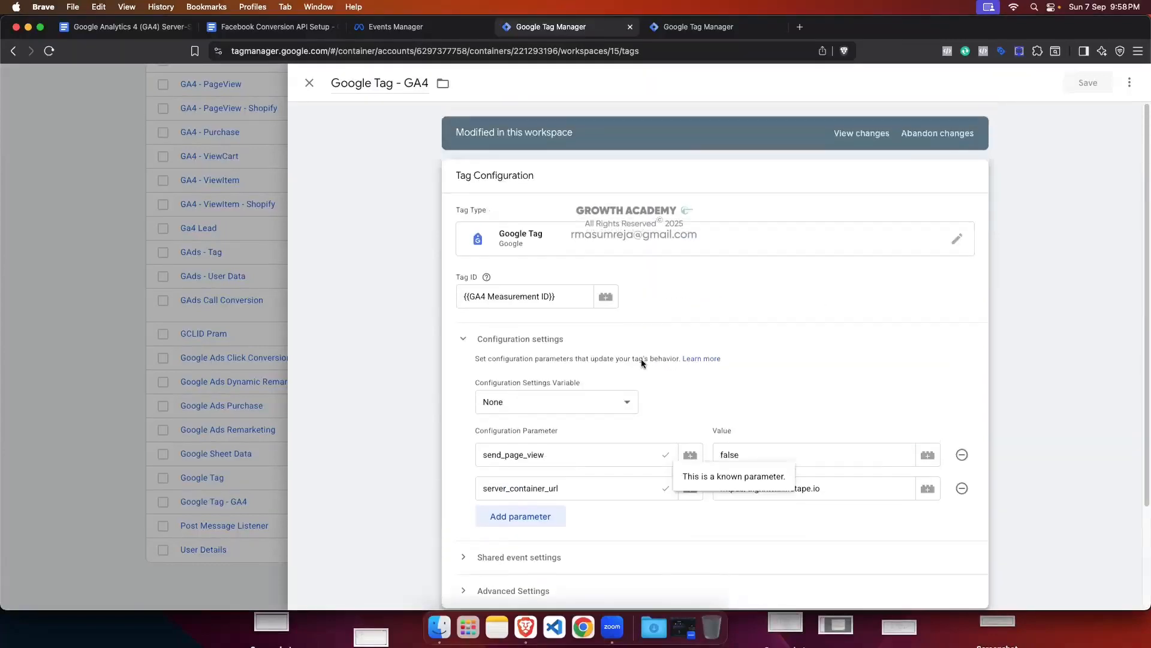
pyautogui.scroll(-3, 675, 401)
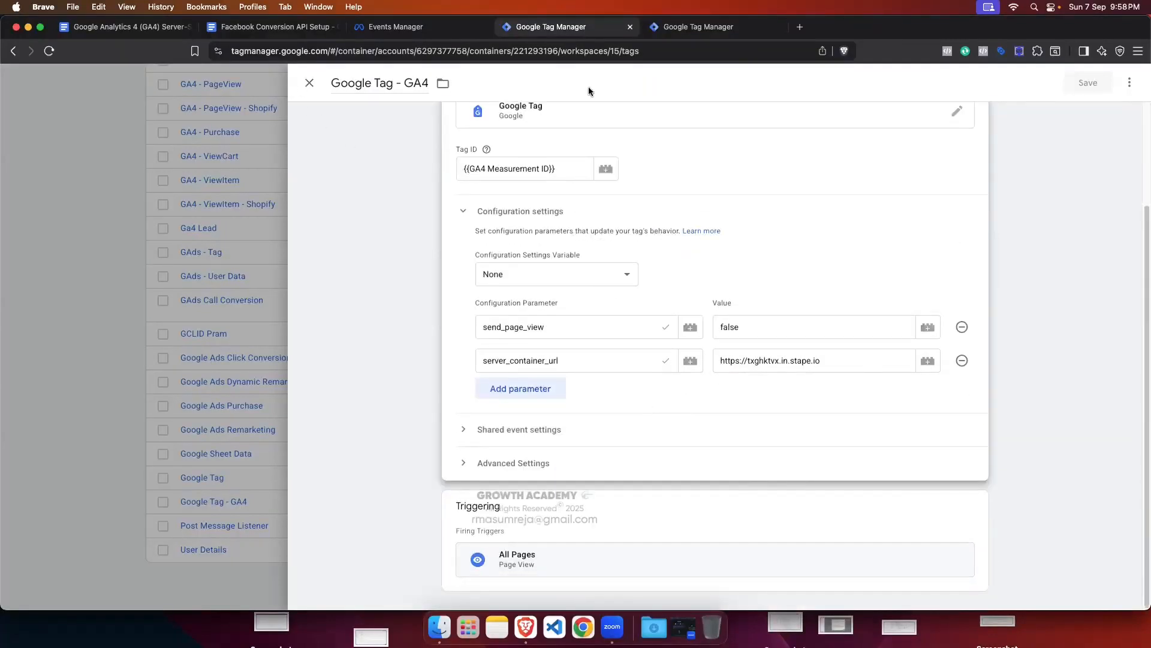
pyautogui.click(310, 83)
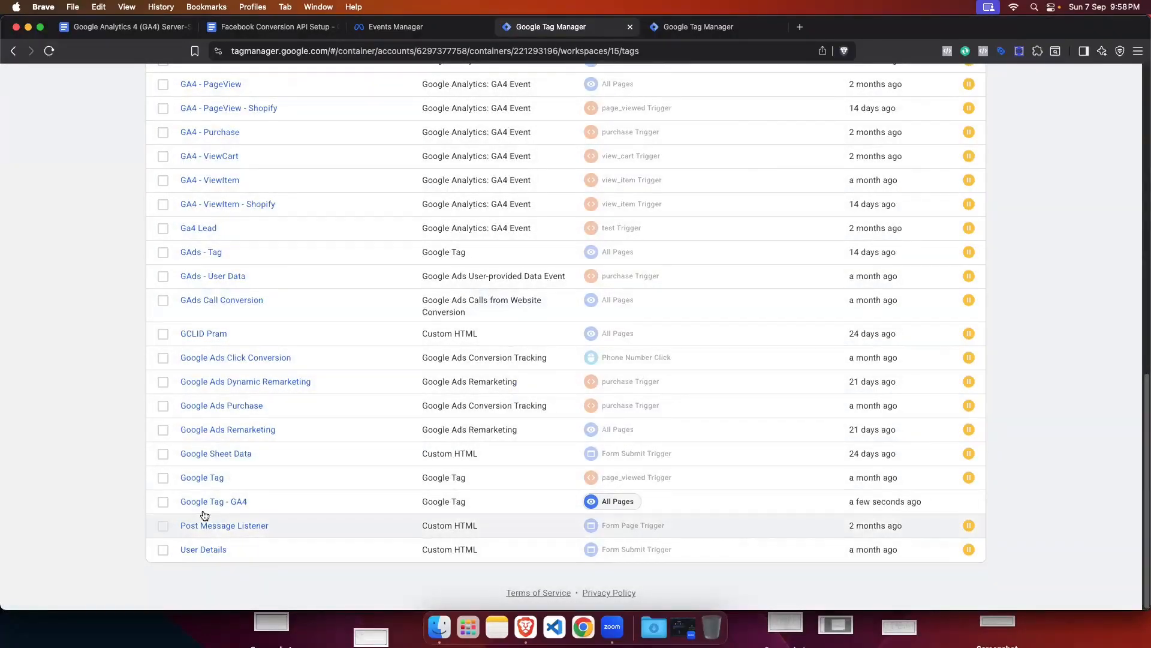
# Step: Create a new tag in the web container with the Google Analytics: GA4 Event tag type
pyautogui.scroll(10, 732, 430)
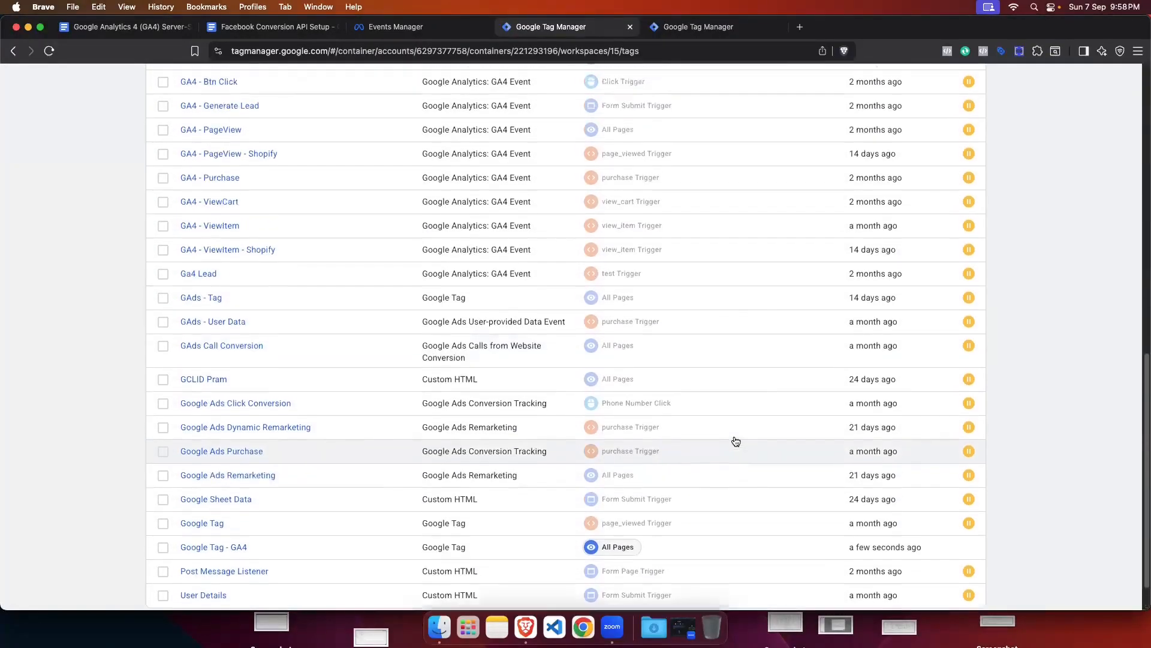
pyautogui.scroll(5, 738, 441)
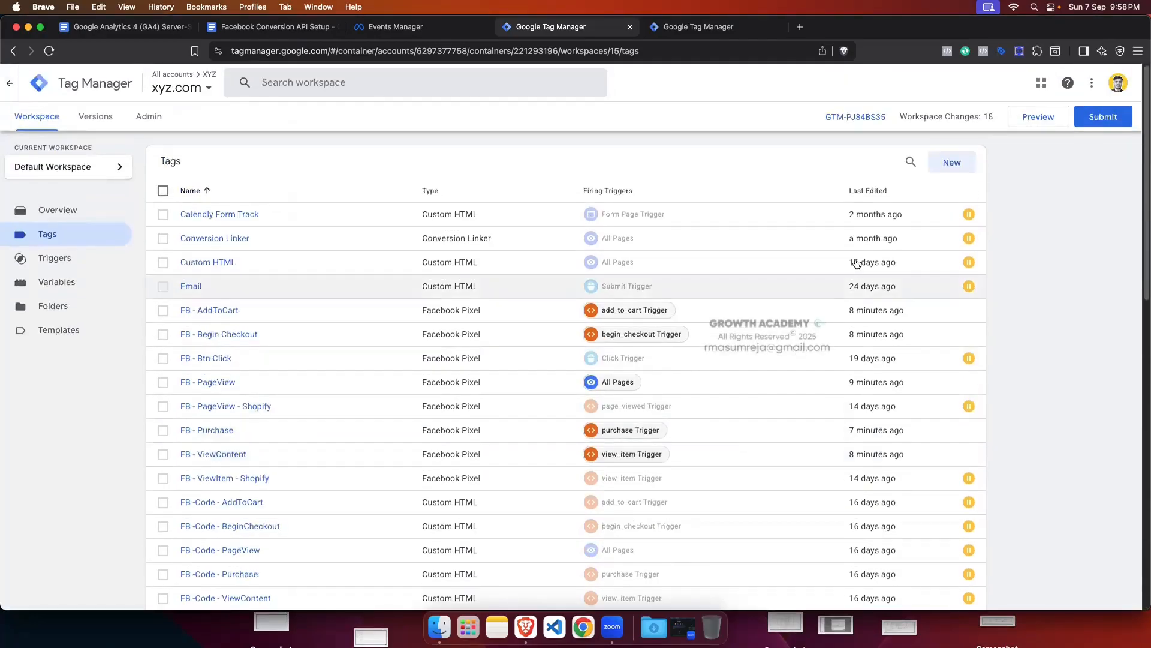
pyautogui.click(949, 159)
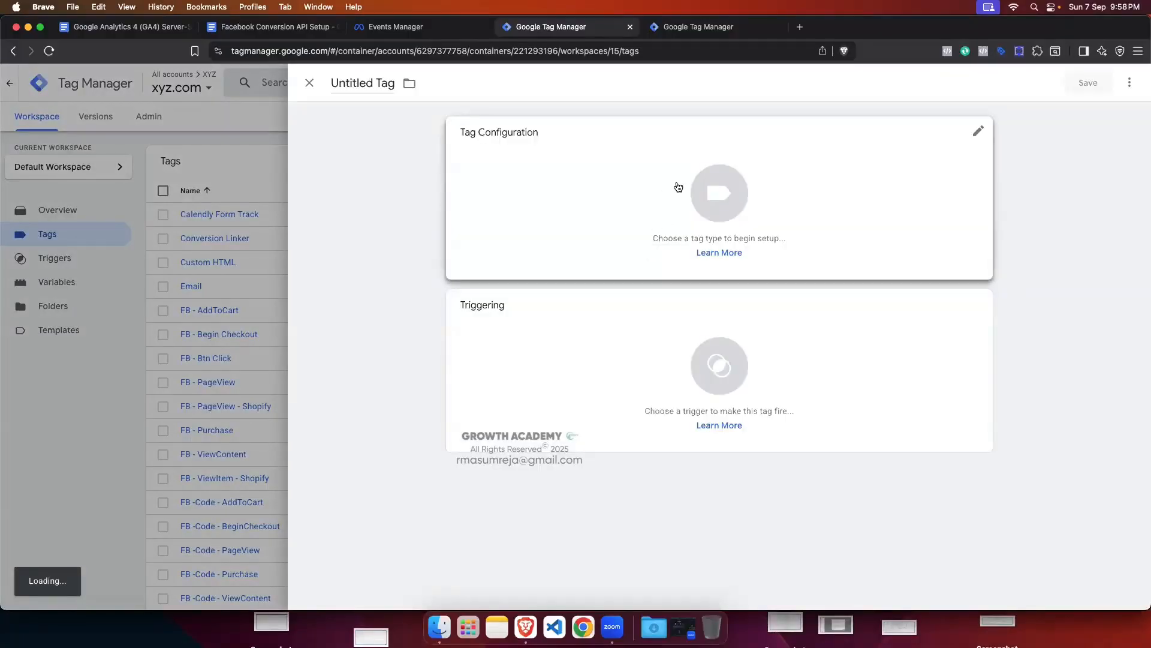
pyautogui.click(673, 188)
pyautogui.click(878, 198)
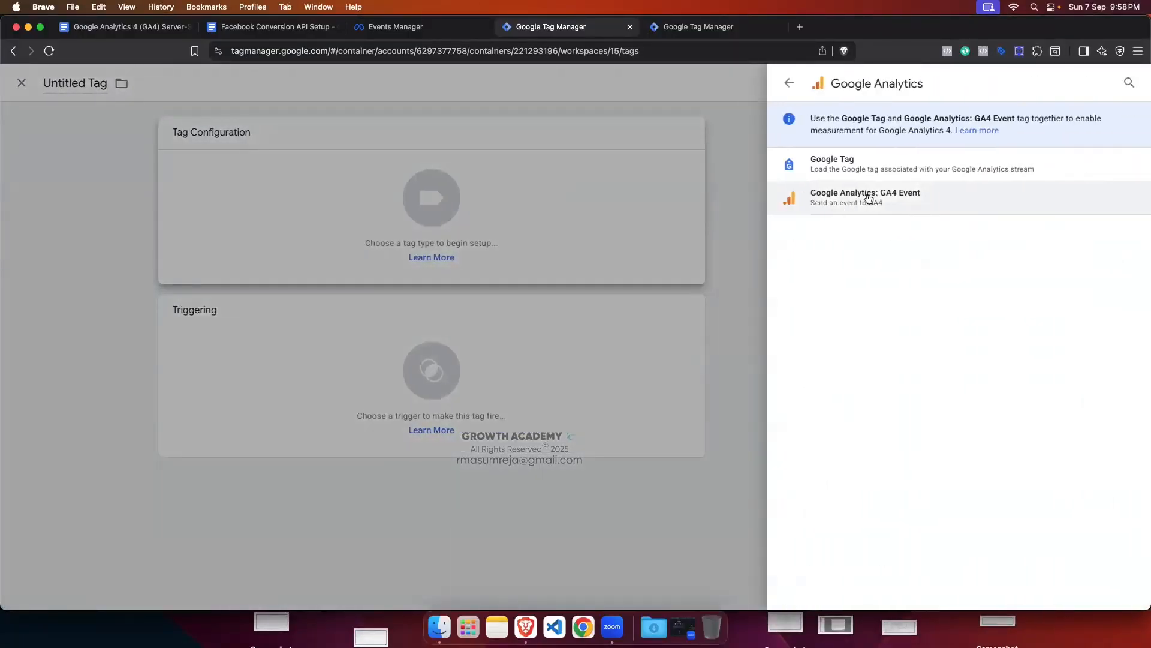
pyautogui.click(873, 199)
# Step: Set the new GA4 event tag's Measurement ID to the {{GA4 Measurement ID}} variable
pyautogui.click(521, 252)
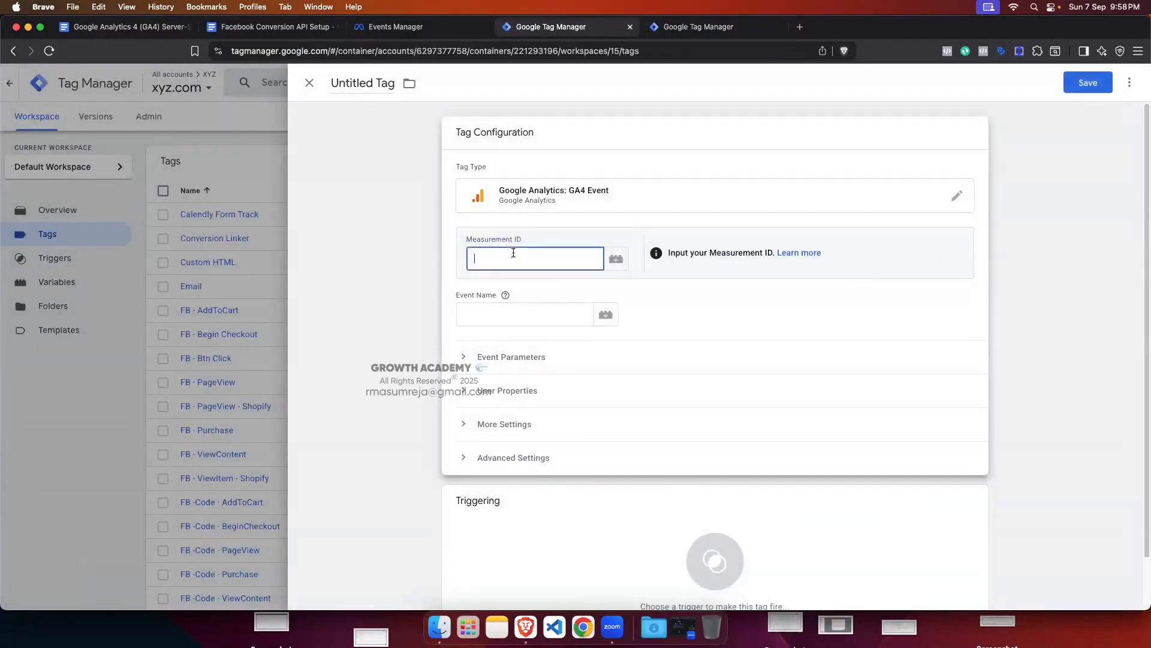
pyautogui.write('{')
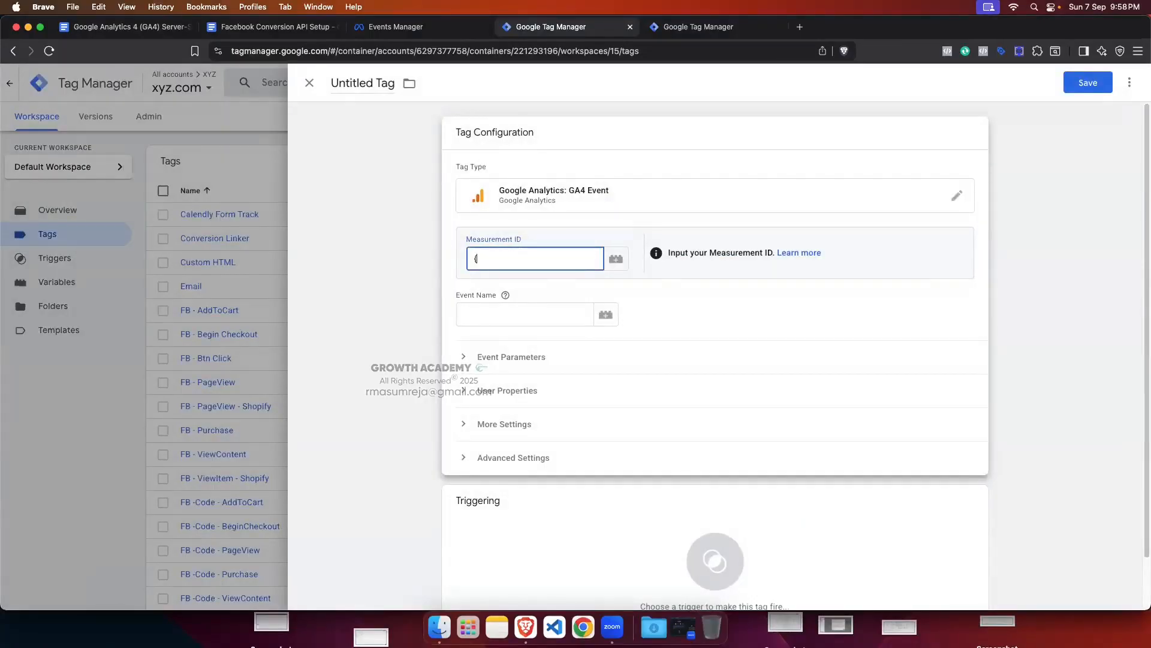
pyautogui.write('{ga4')
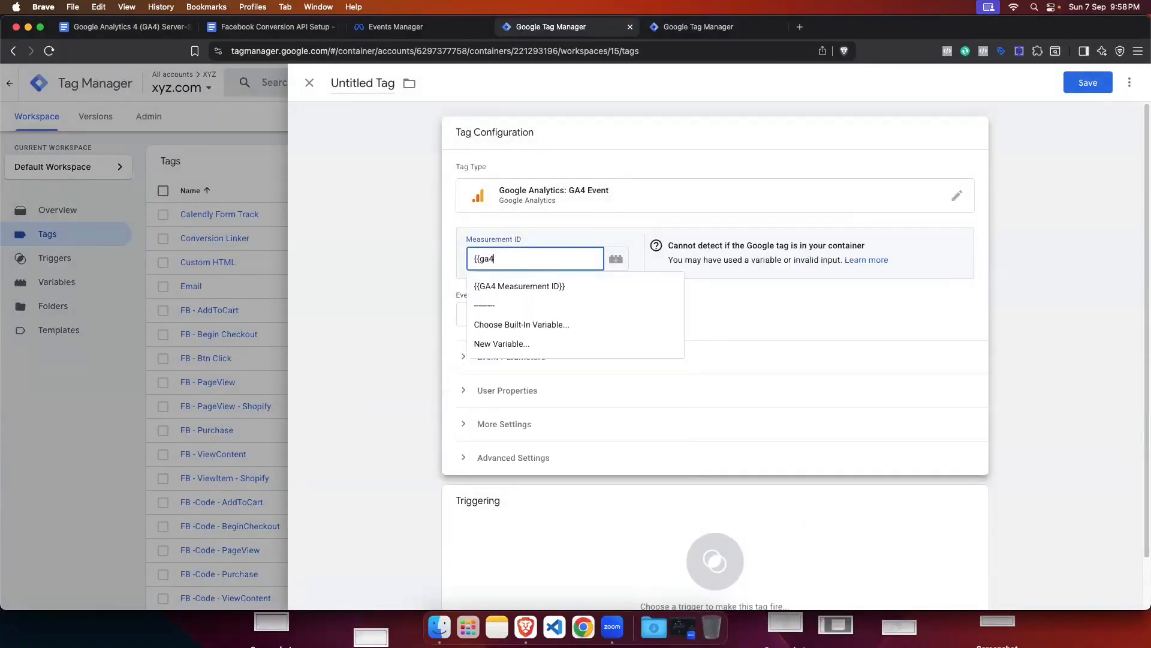
pyautogui.press('Down')
pyautogui.press('Return')
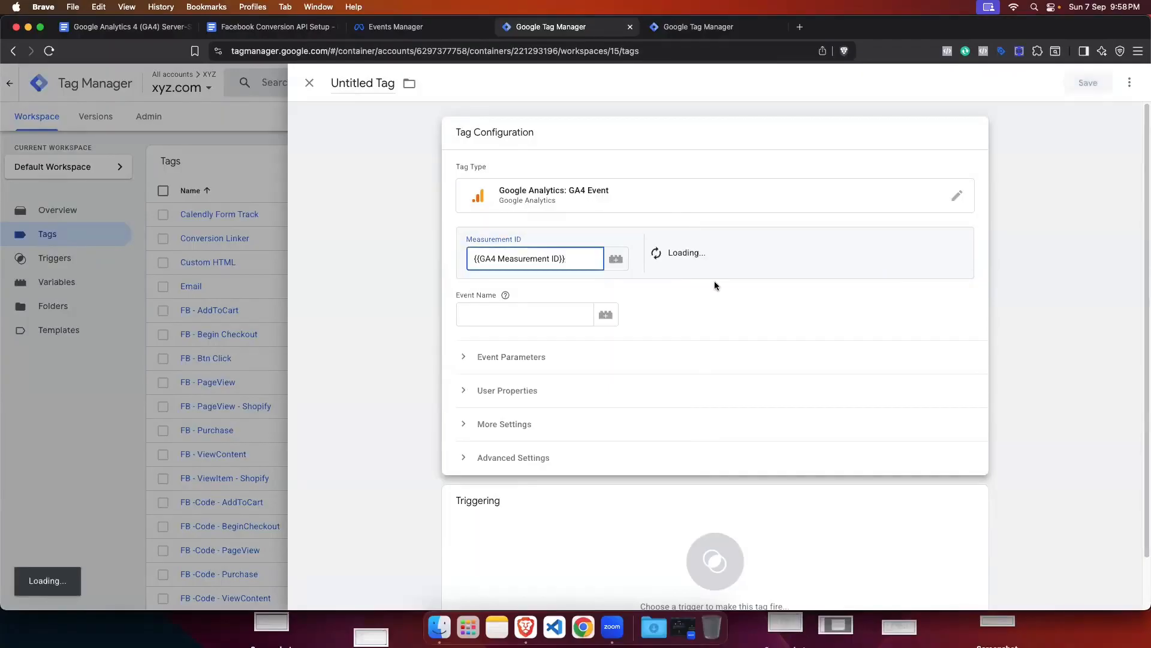
pyautogui.press('Tab')
pyautogui.press('Tab')
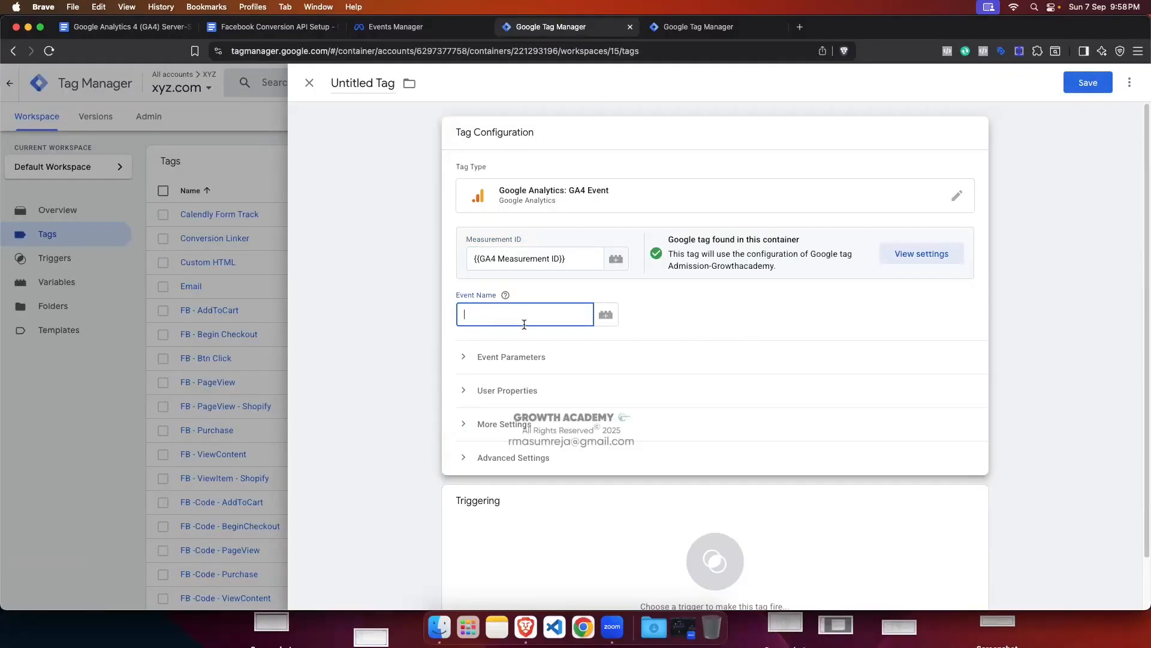
# Step: Copy page_view from the Event Mapping table in the Facebook Conversion API Setup document and enter it as the tag's event name
pyautogui.click(270, 26)
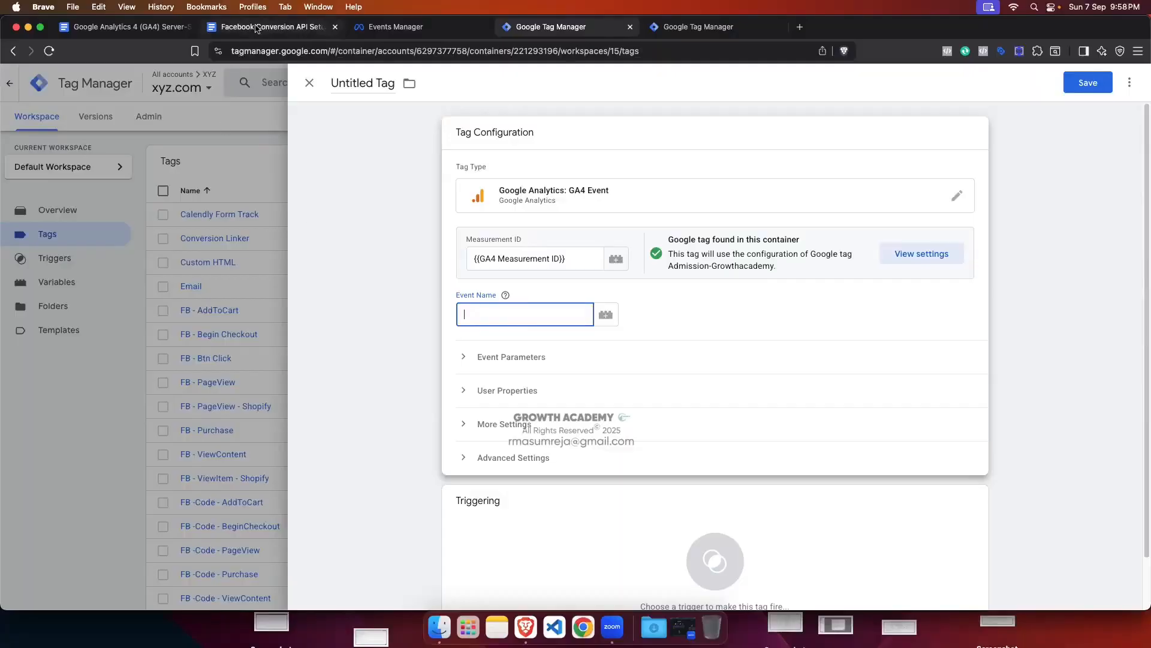
pyautogui.scroll(-5, 594, 293)
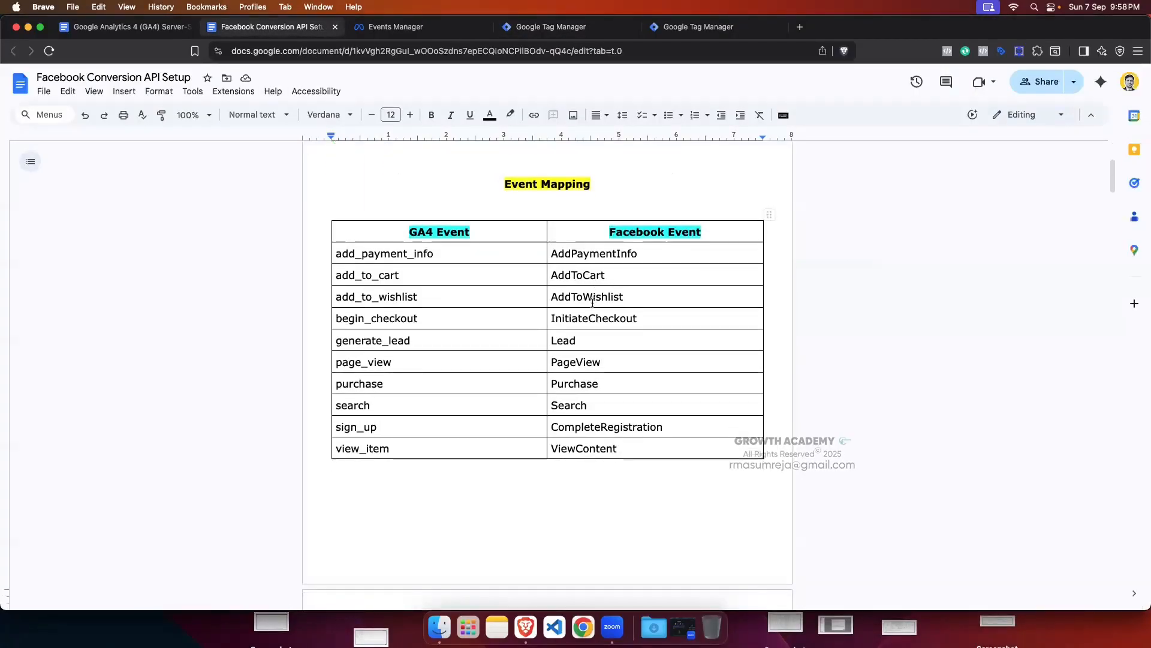
pyautogui.moveTo(551, 362); pyautogui.dragTo(601, 362)
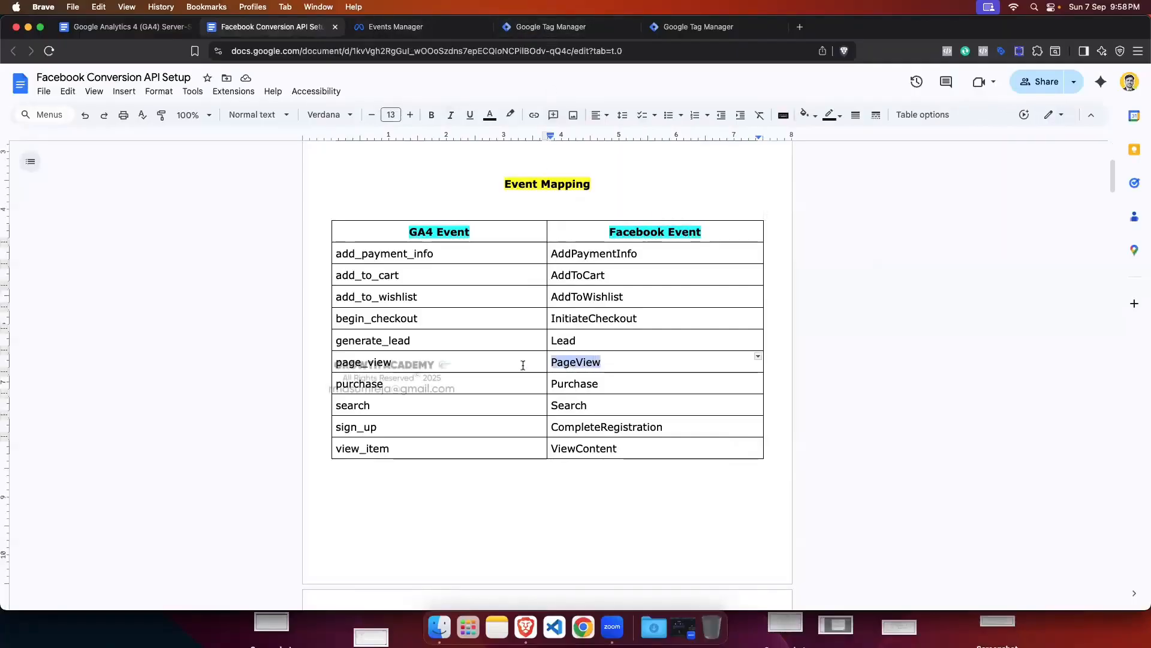
pyautogui.moveTo(394, 362); pyautogui.dragTo(333, 362)
pyautogui.press('super+c')
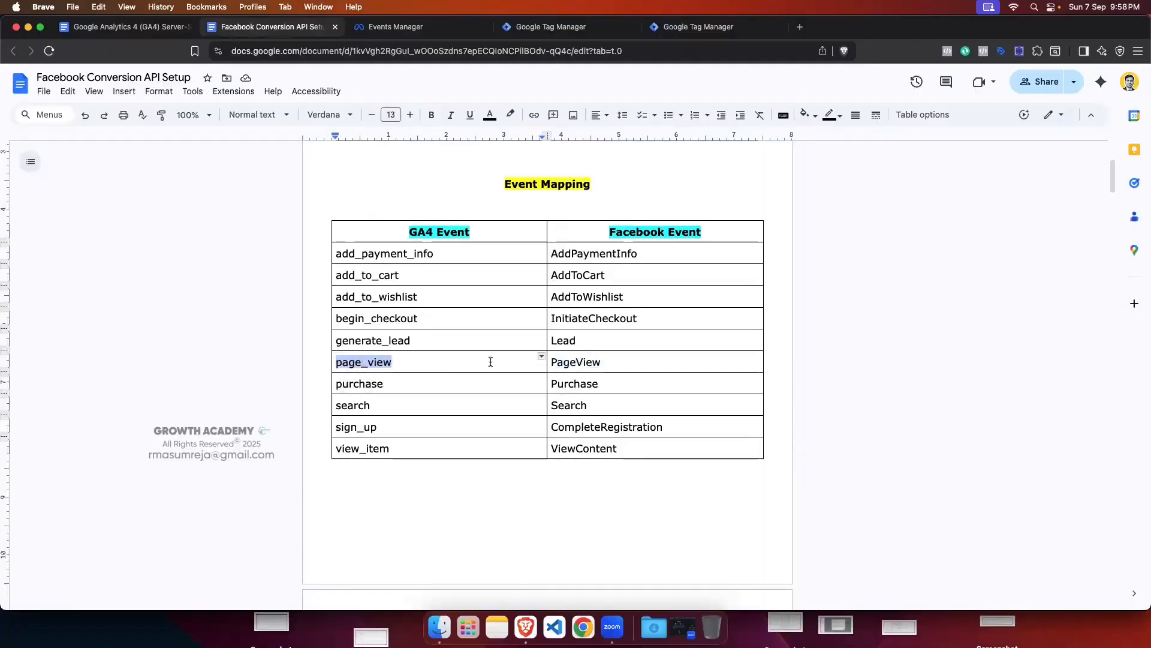
pyautogui.click(656, 23)
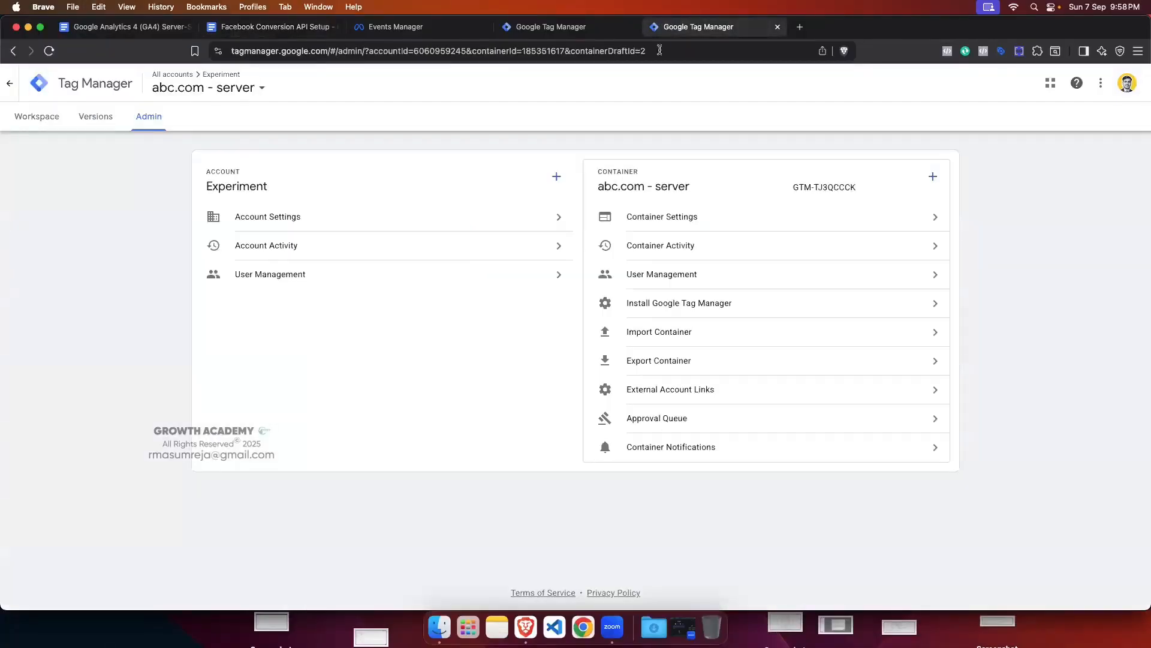
pyautogui.click(548, 26)
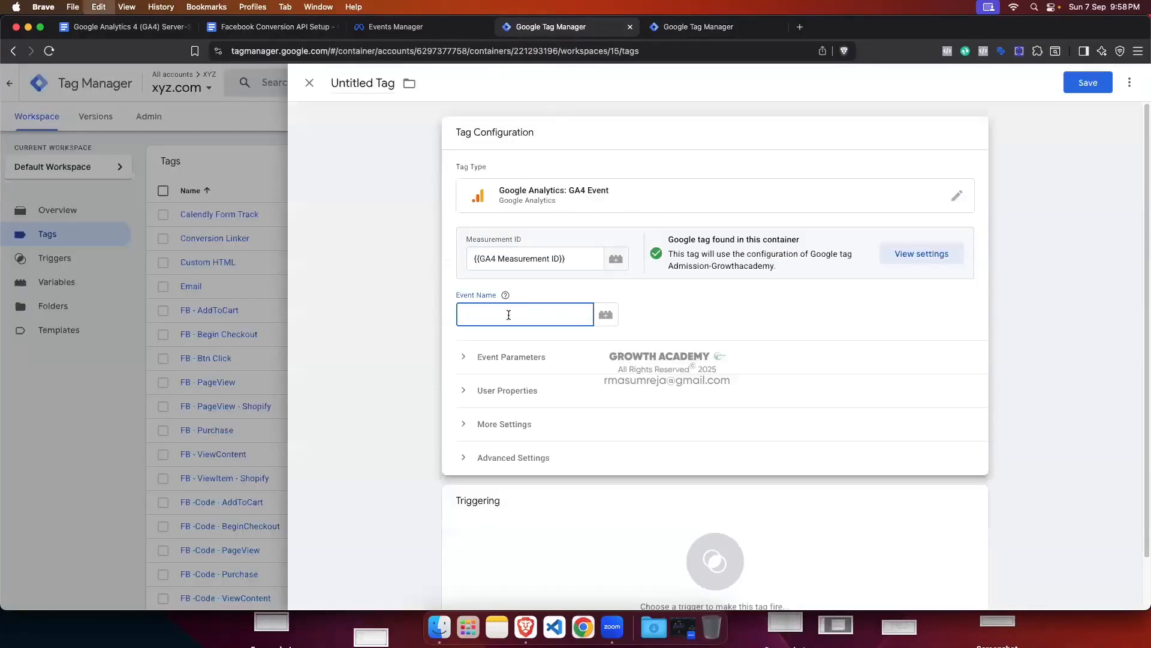
pyautogui.press('super+v')
pyautogui.click(707, 299)
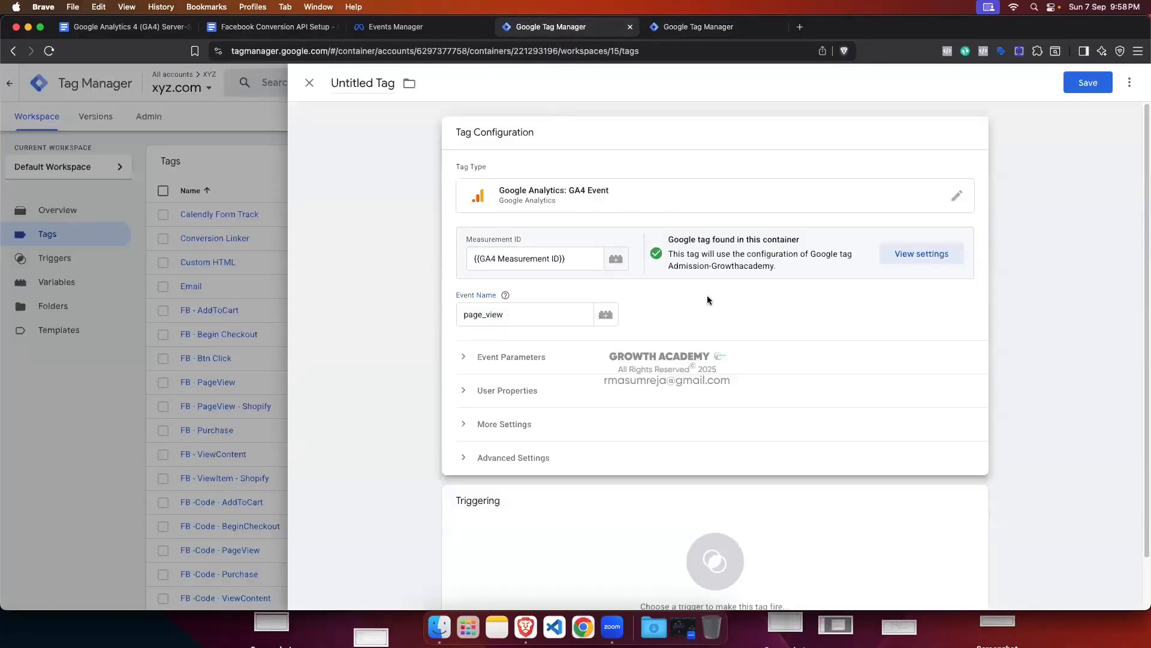
# Step: Add five empty event parameter rows to the page_view tag
pyautogui.click(466, 360)
pyautogui.click(521, 443)
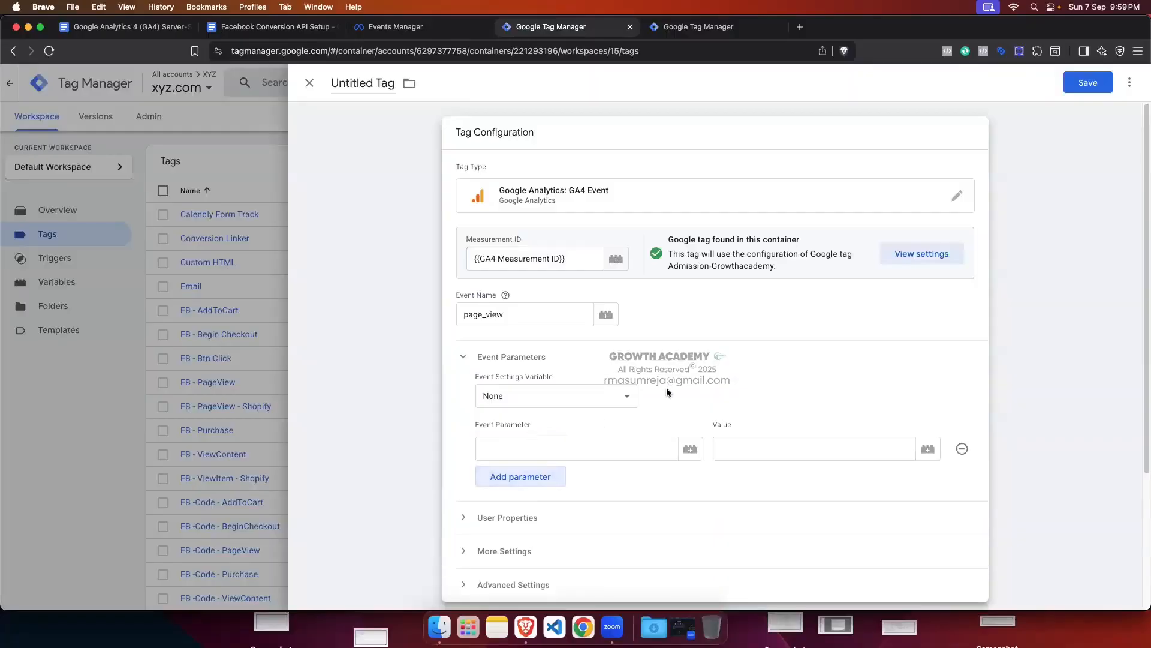
pyautogui.scroll(-3, 665, 387)
pyautogui.click(539, 304)
pyautogui.click(549, 337)
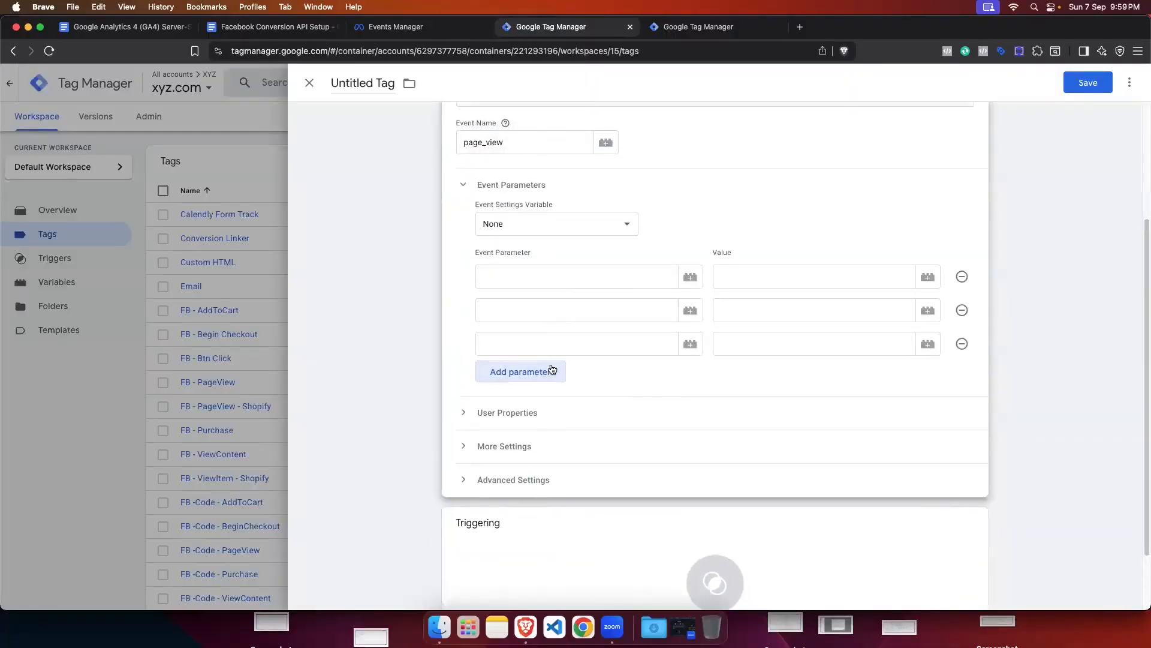
pyautogui.click(550, 370)
pyautogui.click(537, 403)
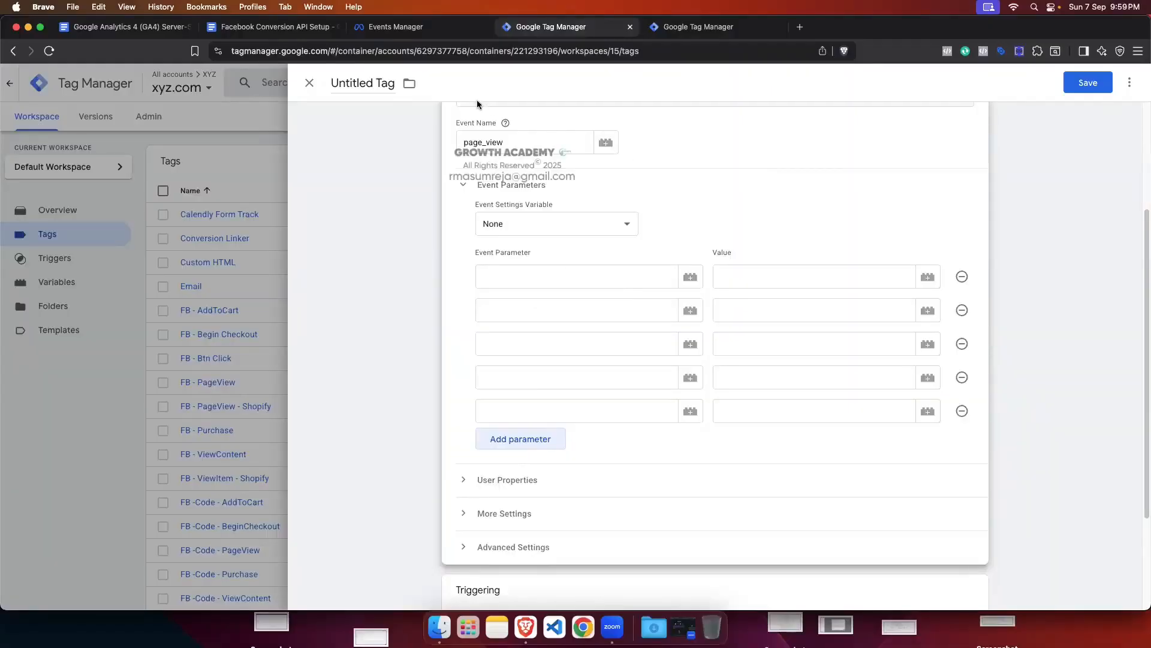
# Step: Find the Common Parameters For Each Event table in the Facebook Conversion API Setup document
pyautogui.click(282, 29)
pyautogui.scroll(-8, 517, 247)
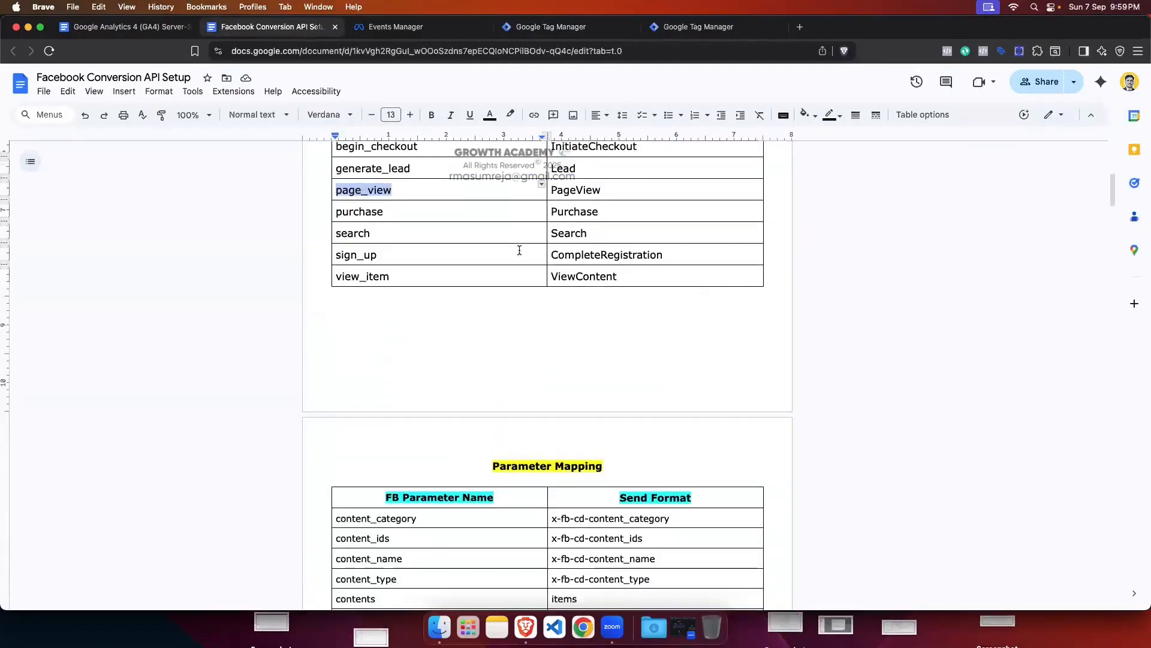
pyautogui.scroll(-5, 517, 248)
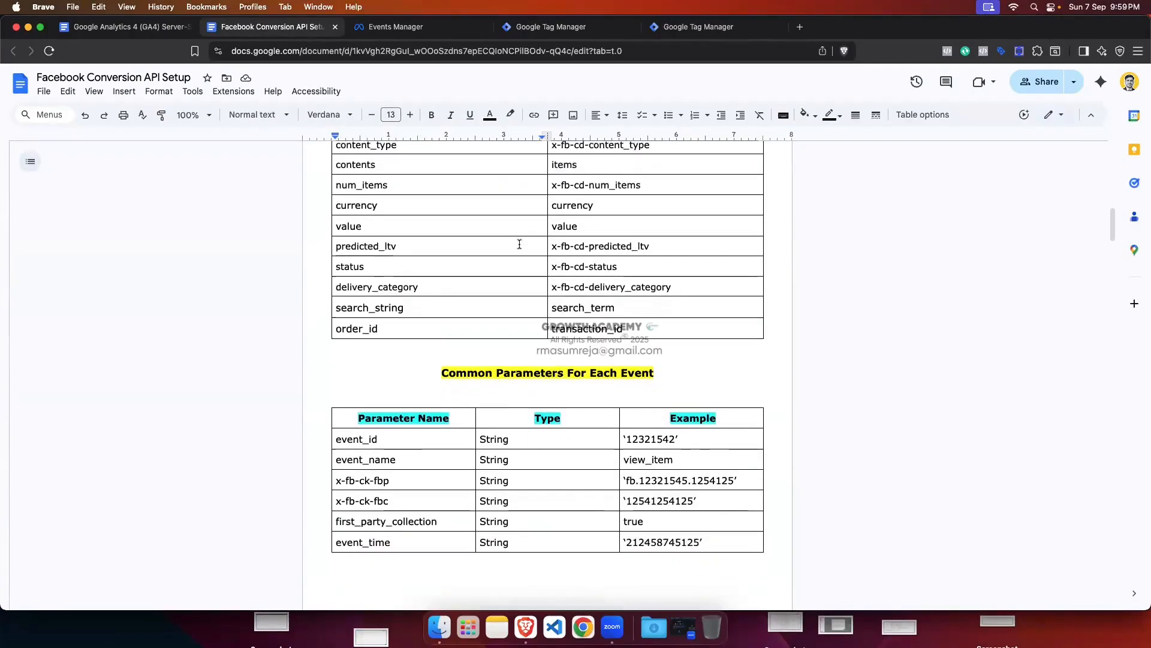
pyautogui.moveTo(444, 304); pyautogui.dragTo(655, 304)
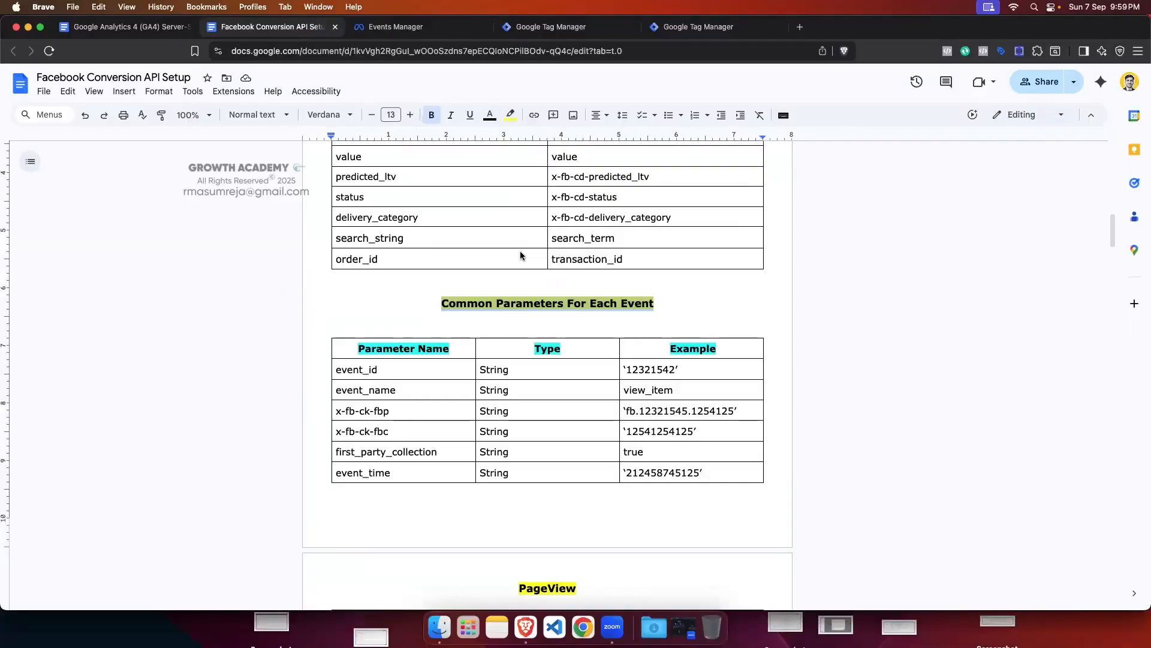
pyautogui.scroll(-1, 520, 250)
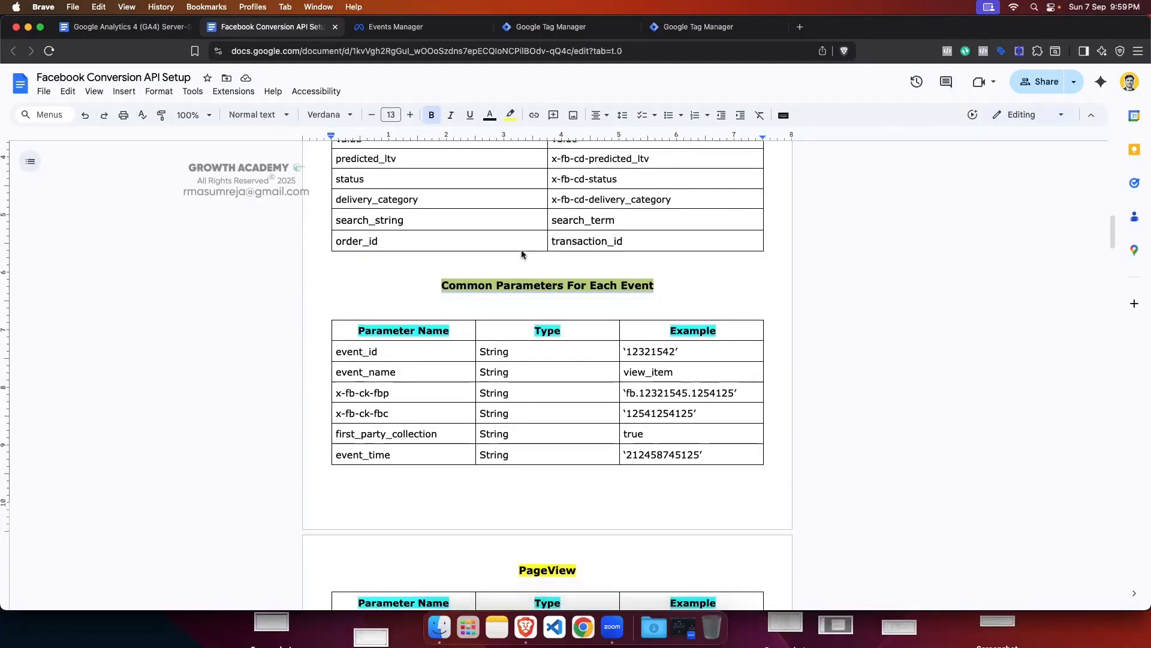
pyautogui.scroll(-1, 521, 253)
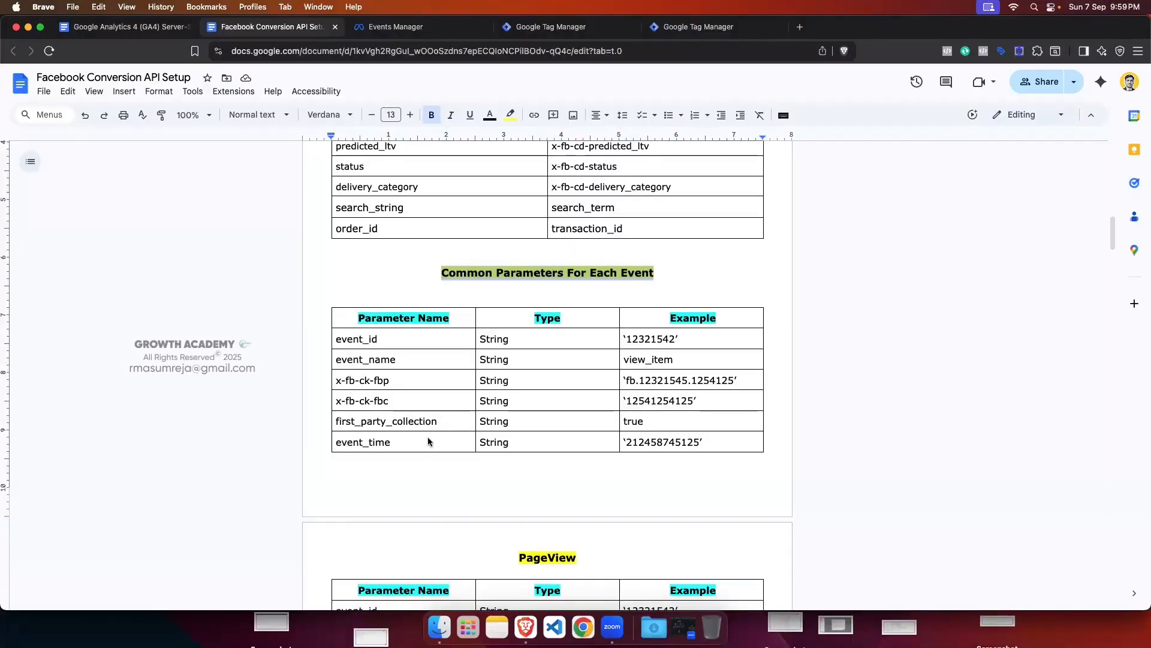
# Step: Copy the event_id parameter name from the Common Parameters For Each Event table
pyautogui.click(418, 338)
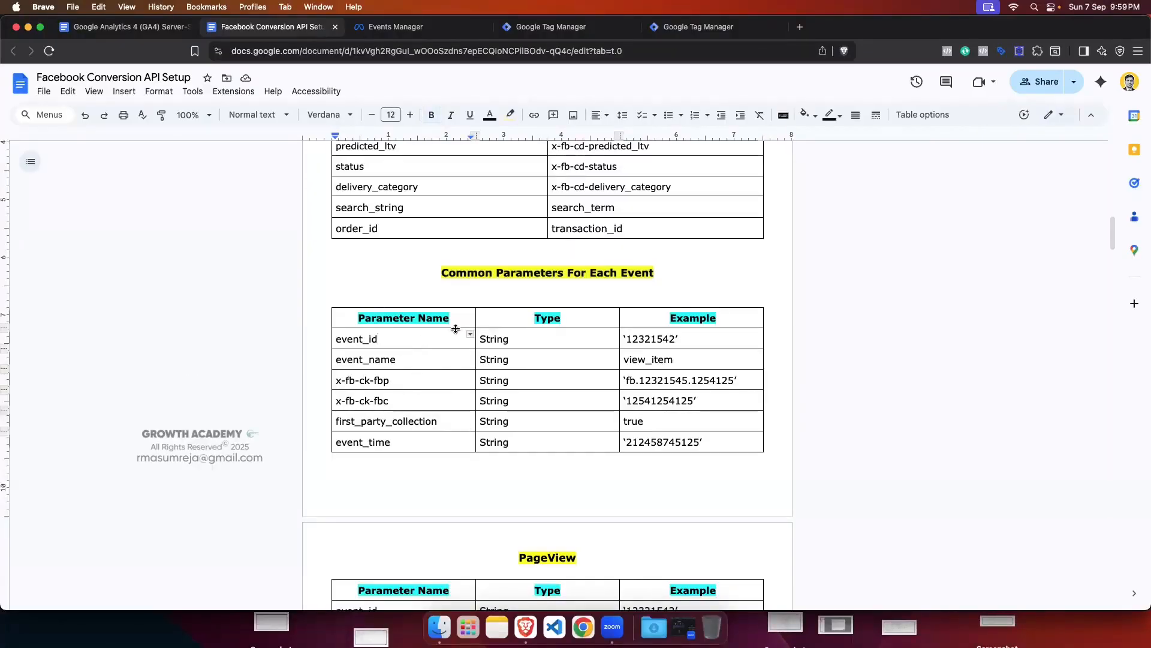
pyautogui.hotkey('shift', 'Left')
pyautogui.hotkey('shift', 'Left')
pyautogui.hotkey('shift', 'Left')
pyautogui.hotkey('shift', 'Left')
pyautogui.hotkey('shift', 'Left')
pyautogui.hotkey('shift', 'Left')
pyautogui.hotkey('shift', 'Left')
pyautogui.hotkey('shift', 'Left')
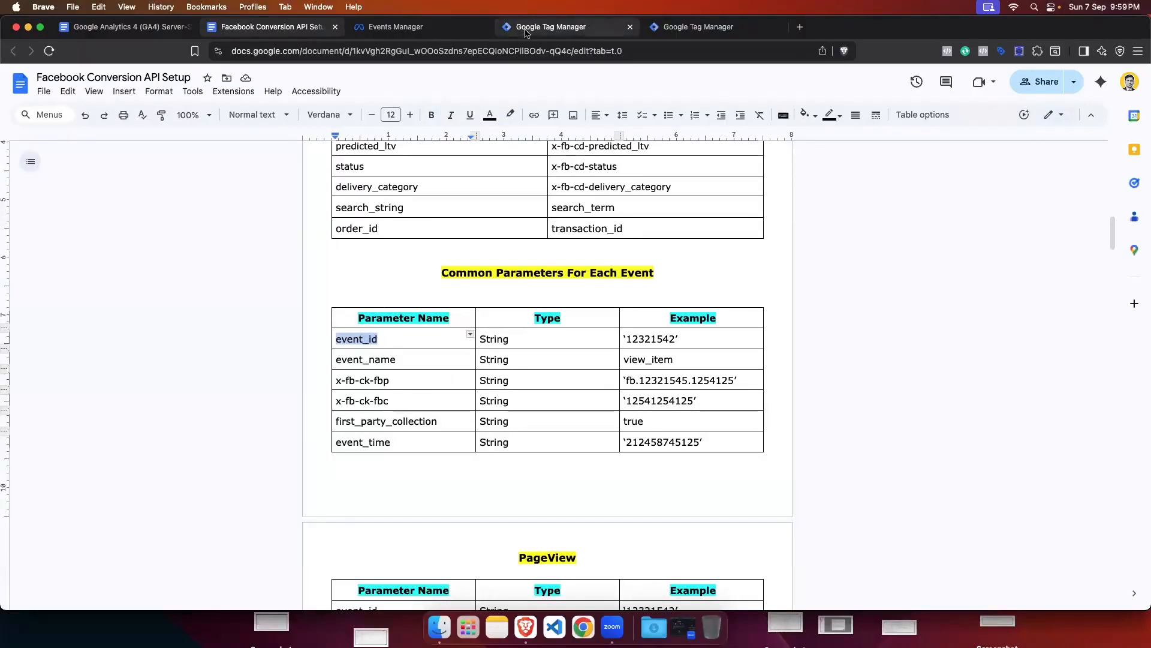
pyautogui.click(551, 27)
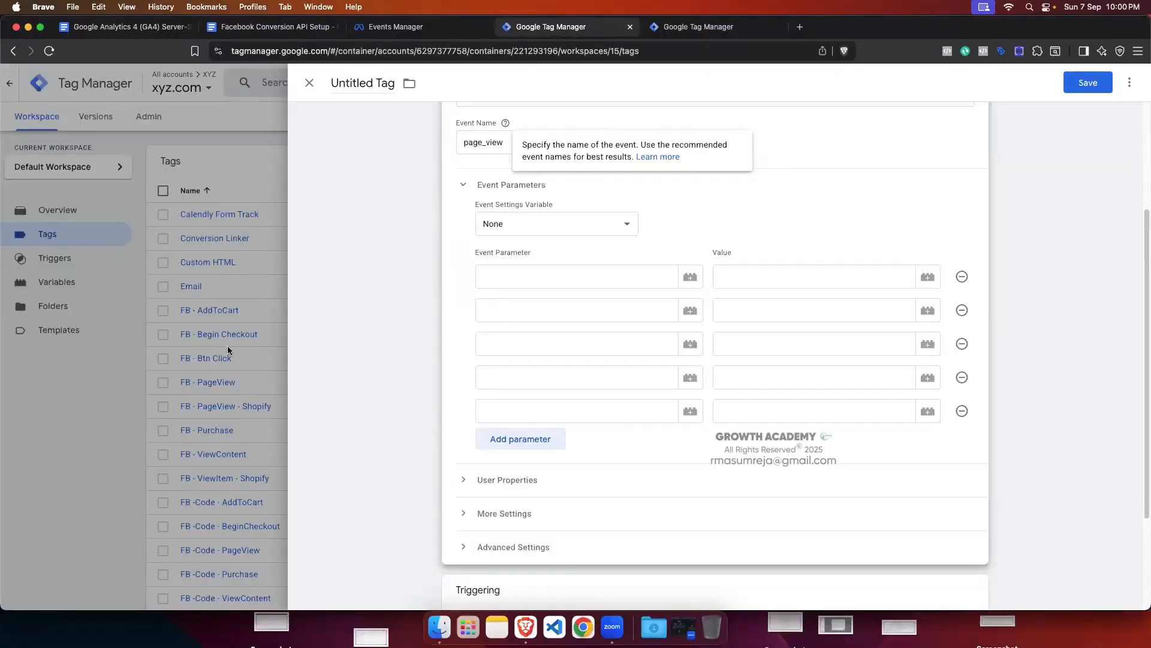
pyautogui.click(669, 31)
pyautogui.click(273, 27)
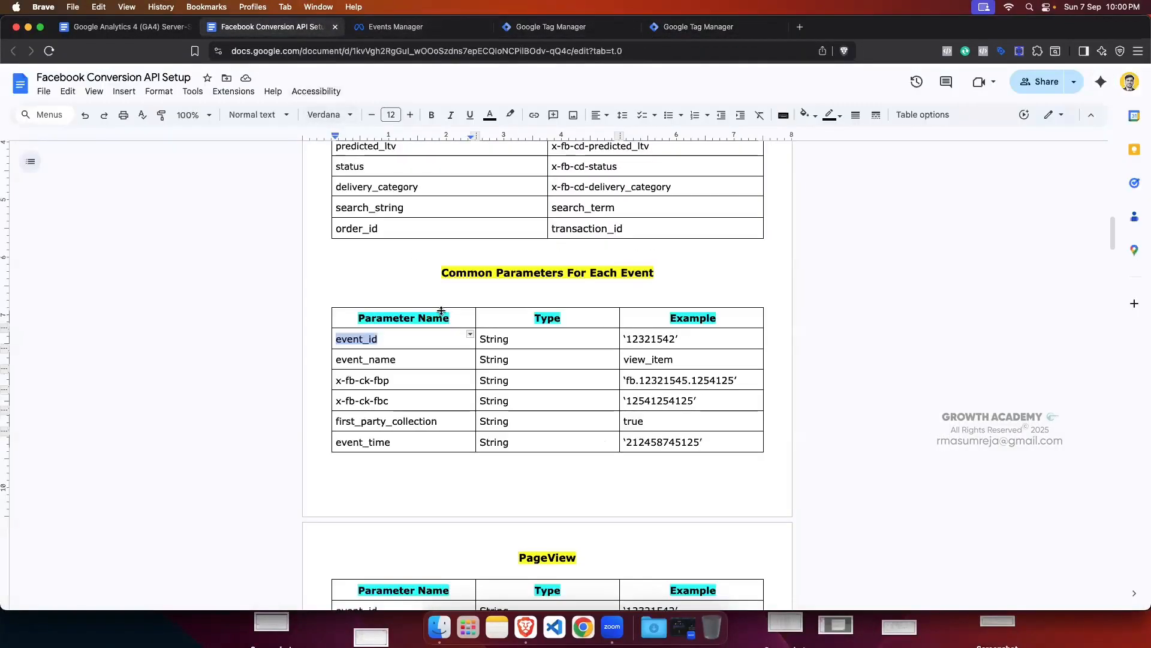
pyautogui.moveTo(384, 338); pyautogui.dragTo(334, 336)
pyautogui.press('super+c')
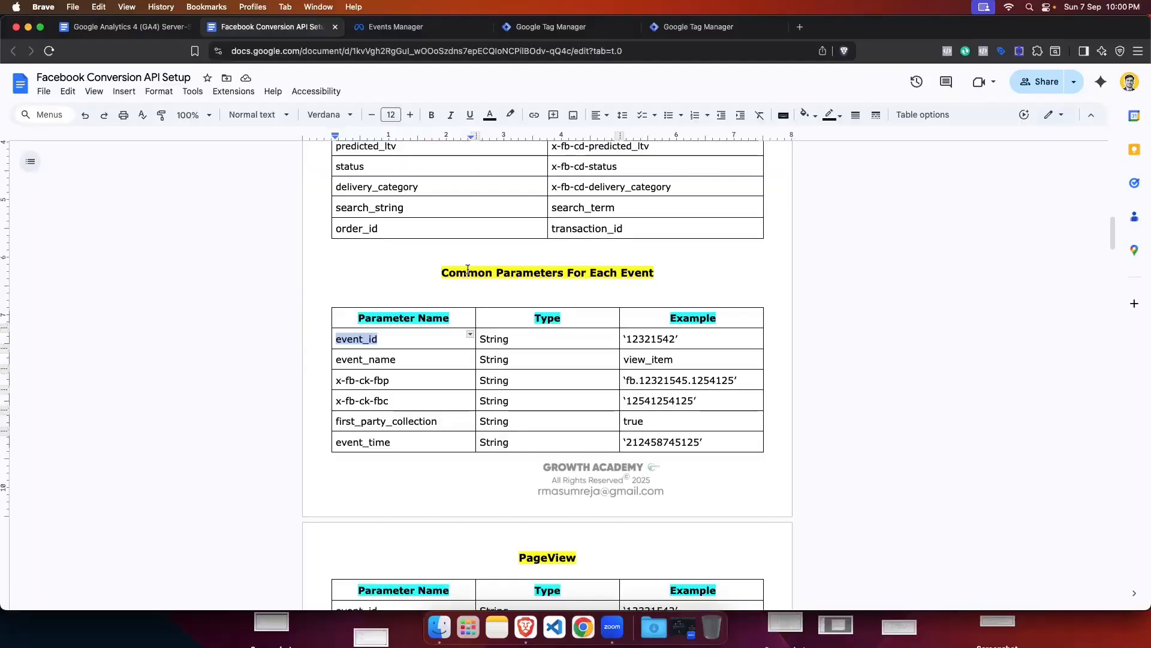
# Step: Review the event_name, x-fb-ck-fbp, x-fb-ck-fbc, first_party_collection and event_time rows of the common parameters table
pyautogui.moveTo(394, 364); pyautogui.dragTo(342, 361)
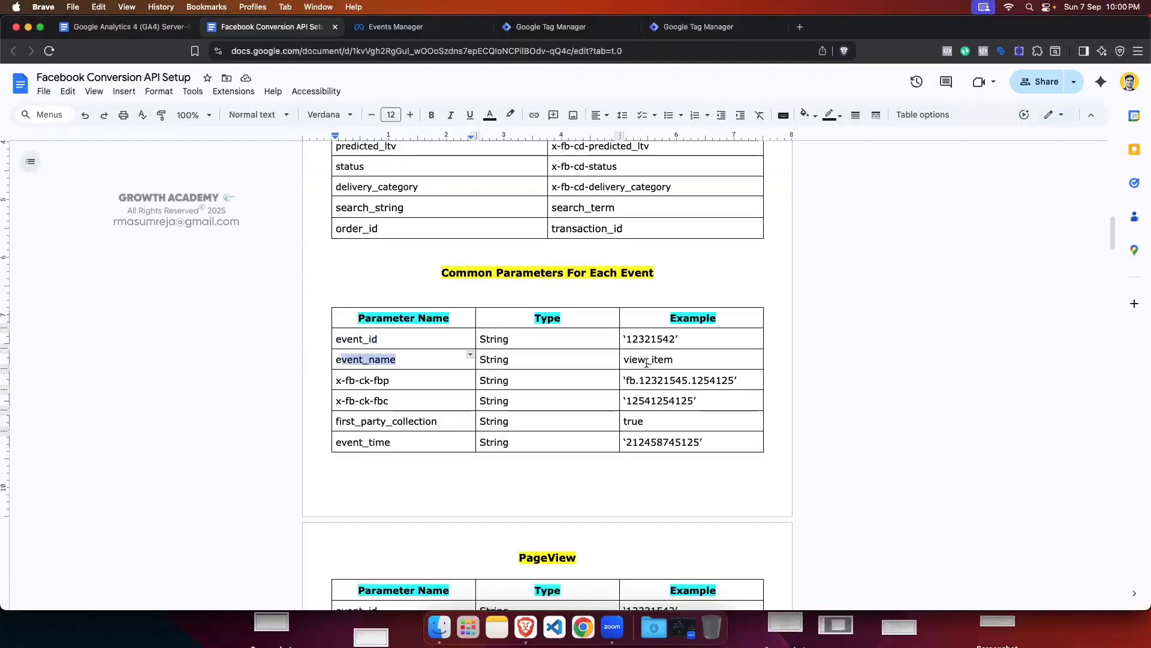
pyautogui.moveTo(681, 360); pyautogui.dragTo(622, 358)
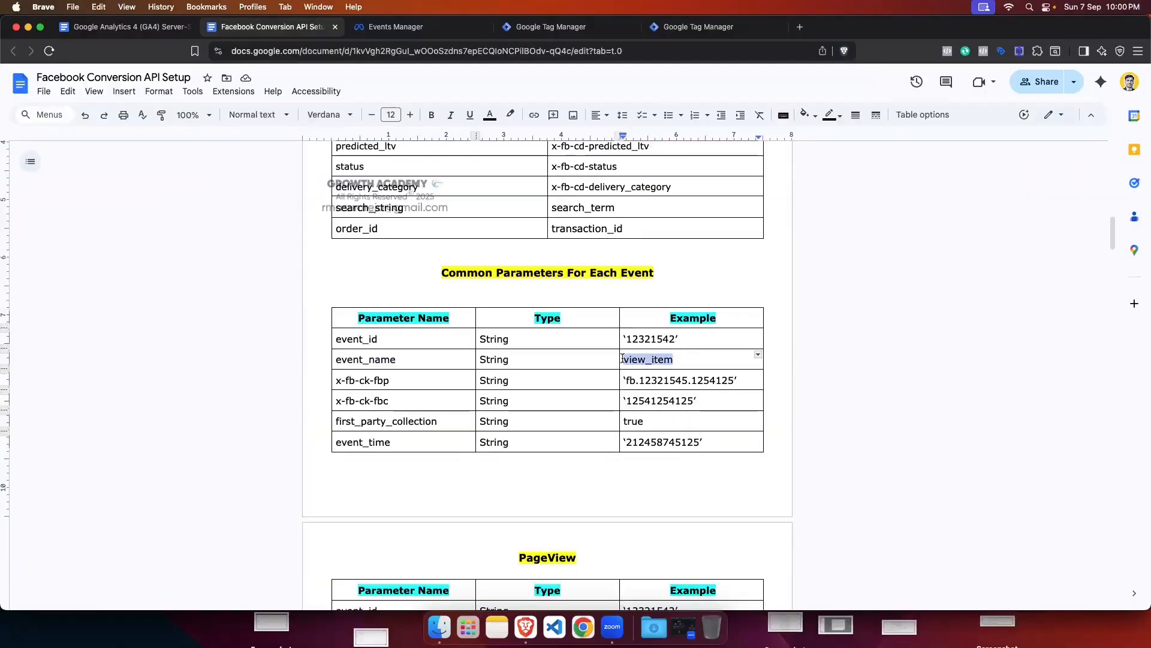
pyautogui.click(824, 309)
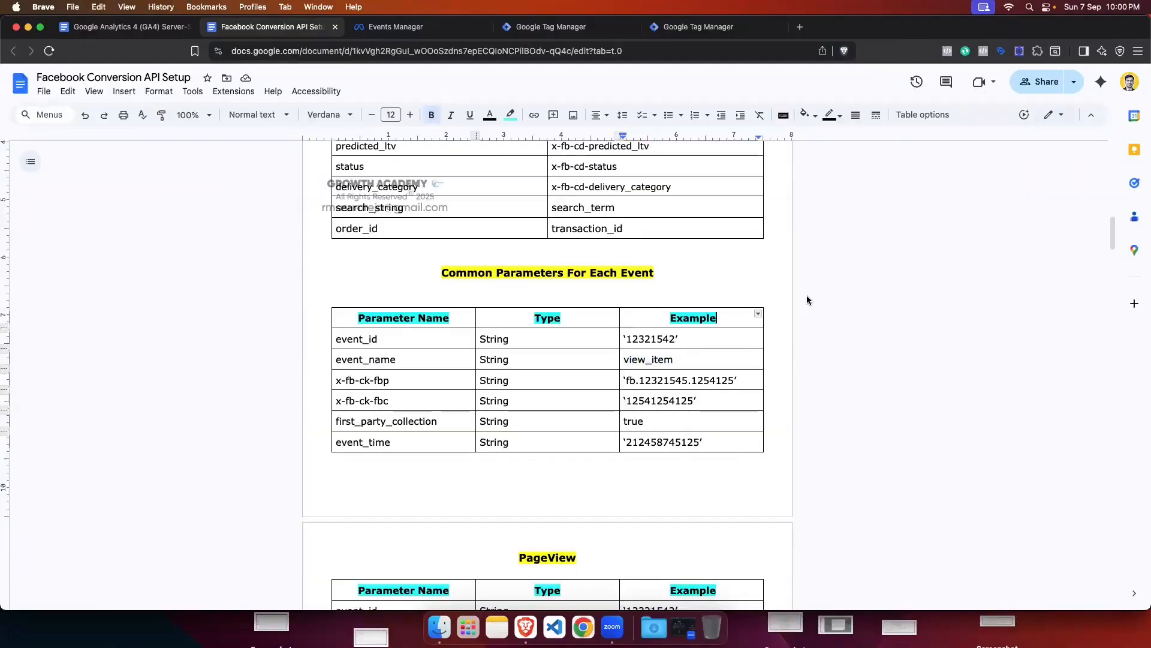
pyautogui.moveTo(390, 381); pyautogui.dragTo(339, 398)
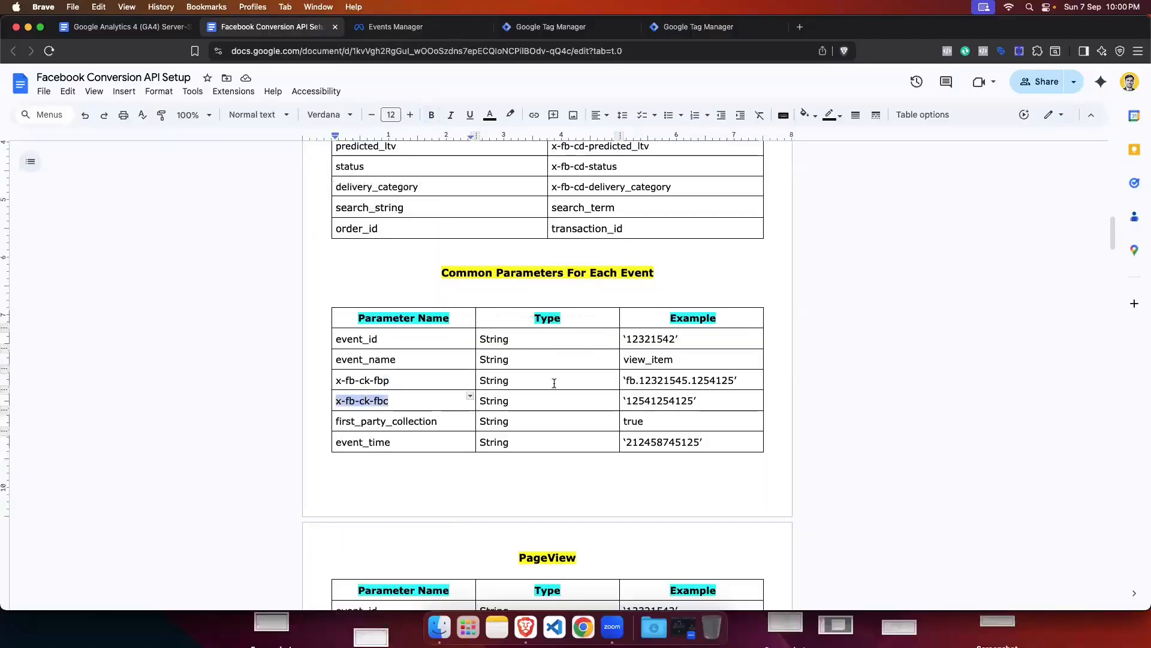
pyautogui.click(884, 318)
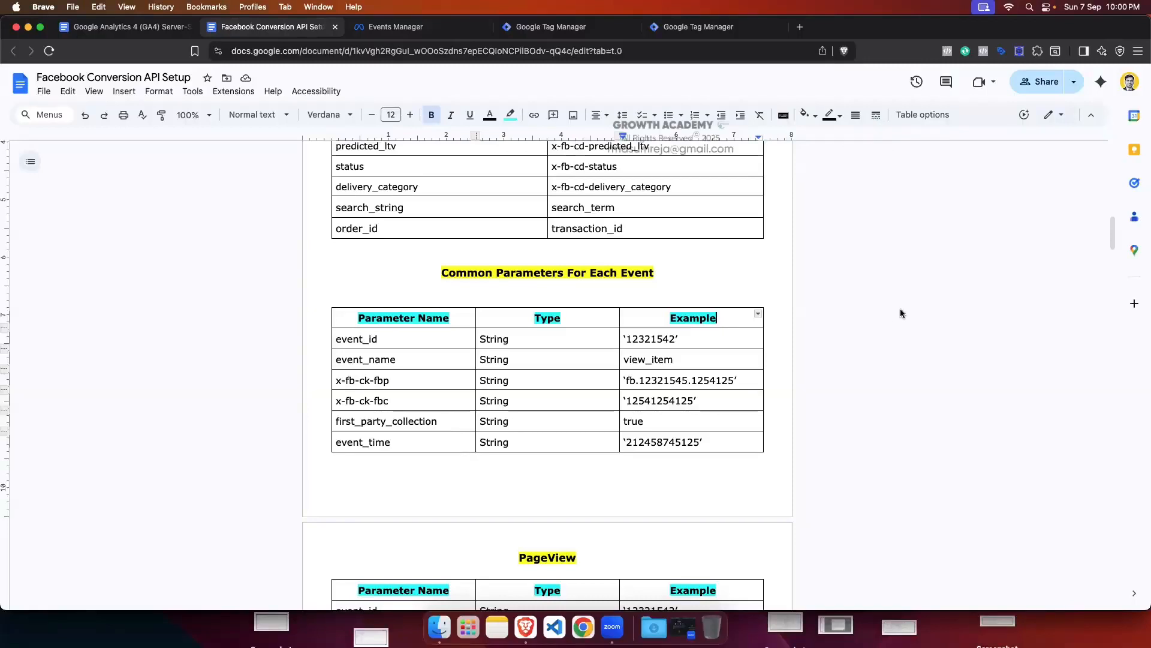
pyautogui.click(391, 380)
pyautogui.click(397, 400)
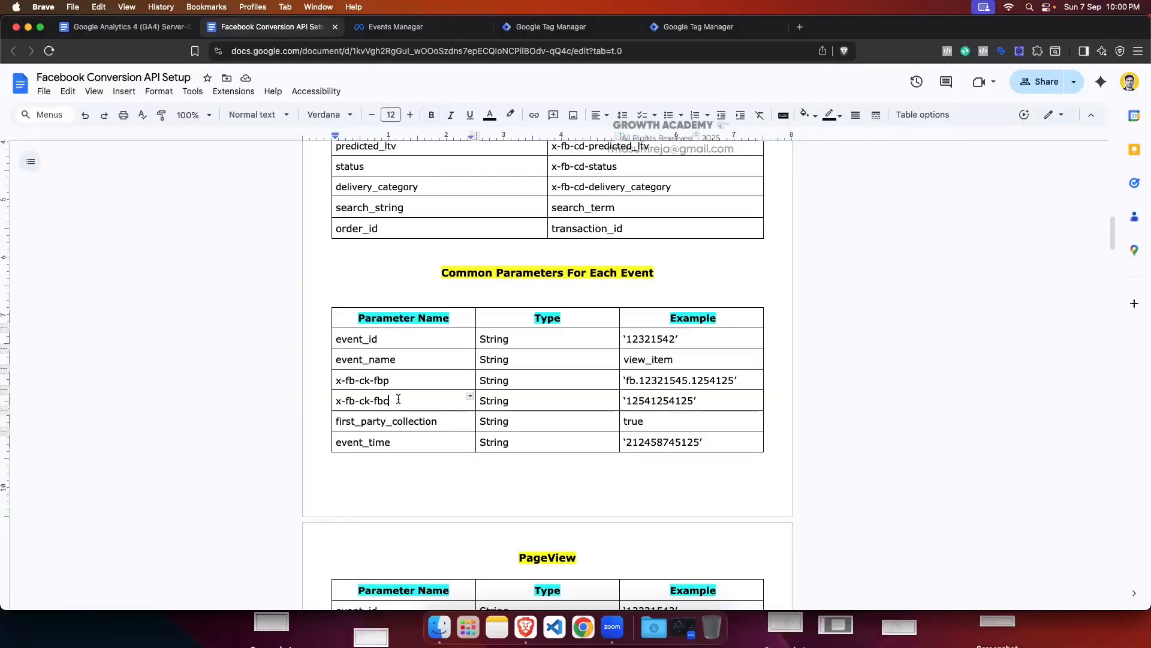
pyautogui.click(848, 382)
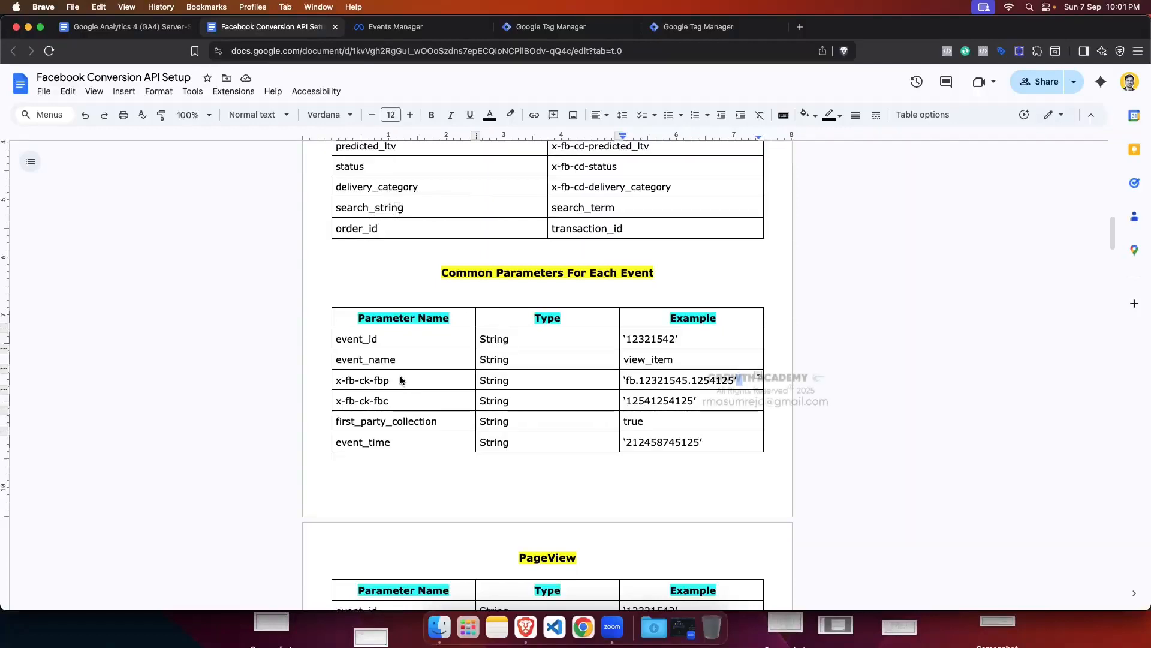
pyautogui.doubleClick(397, 400)
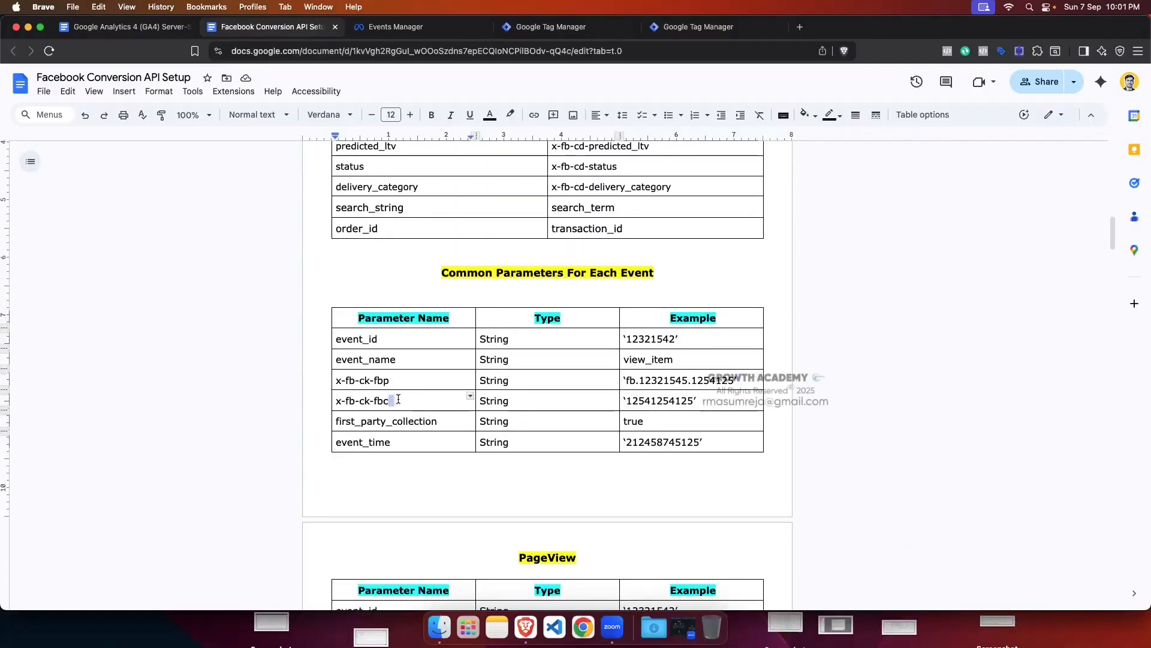
pyautogui.click(432, 399)
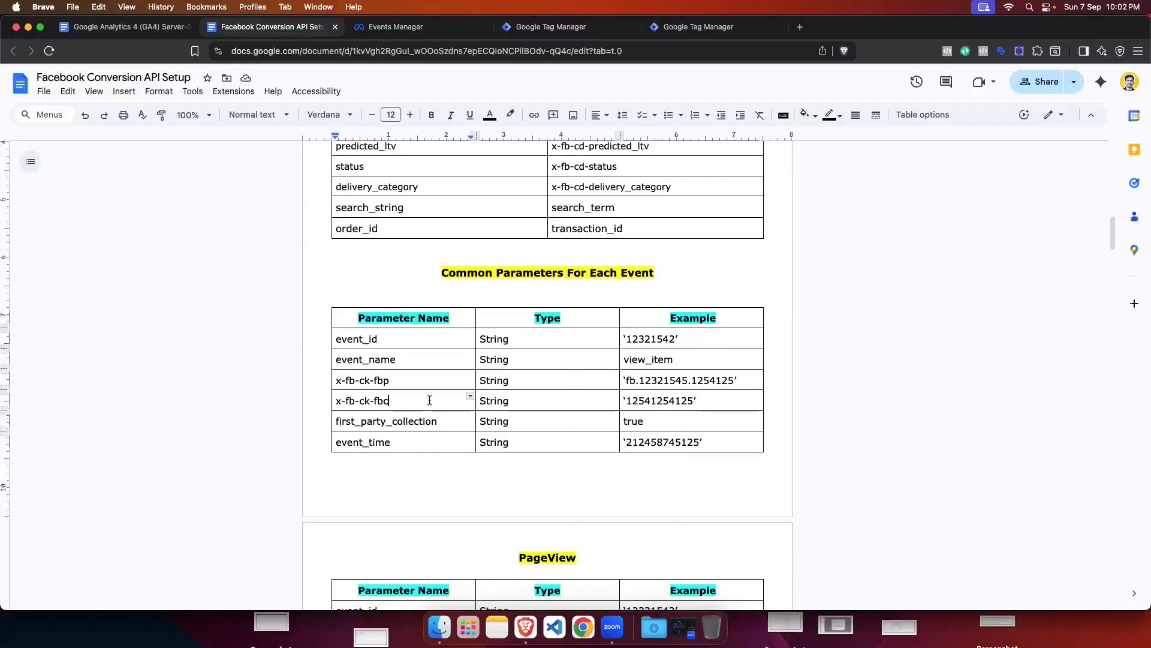
pyautogui.click(414, 378)
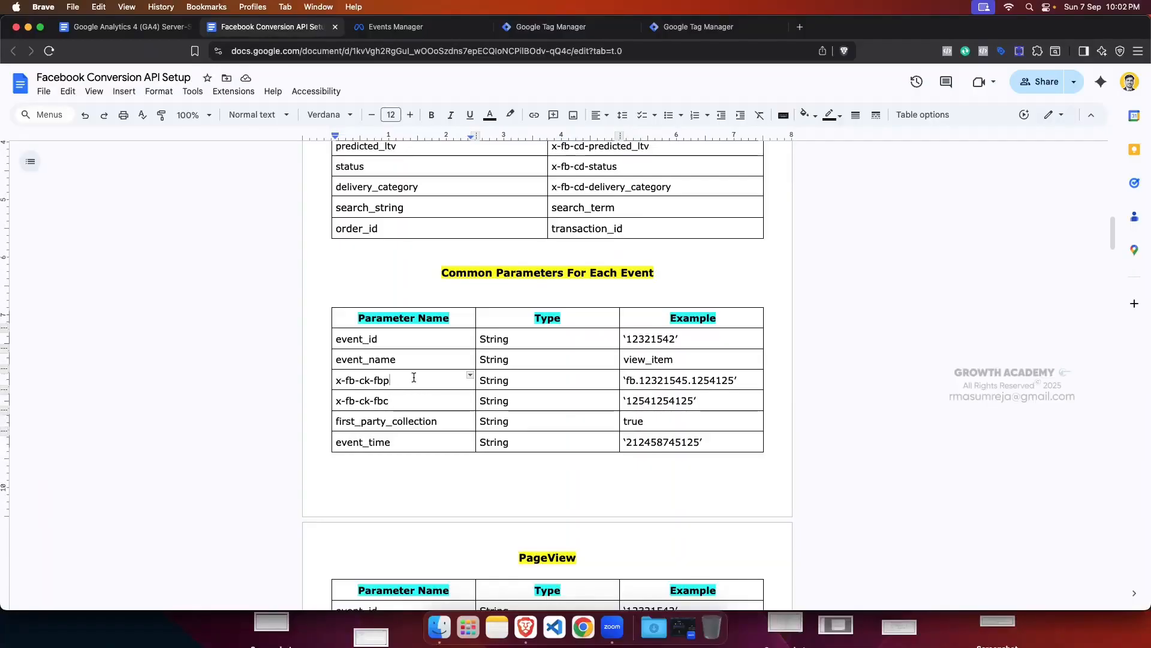
pyautogui.click(399, 403)
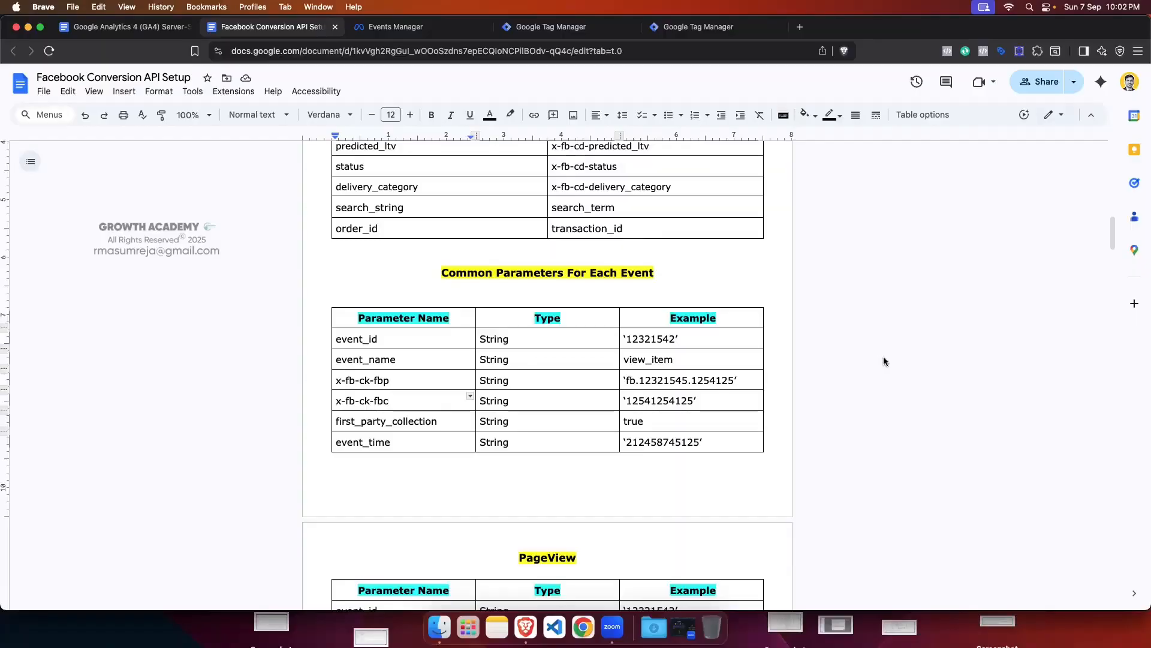
pyautogui.click(391, 382)
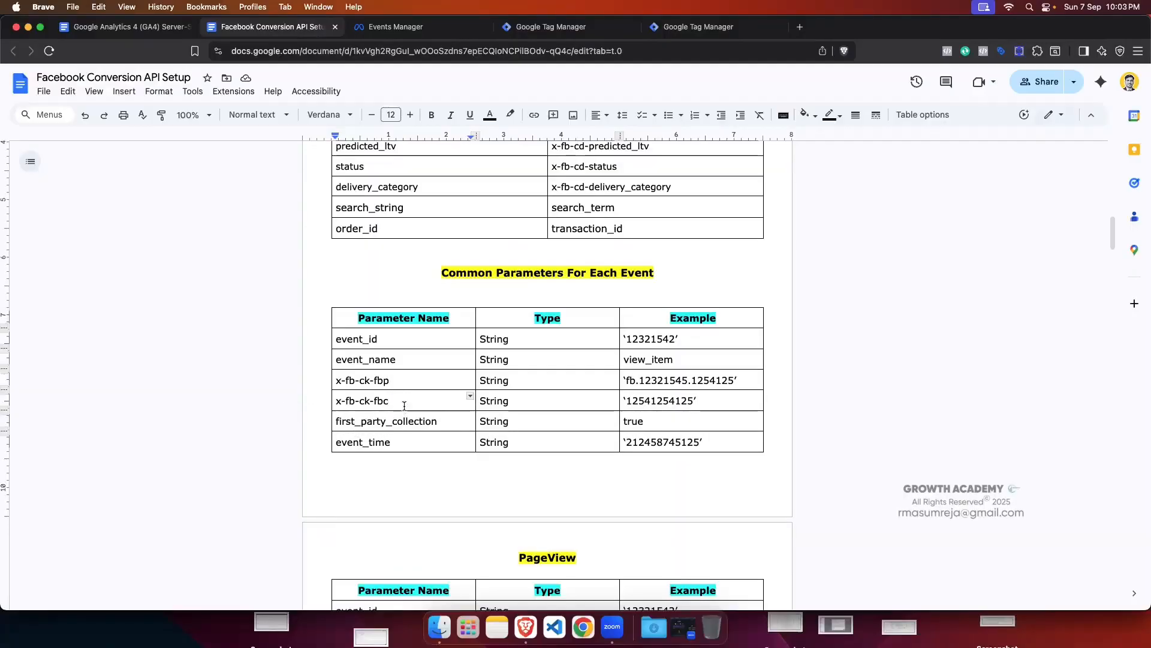
pyautogui.scroll(-2, 404, 406)
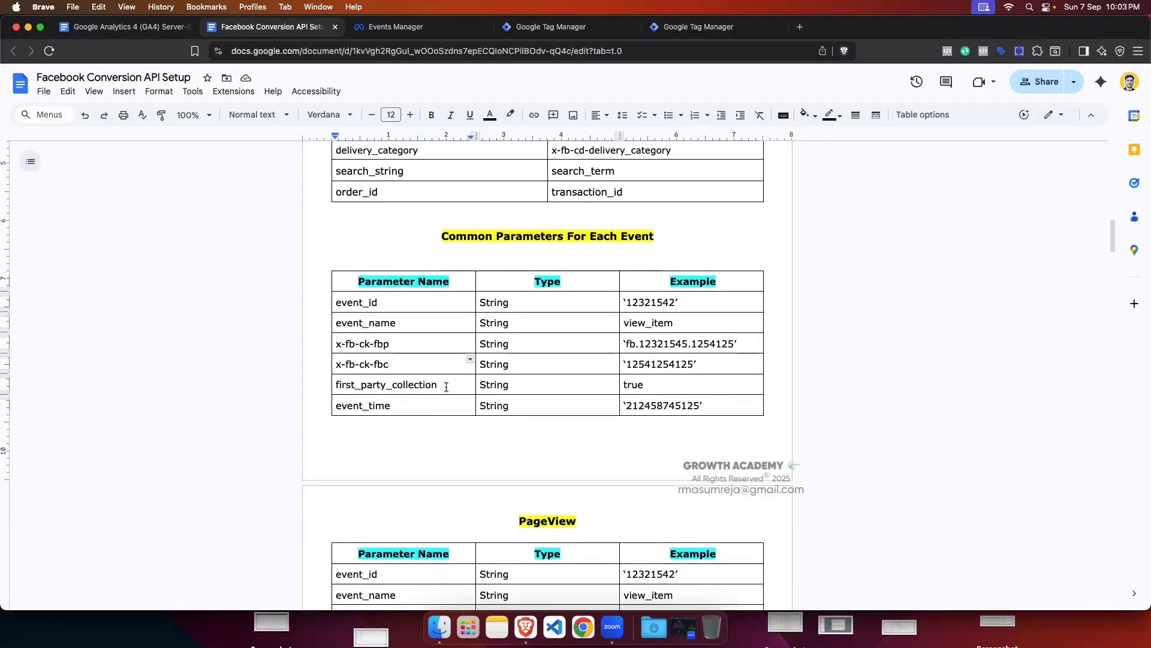
pyautogui.doubleClick(446, 386)
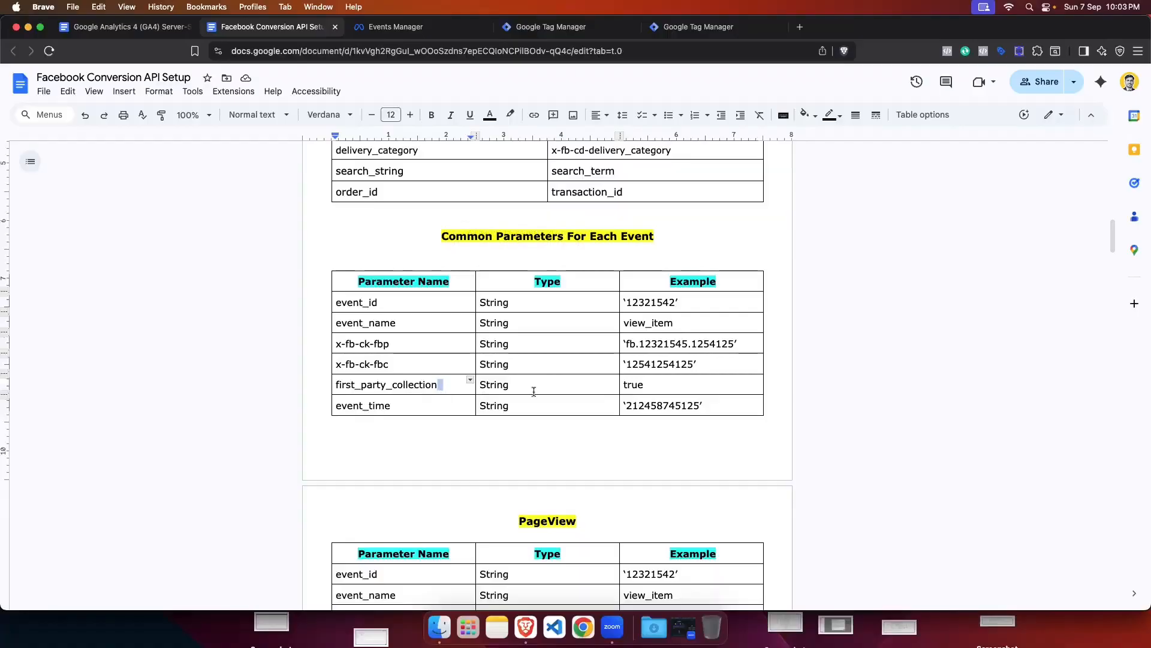
pyautogui.click(422, 408)
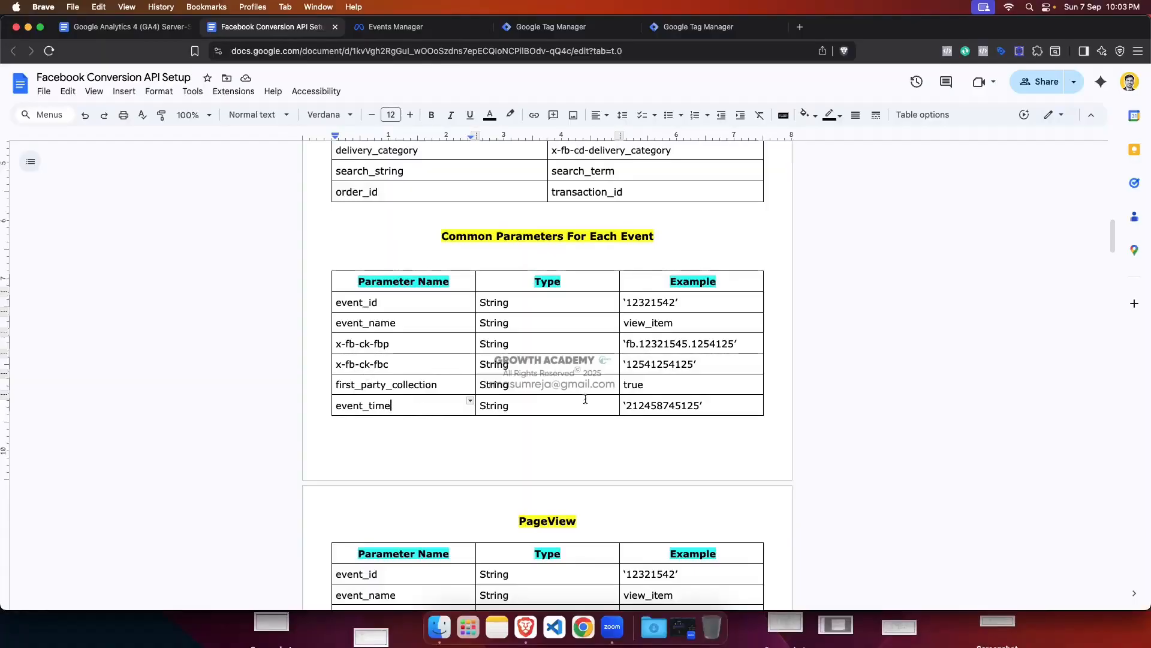
pyautogui.moveTo(391, 406); pyautogui.dragTo(342, 302)
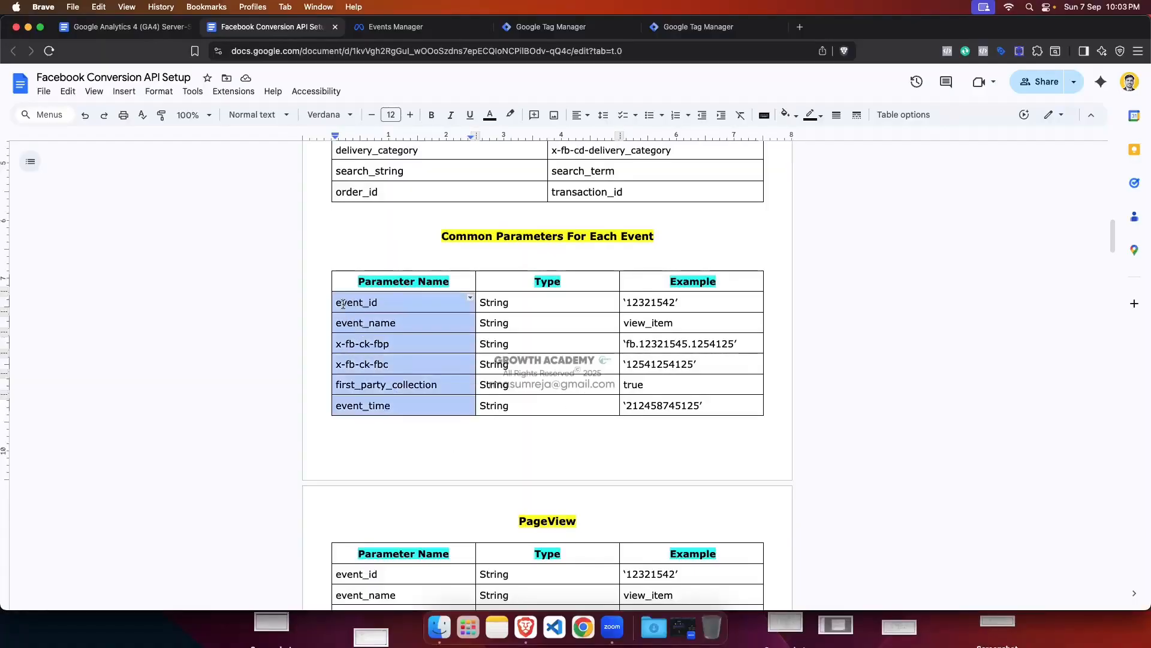
pyautogui.click(827, 310)
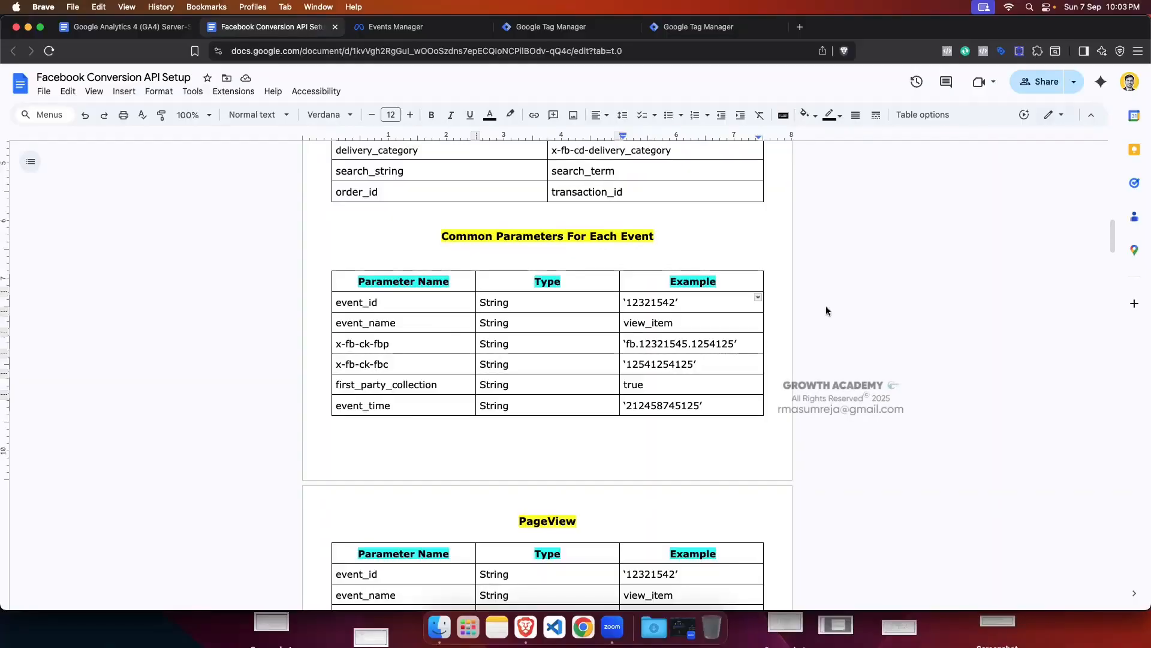
# Step: Enter event_id from the common parameters table as the first event parameter name of the page_view tag in the web container
pyautogui.moveTo(382, 303); pyautogui.dragTo(346, 302)
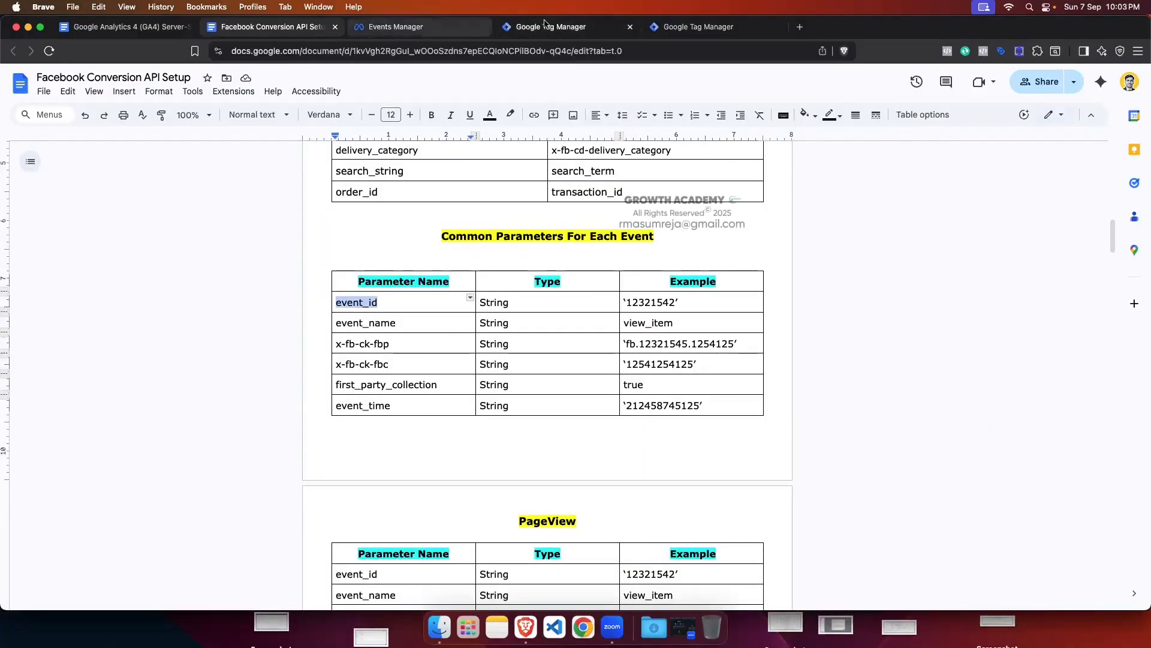
pyautogui.click(688, 27)
pyautogui.click(542, 27)
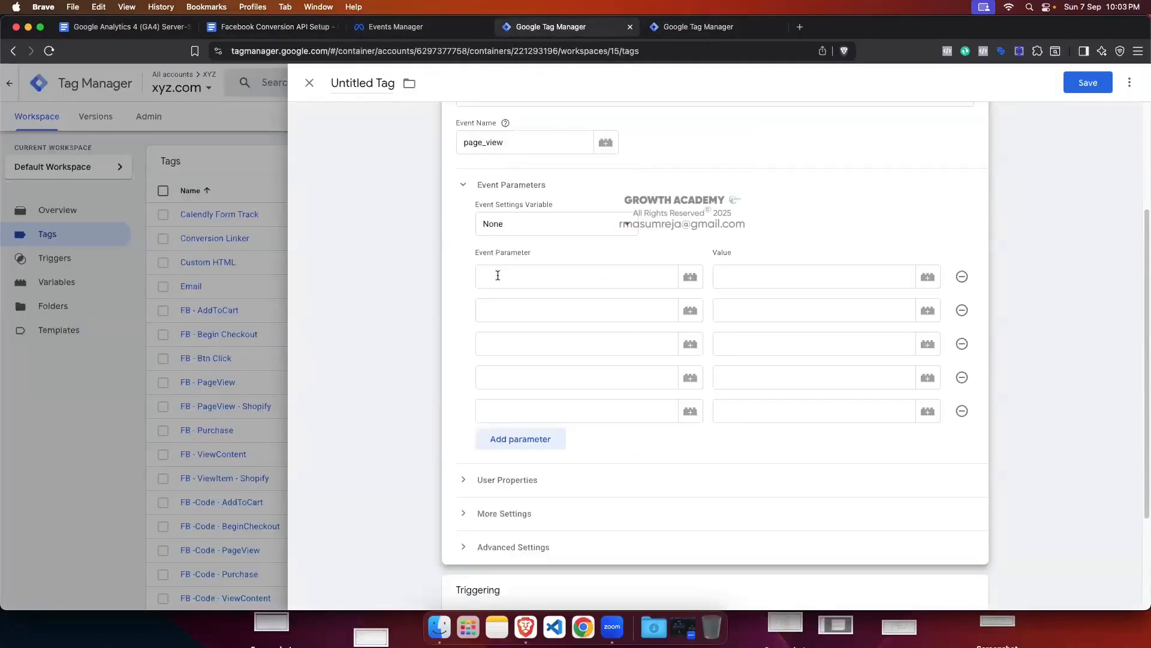
pyautogui.click(498, 274)
pyautogui.click(508, 276)
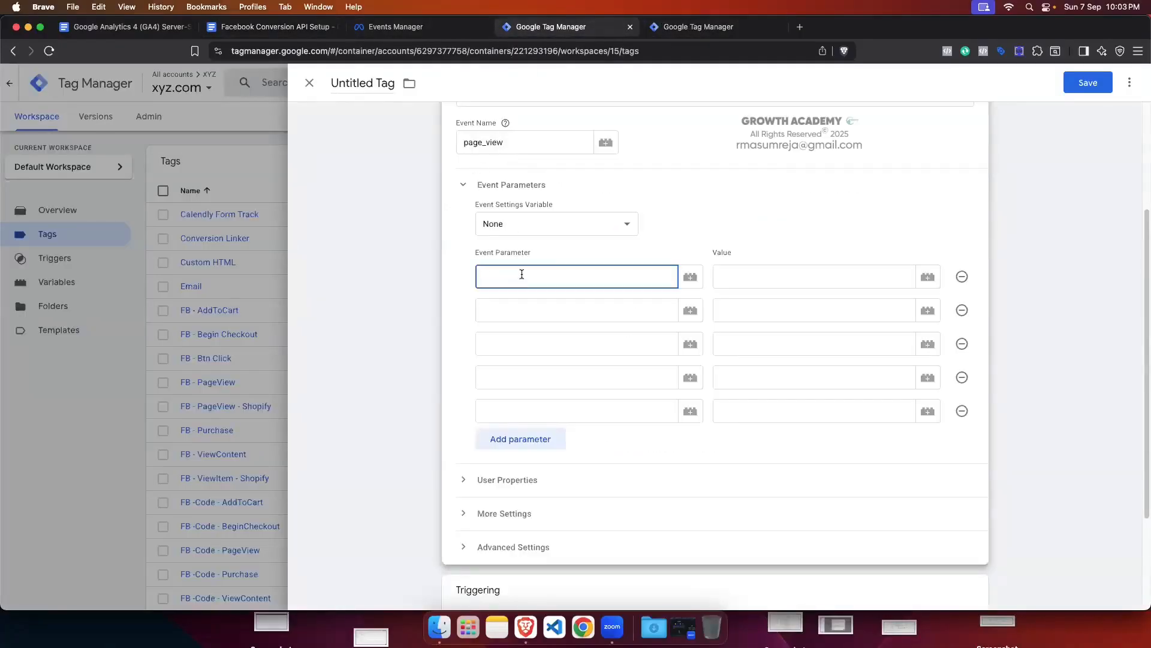
pyautogui.press('super+v')
# Step: Copy event_name from the common parameters table and enter it as the page_view tag's second event parameter name
pyautogui.click(271, 26)
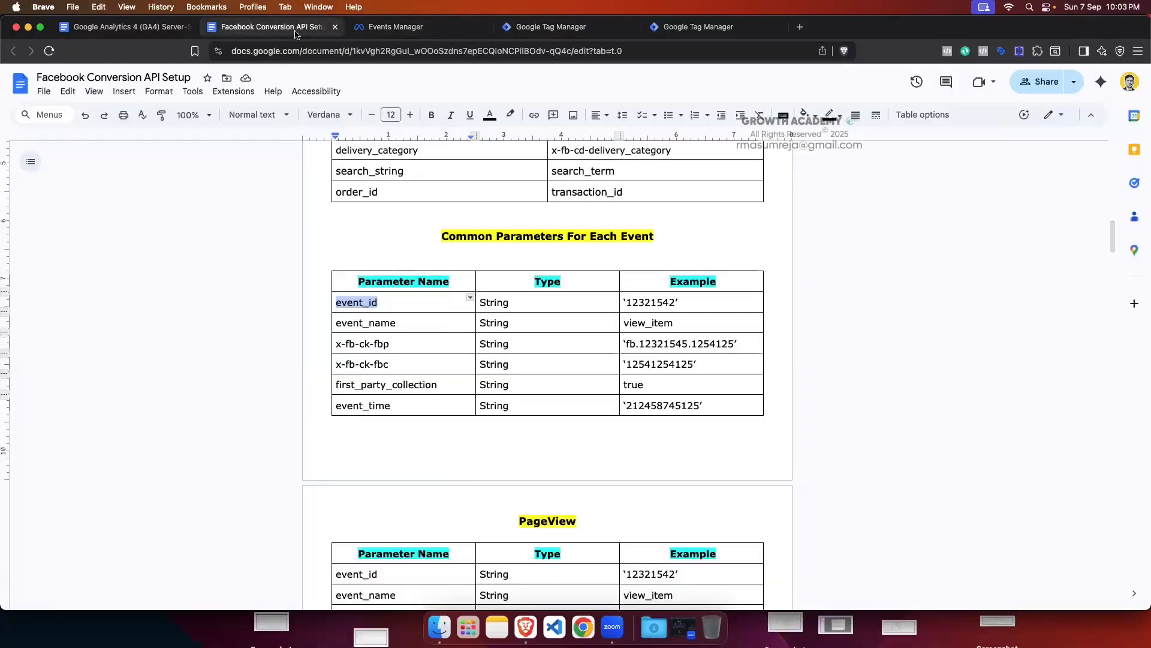
pyautogui.doubleClick(384, 324)
pyautogui.press('super+c')
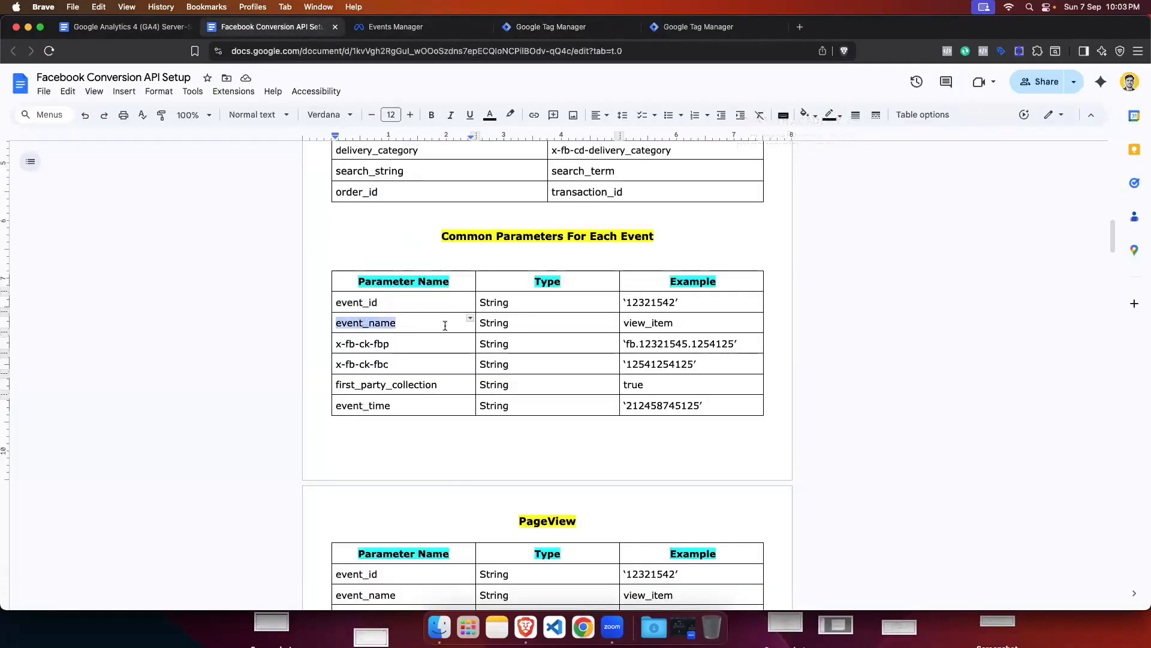
pyautogui.click(557, 28)
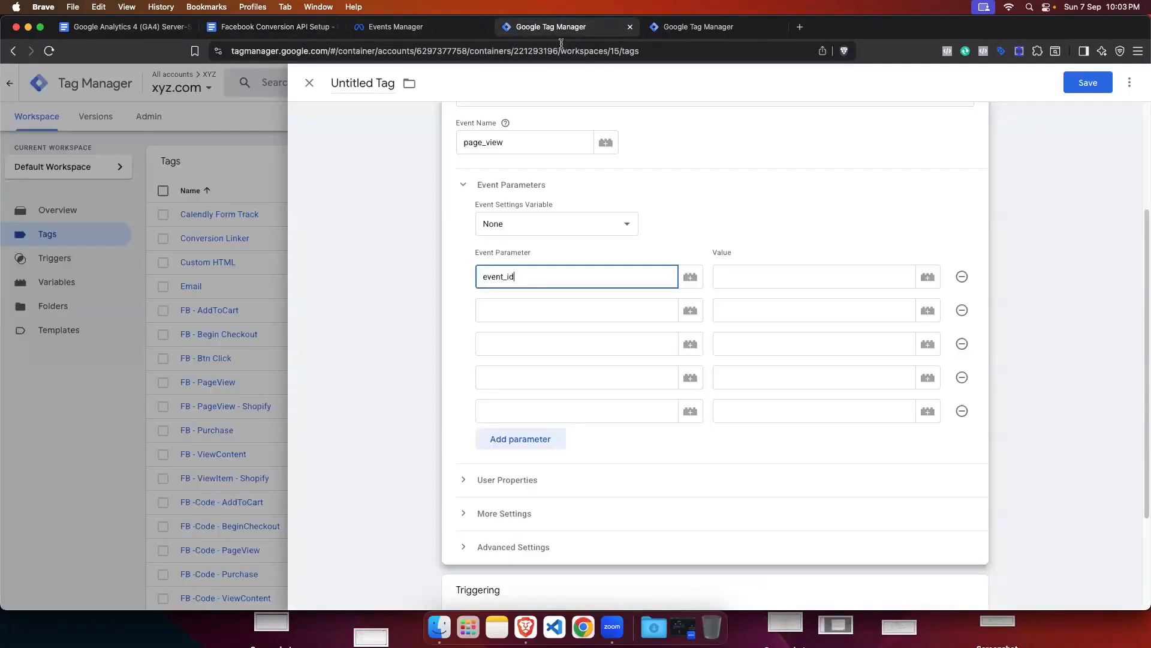
pyautogui.click(493, 310)
pyautogui.press('super+v')
# Step: Copy x-fb-ck-fbp from the common parameters table and enter it as the page_view tag's third event parameter name
pyautogui.click(247, 28)
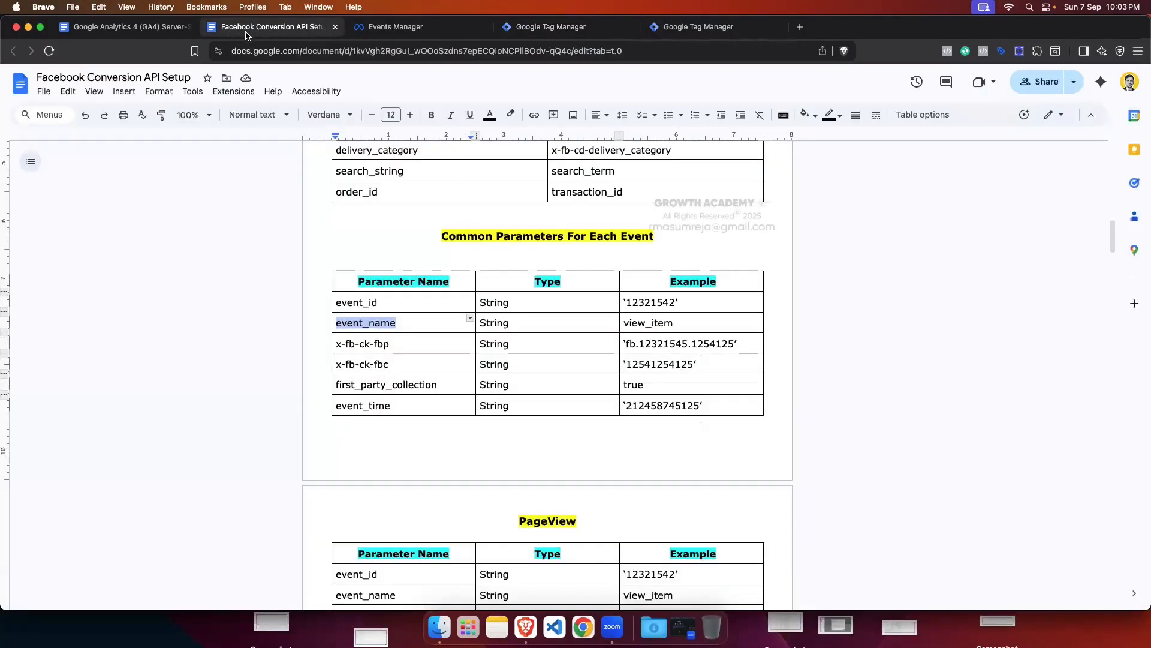
pyautogui.click(362, 343)
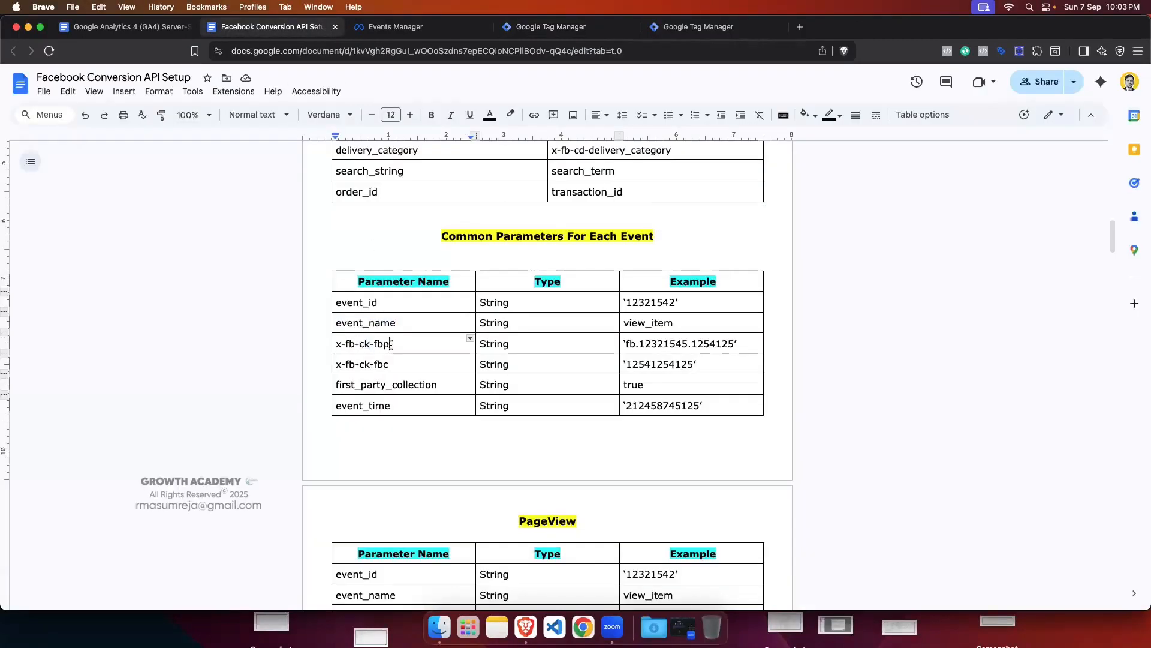
pyautogui.moveTo(391, 343); pyautogui.dragTo(339, 345)
pyautogui.click(551, 26)
pyautogui.click(521, 340)
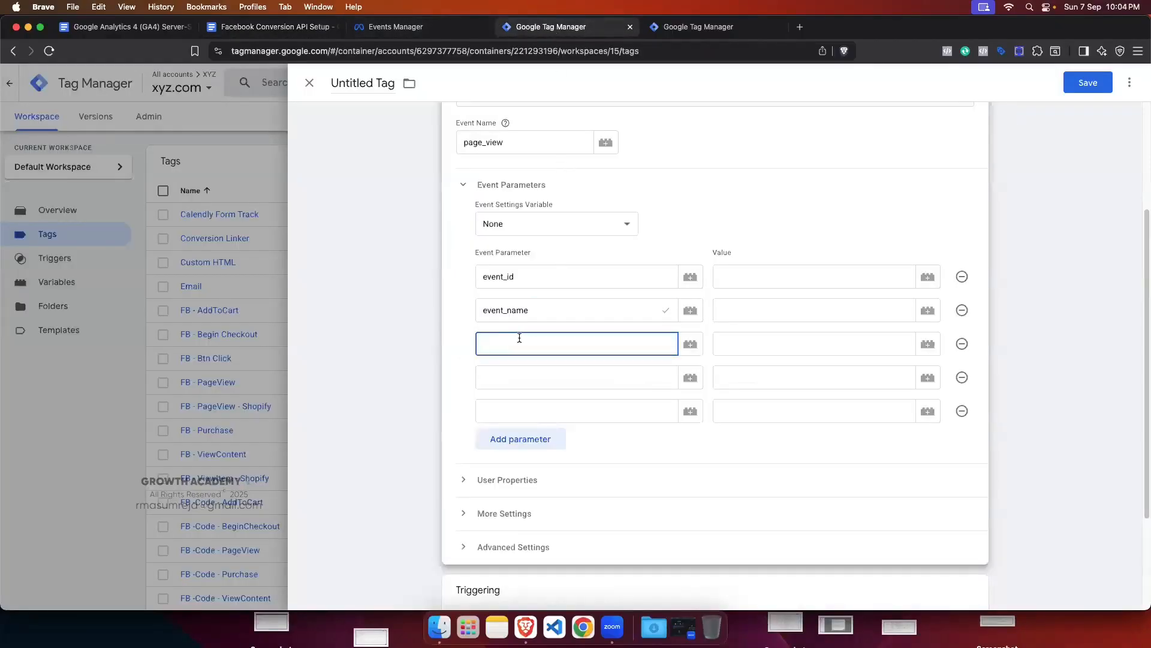
pyautogui.write('x-fb-ck-fbp')
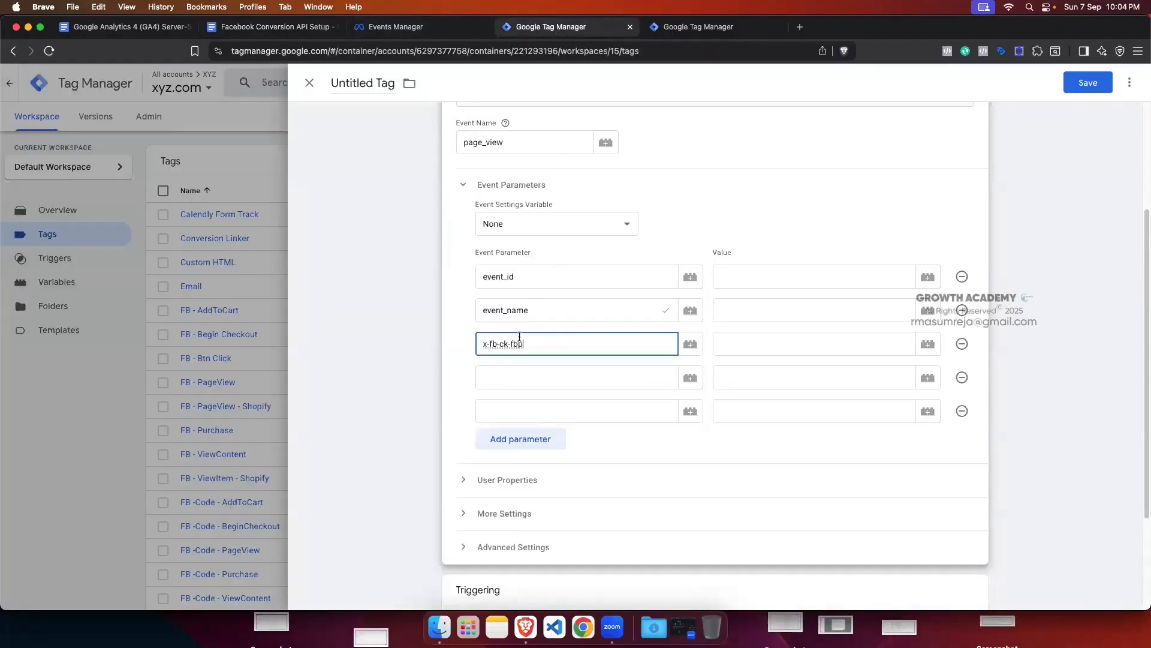
# Step: Copy x-fb-ck-fbc from the common parameters table and enter it as the page_view tag's fourth event parameter name
pyautogui.click(281, 27)
pyautogui.moveTo(391, 364); pyautogui.dragTo(343, 365)
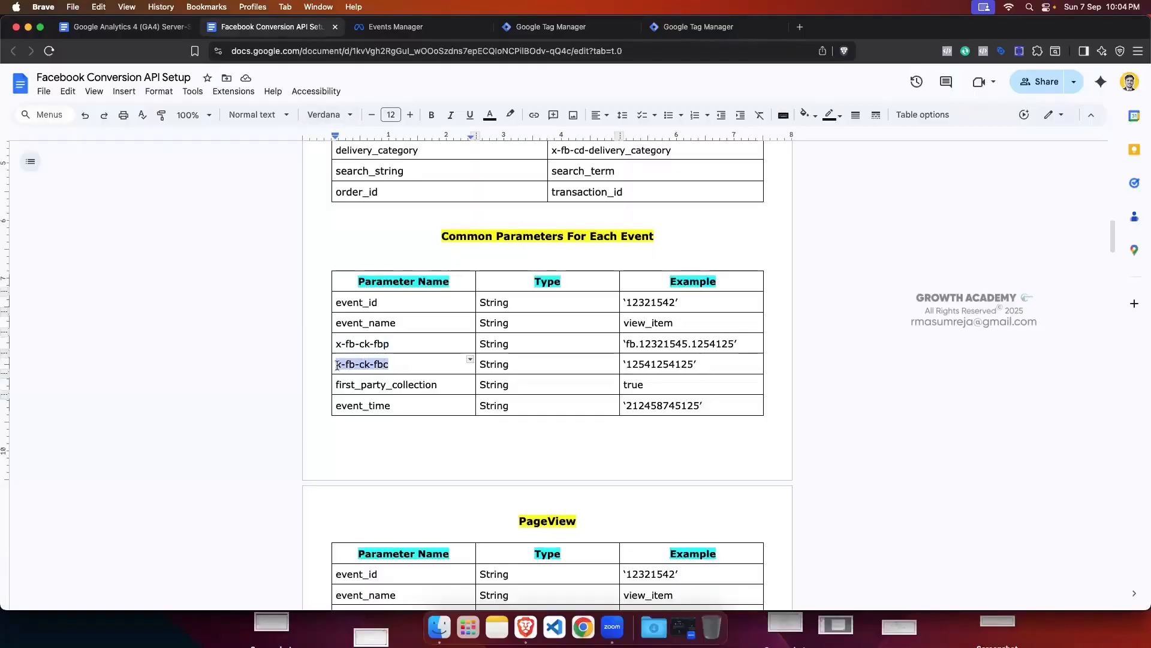
pyautogui.click(535, 28)
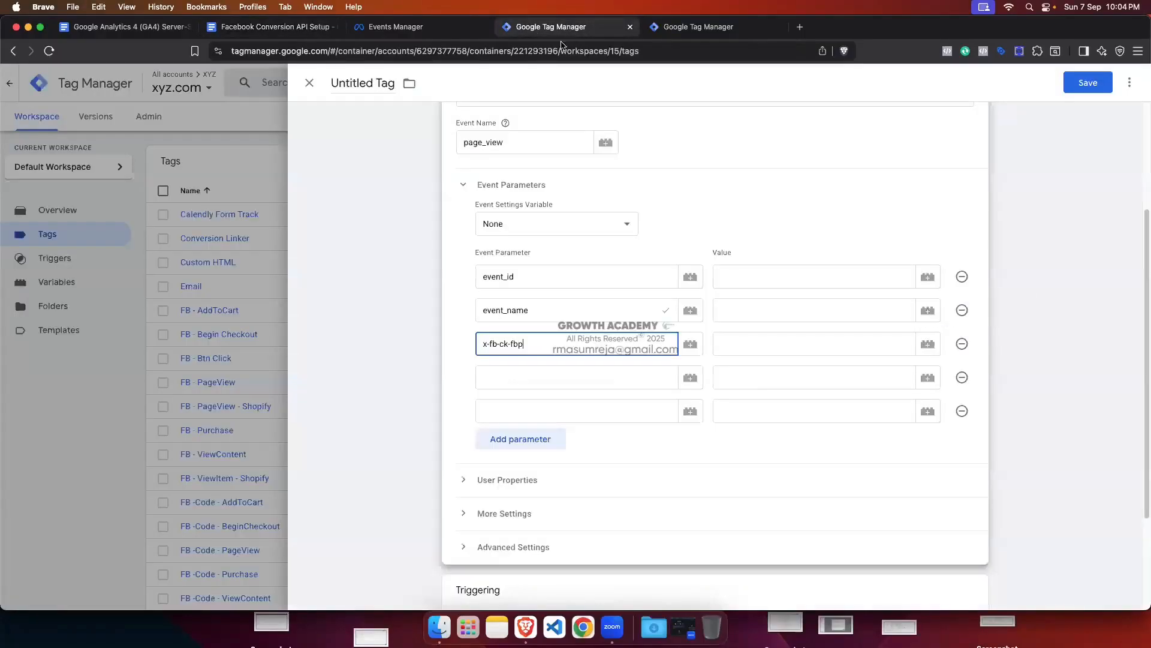
pyautogui.click(506, 376)
pyautogui.write('x-fb-ck-fbc')
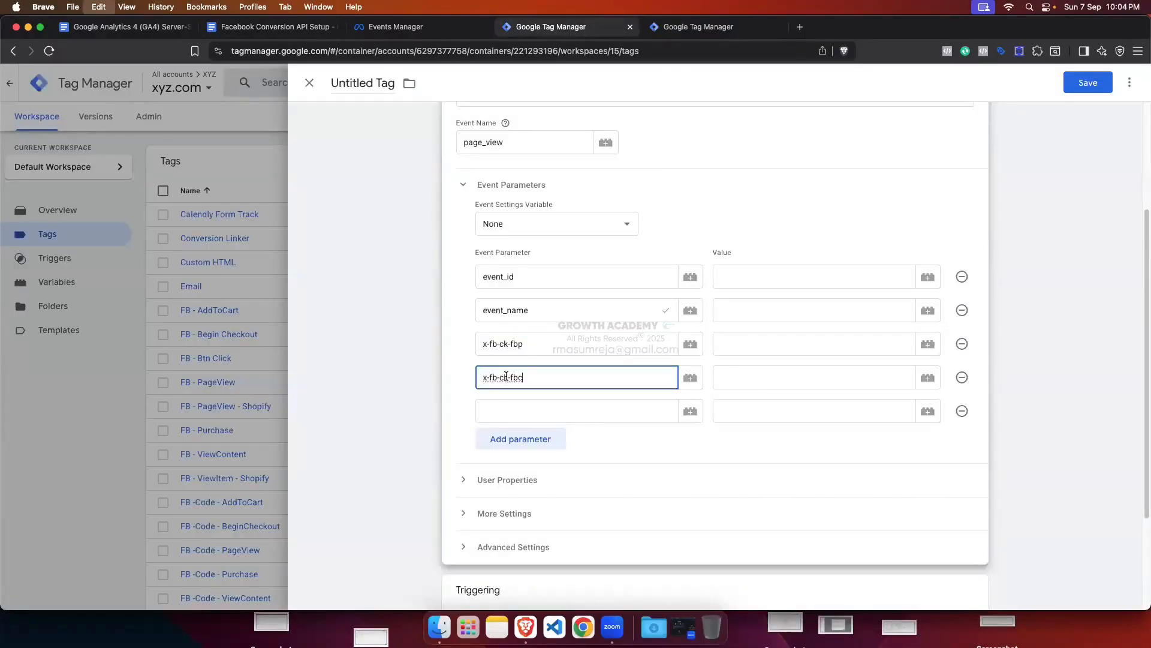
# Step: Add a sixth event parameter row and enter first_party_collection from the common parameters table as the fifth parameter name
pyautogui.click(504, 439)
pyautogui.click(264, 27)
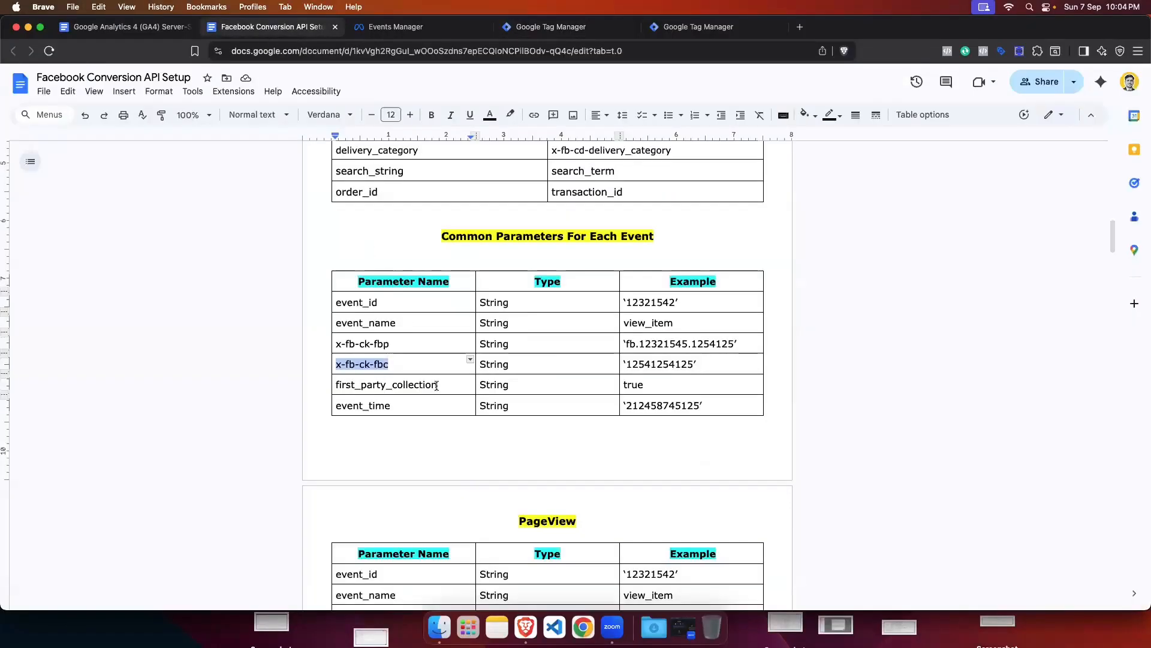
pyautogui.moveTo(436, 386); pyautogui.dragTo(334, 386)
pyautogui.press('super+c')
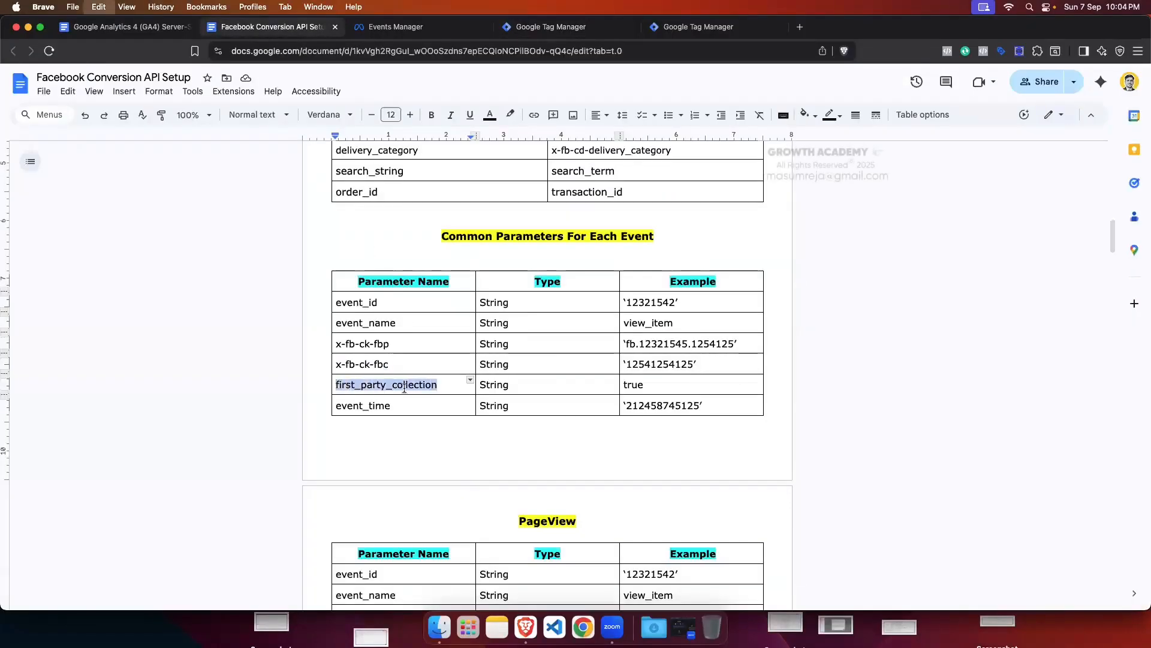
pyautogui.click(570, 28)
pyautogui.click(528, 417)
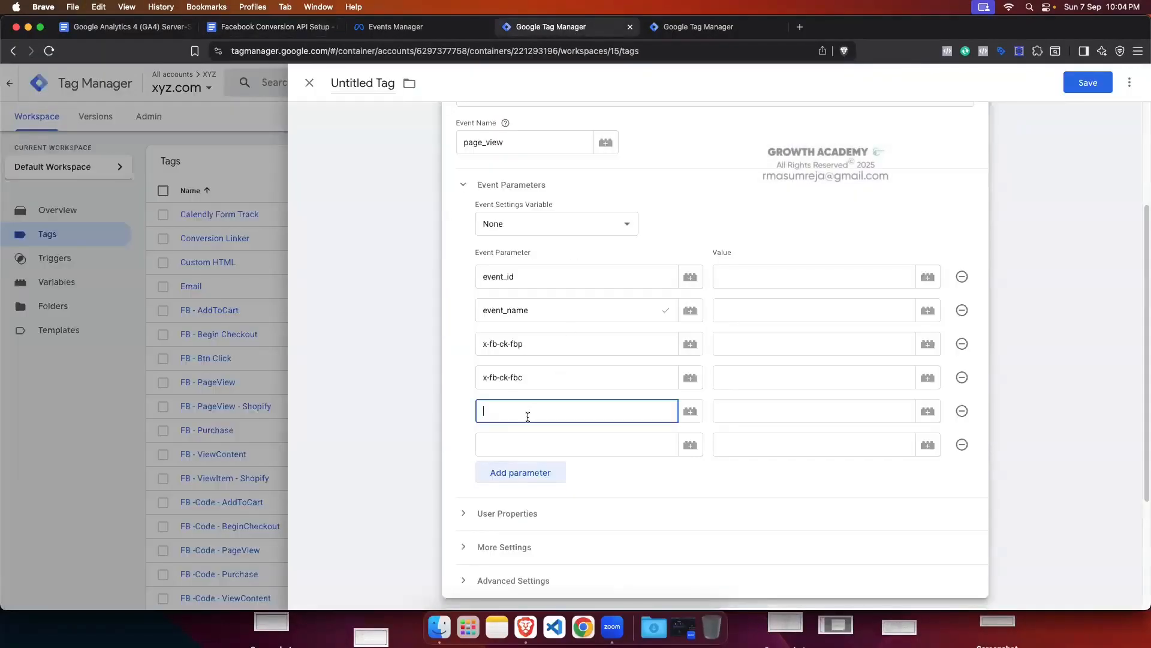
pyautogui.press('super+v')
# Step: Copy event_time from the common parameters table and enter it as the page_view tag's sixth event parameter name
pyautogui.click(251, 26)
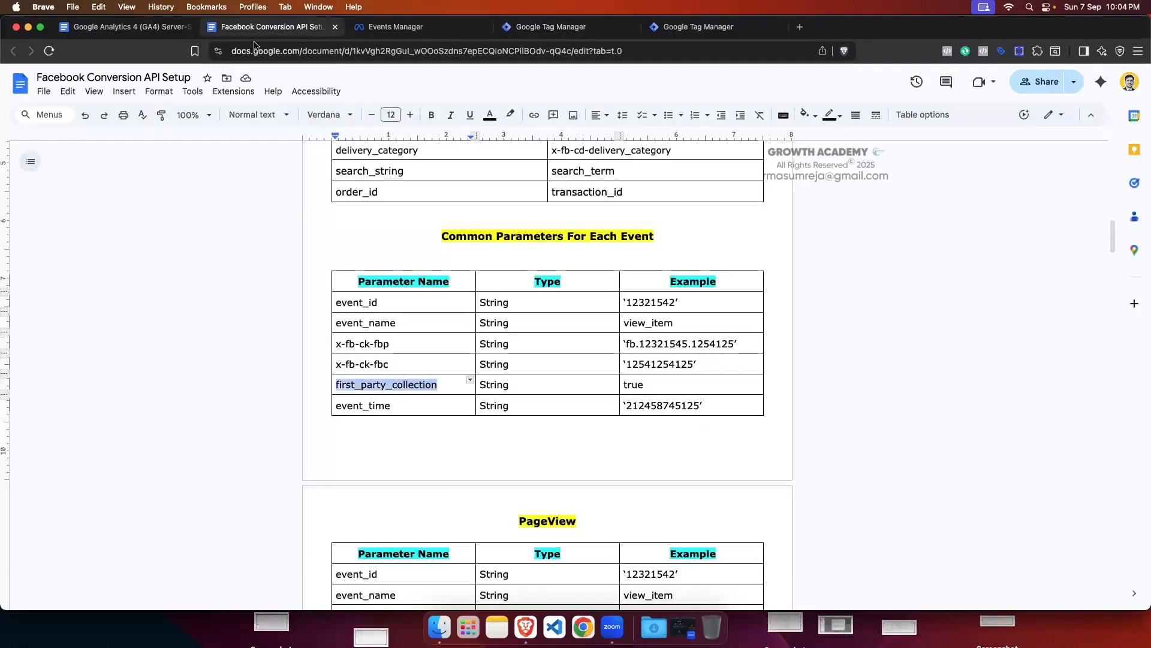
pyautogui.doubleClick(365, 405)
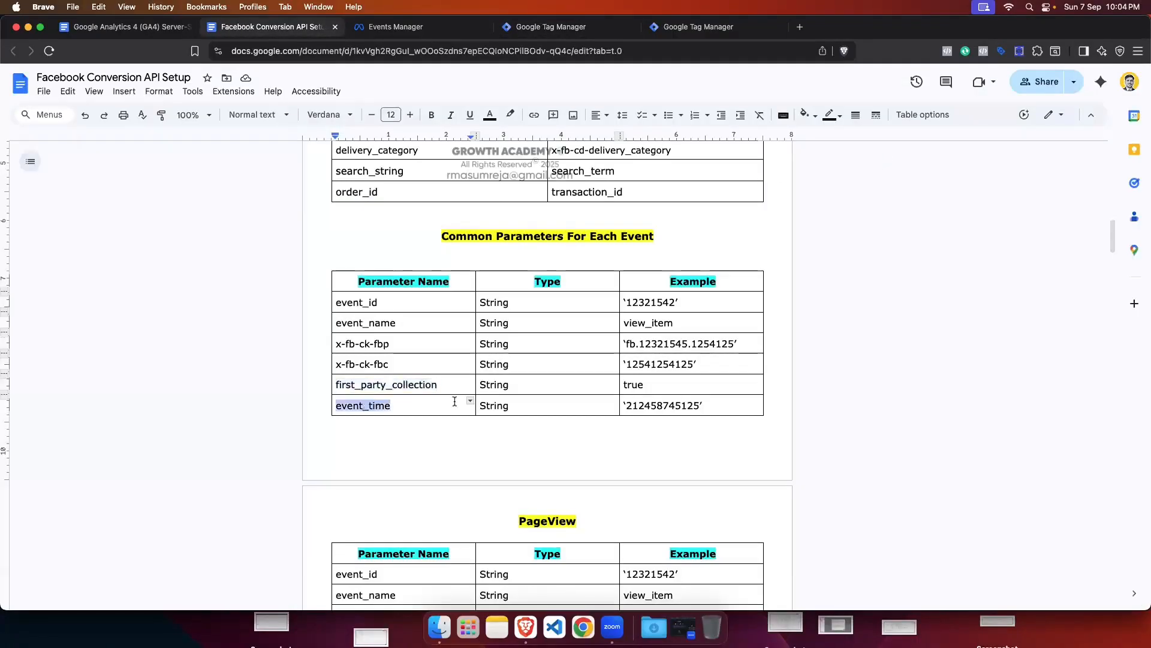
pyautogui.click(569, 27)
pyautogui.click(506, 446)
pyautogui.press('super+v')
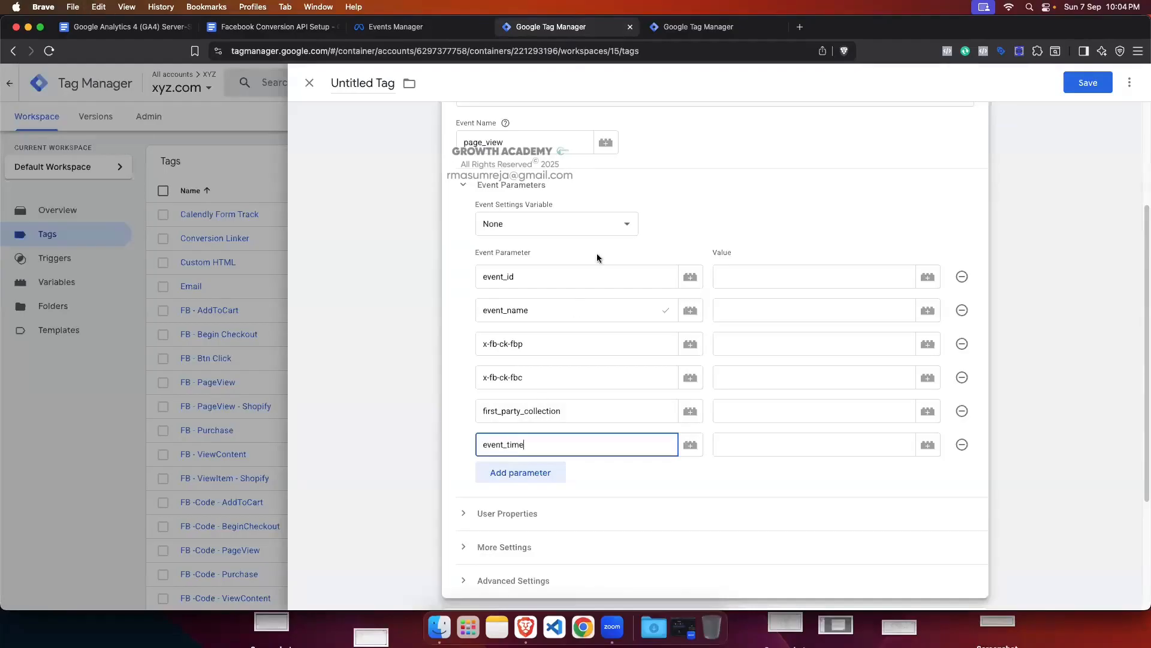
# Step: Set the value of the event_id parameter to the {{Event ID}} variable
pyautogui.click(771, 198)
pyautogui.click(554, 294)
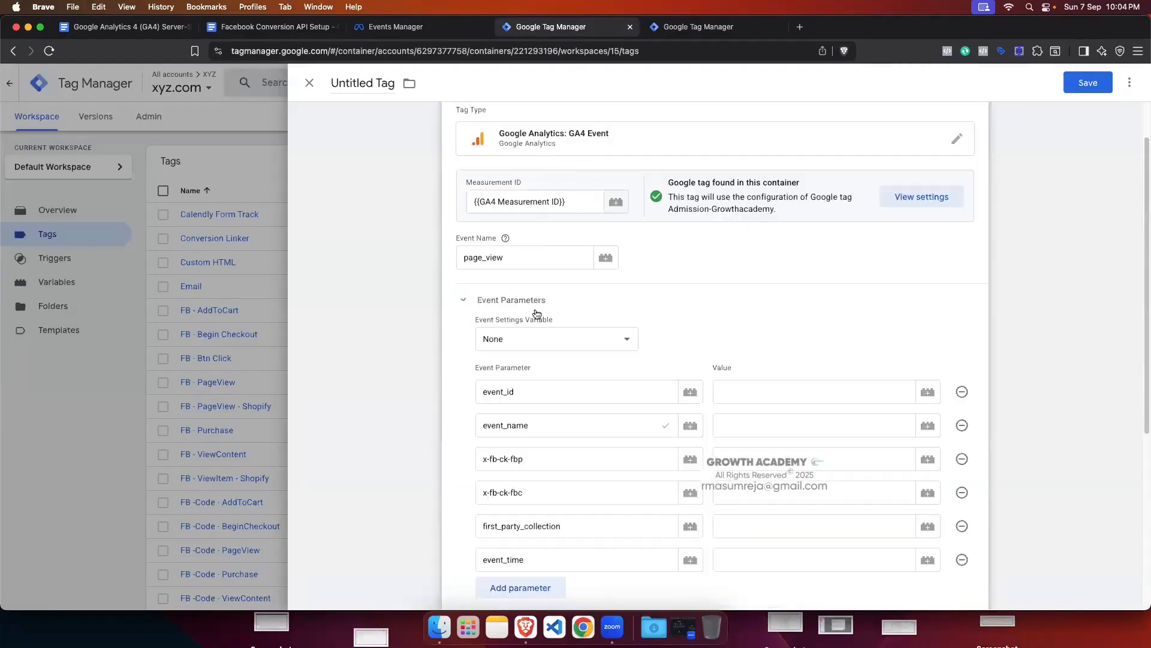
pyautogui.scroll(-2, 686, 319)
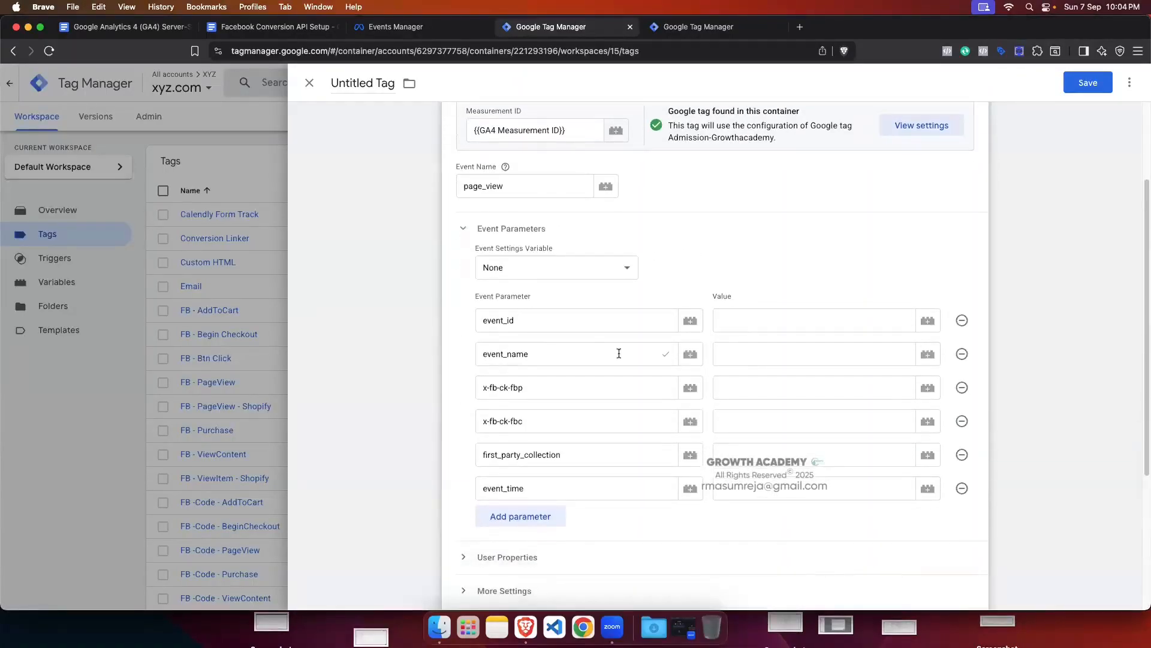
pyautogui.click(559, 320)
pyautogui.click(774, 318)
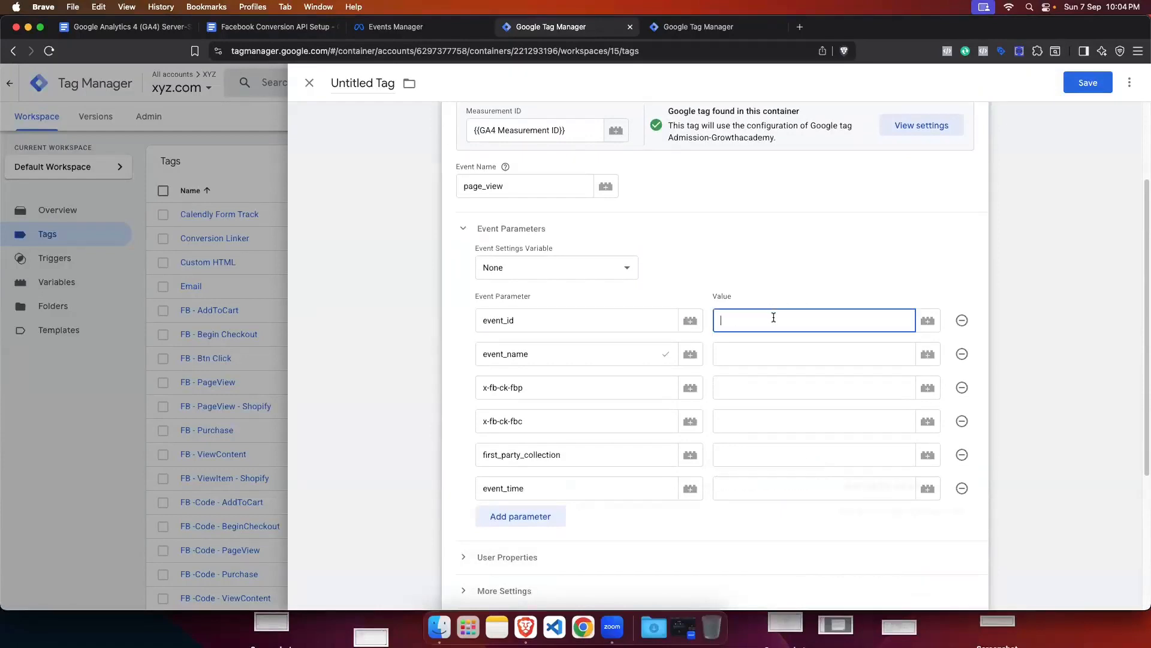
pyautogui.write('{{')
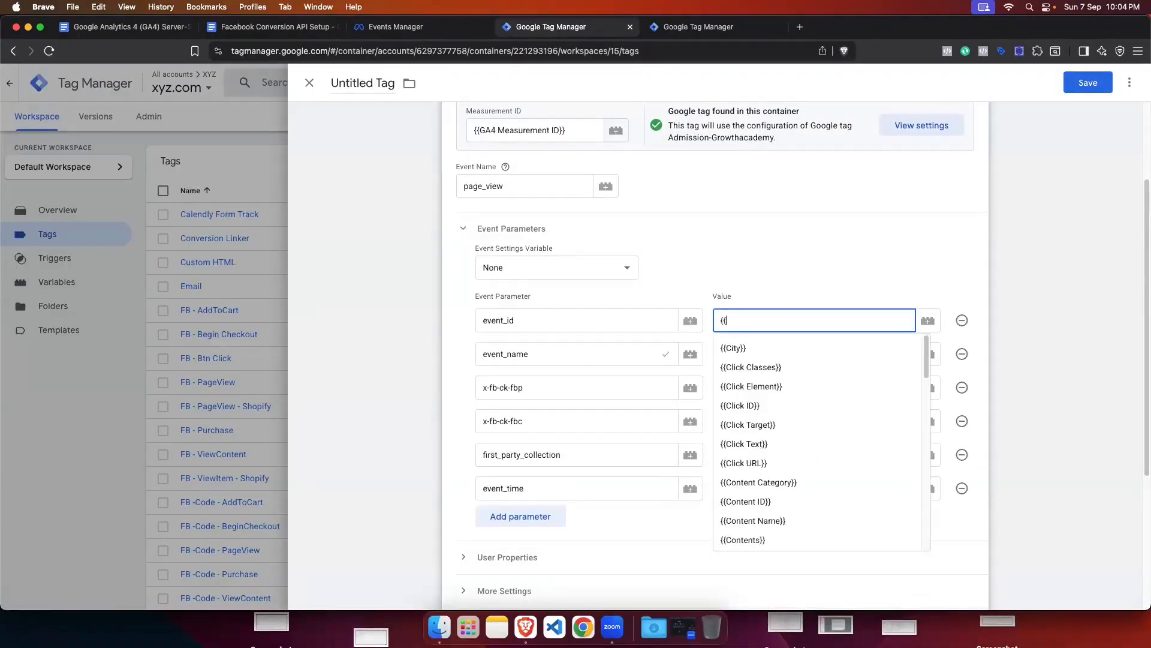
pyautogui.write('event')
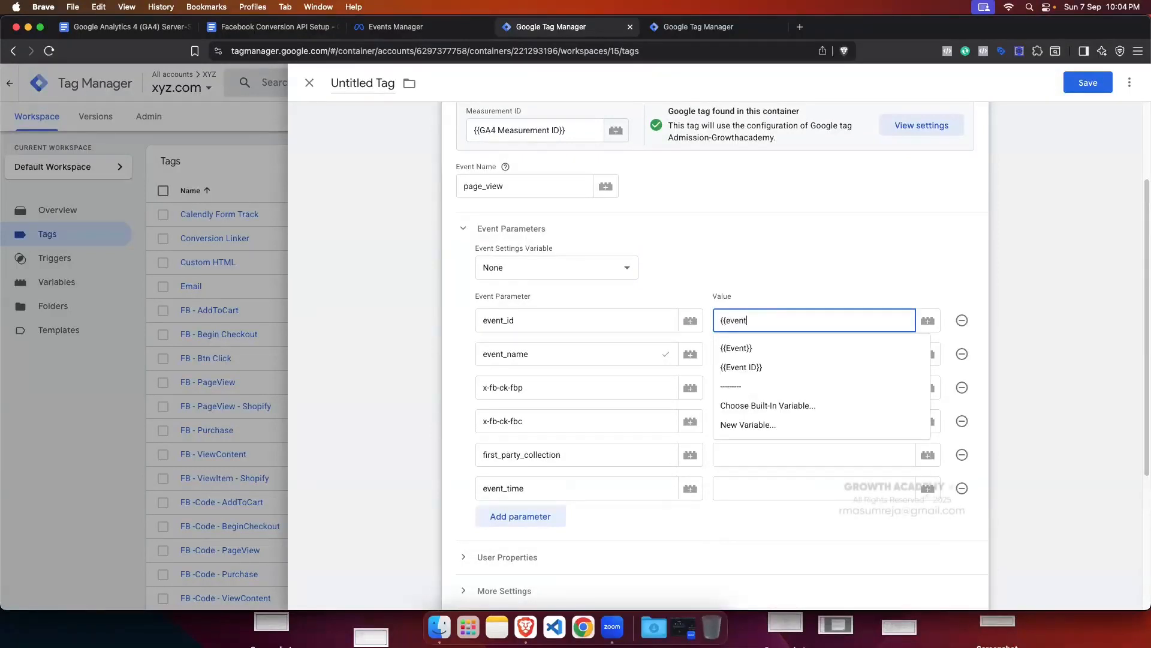
pyautogui.click(765, 368)
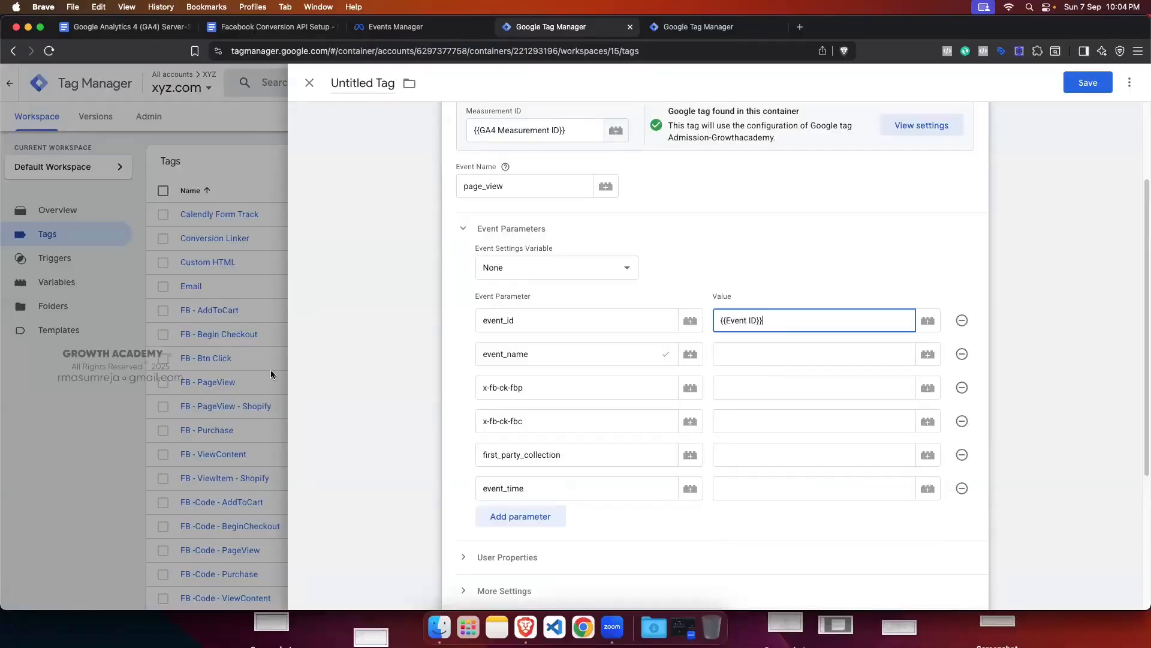
# Step: Copy page_view from the tag's event name and enter it as the value of the event_name parameter
pyautogui.scroll(-1, 620, 383)
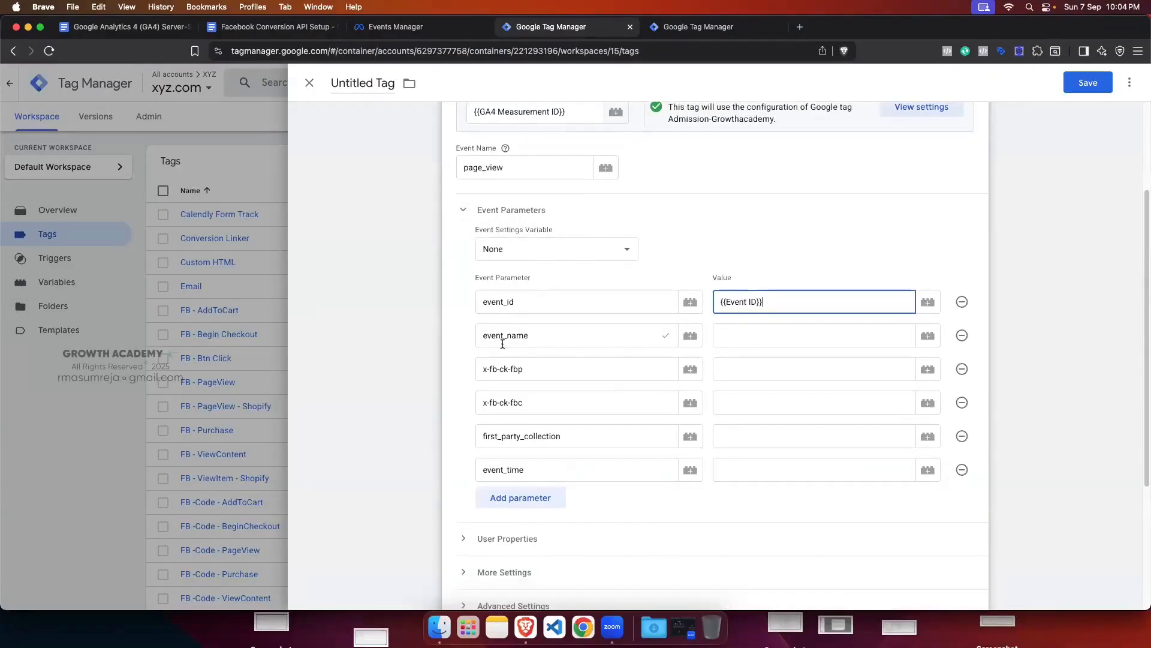
pyautogui.doubleClick(502, 170)
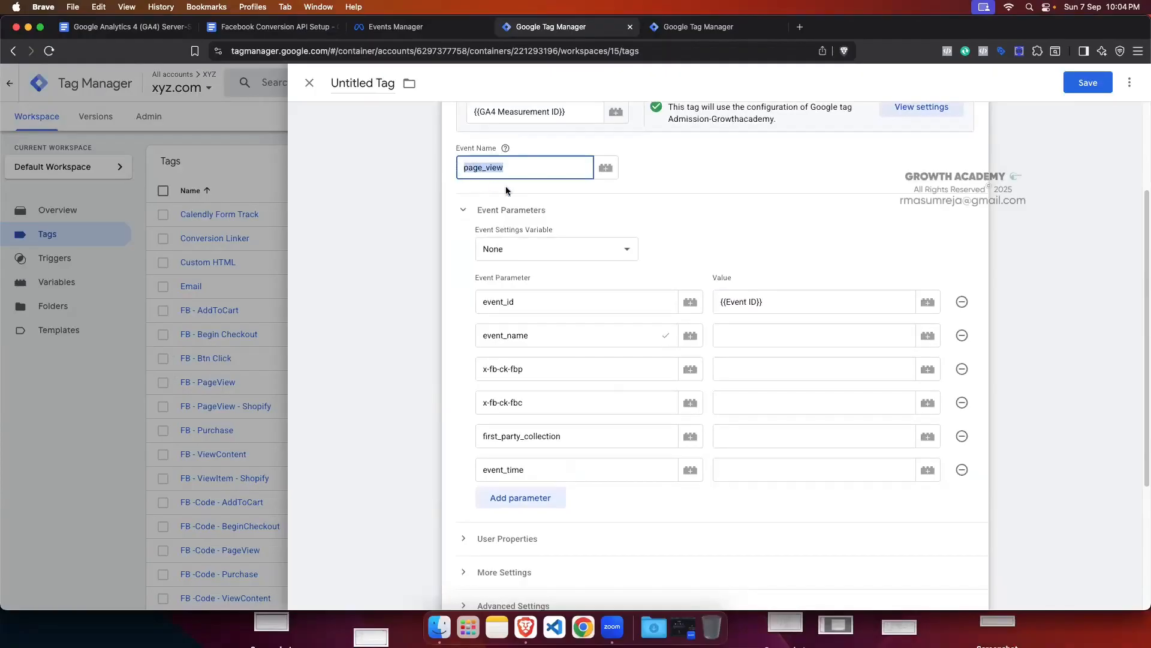
pyautogui.click(783, 335)
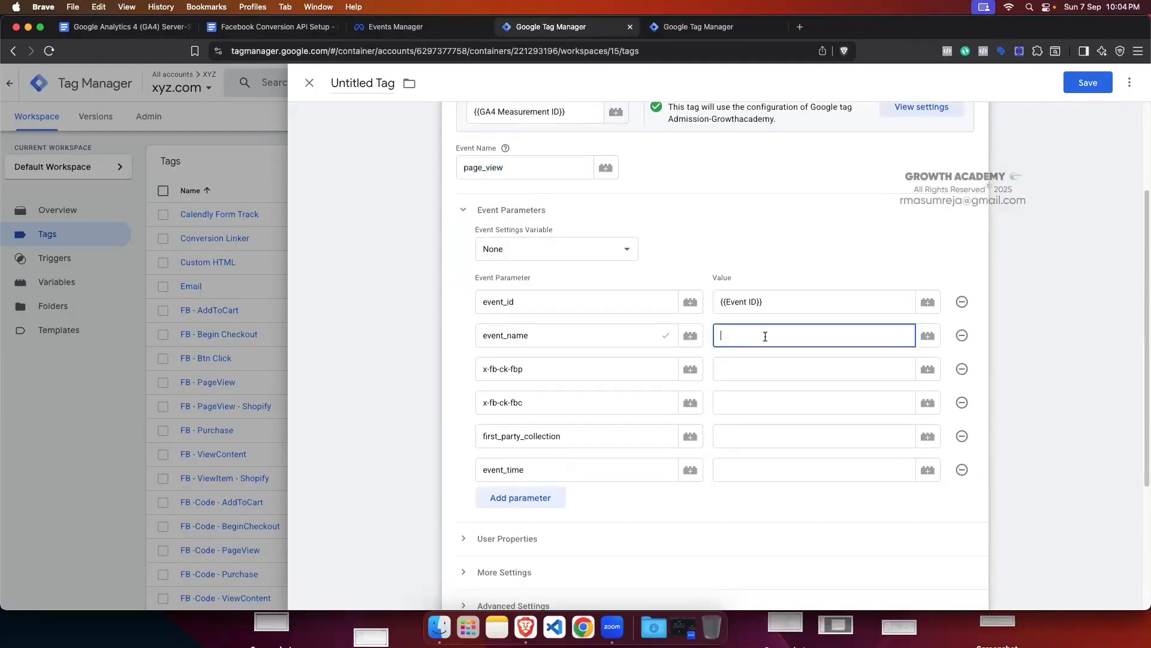
pyautogui.press('super+v')
pyautogui.click(784, 224)
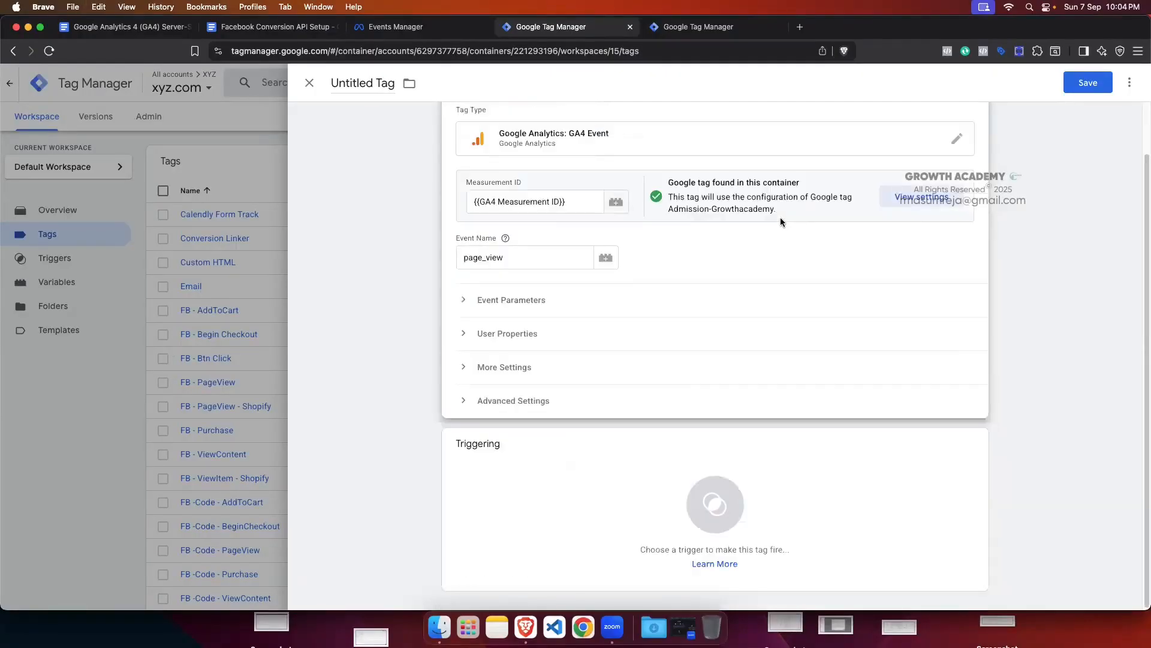
pyautogui.click(506, 300)
pyautogui.scroll(-3, 727, 325)
# Step: Start a new variable for the x-fb-ck-fbp parameter's value and bring up the choice of variable types
pyautogui.click(532, 384)
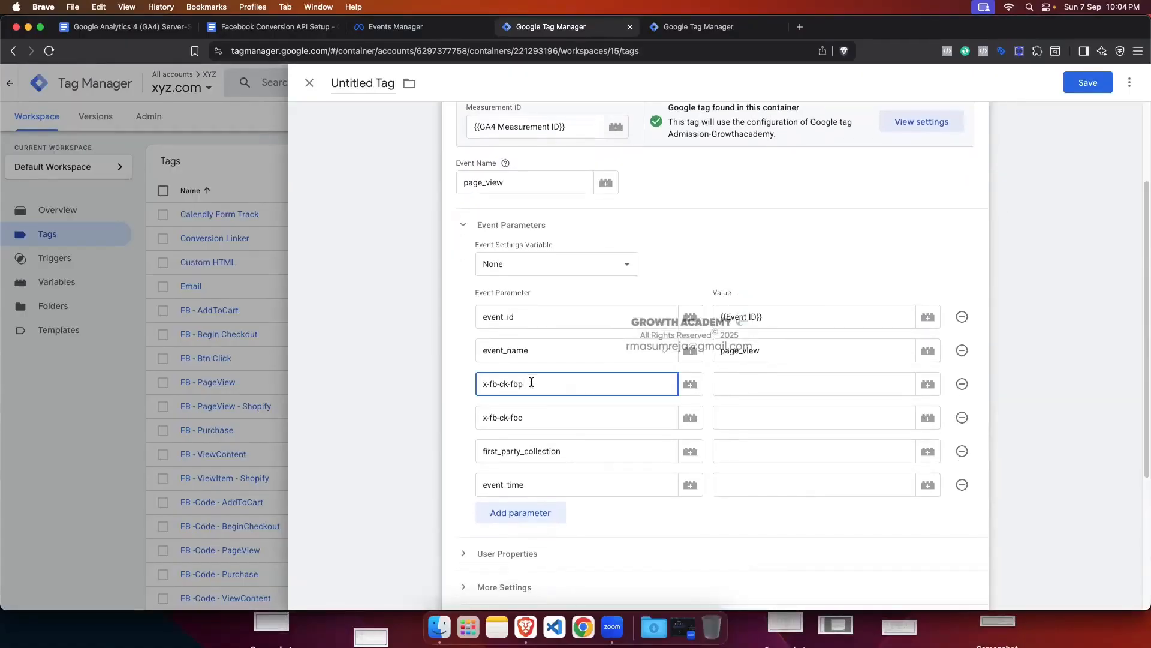
pyautogui.click(540, 417)
pyautogui.click(536, 383)
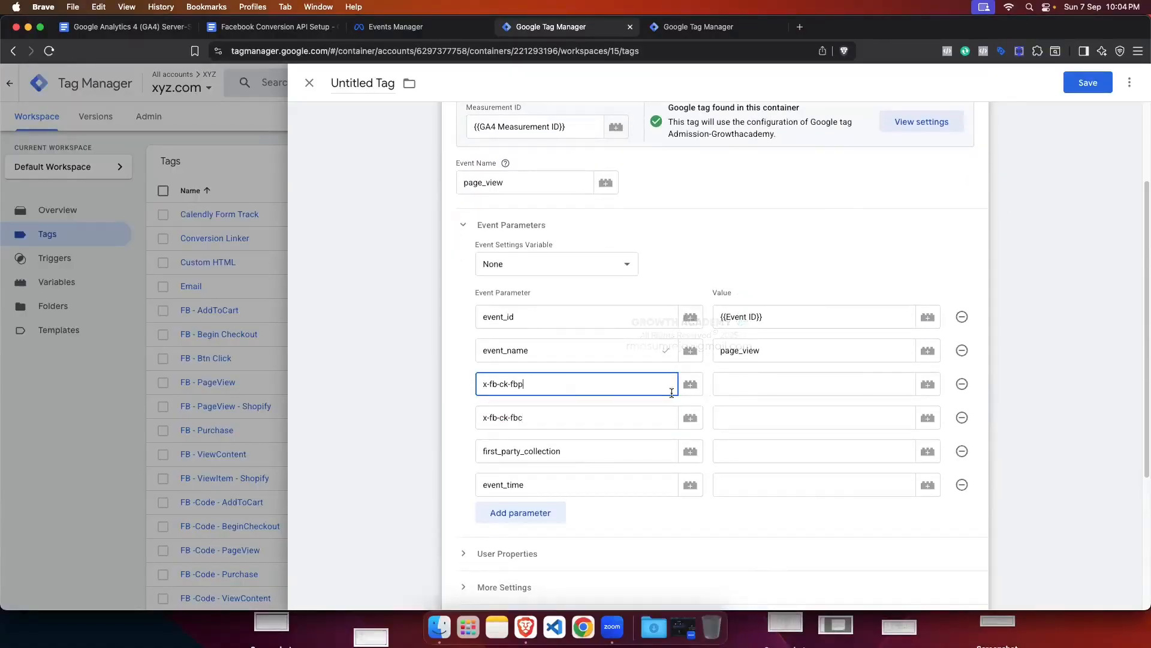
pyautogui.click(741, 389)
pyautogui.click(928, 384)
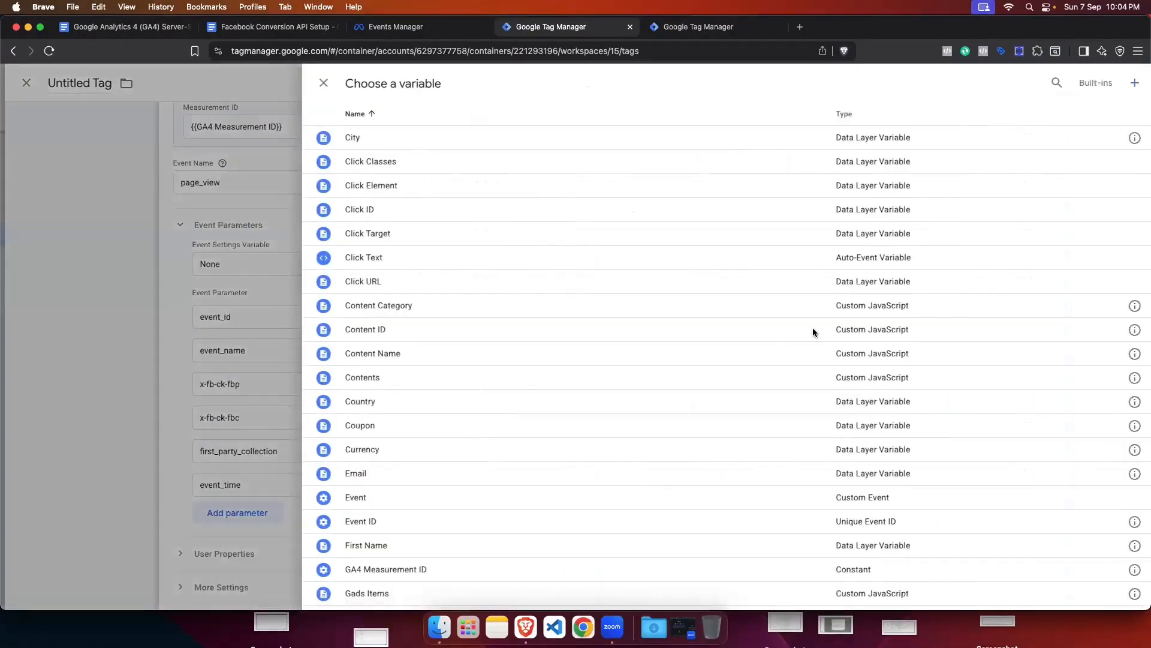
pyautogui.click(1120, 83)
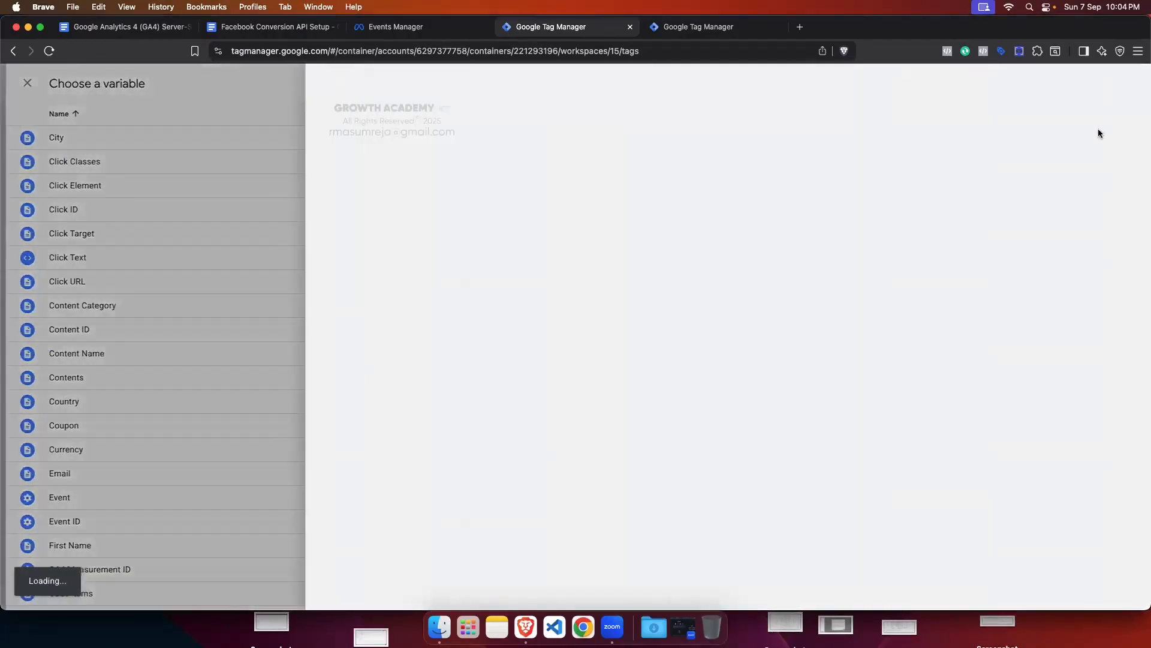
pyautogui.click(774, 207)
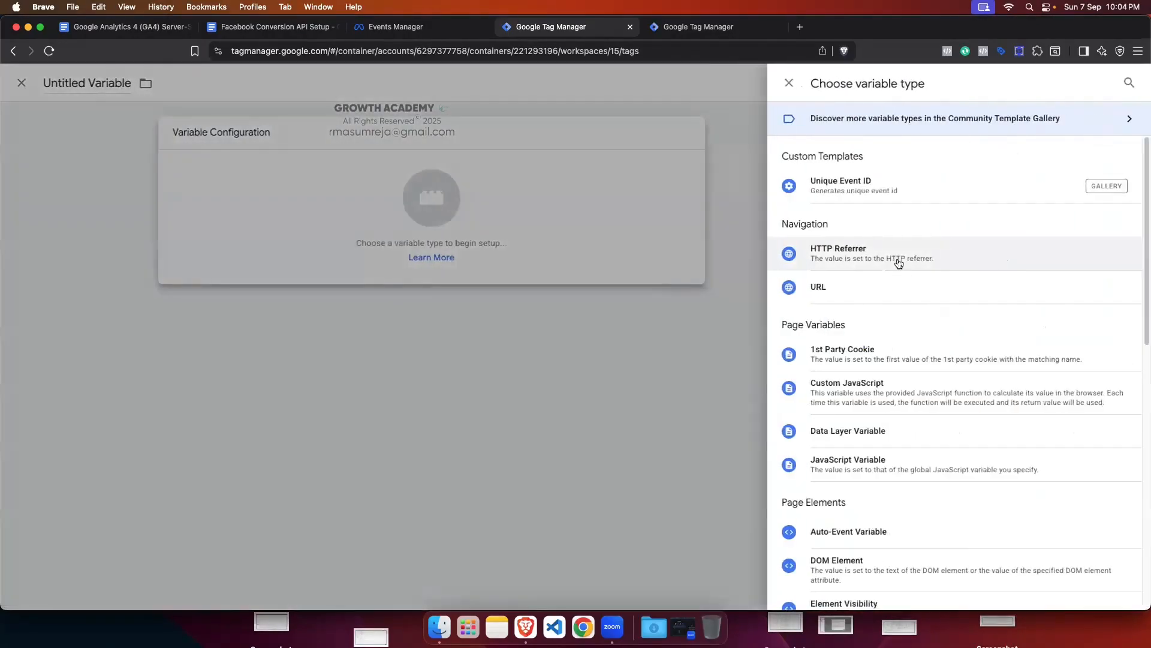
pyautogui.scroll(-1, 897, 263)
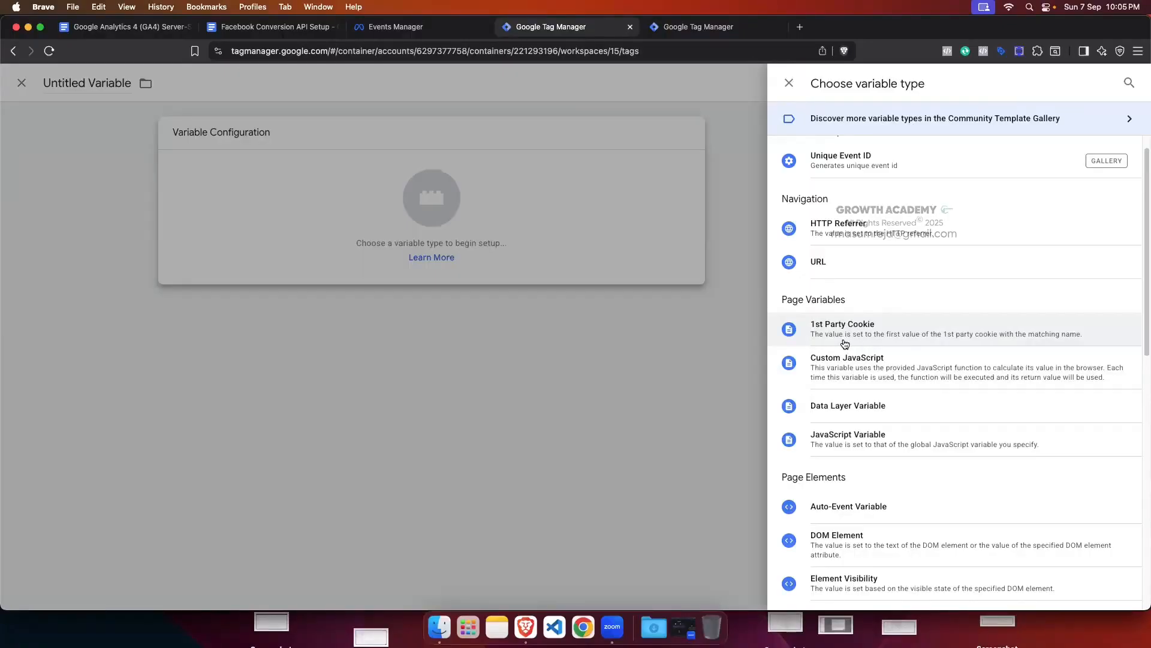
# Step: Open the Greenstore development site in a new browser tab and continue past the Pantheon sandbox notice
pyautogui.click(800, 26)
pyautogui.write('dev-rmasumreja.pantheonsite.io')
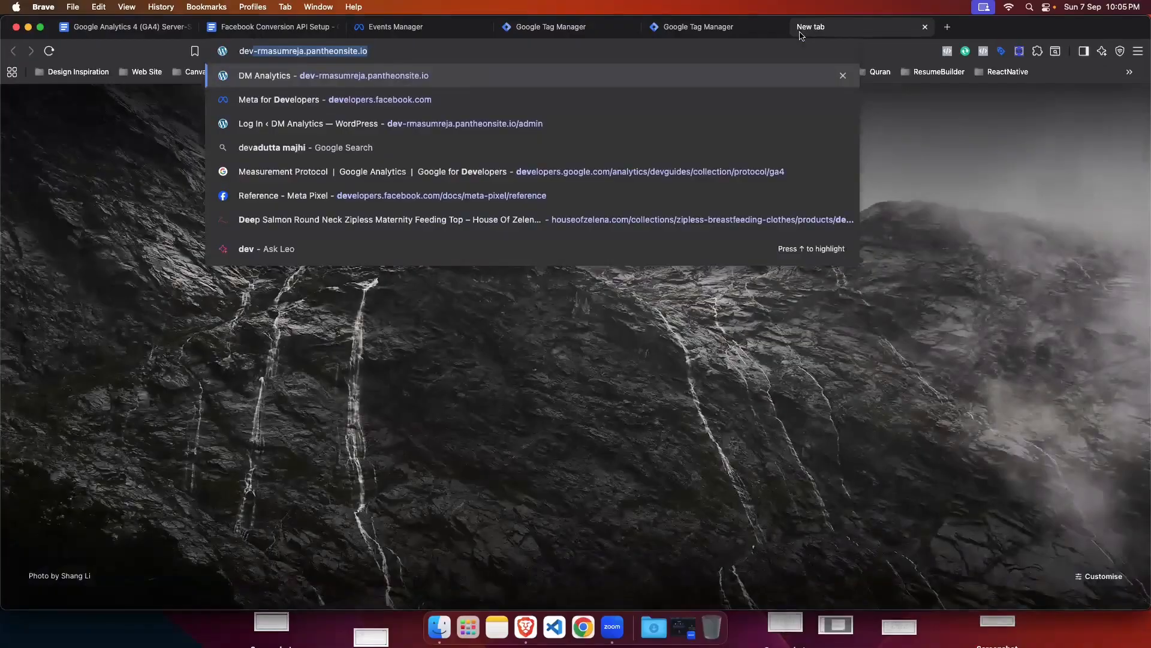
pyautogui.press('Return')
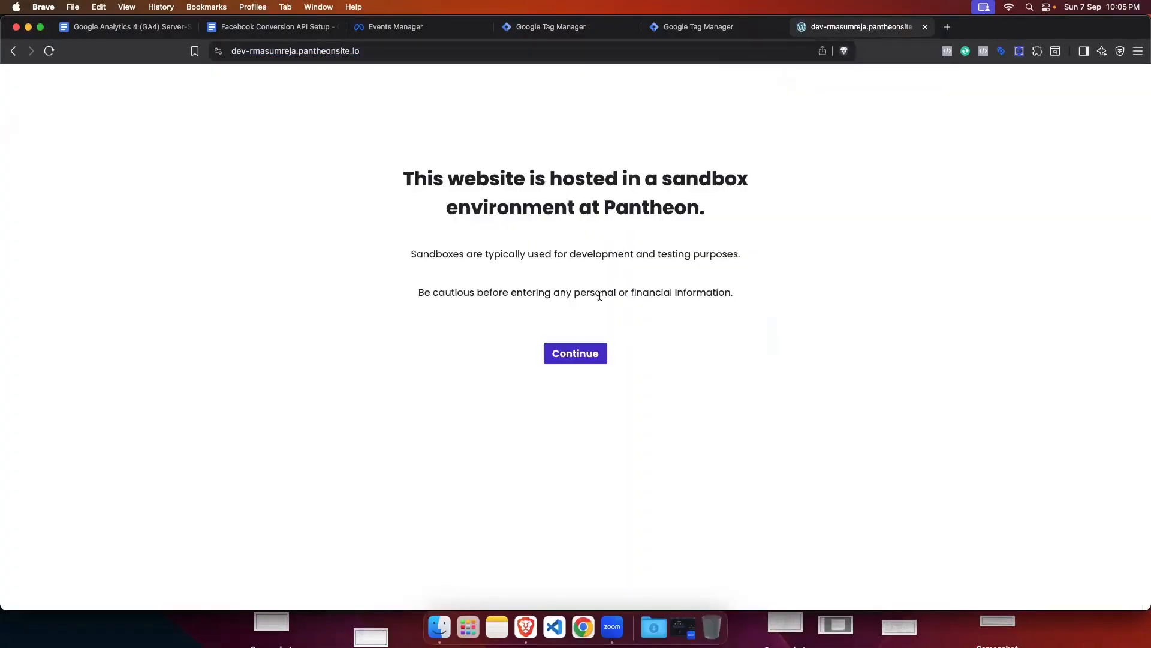
pyautogui.click(606, 353)
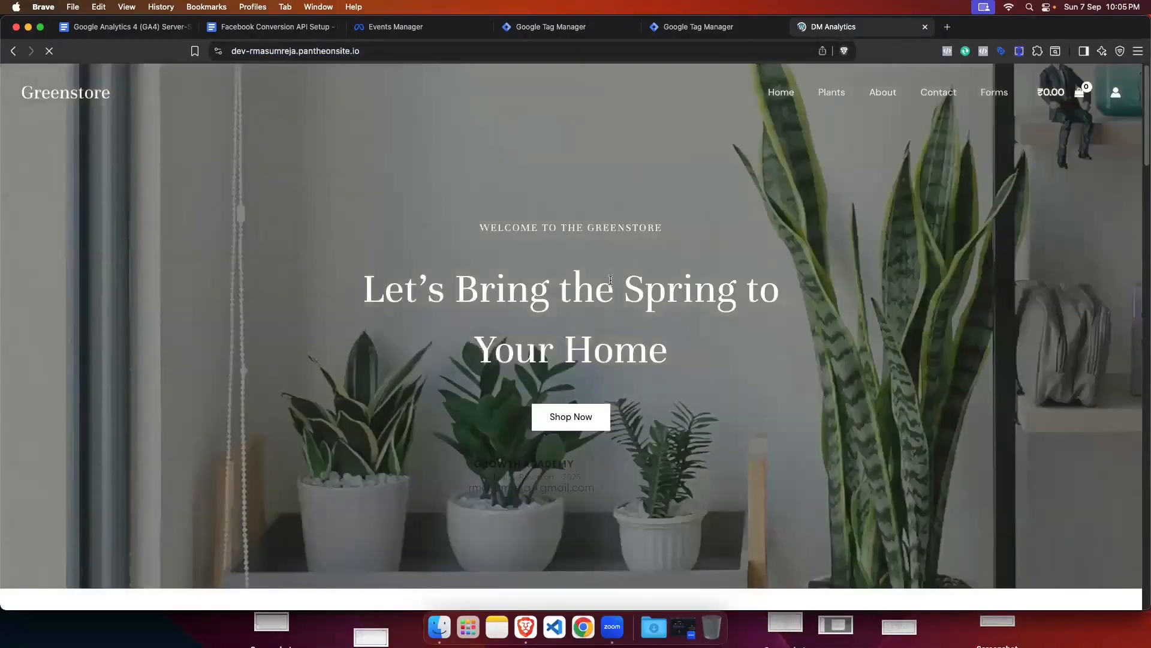
# Step: Open the developer tools on the Greenstore site and examine its stored cookies, including the _ga cookie
pyautogui.press('super+alt+j')
pyautogui.click(329, 335)
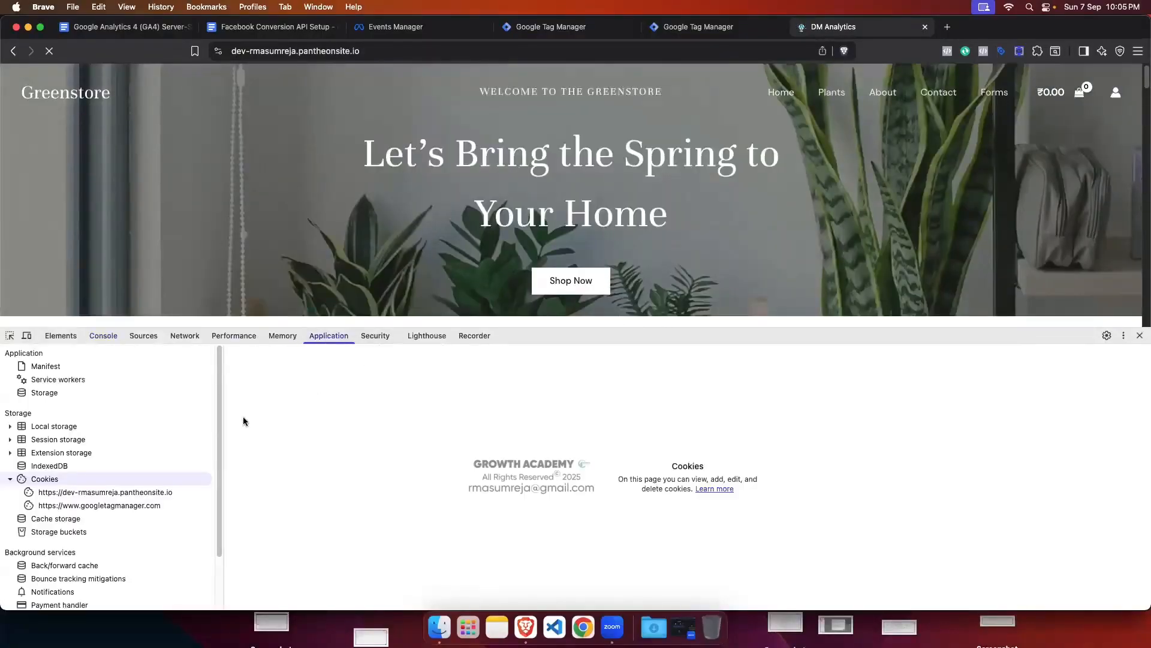
pyautogui.click(56, 491)
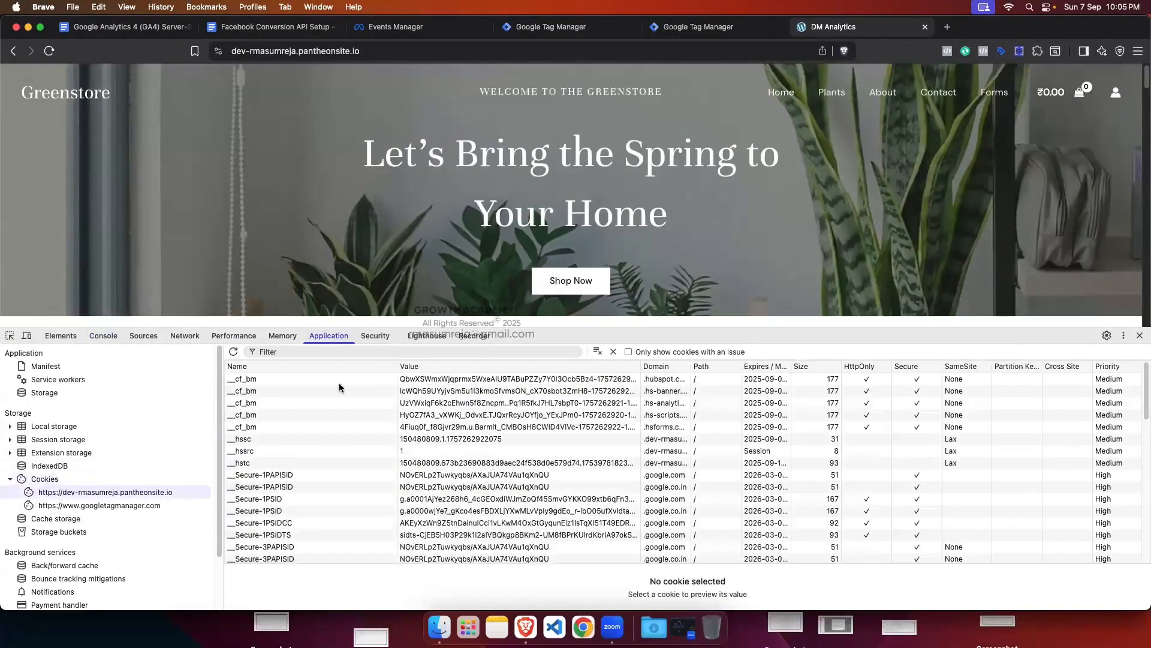
pyautogui.scroll(-2, 268, 480)
pyautogui.scroll(-5, 268, 479)
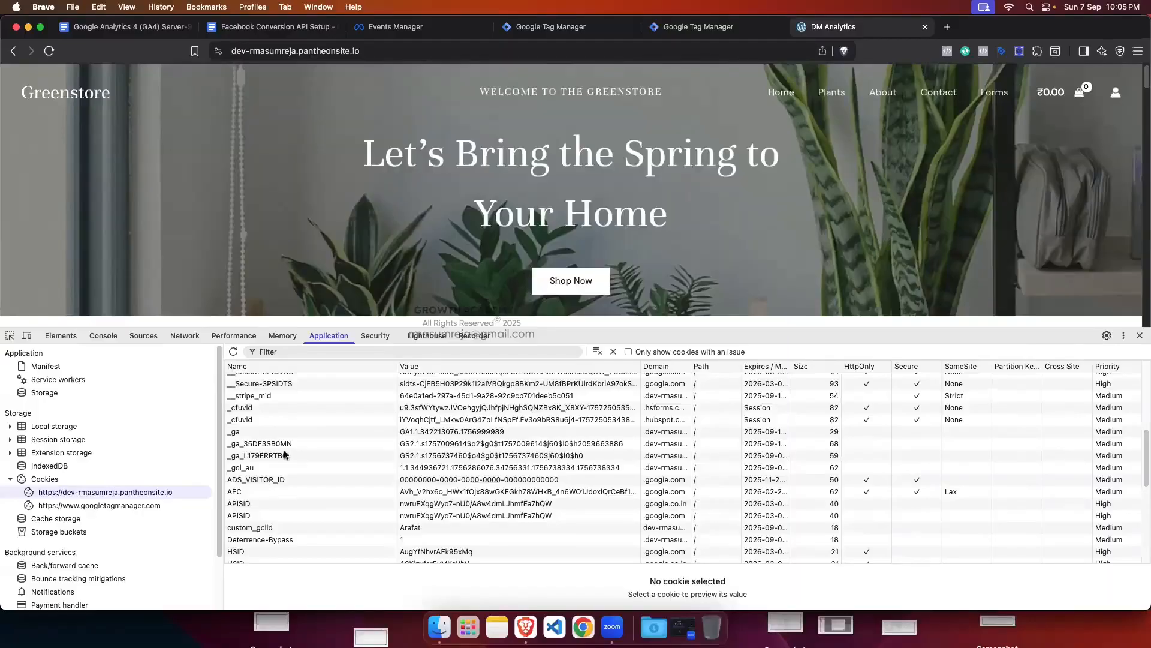
pyautogui.click(238, 433)
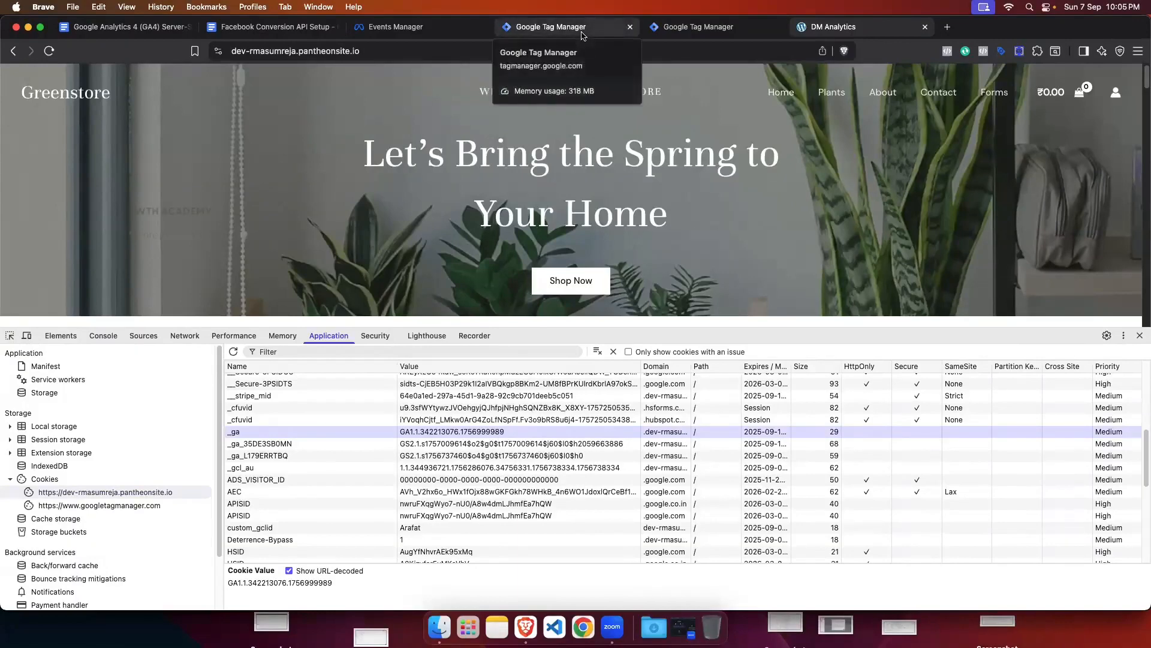
pyautogui.scroll(-5, 325, 492)
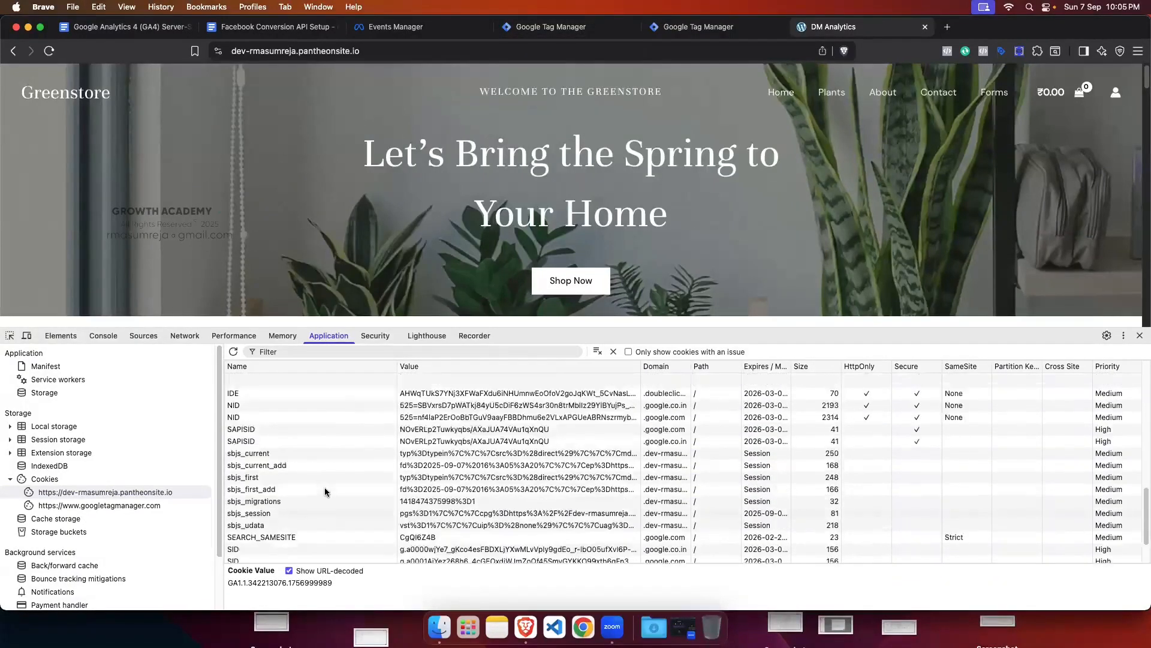
pyautogui.scroll(5, 325, 491)
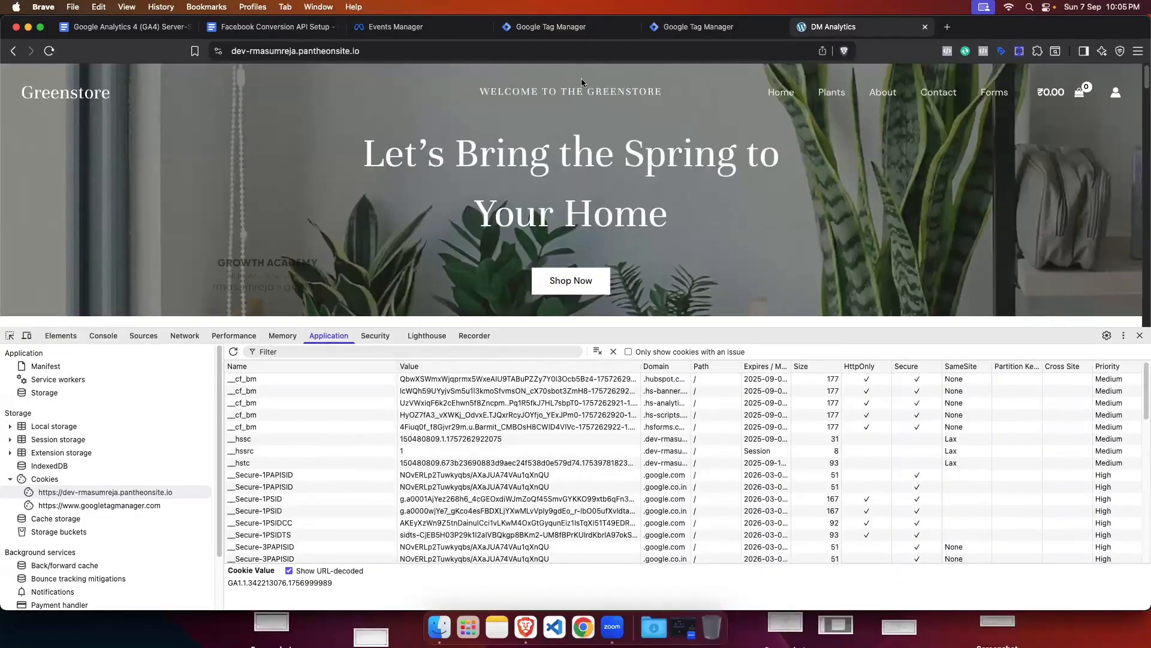
# Step: Return to the new variable in Google Tag Manager and make it a 1st Party Cookie variable
pyautogui.click(534, 27)
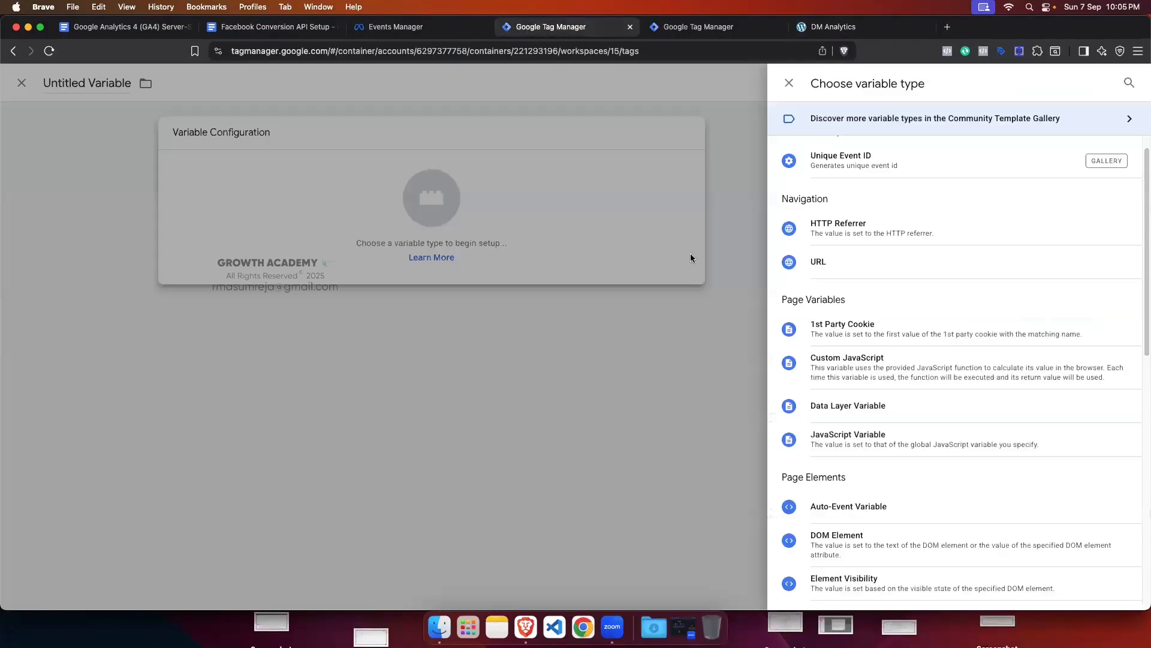
pyautogui.click(846, 332)
pyautogui.click(486, 254)
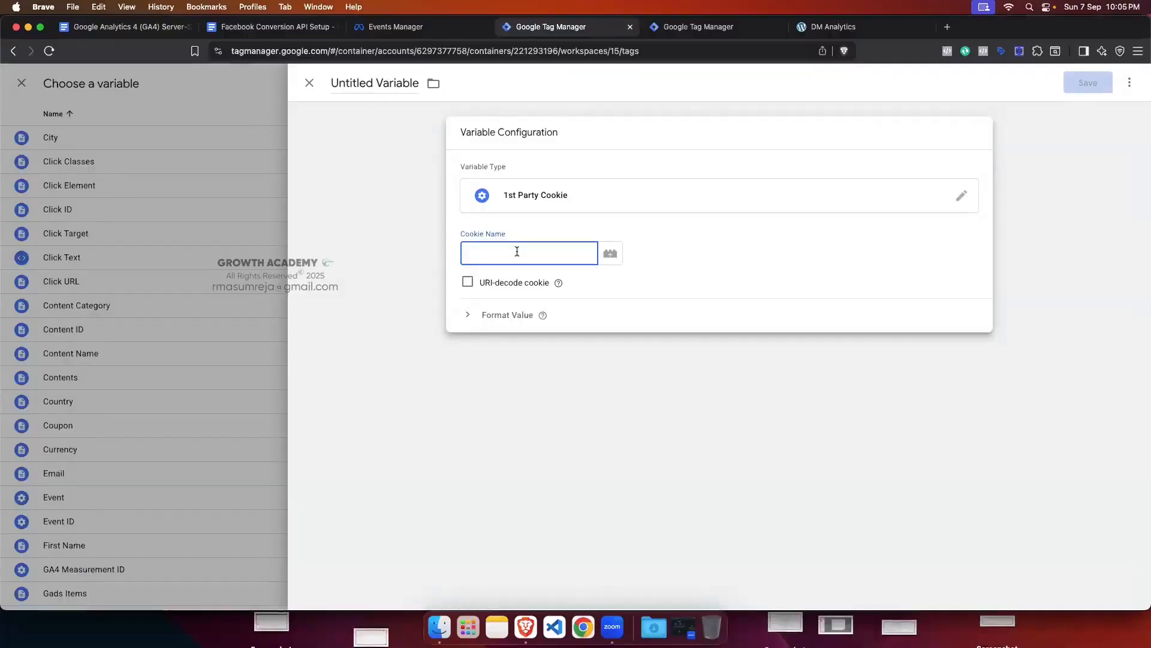
# Step: Go back to the Greenstore site's cookie list and examine the _ga cookie's name and value
pyautogui.click(834, 27)
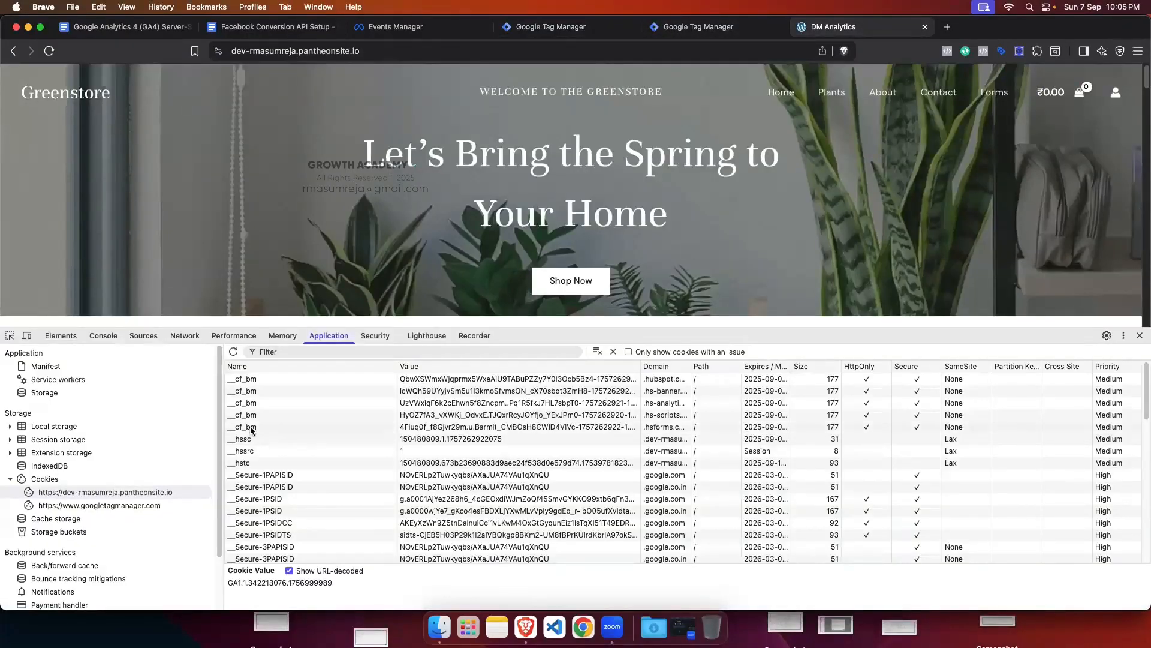
pyautogui.scroll(-5, 246, 435)
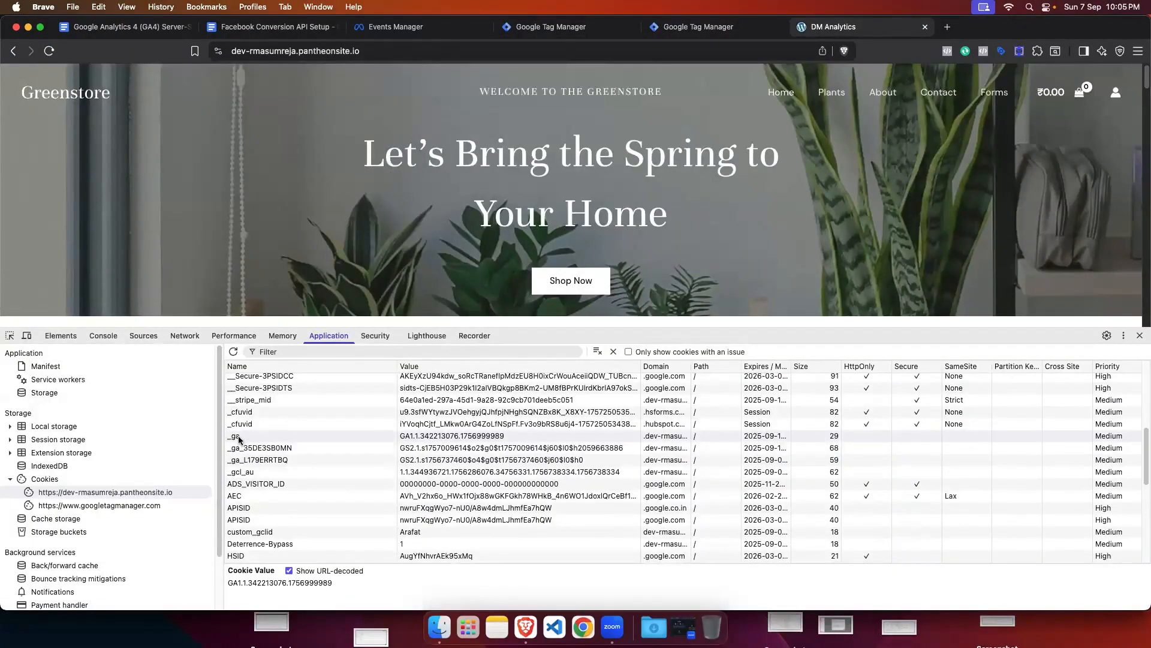
pyautogui.click(239, 437)
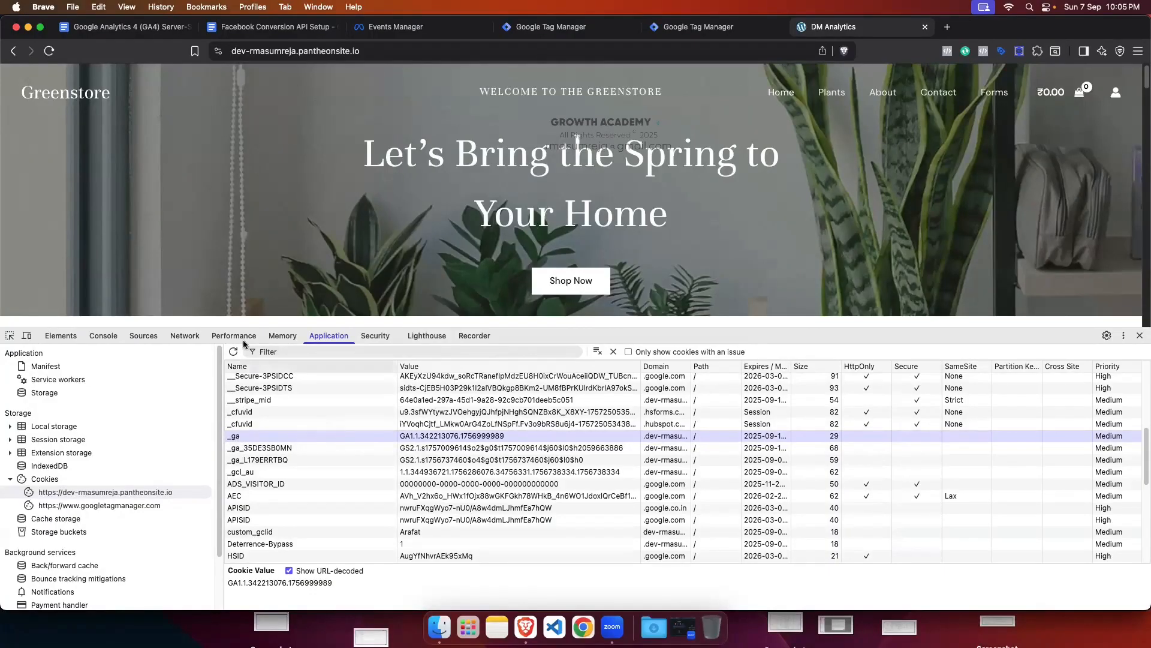
# Step: Set the cookie name of the new 1st Party Cookie variable in Google Tag Manager to _fbp
pyautogui.click(597, 27)
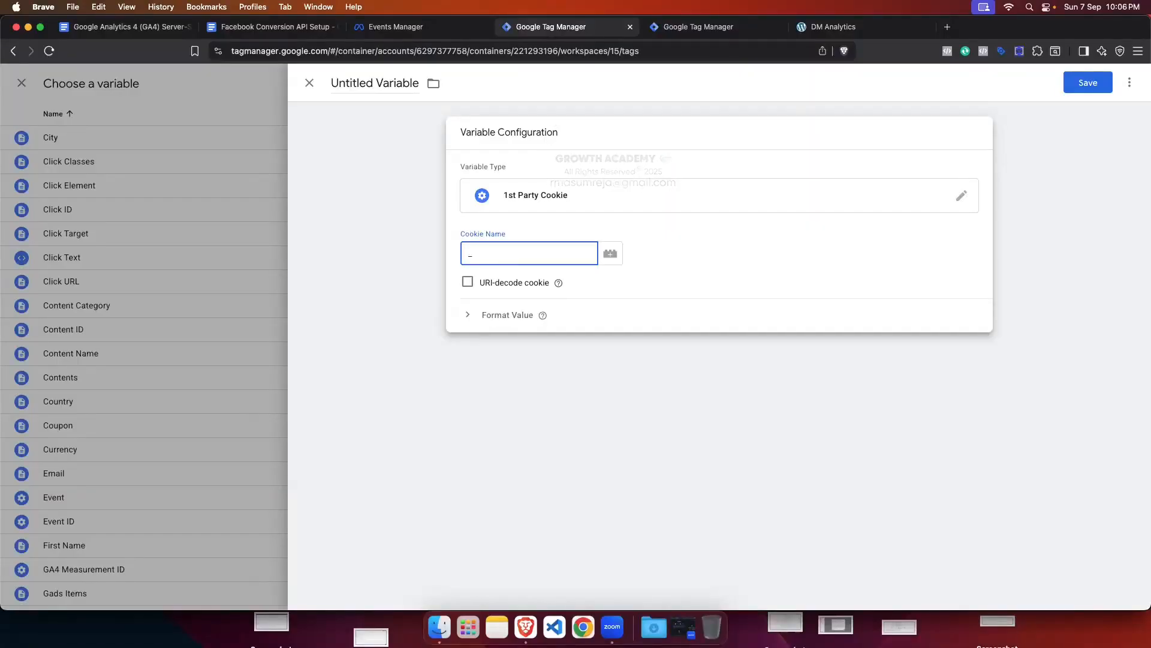
pyautogui.write('fb')
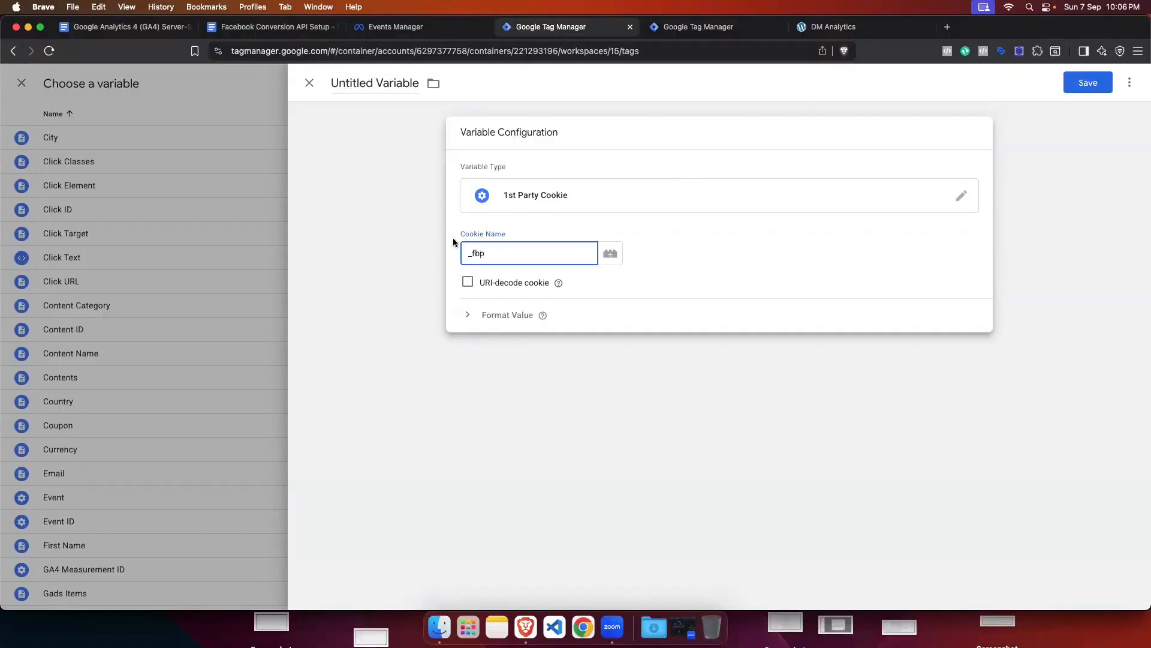
pyautogui.write('p')
pyautogui.click(557, 284)
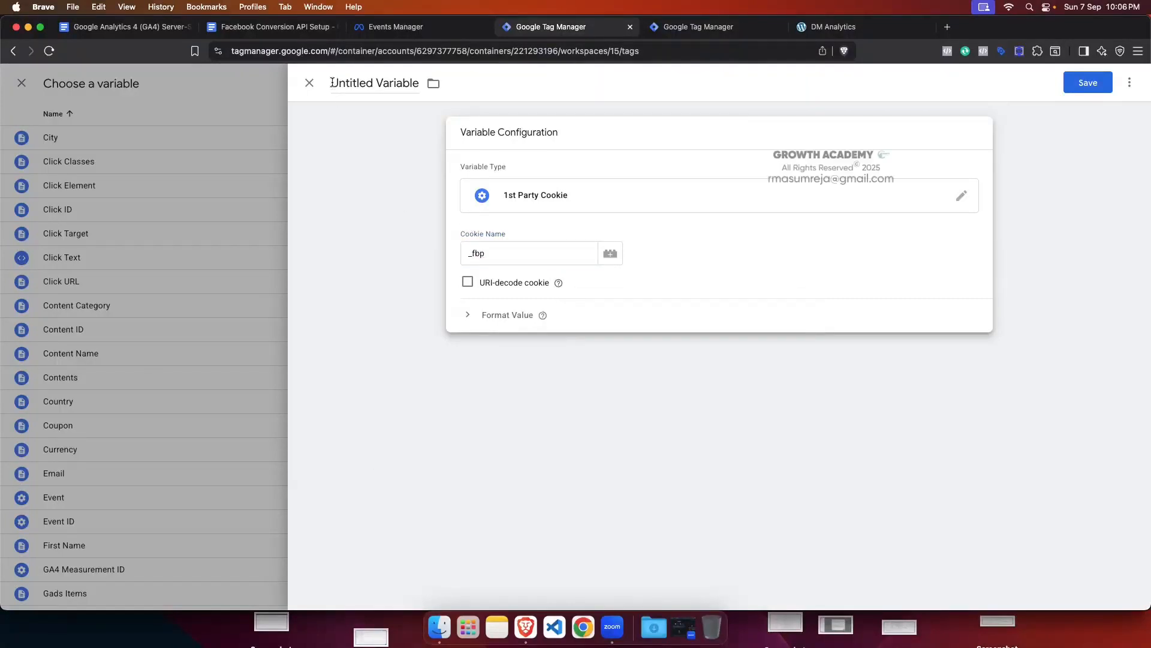
# Step: Name the variable FBP and save it as the value of the x-fb-ck-fbp parameter
pyautogui.click(384, 90)
pyautogui.press('BackSpace')
pyautogui.write('FBP')
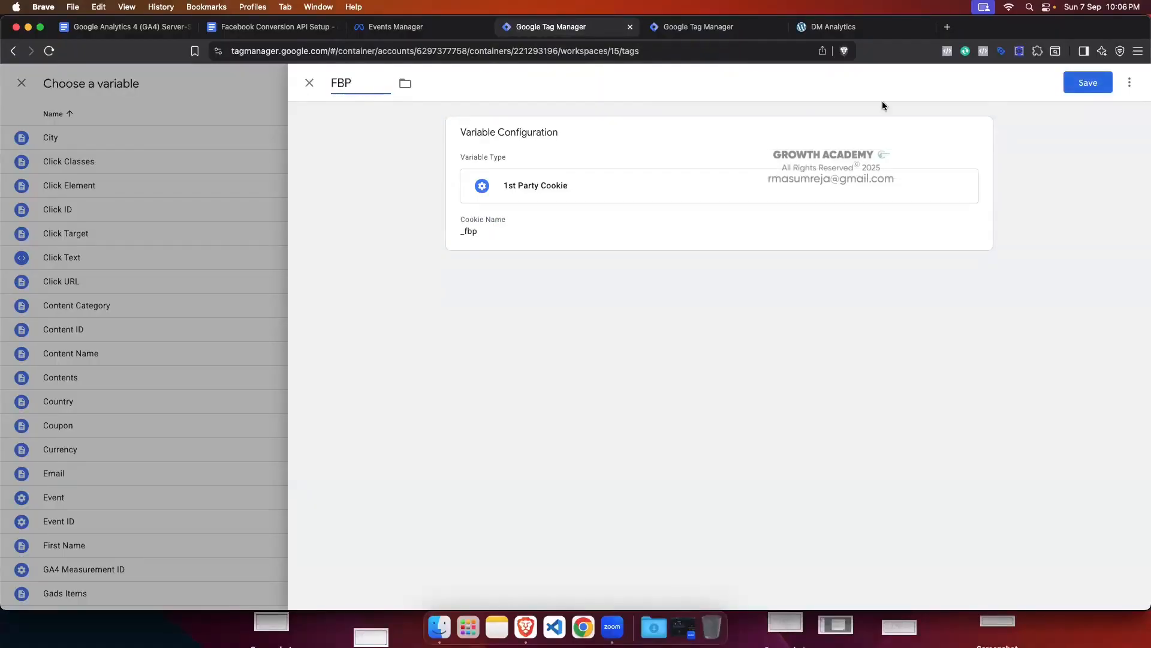
pyautogui.click(1088, 83)
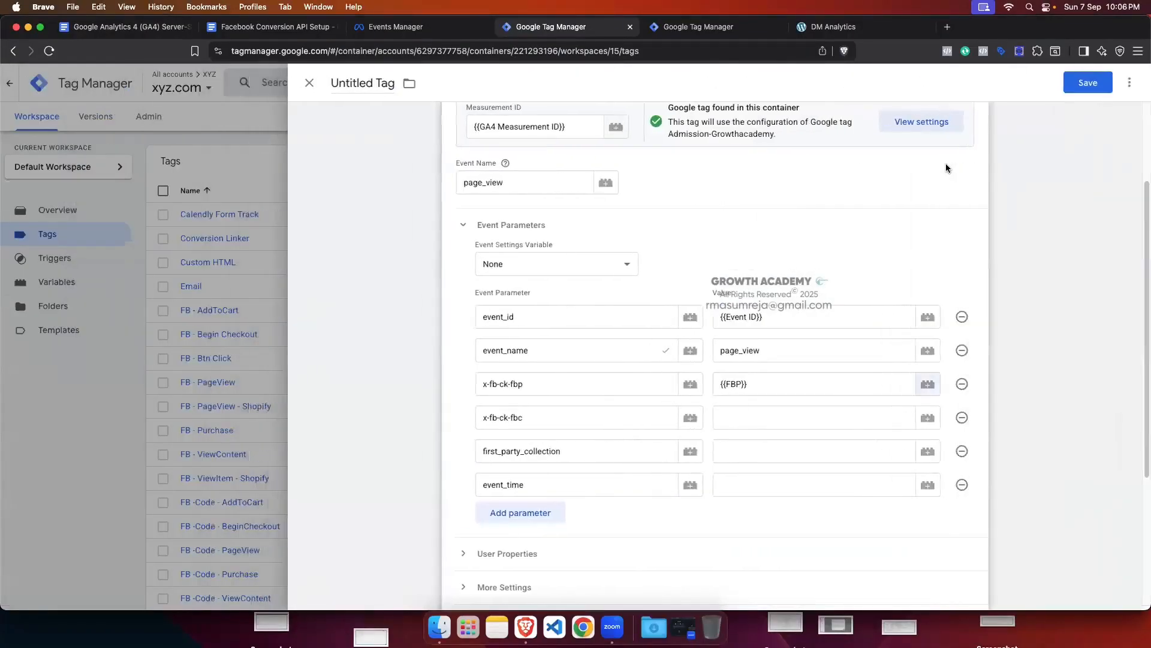
# Step: Create a 1st Party Cookie variable with the cookie name _fbc for the x-fb-ck-fbc parameter's value
pyautogui.scroll(-3, 945, 163)
pyautogui.click(756, 224)
pyautogui.click(927, 234)
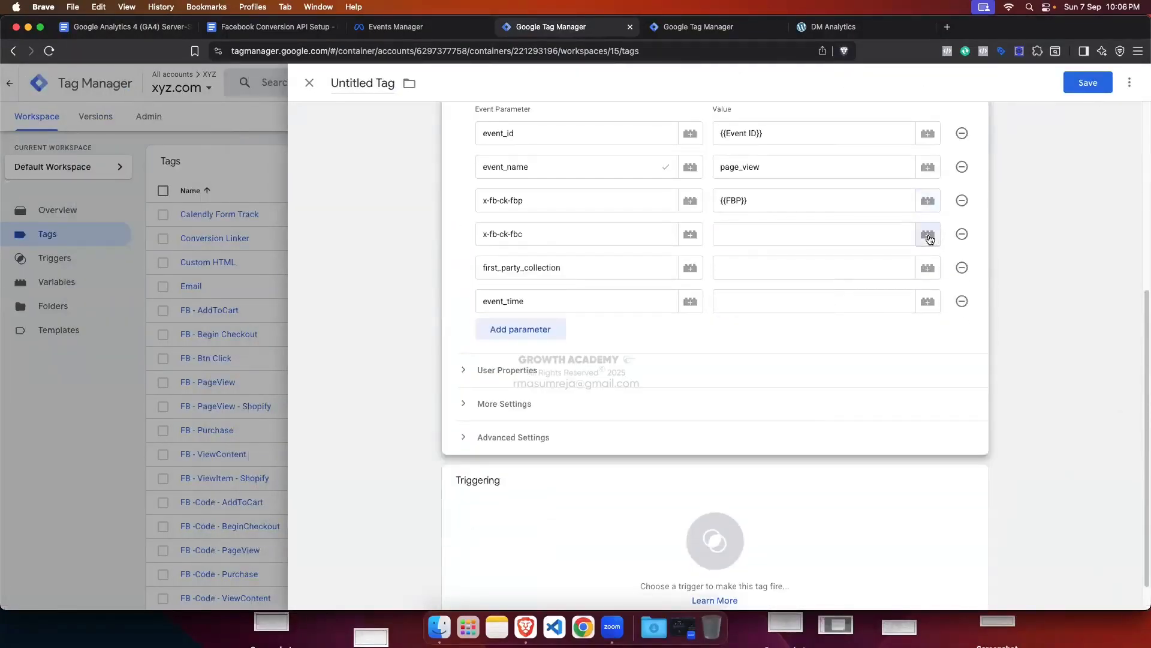
pyautogui.click(1120, 83)
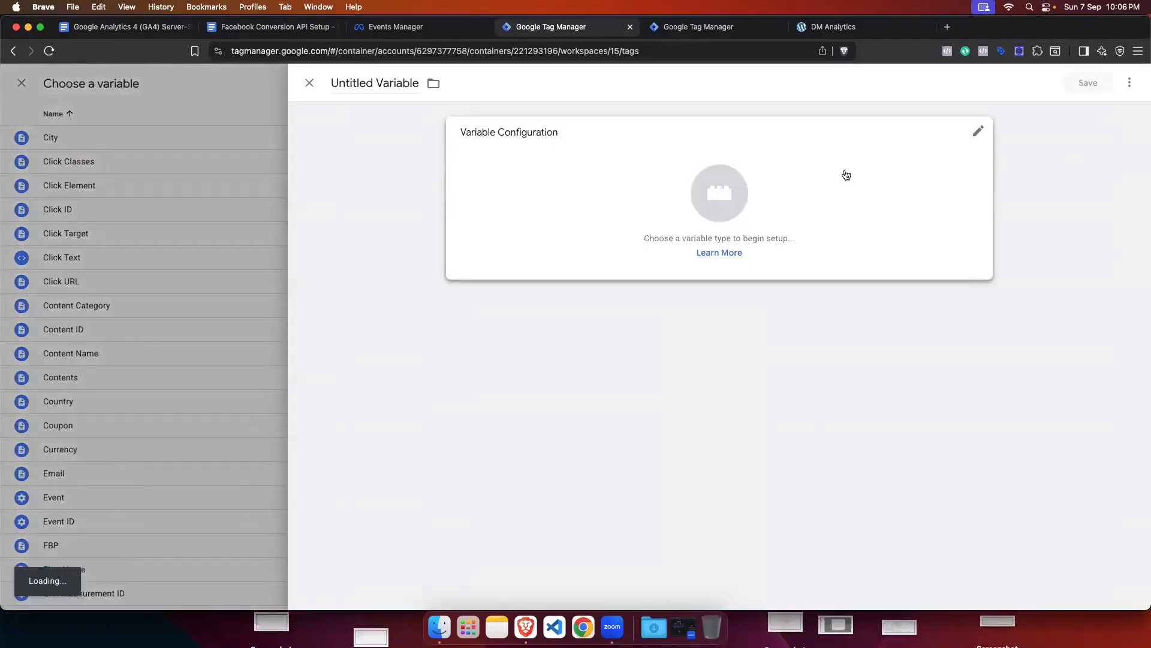
pyautogui.click(845, 174)
pyautogui.click(870, 355)
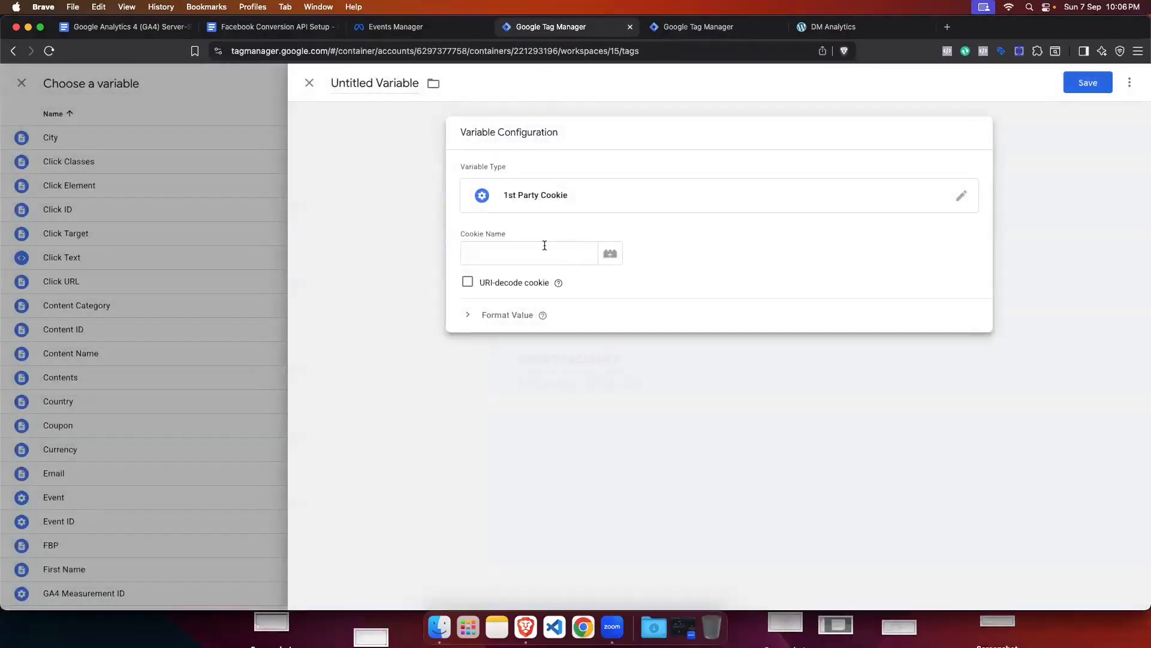
pyautogui.click(510, 248)
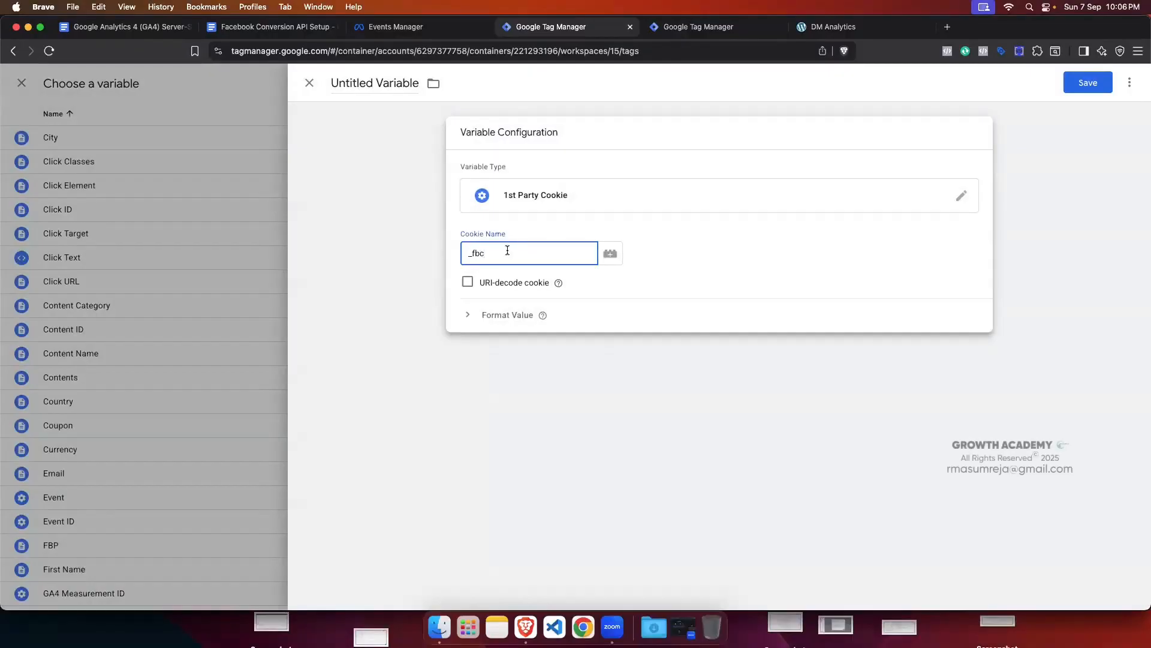
# Step: Name the variable FBC and save it as the value of the x-fb-ck-fbc parameter
pyautogui.click(372, 84)
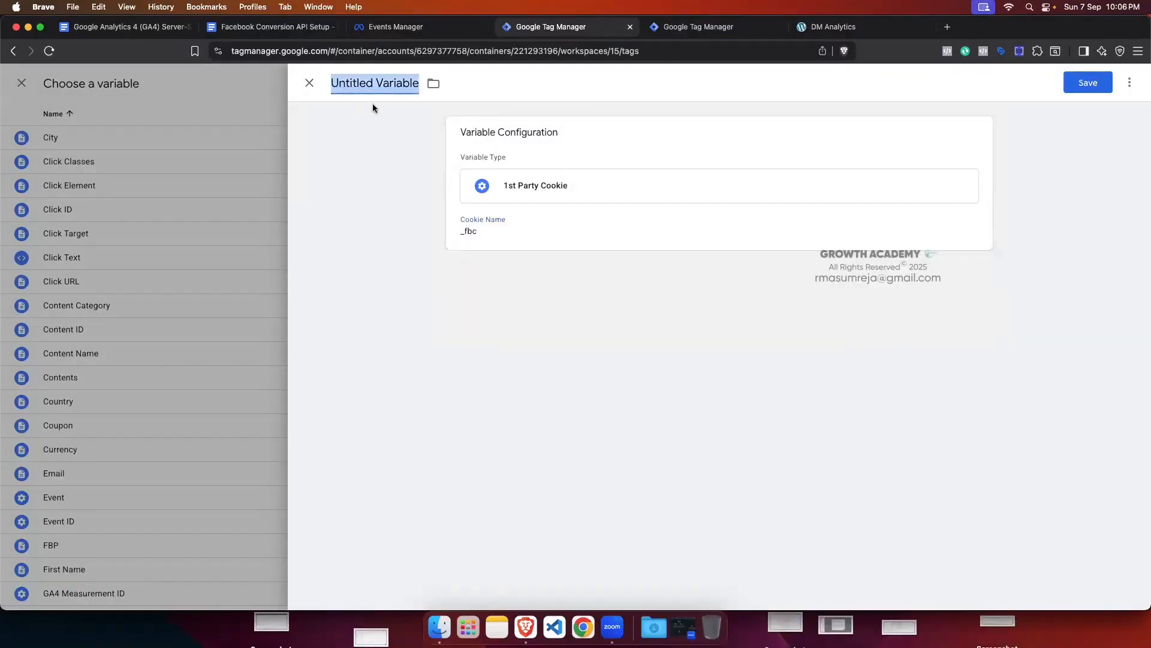
pyautogui.press('BackSpace')
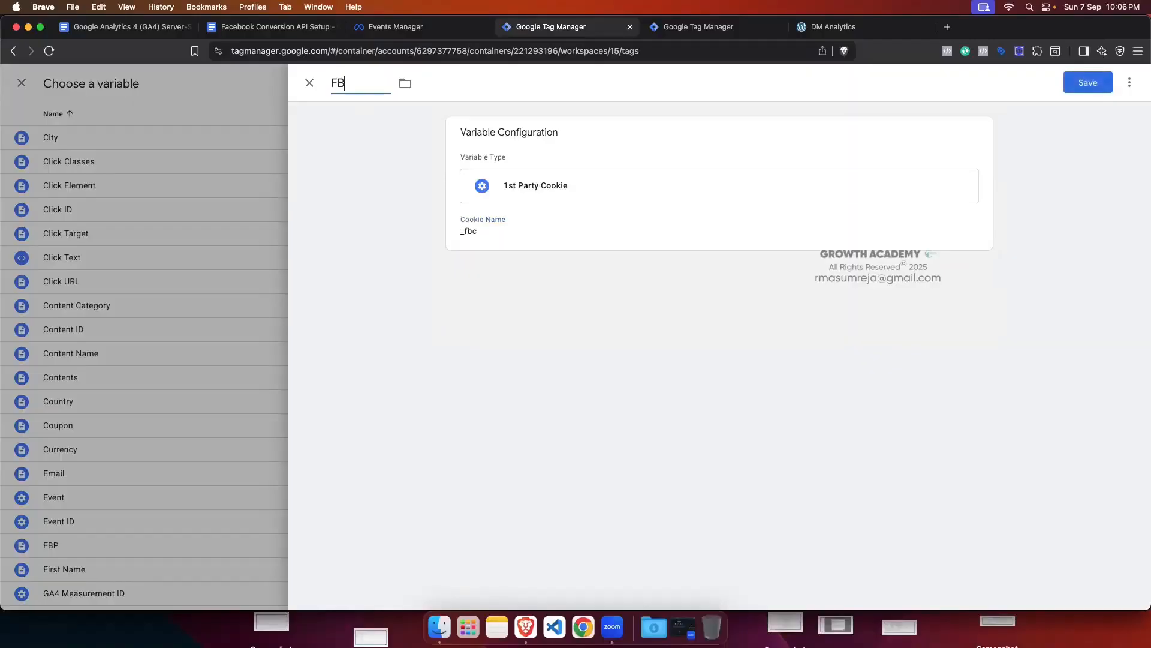
pyautogui.click(1088, 82)
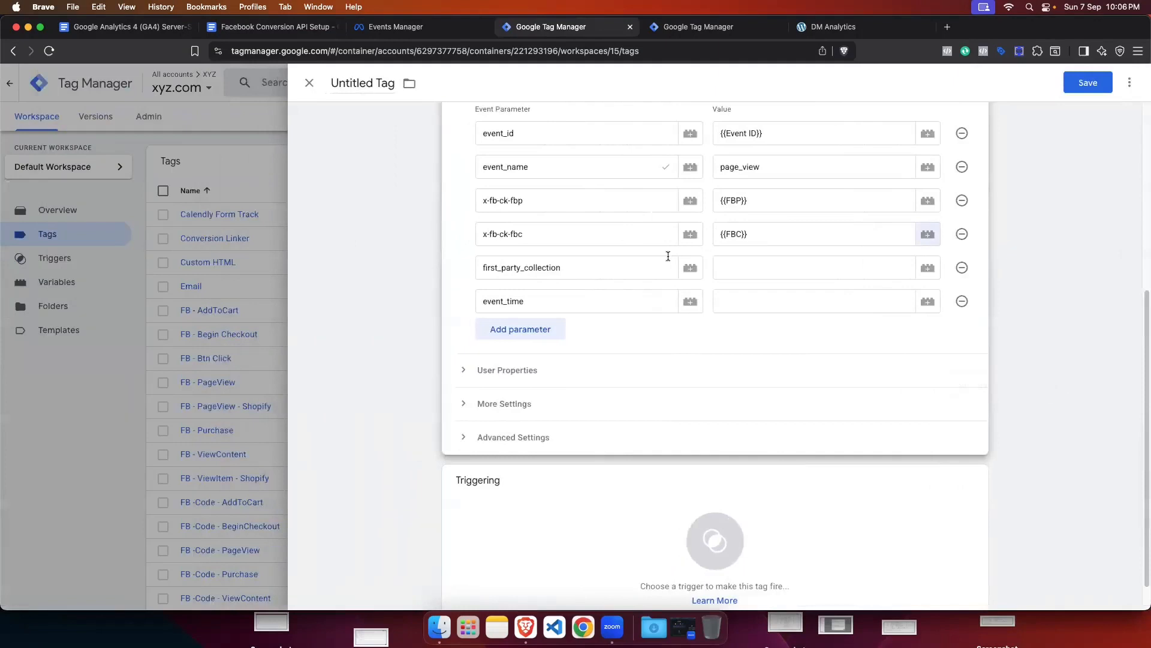
# Step: Set the value of the first_party_collection parameter to true
pyautogui.click(731, 268)
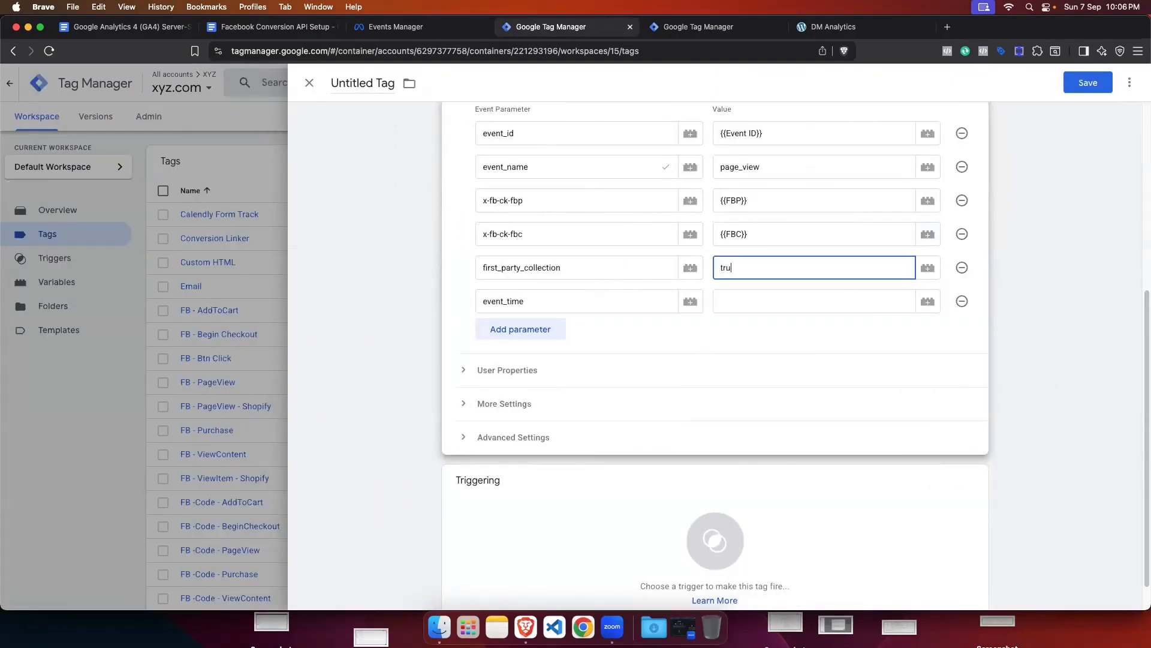
pyautogui.click(756, 297)
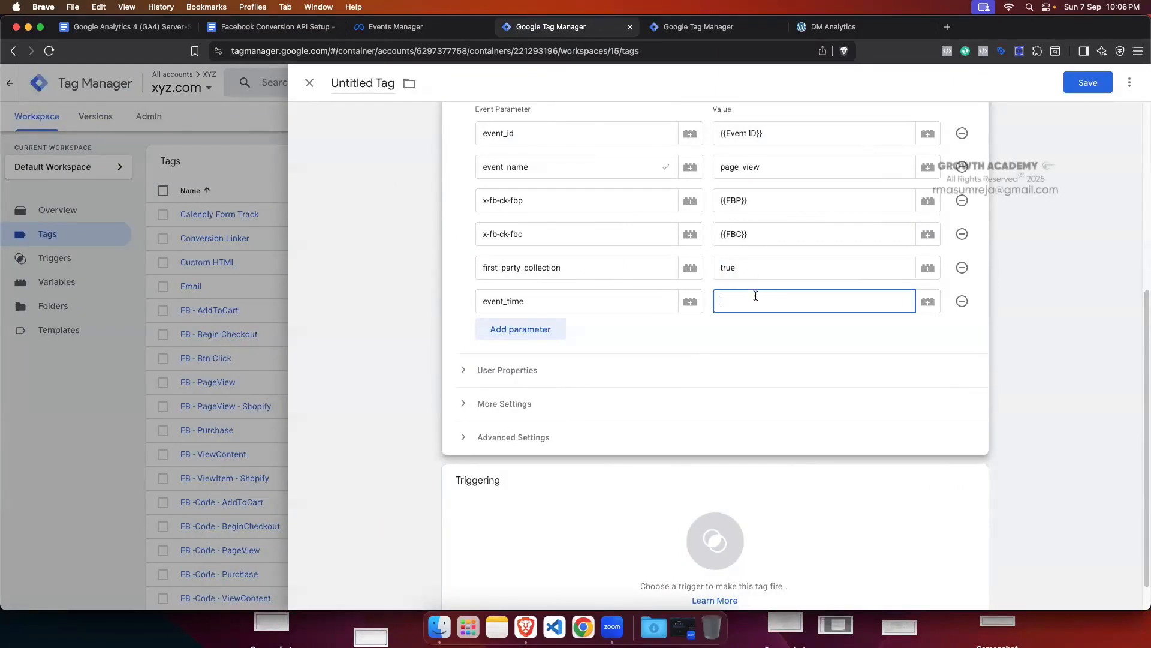
# Step: Start a new Custom JavaScript variable for the event_time parameter's value
pyautogui.scroll(-1, 762, 264)
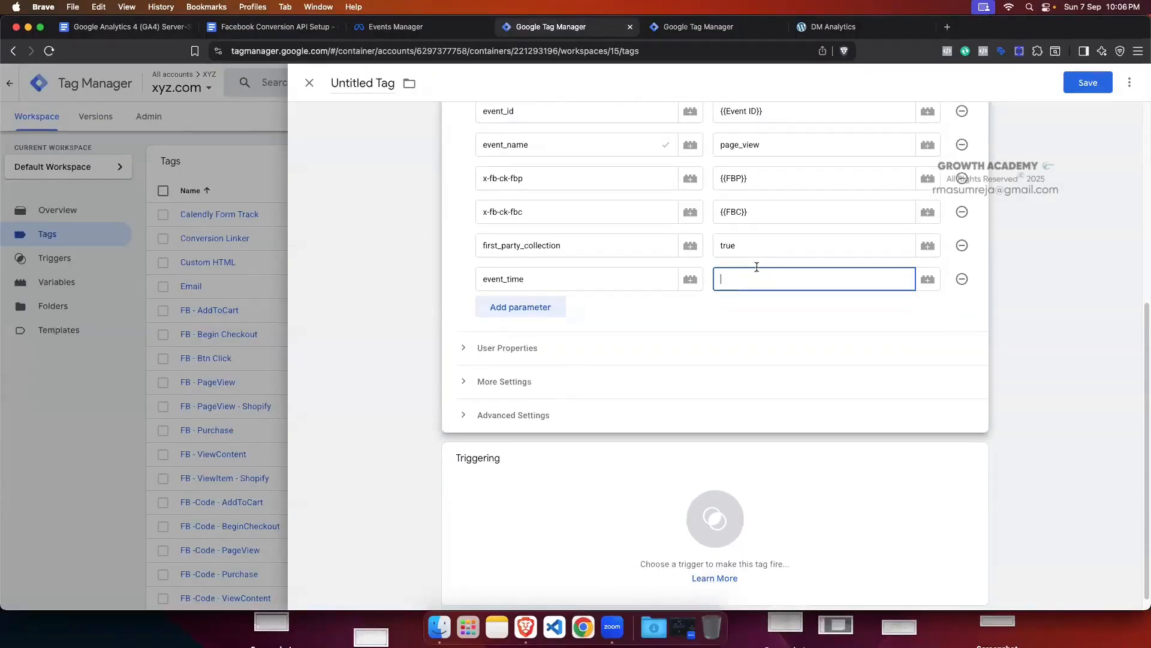
pyautogui.scroll(-1, 757, 267)
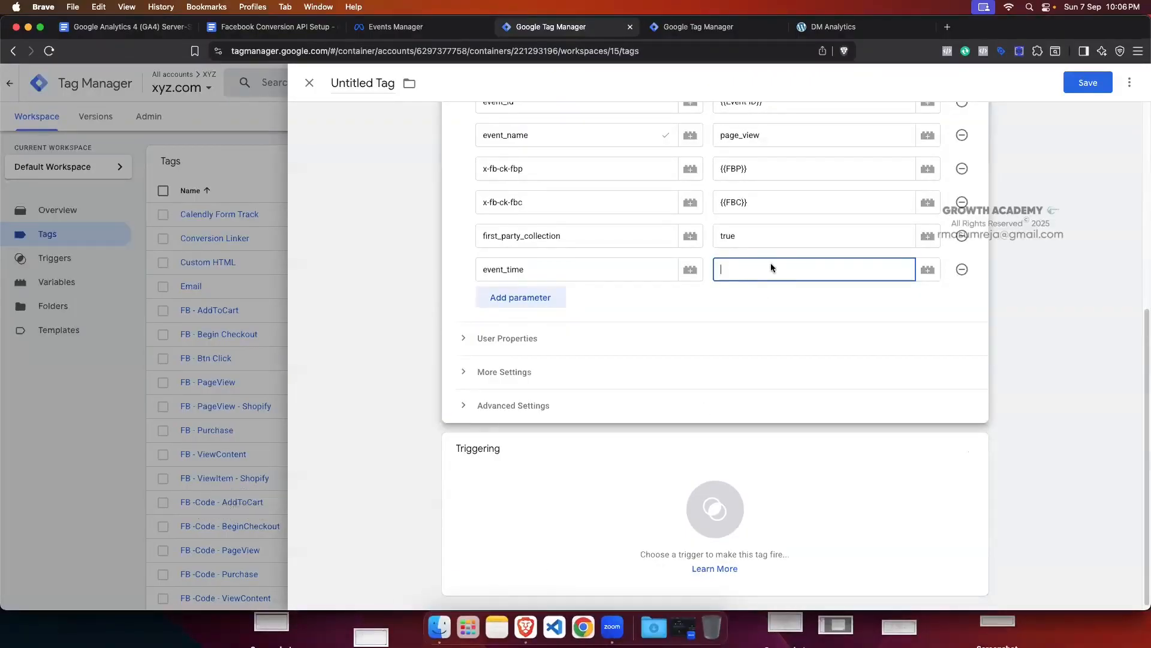
pyautogui.click(927, 269)
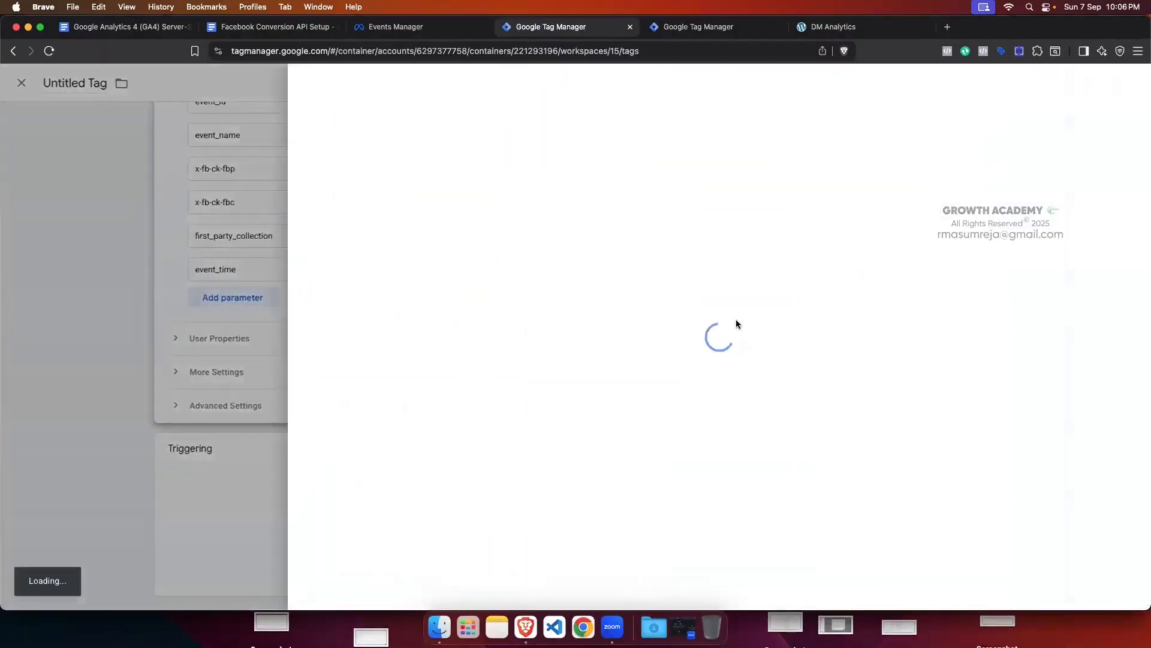
pyautogui.click(1120, 83)
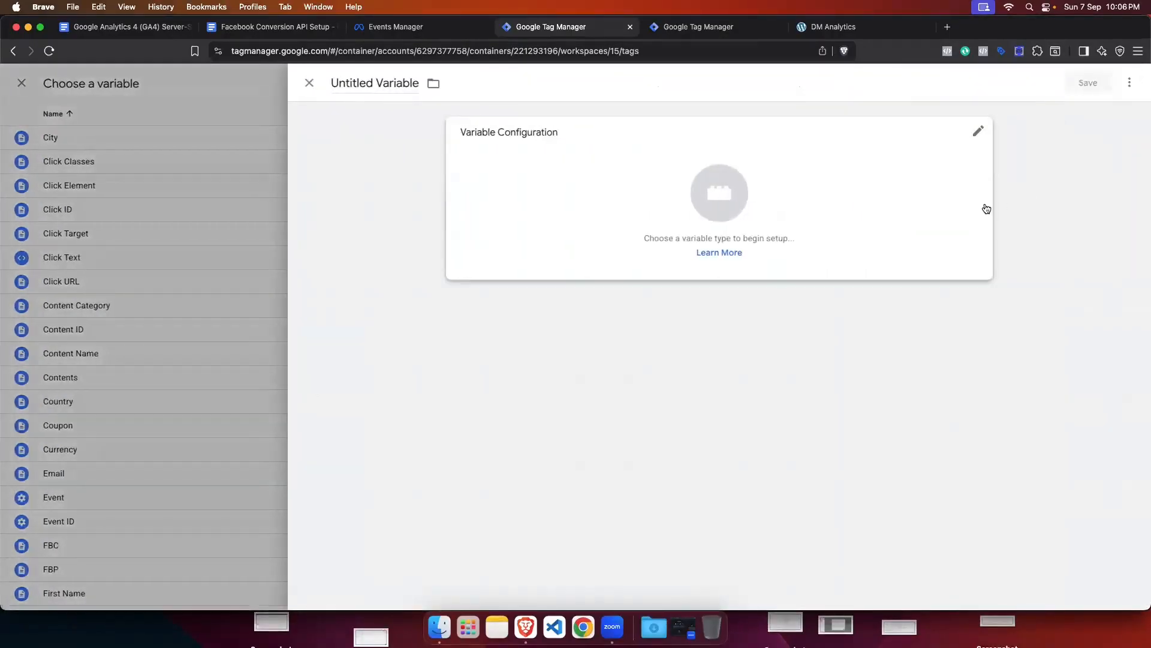
pyautogui.click(799, 186)
pyautogui.scroll(-1, 977, 312)
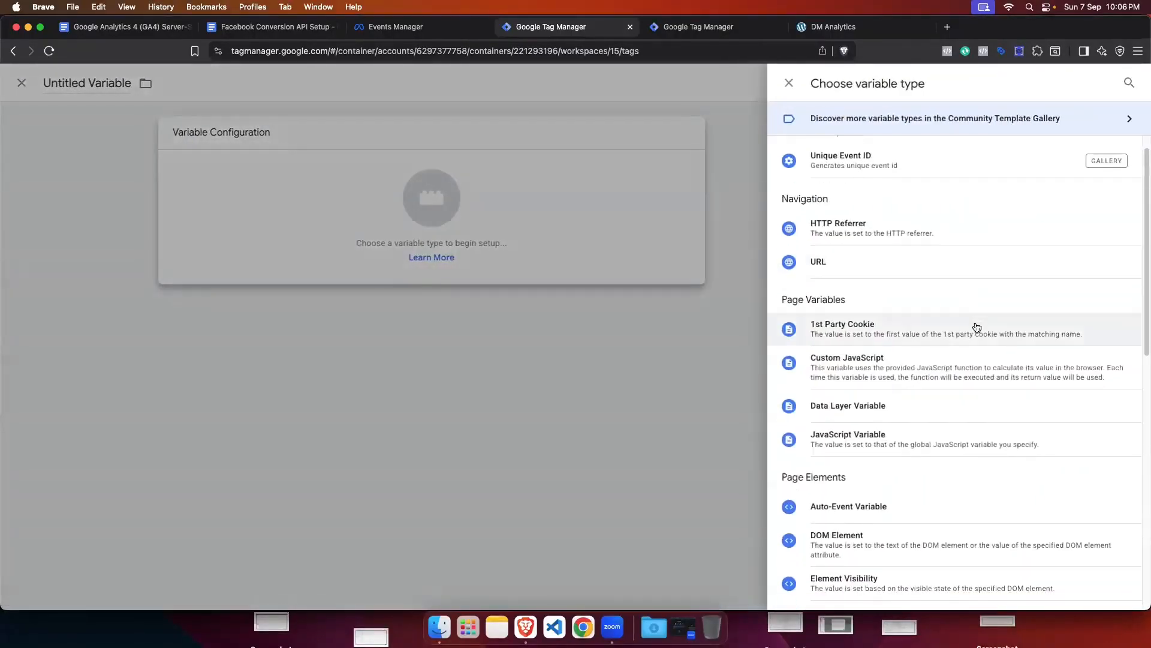
pyautogui.click(899, 370)
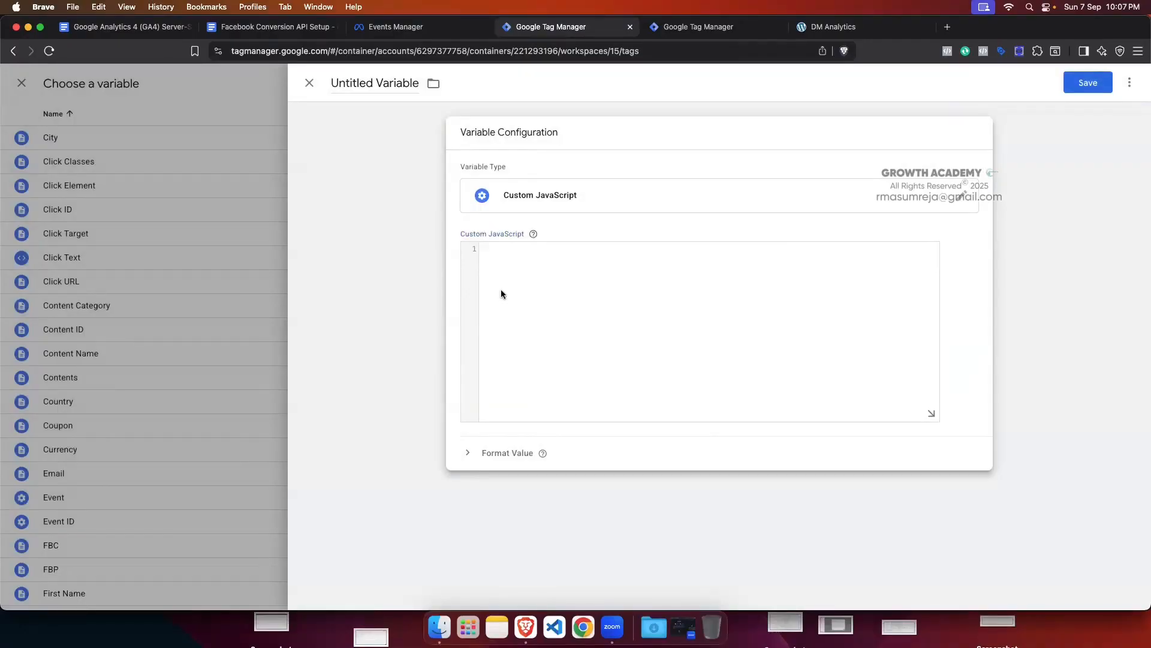
# Step: Open the JavaScript Formulas (1) PDF from the Downloads folder and copy its Event Time function
pyautogui.click(654, 627)
pyautogui.scroll(-15, 600, 320)
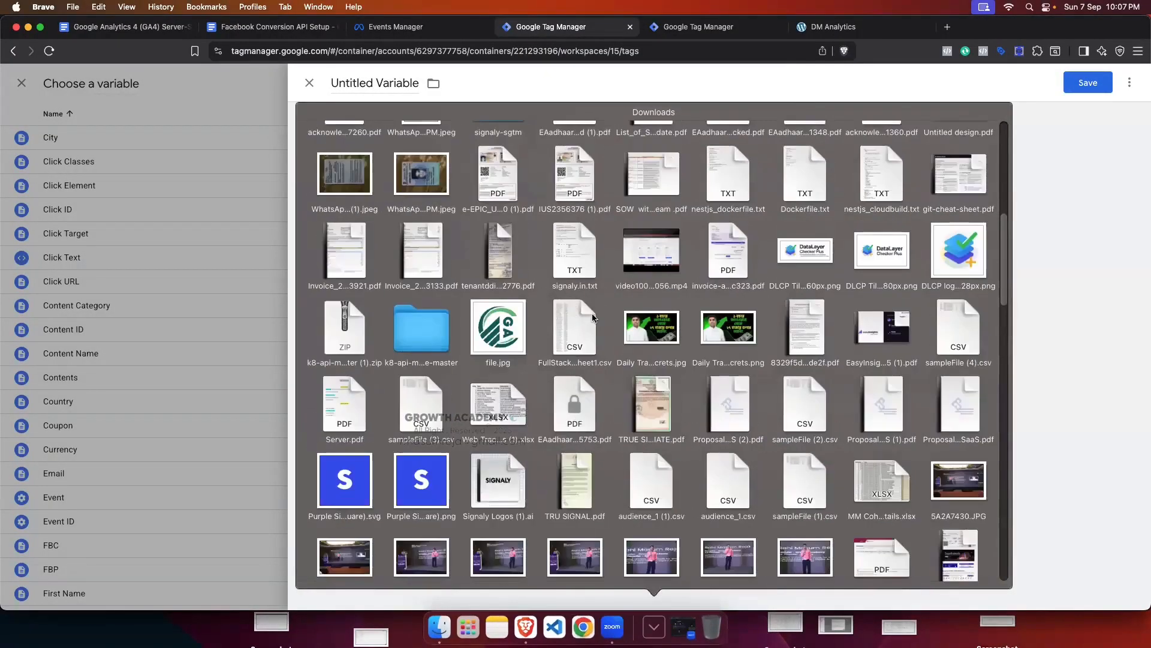
pyautogui.scroll(-15, 592, 317)
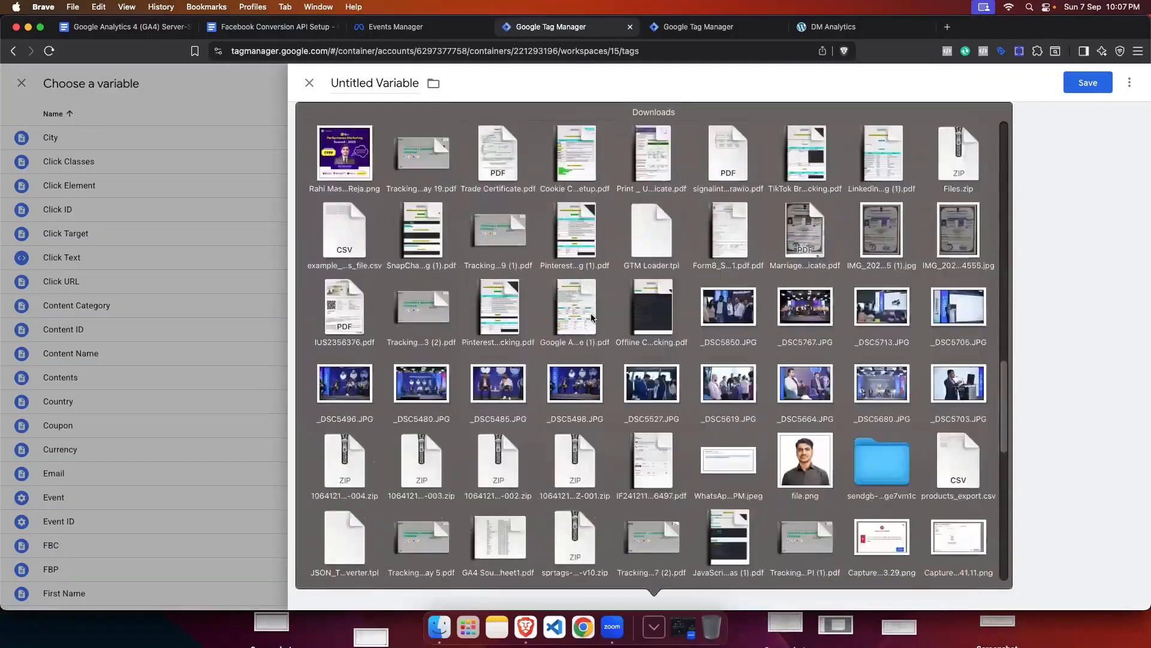
pyautogui.scroll(-3, 592, 318)
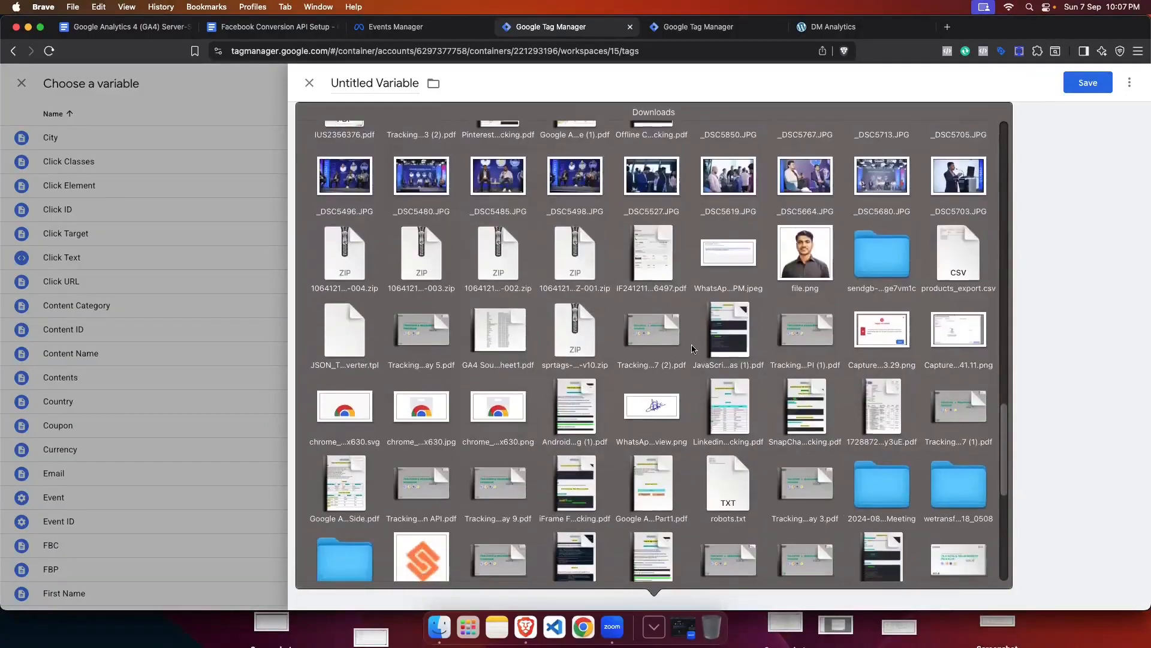
pyautogui.click(736, 354)
pyautogui.scroll(-15, 517, 220)
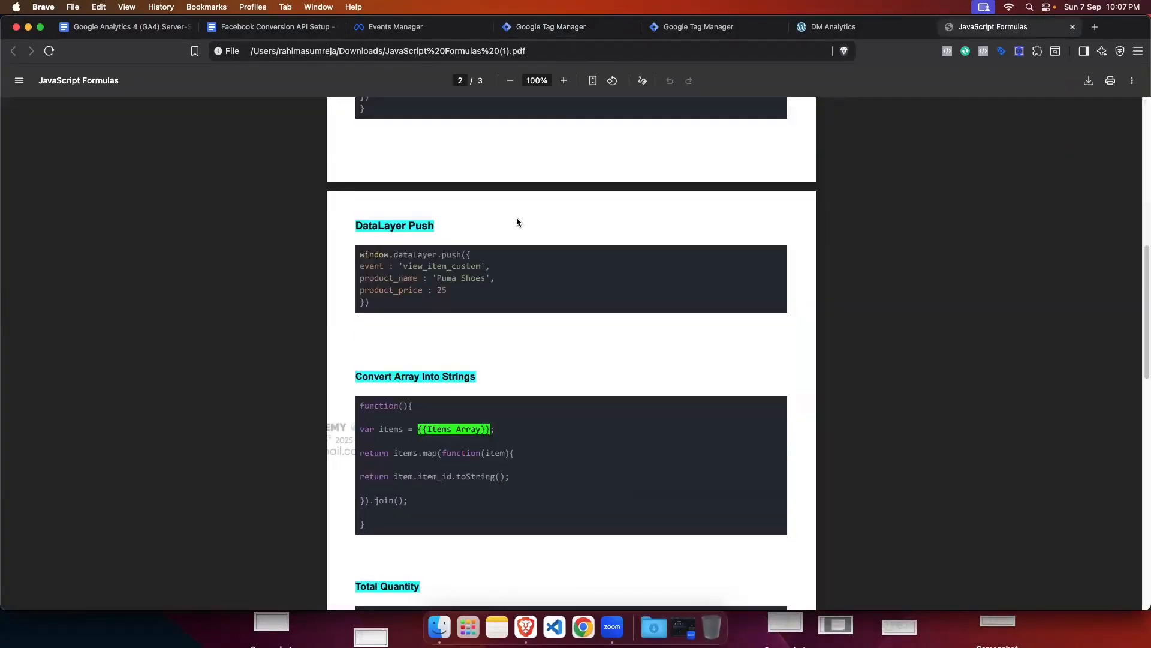
pyautogui.scroll(-8, 518, 222)
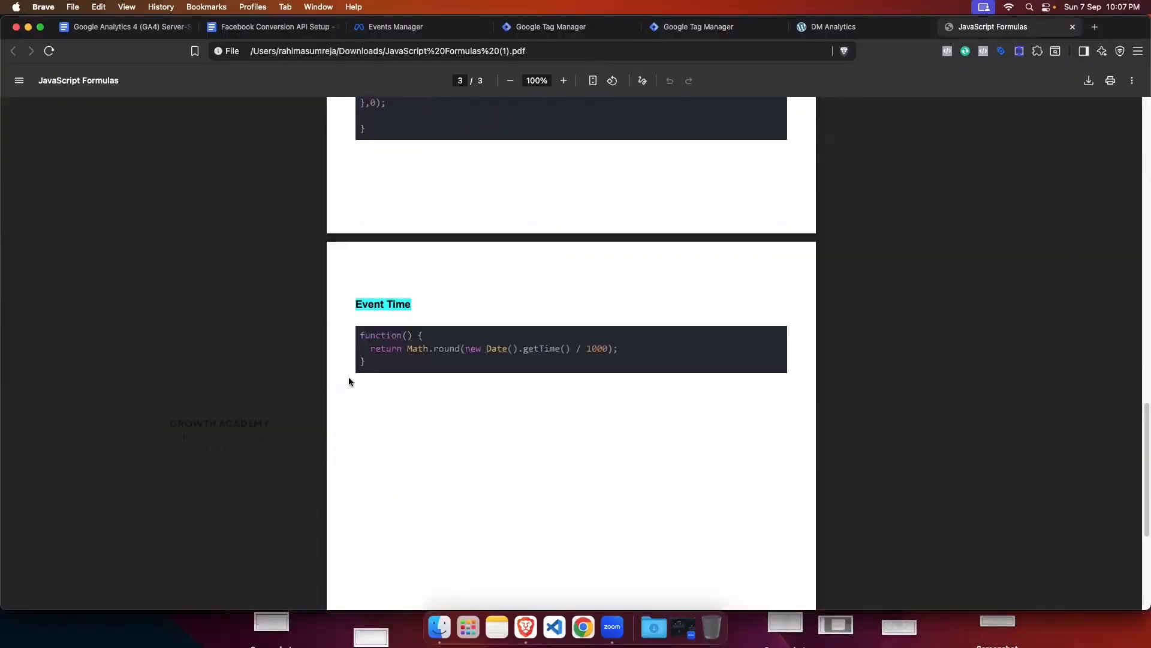
pyautogui.moveTo(366, 363); pyautogui.dragTo(356, 337)
pyautogui.press('super+c')
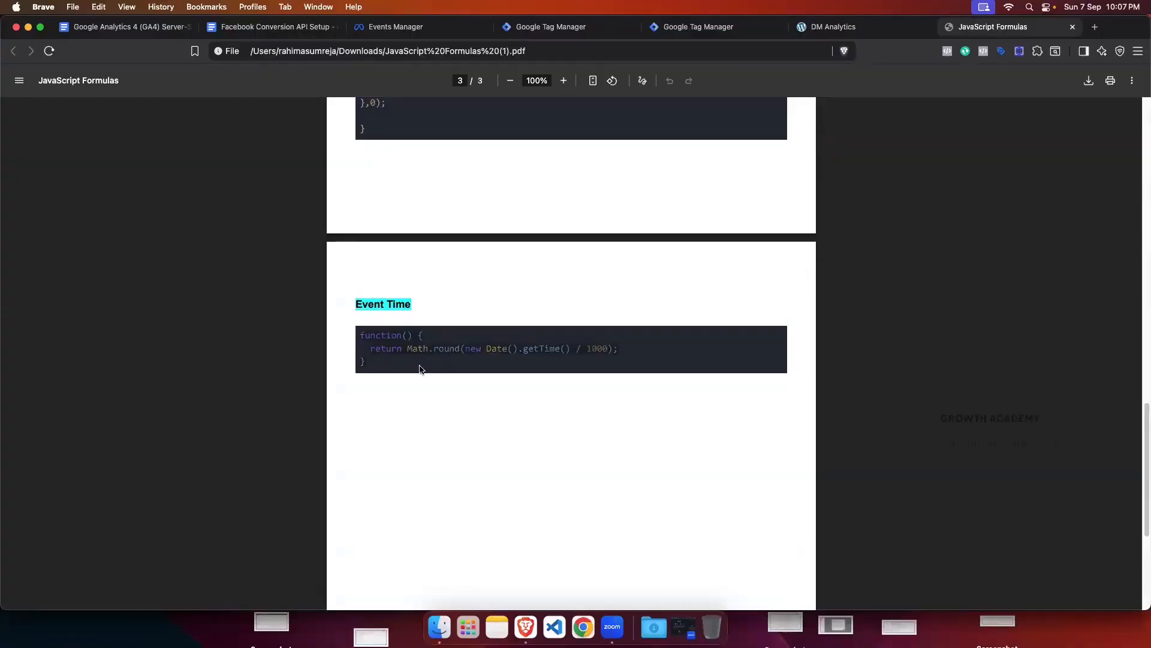
# Step: Paste the copied function into the Custom JavaScript variable, name it Event Time and save it as the event_time parameter's value
pyautogui.click(543, 27)
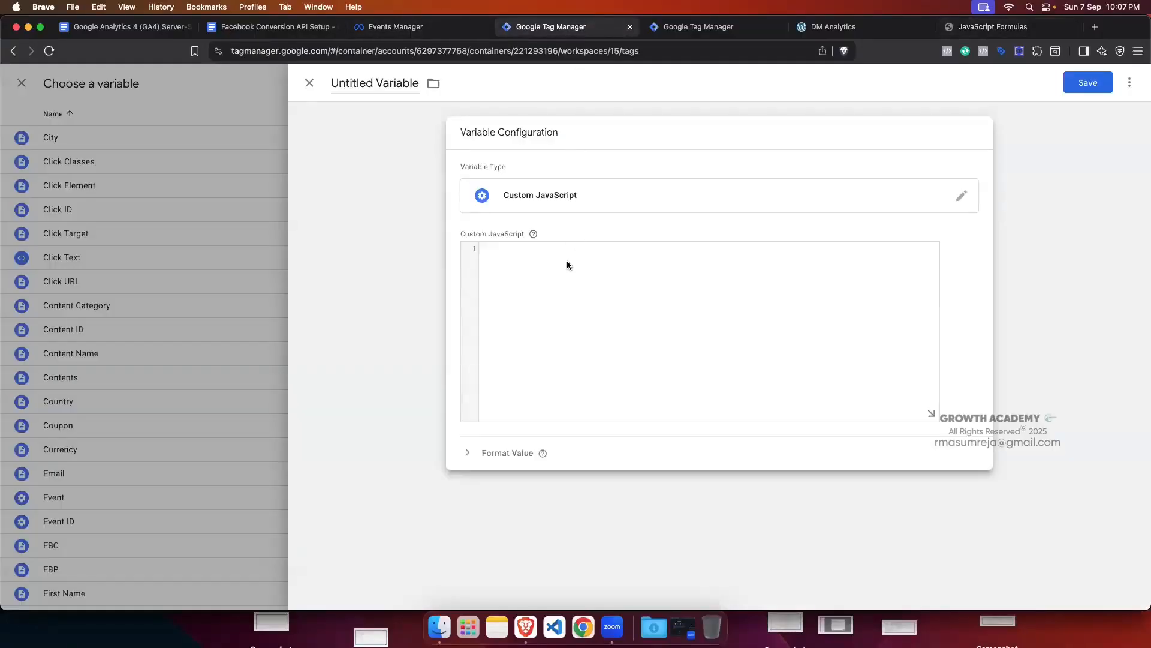
pyautogui.press('super+v')
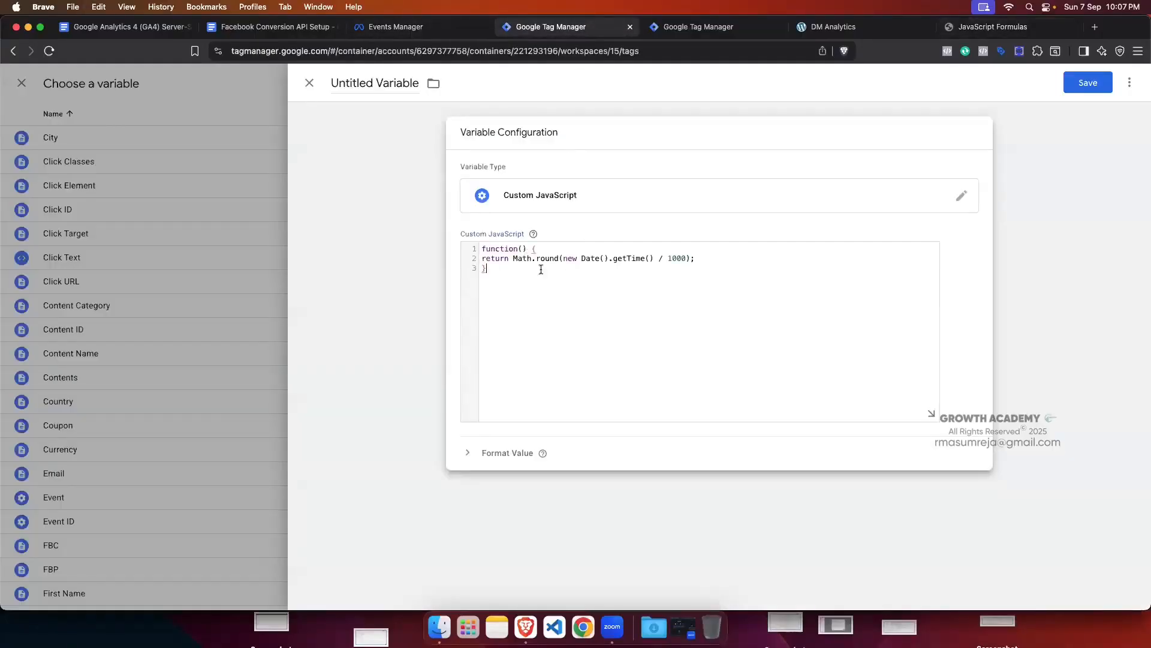
pyautogui.click(333, 83)
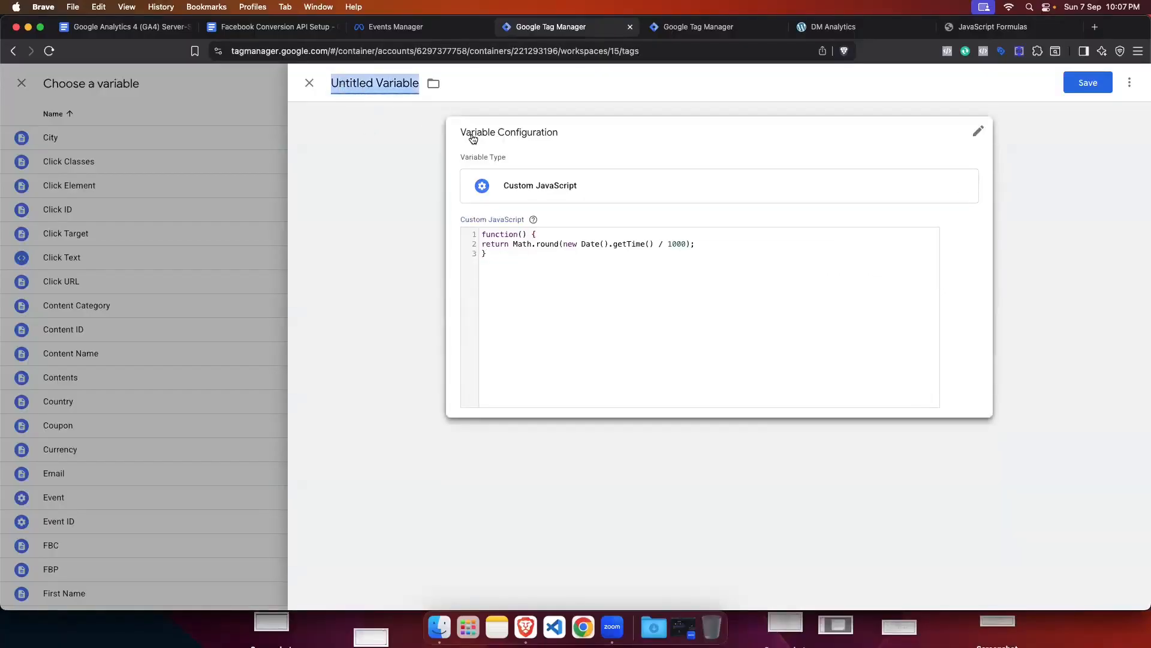
pyautogui.press('BackSpace')
pyautogui.write('Event Time')
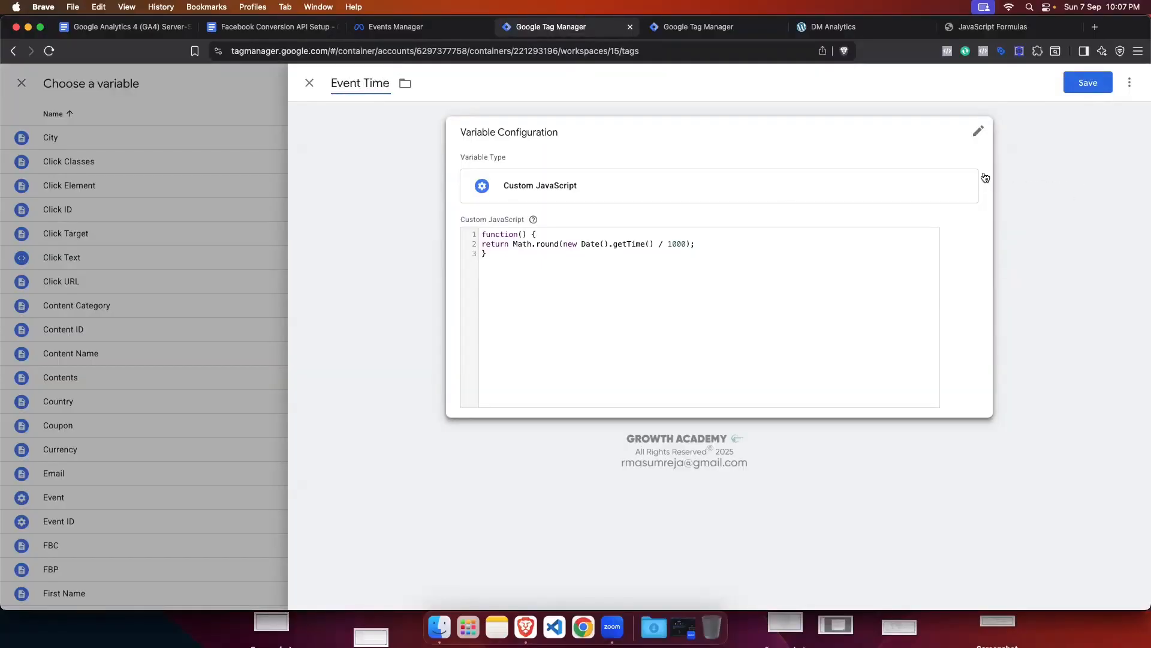
pyautogui.press('super+s')
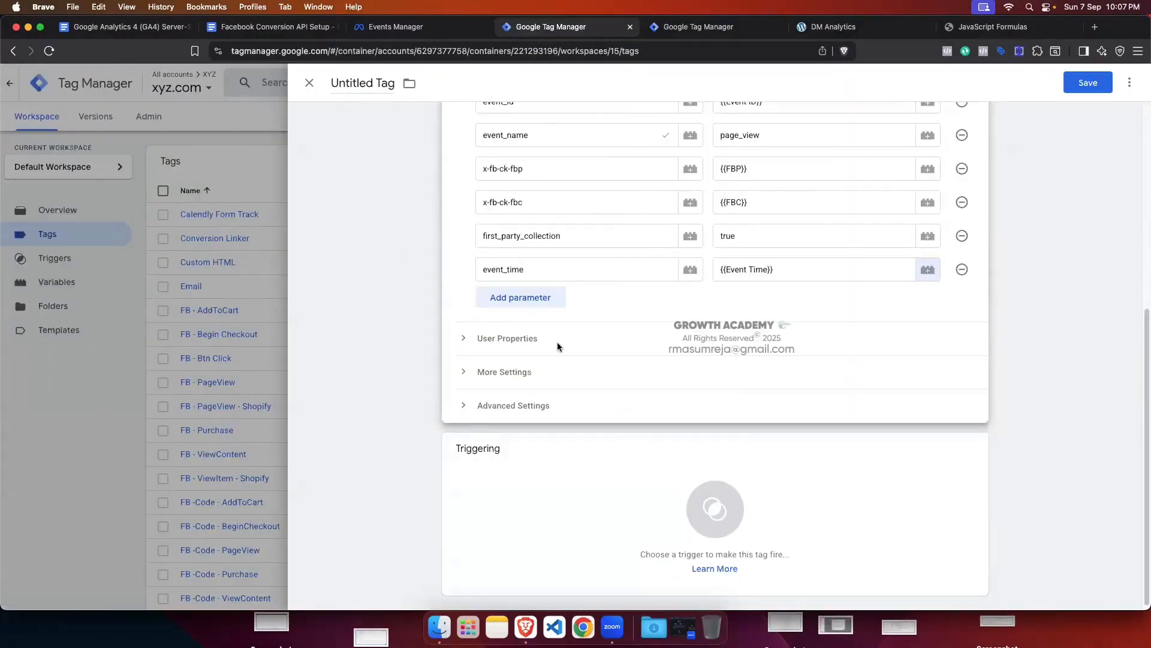
# Step: Assign the All Pages trigger to the page_view tag, name it FB - SS - PageView and save it
pyautogui.click(685, 489)
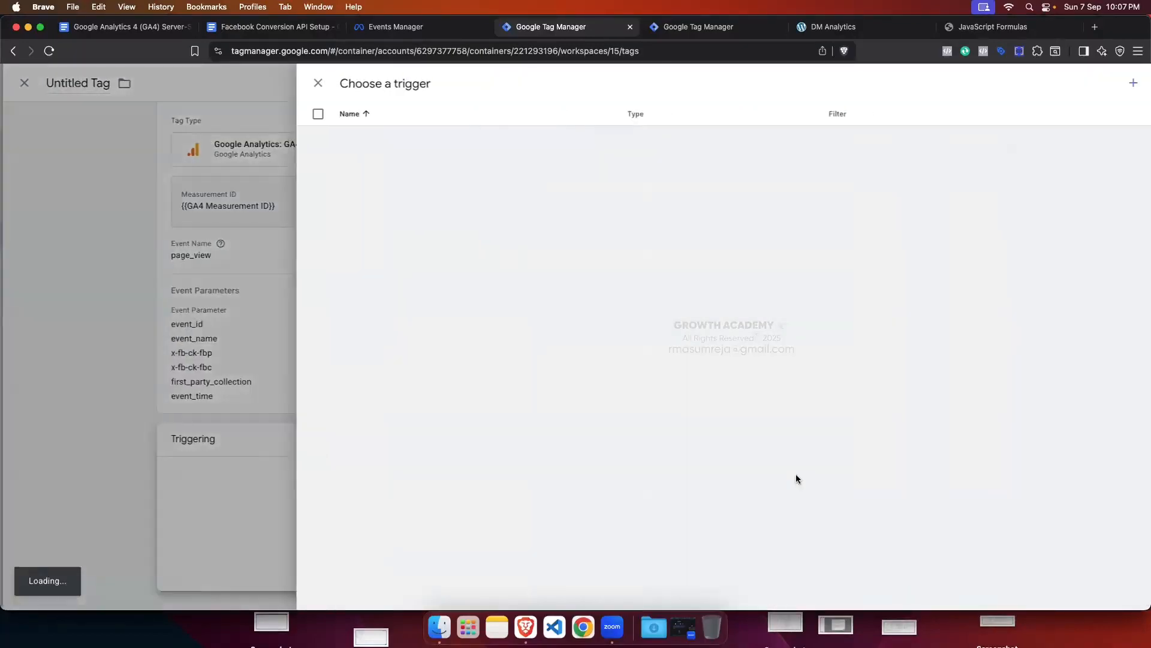
pyautogui.click(369, 161)
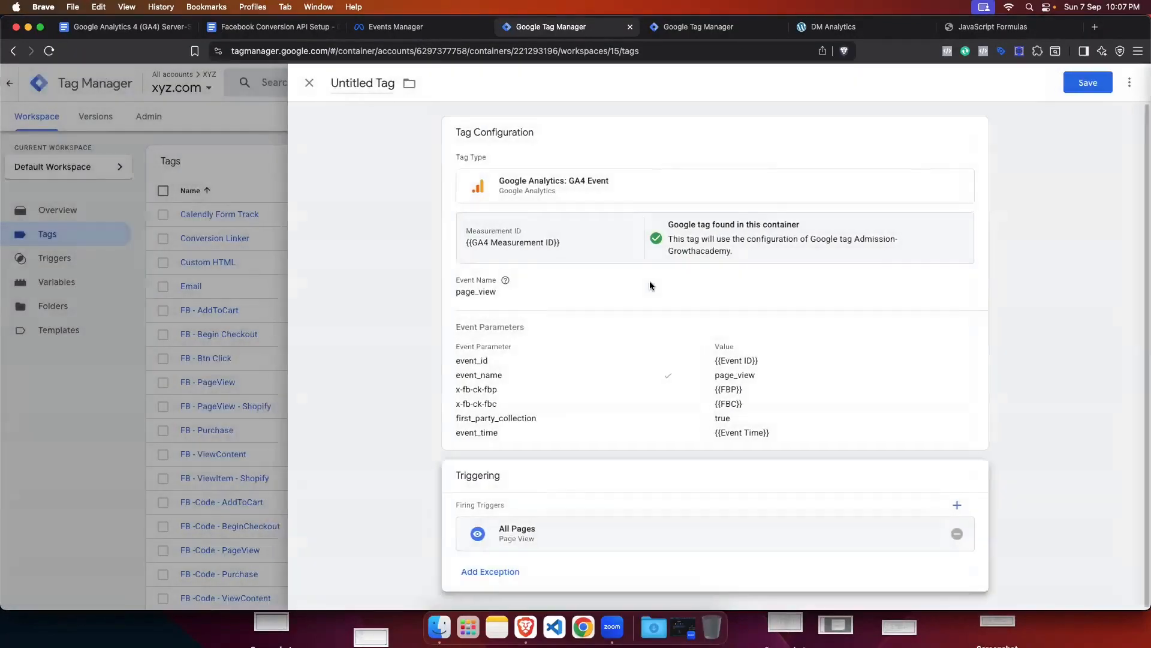
pyautogui.moveTo(365, 94); pyautogui.dragTo(376, 98)
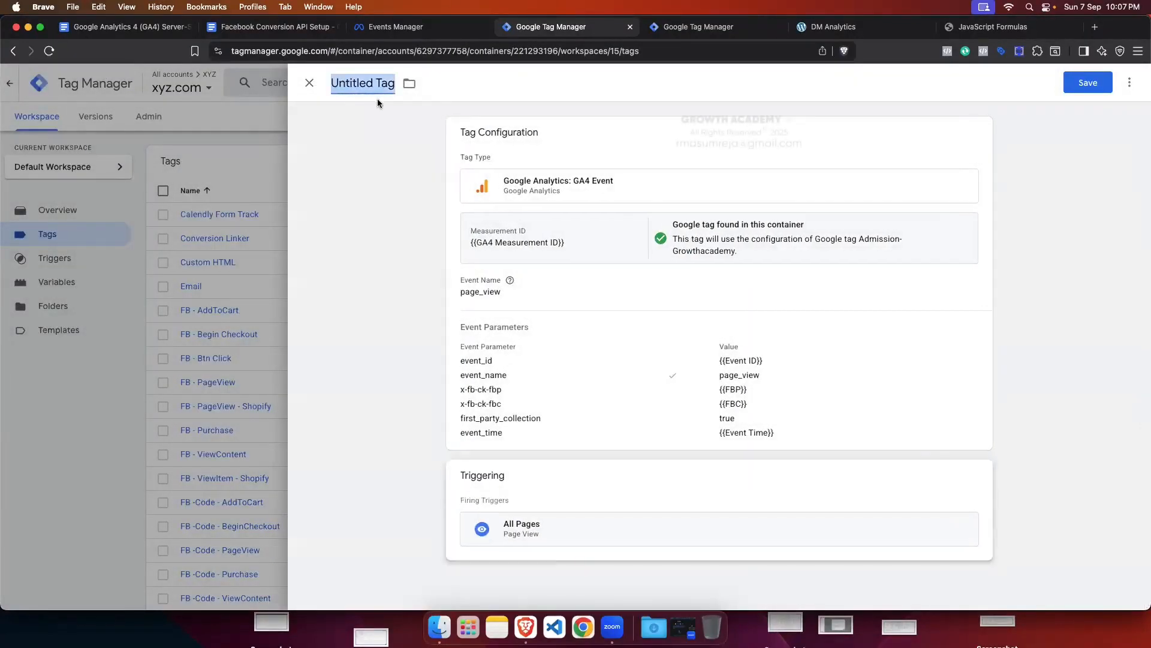
pyautogui.press('BackSpace')
pyautogui.write('FB')
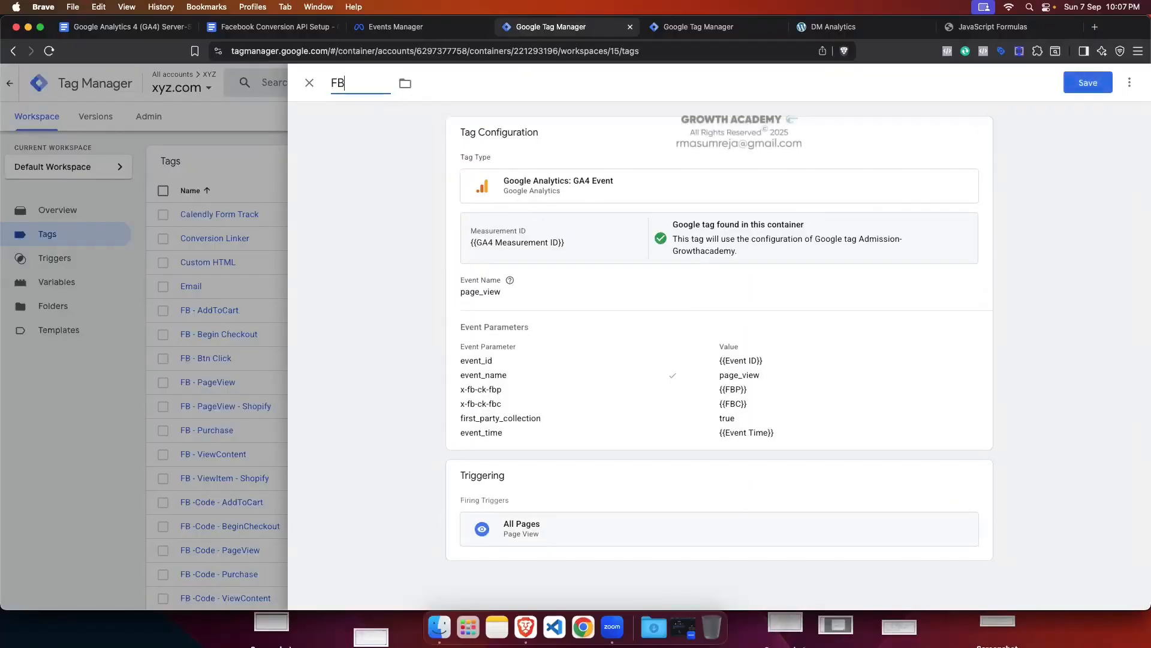
pyautogui.write(' - SS')
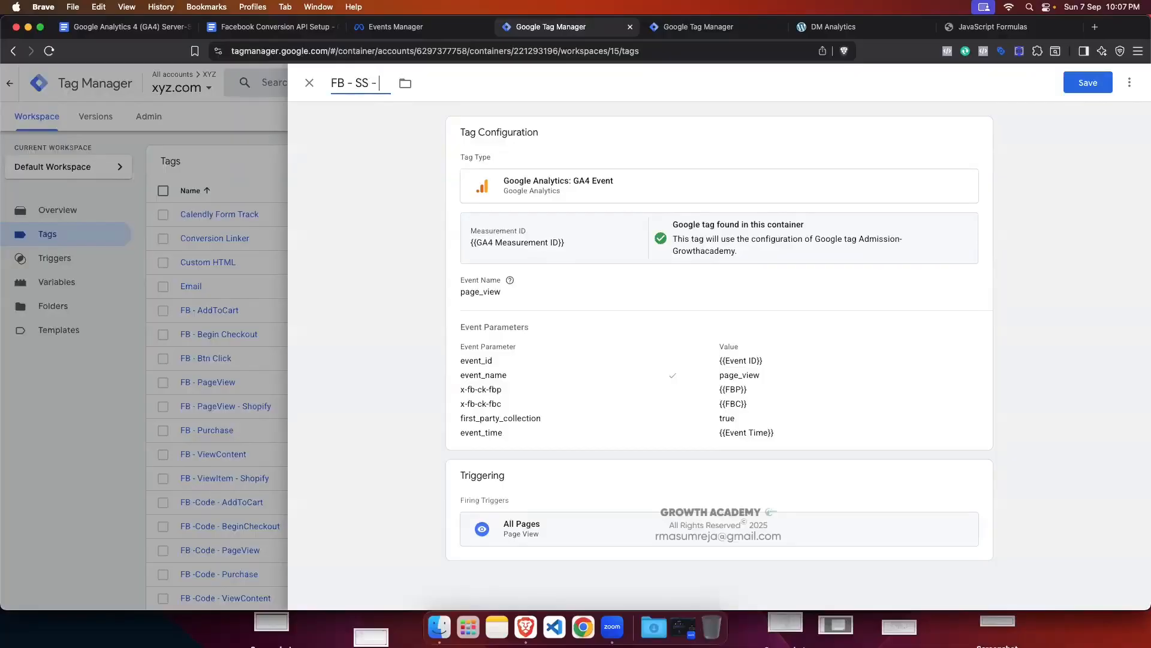
pyautogui.write(' - PageView')
pyautogui.click(1088, 82)
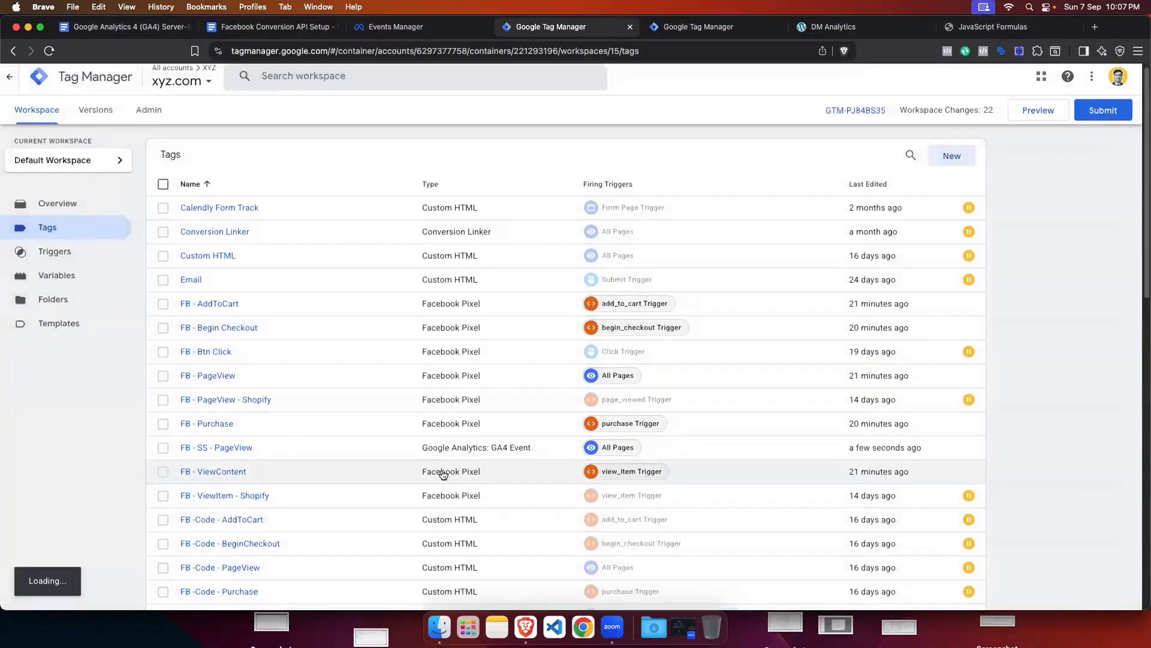
# Step: Duplicate the FB - SS - PageView tag and remove the "Copy of" prefix from the duplicate's name
pyautogui.scroll(-2, 442, 474)
pyautogui.scroll(-10, 441, 474)
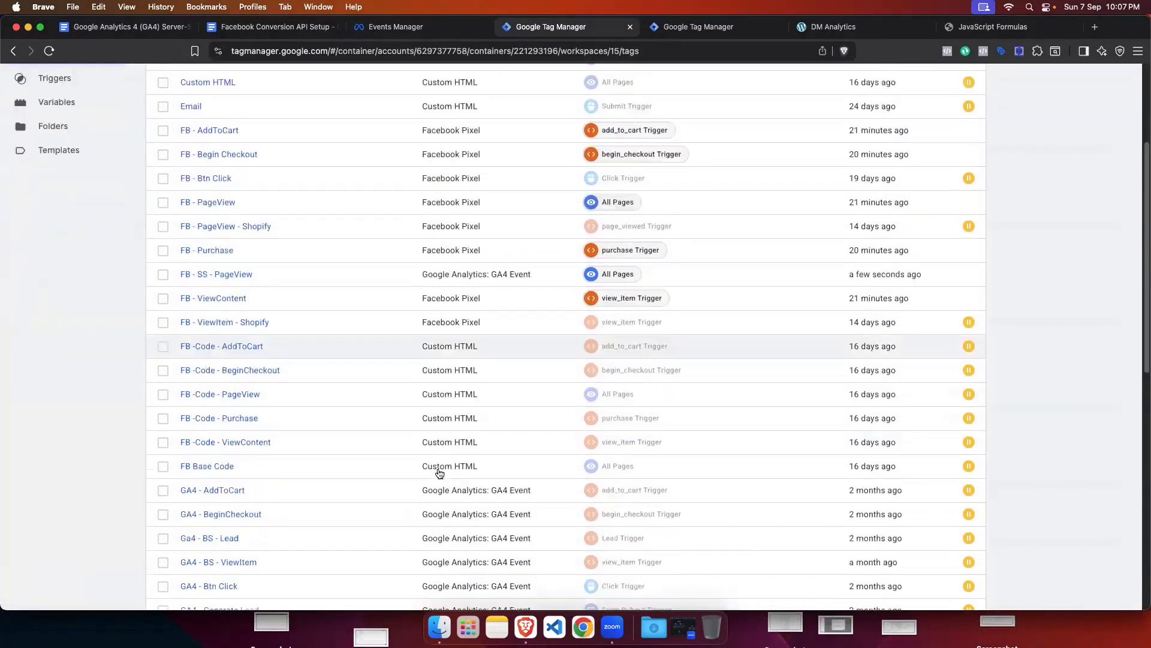
pyautogui.scroll(15, 326, 483)
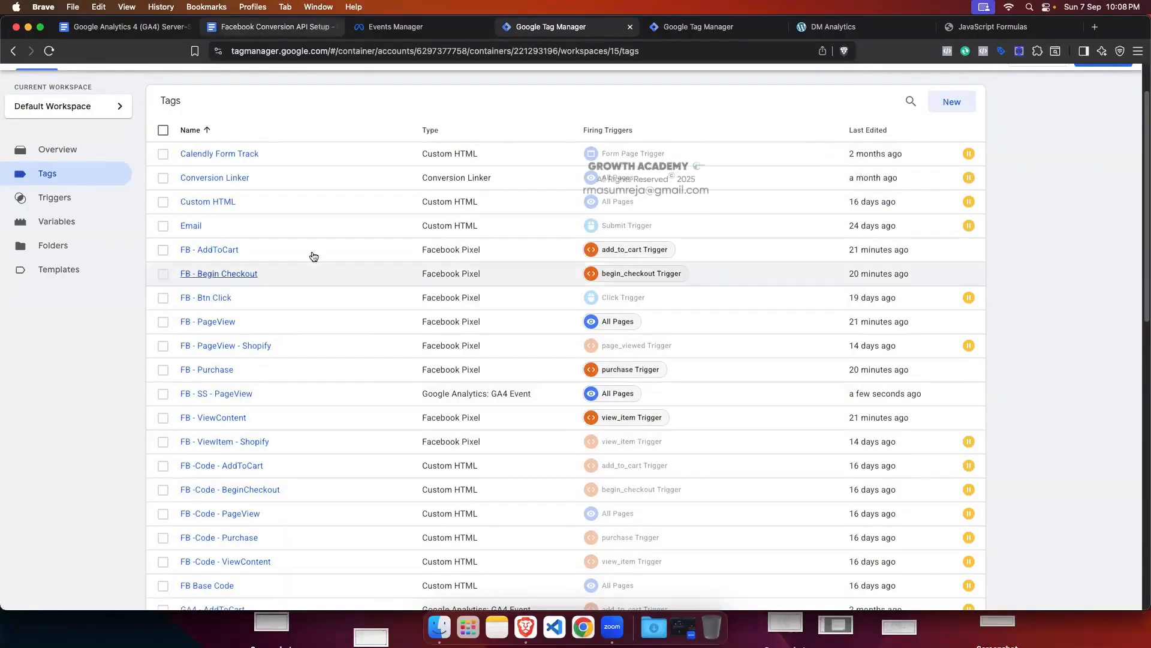
pyautogui.click(234, 396)
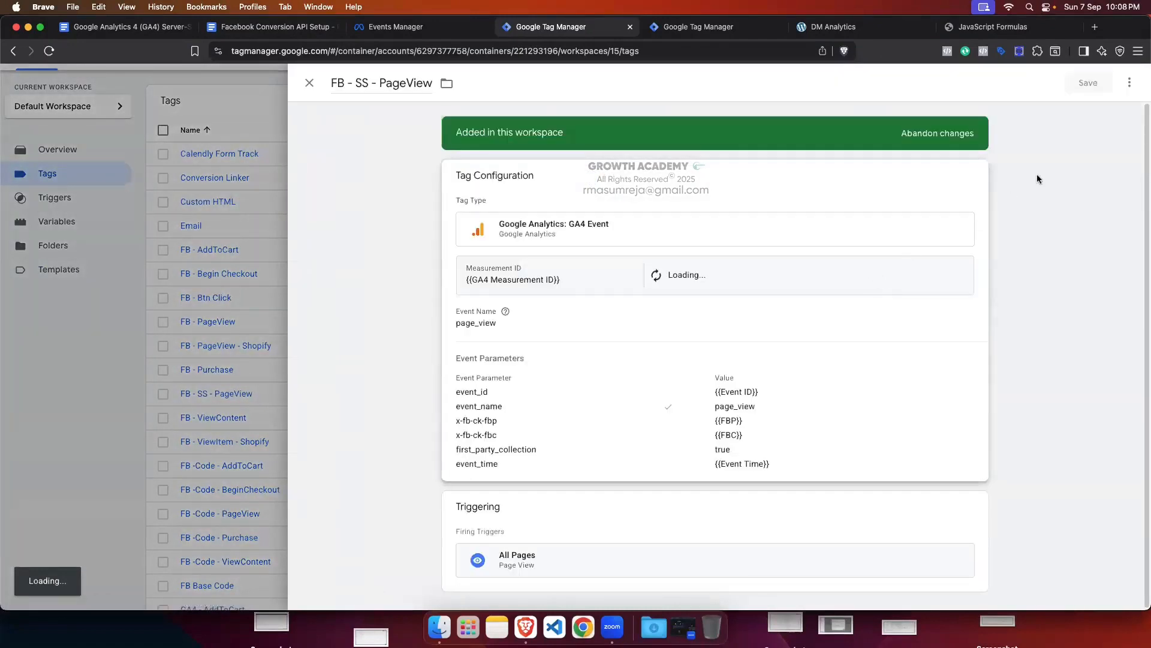
pyautogui.click(1134, 80)
pyautogui.click(1100, 107)
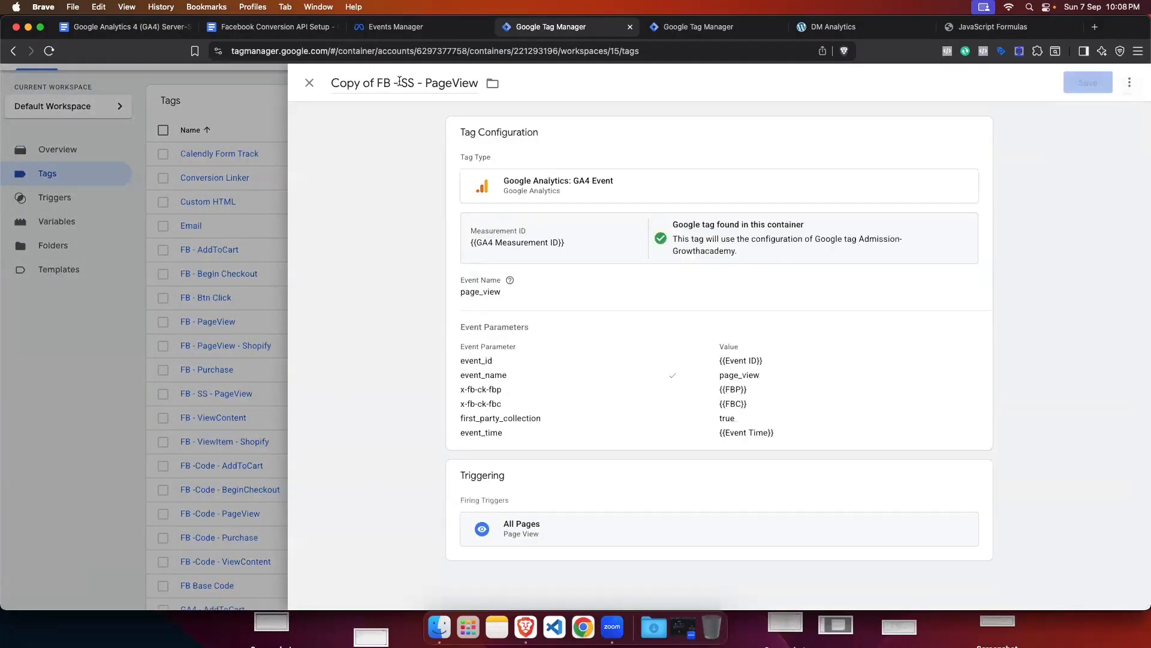
pyautogui.moveTo(377, 82); pyautogui.dragTo(334, 84)
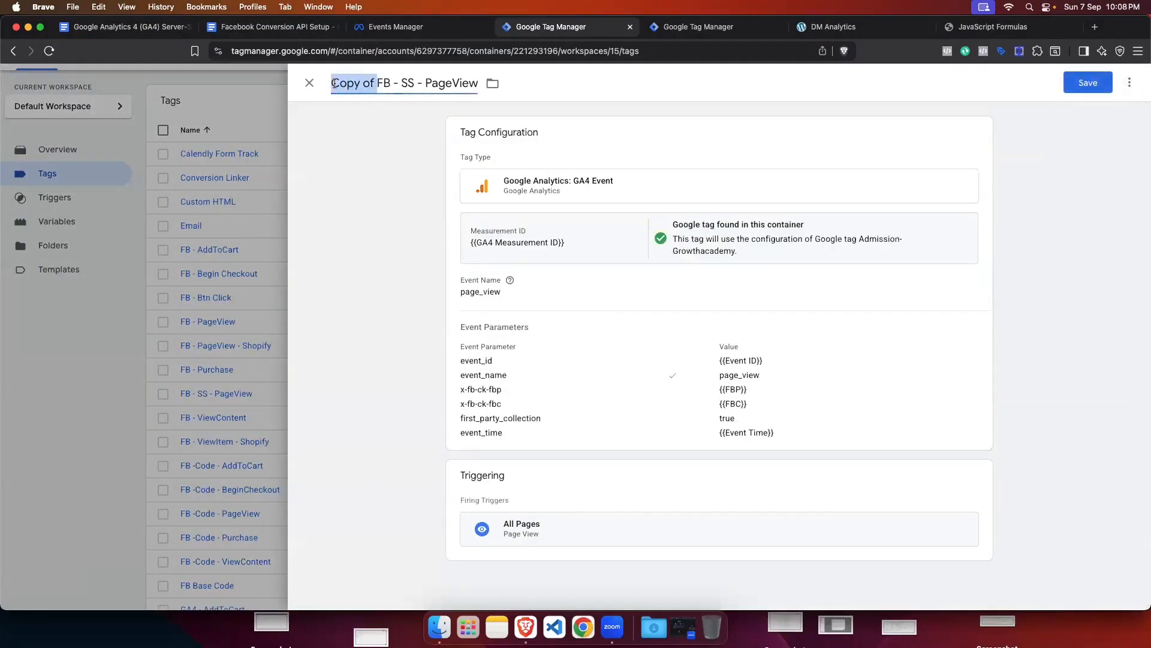
pyautogui.press('BackSpace')
# Step: Copy view_item from the Event Mapping table in the Facebook Conversion API Setup document and set it as the duplicated tag's event name
pyautogui.click(579, 290)
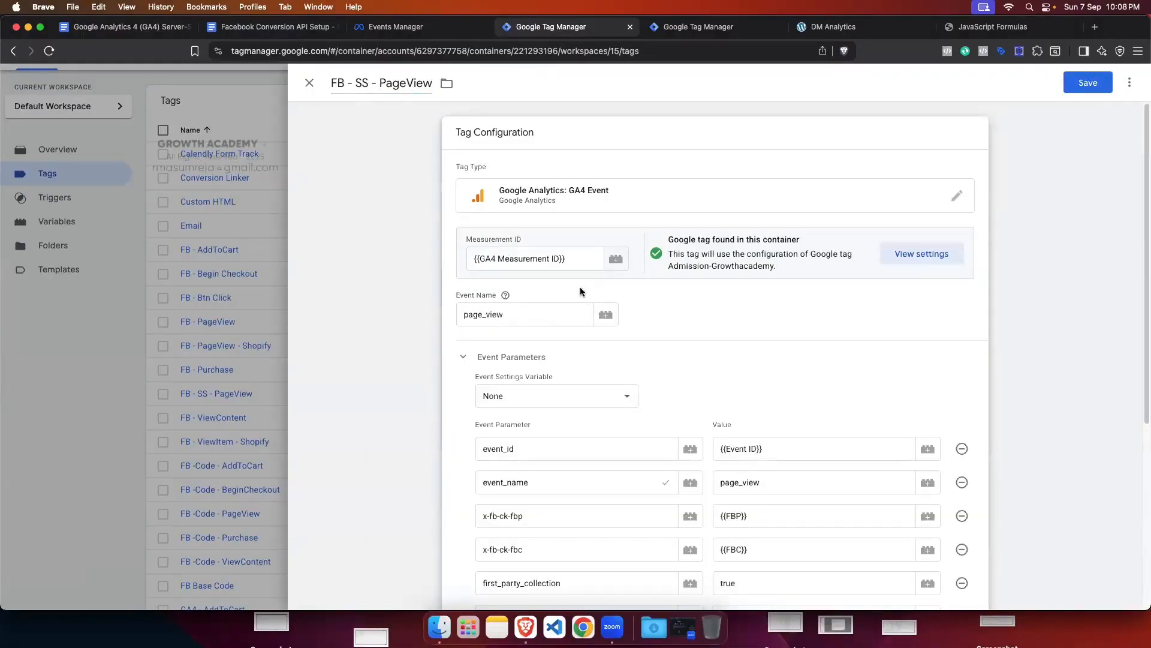
pyautogui.click(273, 26)
pyautogui.scroll(5, 503, 268)
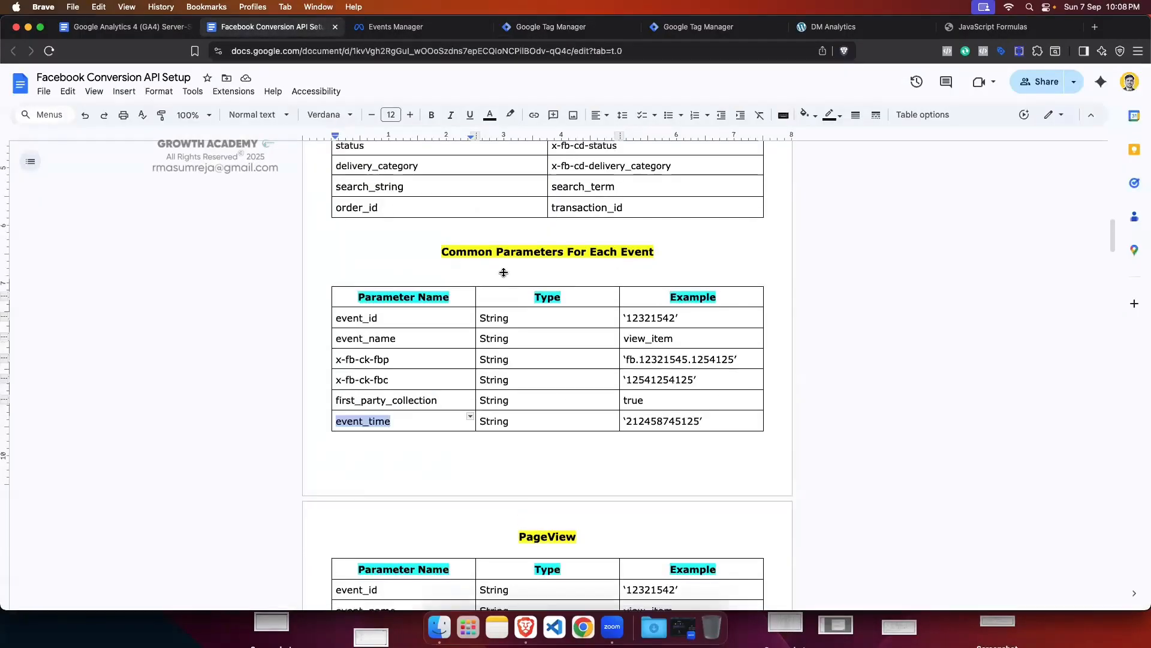
pyautogui.scroll(3, 502, 268)
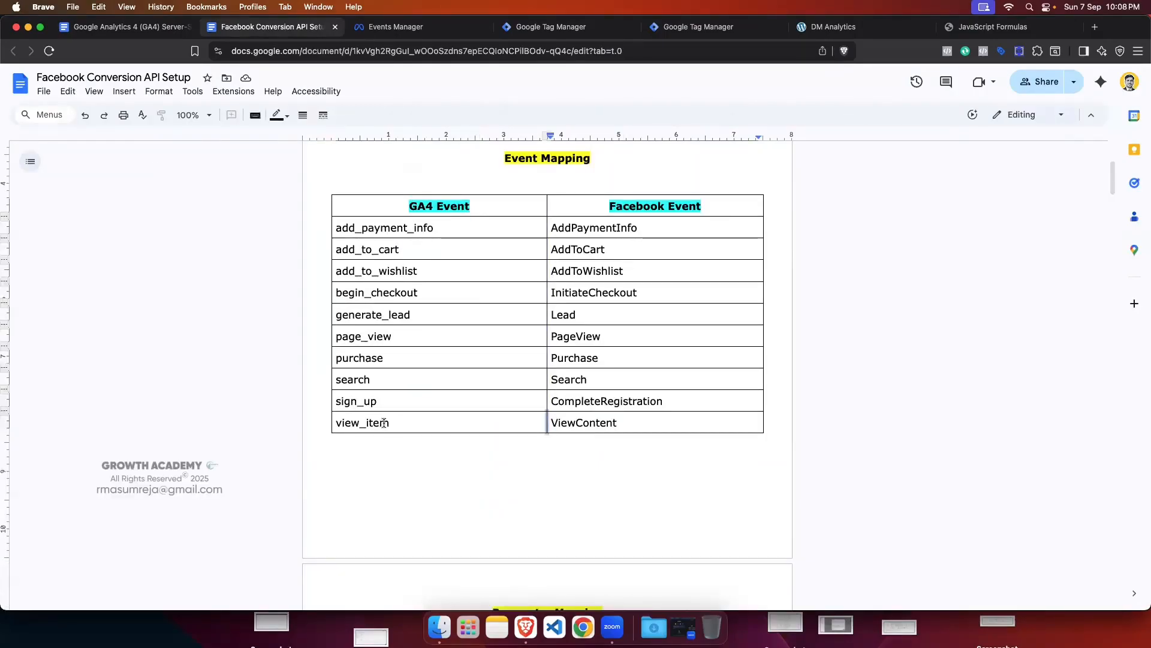
pyautogui.moveTo(390, 423); pyautogui.dragTo(343, 421)
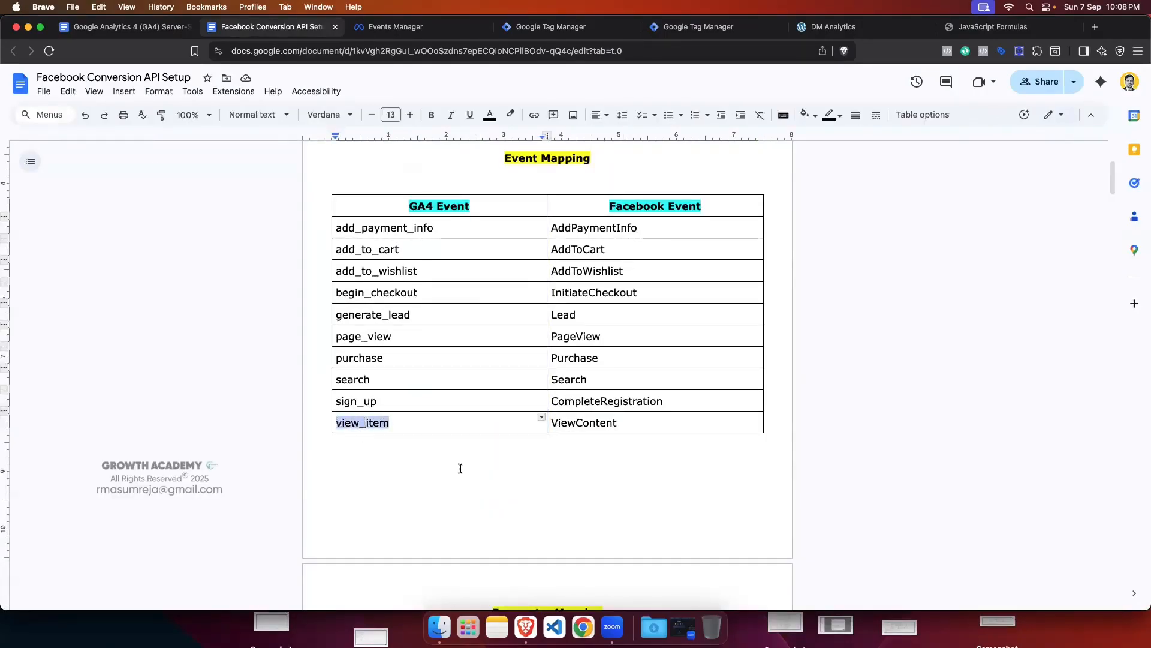
pyautogui.press('super+4')
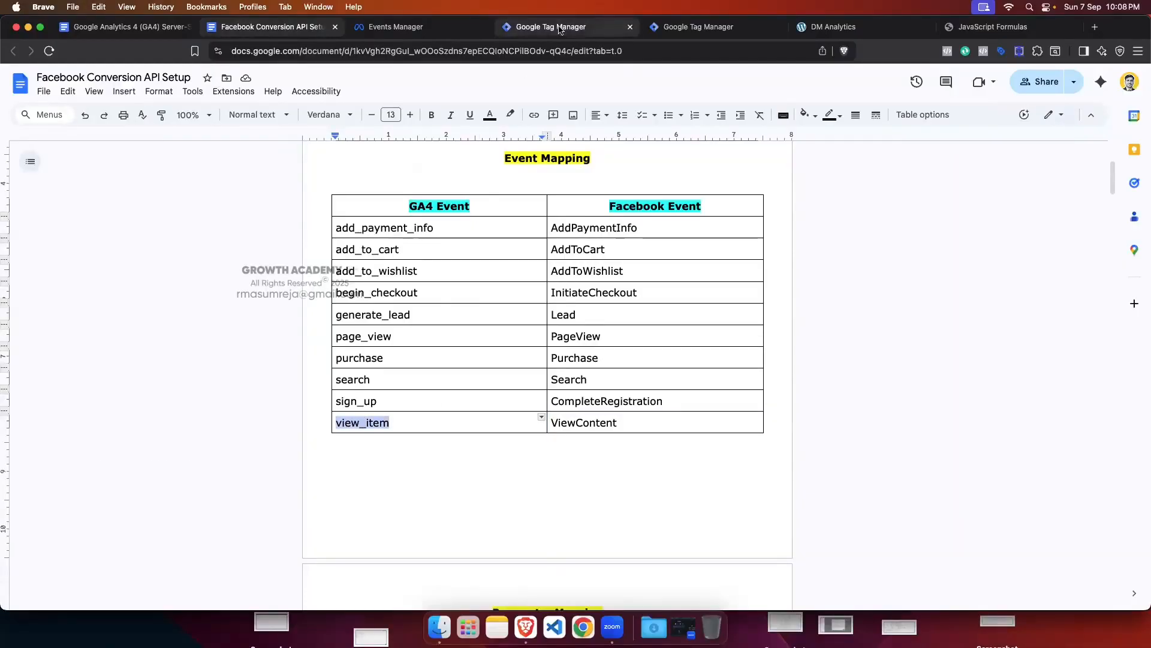
pyautogui.moveTo(510, 314); pyautogui.dragTo(466, 315)
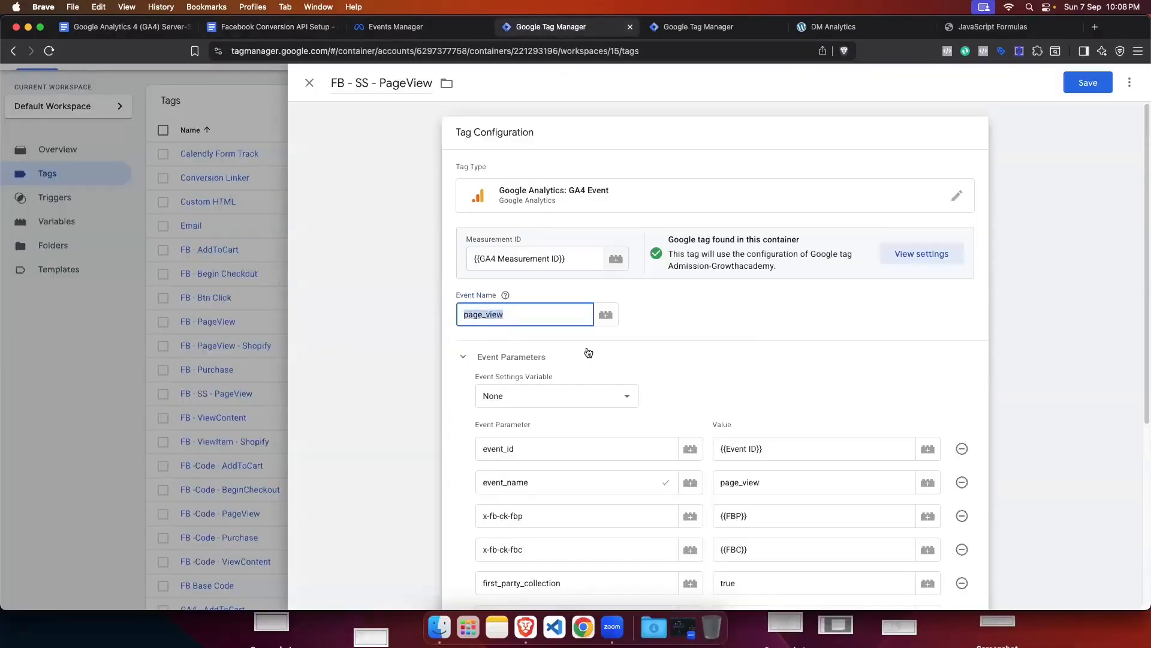
pyautogui.press('BackSpace')
pyautogui.press('super+v')
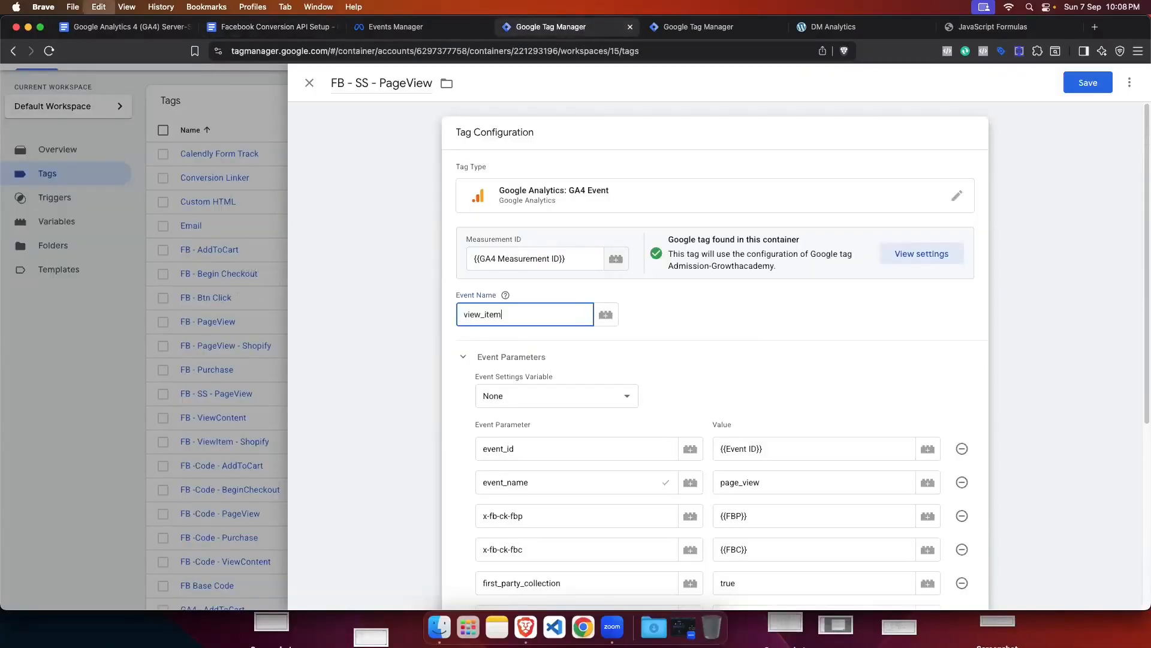
# Step: Replace the event_name parameter's value with view_item
pyautogui.scroll(-1, 764, 450)
pyautogui.moveTo(767, 451); pyautogui.dragTo(717, 450)
pyautogui.press('BackSpace')
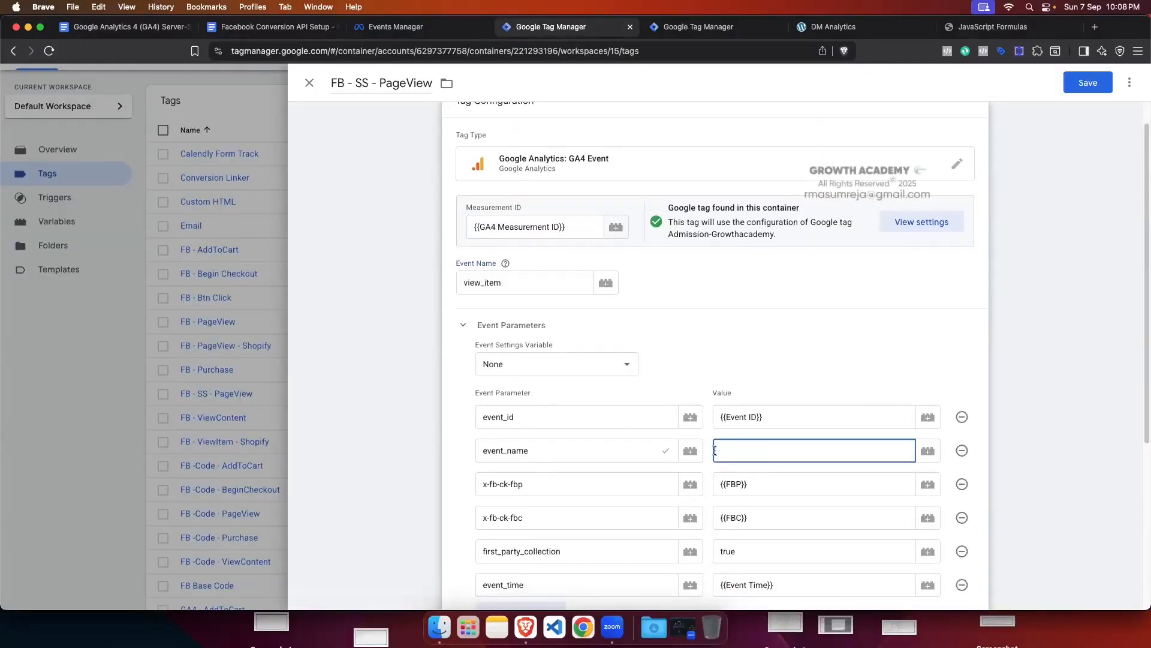
# Step: Add seven empty event parameter rows below event_time in the view_item tag
pyautogui.scroll(-5, 601, 393)
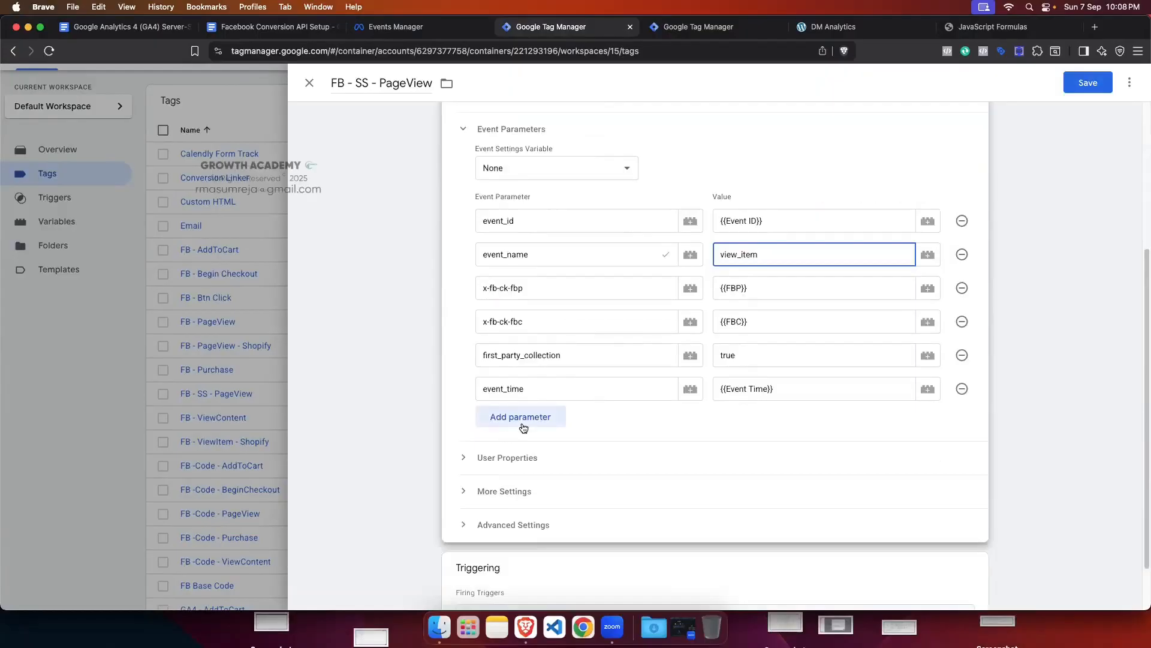
pyautogui.click(536, 426)
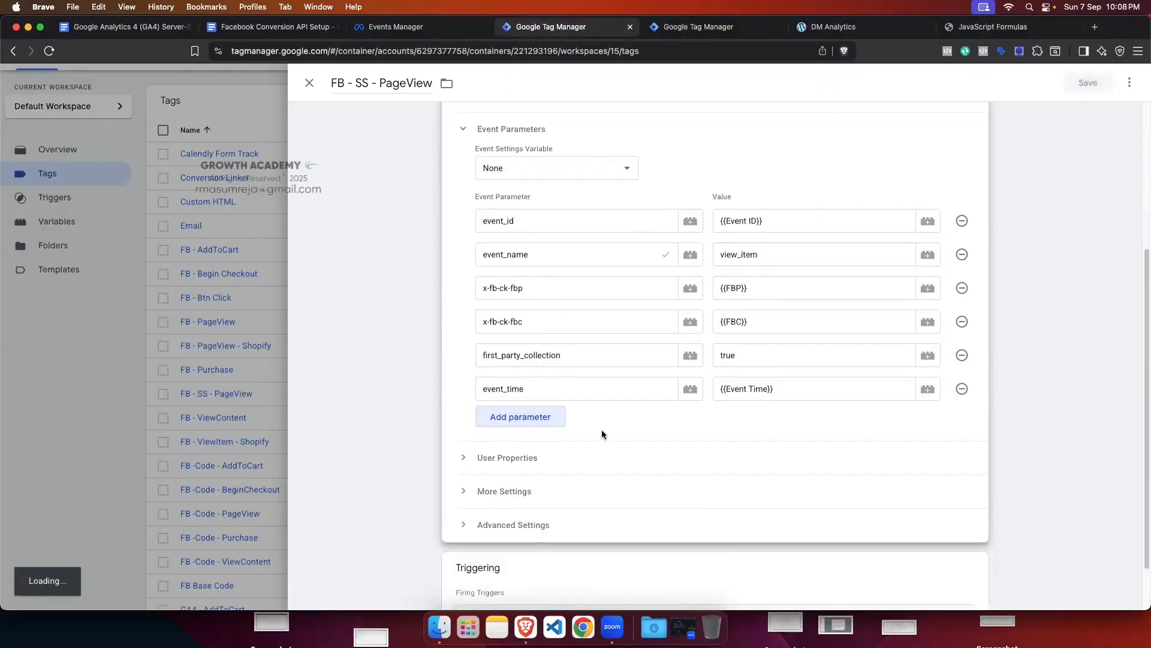
pyautogui.click(534, 444)
pyautogui.click(543, 478)
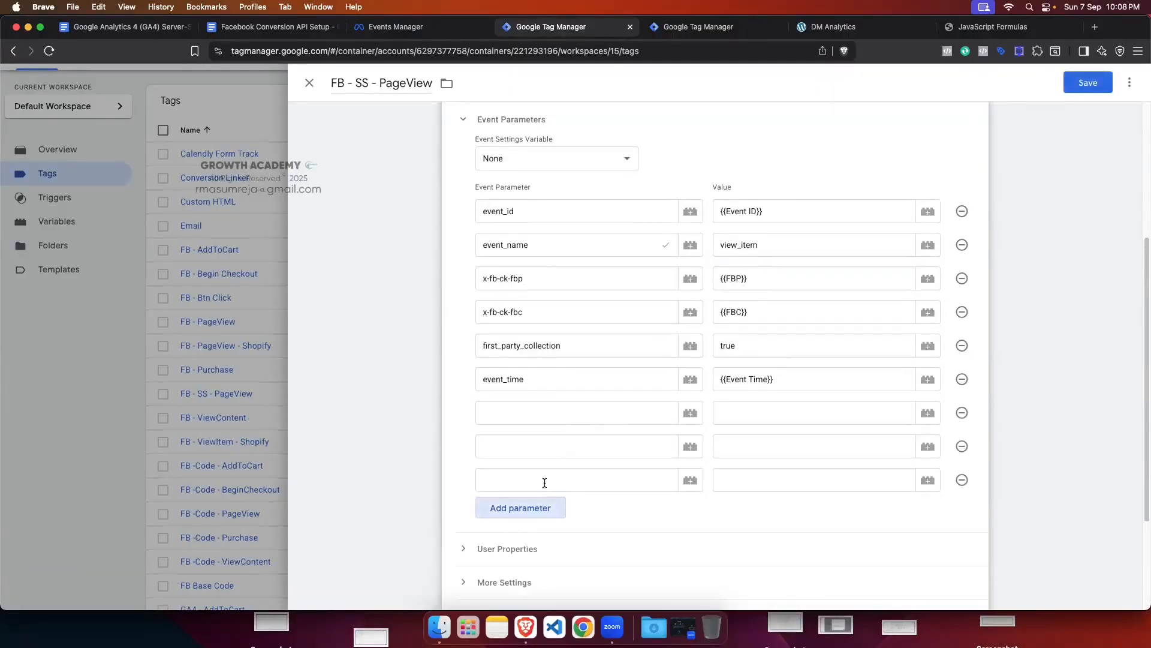
pyautogui.click(548, 511)
pyautogui.click(552, 544)
pyautogui.click(552, 573)
pyautogui.scroll(-1, 578, 501)
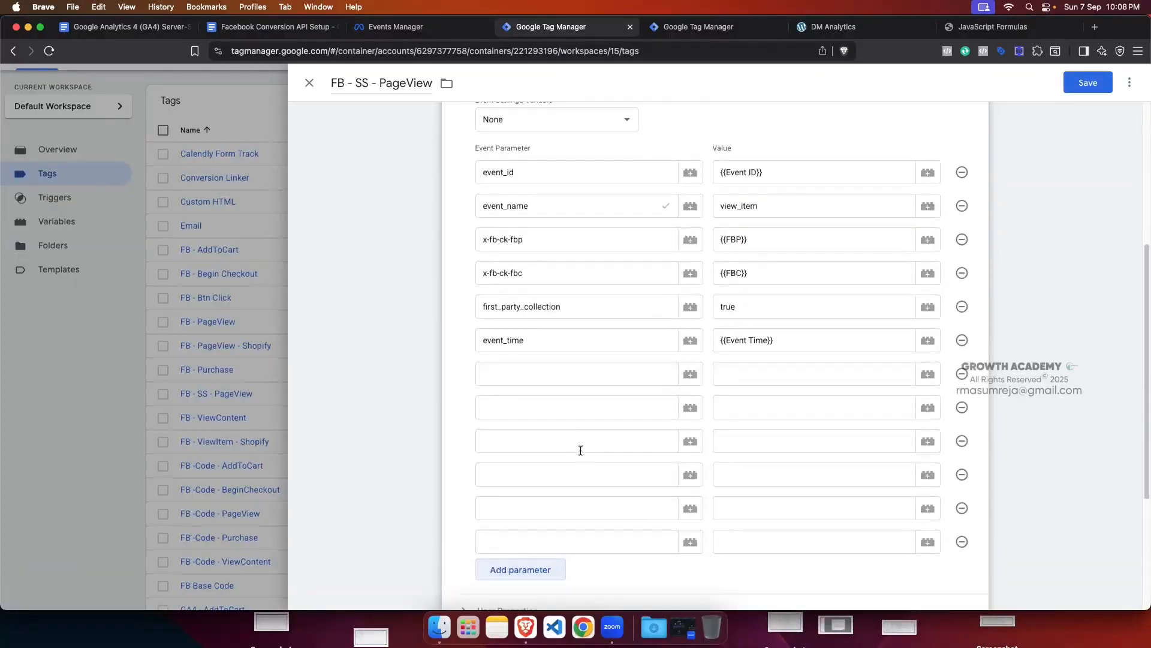
pyautogui.click(548, 568)
pyautogui.scroll(-1, 557, 430)
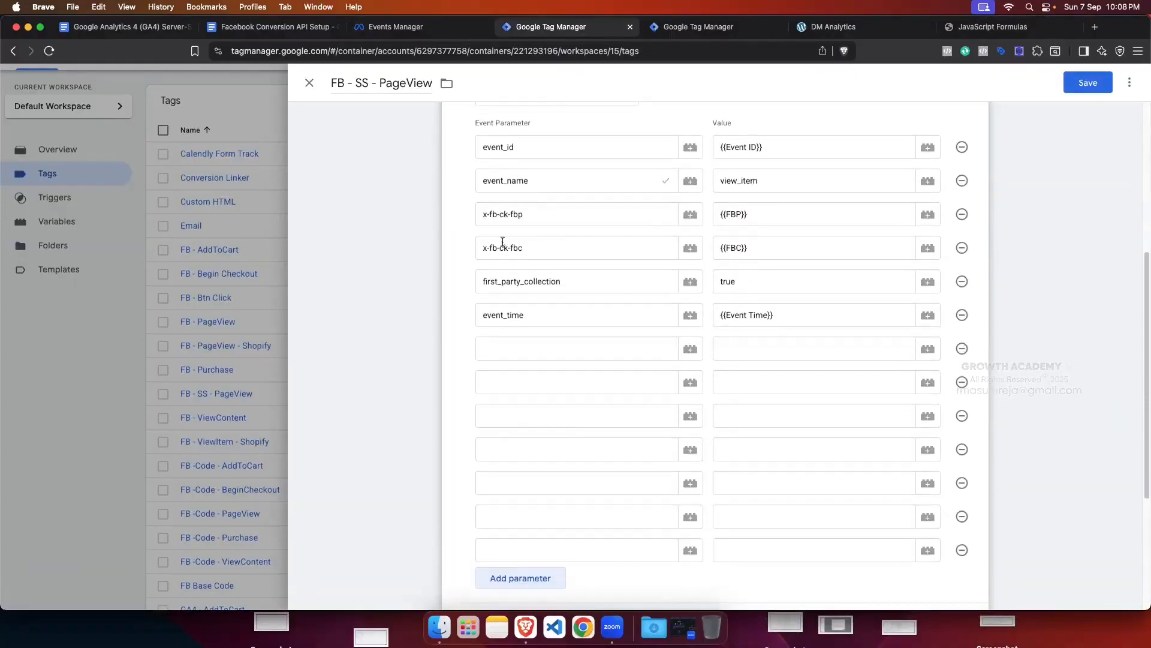
# Step: Find the ViewContent parameter table in the Facebook Conversion API Setup document and examine its rows from event_id to event_time
pyautogui.click(286, 27)
pyautogui.scroll(-10, 604, 297)
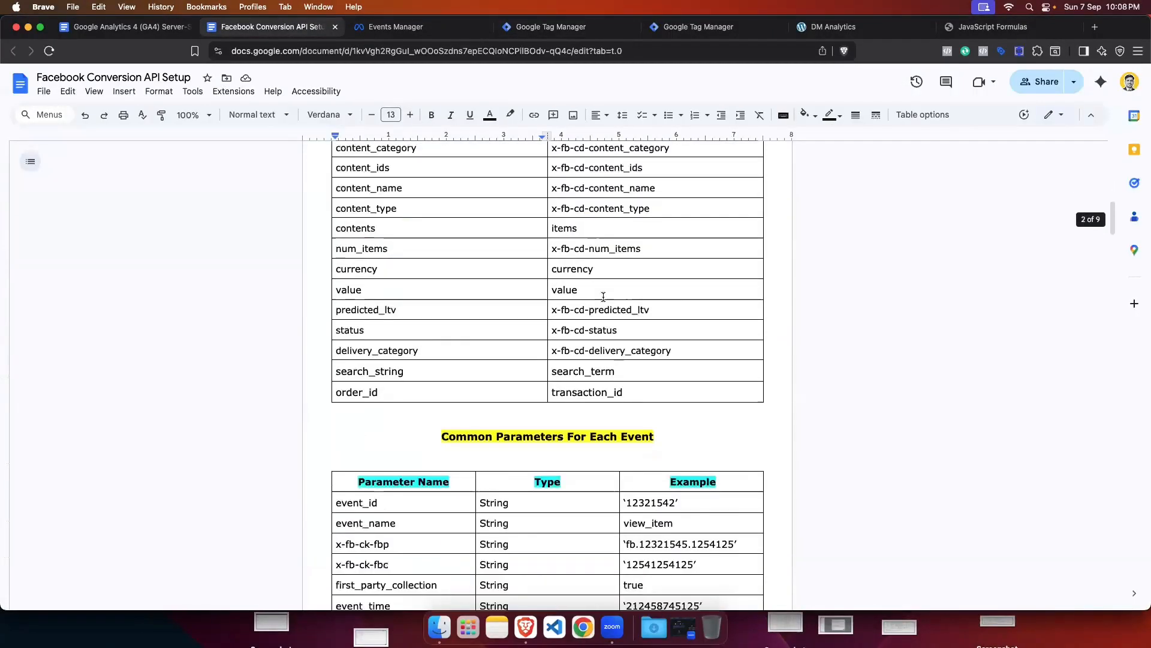
pyautogui.scroll(-15, 602, 295)
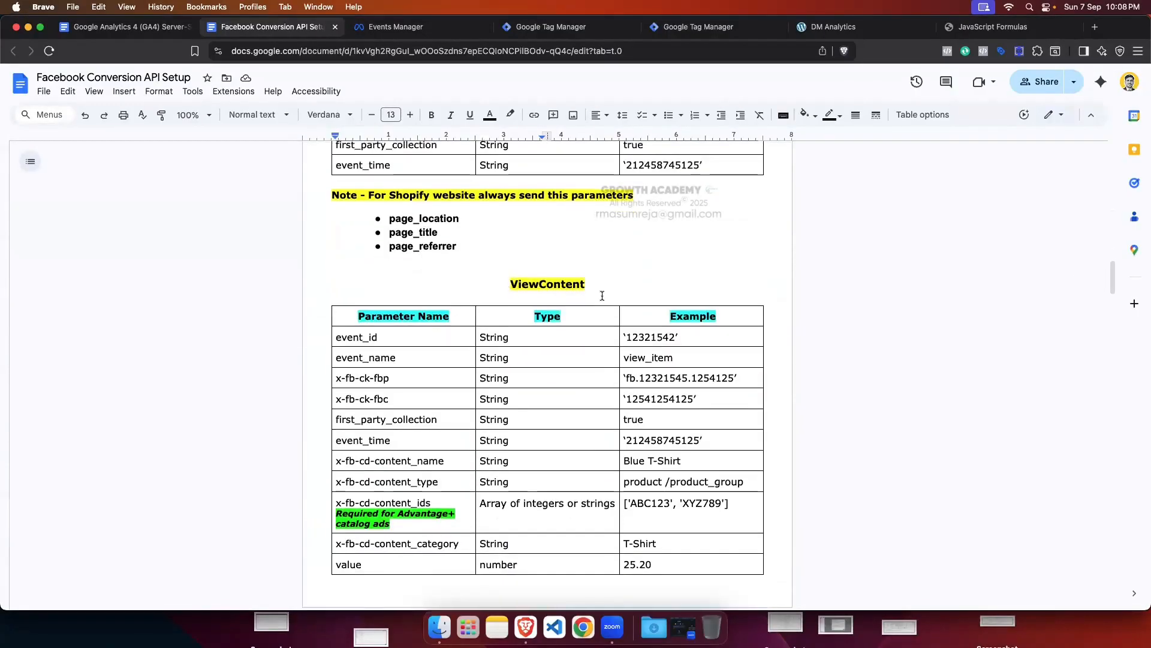
pyautogui.scroll(-2, 539, 300)
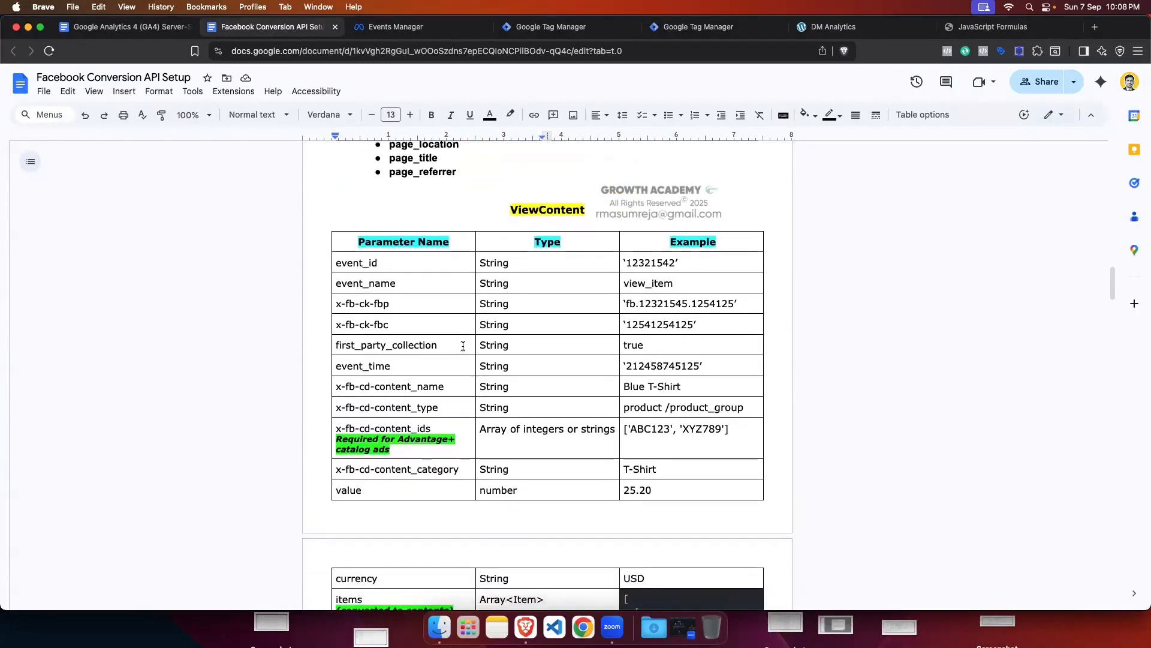
pyautogui.moveTo(385, 363); pyautogui.dragTo(341, 264)
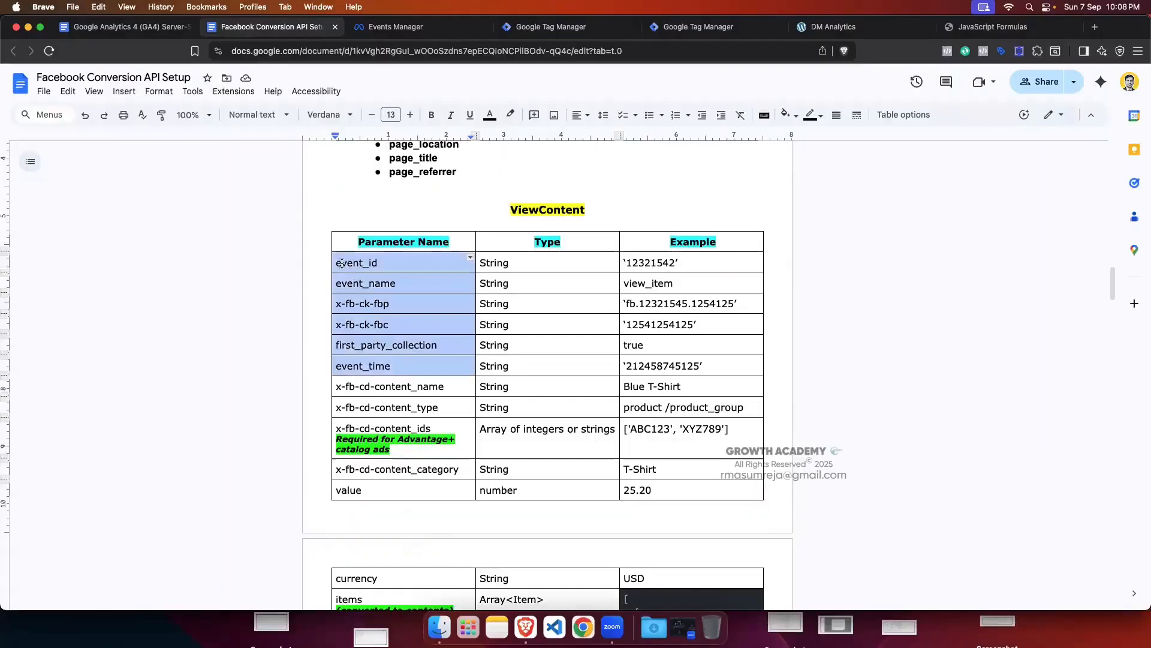
pyautogui.scroll(-1, 441, 340)
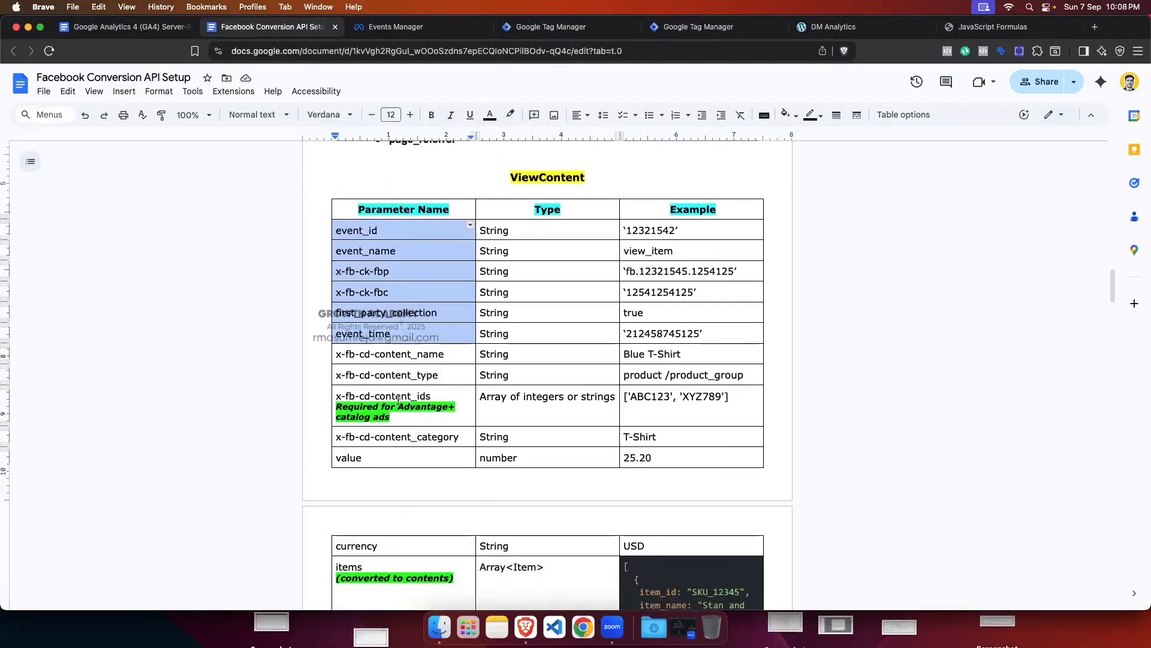
pyautogui.scroll(-4, 423, 473)
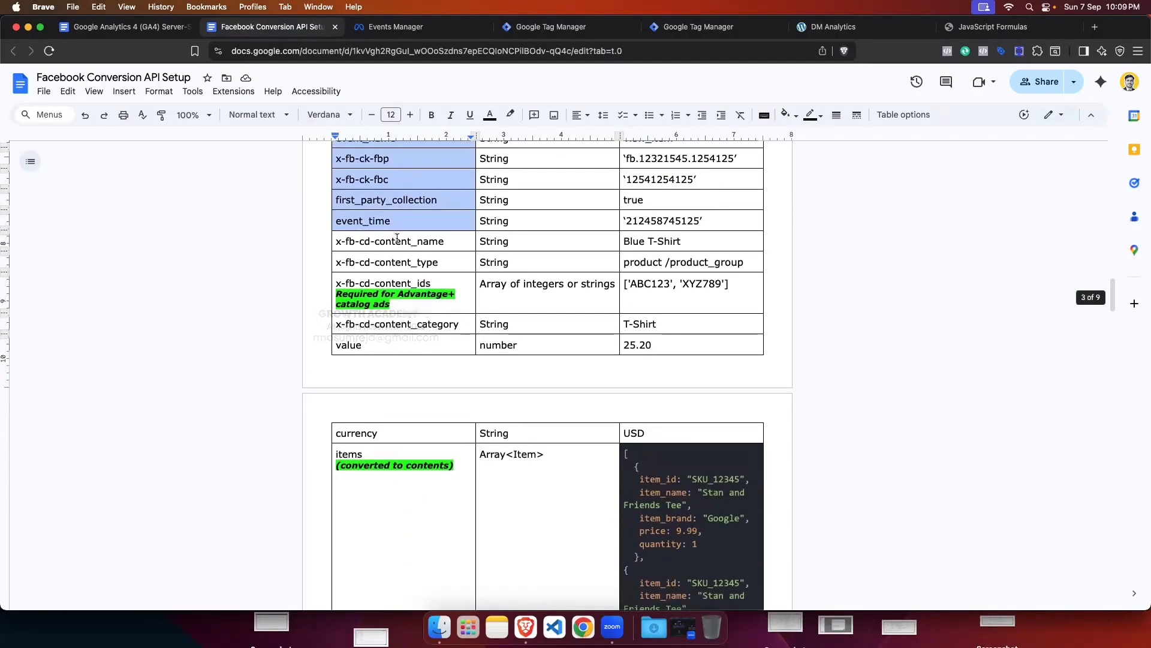
# Step: Copy x-fb-cd-content_name from the ViewContent table into the first empty event parameter row of the view_item tag
pyautogui.moveTo(445, 241); pyautogui.dragTo(340, 242)
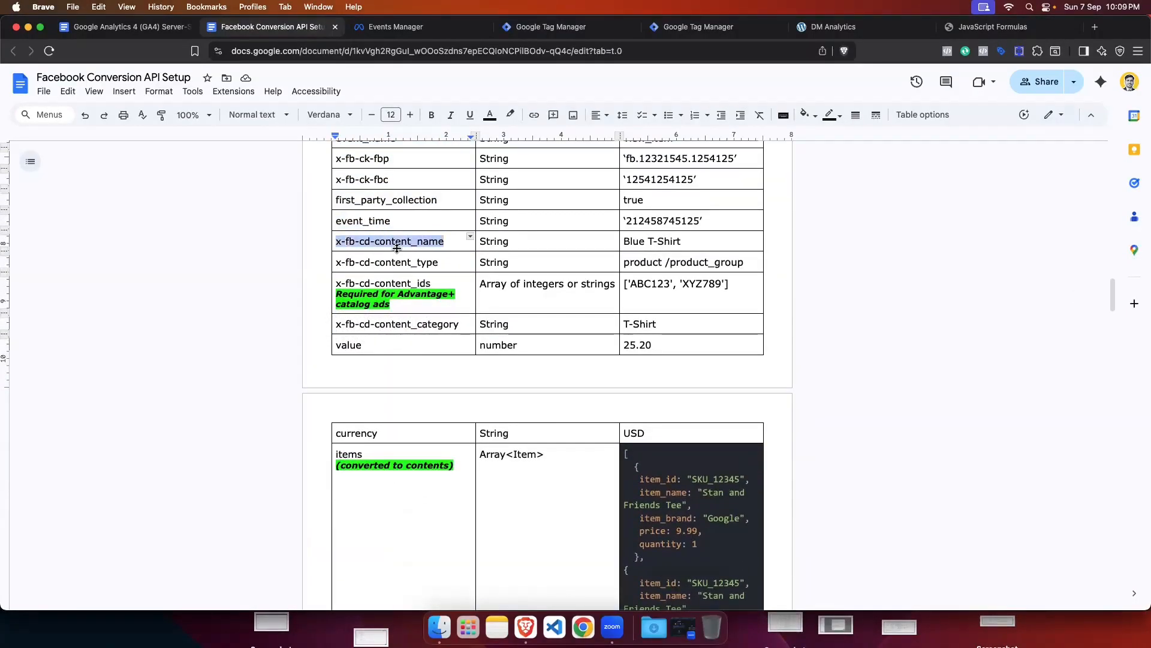
pyautogui.click(428, 243)
pyautogui.moveTo(443, 241); pyautogui.dragTo(344, 240)
pyautogui.click(562, 28)
pyautogui.click(508, 348)
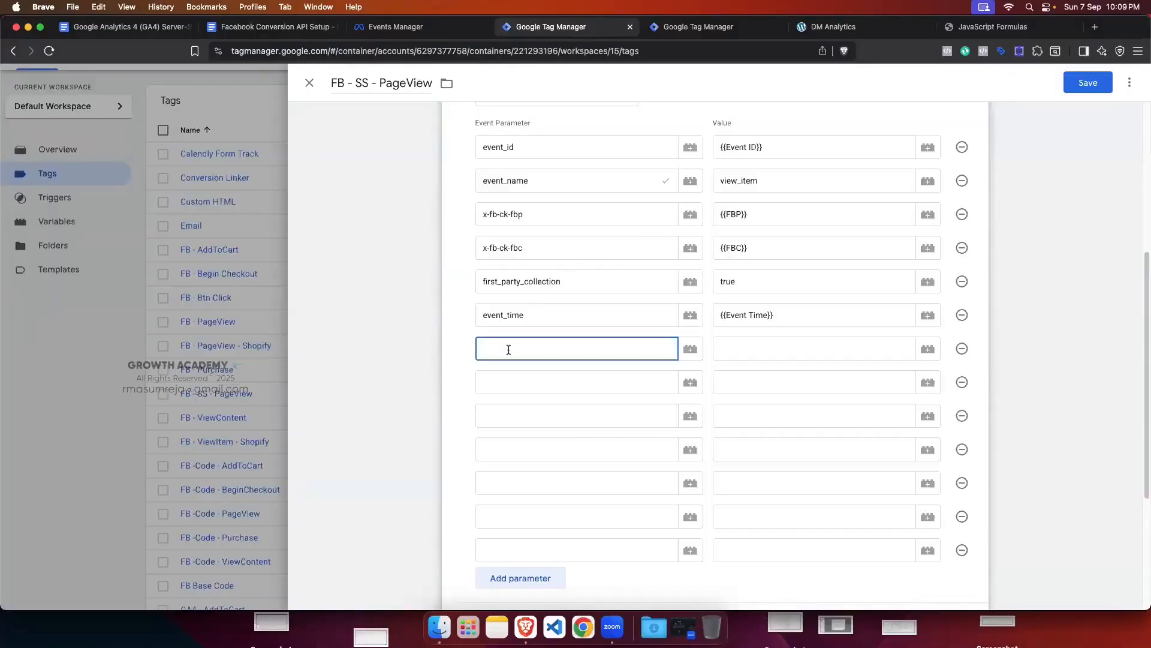
pyautogui.press('super+v')
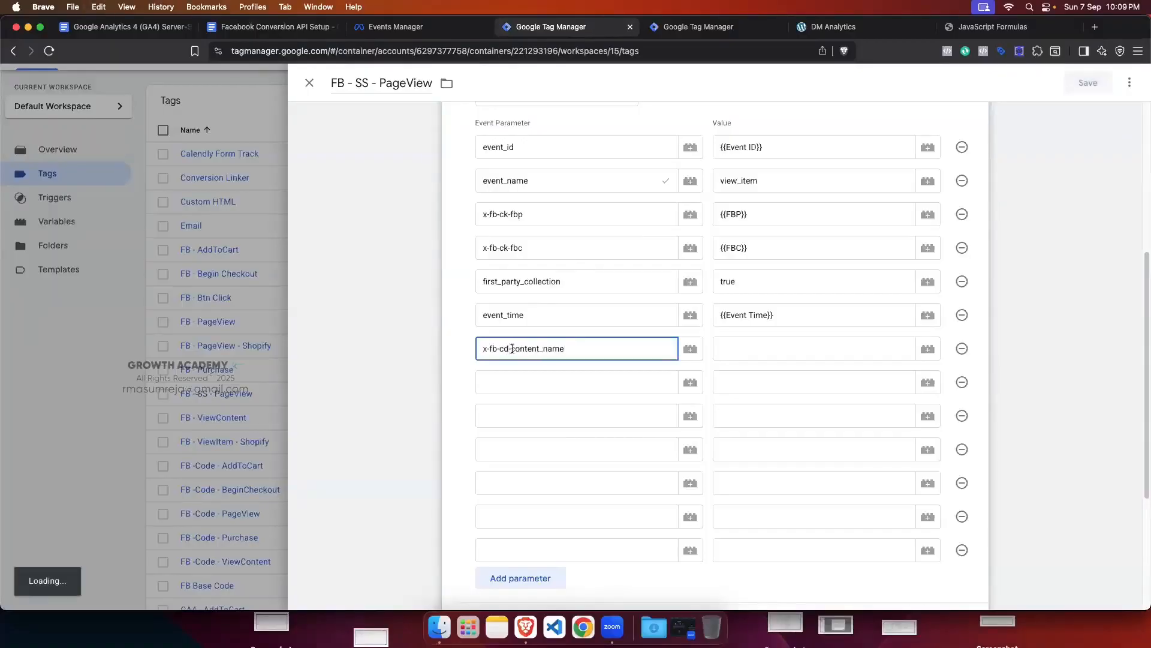
pyautogui.moveTo(537, 348); pyautogui.dragTo(556, 348)
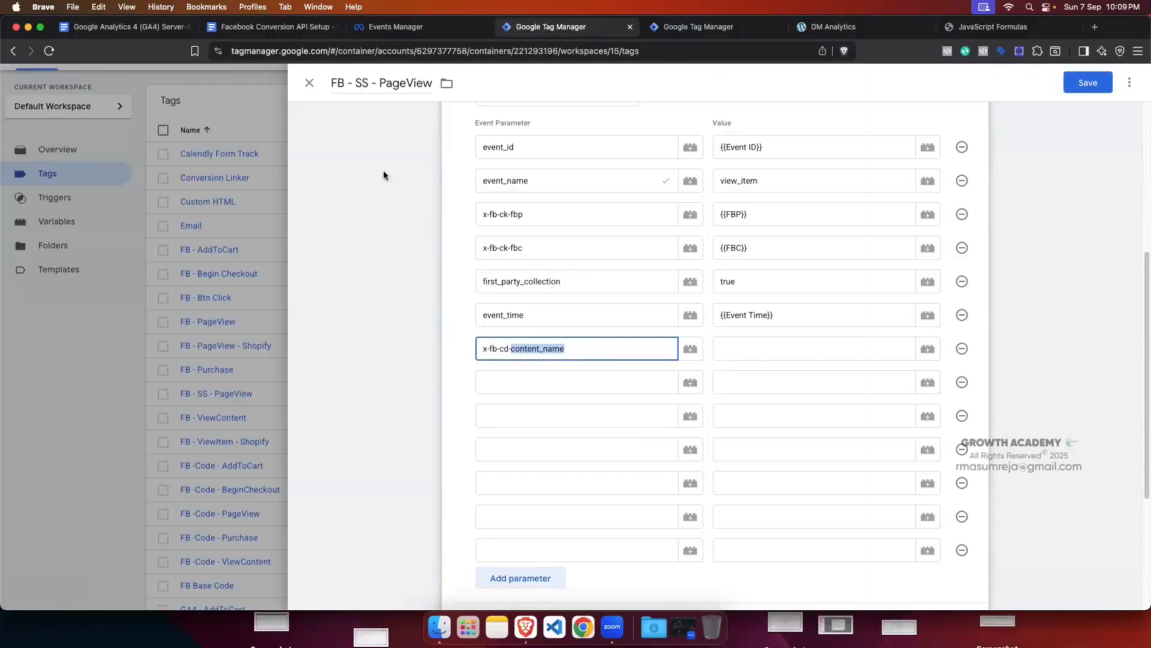
# Step: Copy x-fb-cd-content_type from the ViewContent table into the parameter row below x-fb-cd-content_name
pyautogui.click(270, 26)
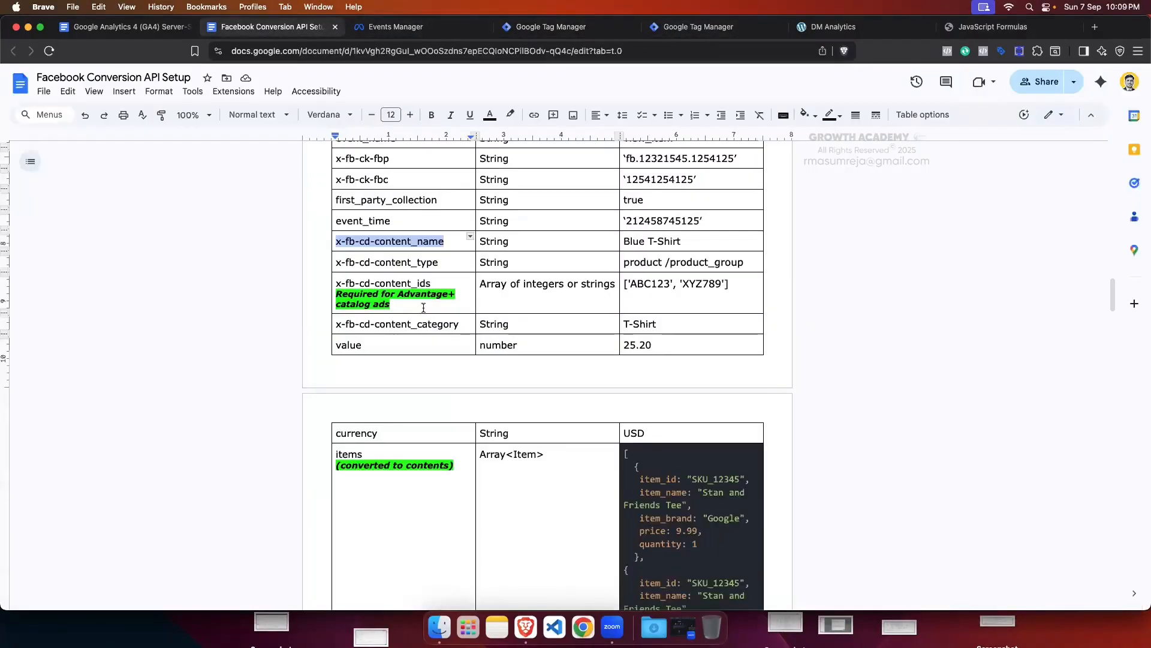
pyautogui.moveTo(441, 262); pyautogui.dragTo(336, 261)
pyautogui.press('super+c')
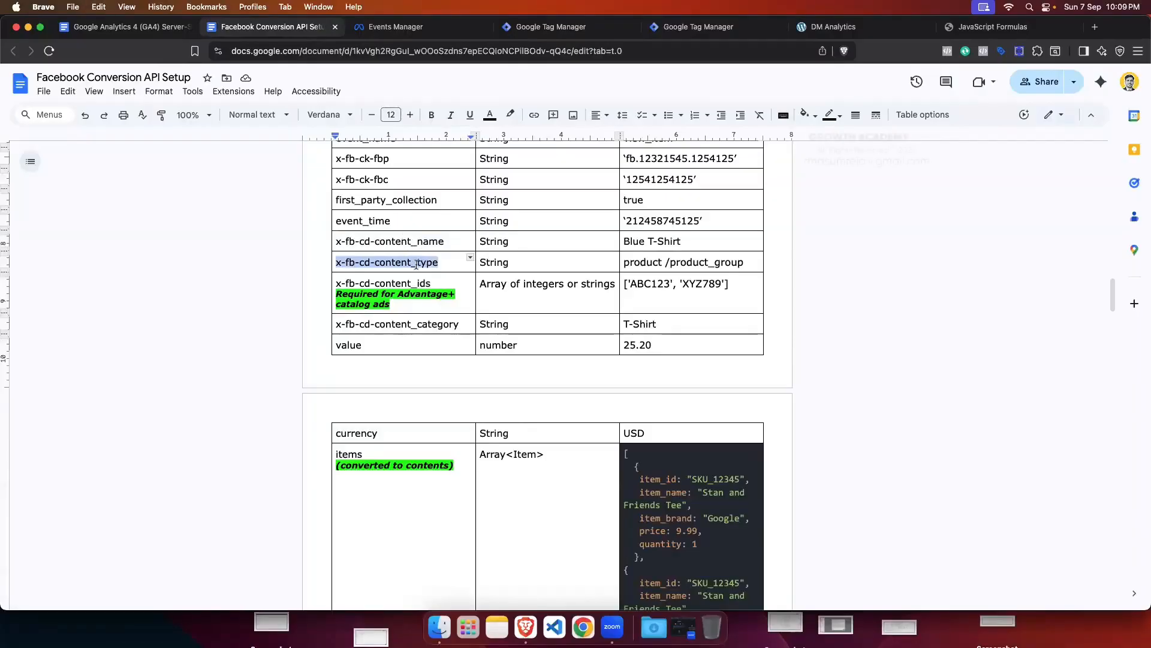
pyautogui.click(550, 26)
pyautogui.click(511, 378)
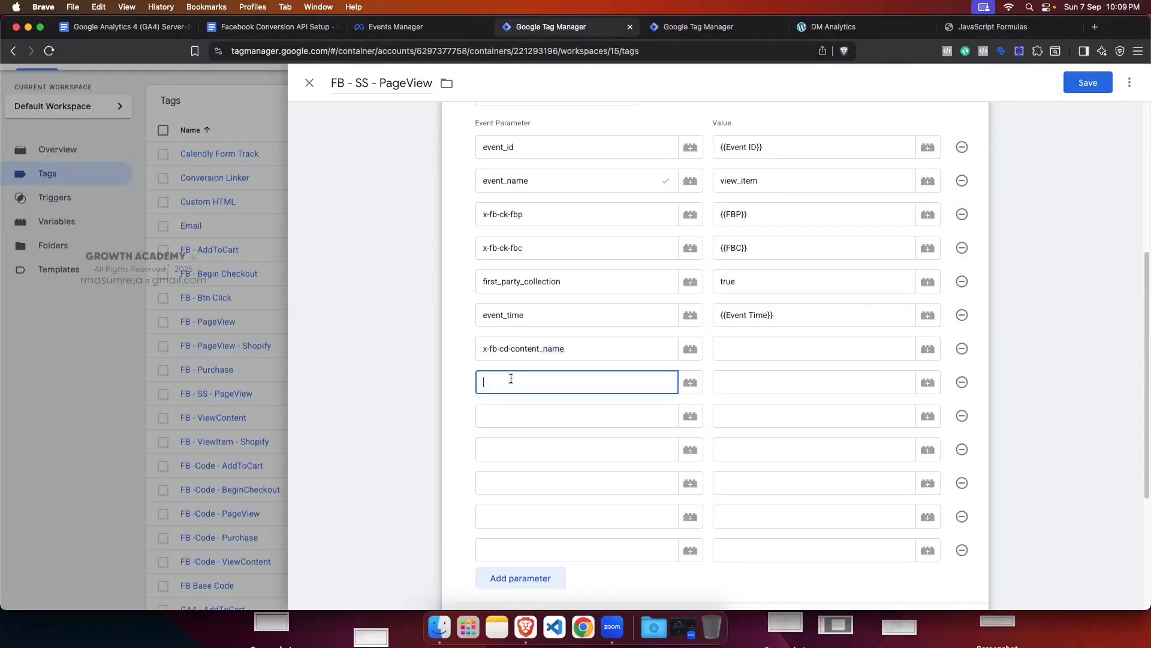
pyautogui.press('super+v')
# Step: Copy x-fb-cd-content_ids from the ViewContent table into the parameter row below x-fb-cd-content_type
pyautogui.click(271, 26)
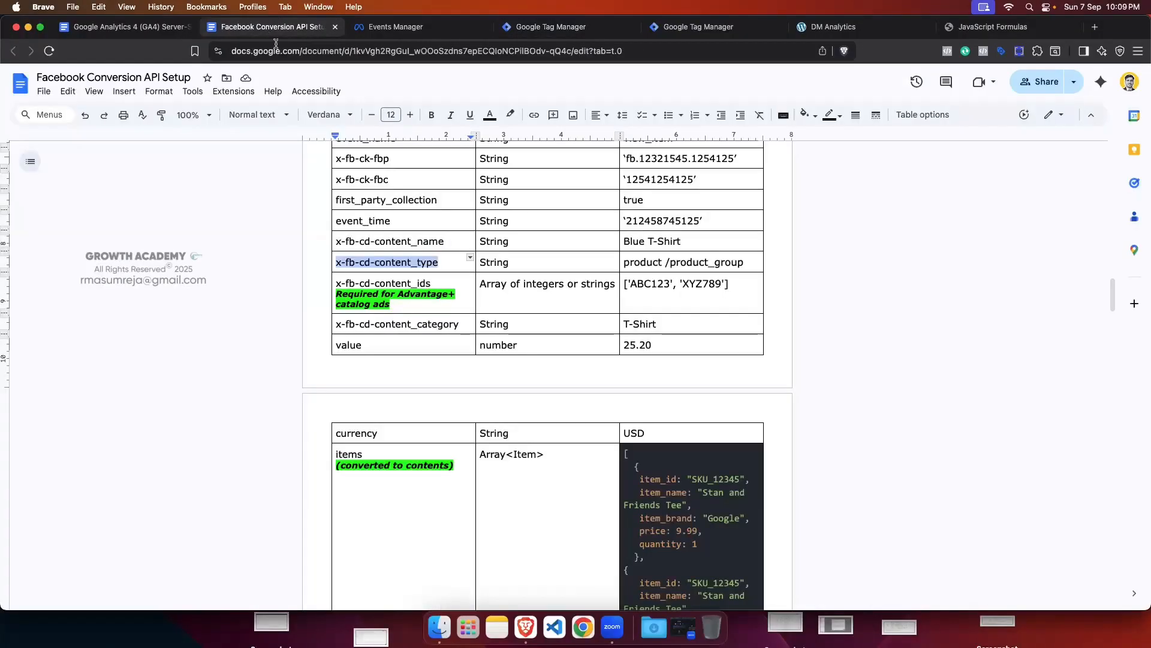
pyautogui.moveTo(430, 282); pyautogui.dragTo(332, 280)
pyautogui.press('super+c')
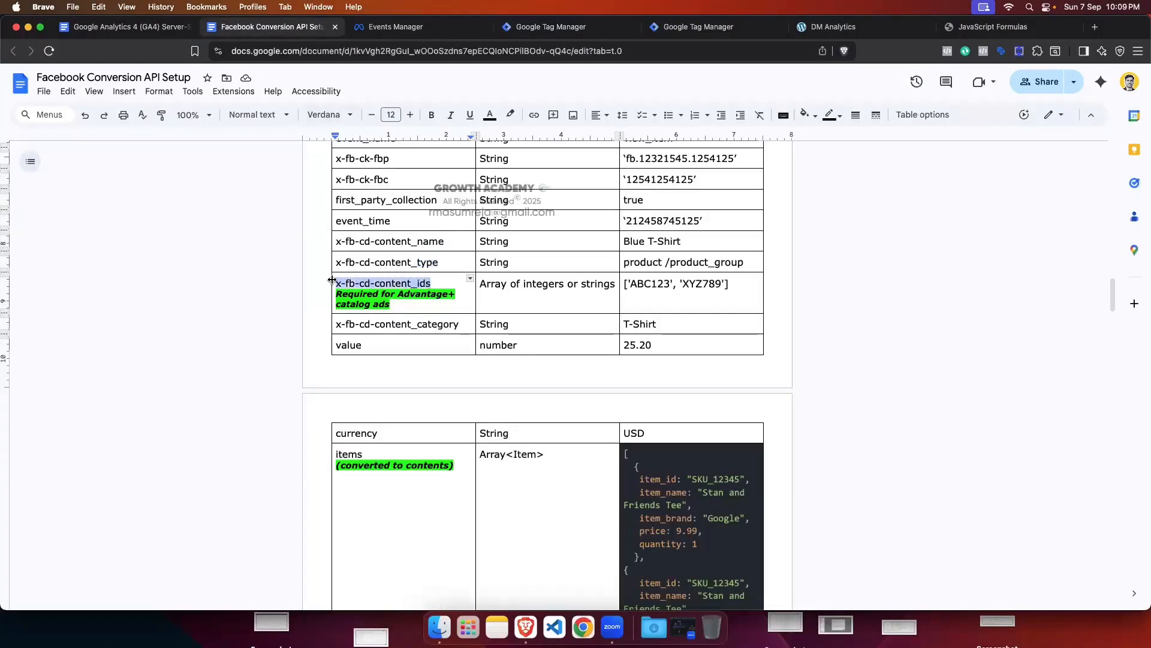
pyautogui.click(551, 27)
pyautogui.click(513, 413)
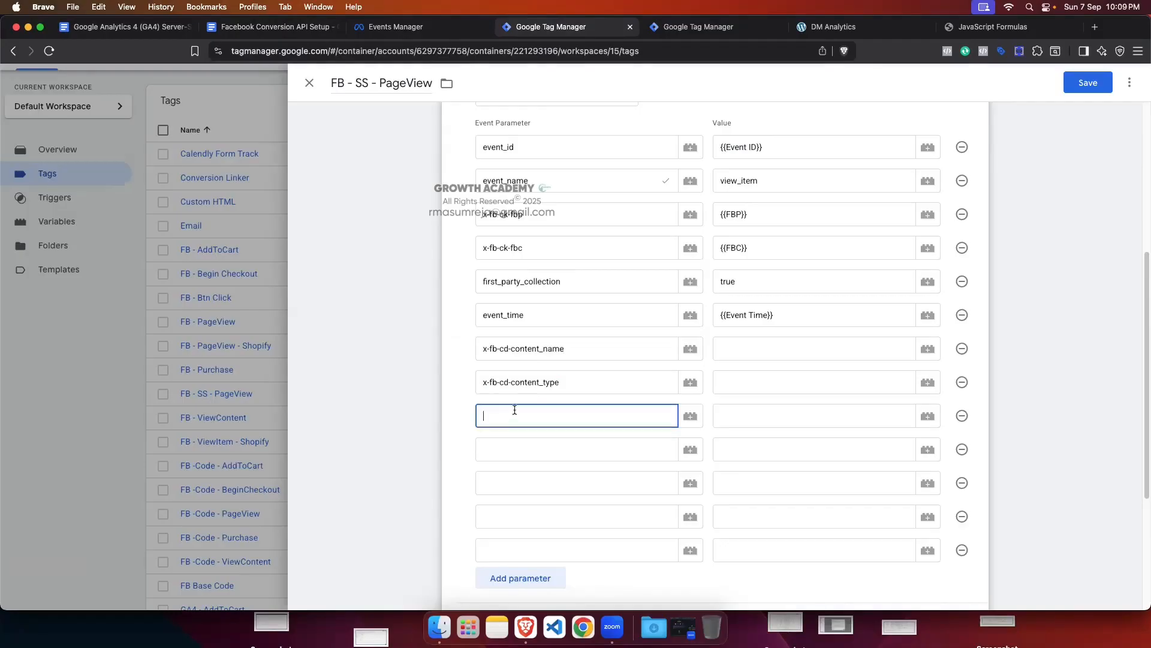
pyautogui.press('super+v')
# Step: Copy x-fb-cd-content_category from the ViewContent table into the parameter row below x-fb-cd-content_ids
pyautogui.click(271, 26)
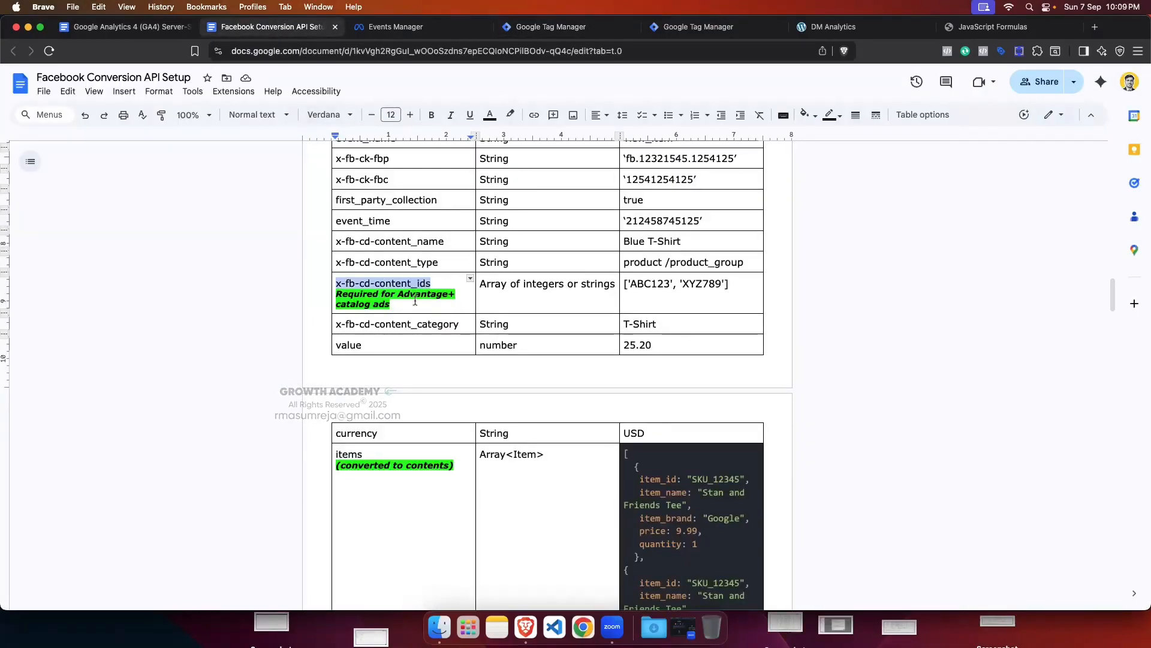
pyautogui.moveTo(459, 324); pyautogui.dragTo(375, 324)
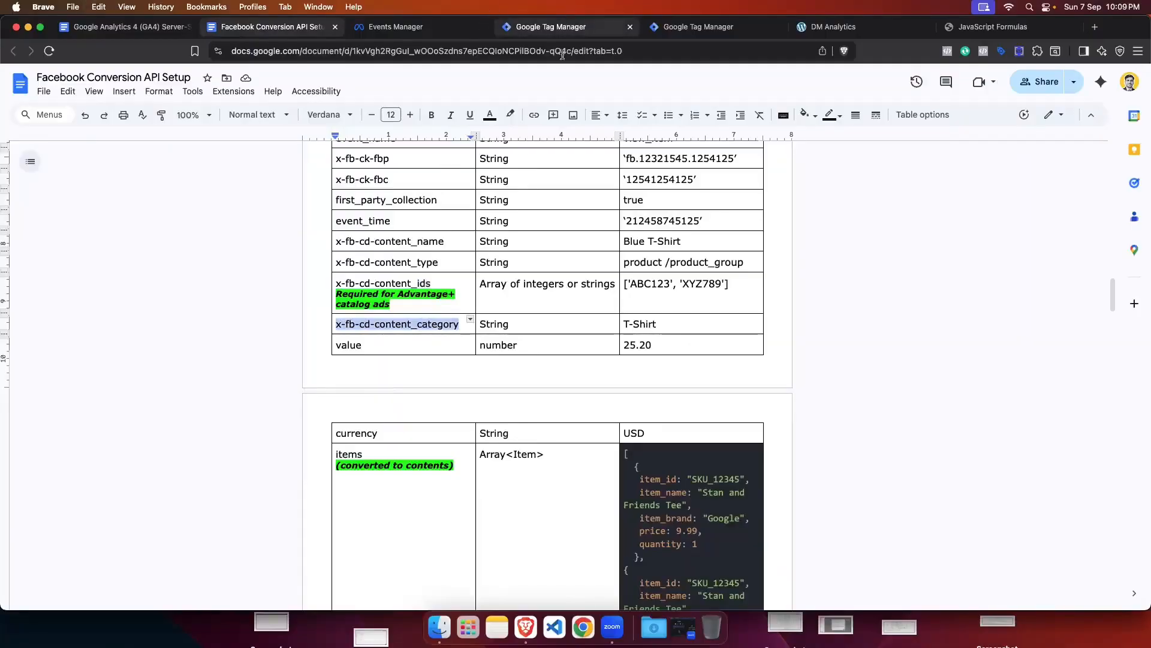
pyautogui.click(553, 27)
pyautogui.click(511, 441)
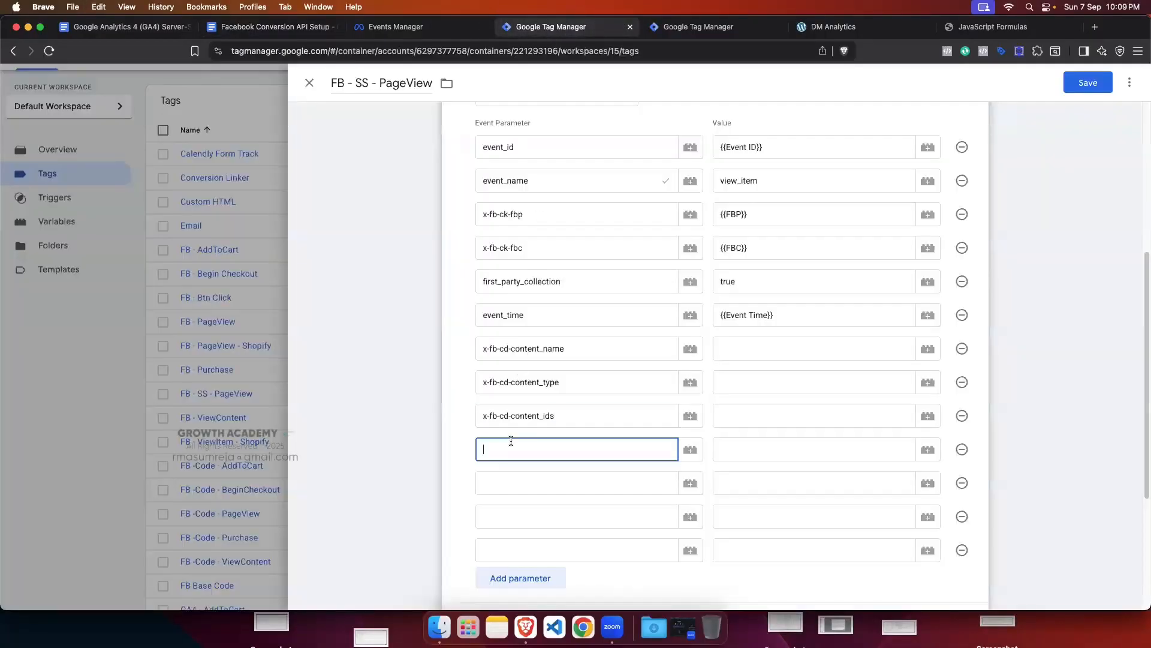
pyautogui.write('x-fb-cd-content_category')
# Step: Copy the value parameter name from the ViewContent table into the tag's row below x-fb-cd-content_category
pyautogui.click(270, 27)
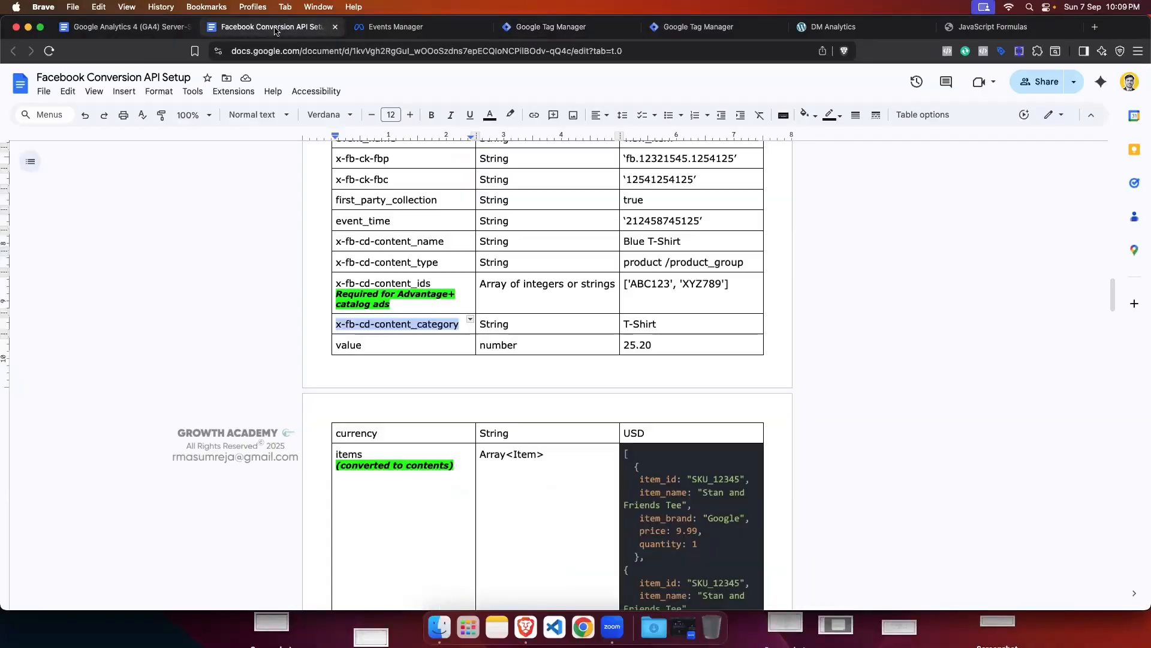
pyautogui.scroll(-1, 479, 289)
pyautogui.doubleClick(349, 306)
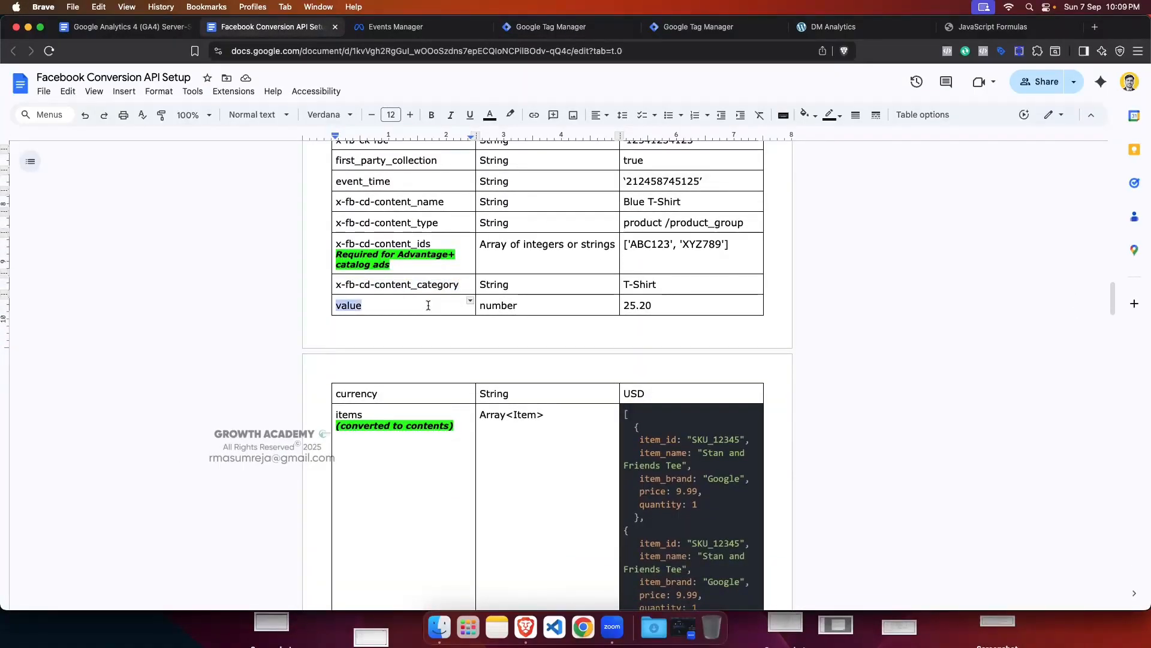
pyautogui.click(547, 25)
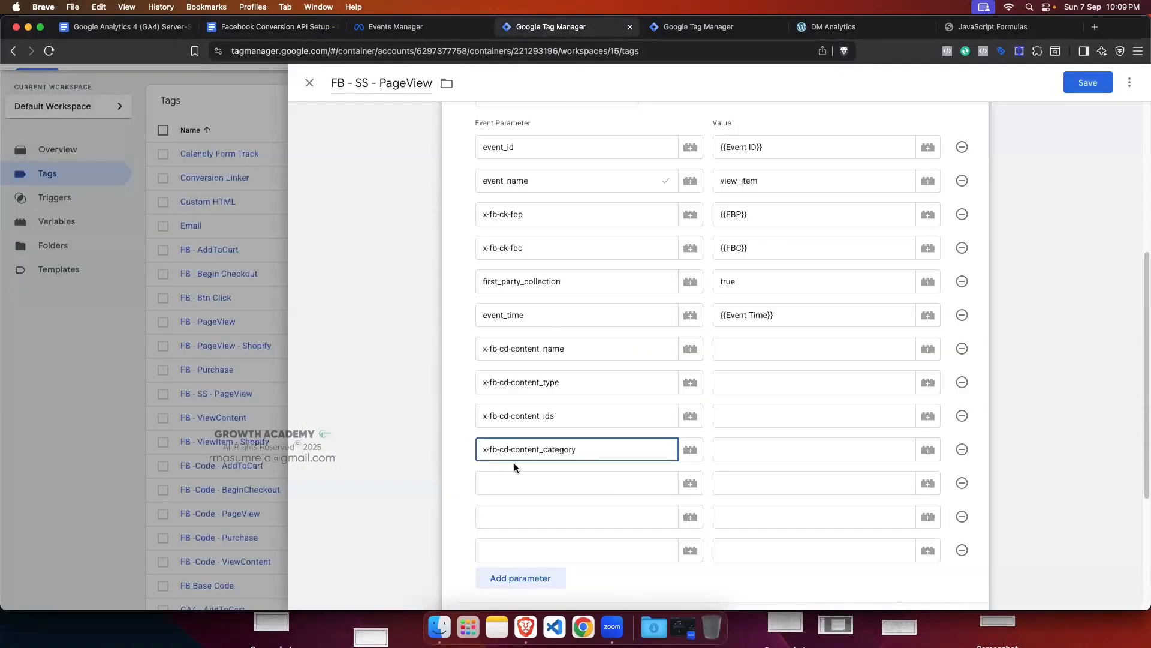
pyautogui.click(499, 476)
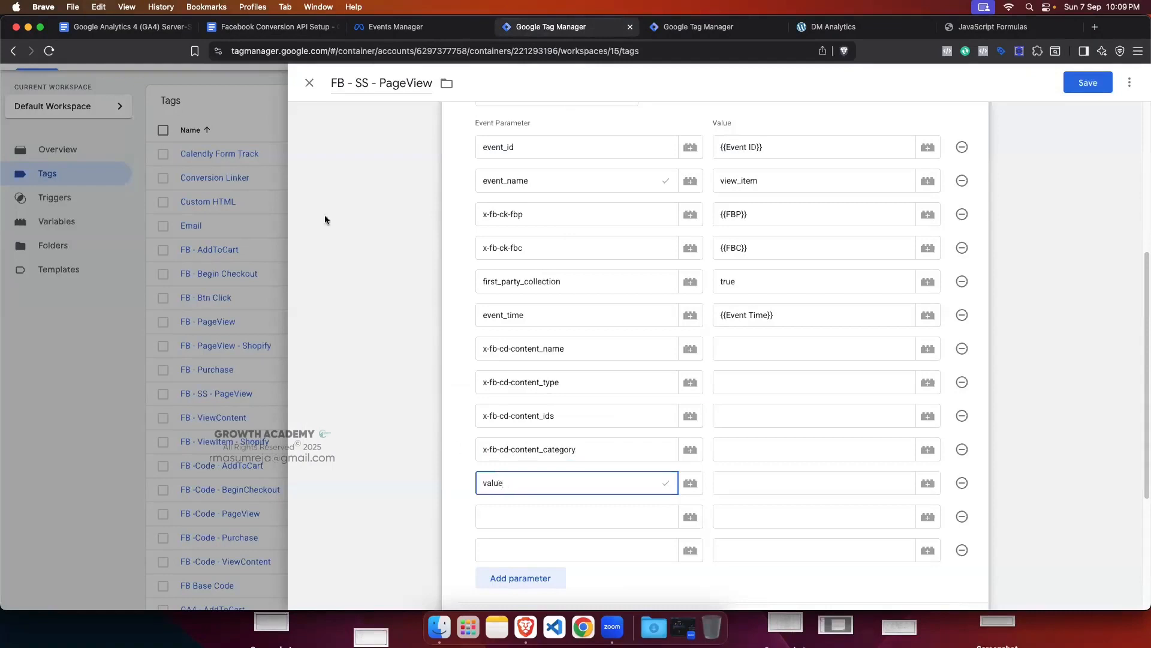
# Step: Copy the currency parameter name from the ViewContent table into the tag's row below value
pyautogui.click(270, 26)
pyautogui.scroll(-1, 355, 356)
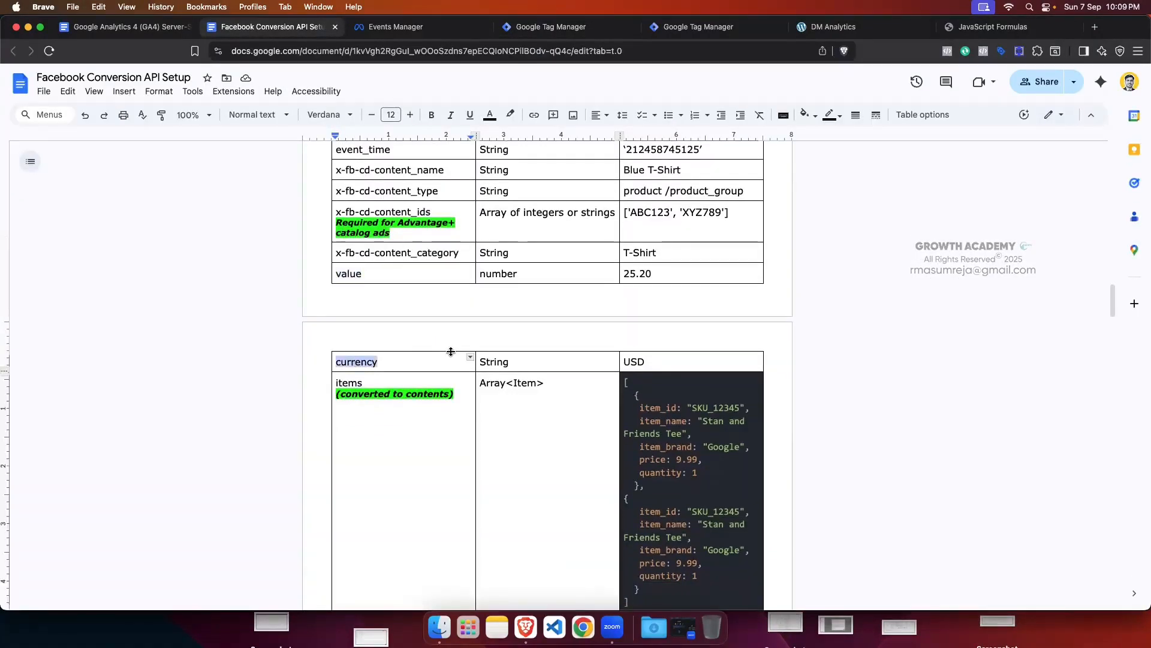
pyautogui.click(543, 26)
pyautogui.click(499, 510)
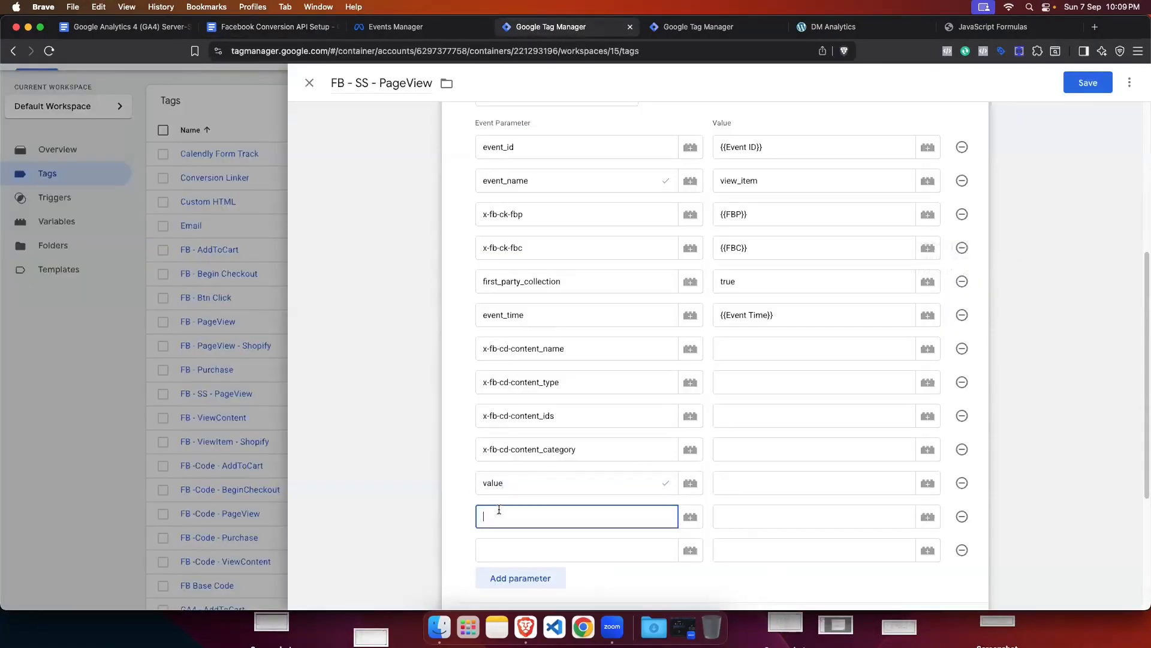
pyautogui.write('currency')
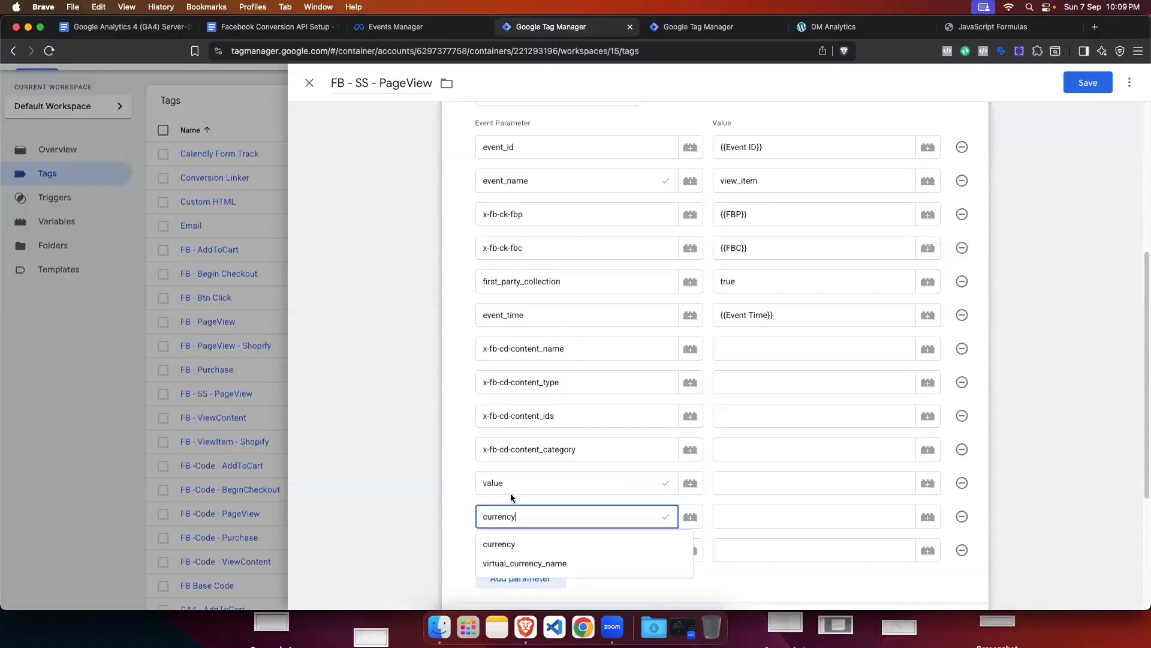
pyautogui.click(509, 545)
# Step: Copy the items parameter name from the ViewContent table into the tag's last empty event parameter row
pyautogui.click(513, 547)
pyautogui.click(270, 26)
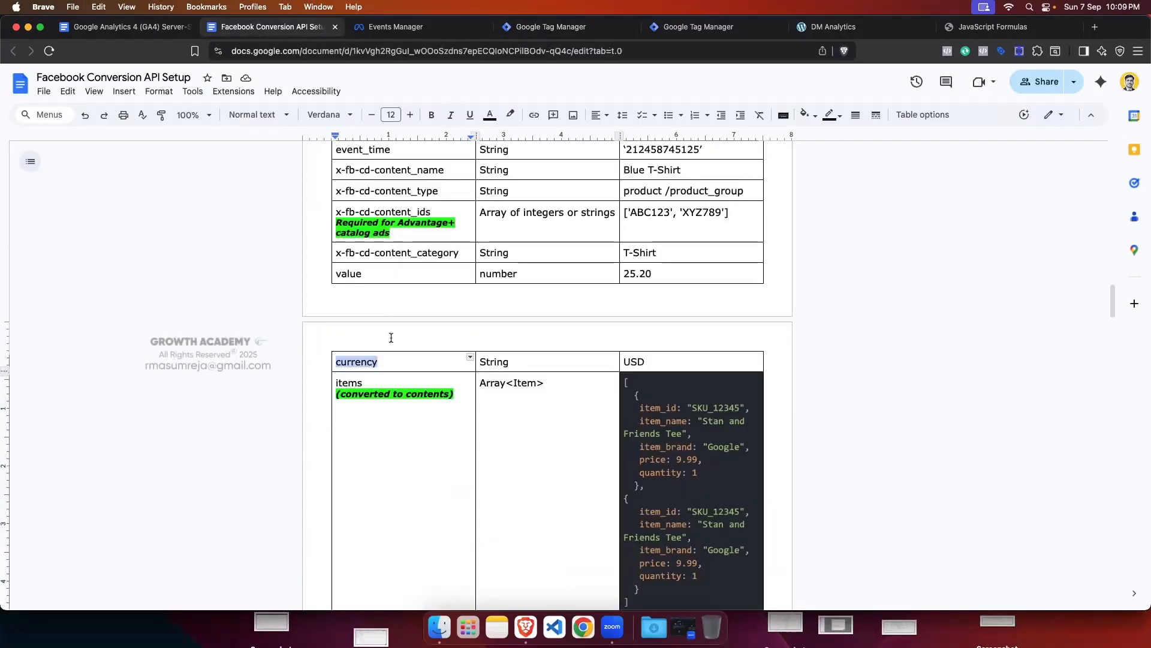
pyautogui.doubleClick(345, 221)
pyautogui.press('super+c')
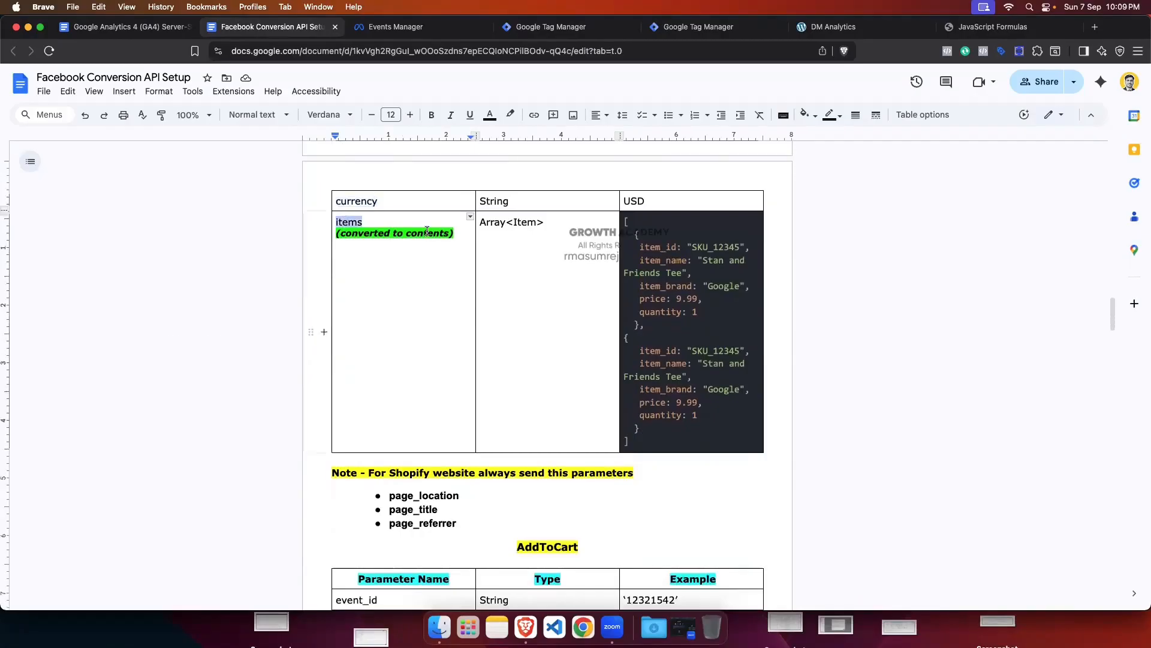
pyautogui.click(534, 27)
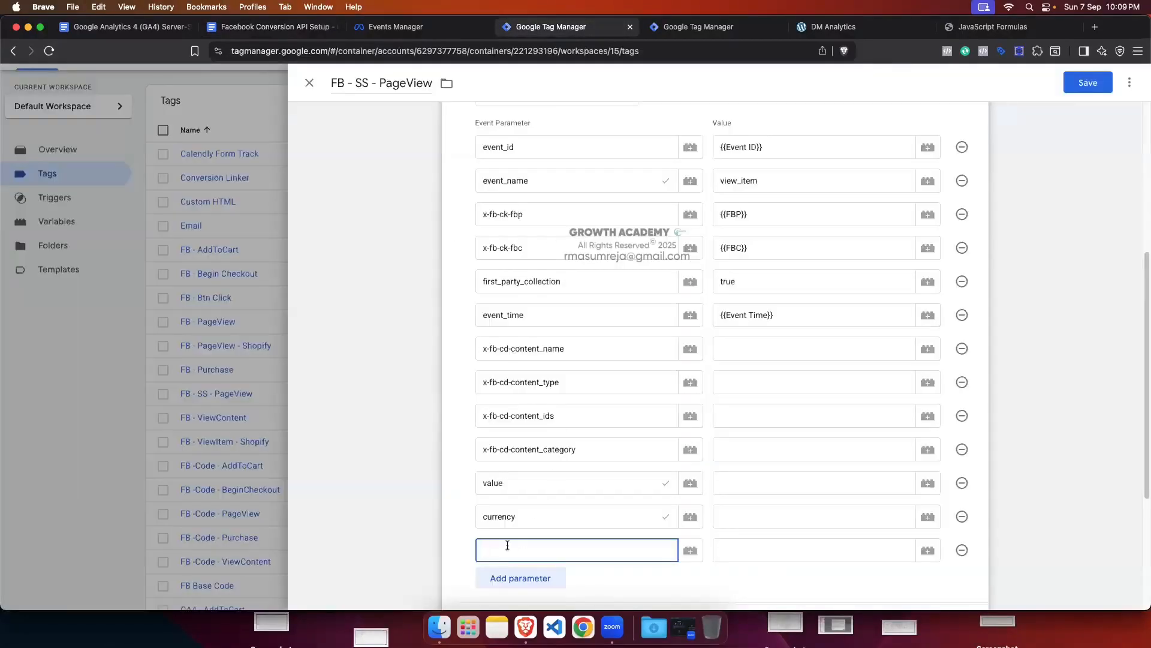
pyautogui.press('super+v')
pyautogui.scroll(-1, 487, 527)
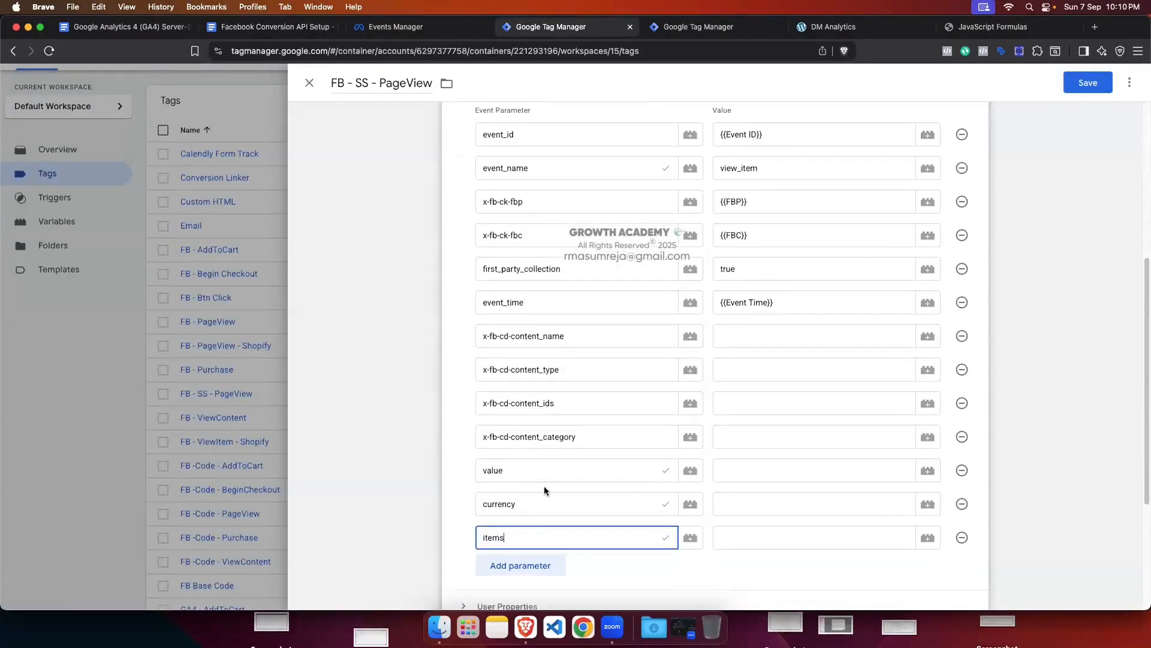
# Step: Check in the document's Parameter Mapping table which Facebook parameter the items send format corresponds to
pyautogui.click(270, 26)
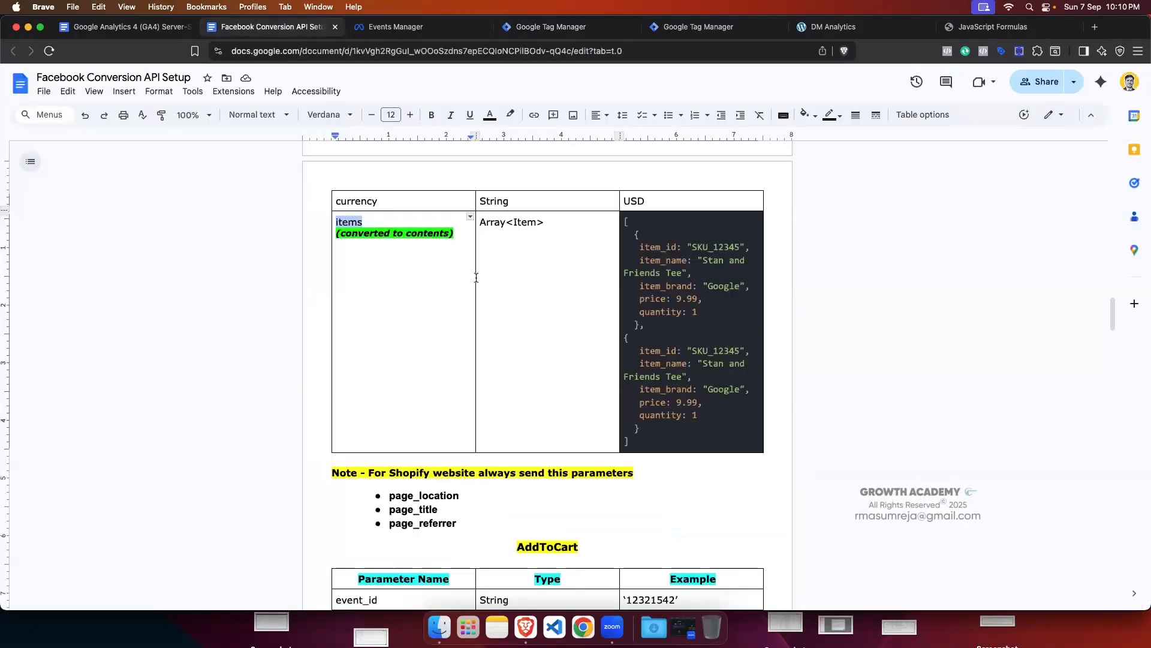
pyautogui.scroll(12, 372, 324)
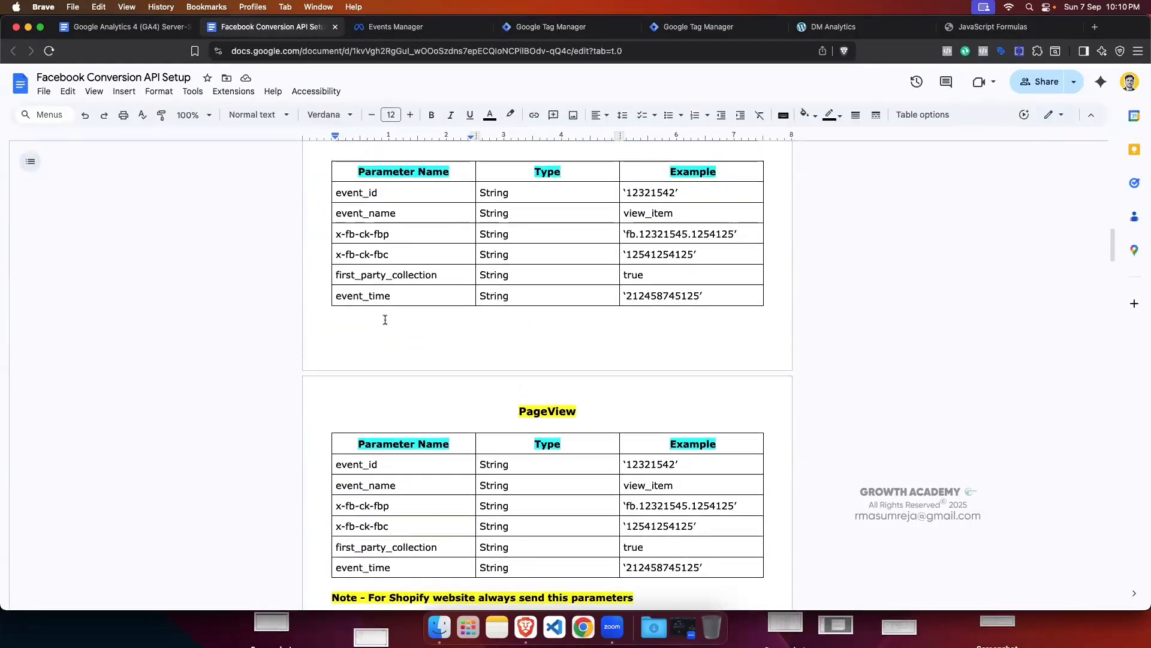
pyautogui.scroll(8, 385, 319)
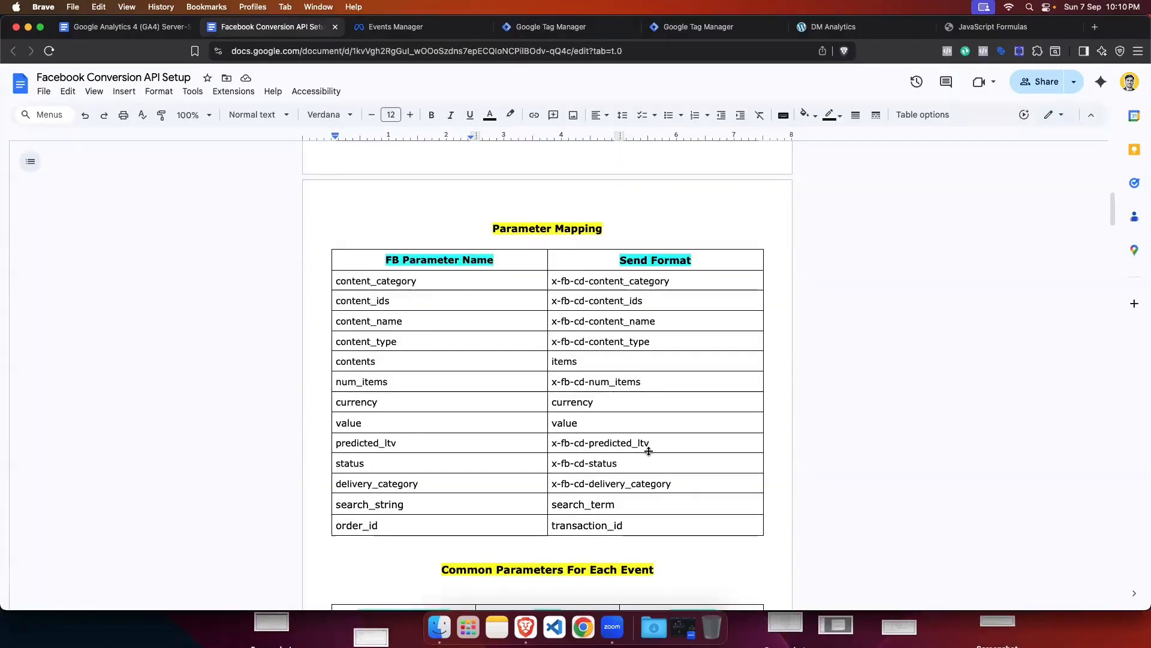
pyautogui.doubleClick(579, 359)
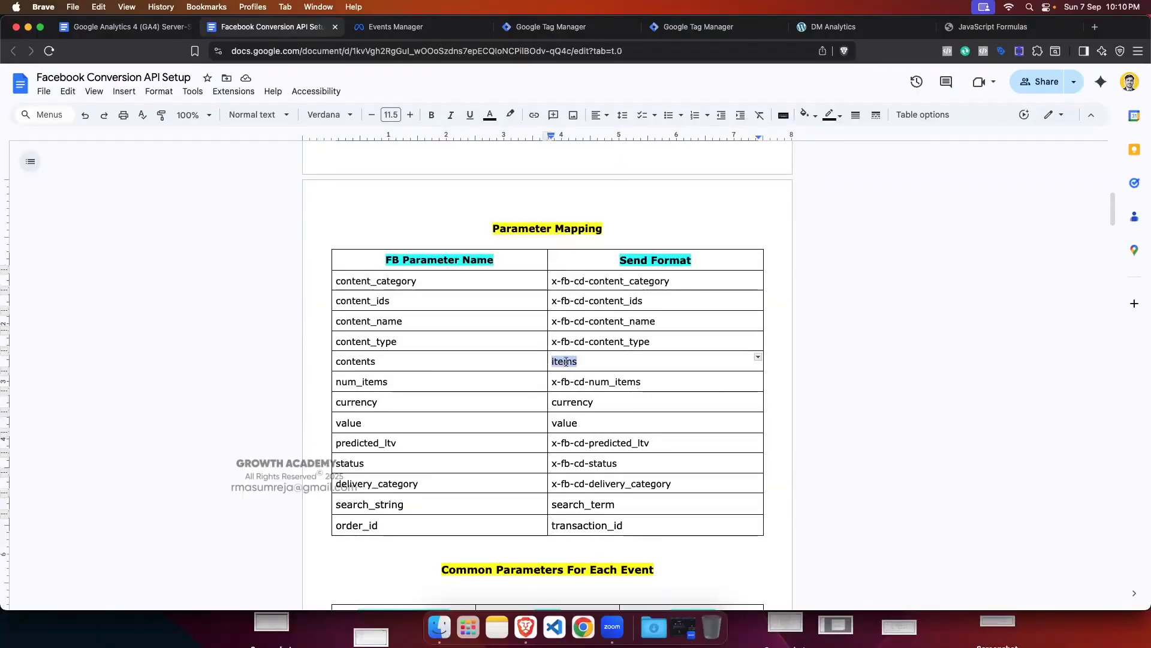
pyautogui.moveTo(376, 362); pyautogui.dragTo(337, 363)
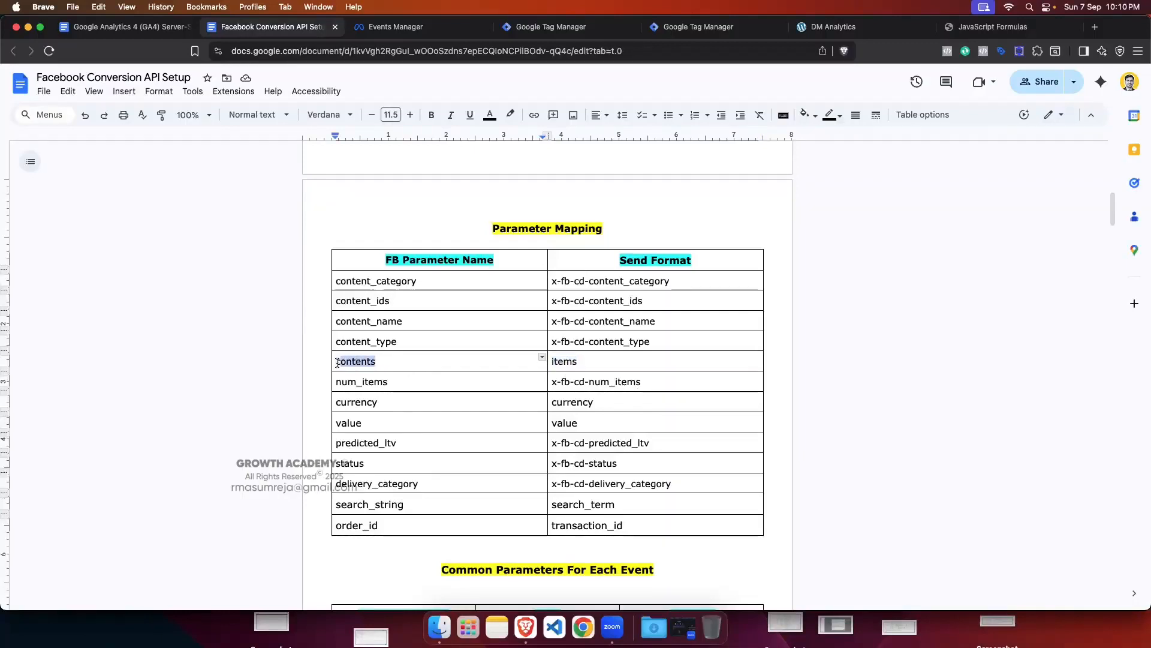
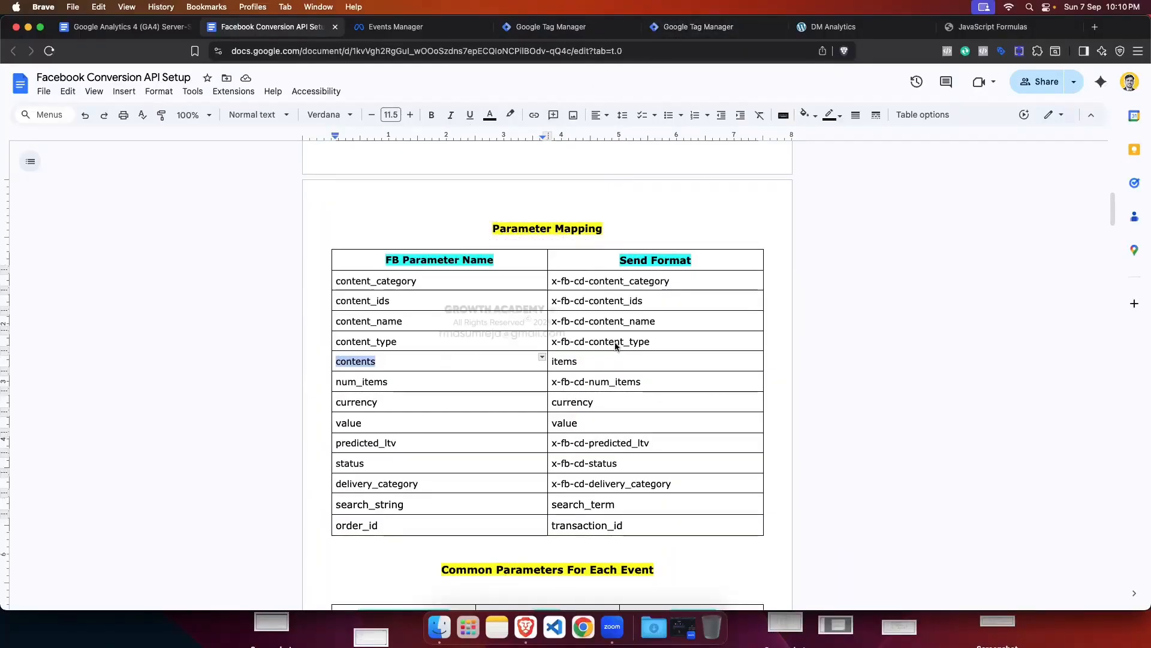
# Step: Back in the Tag Manager tag, set x-fb-cd-content_name to {{Content Name}} and x-fb-cd-content_type to product
pyautogui.scroll(-5, 499, 324)
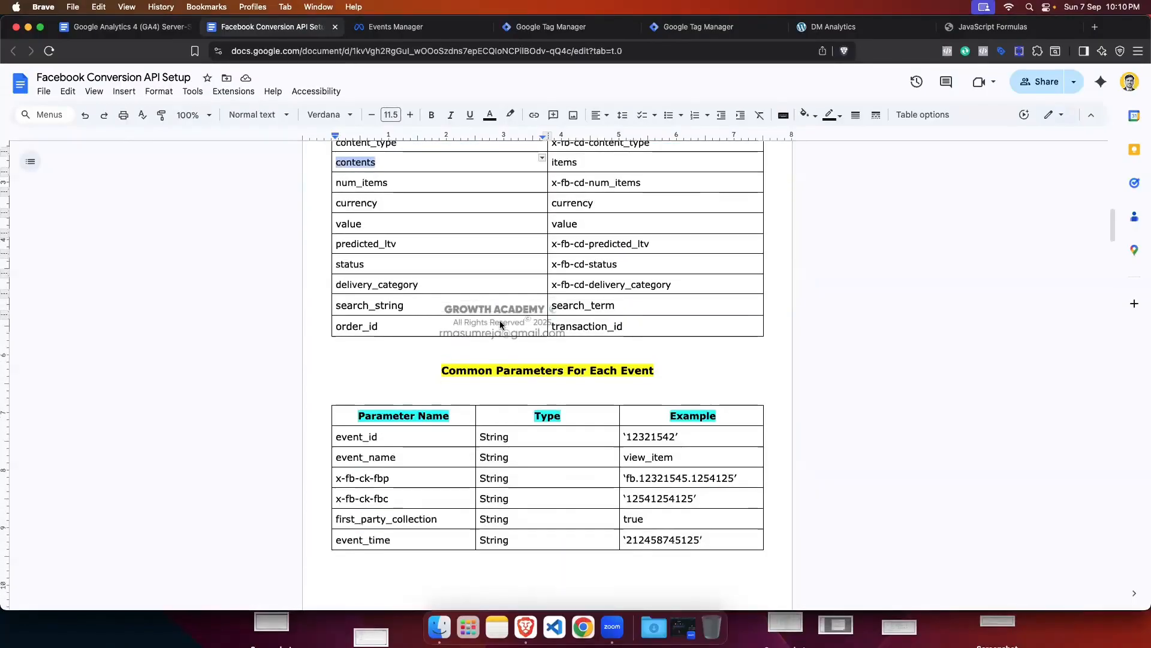
pyautogui.scroll(-1, 499, 325)
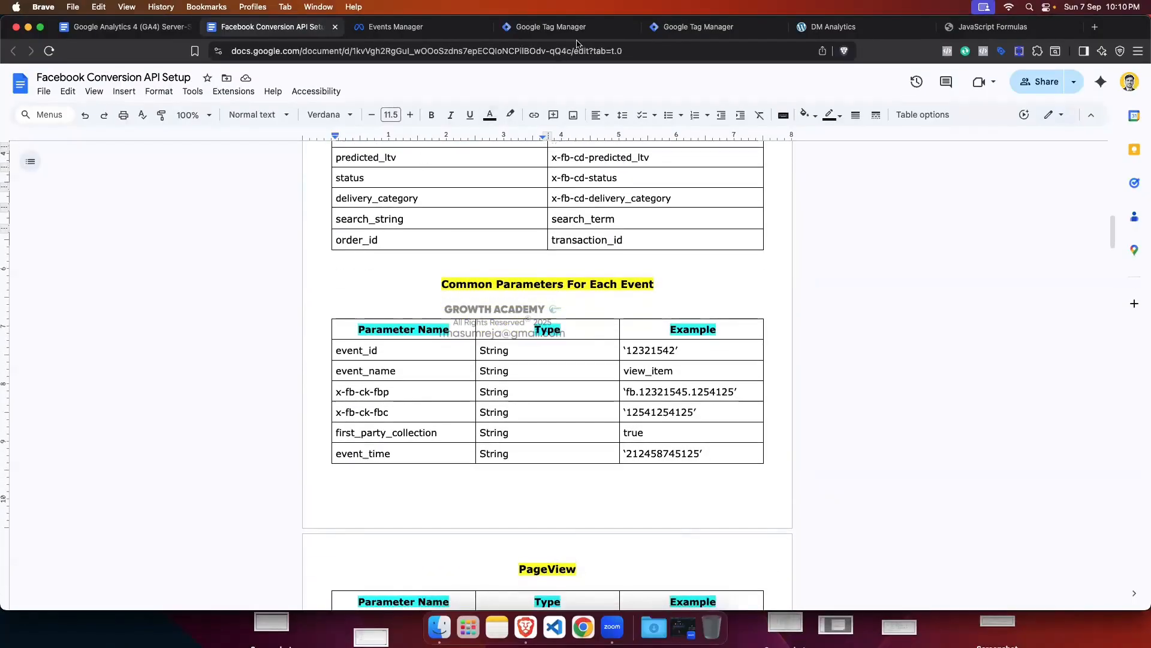
pyautogui.click(551, 27)
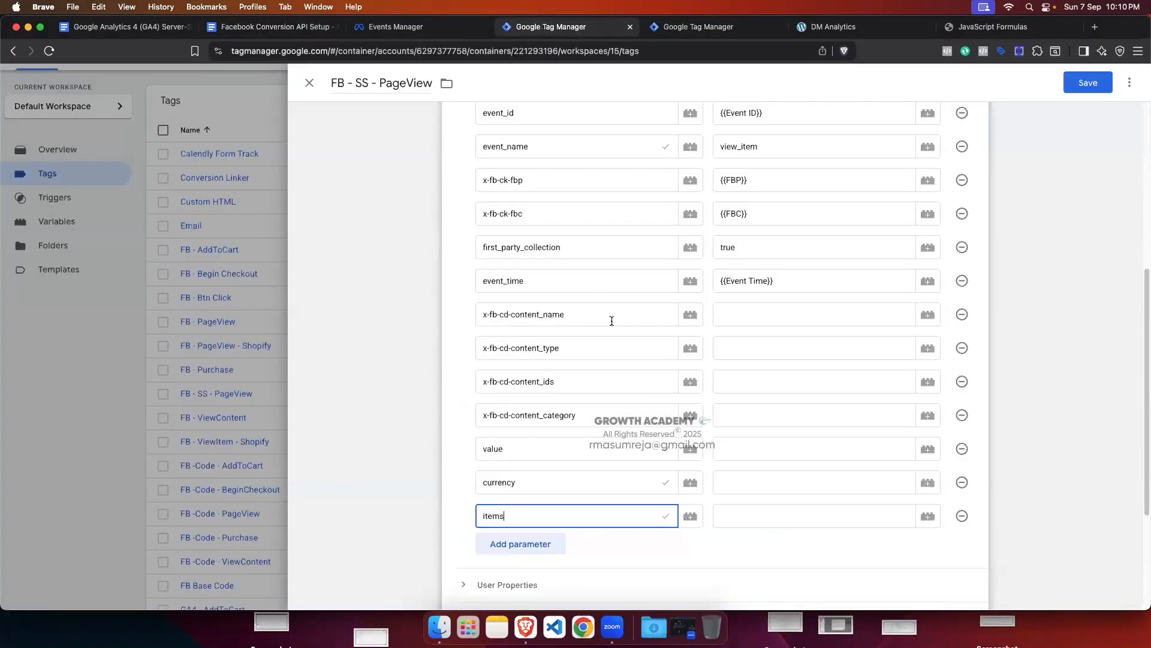
pyautogui.scroll(-1, 634, 408)
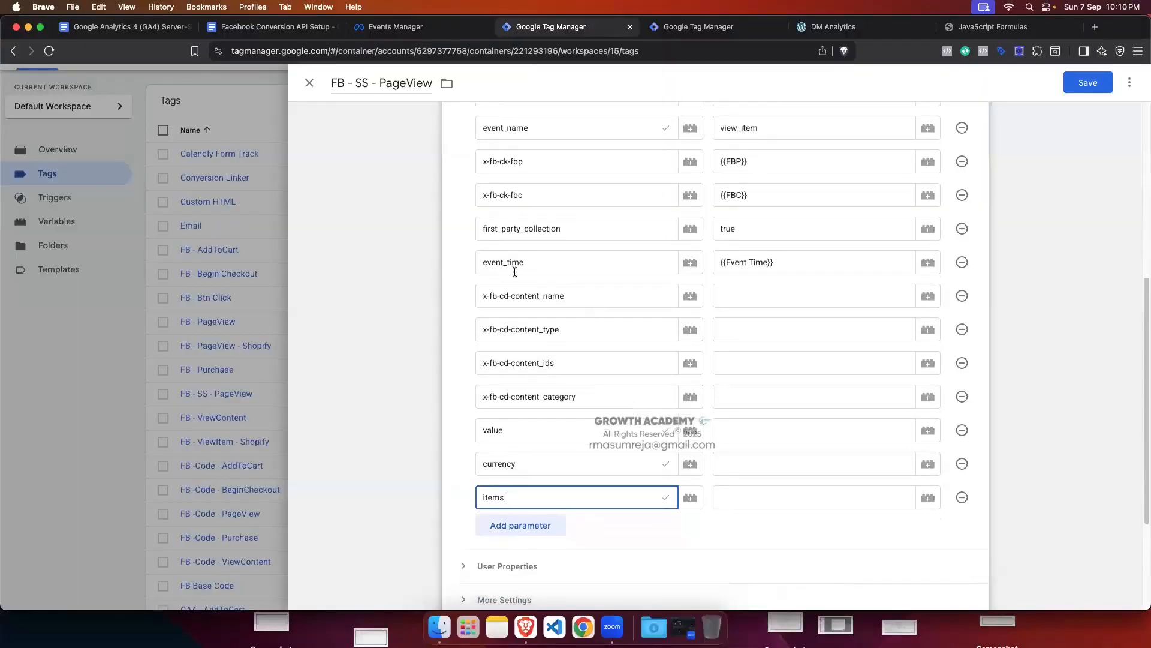
pyautogui.click(749, 291)
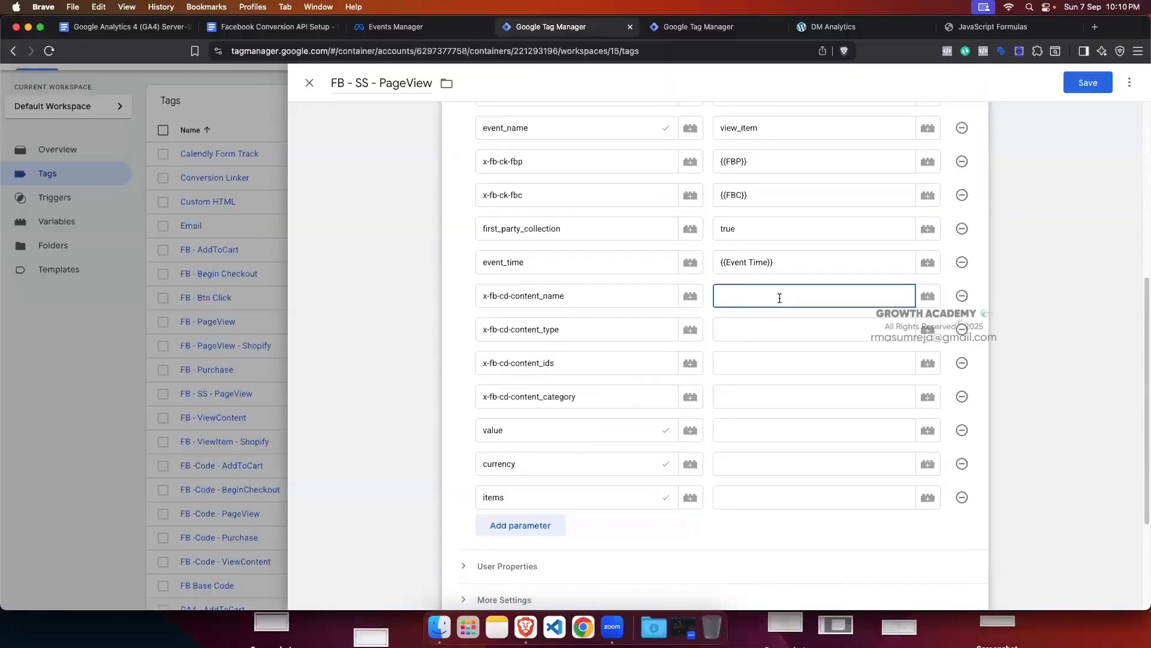
pyautogui.write('{{conte')
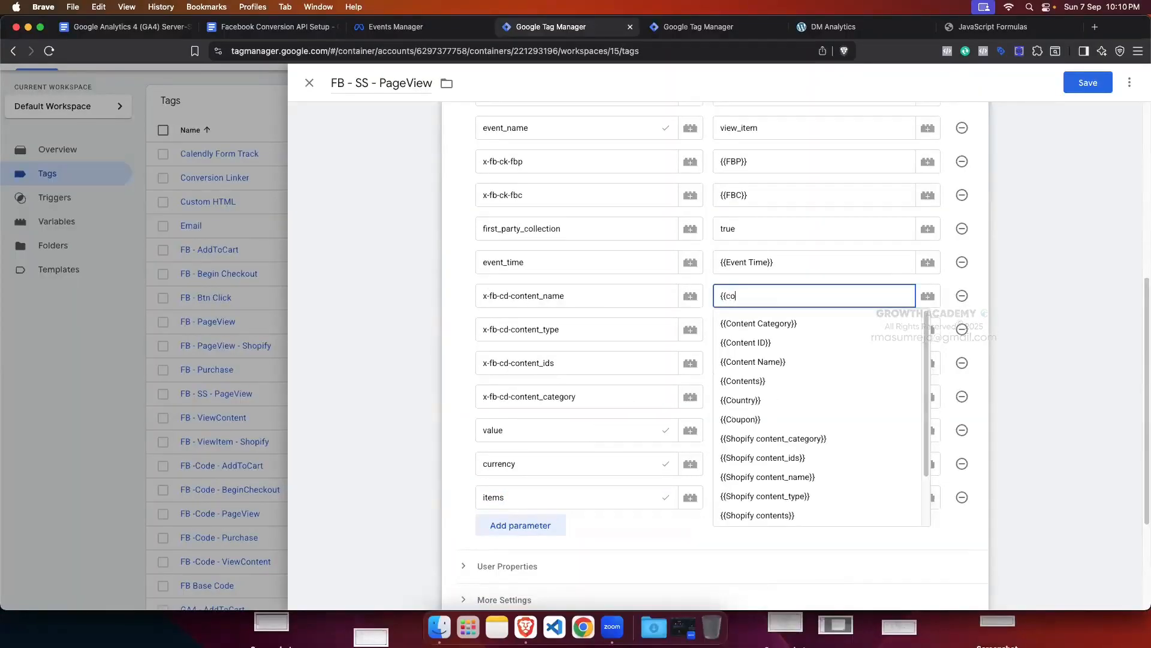
pyautogui.click(786, 359)
pyautogui.click(763, 329)
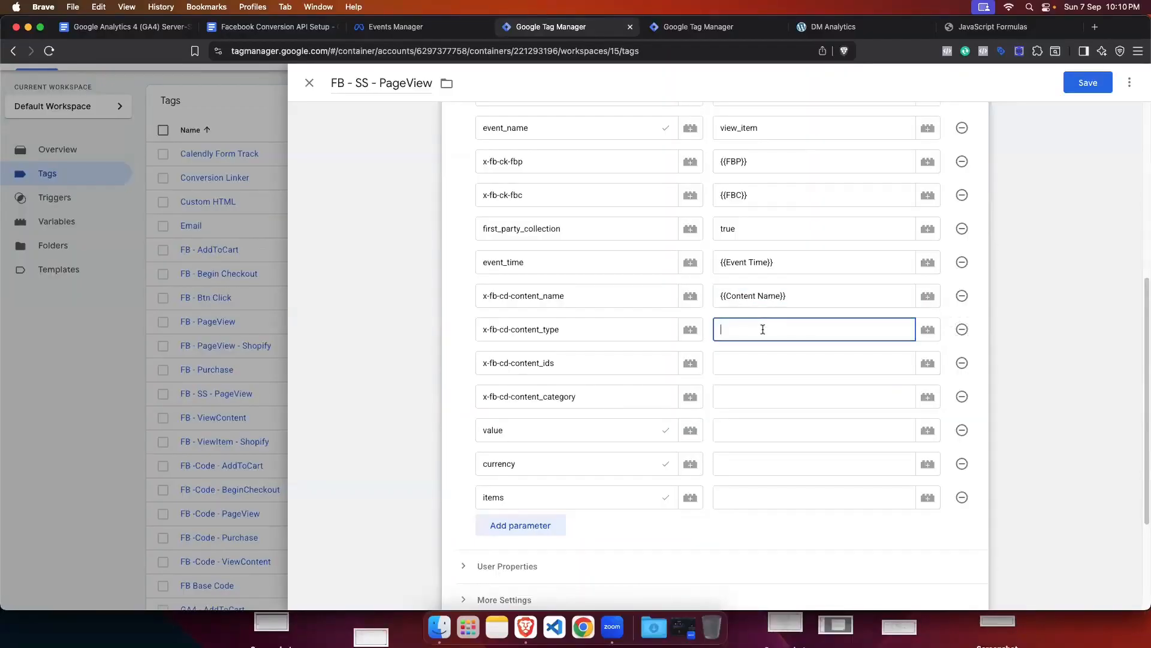
pyautogui.write('produc')
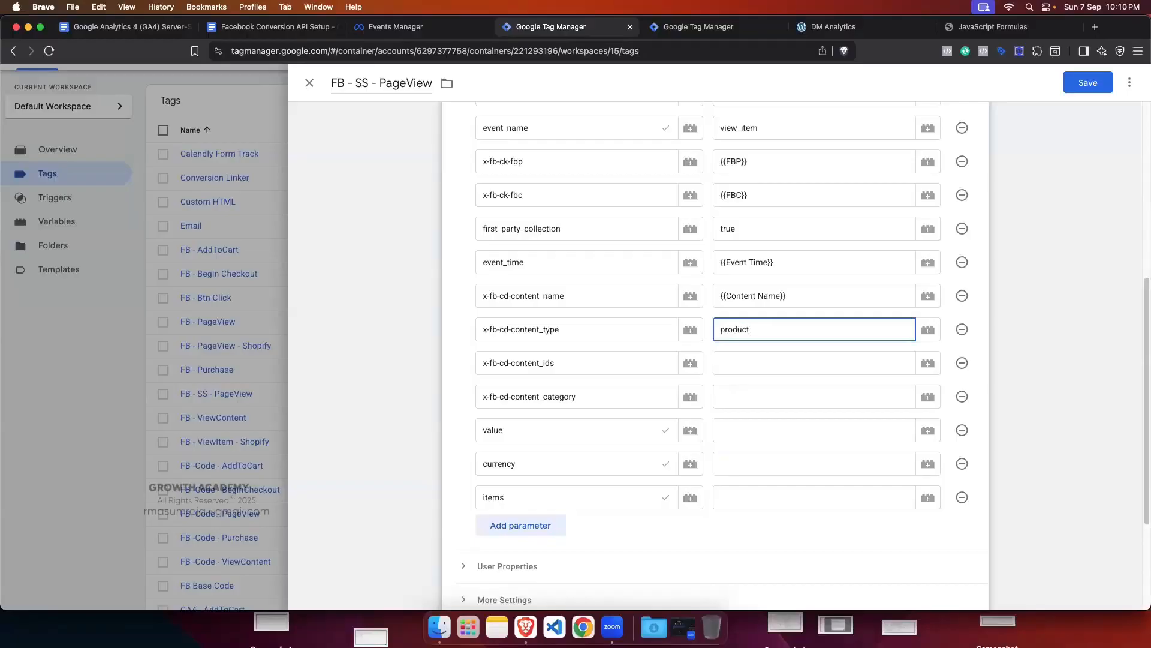
pyautogui.write('t')
# Step: Set the x-fb-cd-content_ids parameter to {{Content ID}} and x-fb-cd-content_category to {{Content Category}}
pyautogui.click(762, 362)
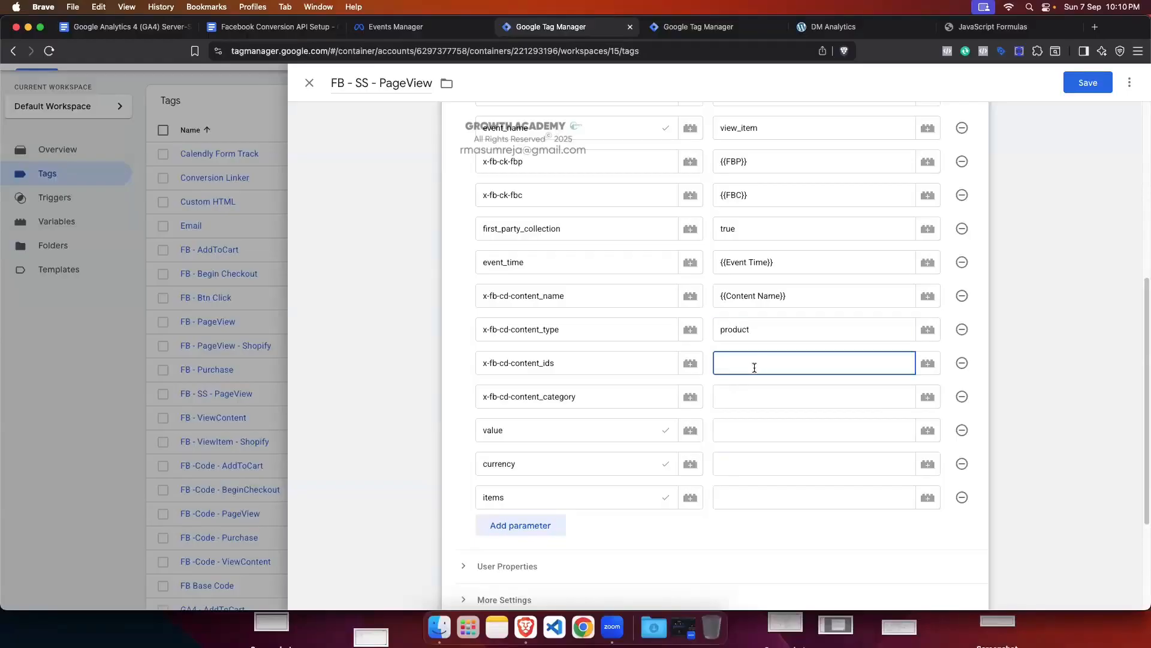
pyautogui.write('{{cont')
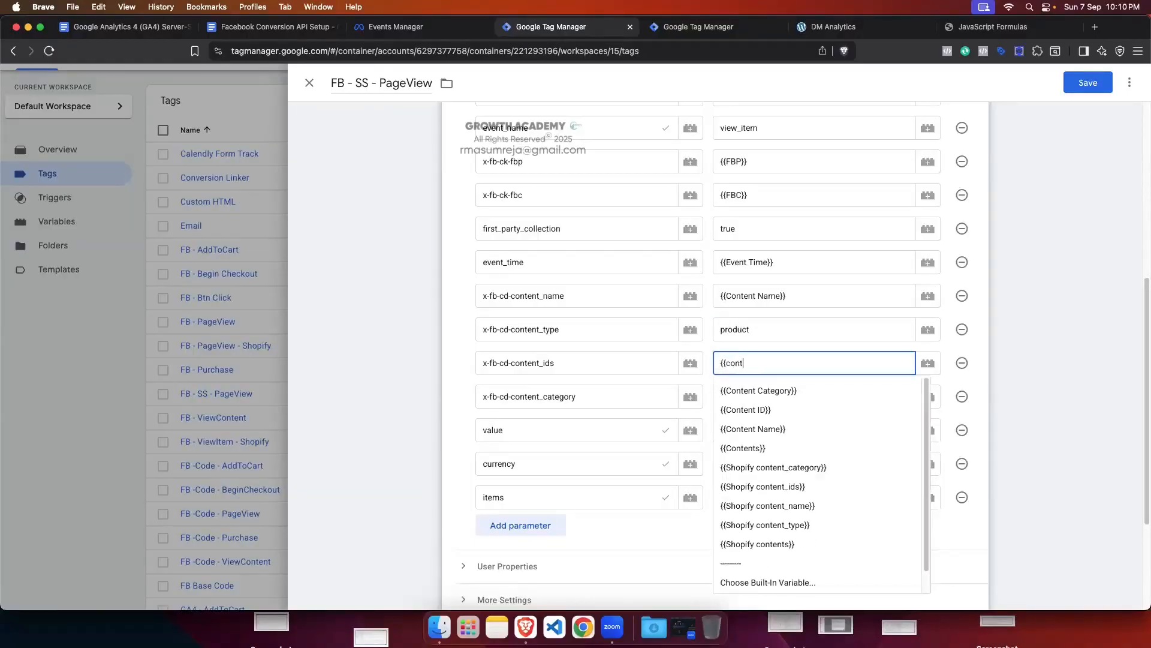
pyautogui.write('e')
pyautogui.click(769, 409)
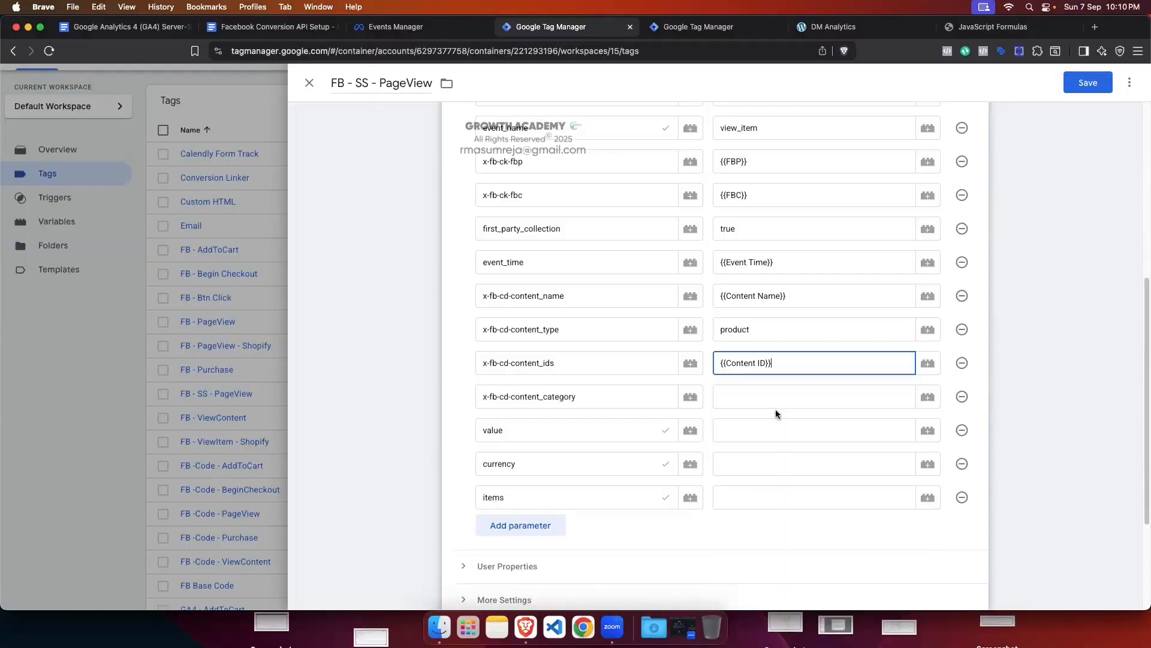
pyautogui.click(759, 399)
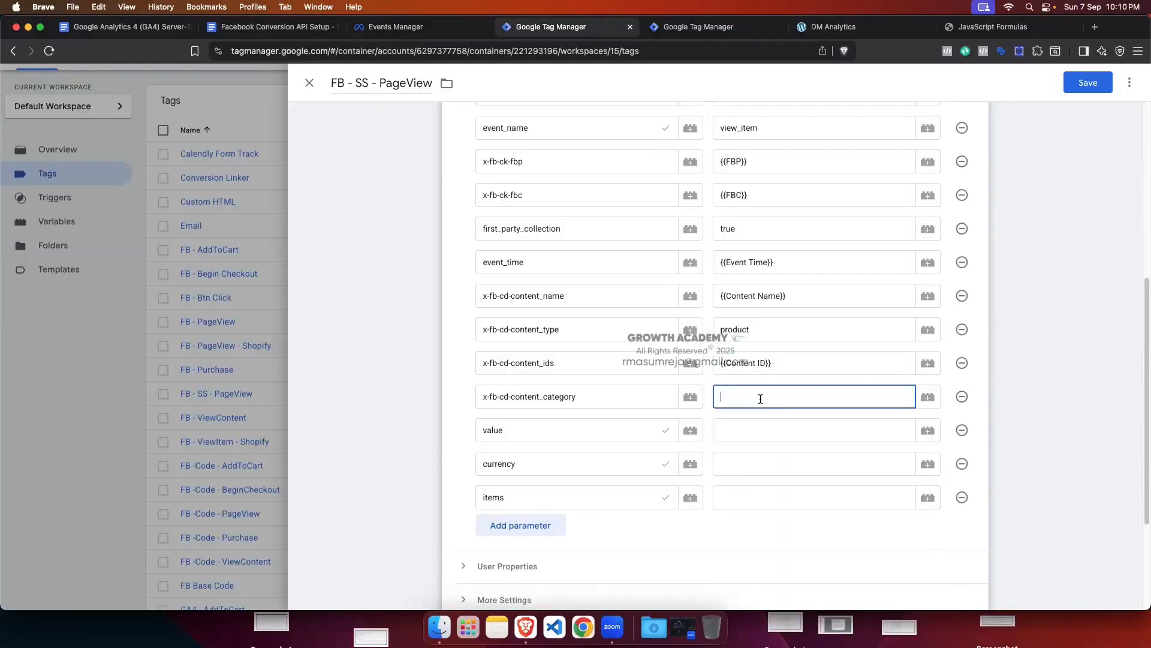
pyautogui.write('{{content')
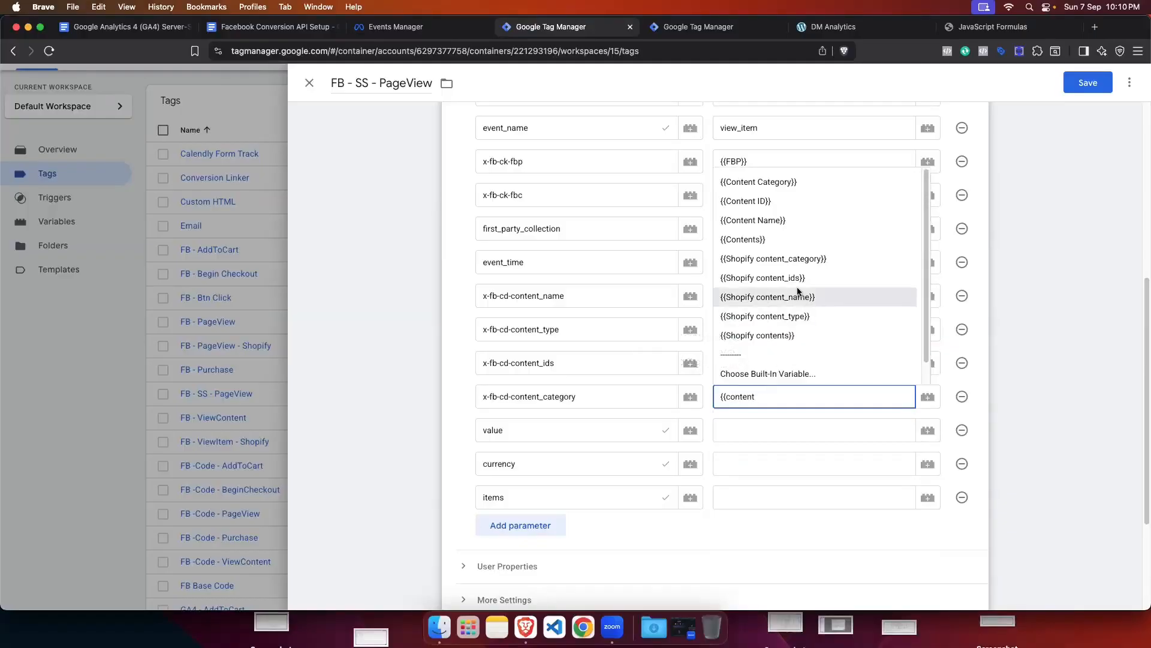
pyautogui.click(783, 183)
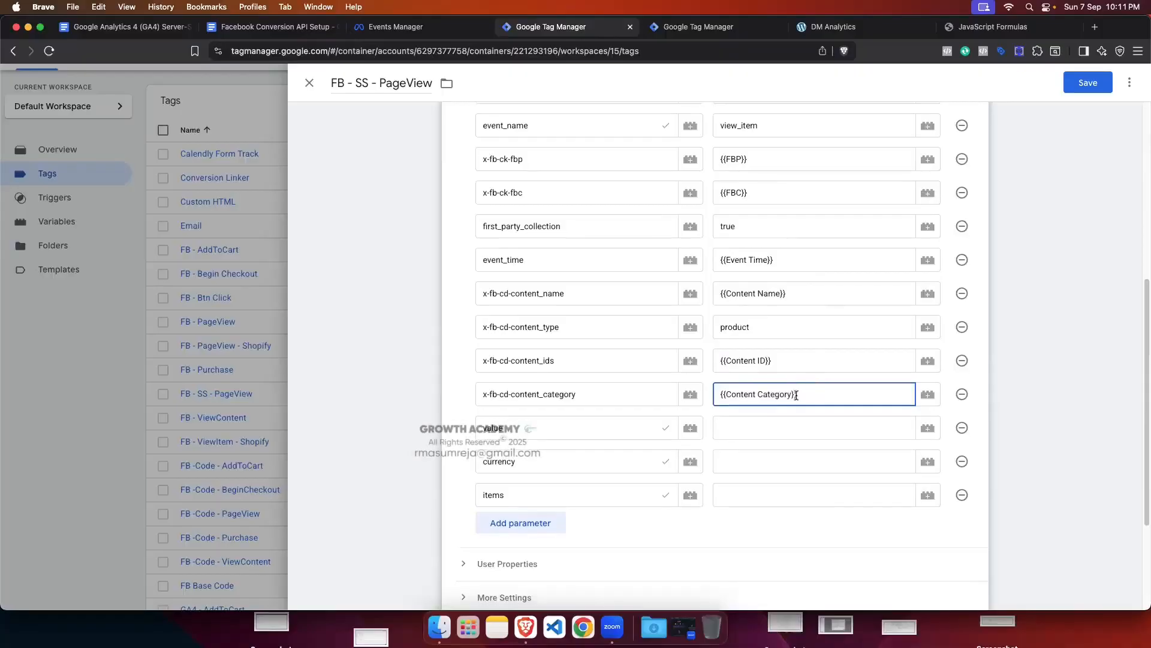
# Step: Set the value parameter to {{Value}} and the currency parameter to {{Currency}}
pyautogui.click(766, 425)
pyautogui.write('{{')
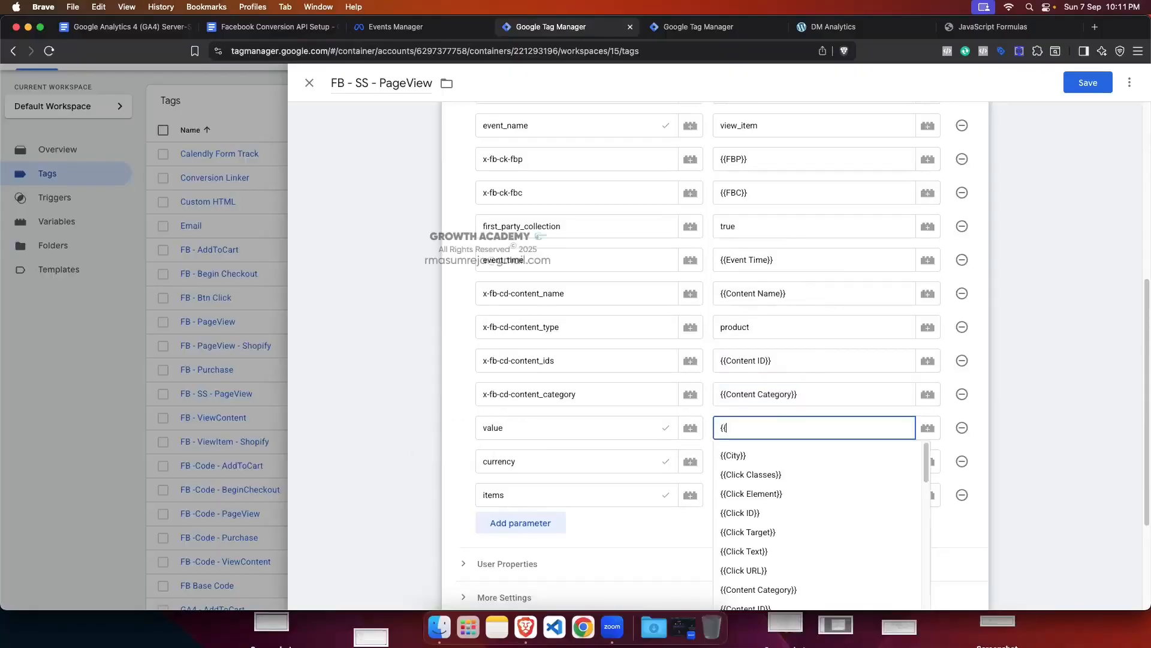
pyautogui.write('value')
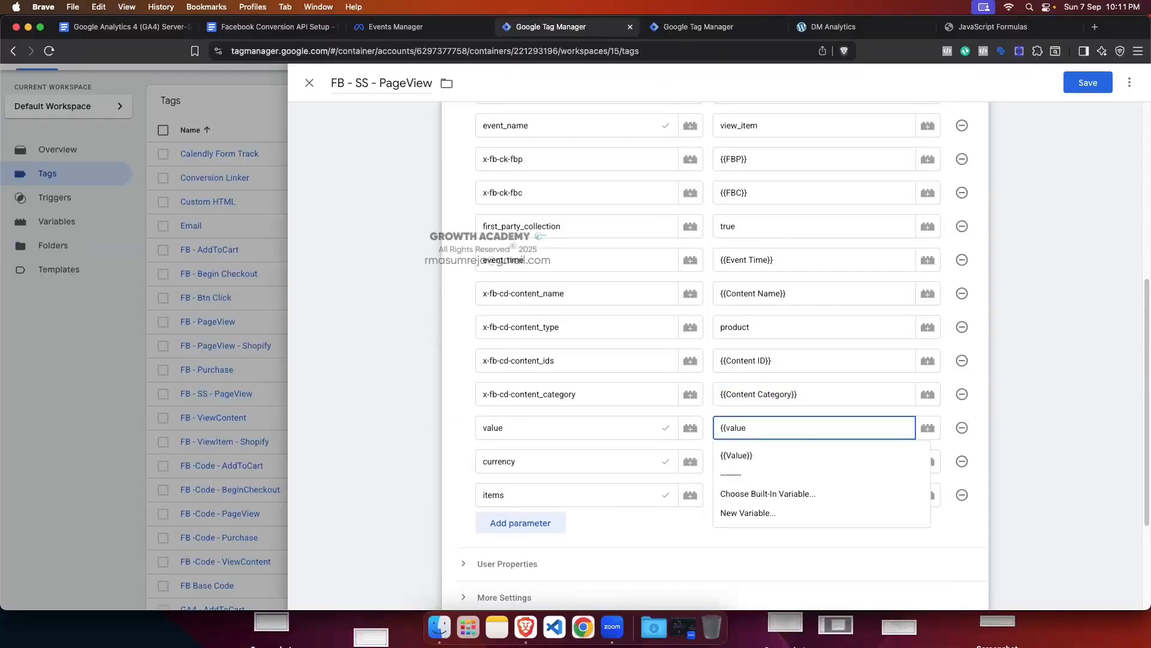
pyautogui.click(769, 451)
pyautogui.click(773, 467)
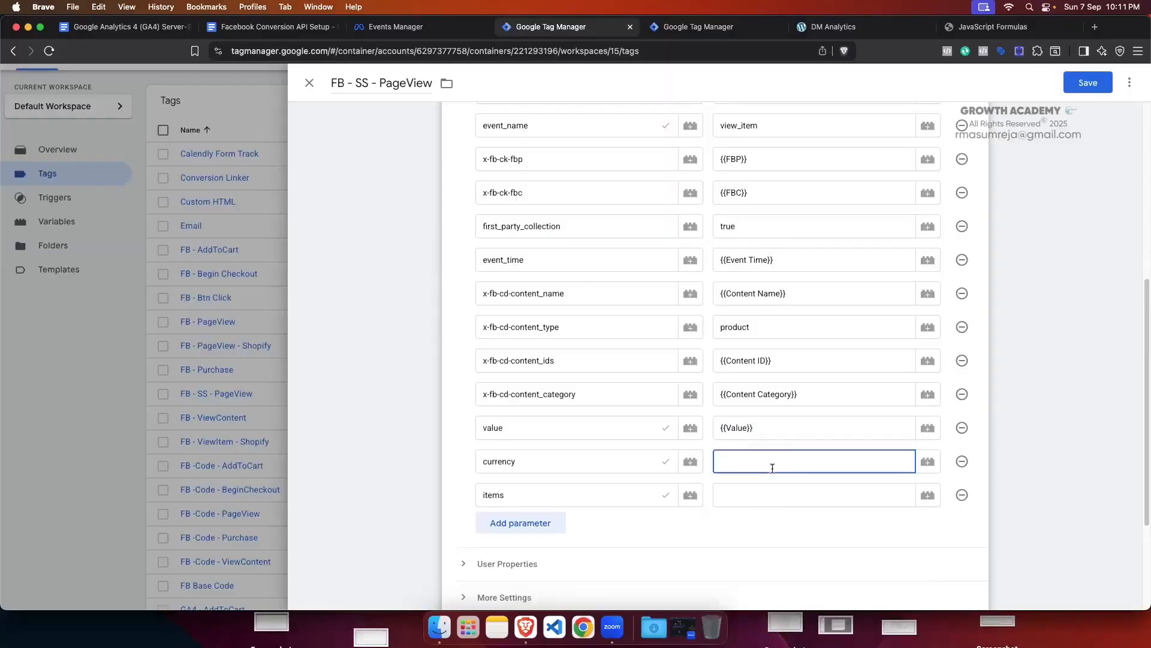
pyautogui.write('{{currency')
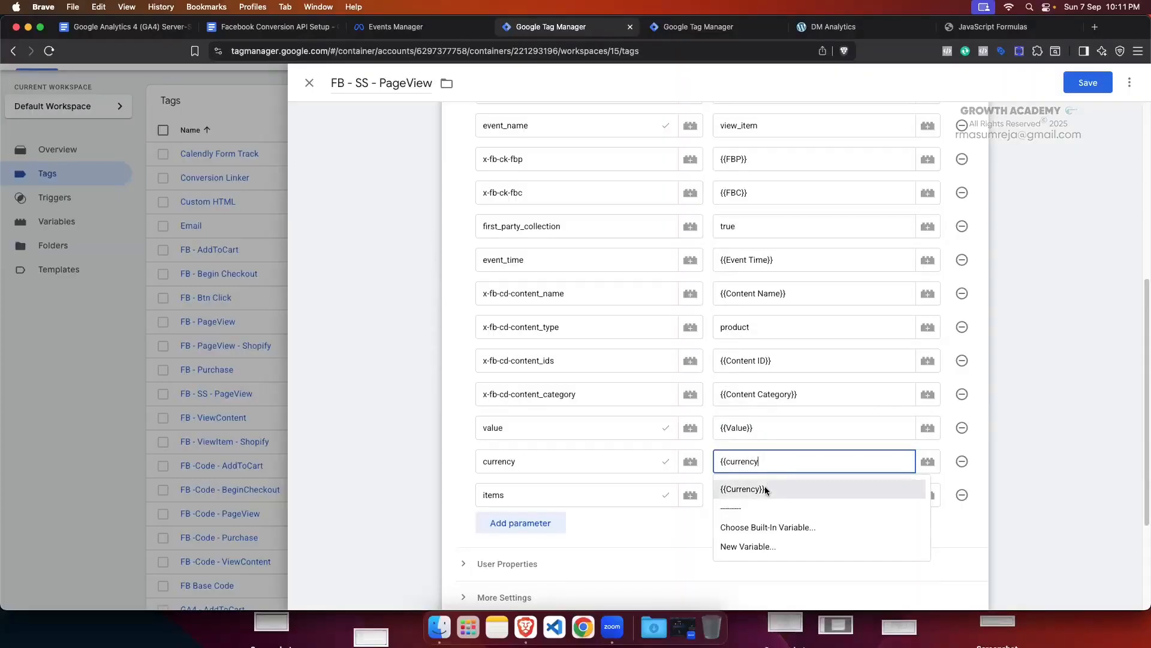
pyautogui.click(742, 489)
# Step: Examine the example items array in the setup document's ViewContent table for the fields each item must contain
pyautogui.click(735, 493)
pyautogui.click(270, 27)
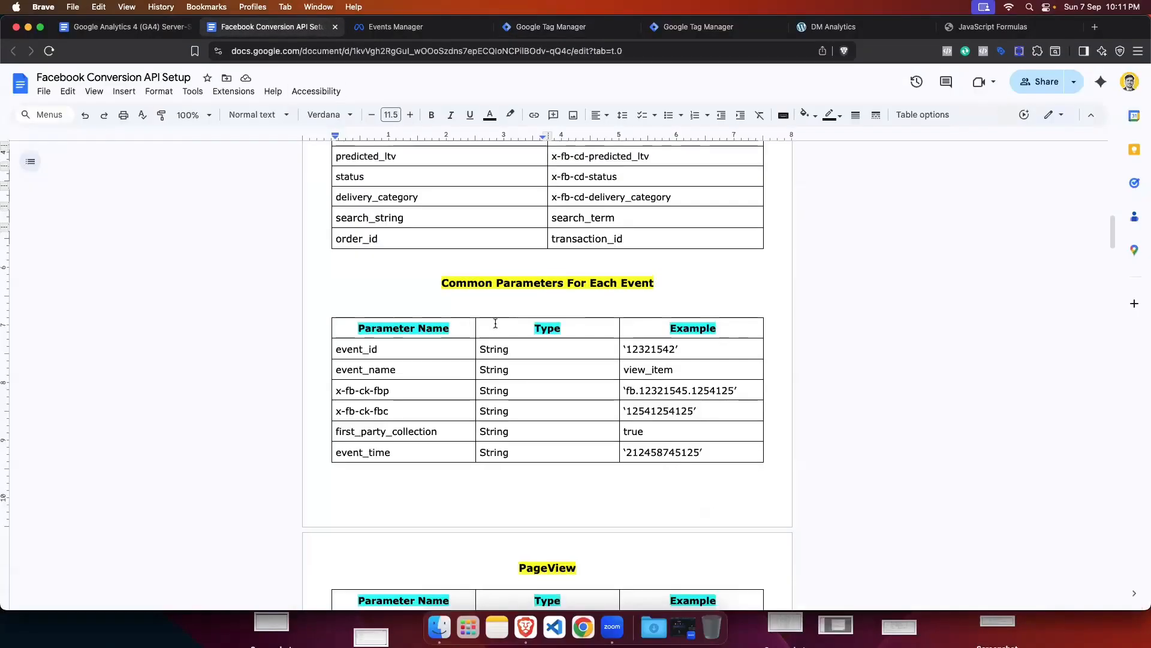
pyautogui.scroll(-10, 493, 309)
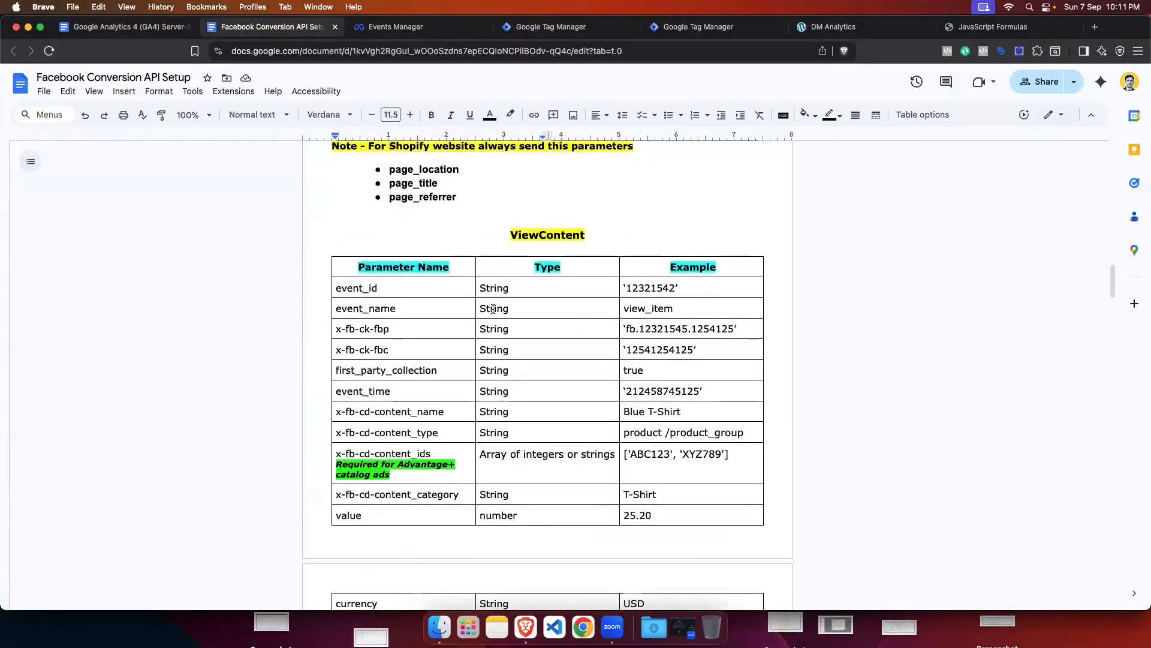
pyautogui.scroll(9, 493, 310)
pyautogui.scroll(5, 492, 306)
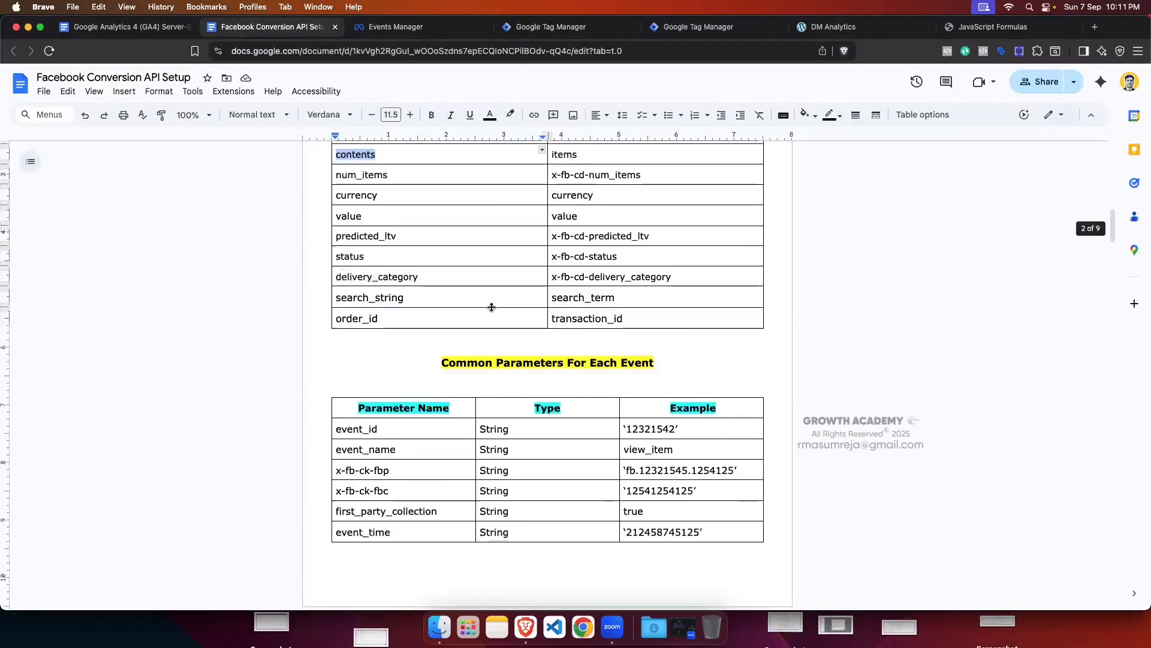
pyautogui.scroll(-14, 492, 306)
pyautogui.scroll(-7, 492, 306)
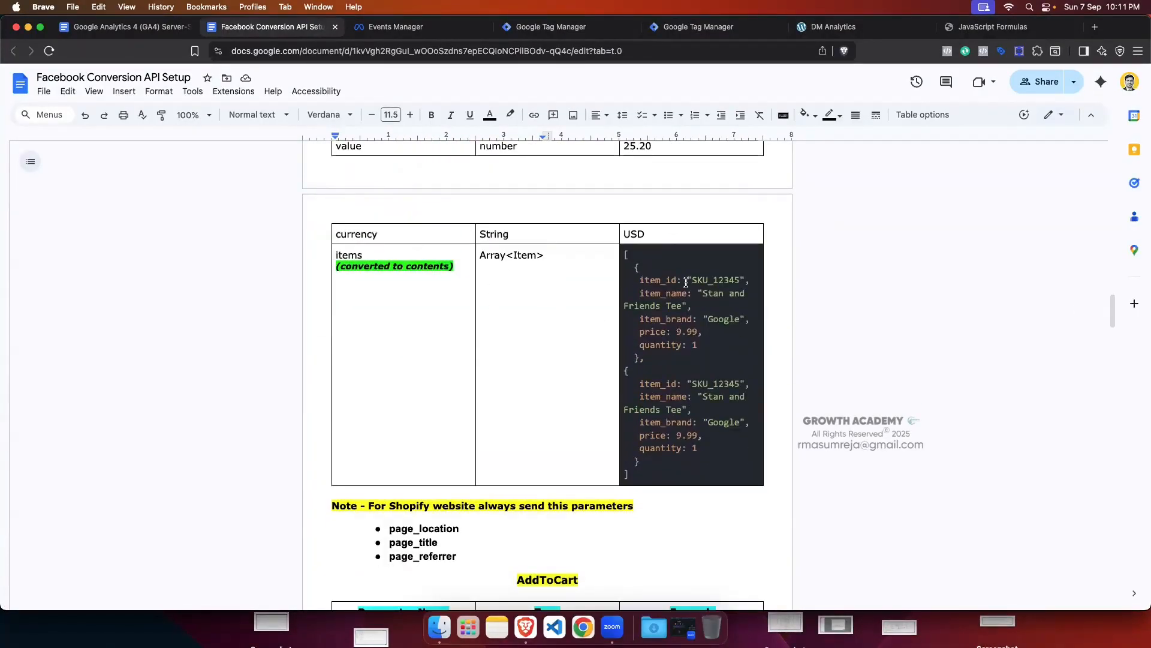
pyautogui.moveTo(682, 293); pyautogui.dragTo(705, 349)
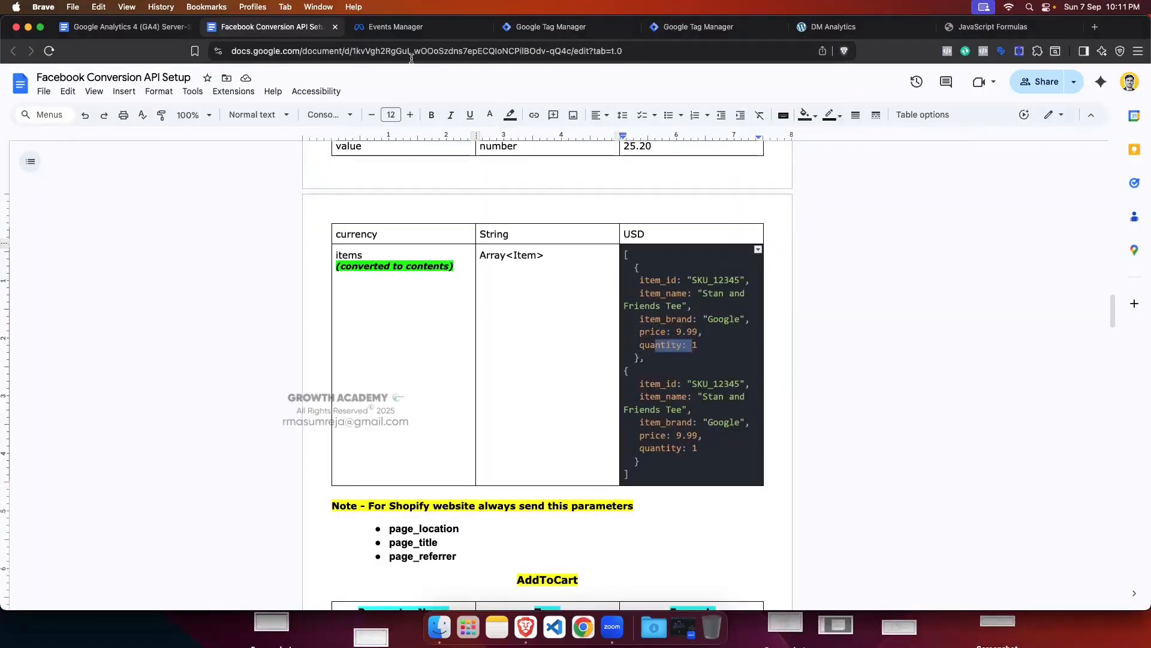
# Step: From the items parameter's variable choices in Tag Manager, open the Modified Items variable and its Custom JavaScript for editing
pyautogui.click(551, 27)
pyautogui.click(928, 496)
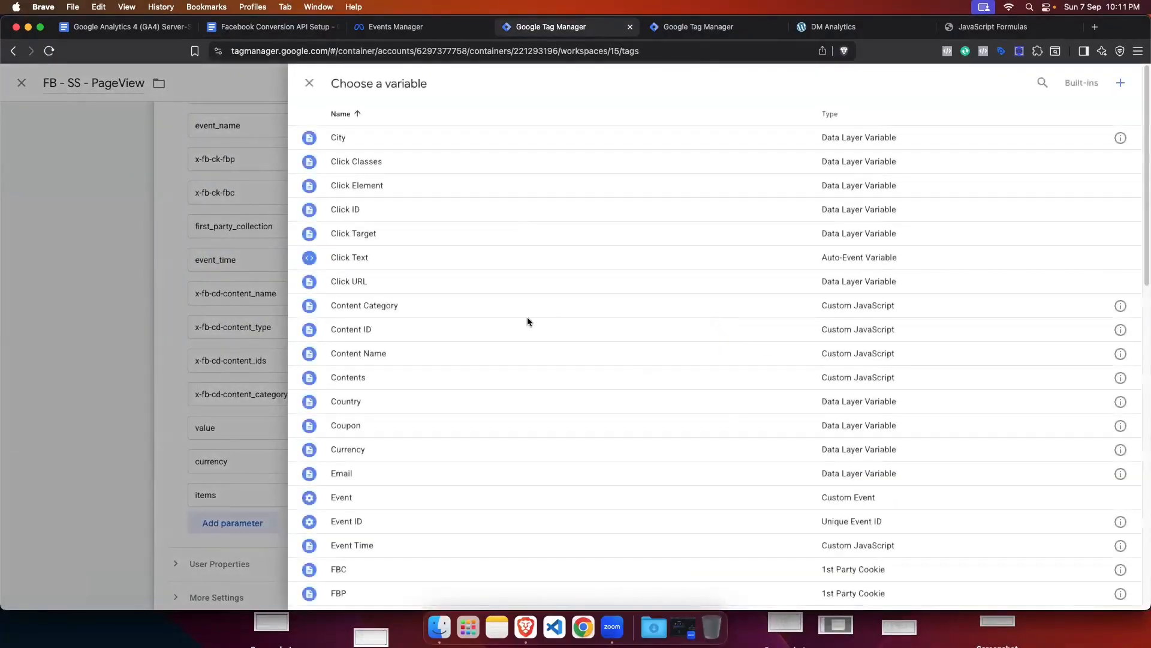
pyautogui.scroll(-10, 491, 414)
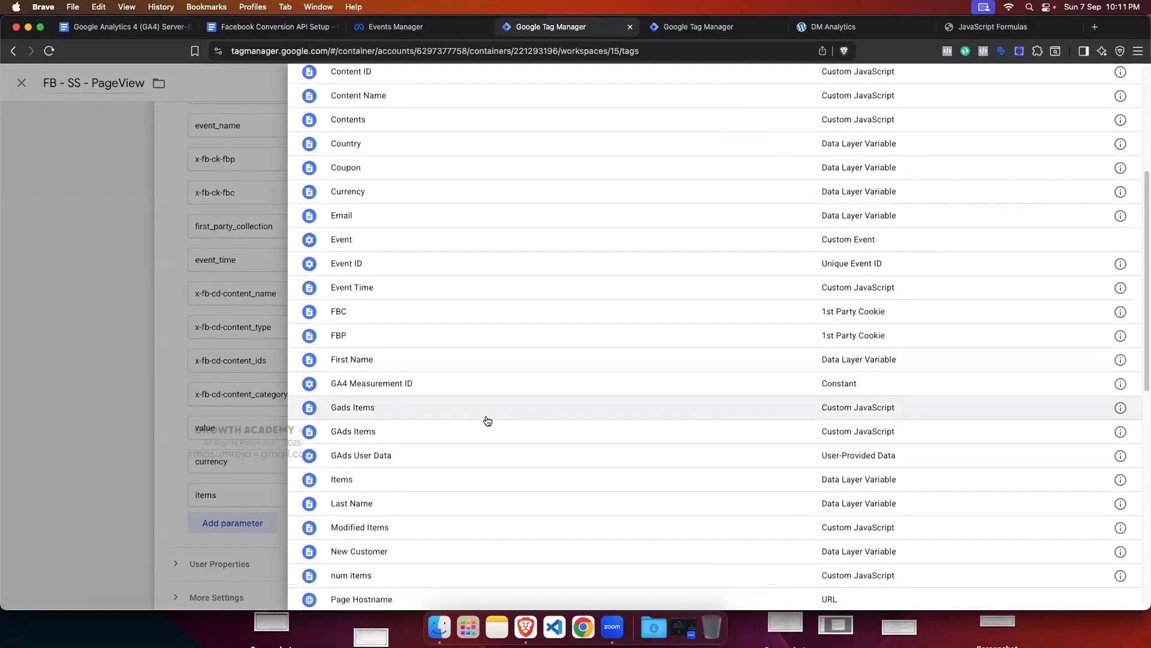
pyautogui.scroll(5, 486, 418)
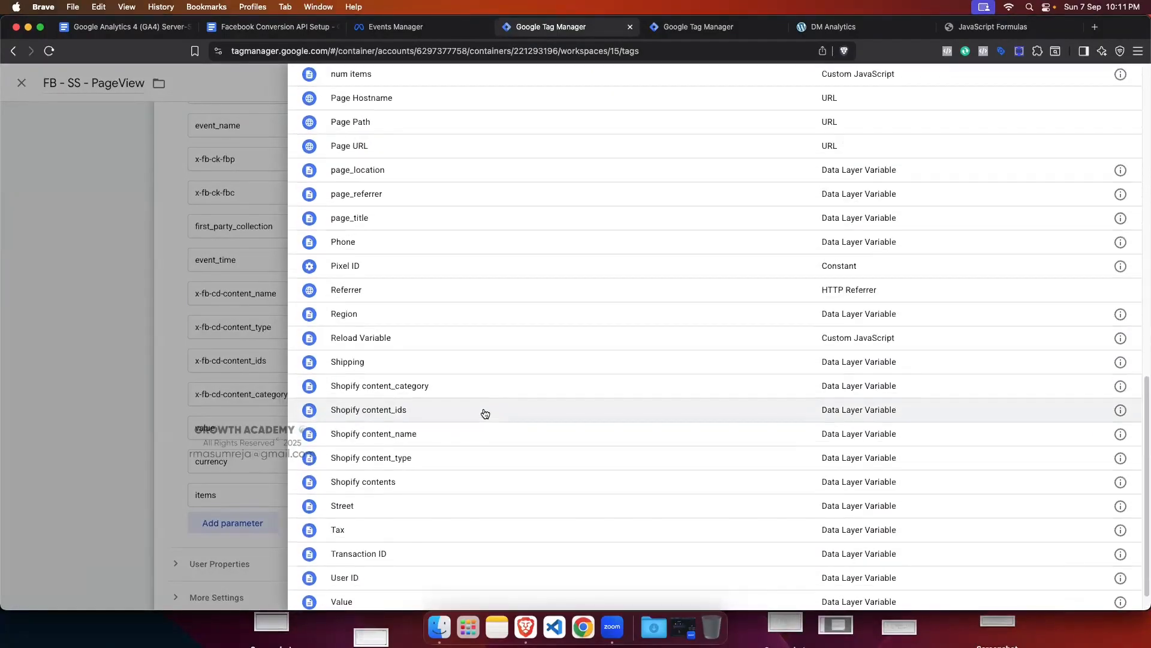
pyautogui.scroll(4, 486, 414)
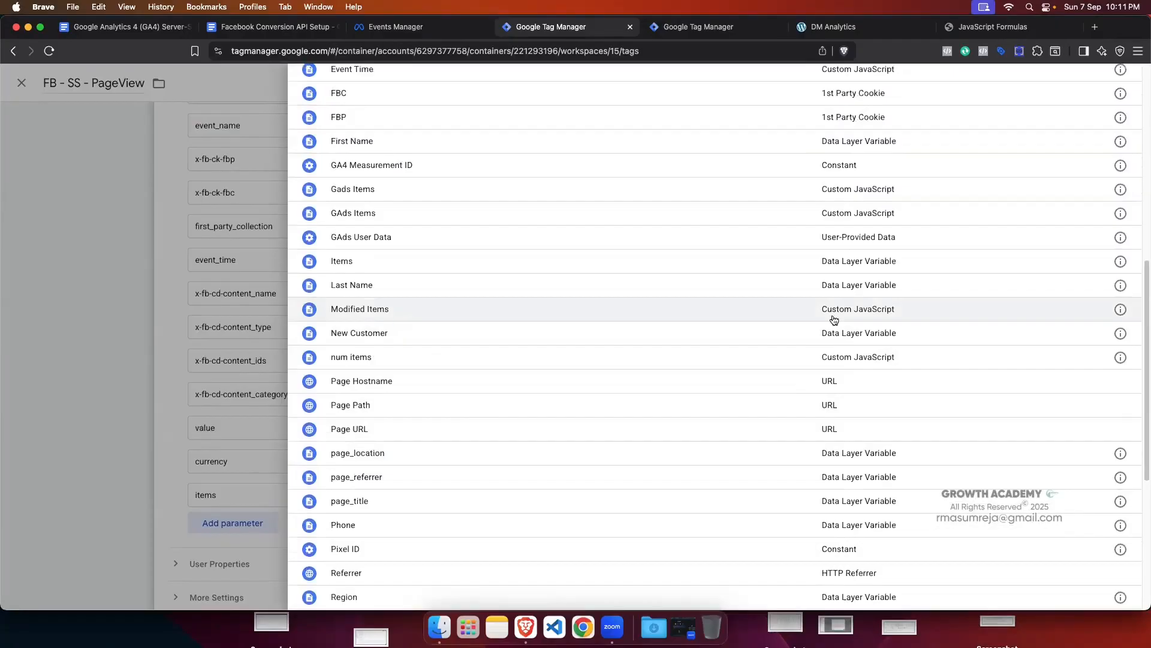
pyautogui.click(1120, 309)
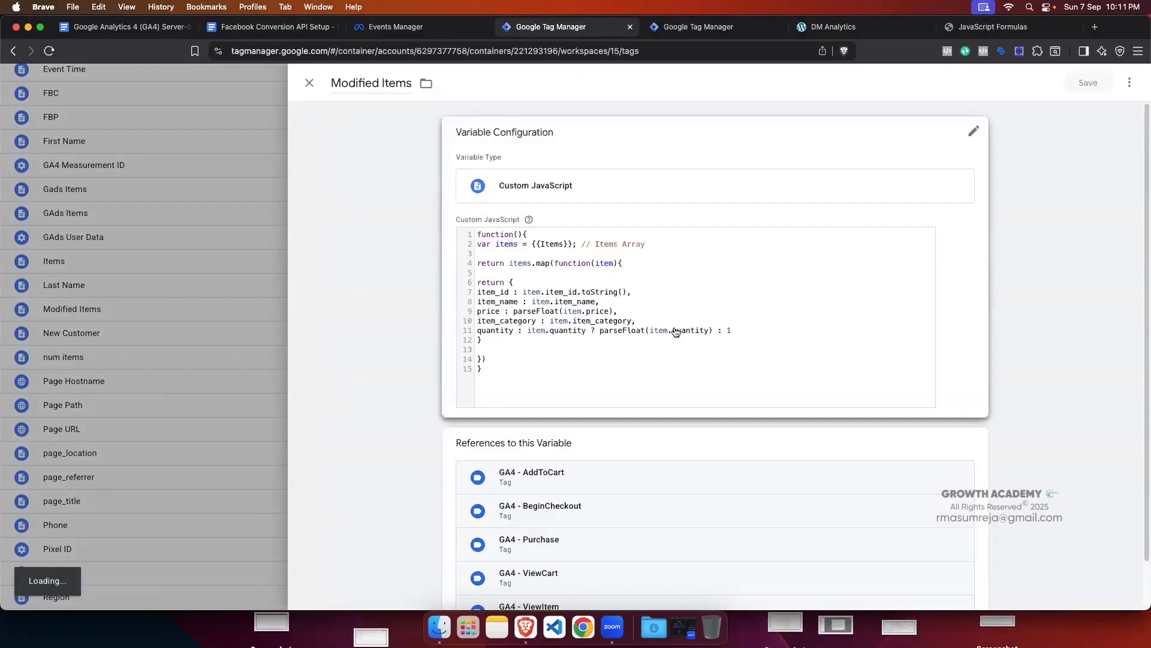
pyautogui.click(588, 352)
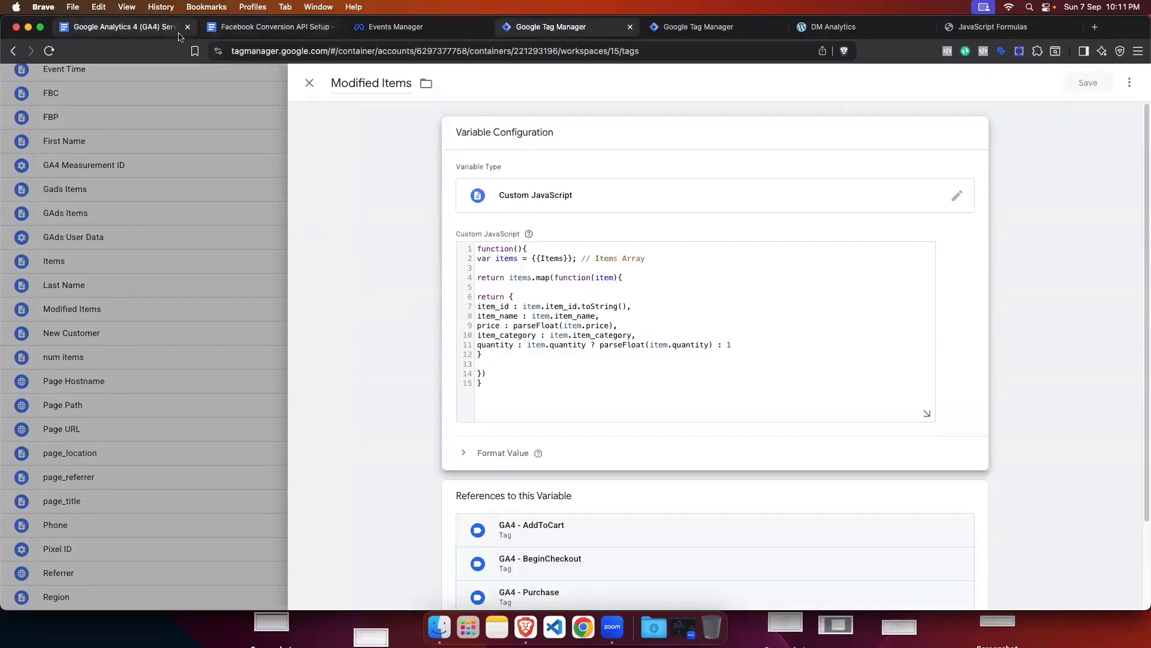
# Step: Compare the document's items example with the Modified Items code and delete the item_category line from the returned object
pyautogui.click(273, 26)
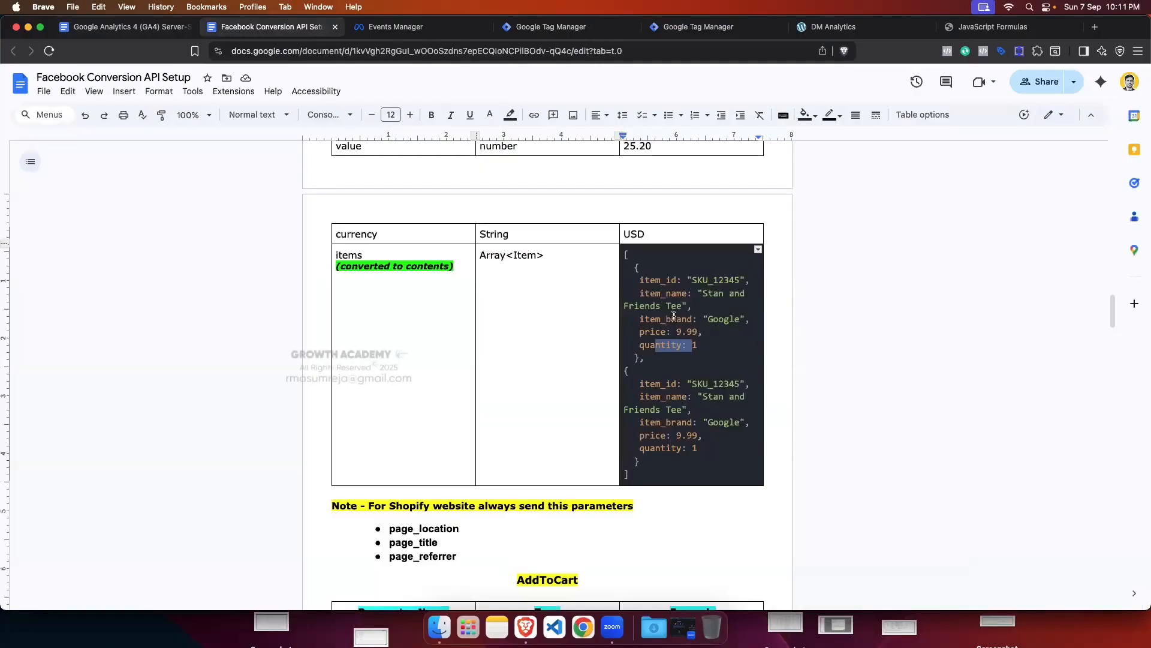
pyautogui.moveTo(644, 319); pyautogui.dragTo(727, 320)
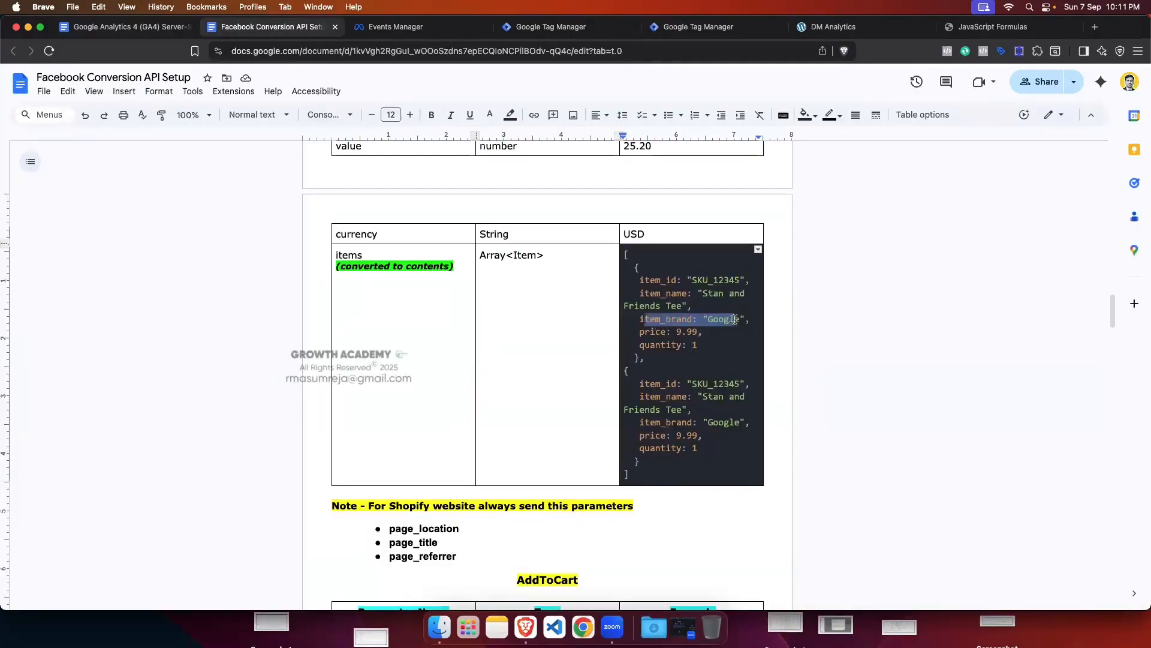
pyautogui.click(550, 27)
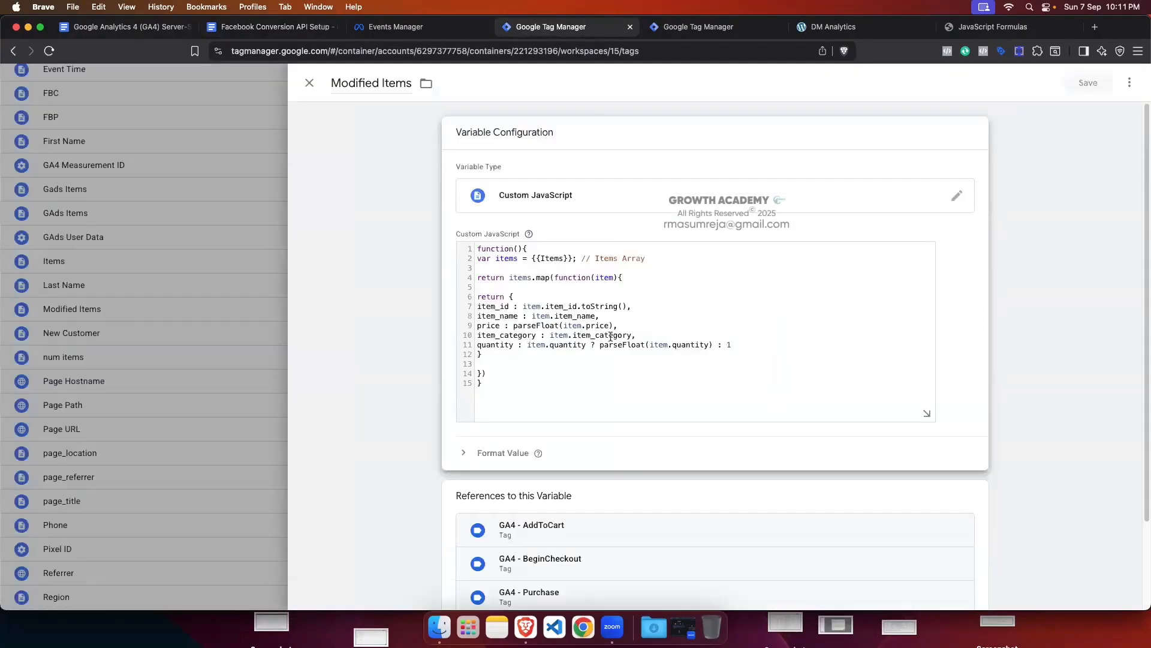
pyautogui.moveTo(640, 334); pyautogui.dragTo(485, 334)
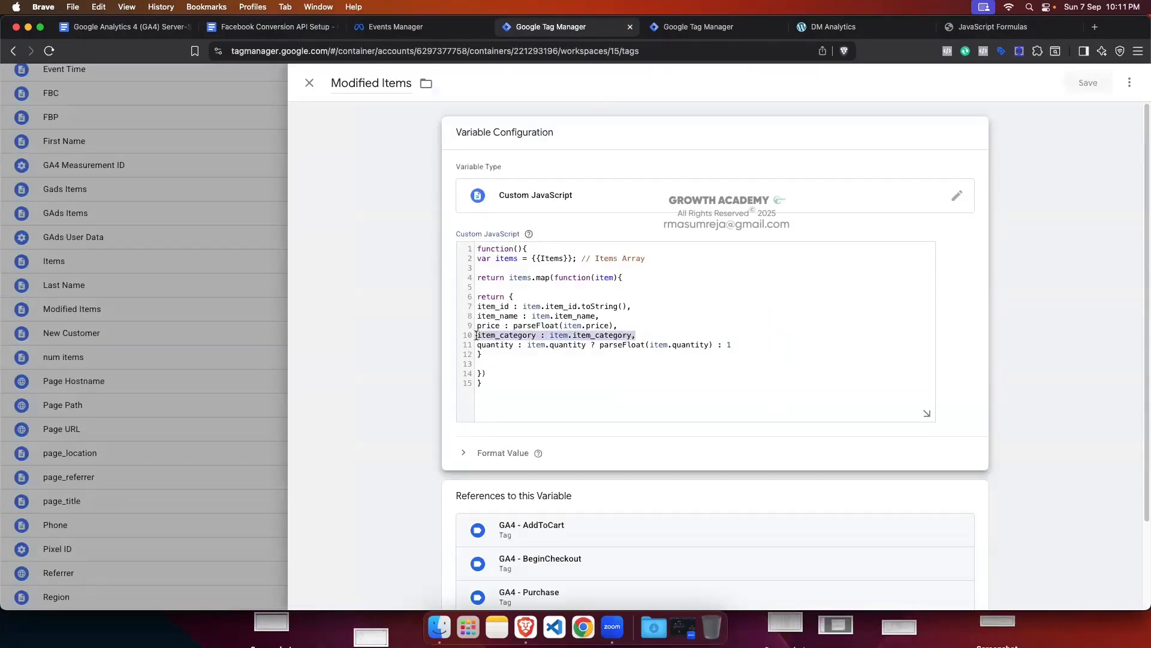
pyautogui.press('BackSpace')
pyautogui.press('BackSpace')
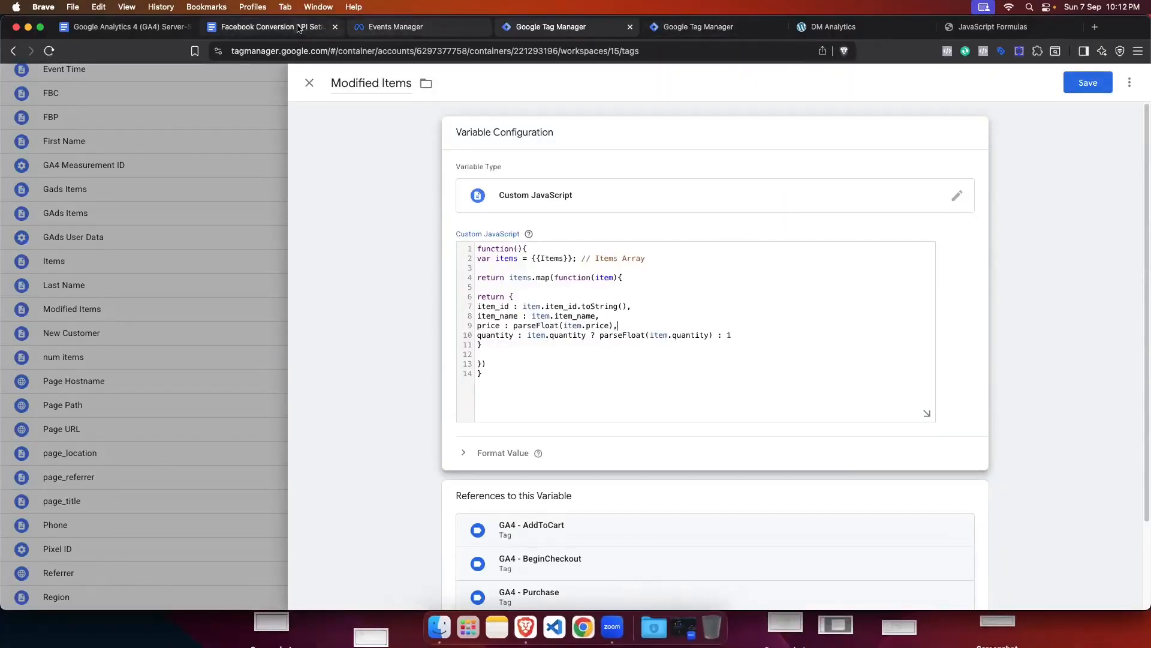
# Step: Review the Modify Items Array code in the JavaScript Formulas PDF, then return to the Modified Items variable in Tag Manager
pyautogui.click(993, 26)
pyautogui.scroll(10, 542, 360)
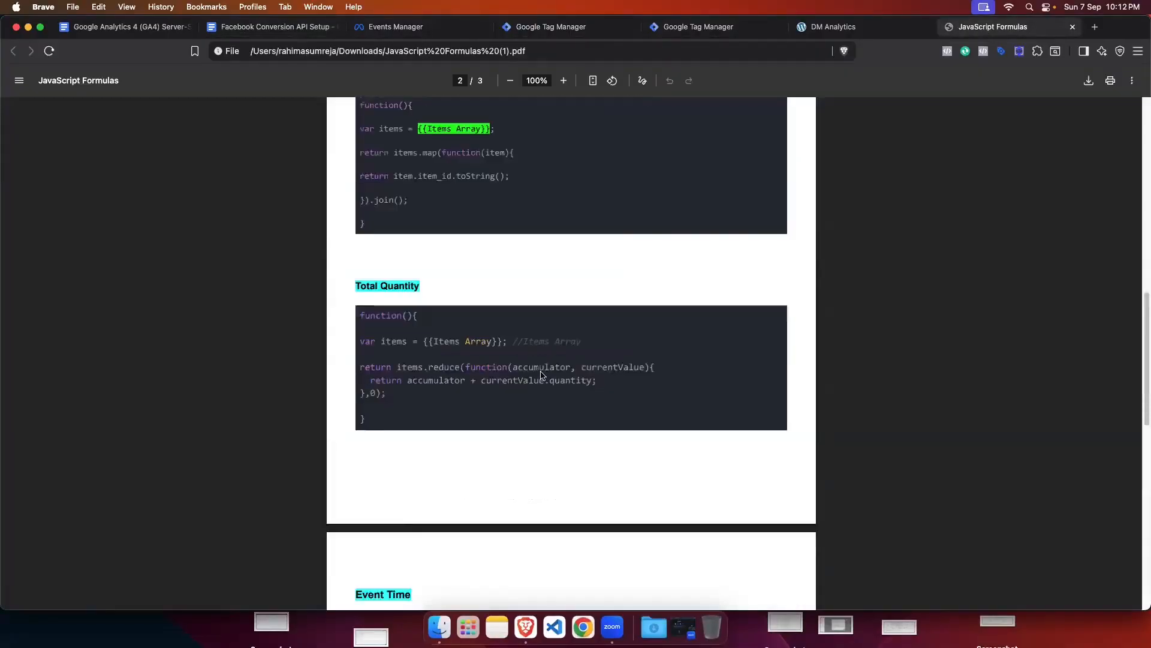
pyautogui.scroll(5, 541, 372)
pyautogui.scroll(-2, 415, 386)
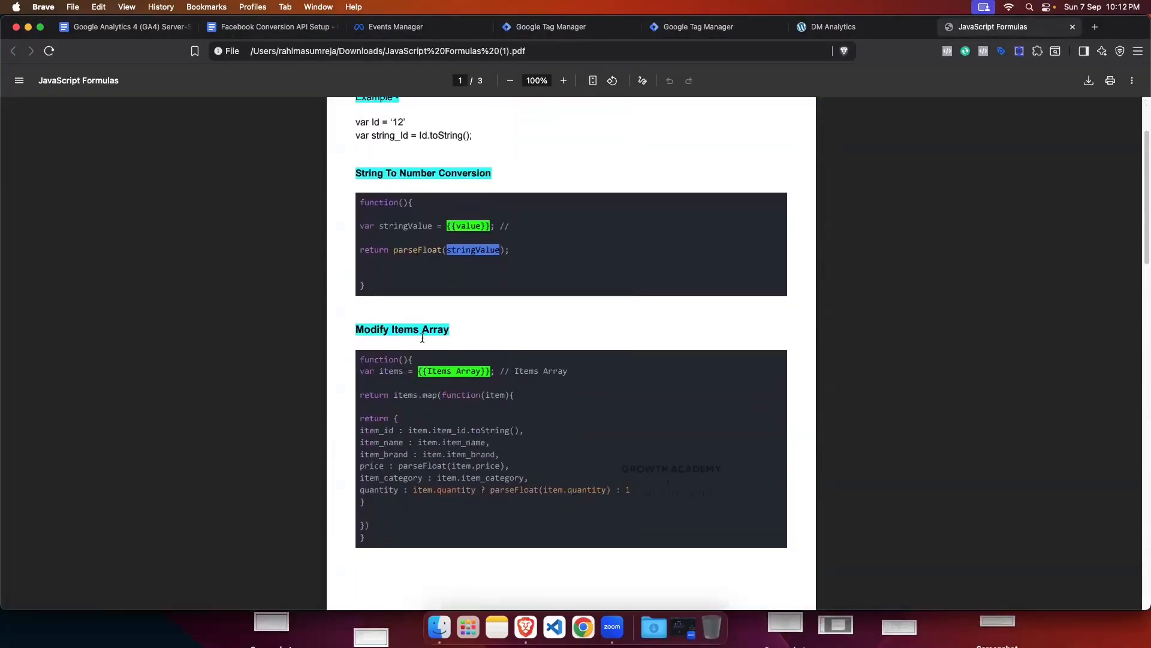
pyautogui.moveTo(363, 365); pyautogui.dragTo(360, 533)
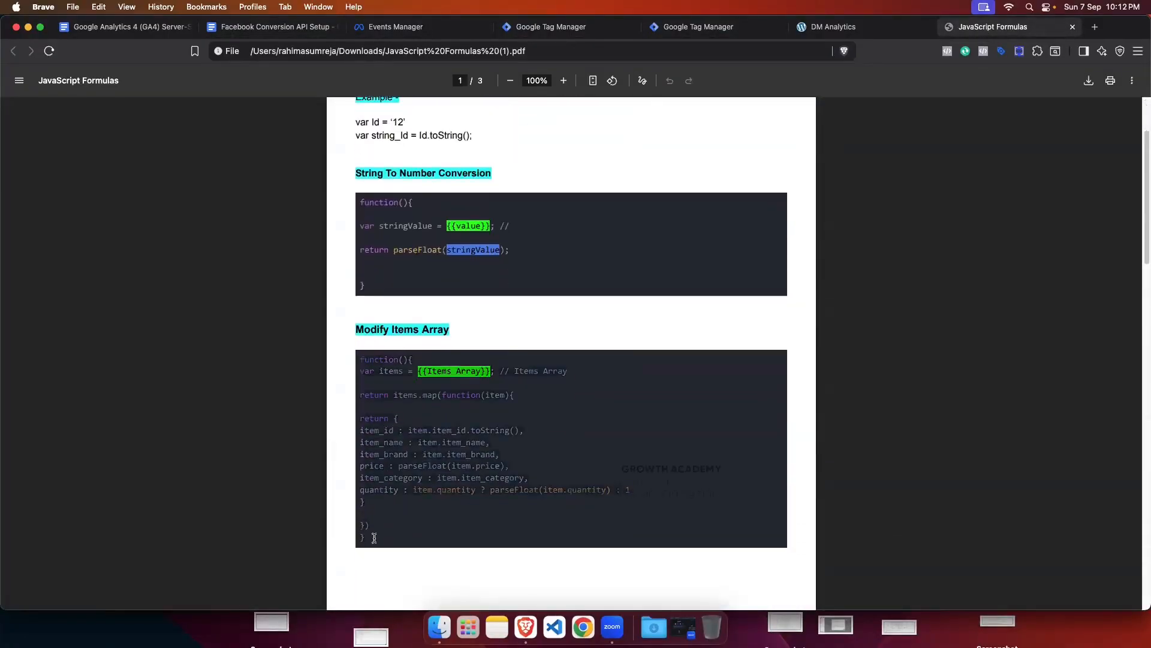
pyautogui.click(593, 27)
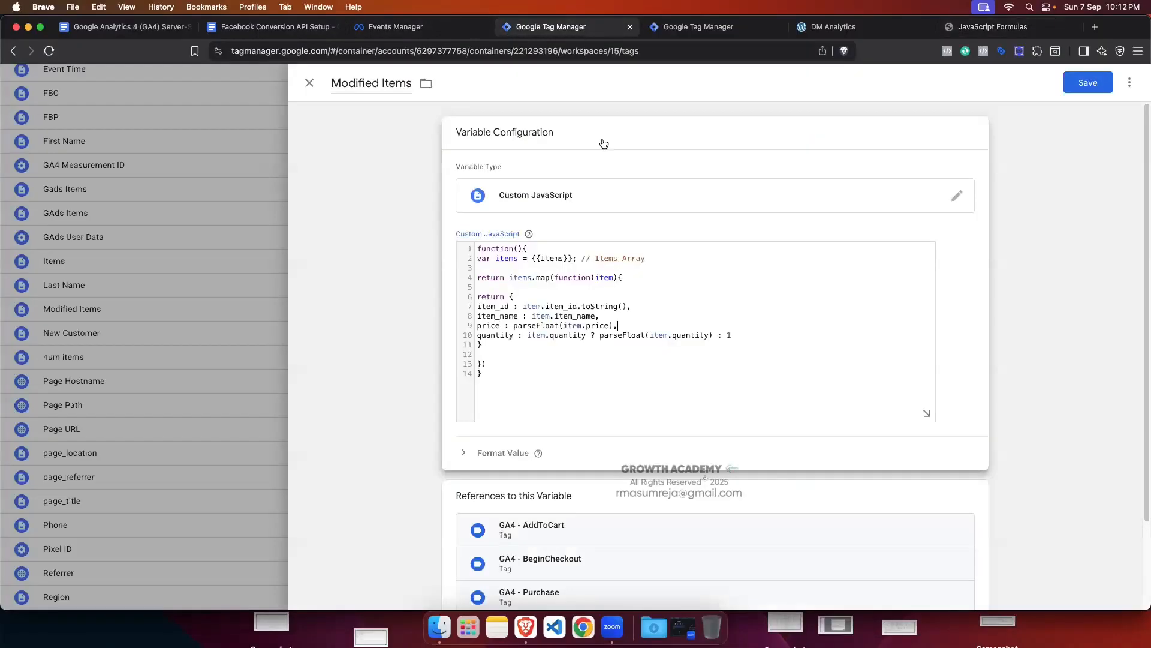
# Step: Check the Modified Items code's {{Items}} reference and returned fields against the setup document's items example, and save the variable
pyautogui.moveTo(533, 258); pyautogui.dragTo(563, 258)
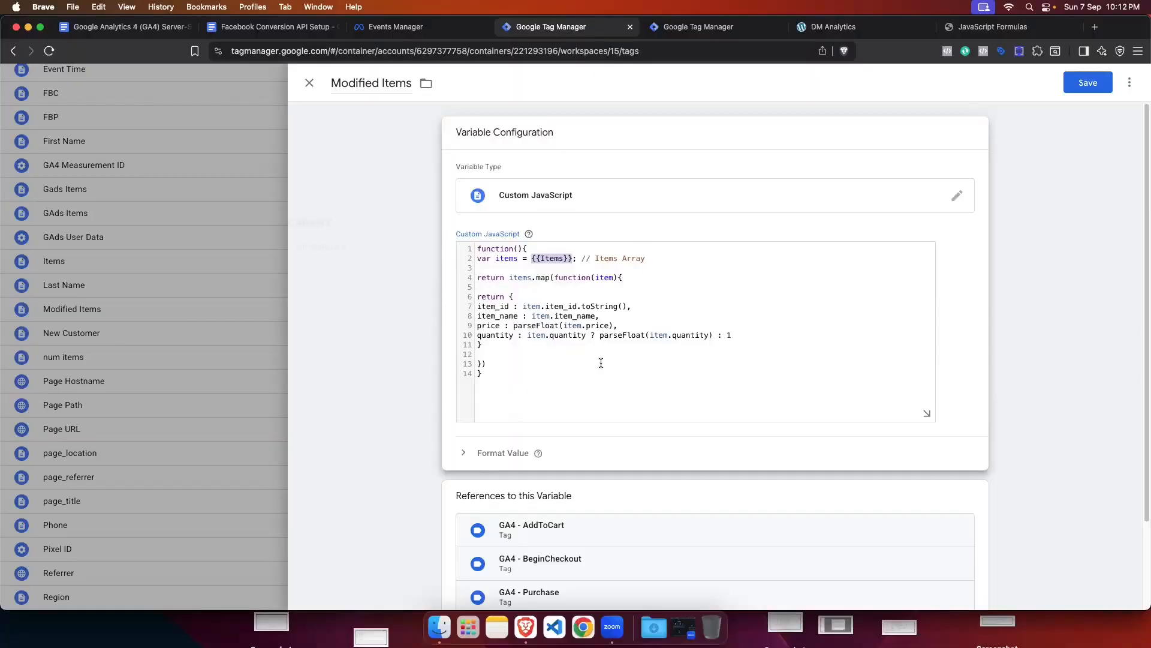
pyautogui.moveTo(479, 307); pyautogui.dragTo(523, 336)
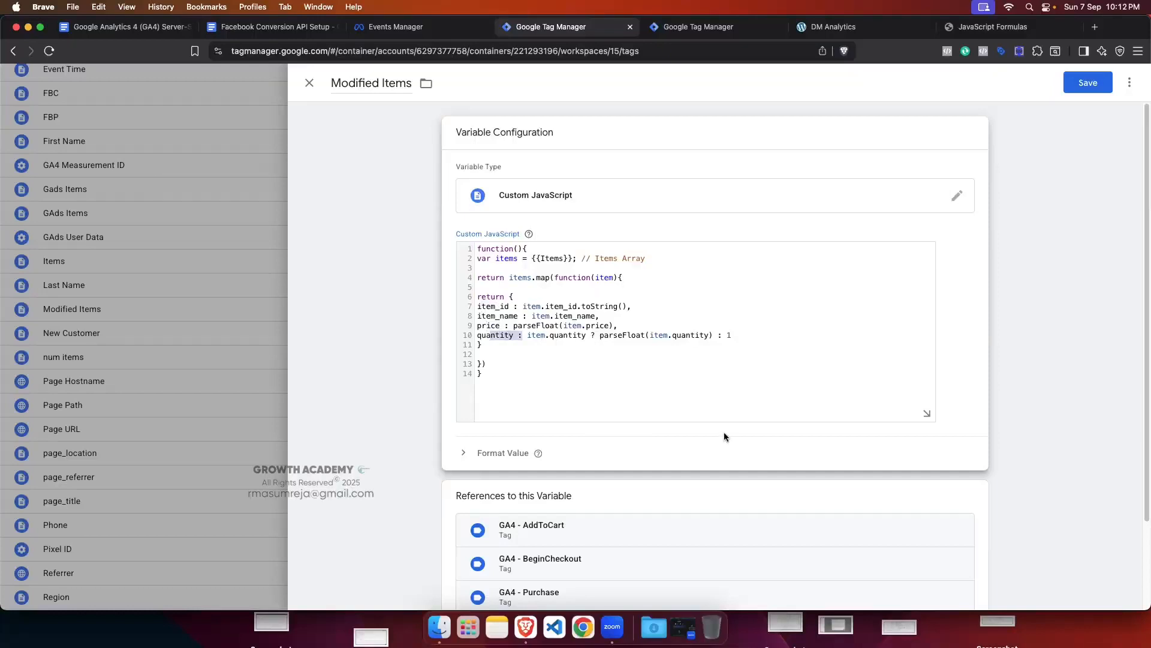
pyautogui.click(252, 27)
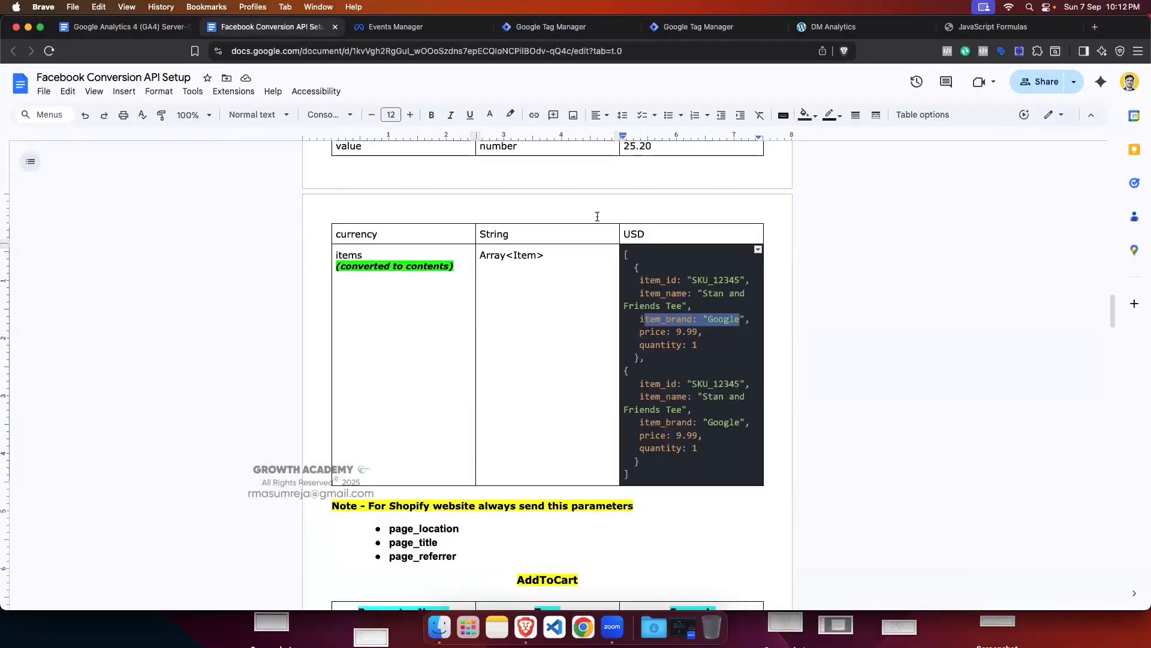
pyautogui.click(551, 27)
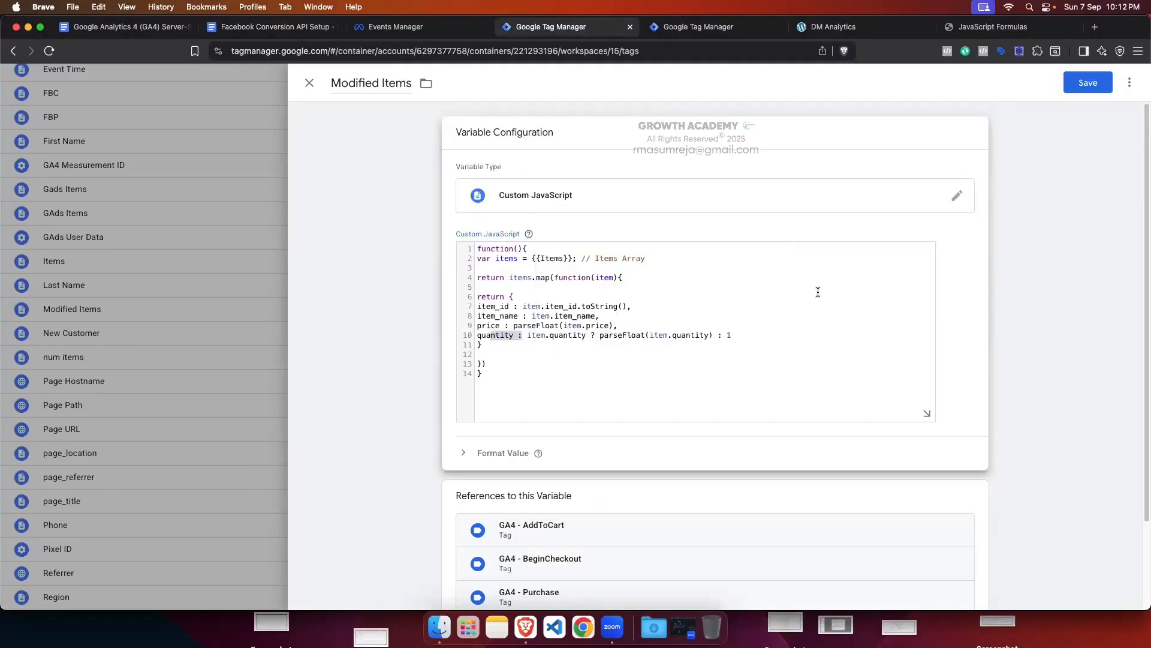
pyautogui.click(641, 307)
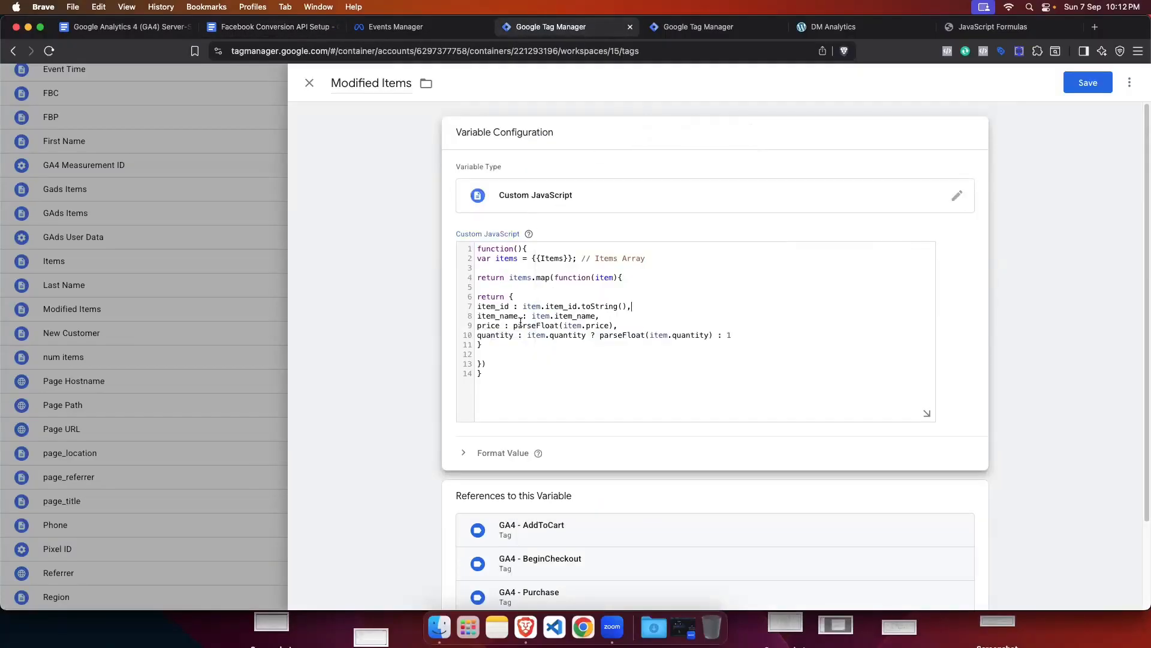
pyautogui.click(1088, 83)
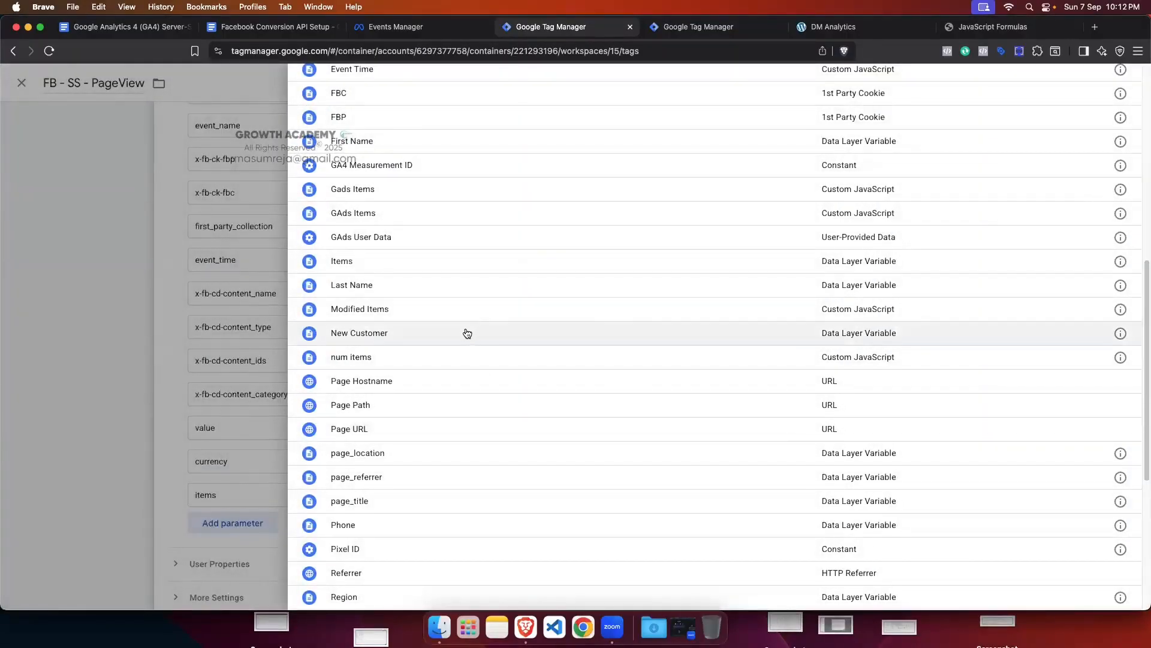
# Step: Assign the Modified Items variable as the value of the items parameter
pyautogui.scroll(-5, 467, 334)
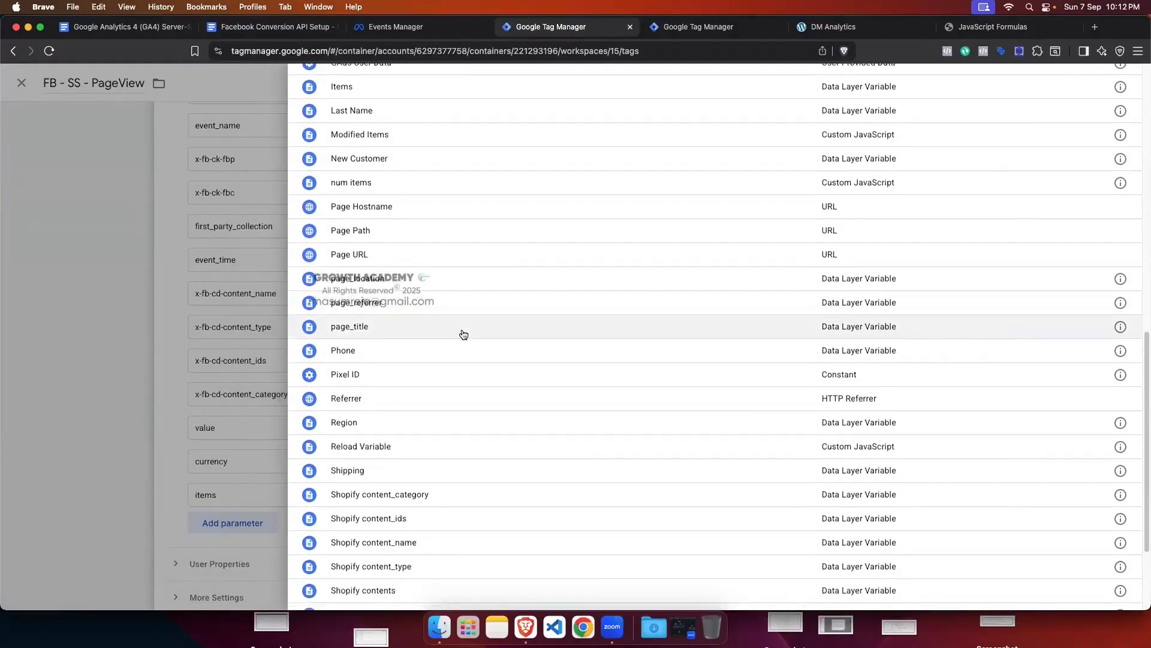
pyautogui.scroll(8, 462, 332)
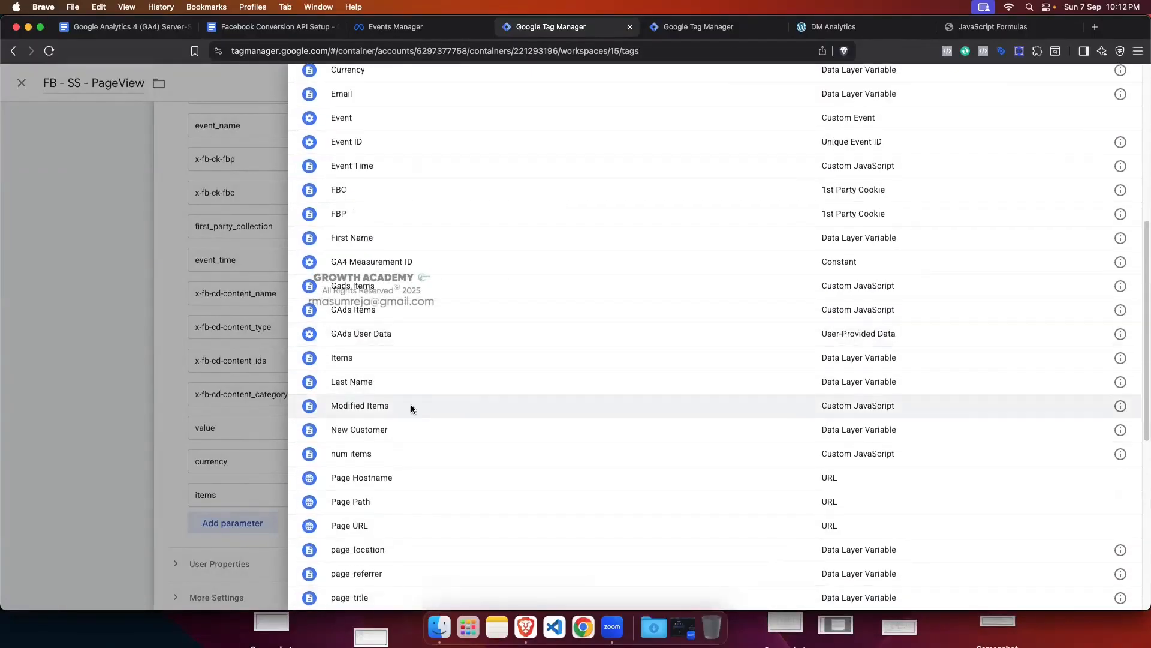
pyautogui.click(411, 406)
# Step: Replace the tag's All Pages firing trigger with view_item Trigger
pyautogui.scroll(-4, 744, 466)
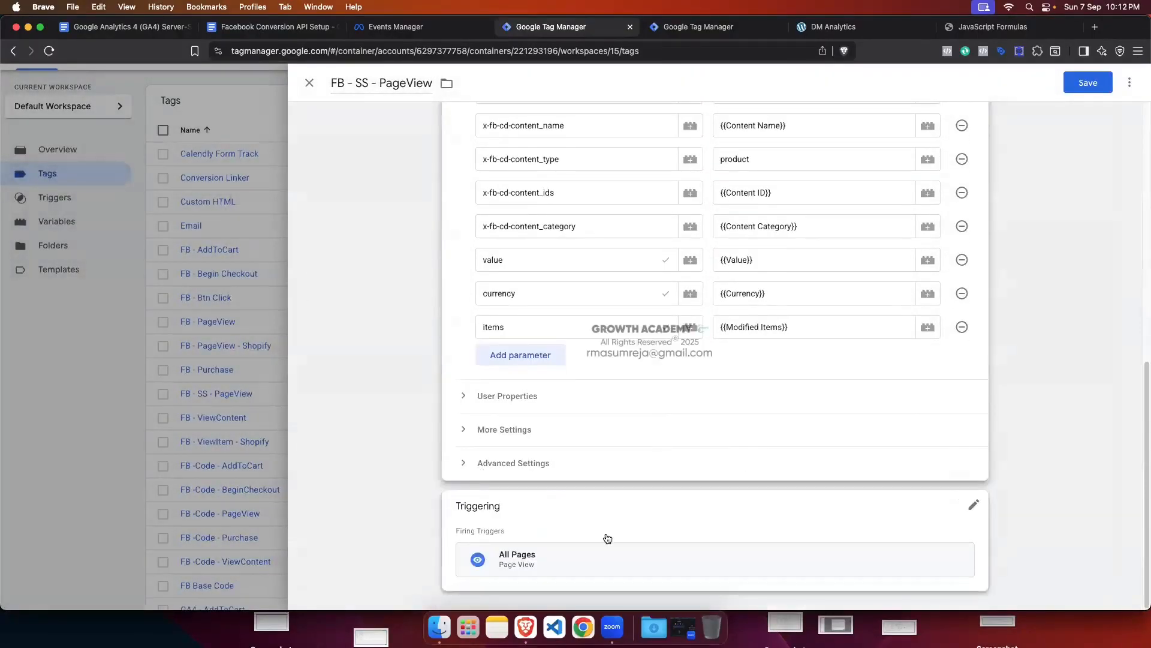
pyautogui.click(661, 516)
pyautogui.click(956, 533)
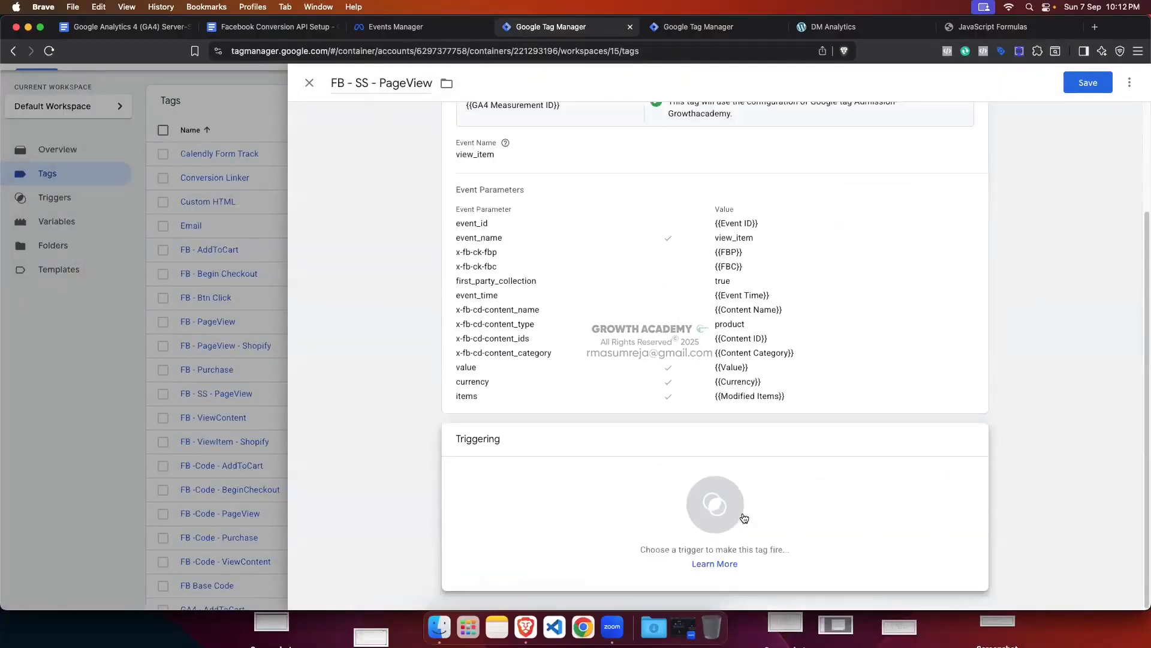
pyautogui.click(743, 517)
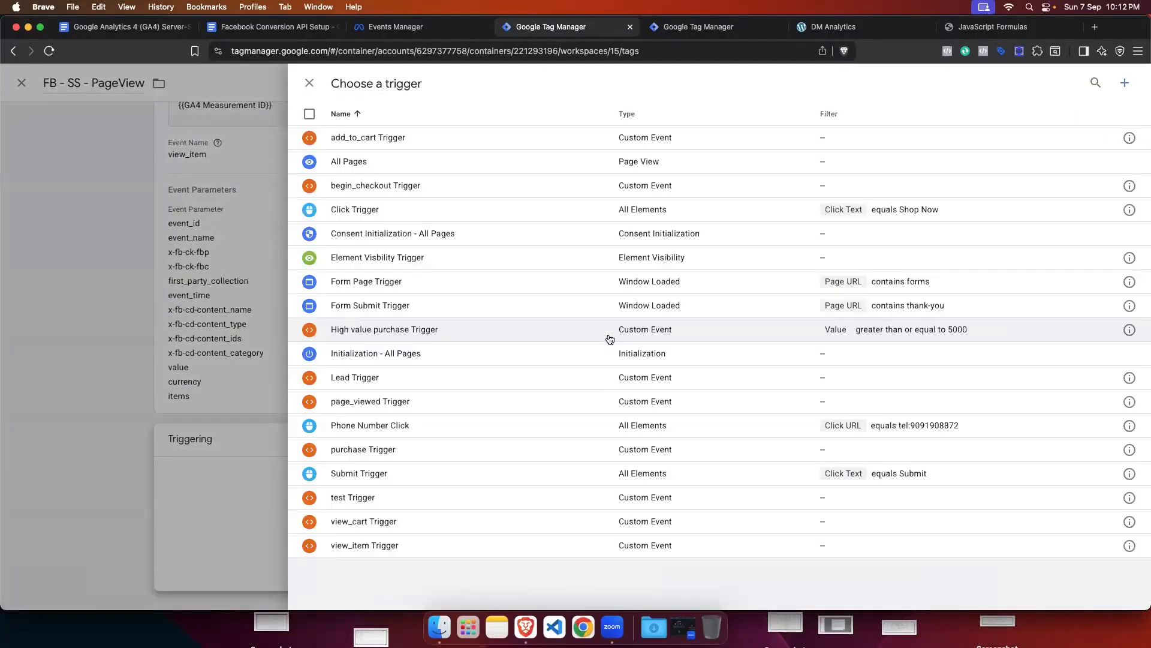
pyautogui.click(453, 545)
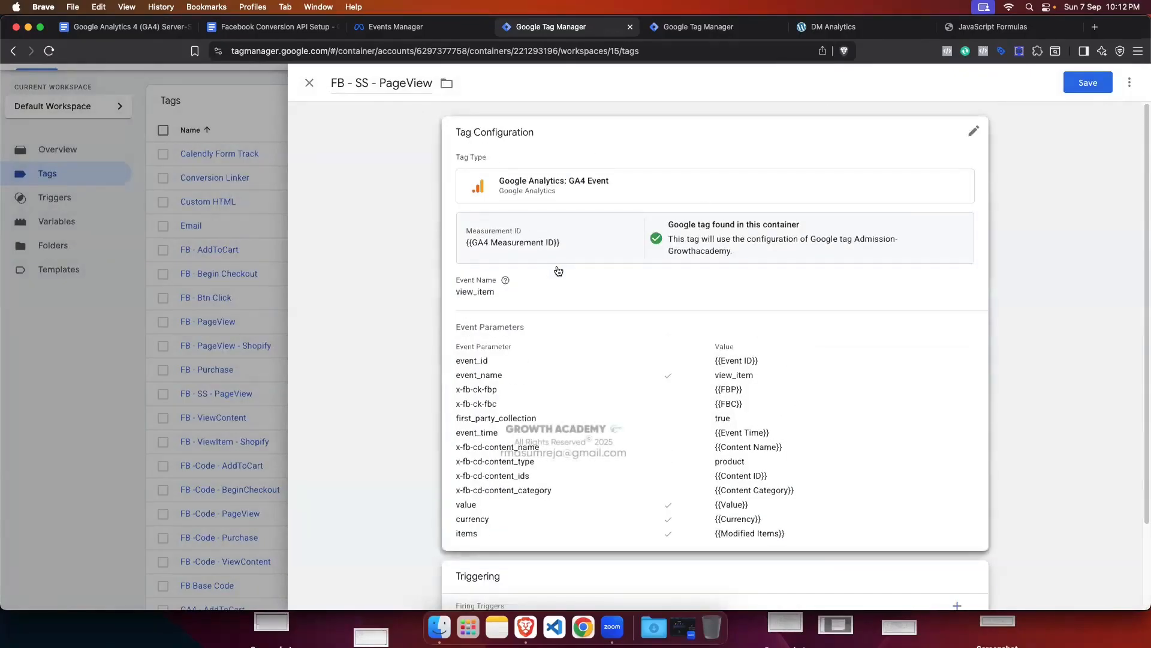
# Step: Rename the copied view_item tag to FB - SS - ViewItem and save it
pyautogui.doubleClick(379, 82)
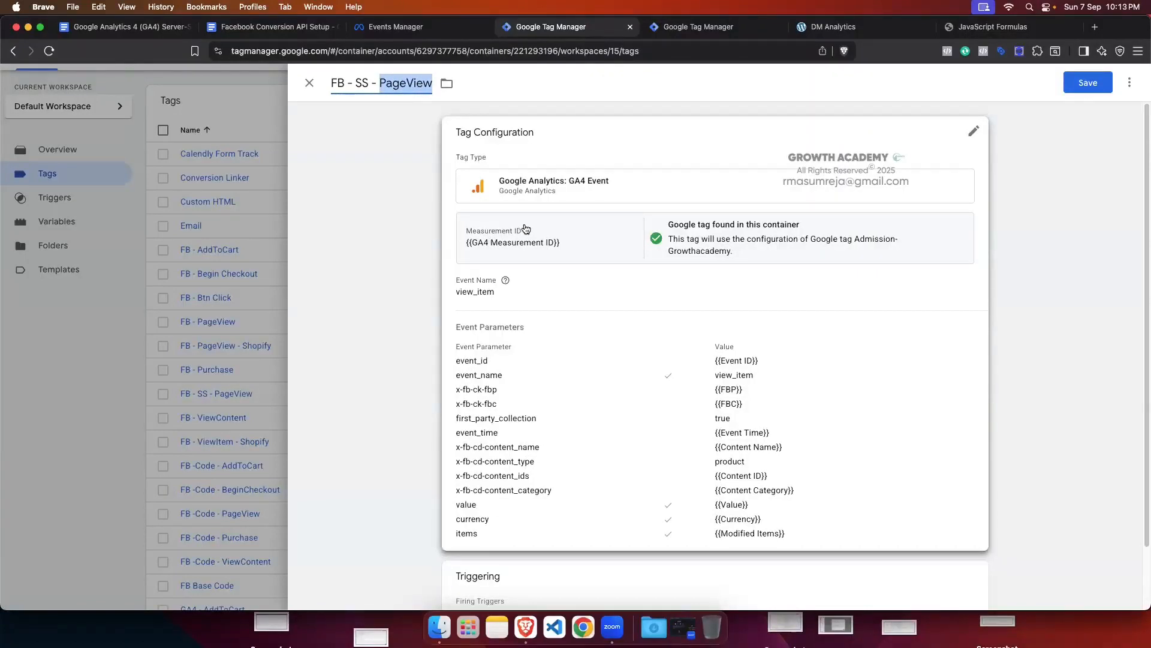
pyautogui.press('BackSpace')
pyautogui.write('View')
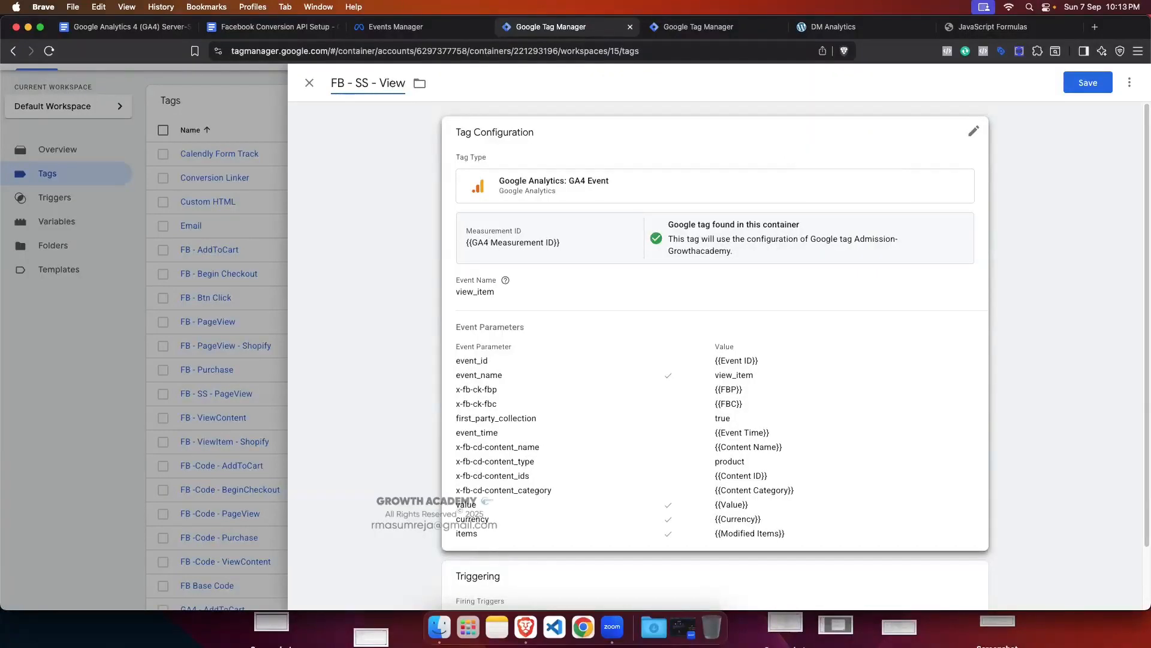
pyautogui.write('Item')
pyautogui.click(1087, 84)
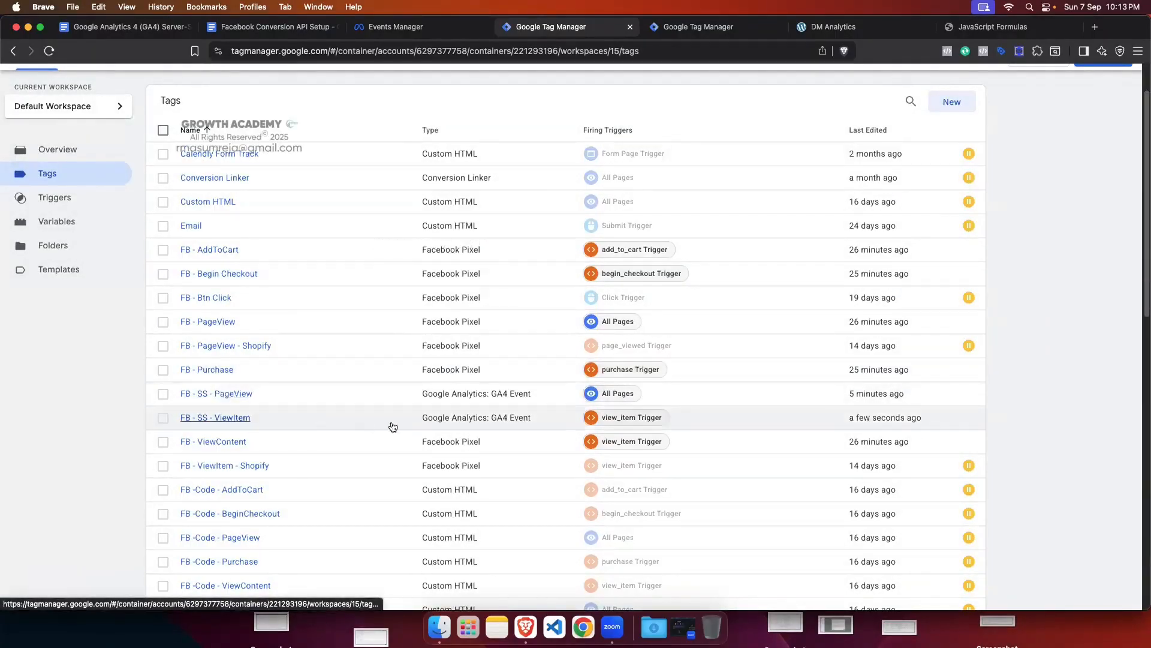
# Step: Duplicate the FB - SS - ViewItem tag and name the copy FB - SS -AddToCart
pyautogui.scroll(-1, 270, 390)
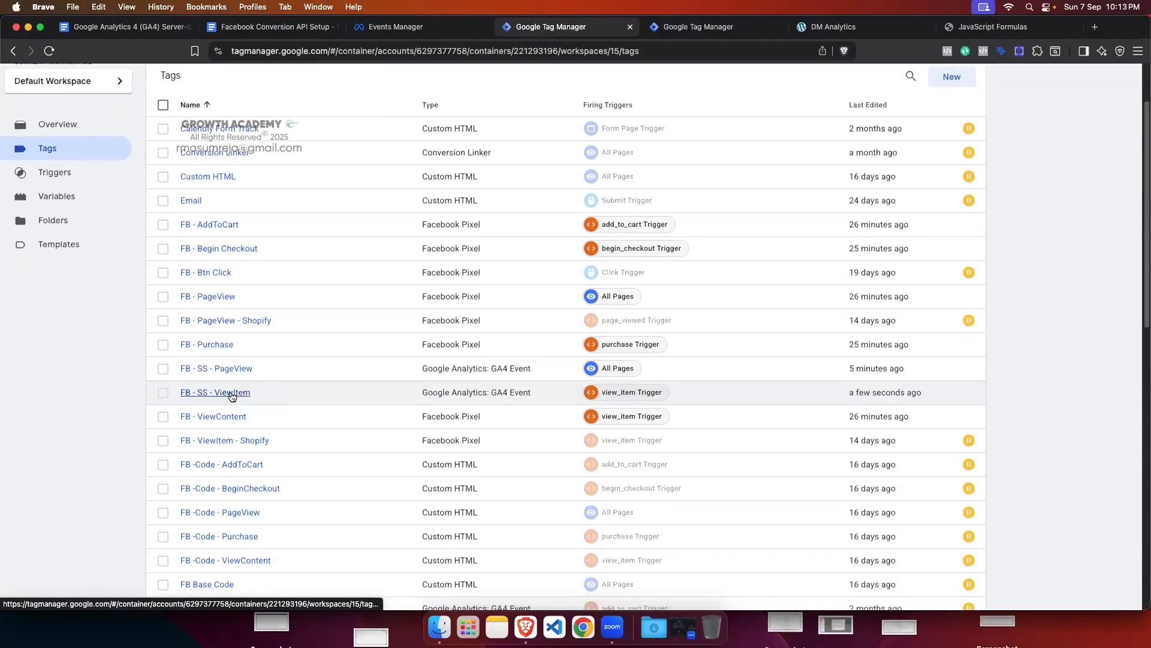
pyautogui.click(240, 393)
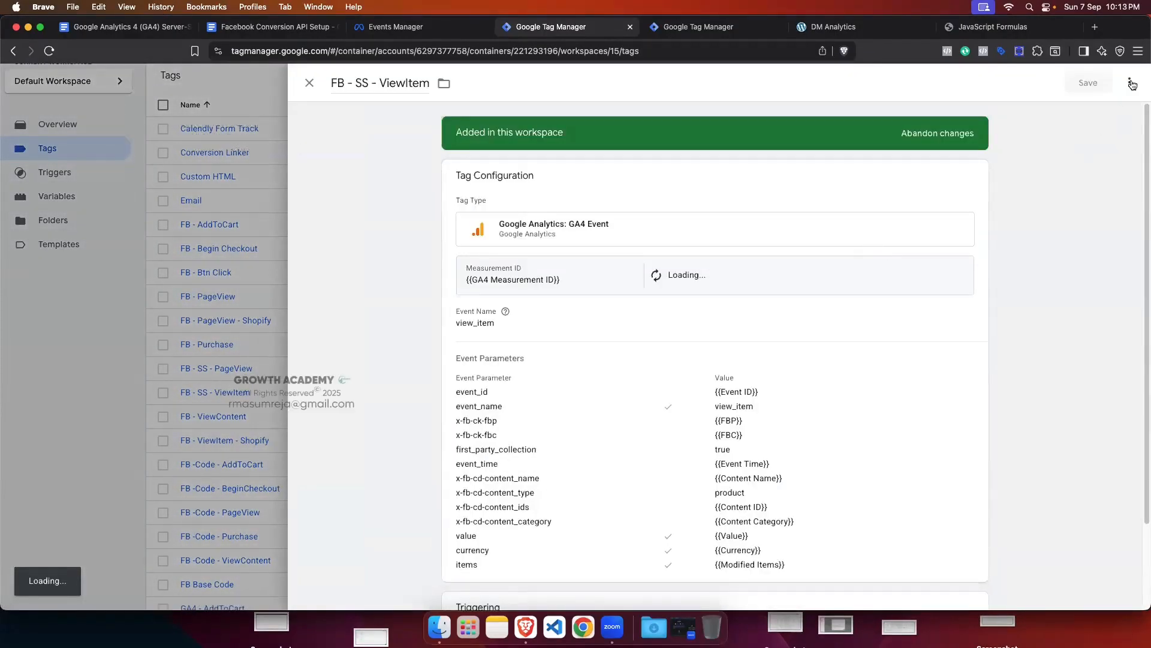
pyautogui.click(1129, 82)
pyautogui.click(1107, 119)
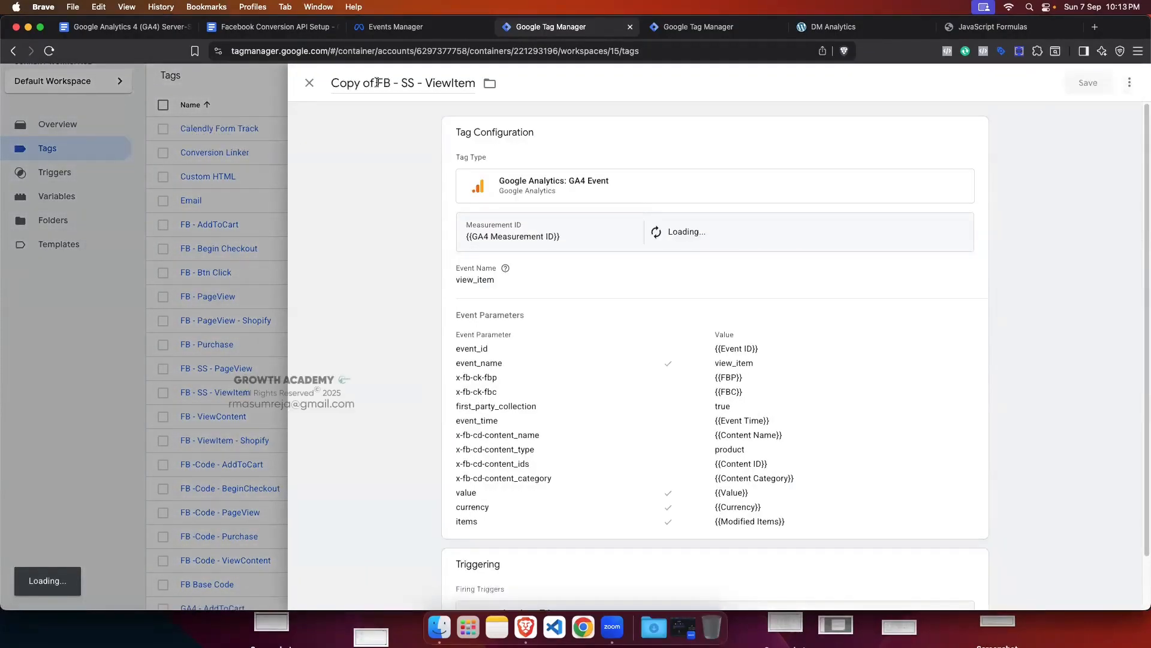
pyautogui.moveTo(377, 83); pyautogui.dragTo(329, 84)
pyautogui.press('BackSpace')
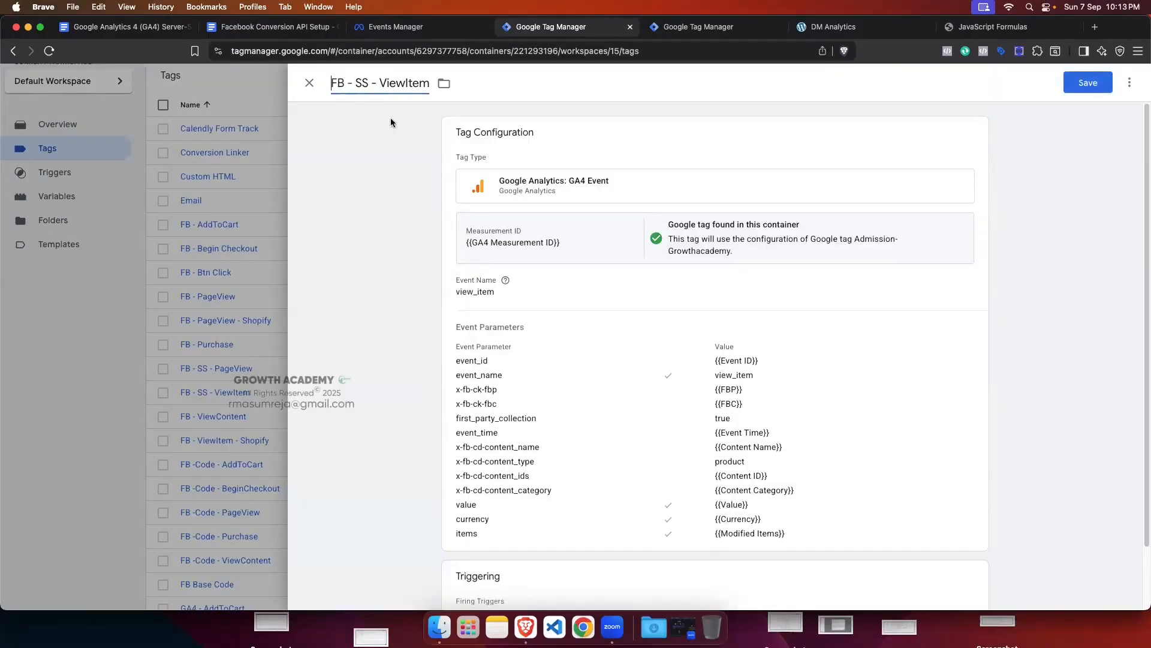
pyautogui.doubleClick(405, 83)
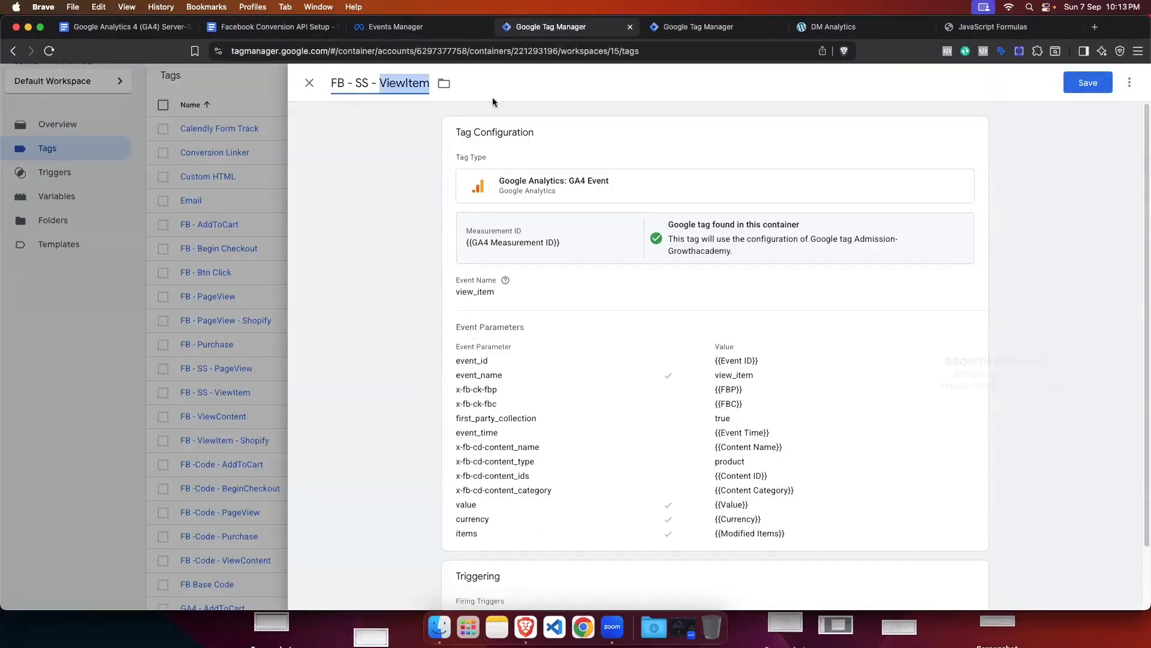
pyautogui.press('BackSpace')
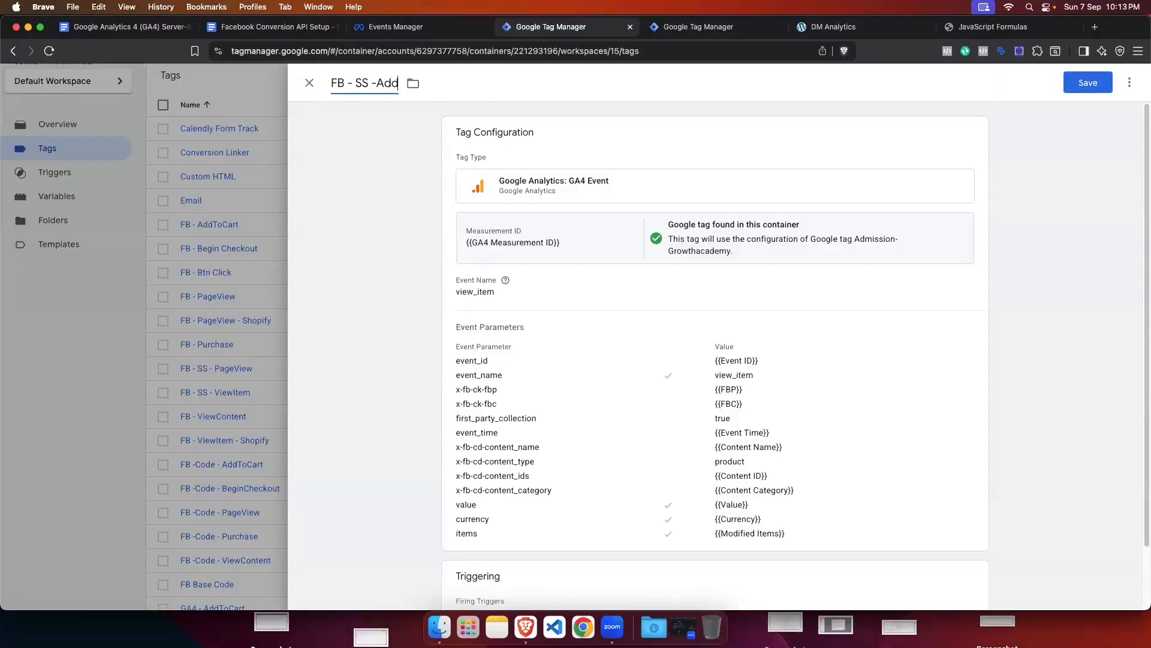
pyautogui.write('AddToCart')
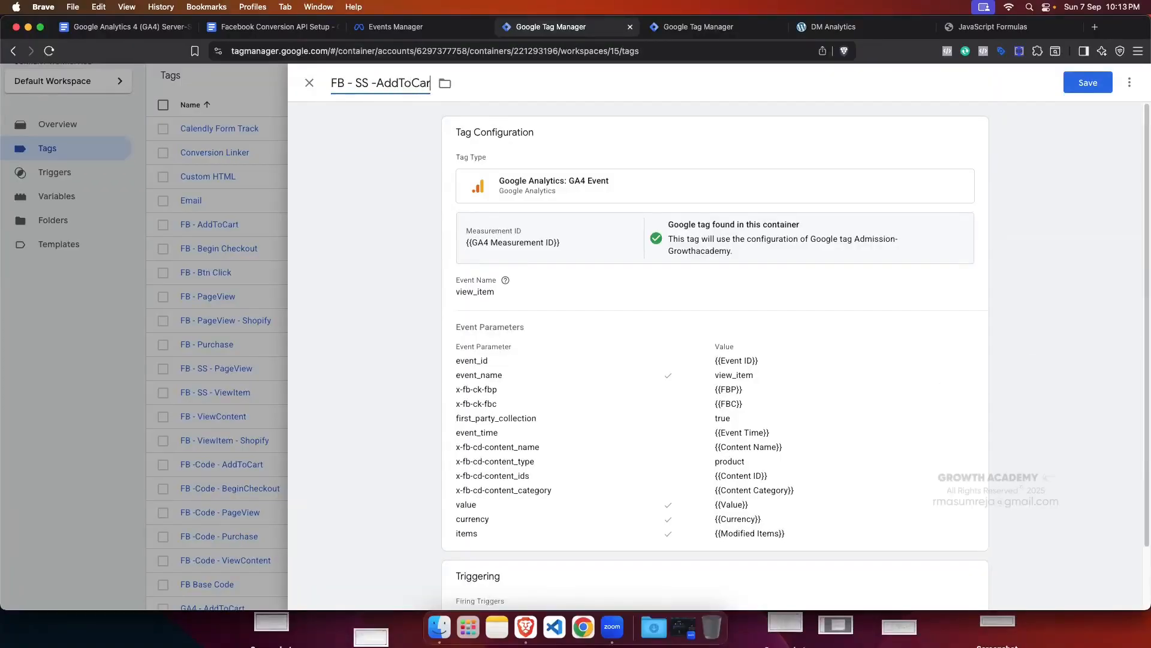
# Step: Open the AddToCart tag's configuration for editing and get the GA4 event name add_to_cart from the setup document's Event Mapping table
pyautogui.click(476, 200)
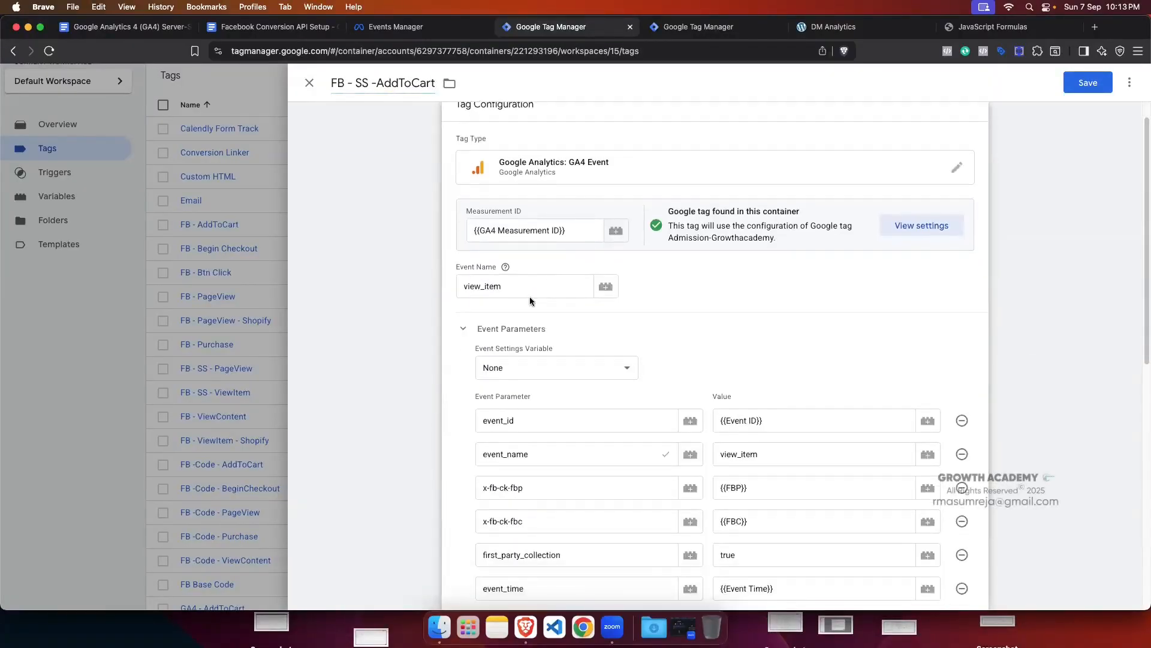
pyautogui.click(271, 27)
pyautogui.scroll(20, 523, 282)
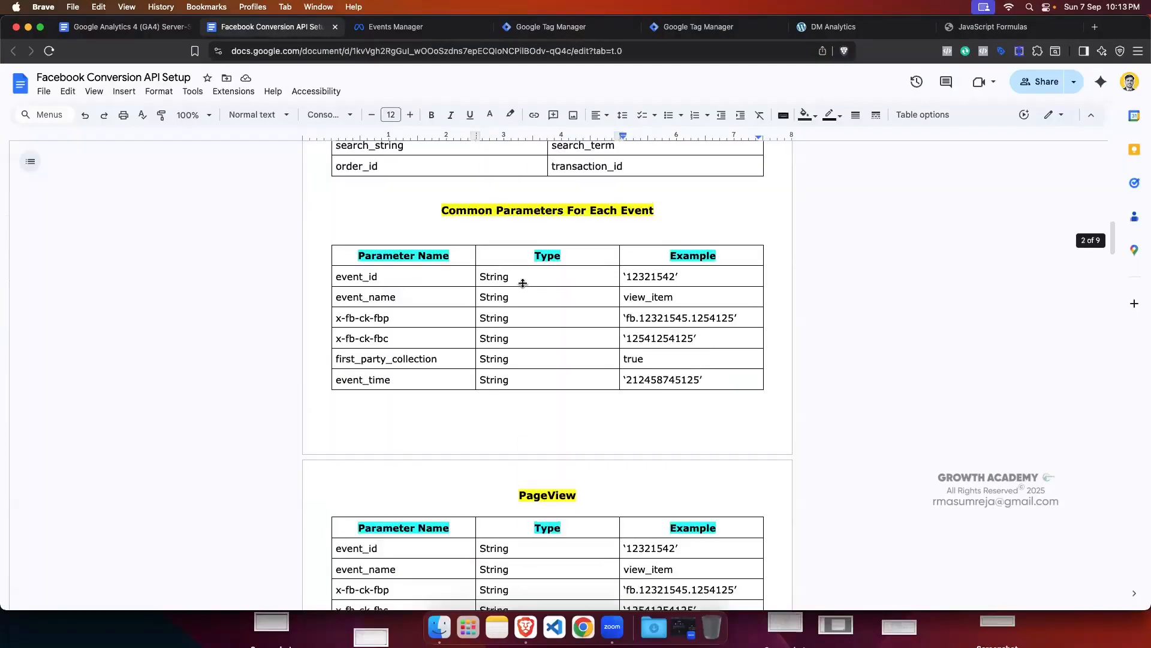
pyautogui.scroll(5, 523, 282)
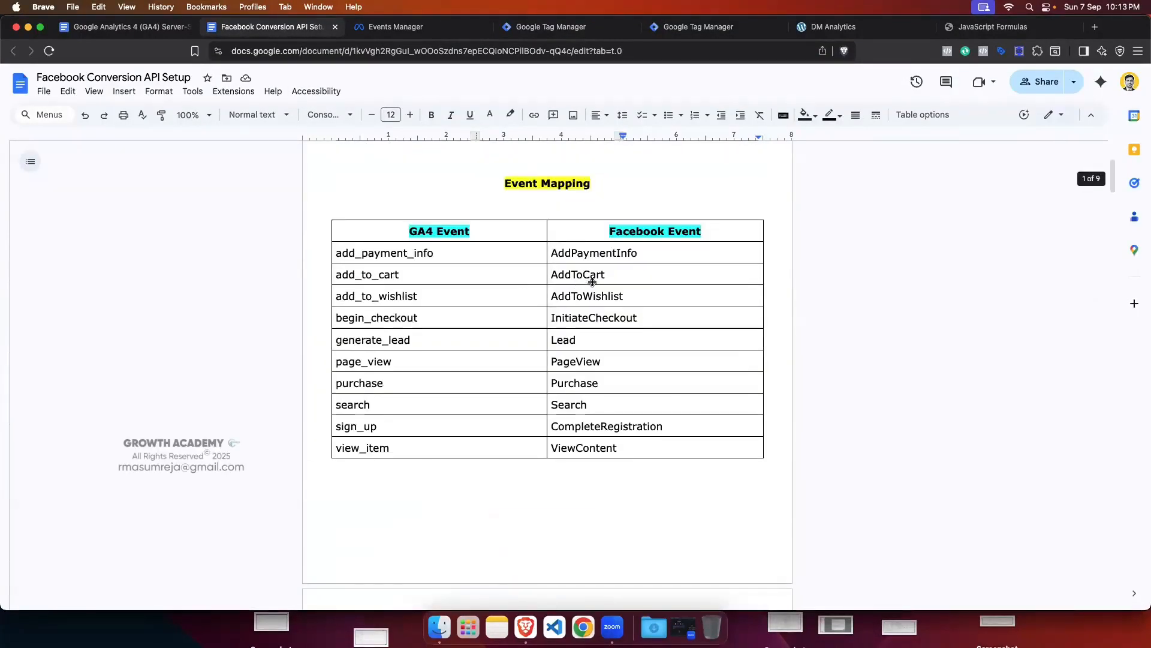
pyautogui.moveTo(551, 275); pyautogui.dragTo(606, 275)
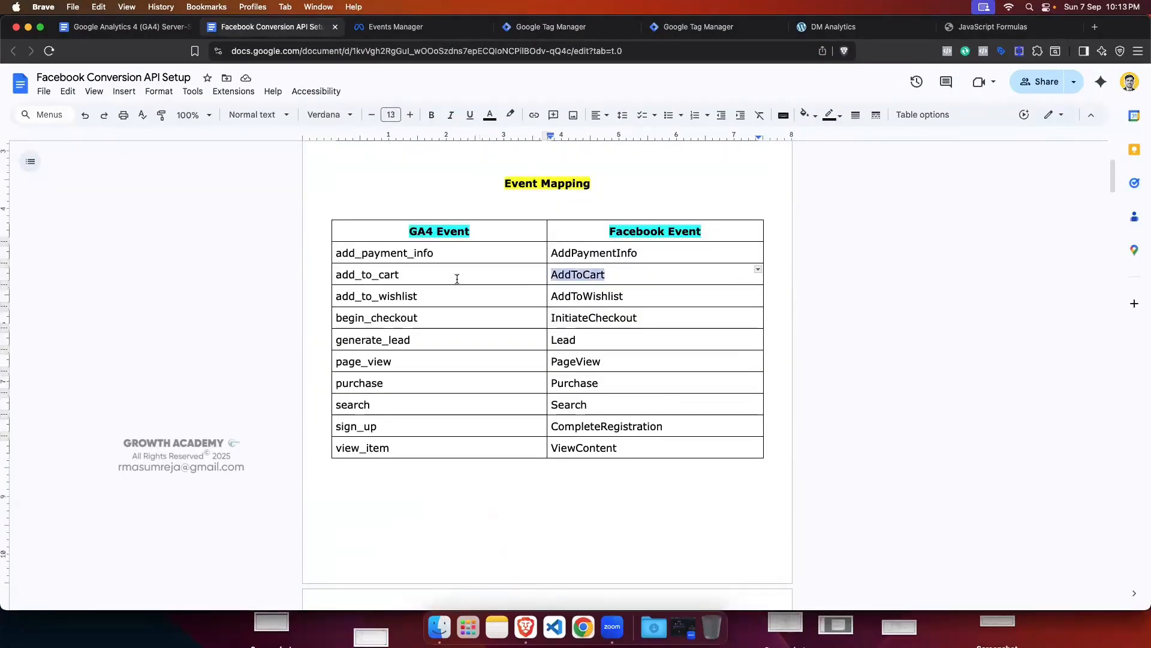
pyautogui.doubleClick(386, 274)
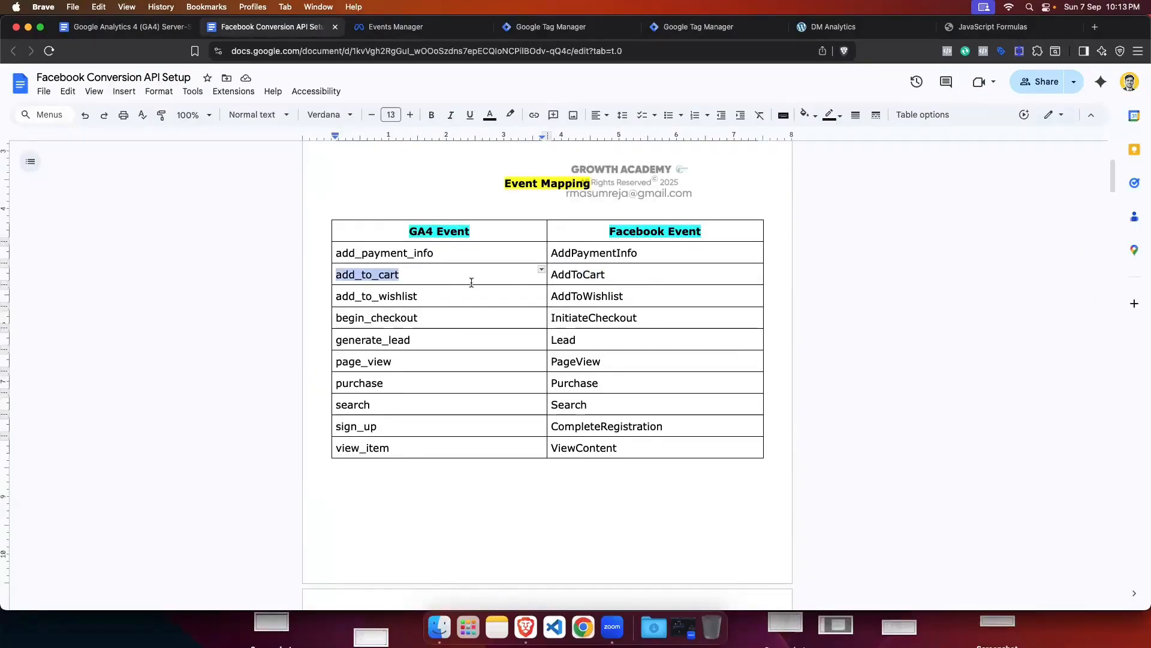
pyautogui.press('super+4')
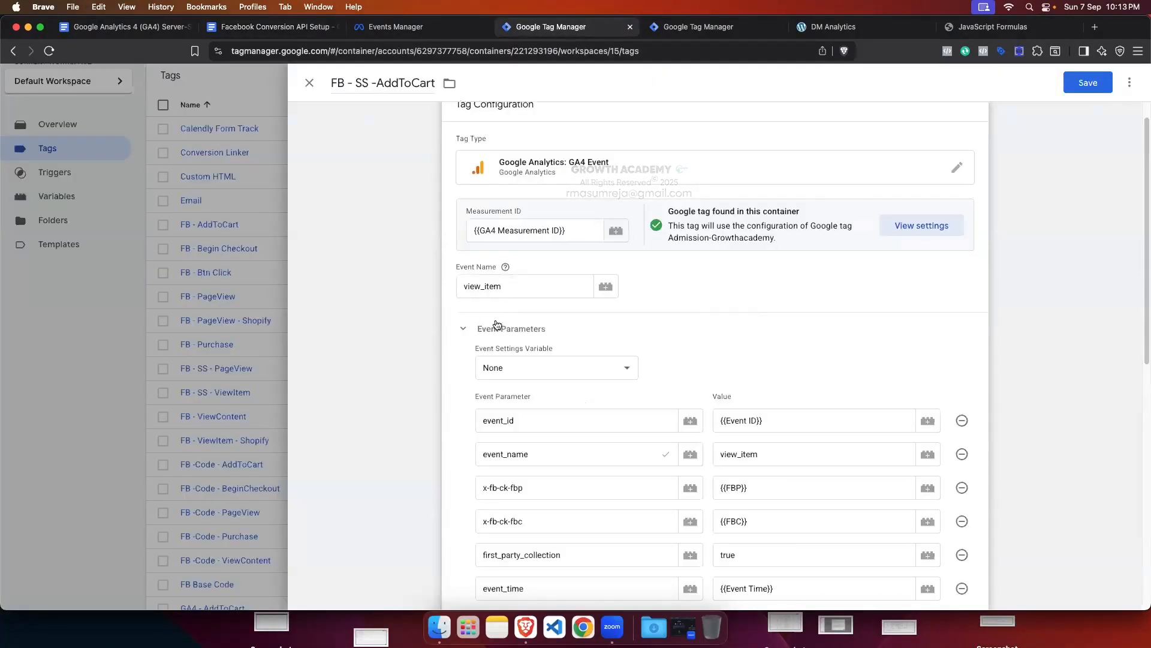
# Step: Set both the event name and the event_name parameter value of the FB - SS -AddToCart tag to add_to_cart
pyautogui.moveTo(501, 285); pyautogui.dragTo(462, 286)
pyautogui.press('BackSpace')
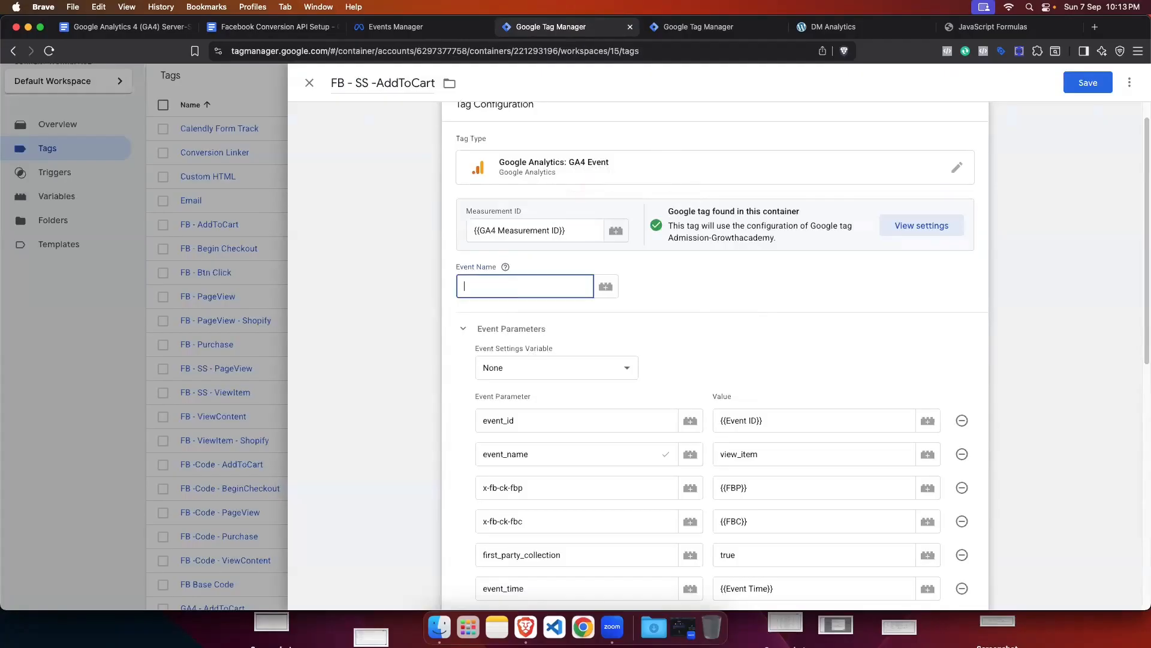
pyautogui.write('add_to_cart')
pyautogui.scroll(-3, 660, 288)
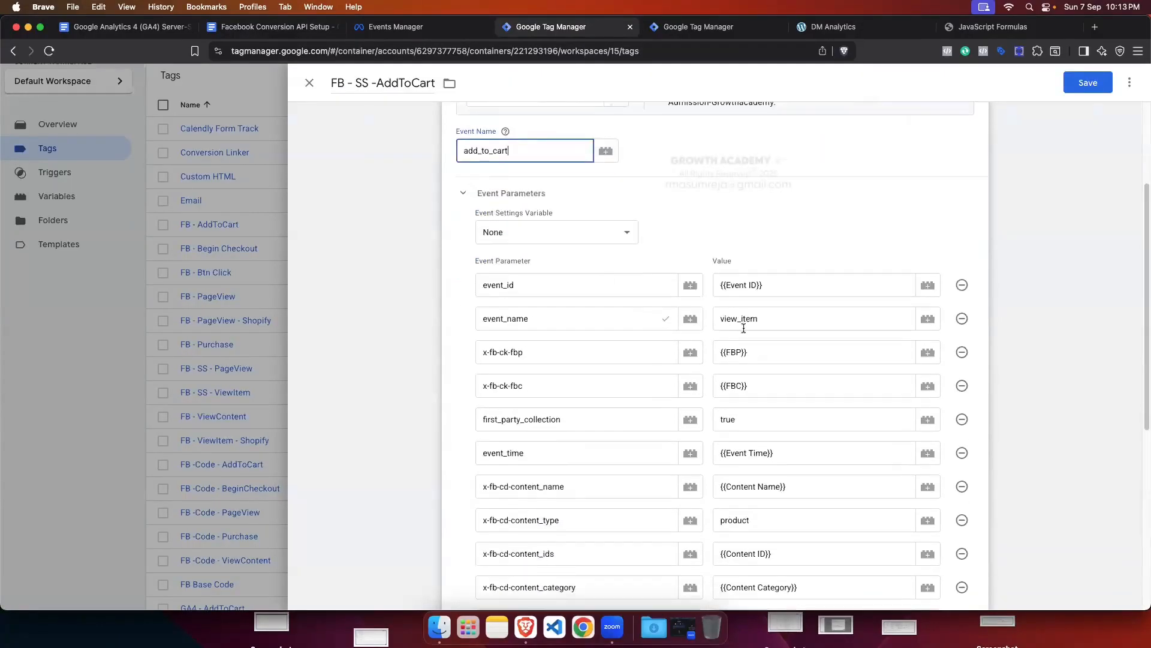
pyautogui.click(753, 316)
pyautogui.doubleClick(754, 316)
pyautogui.press('BackSpace')
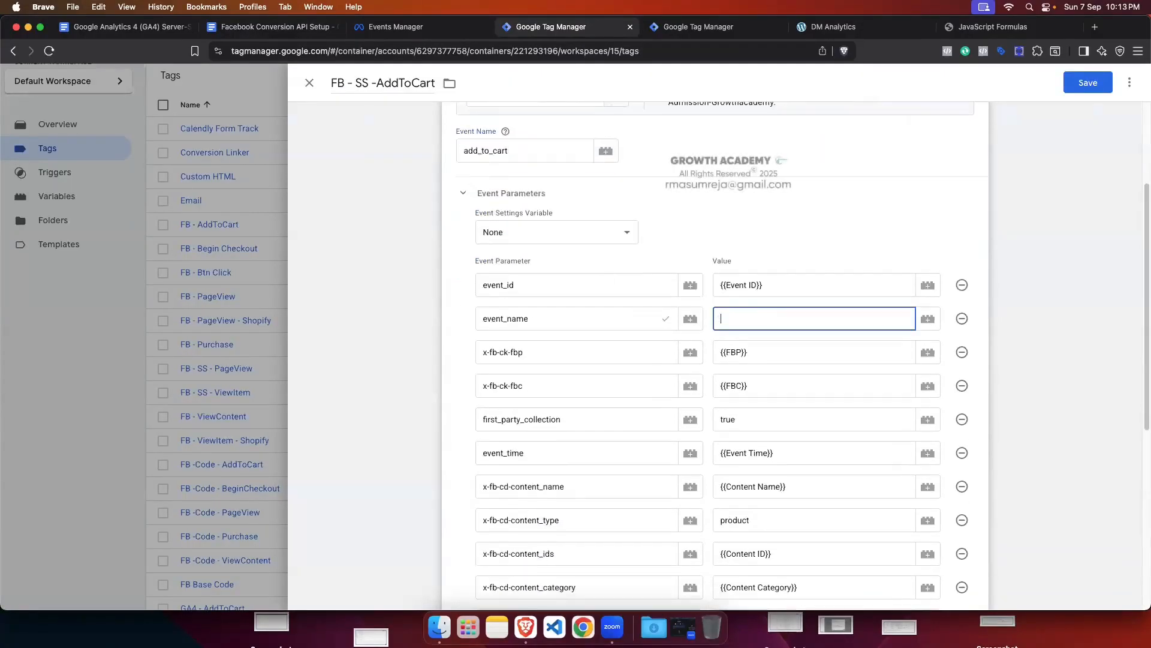
pyautogui.scroll(-4, 707, 320)
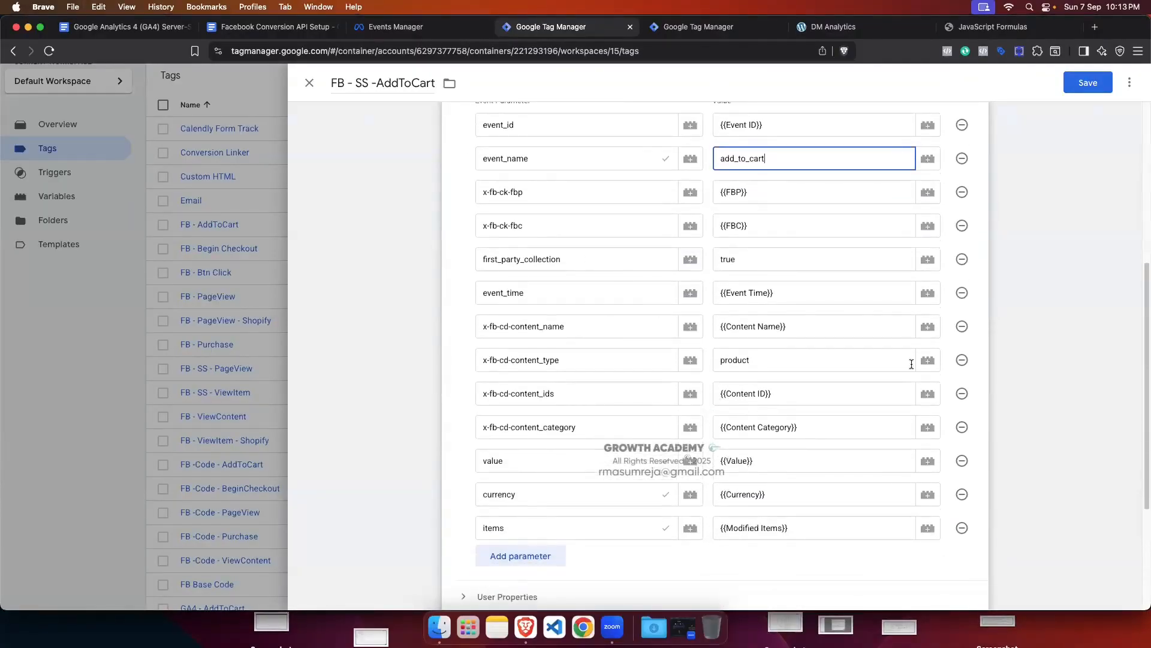
# Step: Replace the tag's view_item Trigger with the add_to_cart Trigger and save the tag
pyautogui.scroll(-5, 720, 282)
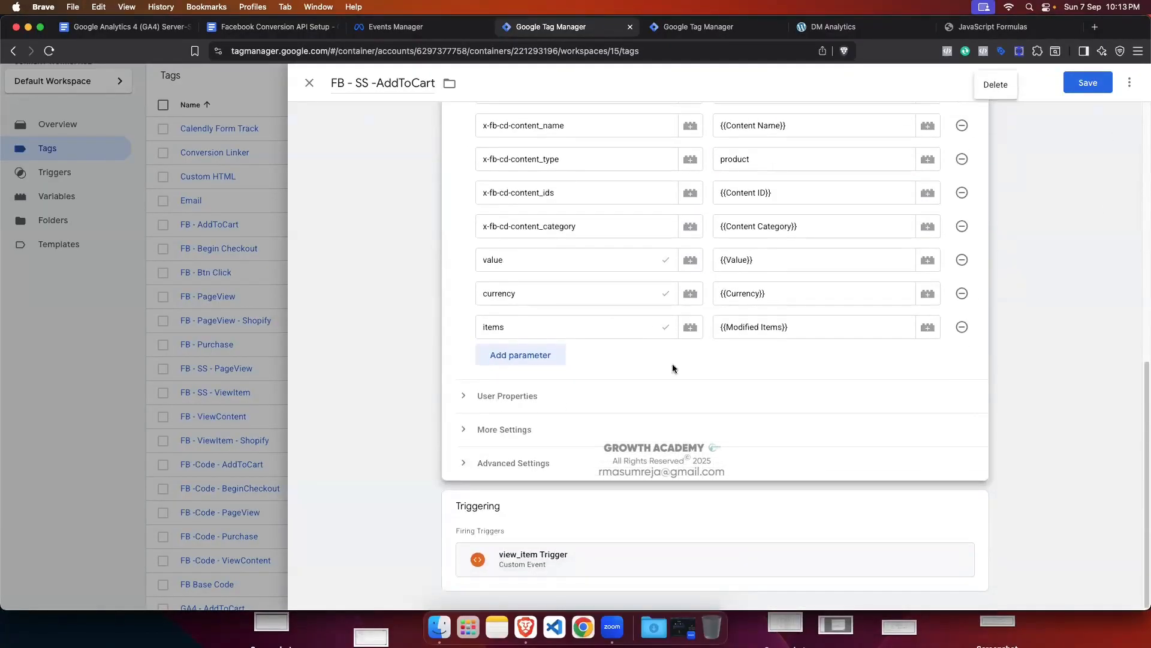
pyautogui.click(768, 521)
pyautogui.click(956, 532)
pyautogui.click(689, 515)
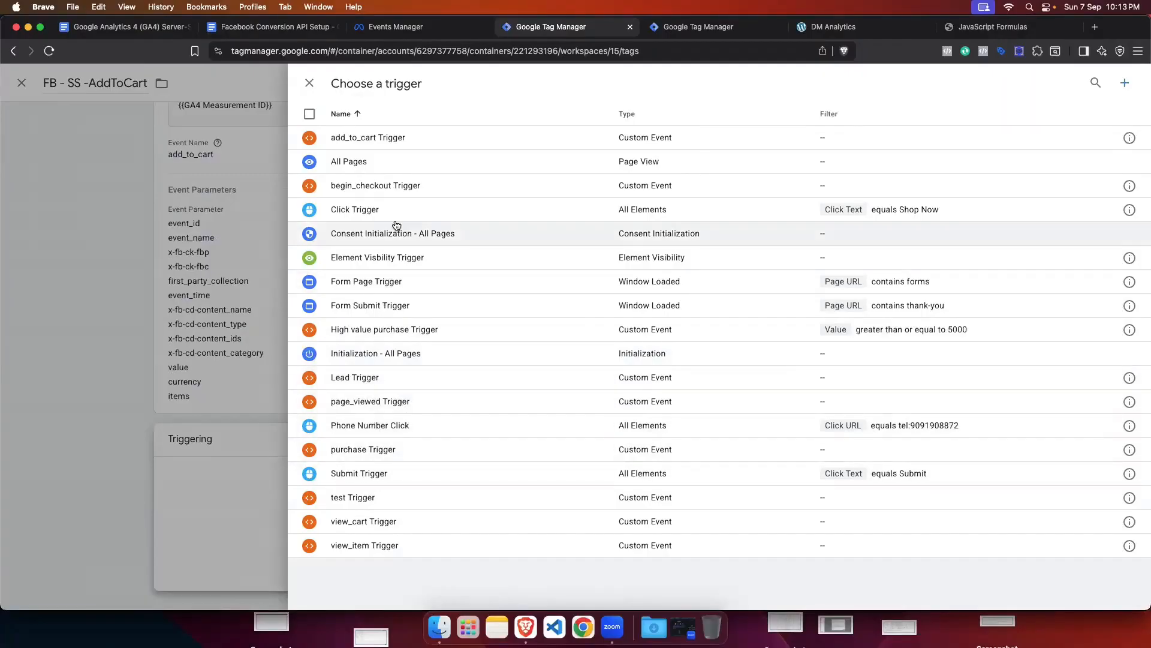
pyautogui.click(414, 137)
pyautogui.click(1088, 83)
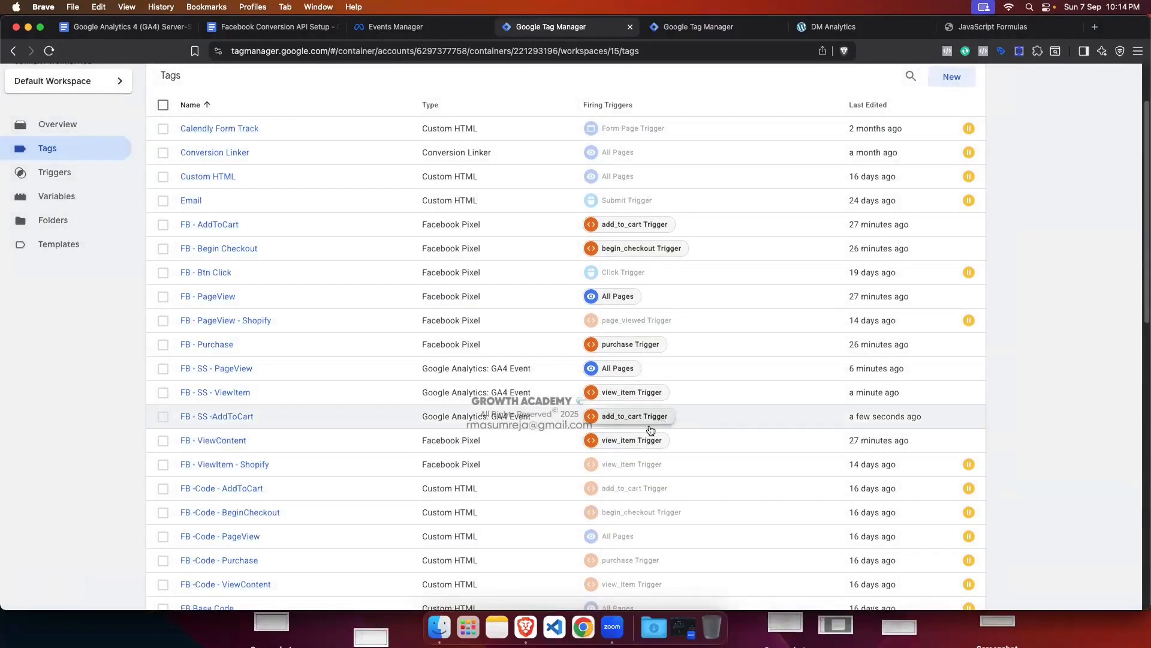
# Step: Duplicate the FB - SS -AddToCart tag and name the copy FB - SS - Begin Checkout
pyautogui.click(235, 418)
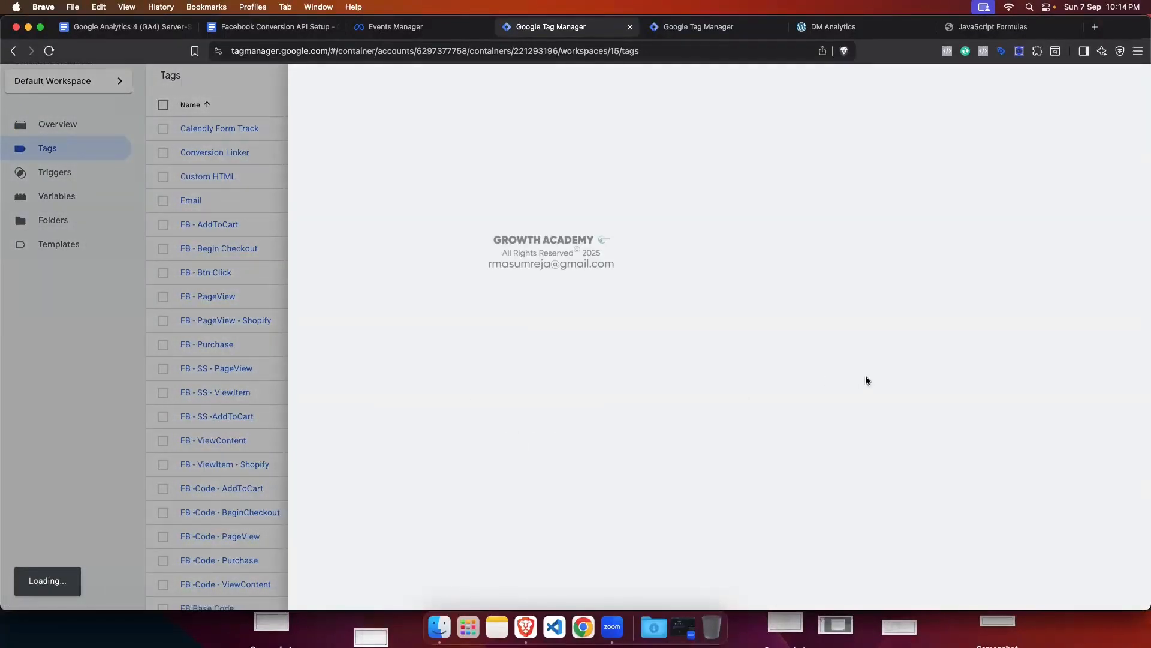
pyautogui.click(1131, 84)
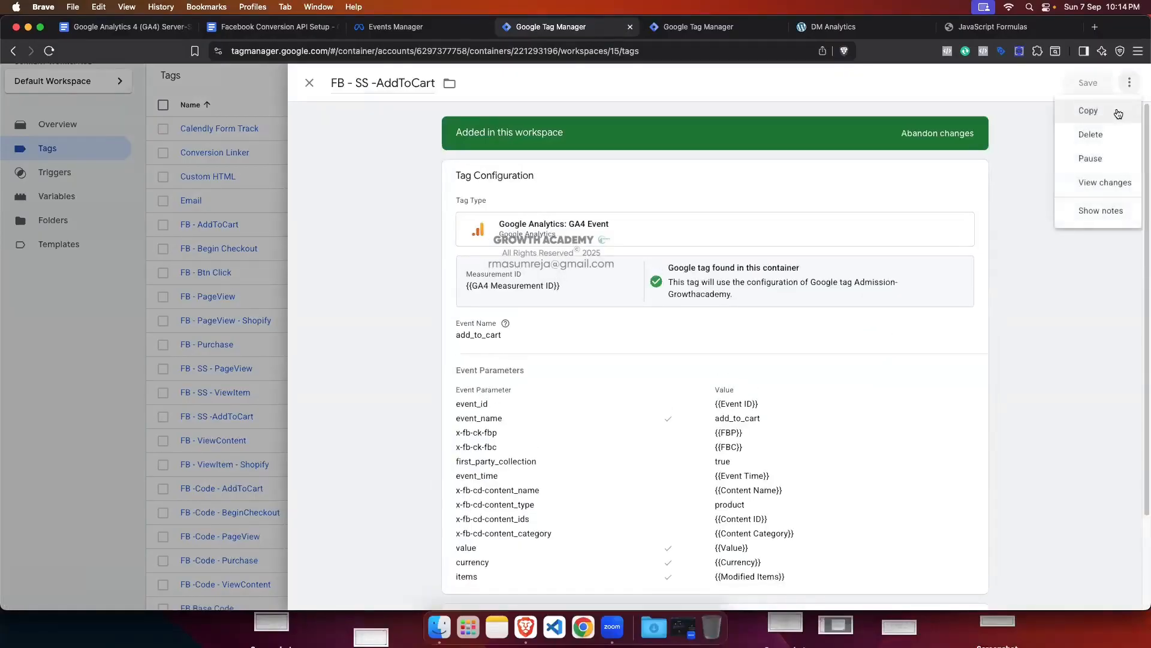
pyautogui.click(1089, 111)
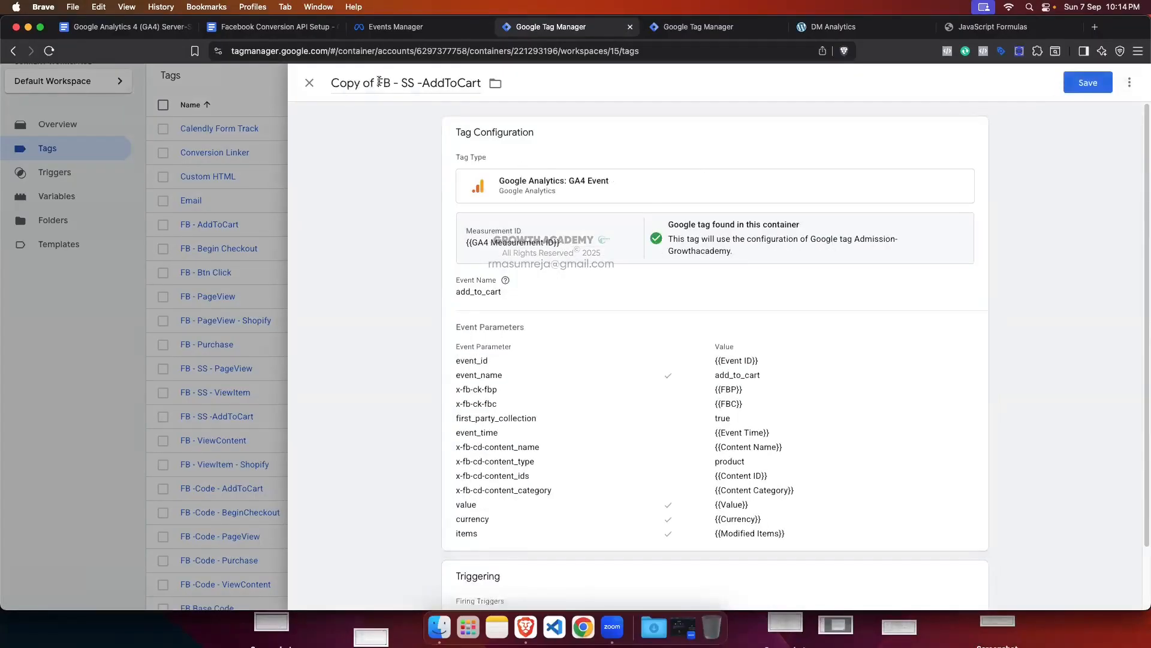
pyautogui.moveTo(379, 81); pyautogui.dragTo(331, 83)
pyautogui.press('BackSpace')
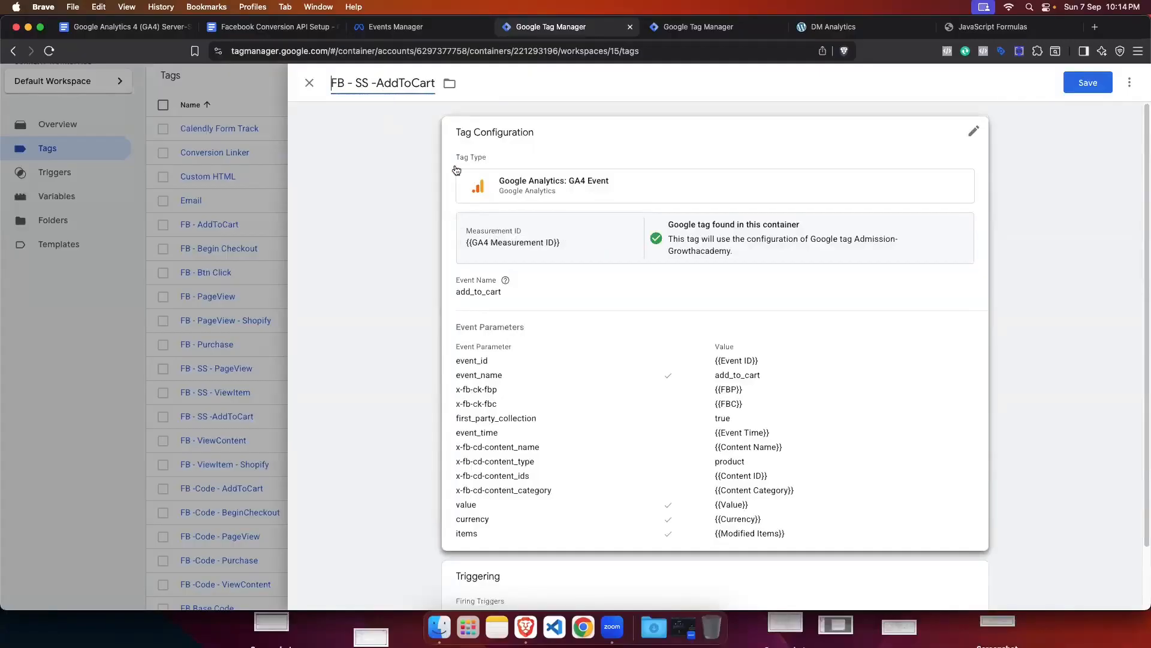
pyautogui.doubleClick(410, 83)
pyautogui.press('BackSpace')
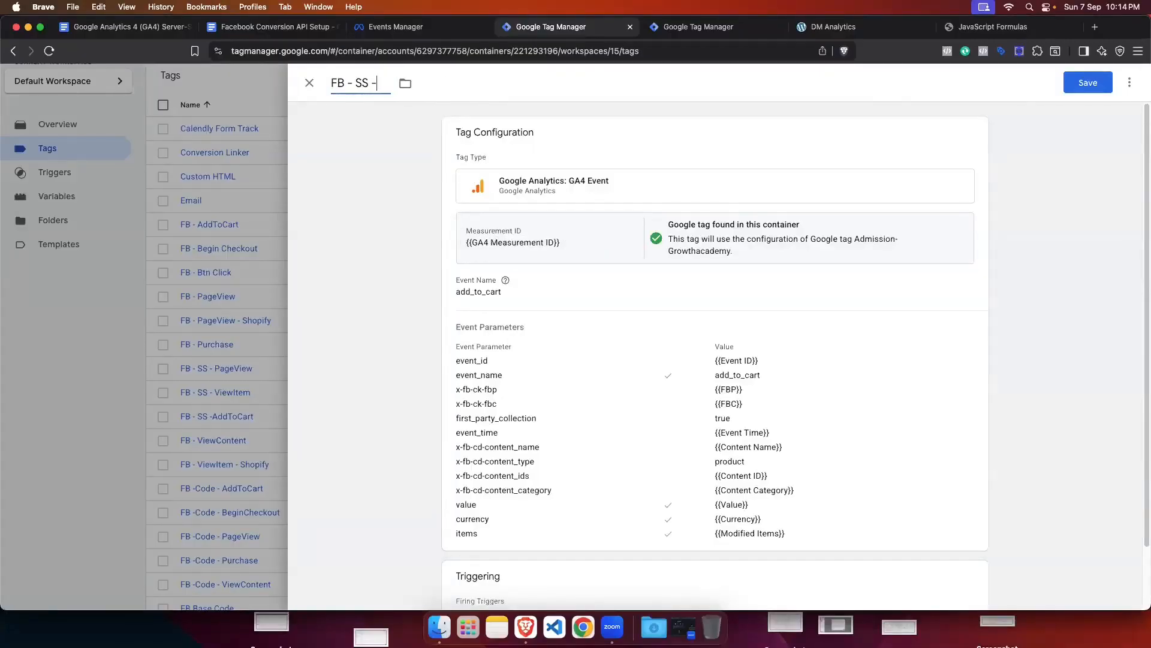
pyautogui.write('Begin Checkout')
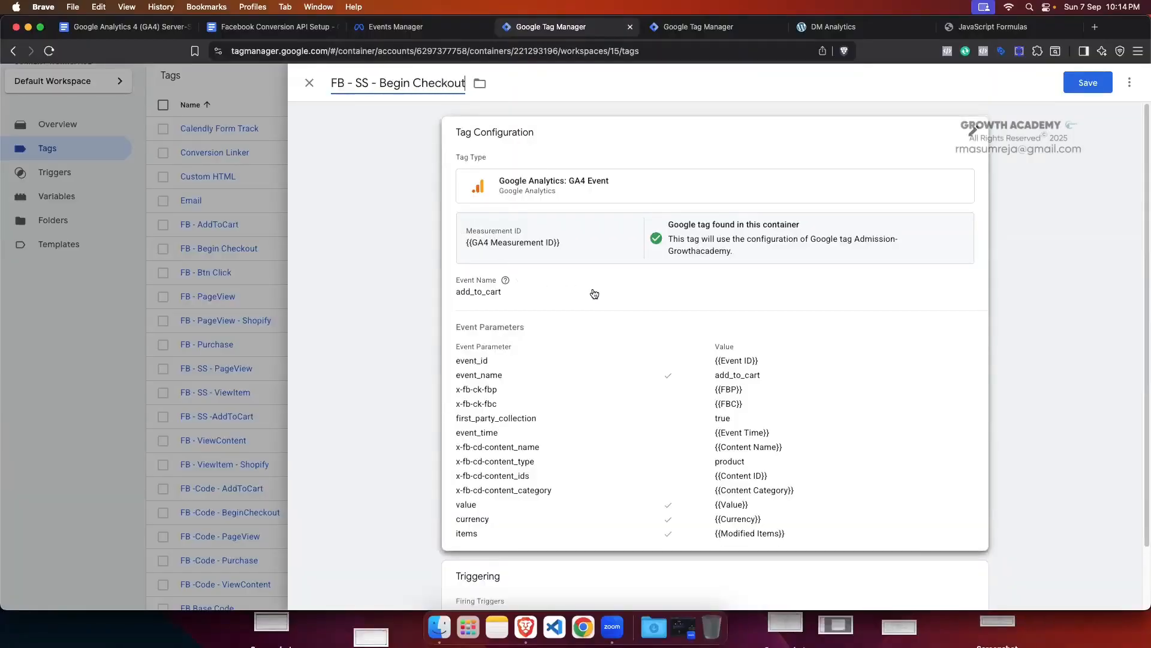
# Step: Open the copied tag's configuration for editing and set its event name to begin_checkout
pyautogui.click(492, 328)
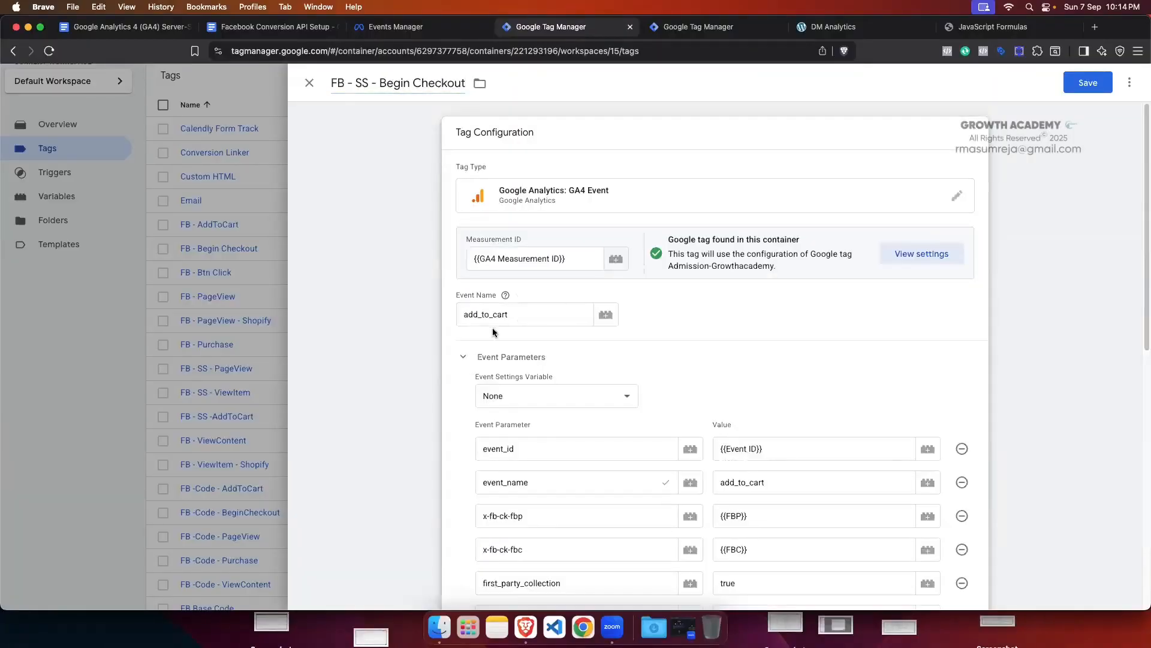
pyautogui.moveTo(509, 314); pyautogui.dragTo(463, 314)
pyautogui.press('BackSpace')
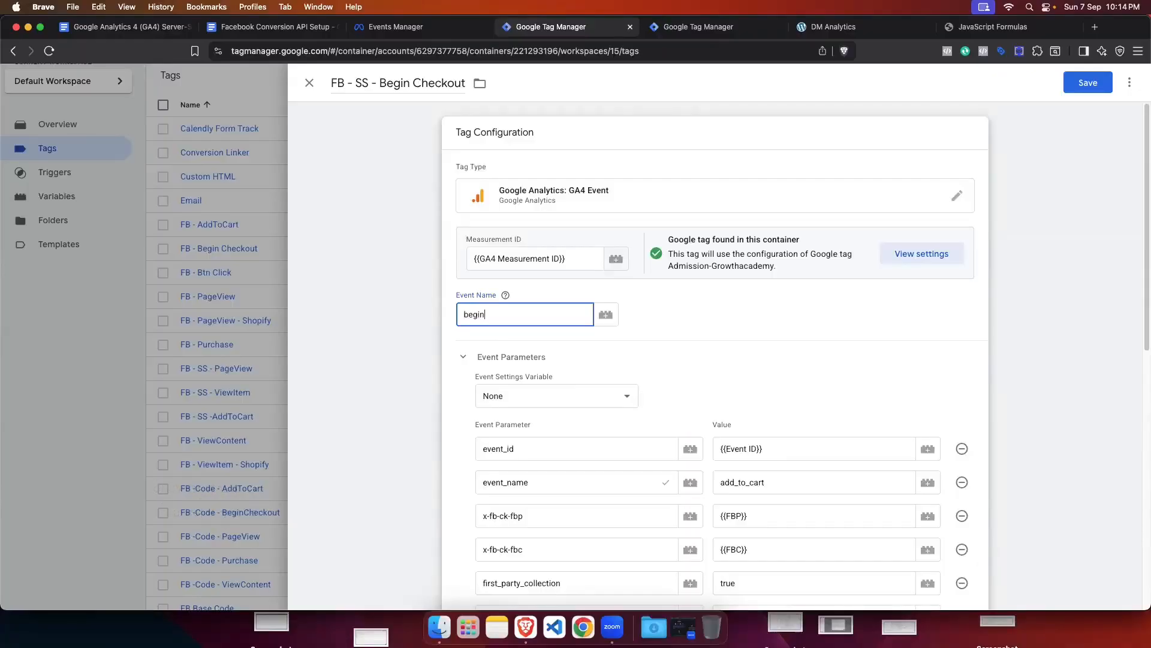
pyautogui.write('checkout')
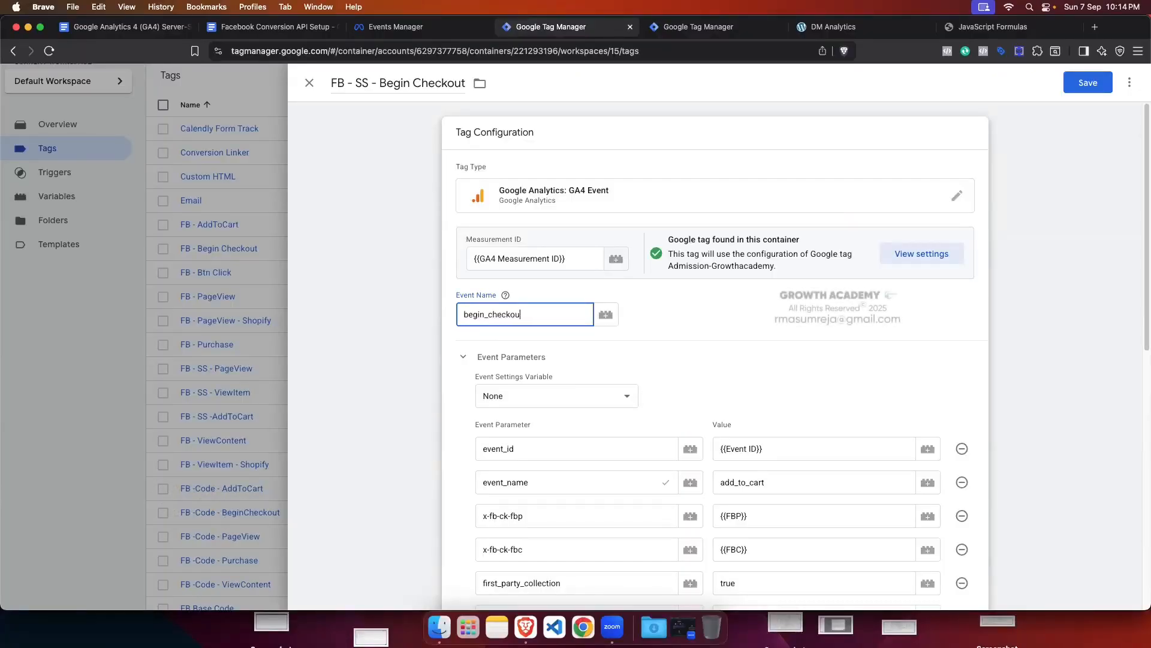
pyautogui.click(699, 314)
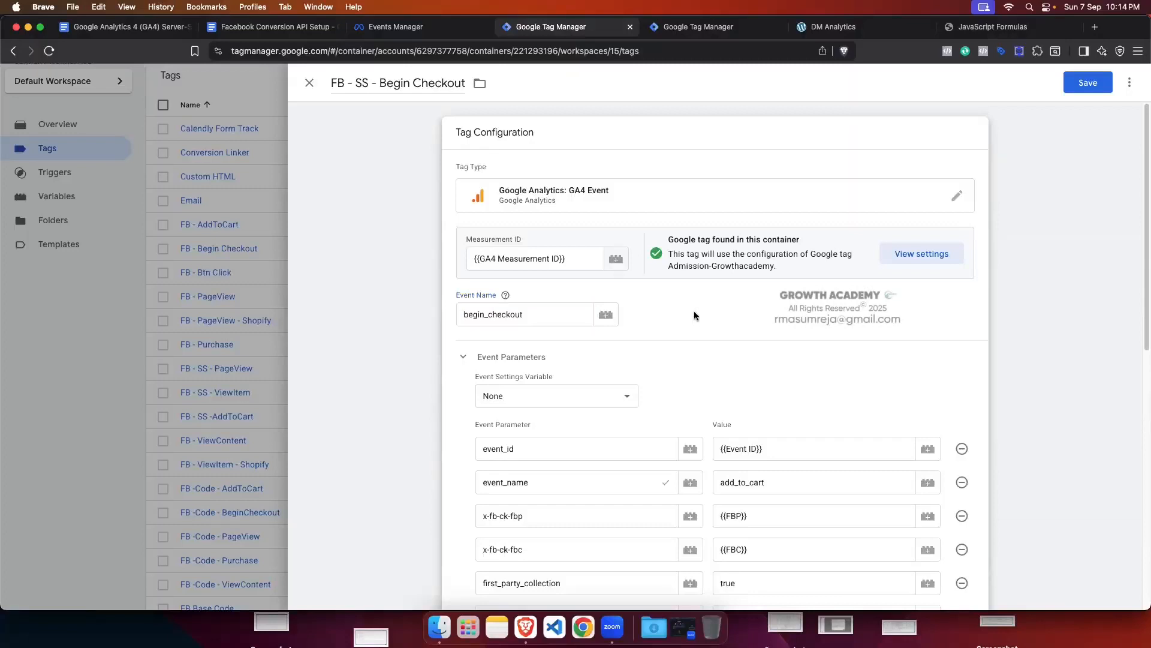
# Step: Copy the begin_checkout event name into the value of the event_name parameter, replacing add_to_cart
pyautogui.scroll(-1, 789, 468)
pyautogui.moveTo(522, 289); pyautogui.dragTo(456, 285)
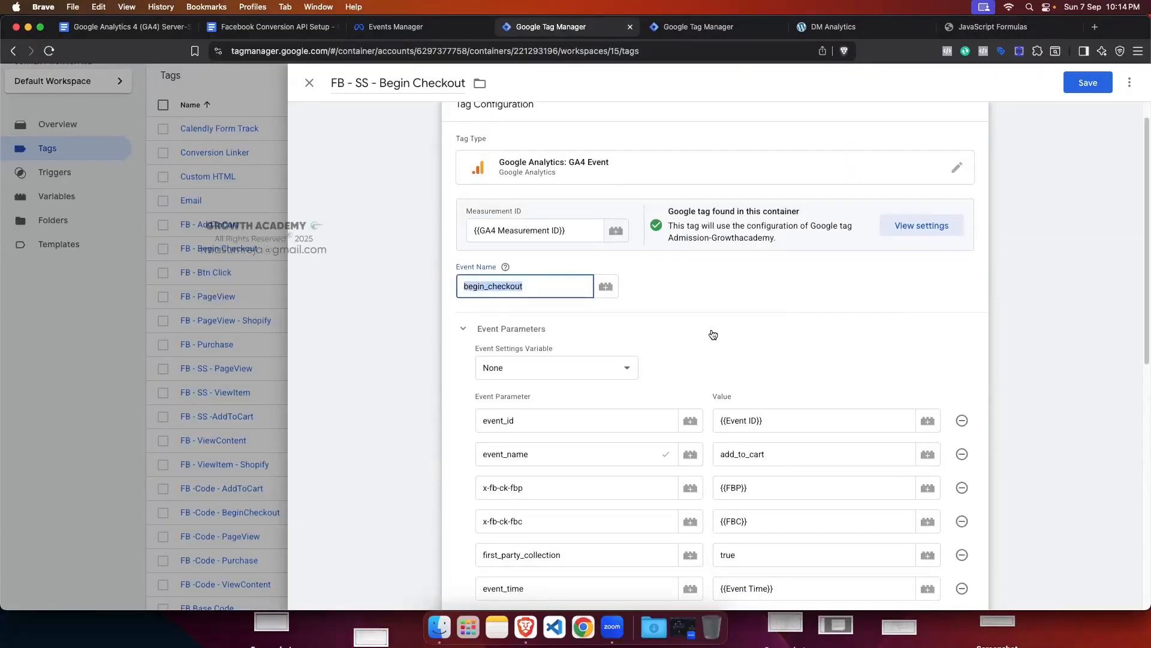
pyautogui.moveTo(771, 454); pyautogui.dragTo(722, 456)
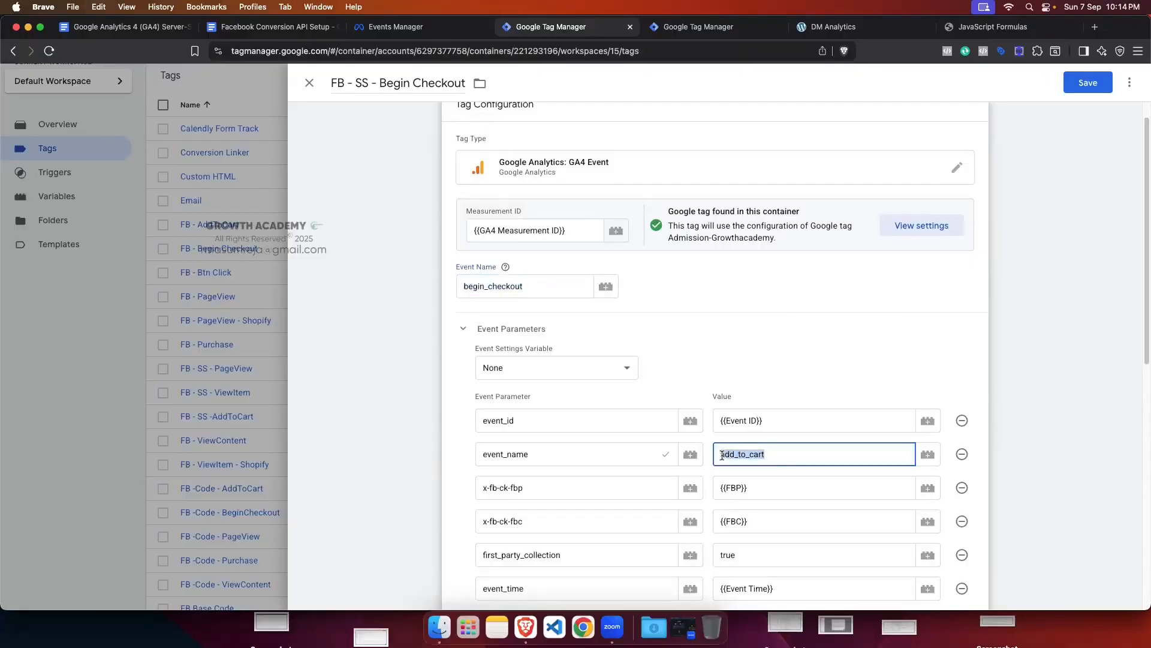
pyautogui.press('BackSpace')
pyautogui.press('super+v')
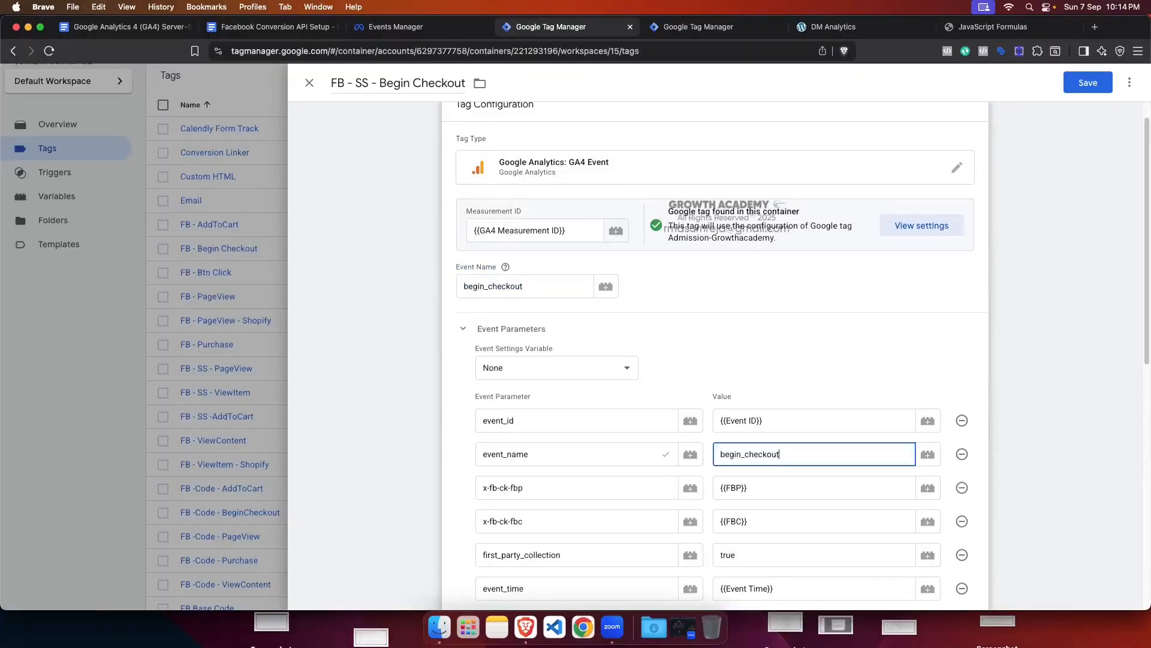
# Step: Add an empty event parameter row, then copy the name x-fb-cd-num_items from the InitiateCheckout table in the Facebook Conversion API Setup document
pyautogui.scroll(-10, 810, 378)
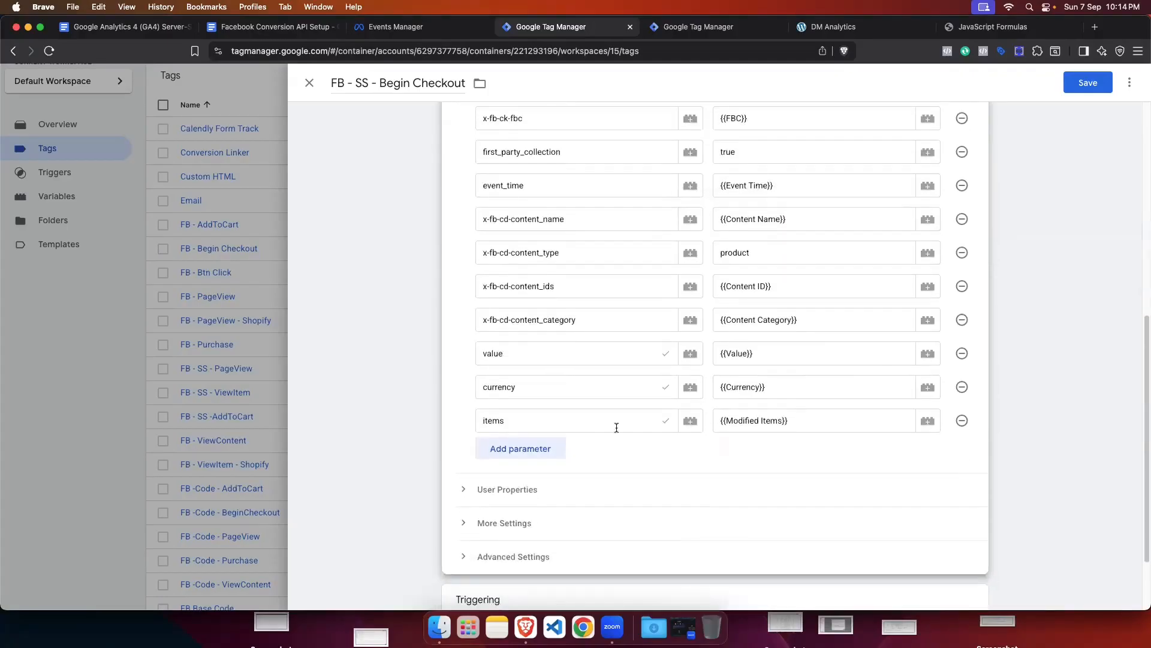
pyautogui.click(550, 451)
pyautogui.click(262, 30)
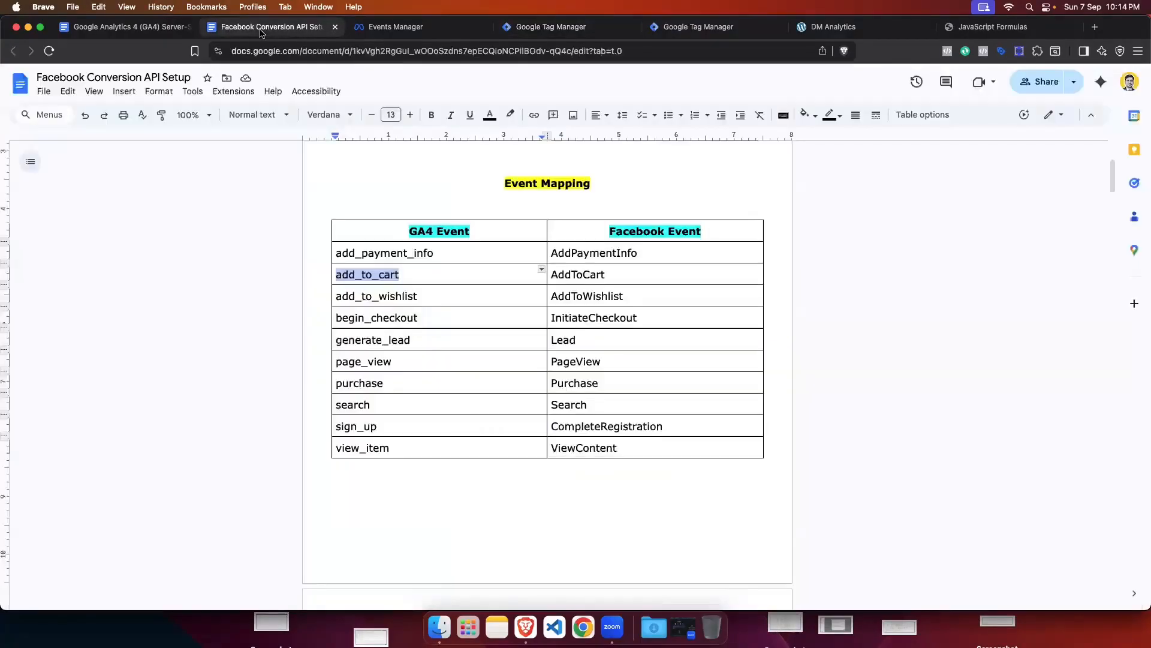
pyautogui.scroll(-20, 545, 367)
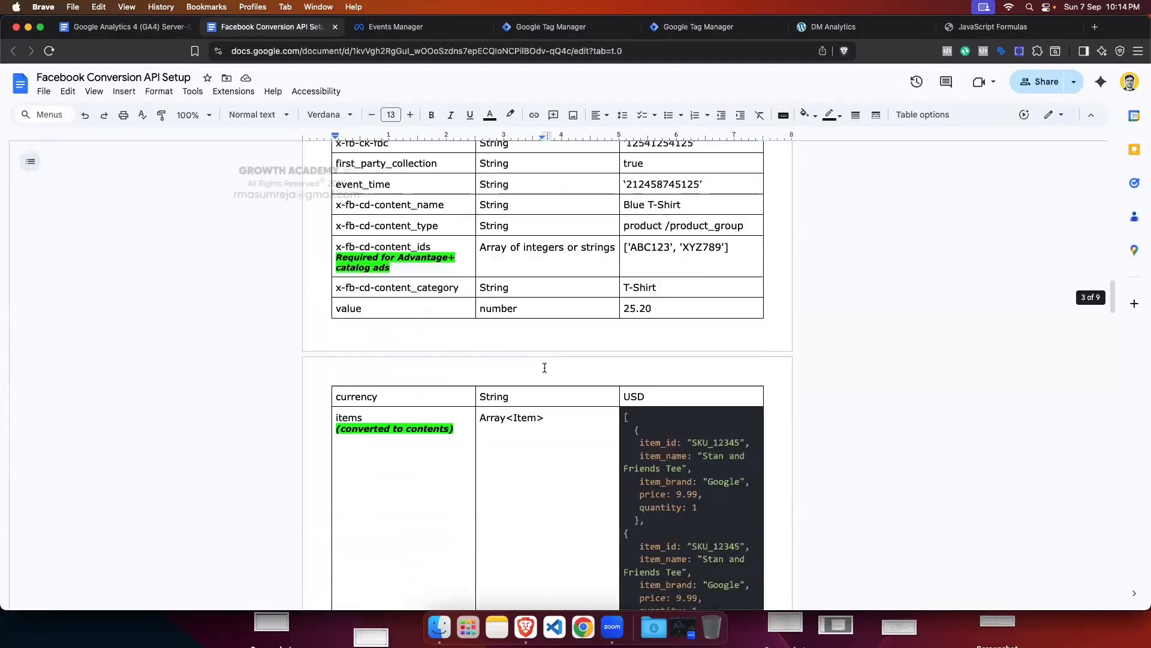
pyautogui.scroll(-10, 543, 366)
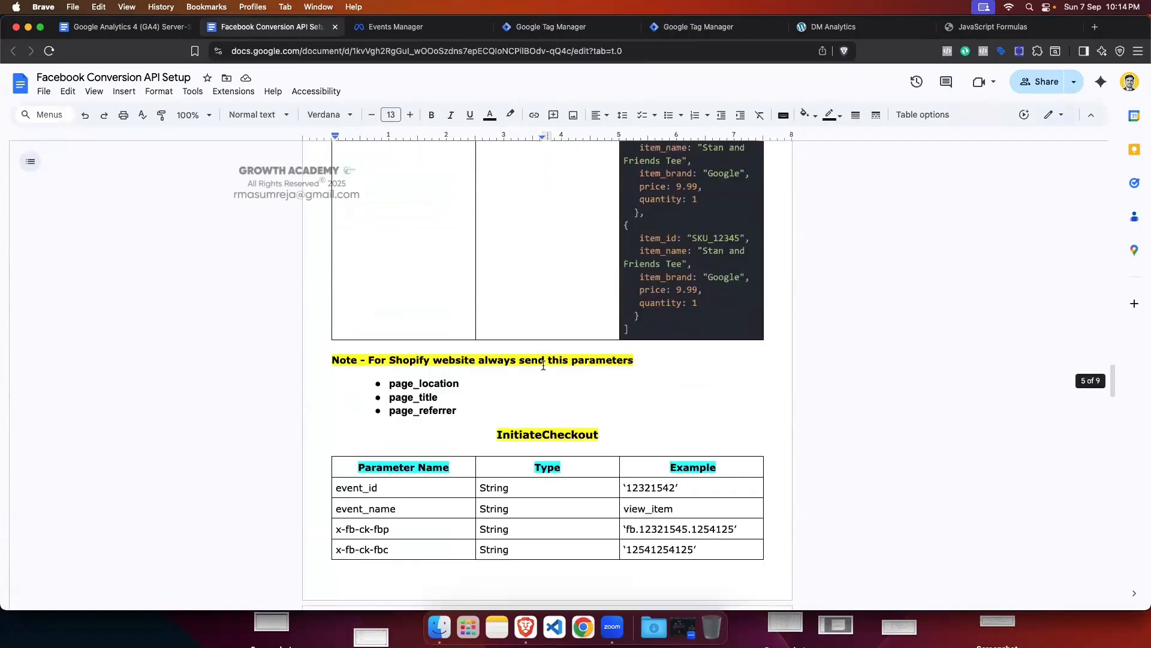
pyautogui.scroll(-8, 542, 364)
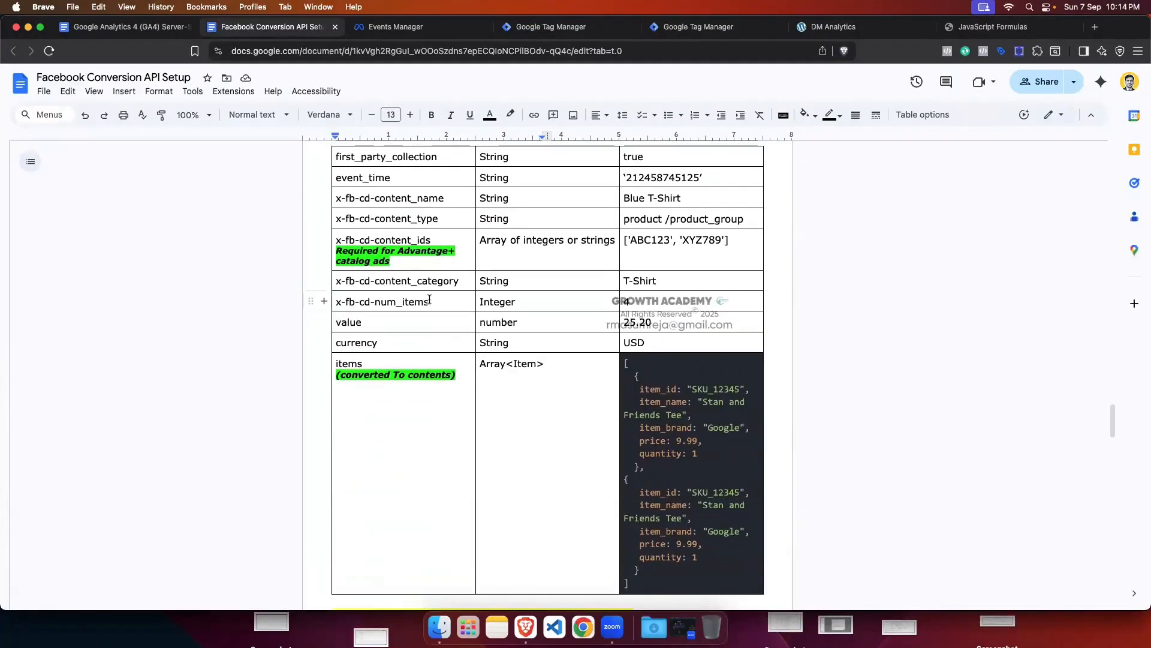
pyautogui.moveTo(430, 301); pyautogui.dragTo(340, 305)
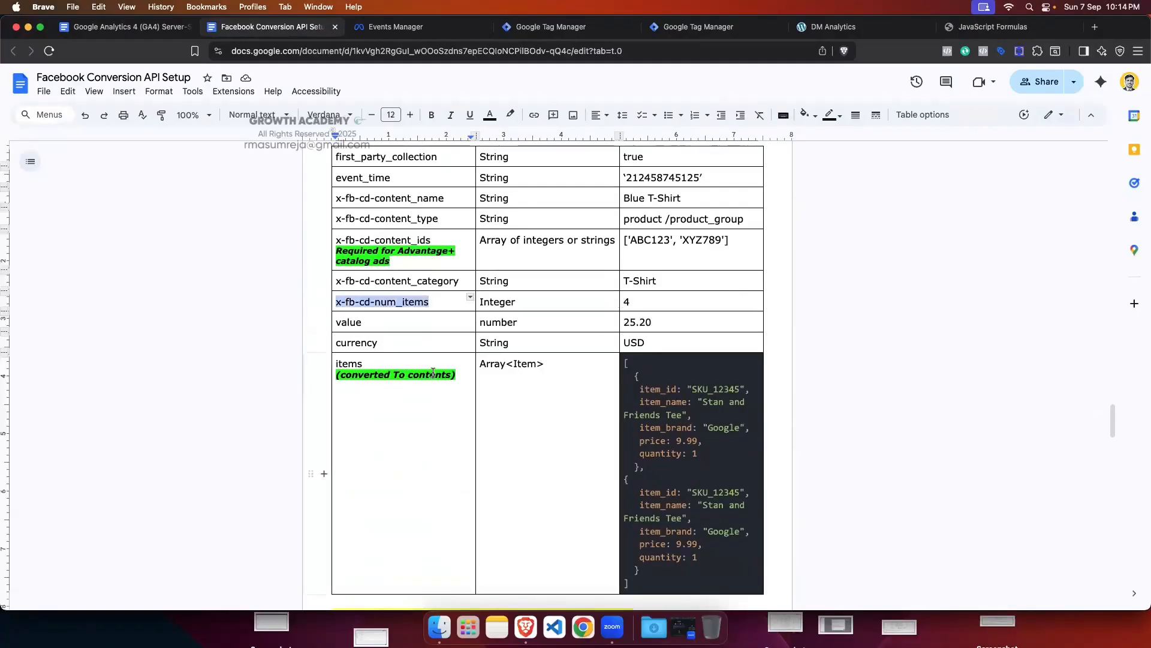
# Step: Back in Google Tag Manager, name the new event parameter x-fb-cd-num_items and assign it the {{num items}} variable
pyautogui.click(551, 26)
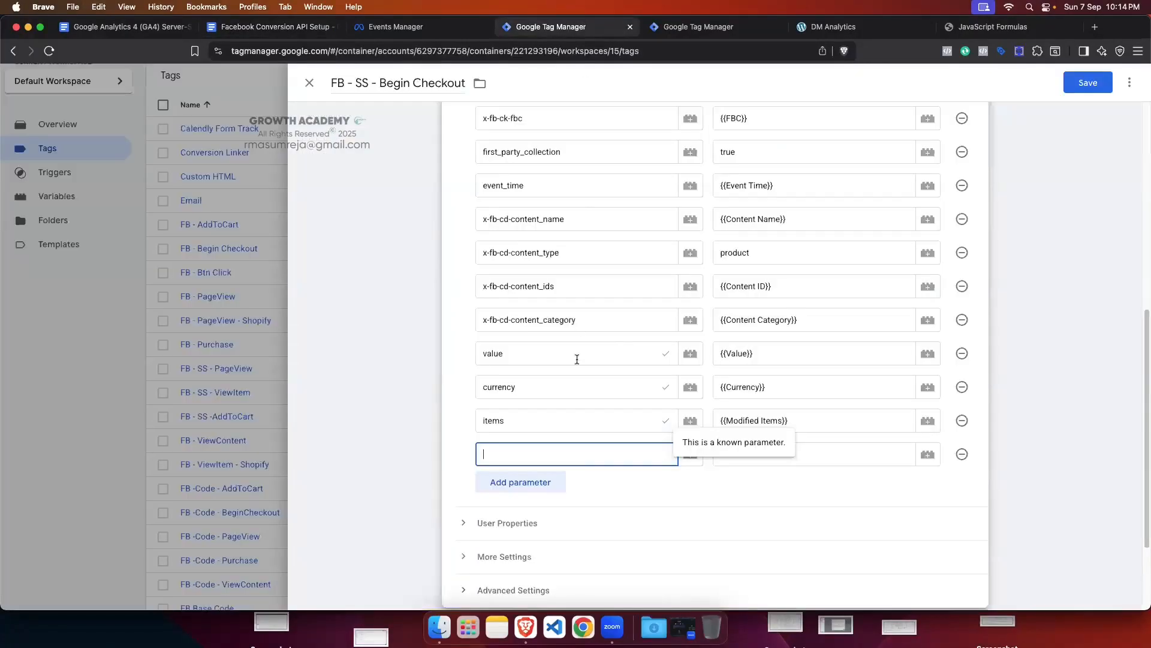
pyautogui.scroll(-1, 540, 384)
pyautogui.press('super+v')
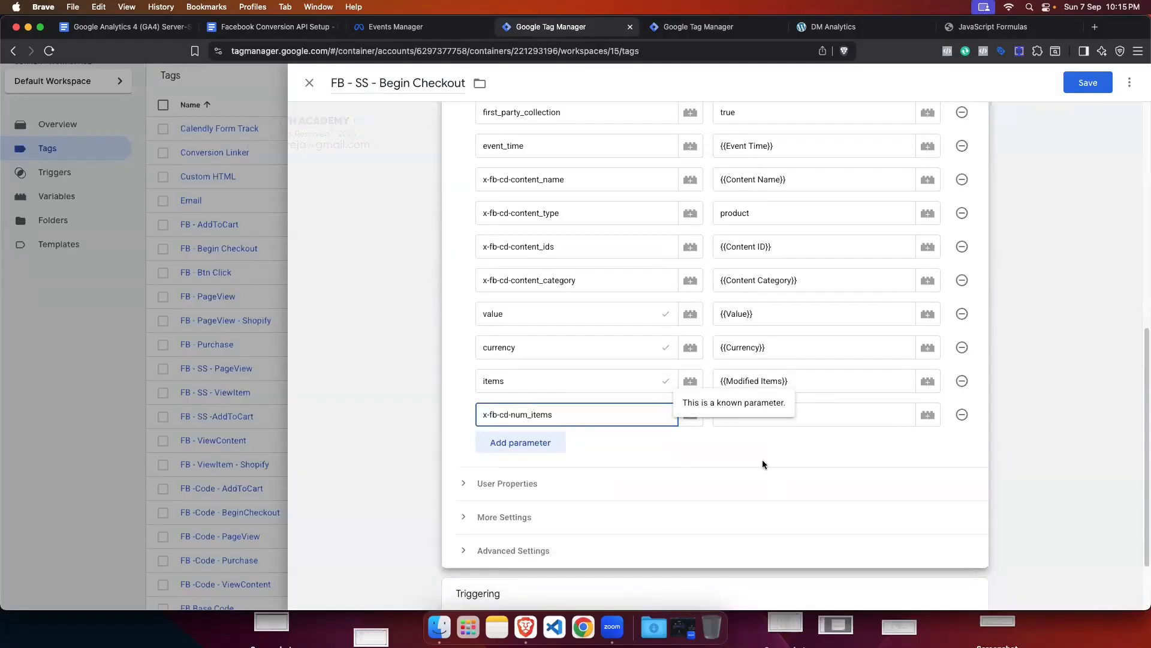
pyautogui.click(820, 410)
pyautogui.write('{')
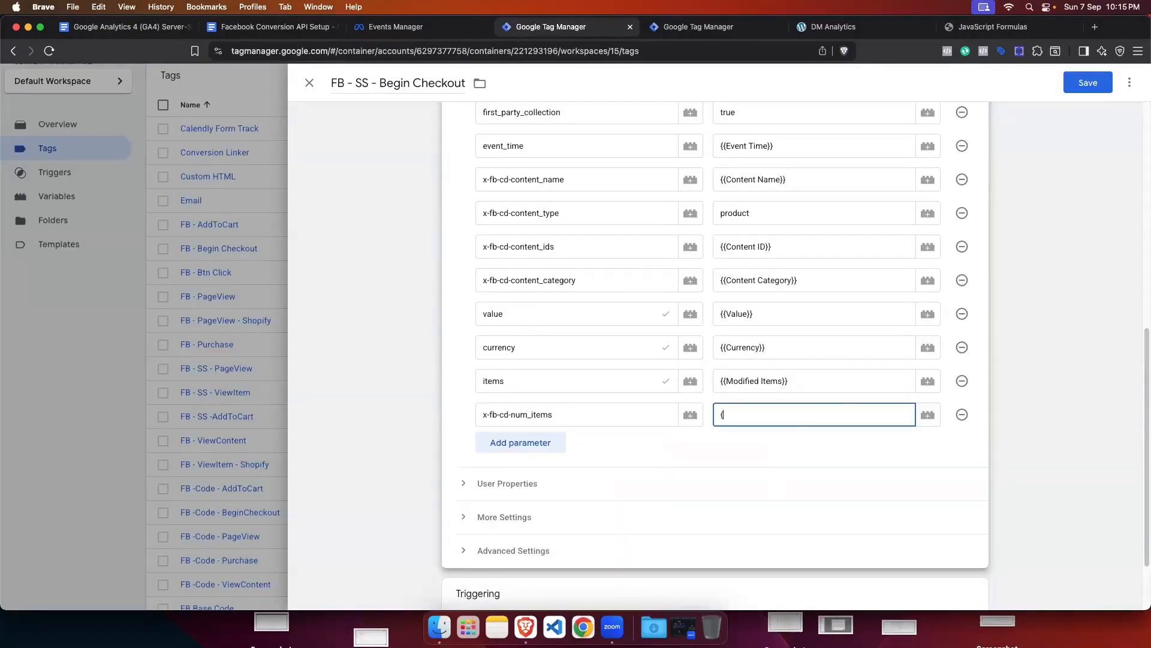
pyautogui.write('{nym')
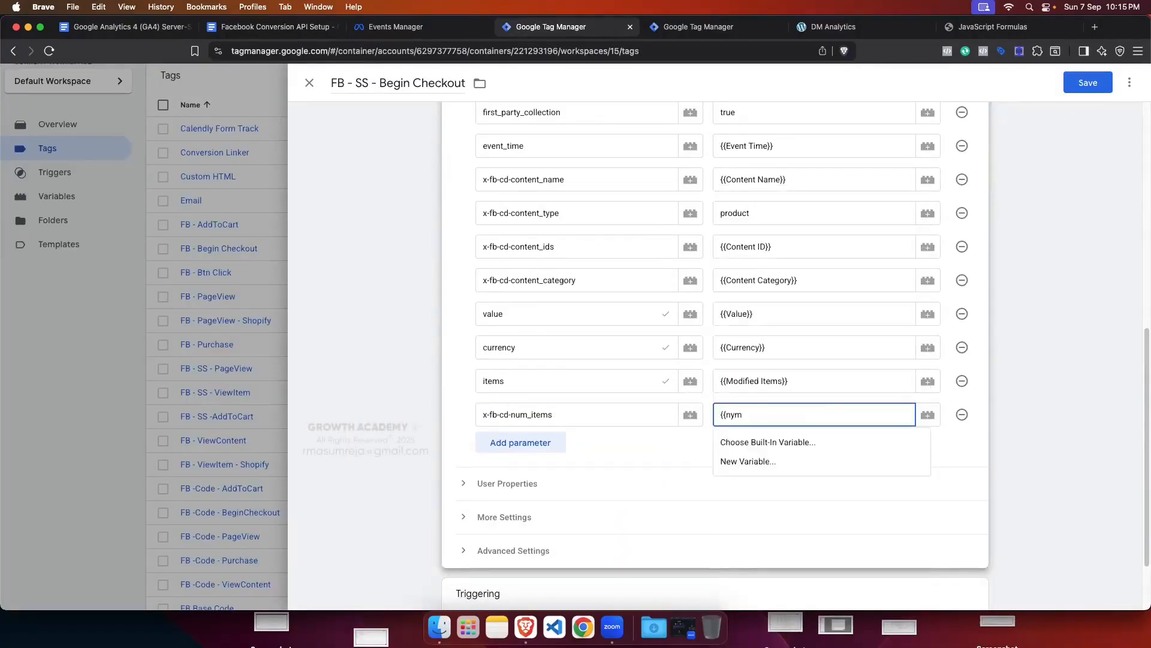
pyautogui.press('BackSpace')
pyautogui.press('BackSpace')
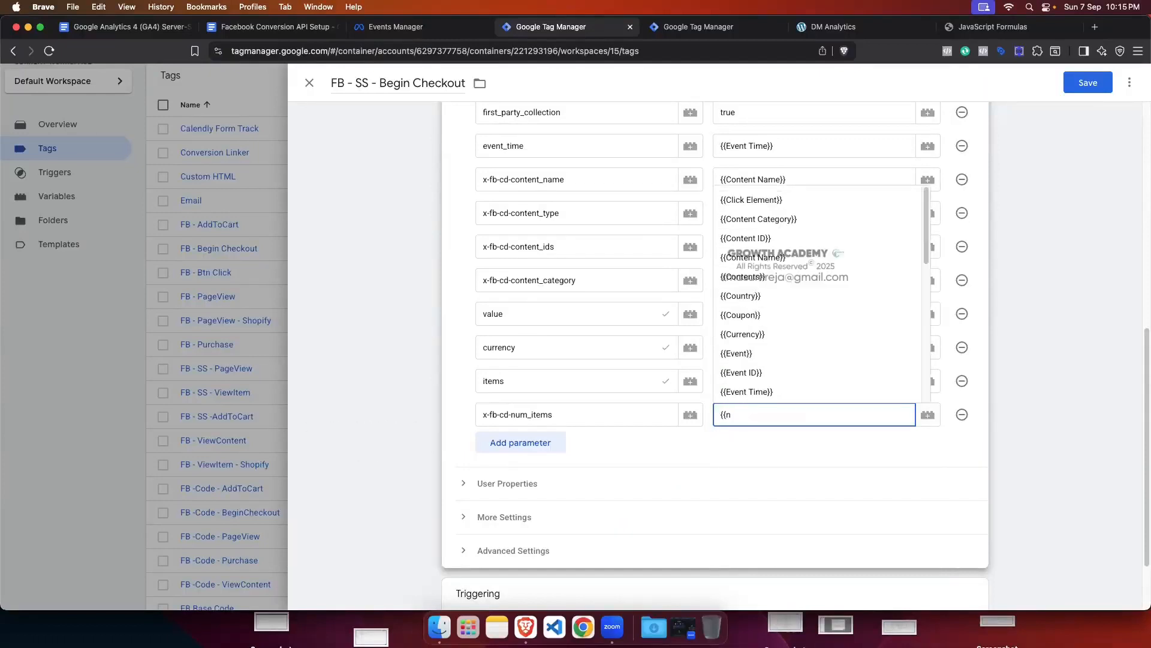
pyautogui.write('um')
pyautogui.click(787, 442)
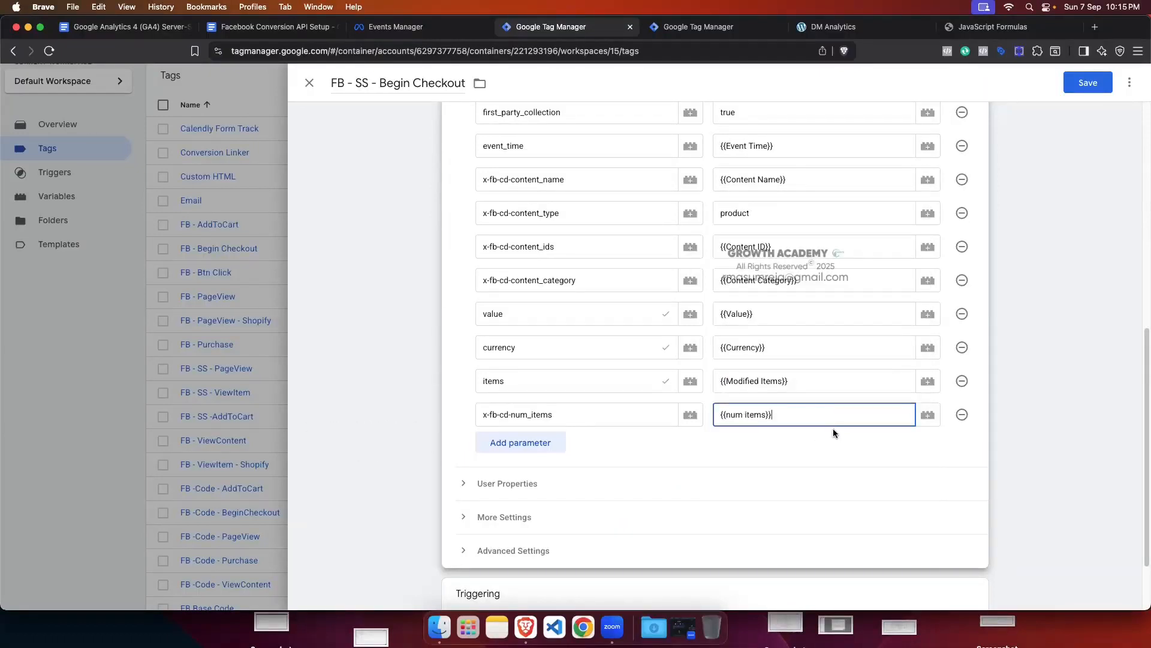
# Step: Replace the Begin Checkout tag's add_to_cart firing trigger with the begin_checkout Trigger
pyautogui.scroll(-2, 833, 429)
pyautogui.click(686, 529)
pyautogui.click(958, 535)
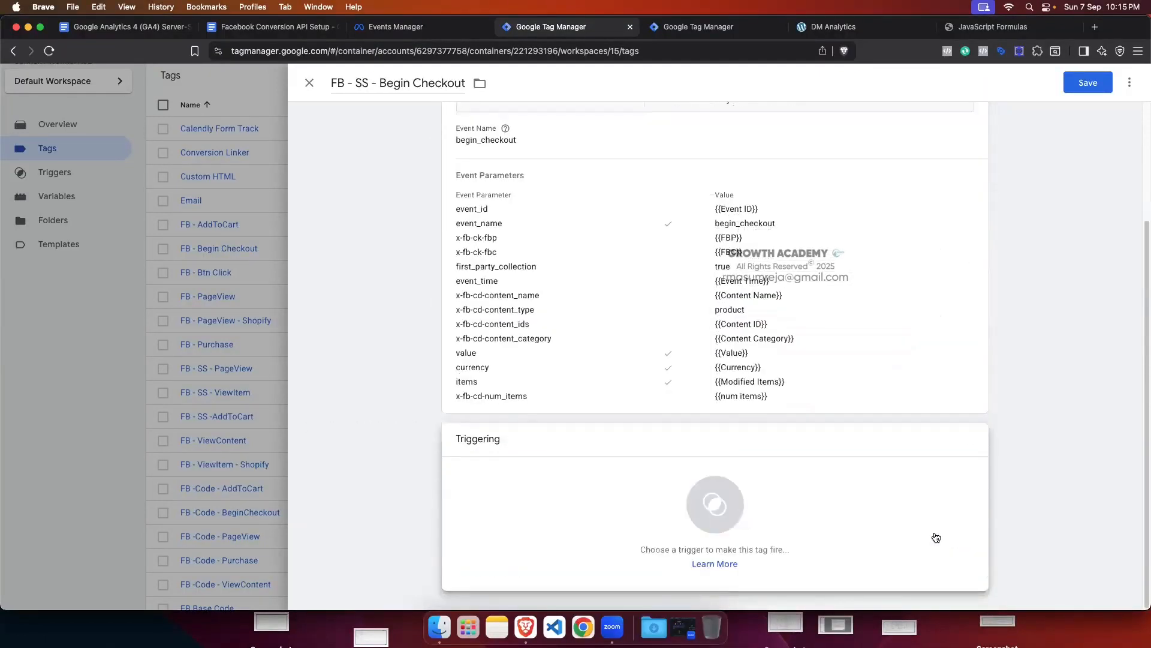
pyautogui.click(689, 487)
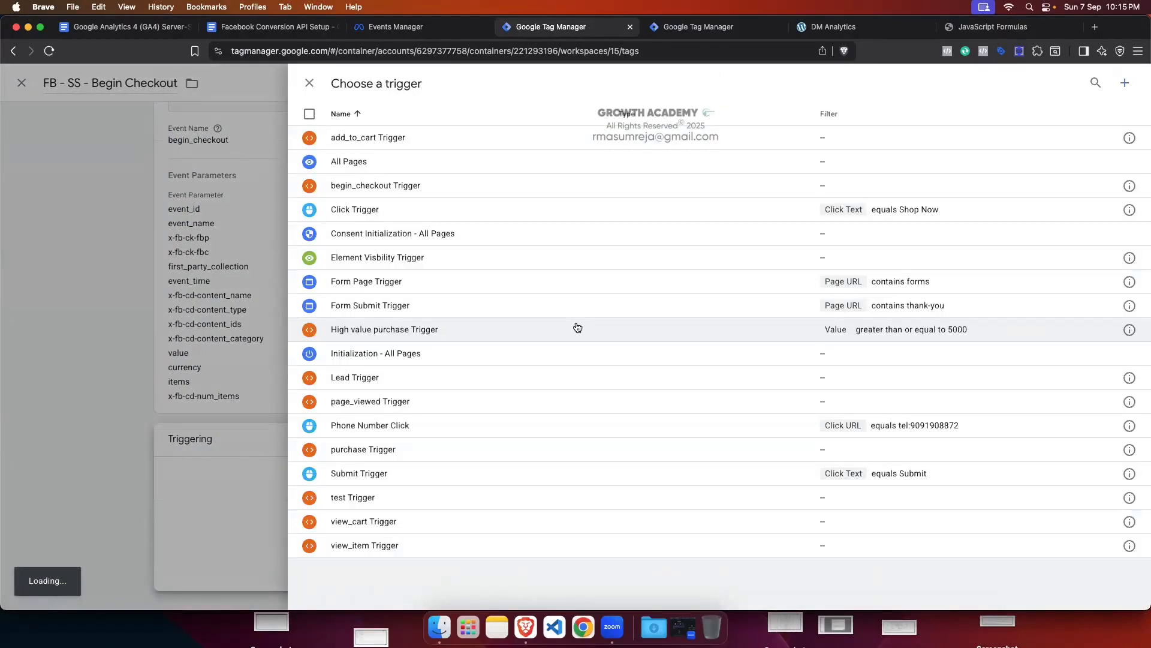
pyautogui.click(382, 185)
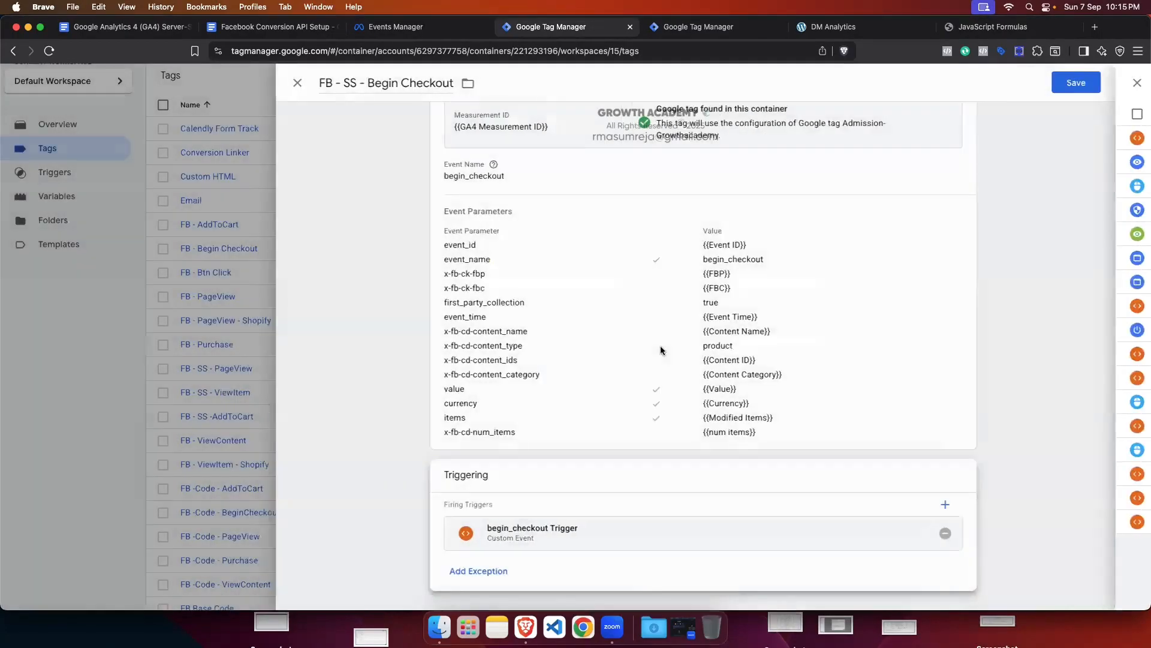
# Step: Save the FB - SS - Begin Checkout tag and make a copy of it
pyautogui.click(1082, 85)
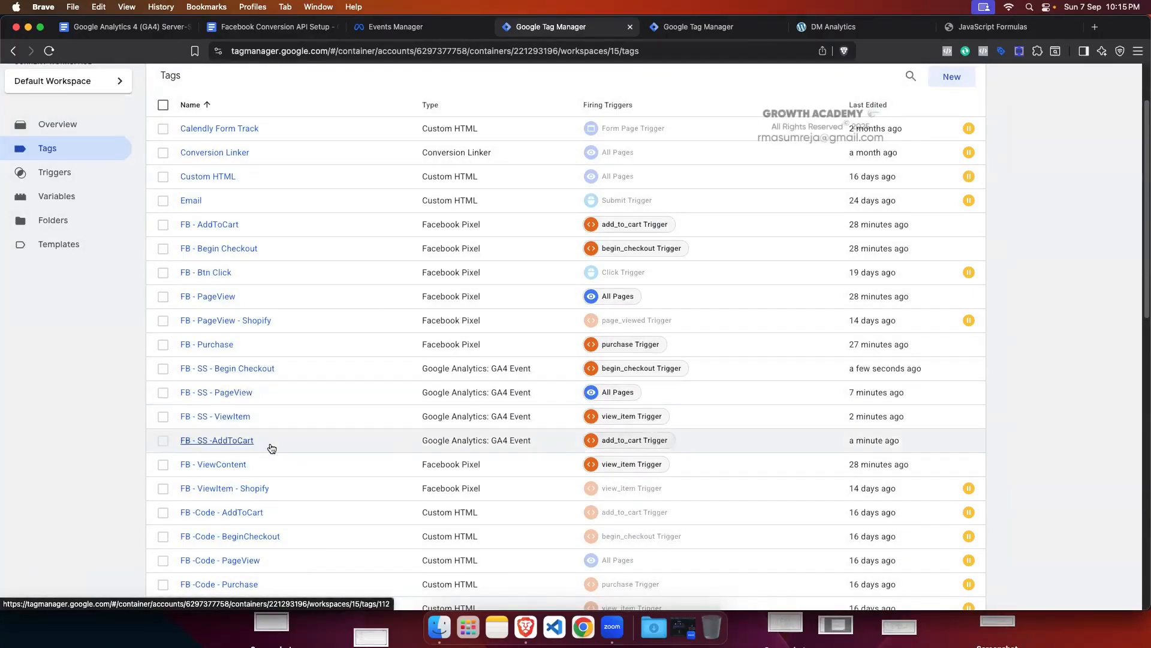
pyautogui.click(262, 371)
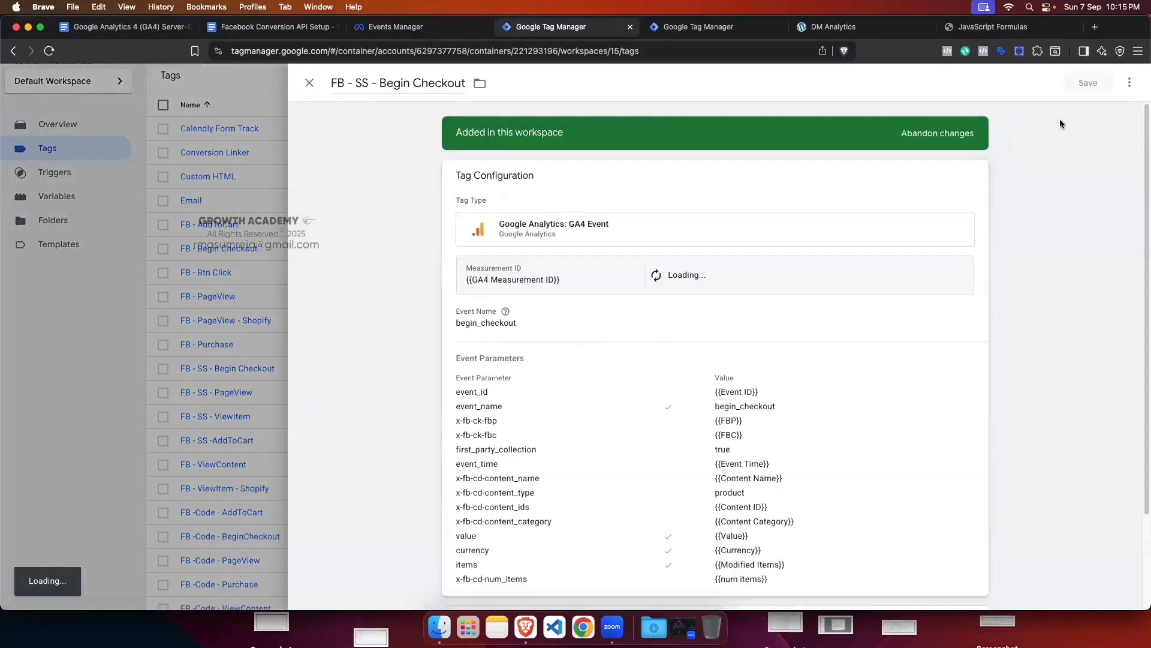
pyautogui.click(1129, 86)
pyautogui.click(1085, 110)
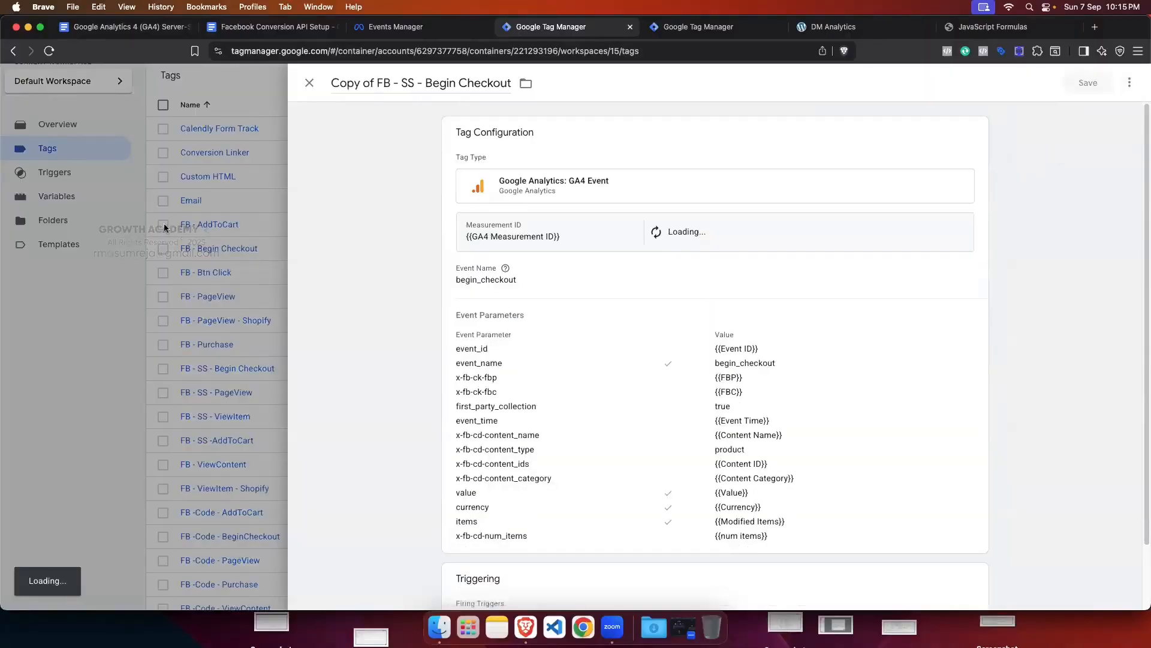
# Step: Rename the copied tag as FB - SS - Purchase
pyautogui.moveTo(377, 84); pyautogui.dragTo(330, 83)
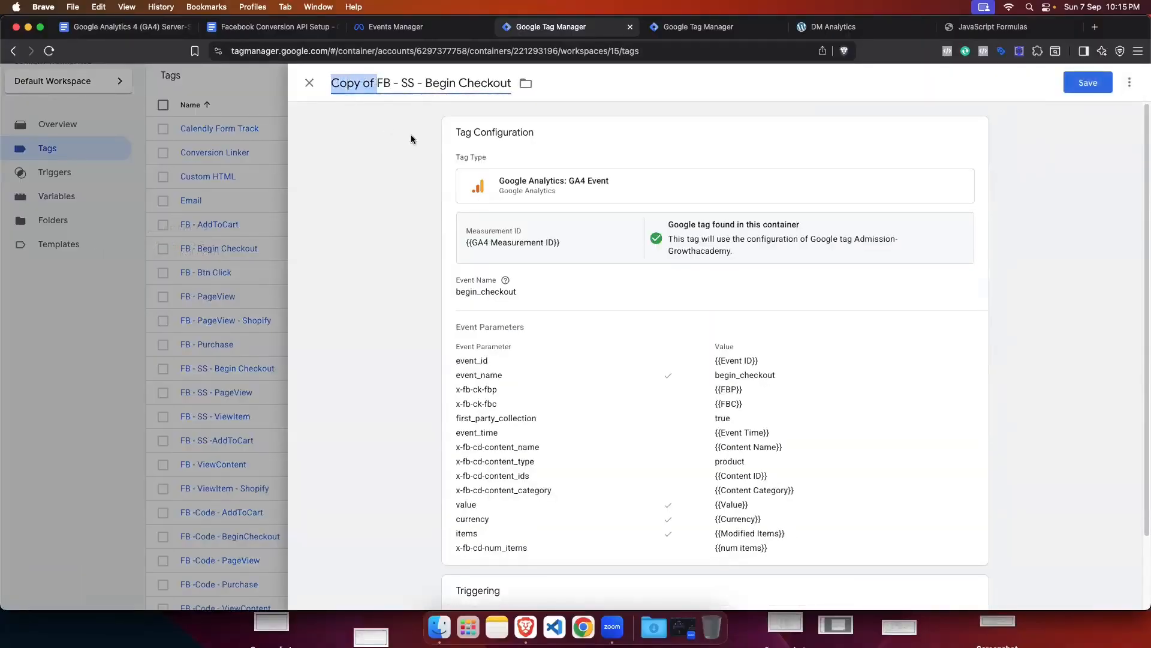
pyautogui.press('BackSpace')
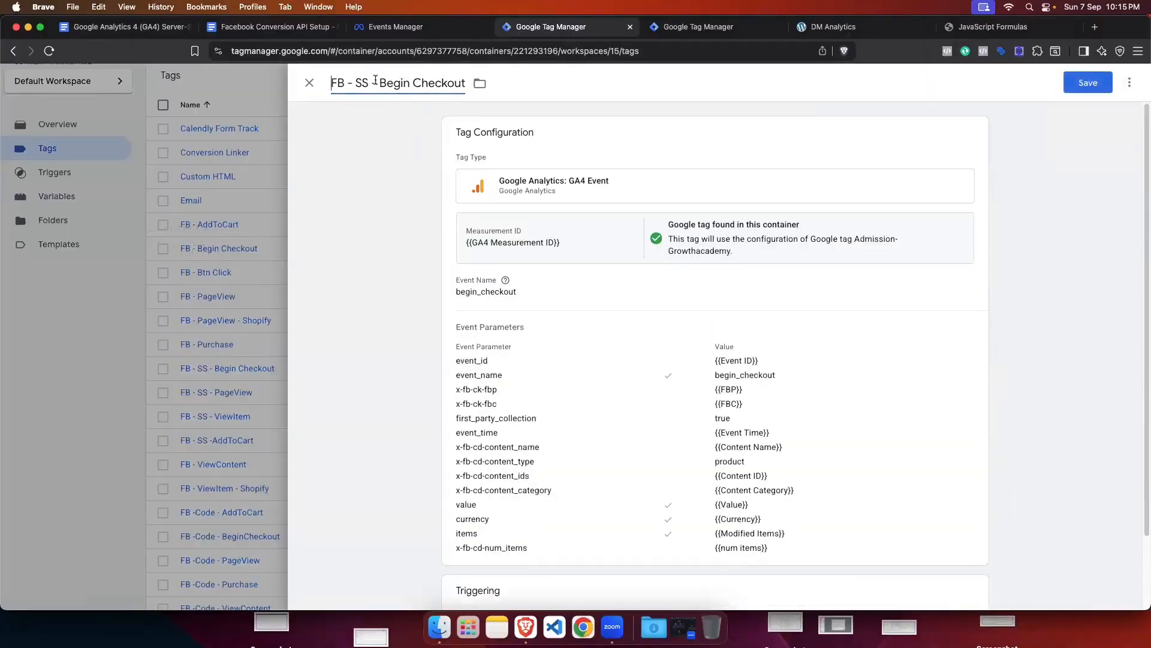
pyautogui.moveTo(380, 83); pyautogui.dragTo(466, 83)
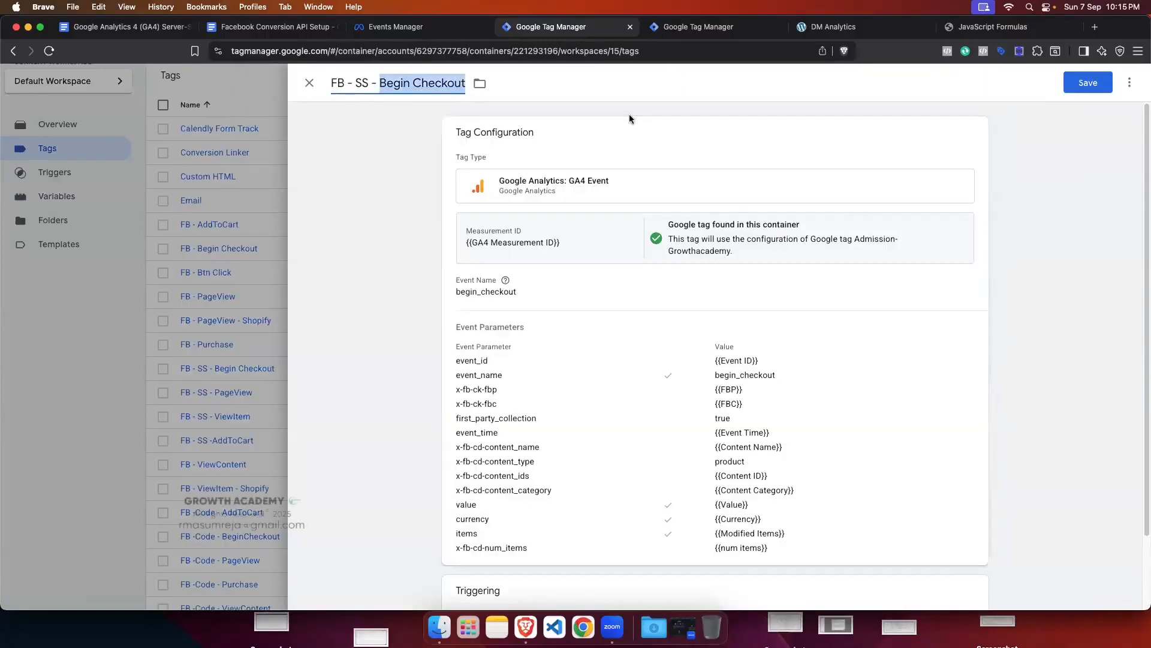
pyautogui.write('Purch')
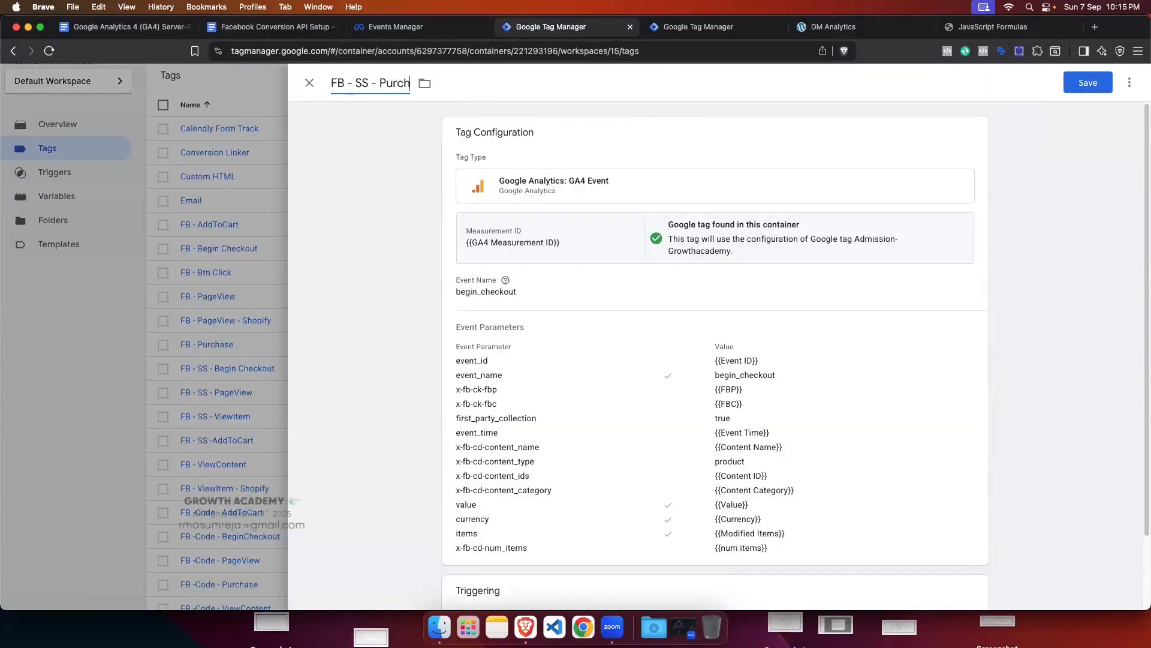
pyautogui.write('ase')
# Step: Open the tag configuration for editing, then copy the GA4 event name purchase from the Event Mapping table in the Facebook Conversion API Setup document
pyautogui.click(539, 290)
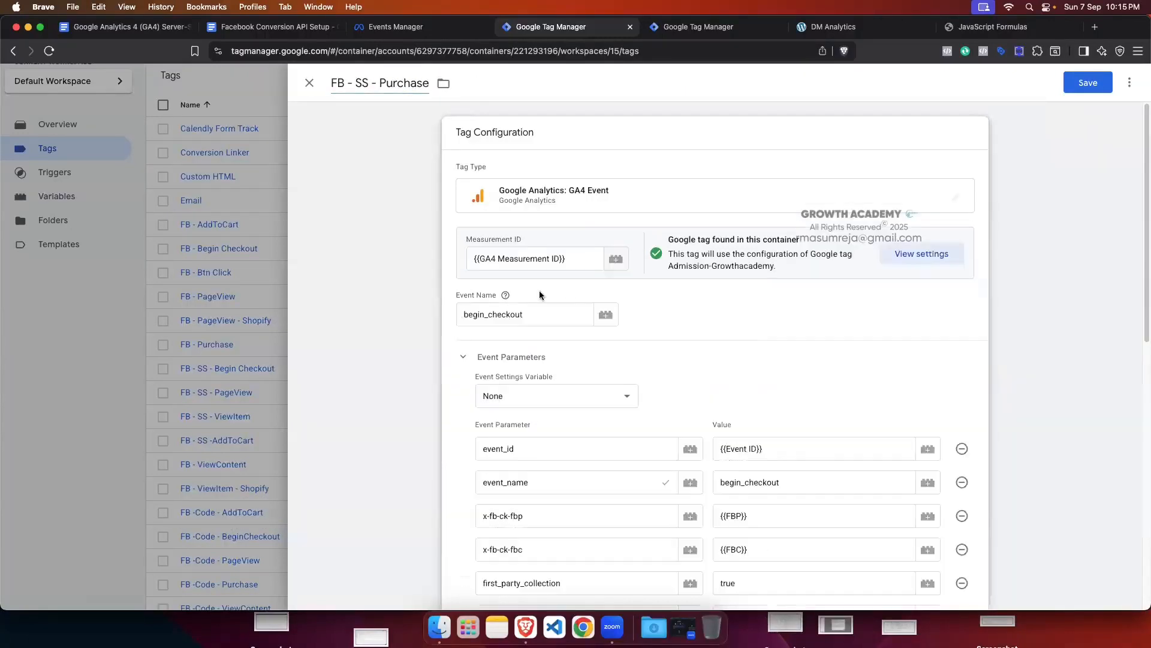
pyautogui.click(239, 30)
pyautogui.scroll(15, 466, 210)
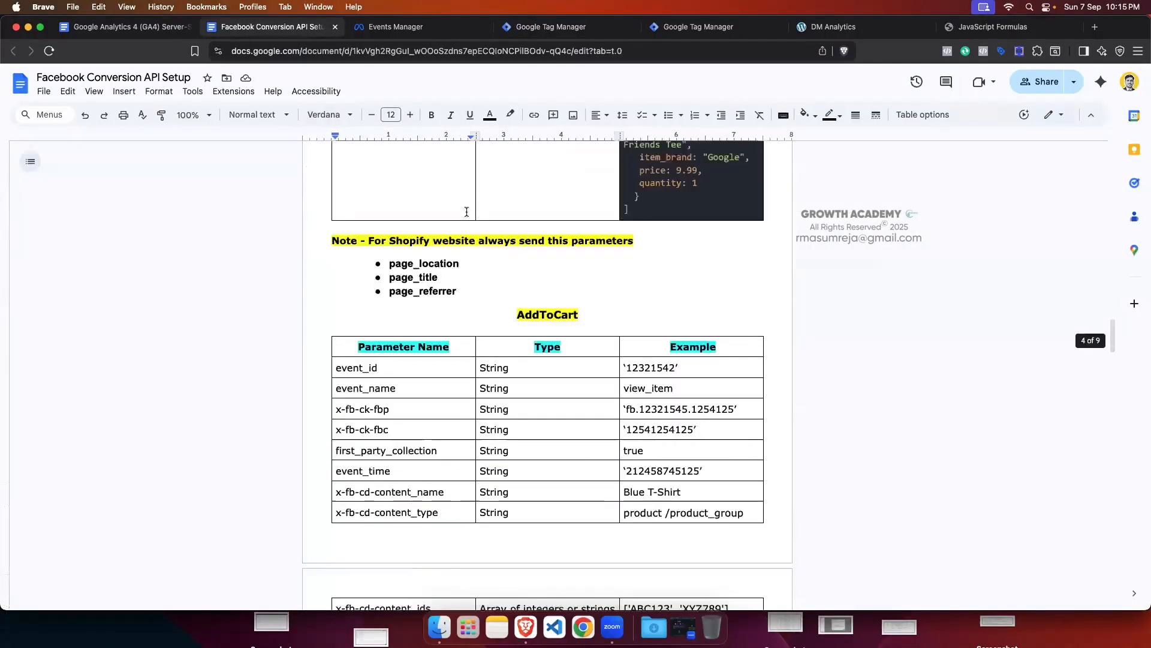
pyautogui.scroll(15, 467, 210)
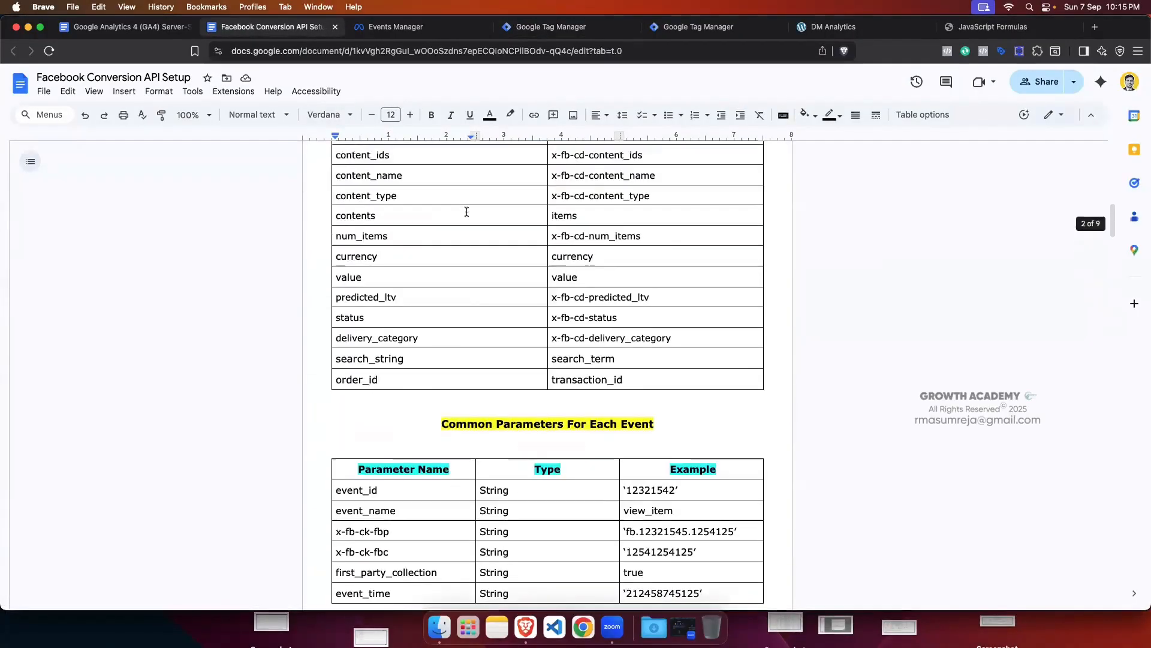
pyautogui.scroll(10, 467, 210)
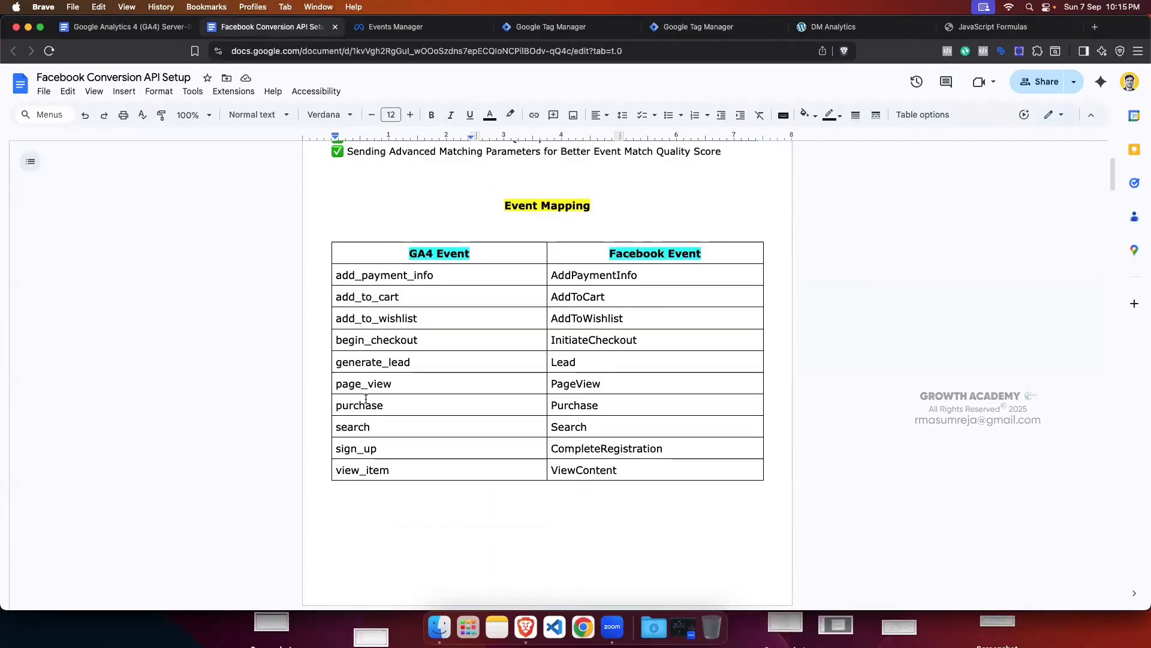
pyautogui.click(554, 405)
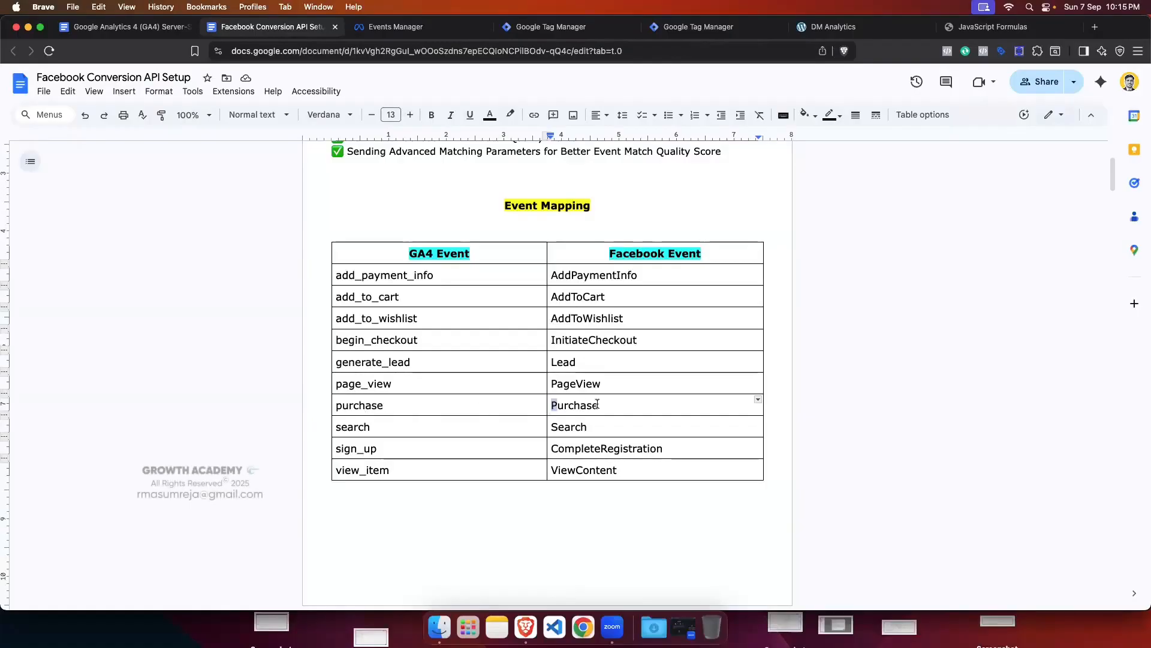
pyautogui.doubleClick(353, 405)
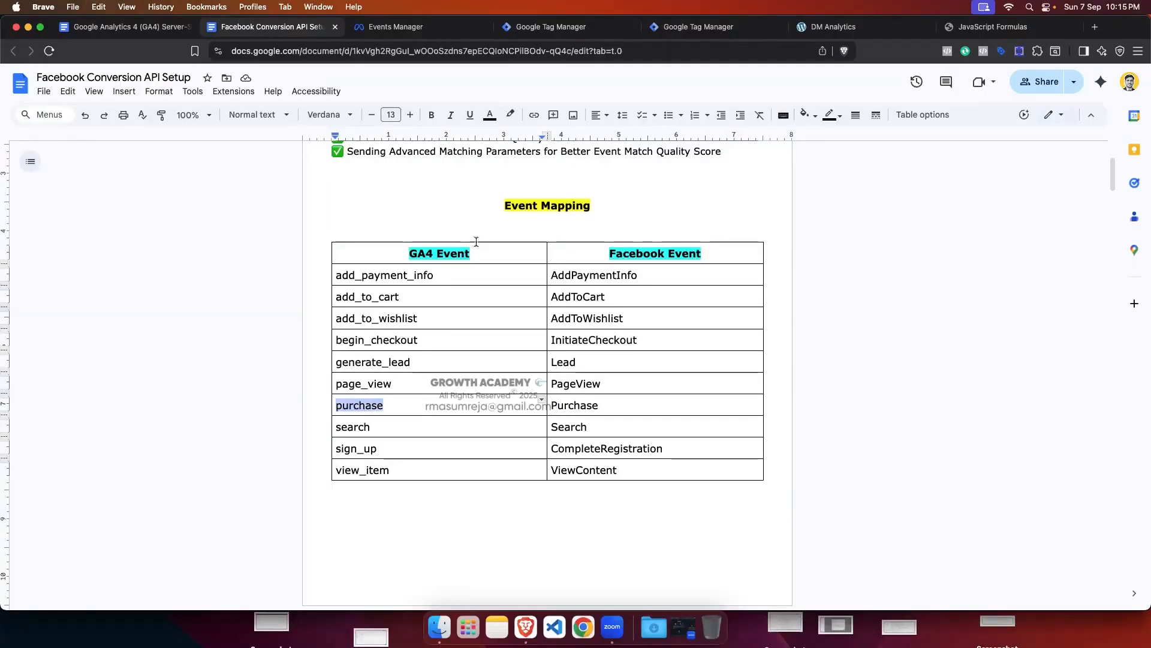
# Step: Back in Google Tag Manager, set both the tag's event name and the value of its event_name parameter to purchase
pyautogui.click(564, 27)
pyautogui.click(530, 309)
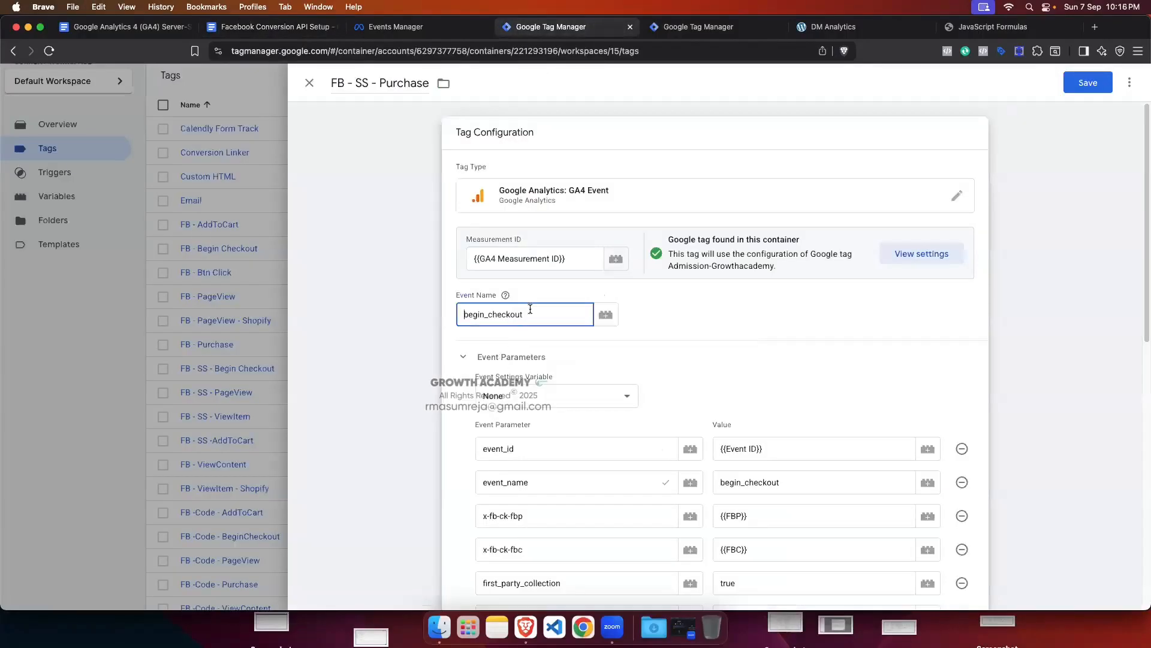
pyautogui.moveTo(502, 319); pyautogui.dragTo(552, 324)
pyautogui.press('BackSpace')
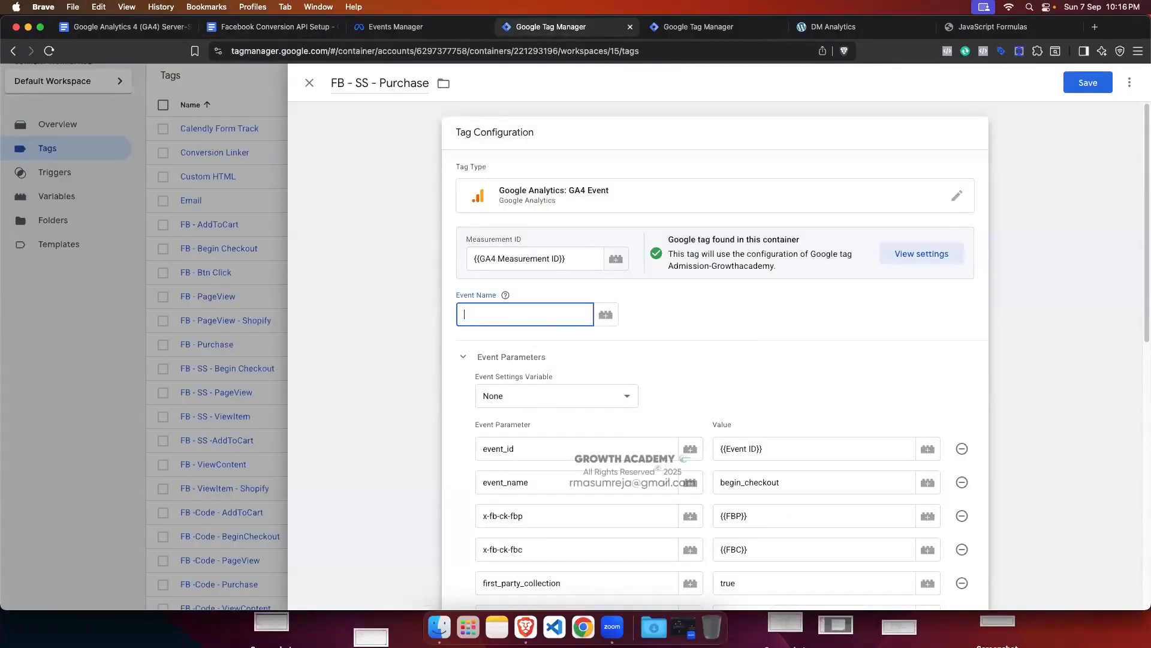
pyautogui.doubleClick(783, 484)
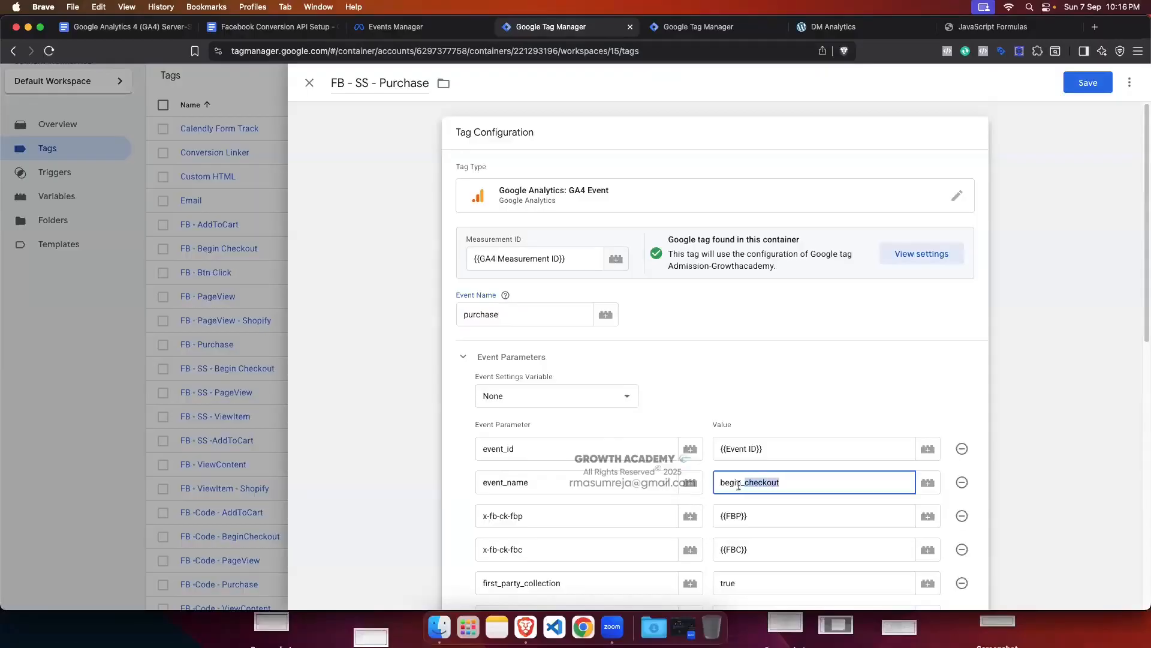
pyautogui.press('BackSpace')
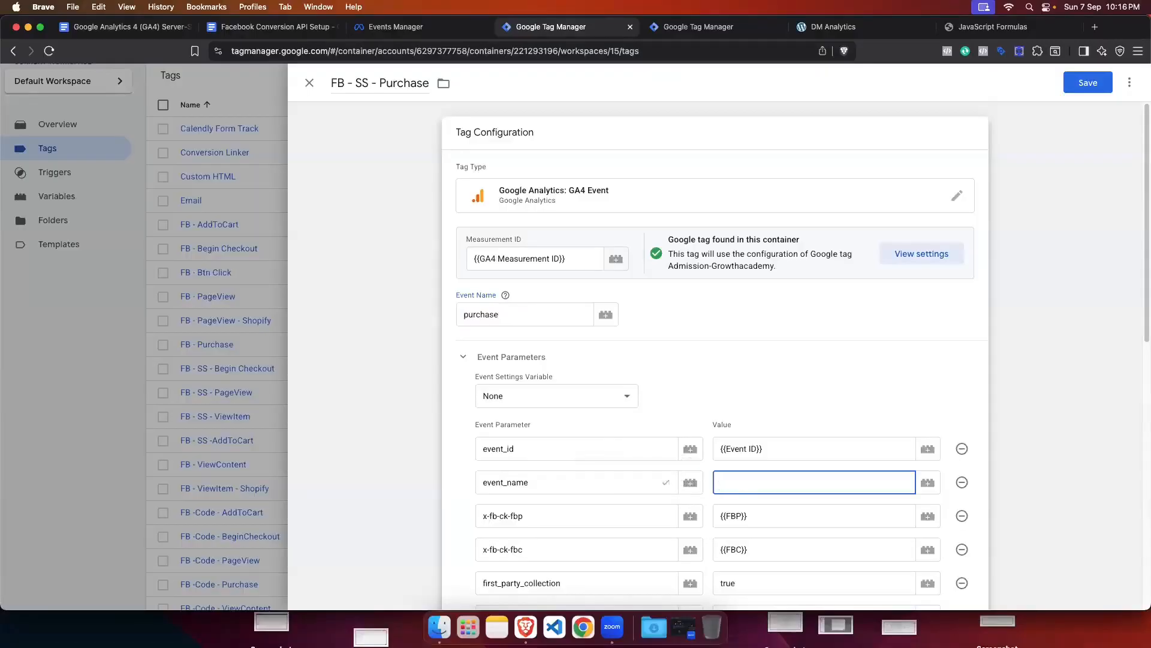
# Step: Add eight empty event parameter rows below x-fb-cd-num_items in the Purchase tag
pyautogui.scroll(-10, 704, 397)
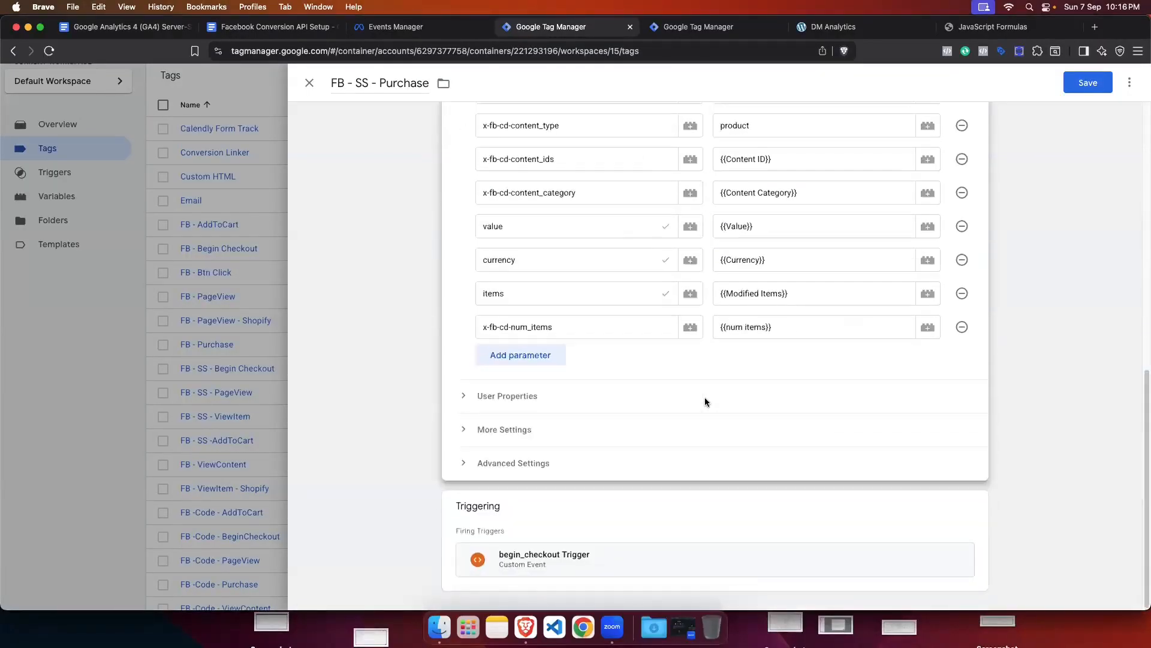
pyautogui.click(528, 355)
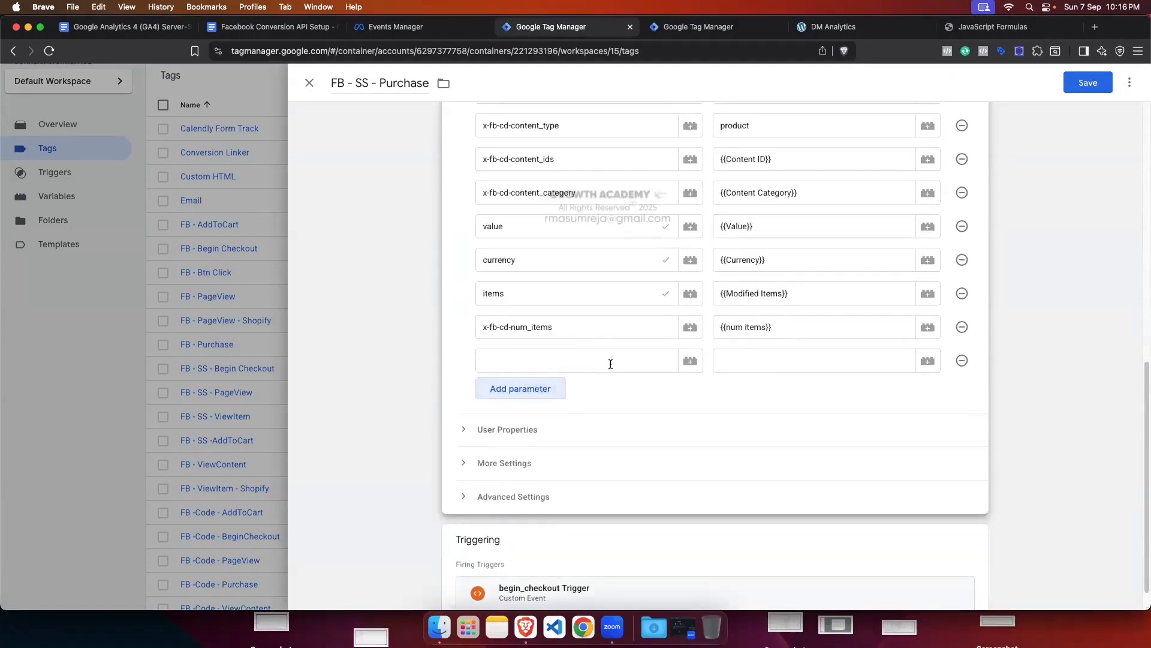
pyautogui.scroll(-1, 593, 360)
pyautogui.click(549, 357)
pyautogui.click(536, 391)
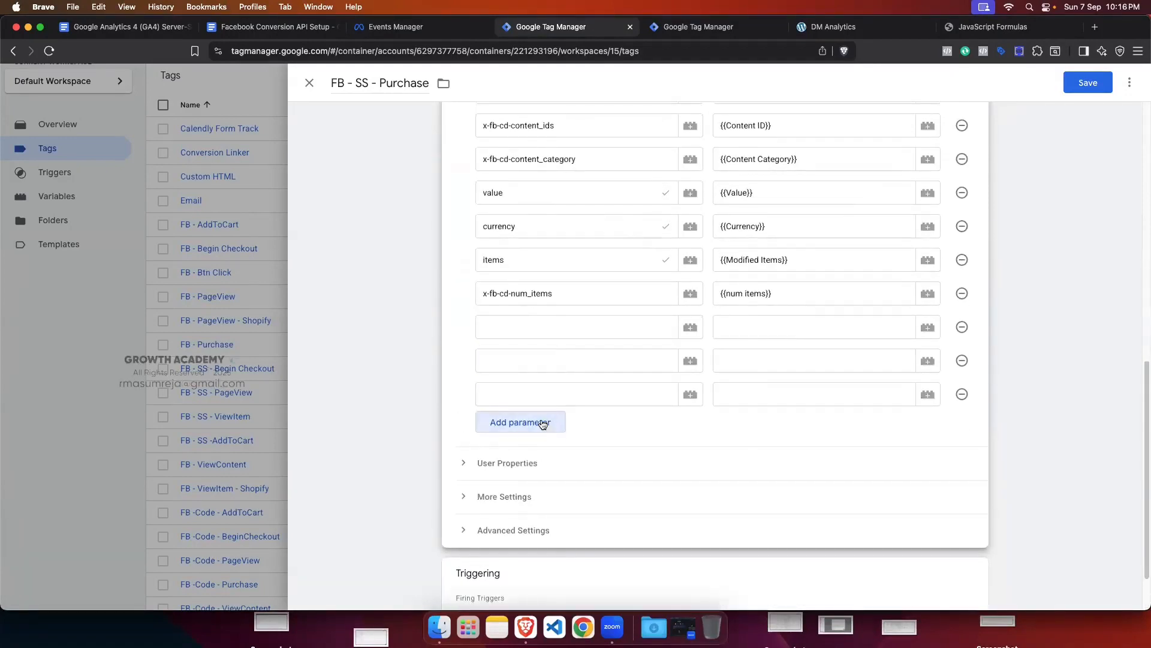
pyautogui.click(544, 421)
pyautogui.click(556, 457)
pyautogui.click(533, 493)
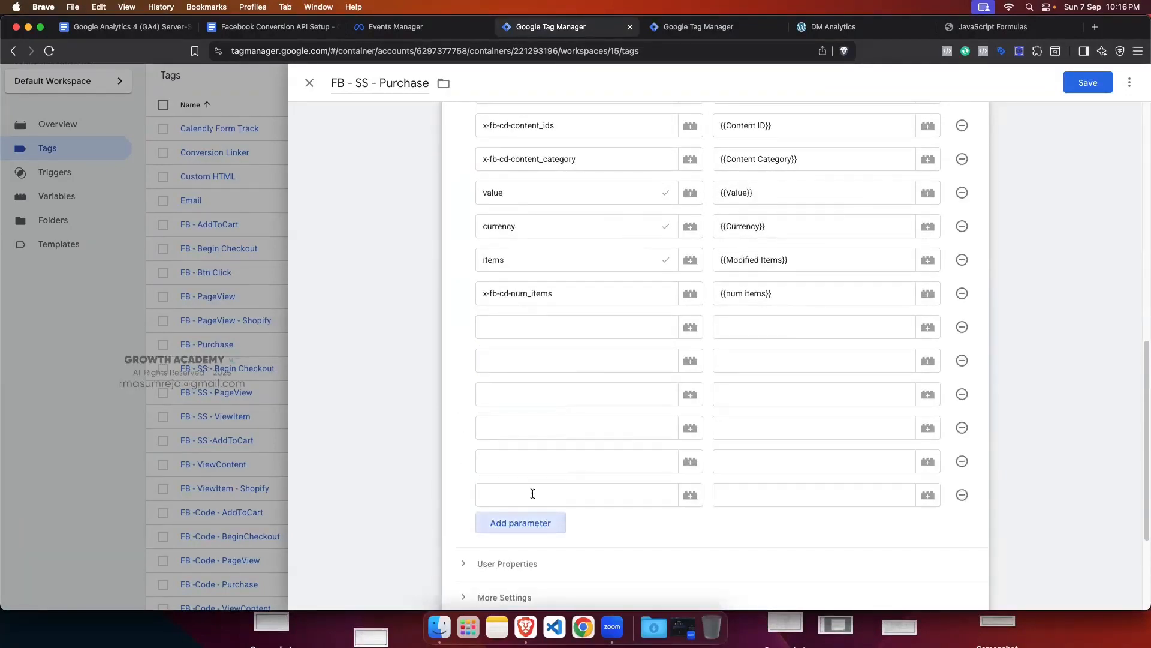
pyautogui.click(544, 525)
pyautogui.click(555, 555)
pyautogui.scroll(-2, 640, 419)
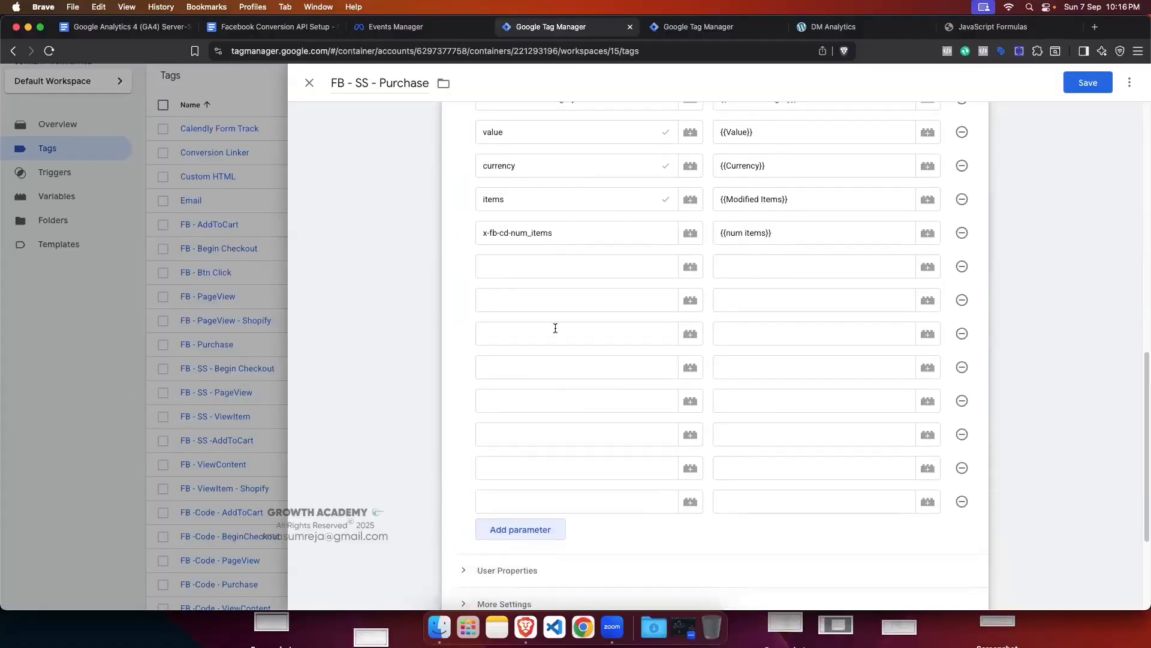
# Step: Copy user_data.email_address from the User-Data table in the Facebook Conversion API Setup document into the first empty parameter name in Google Tag Manager
pyautogui.click(270, 26)
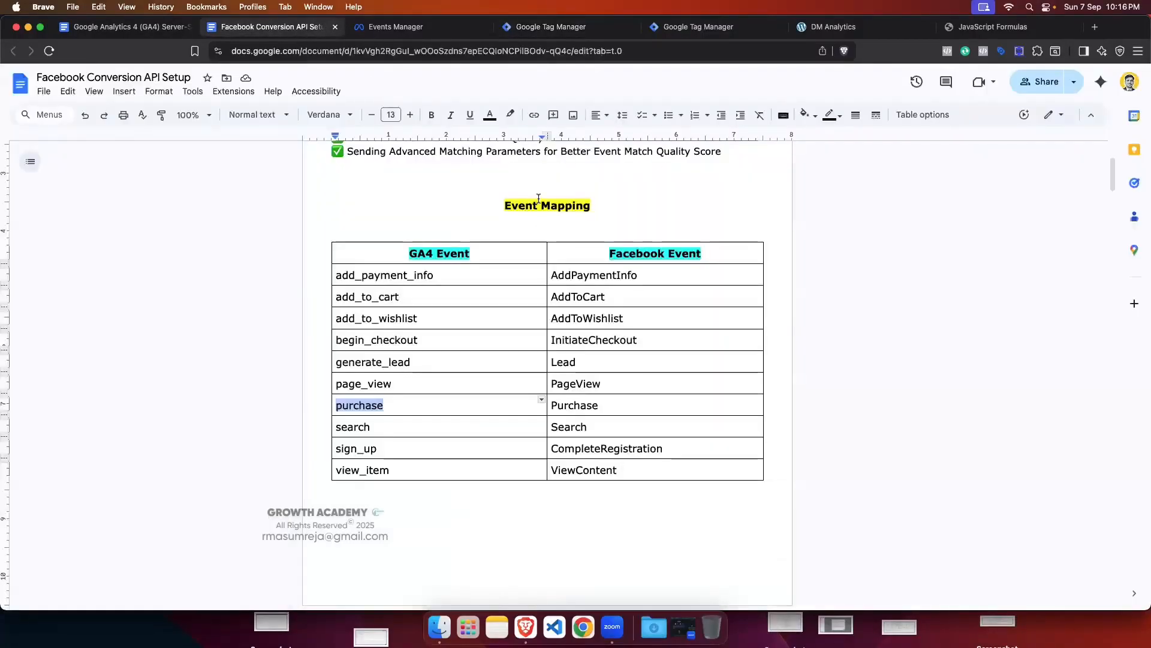
pyautogui.scroll(-5, 537, 199)
pyautogui.scroll(-15, 537, 198)
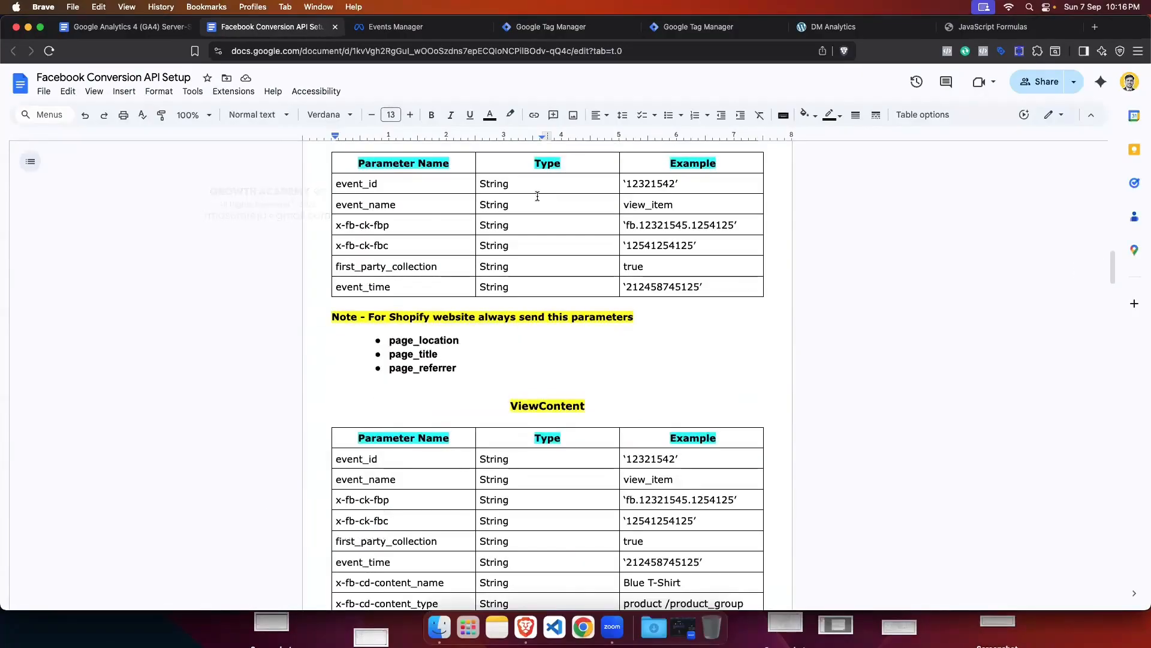
pyautogui.scroll(-20, 537, 196)
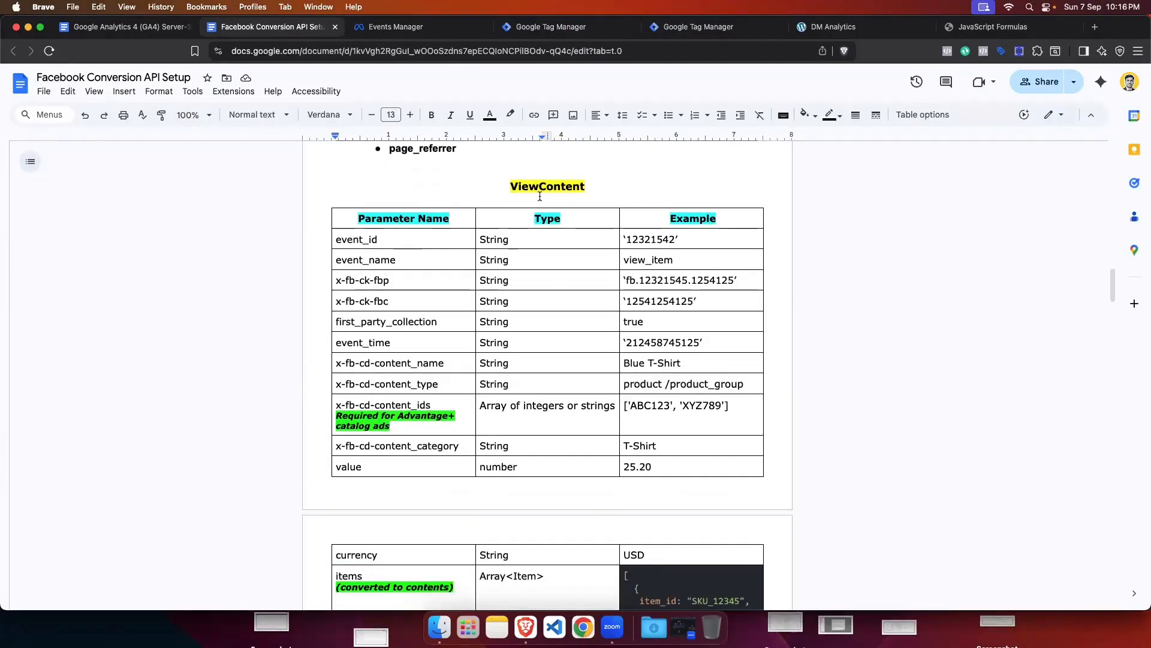
pyautogui.scroll(-10, 537, 196)
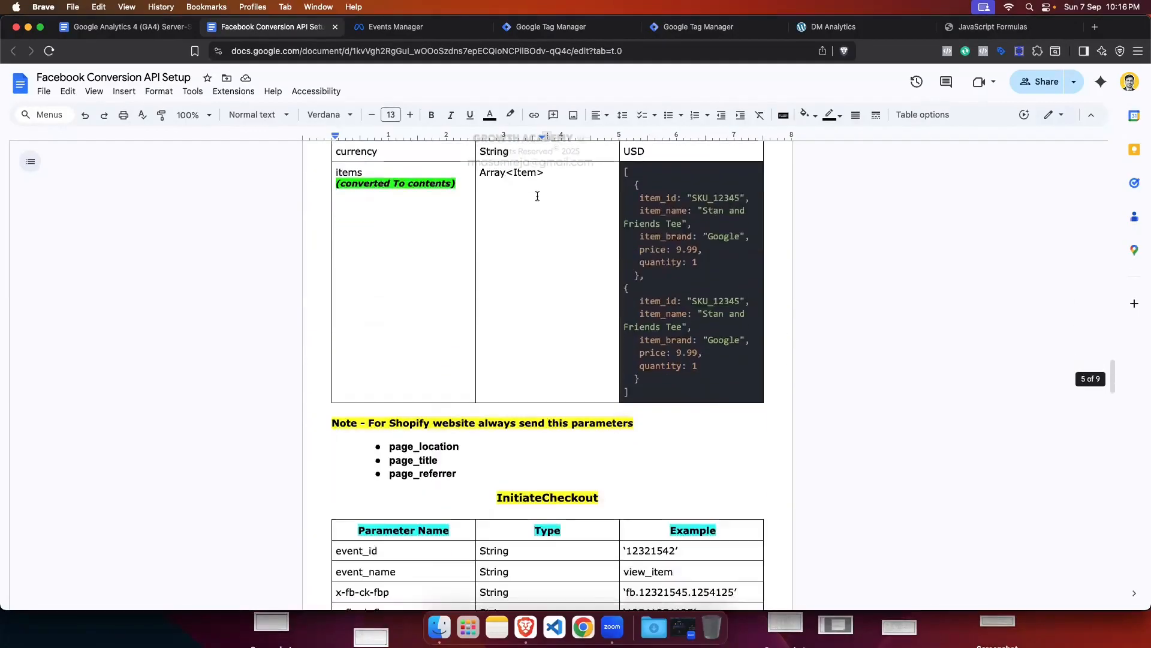
pyautogui.scroll(-15, 537, 198)
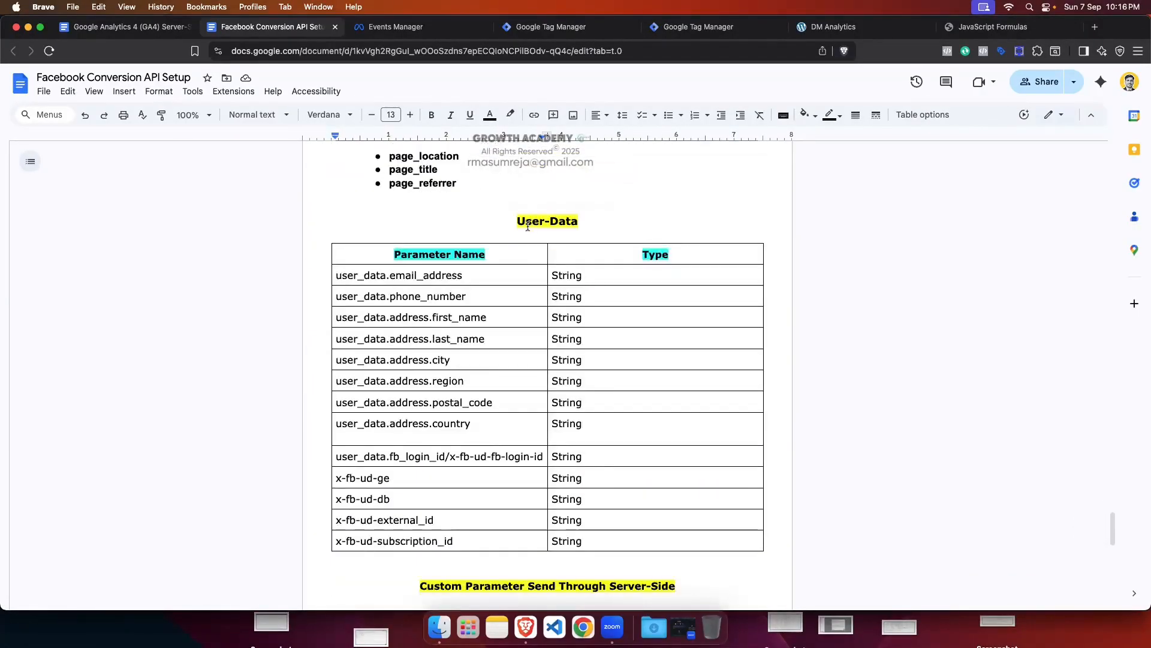
pyautogui.moveTo(508, 220); pyautogui.dragTo(602, 220)
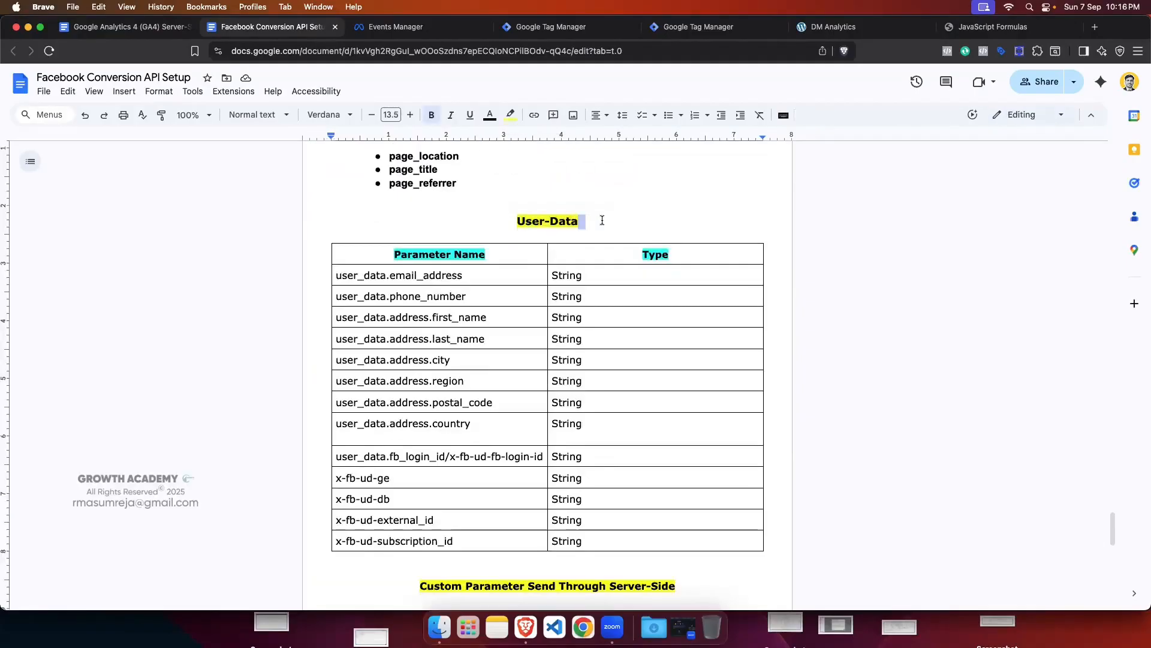
pyautogui.moveTo(461, 275); pyautogui.dragTo(334, 275)
pyautogui.press('super+c')
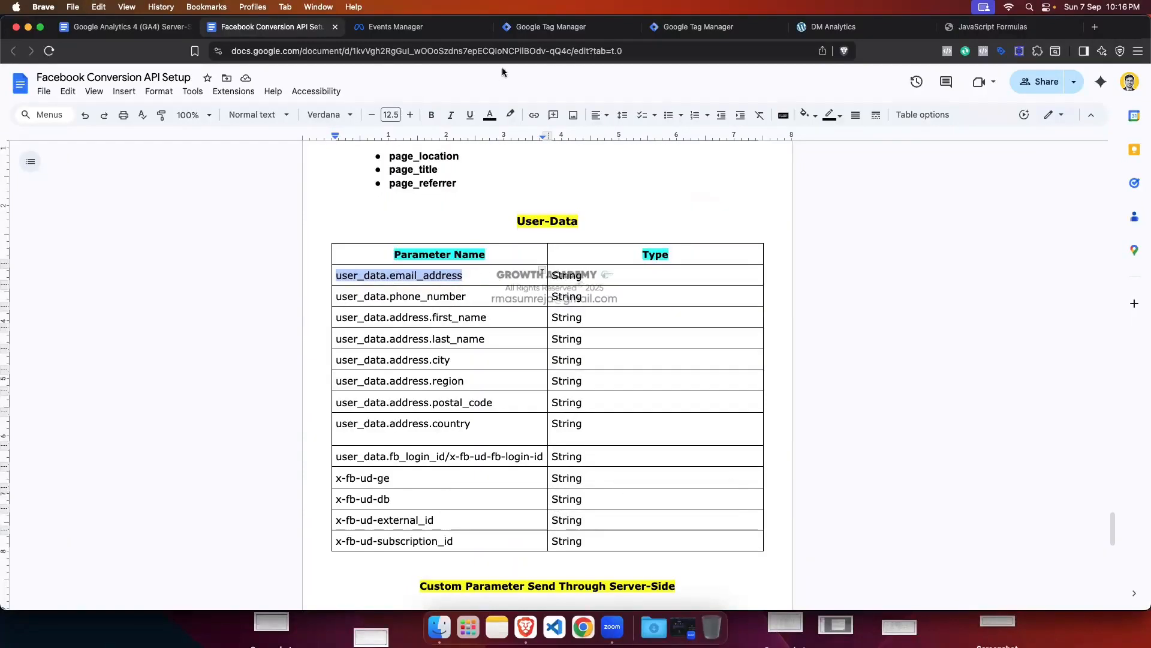
pyautogui.click(558, 27)
pyautogui.click(529, 261)
pyautogui.press('super+v')
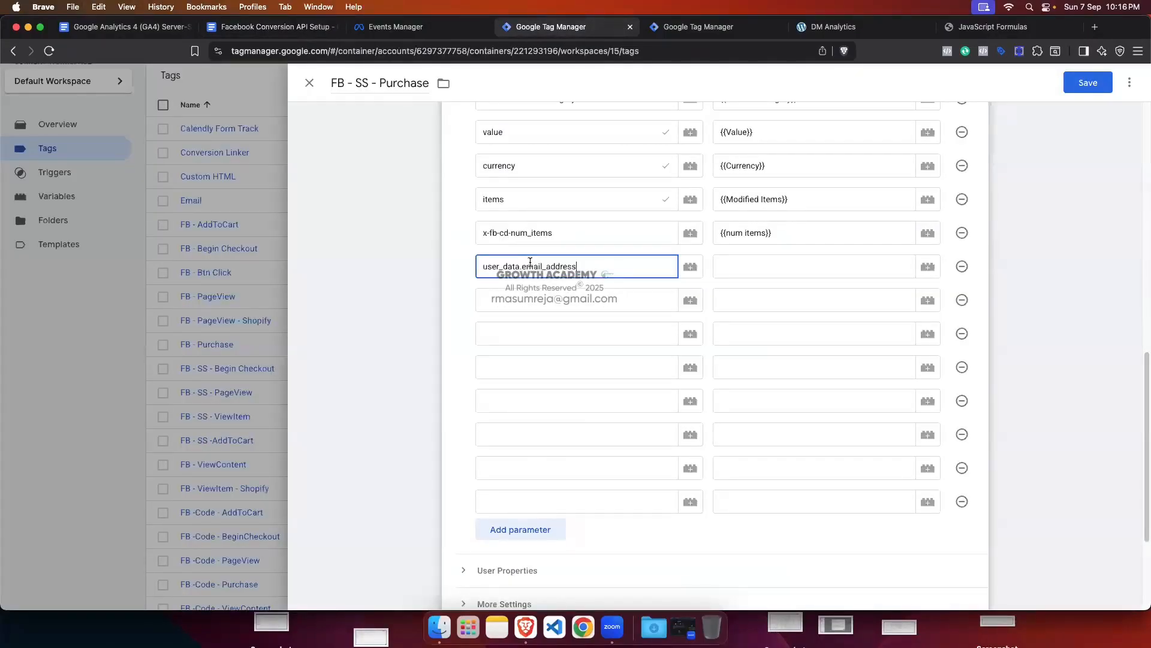
# Step: Copy user_data.phone_number from the document's User-Data table into the parameter name below user_data.email_address in the Purchase tag
pyautogui.click(245, 26)
pyautogui.click(387, 297)
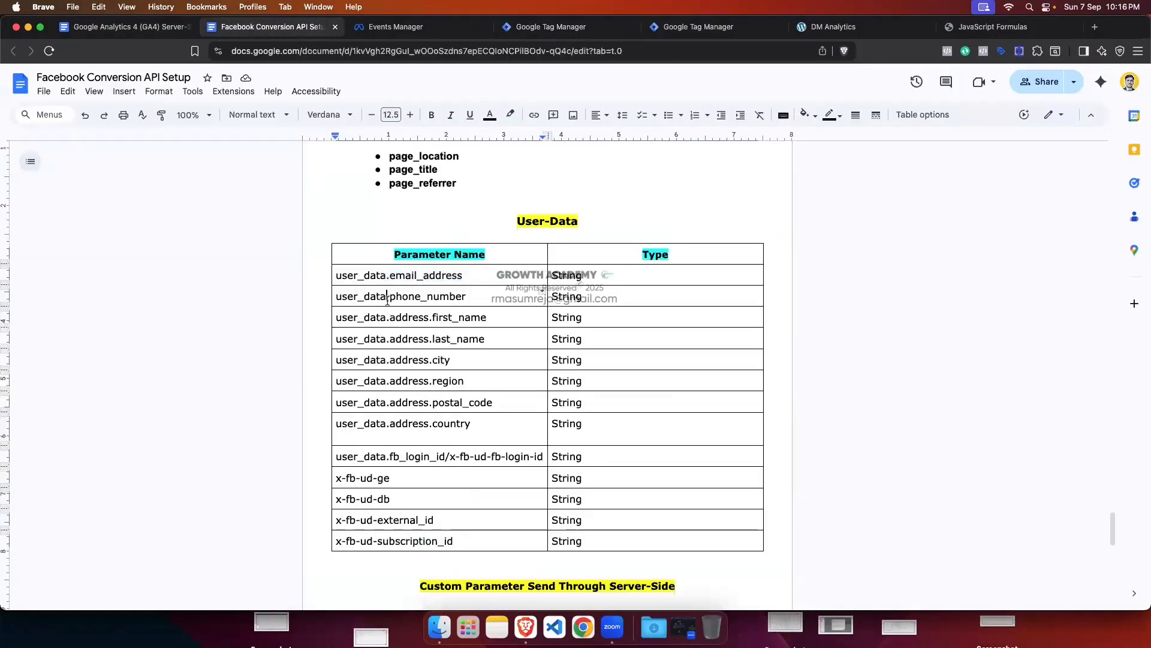
pyautogui.doubleClick(403, 298)
pyautogui.moveTo(468, 296); pyautogui.dragTo(338, 296)
pyautogui.press('super+c')
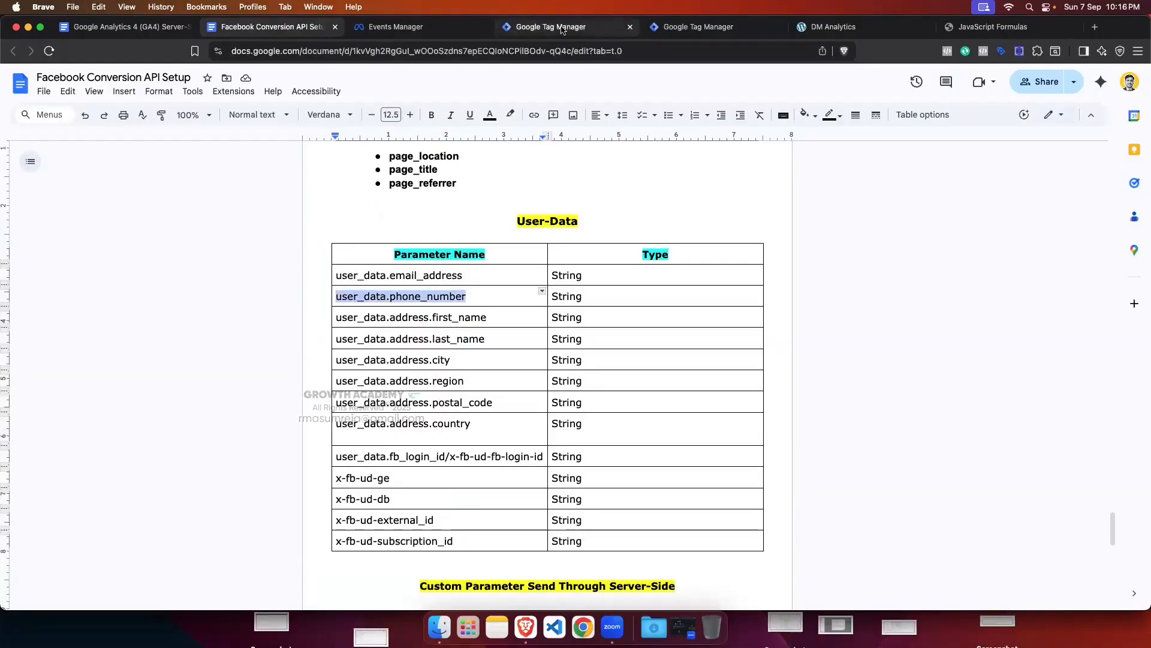
pyautogui.click(542, 26)
pyautogui.click(512, 290)
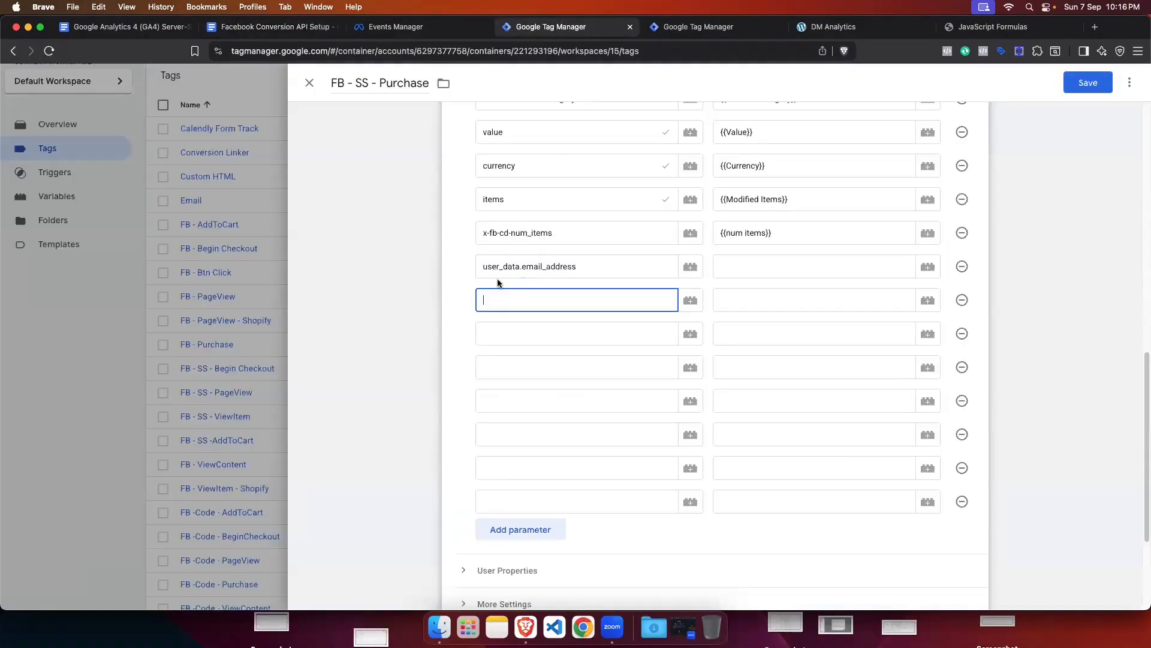
pyautogui.press('super+v')
# Step: Copy user_data.address.first_name from the Facebook Conversion API Setup document into the parameter name below user_data.phone_number in Google Tag Manager's Purchase tag
pyautogui.click(271, 26)
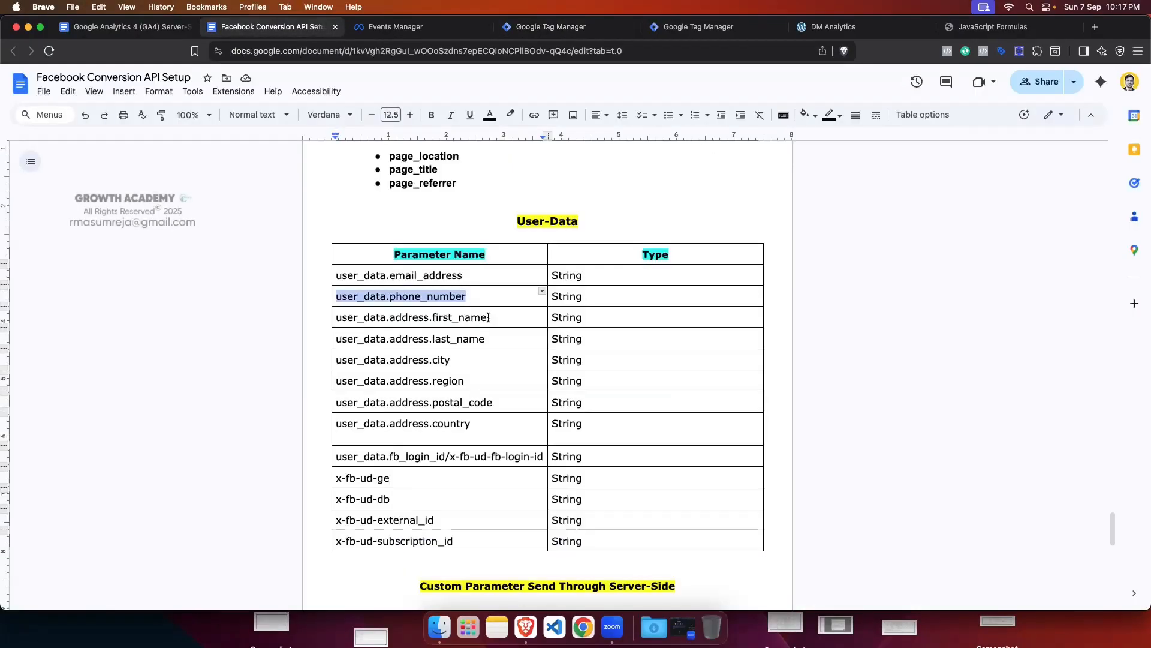
pyautogui.moveTo(488, 317); pyautogui.dragTo(326, 319)
pyautogui.press('super+c')
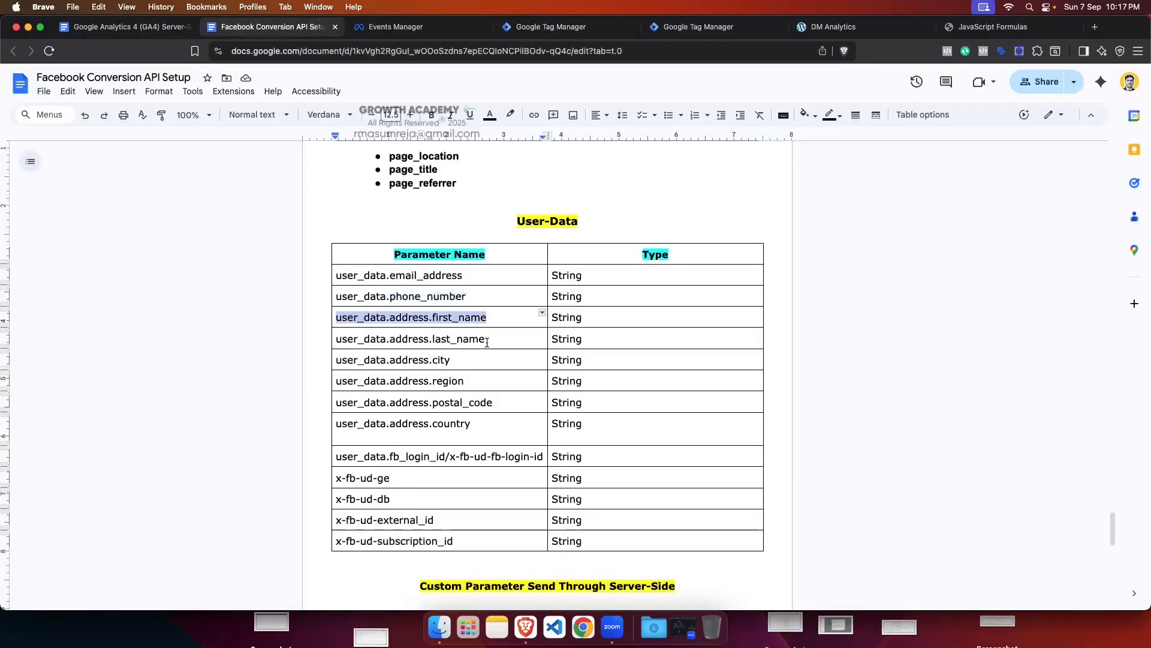
pyautogui.click(550, 27)
pyautogui.click(512, 327)
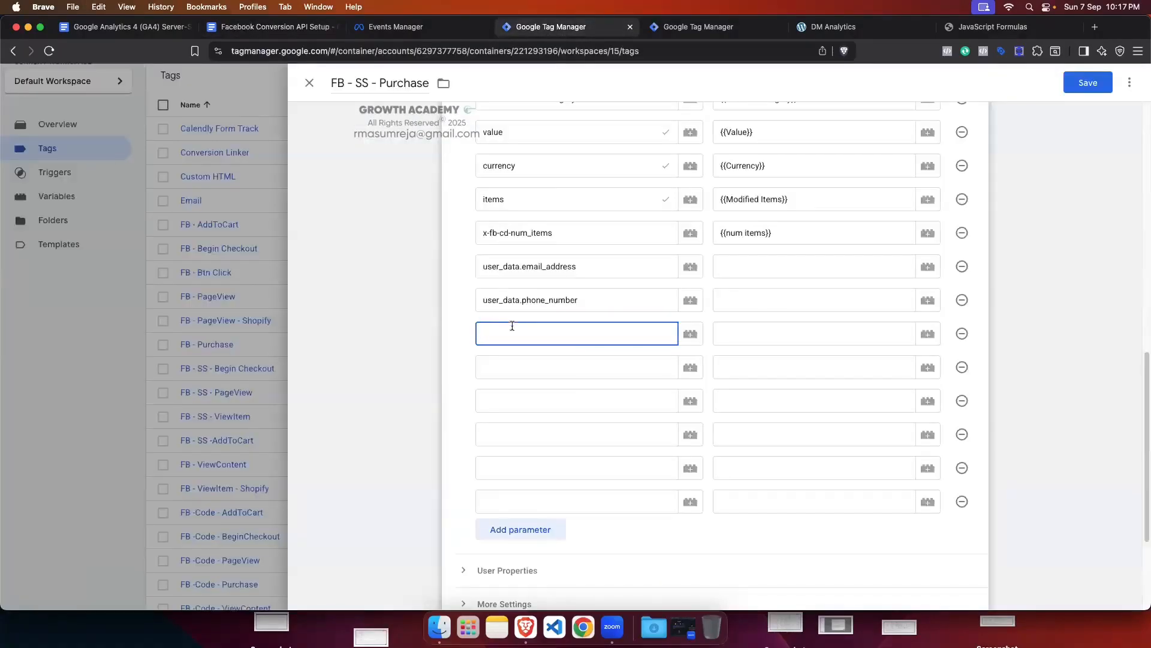
pyautogui.press('super+v')
# Step: Copy user_data.address.last_name from the document's User-Data table into the parameter name below user_data.address.first_name in the Purchase tag
pyautogui.click(271, 26)
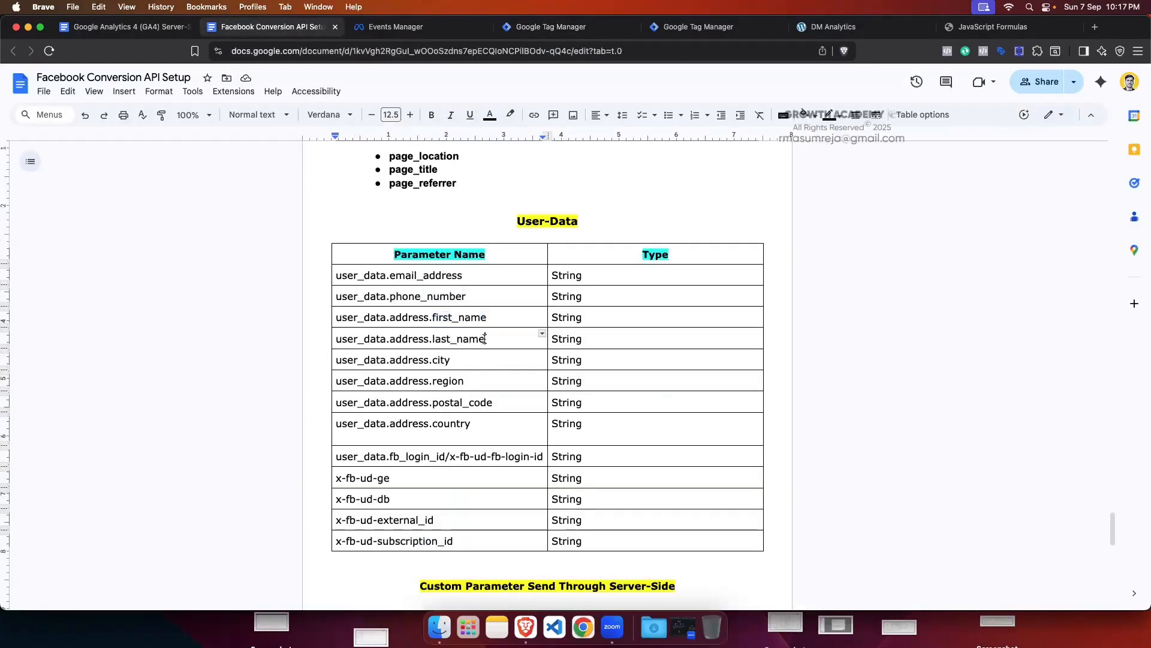
pyautogui.moveTo(485, 339); pyautogui.dragTo(337, 339)
pyautogui.press('super+c')
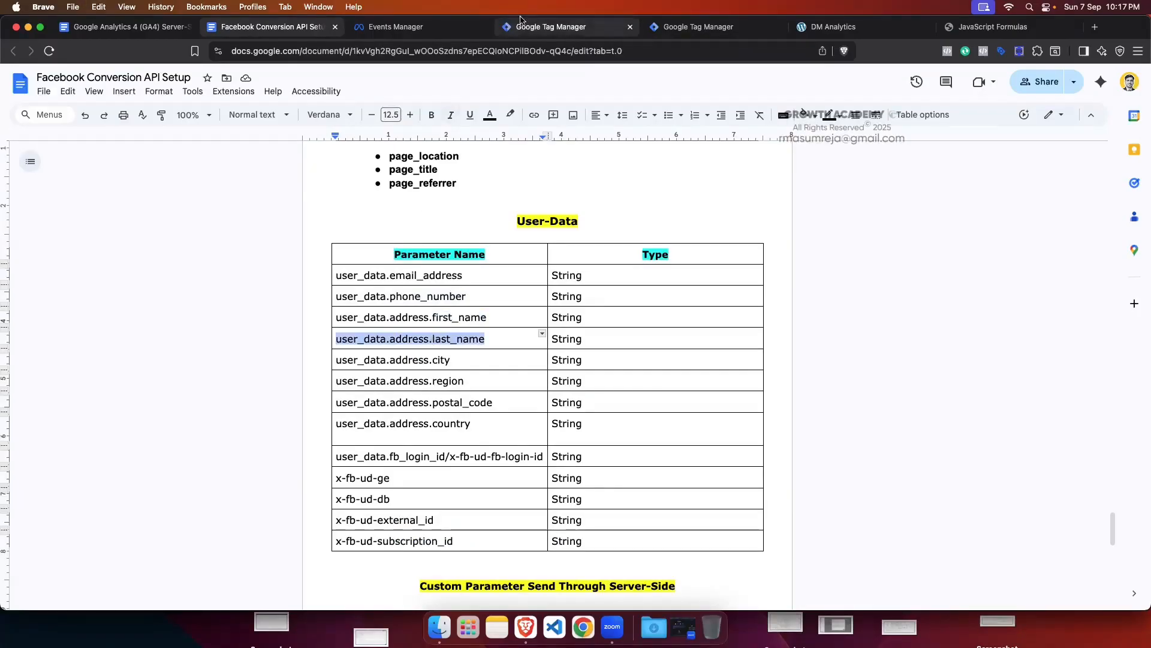
pyautogui.click(551, 26)
pyautogui.click(502, 361)
pyautogui.press('super+v')
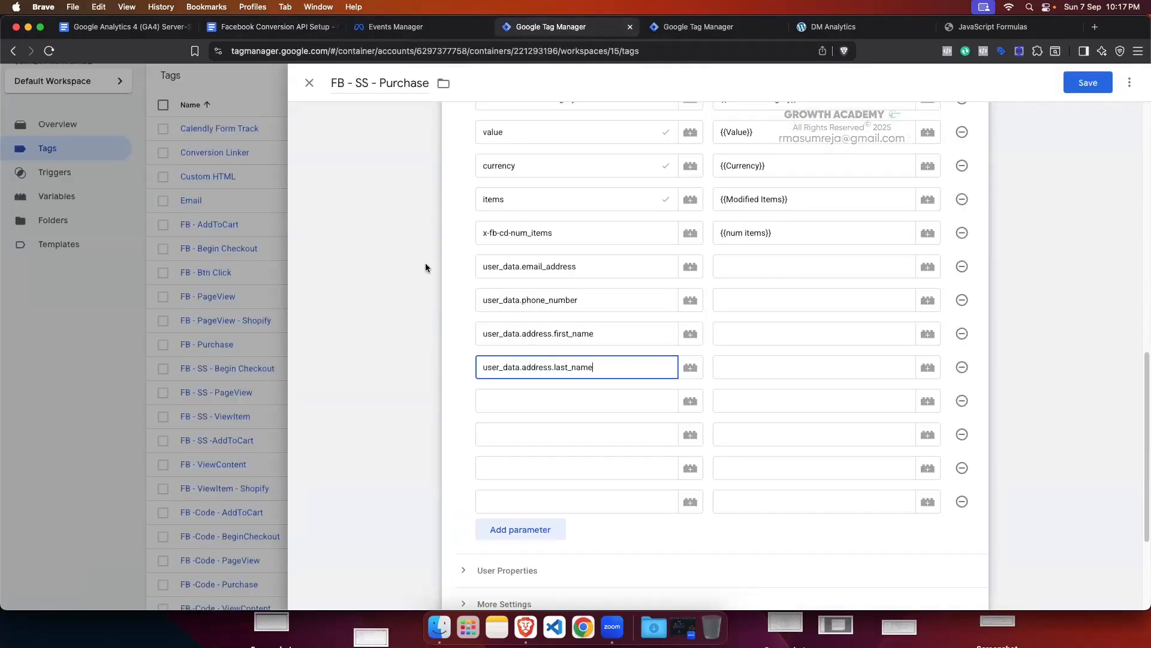
# Step: Copy user_data.address.city from the document's User-Data table into the next empty parameter name in the Purchase tag
pyautogui.click(271, 26)
pyautogui.moveTo(454, 359); pyautogui.dragTo(336, 360)
pyautogui.press('super+c')
pyautogui.click(550, 27)
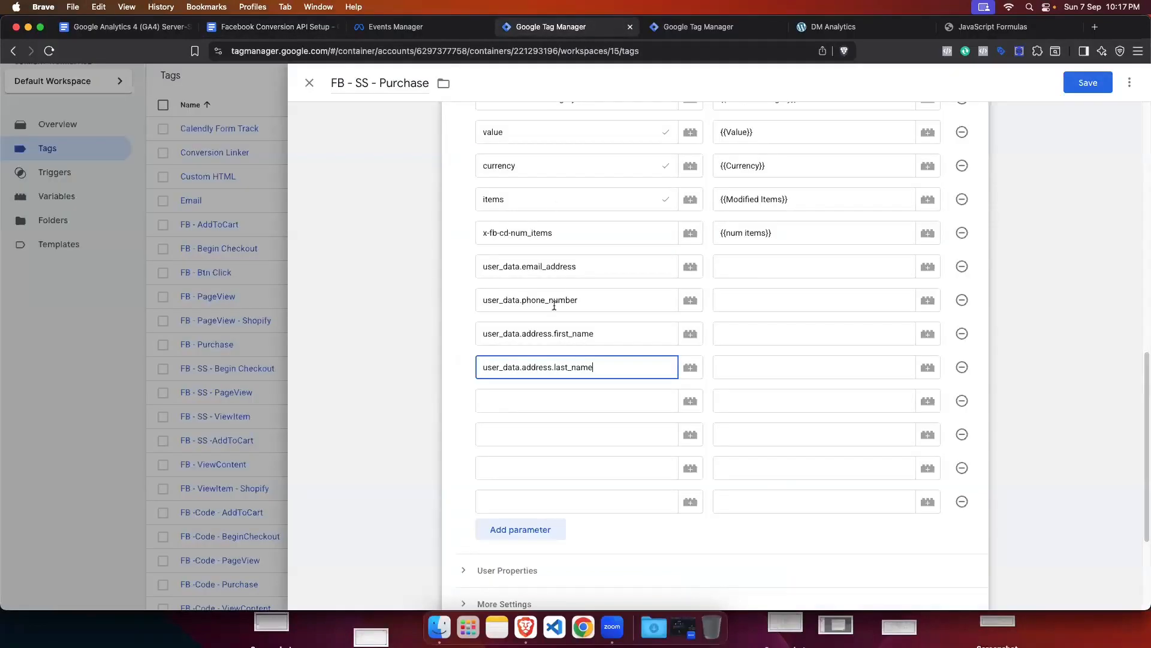
pyautogui.click(520, 403)
pyautogui.press('super+v')
# Step: Copy user_data.address.region from the document into the parameter name below user_data.address.city, and add two more empty parameter rows to the Purchase tag
pyautogui.click(275, 27)
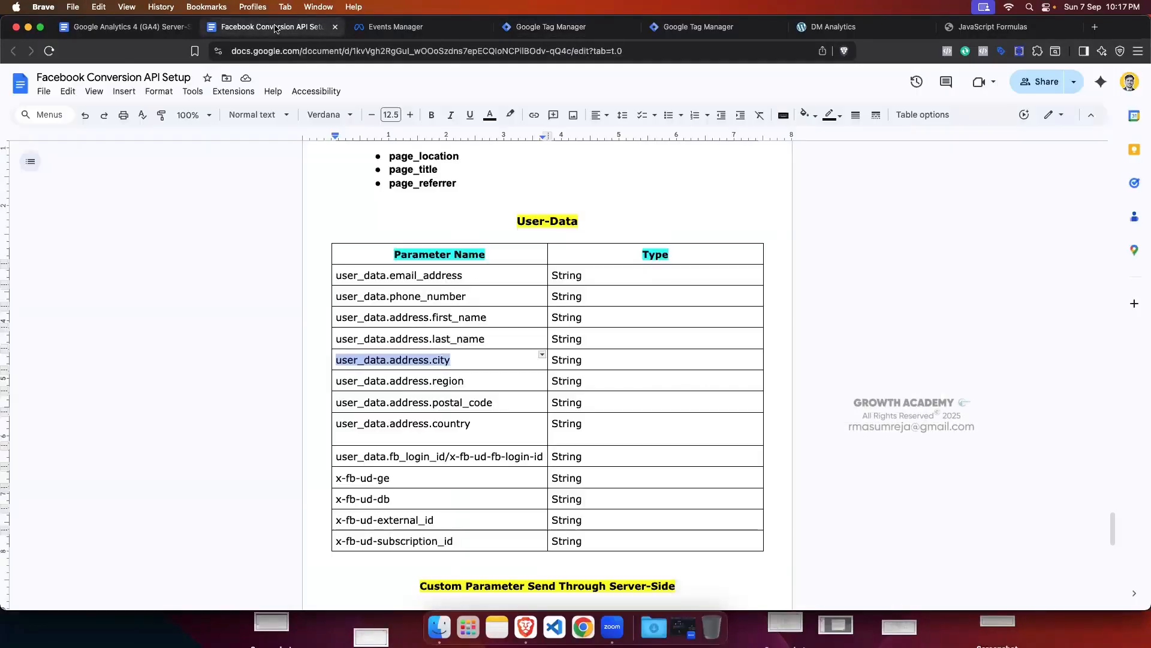
pyautogui.moveTo(465, 382); pyautogui.dragTo(343, 380)
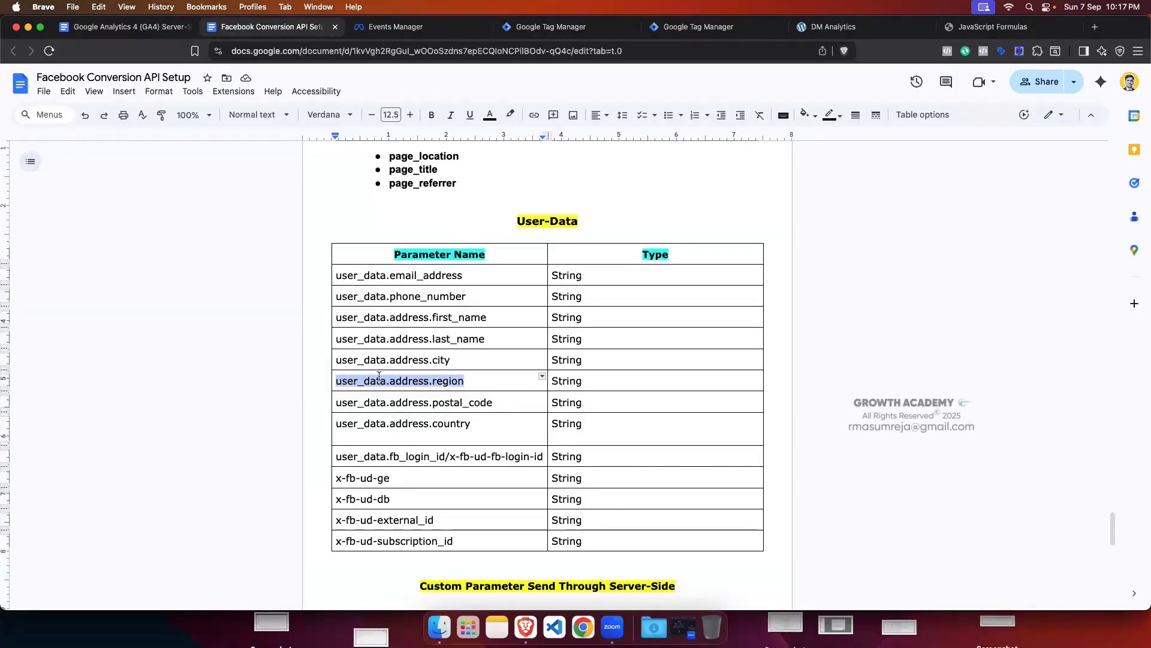
pyautogui.click(550, 26)
pyautogui.click(544, 433)
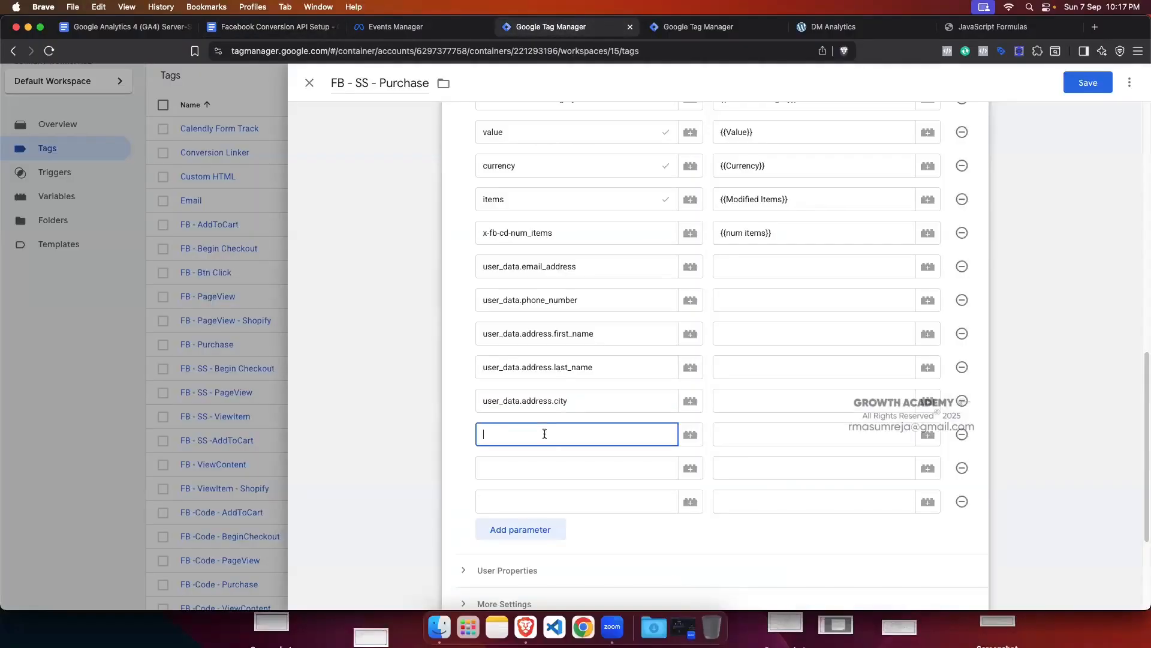
pyautogui.write('user_data.address.region')
pyautogui.click(521, 529)
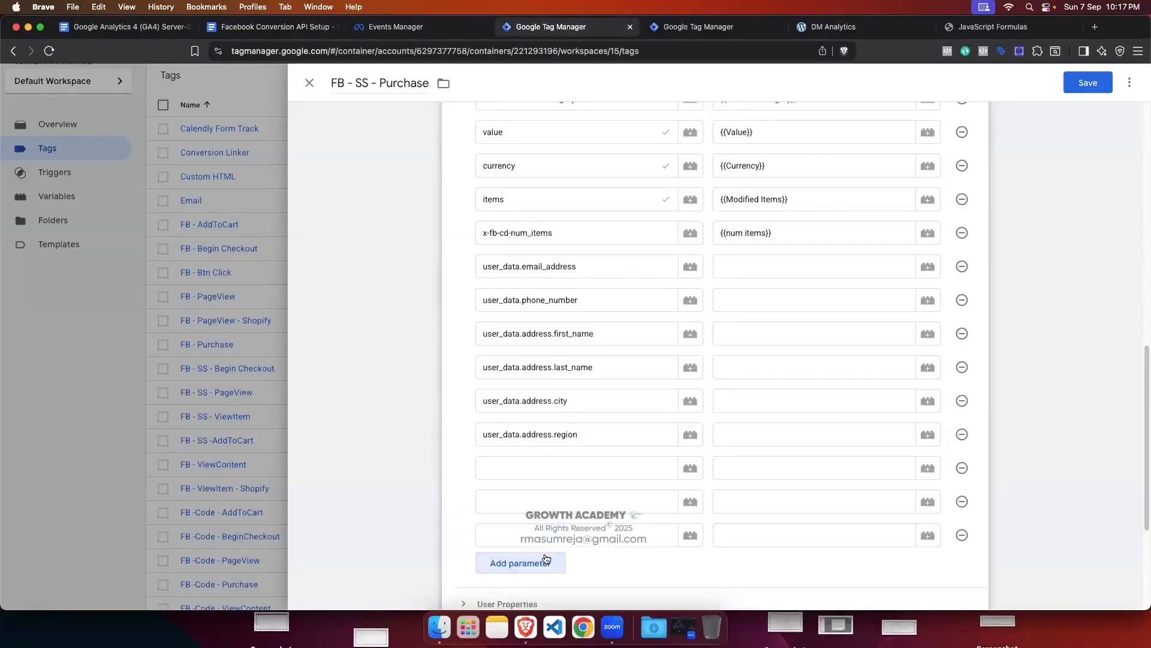
pyautogui.click(520, 563)
# Step: Copy user_data.address.postal_code from the document's User-Data table into the parameter name below user_data.address.region in the Purchase tag
pyautogui.press('super+2')
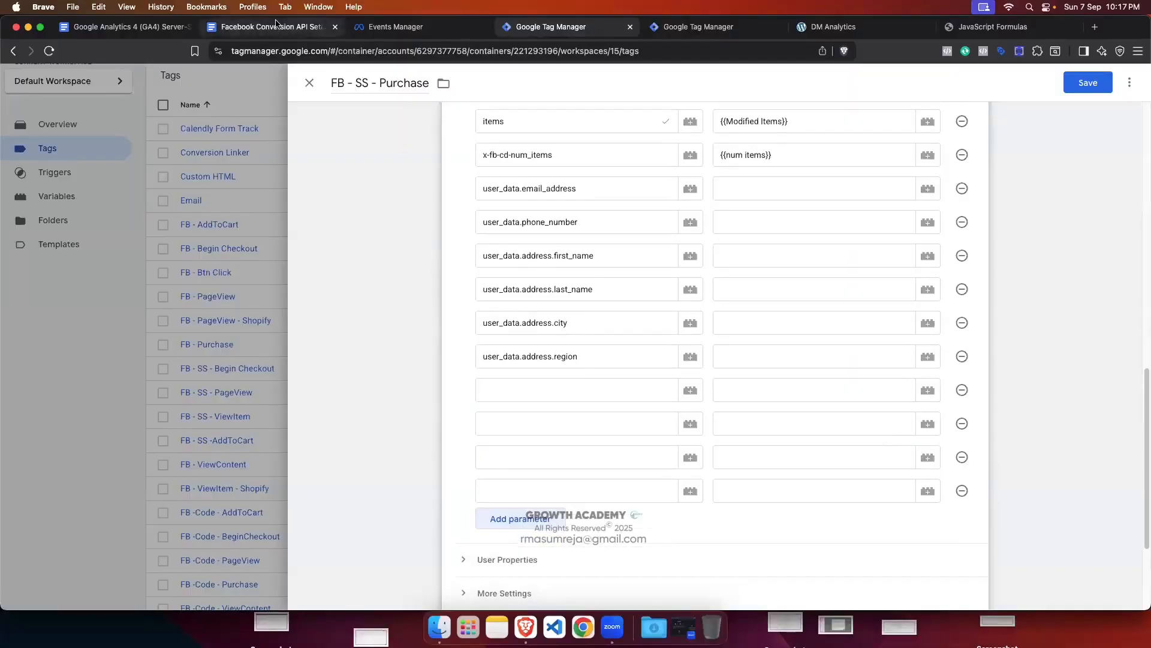
pyautogui.moveTo(500, 402); pyautogui.dragTo(335, 402)
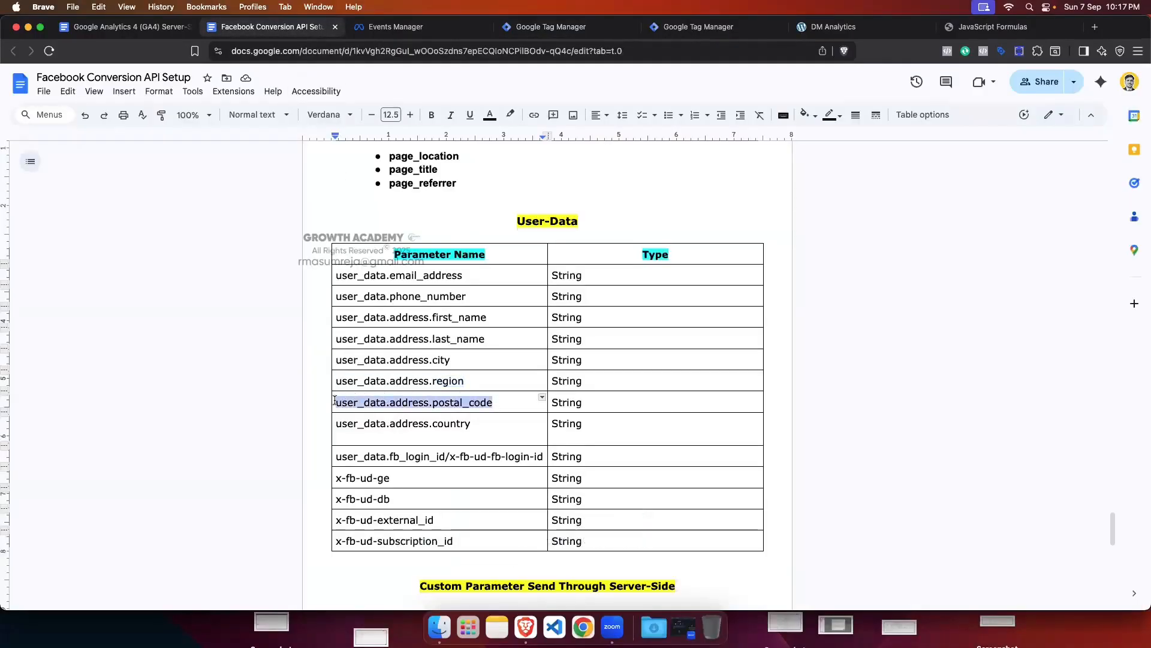
pyautogui.press('super+c')
pyautogui.press('super+4')
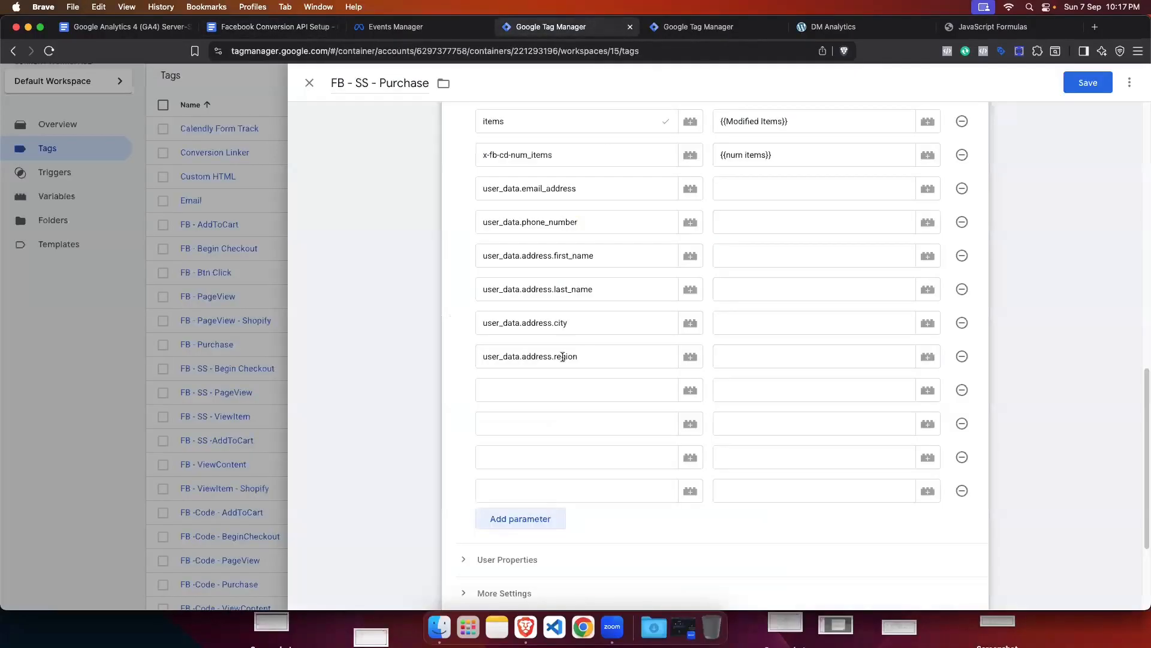
pyautogui.click(510, 391)
pyautogui.press('super+v')
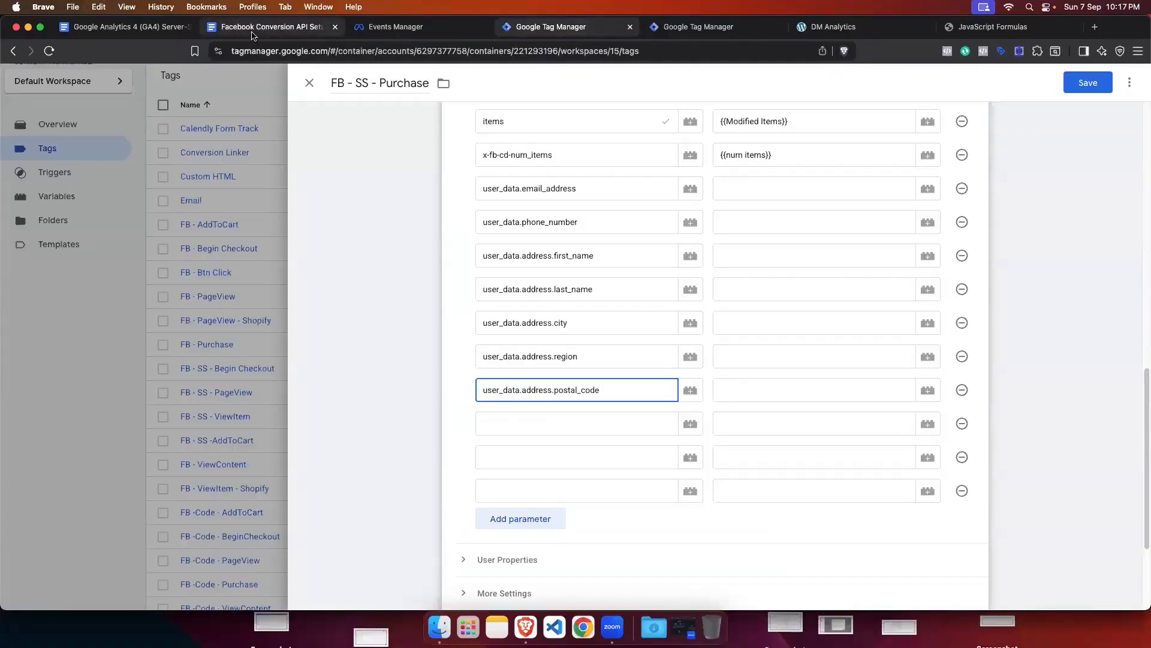
# Step: Copy user_data.address.country from the document's User-Data table into the parameter name below user_data.address.postal_code in the Purchase tag
pyautogui.press('super+2')
pyautogui.scroll(-1, 486, 348)
pyautogui.moveTo(472, 392); pyautogui.dragTo(337, 391)
pyautogui.press('super+c')
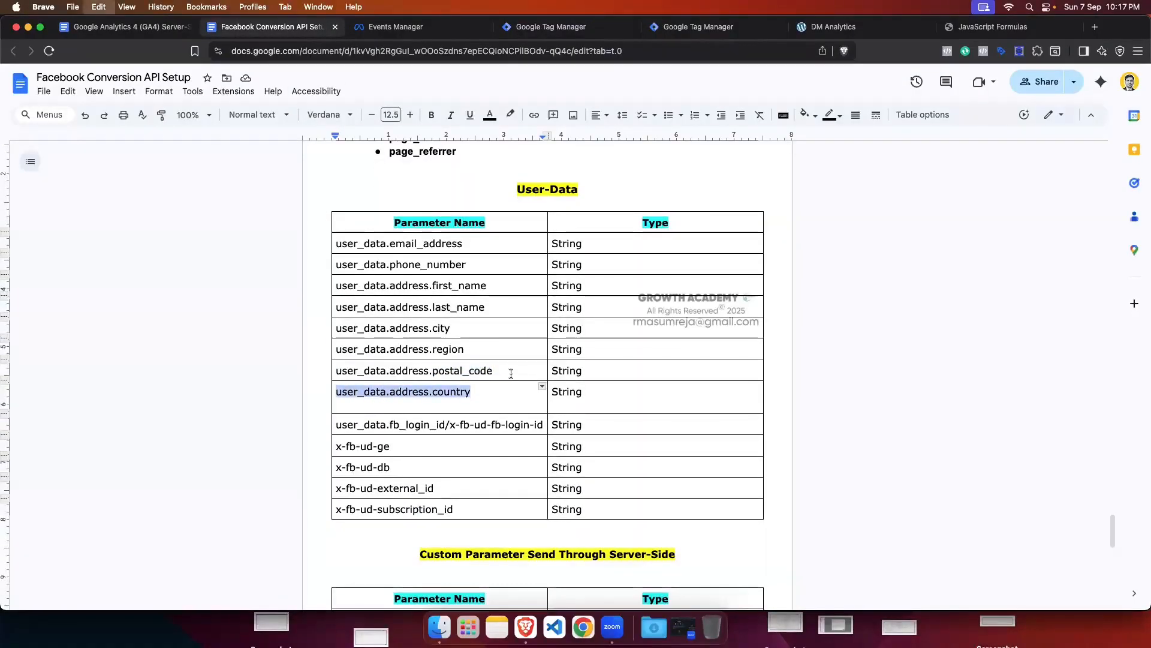
pyautogui.press('super+4')
pyautogui.click(524, 427)
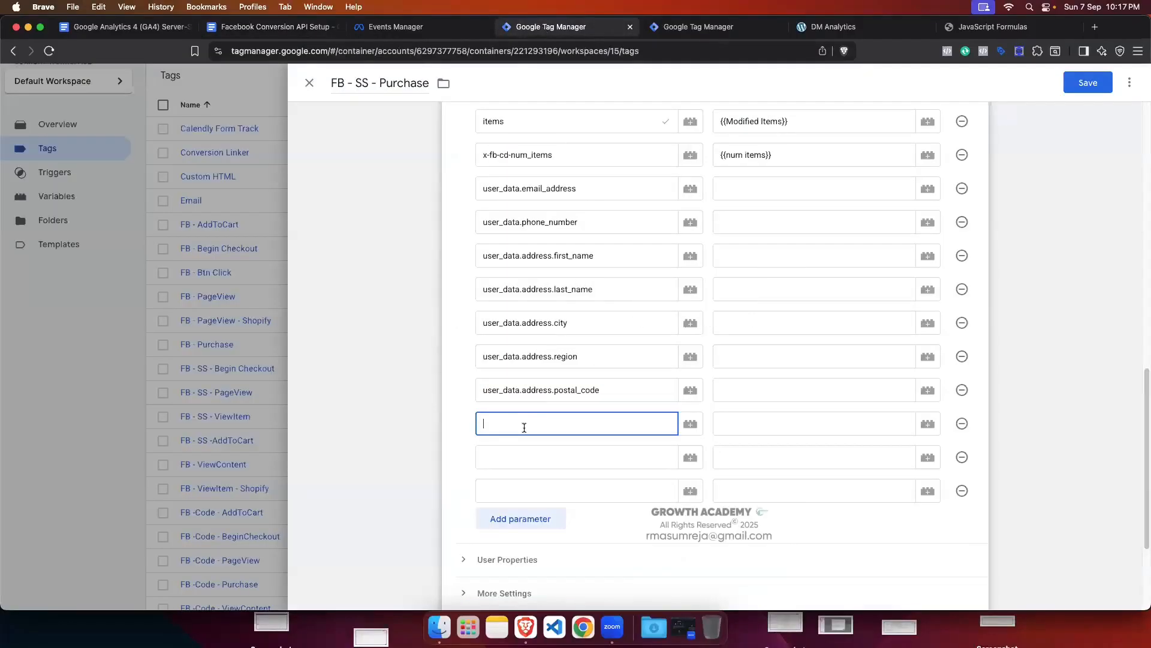
pyautogui.press('super+v')
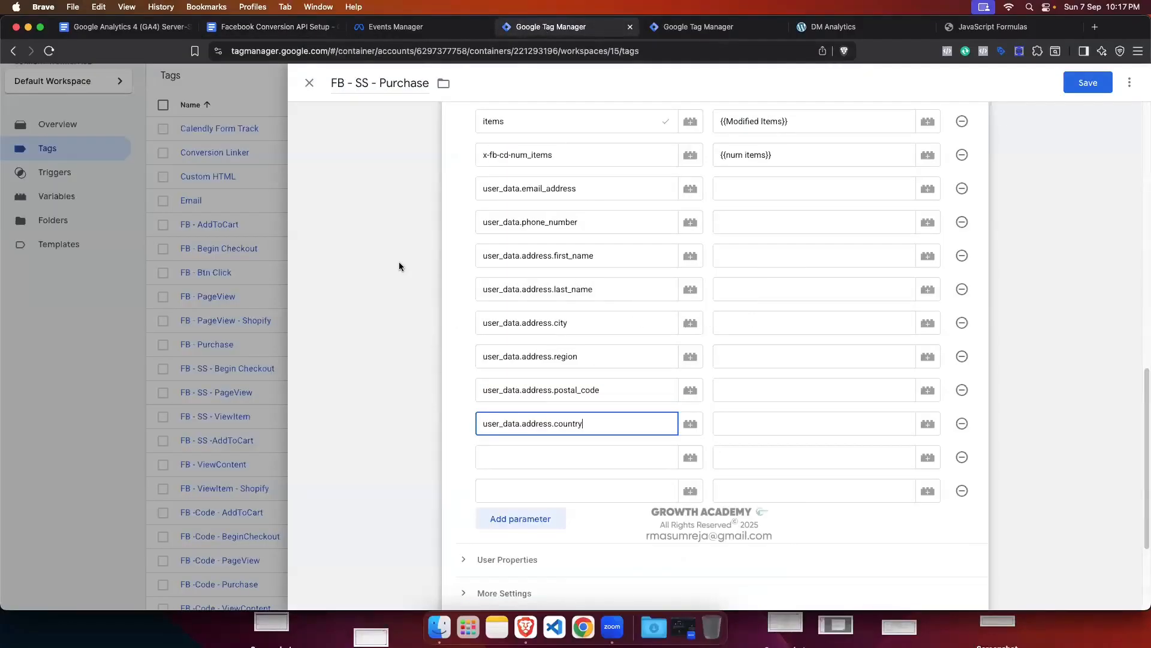
# Step: Check the document's User-Data table and remove the two empty parameter rows below user_data.address.country in the Purchase tag
pyautogui.click(262, 24)
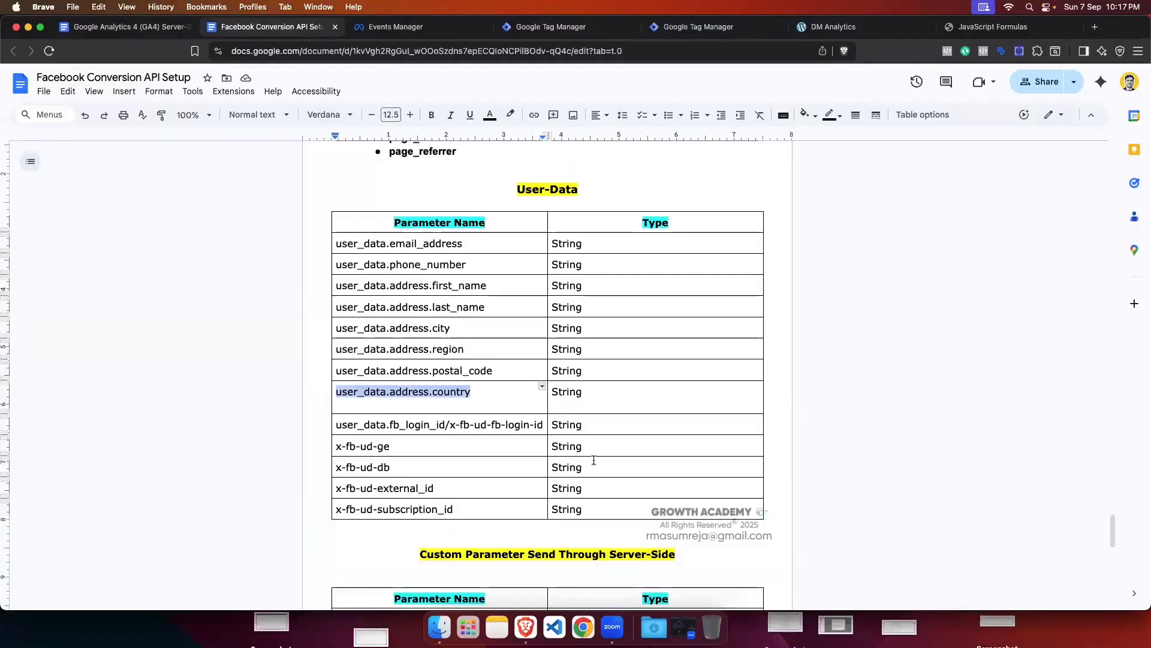
pyautogui.scroll(1, 534, 240)
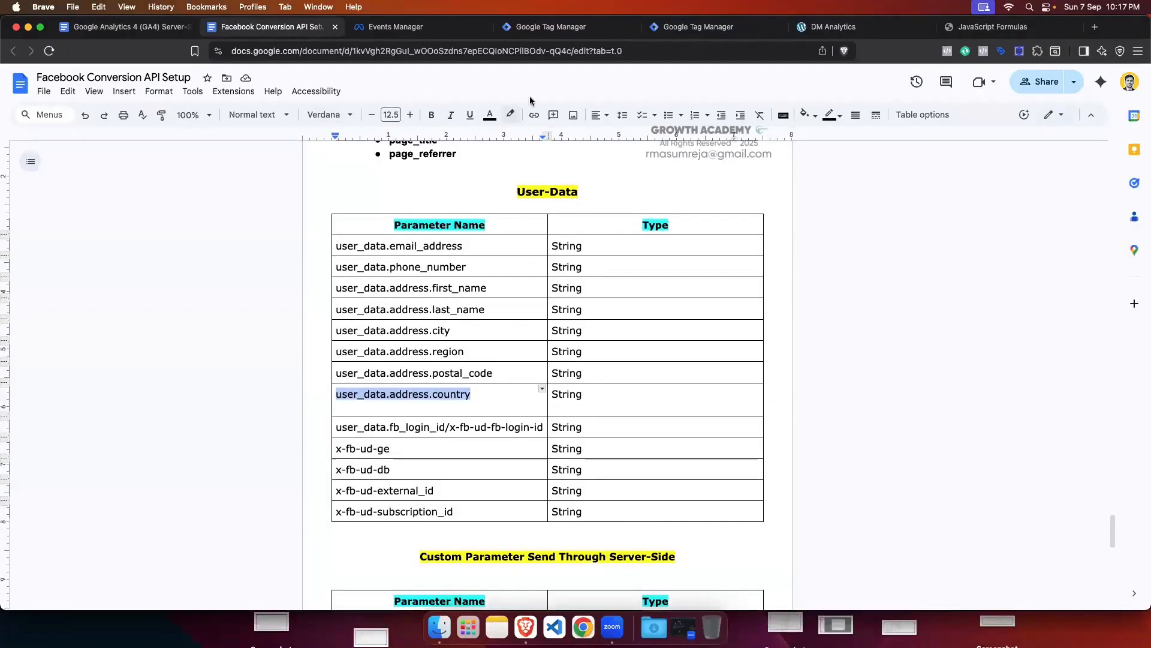
pyautogui.click(552, 26)
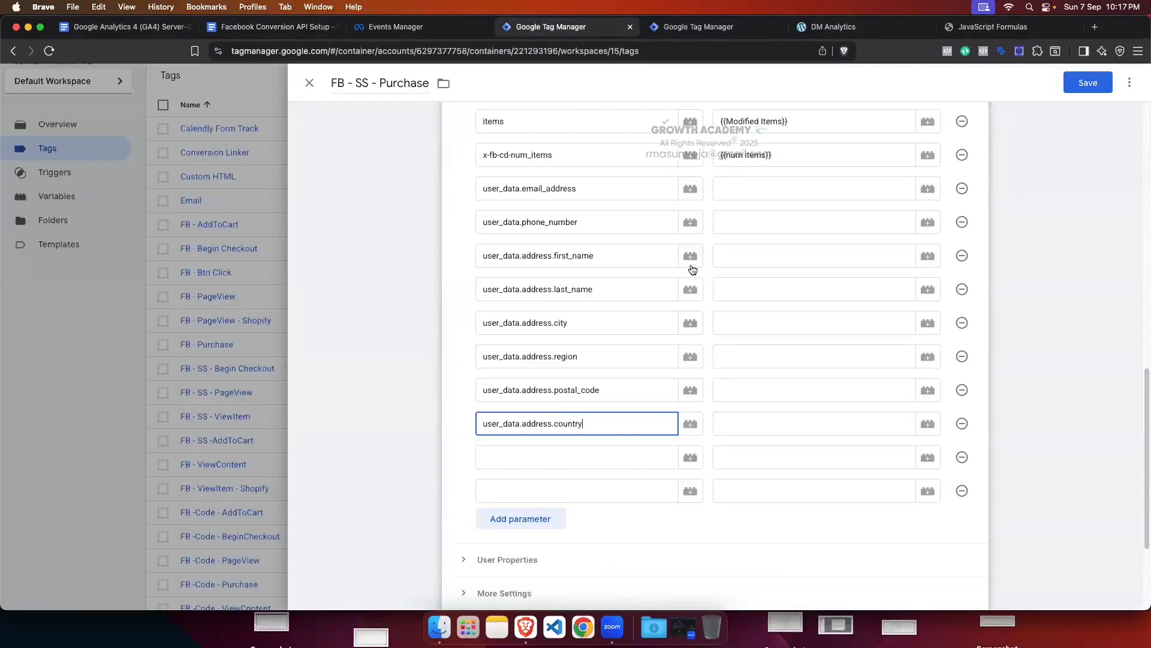
pyautogui.click(962, 458)
pyautogui.click(962, 457)
# Step: Set the value of user_data.email_address to the {{Email}} variable and user_data.phone_number to {{Phone}}
pyautogui.scroll(3, 675, 459)
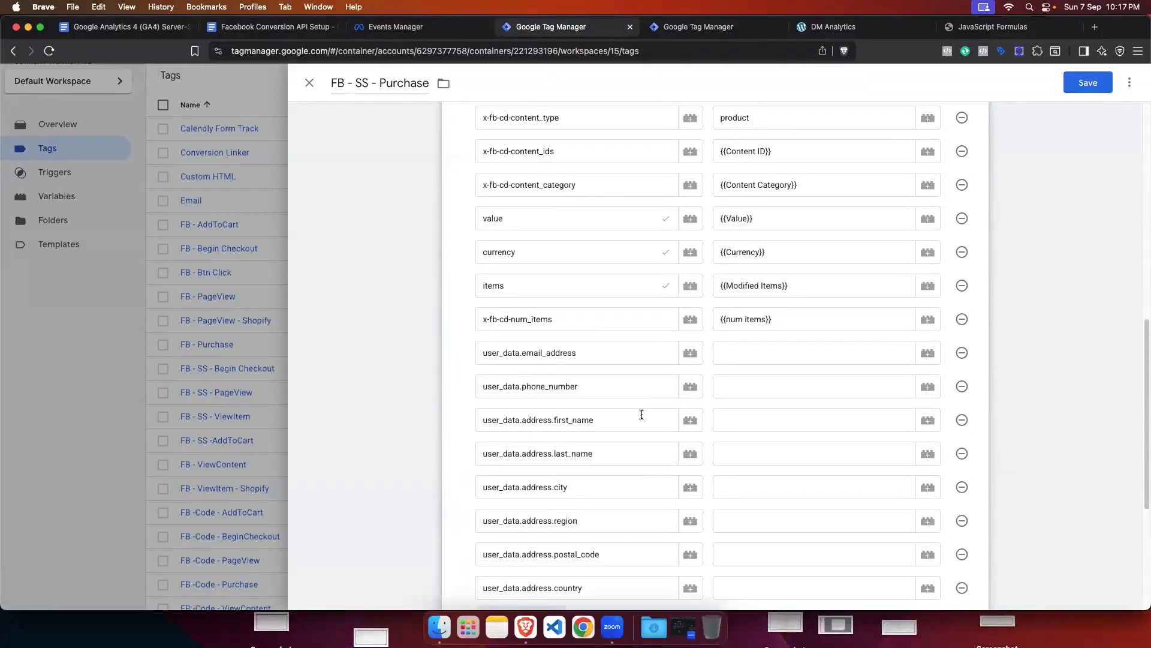
pyautogui.click(754, 355)
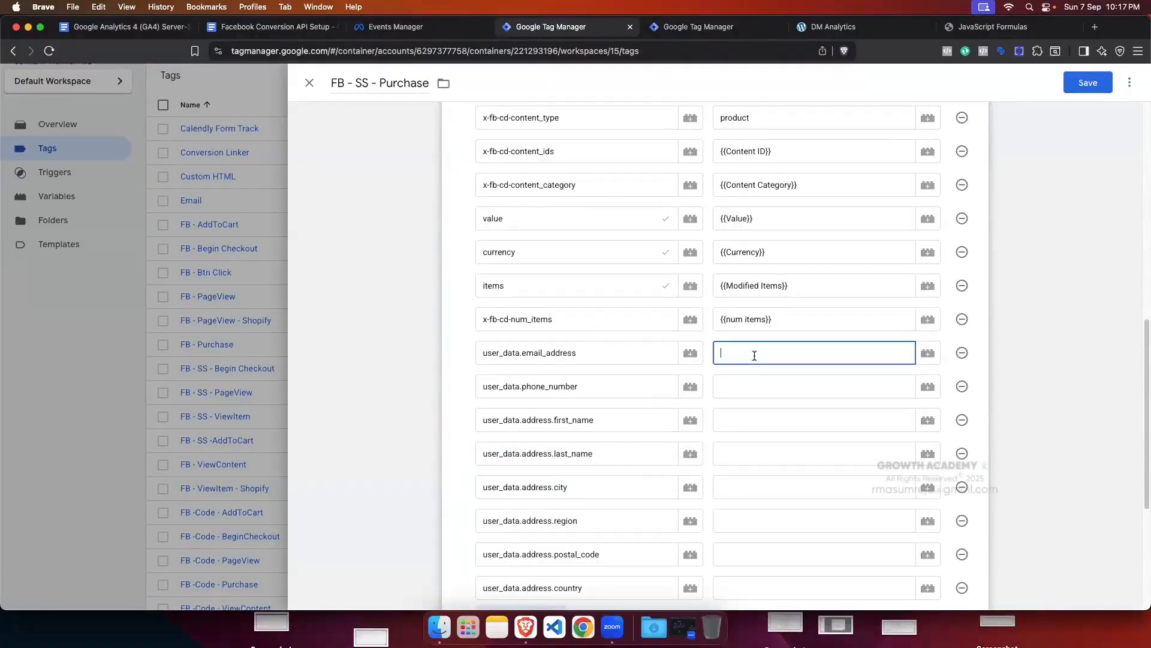
pyautogui.write('{{email')
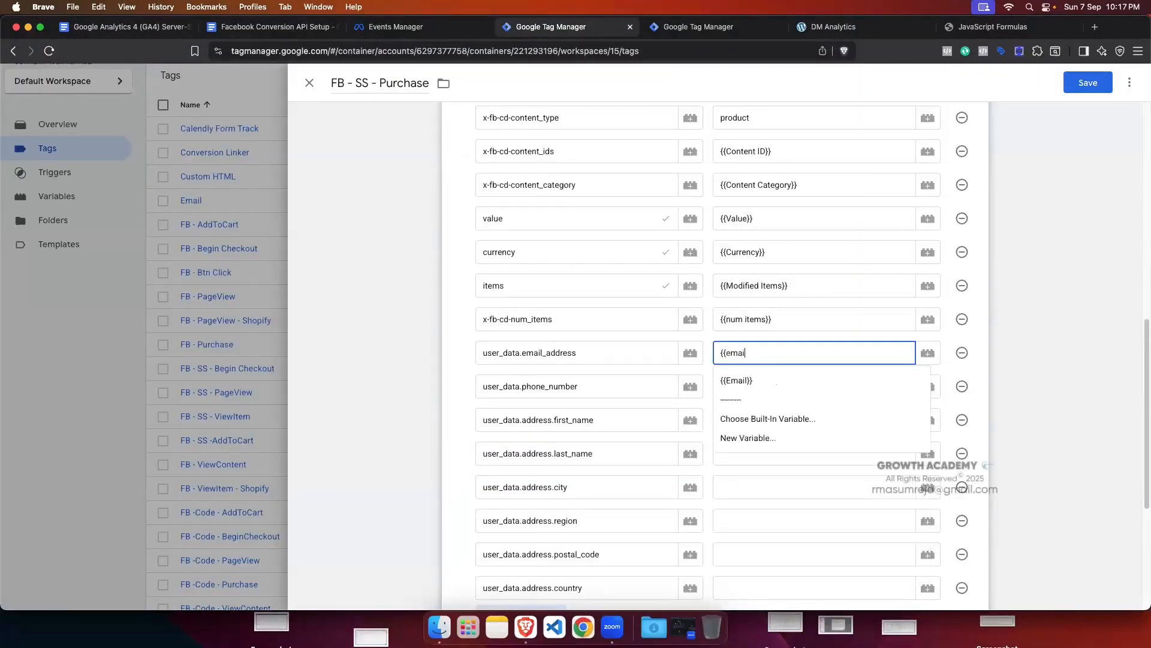
pyautogui.click(741, 380)
pyautogui.click(749, 387)
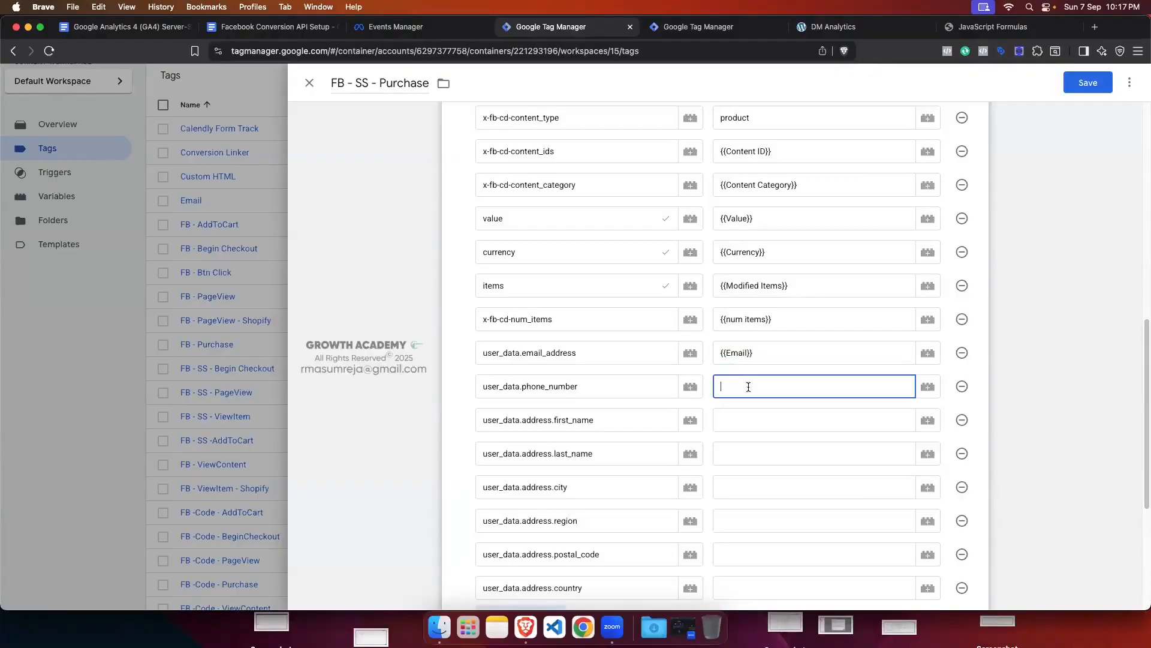
pyautogui.write('{{')
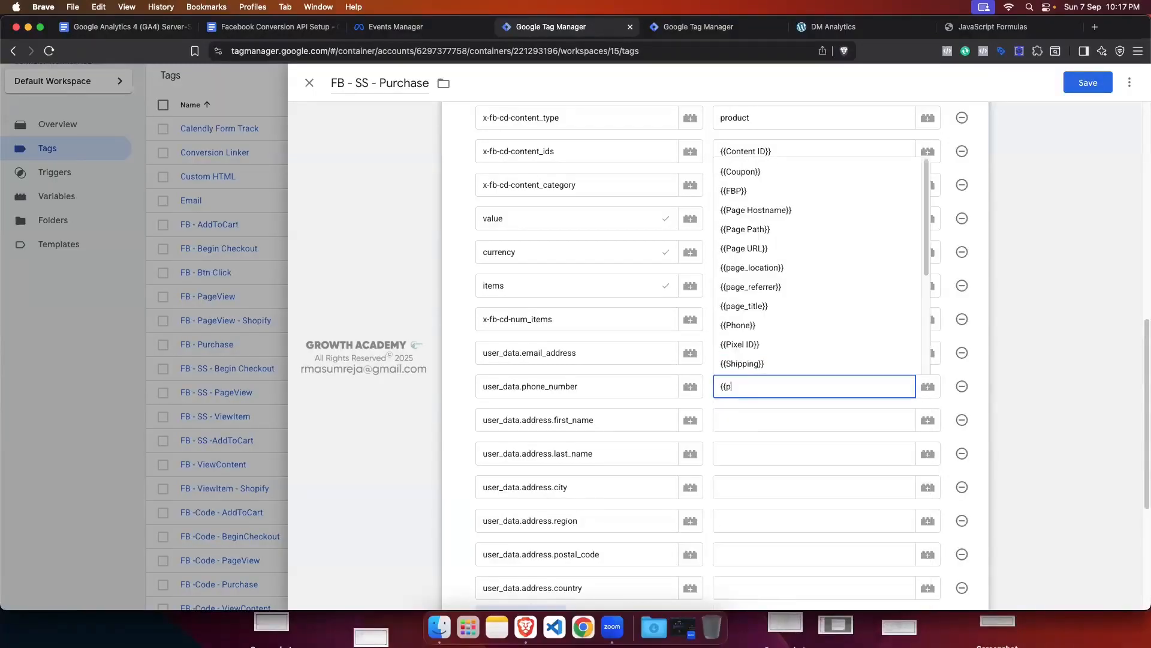
pyautogui.write('phone')
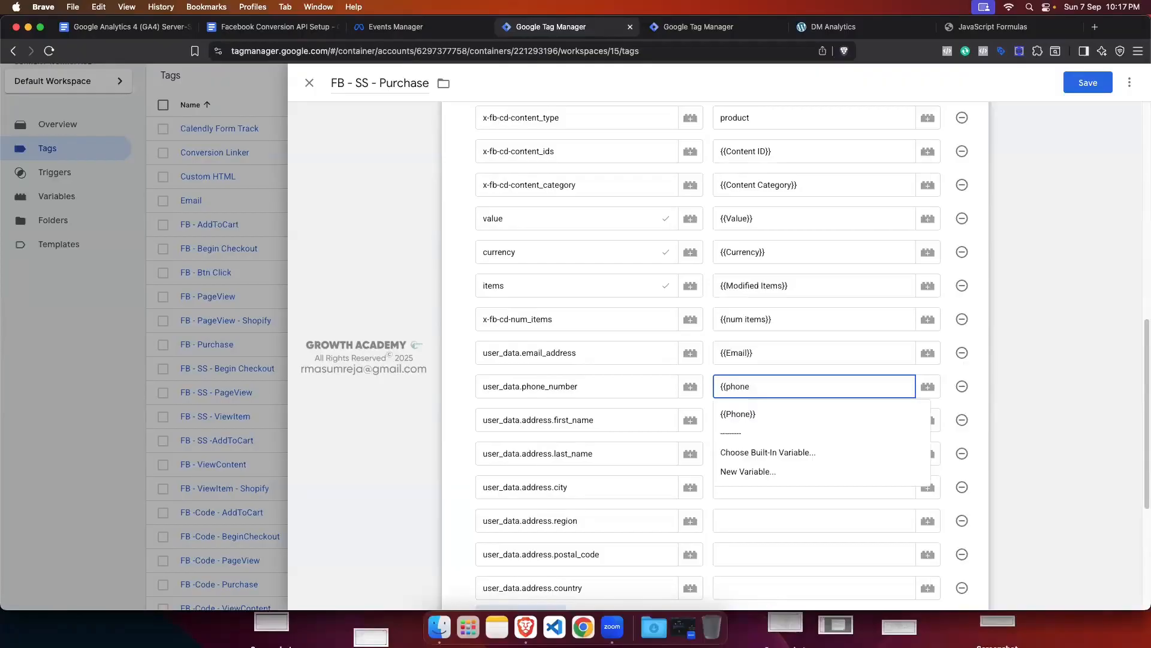
pyautogui.click(738, 414)
# Step: Set the value of user_data.address.first_name to the {{First Name}} variable and user_data.address.last_name to {{Last Name}}
pyautogui.click(728, 415)
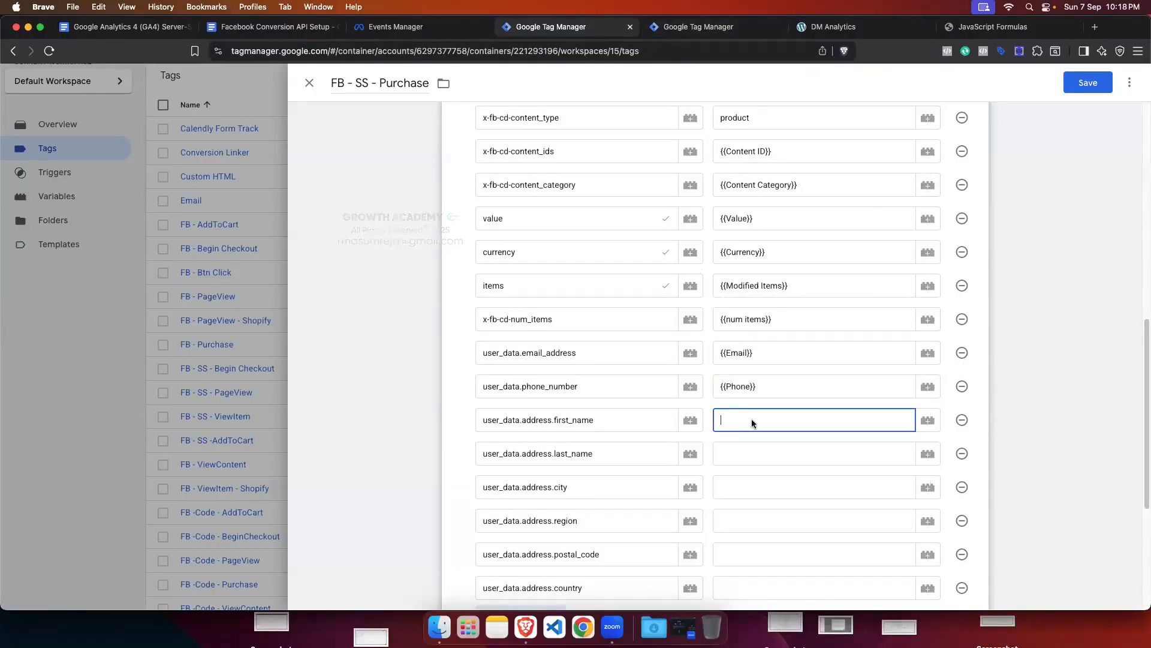
pyautogui.write('{{first')
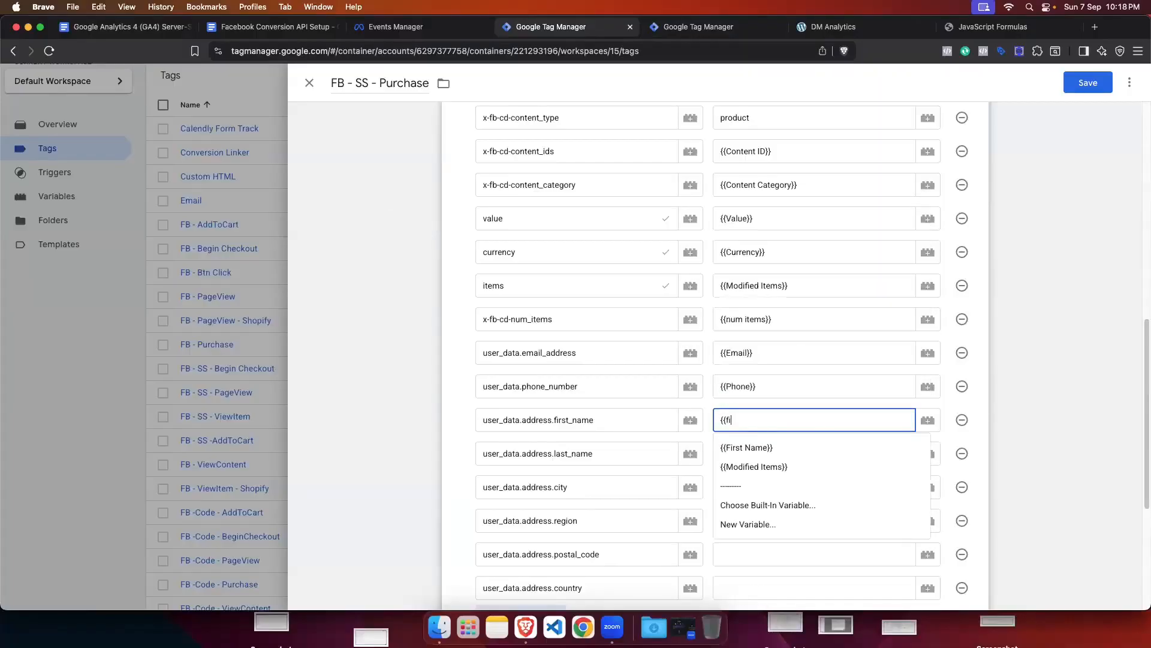
pyautogui.click(767, 447)
pyautogui.click(753, 453)
pyautogui.write('{{last')
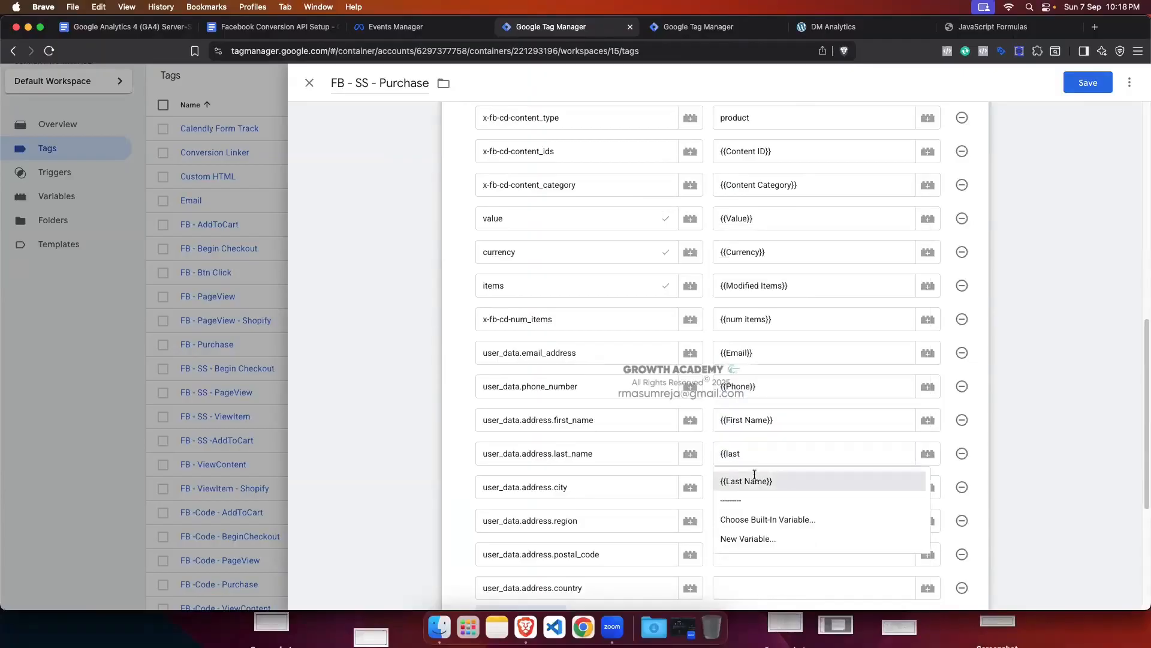
pyautogui.click(753, 481)
# Step: Set the value of user_data.address.city to the {{City}} variable and user_data.address.region to {{Region}}
pyautogui.click(754, 483)
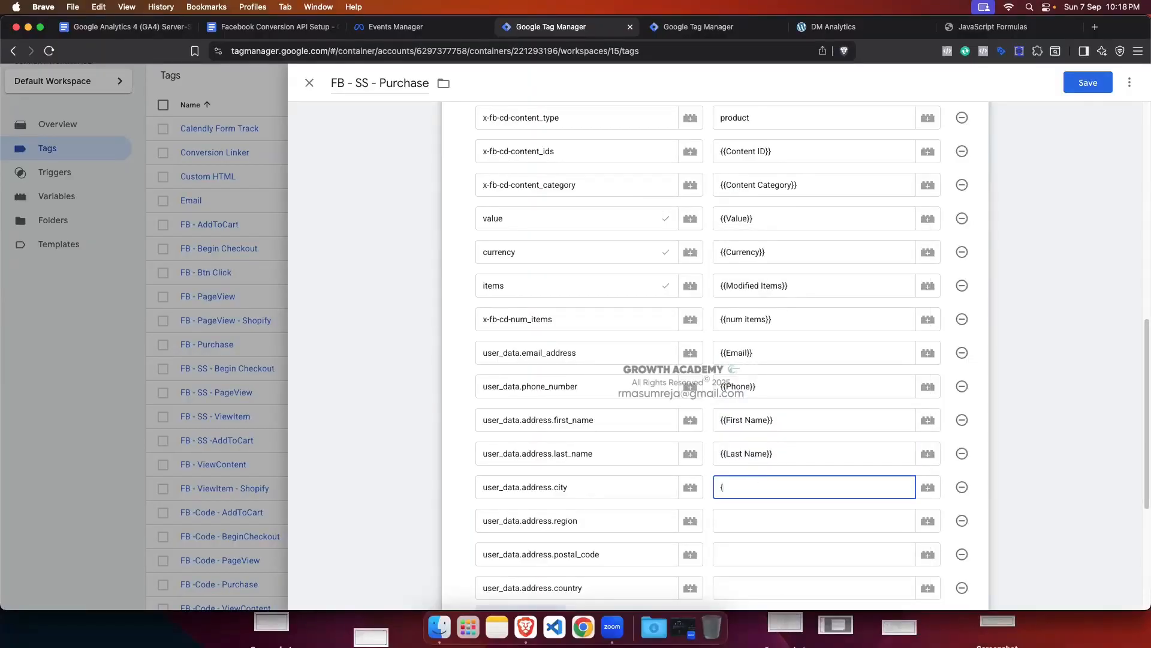
pyautogui.write('{{ci')
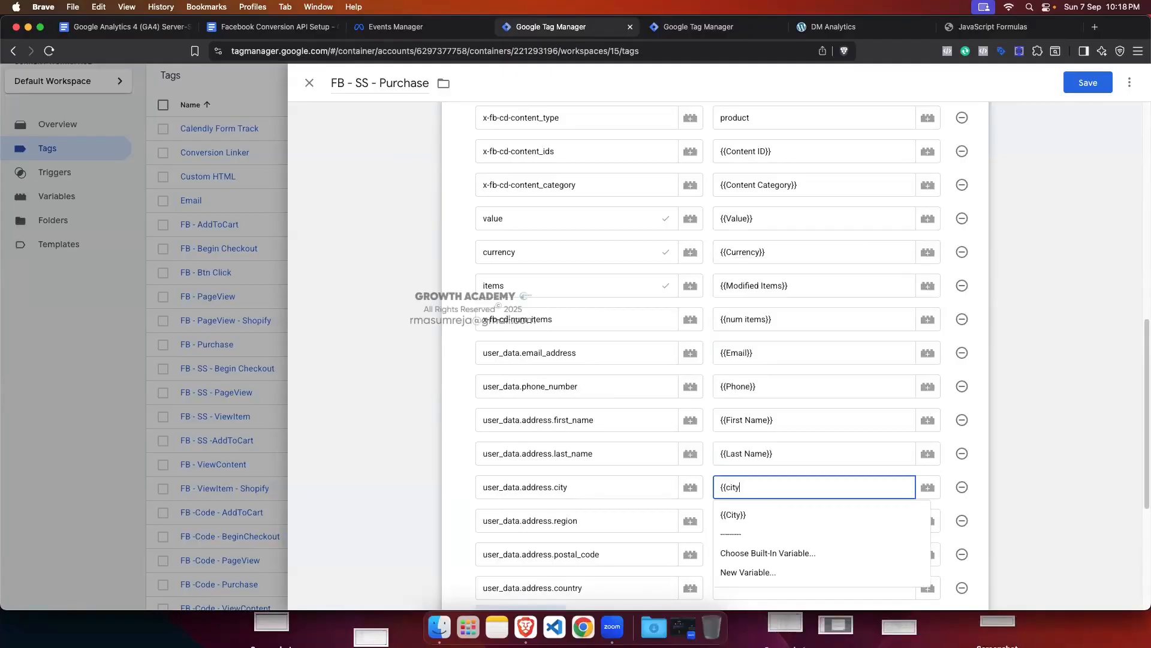
pyautogui.write('ty')
pyautogui.click(753, 514)
pyautogui.scroll(-3, 766, 427)
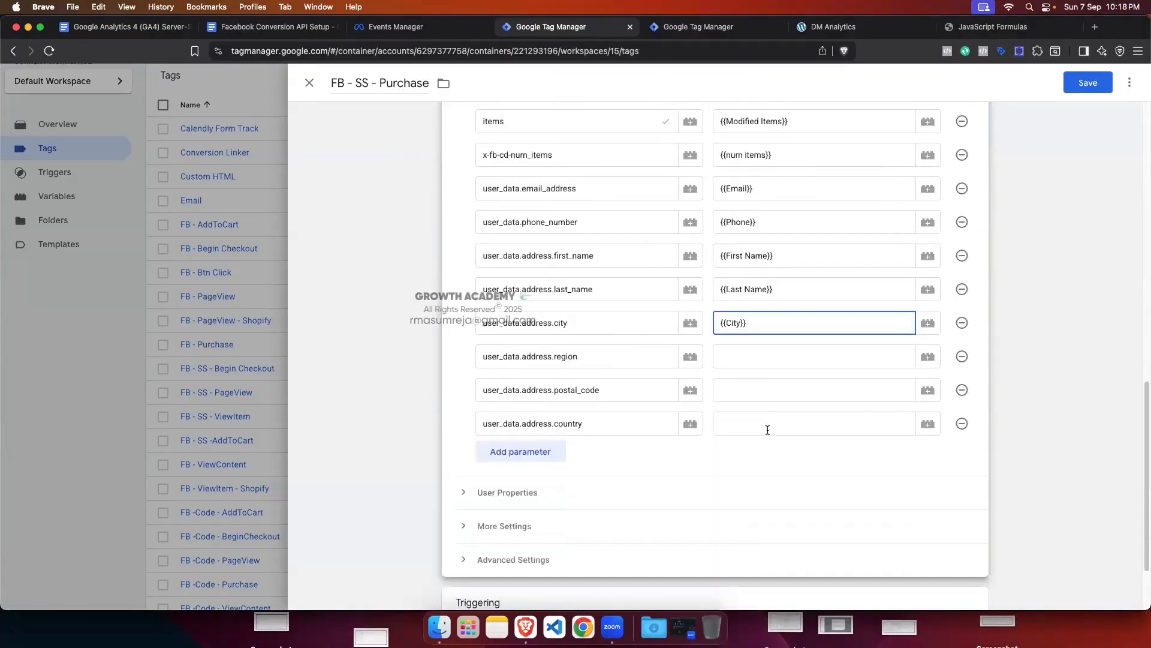
pyautogui.click(745, 365)
pyautogui.write('{{region')
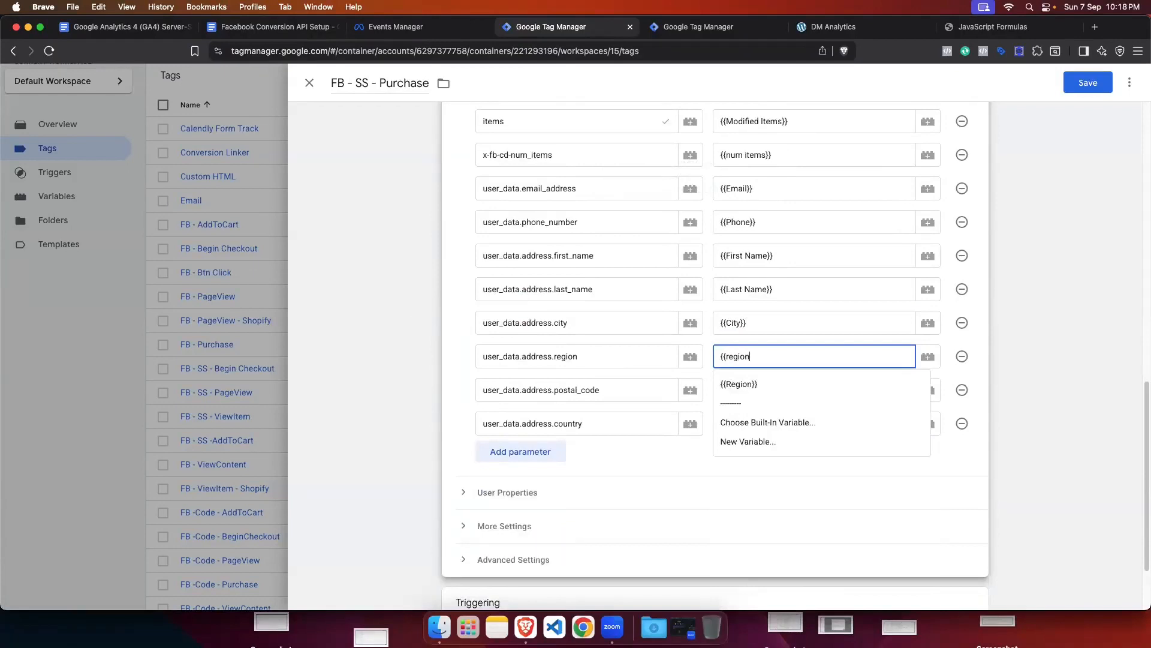
pyautogui.click(745, 383)
# Step: Set the value of user_data.address.postal_code to the {{Zip}} variable and user_data.address.country to {{Country}}
pyautogui.click(742, 393)
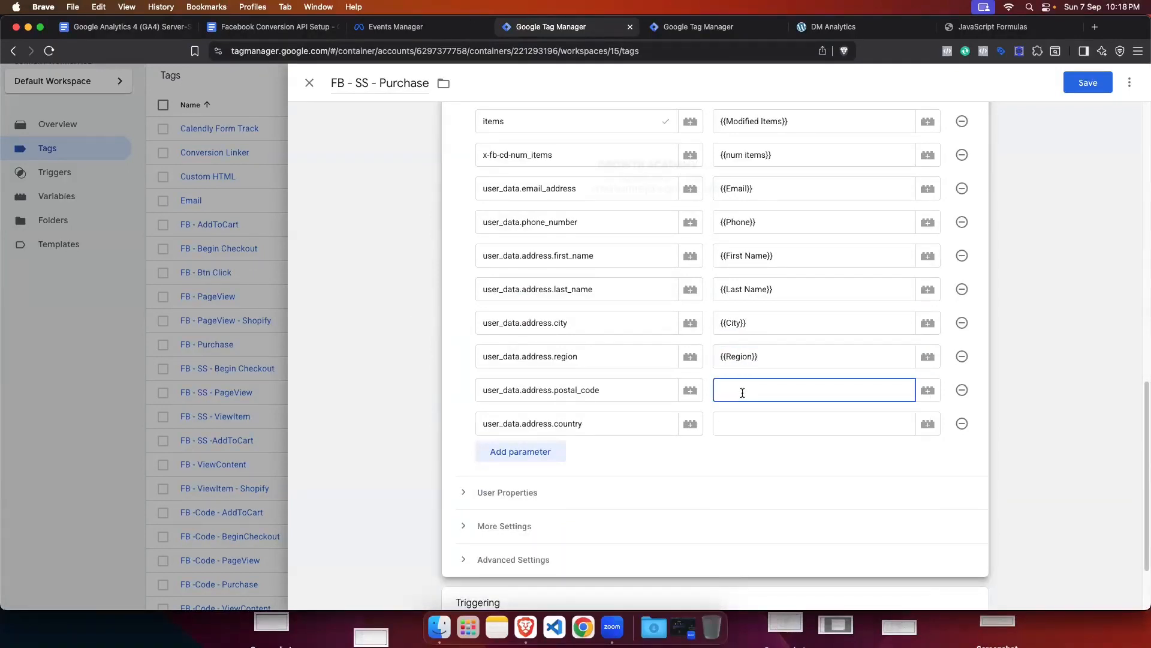
pyautogui.write('{{zi')
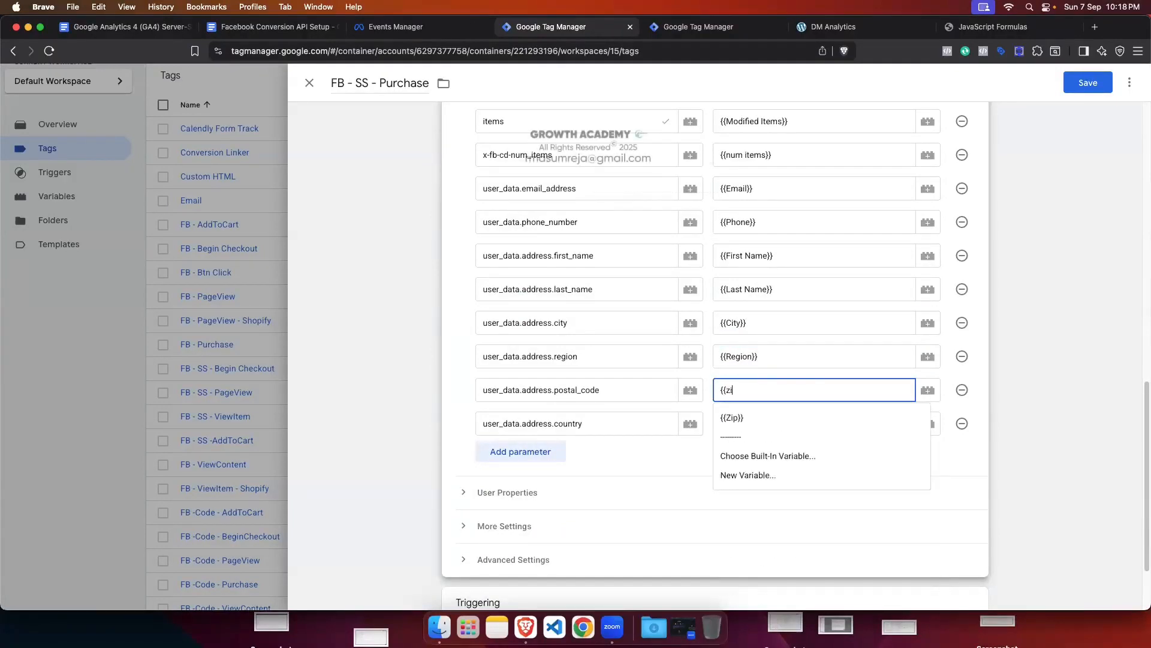
pyautogui.write('p')
pyautogui.click(754, 419)
pyautogui.click(754, 424)
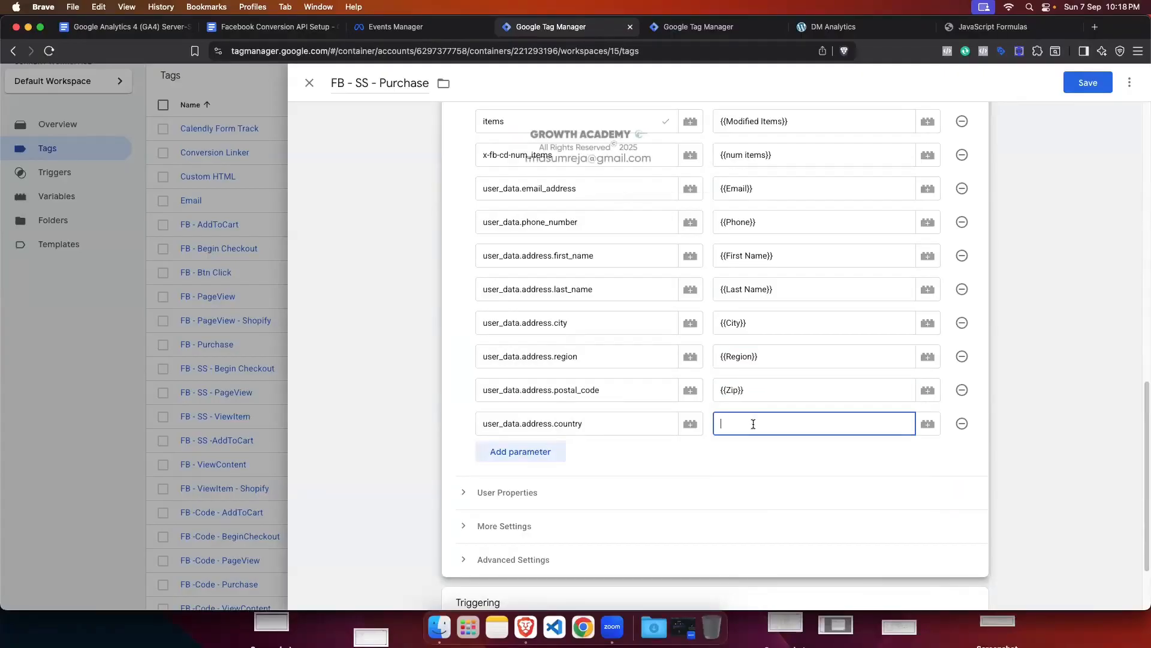
pyautogui.write('{{count')
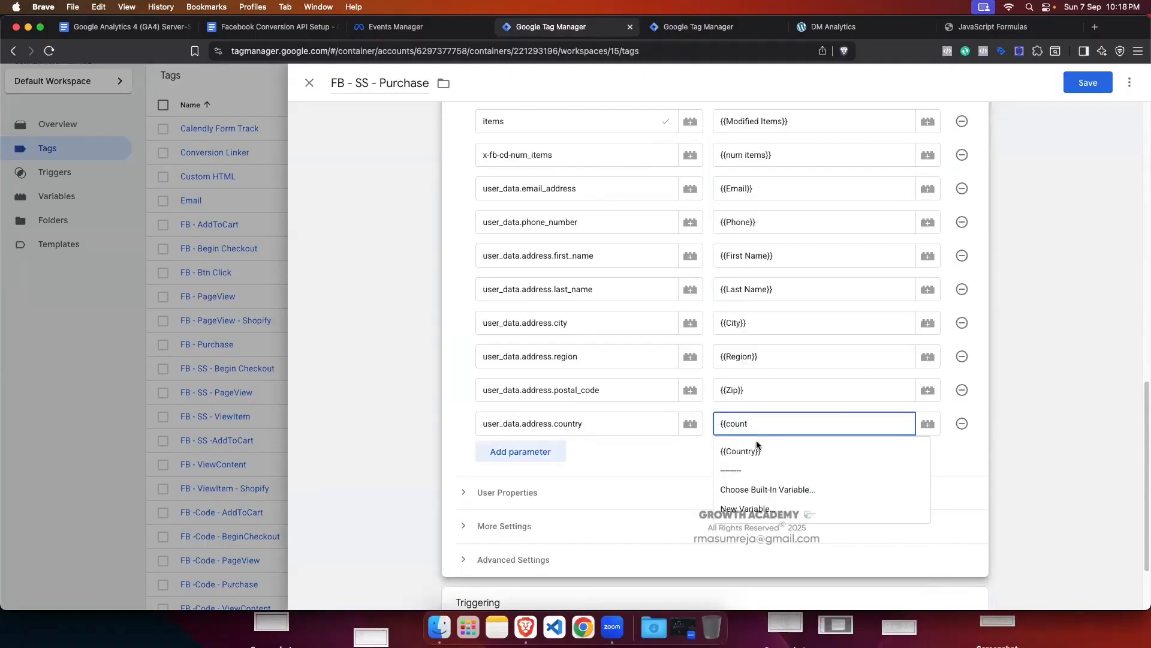
pyautogui.click(757, 450)
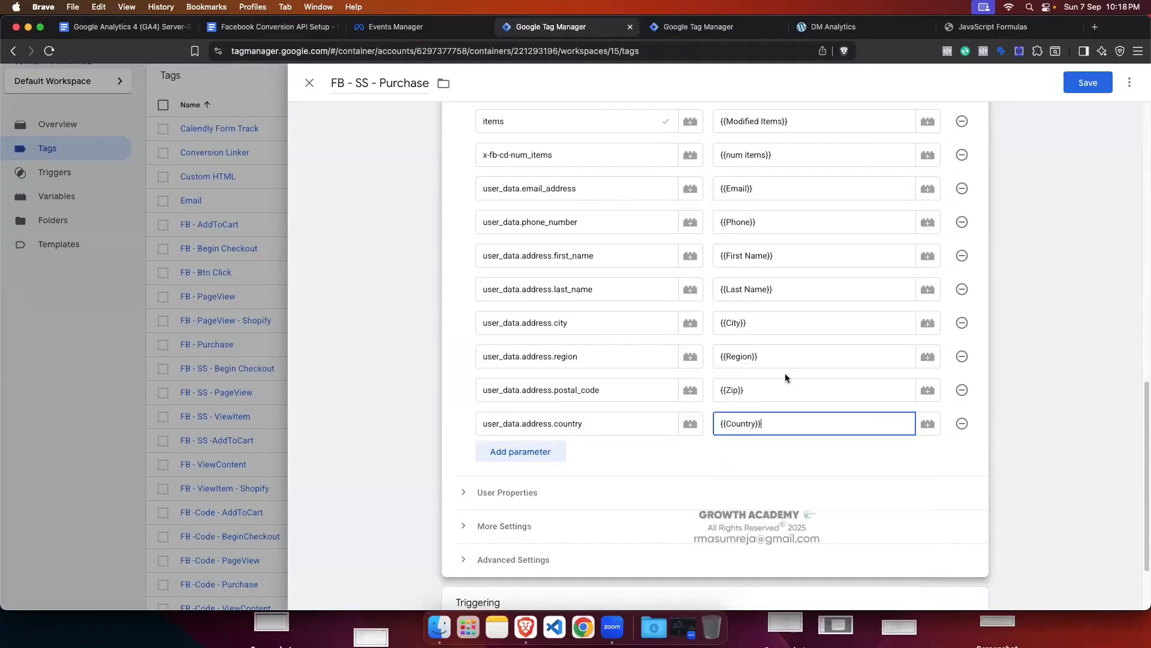
# Step: Replace the Purchase tag's begin_checkout Trigger with the purchase Trigger and save the tag
pyautogui.scroll(10, 675, 336)
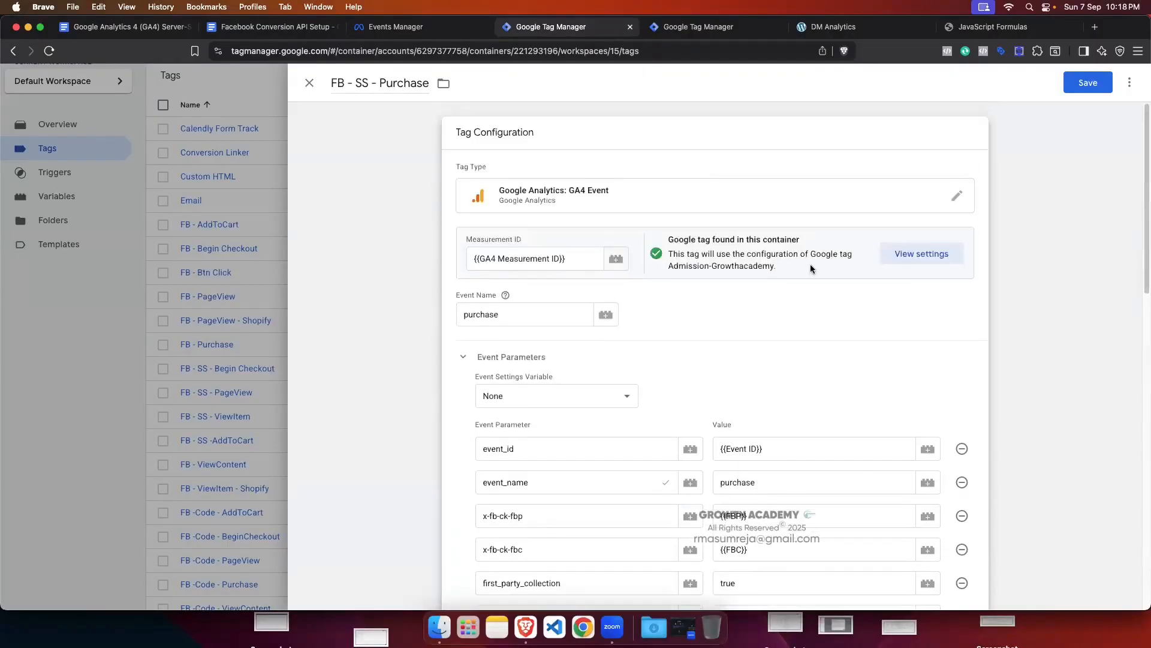
pyautogui.scroll(-12, 811, 264)
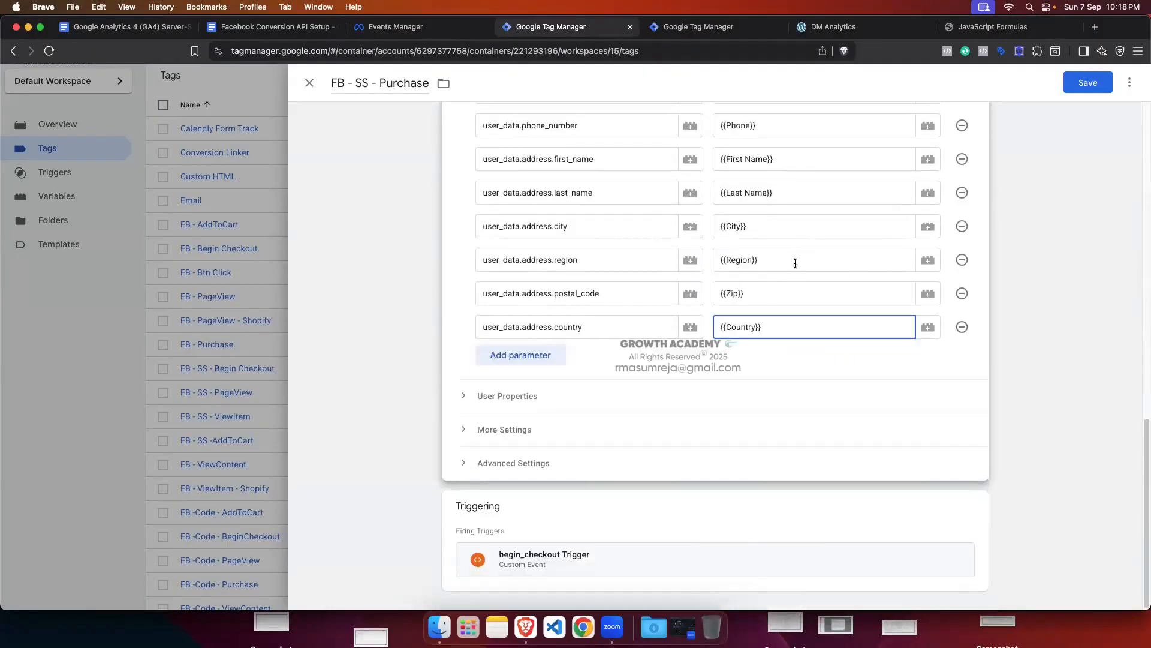
pyautogui.click(772, 519)
pyautogui.click(957, 533)
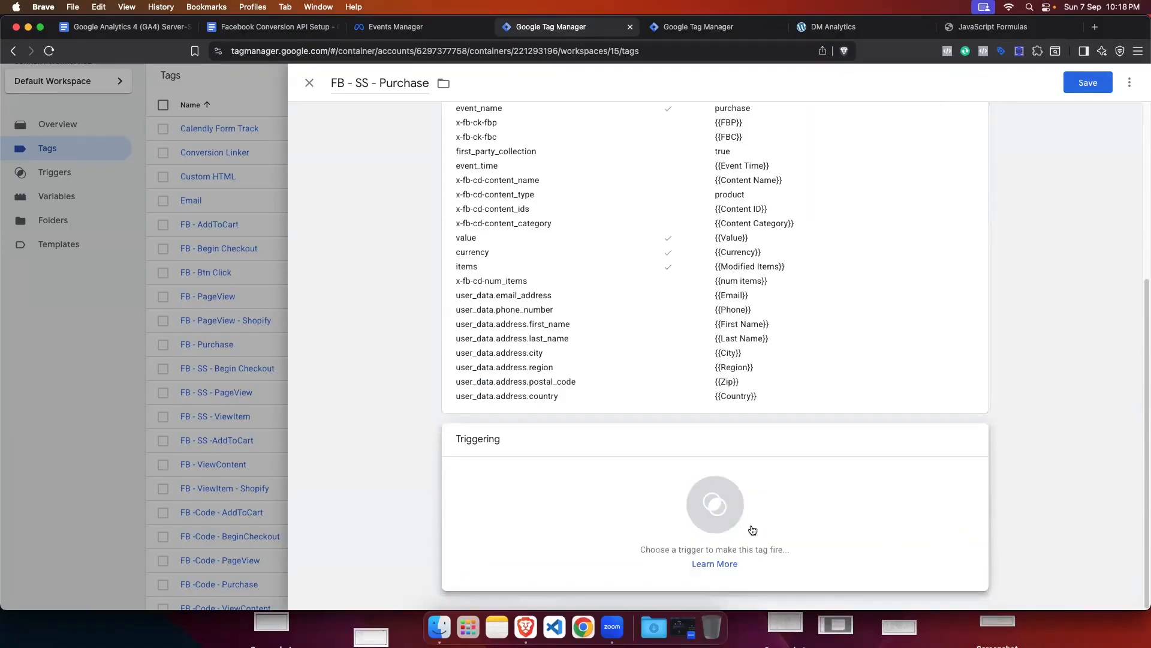
pyautogui.click(750, 528)
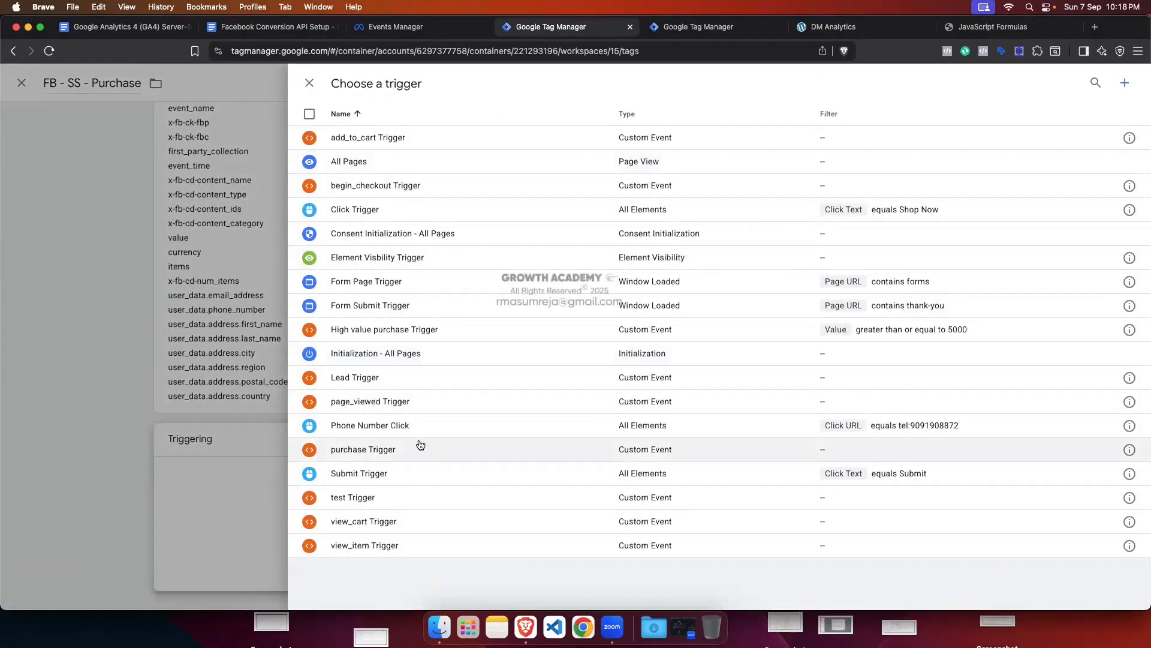
pyautogui.click(404, 457)
pyautogui.scroll(3, 604, 377)
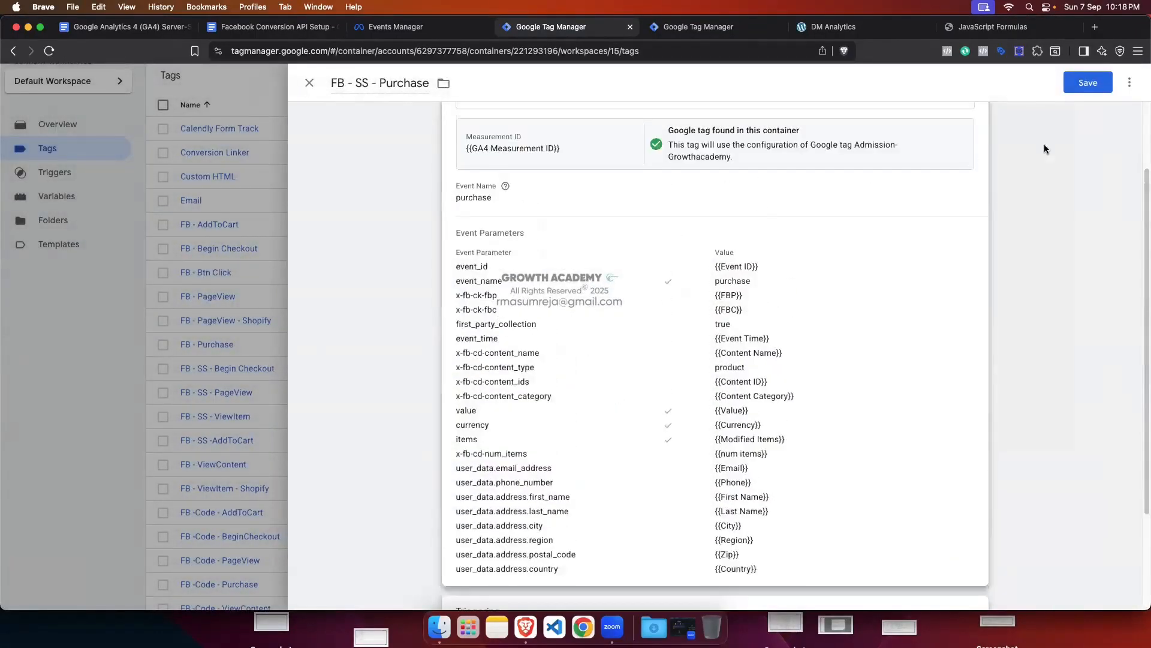
pyautogui.click(1088, 83)
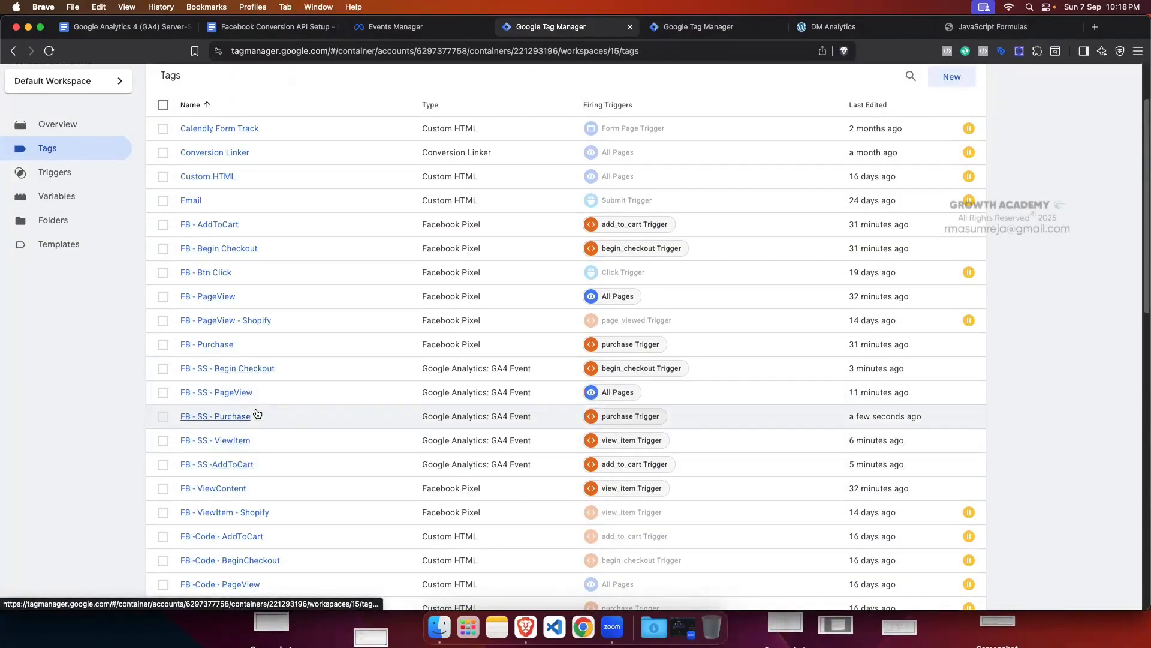
# Step: Switch to the abc.com - server container and open the Clients list in its workspace
pyautogui.scroll(3, 653, 226)
pyautogui.scroll(-8, 682, 368)
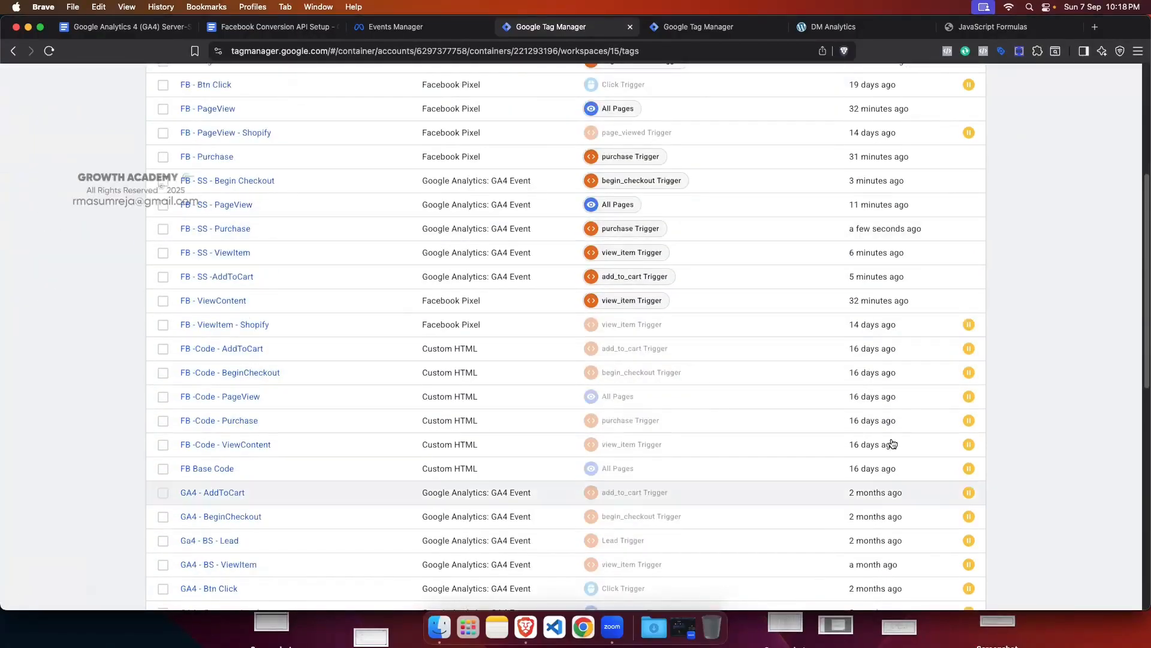
pyautogui.scroll(5, 856, 432)
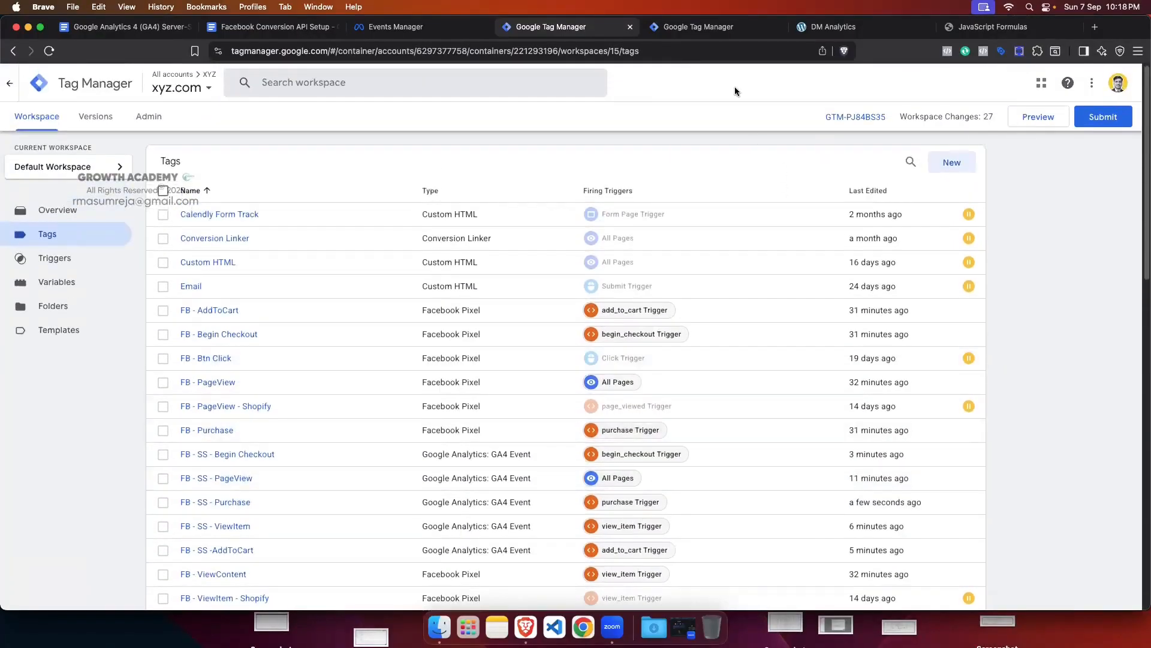
pyautogui.click(699, 27)
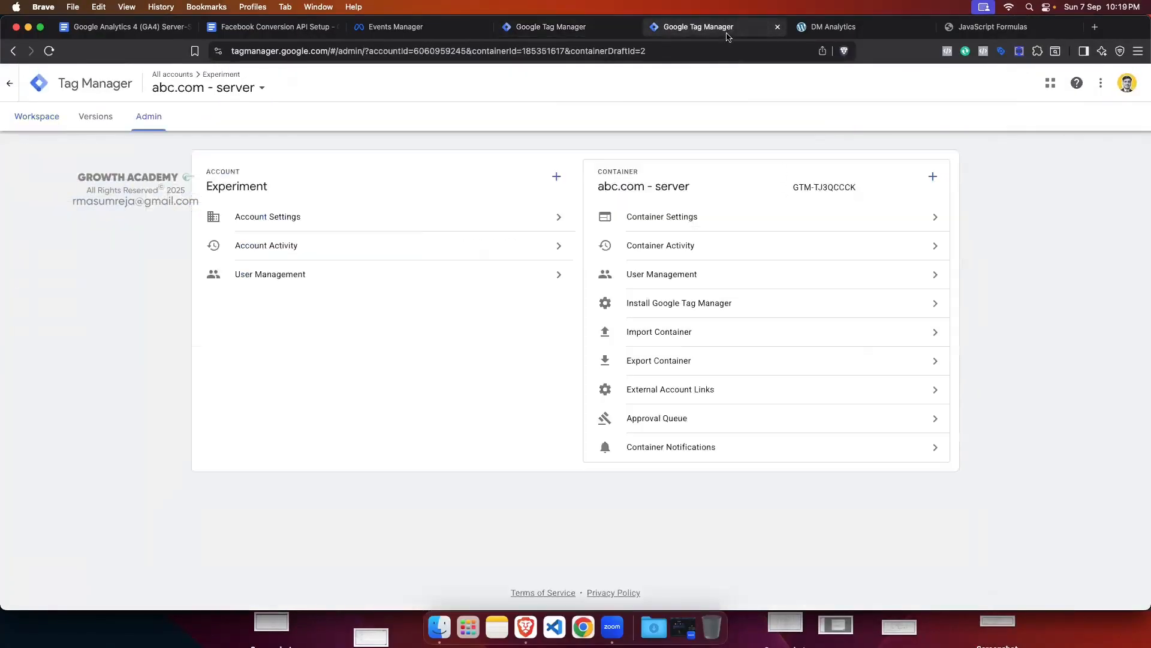
pyautogui.click(38, 120)
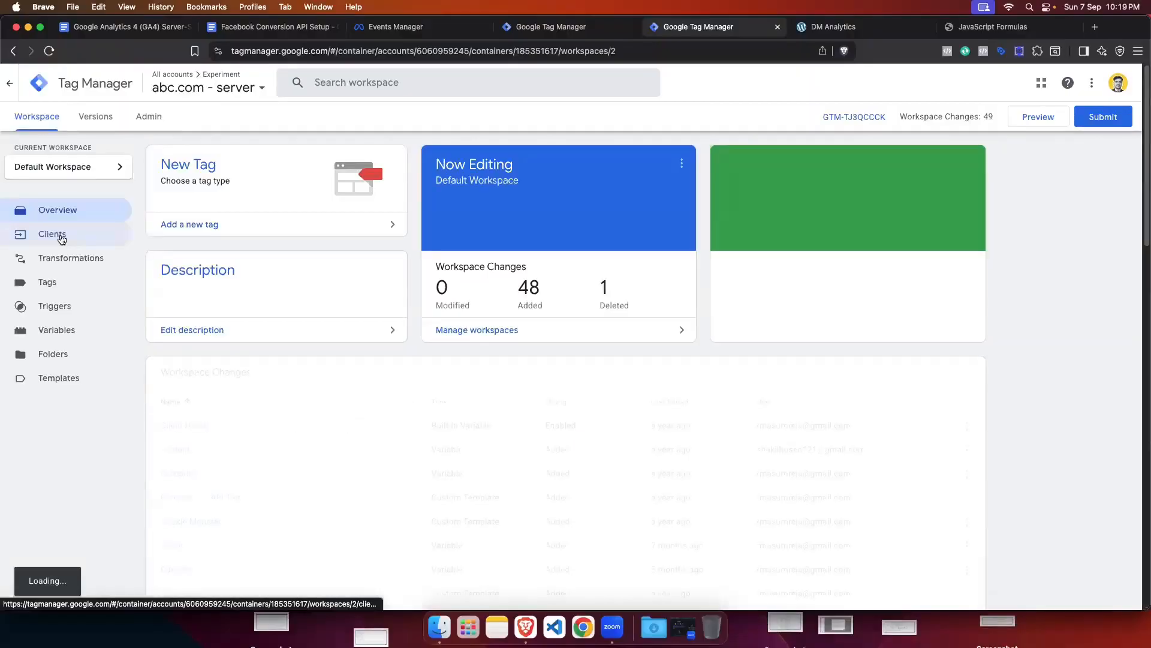
pyautogui.click(62, 239)
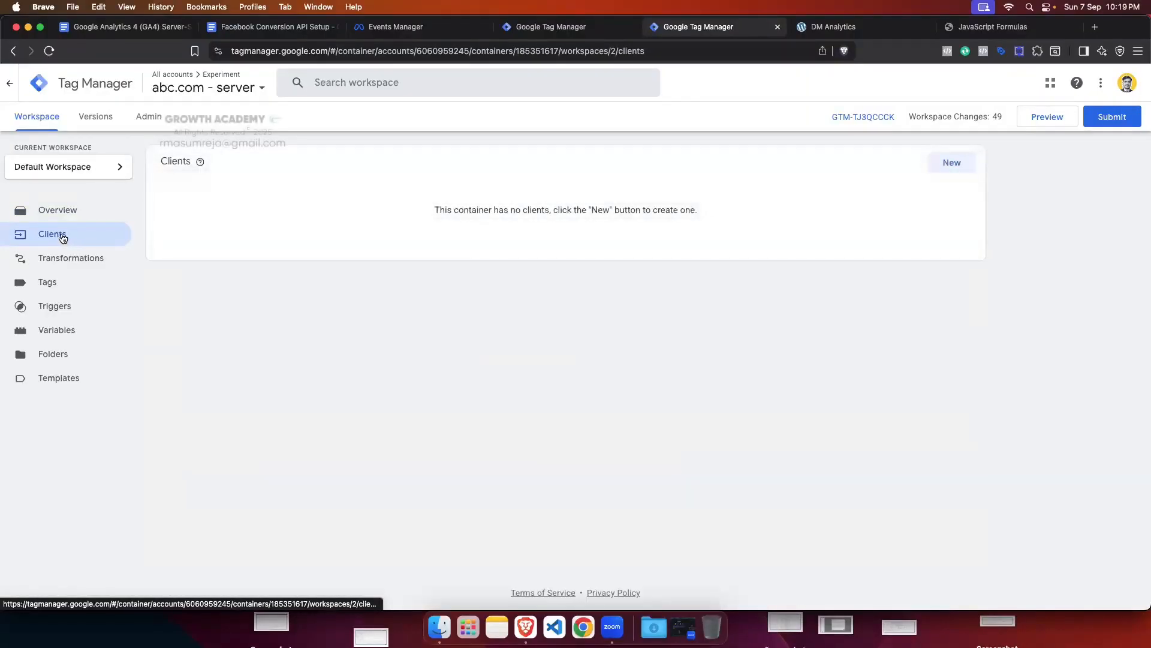
# Step: Compare the web container's FB - SS tags, including the FB - SS - Purchase configuration, with the server container's Clients list
pyautogui.click(527, 31)
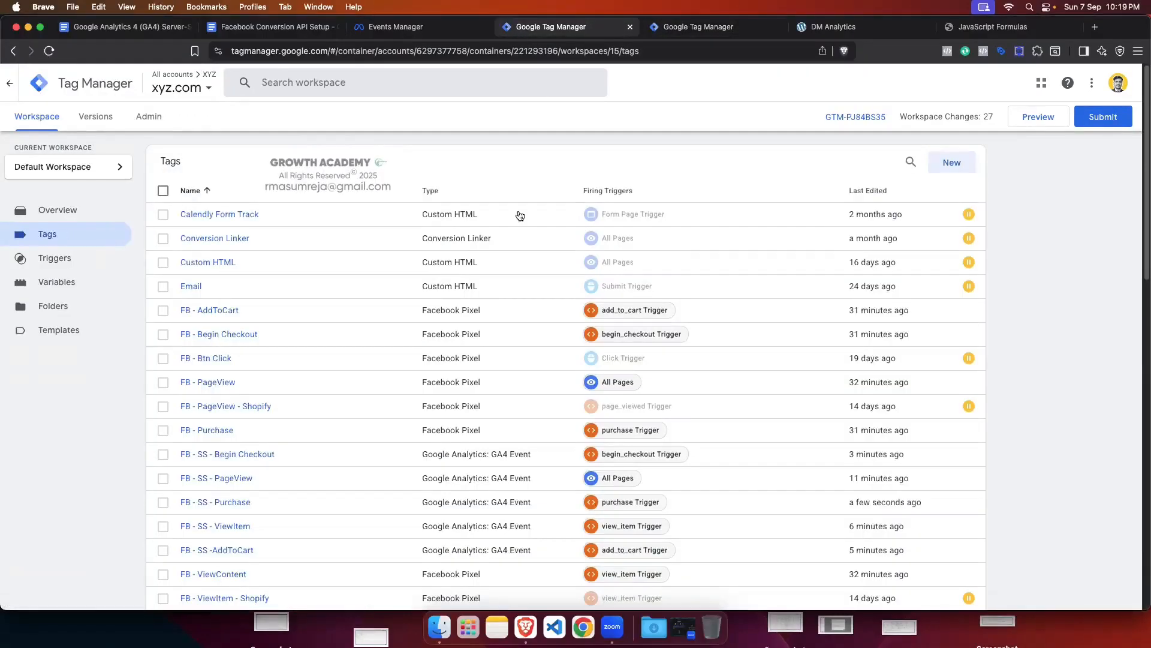
pyautogui.click(700, 30)
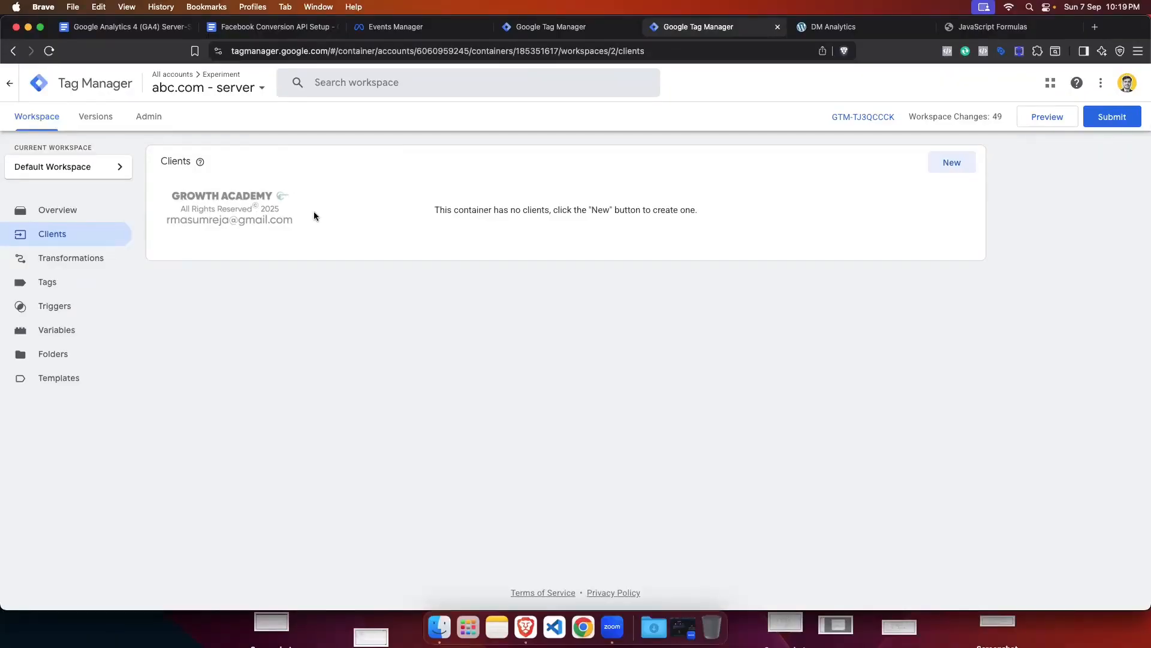
pyautogui.click(528, 26)
pyautogui.scroll(-1, 616, 476)
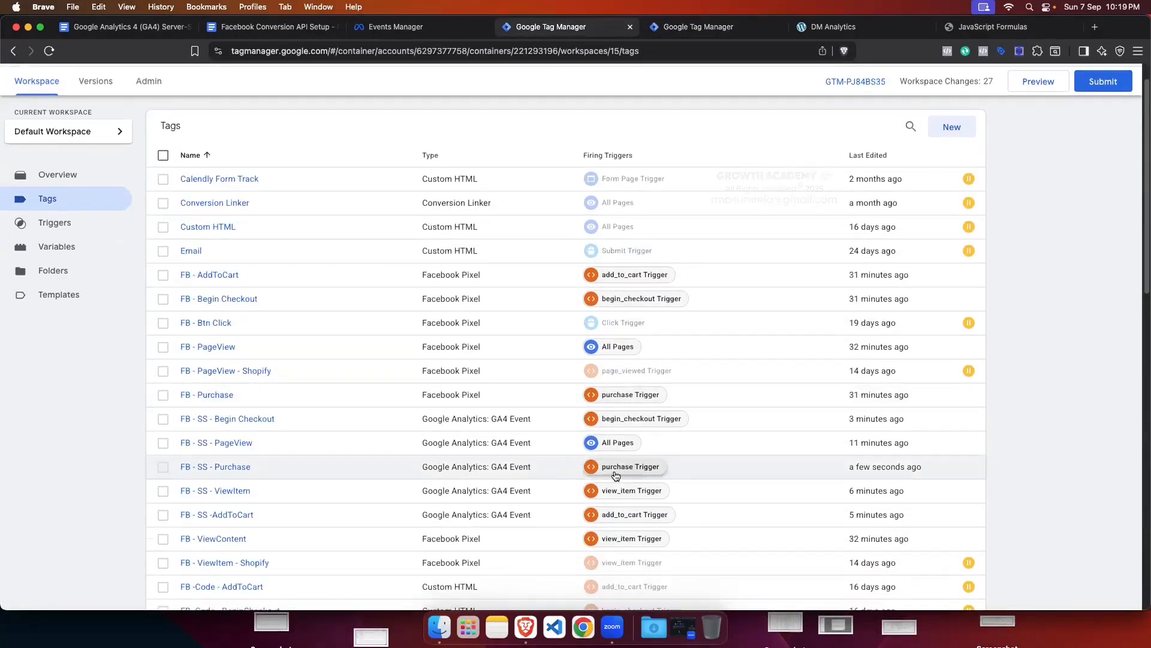
pyautogui.click(228, 467)
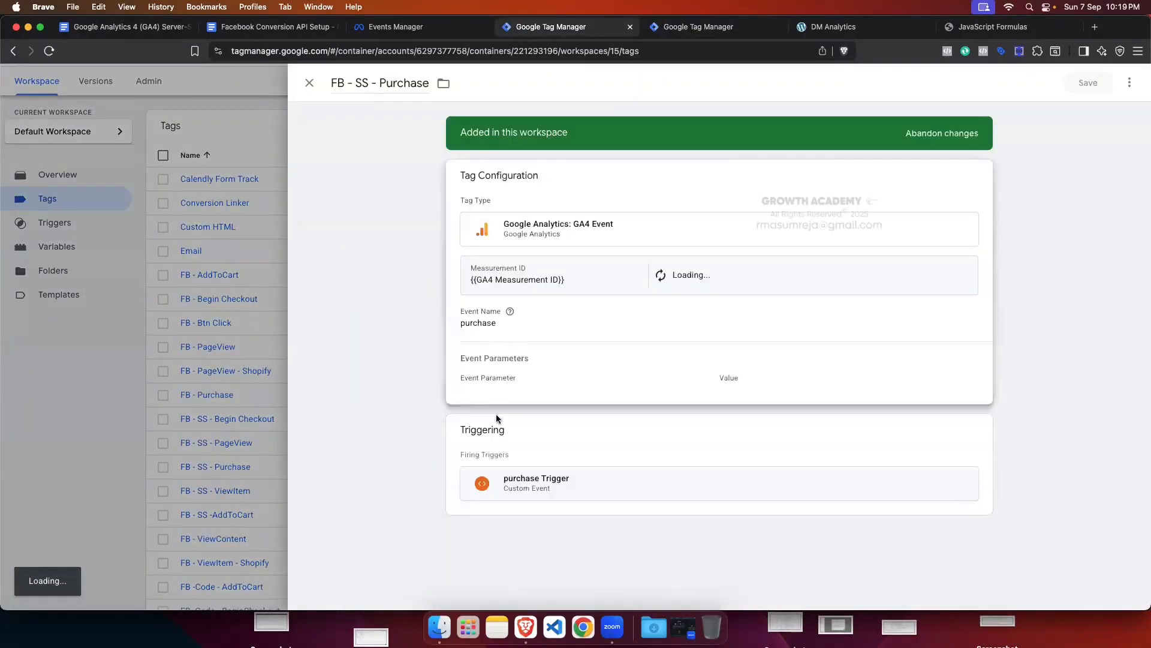
pyautogui.click(309, 83)
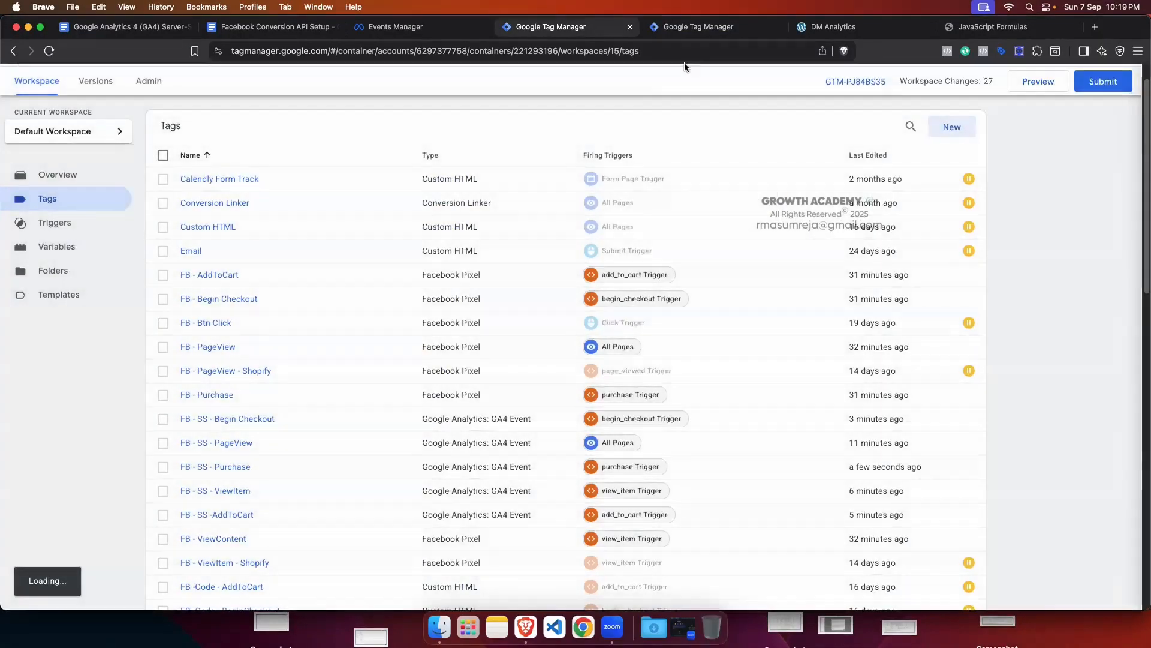
pyautogui.click(700, 37)
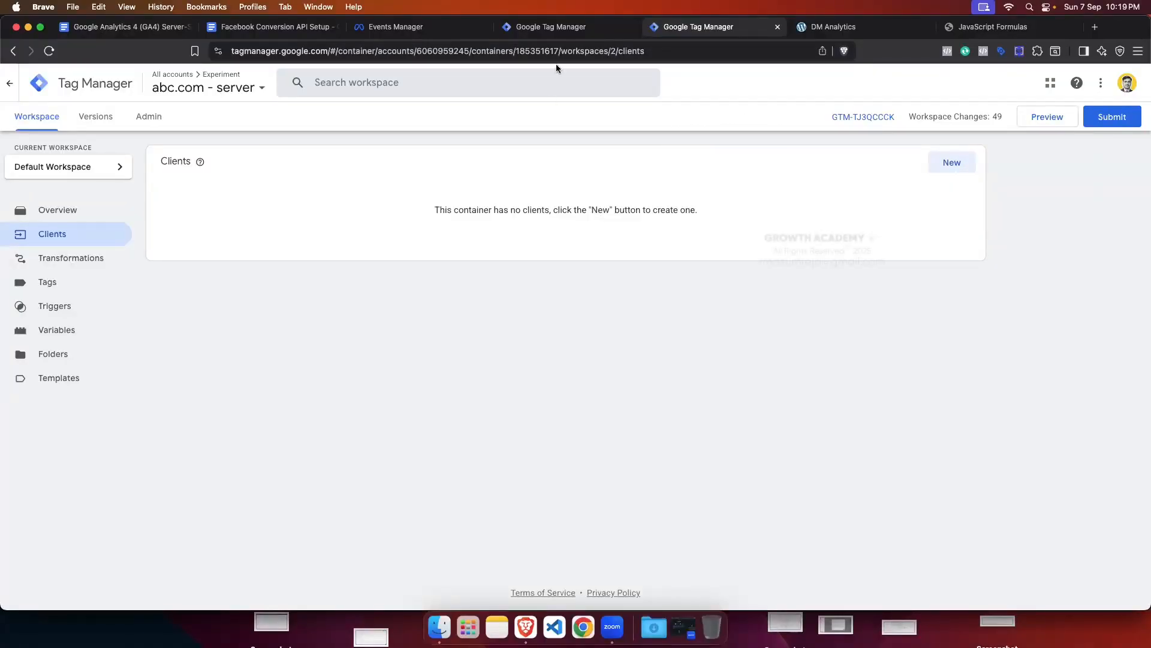
pyautogui.click(555, 26)
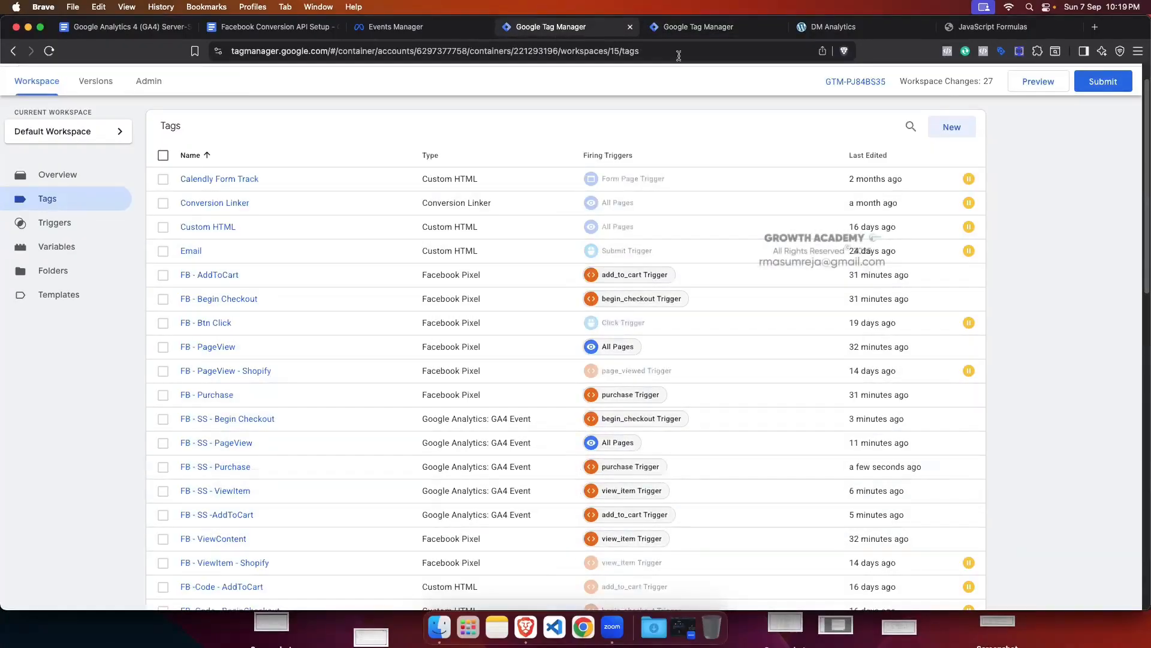
# Step: Create a new client in the server container with the type Google Analytics: GA4 (Web)
pyautogui.click(695, 27)
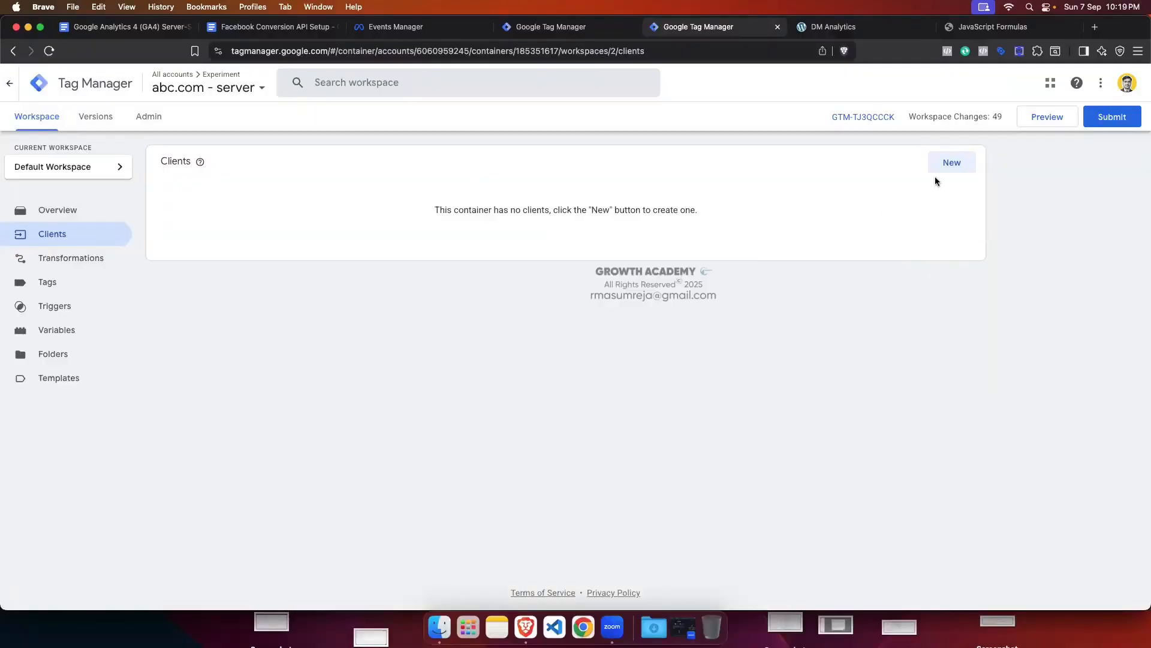
pyautogui.click(959, 171)
pyautogui.click(970, 252)
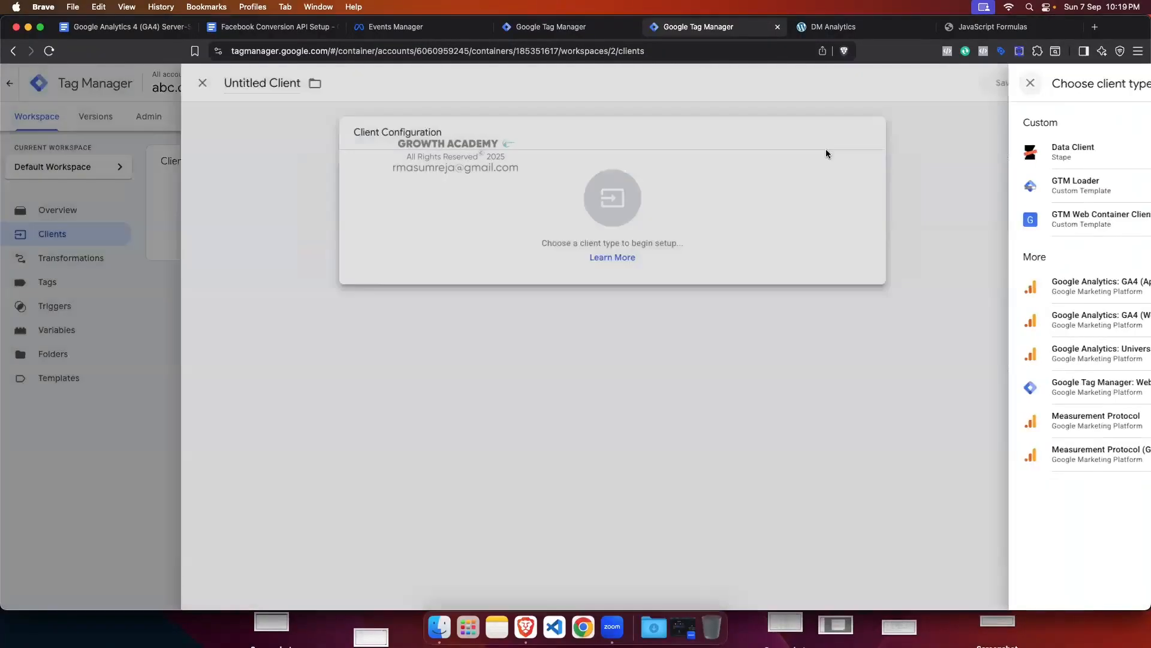
pyautogui.click(826, 154)
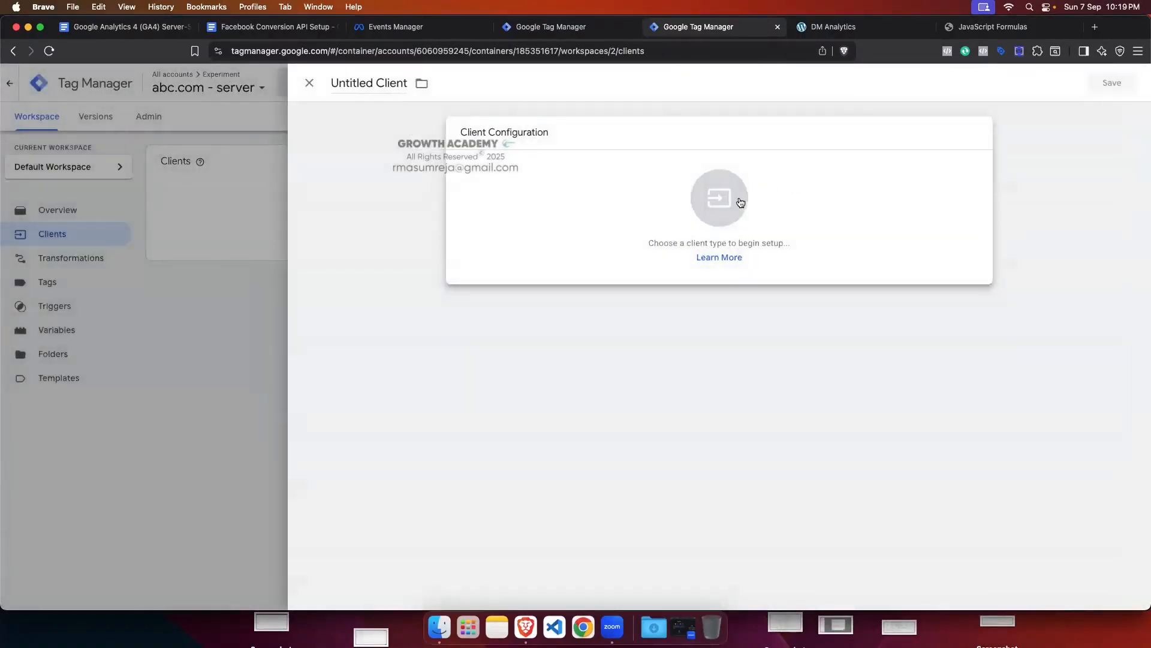
pyautogui.click(740, 202)
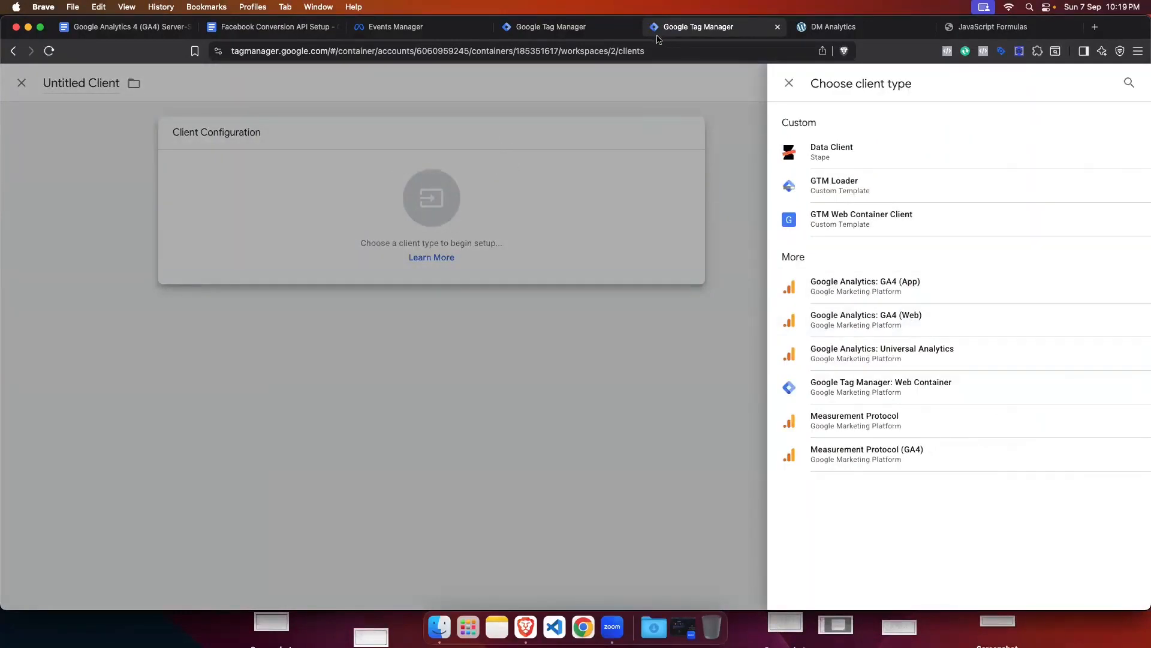
pyautogui.click(570, 26)
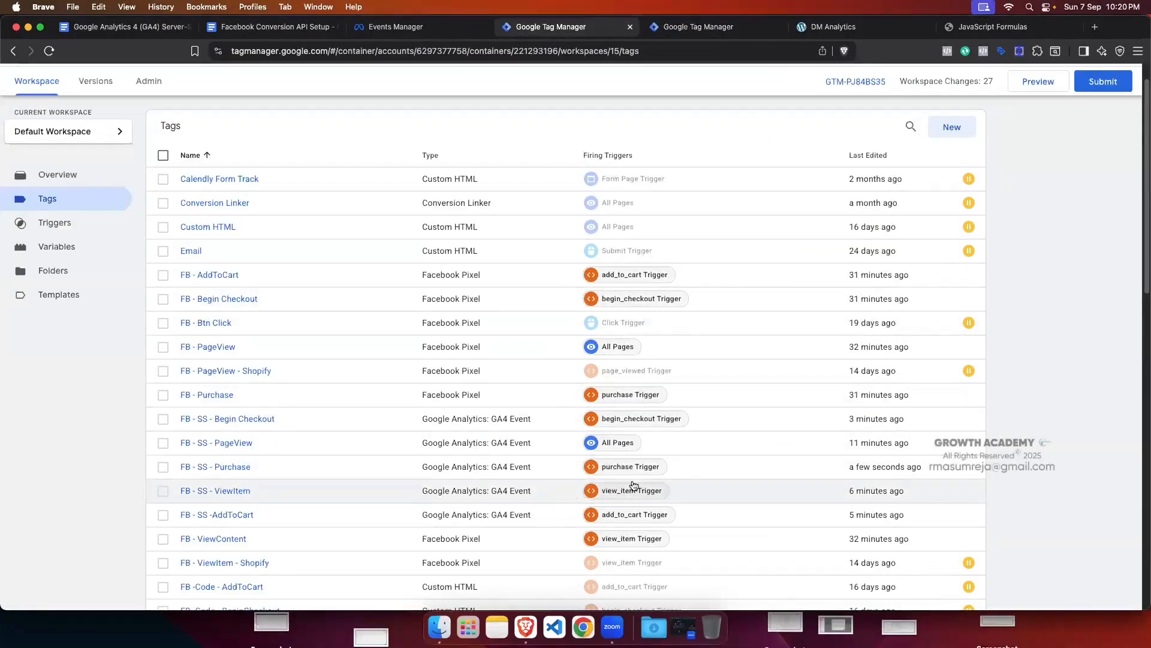
pyautogui.click(695, 27)
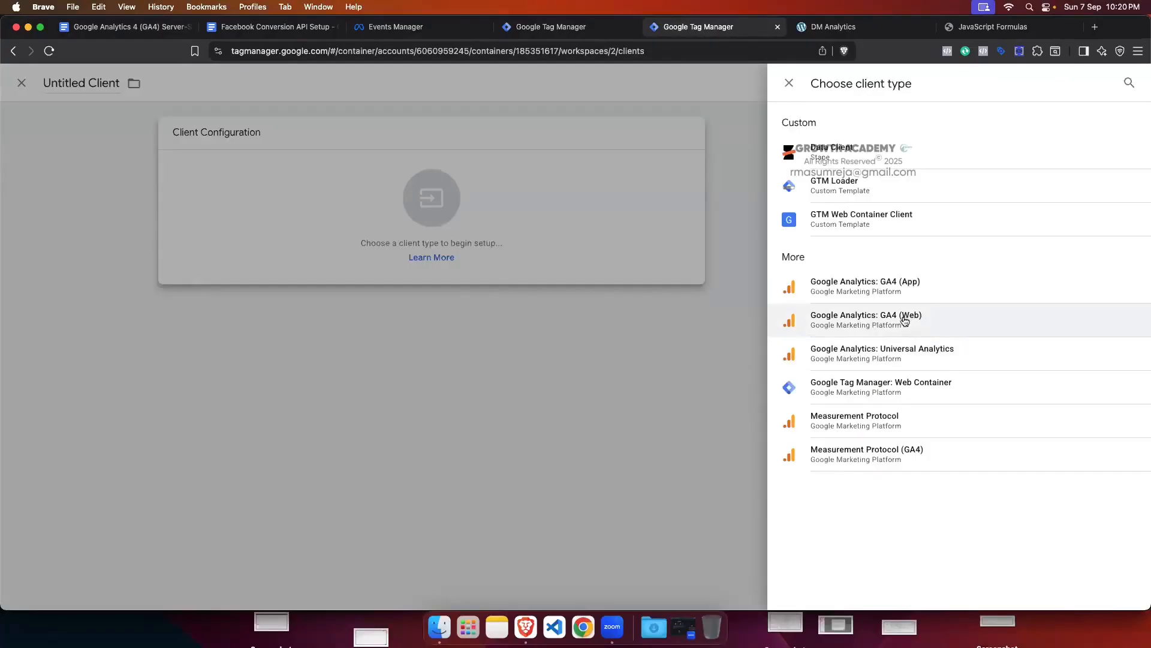
pyautogui.click(867, 321)
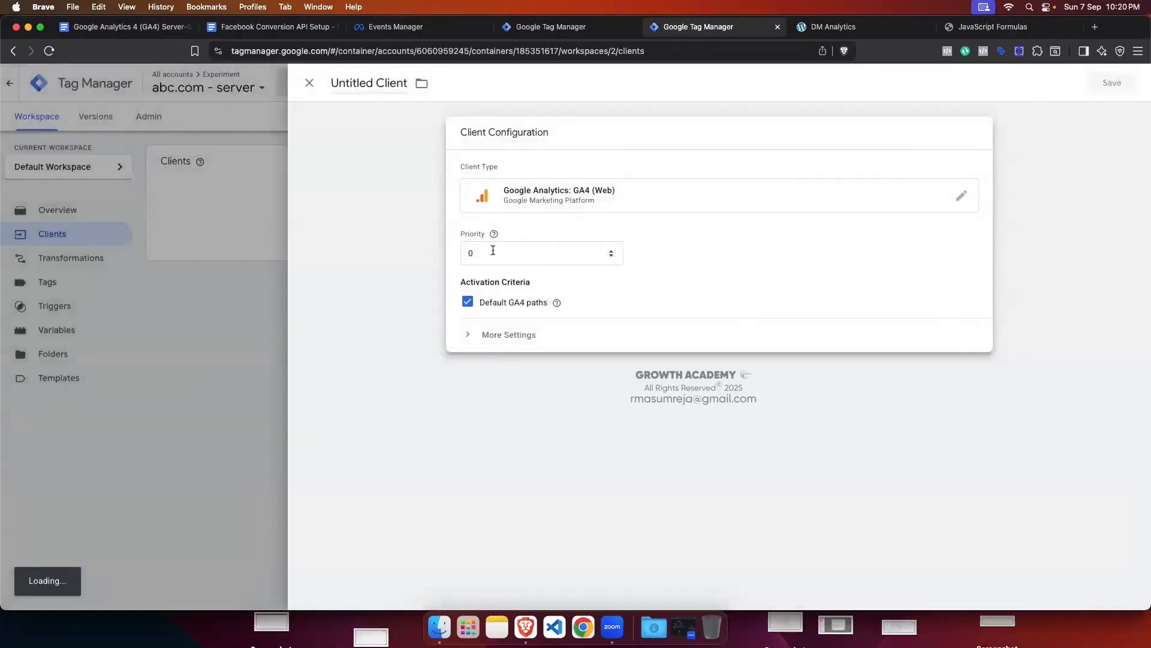
# Step: Check the client's additional settings, name the client GA4, and save it
pyautogui.click(493, 339)
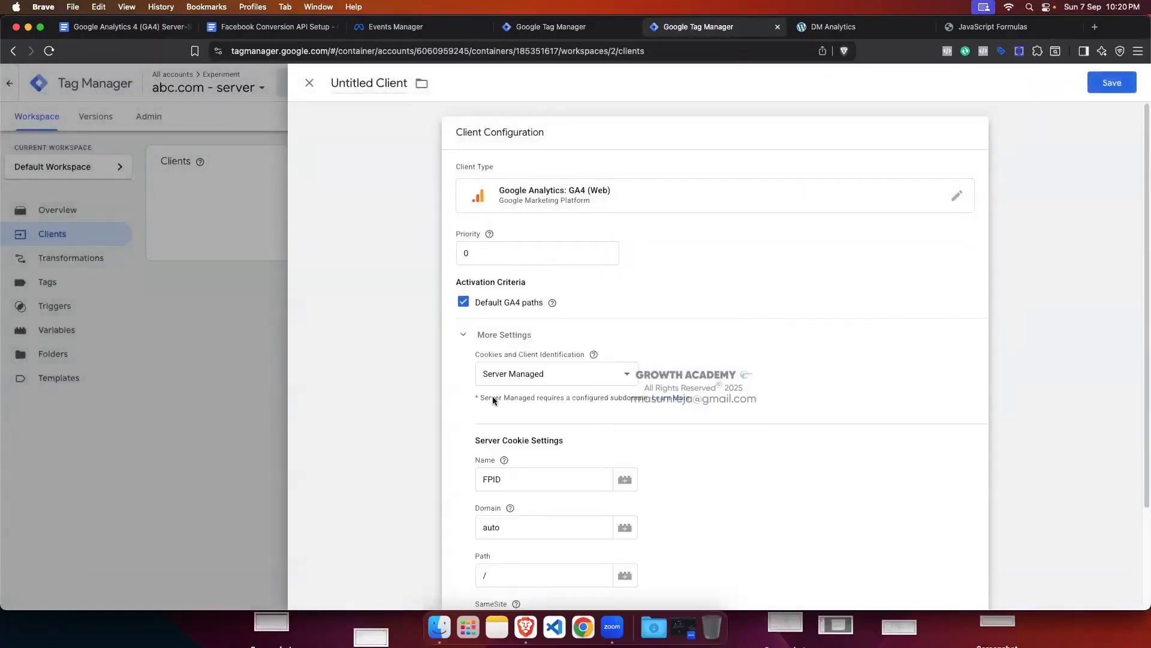
pyautogui.click(454, 341)
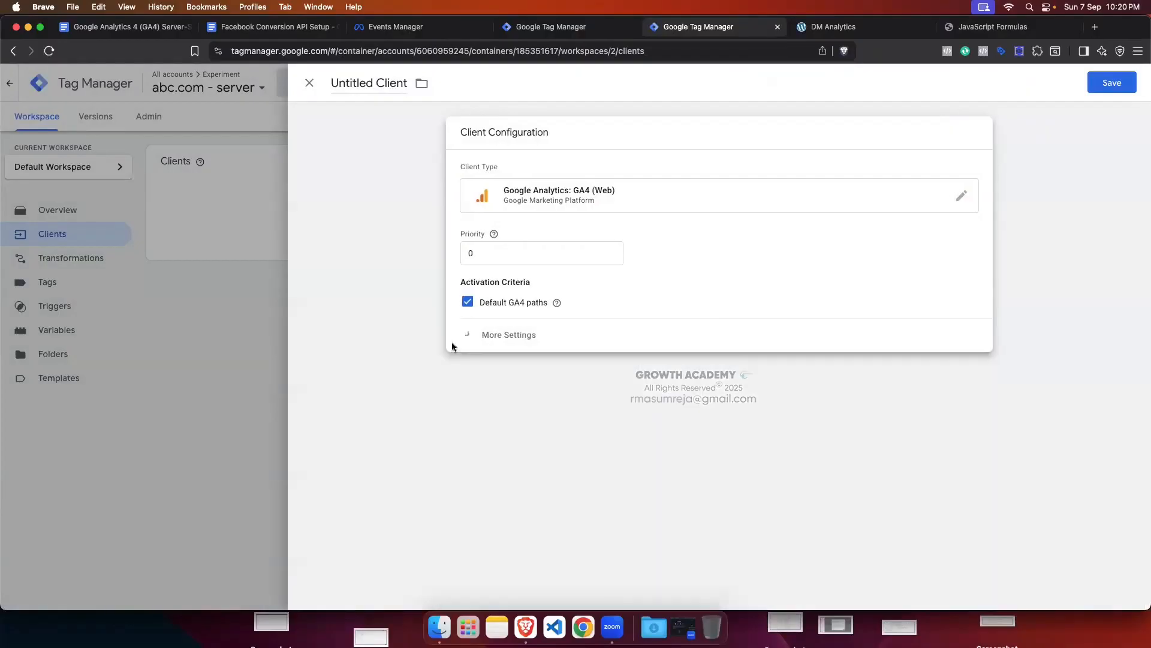
pyautogui.click(332, 78)
pyautogui.press('BackSpace')
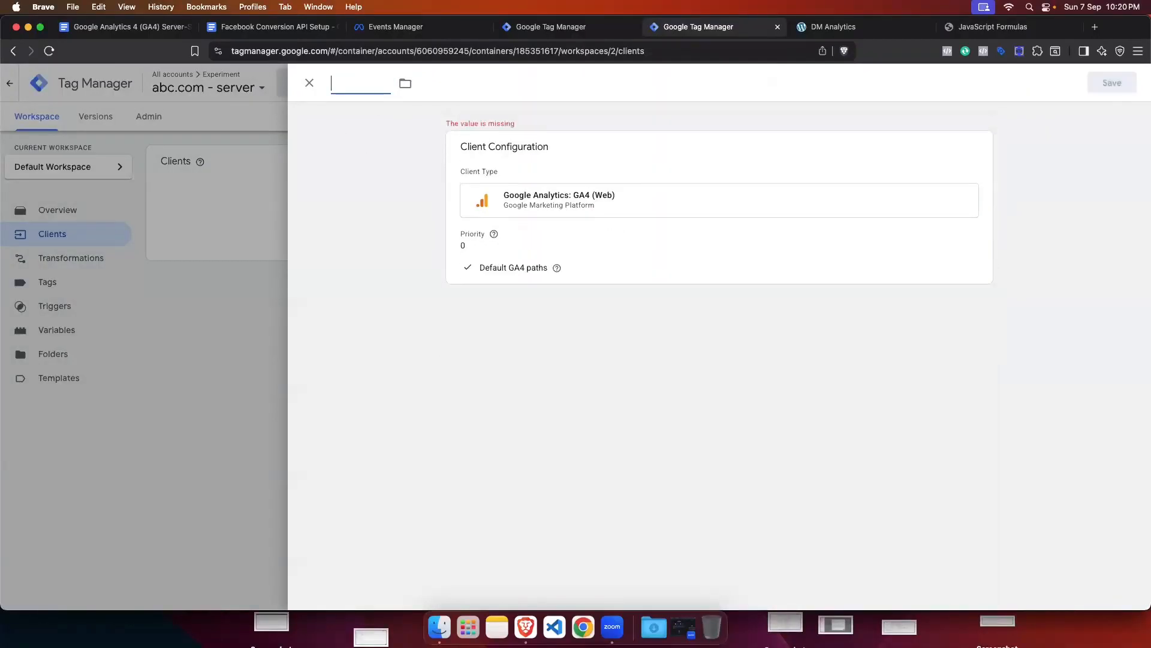
pyautogui.write('GA4')
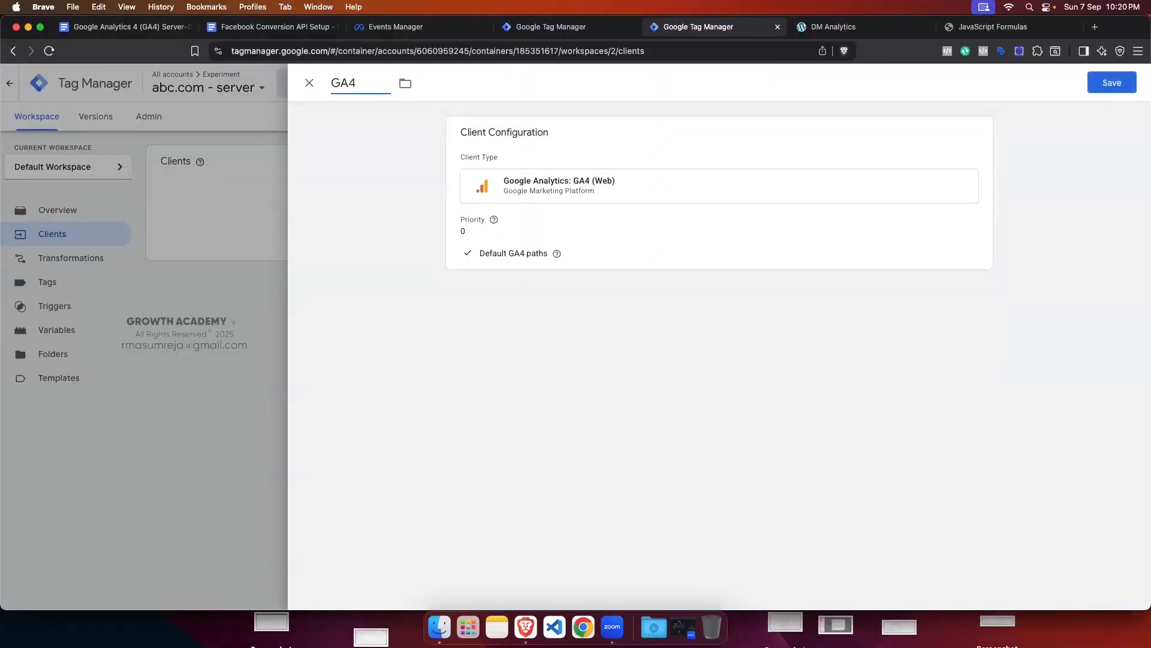
pyautogui.click(1112, 82)
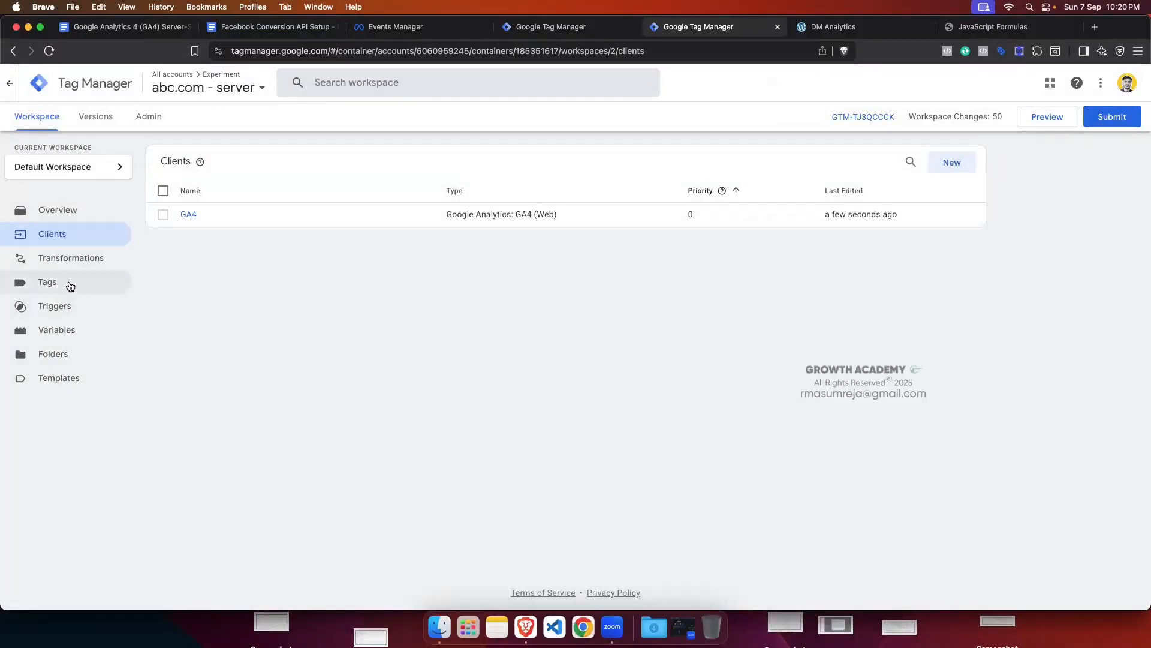
# Step: Start a new tag in the server container, glancing at the web container's tags first, and open its tag type choices
pyautogui.click(47, 282)
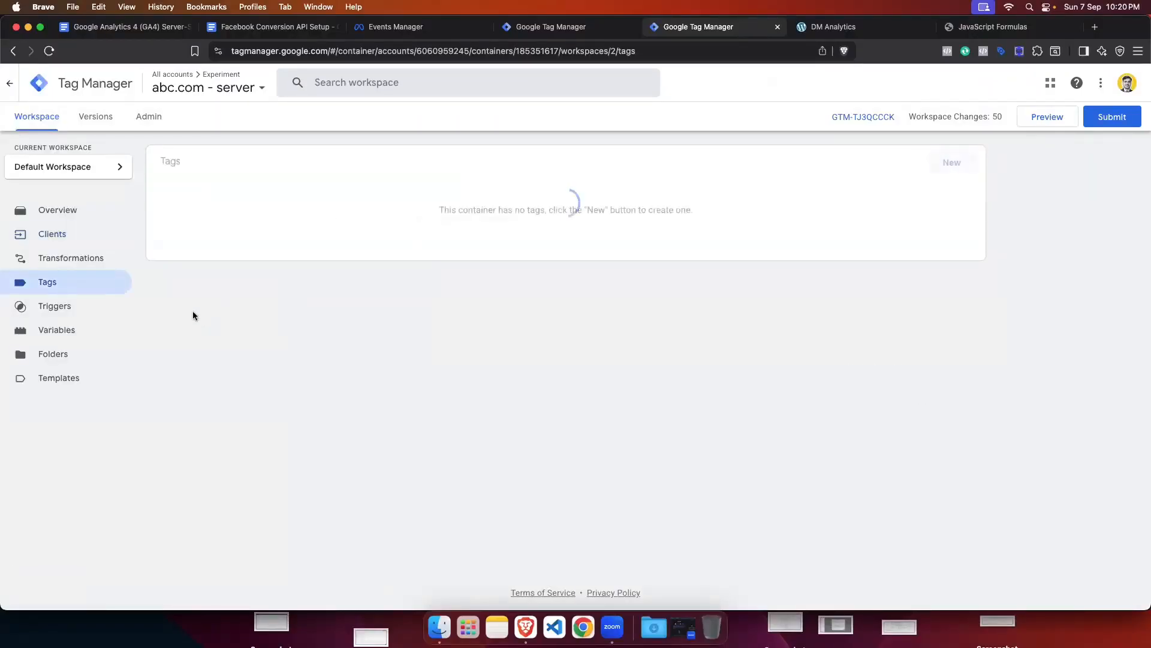
pyautogui.click(551, 26)
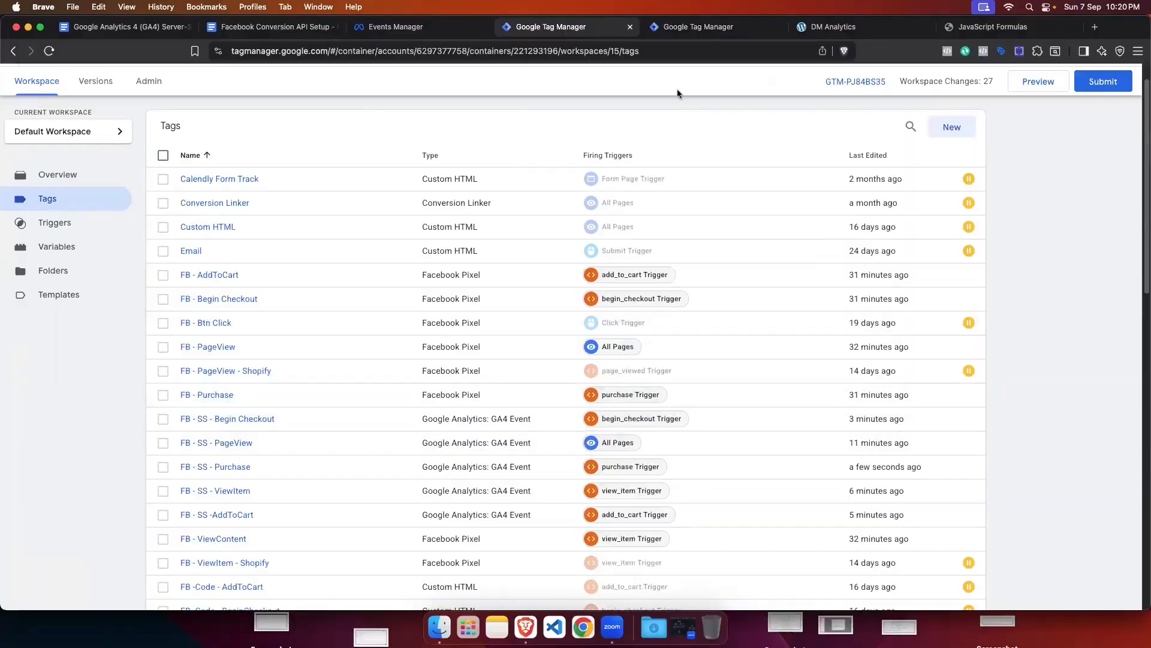
pyautogui.click(699, 26)
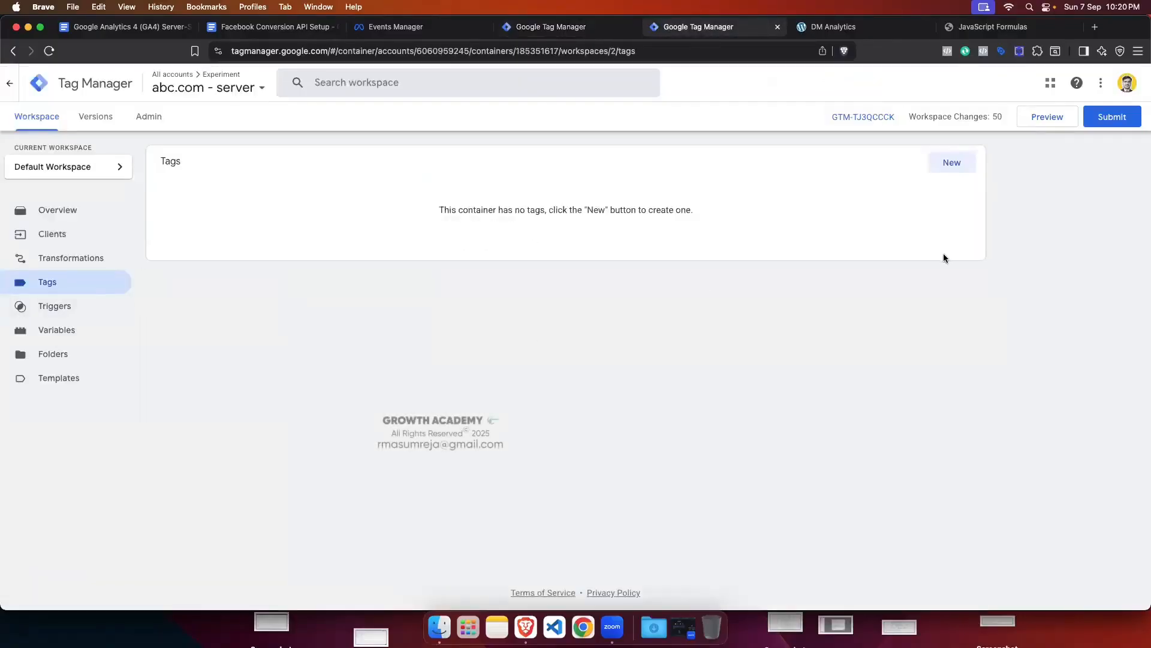
pyautogui.click(960, 169)
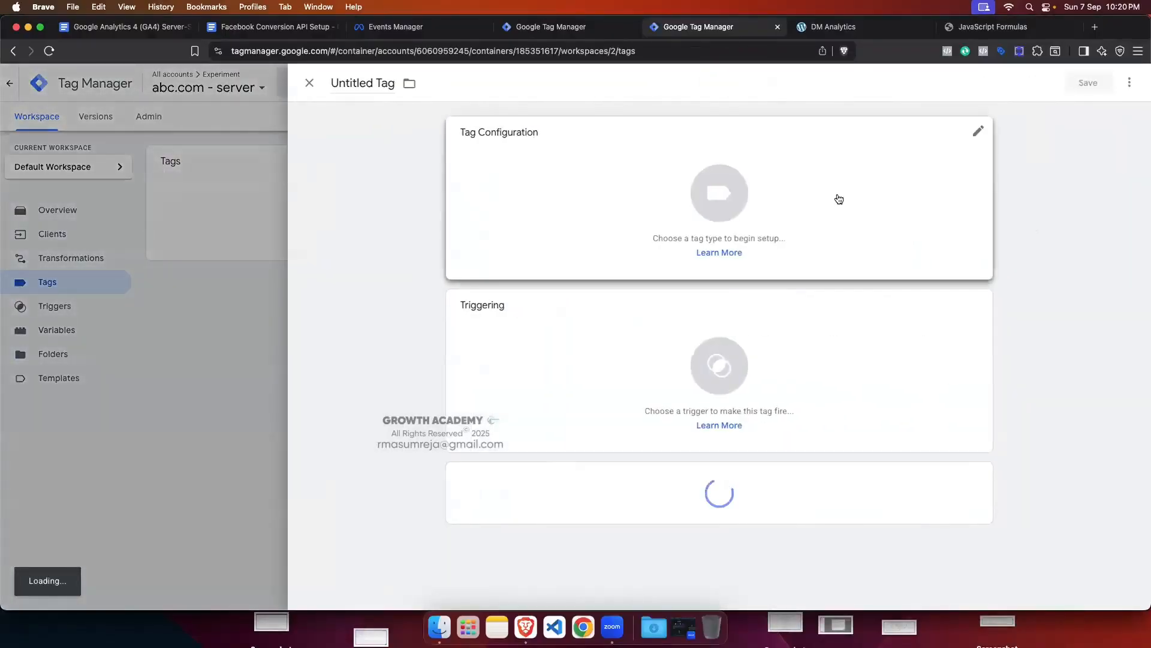
pyautogui.click(720, 200)
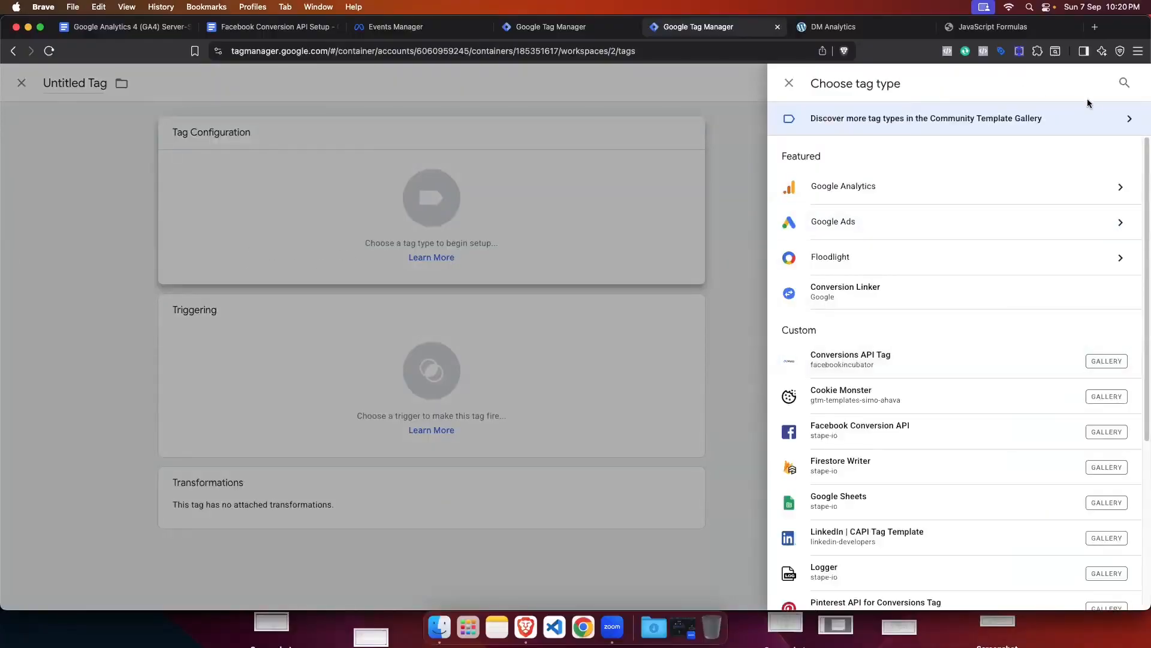
# Step: Search the Community Template Gallery for facebook, and set the new tag's type to Conversions API Tag by facebookincubator
pyautogui.click(1005, 125)
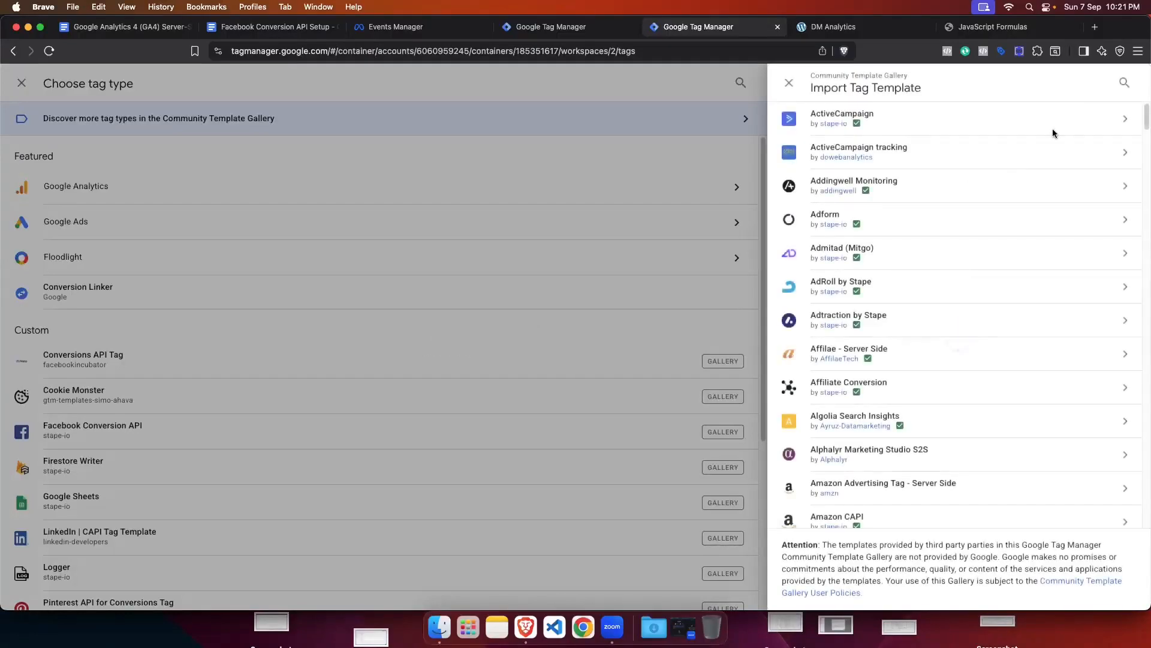
pyautogui.click(1124, 85)
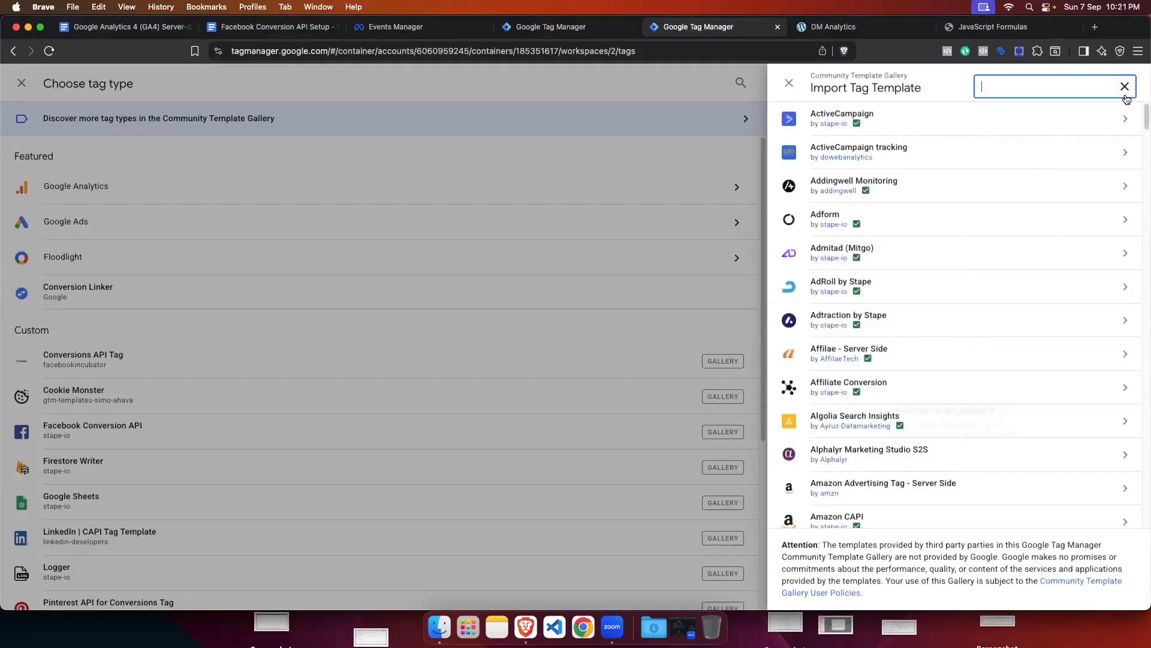
pyautogui.write('facebook')
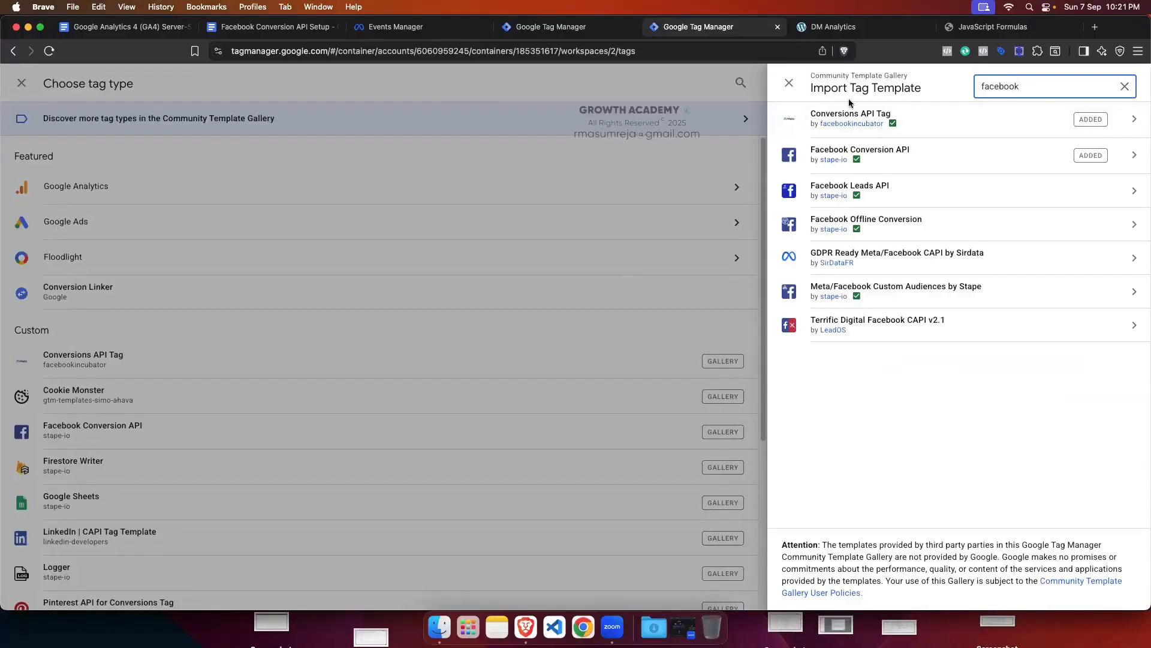
pyautogui.click(876, 123)
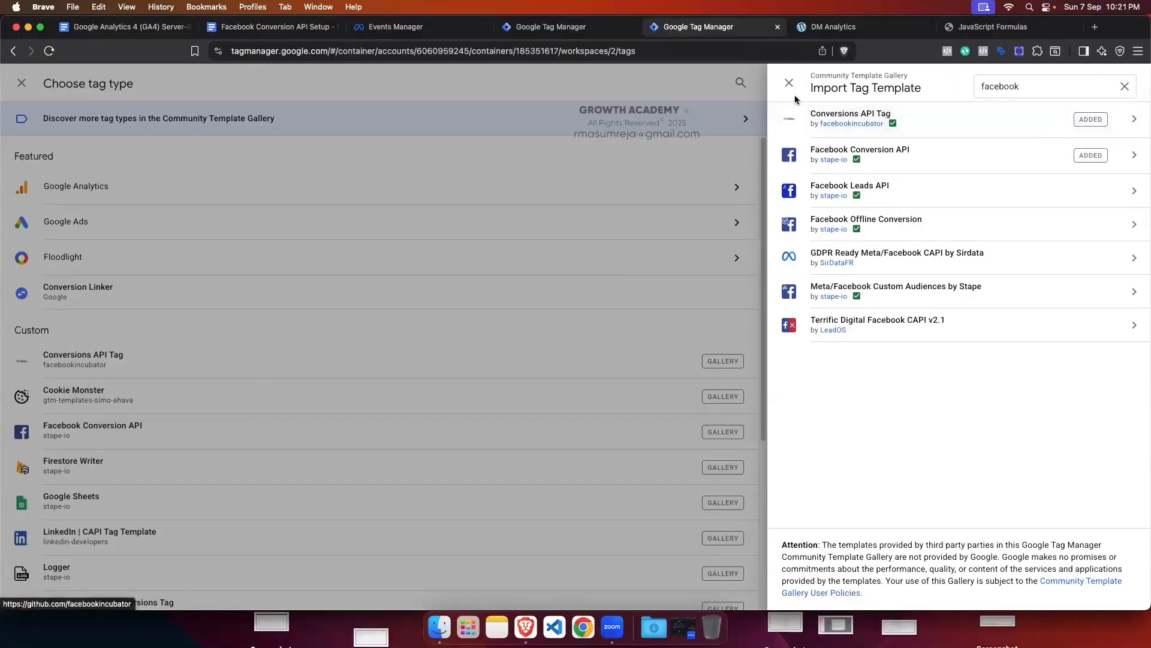
pyautogui.click(874, 118)
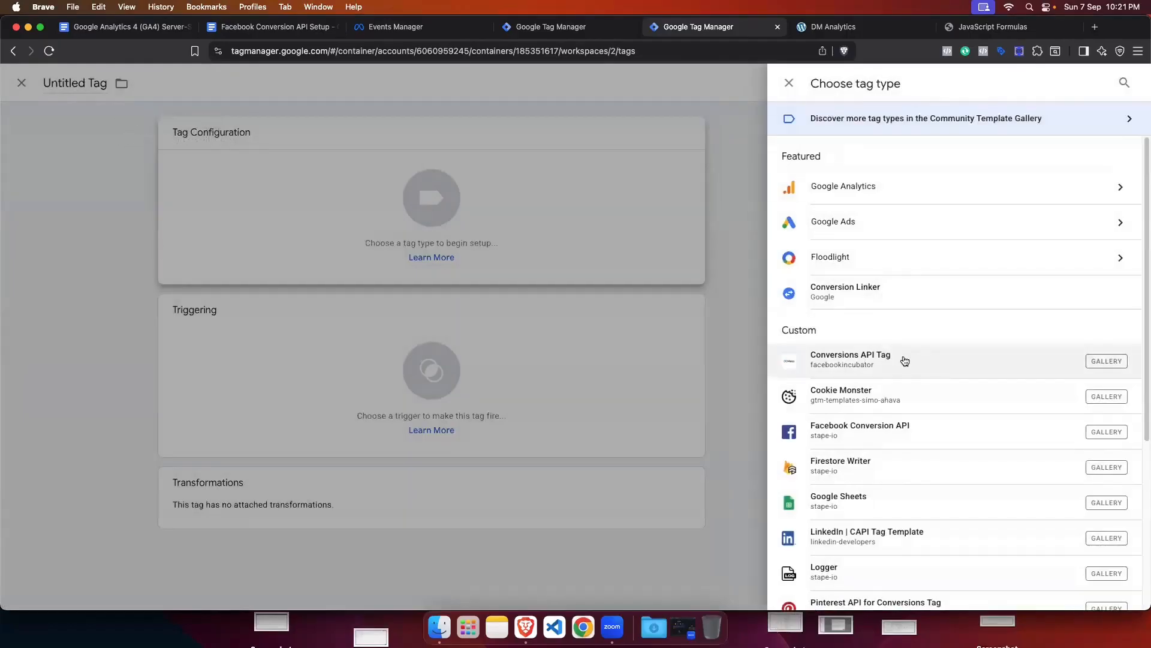
pyautogui.click(905, 361)
# Step: Copy the business pixel's ID from Events Manager into the Conversions API tag's Pixel ID field
pyautogui.click(593, 280)
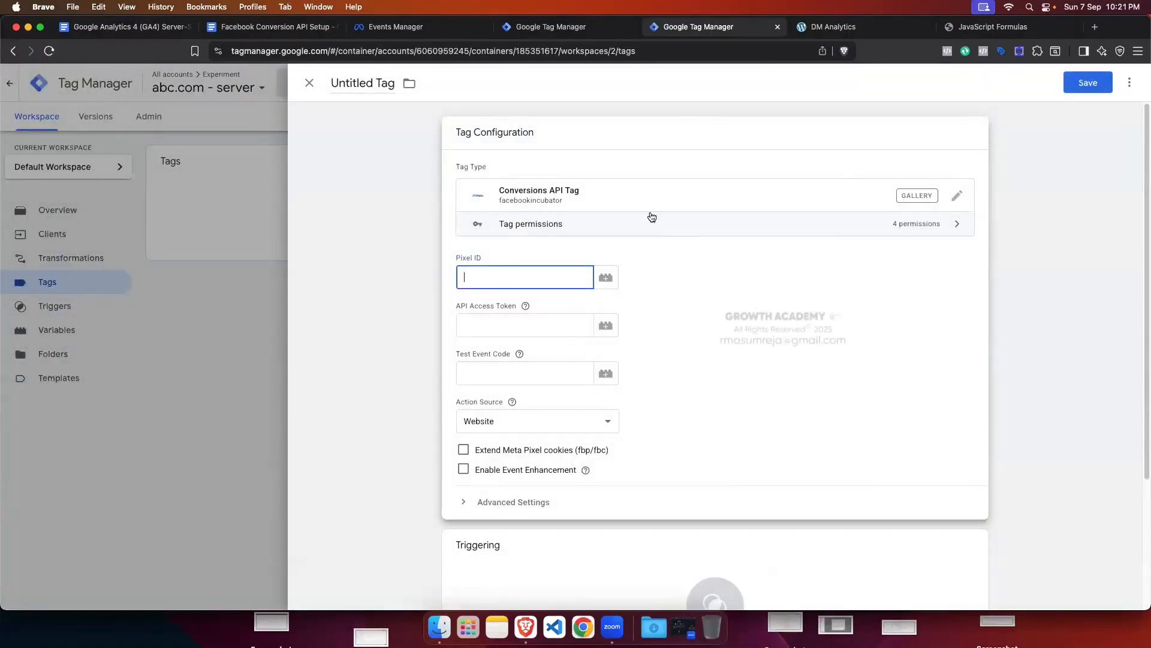
pyautogui.click(405, 27)
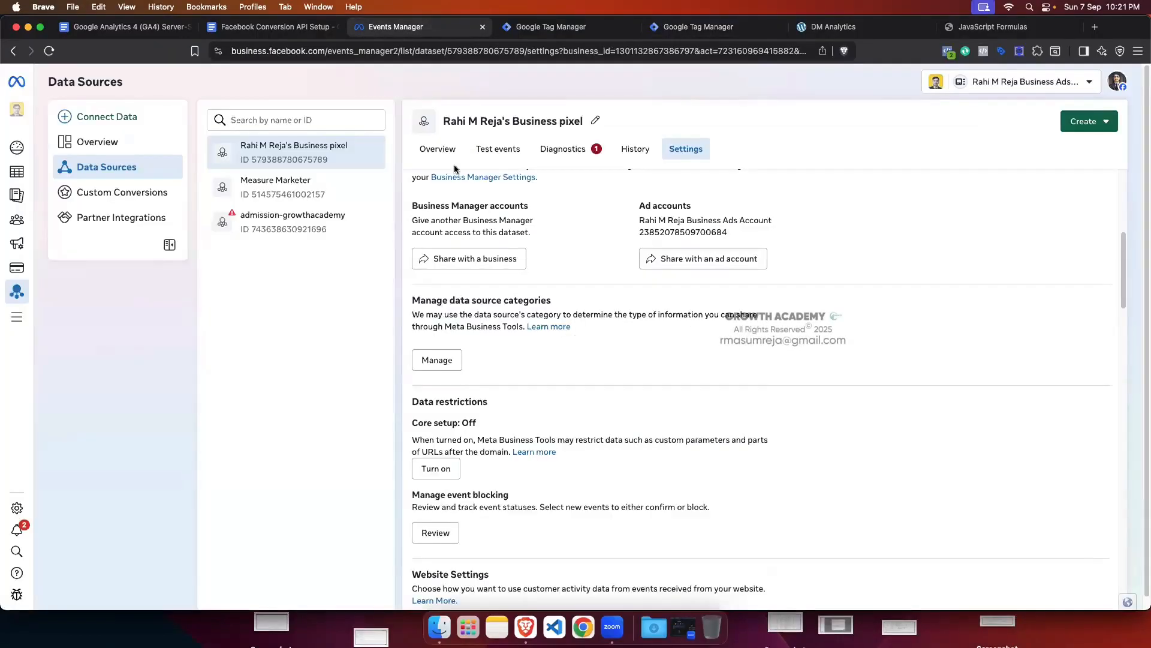
pyautogui.click(251, 161)
pyautogui.moveTo(328, 163); pyautogui.dragTo(328, 164)
pyautogui.press('super+c')
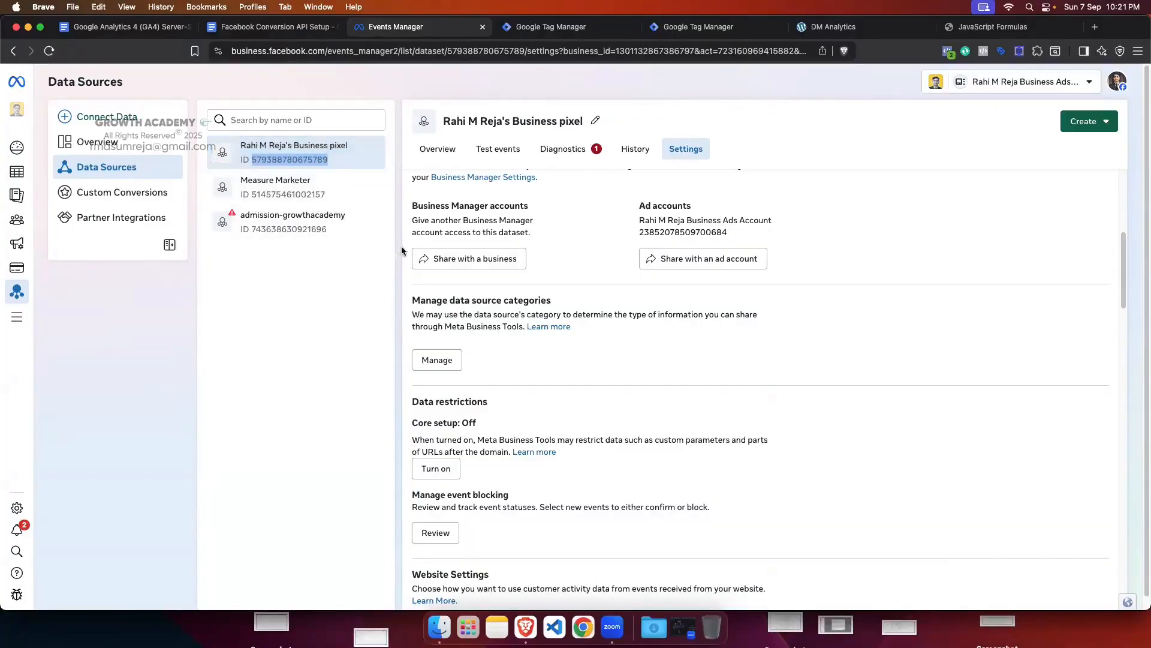
pyautogui.click(692, 27)
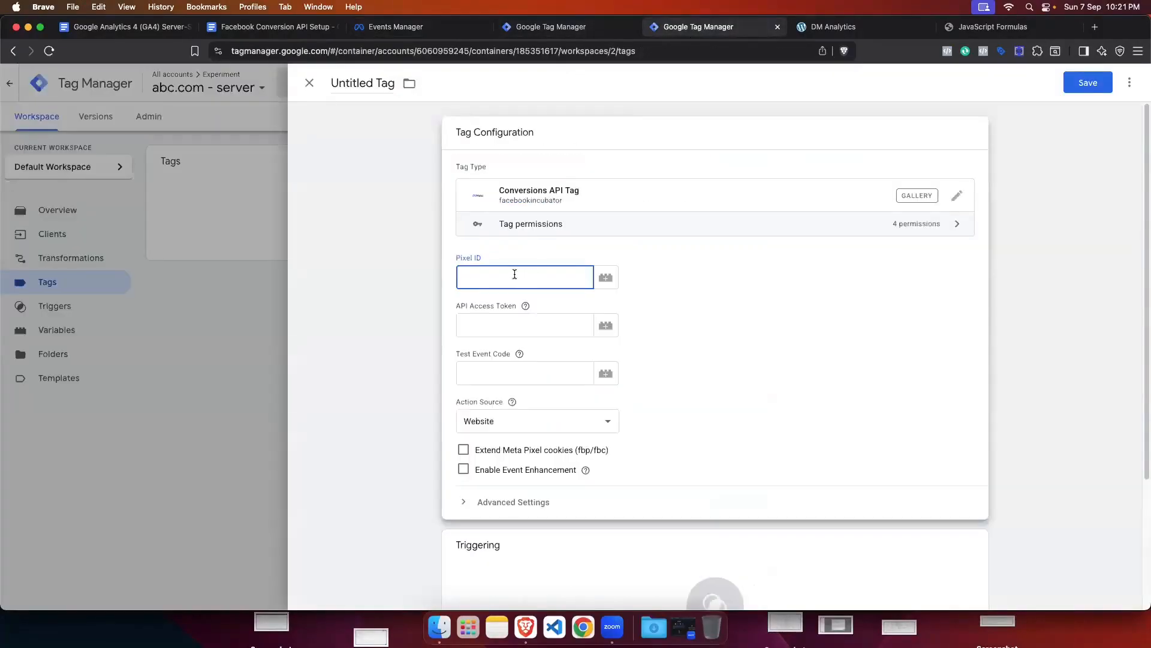
pyautogui.press('super+v')
pyautogui.click(694, 274)
pyautogui.click(464, 273)
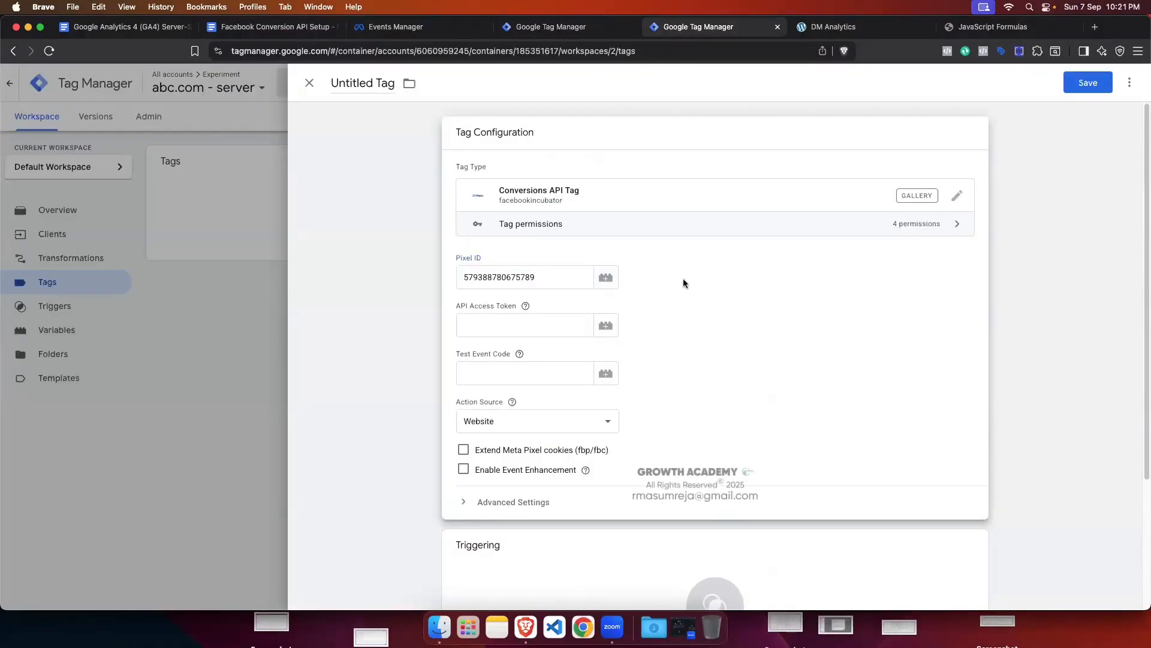
# Step: Generate a Conversions API access token in the business pixel's Events Manager settings, using setup without Dataset Quality API
pyautogui.click(503, 322)
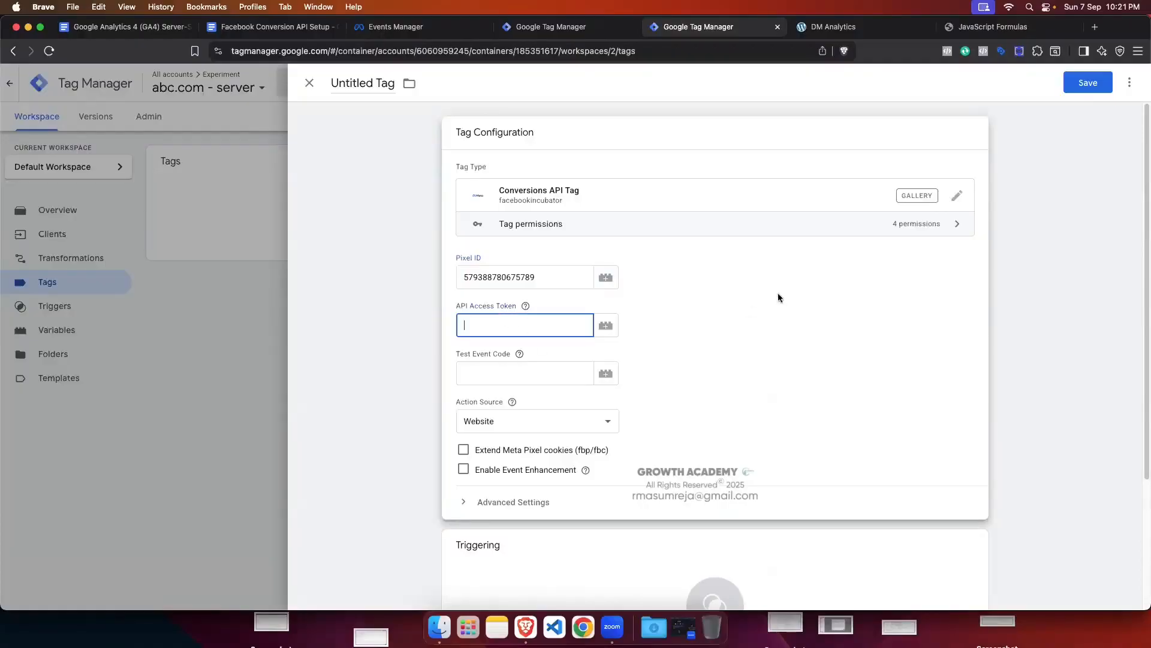
pyautogui.click(430, 28)
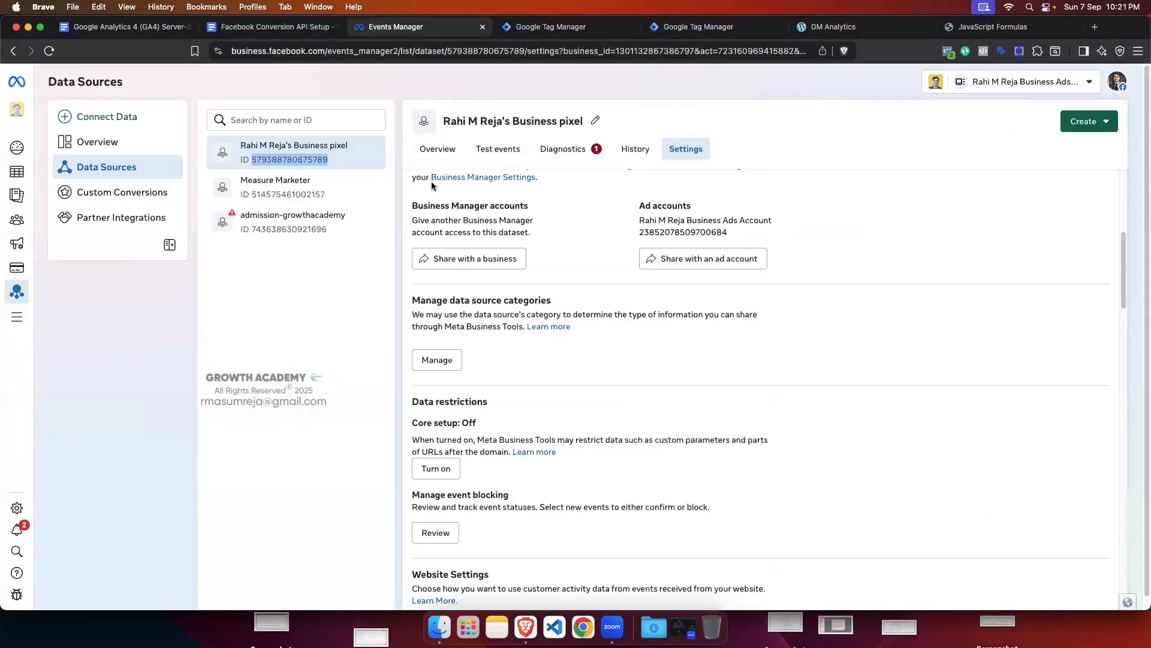
pyautogui.scroll(6, 597, 231)
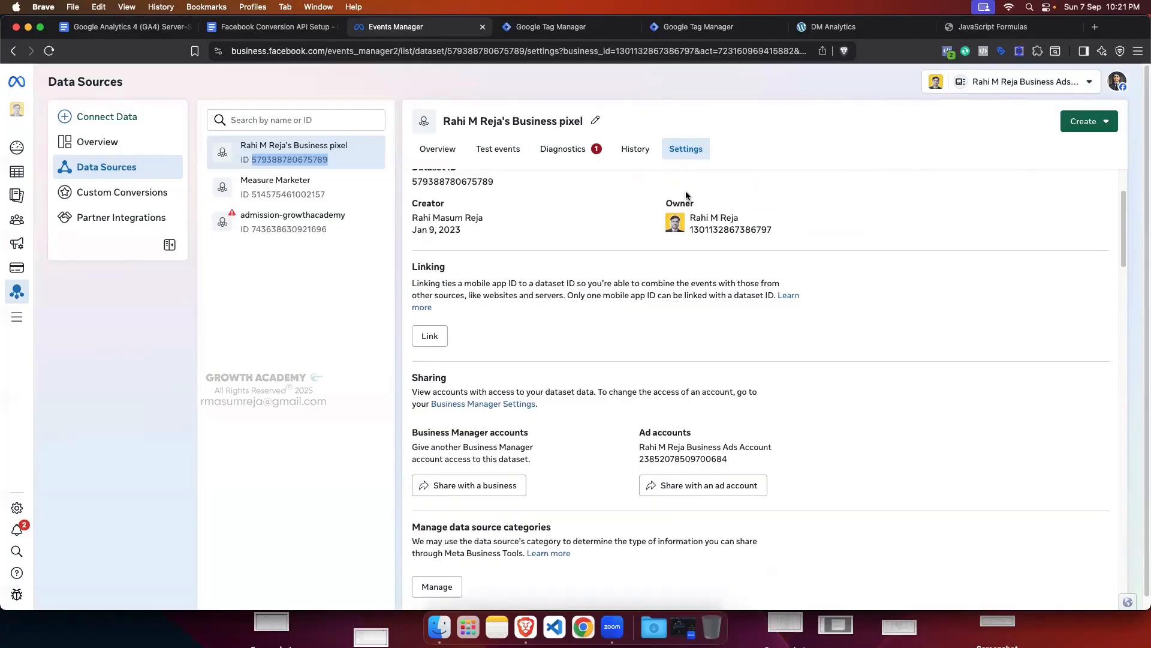
pyautogui.click(698, 160)
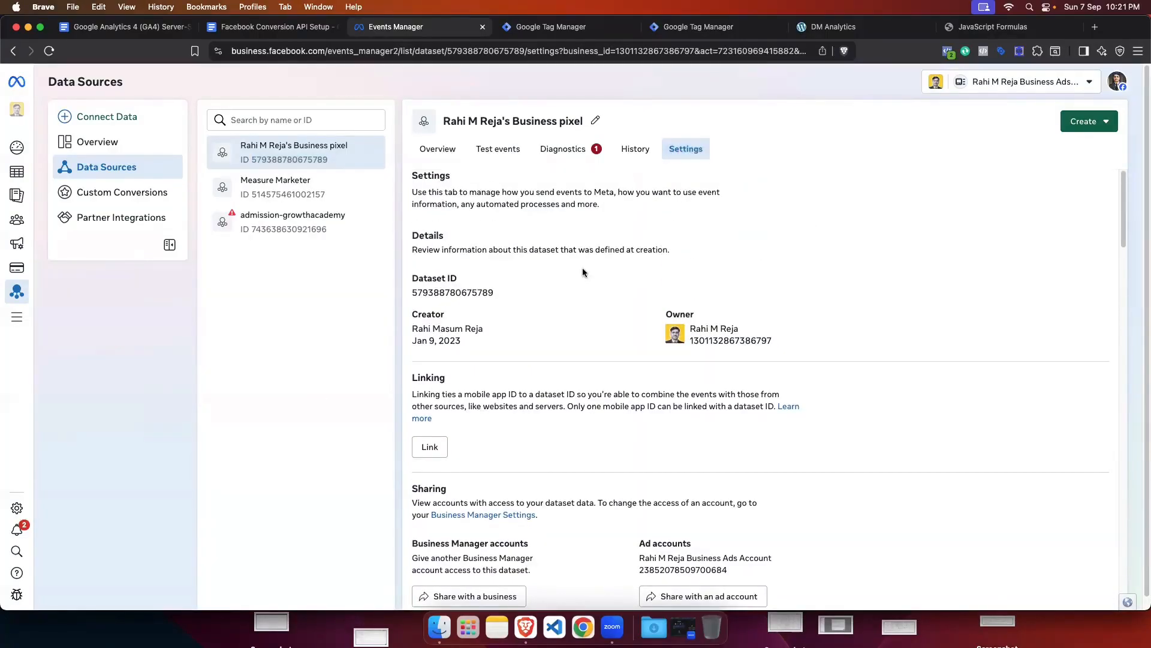
pyautogui.scroll(-2, 579, 263)
pyautogui.scroll(-10, 578, 260)
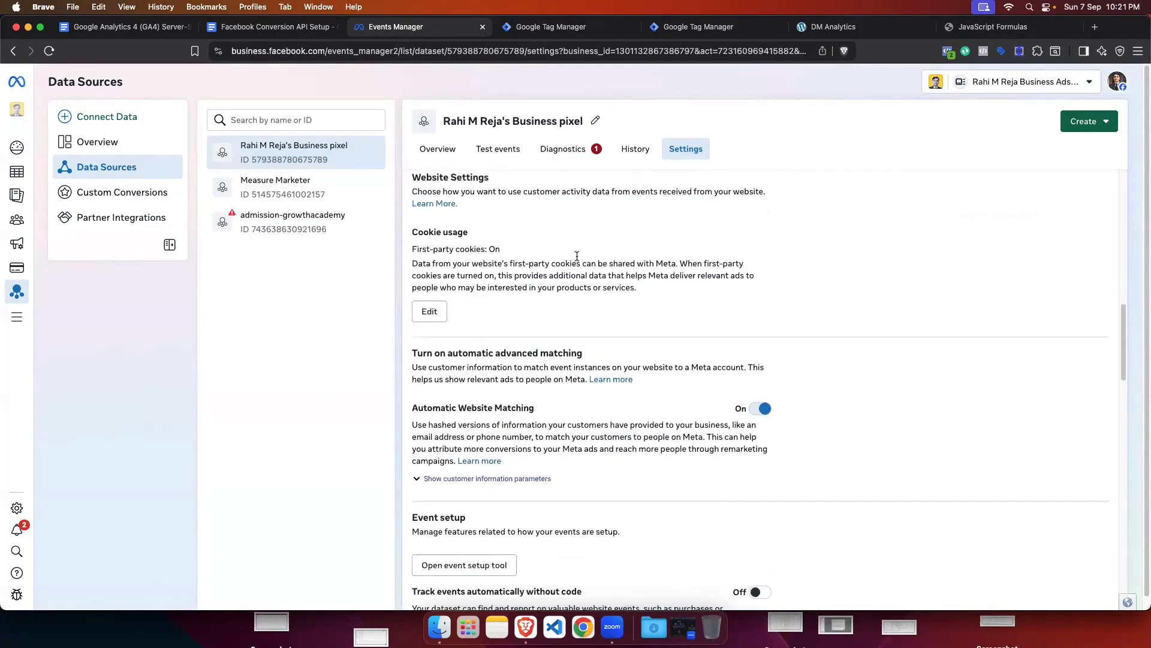
pyautogui.scroll(-8, 577, 256)
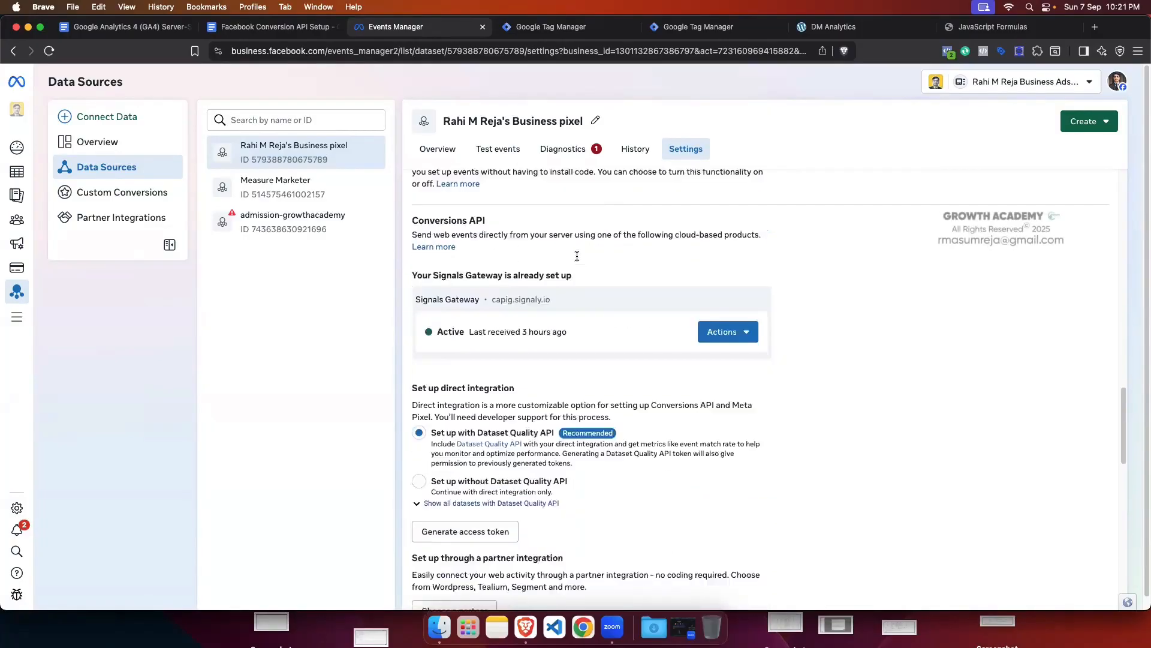
pyautogui.scroll(-10, 578, 259)
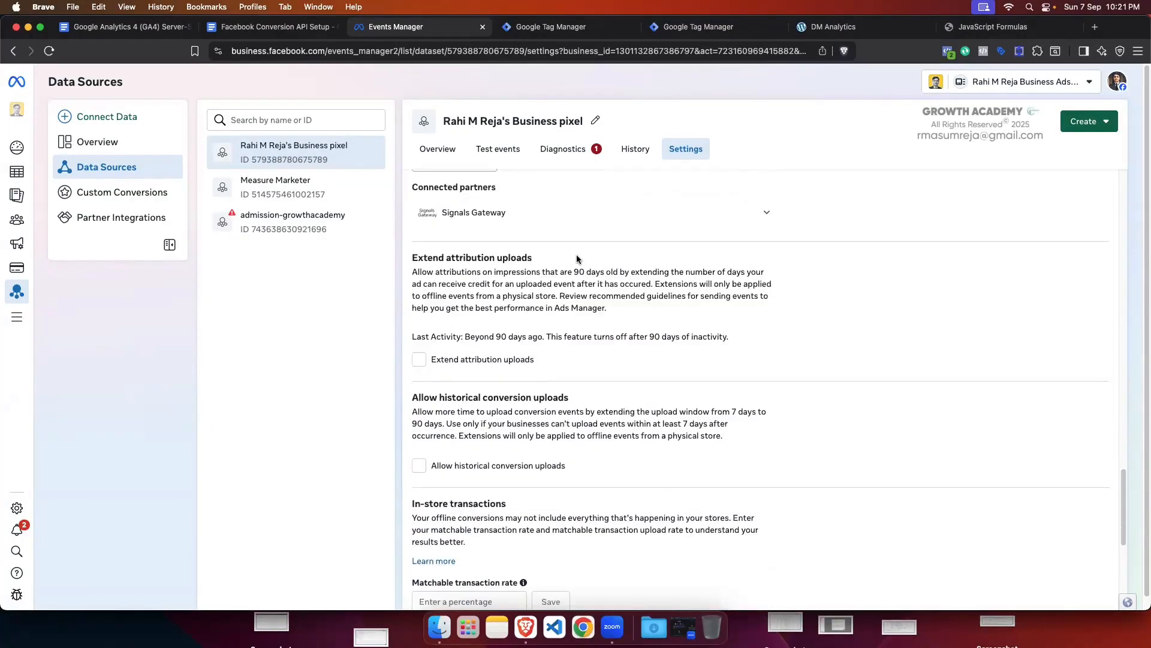
pyautogui.scroll(-5, 577, 259)
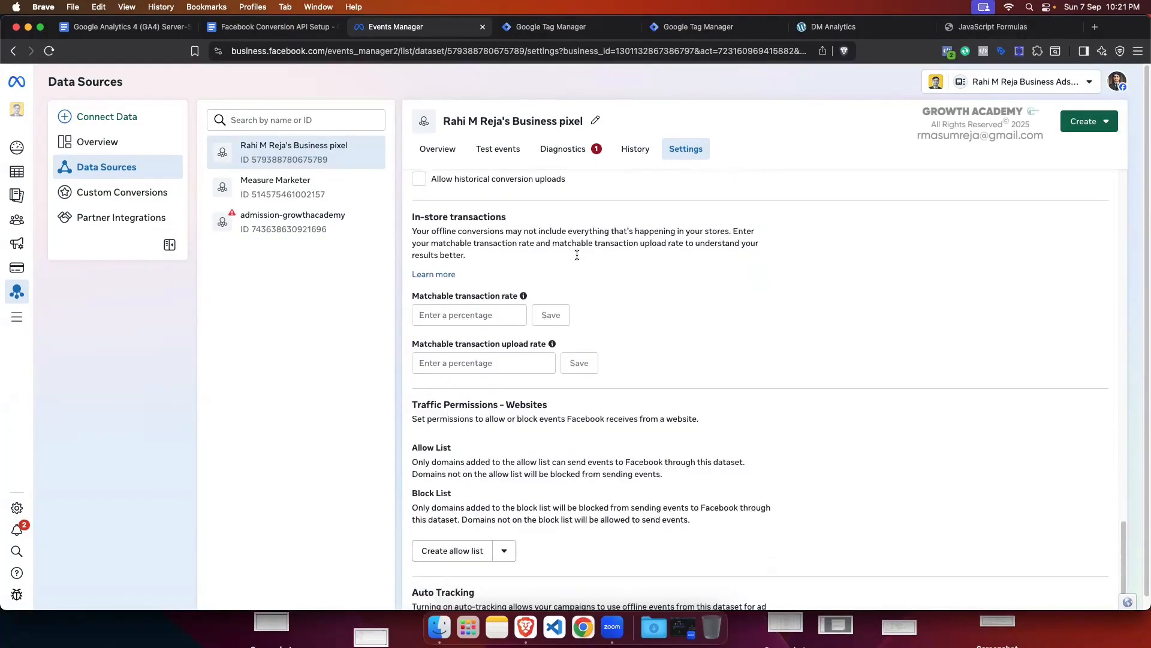
pyautogui.scroll(10, 577, 259)
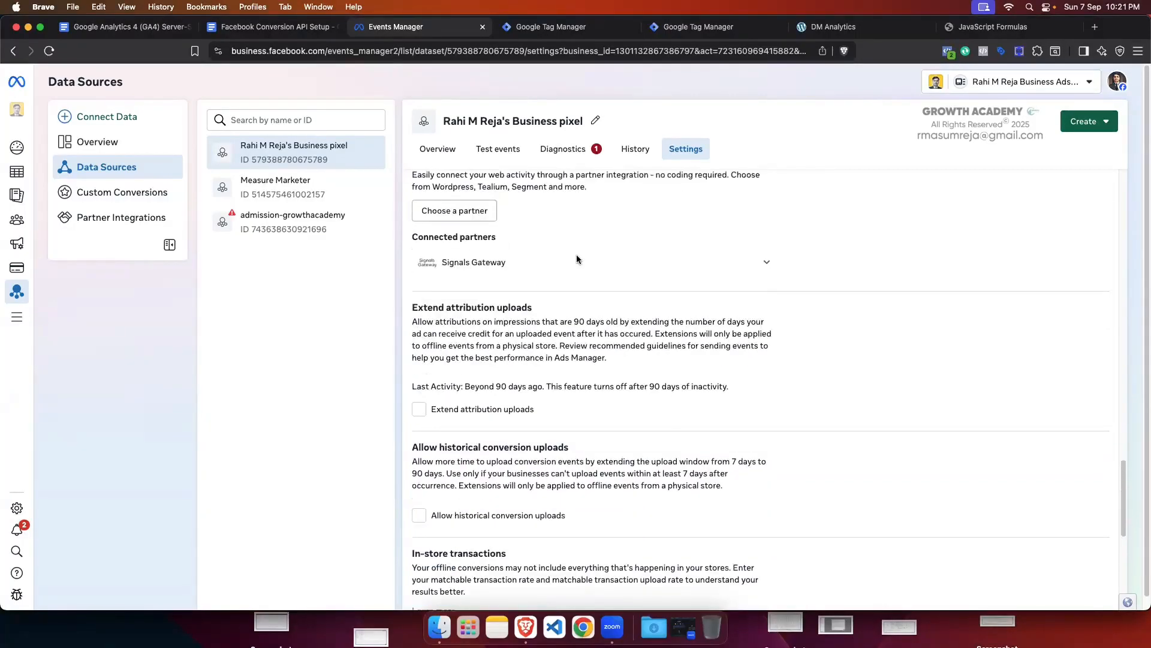
pyautogui.scroll(1, 577, 259)
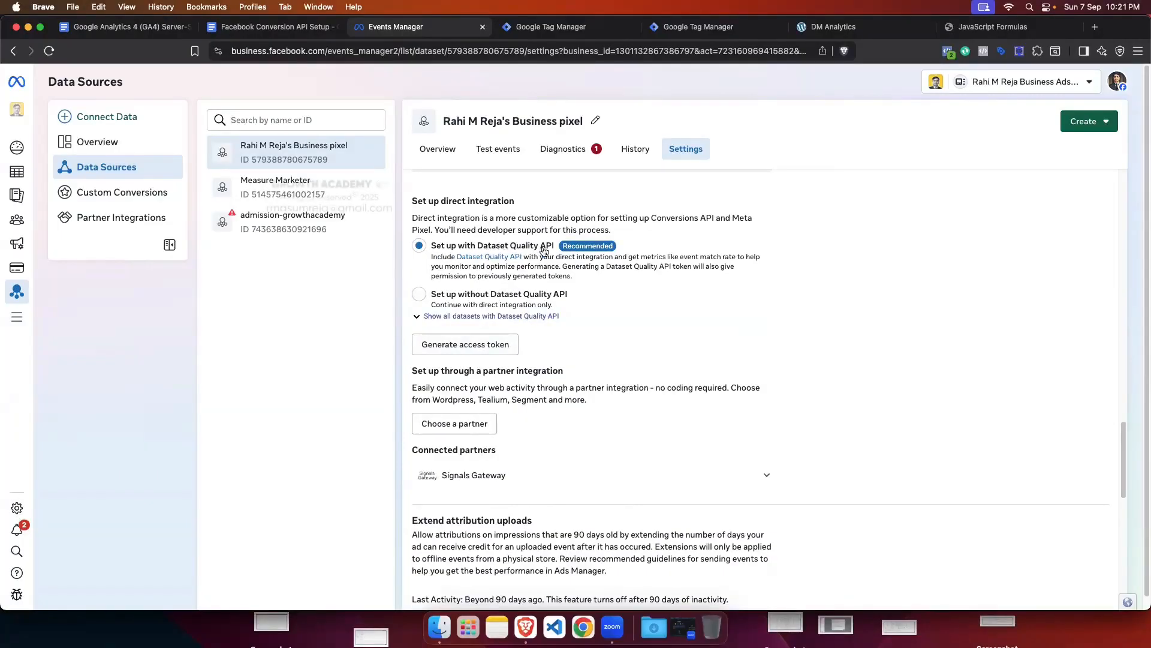
pyautogui.click(419, 294)
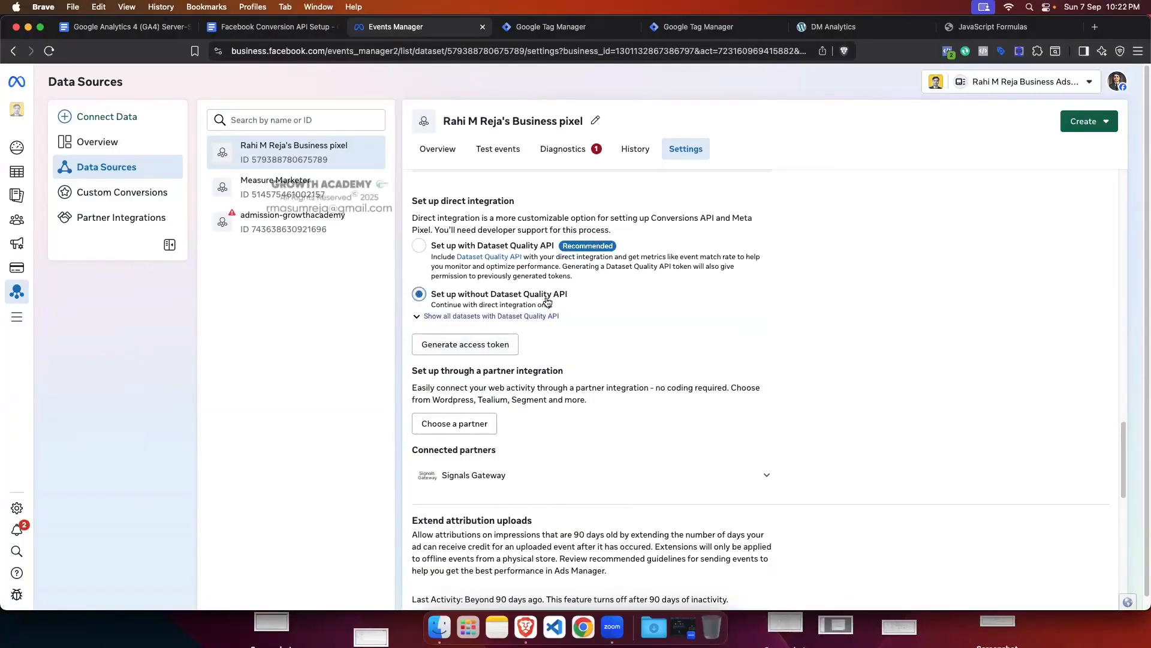
pyautogui.click(465, 344)
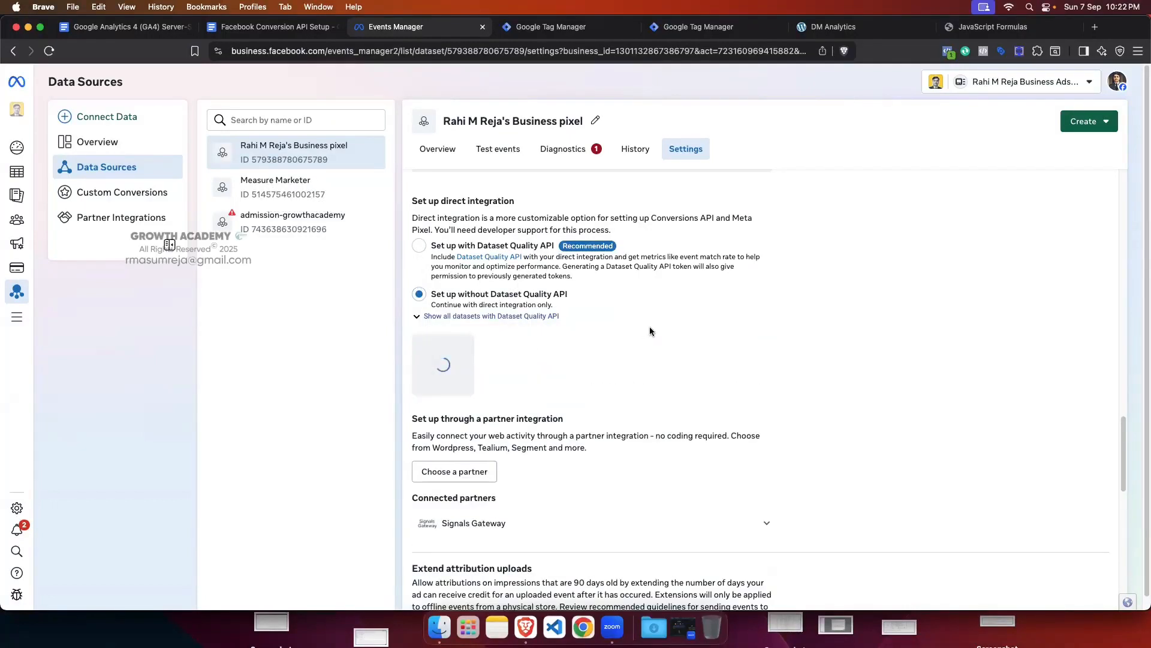
# Step: Copy the generated access token into the API Access Token field of the server container's Conversions API tag
pyautogui.click(553, 397)
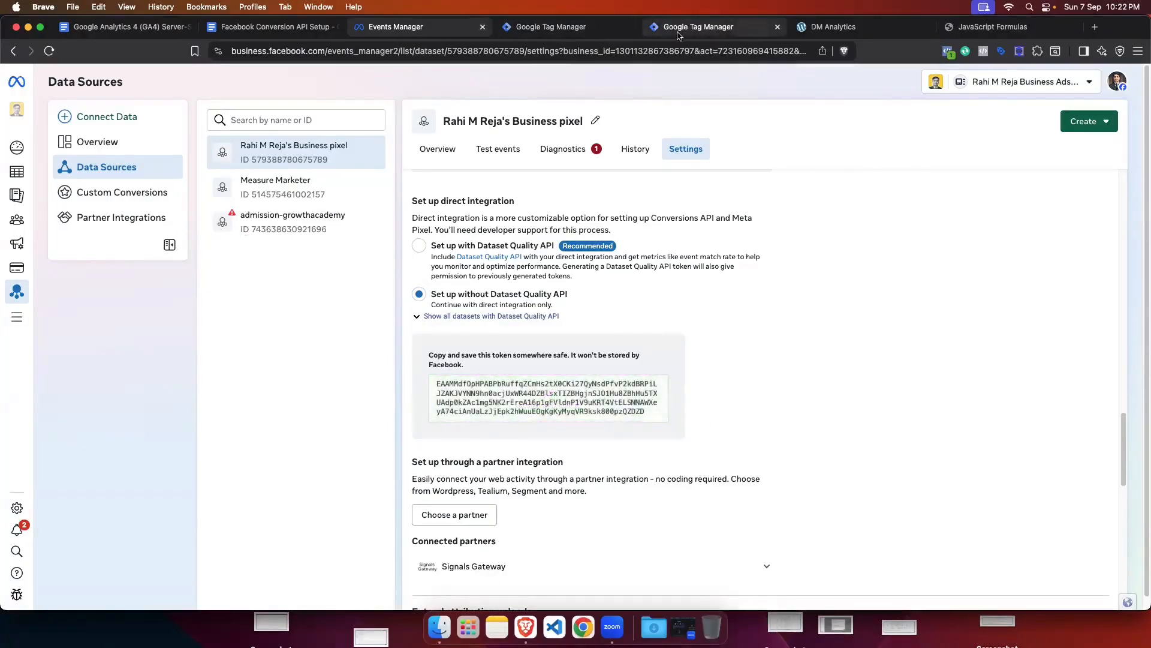
pyautogui.click(699, 27)
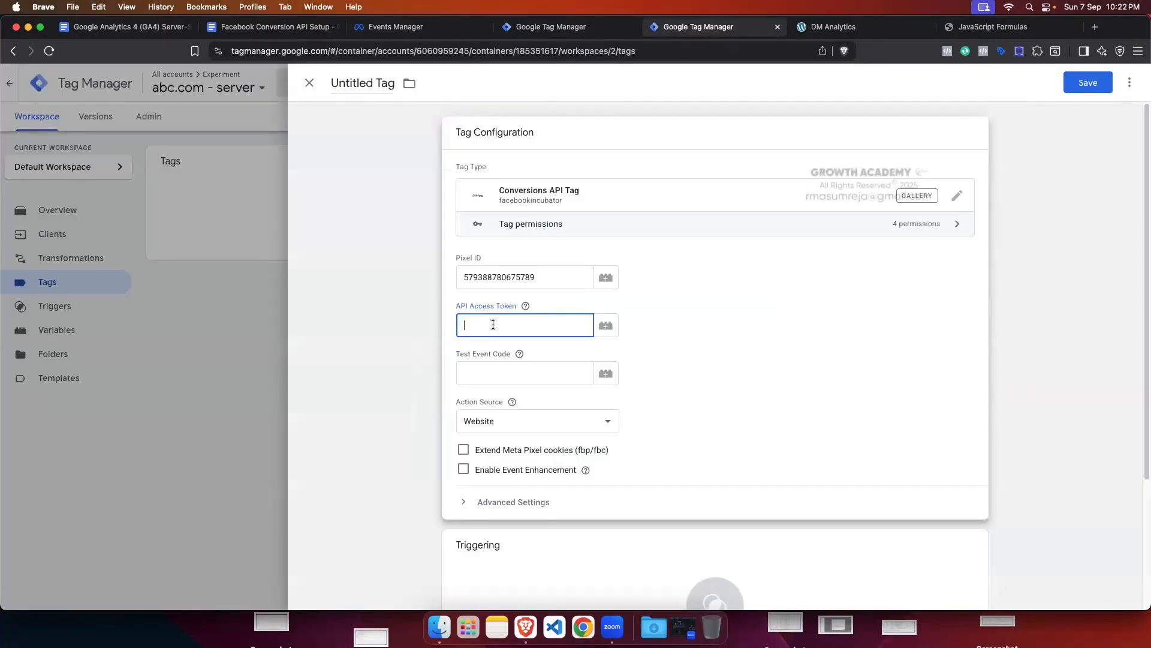
pyautogui.press('super+v')
pyautogui.click(723, 313)
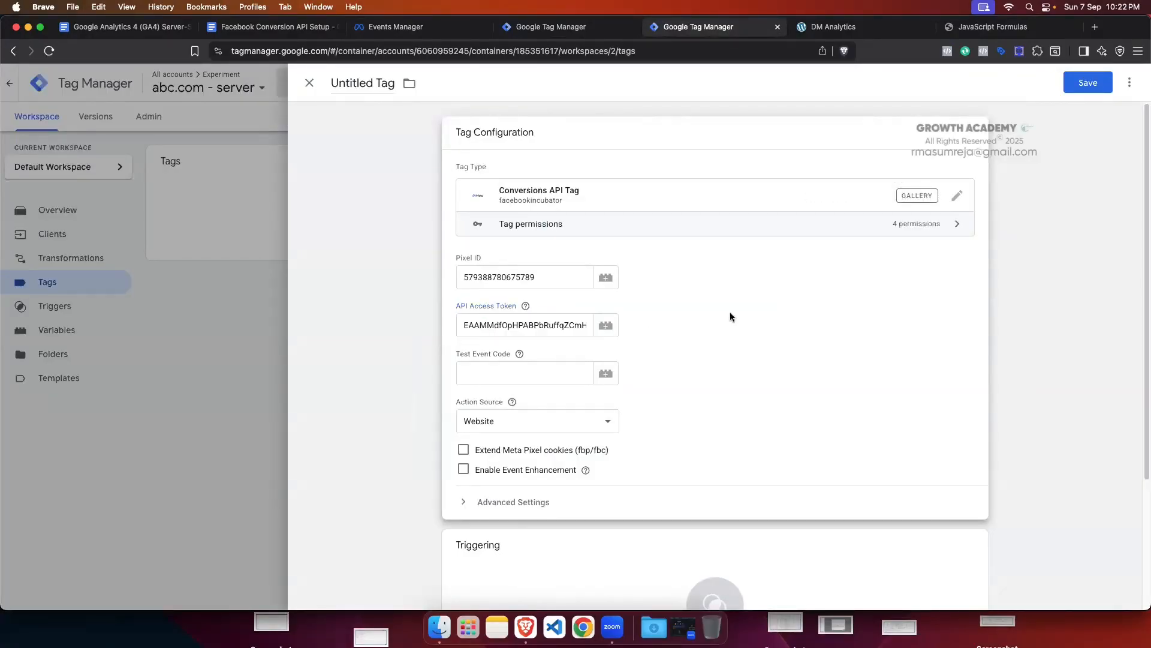
# Step: Check the business pixel's Test events page in Events Manager for the Test Event Code, and return to the tag's empty field
pyautogui.scroll(-1, 728, 317)
pyautogui.click(516, 375)
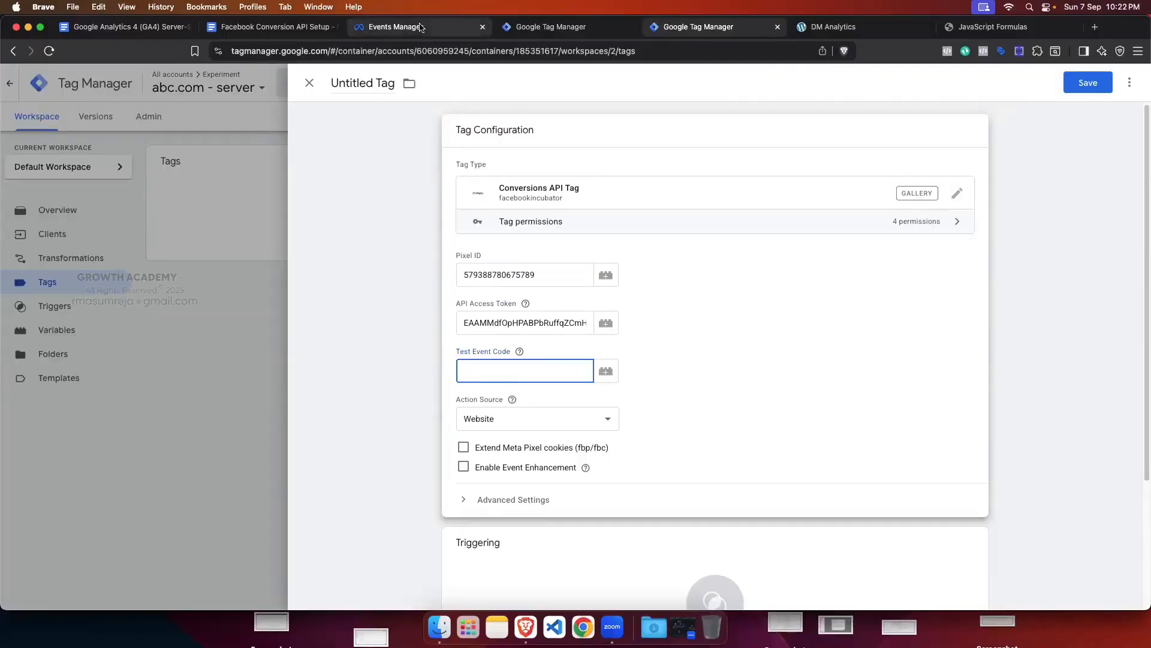
pyautogui.click(393, 27)
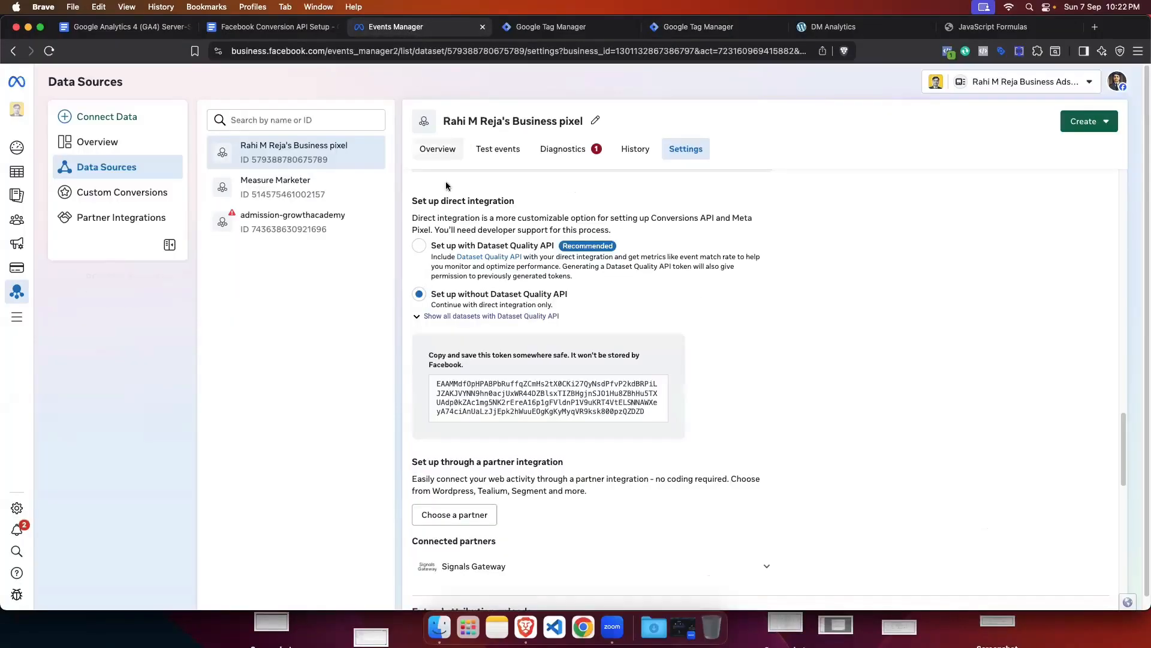
pyautogui.click(515, 154)
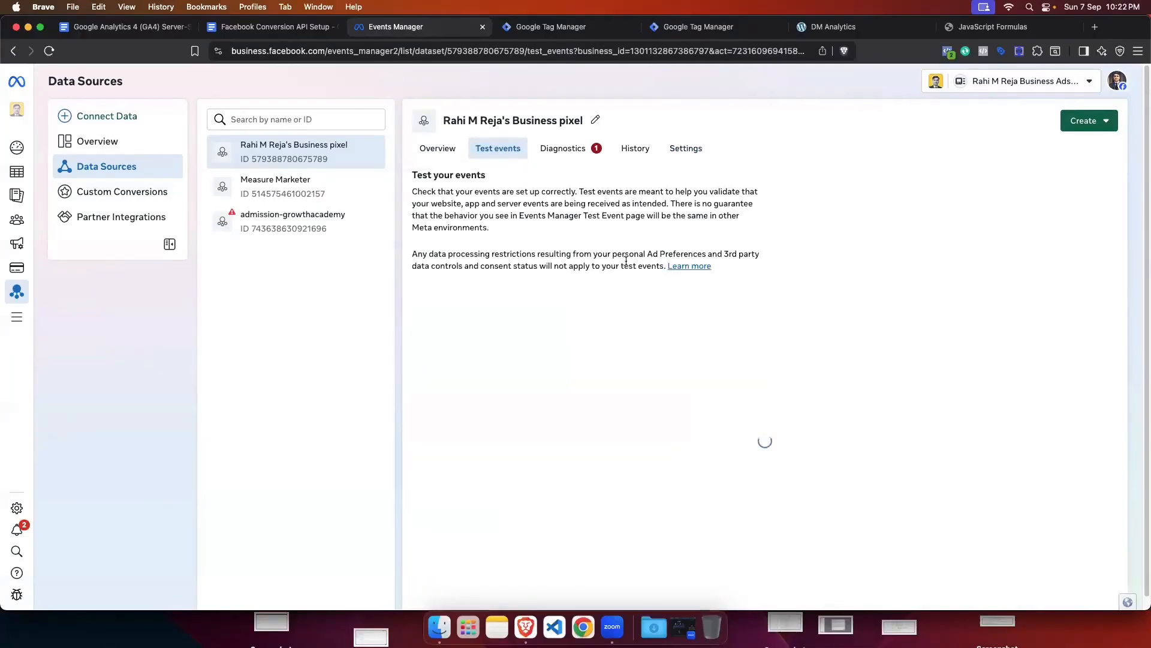
pyautogui.scroll(-1, 627, 360)
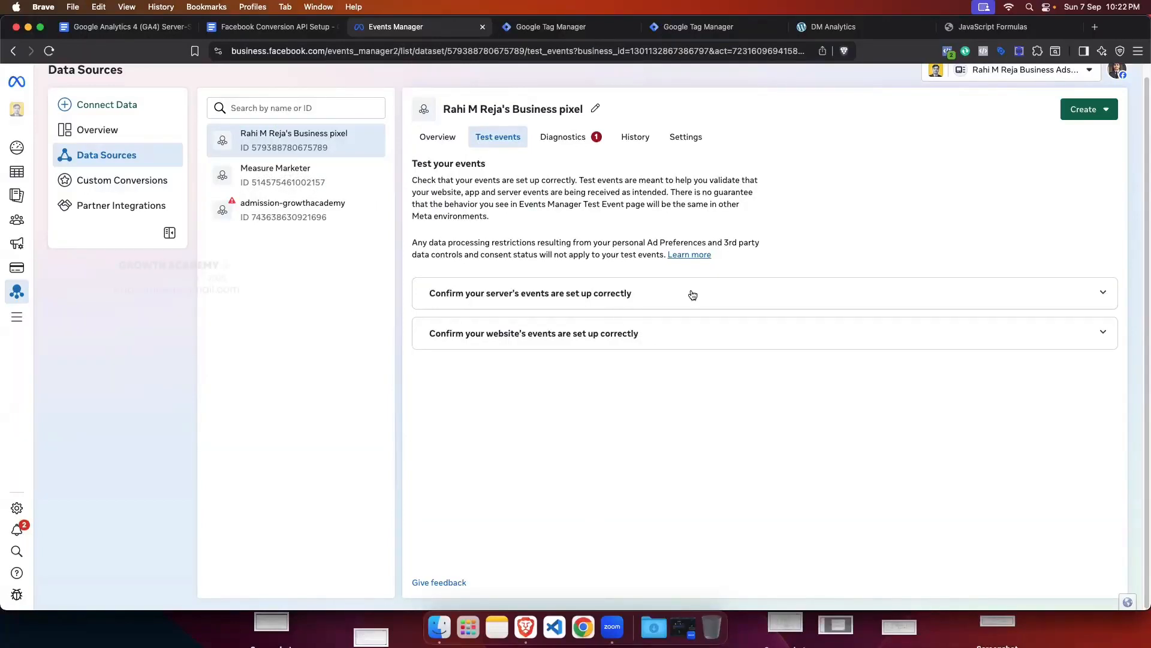
pyautogui.click(699, 27)
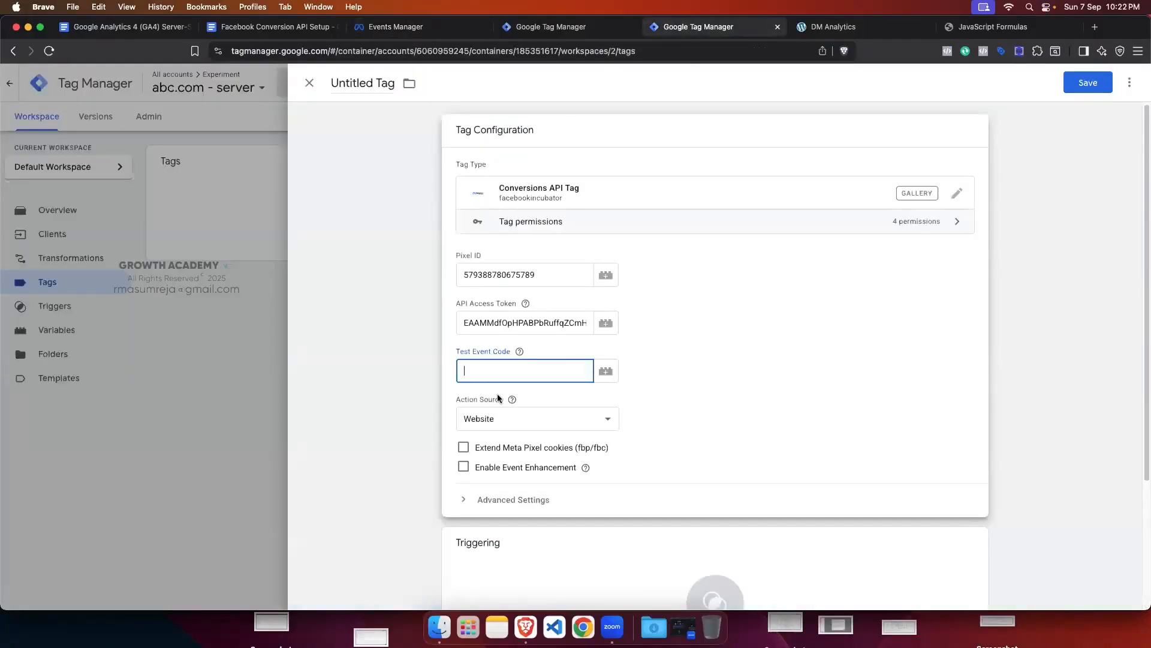
# Step: Copy the server test event code from the pixel's Test events page in Events Manager into the Conversions API tag's Test Event Code field
pyautogui.click(396, 26)
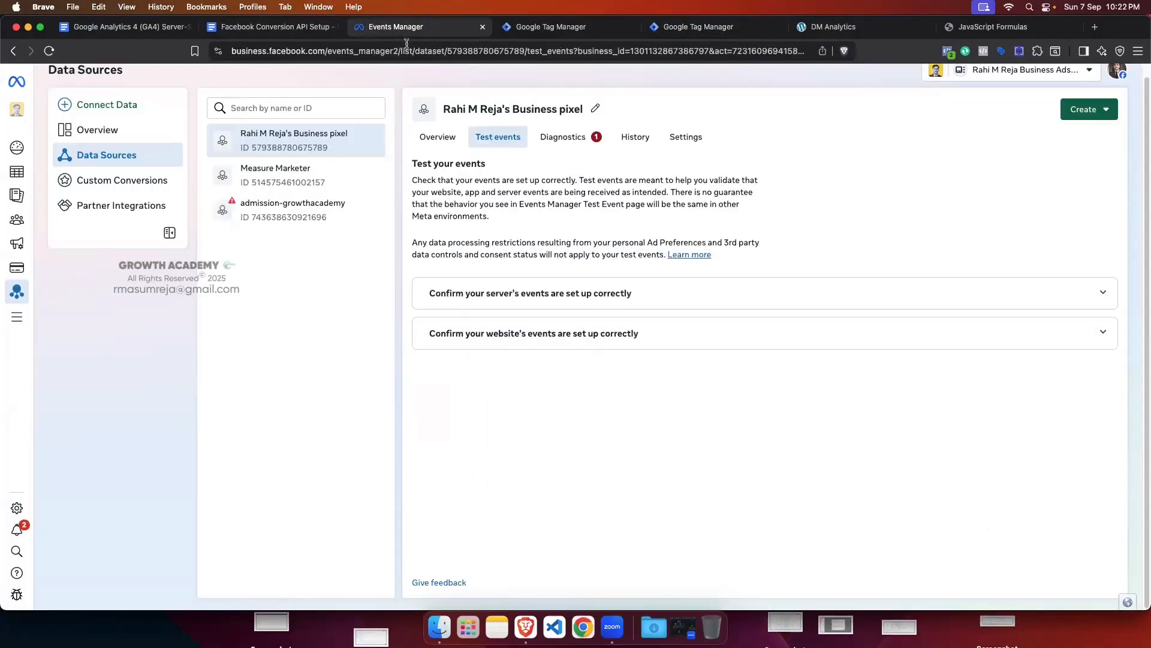
pyautogui.click(631, 294)
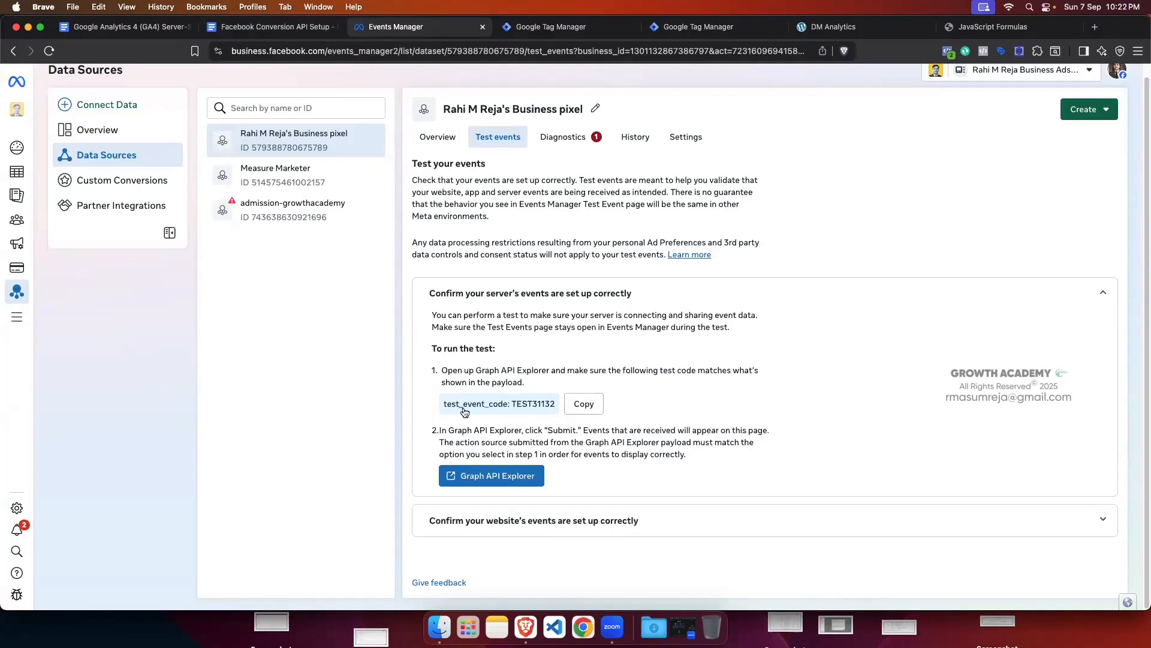
pyautogui.click(583, 404)
pyautogui.click(698, 27)
pyautogui.click(483, 369)
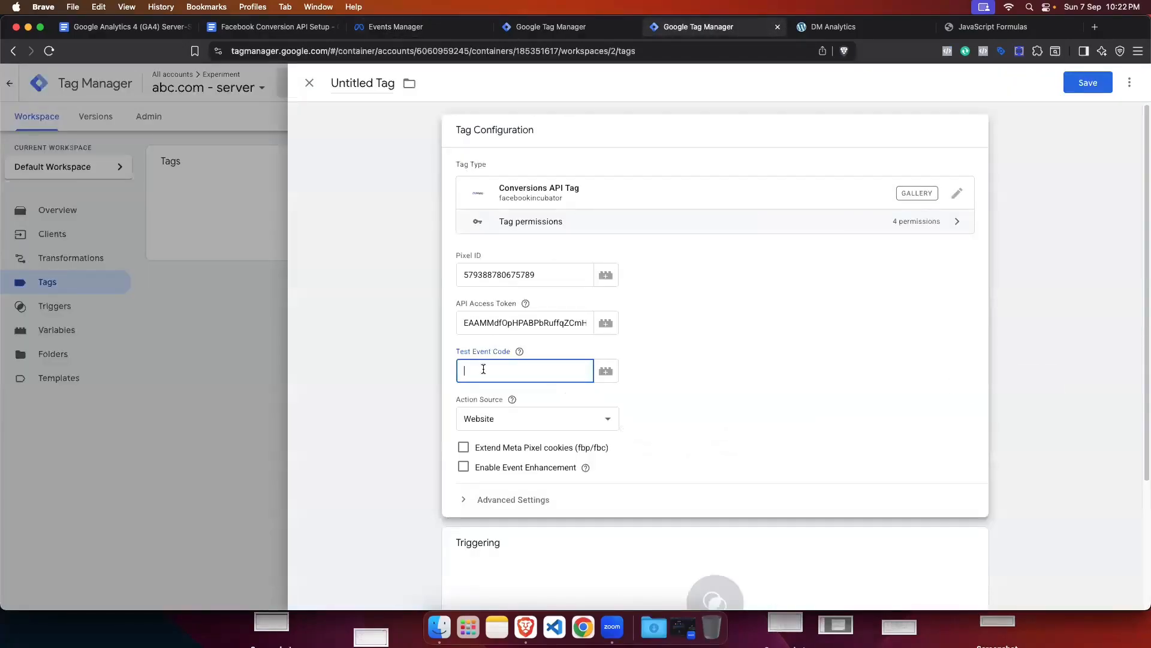
pyautogui.press('super+v')
pyautogui.click(694, 359)
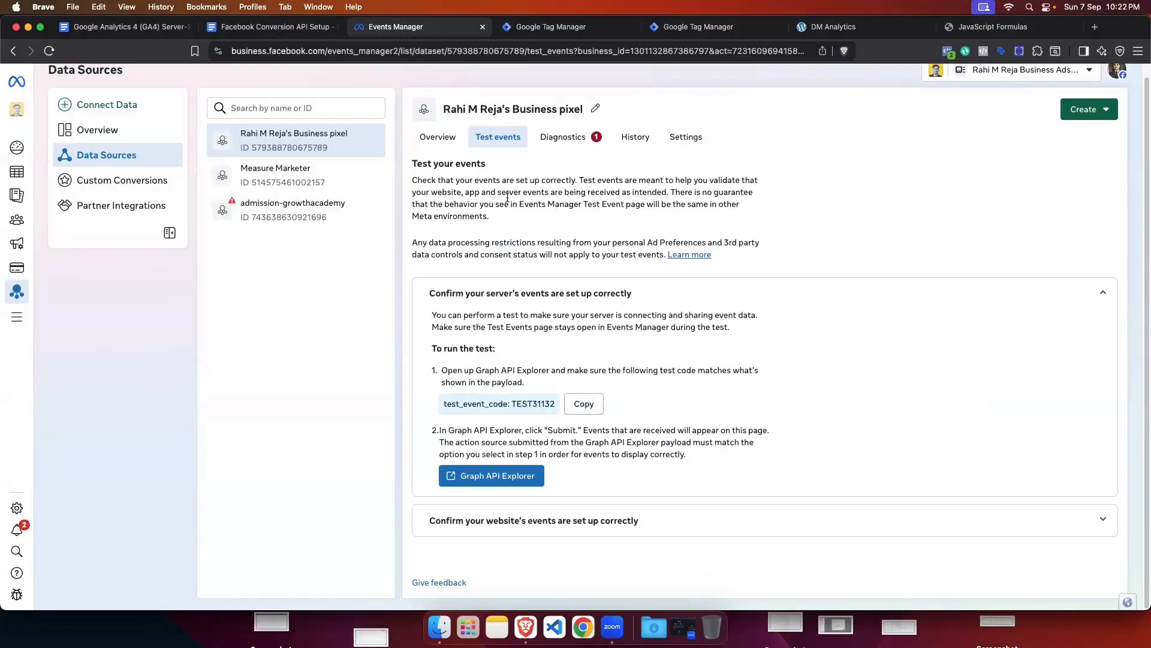
pyautogui.click(395, 26)
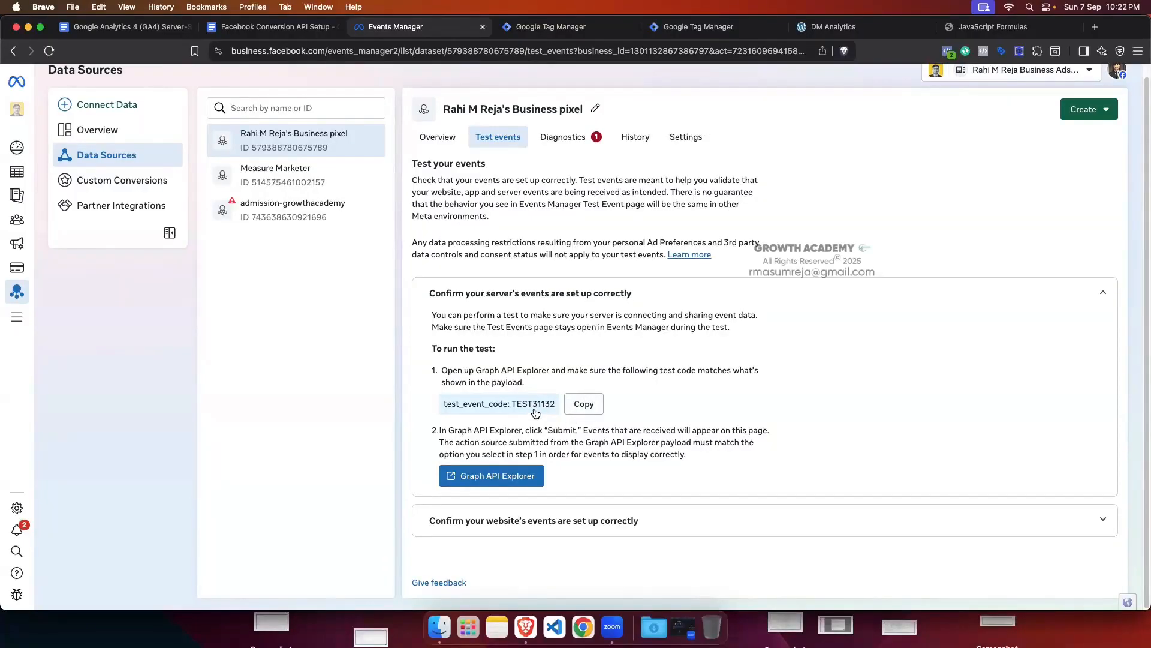
pyautogui.click(699, 27)
# Step: Enable both Extend Meta Pixel cookies (fbp/fbc) and Enable Event Enhancement in the Conversions API tag
pyautogui.scroll(-3, 782, 294)
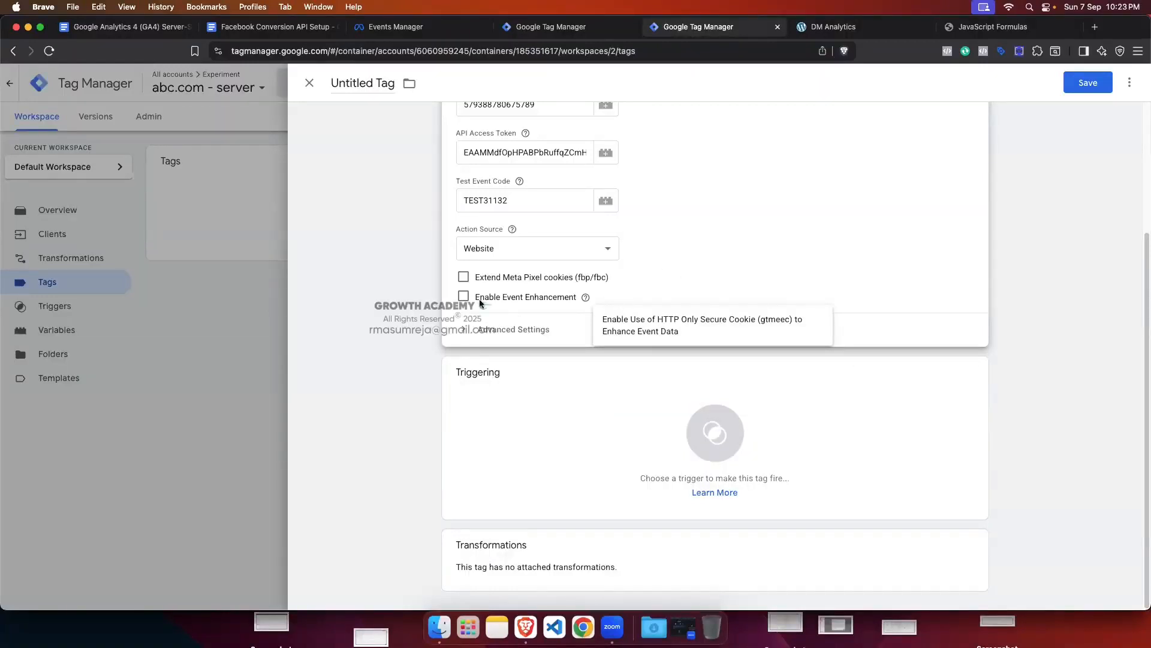
pyautogui.click(502, 298)
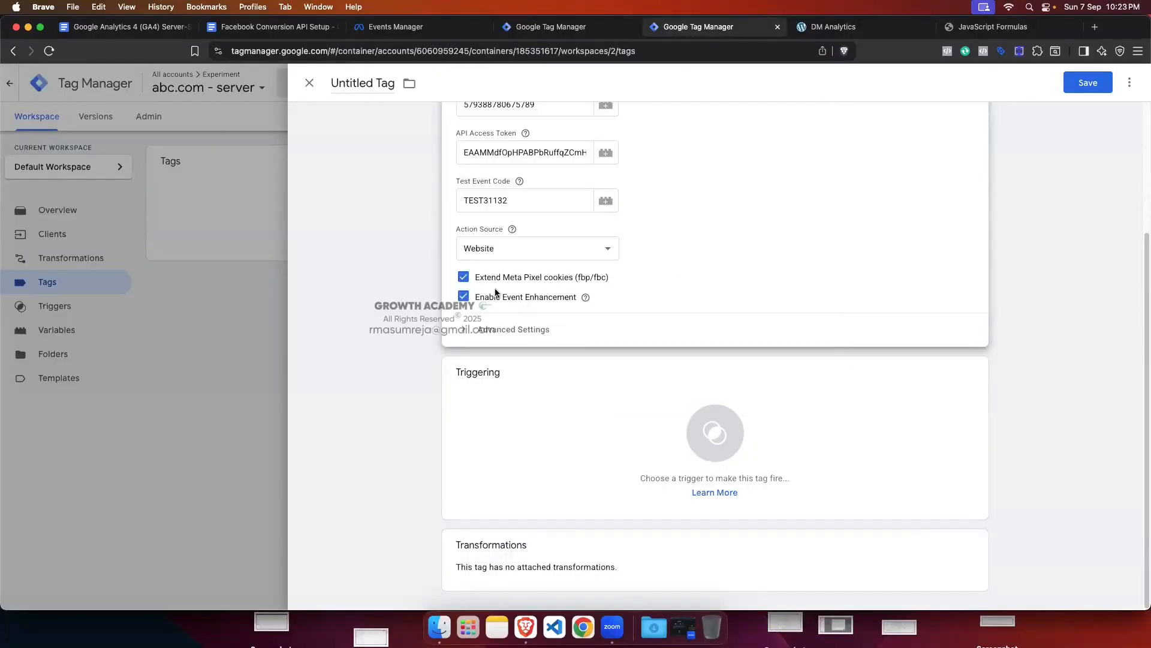
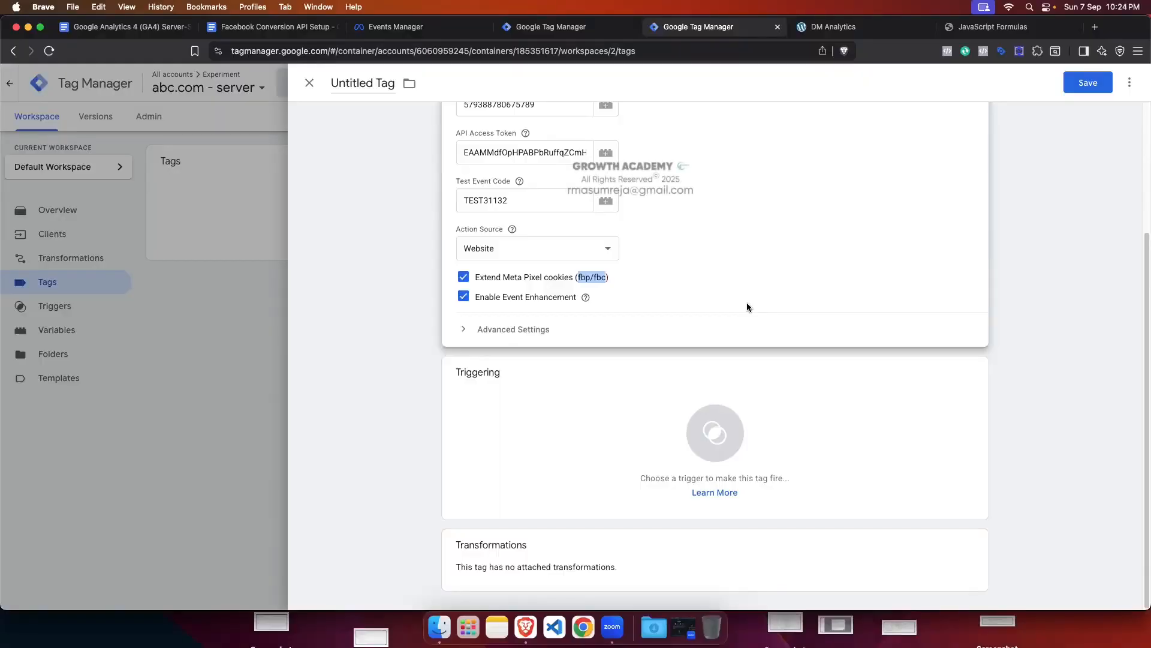
pyautogui.moveTo(586, 299)
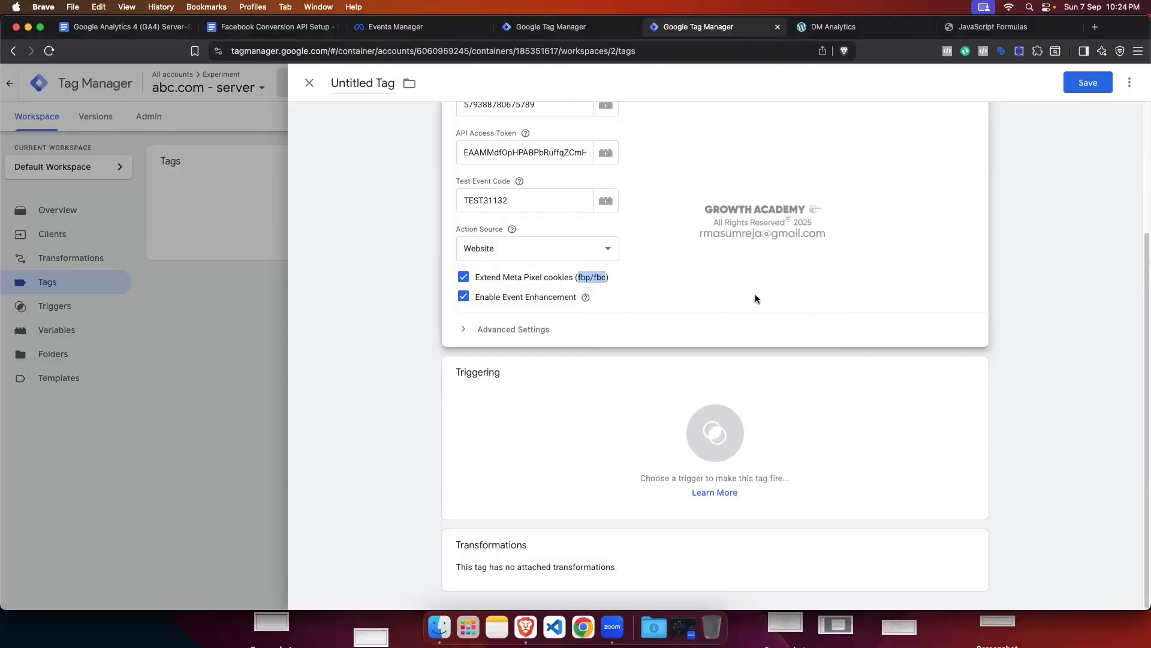
# Step: Create a new Custom trigger for the tag that fires on Some Events, with {{Event Name}} as the condition variable
pyautogui.click(689, 433)
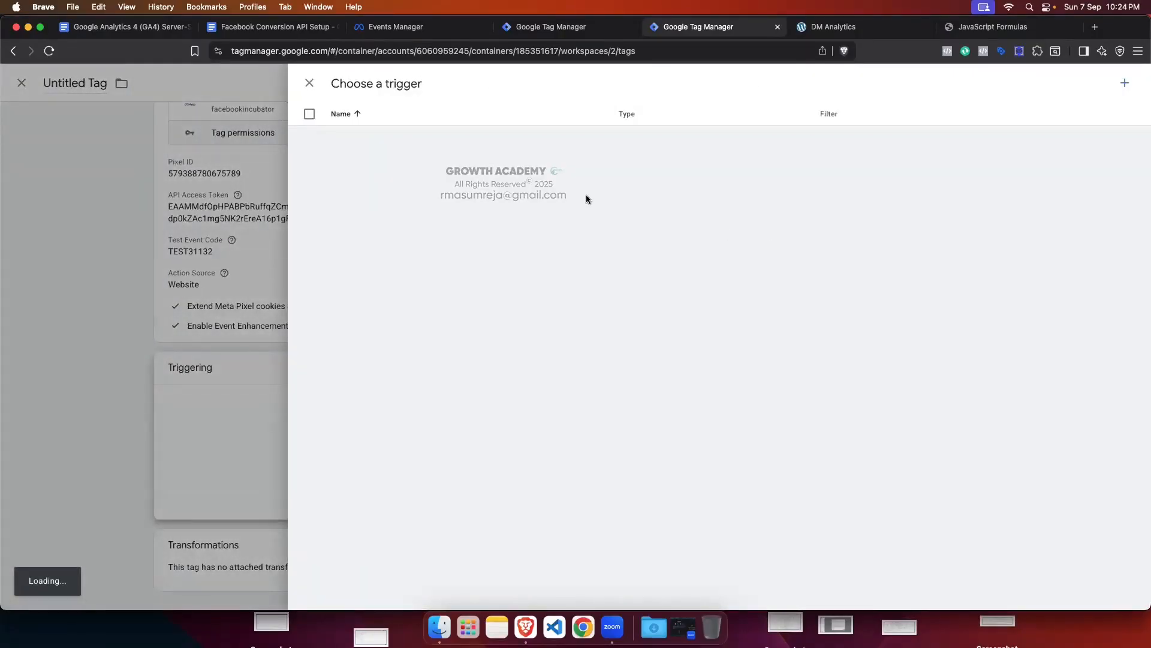
pyautogui.click(1123, 85)
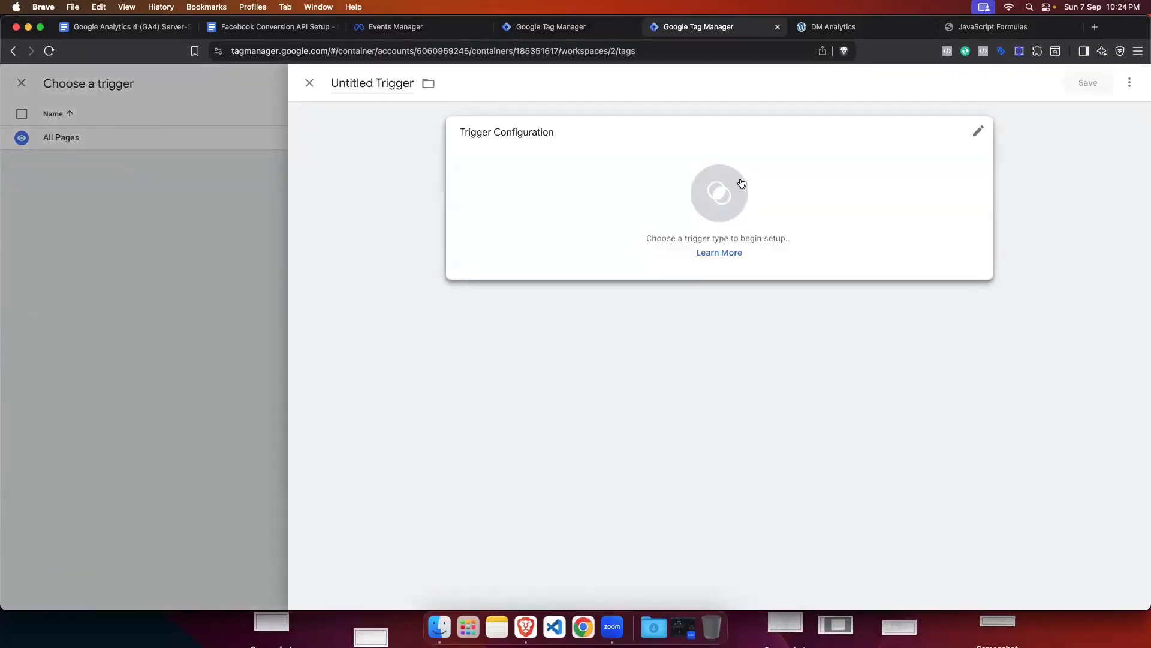
pyautogui.click(740, 183)
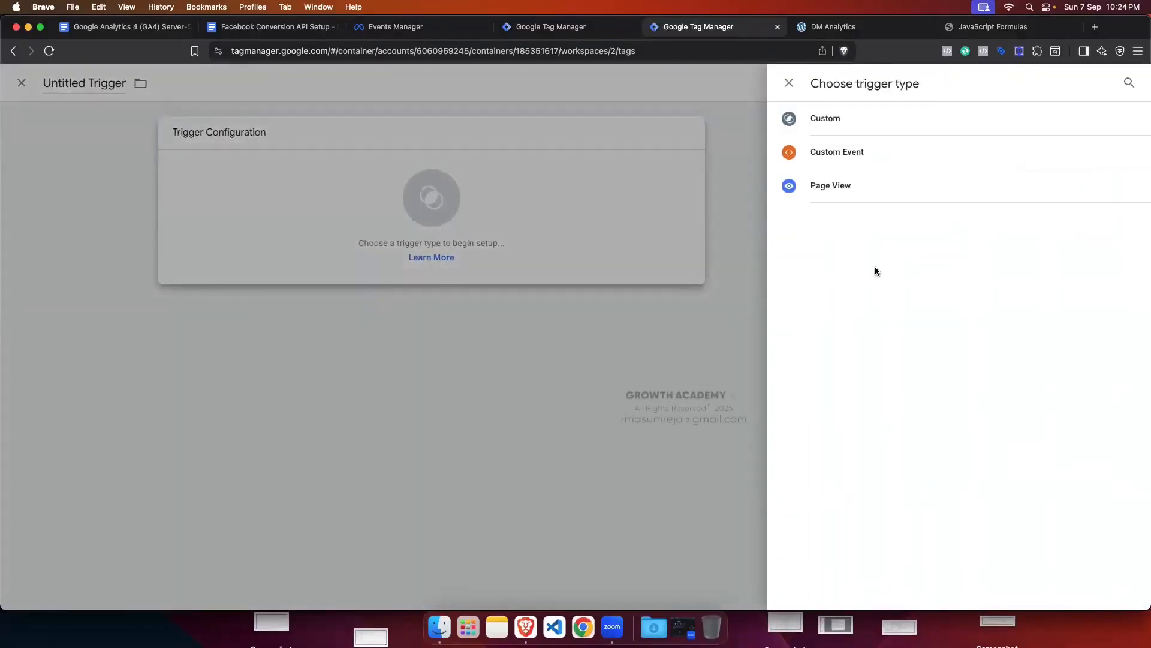
pyautogui.click(828, 128)
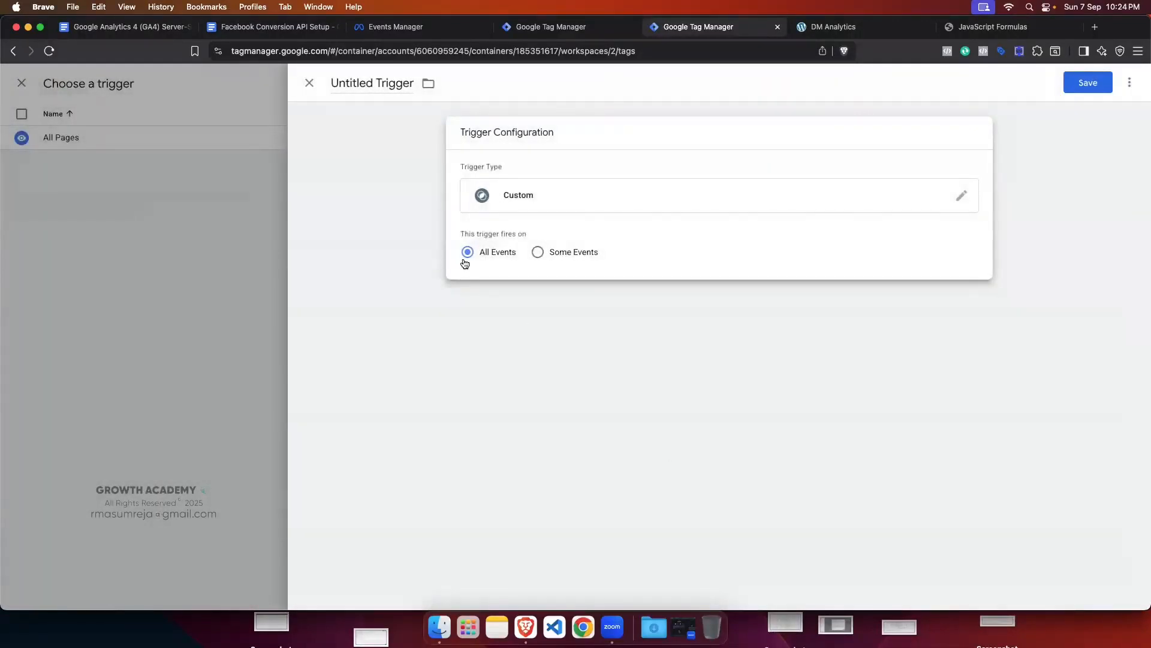
pyautogui.click(537, 253)
pyautogui.click(577, 300)
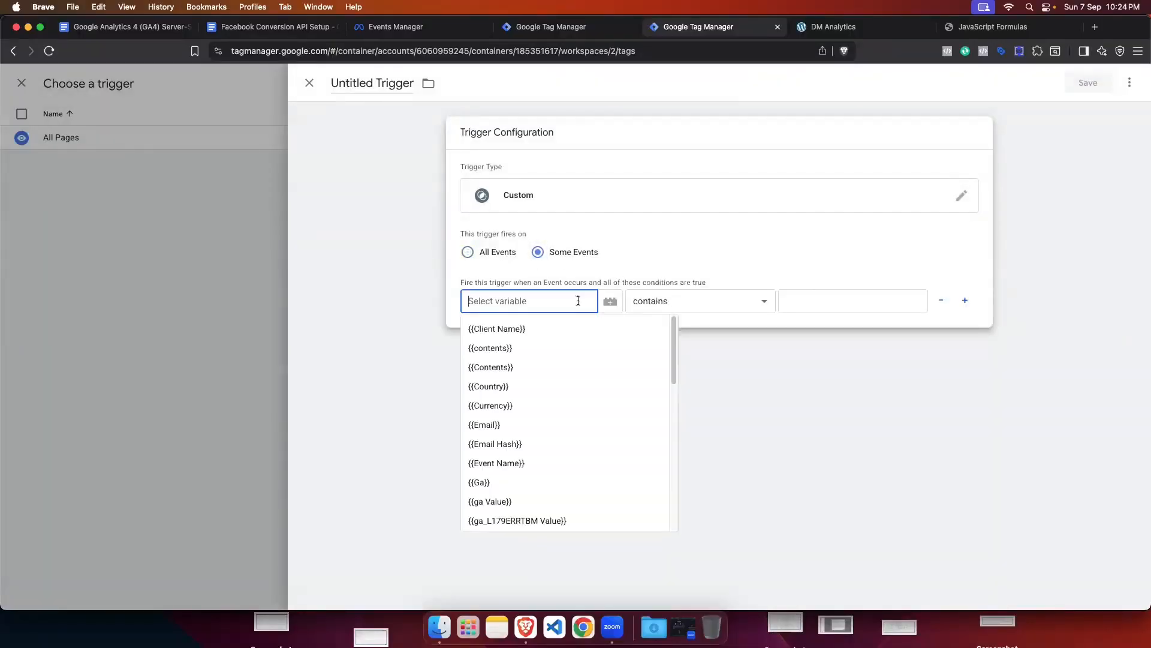
pyautogui.click(516, 464)
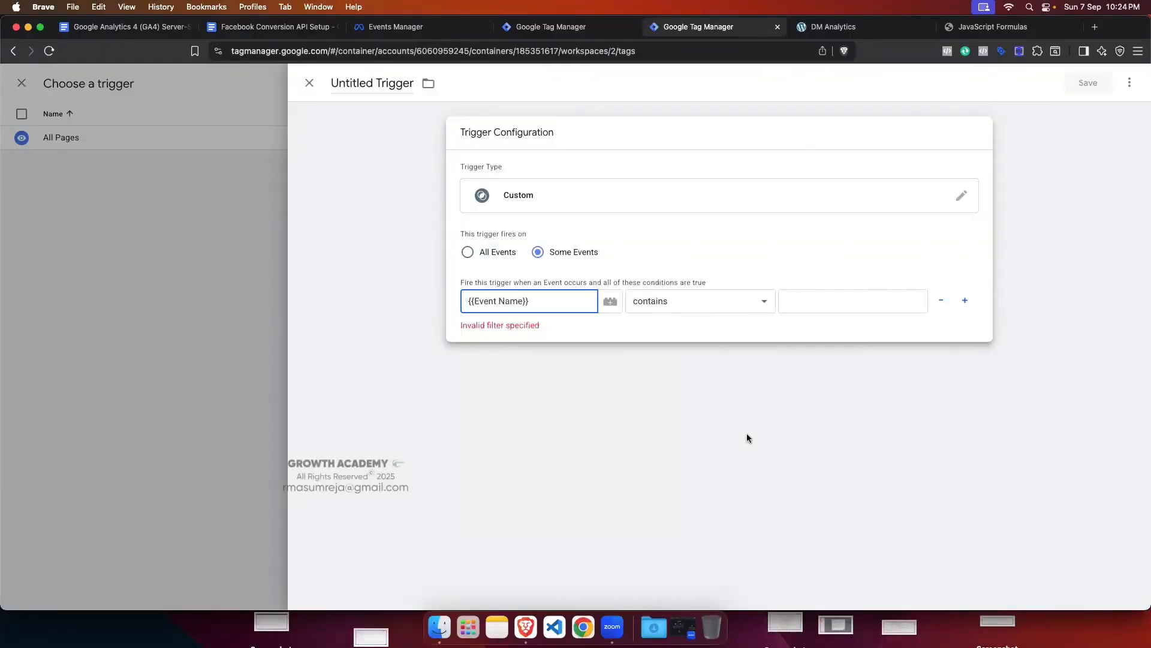
# Step: Review the FB - SS tags and their firing triggers in the web container, and return to the server container's trigger
pyautogui.click(565, 28)
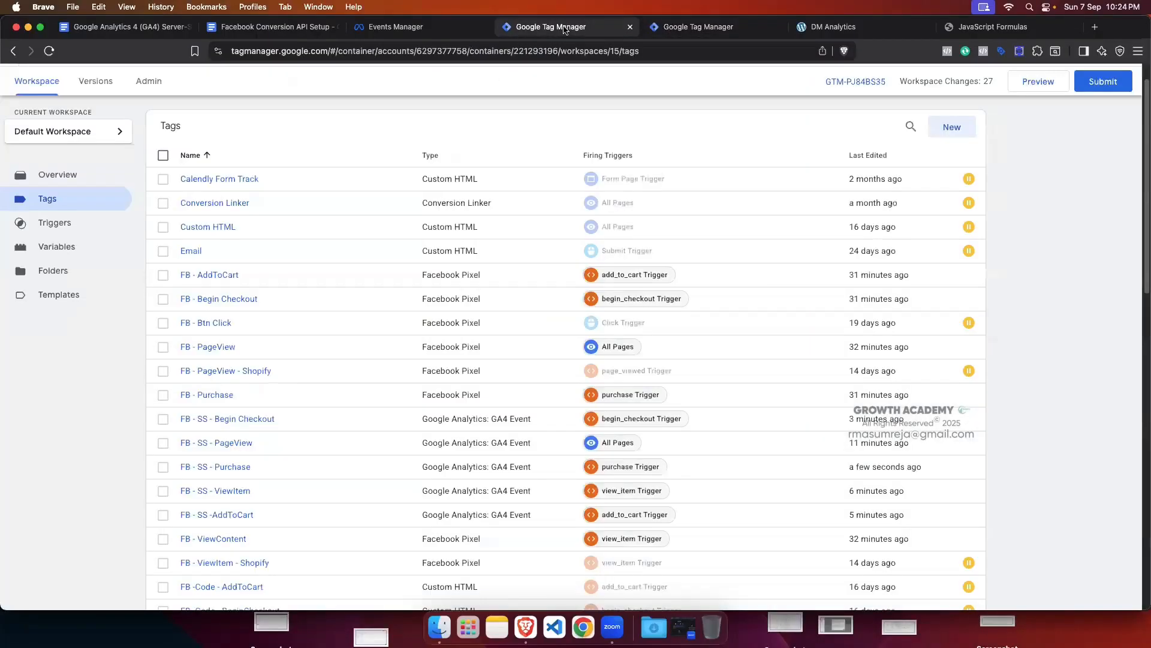
pyautogui.scroll(-1, 521, 440)
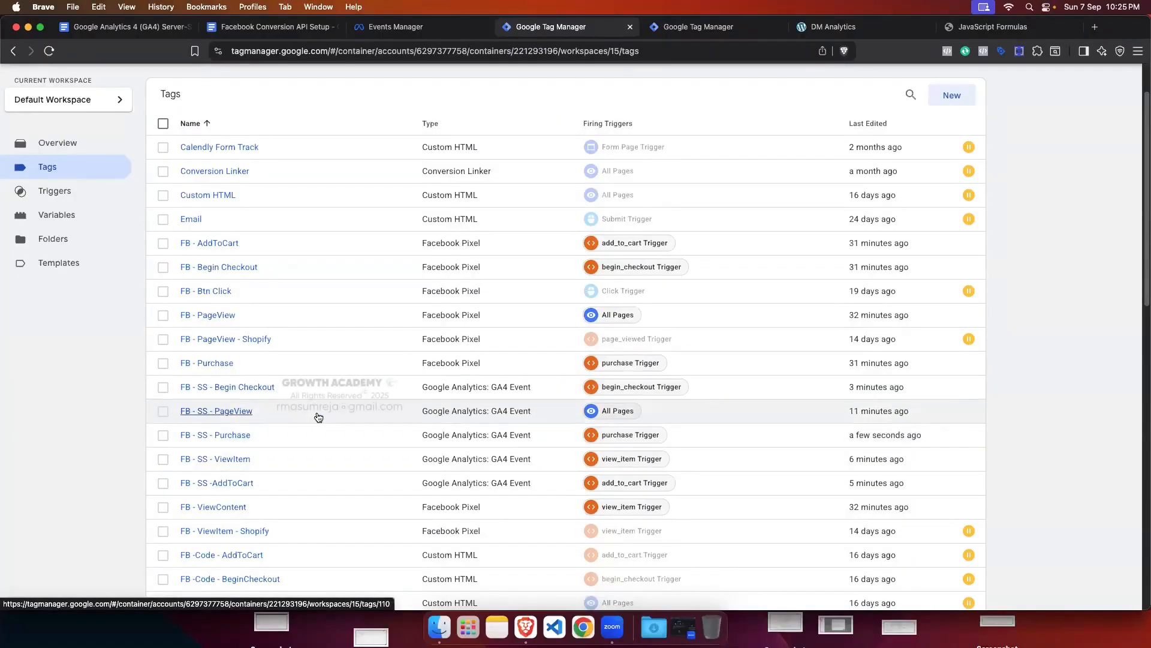
pyautogui.hotkey('ctrl', 'Tab')
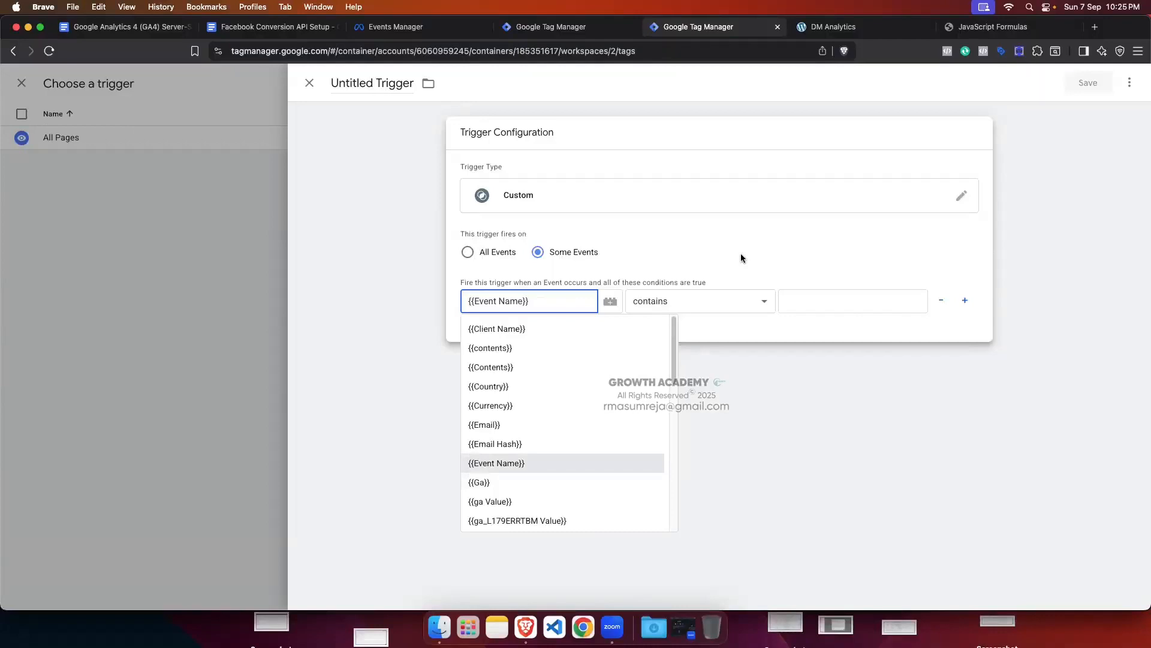
pyautogui.click(703, 274)
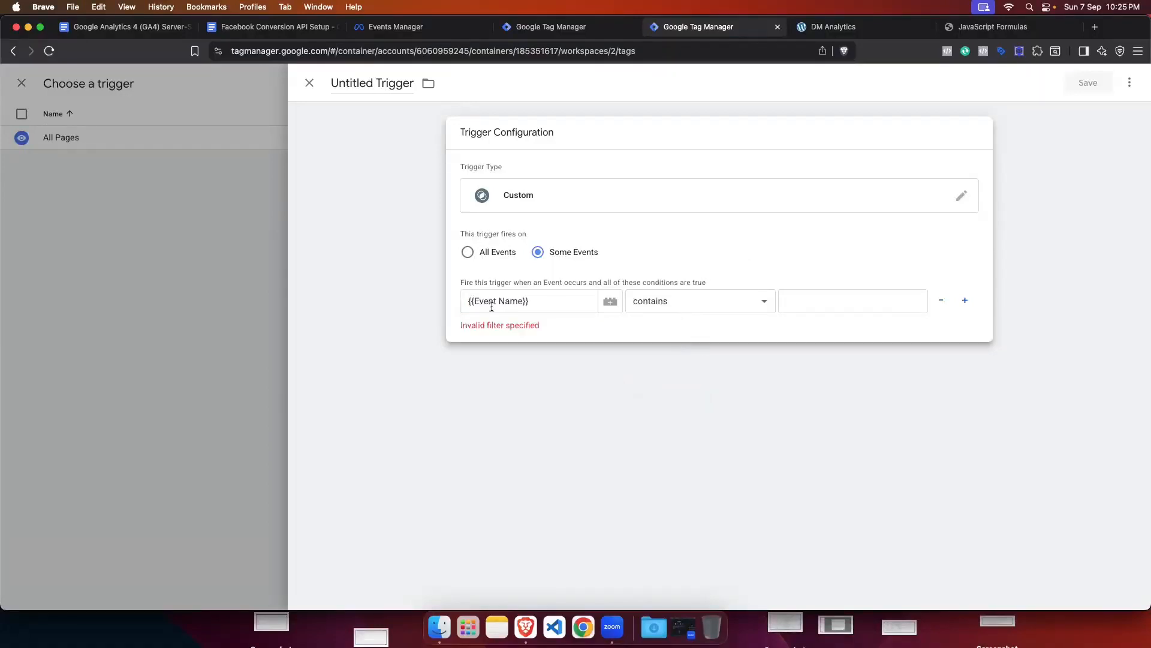
# Step: Try the matches RegEx and equals operators for the Event Name condition, comparing with the web container's tag list
pyautogui.click(652, 302)
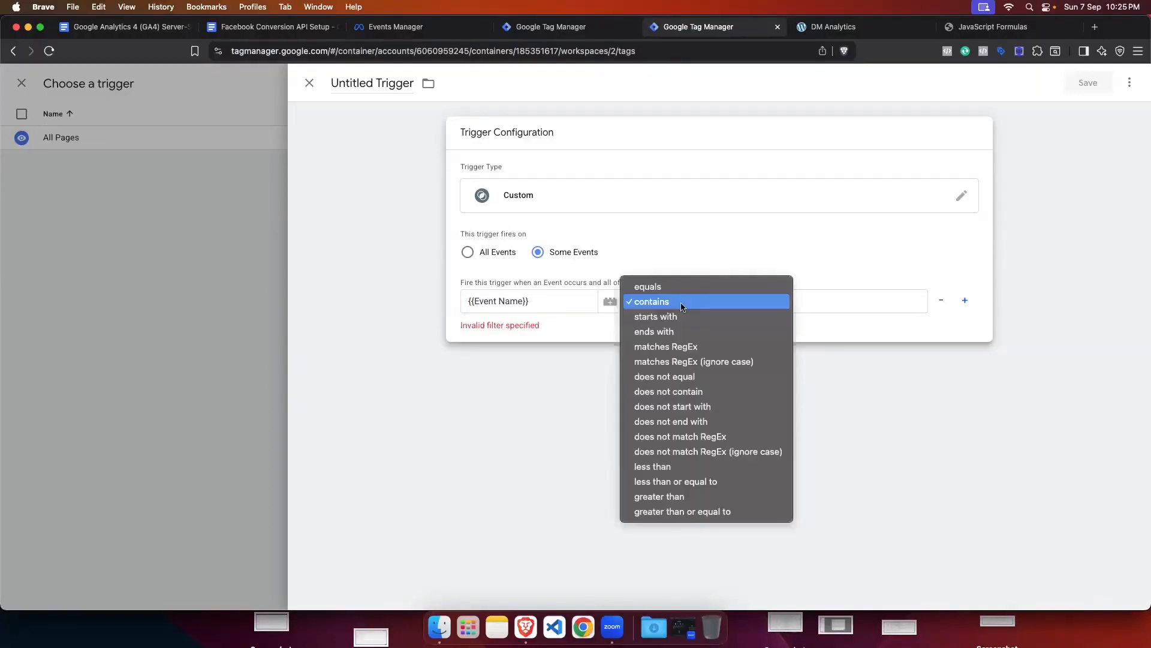
pyautogui.click(686, 349)
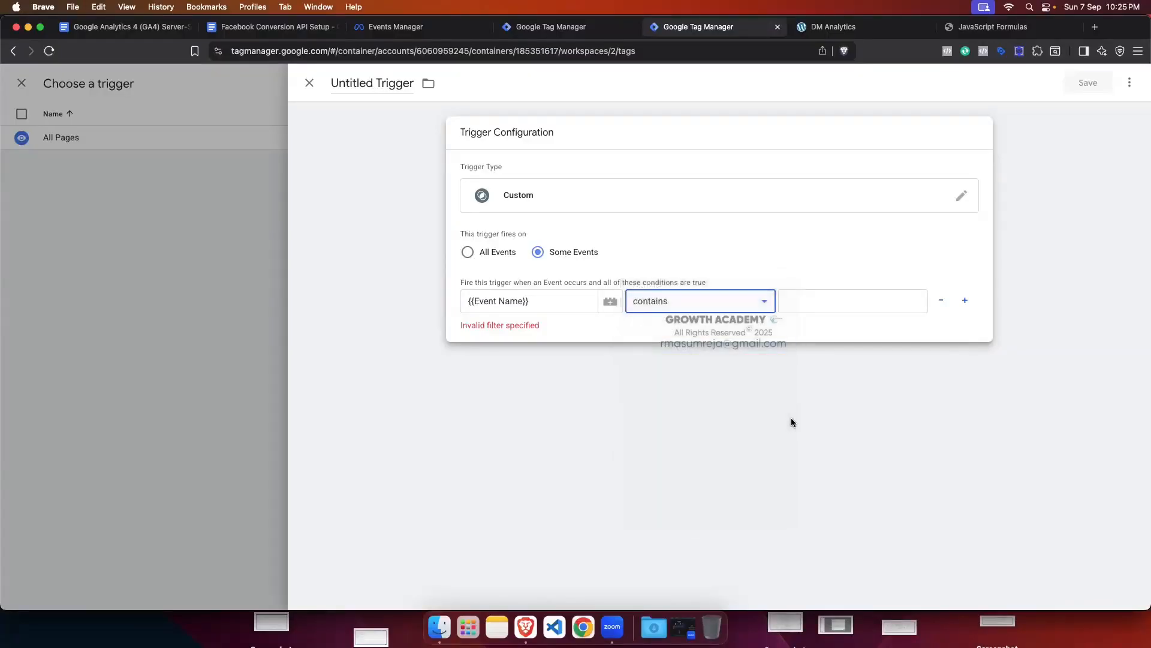
pyautogui.click(677, 302)
pyautogui.click(682, 304)
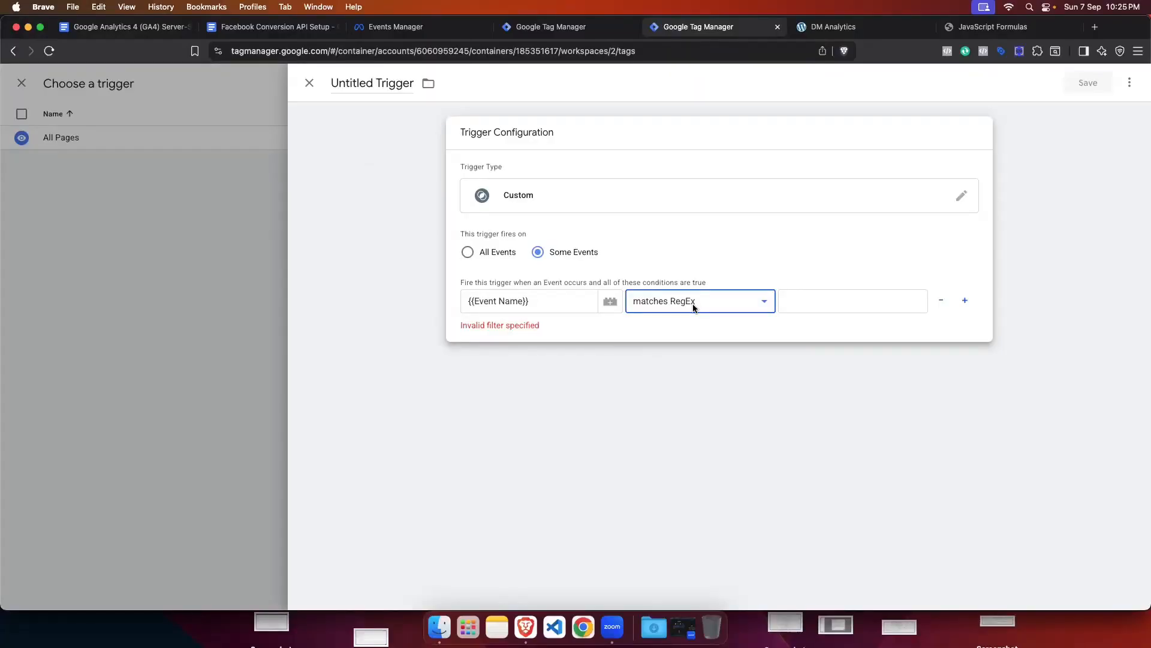
pyautogui.click(694, 304)
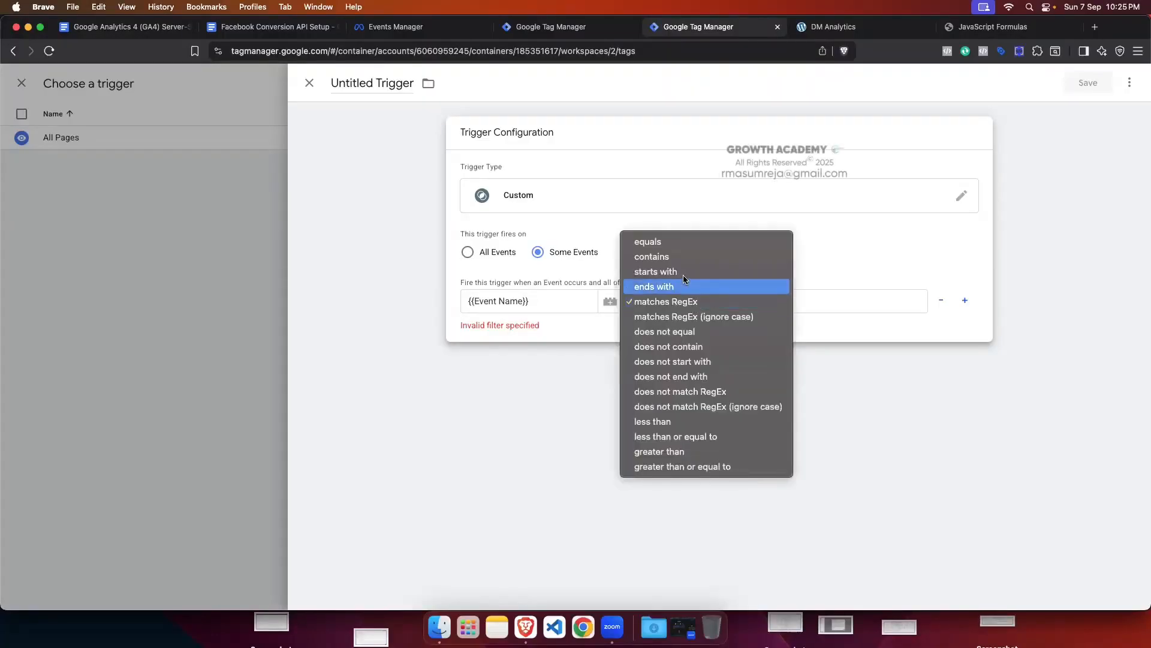
pyautogui.click(674, 241)
pyautogui.click(790, 304)
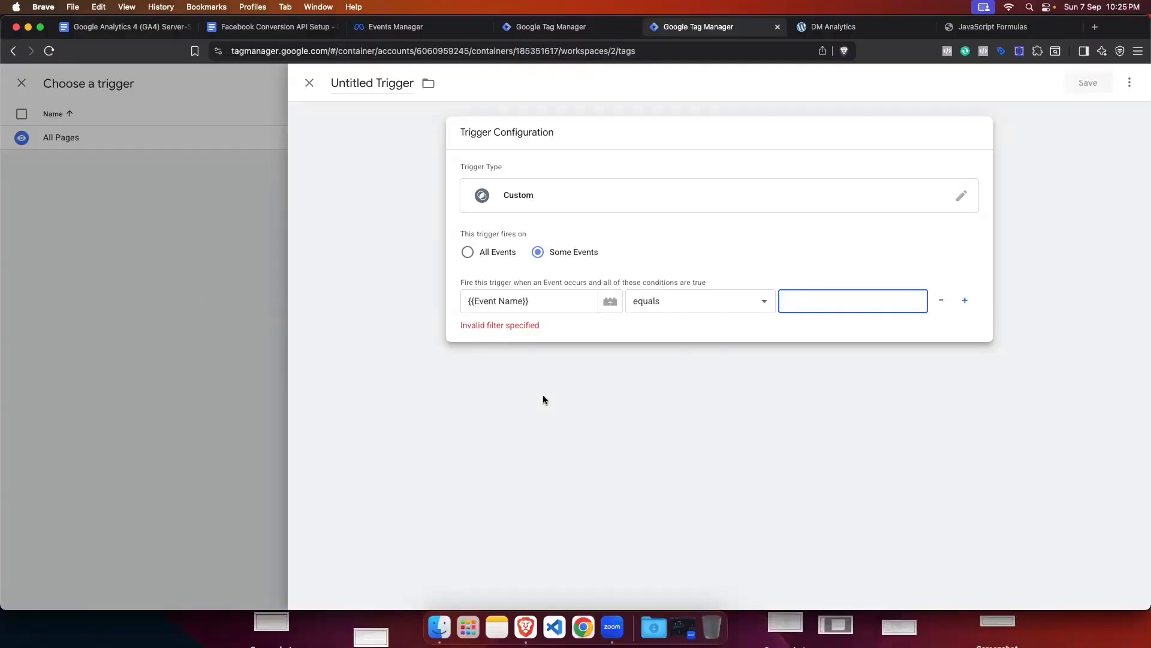
pyautogui.click(561, 28)
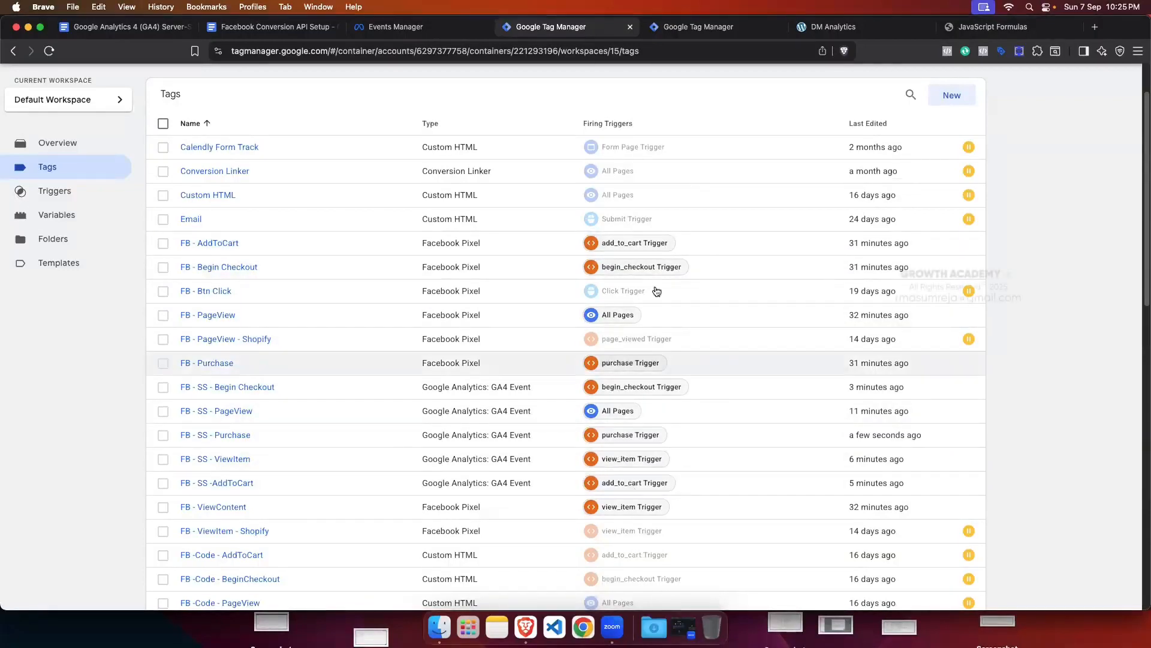
pyautogui.click(721, 35)
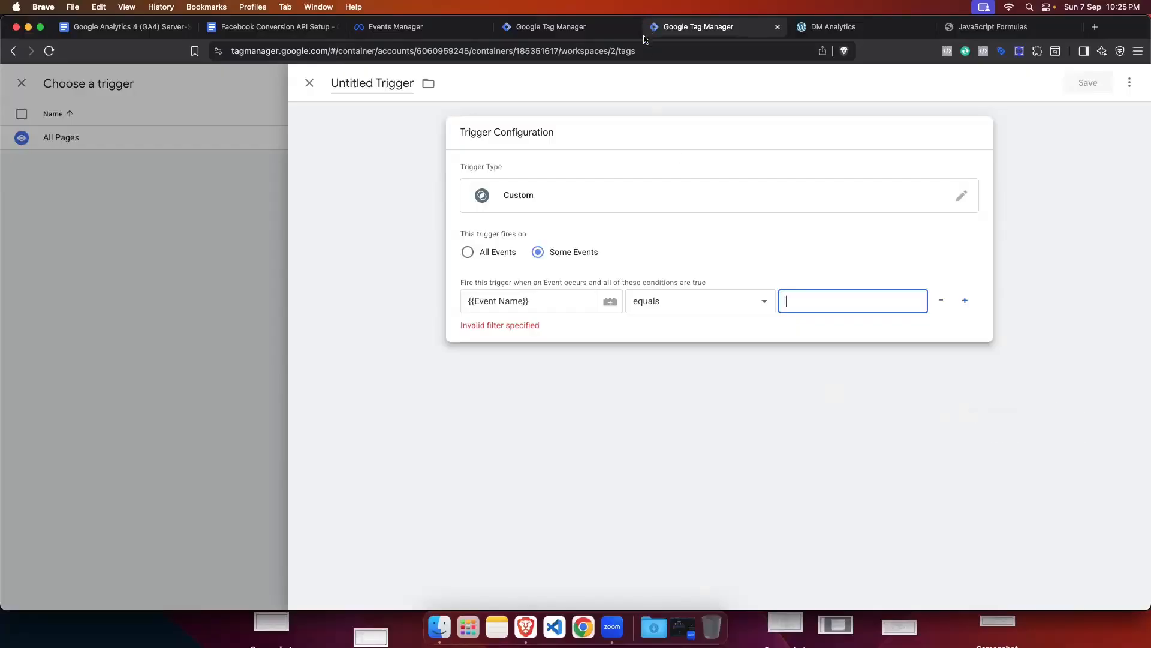
# Step: Set the operator of the trigger's Event Name condition to matches RegEx and make its value field ready for entry
pyautogui.click(703, 302)
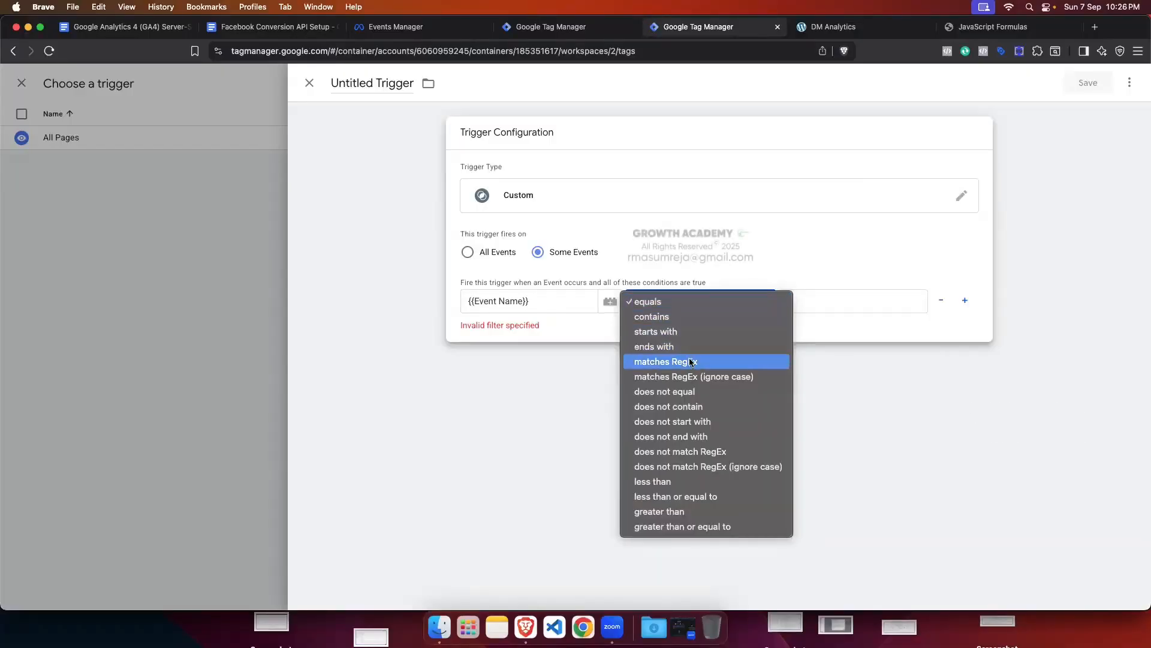
pyautogui.click(720, 360)
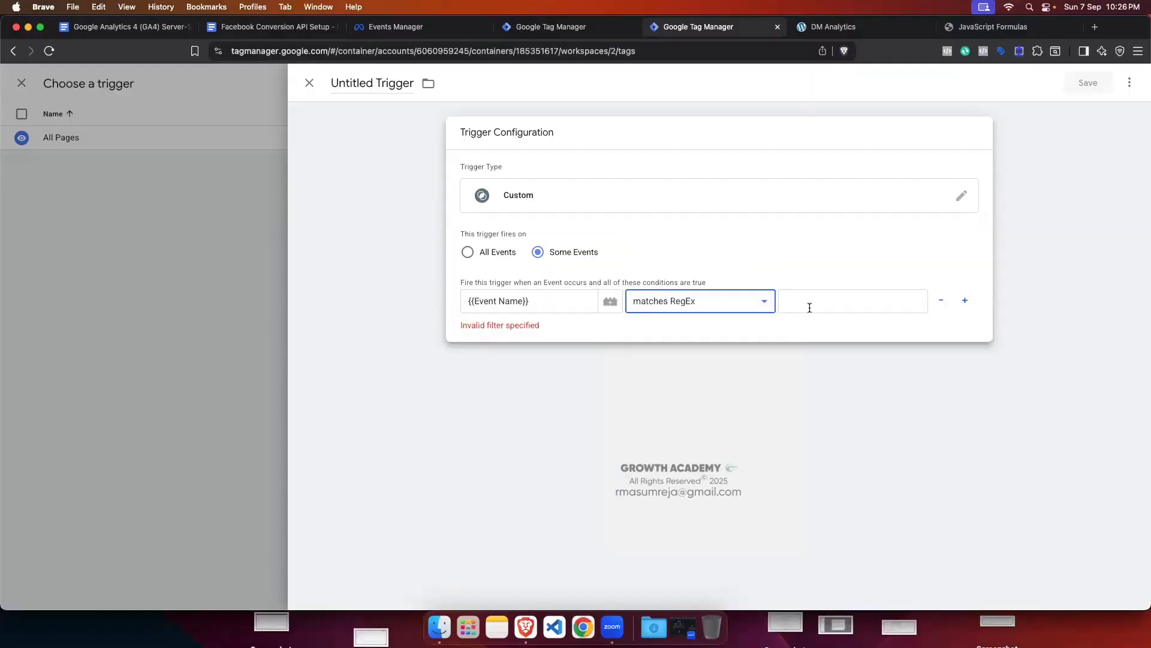
pyautogui.click(800, 309)
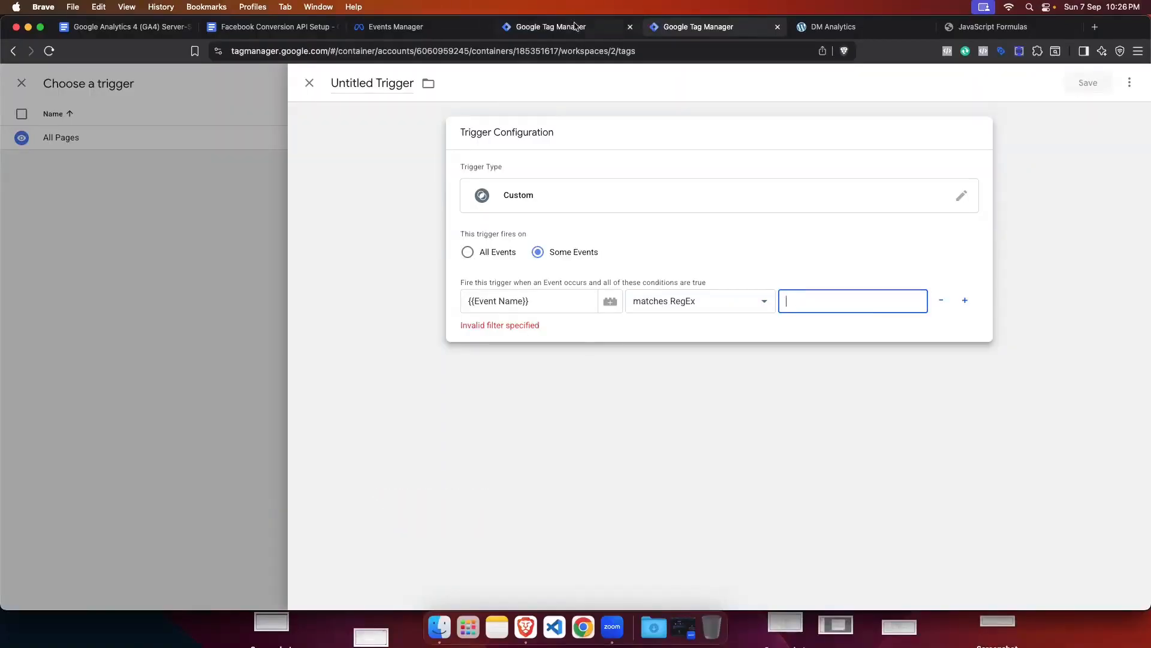
# Step: Check the event name used in the web container's FB - SS - PageView tag and return to the server container's trigger
pyautogui.click(552, 26)
pyautogui.scroll(-1, 543, 360)
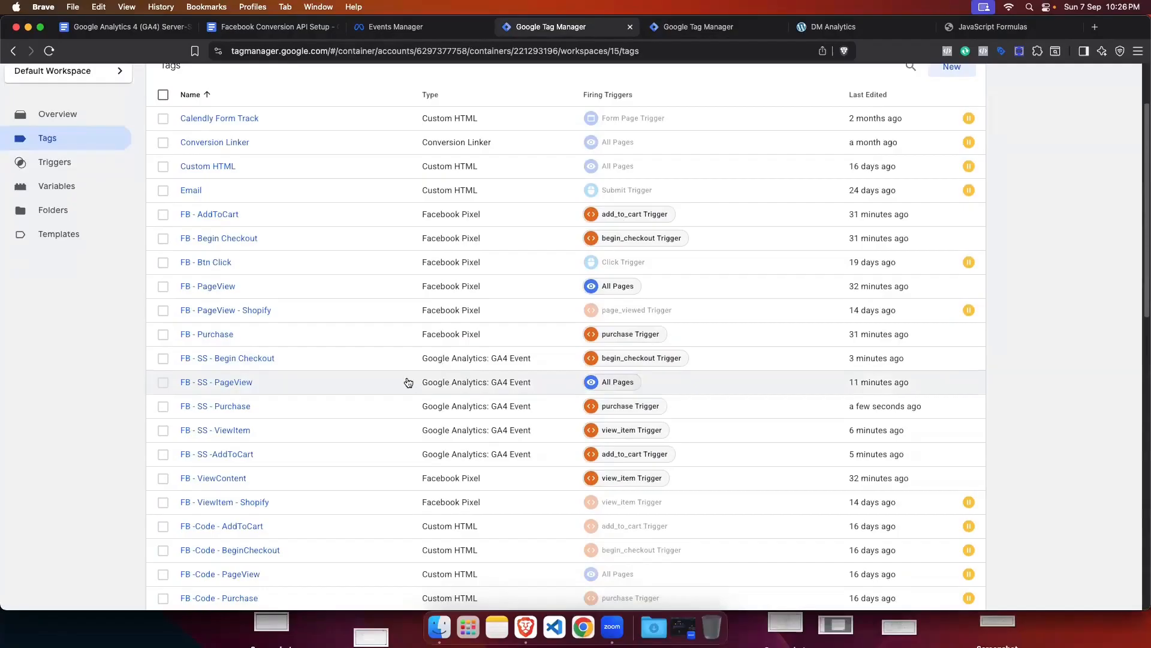
pyautogui.click(238, 384)
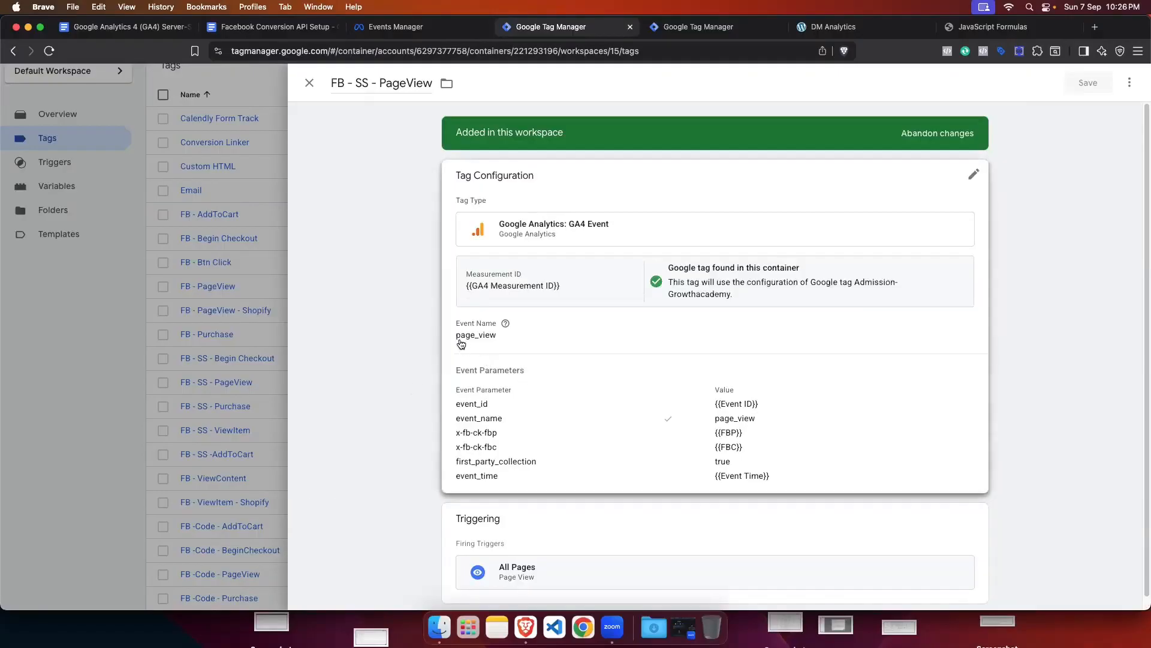
pyautogui.click(200, 363)
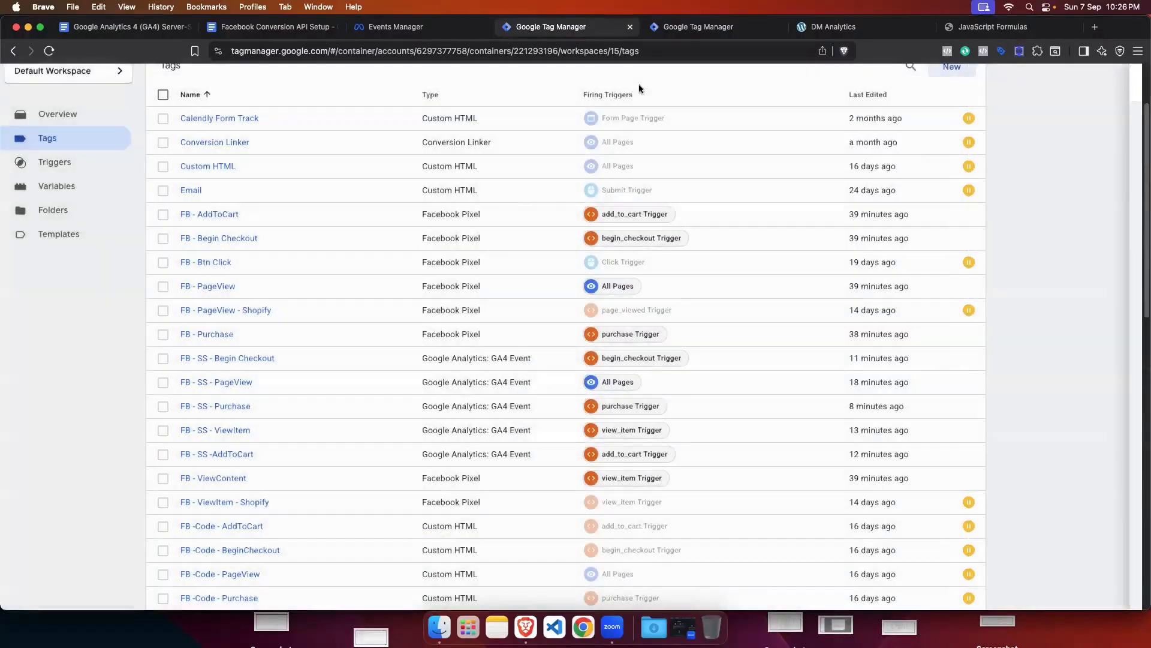
pyautogui.click(693, 25)
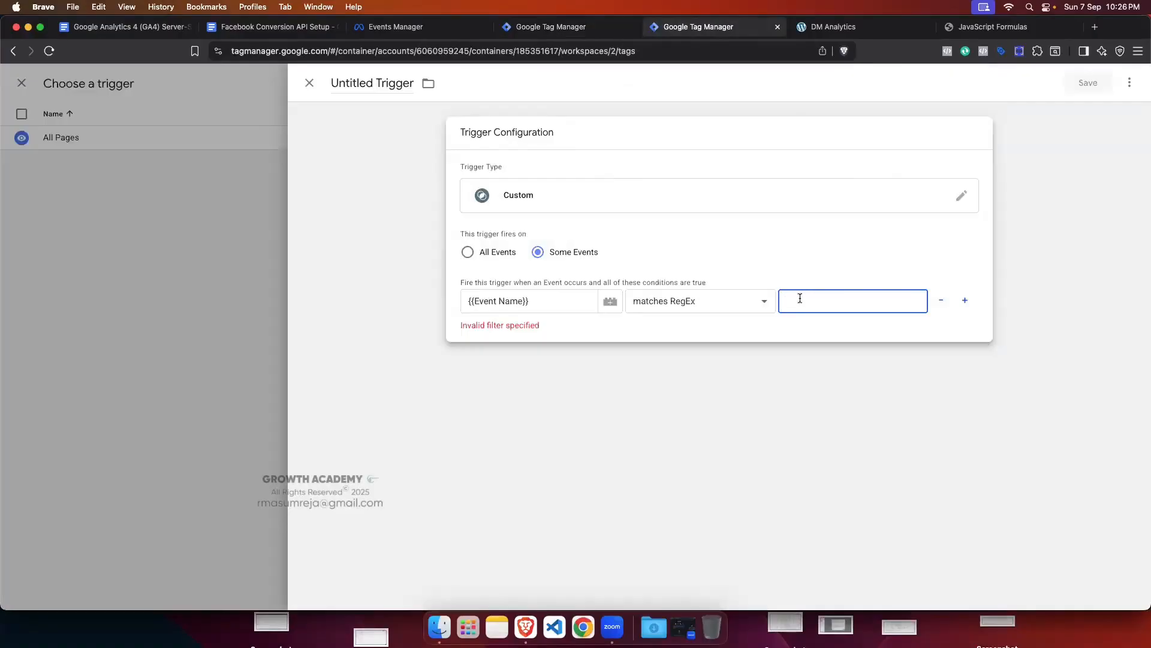
# Step: Set the Event Name condition's RegEx value to page_view|view_item|add_to_cart|begin_checkout|purchase
pyautogui.write('p')
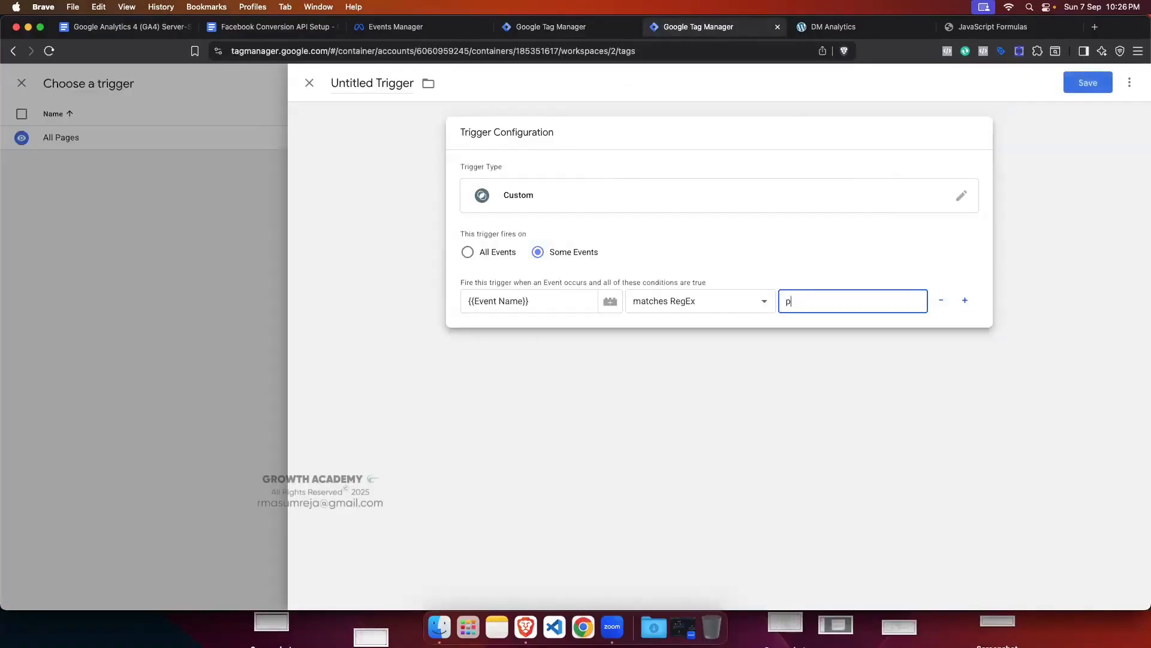
pyautogui.write('age')
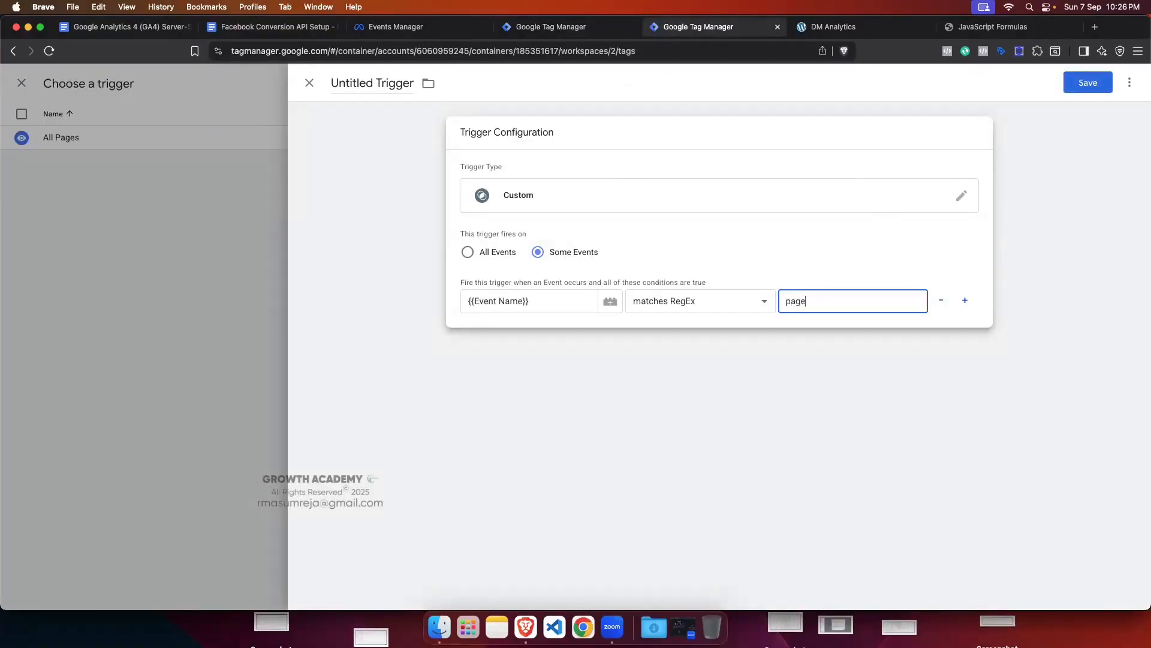
pyautogui.write('_view|')
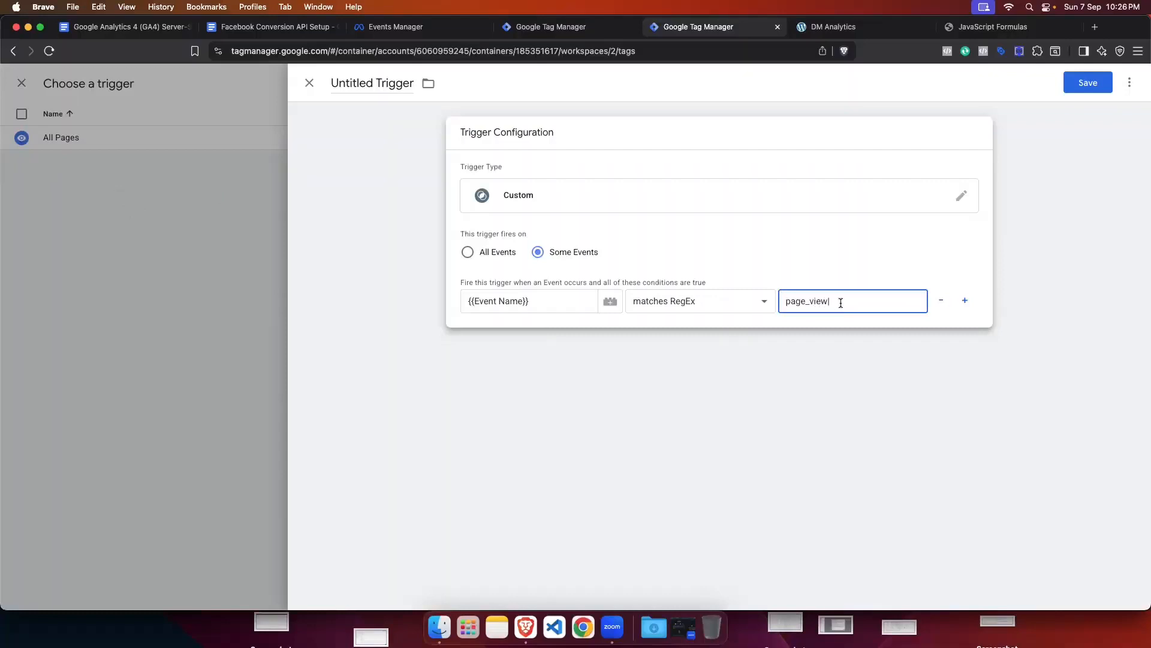
pyautogui.write('view_item|add_')
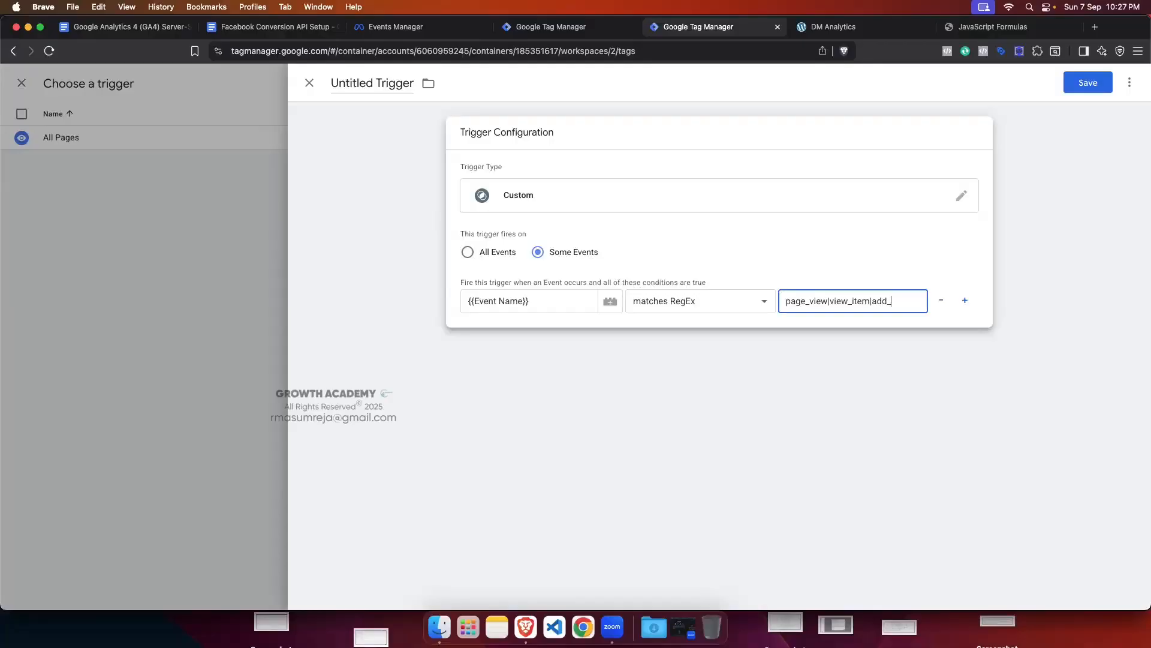
pyautogui.write('to_cart')
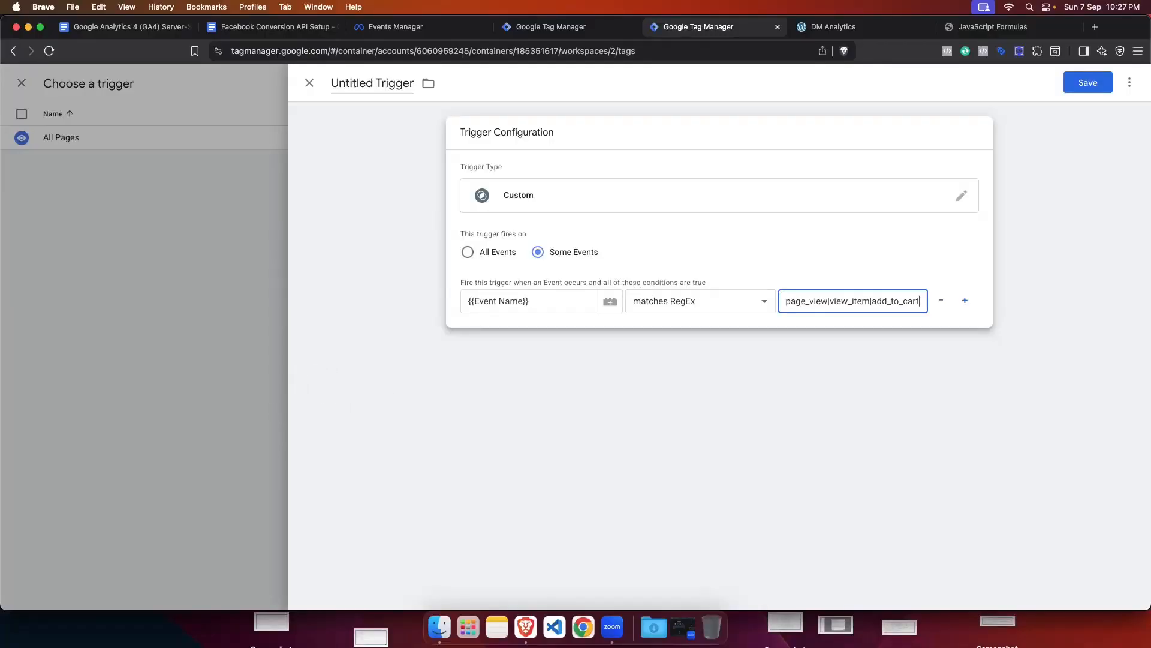
pyautogui.write('|begin')
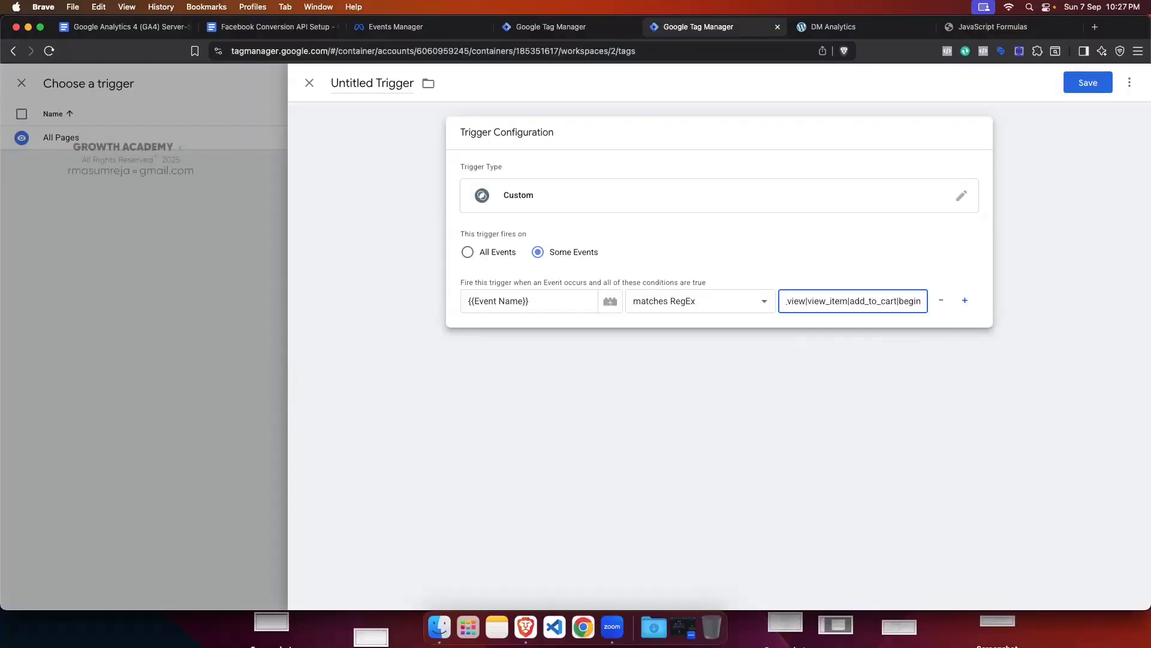
pyautogui.write('_')
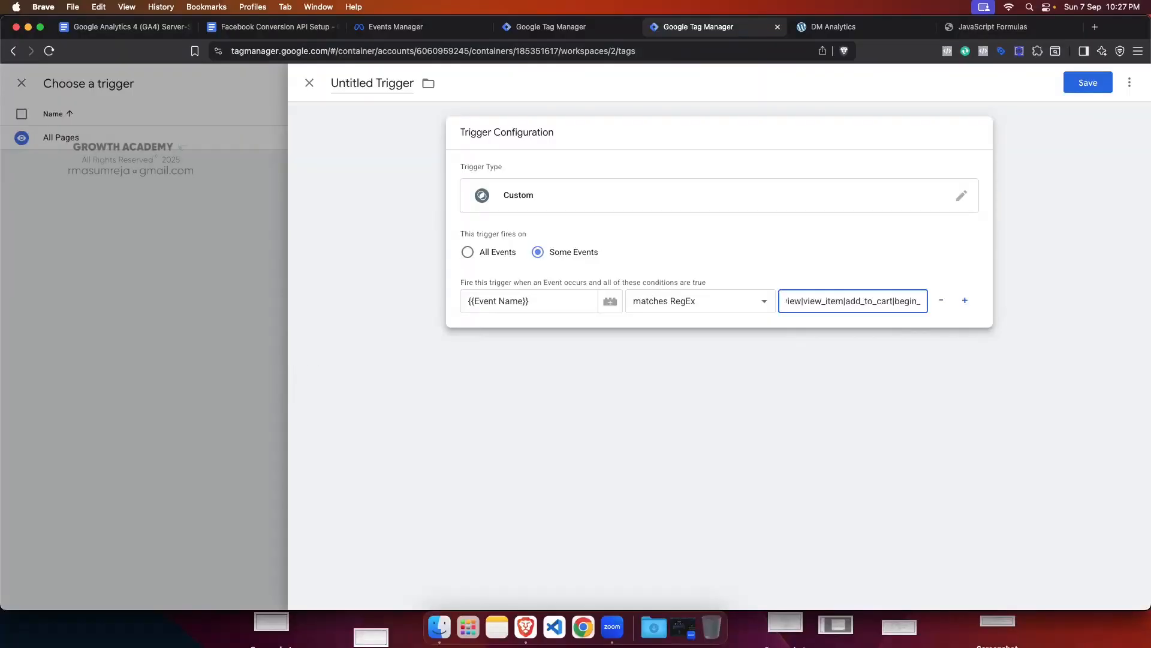
pyautogui.write('checkout')
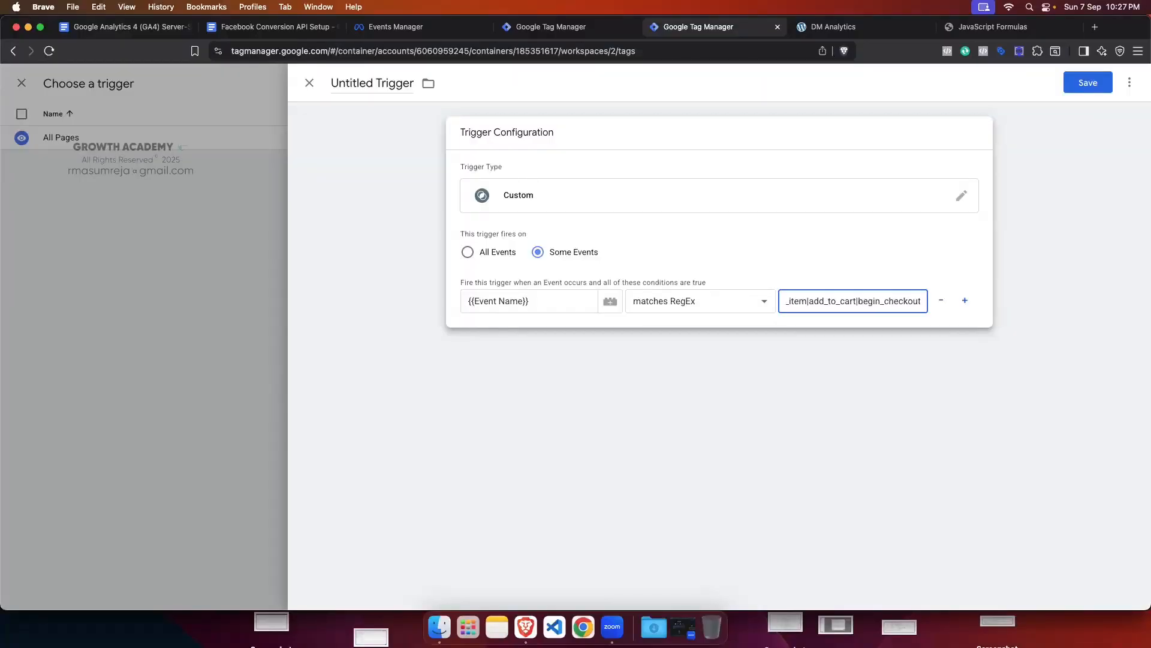
pyautogui.write('|')
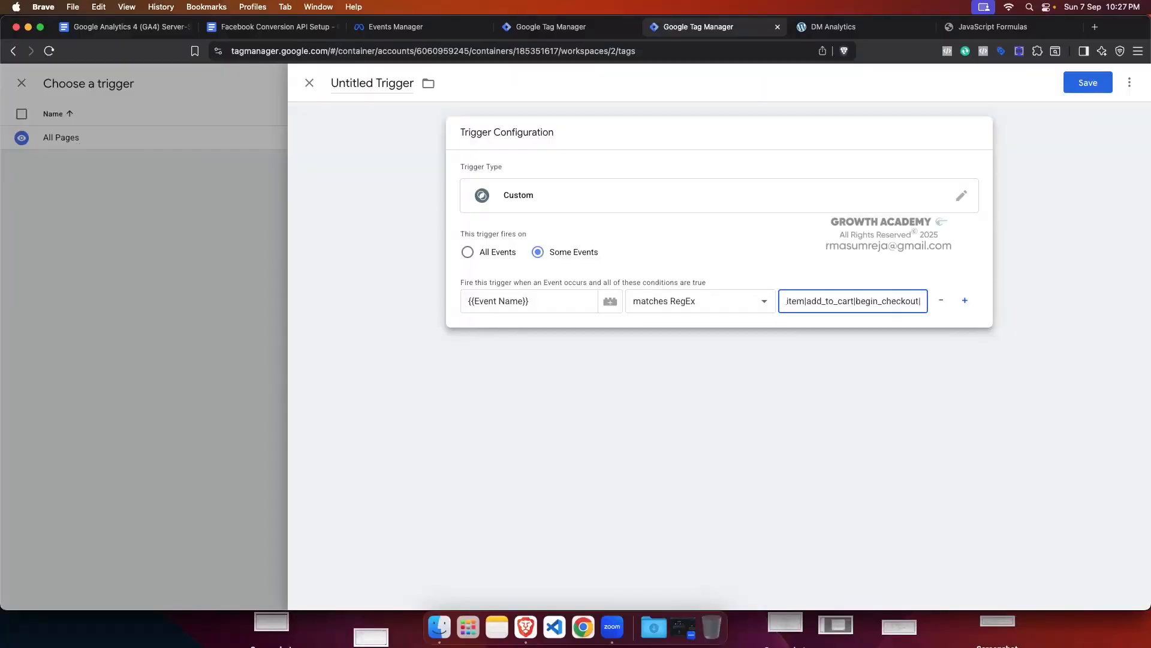
pyautogui.write('purchas')
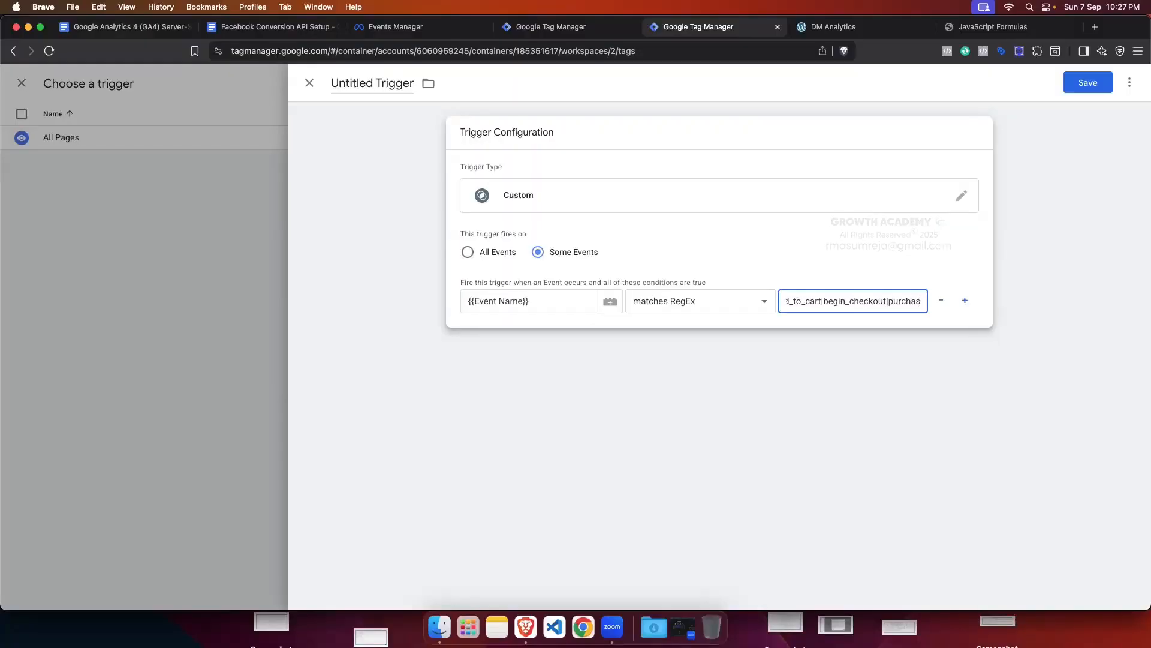
pyautogui.write('e')
pyautogui.click(837, 261)
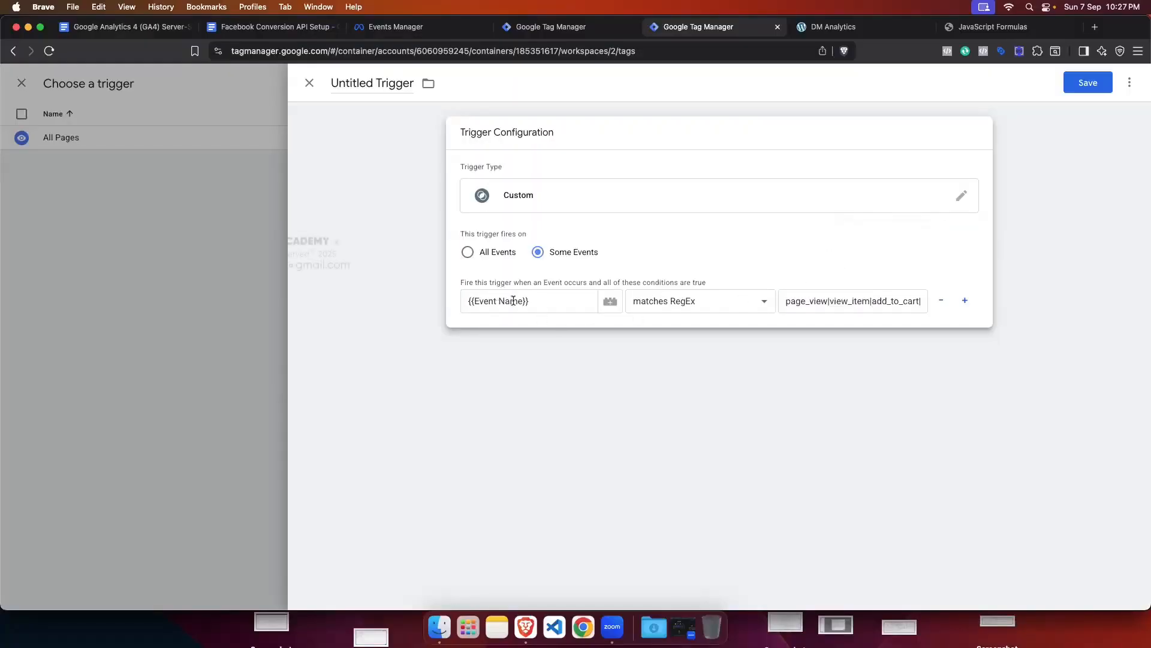
pyautogui.moveTo(783, 303); pyautogui.dragTo(927, 303)
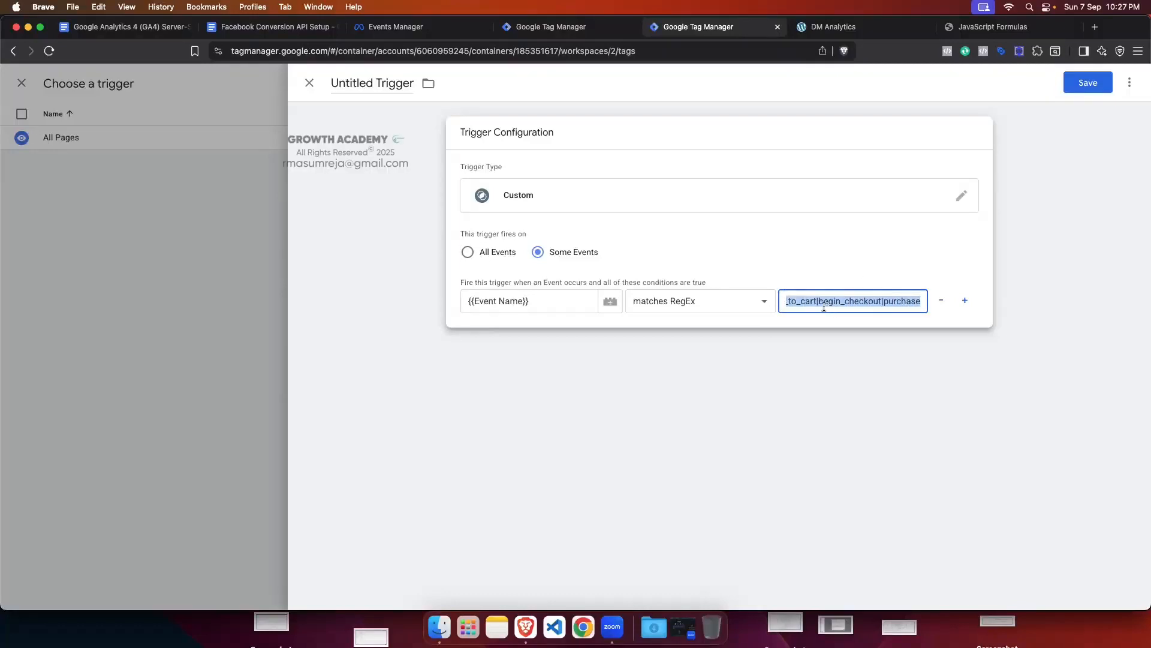
pyautogui.click(810, 252)
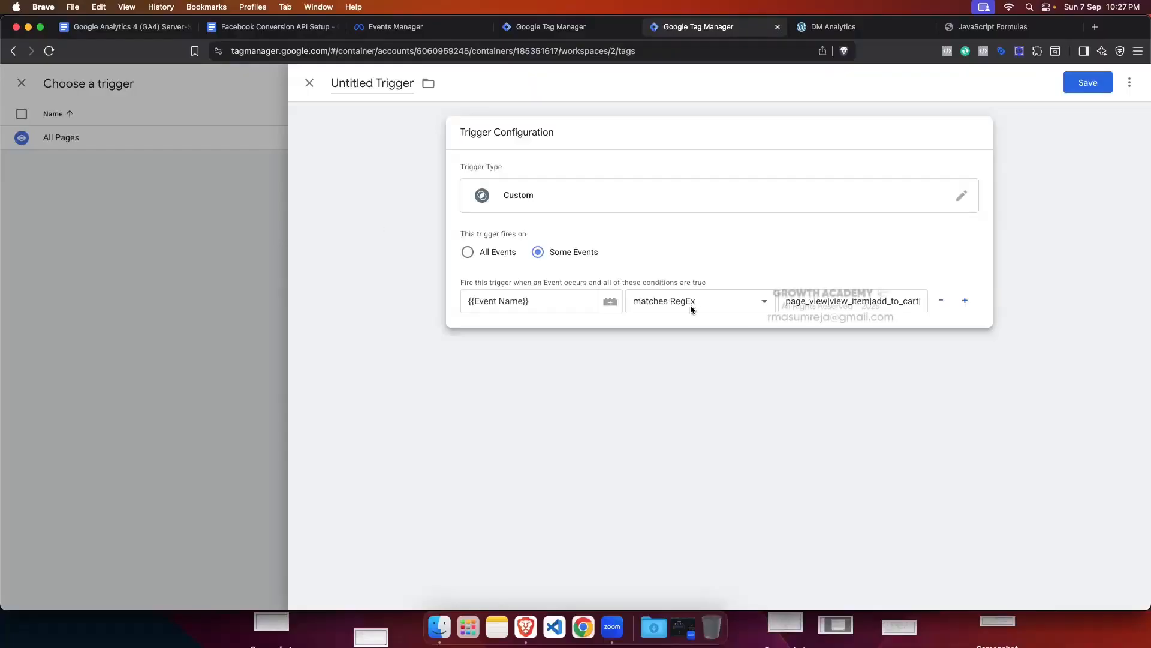
pyautogui.tripleClick(801, 306)
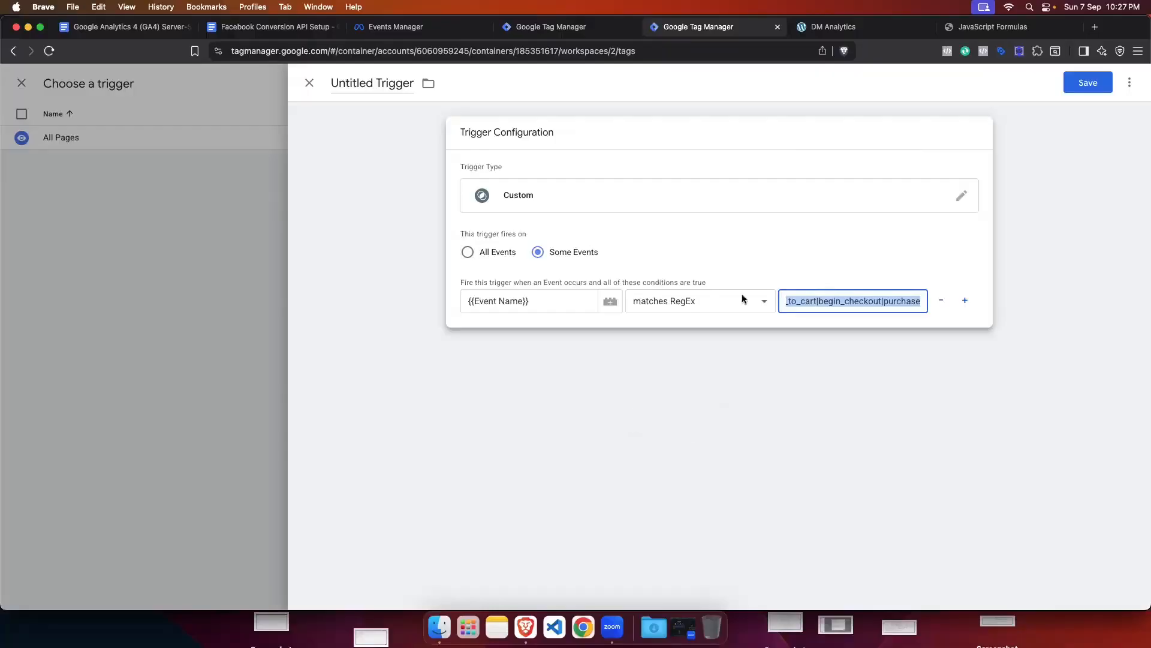
# Step: Name the trigger FB Trigger and save it to the Conversions API tag
pyautogui.moveTo(333, 84); pyautogui.dragTo(402, 103)
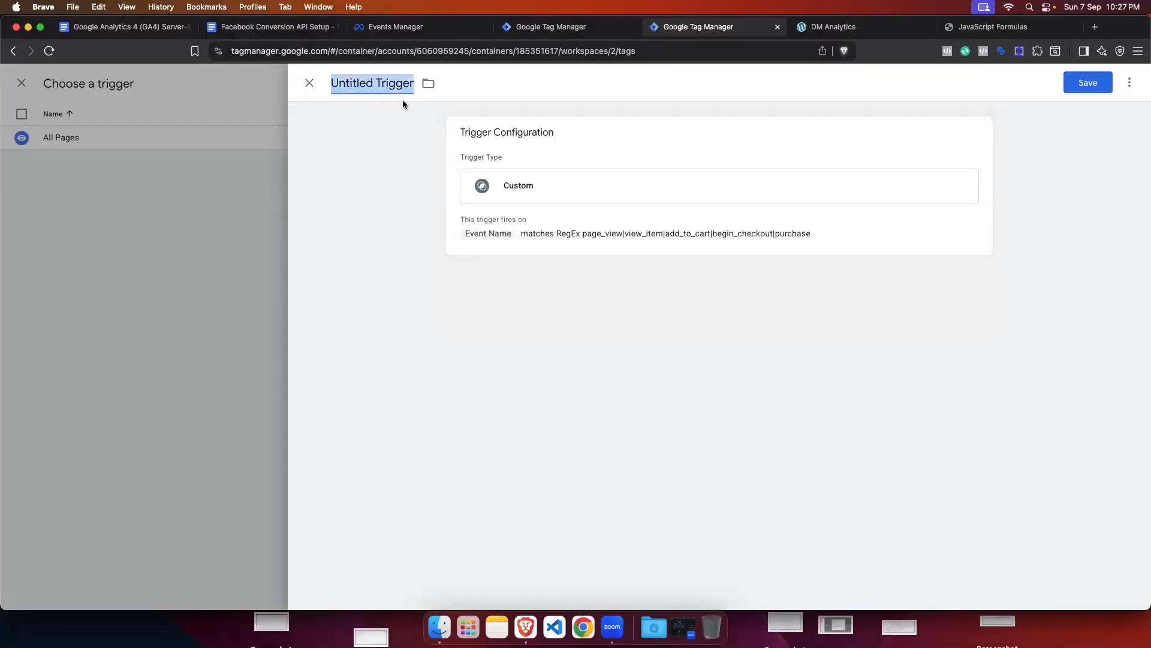
pyautogui.press('BackSpace')
pyautogui.write('FB Tr')
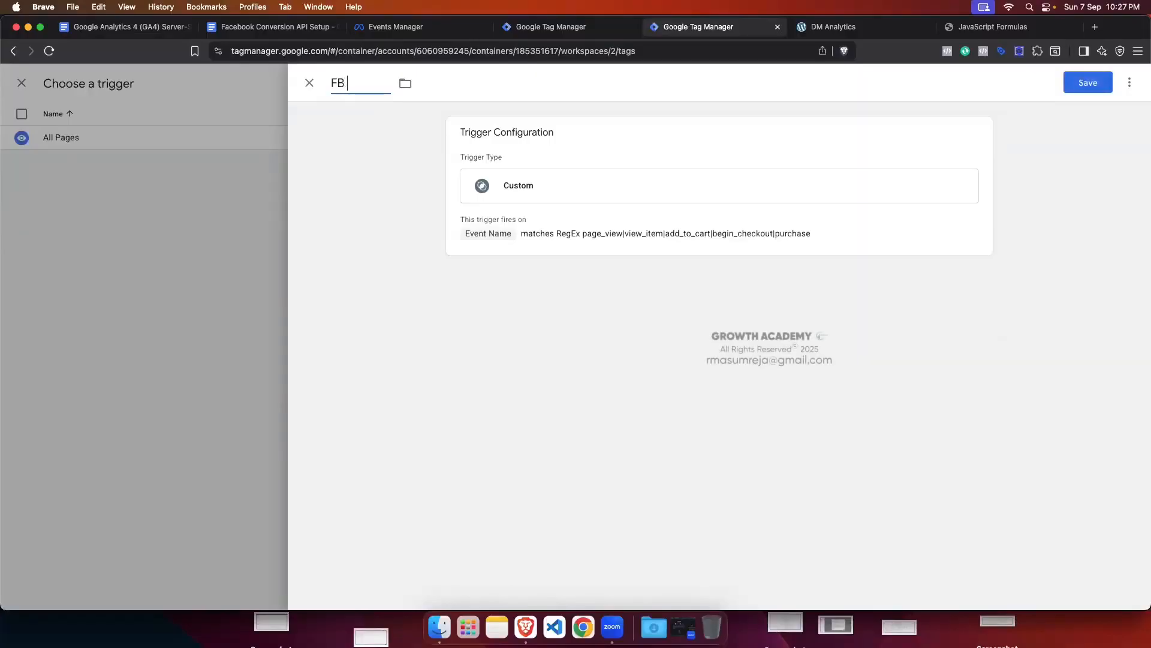
pyautogui.write('igger')
pyautogui.click(1088, 82)
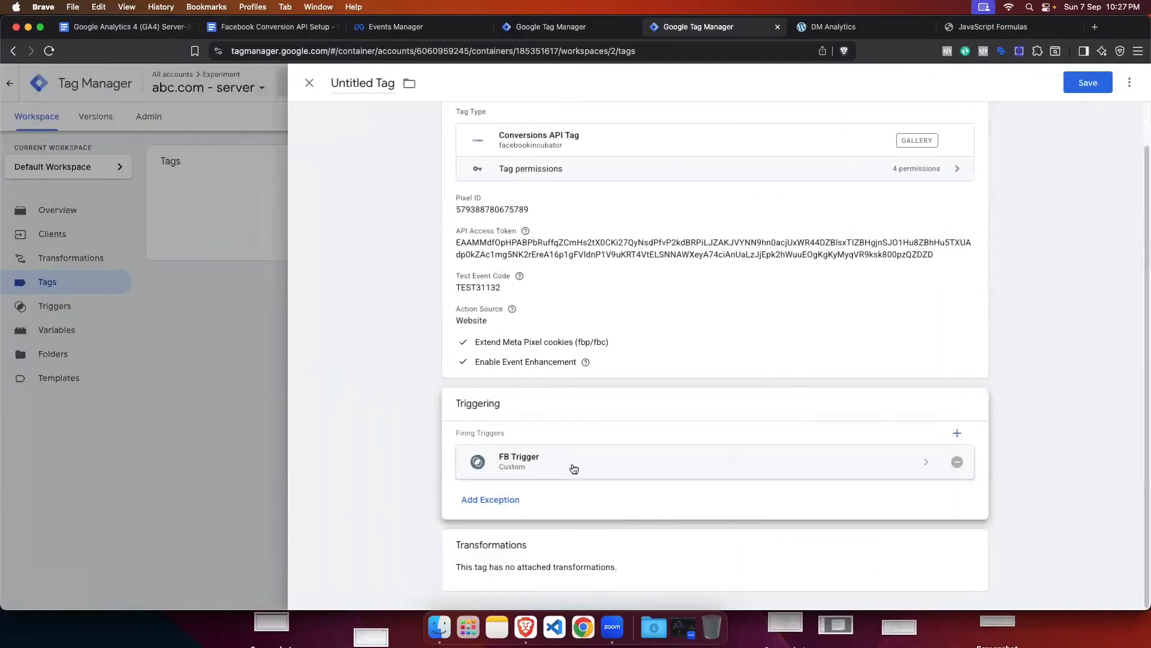
# Step: Save the new Conversions API tag in the server container
pyautogui.scroll(2, 618, 479)
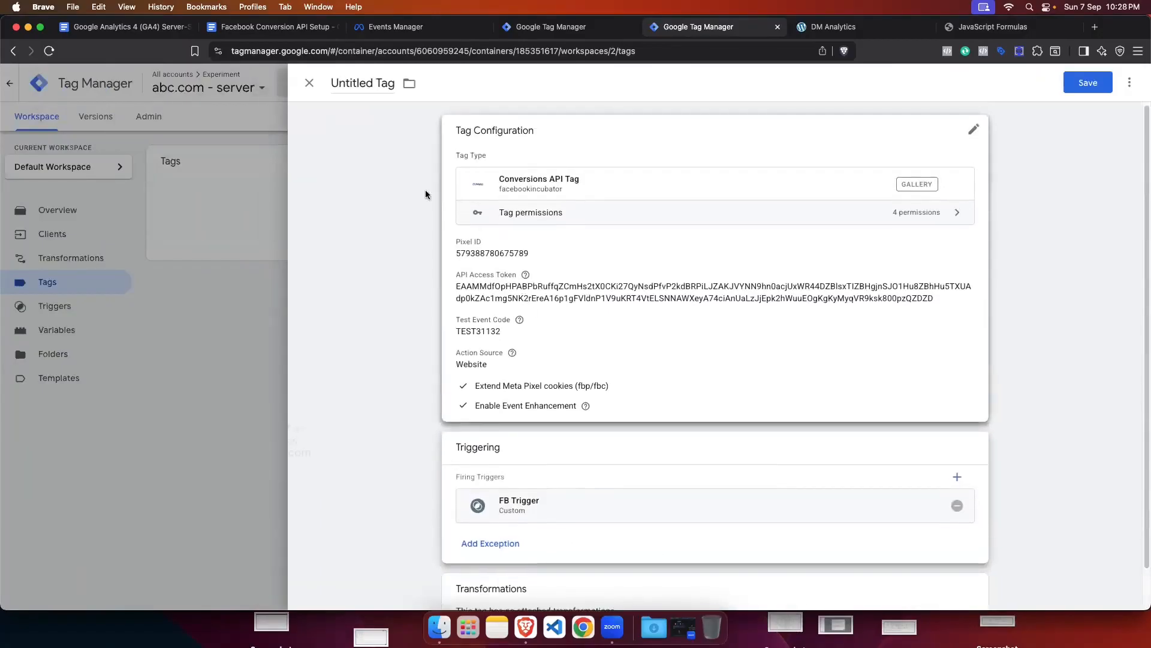
pyautogui.click(1080, 83)
pyautogui.click(673, 260)
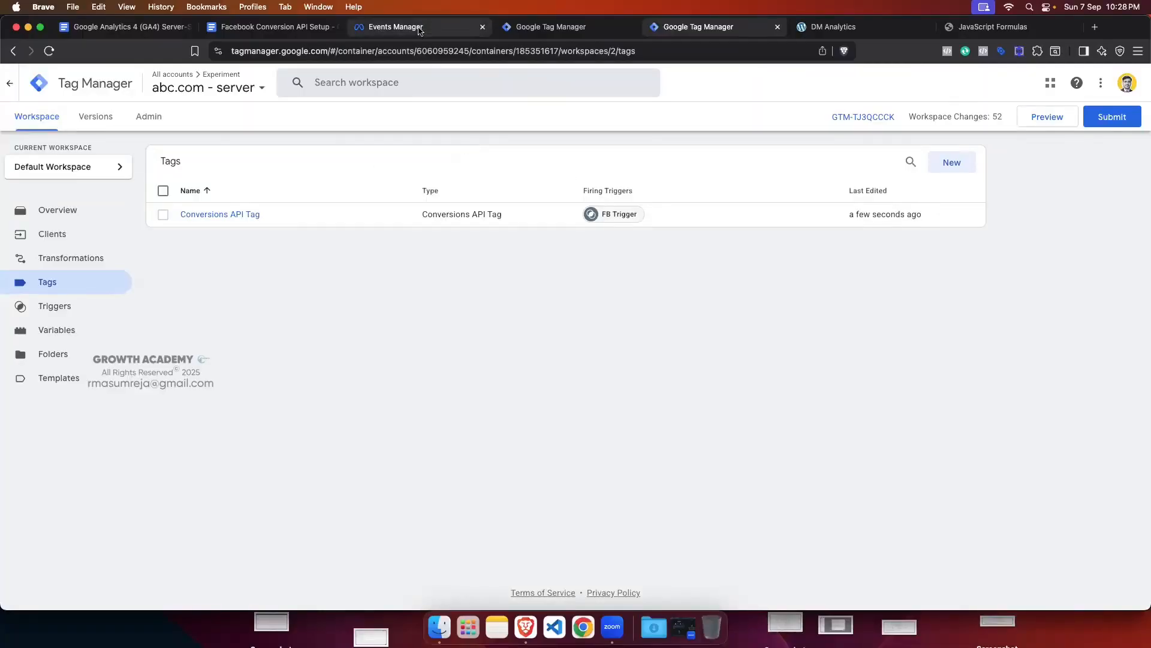
# Step: Reload the pixel's Test events page in Events Manager, check the server events section, and return to the server container's tags
pyautogui.click(396, 26)
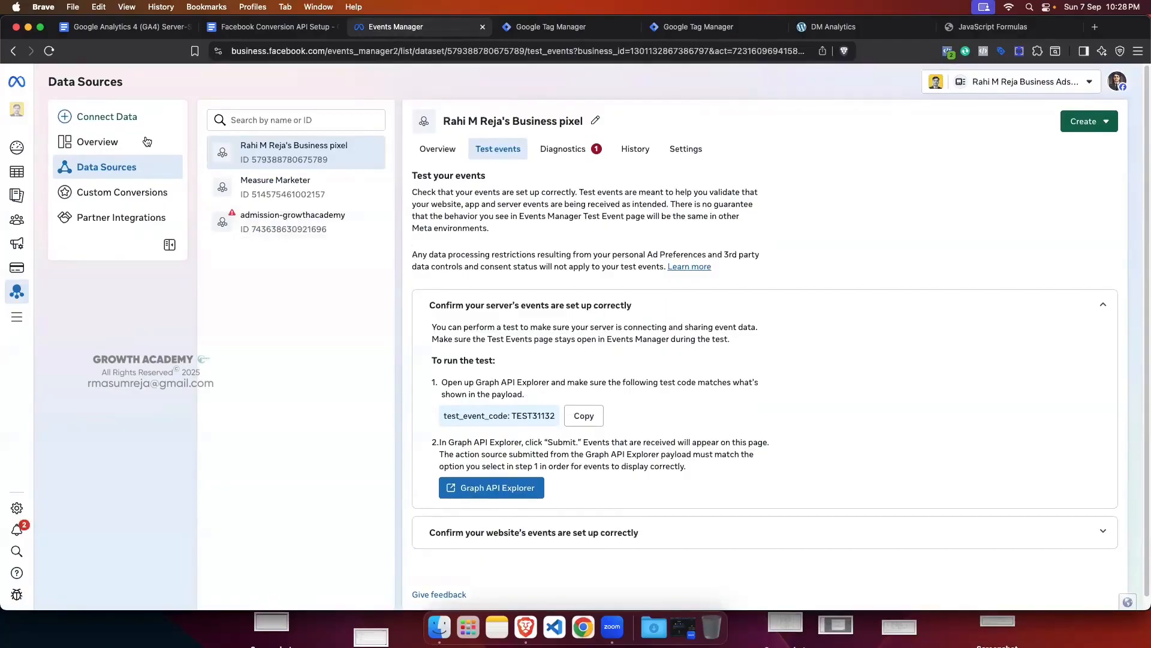
pyautogui.click(50, 51)
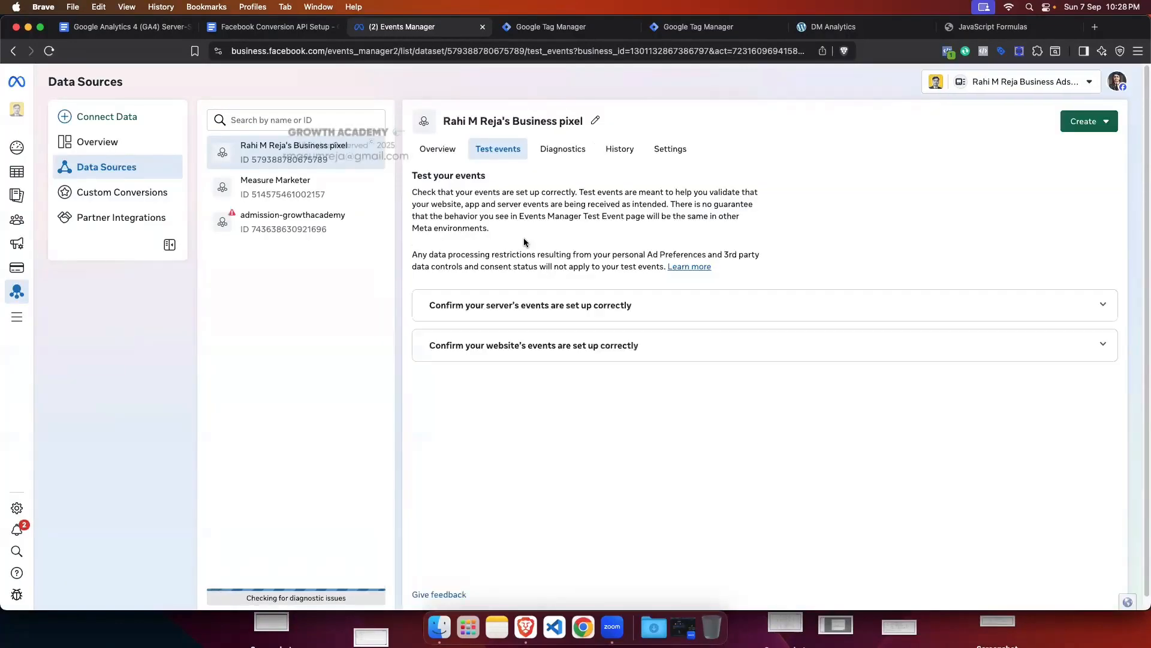
pyautogui.click(540, 305)
pyautogui.click(539, 305)
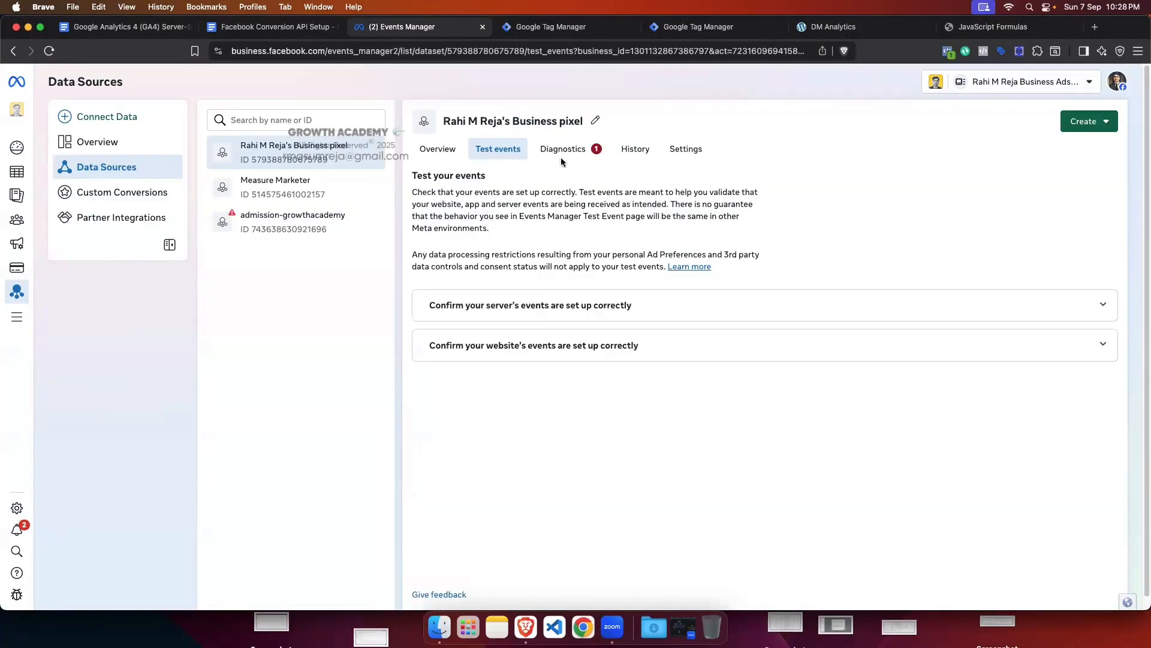
pyautogui.click(623, 30)
pyautogui.click(690, 27)
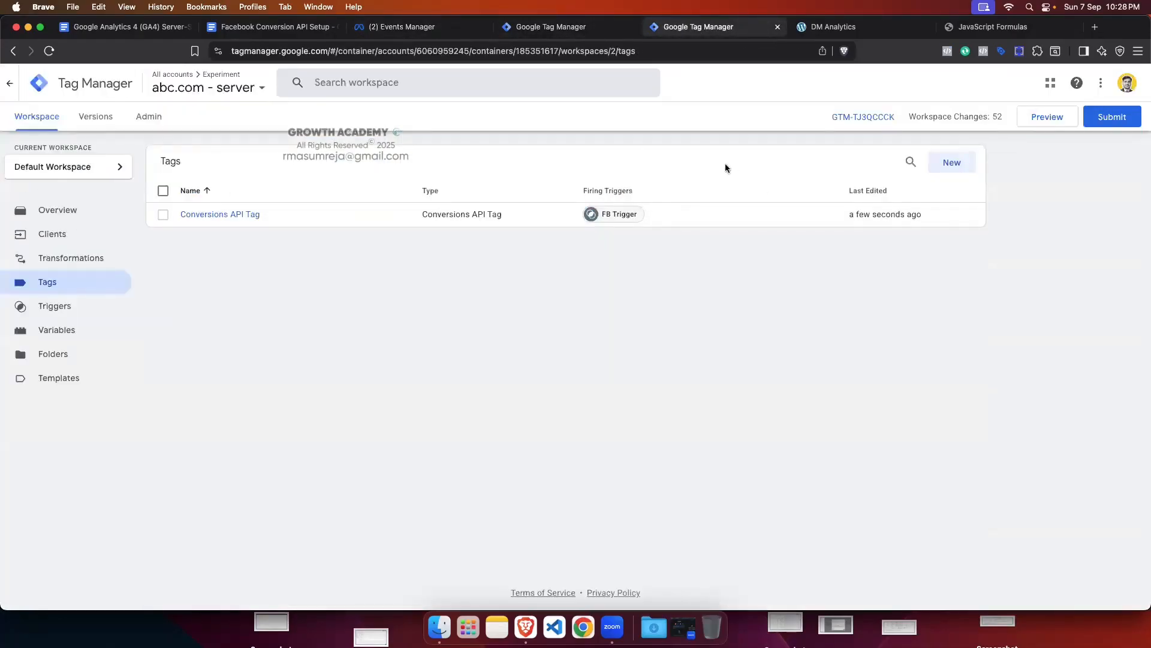
# Step: Start preview mode for the server container and inspect the Tags and Variables output in the debug summary
pyautogui.click(1044, 120)
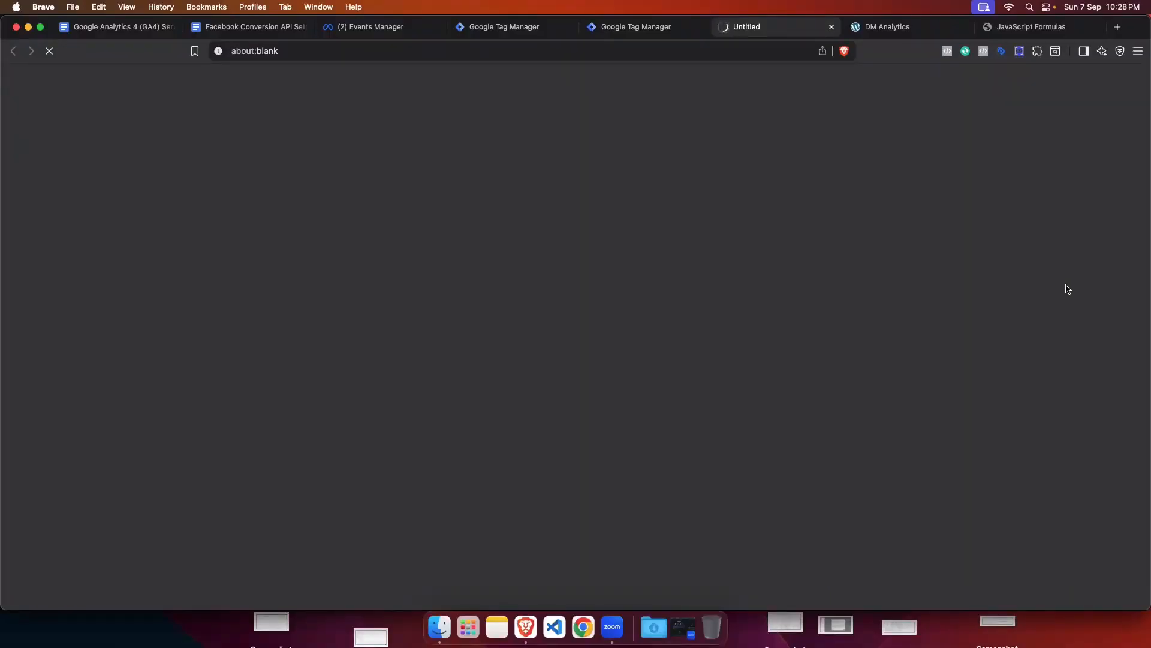
pyautogui.press('super+r')
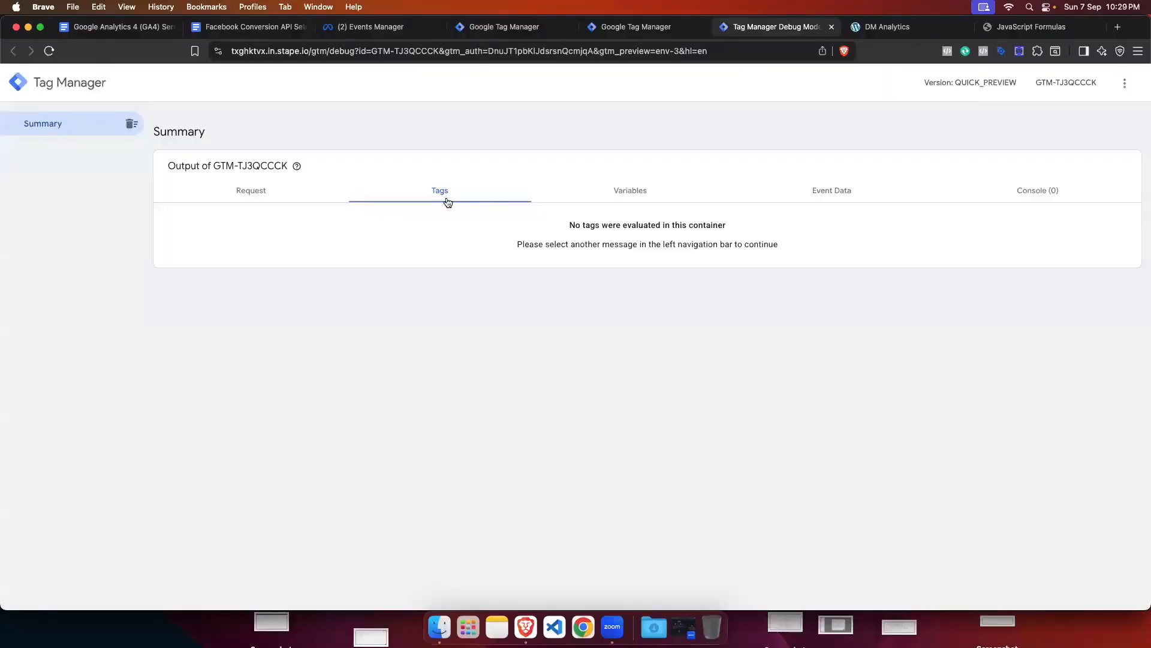
pyautogui.click(625, 199)
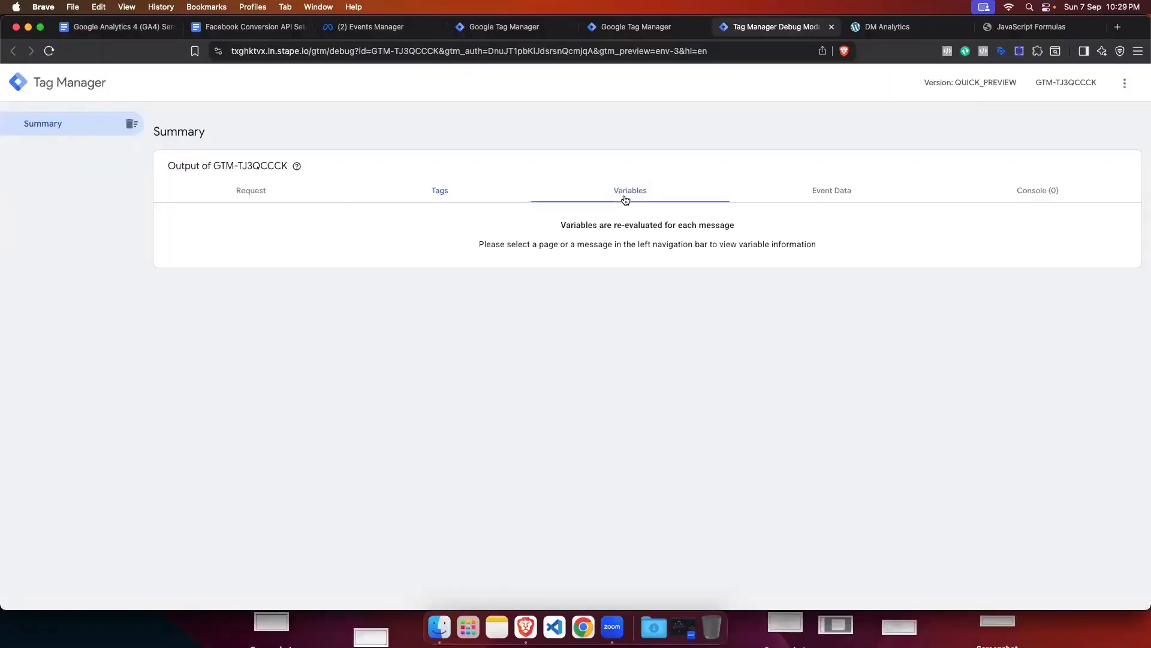
pyautogui.click(429, 196)
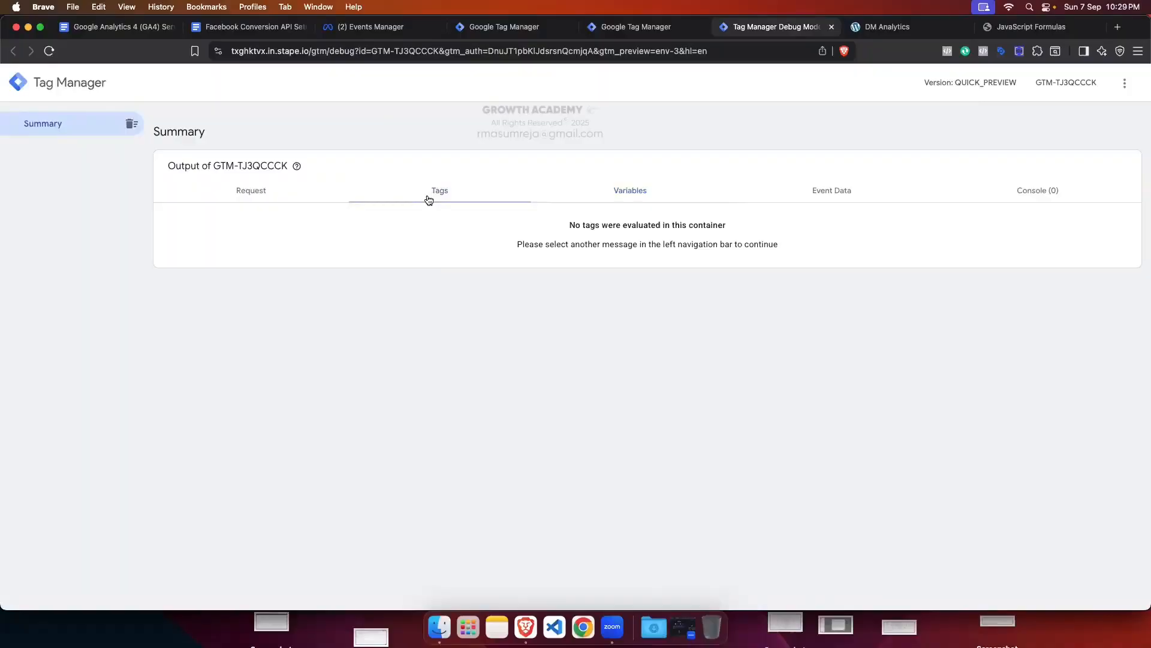
# Step: Try to preview web container GTM-PJ84BS35 with Tag Assistant connected to the Greenstore Pantheon site
pyautogui.click(490, 30)
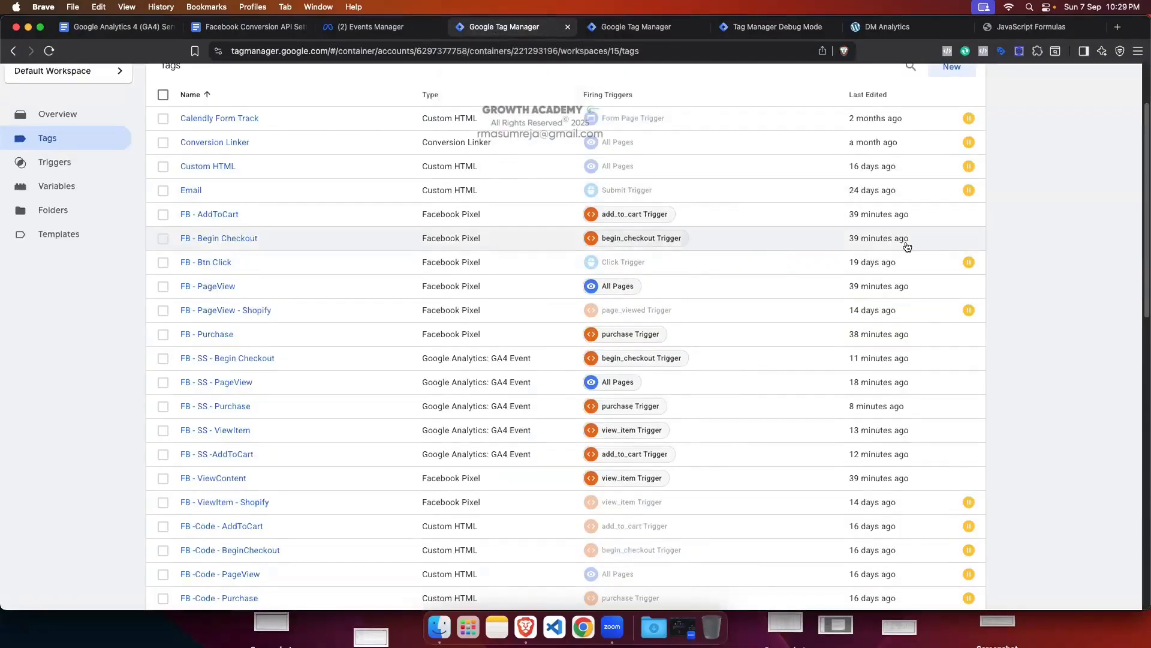
pyautogui.click(1033, 117)
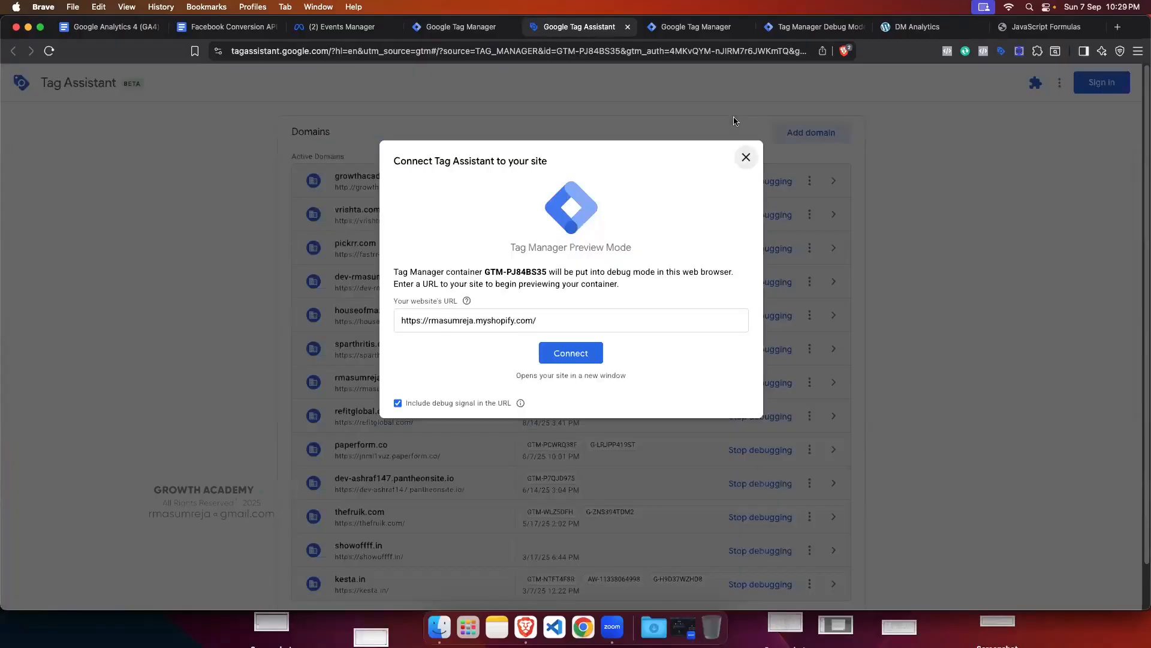
pyautogui.tripleClick(537, 328)
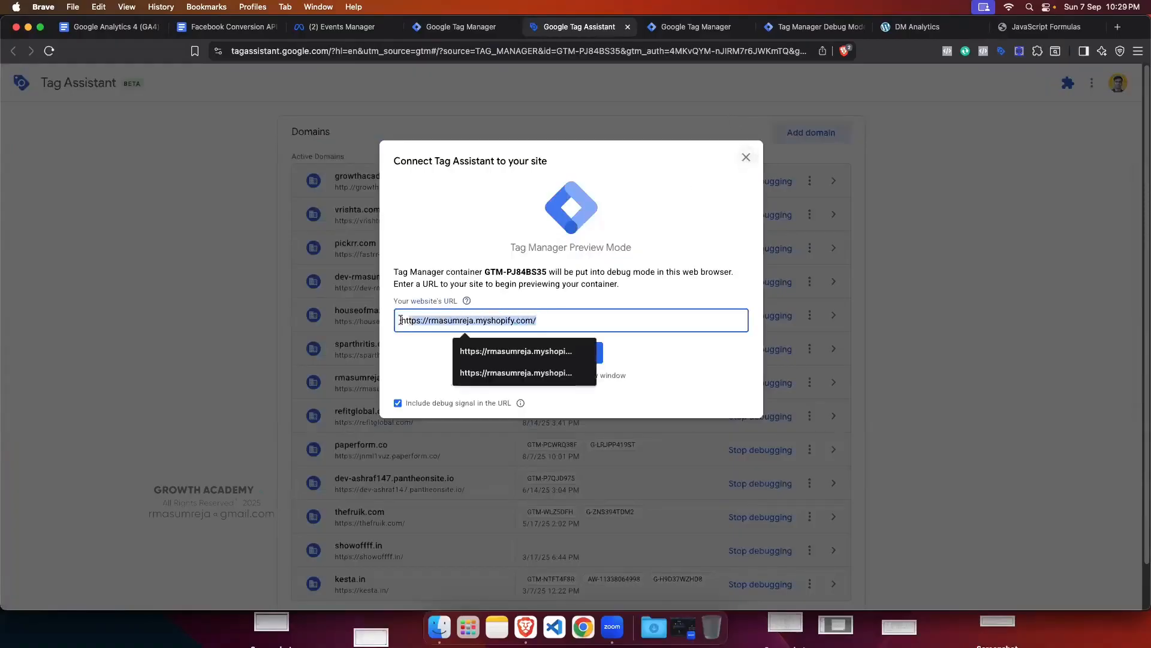
pyautogui.press('BackSpace')
pyautogui.press('Down')
pyautogui.press('Down')
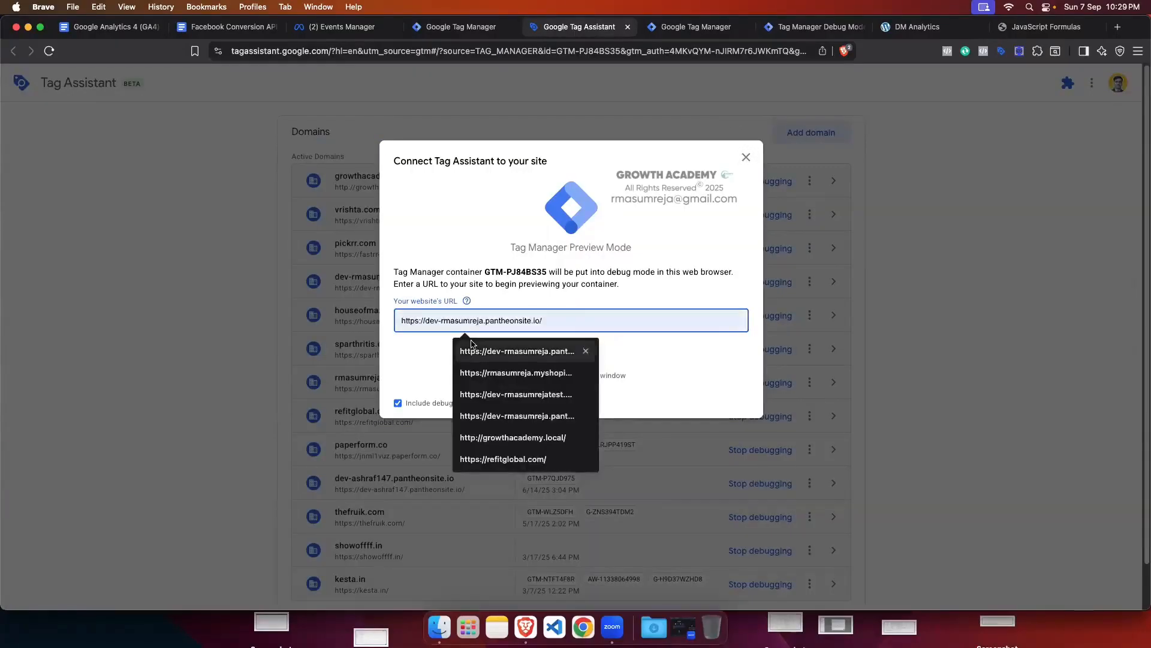
pyautogui.press('Return')
pyautogui.click(572, 354)
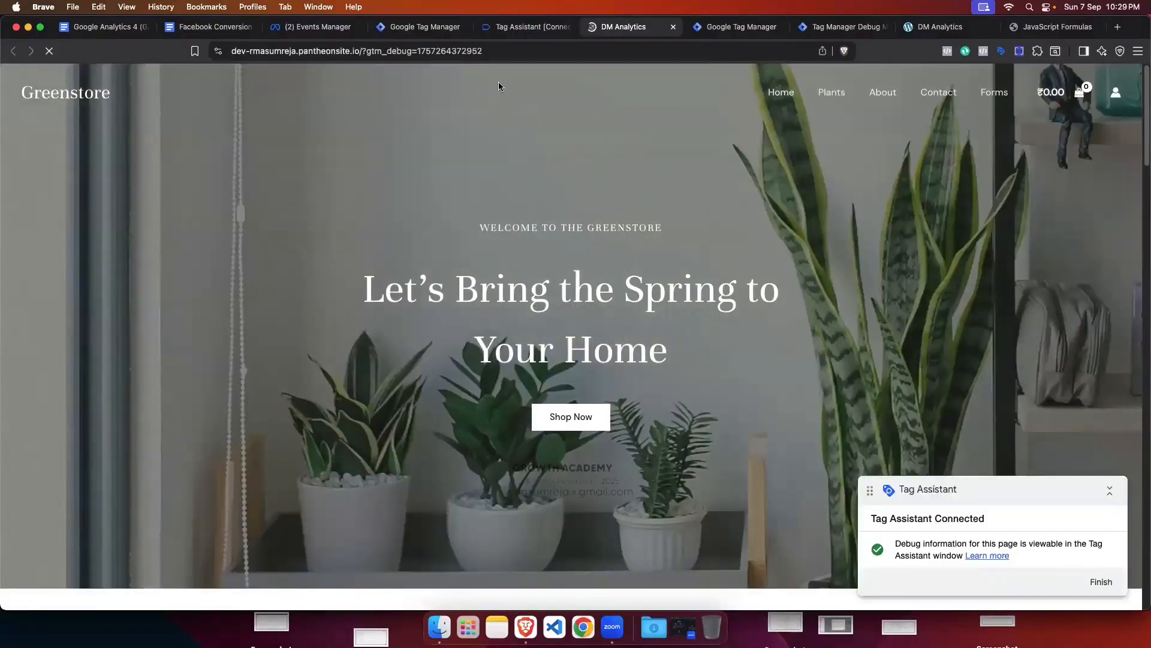
# Step: Check the Tag Assistant summary for the web container and close the Tag Assistant and store debug pages
pyautogui.click(513, 30)
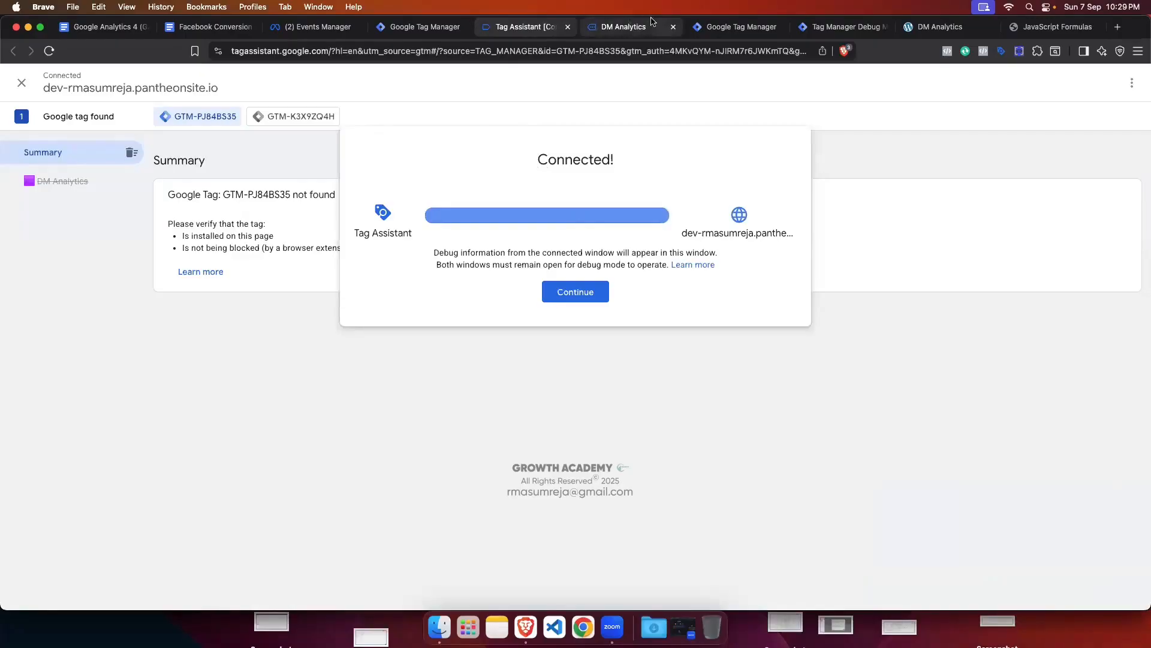
pyautogui.click(568, 28)
pyautogui.click(606, 238)
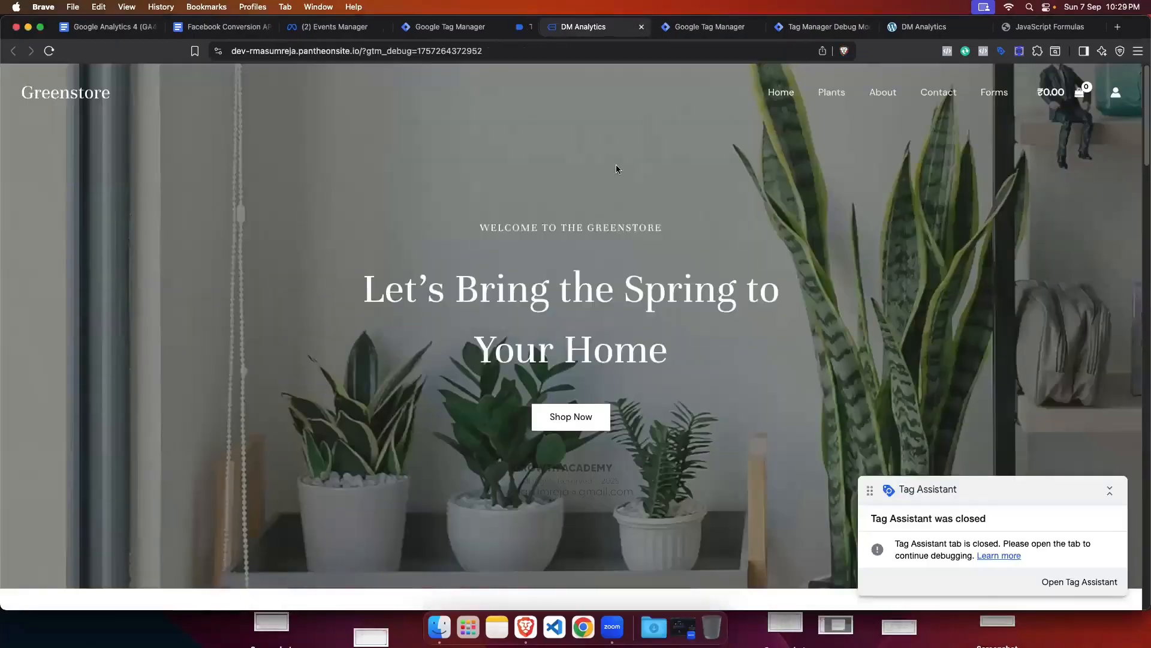
pyautogui.click(626, 30)
# Step: Close the developer tools on the Greenstore site and open its WordPress admin login page at /admin
pyautogui.click(881, 27)
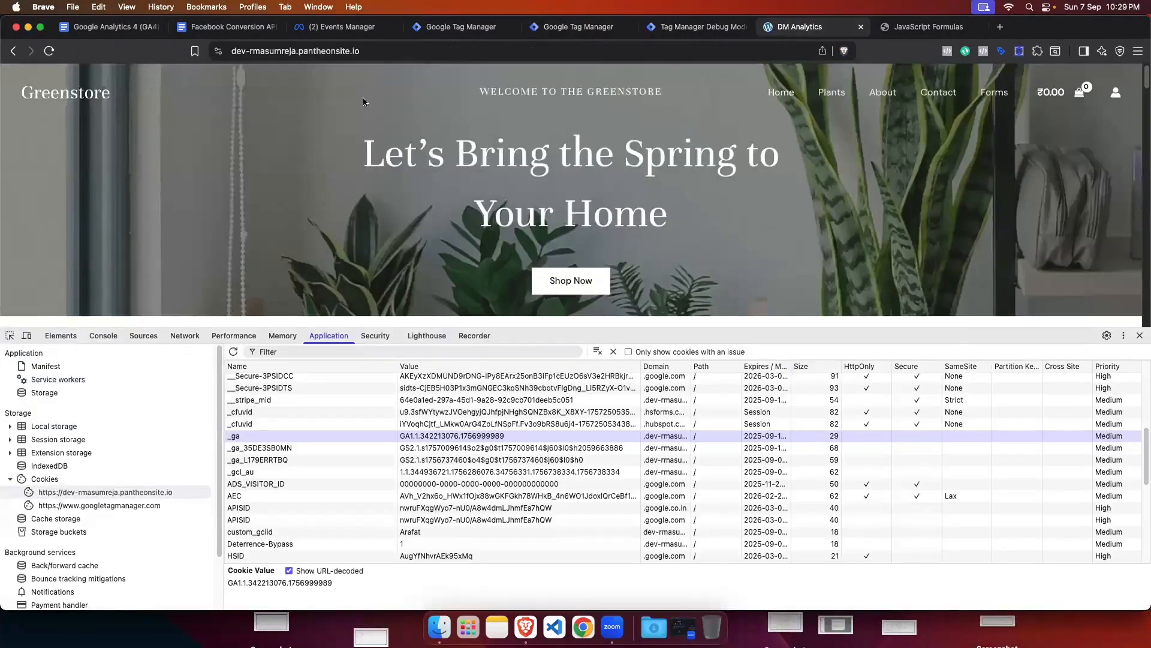
pyautogui.click(1140, 337)
pyautogui.click(432, 53)
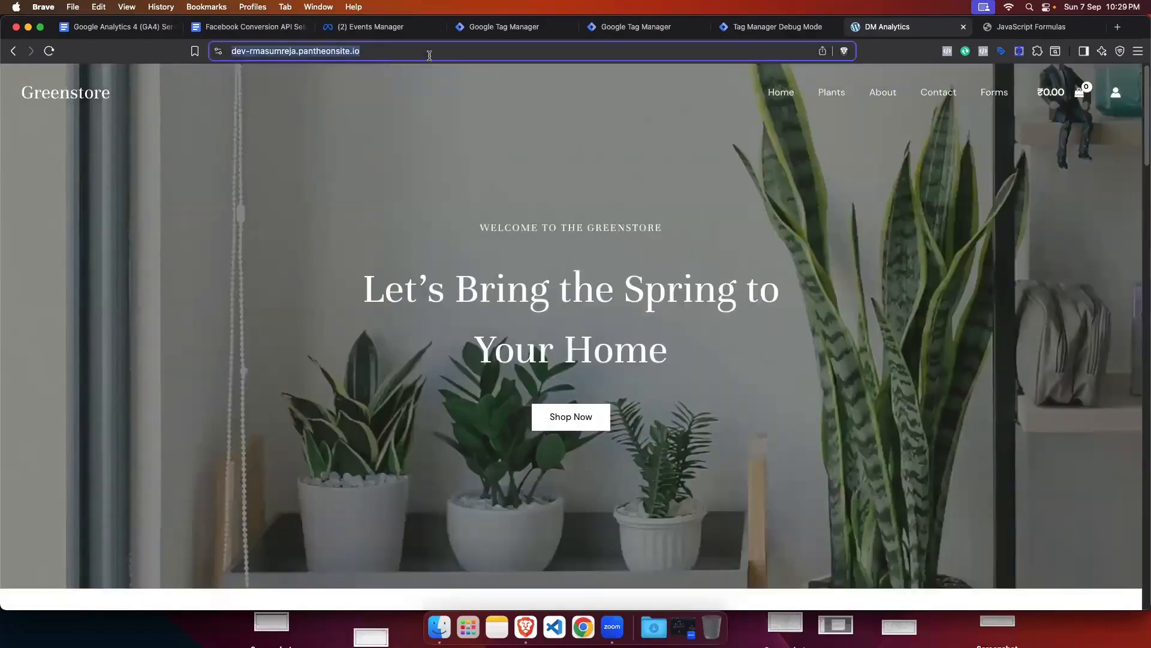
pyautogui.write('dmin')
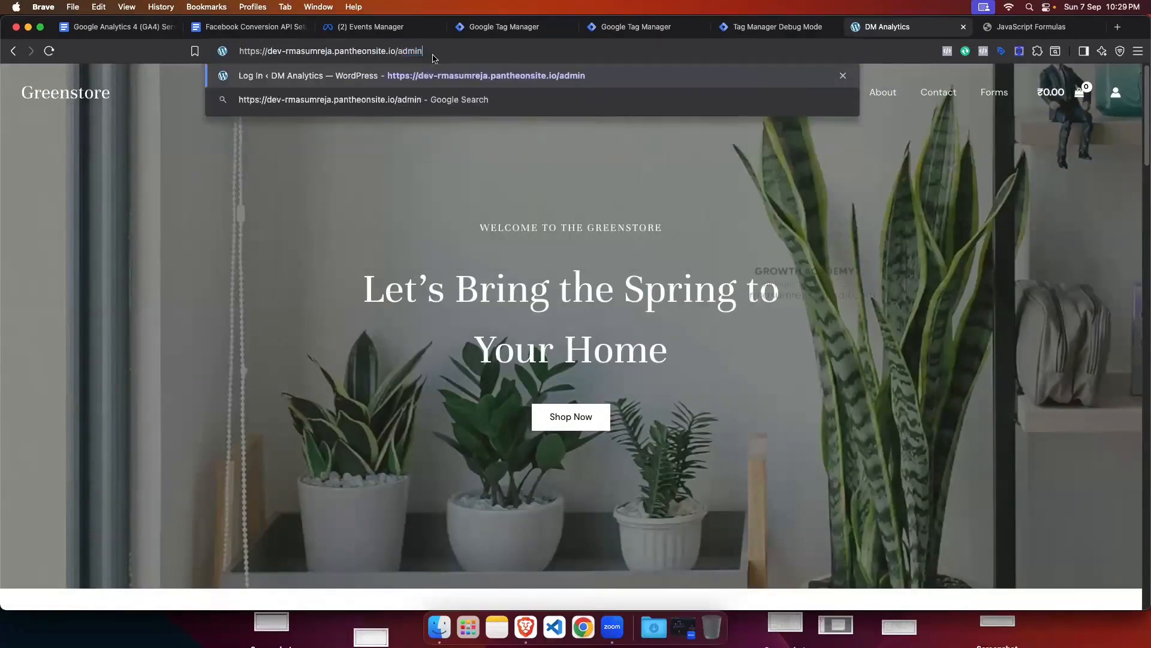
pyautogui.press('Return')
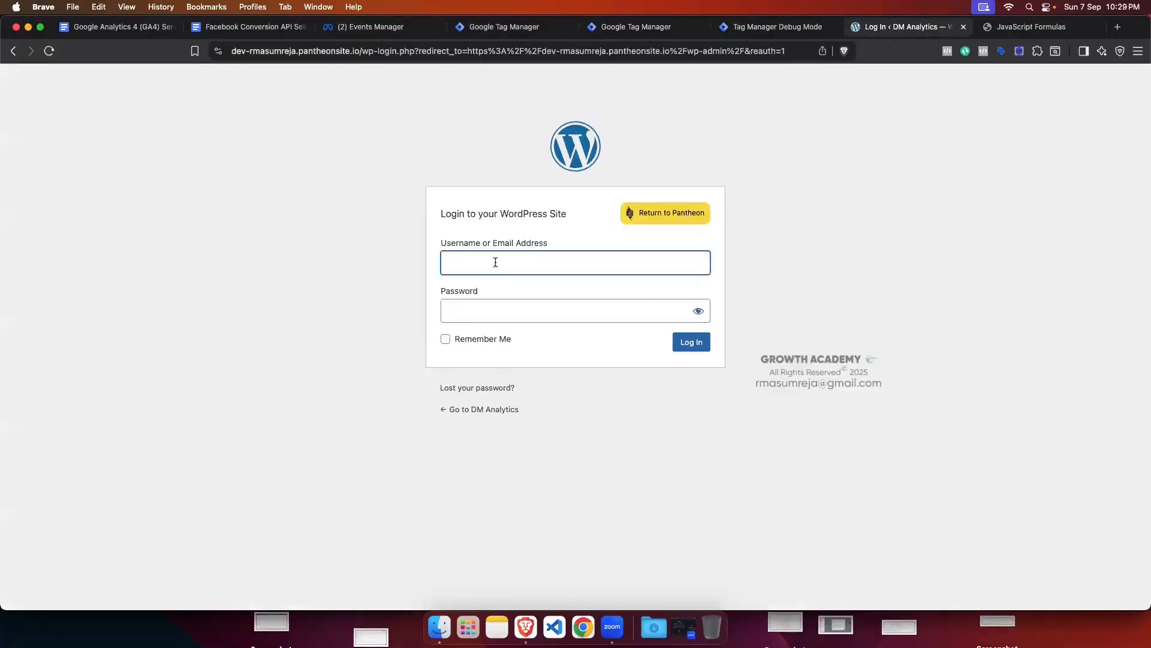
# Step: Log in to the WordPress site with the account e-mail and password
pyautogui.click(496, 262)
pyautogui.click(496, 298)
pyautogui.click(495, 312)
pyautogui.write('*****')
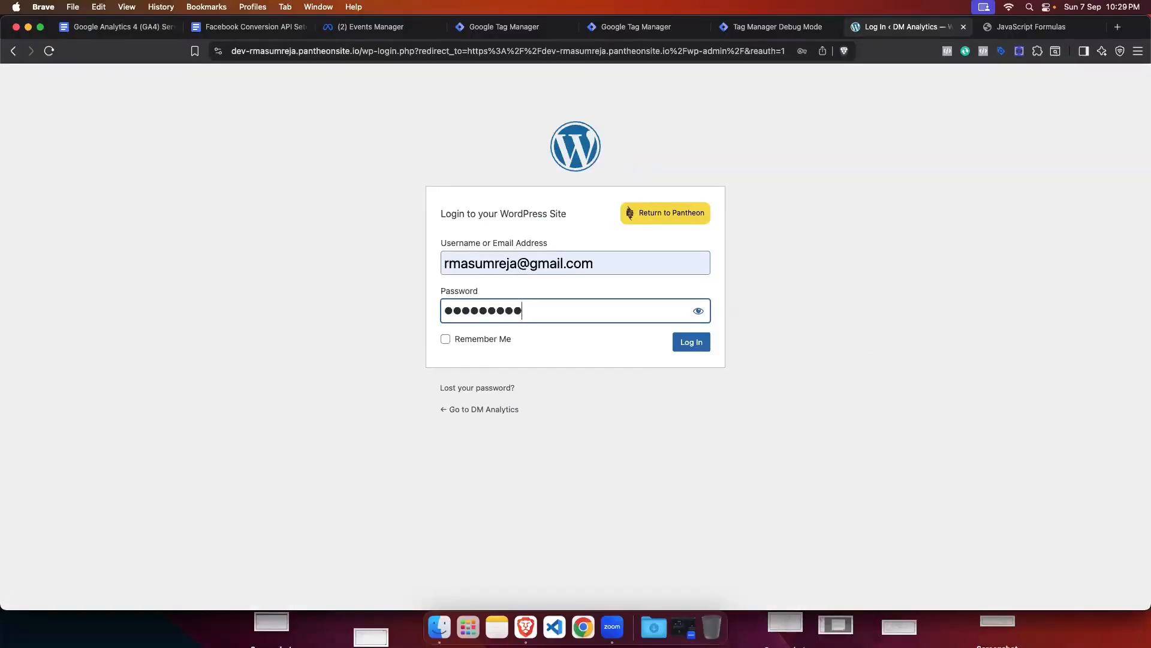
pyautogui.write('**********')
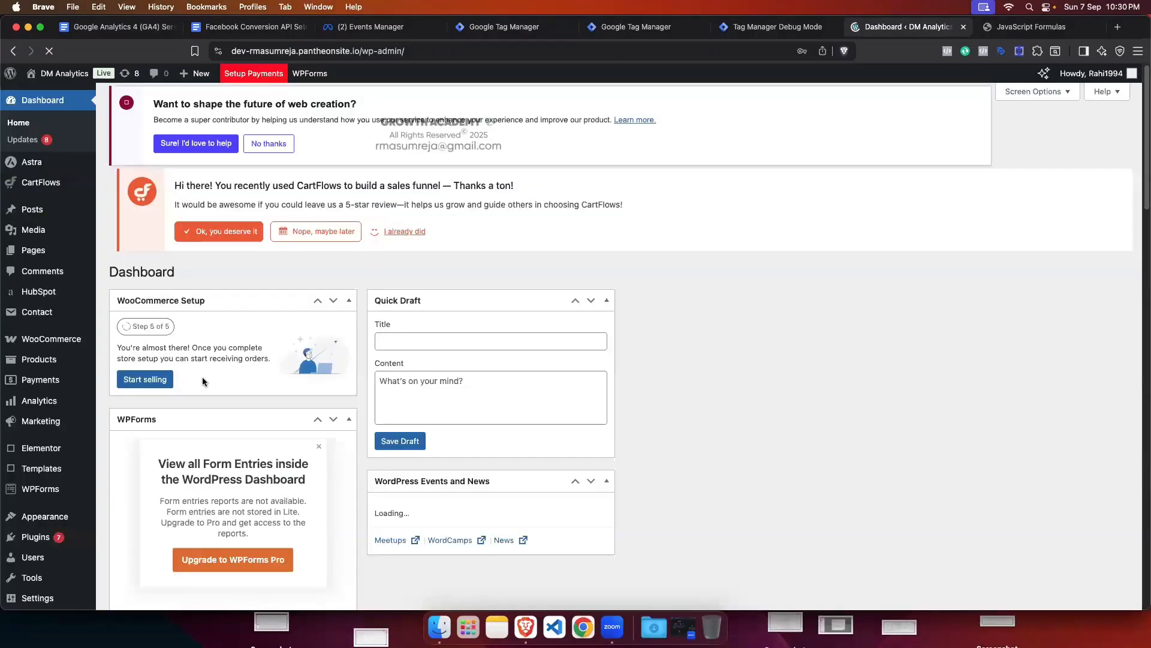
# Step: Reload the WordPress dashboard and open the Google Tag Manager plugin settings
pyautogui.scroll(-3, 45, 444)
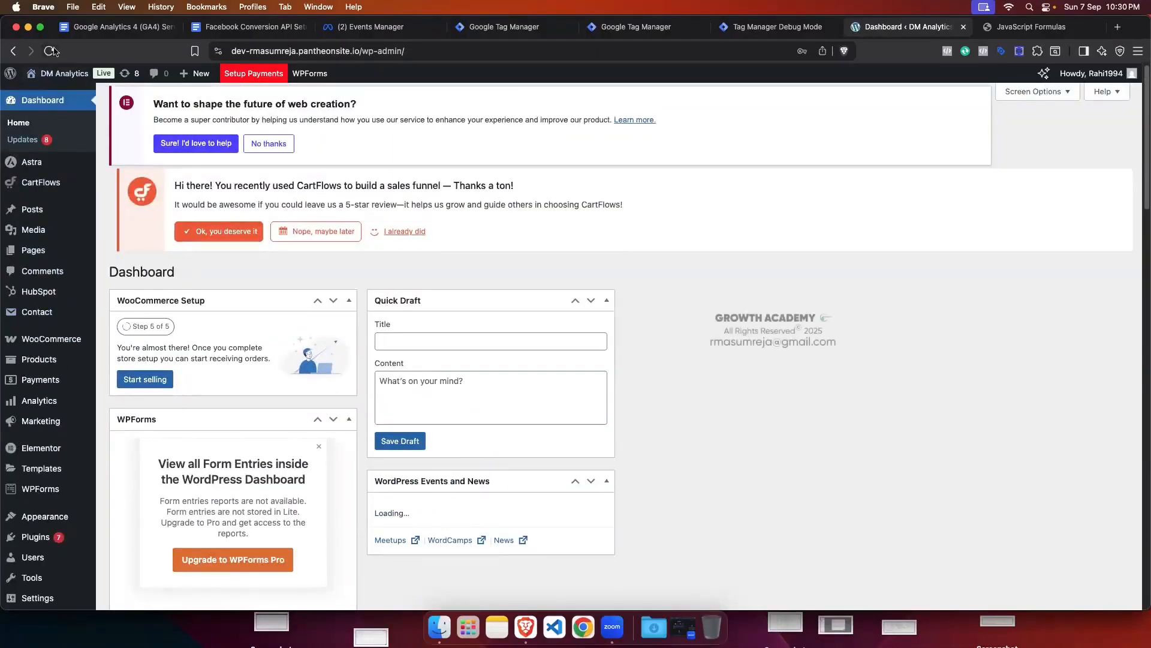
pyautogui.click(51, 51)
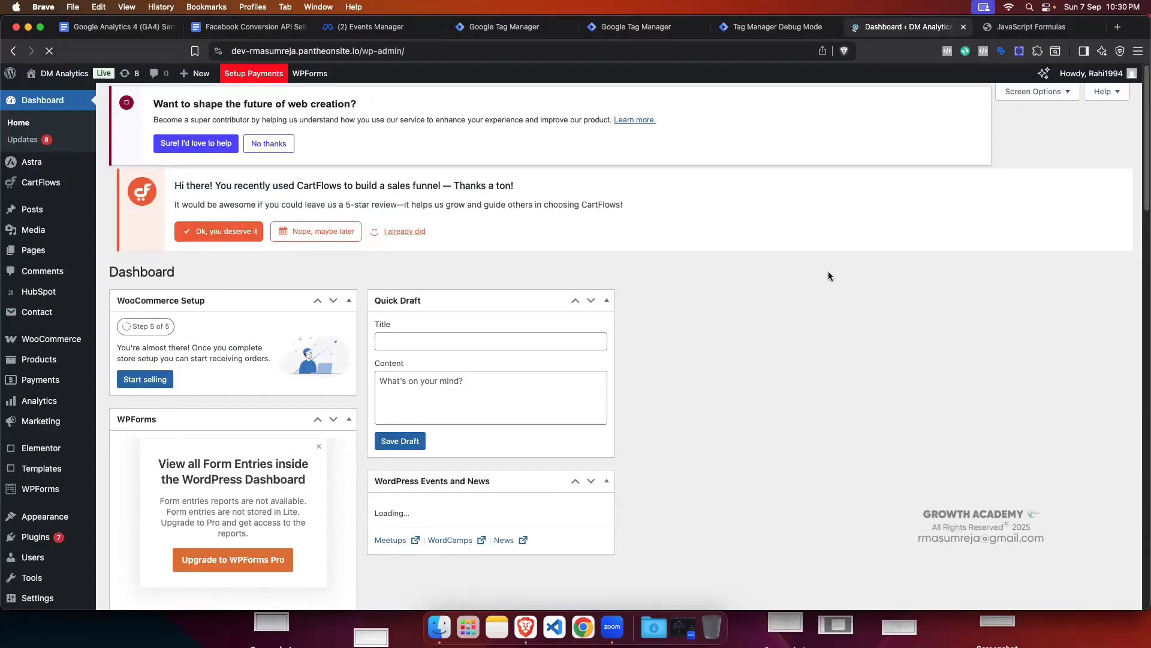
pyautogui.scroll(-3, 434, 331)
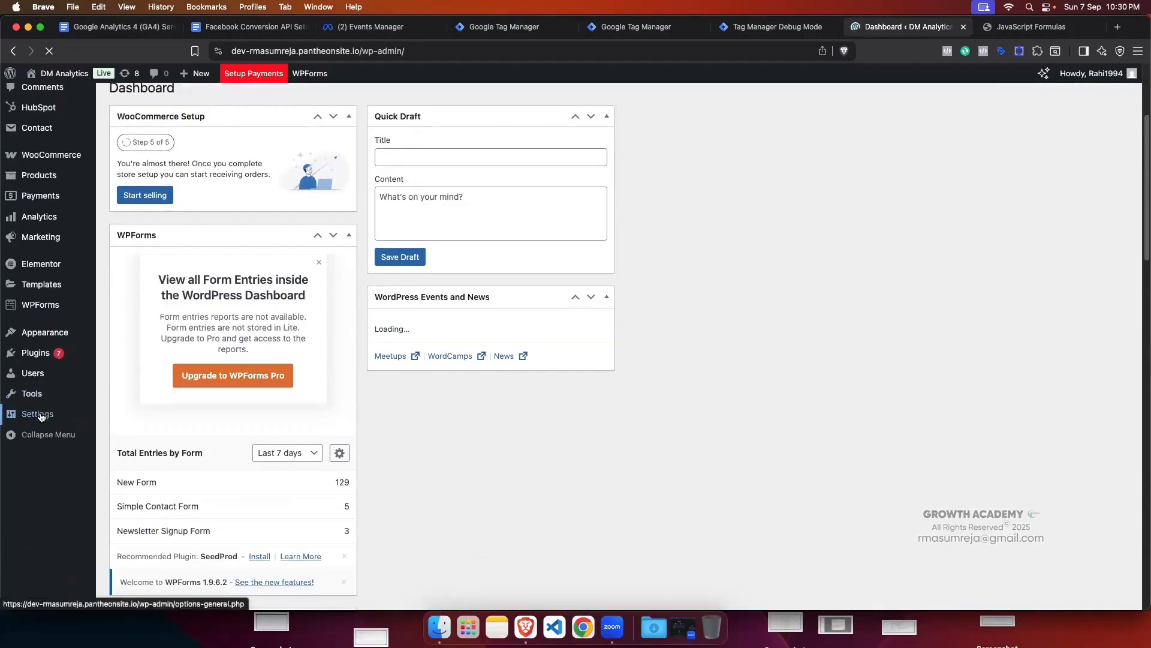
pyautogui.click(41, 417)
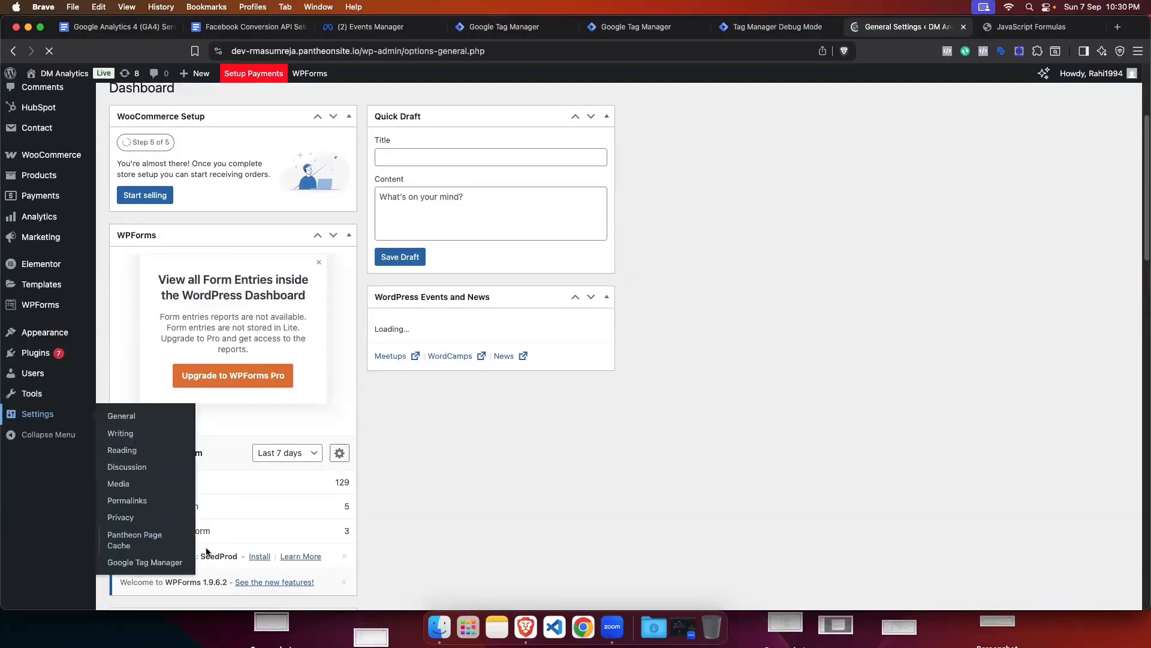
pyautogui.scroll(-2, 131, 499)
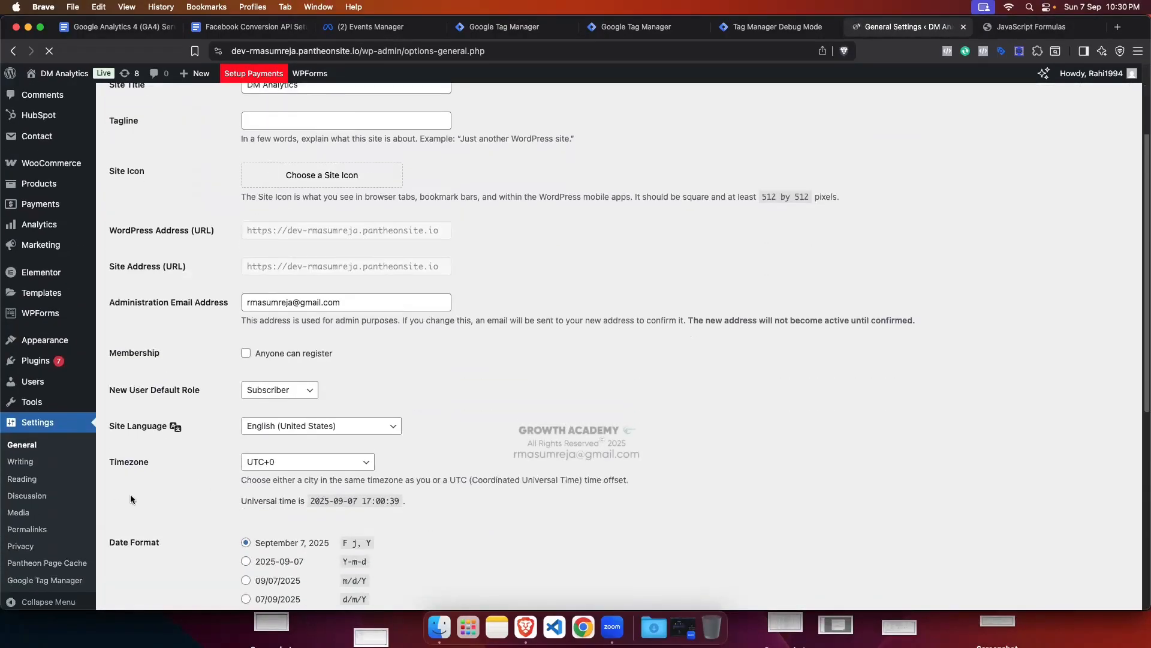
pyautogui.scroll(-3, 131, 499)
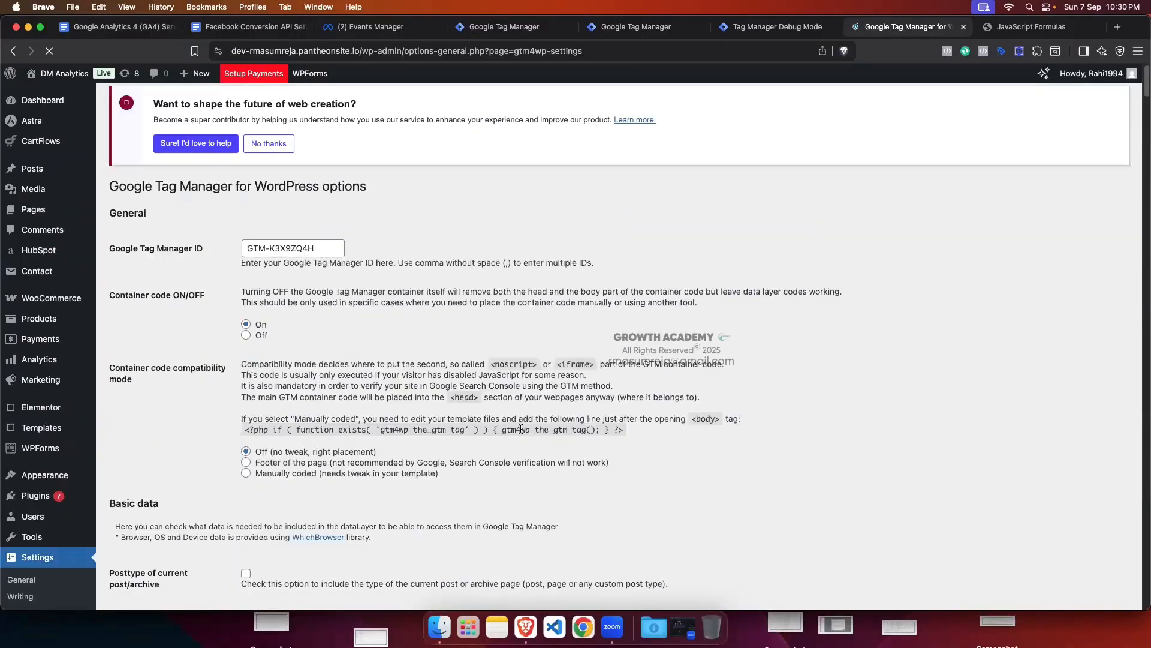
# Step: Copy the container ID GTM-PJ84BS35 from the web container's Tag Manager installation code
pyautogui.click(504, 26)
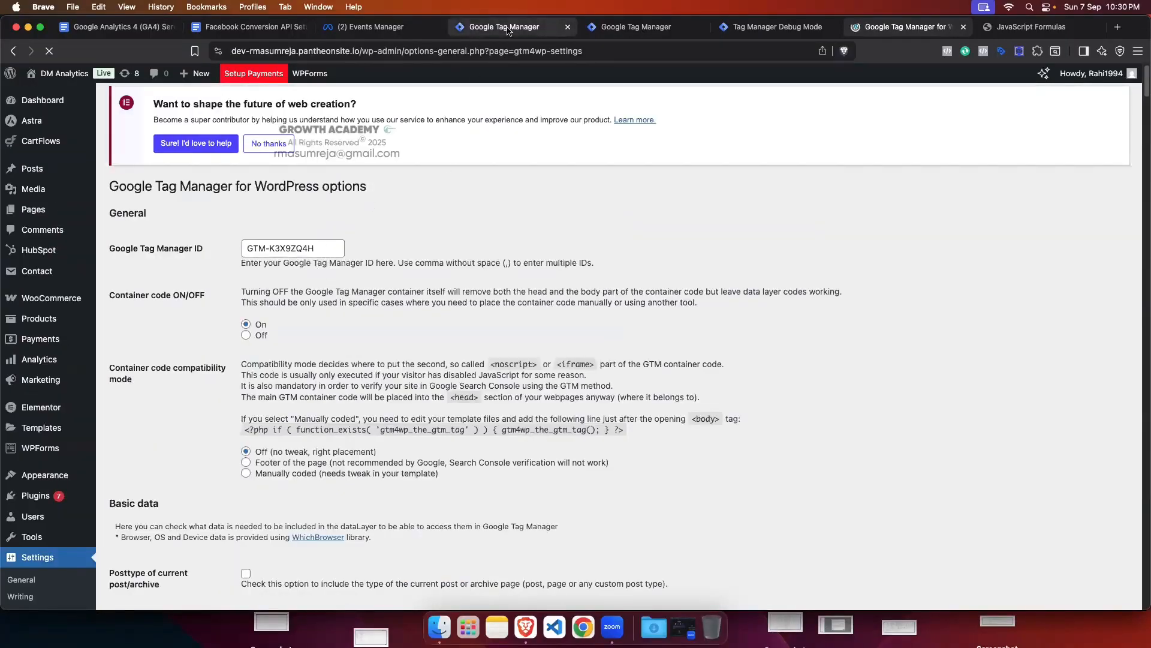
pyautogui.click(858, 117)
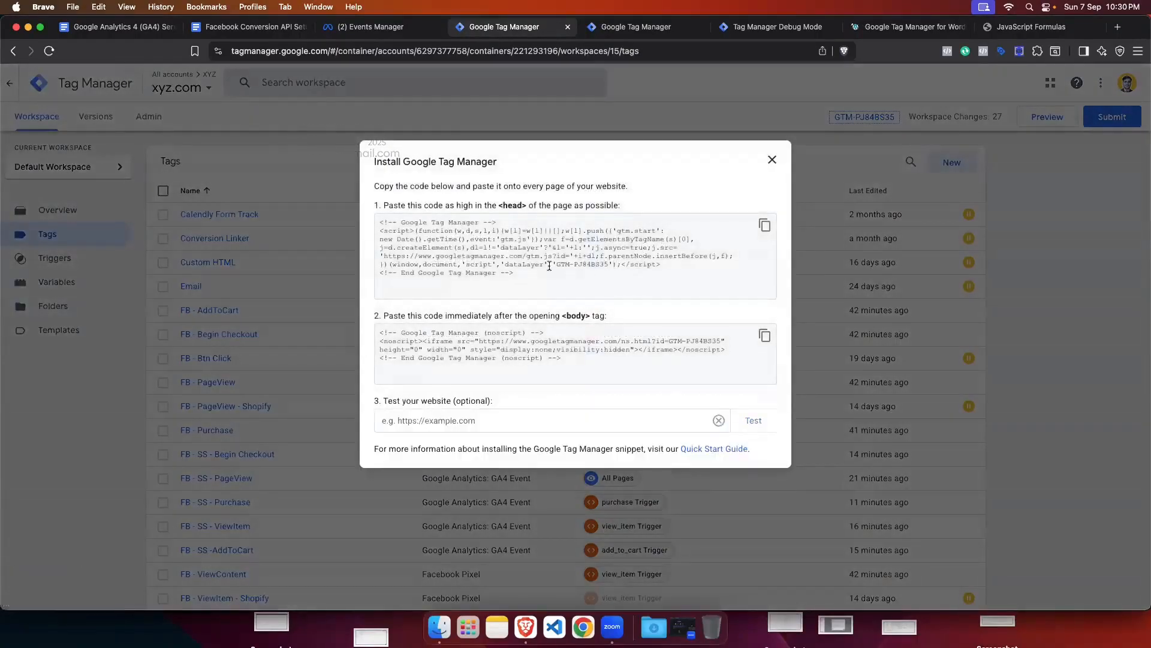
pyautogui.moveTo(556, 264); pyautogui.dragTo(605, 265)
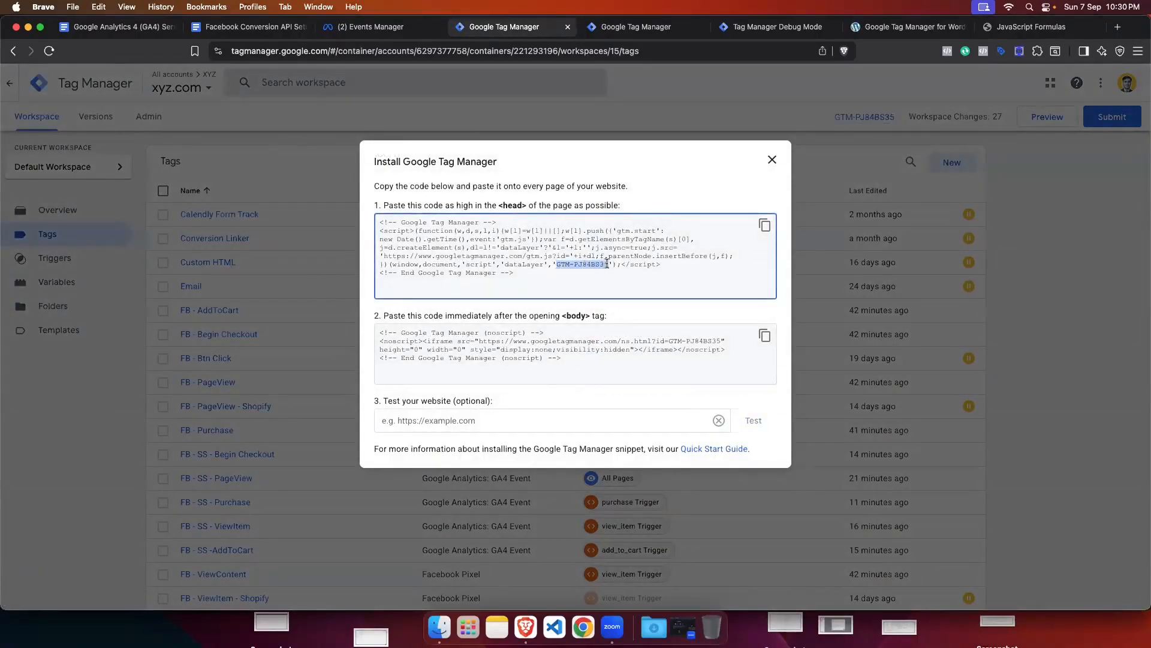
pyautogui.press('super+c')
pyautogui.click(772, 160)
# Step: Replace the WordPress plugin's Google Tag Manager ID with GTM-PJ84BS35 and save the changes
pyautogui.click(908, 26)
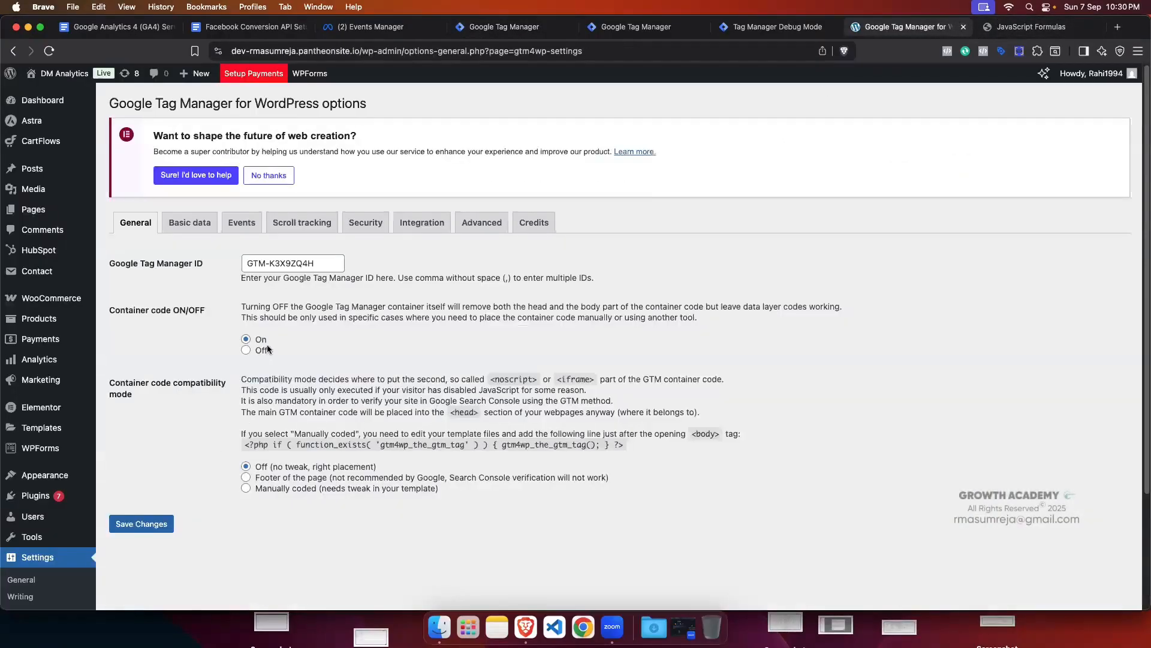
pyautogui.moveTo(327, 256); pyautogui.dragTo(240, 270)
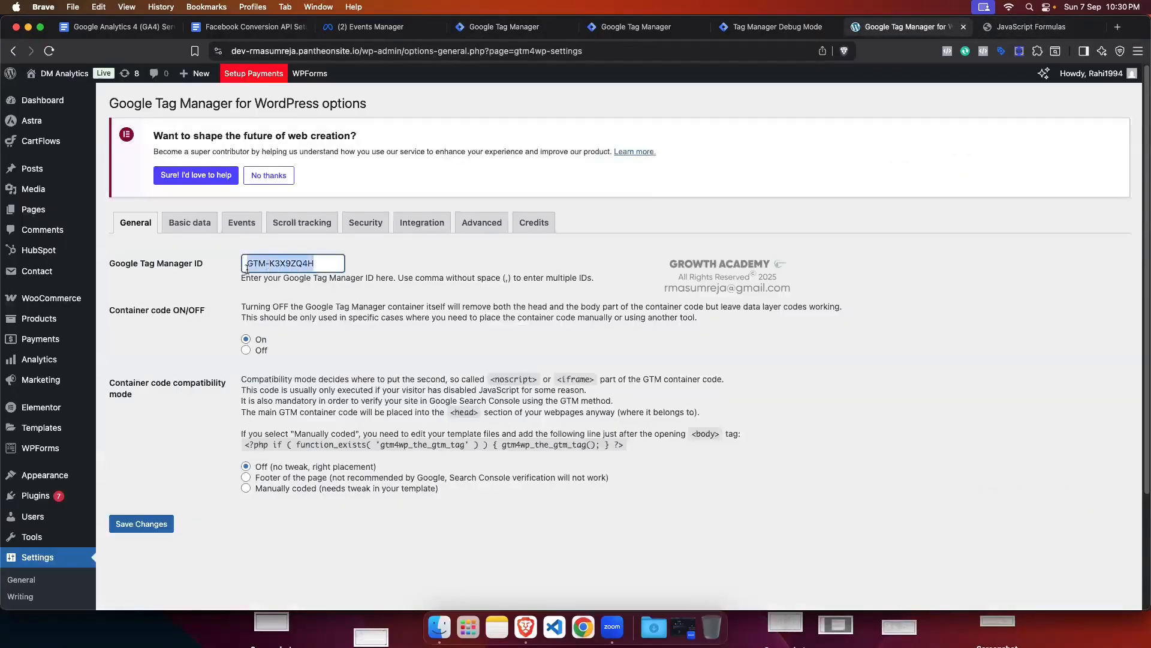
pyautogui.press('BackSpace')
pyautogui.press('super+v')
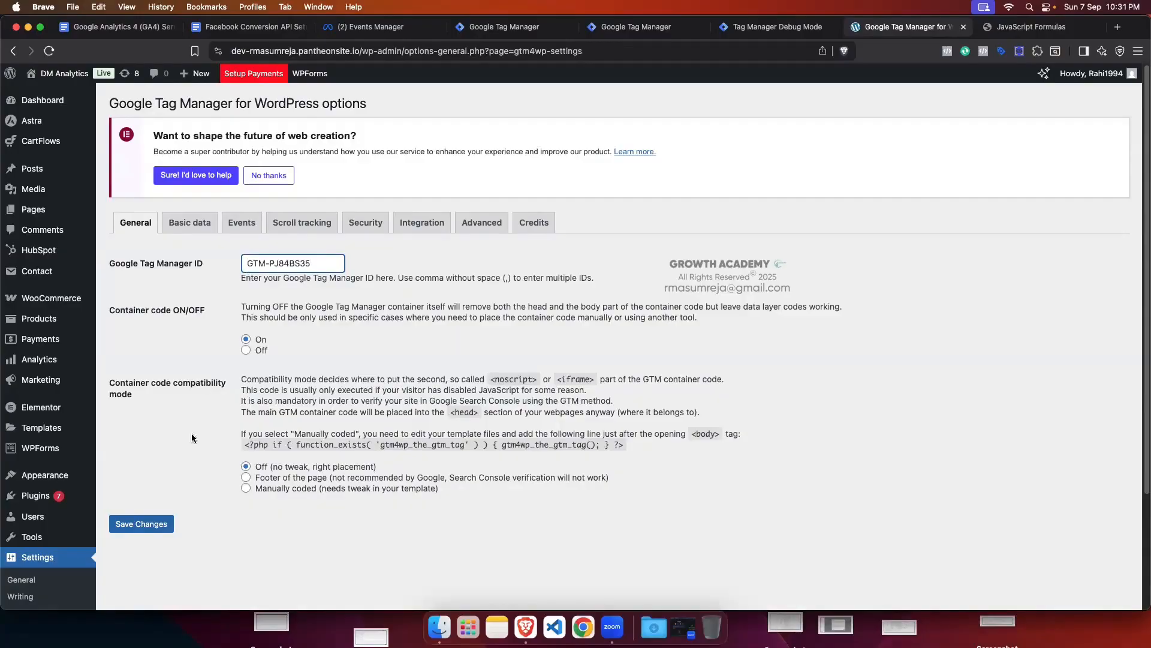
pyautogui.click(141, 523)
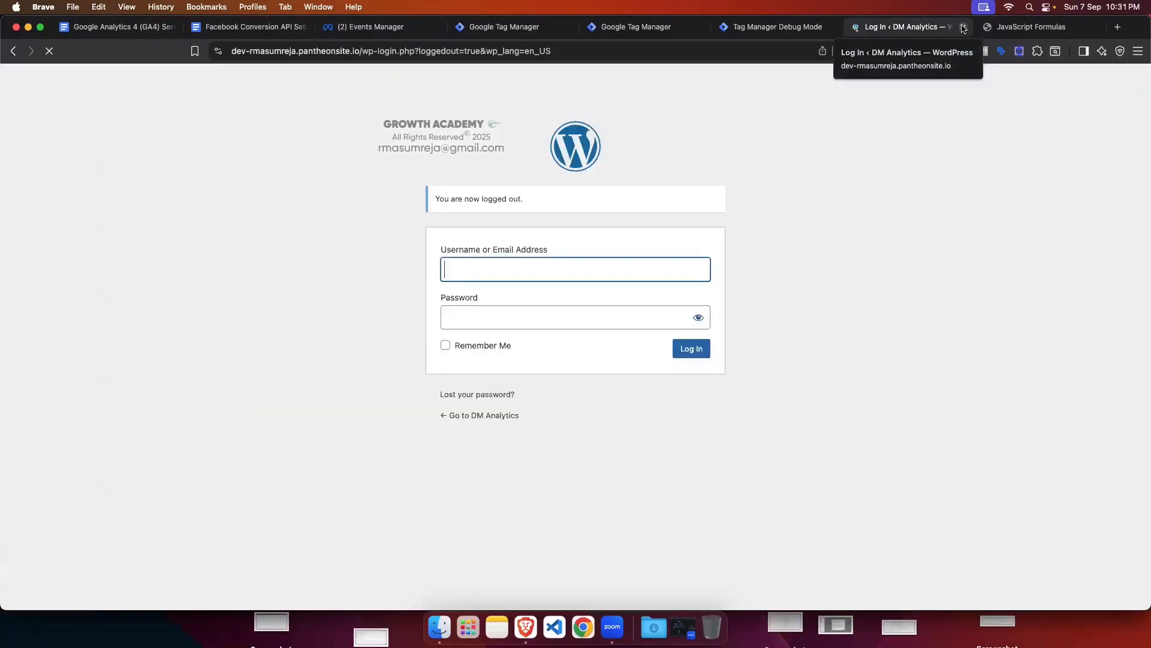
# Step: Close the WordPress page and preview web container GTM-PJ84BS35 with Tag Assistant connected to the Greenstore Pantheon site
pyautogui.click(963, 28)
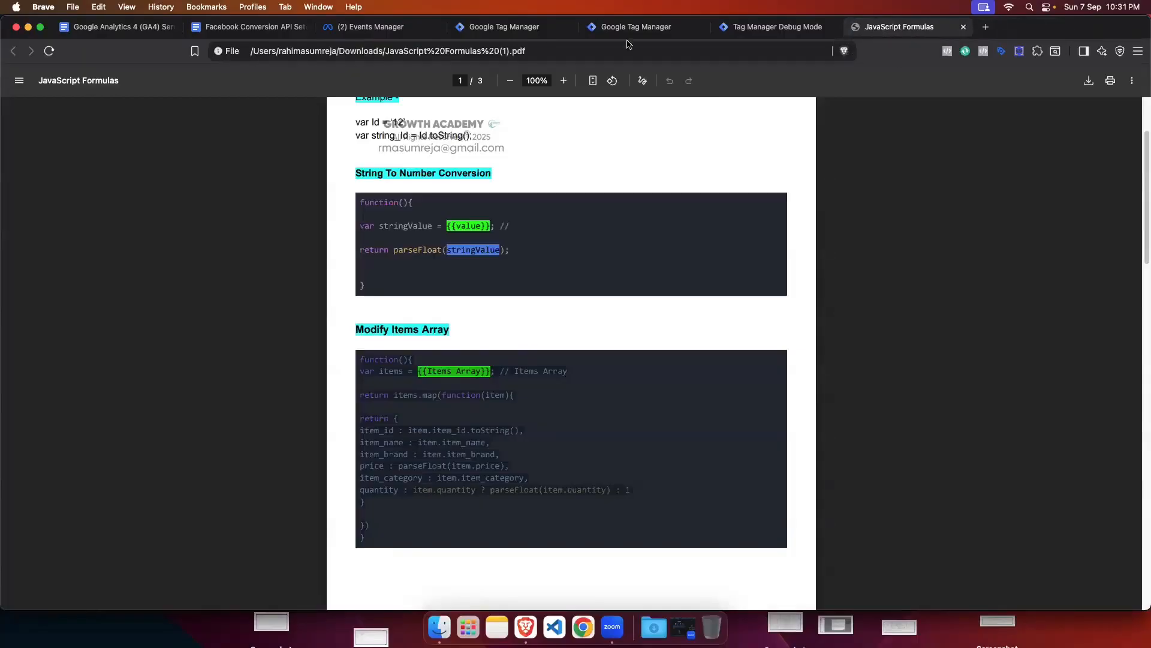
pyautogui.click(770, 30)
pyautogui.click(502, 30)
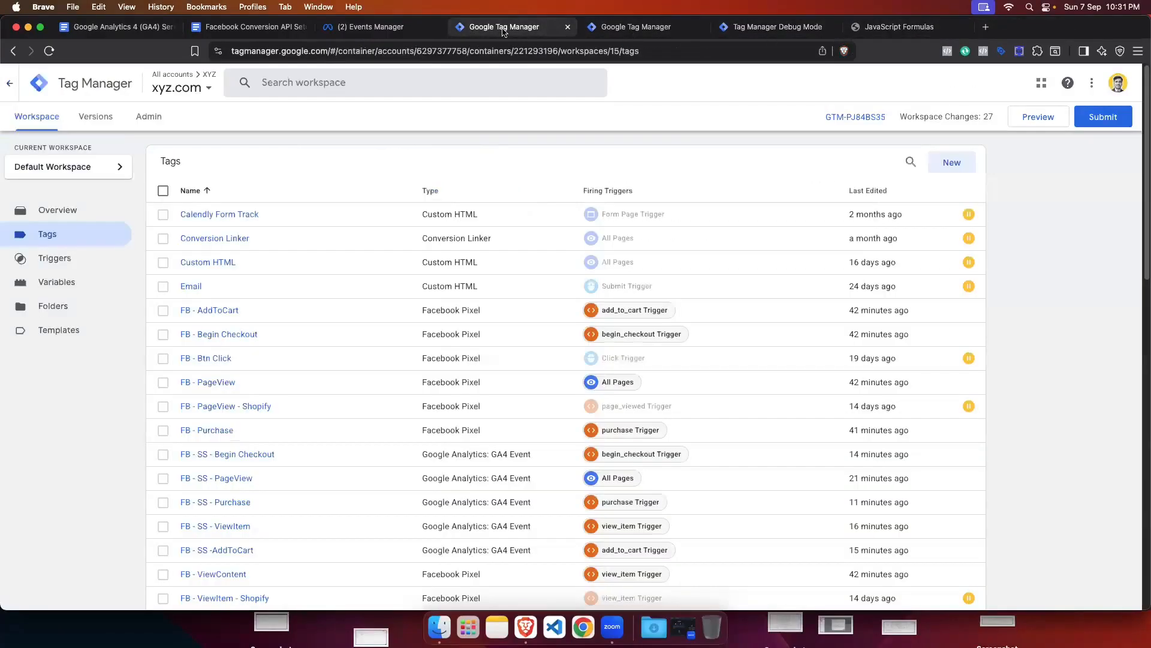
pyautogui.click(1038, 117)
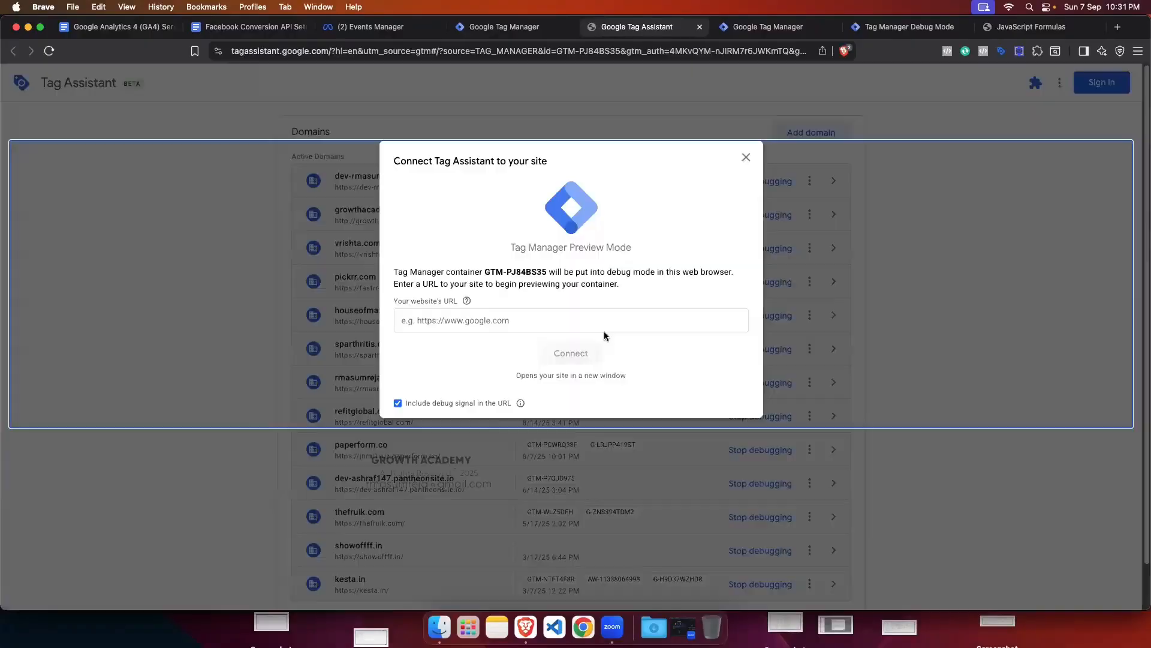
pyautogui.click(606, 323)
pyautogui.press('Down')
pyautogui.press('Return')
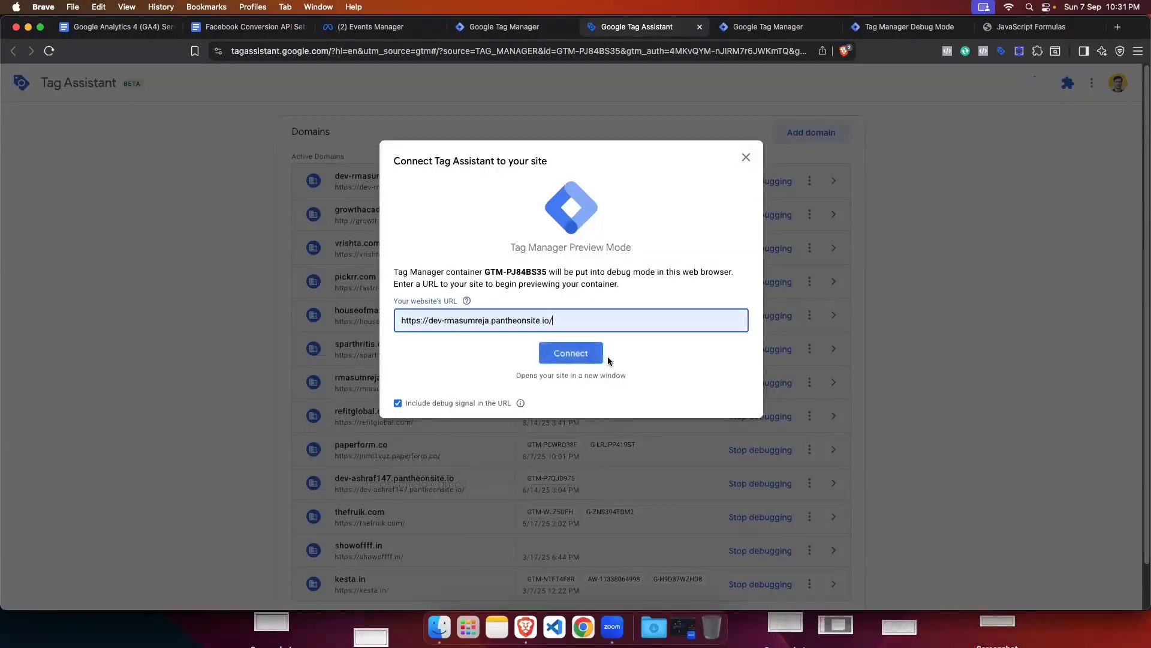
pyautogui.click(570, 353)
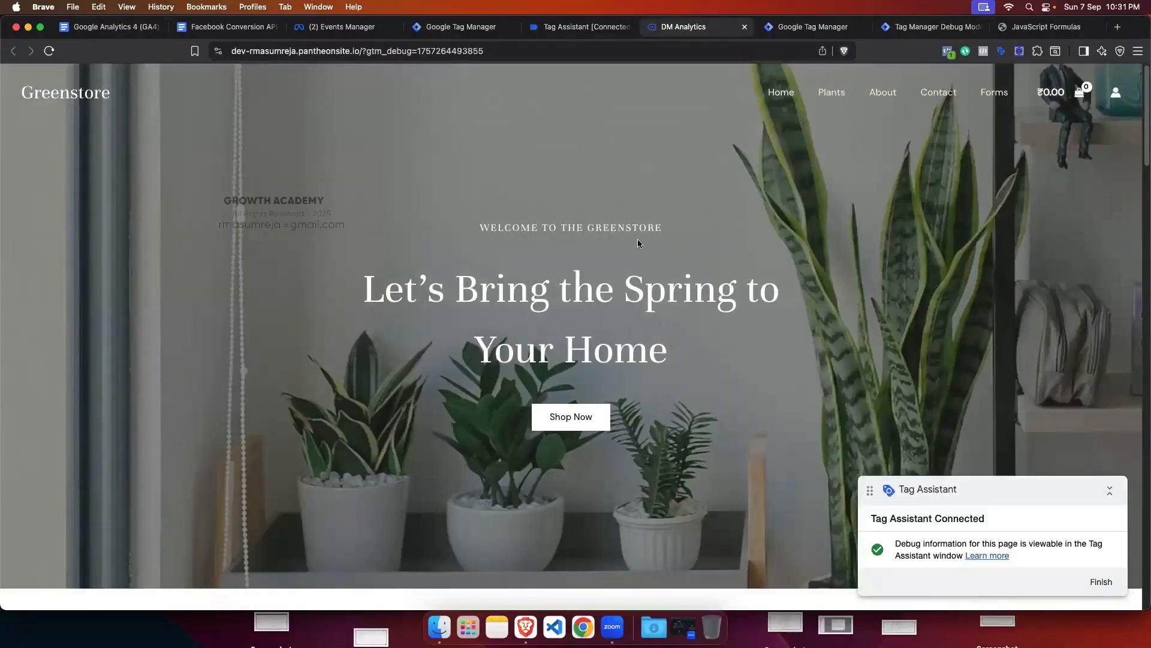
# Step: Inspect the Container Loaded event in Tag Assistant and view the details of the FB - SS - PageView tag
pyautogui.moveTo(970, 490); pyautogui.dragTo(965, 466)
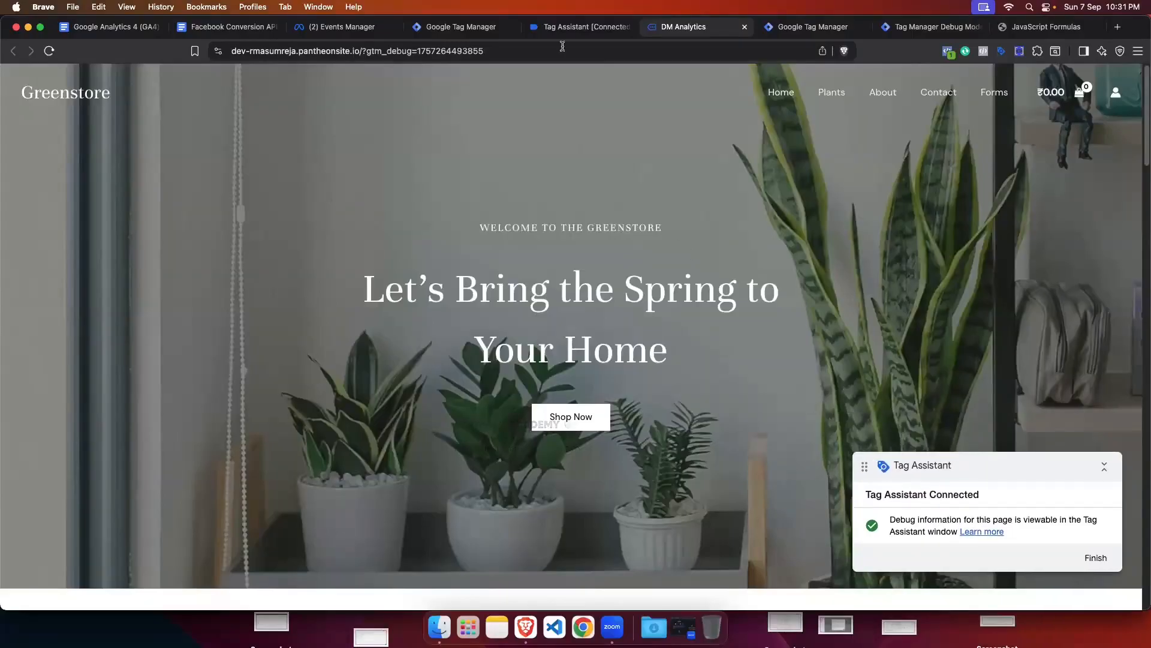
pyautogui.click(564, 26)
pyautogui.click(571, 292)
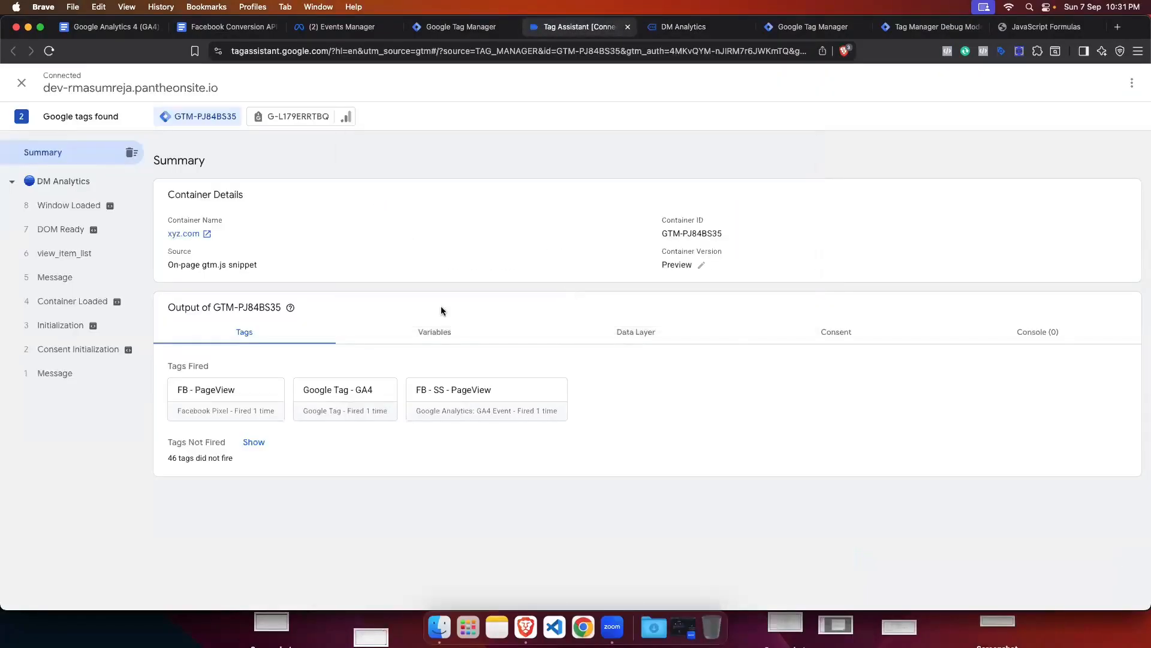
pyautogui.click(60, 302)
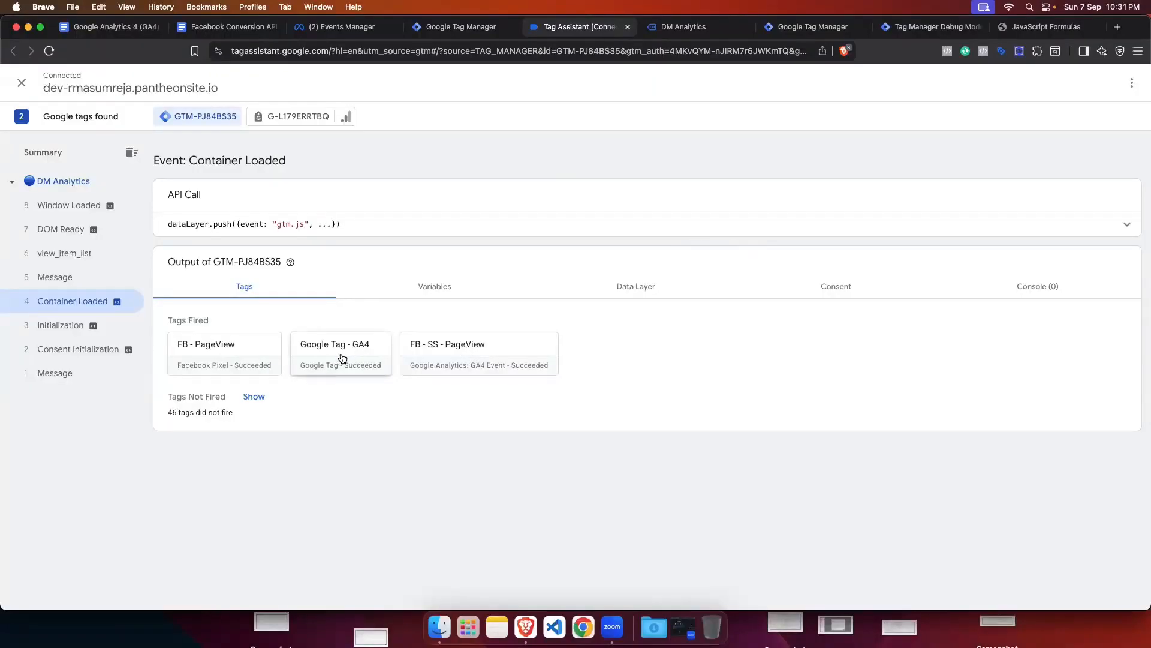
pyautogui.click(476, 359)
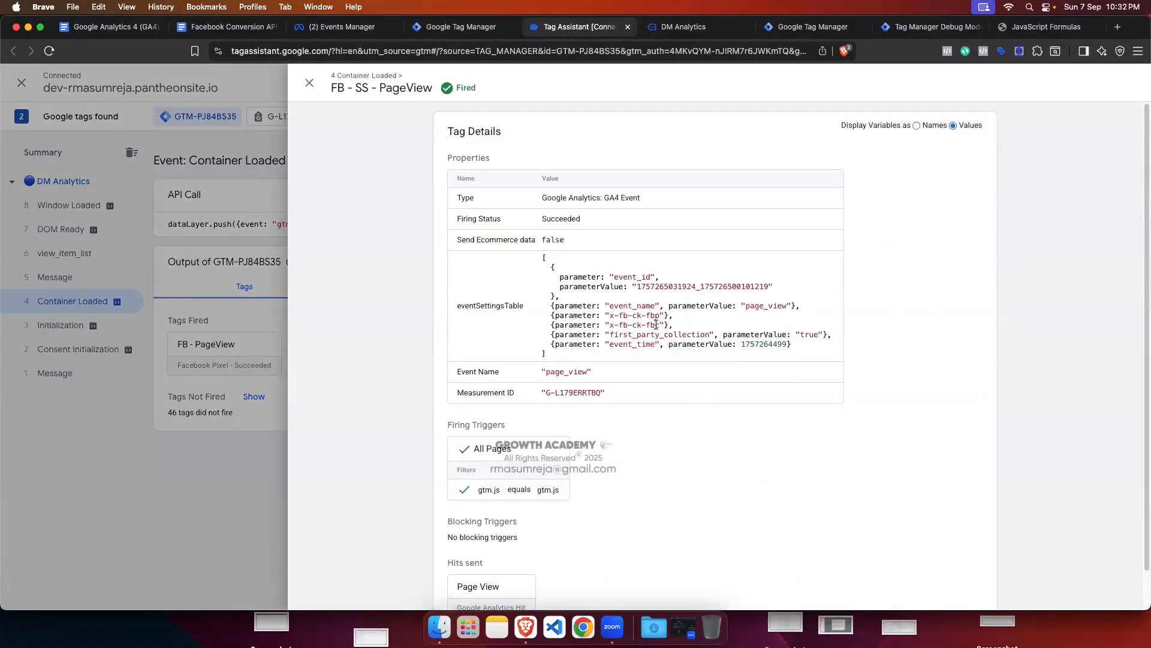
# Step: Review the x-fb-ck-fbp parameter in the FB - SS - PageView tag, then the Container Loaded event's variables and data layer
pyautogui.moveTo(662, 316); pyautogui.dragTo(685, 318)
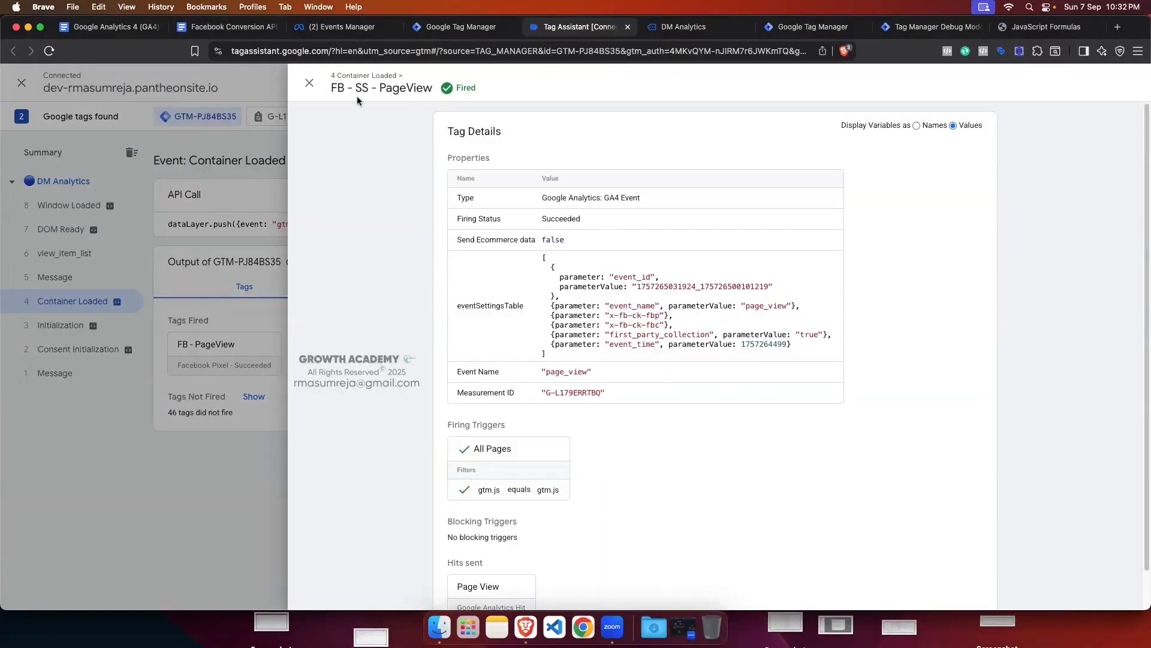
pyautogui.click(309, 83)
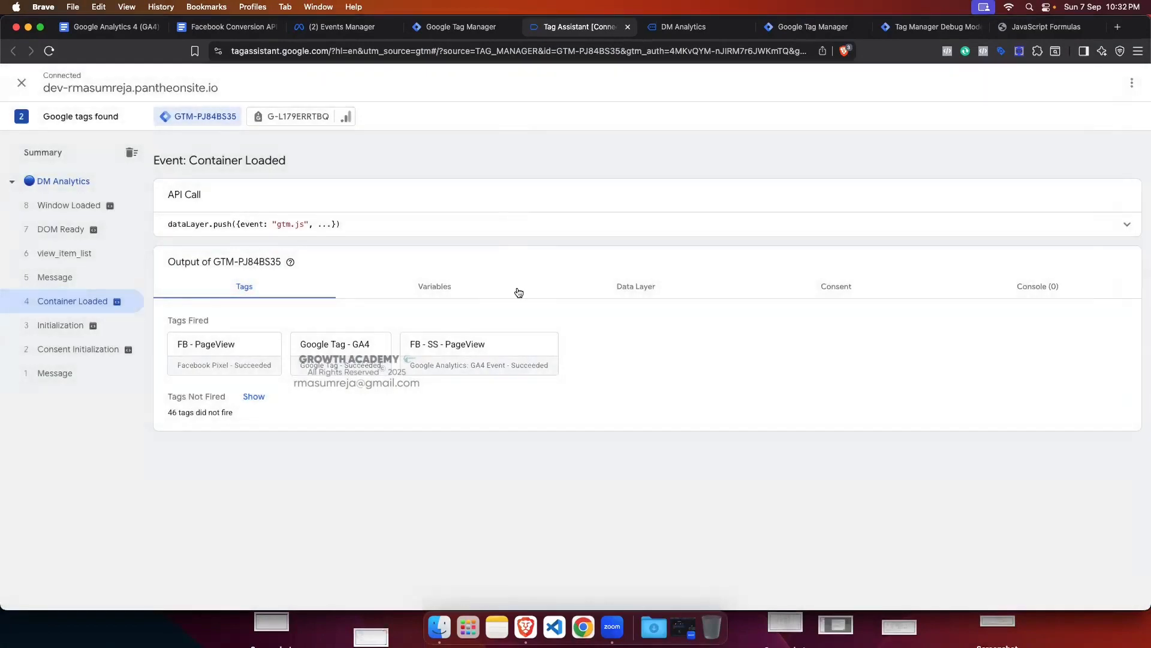
pyautogui.click(447, 289)
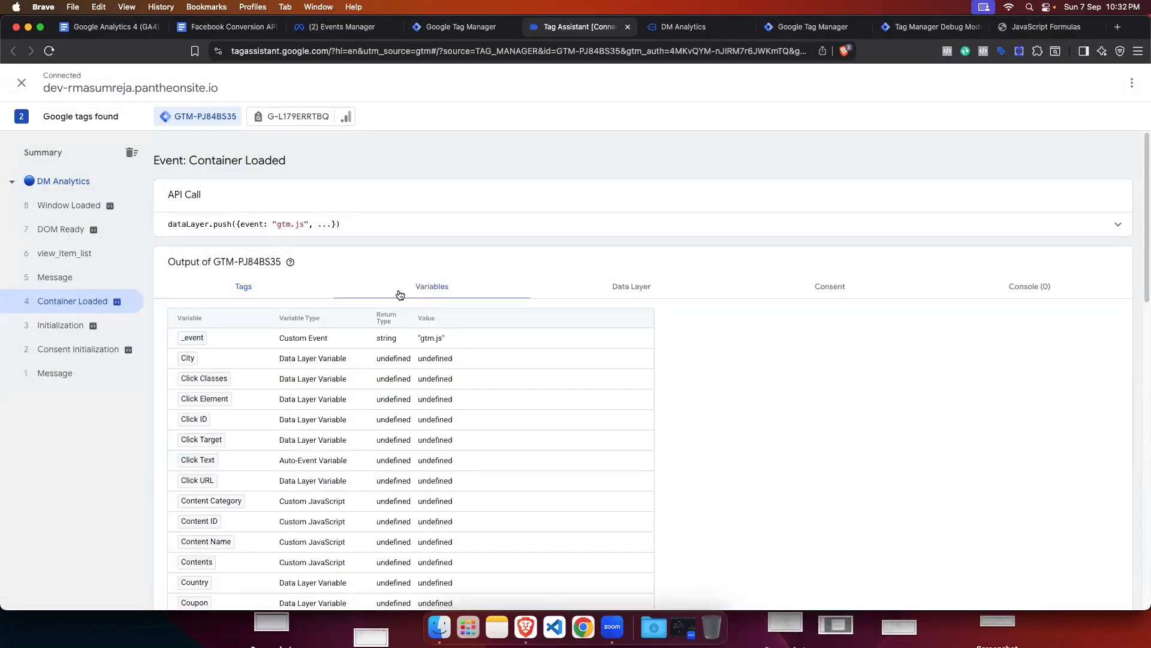
pyautogui.click(245, 287)
pyautogui.click(440, 291)
pyautogui.click(244, 286)
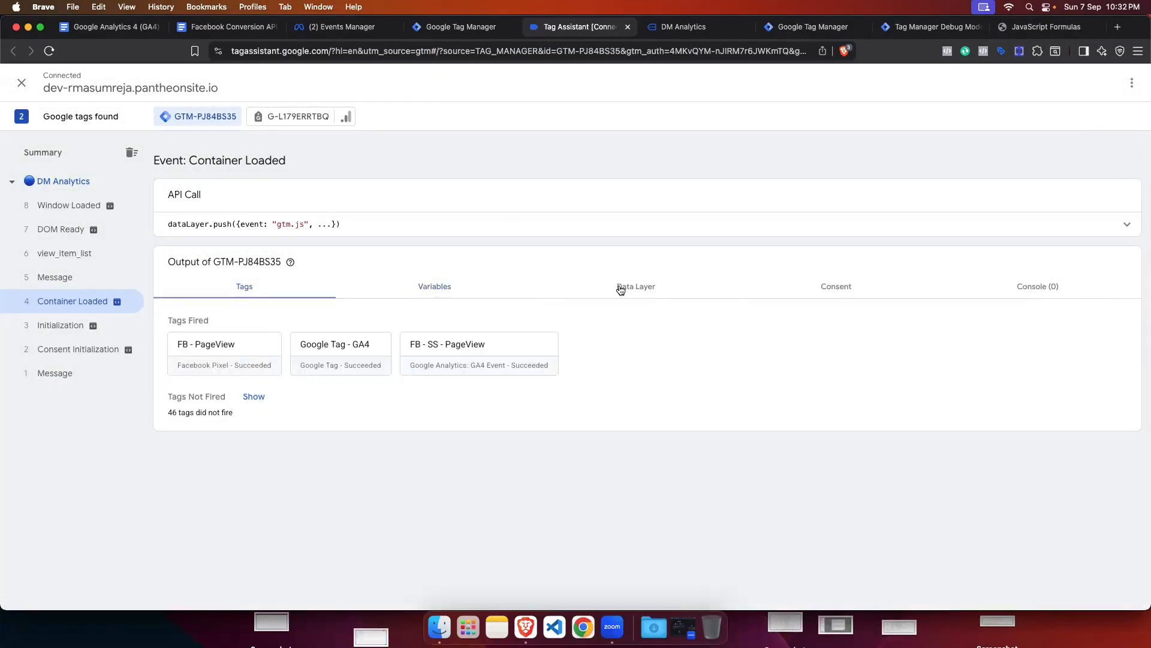
pyautogui.click(620, 288)
pyautogui.scroll(-1, 401, 328)
pyautogui.scroll(1, 401, 329)
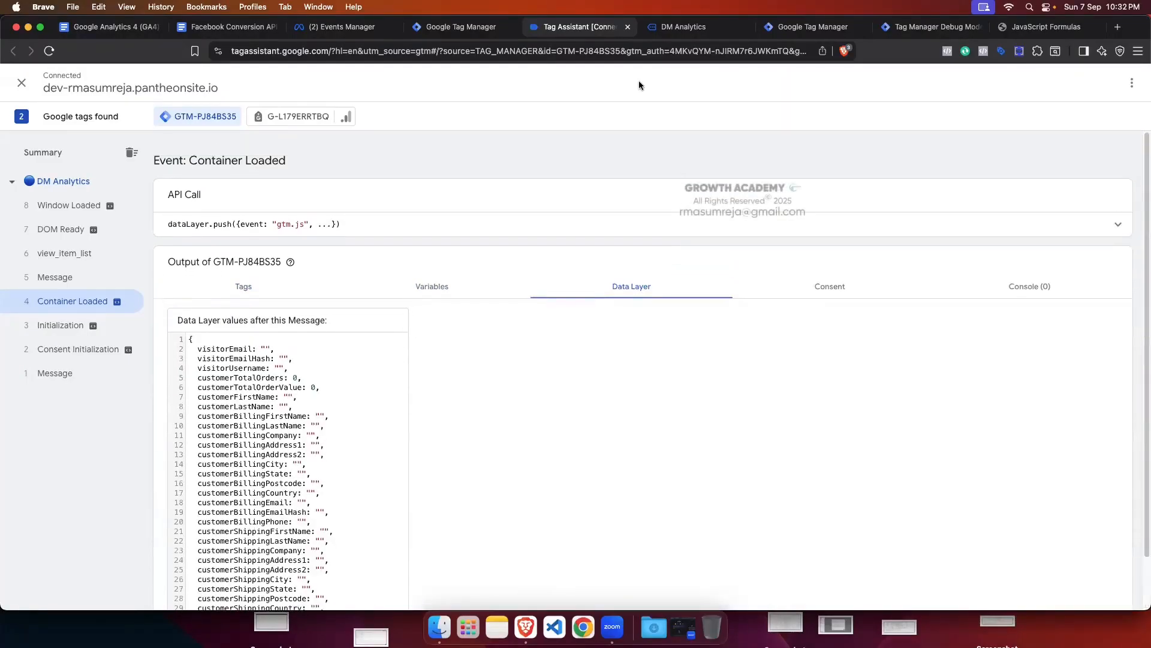
# Step: Inspect the _fbp cookie stored for the Greenstore Pantheon site in the browser's developer tools
pyautogui.click(684, 26)
pyautogui.press('super+alt+i')
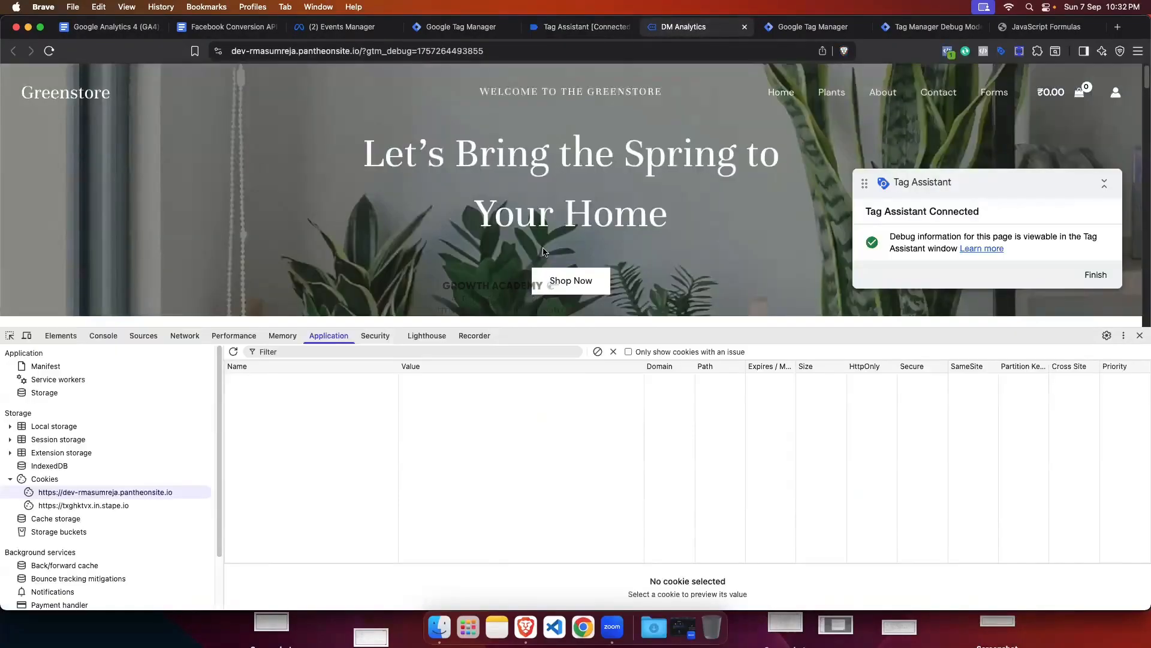
pyautogui.click(272, 462)
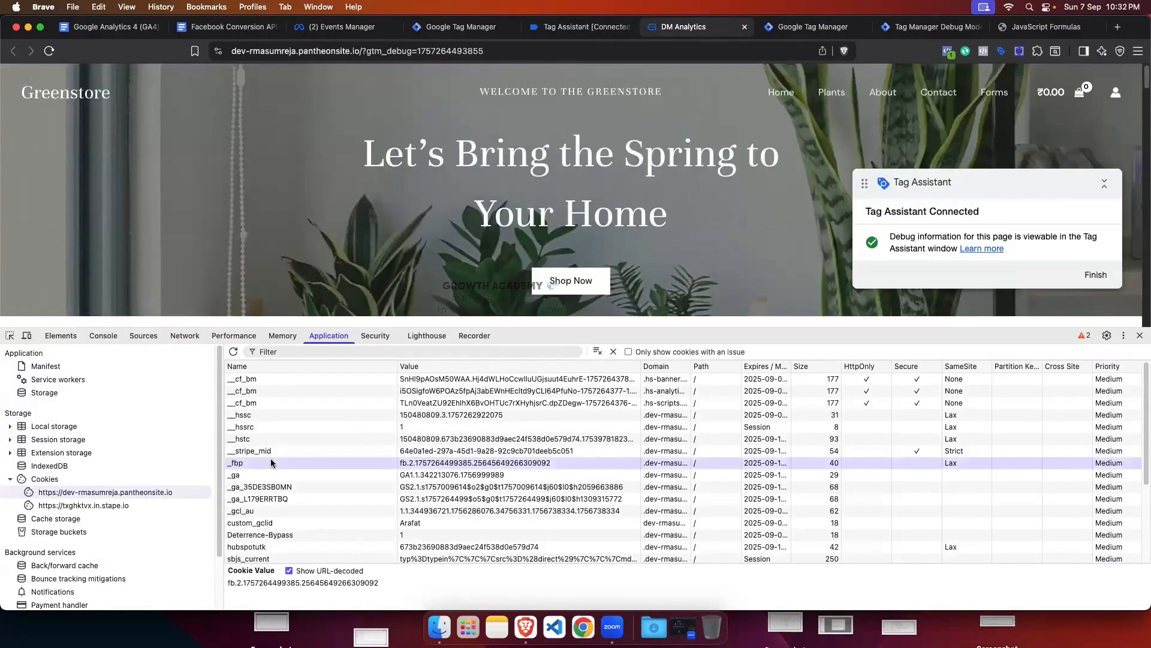
pyautogui.click(1140, 335)
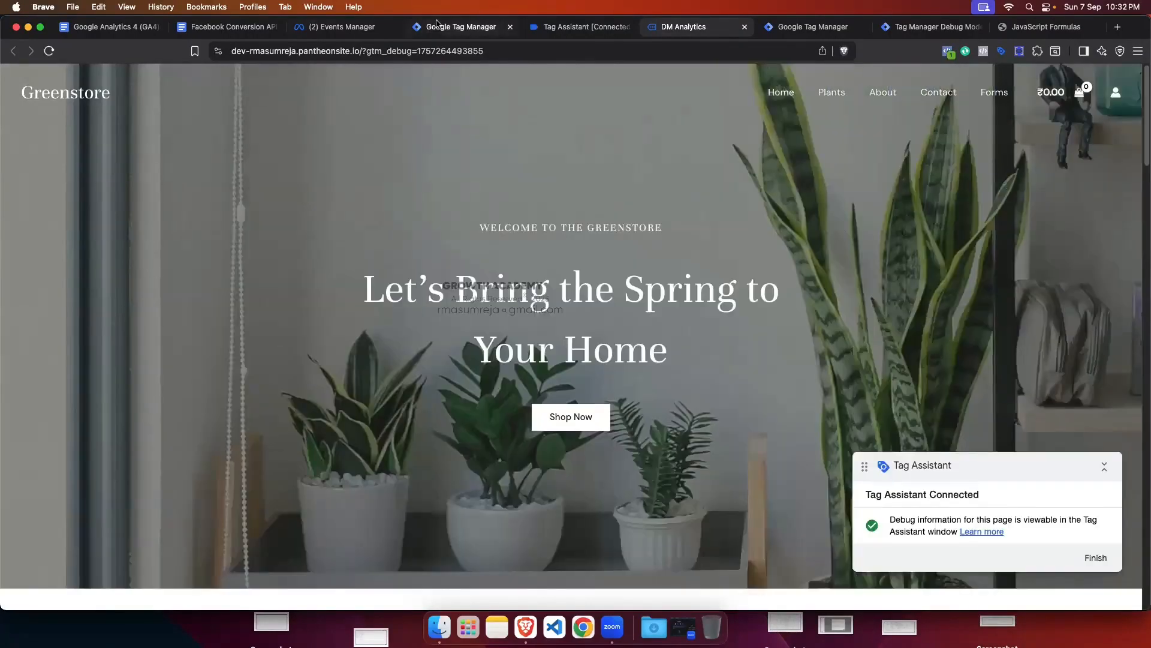
# Step: Compare the tags fired on the web container's Container Loaded event with those in the preview of server container GTM-TJ3QCCCK
pyautogui.click(459, 27)
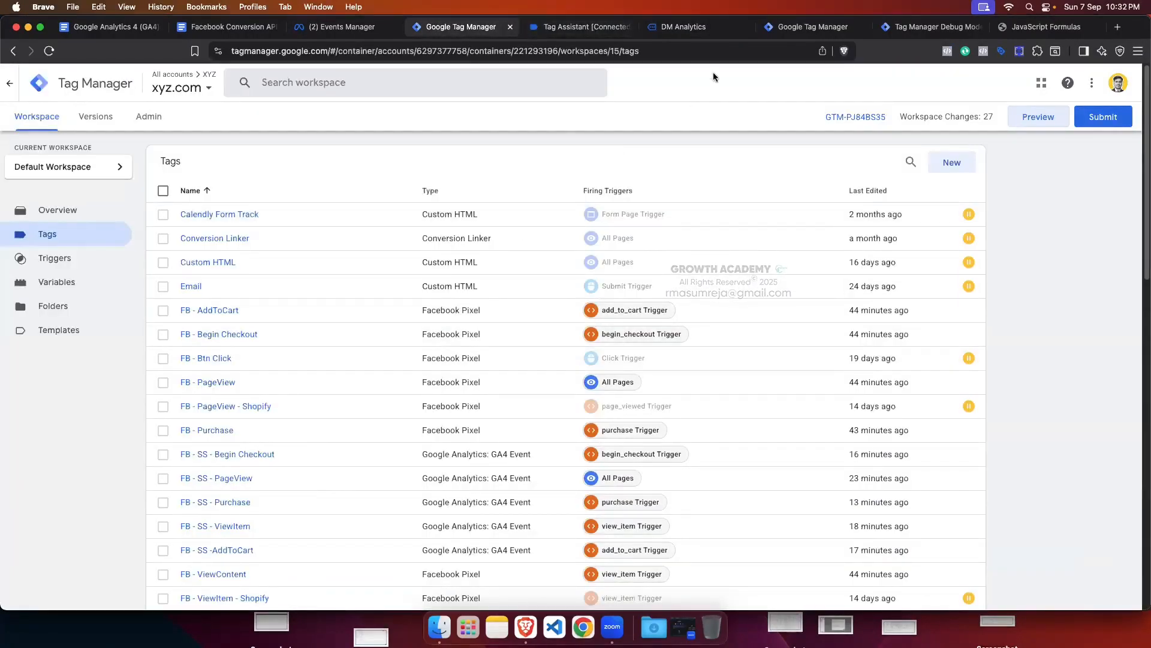
pyautogui.click(924, 34)
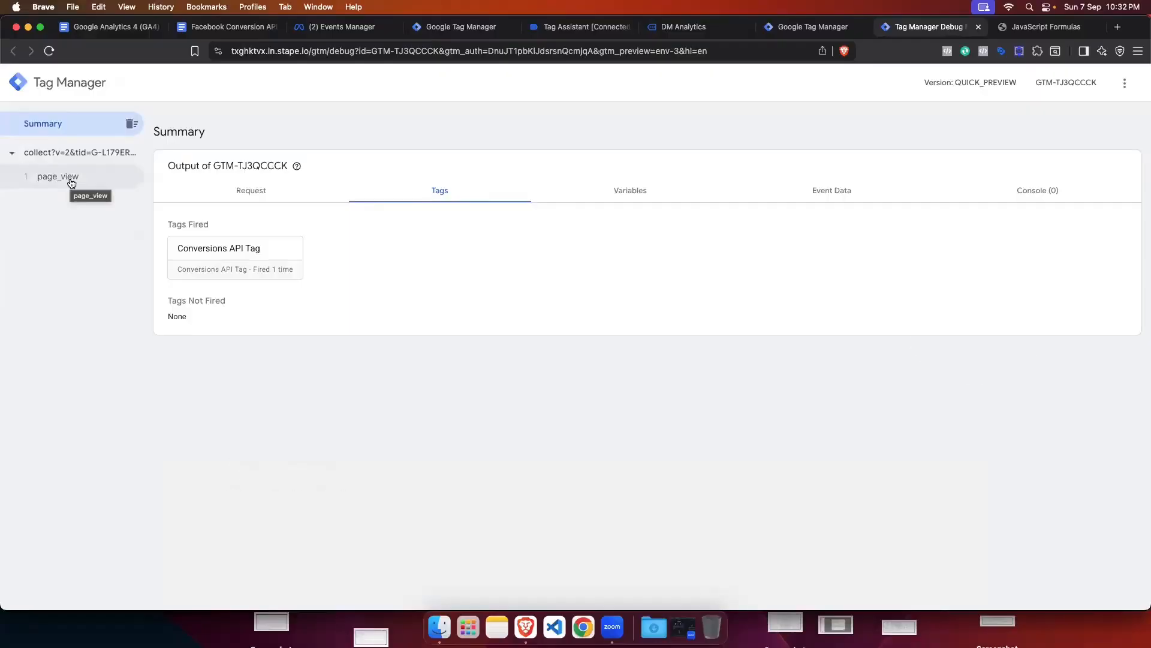
pyautogui.click(563, 29)
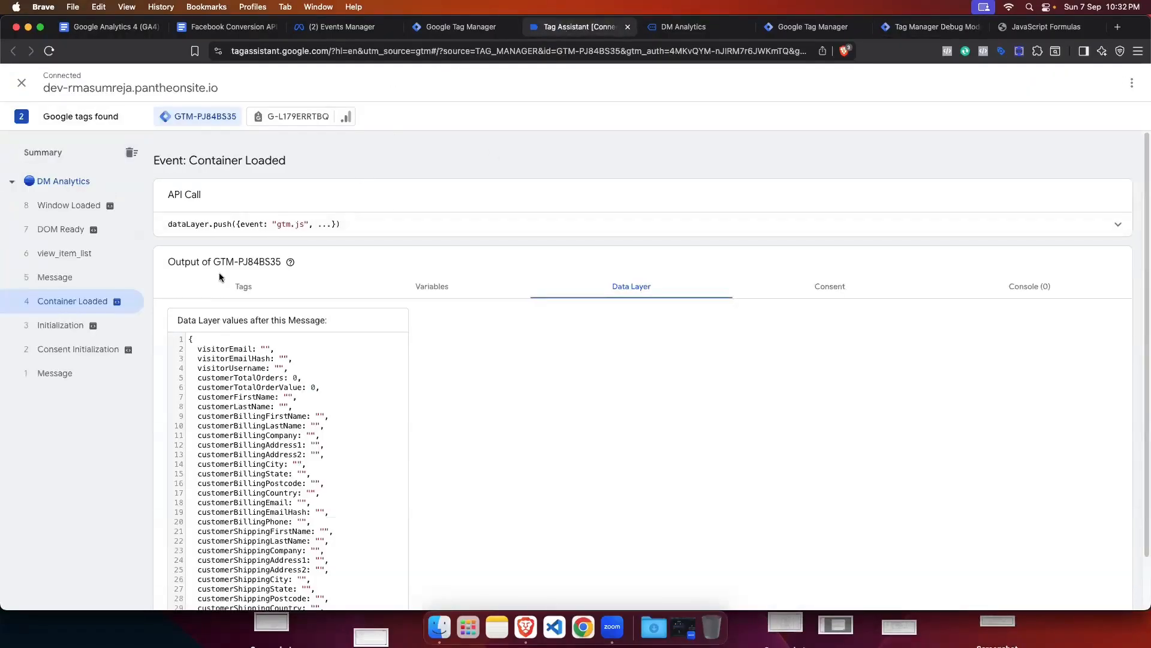
pyautogui.click(249, 293)
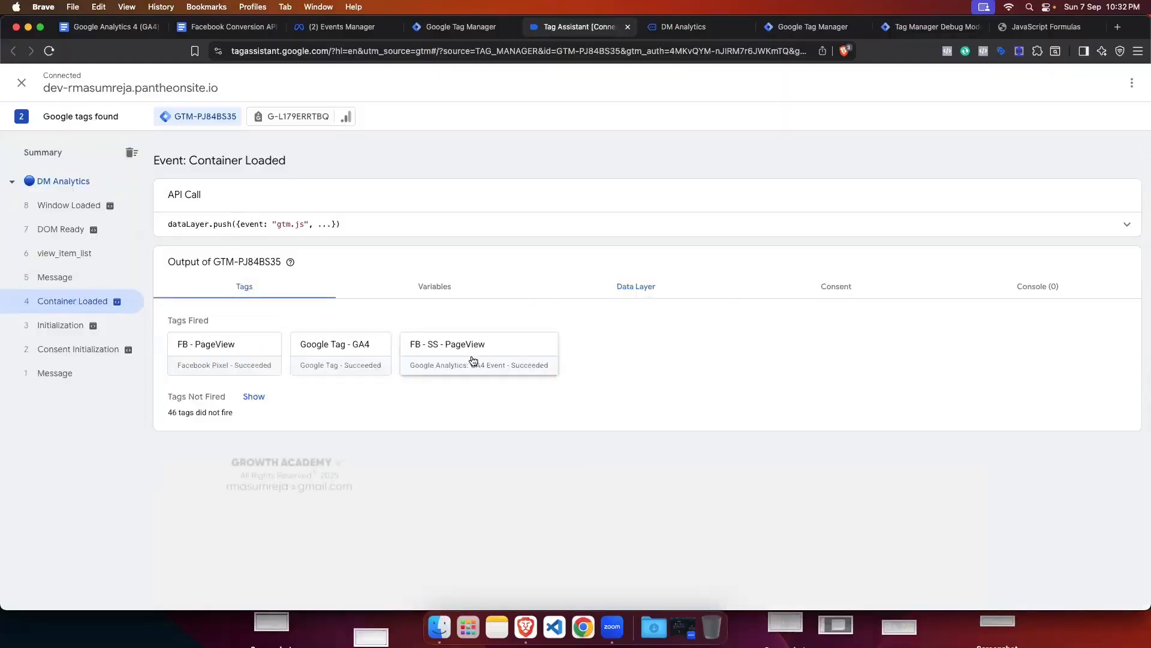
pyautogui.click(904, 28)
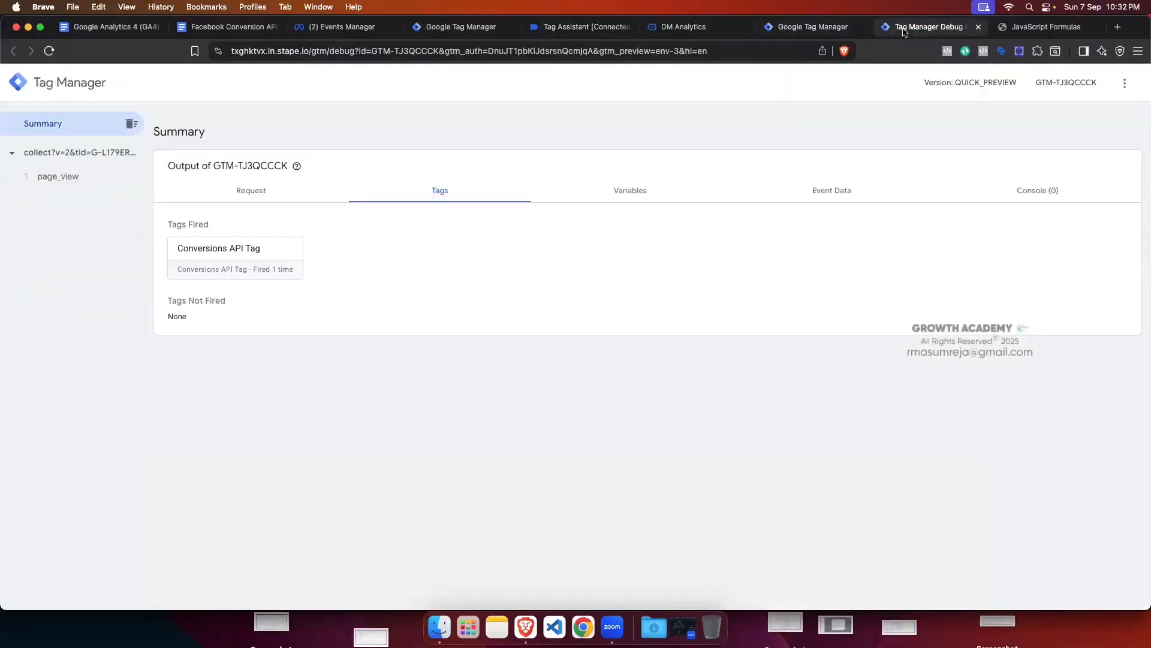
# Step: Examine the Conversions API Tag details for the server container's page_view event, including the event name filter of its FB Trigger
pyautogui.click(66, 183)
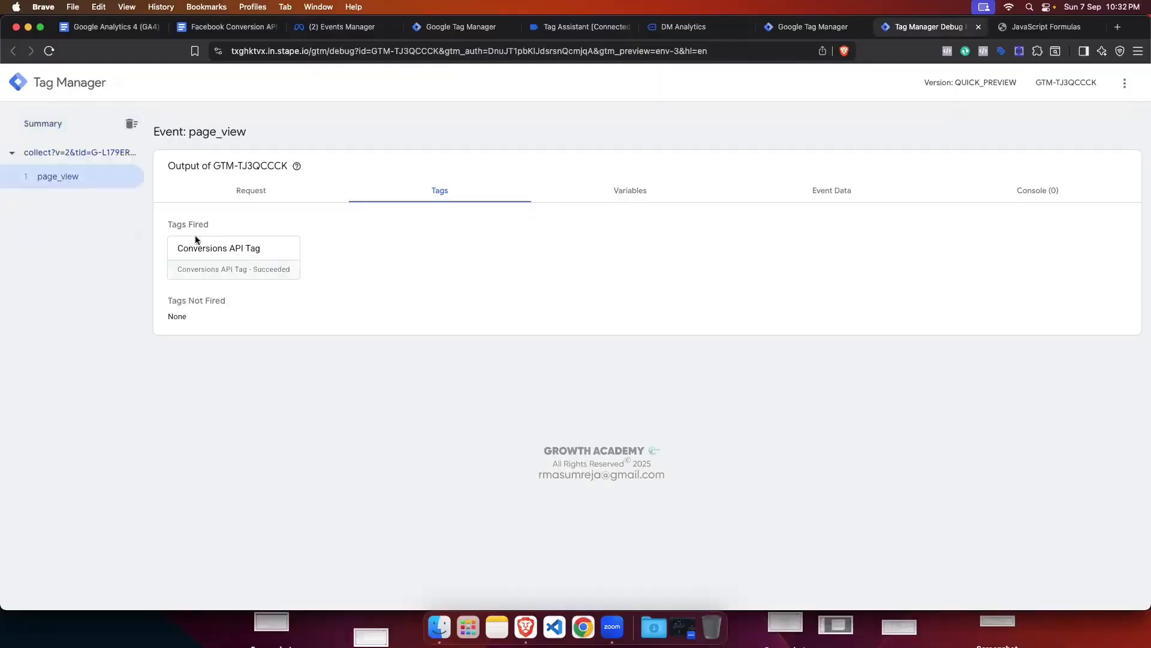
pyautogui.click(265, 257)
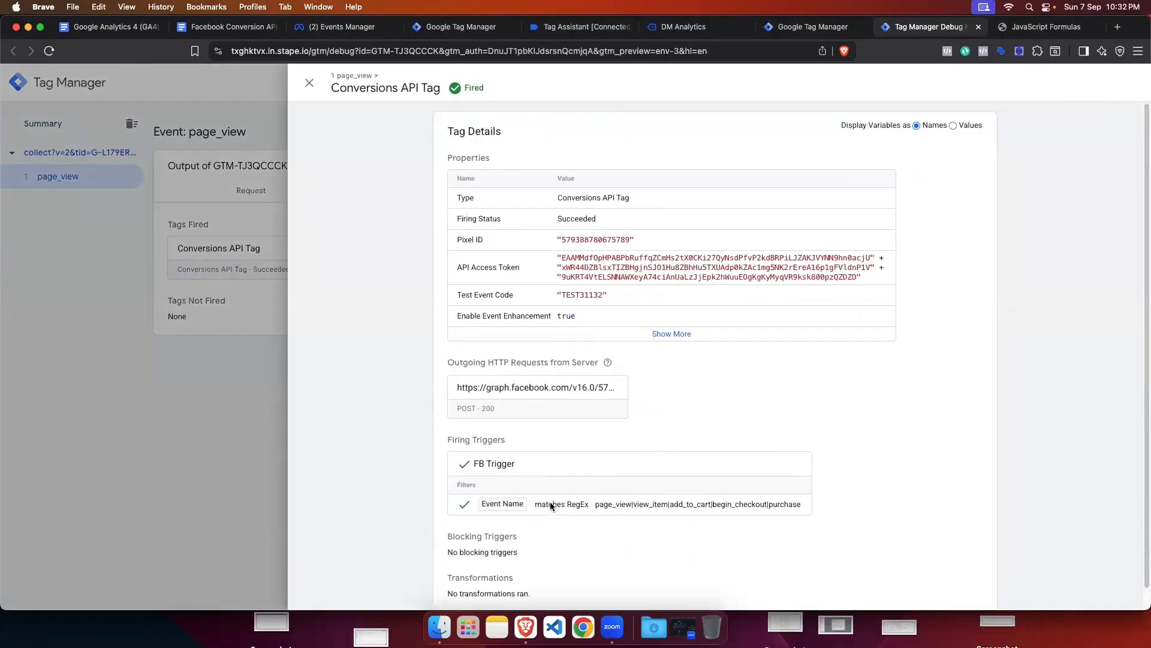
pyautogui.moveTo(596, 505); pyautogui.dragTo(800, 505)
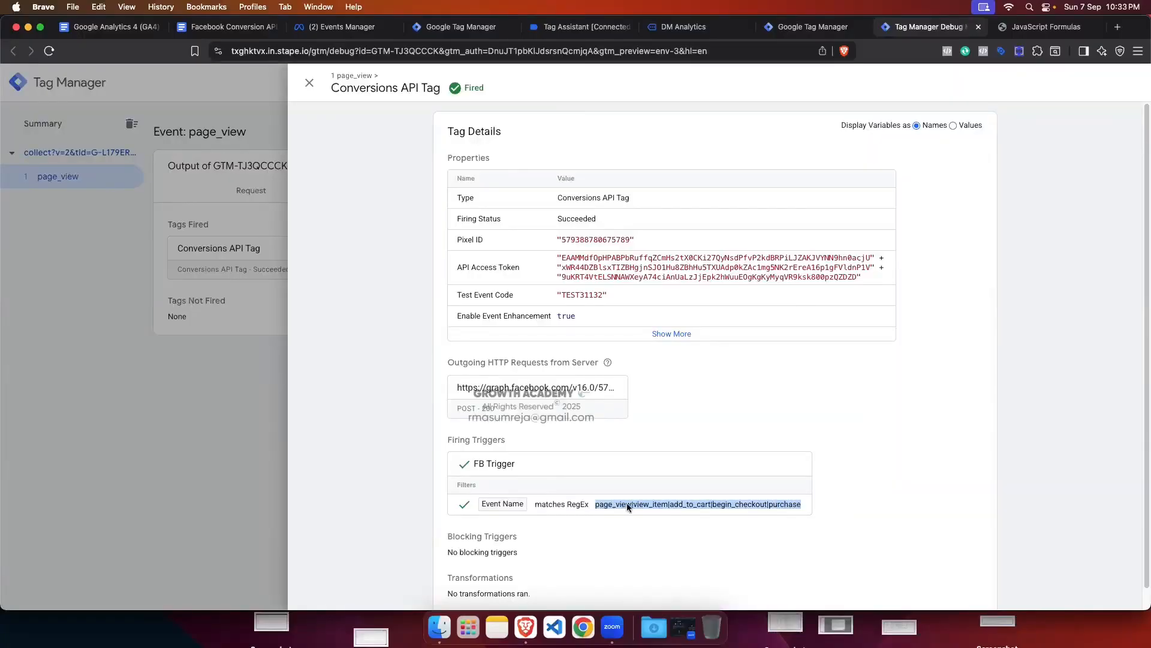
pyautogui.click(309, 83)
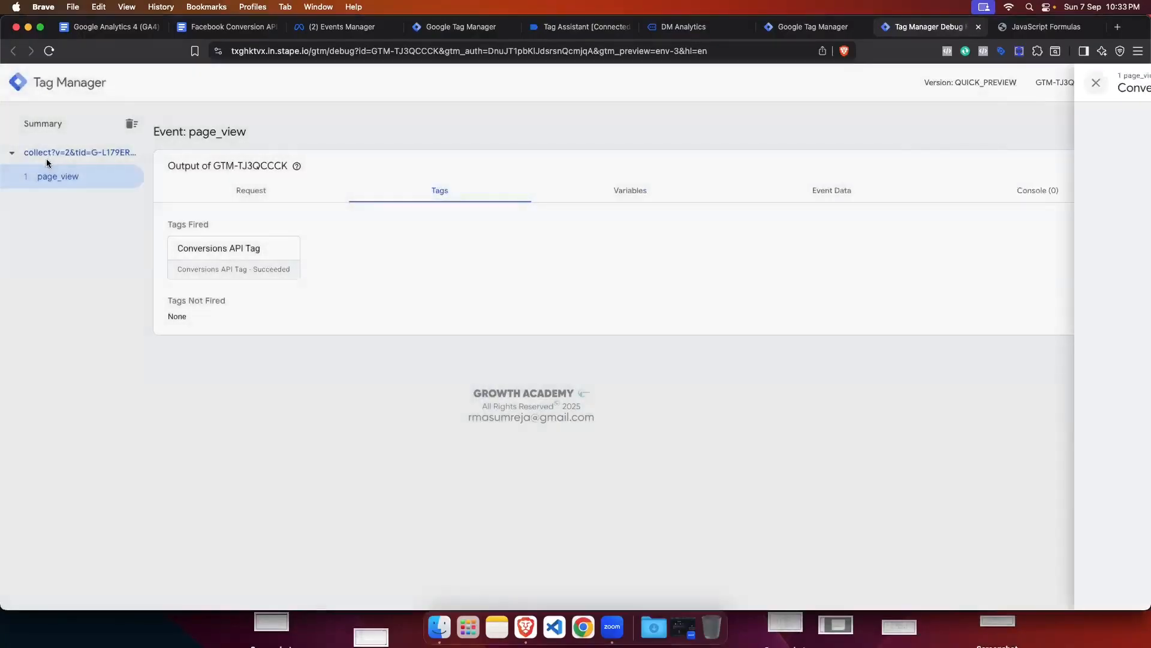
pyautogui.click(226, 263)
pyautogui.moveTo(635, 506); pyautogui.dragTo(796, 506)
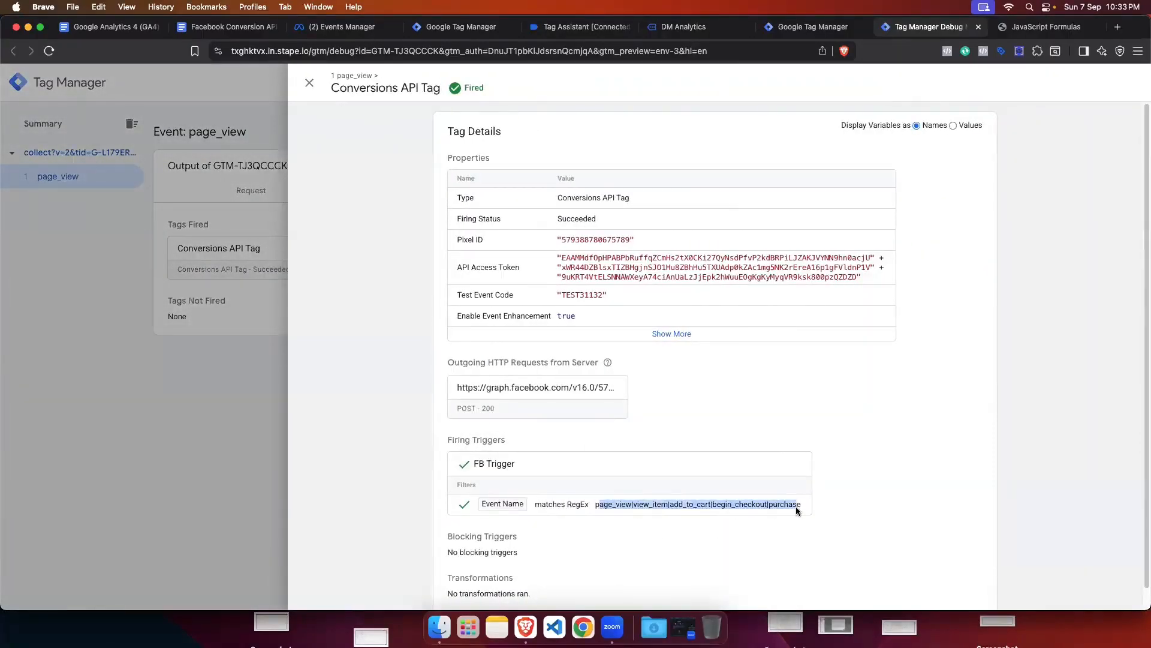
pyautogui.click(308, 84)
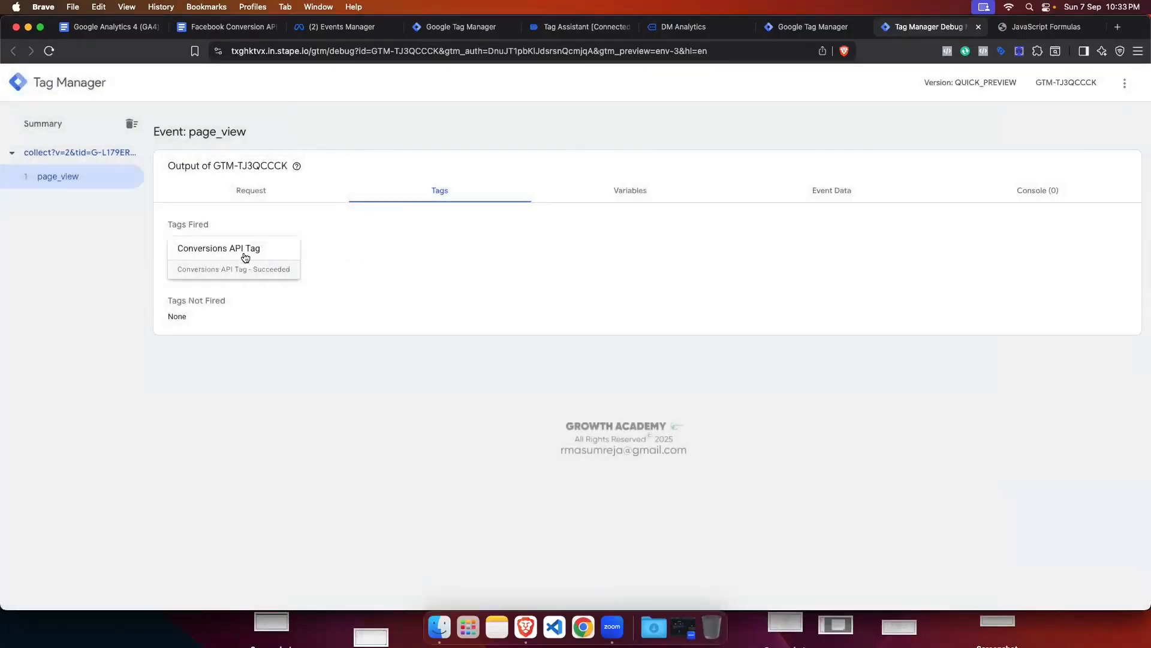
# Step: View the client and the incoming and outgoing HTTP requests of the server container's page_view event
pyautogui.click(250, 189)
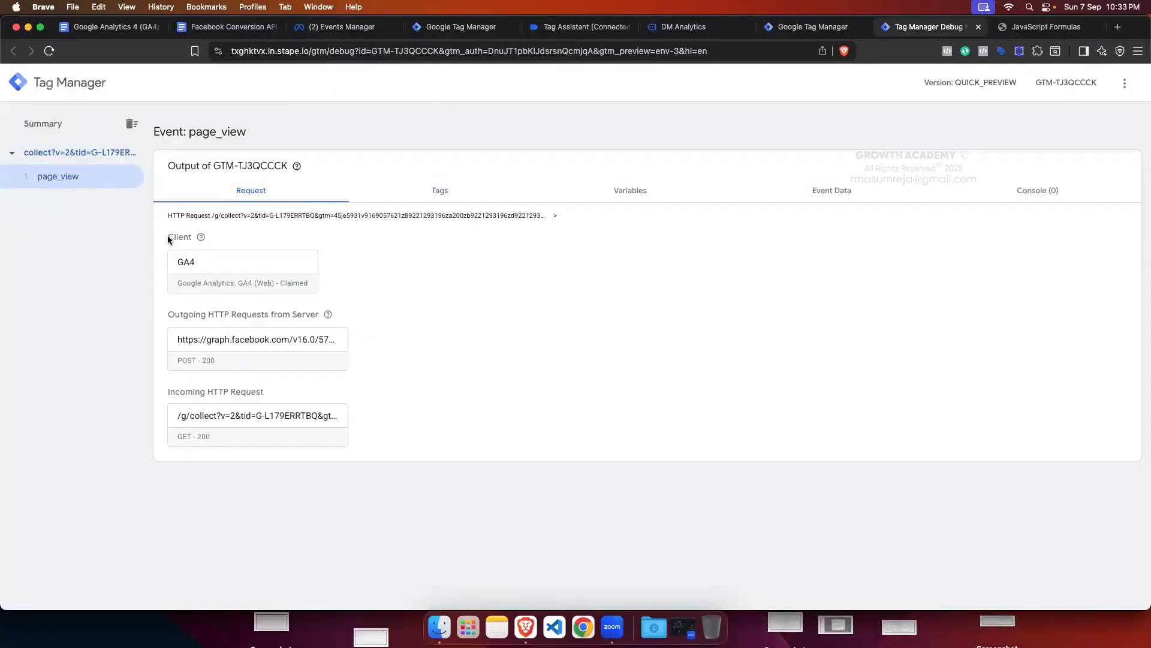
pyautogui.moveTo(168, 238); pyautogui.dragTo(178, 239)
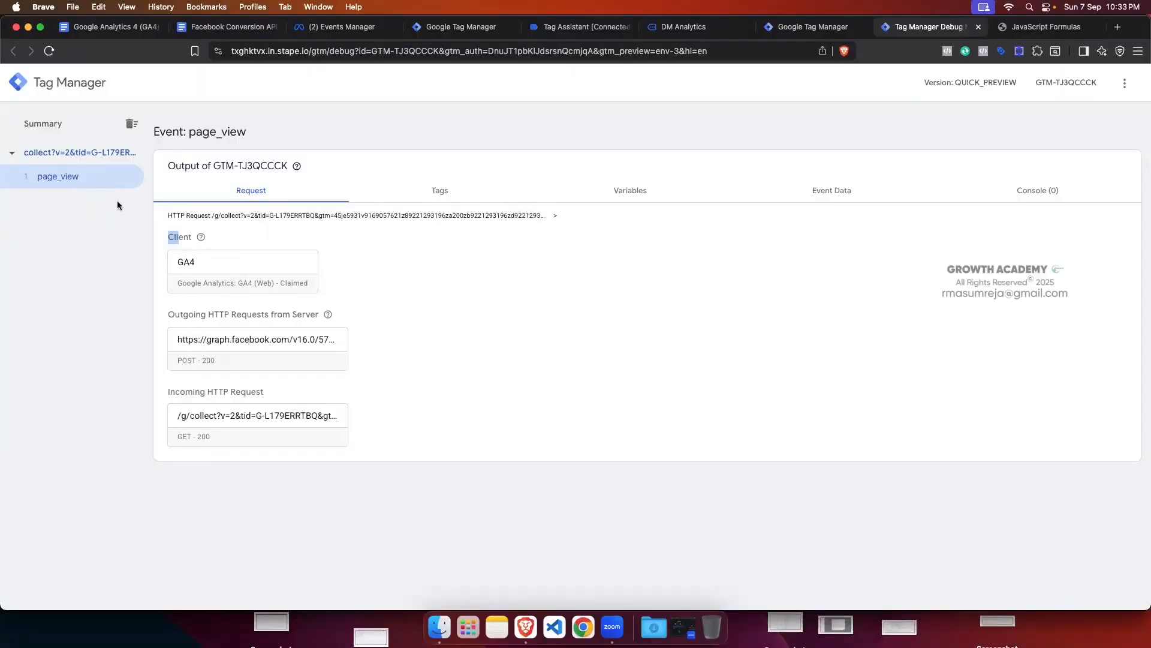
pyautogui.click(361, 266)
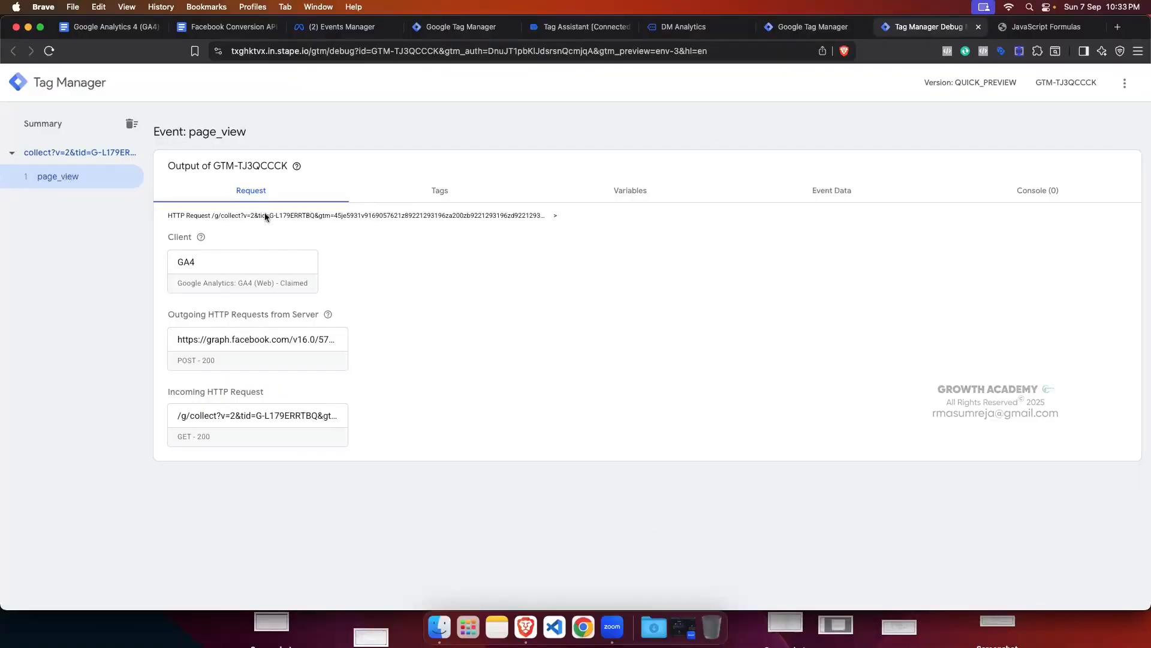
# Step: Examine the full event data of the server container's page_view event, including its event_id and event_time parameters
pyautogui.click(832, 192)
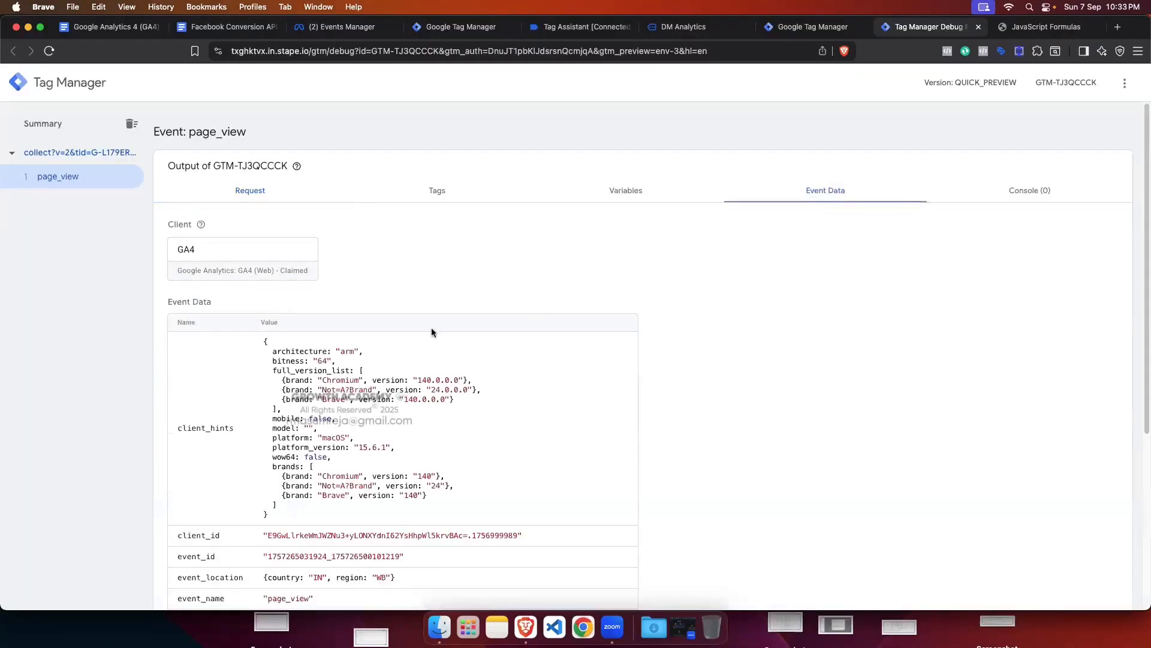
pyautogui.scroll(-1, 431, 327)
pyautogui.scroll(-5, 410, 329)
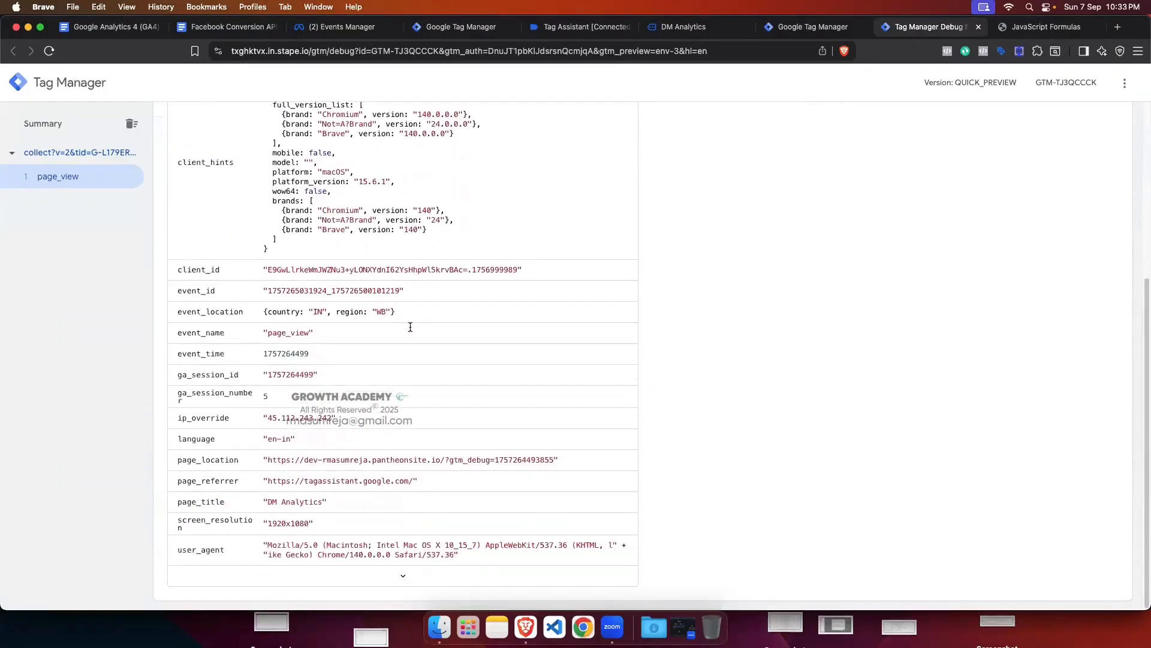
pyautogui.scroll(-7, 488, 369)
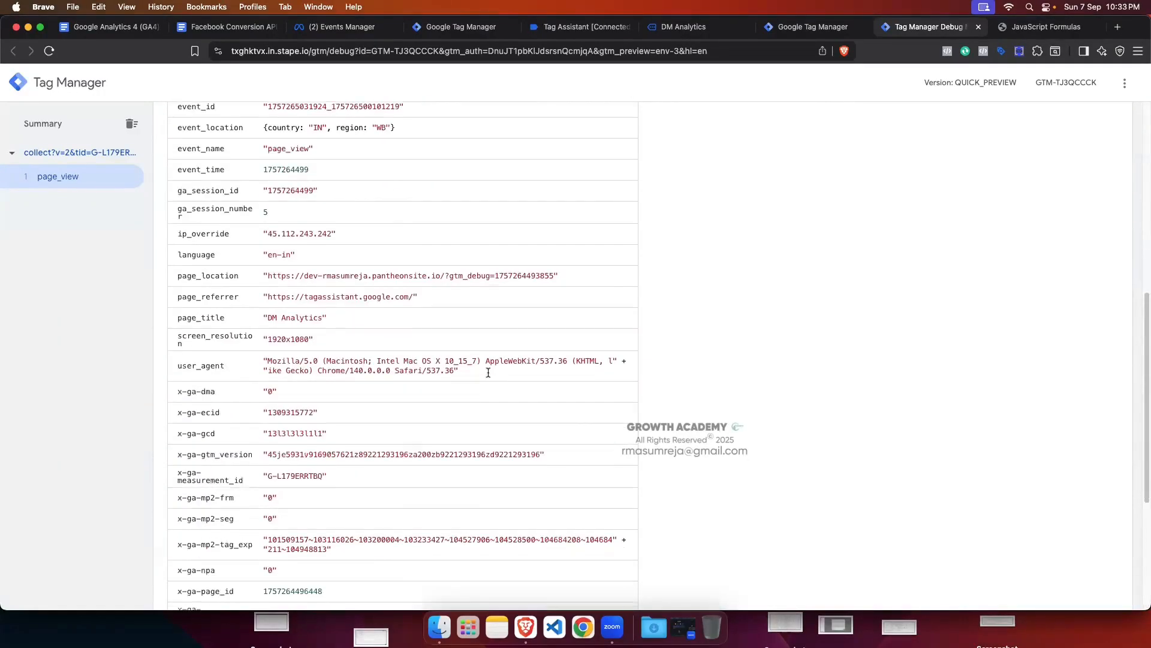
pyautogui.scroll(-2, 487, 369)
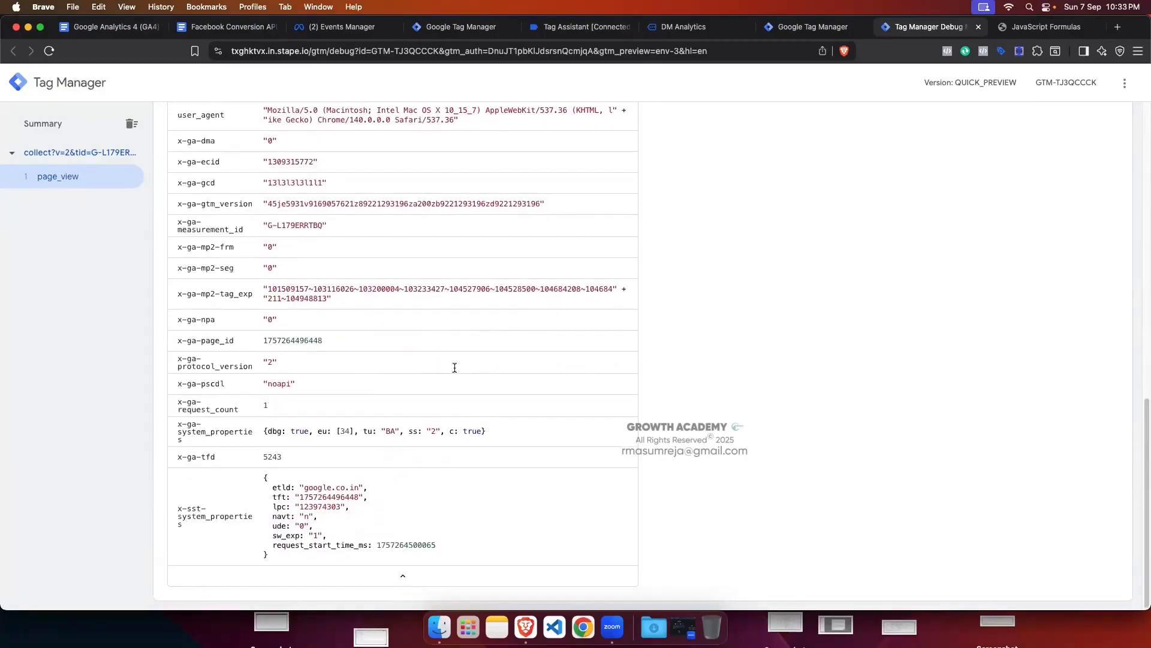
pyautogui.scroll(1, 371, 362)
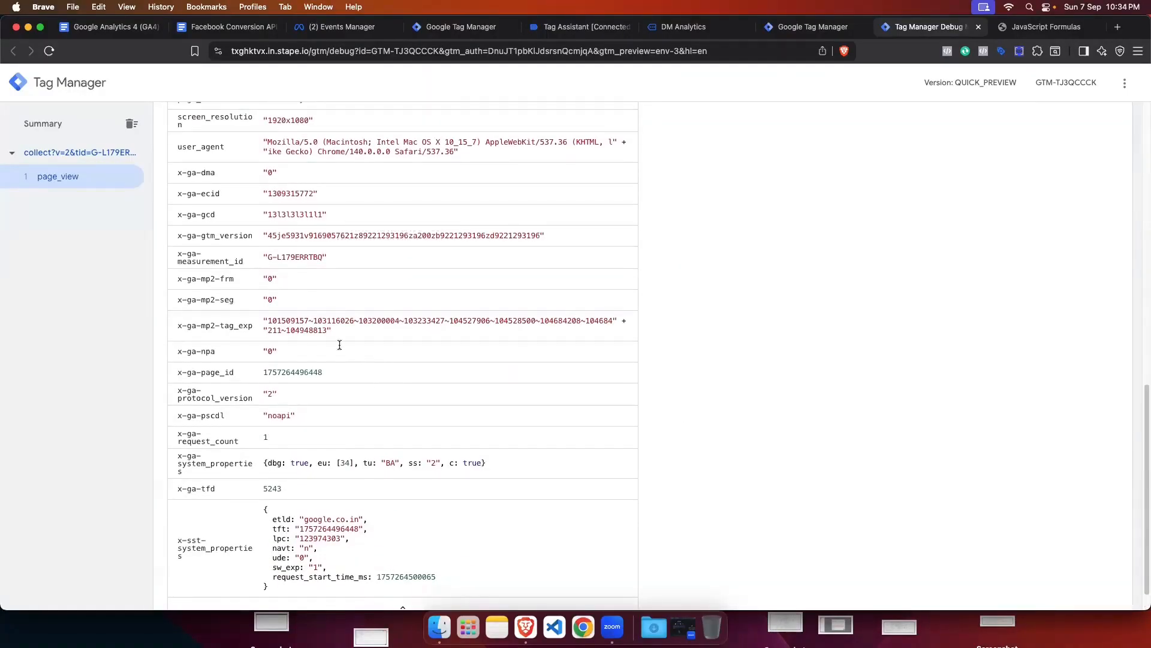
pyautogui.scroll(6, 376, 366)
pyautogui.scroll(1, 319, 344)
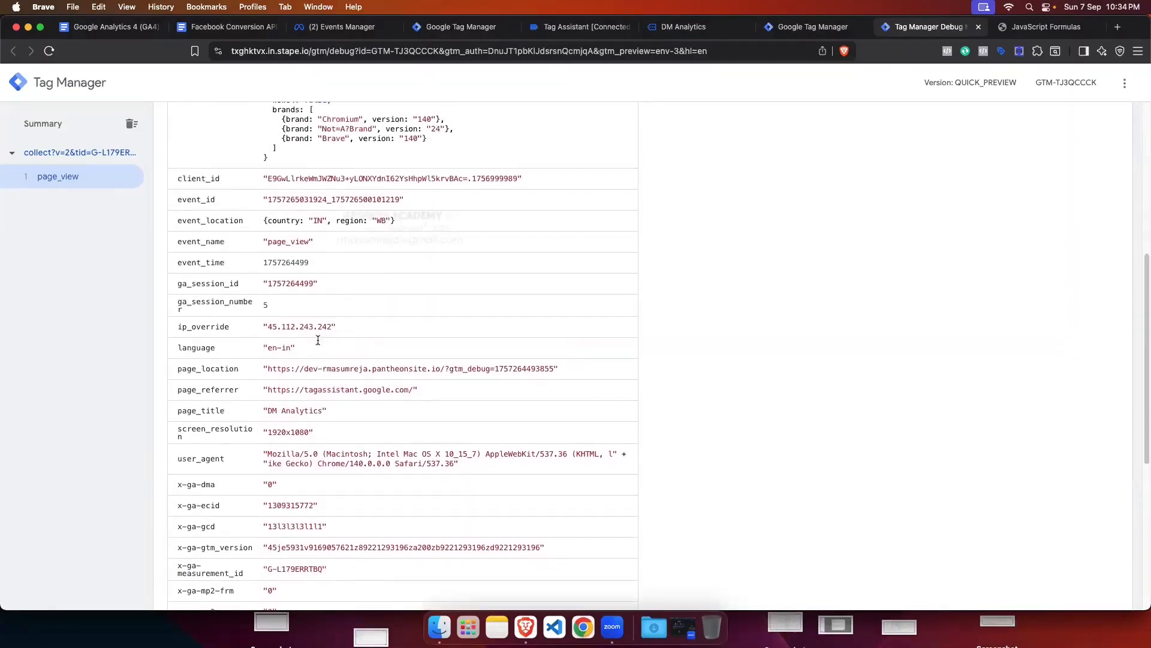
pyautogui.moveTo(225, 281)
pyautogui.mouseDown()
pyautogui.moveTo(187, 280)
pyautogui.moveTo(219, 302)
pyautogui.mouseUp()
pyautogui.scroll(1, 428, 318)
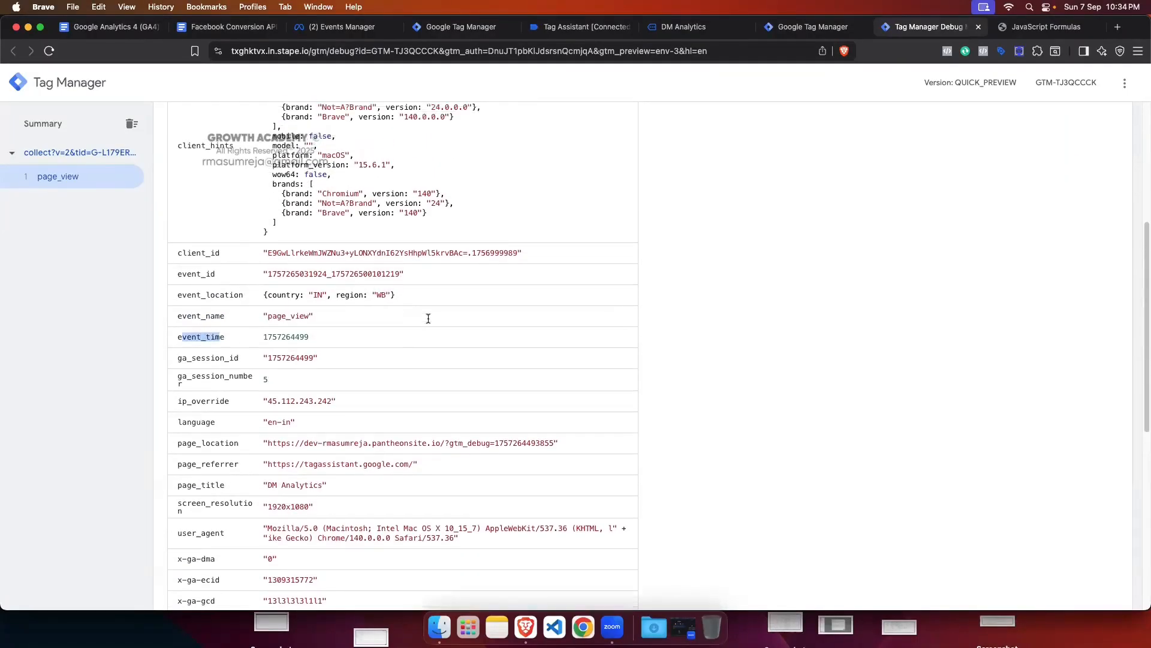
pyautogui.scroll(1, 223, 287)
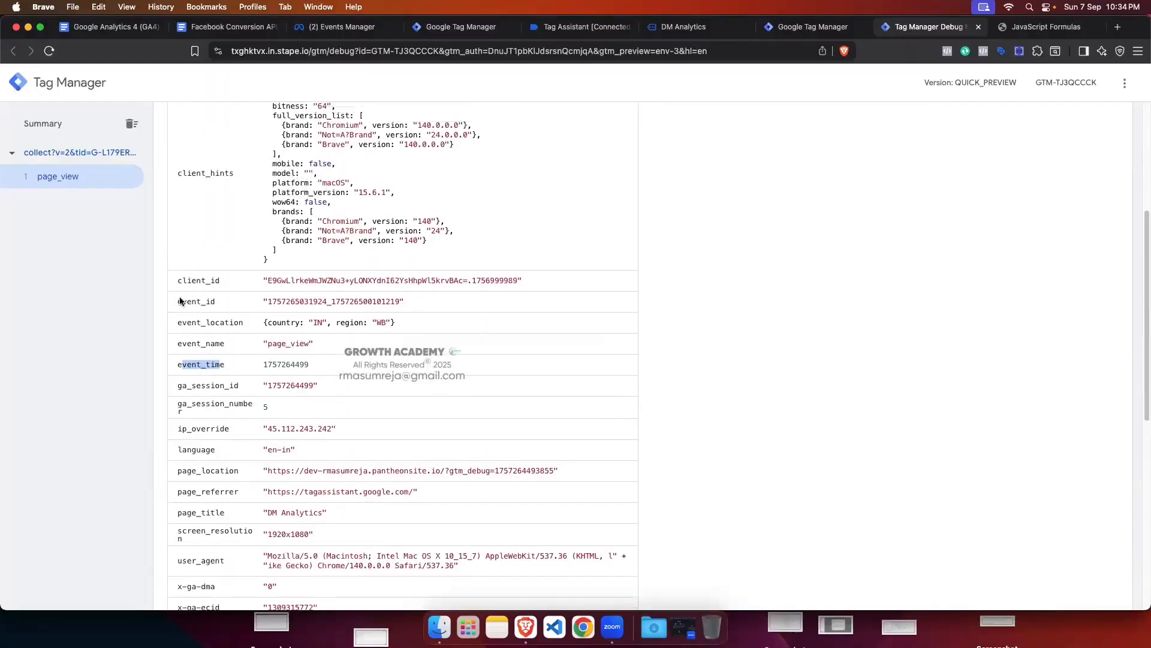
pyautogui.moveTo(180, 301); pyautogui.dragTo(408, 303)
pyautogui.click(448, 316)
pyautogui.scroll(-7, 563, 413)
pyautogui.scroll(9, 563, 415)
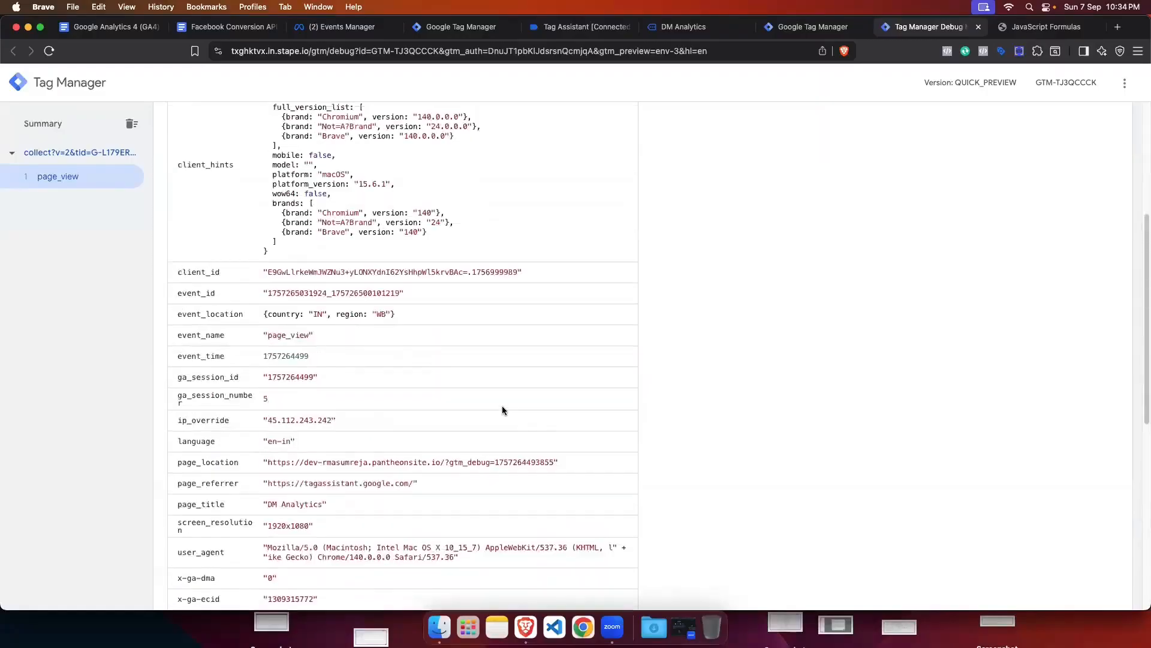
pyautogui.scroll(-10, 503, 409)
pyautogui.scroll(-4, 336, 478)
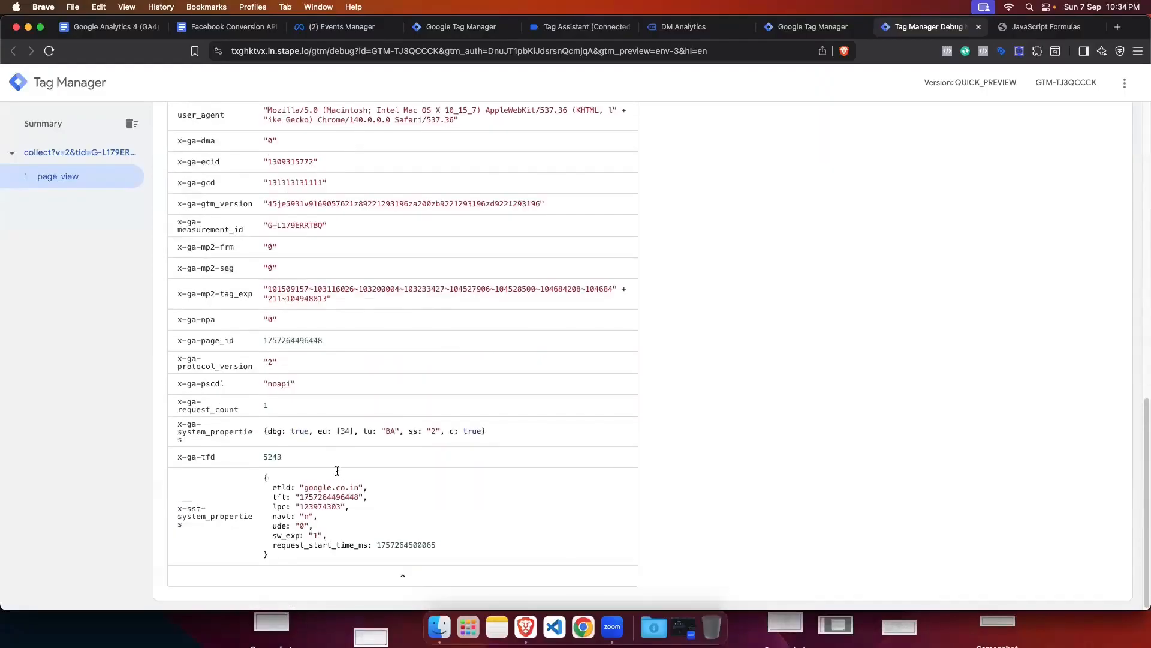
pyautogui.scroll(5, 337, 467)
pyautogui.scroll(3, 339, 468)
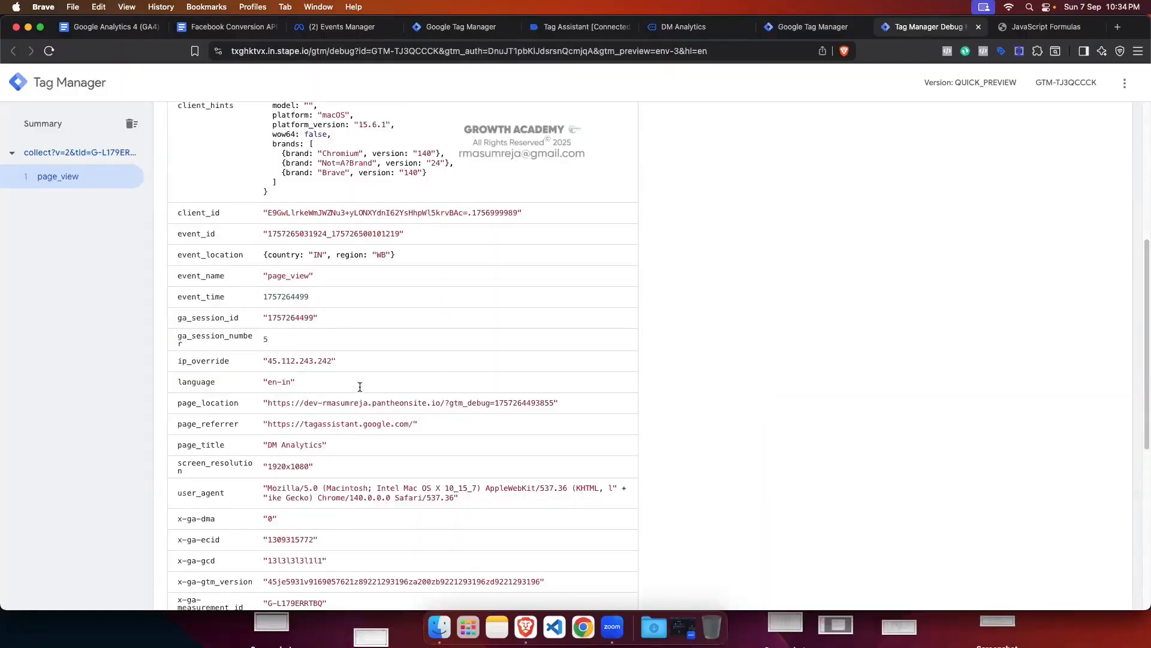
pyautogui.scroll(5, 360, 387)
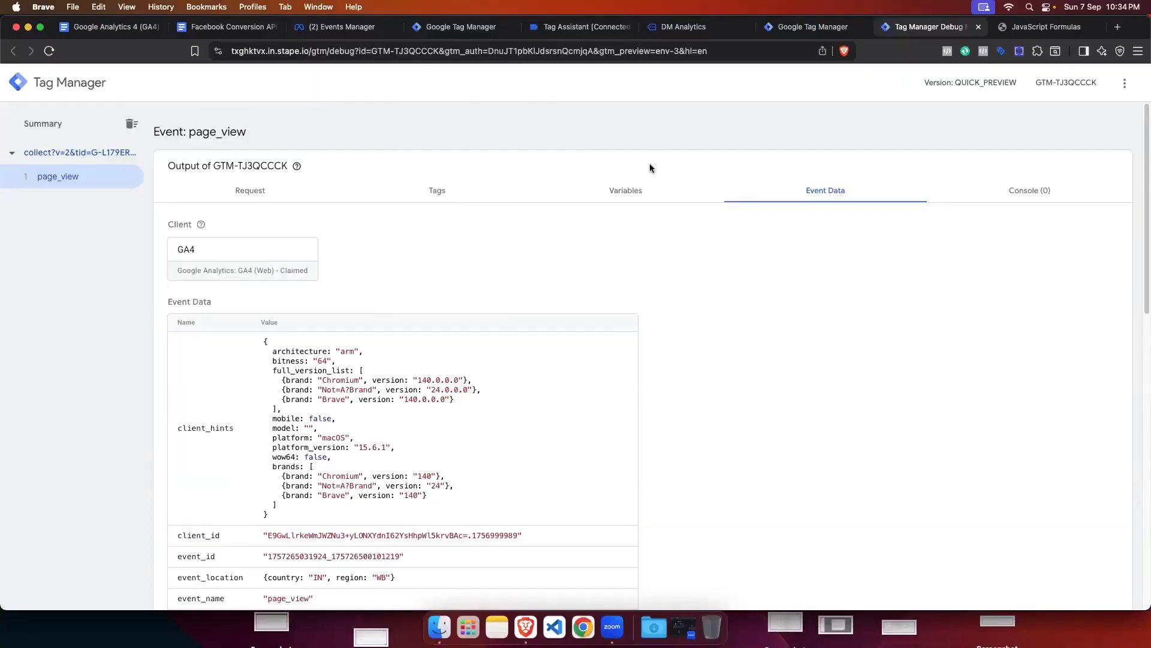
# Step: Check the received test events in Meta Events Manager and compare them with the pixel that Meta Pixel Helper detects on the Greenstore site
pyautogui.click(342, 26)
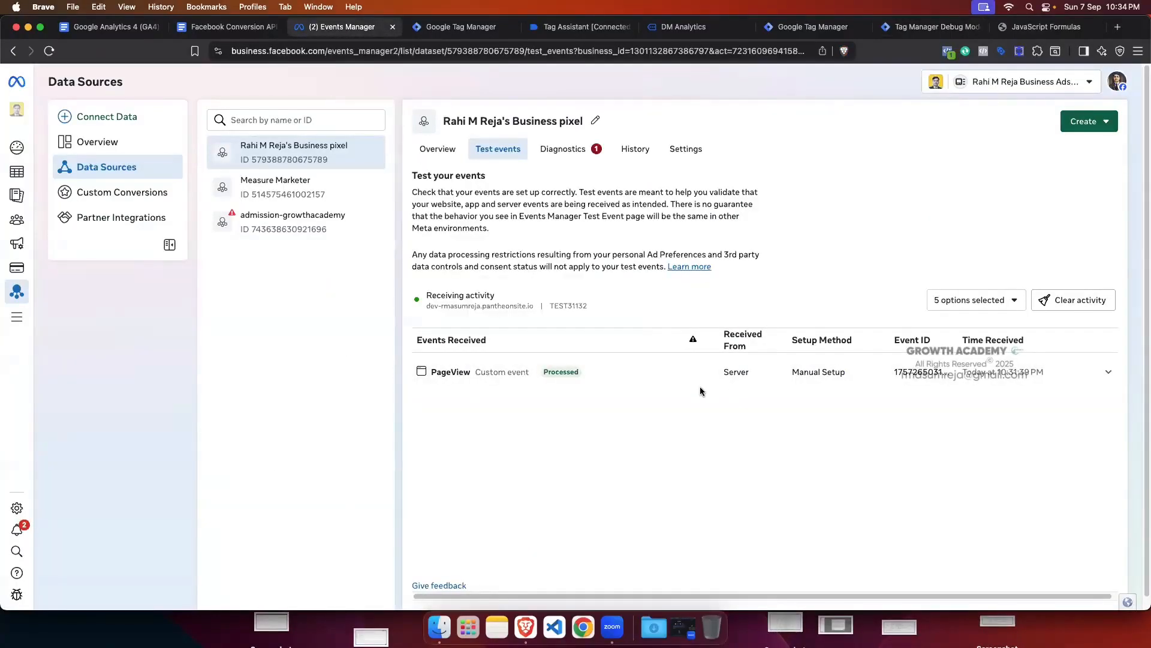
pyautogui.click(1104, 377)
pyautogui.click(1104, 377)
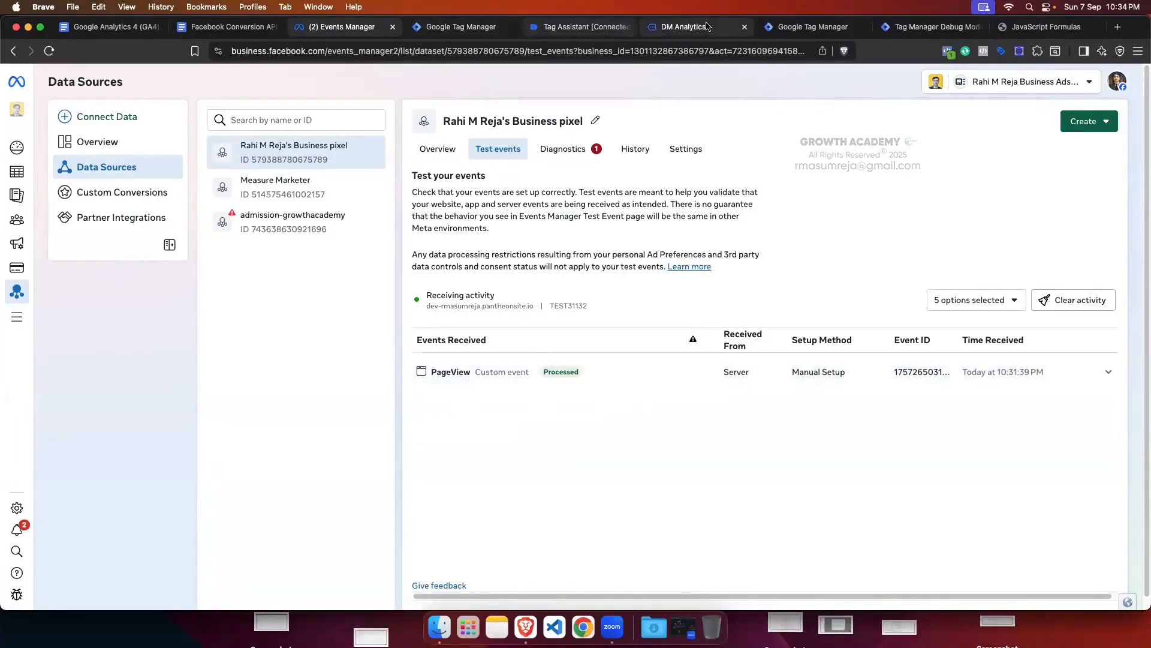
pyautogui.click(684, 27)
pyautogui.click(949, 52)
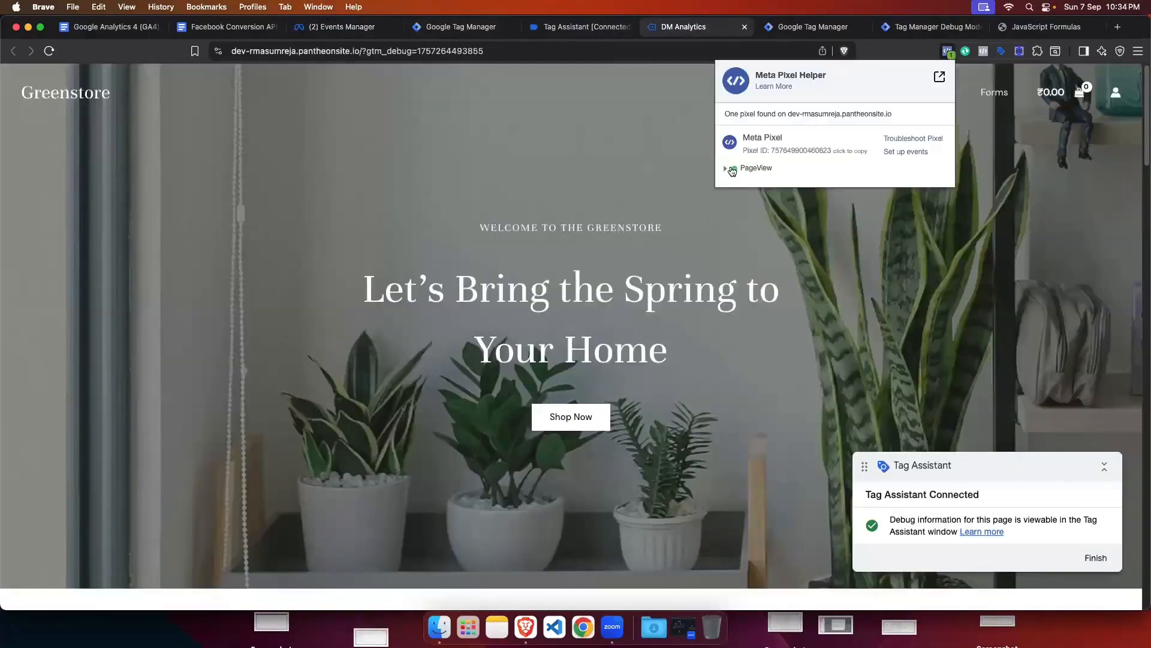
pyautogui.click(755, 170)
pyautogui.click(755, 171)
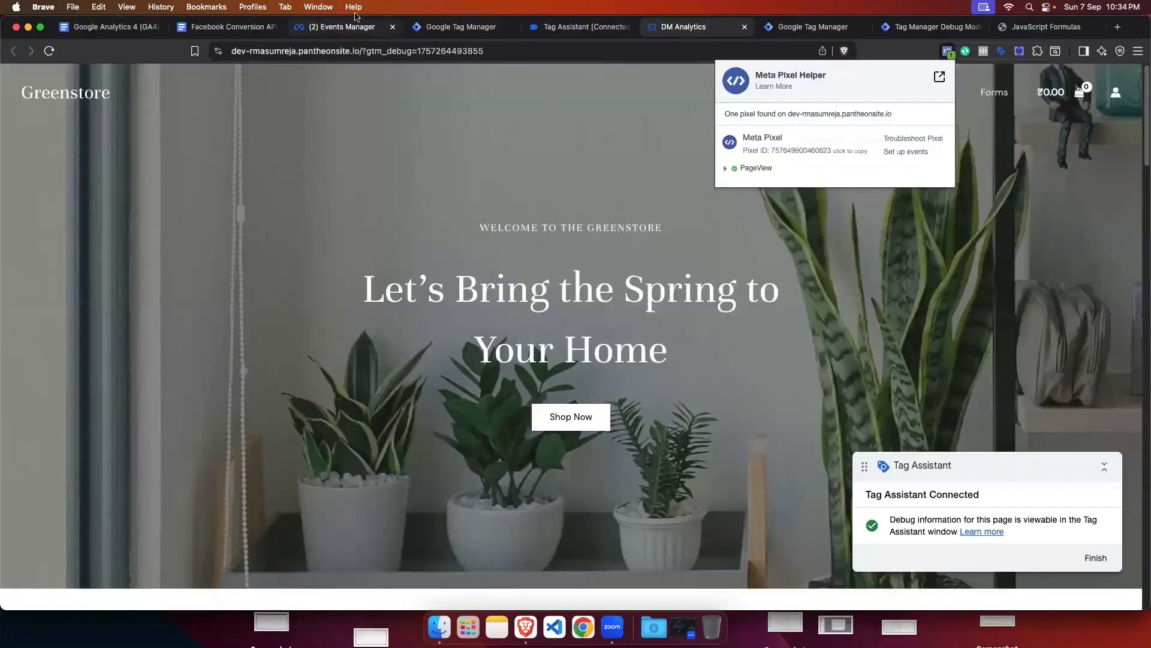
# Step: In the web container, open the FB - PageView tag and look up its Pixel ID variable by searching for "pixel"
pyautogui.click(461, 26)
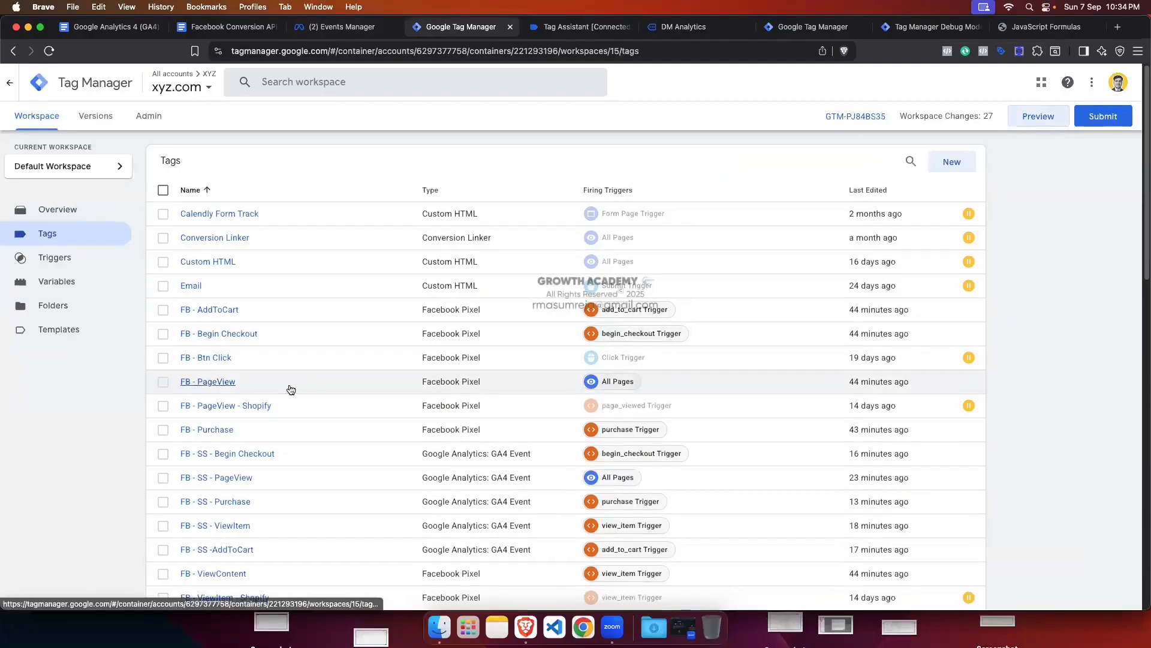
pyautogui.scroll(-2, 282, 378)
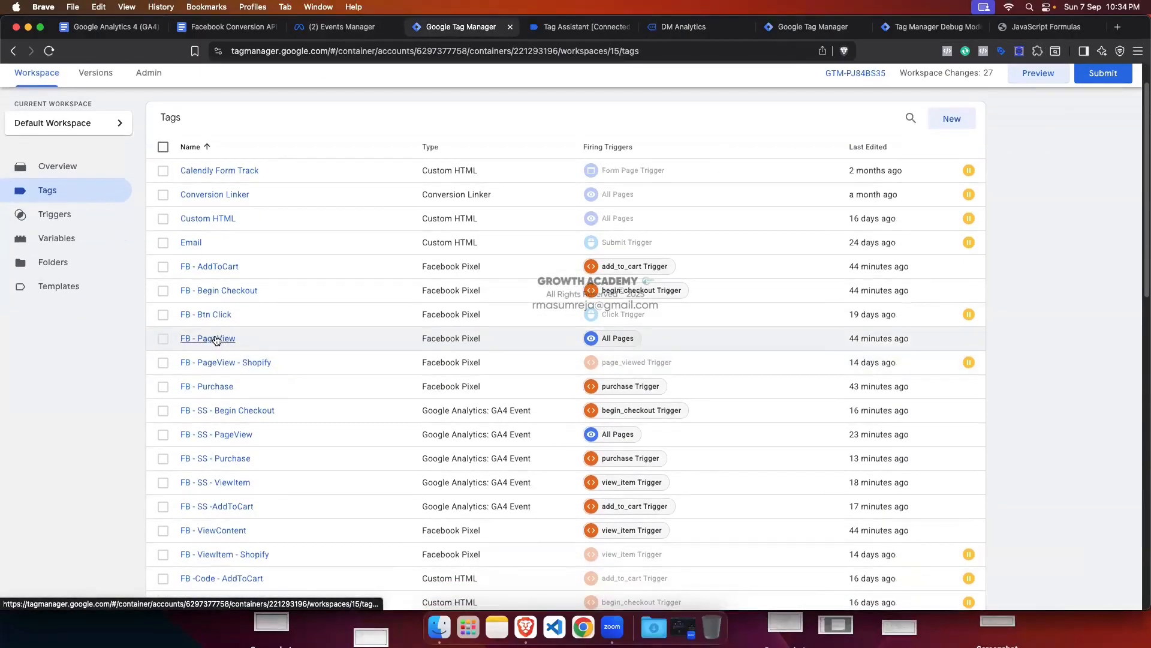
pyautogui.click(216, 338)
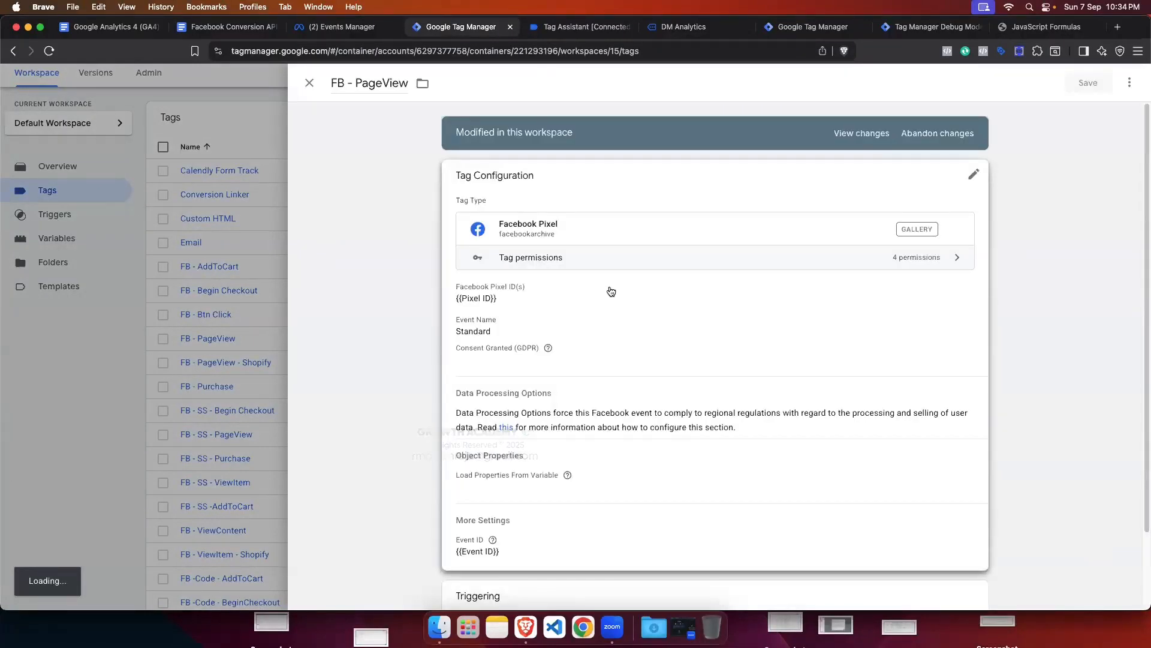
pyautogui.click(546, 308)
pyautogui.click(607, 327)
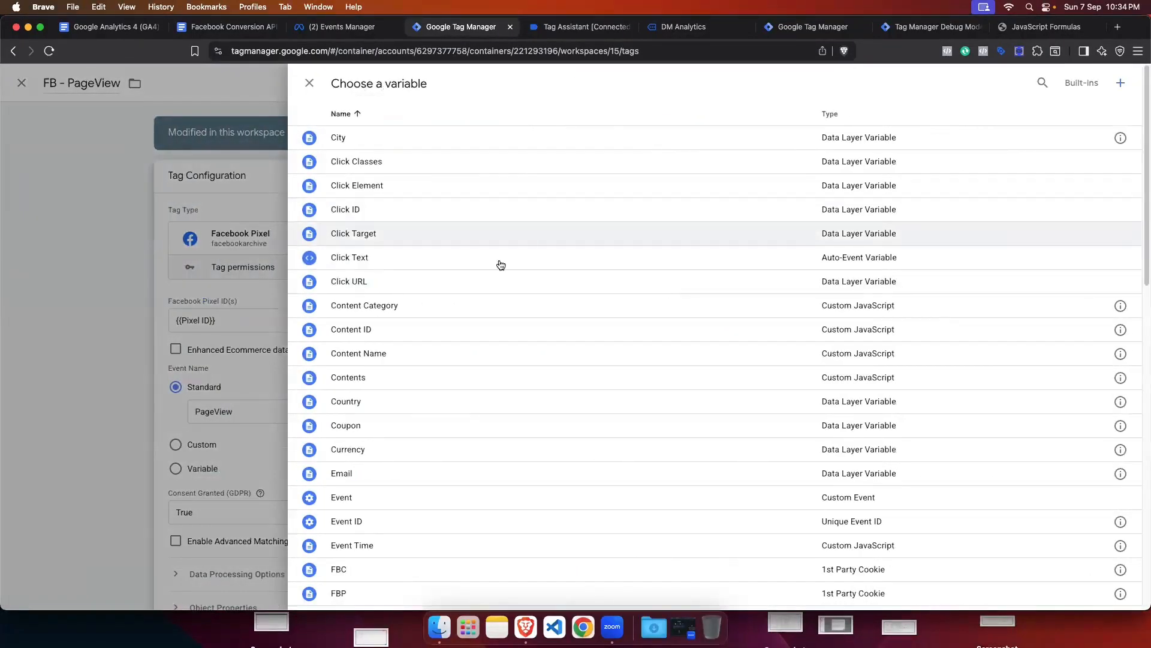
pyautogui.click(1043, 84)
pyautogui.write('p')
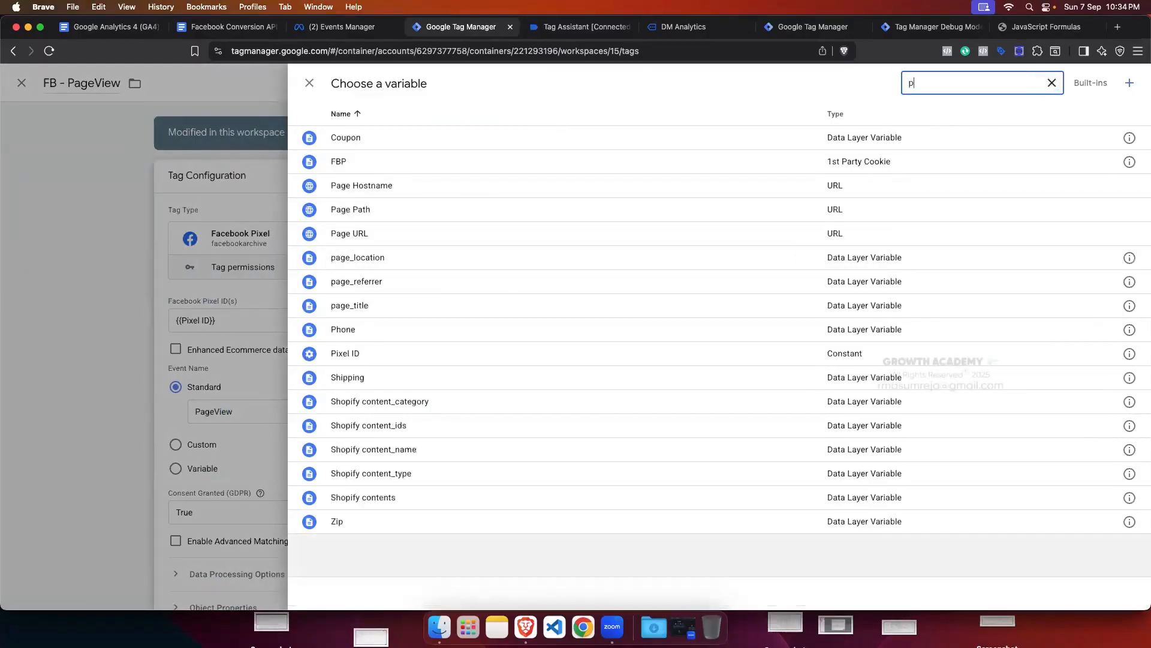
pyautogui.write('ixel')
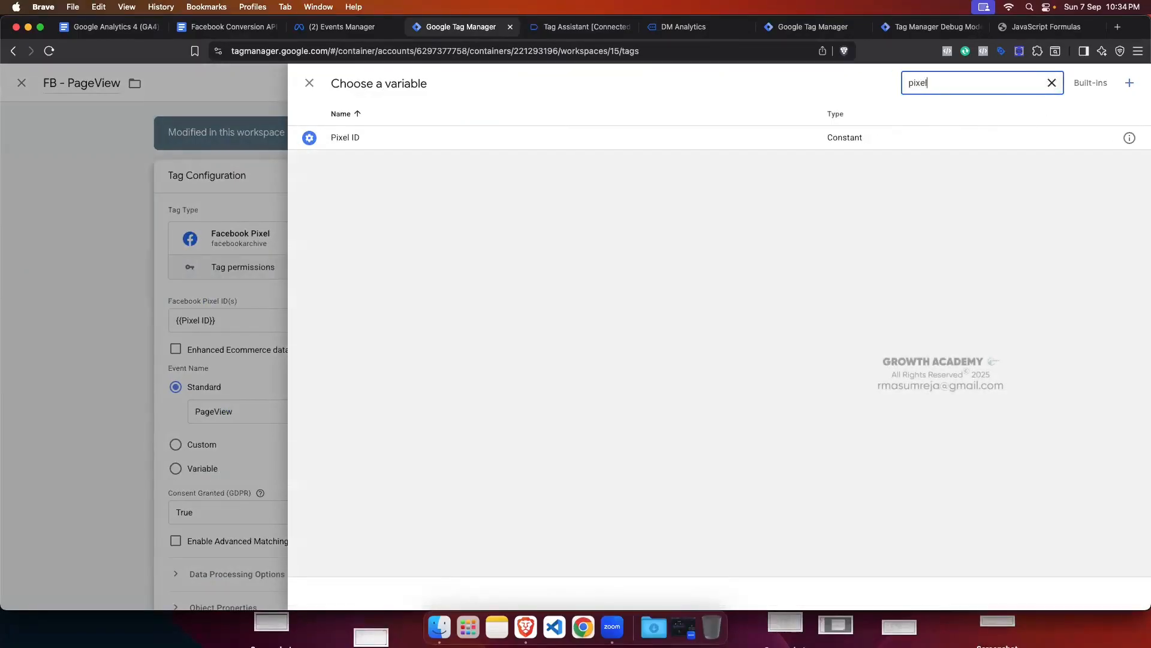
pyautogui.click(1129, 138)
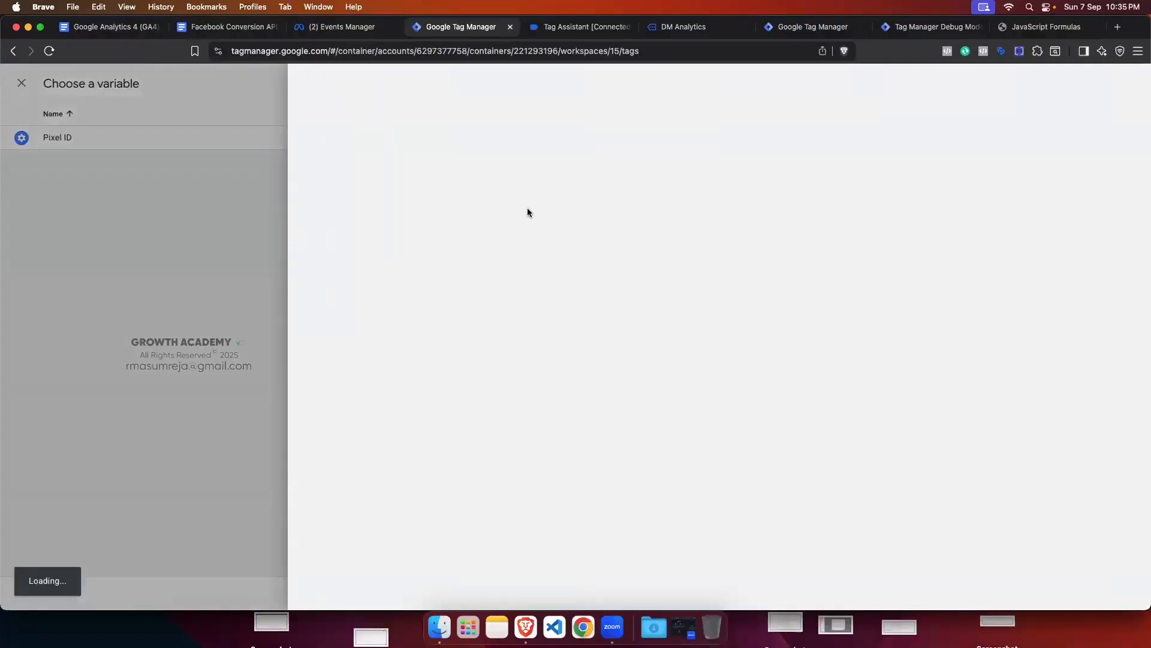
# Step: Copy the ID of the Business pixel data source from Events Manager
pyautogui.click(323, 27)
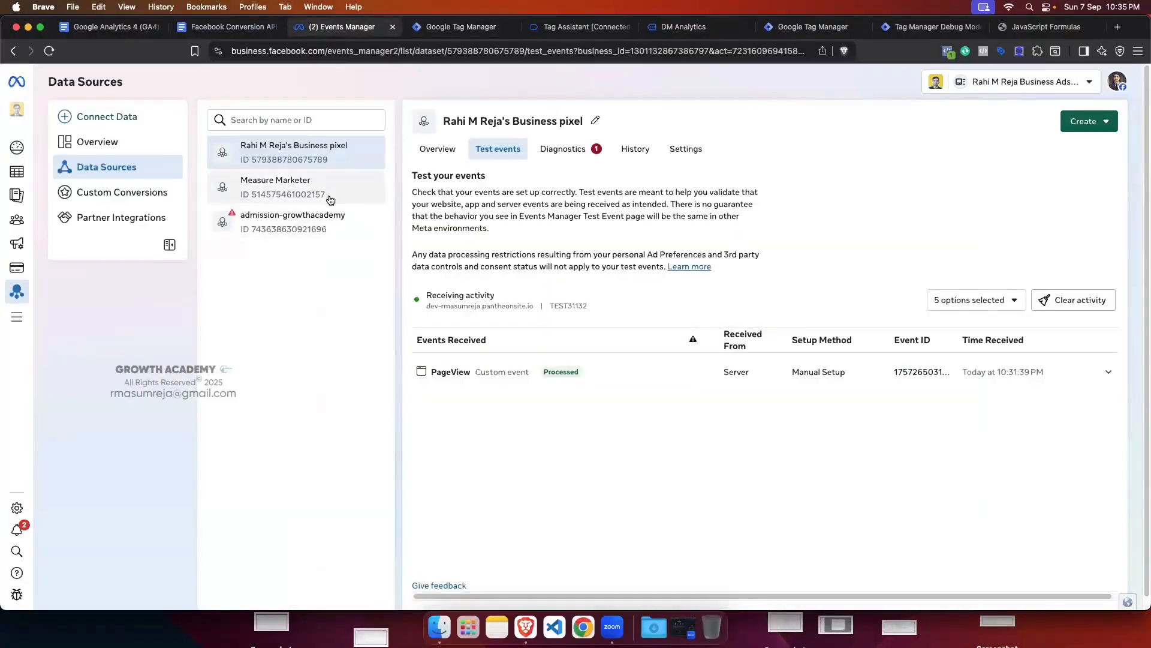
pyautogui.doubleClick(255, 161)
pyautogui.press('super+c')
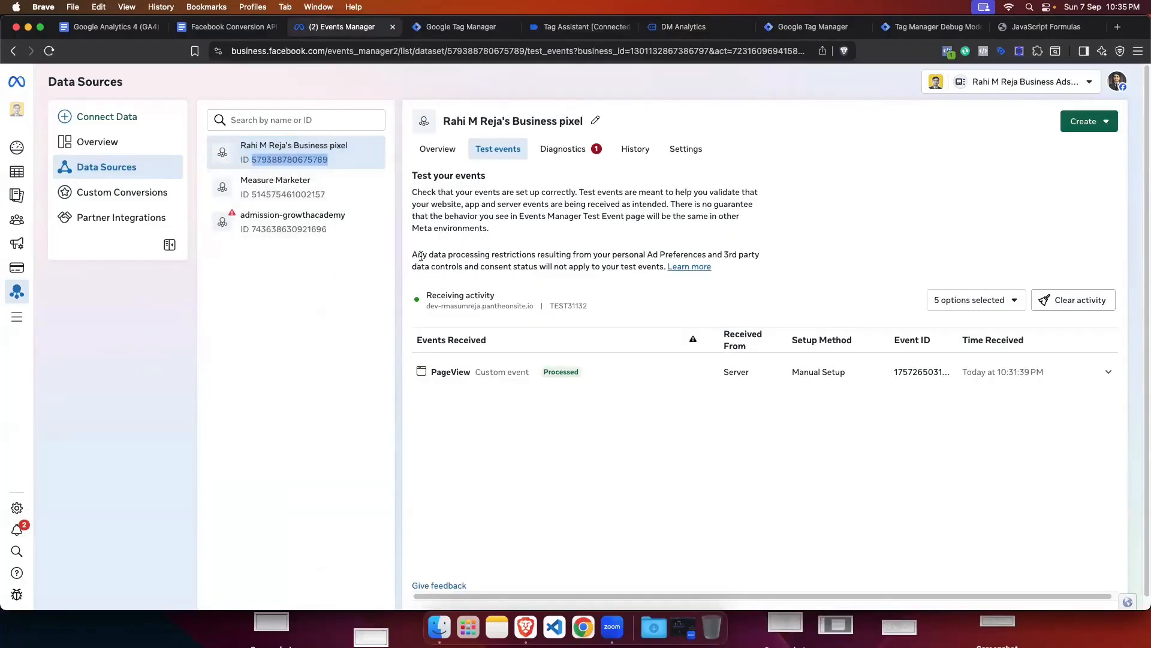
pyautogui.click(464, 28)
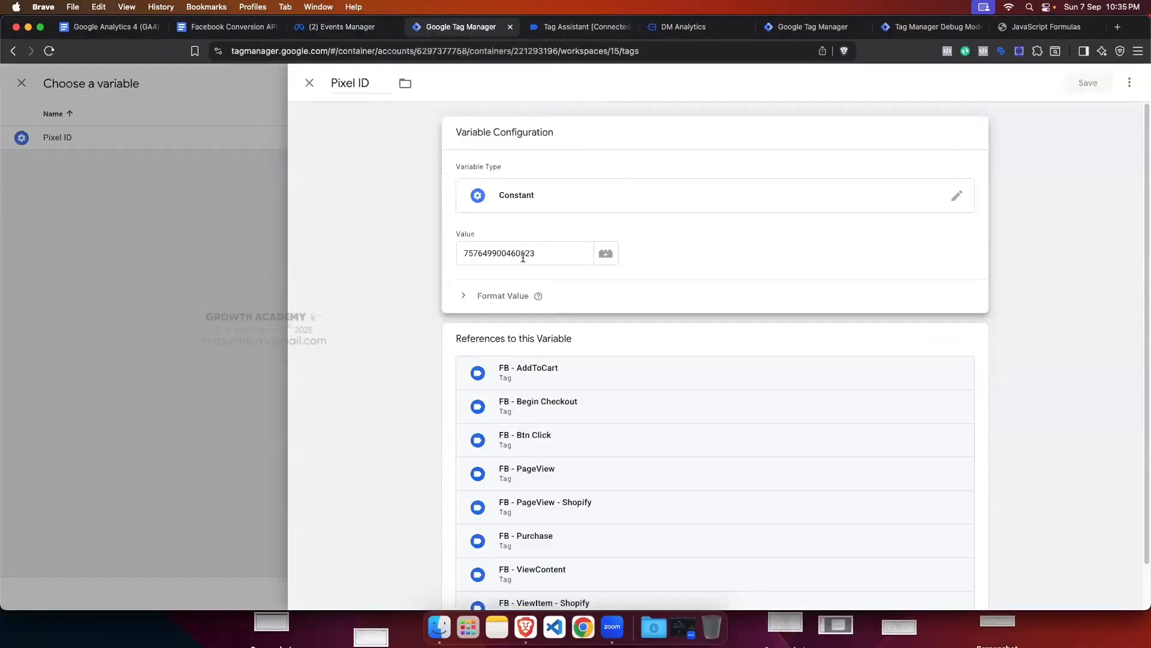
pyautogui.click(541, 252)
pyautogui.moveTo(541, 252); pyautogui.dragTo(468, 252)
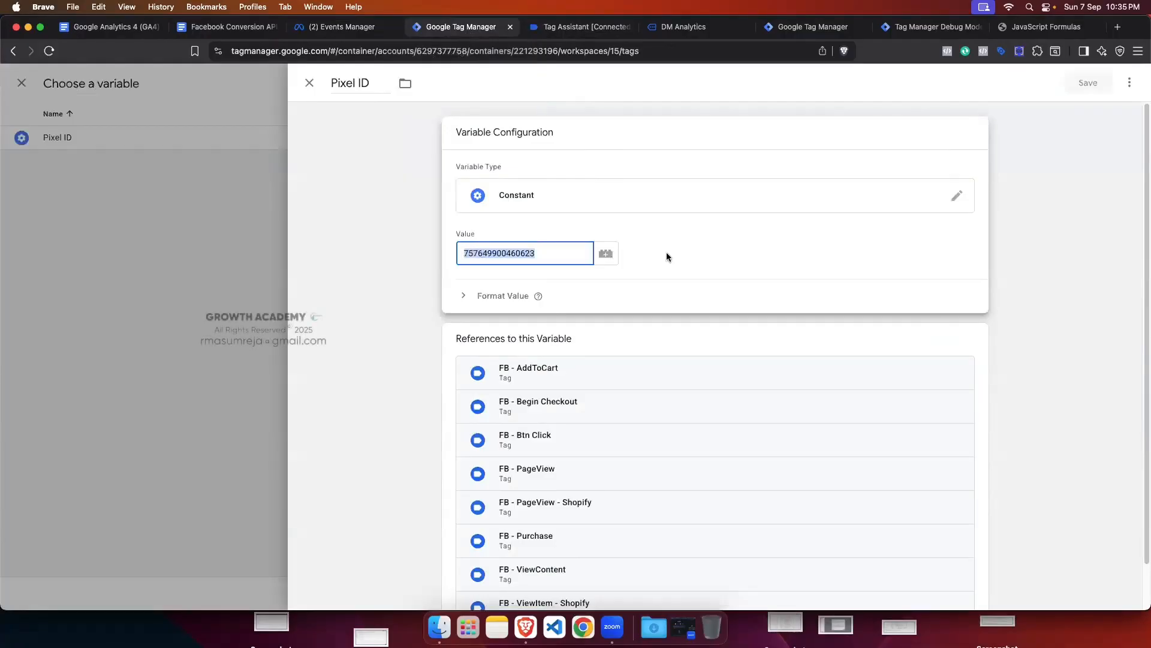
pyautogui.press('BackSpace')
pyautogui.press('super+v')
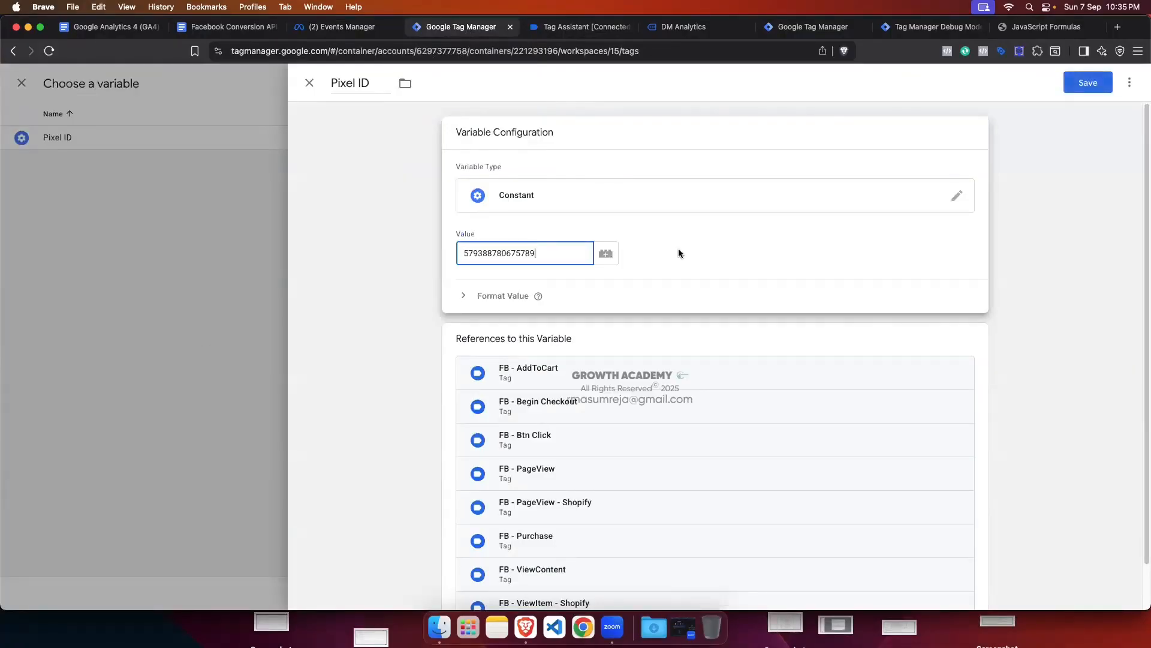
pyautogui.click(1089, 83)
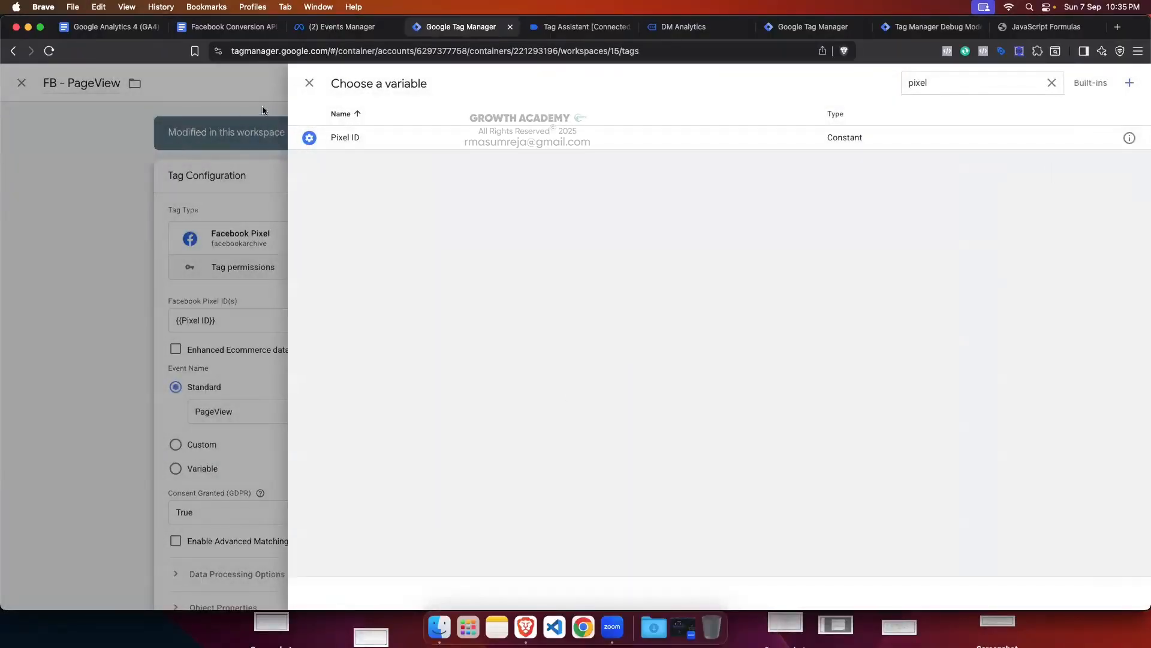
pyautogui.click(310, 83)
pyautogui.press('super+s')
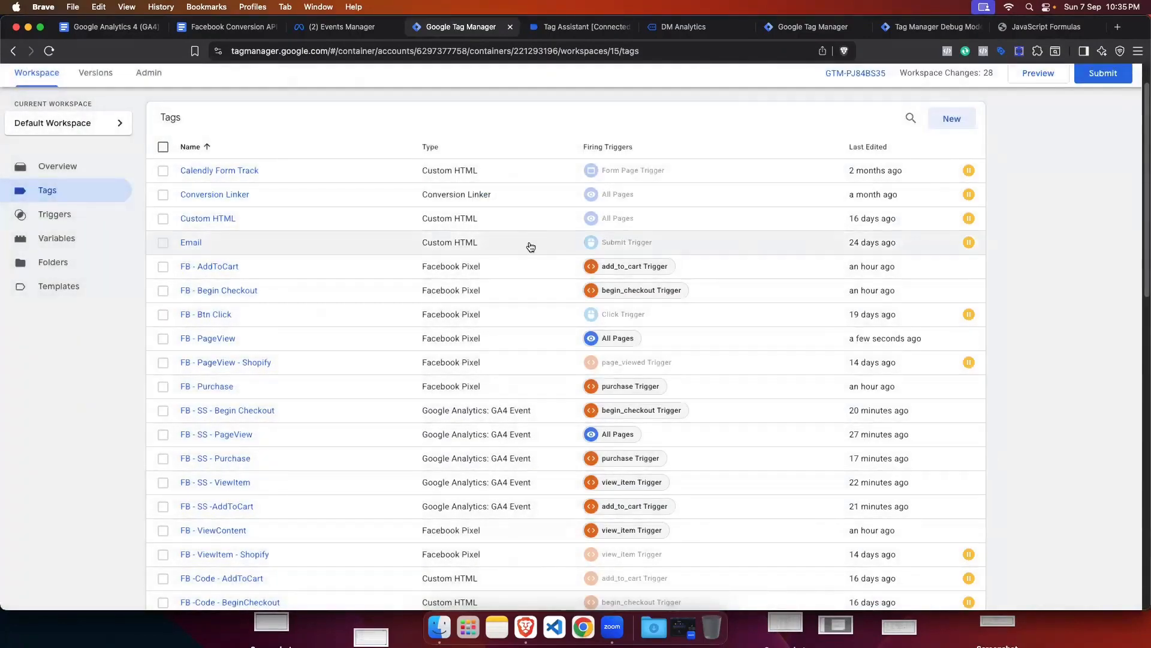
# Step: Clear the received activity from the Business pixel's test events in Events Manager
pyautogui.click(344, 26)
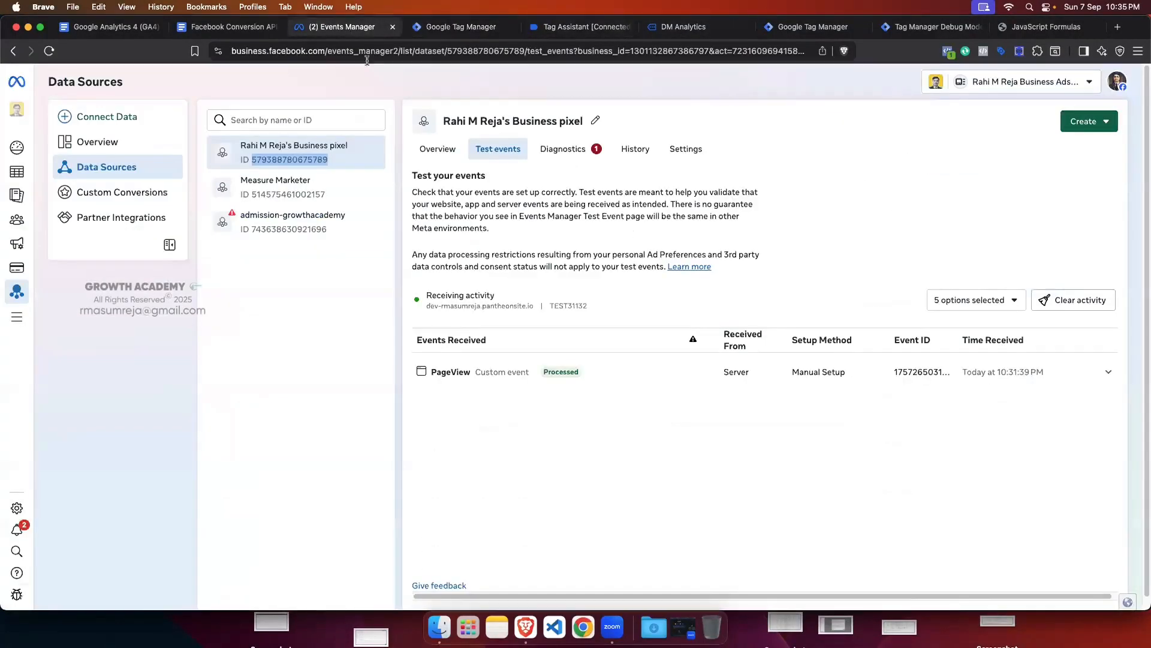
pyautogui.click(1075, 300)
pyautogui.click(703, 290)
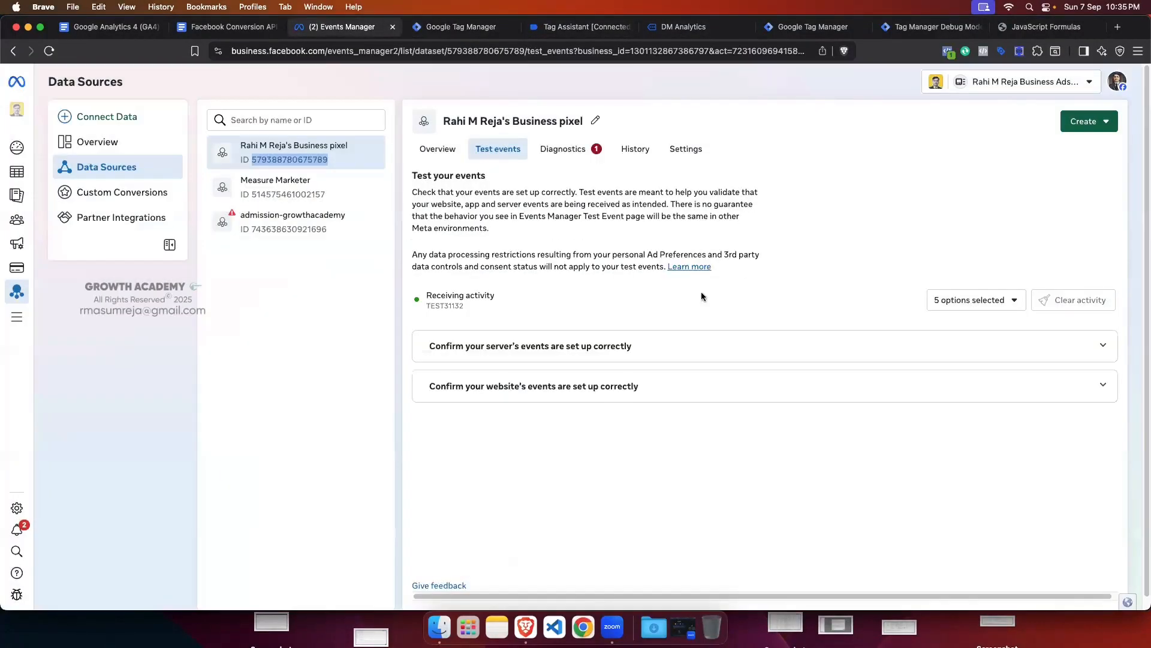
# Step: Close the old Tag Assistant session and Greenstore page, and clear the recorded events from the server container preview
pyautogui.click(579, 28)
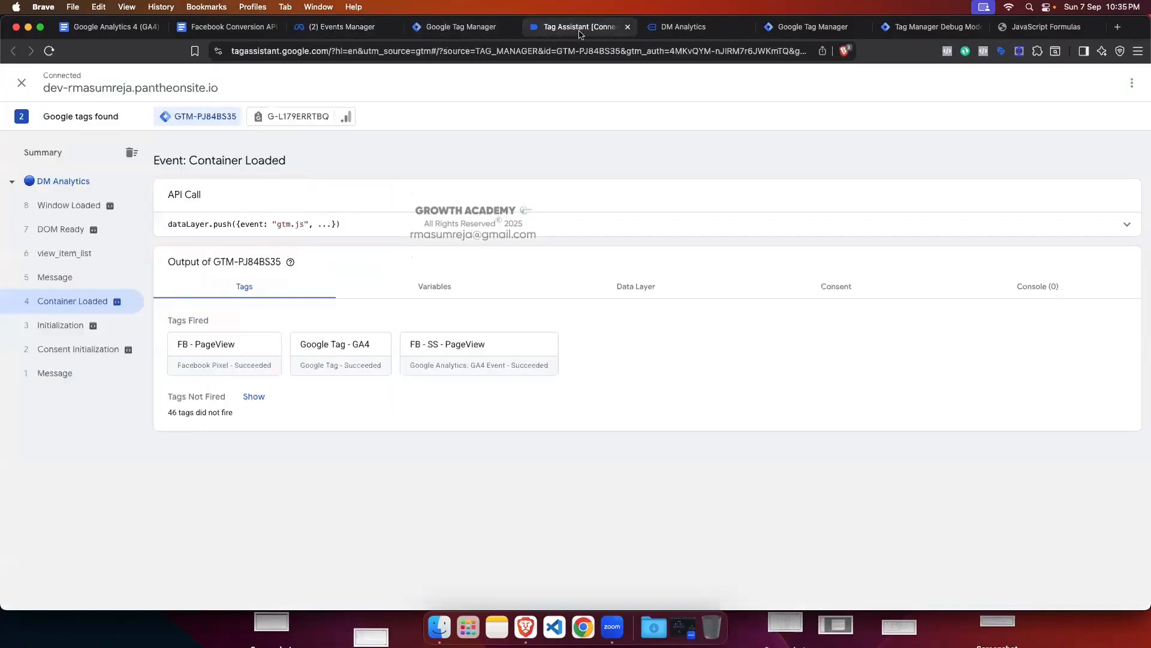
pyautogui.click(626, 27)
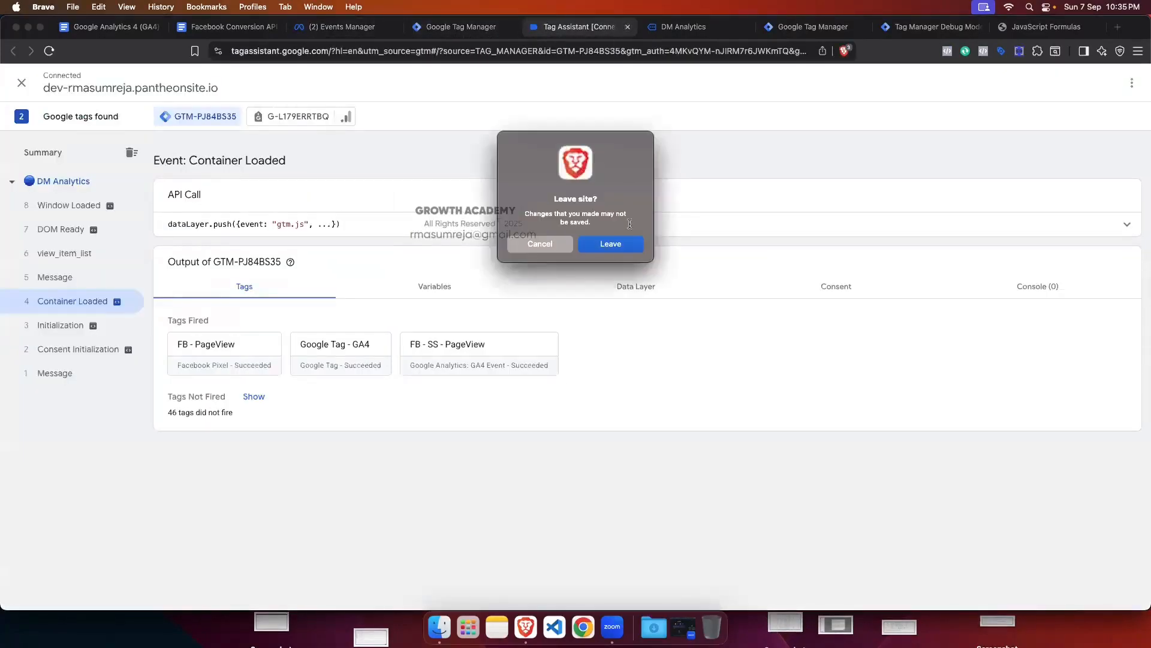
pyautogui.click(619, 247)
pyautogui.click(888, 27)
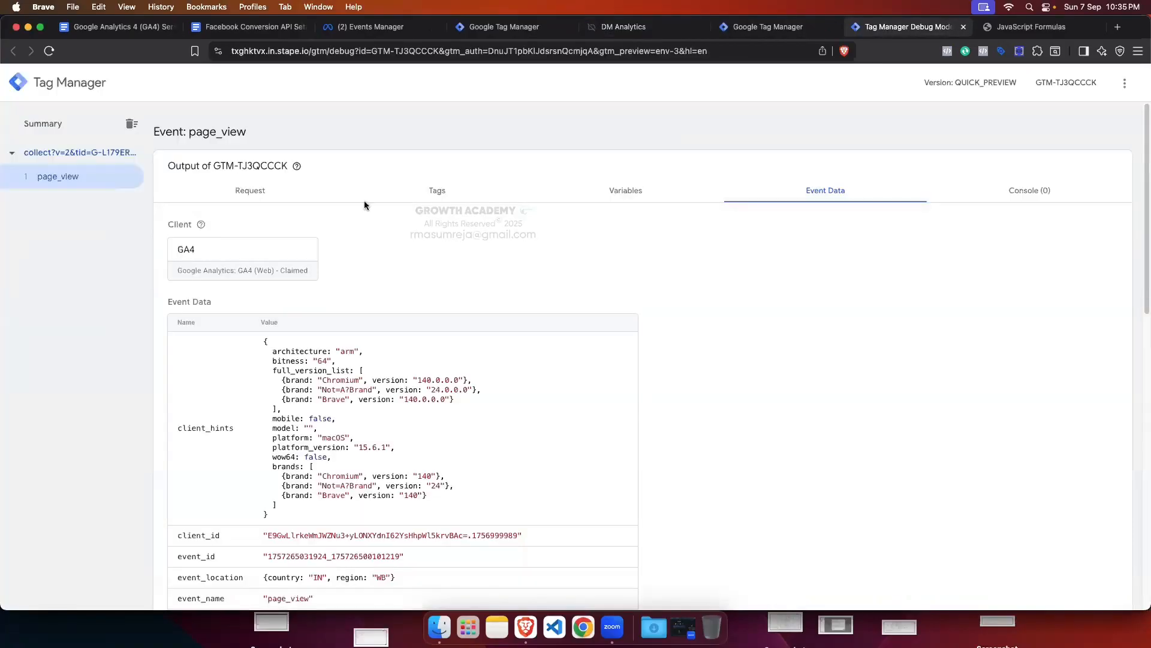
pyautogui.click(132, 123)
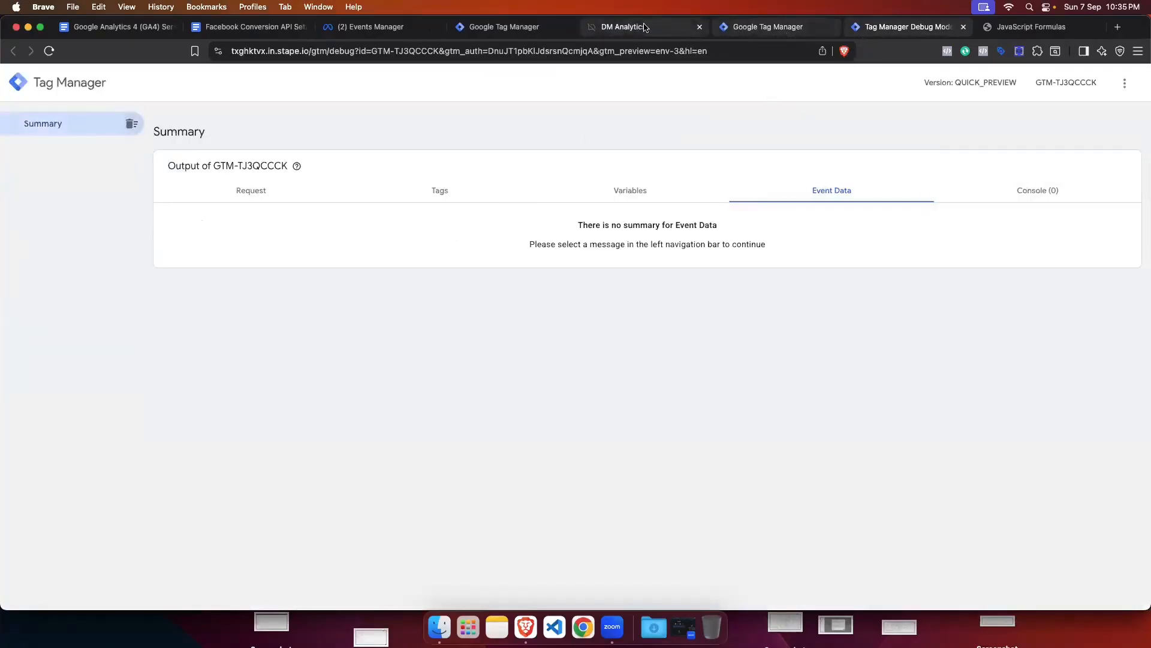
pyautogui.click(683, 33)
pyautogui.click(698, 27)
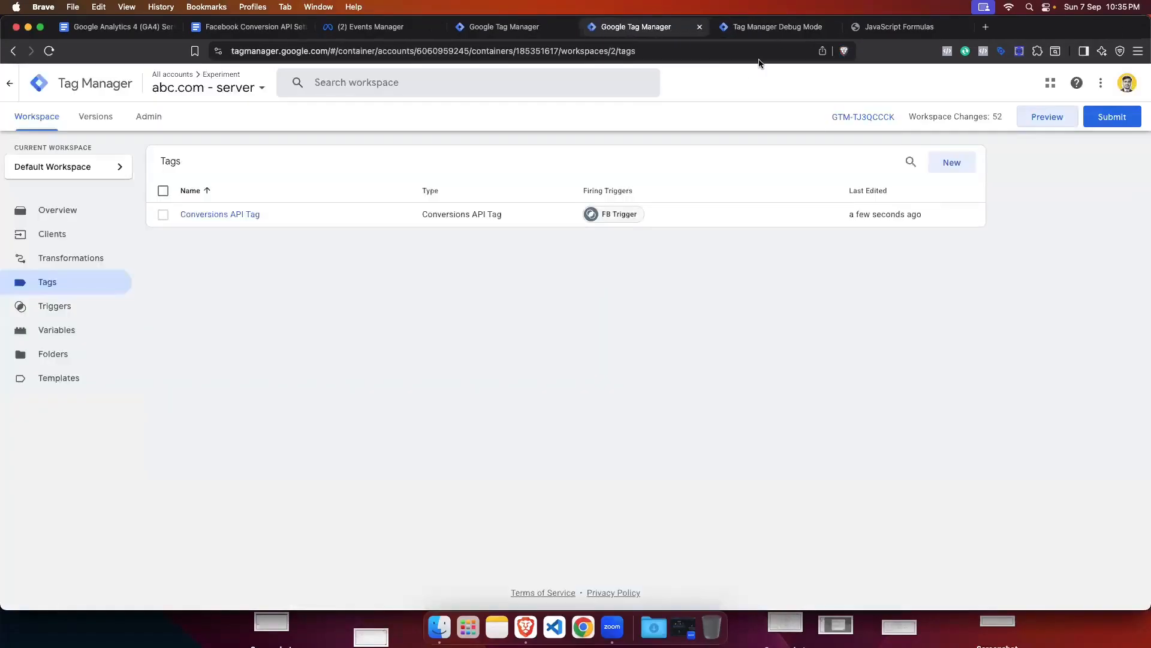
# Step: Start a new preview of web container GTM-PJ84BS35 and connect it to the Greenstore site
pyautogui.click(768, 27)
pyautogui.click(553, 26)
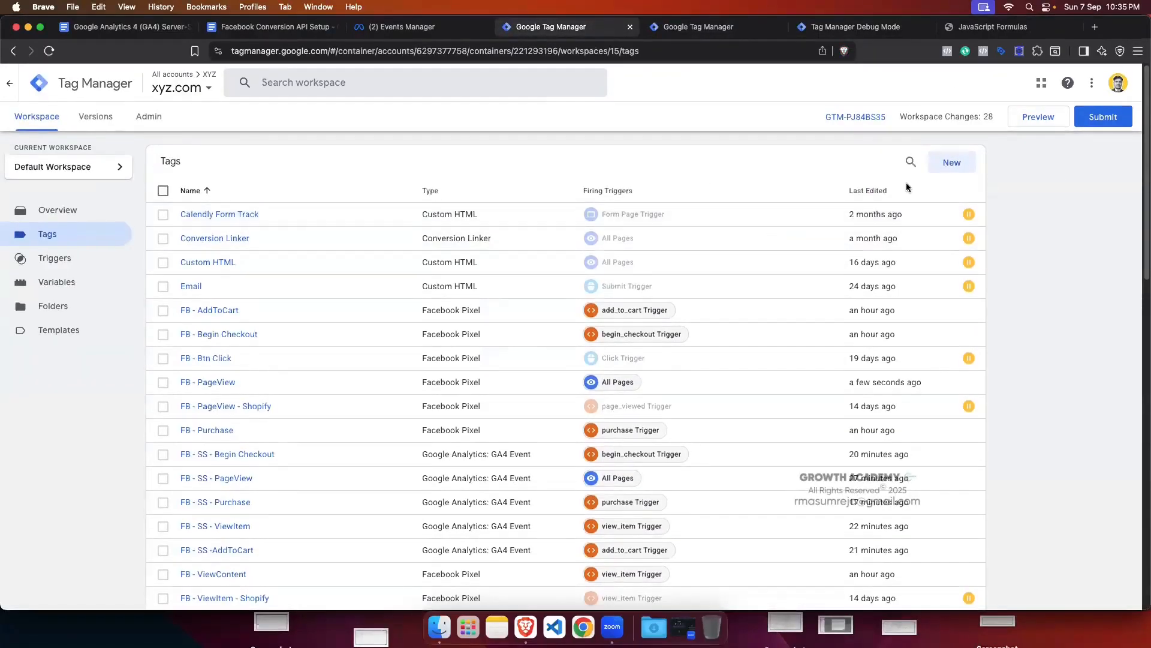
pyautogui.click(1027, 122)
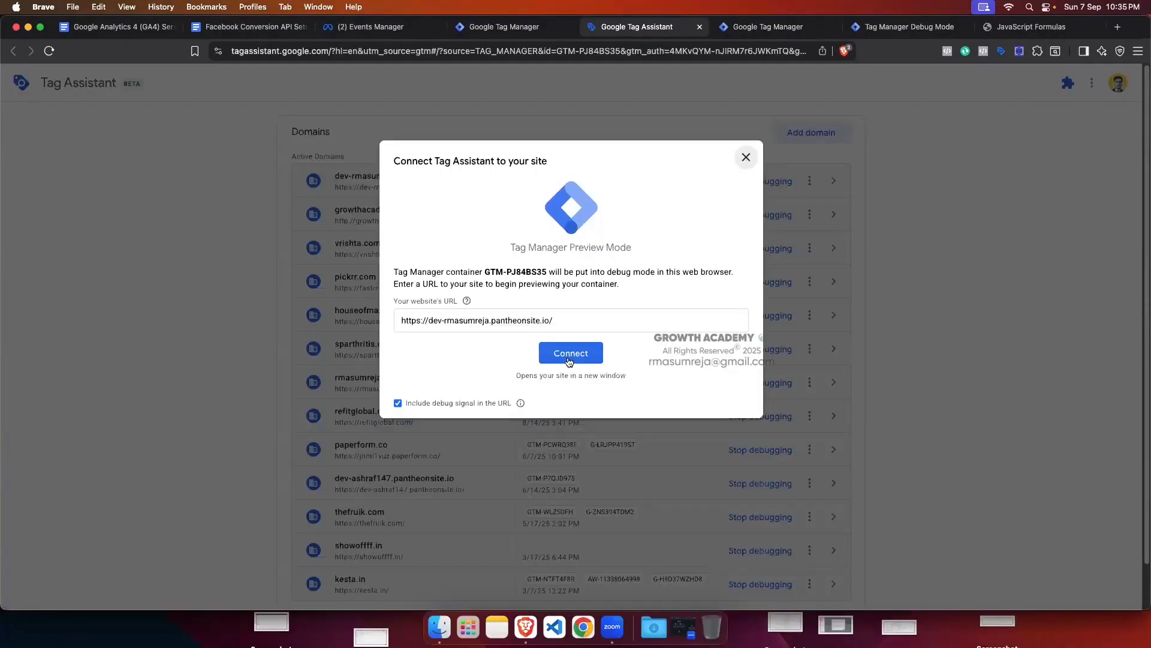
pyautogui.click(571, 354)
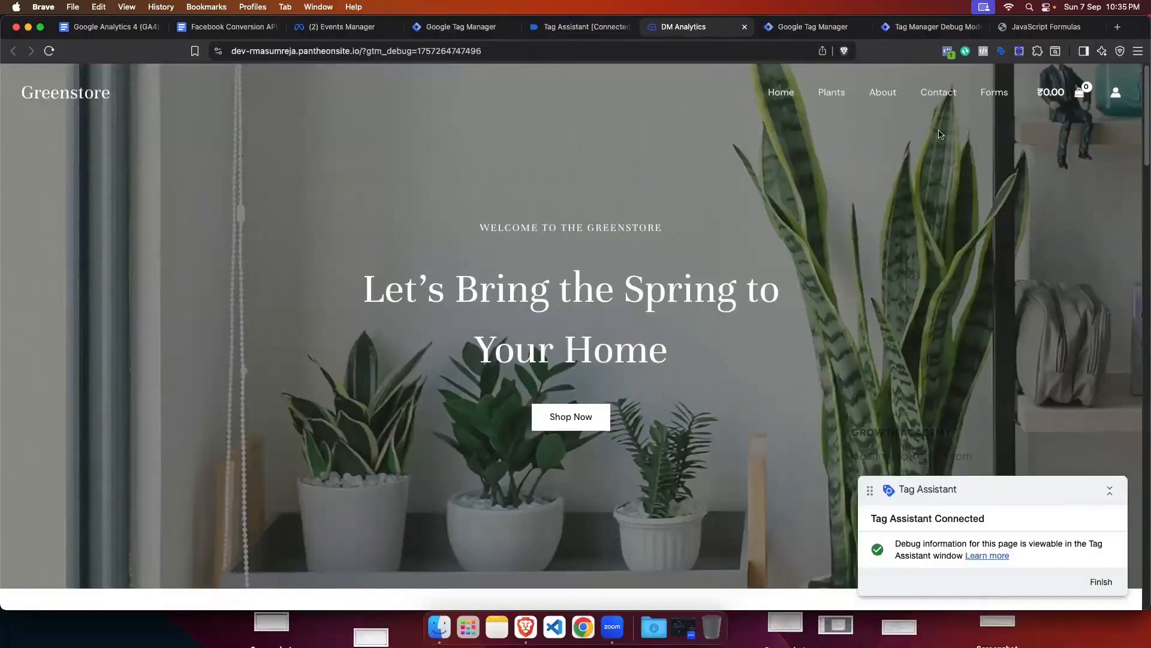
# Step: Check the pixel ID and PageView event on the reloaded Greenstore site with Meta Pixel Helper
pyautogui.click(949, 51)
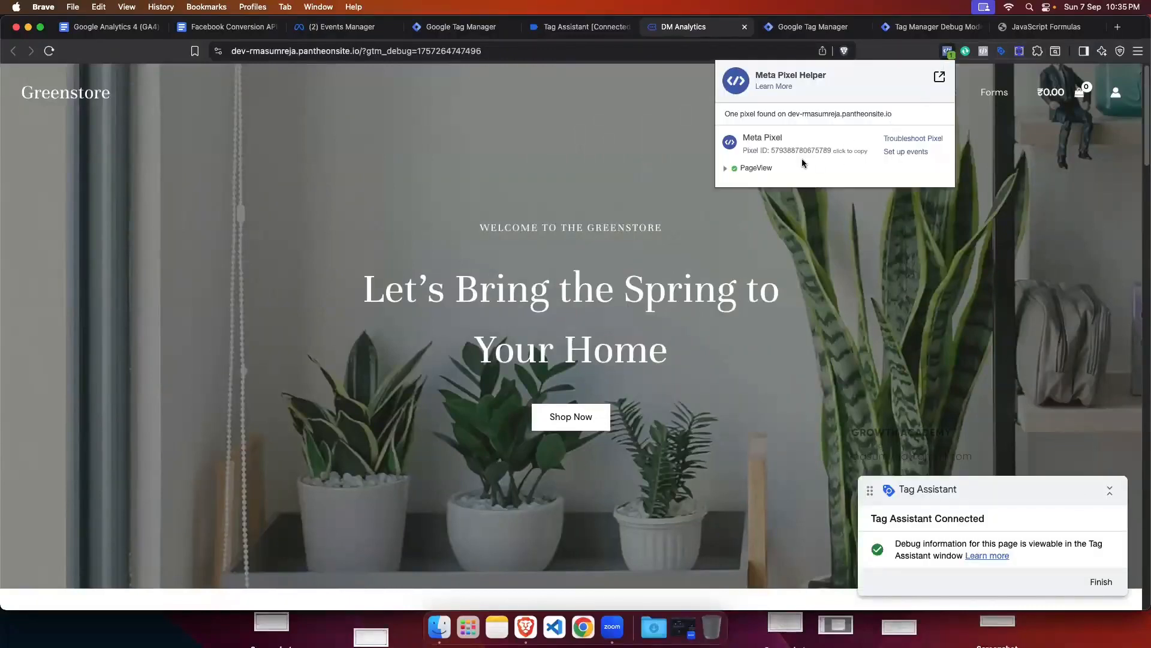
pyautogui.click(758, 170)
pyautogui.click(762, 172)
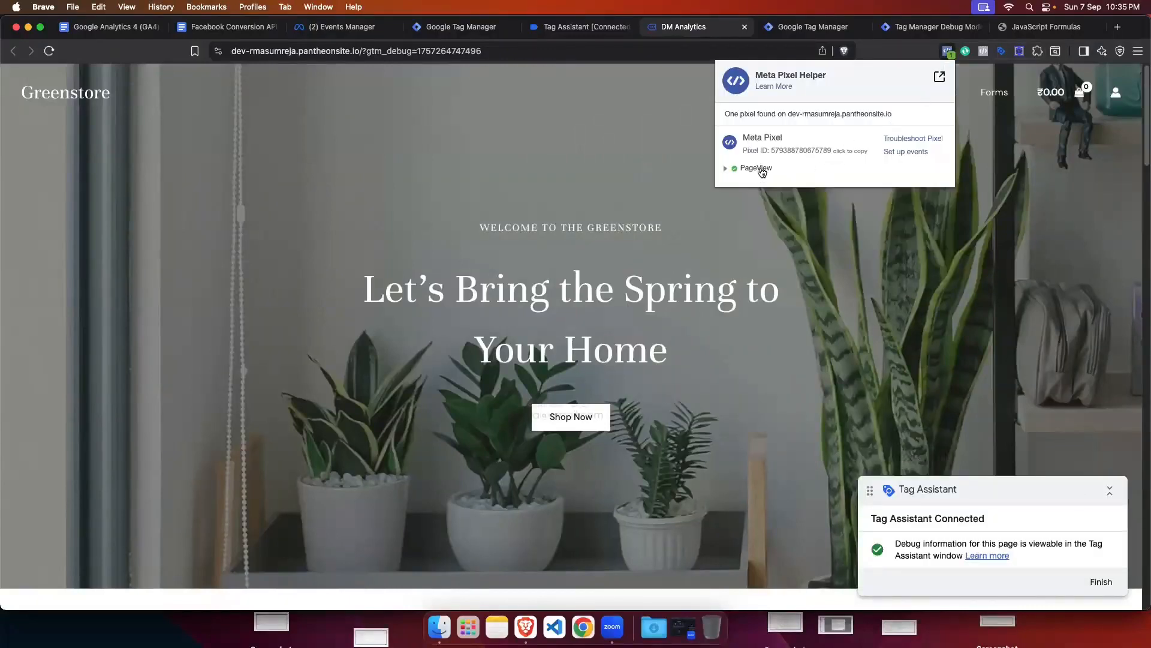
pyautogui.click(662, 171)
# Step: View the tags fired on the web container's Container Loaded event and switch to the server container preview
pyautogui.click(585, 27)
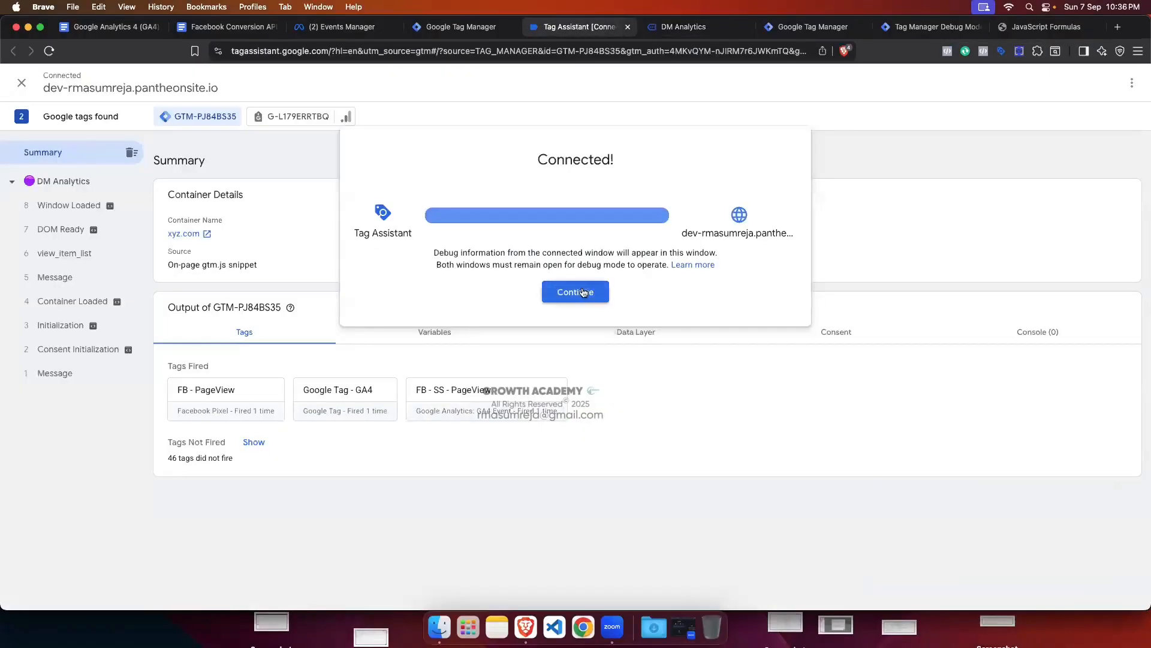
pyautogui.click(583, 293)
pyautogui.click(84, 301)
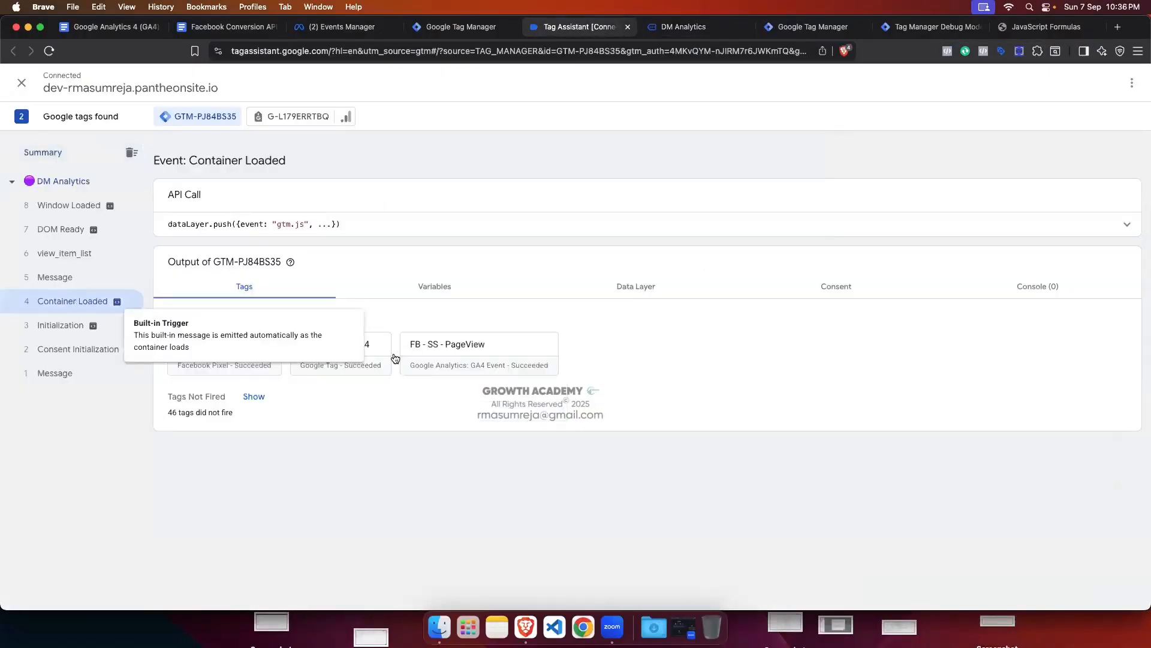
pyautogui.click(913, 32)
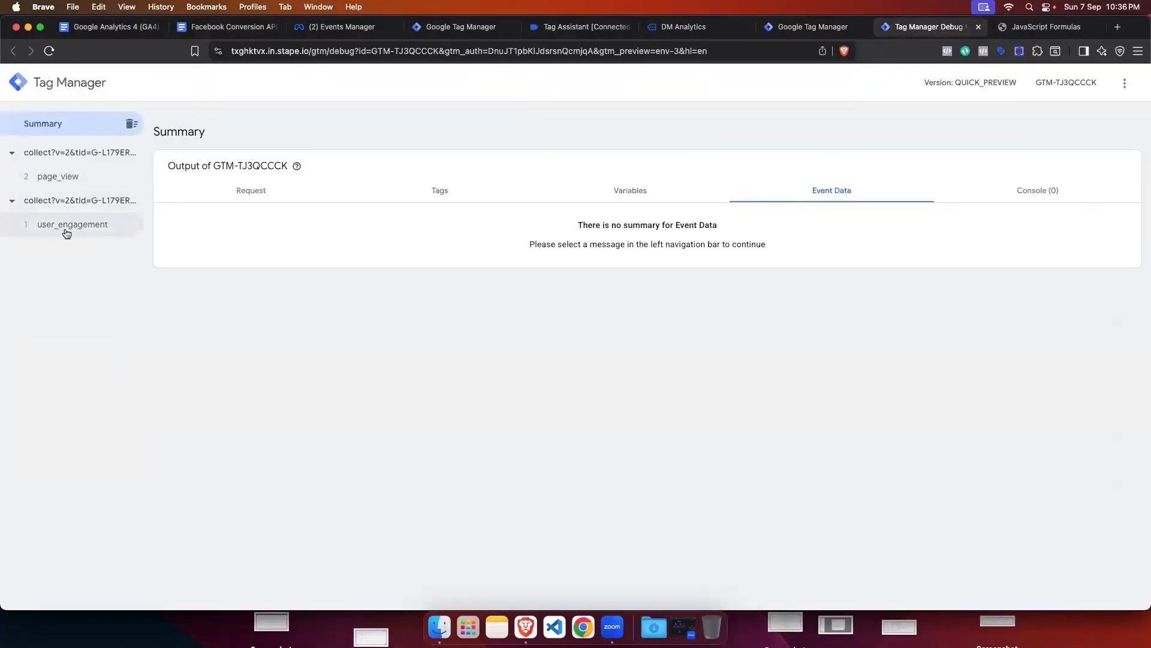
# Step: Inspect the tags fired for the page_view event in the server container preview
pyautogui.click(68, 181)
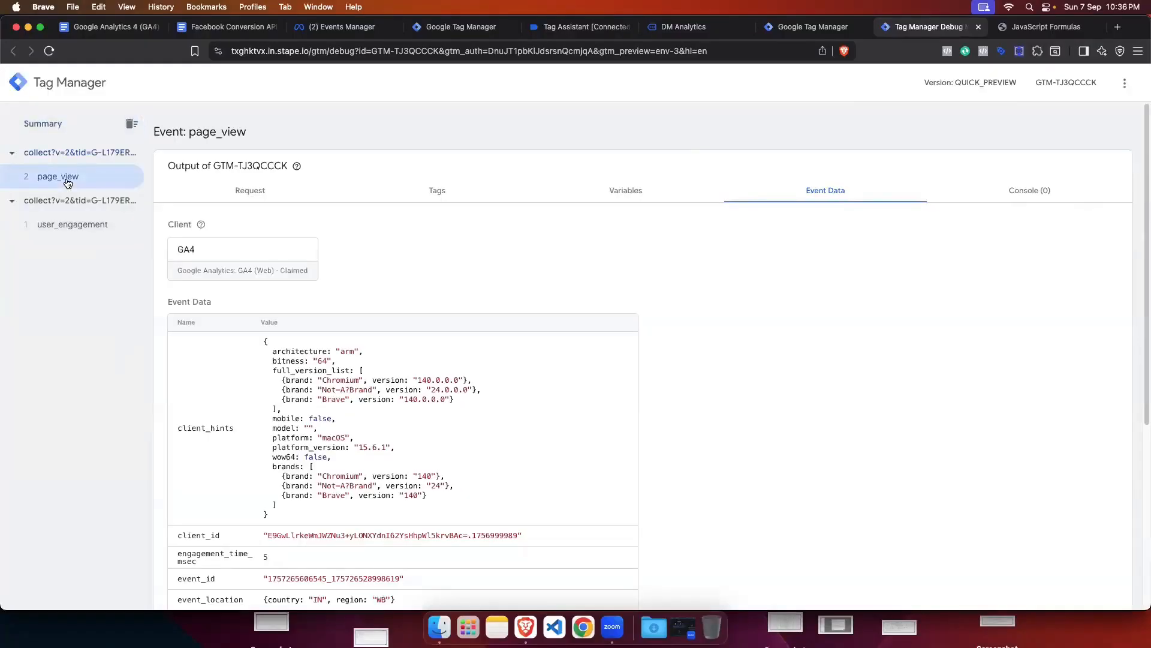
pyautogui.click(433, 190)
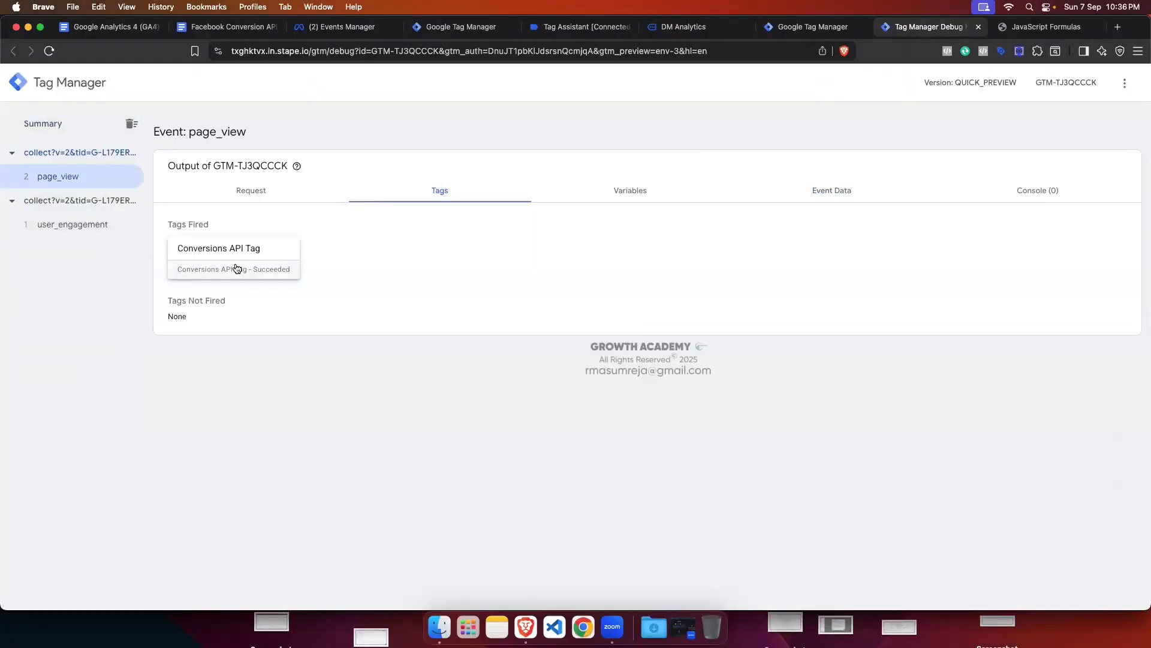
# Step: Reload the test events in Meta Events Manager and compare the details of the server and browser PageView events
pyautogui.click(356, 28)
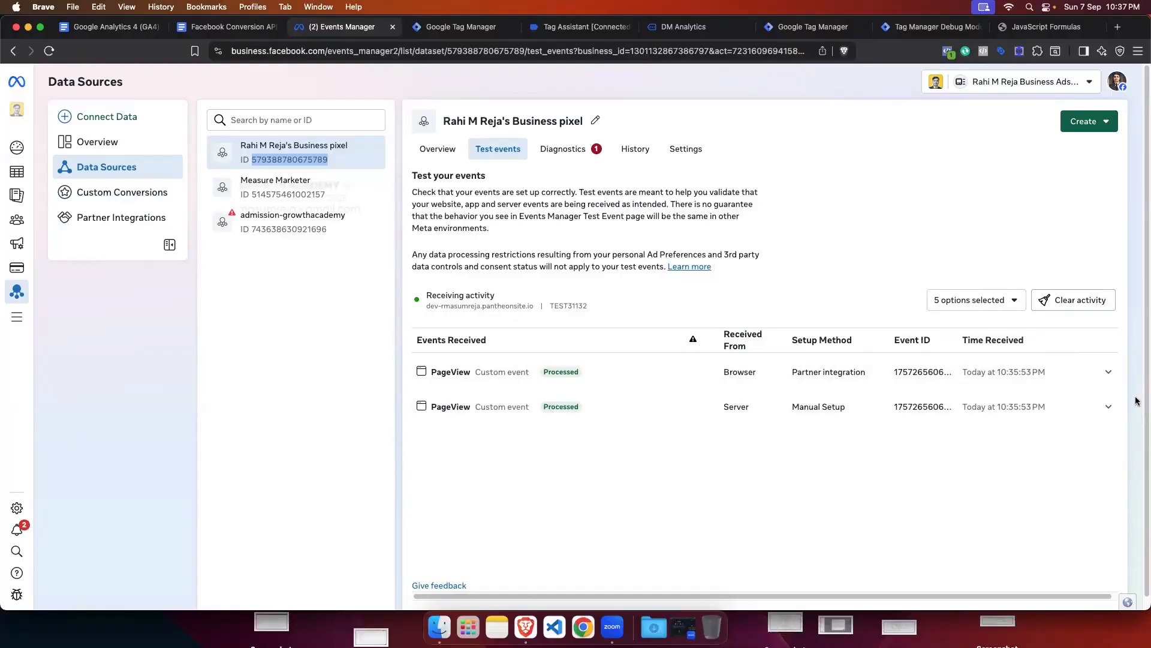
pyautogui.press('super+r')
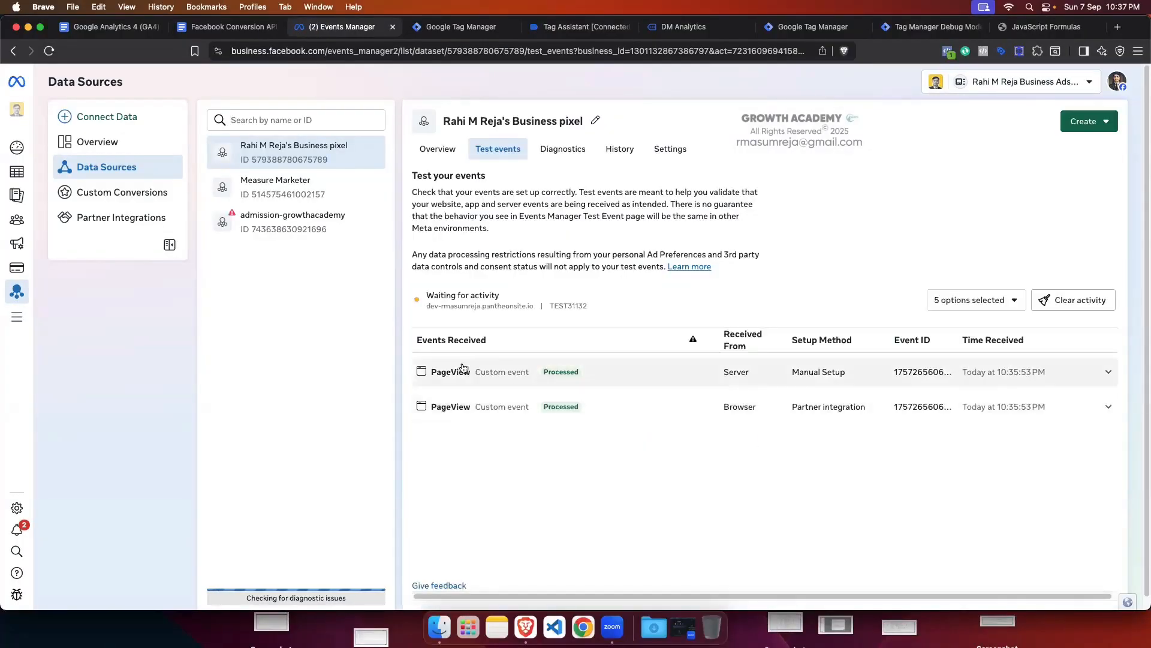
pyautogui.click(617, 408)
pyautogui.scroll(-1, 738, 401)
pyautogui.click(712, 364)
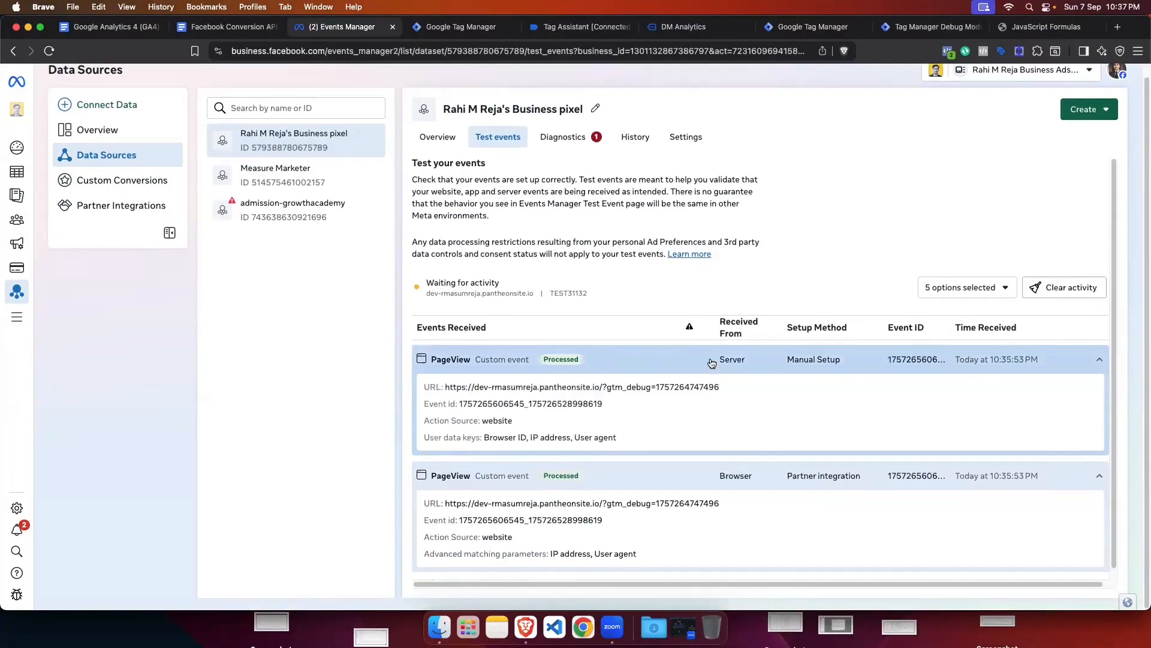
pyautogui.scroll(-1, 516, 535)
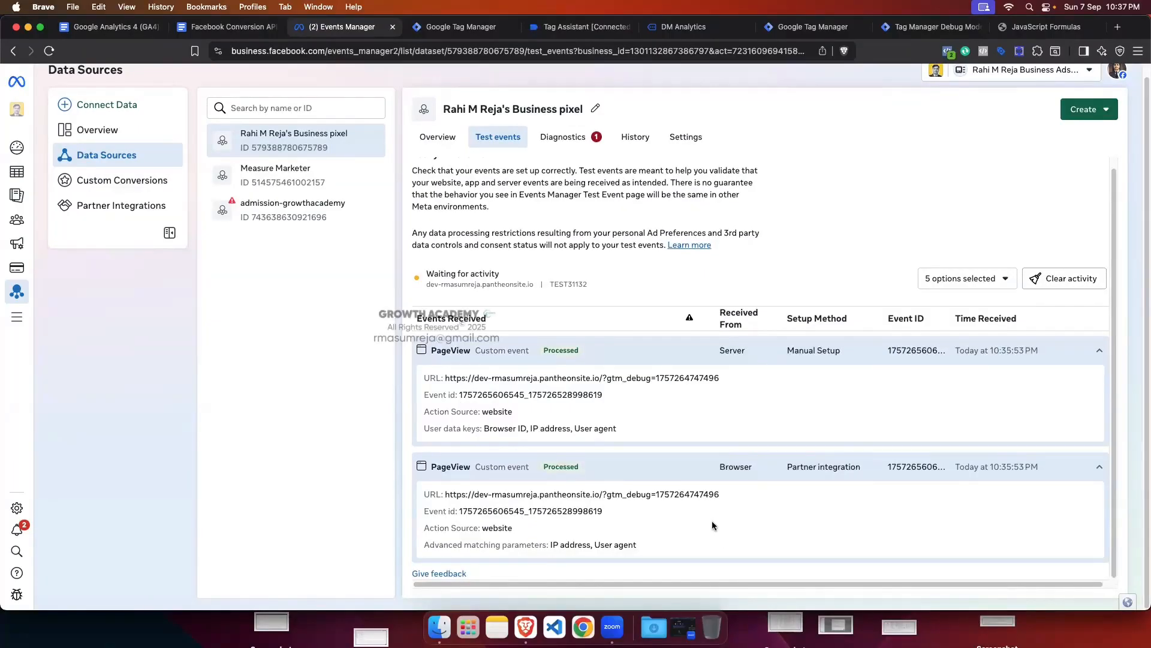
pyautogui.click(711, 357)
pyautogui.click(708, 414)
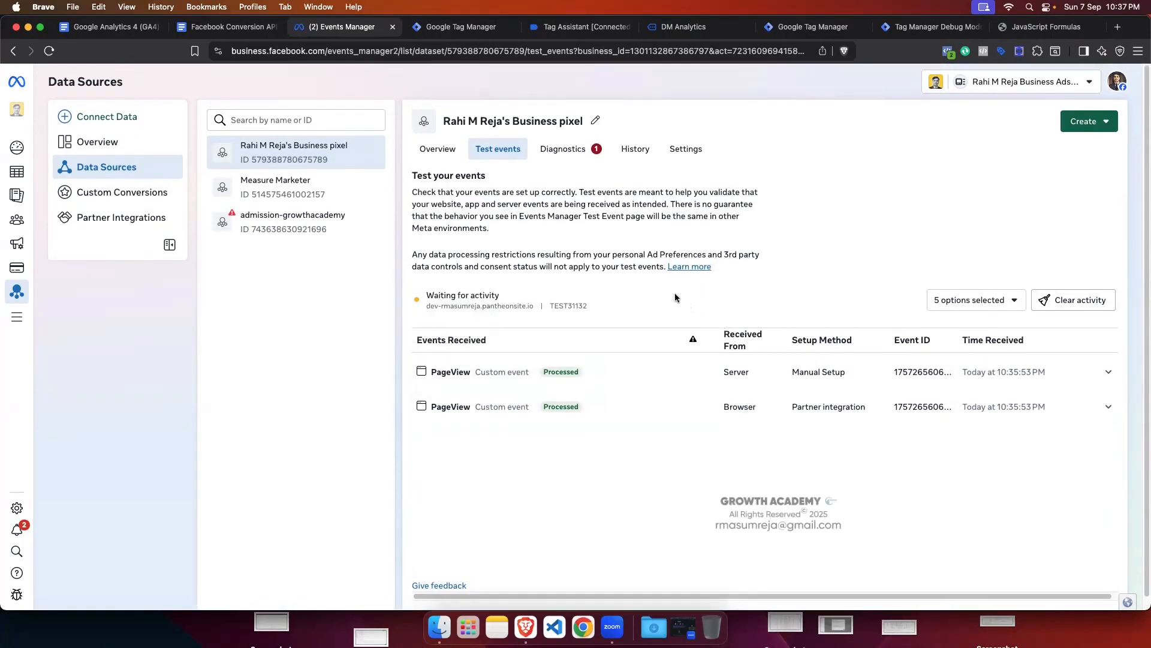
# Step: Switch to the demo store and open the Birdnest Japanese product page from New Plants
pyautogui.click(576, 26)
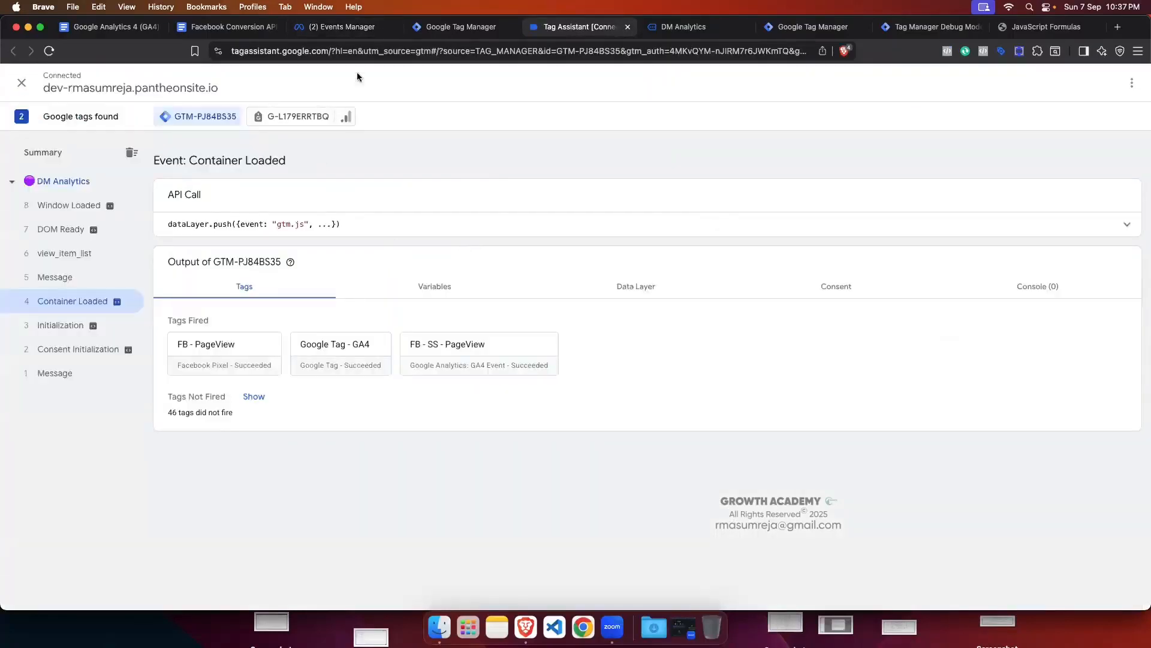
pyautogui.click(683, 26)
pyautogui.scroll(-10, 502, 321)
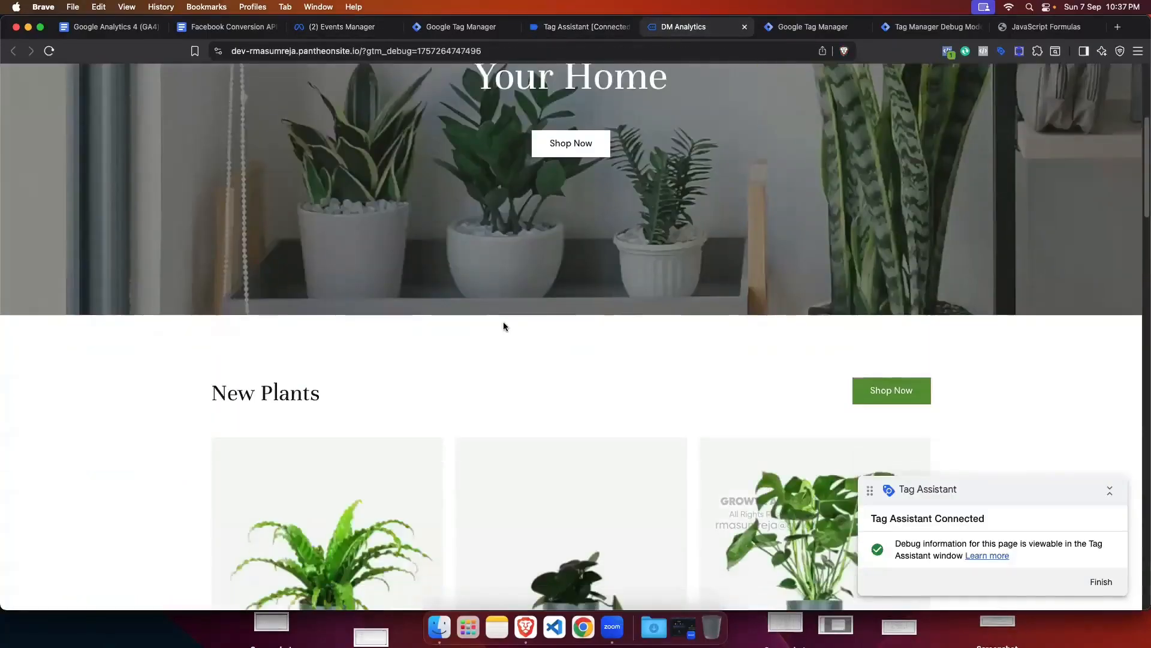
pyautogui.click(346, 331)
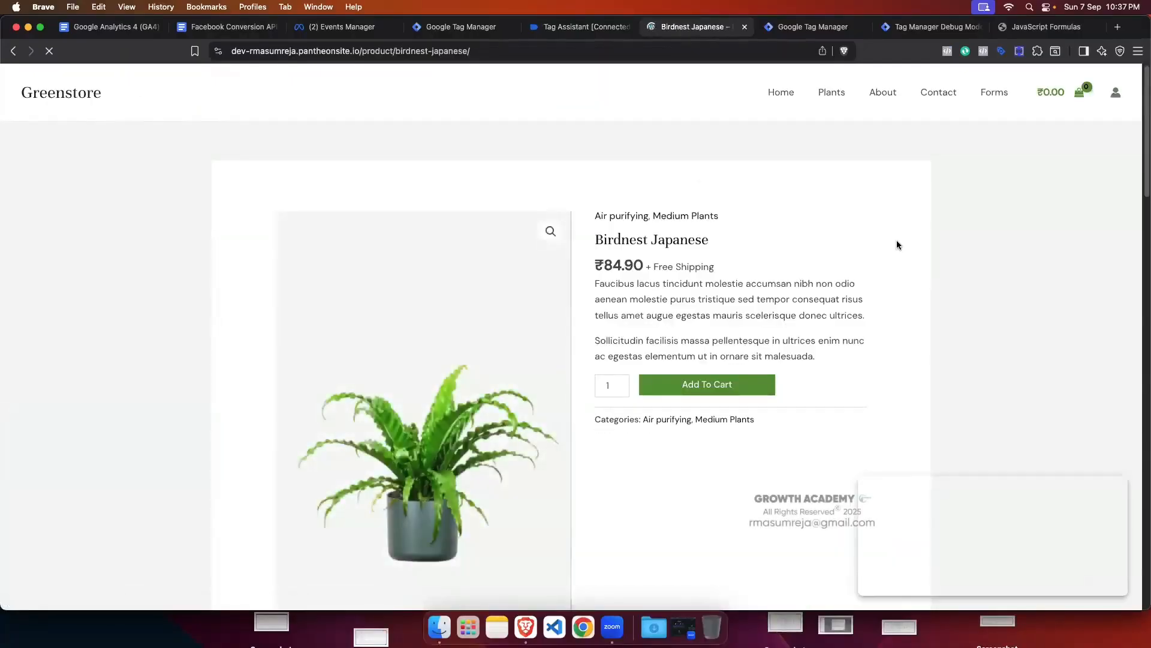
# Step: Inspect the ViewContent event's custom parameters in Meta Pixel Helper, including the expanded contents value
pyautogui.click(947, 51)
pyautogui.click(760, 185)
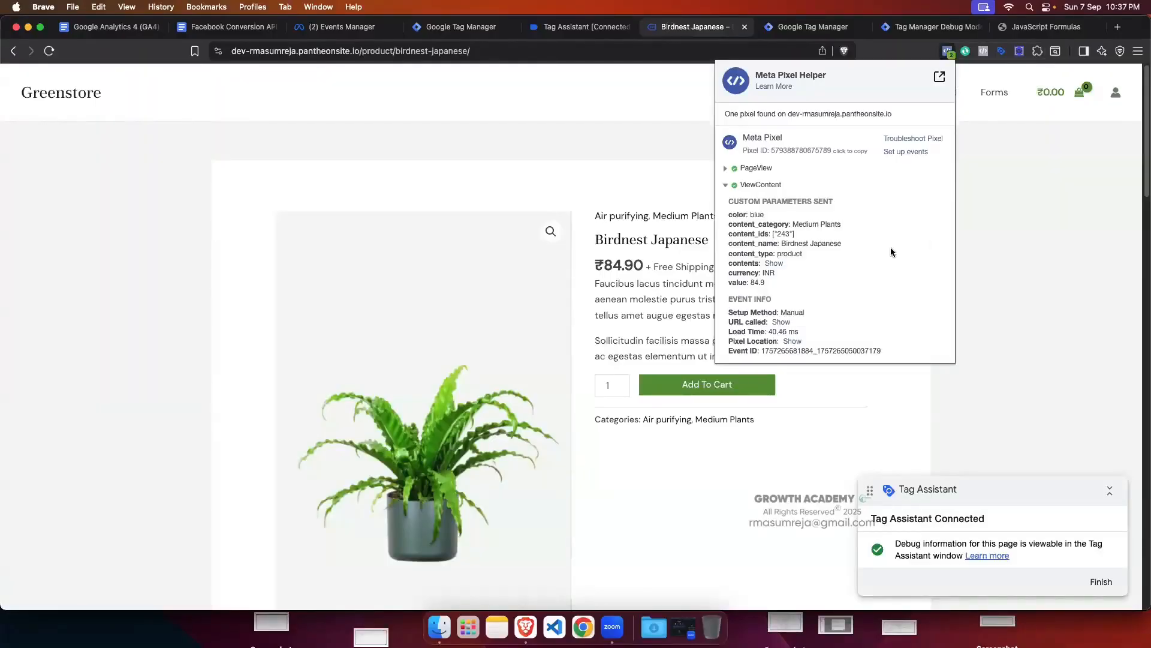
pyautogui.click(773, 264)
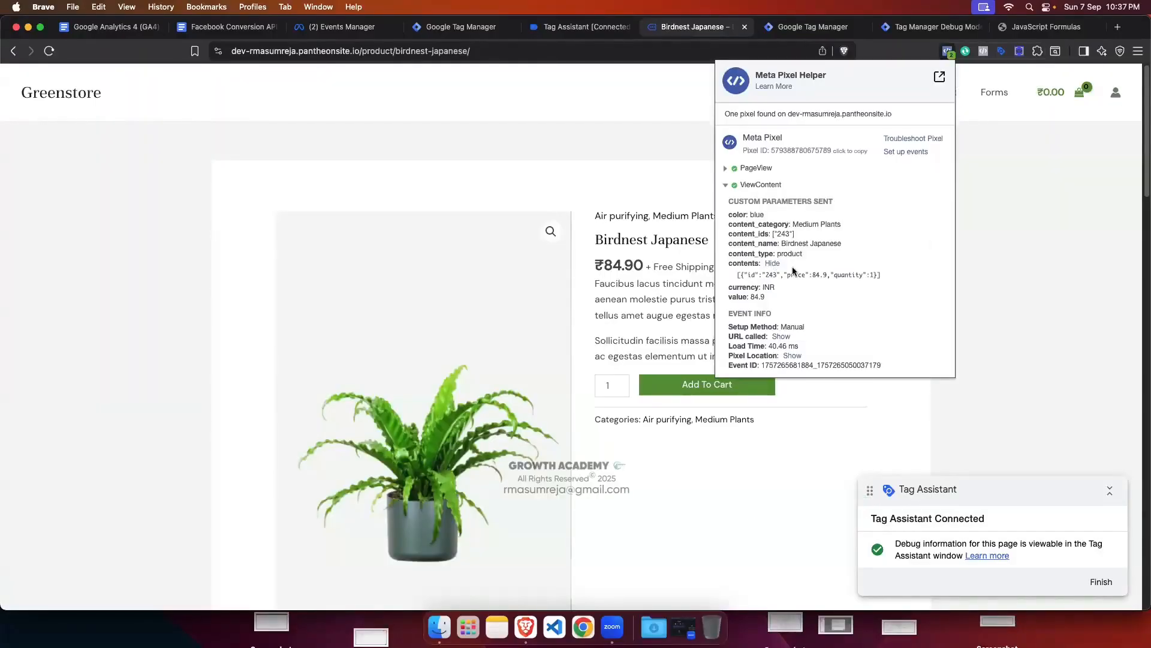
pyautogui.click(982, 267)
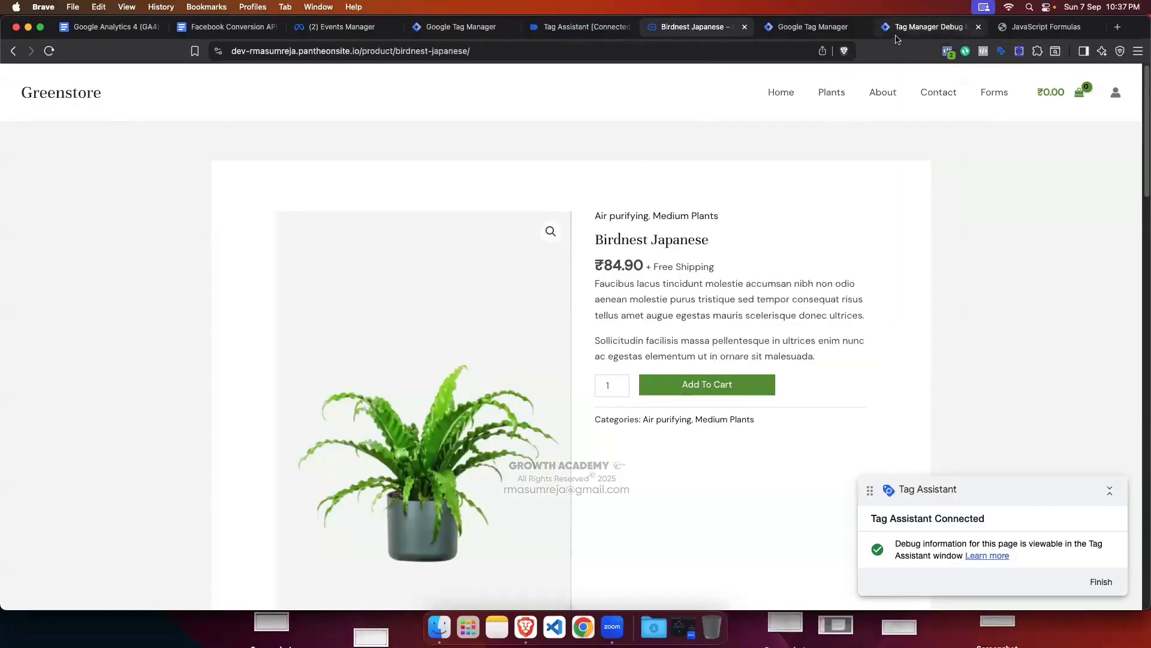
# Step: In the server container preview, examine the Conversions API Tag fired on view_item and its firing trigger's event filter
pyautogui.click(903, 27)
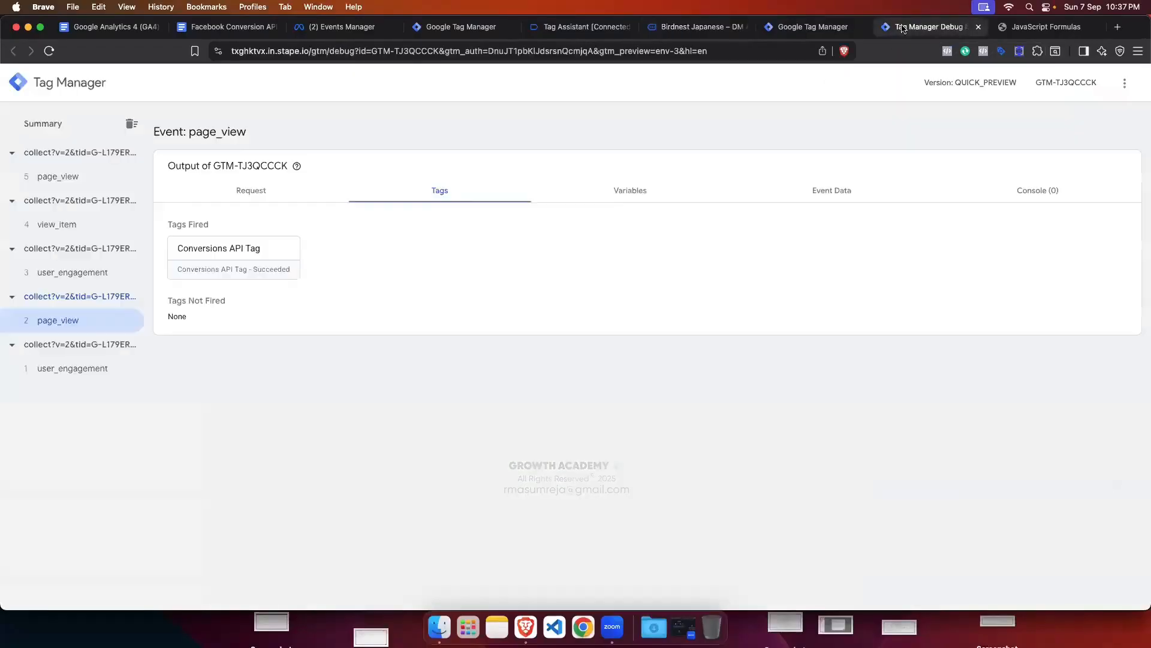
pyautogui.click(73, 225)
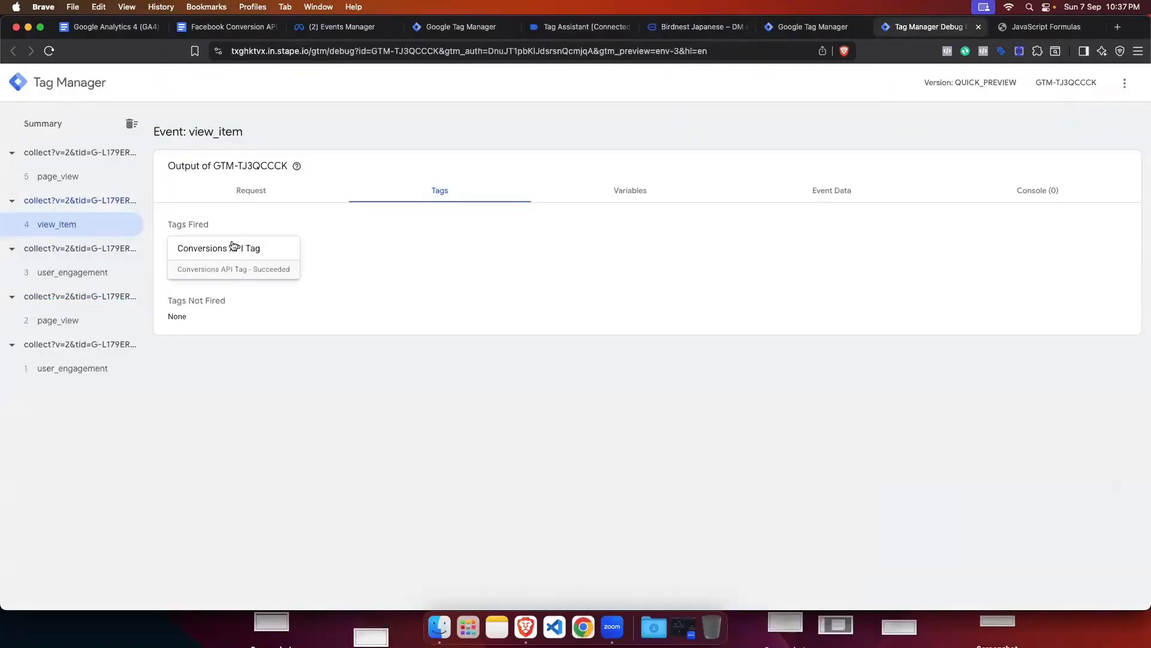
pyautogui.click(259, 268)
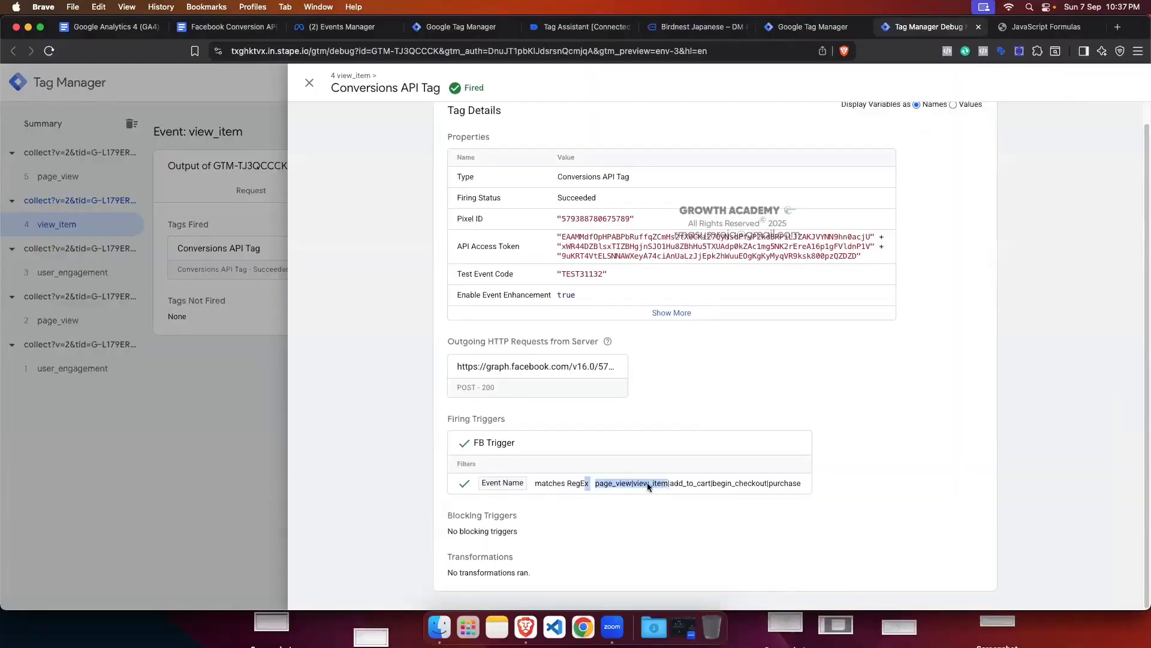
pyautogui.click(872, 424)
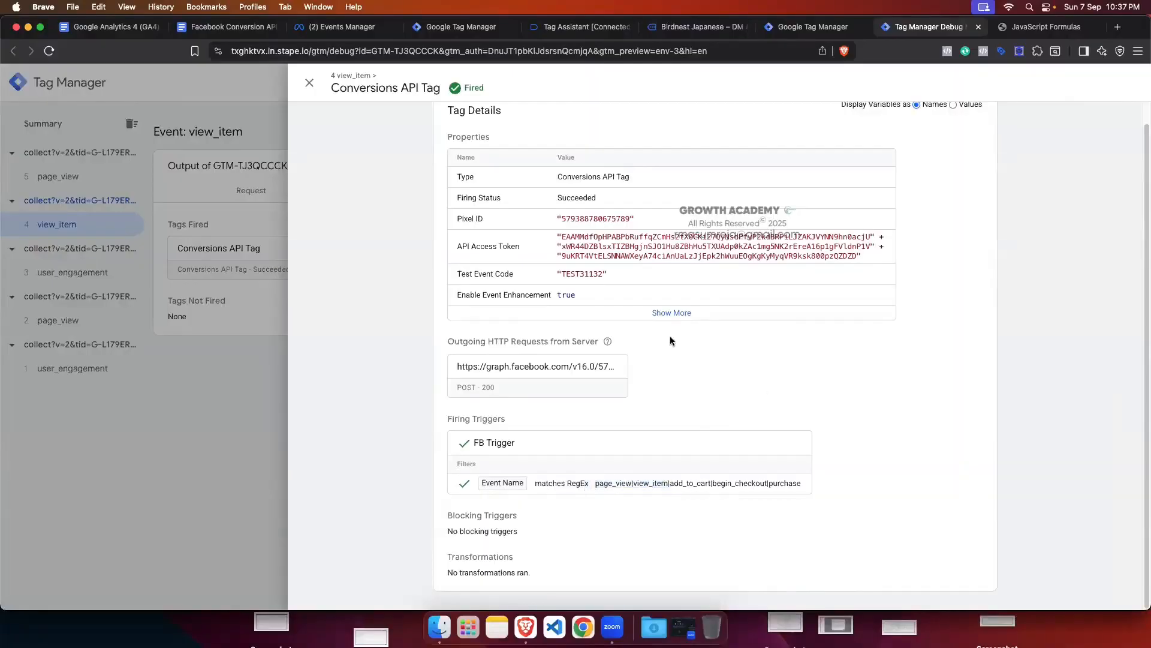
pyautogui.click(310, 84)
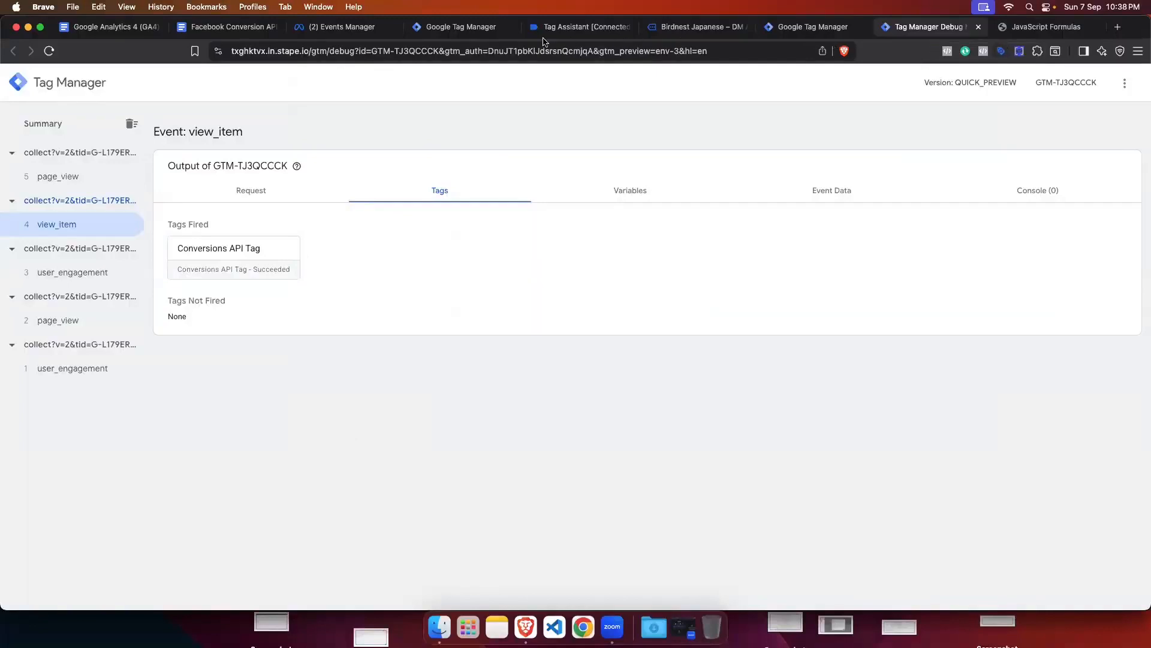
# Step: In Meta Events Manager, examine all parameters of the browser View content event, including the color parameter
pyautogui.click(343, 27)
pyautogui.scroll(-1, 613, 288)
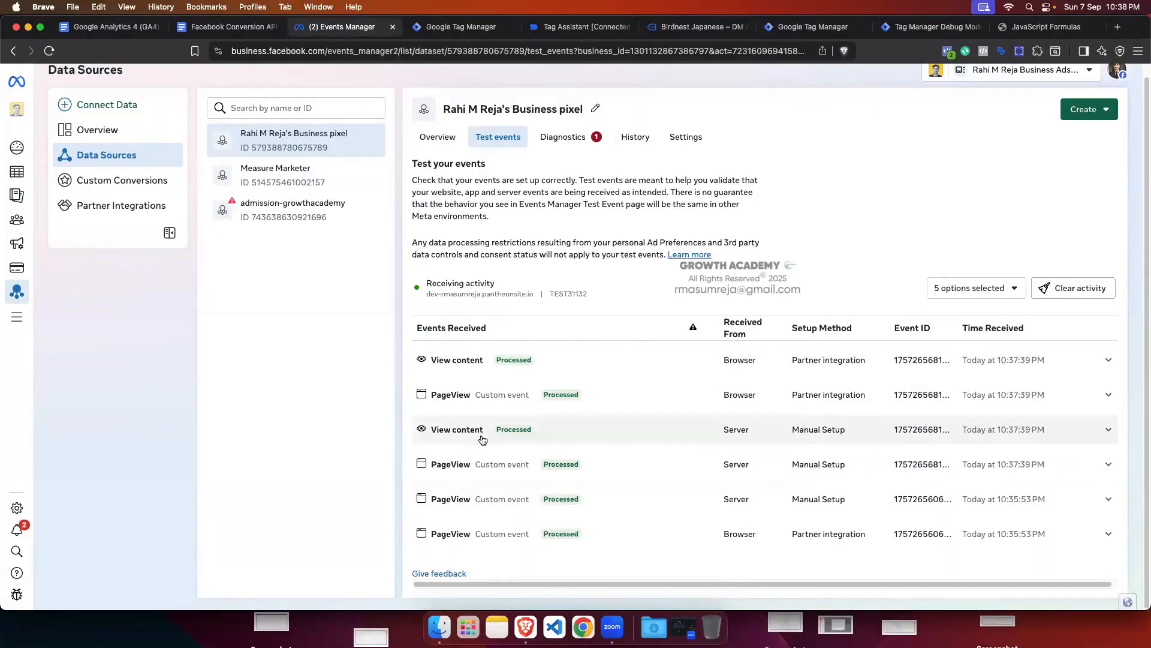
pyautogui.click(444, 359)
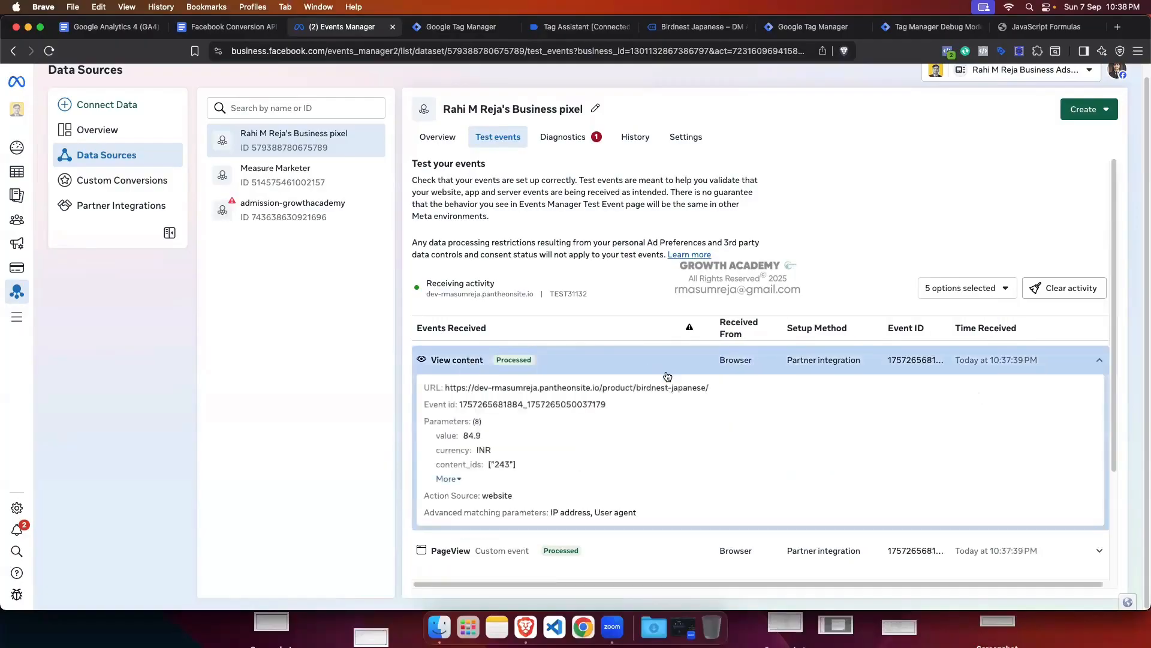
pyautogui.scroll(-1, 512, 432)
pyautogui.click(447, 460)
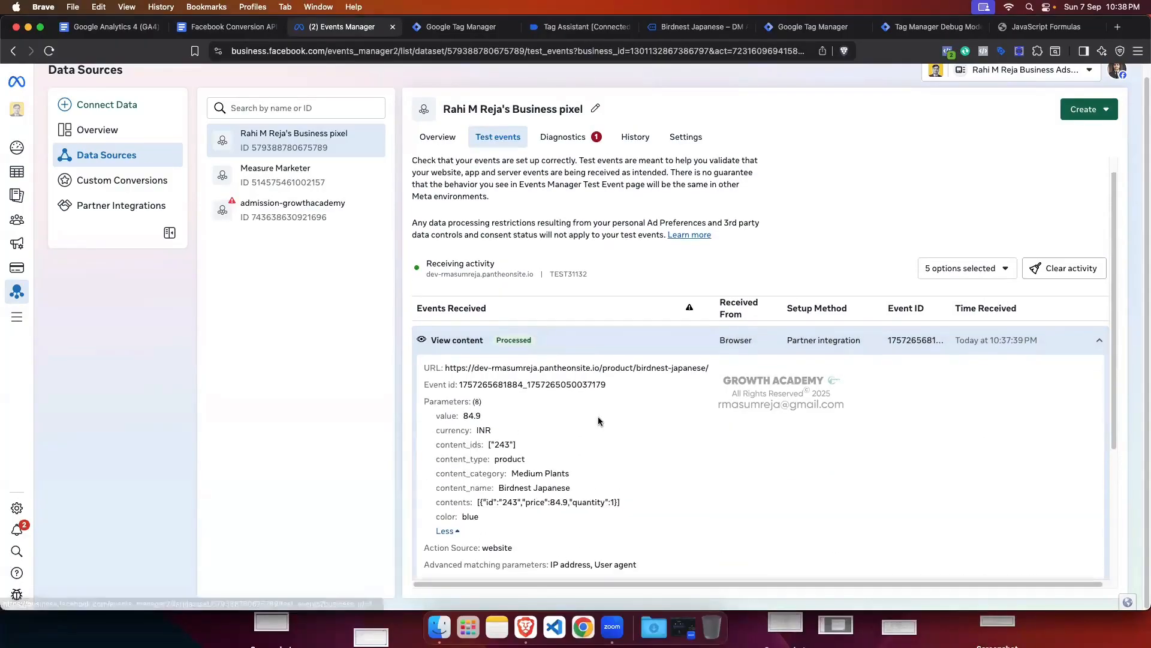
pyautogui.scroll(-1, 527, 417)
pyautogui.moveTo(542, 504); pyautogui.dragTo(439, 405)
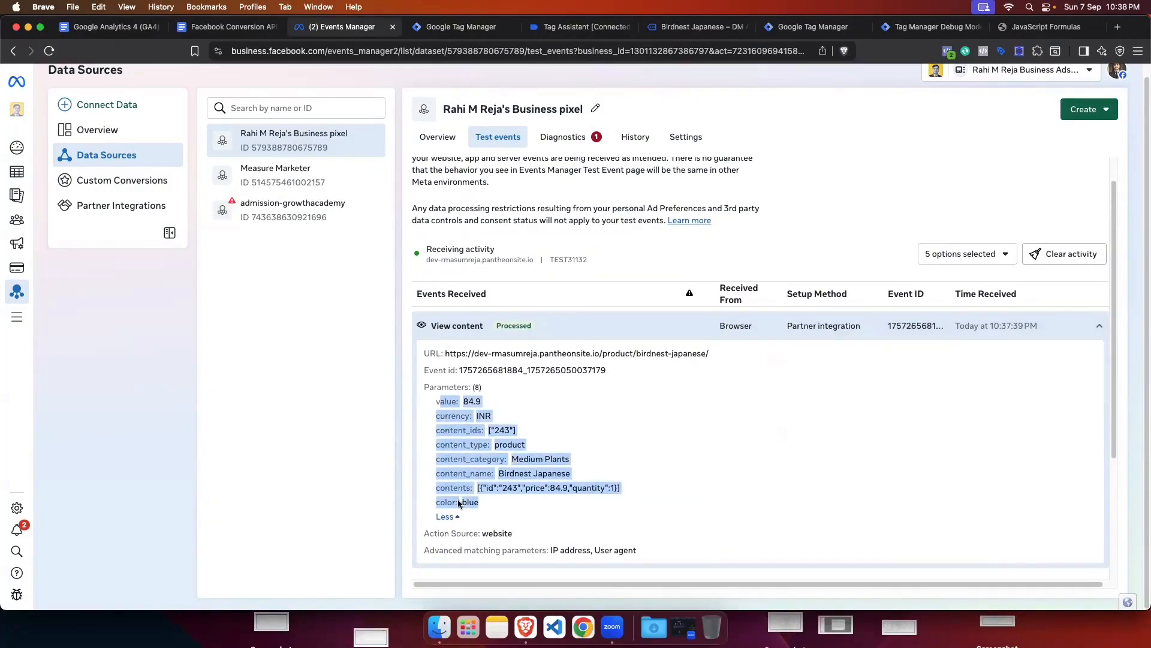
pyautogui.moveTo(436, 503); pyautogui.dragTo(485, 505)
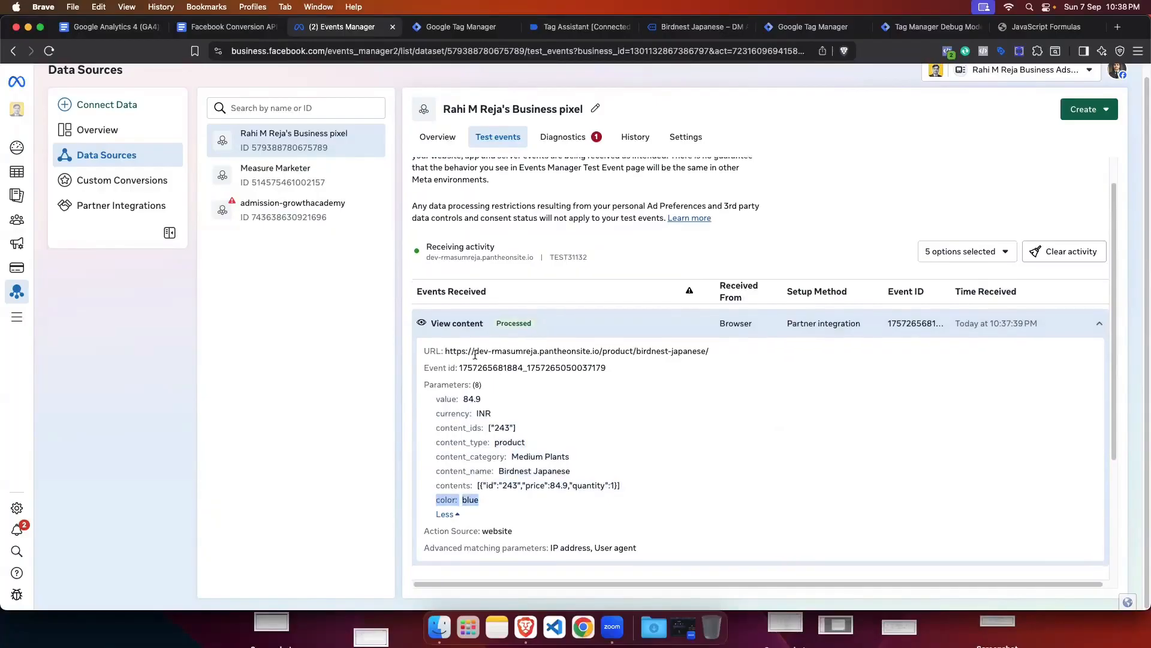
pyautogui.click(583, 326)
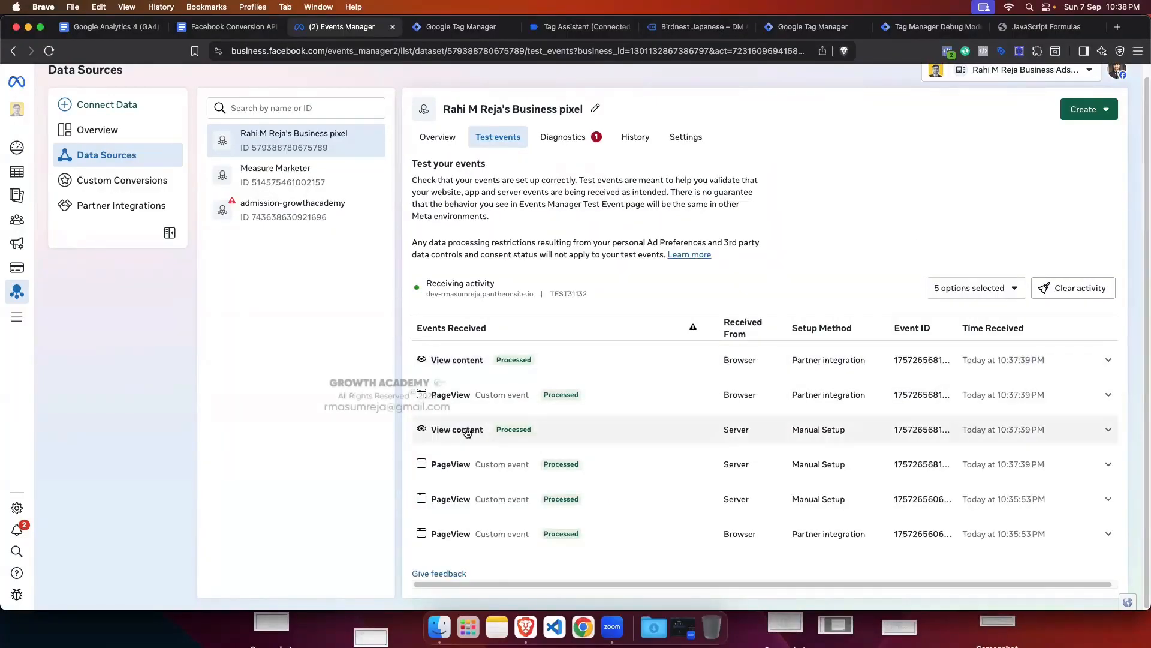
# Step: Examine the full parameter list of the server View content event for comparison with the browser event
pyautogui.click(534, 436)
pyautogui.scroll(-2, 507, 454)
pyautogui.click(449, 407)
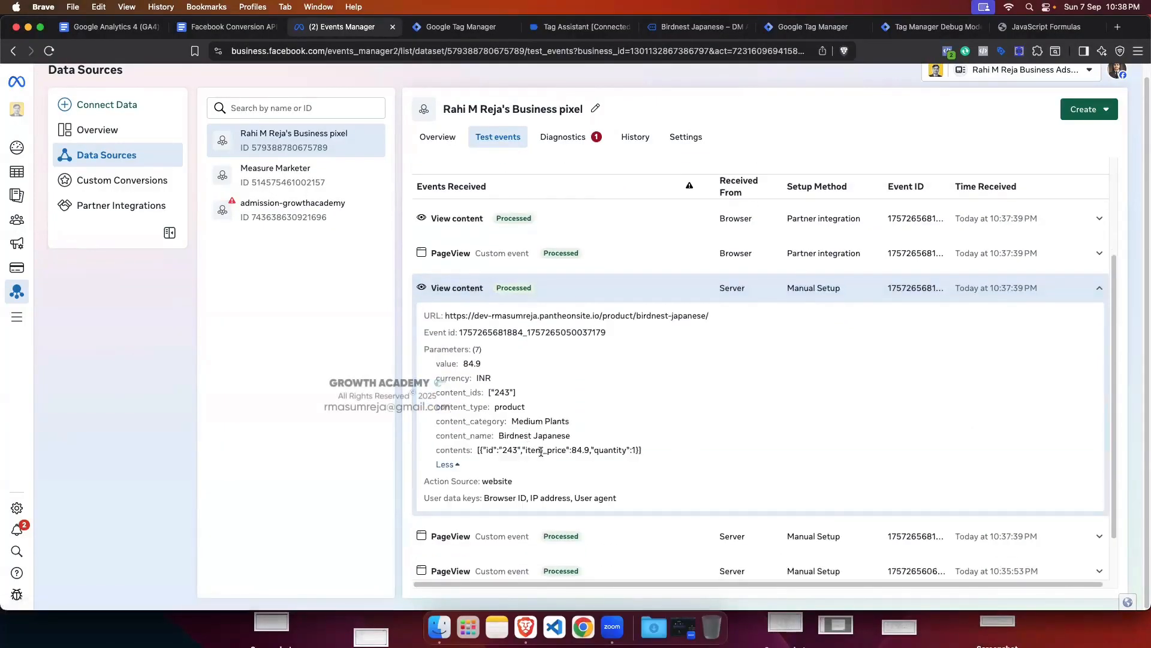
pyautogui.moveTo(643, 451); pyautogui.dragTo(442, 366)
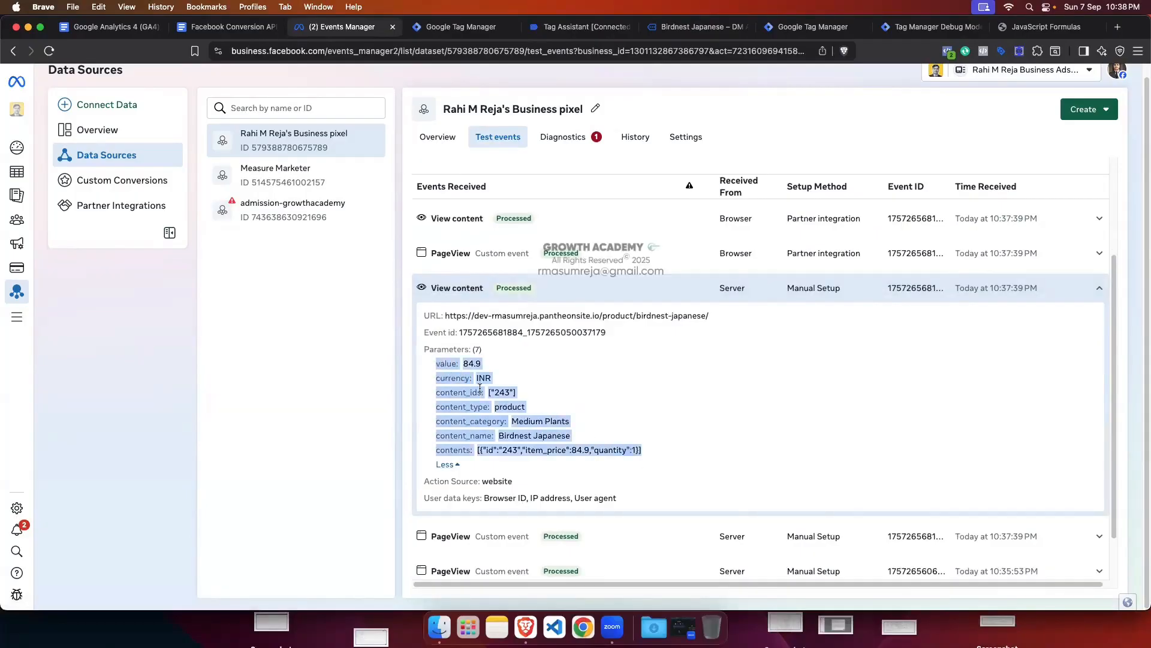
pyautogui.click(984, 288)
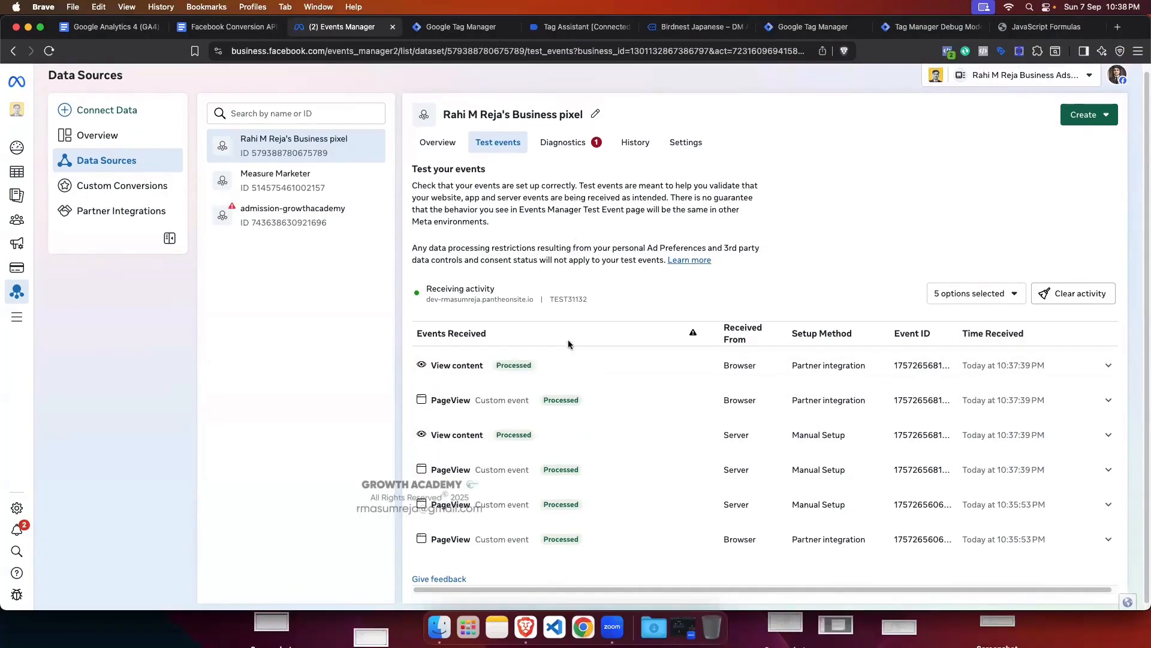
pyautogui.scroll(1, 599, 300)
# Step: Return to the store's product page and add one Birdnest Japanese to the cart
pyautogui.click(693, 26)
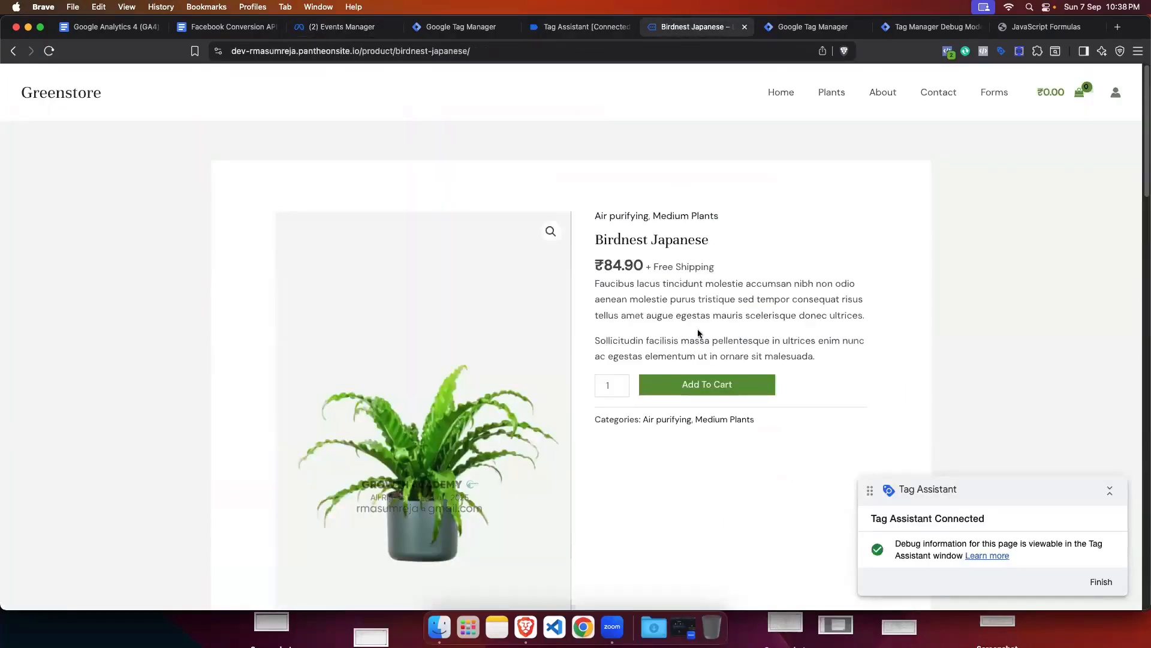
pyautogui.click(696, 387)
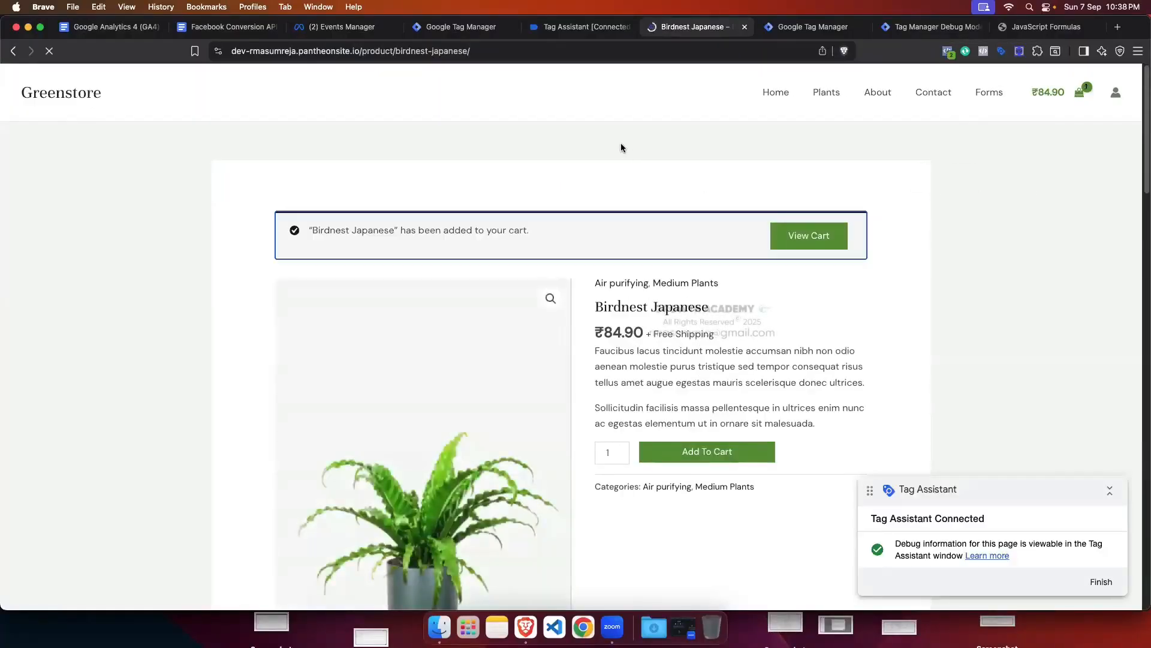
# Step: Check the tags fired for the add_to_cart event in Tag Assistant and in the server container preview
pyautogui.click(562, 26)
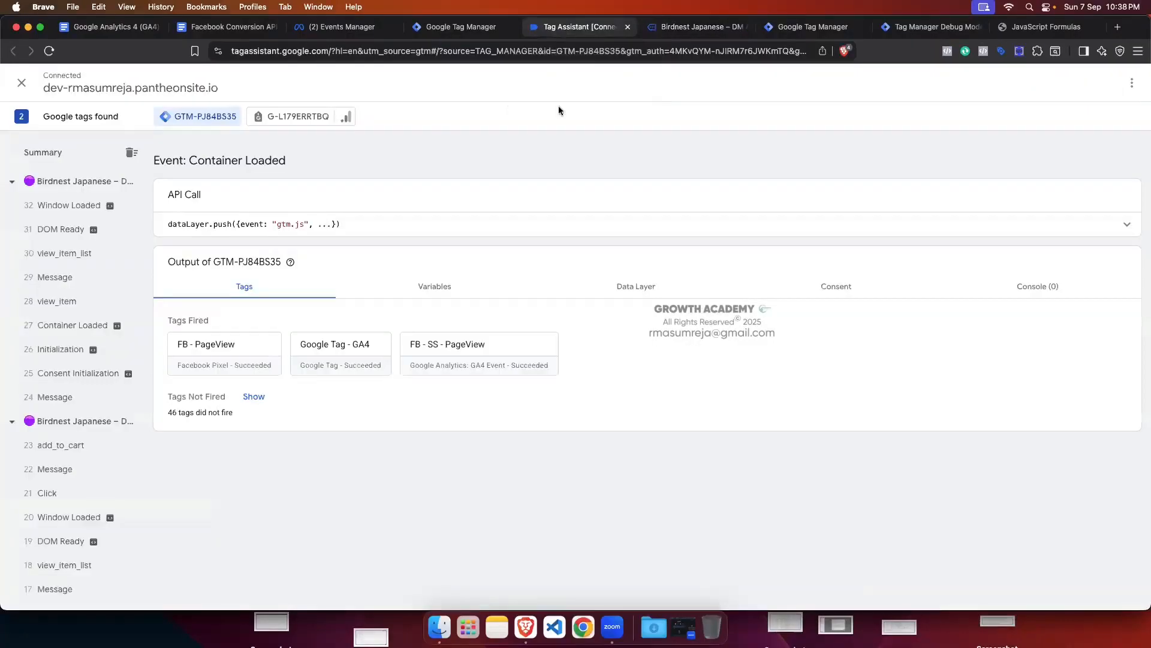
pyautogui.click(60, 445)
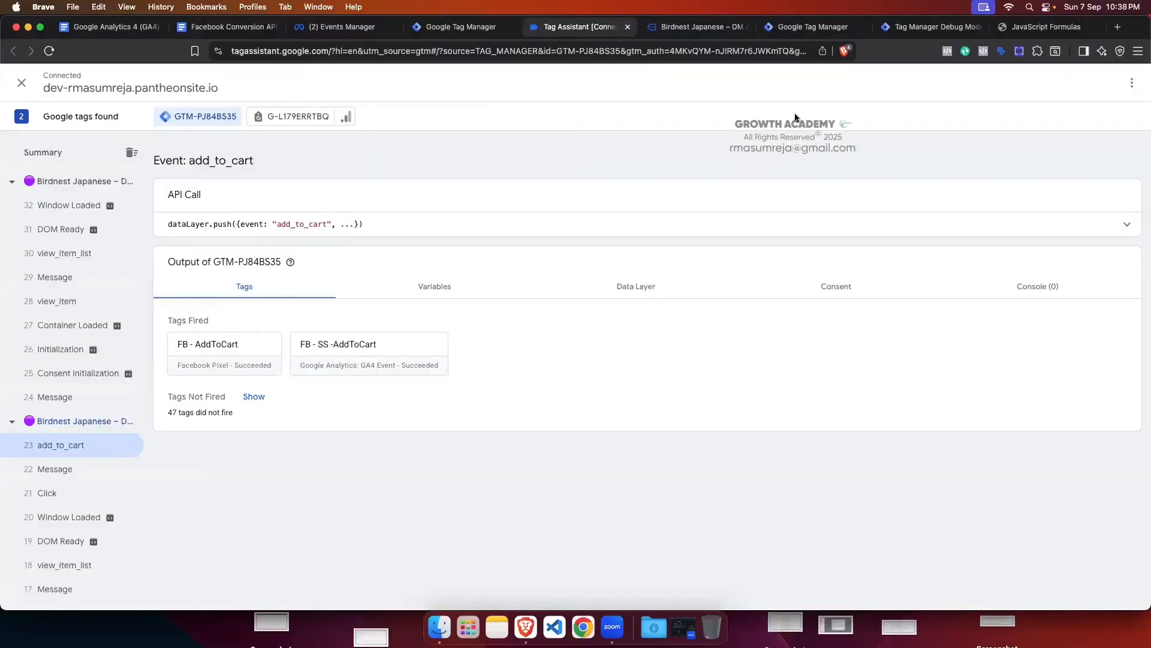
pyautogui.click(905, 27)
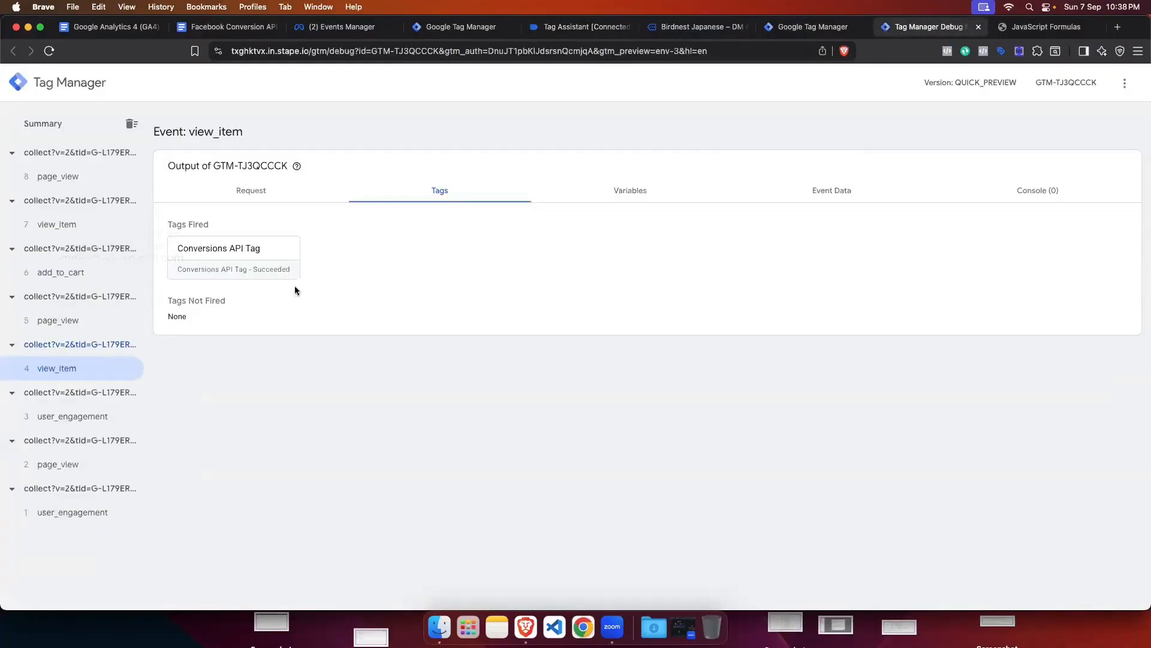
pyautogui.click(76, 275)
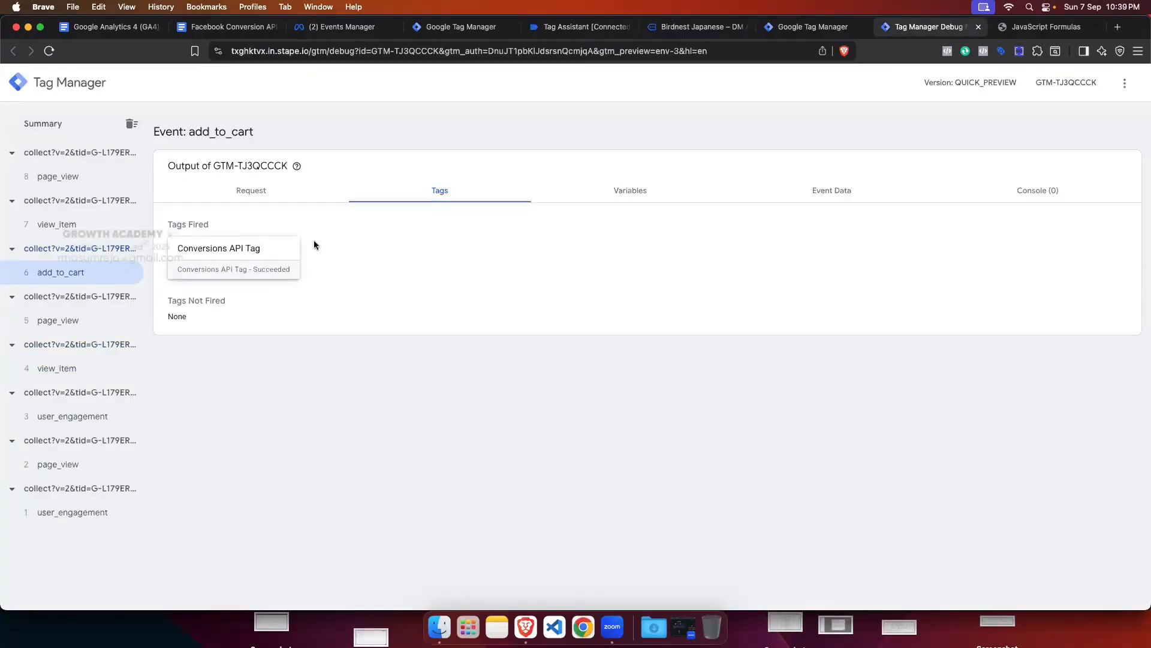
# Step: In Meta Events Manager, examine the parameters and event ID of the browser Add to cart event for Birdnest Japanese
pyautogui.click(354, 28)
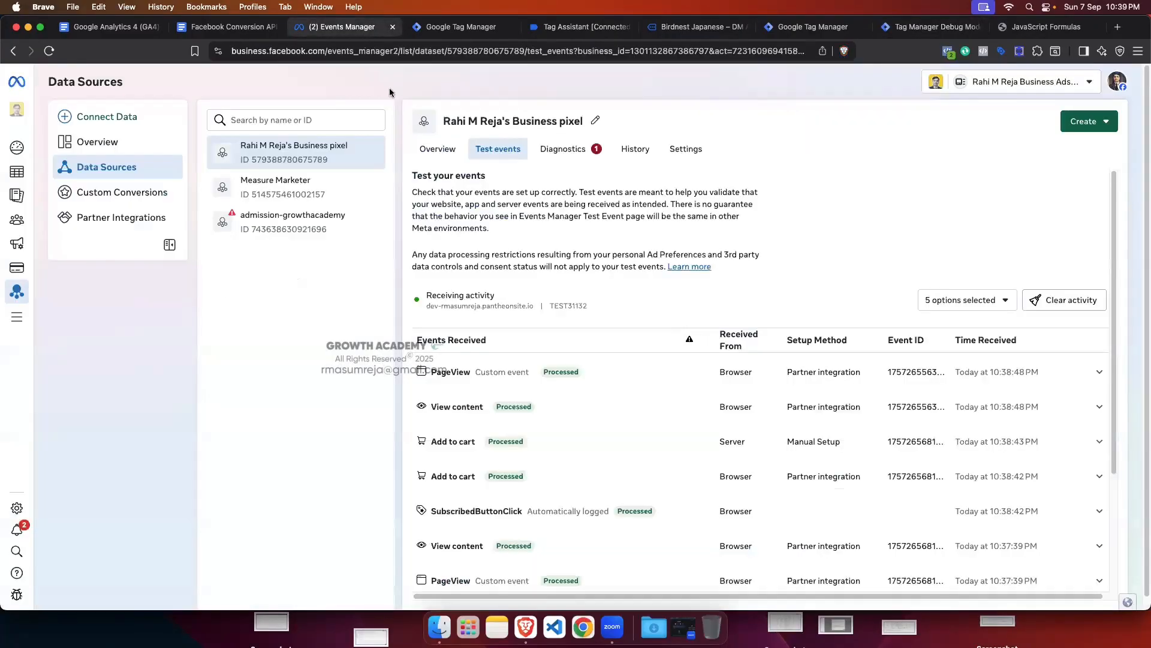
pyautogui.scroll(-1, 591, 416)
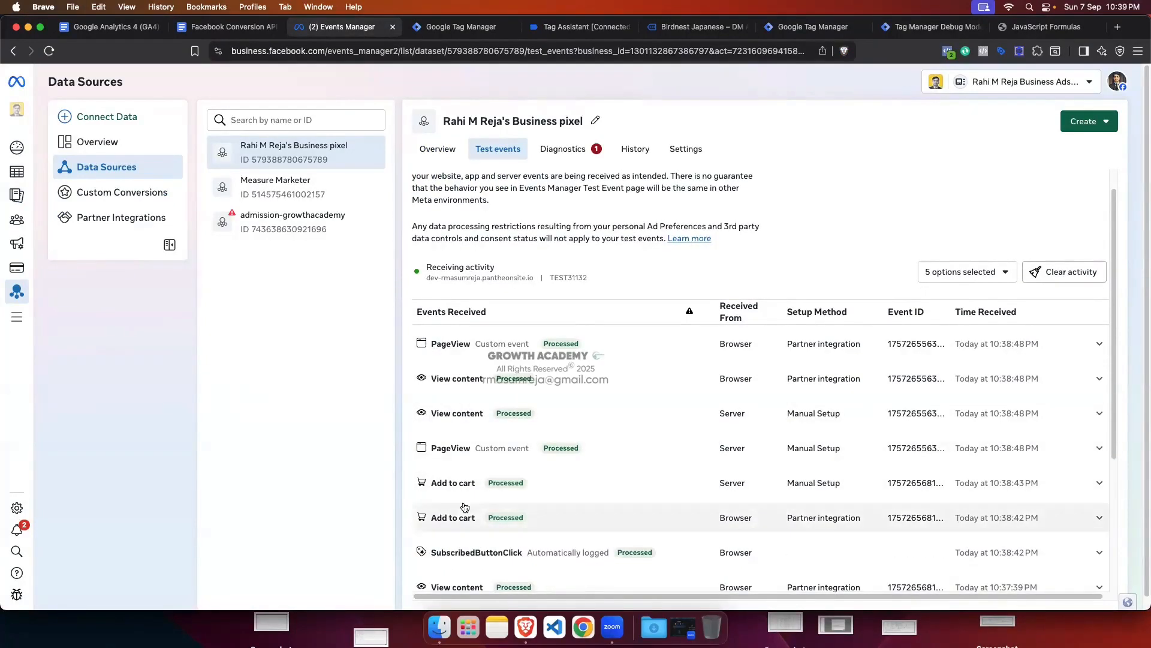
pyautogui.scroll(-1, 551, 498)
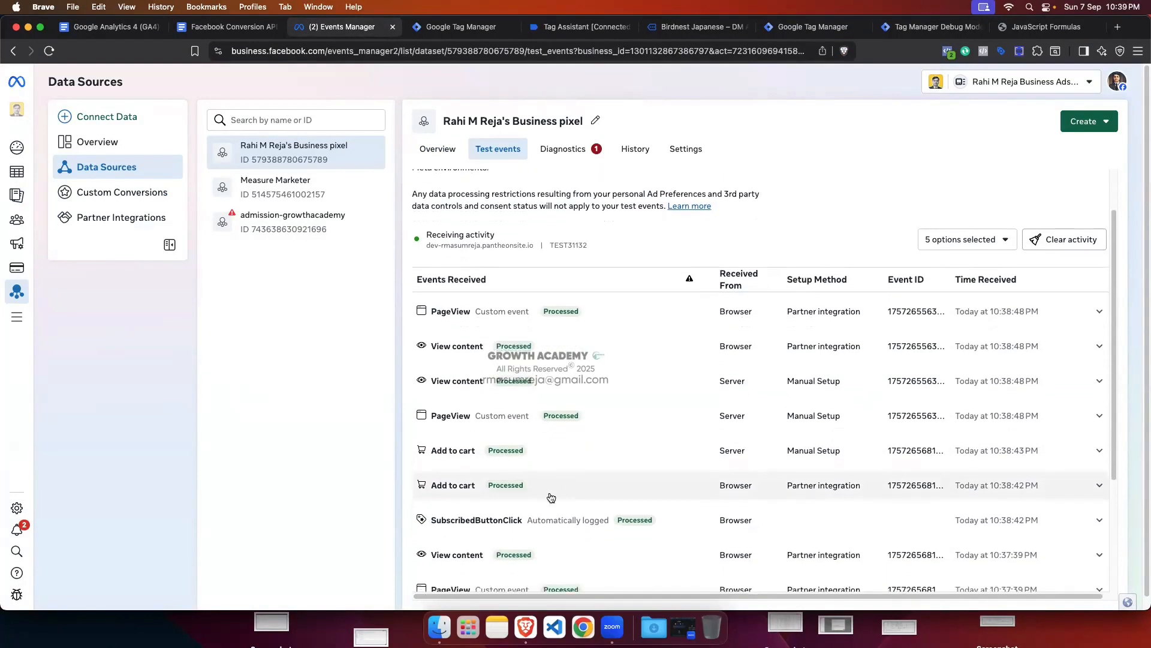
pyautogui.click(479, 491)
pyautogui.scroll(-3, 618, 506)
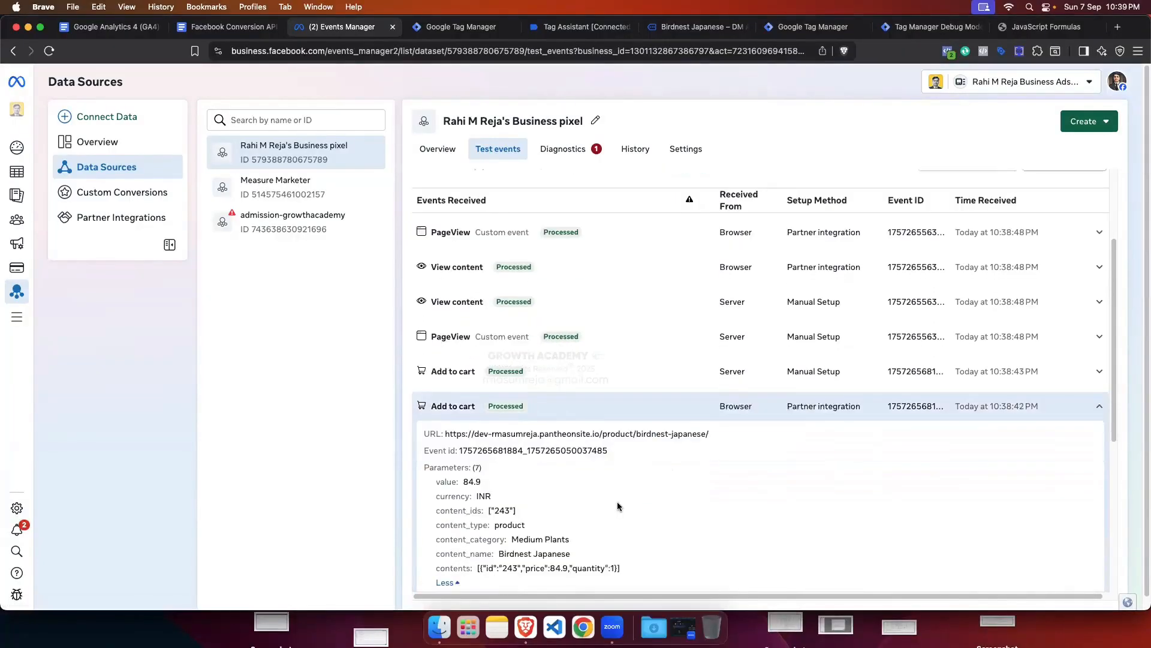
pyautogui.scroll(-6, 618, 507)
# Step: Examine the full parameter list of the server Add to cart event against the browser one, and collapse both events
pyautogui.scroll(1, 524, 424)
pyautogui.click(480, 235)
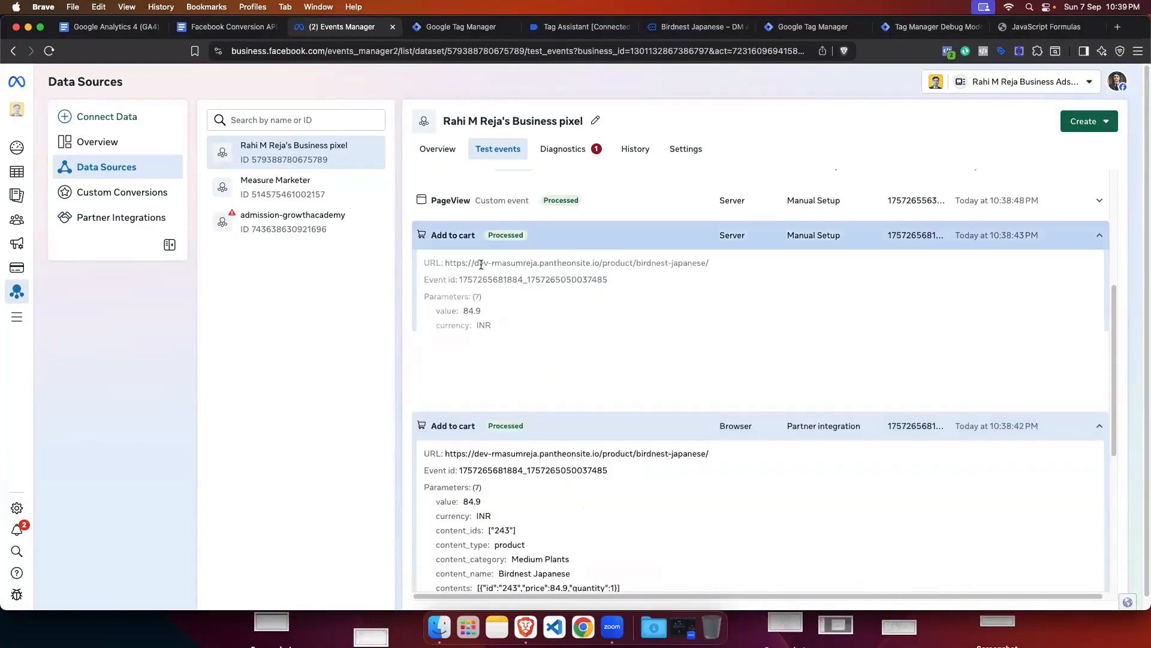
pyautogui.click(447, 354)
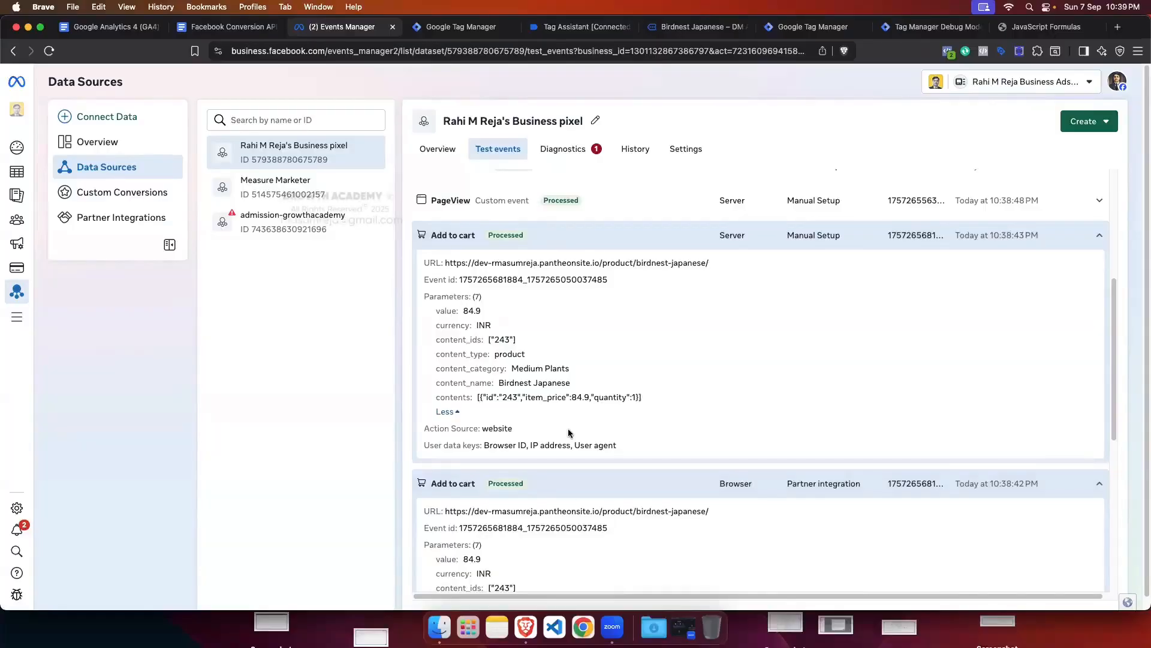
pyautogui.click(570, 235)
pyautogui.click(581, 270)
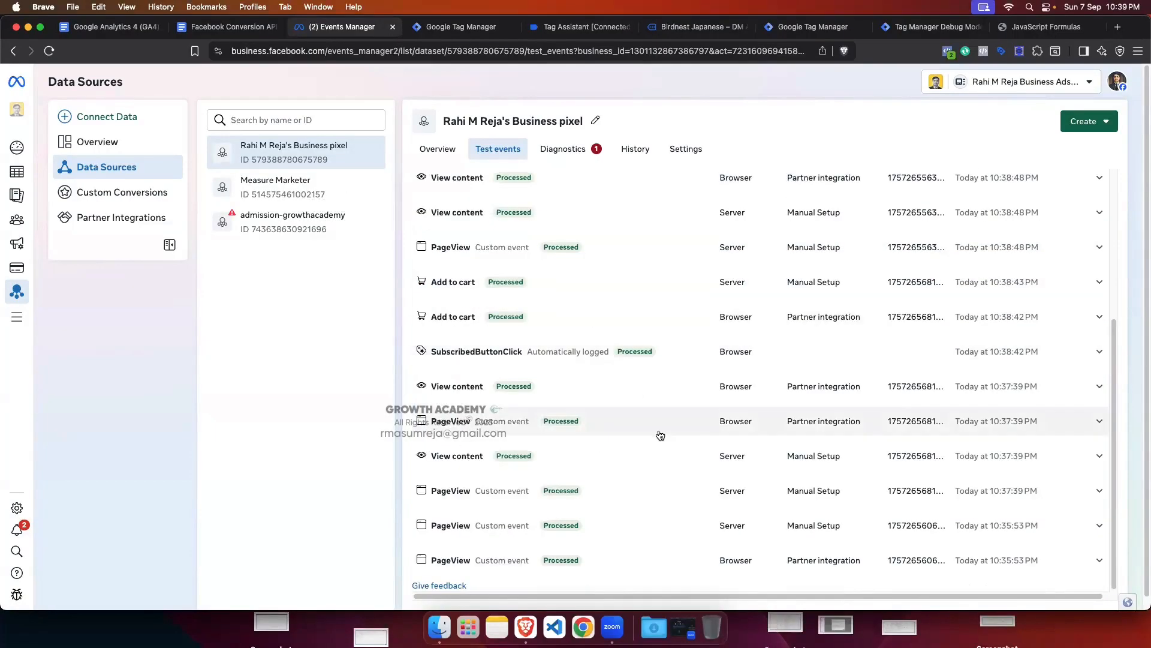
pyautogui.scroll(5, 660, 436)
# Step: Return to the store, view the cart, and proceed with Birdnest Japanese to the checkout page
pyautogui.click(695, 26)
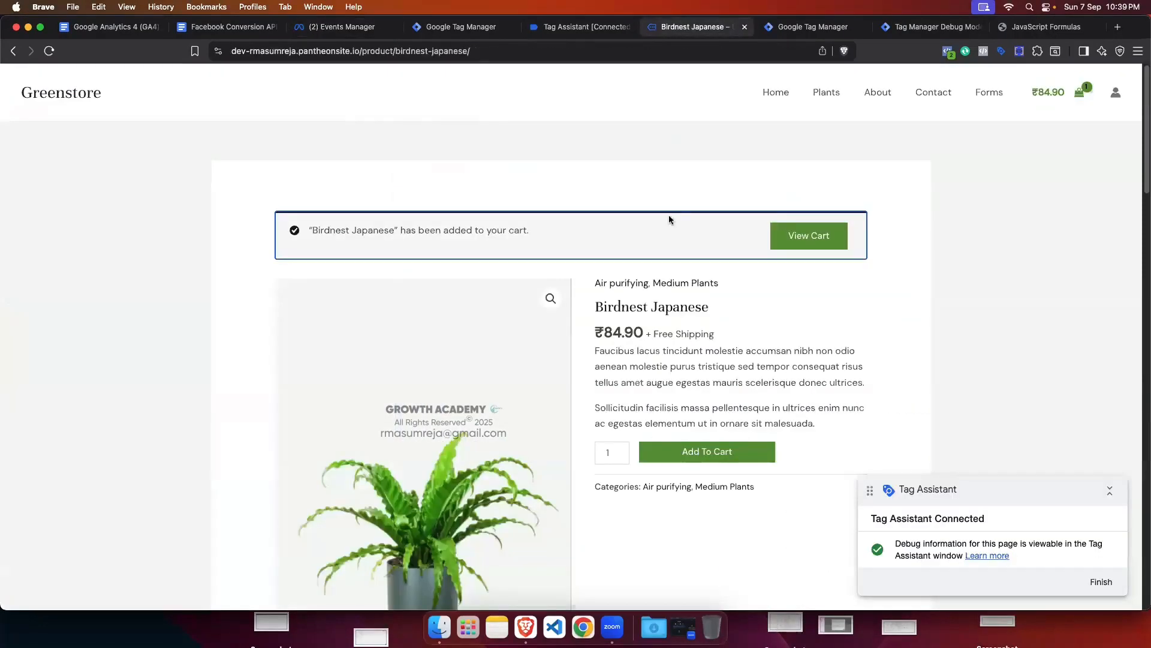
pyautogui.click(809, 236)
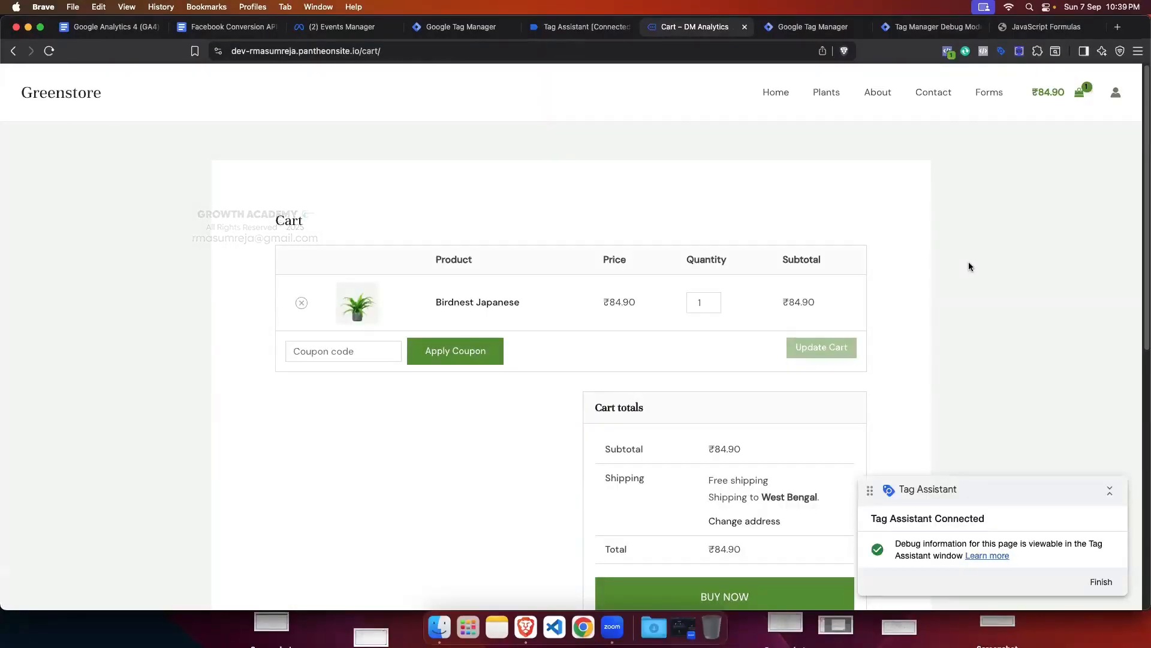
pyautogui.scroll(-5, 970, 266)
pyautogui.click(717, 278)
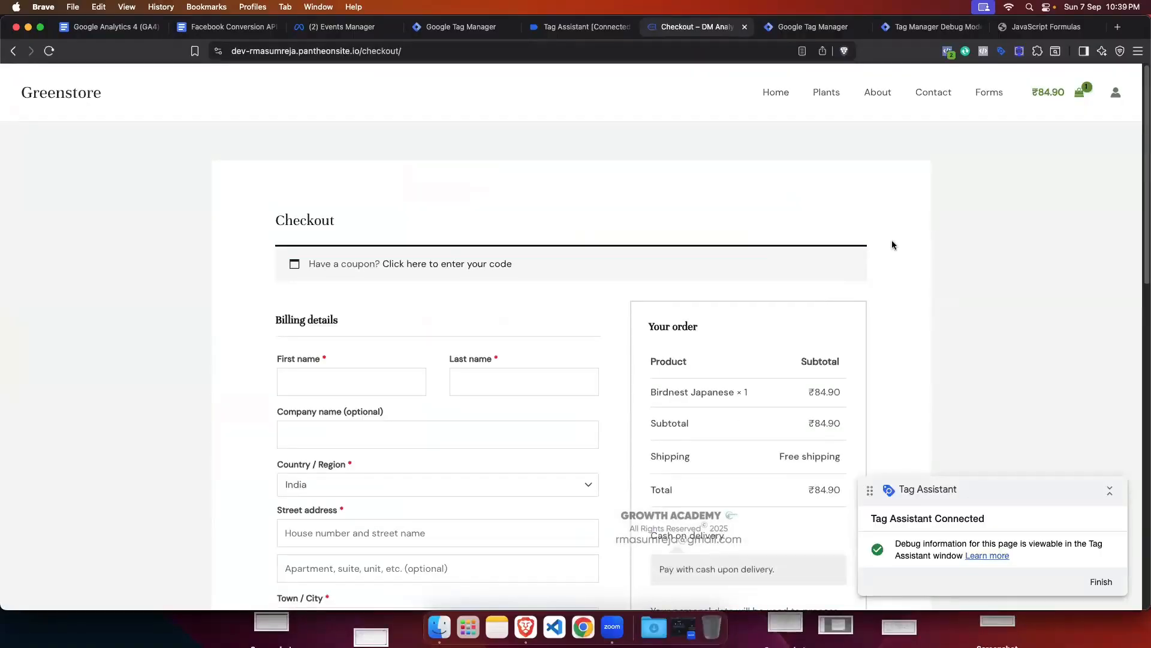
# Step: Inspect the InitiateCheckout parameters and contents in Meta Pixel Helper, and check the begin_checkout tags fired in the server container preview
pyautogui.click(948, 51)
pyautogui.click(767, 169)
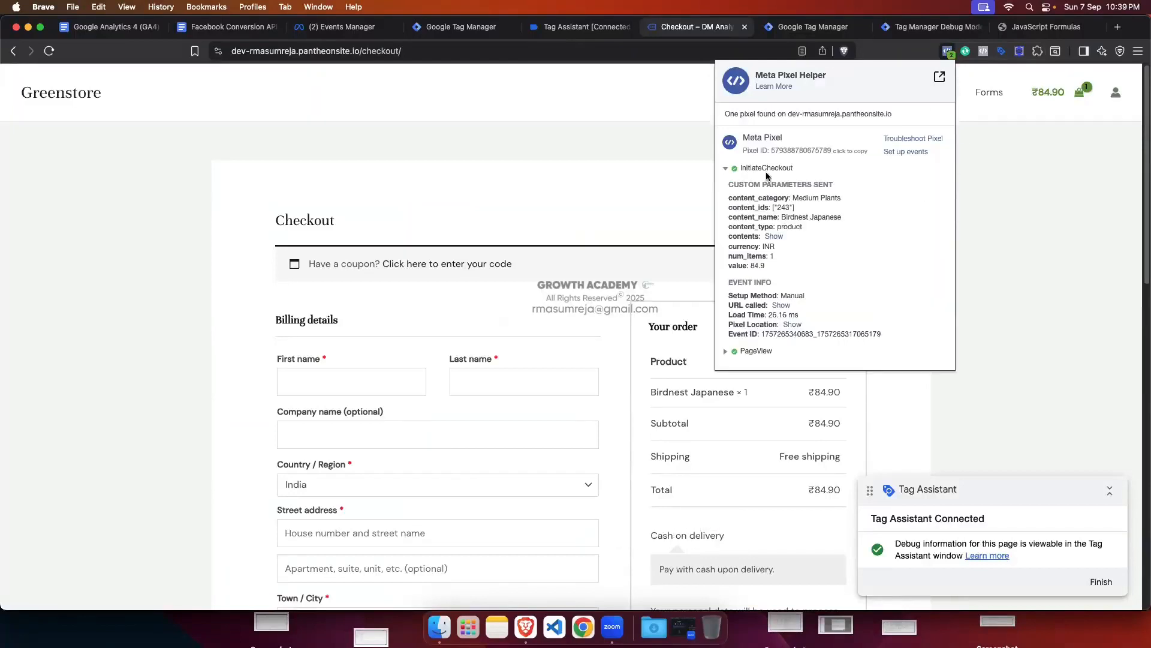
pyautogui.click(774, 236)
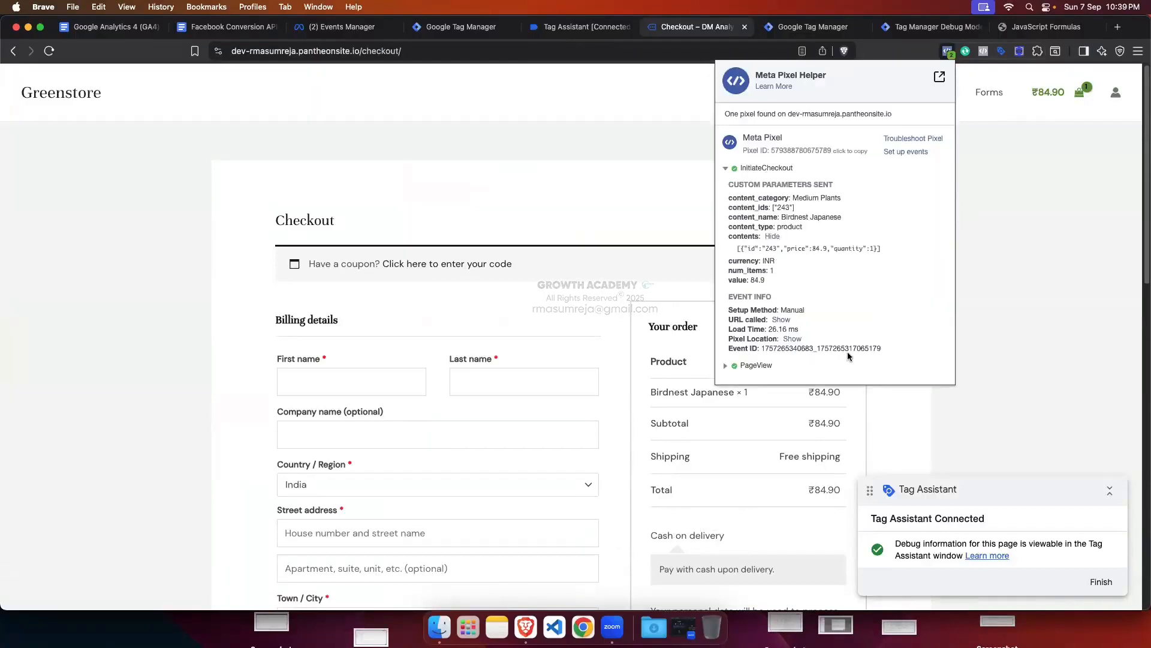
pyautogui.click(980, 309)
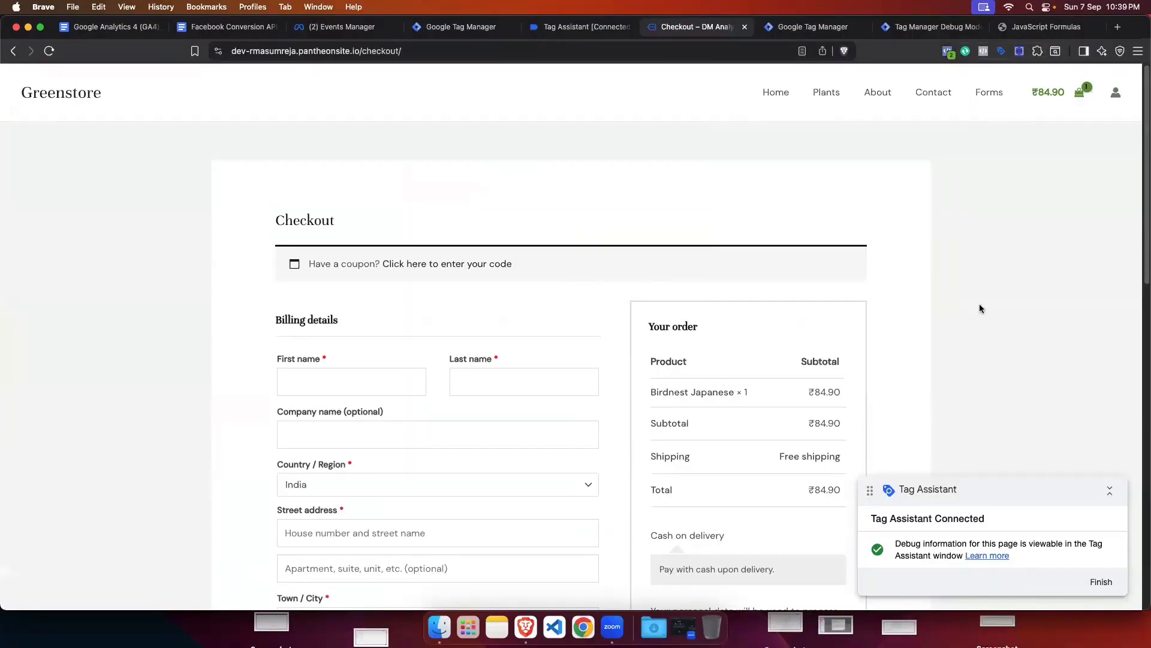
pyautogui.click(930, 26)
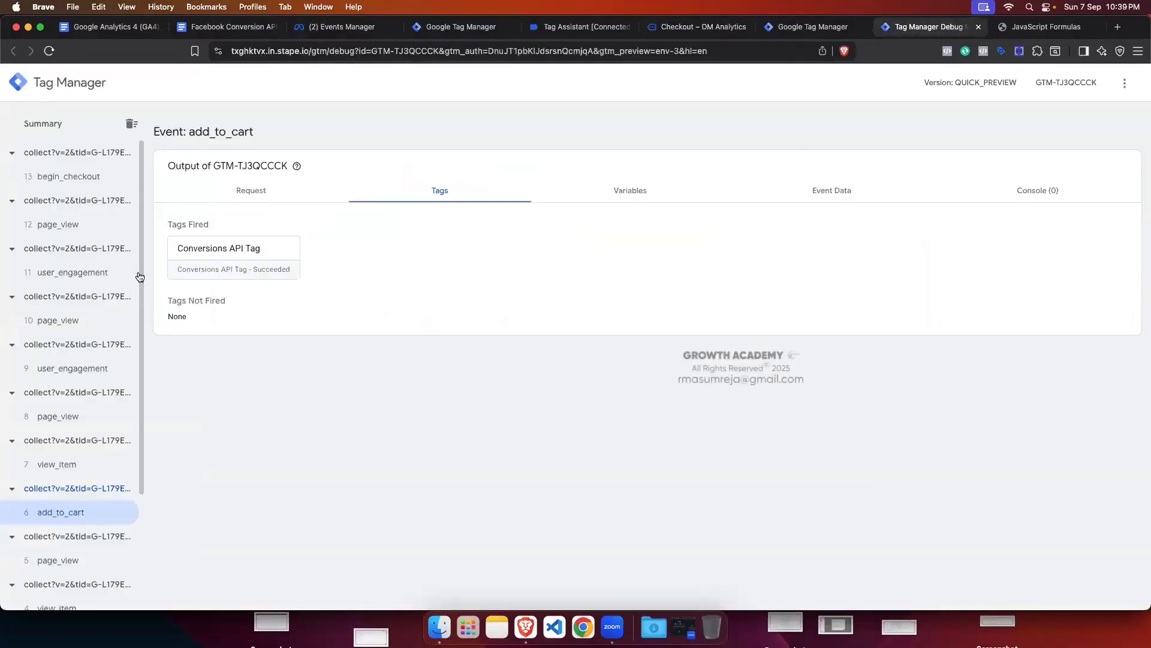
pyautogui.click(66, 176)
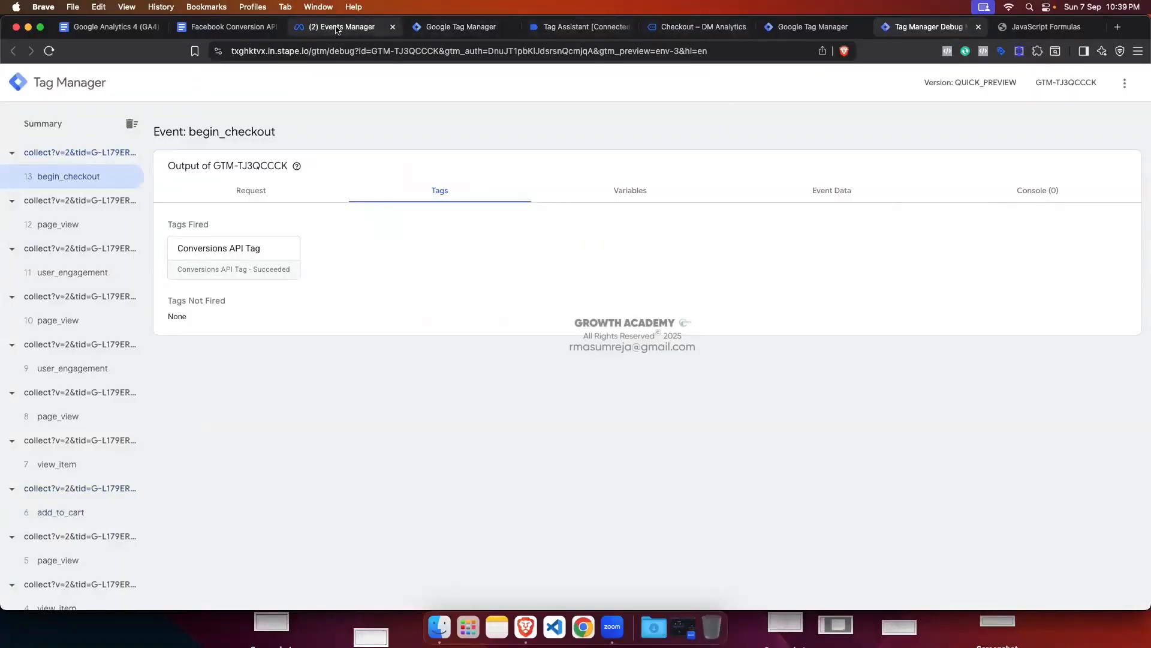
# Step: In Meta Events Manager, examine the full parameter list of the server Initiate checkout event
pyautogui.click(339, 27)
pyautogui.scroll(-1, 641, 404)
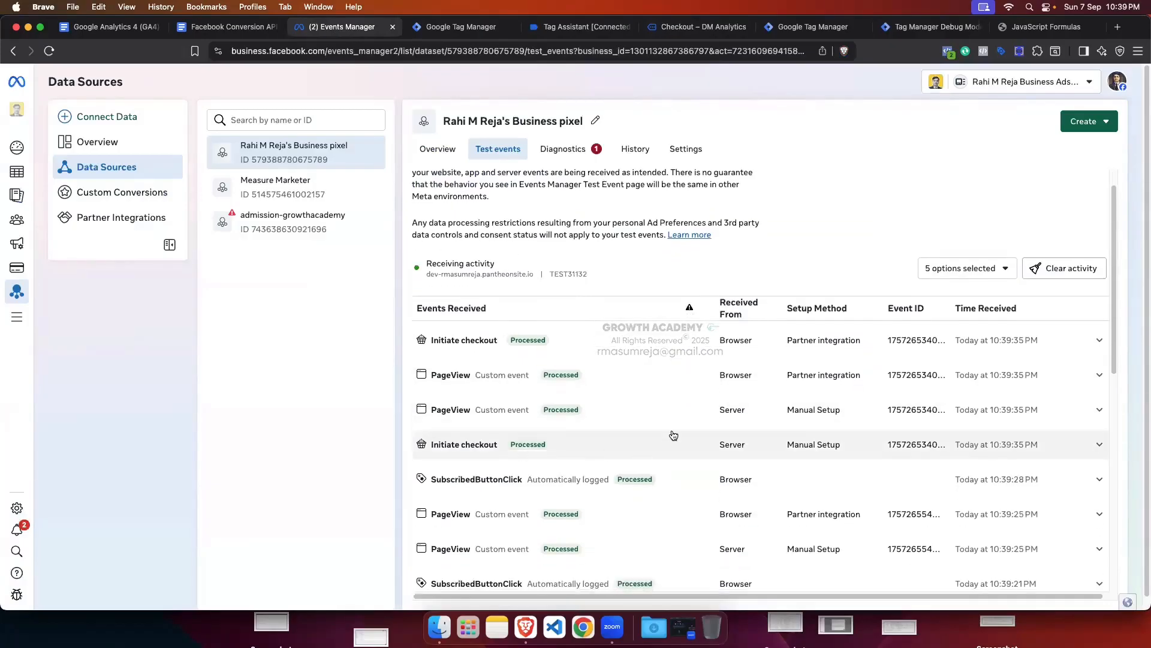
pyautogui.click(468, 443)
pyautogui.scroll(-1, 479, 492)
pyautogui.click(450, 528)
pyautogui.scroll(-5, 480, 527)
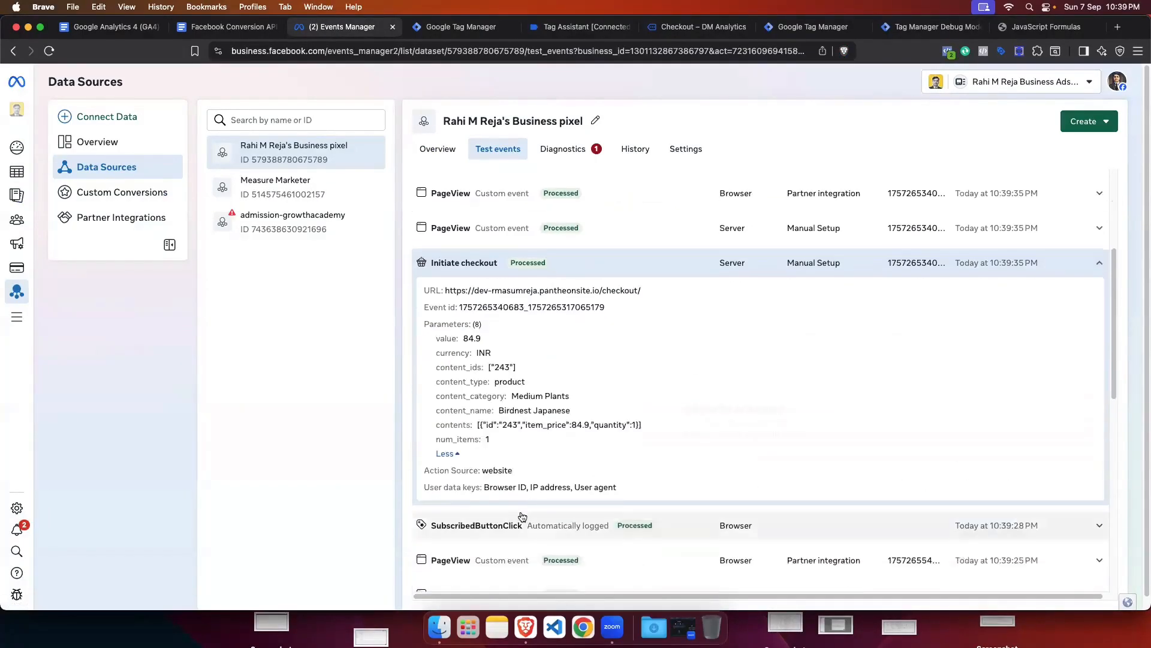
pyautogui.moveTo(499, 441); pyautogui.dragTo(461, 360)
# Step: Compare the browser Initiate checkout event's full parameter list with the server one, and collapse both events
pyautogui.scroll(6, 460, 360)
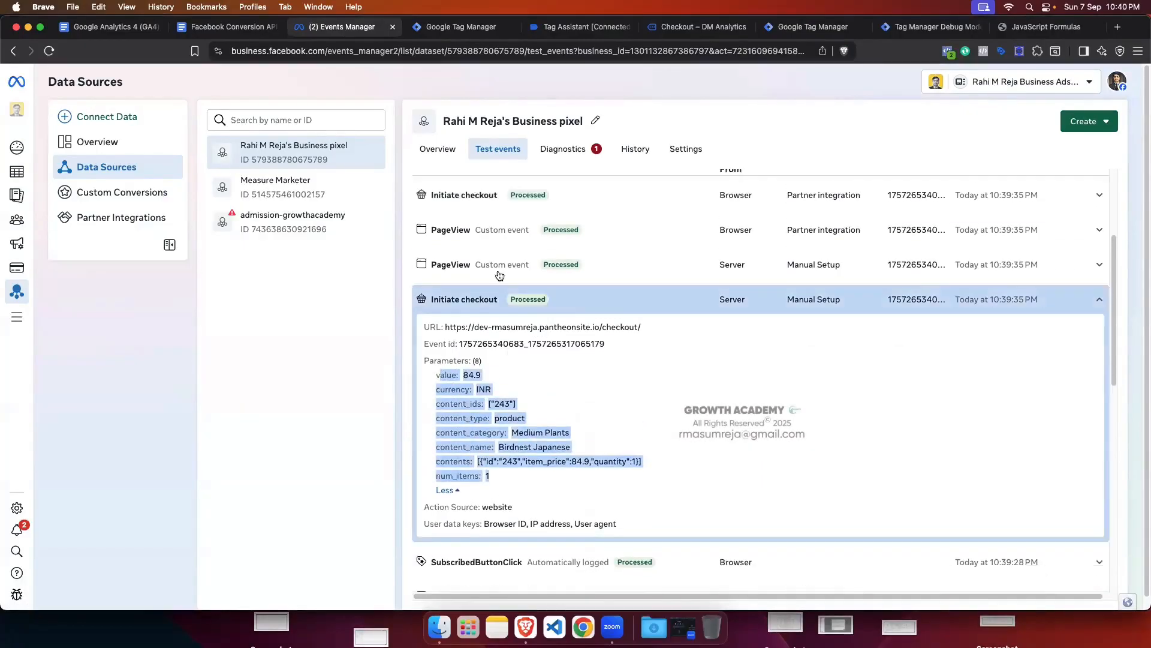
pyautogui.click(451, 317)
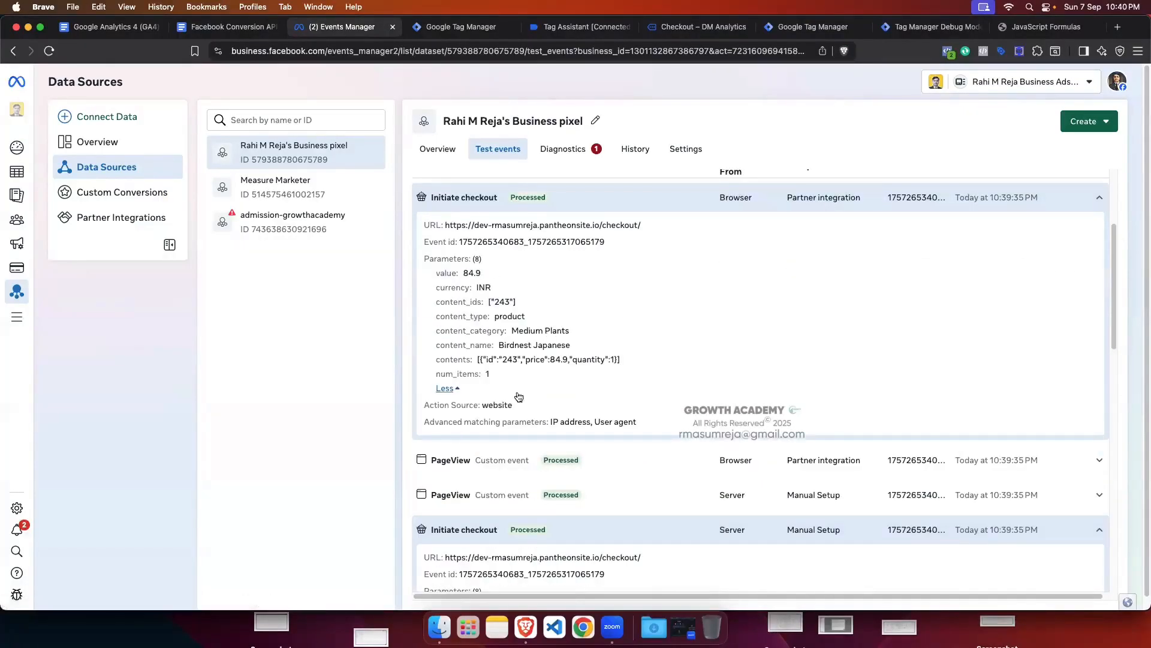
pyautogui.moveTo(490, 377); pyautogui.dragTo(444, 267)
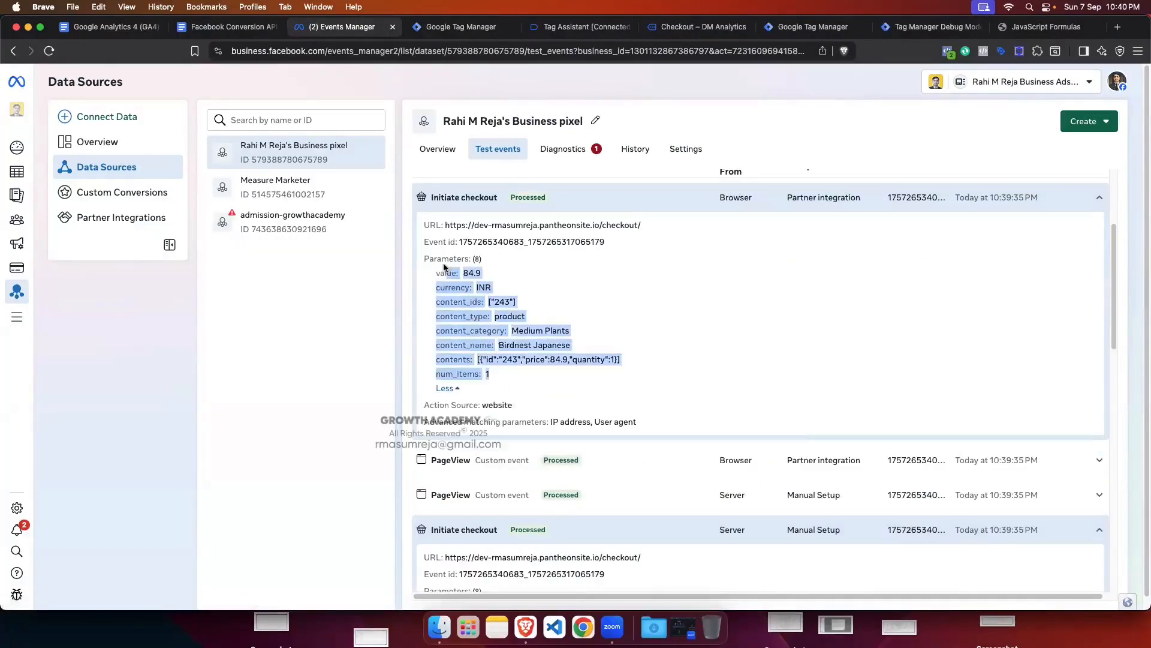
pyautogui.click(459, 202)
pyautogui.click(630, 304)
pyautogui.scroll(3, 643, 329)
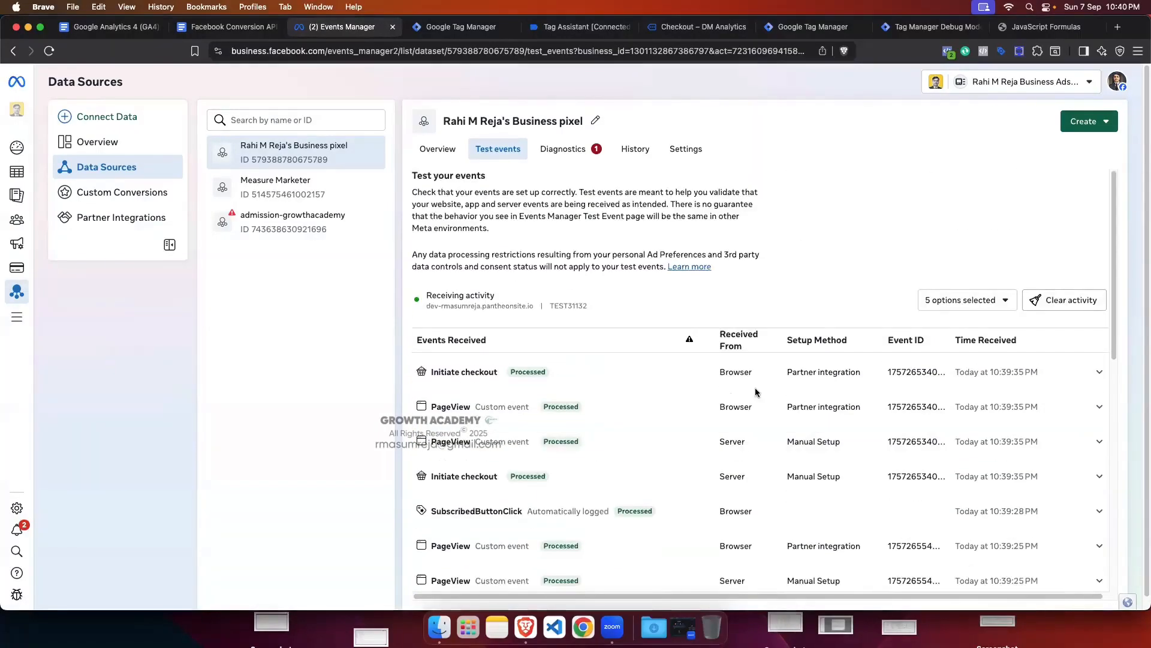
# Step: Return to the store's checkout page and fill in the billing first name and last name with saved test entries
pyautogui.click(652, 28)
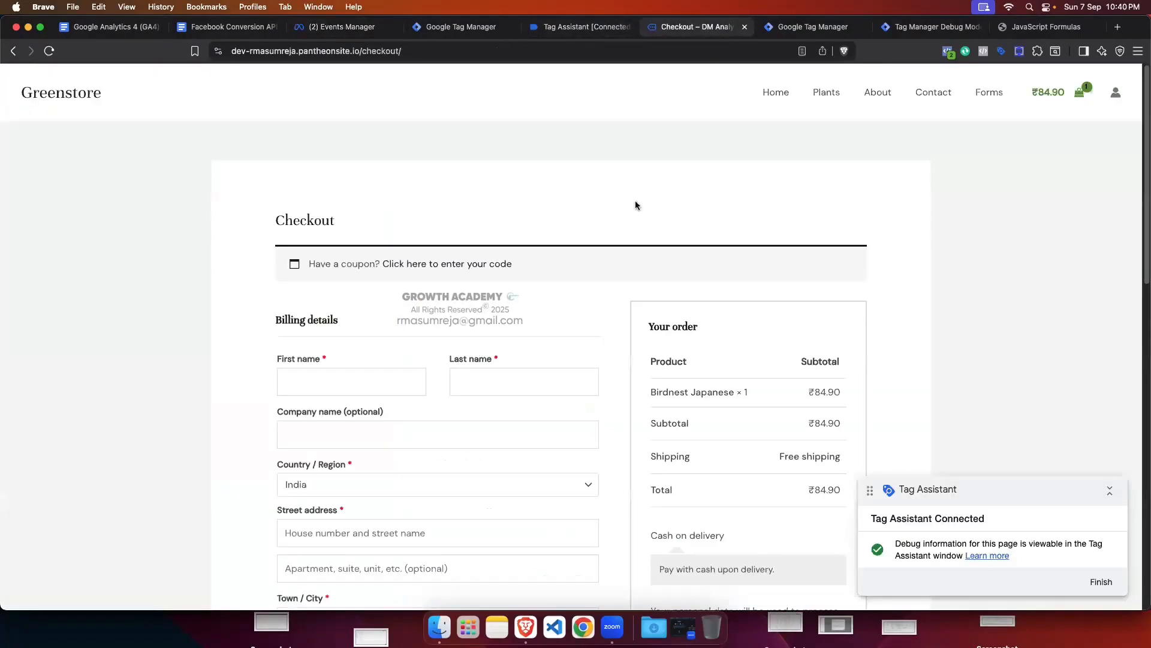
pyautogui.click(339, 373)
pyautogui.click(354, 434)
pyautogui.click(503, 396)
pyautogui.click(507, 403)
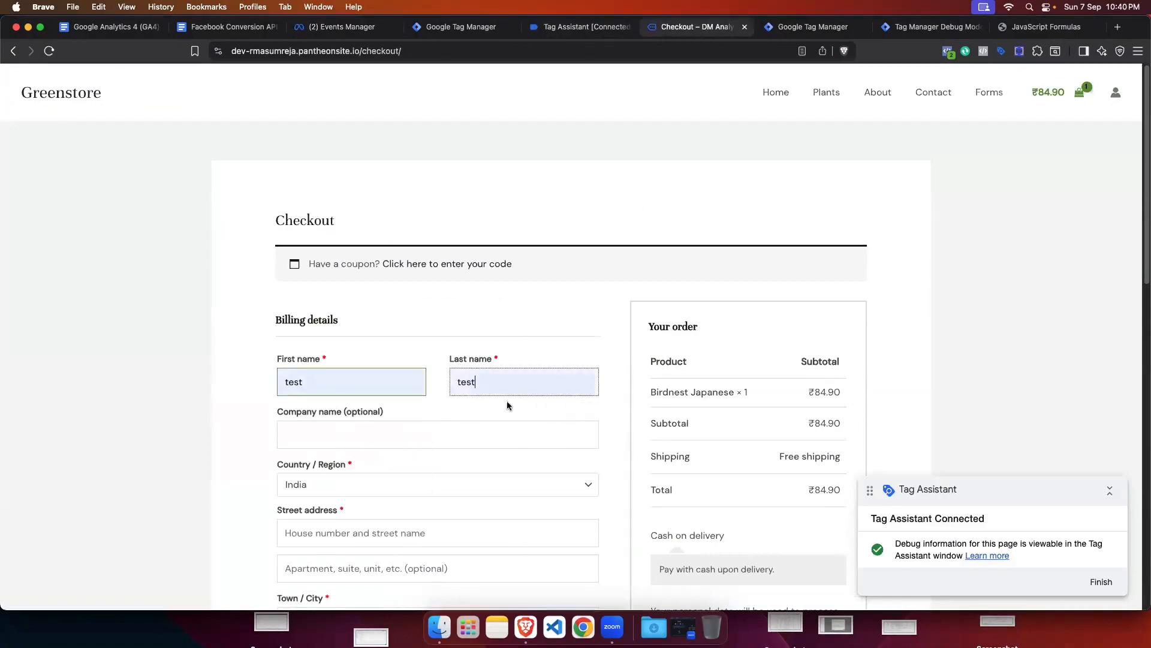
# Step: Fill in the billing street address, town and postal code with saved entries
pyautogui.scroll(-3, 490, 407)
pyautogui.click(343, 334)
pyautogui.click(343, 366)
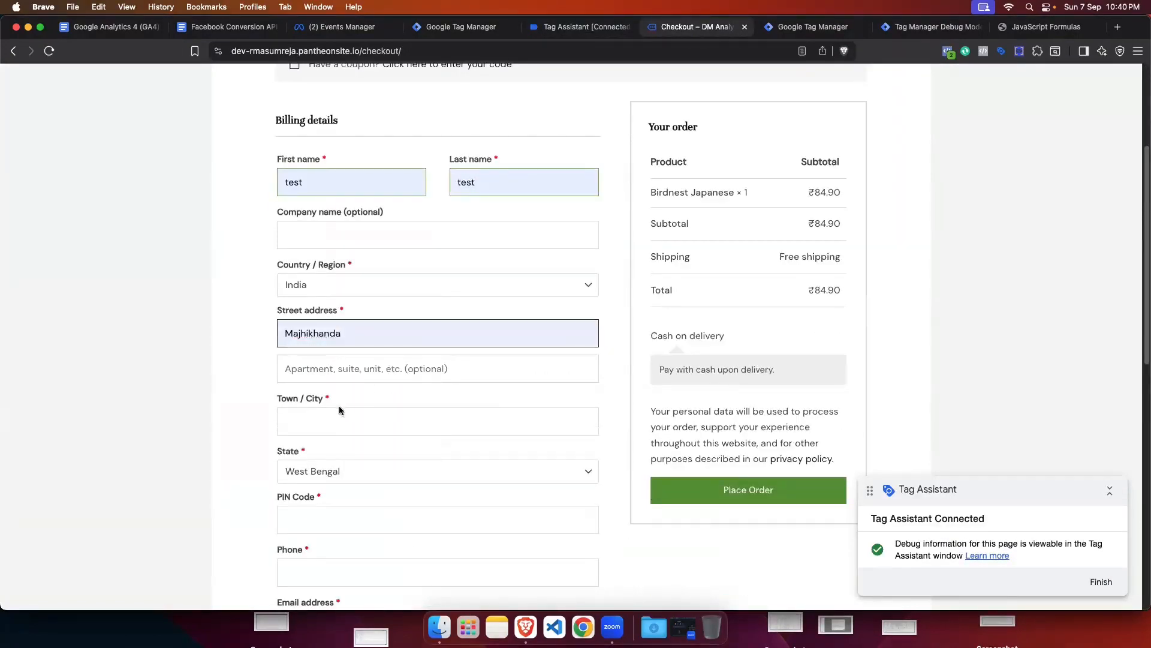
pyautogui.click(342, 421)
pyautogui.click(361, 452)
pyautogui.scroll(-1, 362, 456)
pyautogui.click(363, 479)
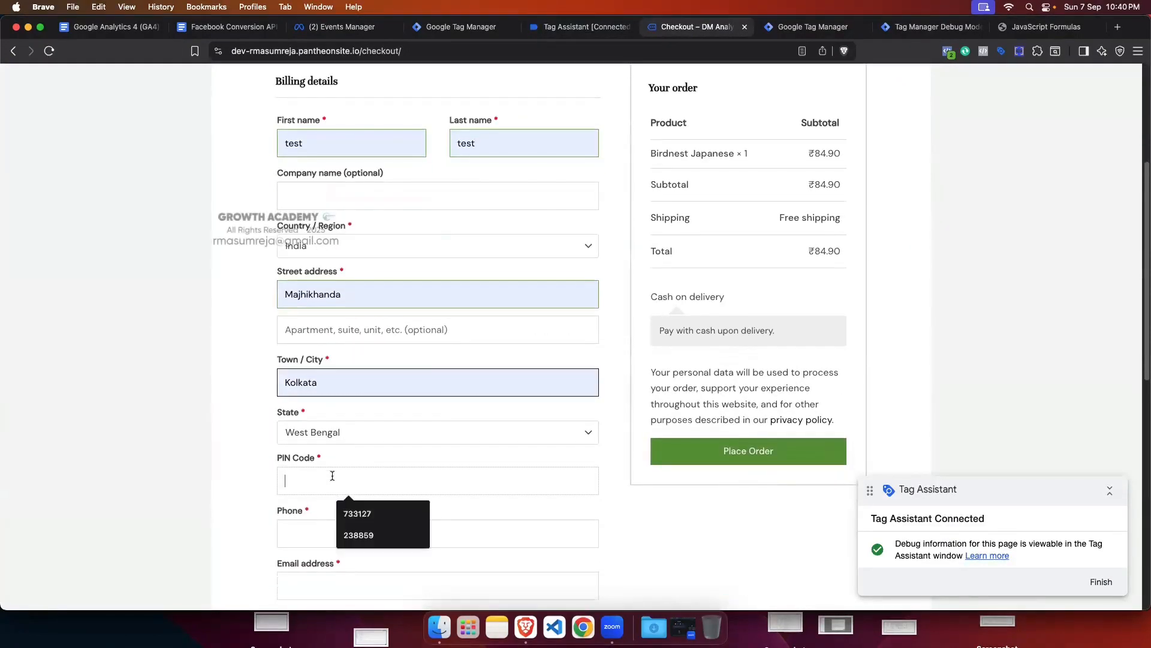
pyautogui.click(378, 507)
# Step: Fill in the billing phone number and the test e-mail address with saved entries
pyautogui.scroll(-5, 380, 474)
pyautogui.click(336, 331)
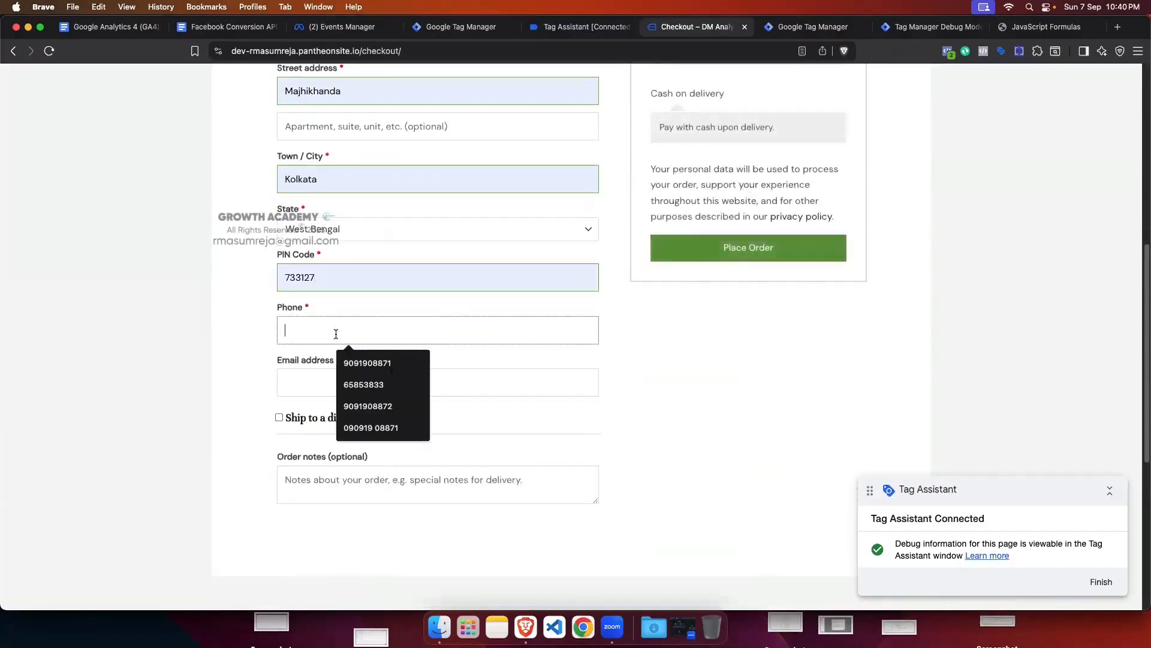
pyautogui.click(360, 362)
pyautogui.click(331, 379)
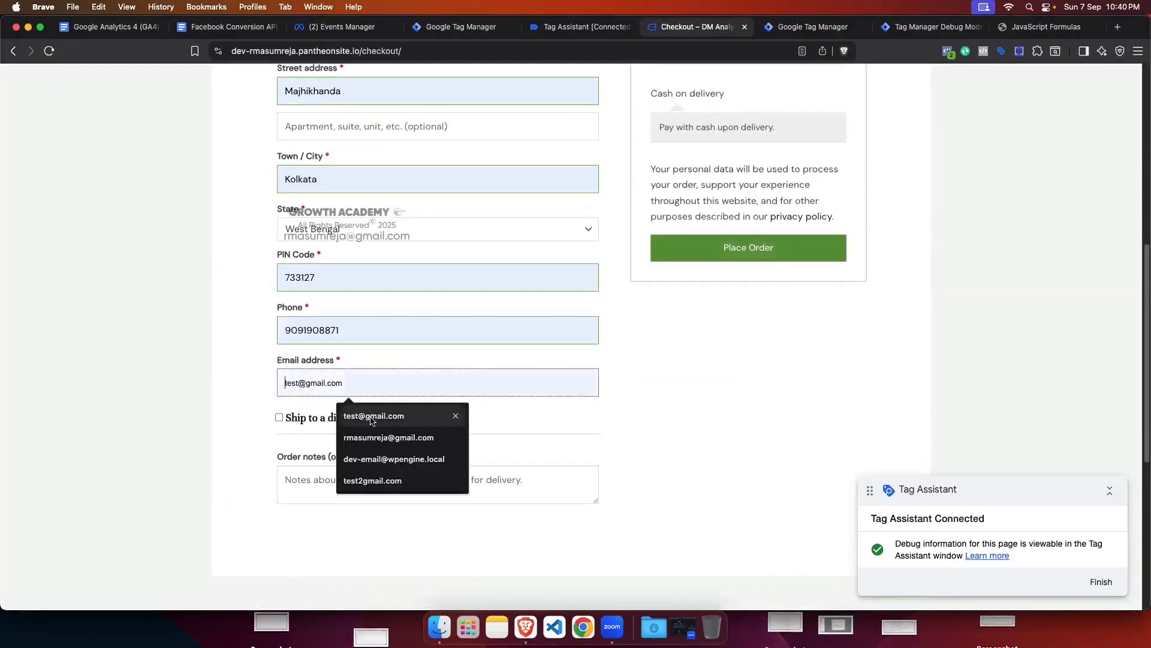
pyautogui.click(374, 420)
# Step: Place the cash-on-delivery order for Birdnest Japanese and decline saving the address in the browser
pyautogui.scroll(5, 666, 377)
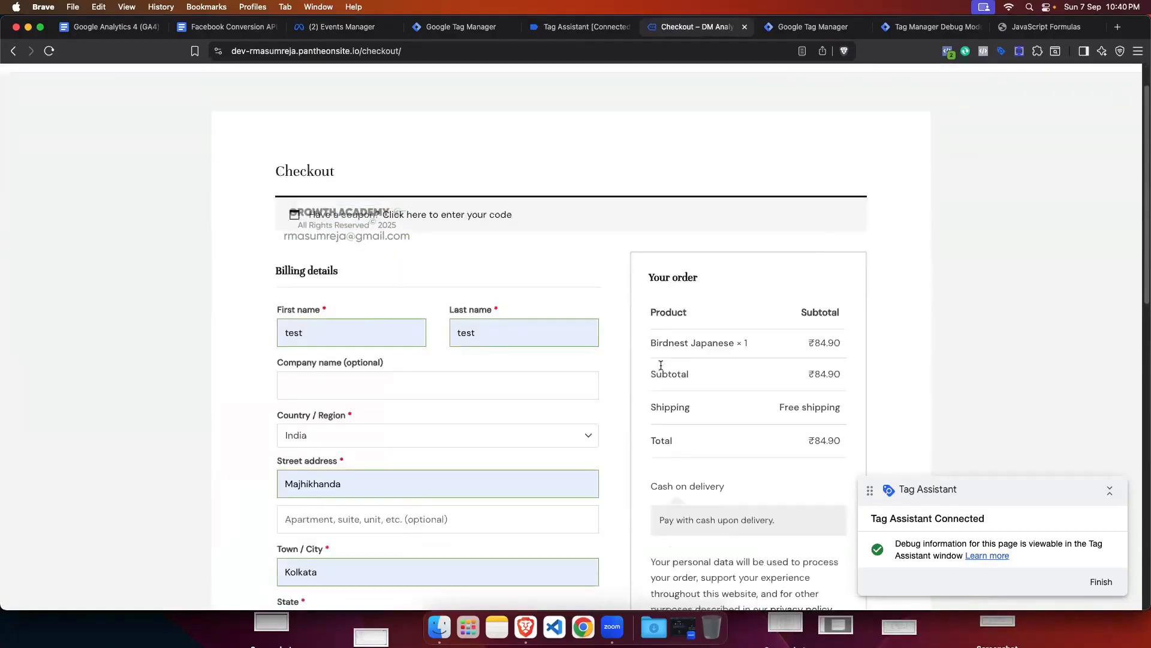
pyautogui.scroll(-1, 660, 372)
pyautogui.click(732, 478)
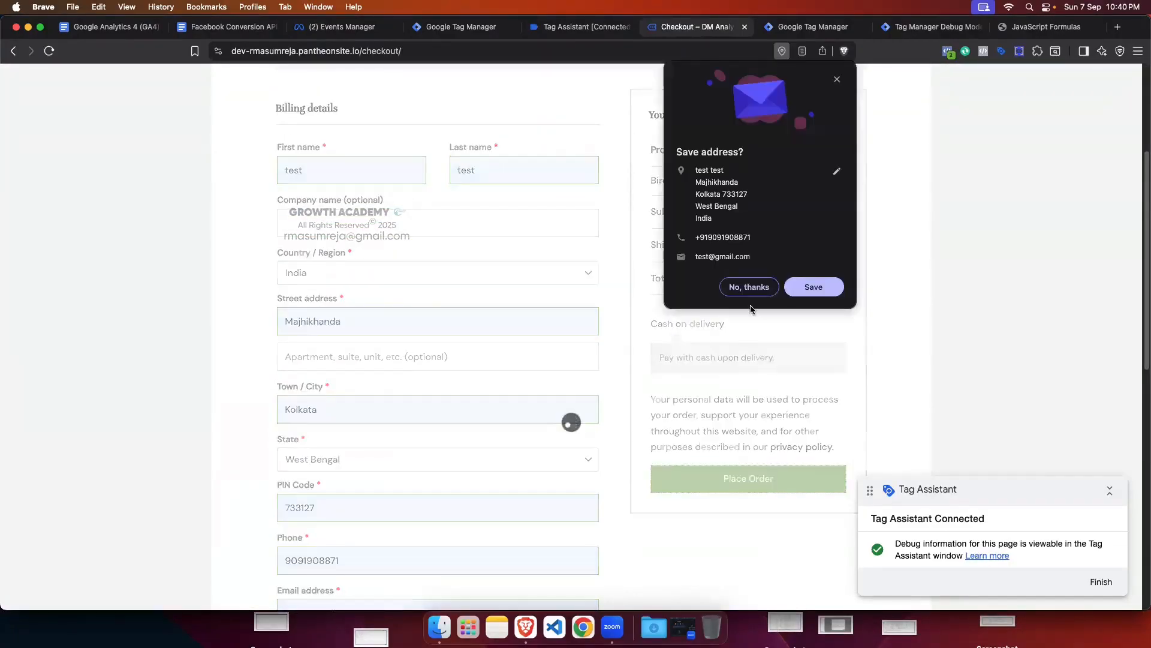
pyautogui.click(746, 287)
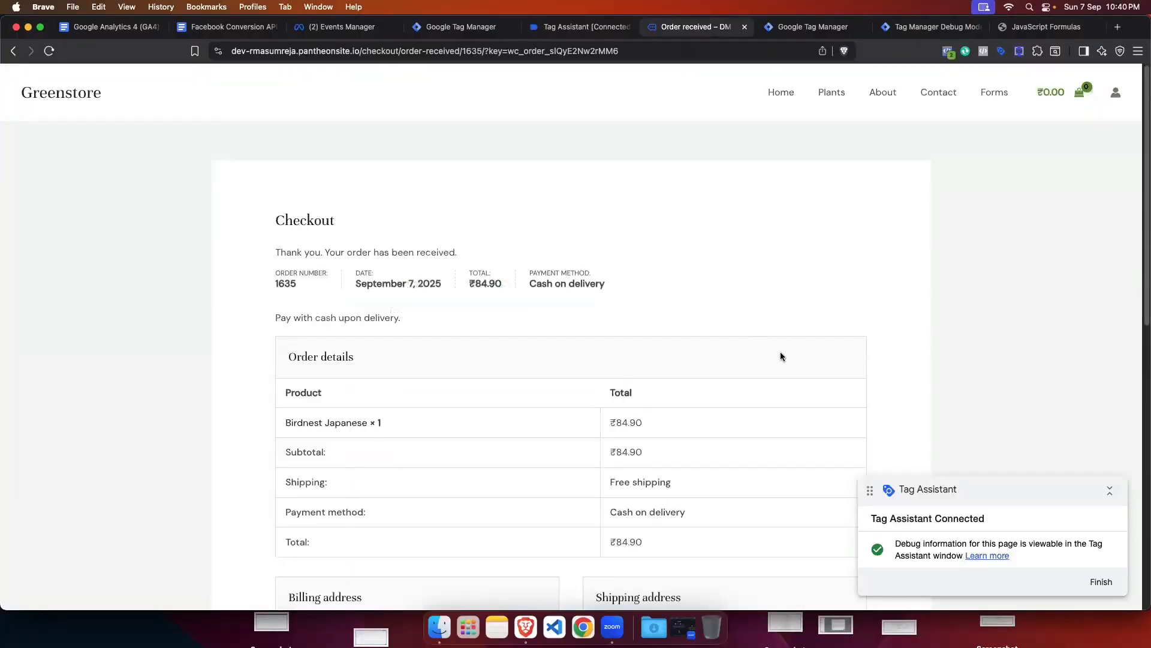
# Step: Inspect the Purchase event's parameters and contents in Meta Pixel Helper, and check the purchase tags fired in the server container preview
pyautogui.click(947, 53)
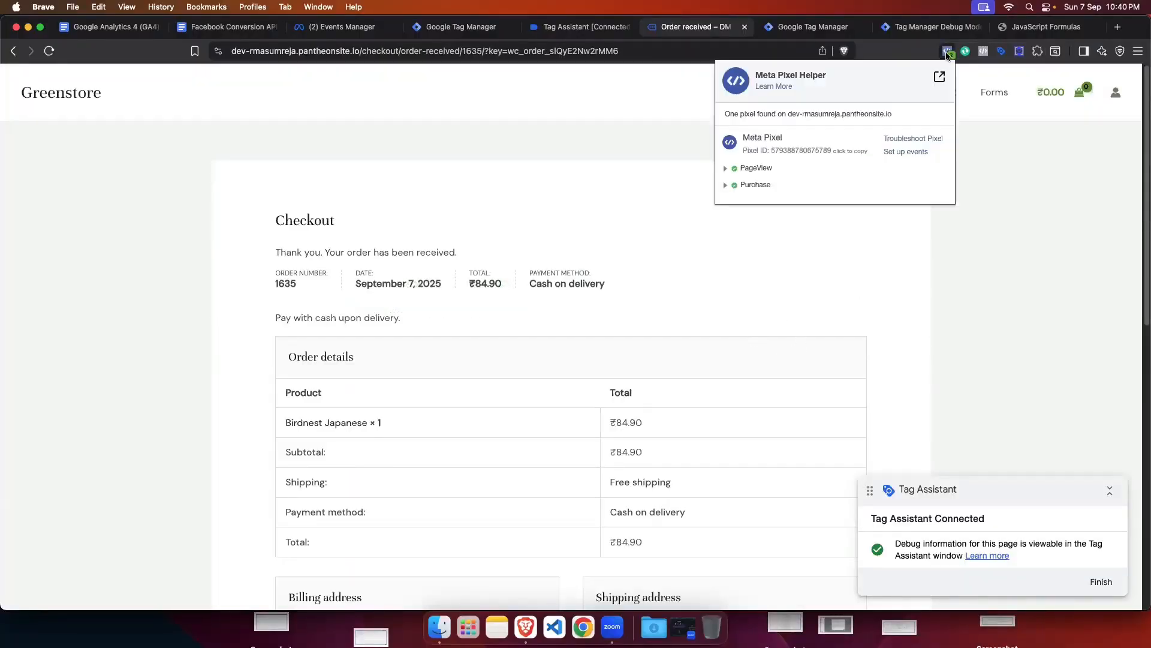
pyautogui.click(744, 189)
pyautogui.click(774, 254)
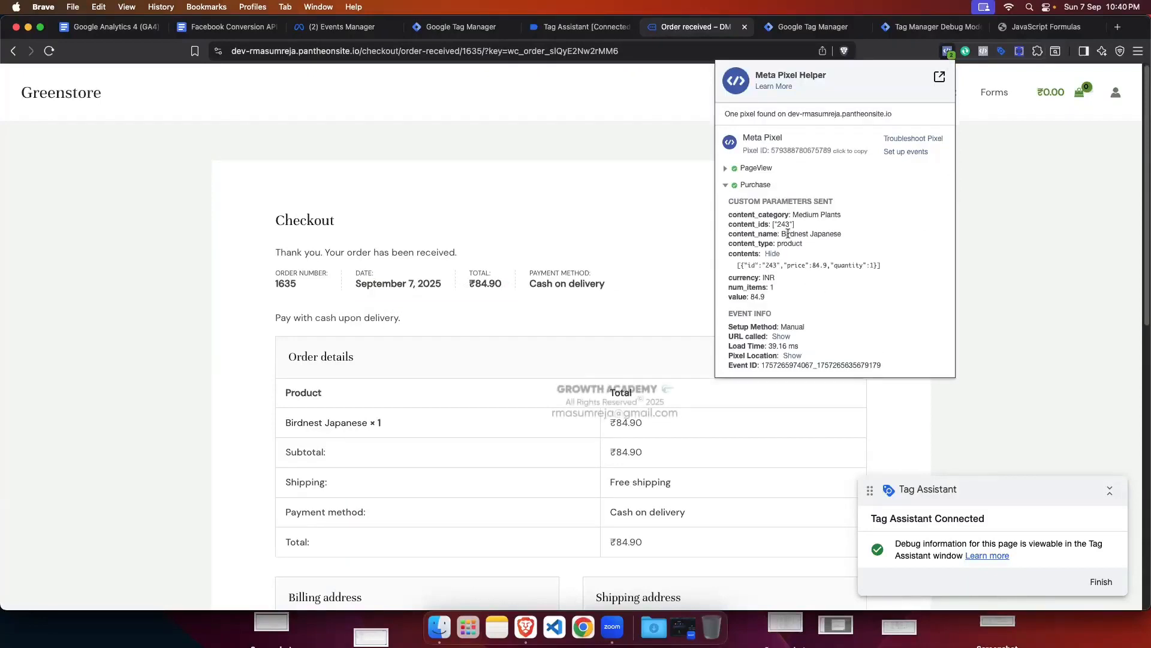
pyautogui.click(1030, 307)
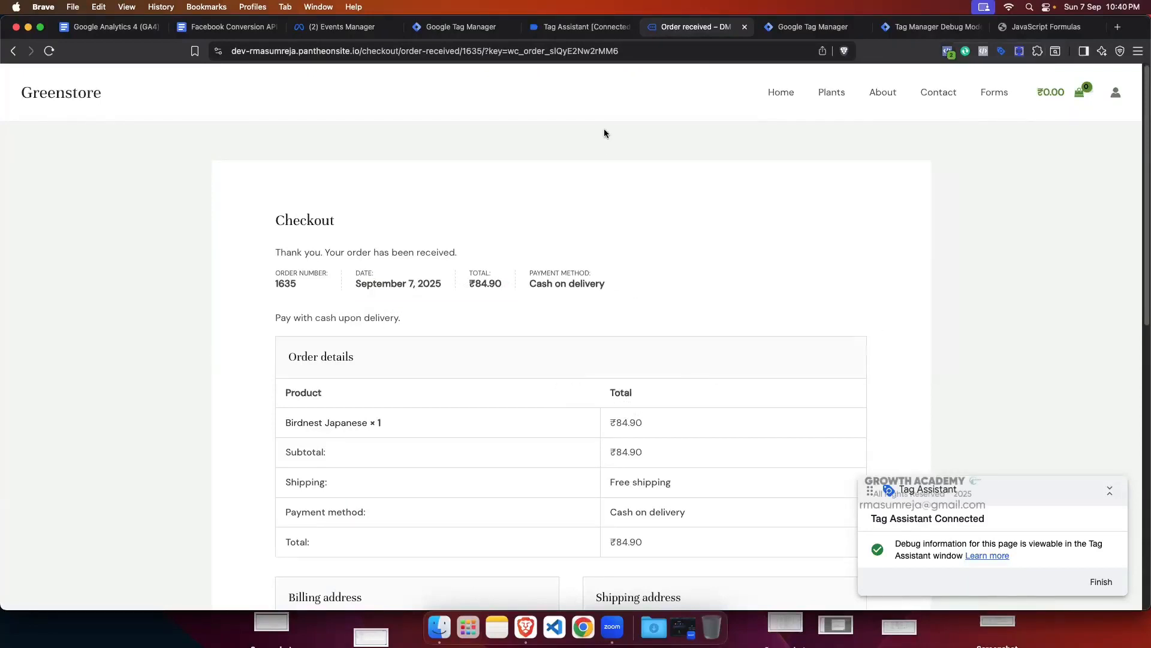
pyautogui.click(908, 27)
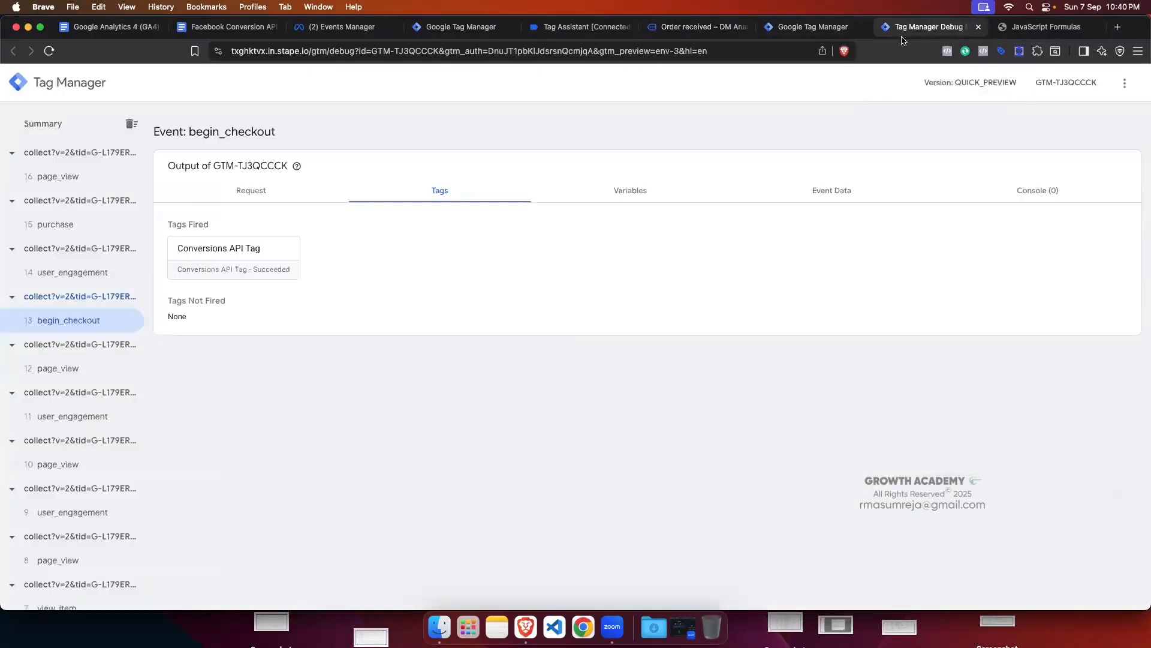
pyautogui.click(72, 225)
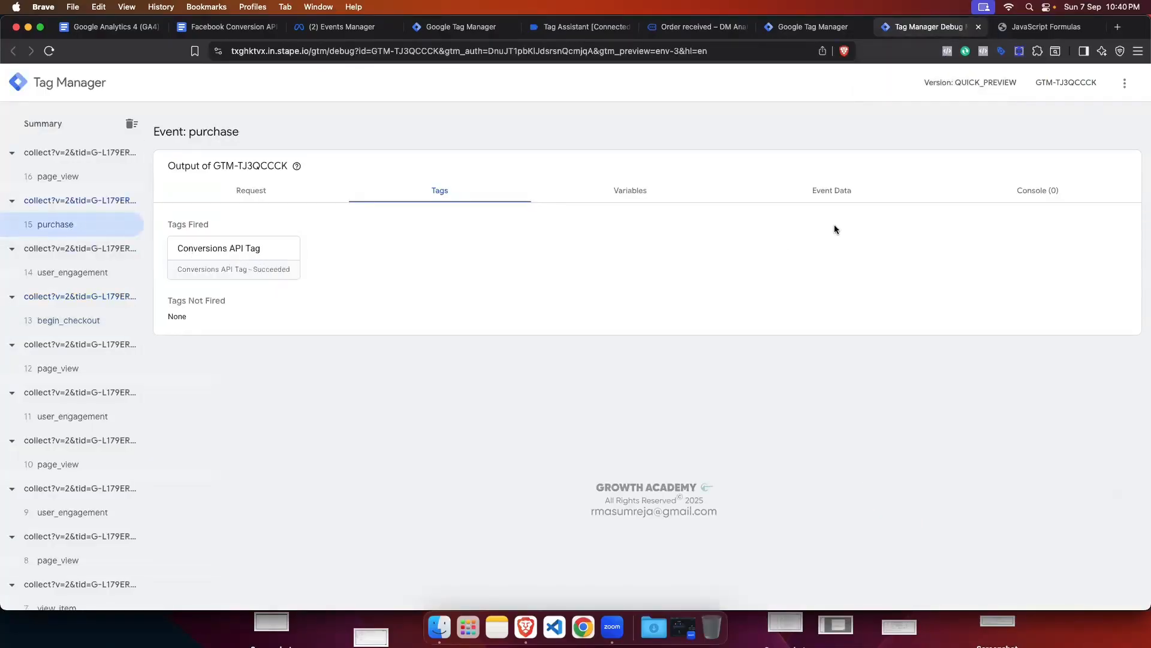
# Step: Examine the purchase event's event data in the server container preview, focusing on the user_data object, and expand the remaining rows
pyautogui.click(833, 192)
pyautogui.scroll(-5, 587, 375)
pyautogui.scroll(-3, 588, 376)
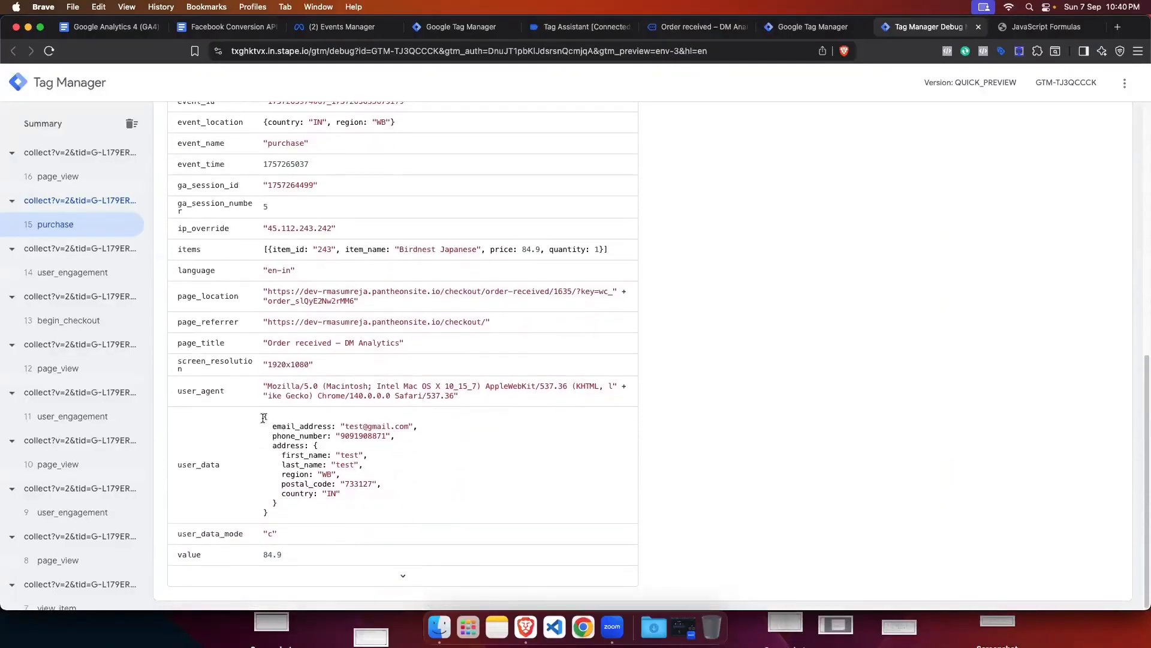
pyautogui.moveTo(263, 417); pyautogui.dragTo(782, 424)
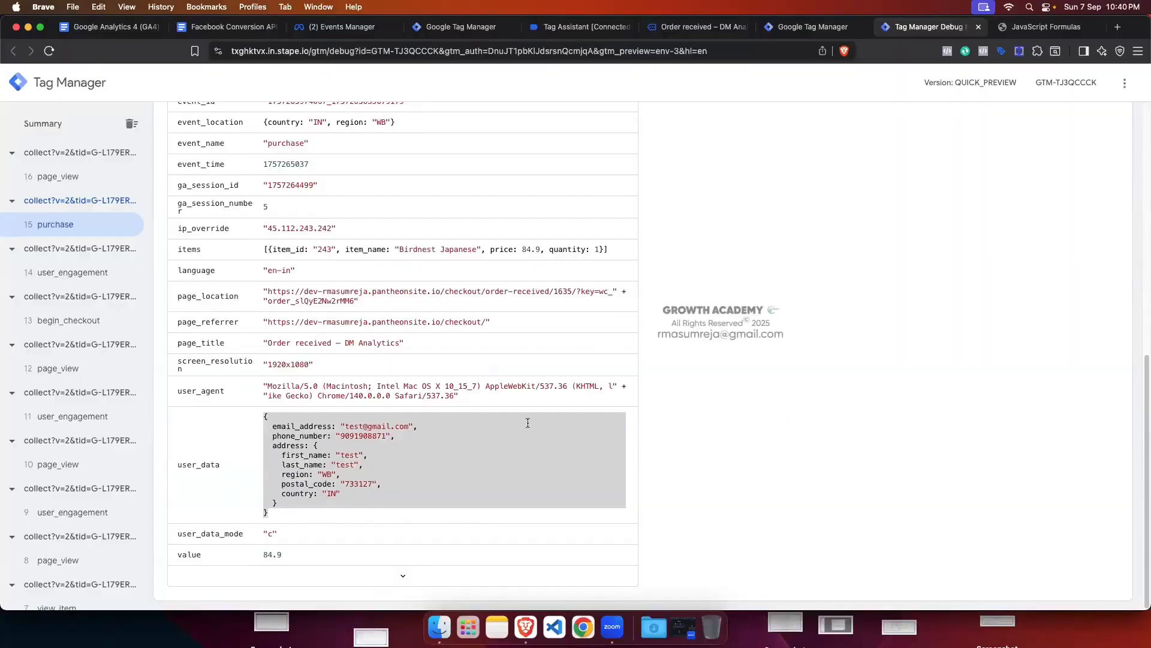
pyautogui.click(405, 575)
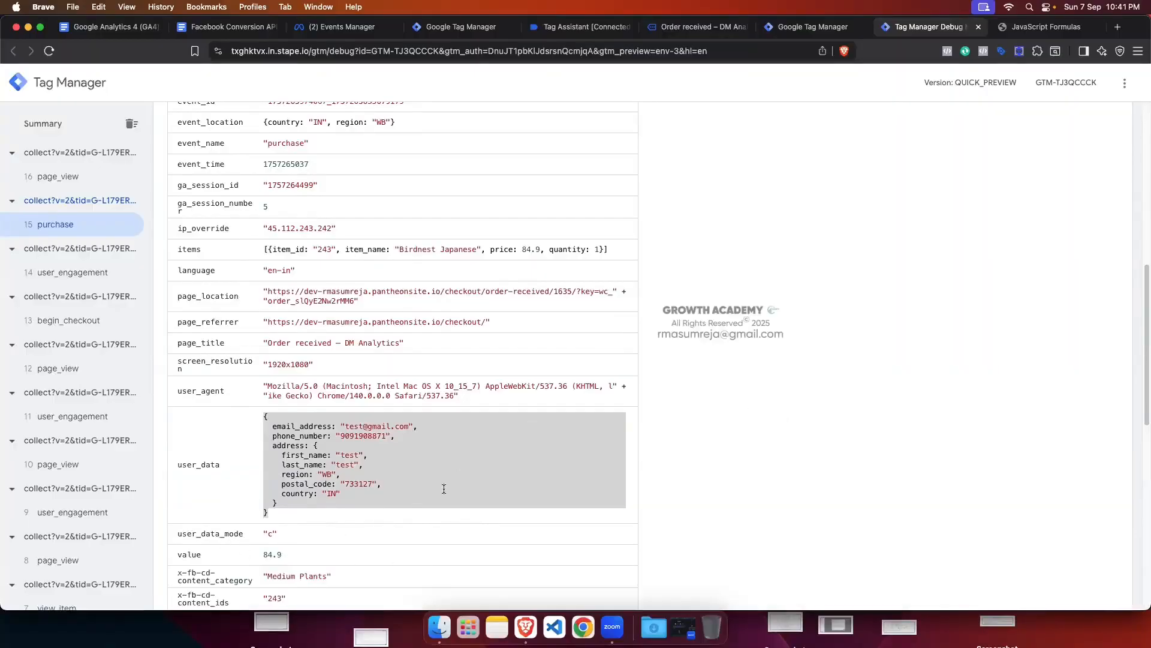
pyautogui.scroll(-5, 395, 480)
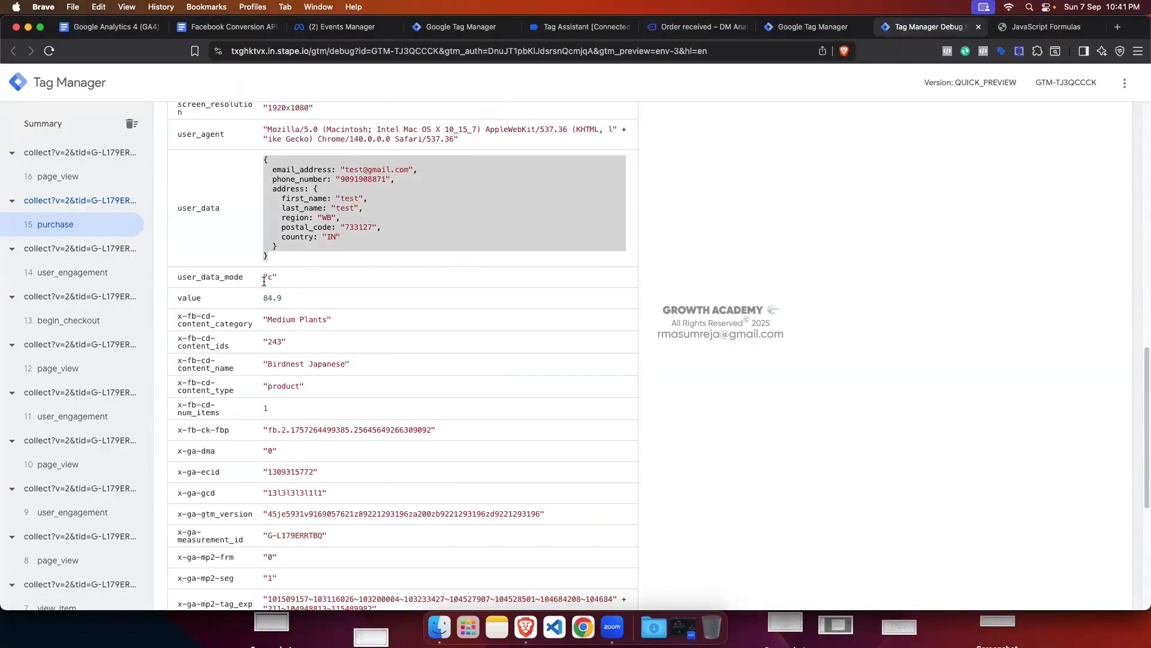
# Step: Check the purchase event's Facebook content category, IDs, name, type and browser ID parameters in the event data
pyautogui.moveTo(177, 317); pyautogui.dragTo(240, 329)
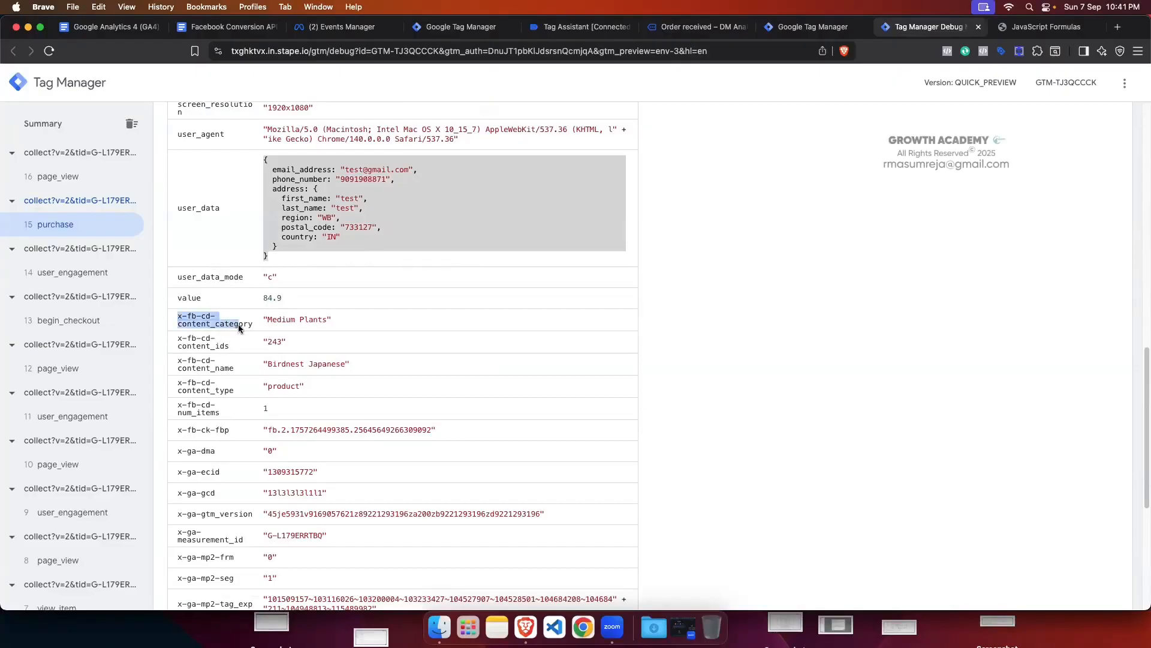
pyautogui.click(180, 342)
pyautogui.moveTo(193, 360); pyautogui.dragTo(253, 367)
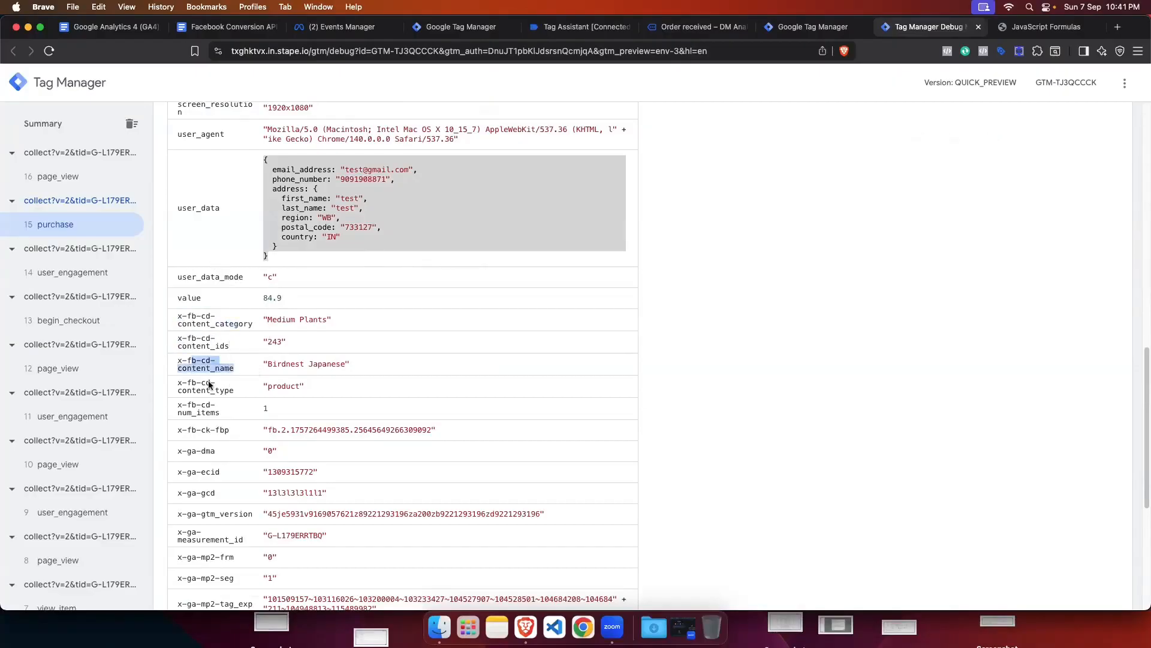
pyautogui.moveTo(182, 389); pyautogui.dragTo(245, 395)
pyautogui.moveTo(178, 429); pyautogui.dragTo(231, 429)
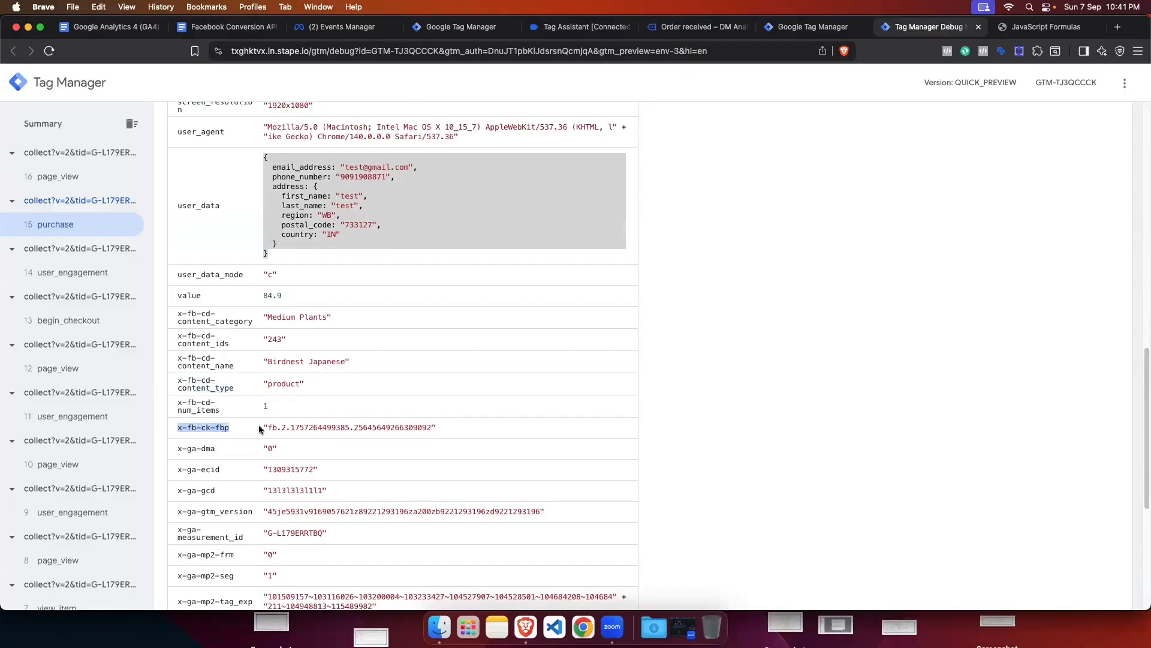
pyautogui.scroll(-1, 240, 437)
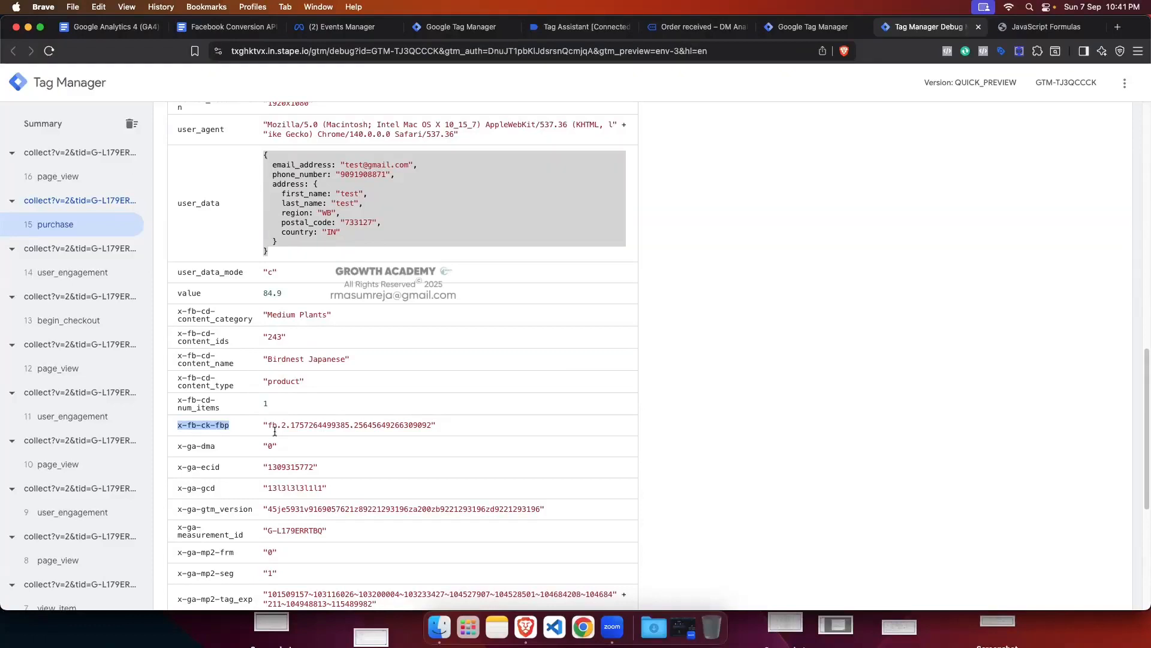
pyautogui.scroll(-5, 249, 413)
# Step: Check the currency, event_id and event_time fields in the purchase event data
pyautogui.scroll(12, 258, 423)
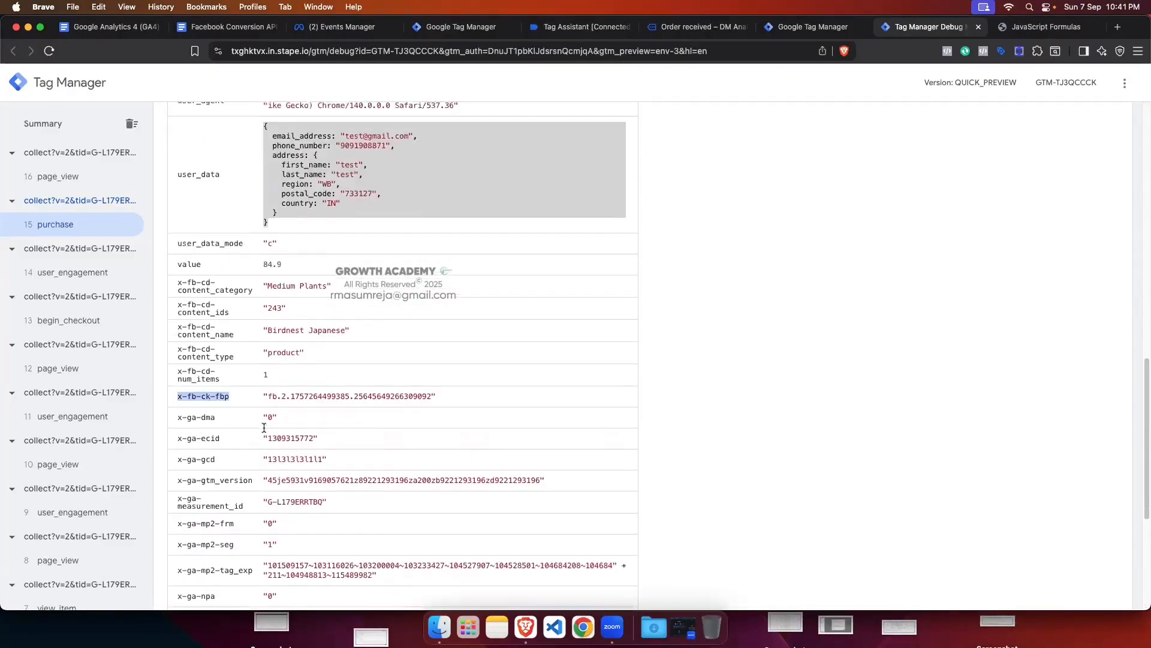
pyautogui.scroll(2, 264, 430)
pyautogui.moveTo(171, 313); pyautogui.dragTo(228, 318)
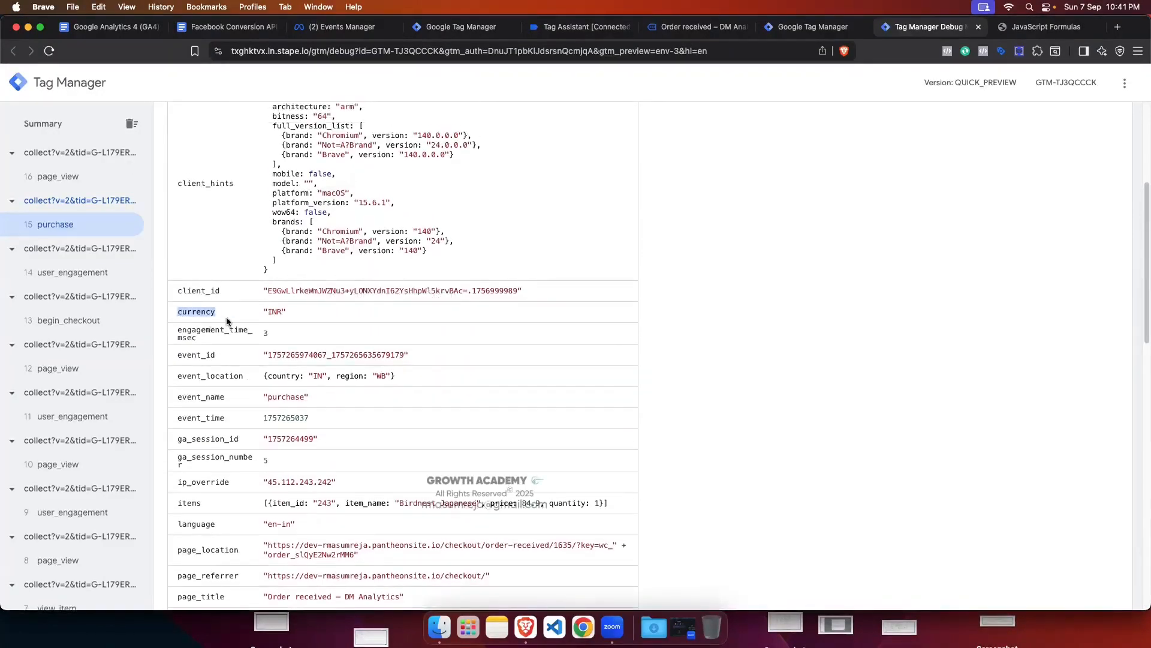
pyautogui.doubleClick(186, 355)
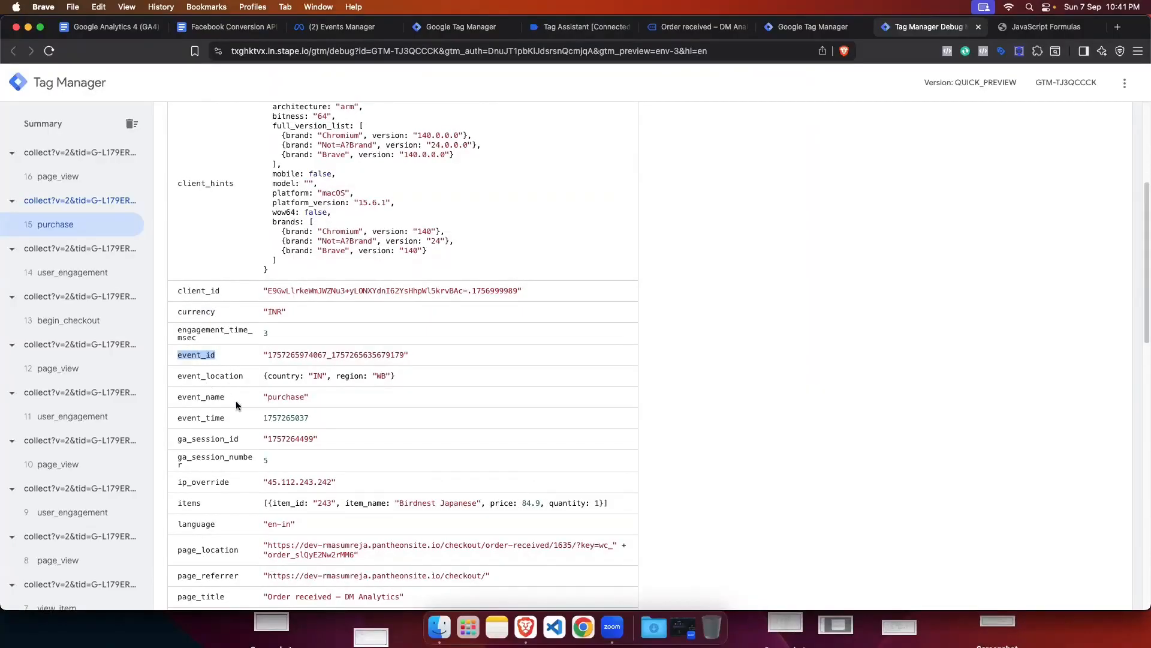
pyautogui.click(174, 419)
pyautogui.doubleClick(174, 418)
pyautogui.click(725, 375)
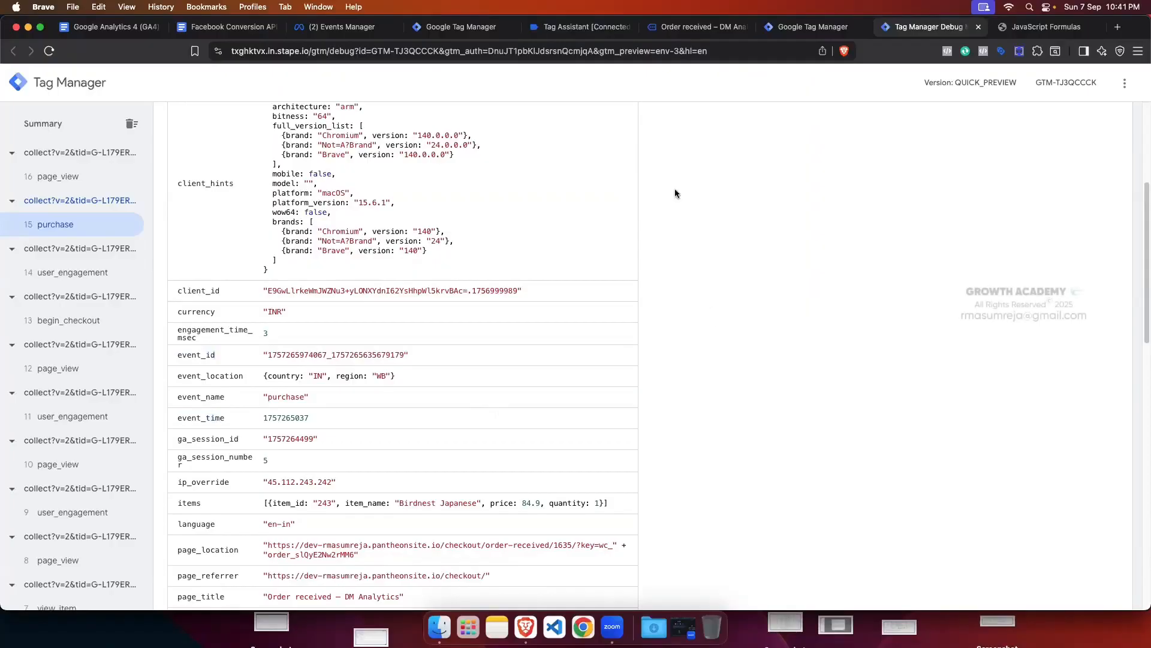
# Step: Inspect the parameters of the server-received Purchase event in Meta Events Manager's test events
pyautogui.click(342, 27)
pyautogui.scroll(-3, 561, 370)
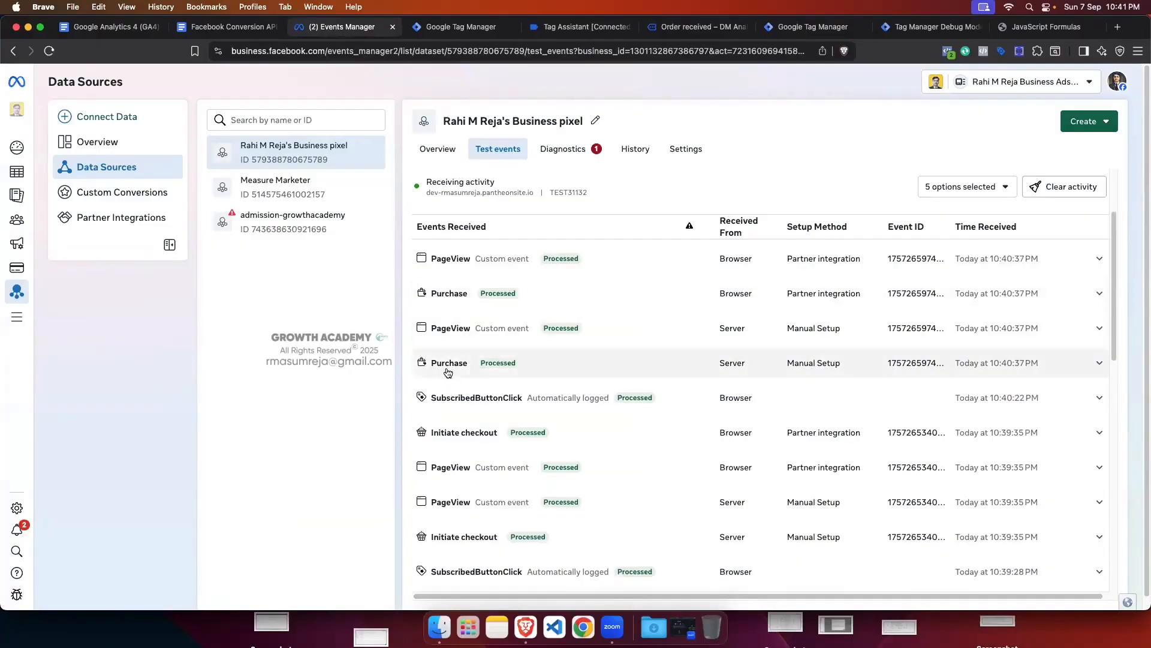
pyautogui.click(448, 371)
pyautogui.scroll(-1, 510, 408)
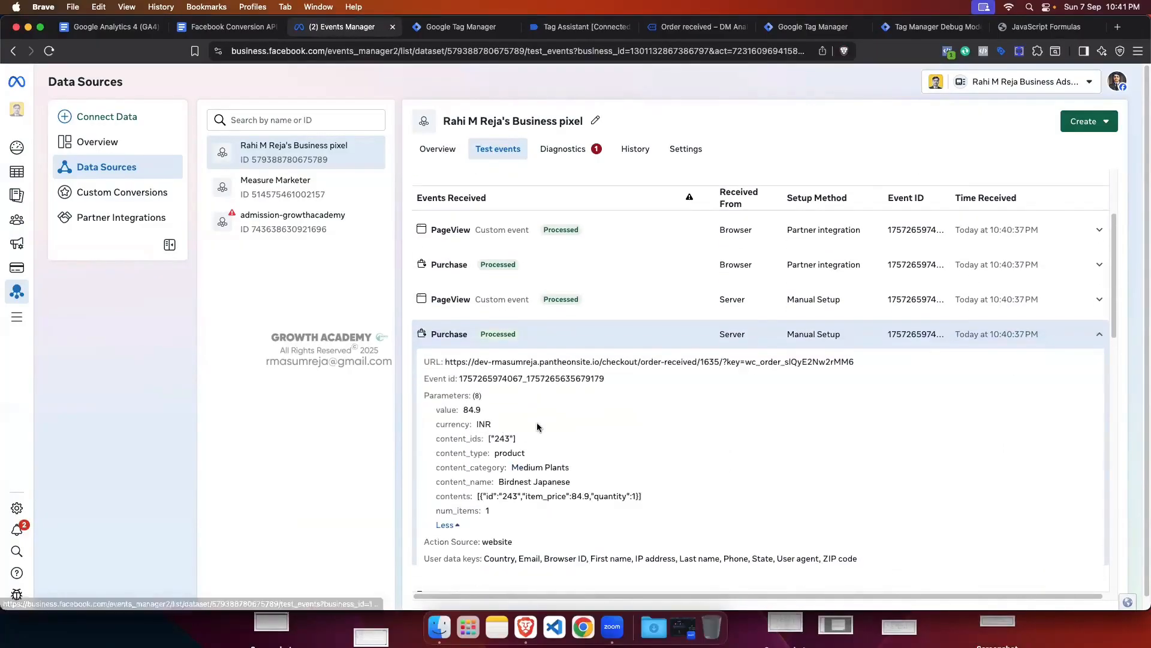
pyautogui.scroll(-1, 538, 427)
pyautogui.moveTo(493, 482); pyautogui.dragTo(436, 380)
# Step: Review the user data keys sent with the server Purchase event, then collapse its details
pyautogui.scroll(-3, 587, 409)
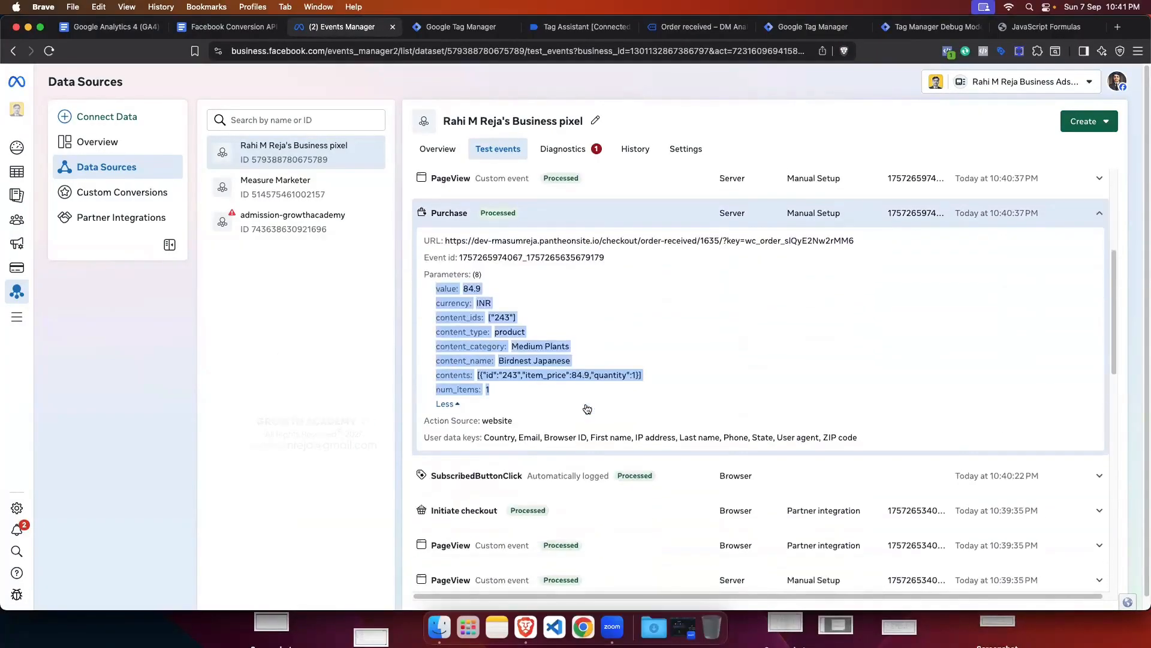
pyautogui.scroll(-1, 587, 409)
pyautogui.moveTo(483, 412); pyautogui.dragTo(862, 418)
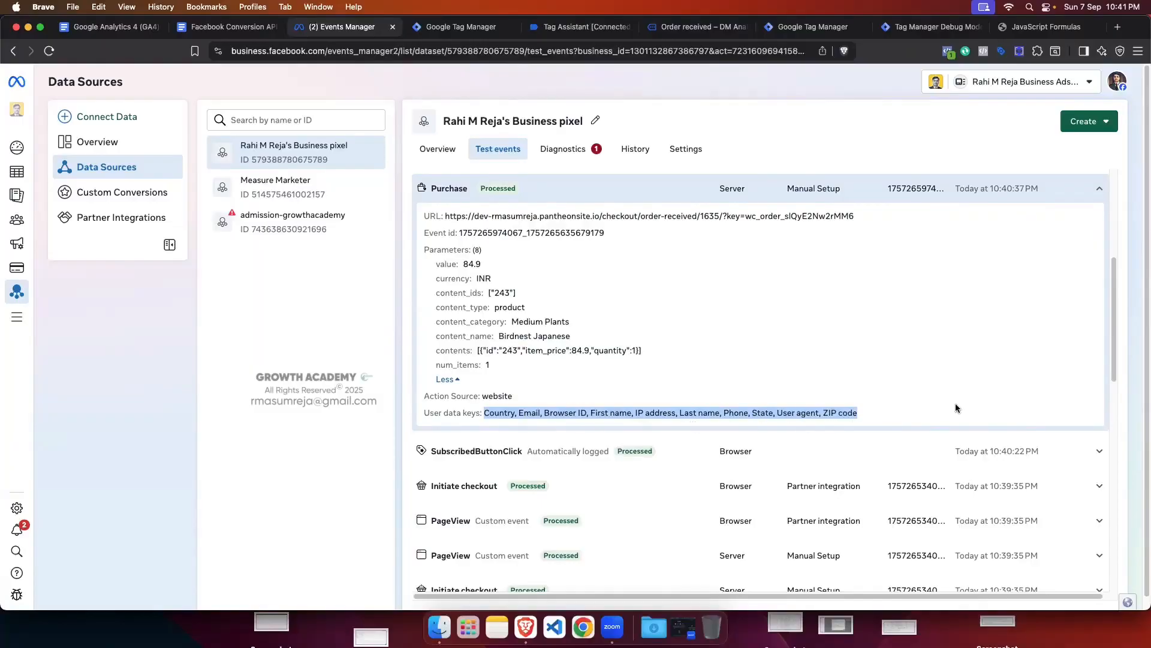
pyautogui.scroll(1, 660, 360)
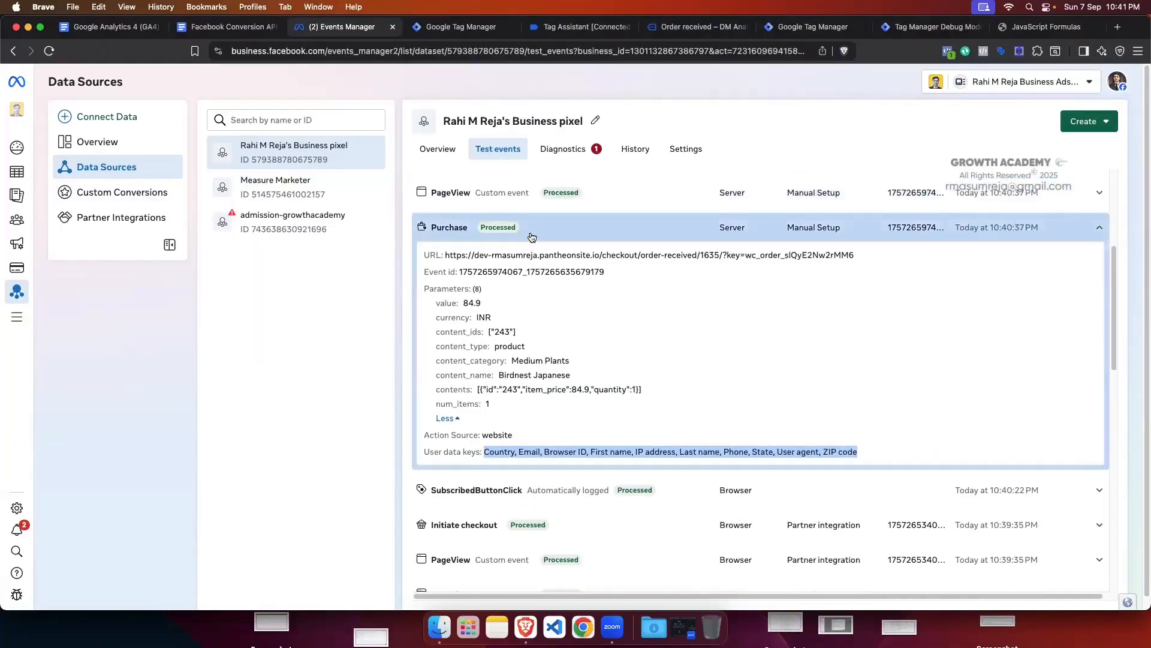
pyautogui.click(531, 235)
# Step: Inspect all parameters and the advanced matching parameters of the browser-received Purchase event, then collapse it and compare the received events
pyautogui.scroll(1, 493, 237)
pyautogui.click(450, 197)
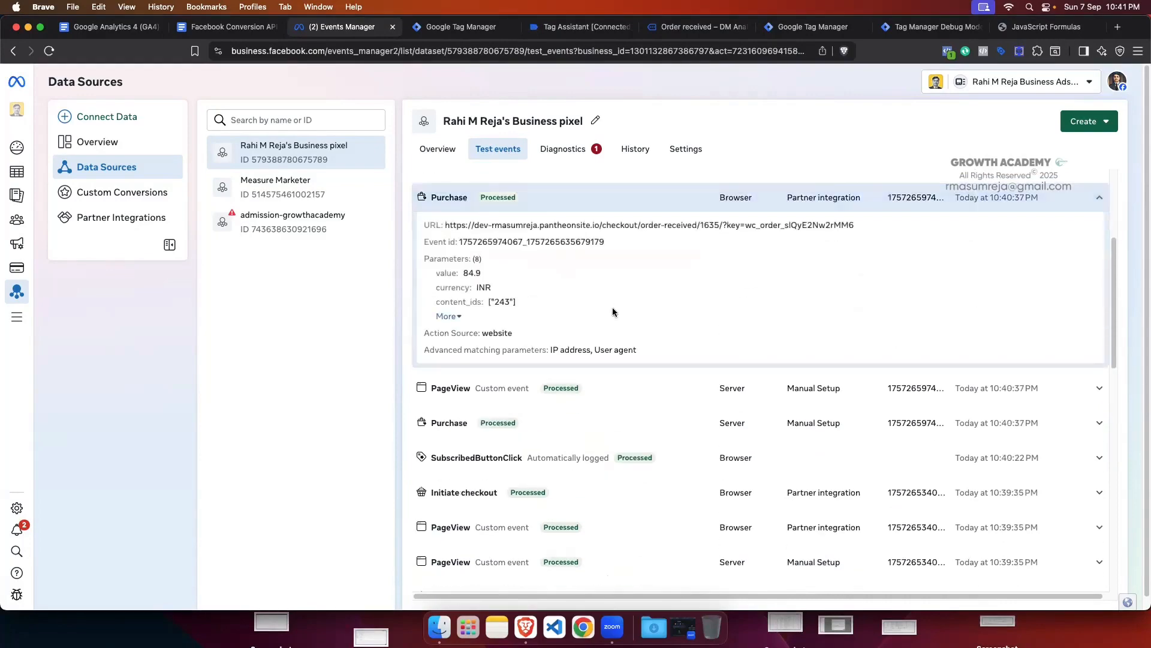
pyautogui.click(447, 316)
pyautogui.scroll(-1, 638, 387)
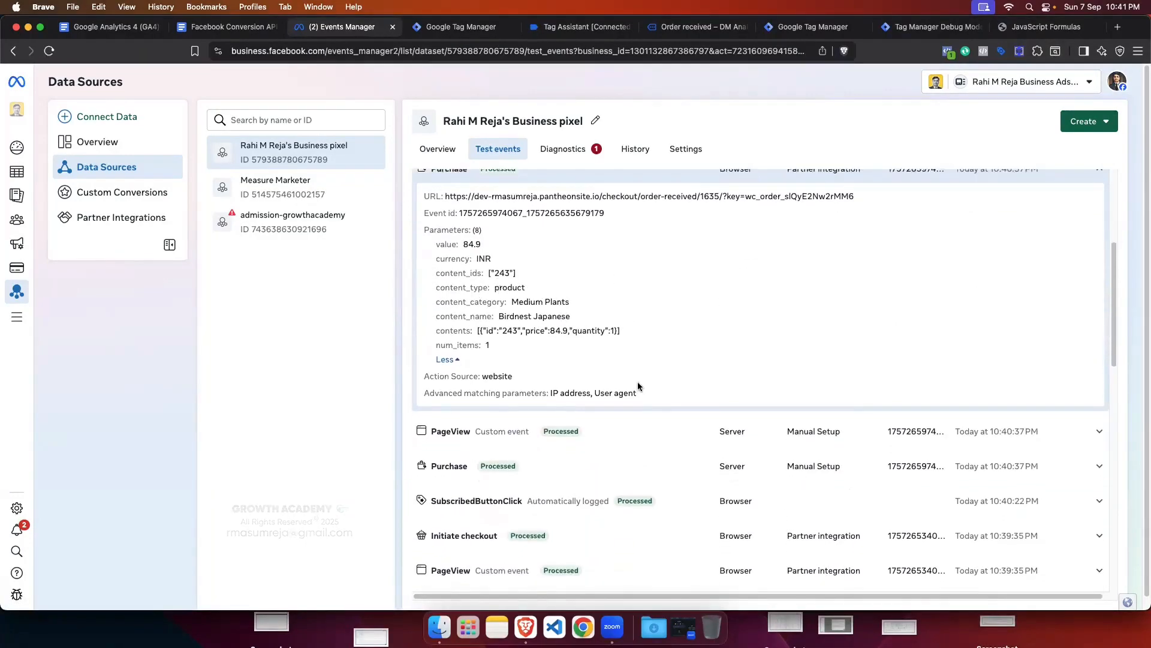
pyautogui.scroll(1, 638, 386)
pyautogui.scroll(3, 638, 384)
pyautogui.click(570, 387)
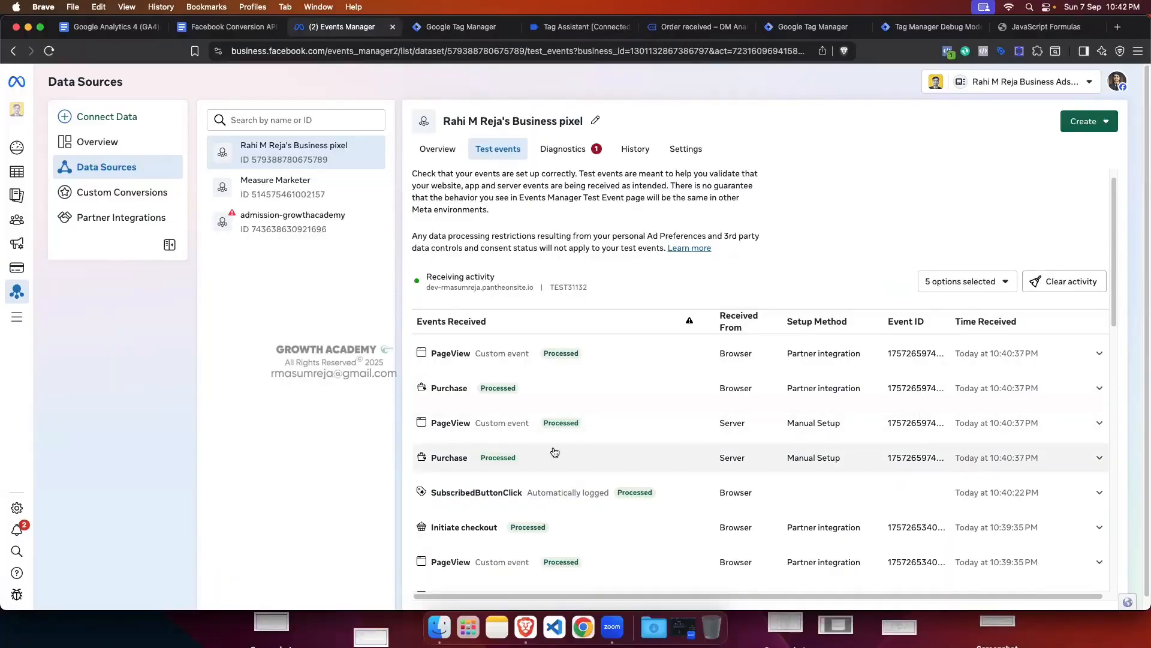
pyautogui.scroll(1, 689, 405)
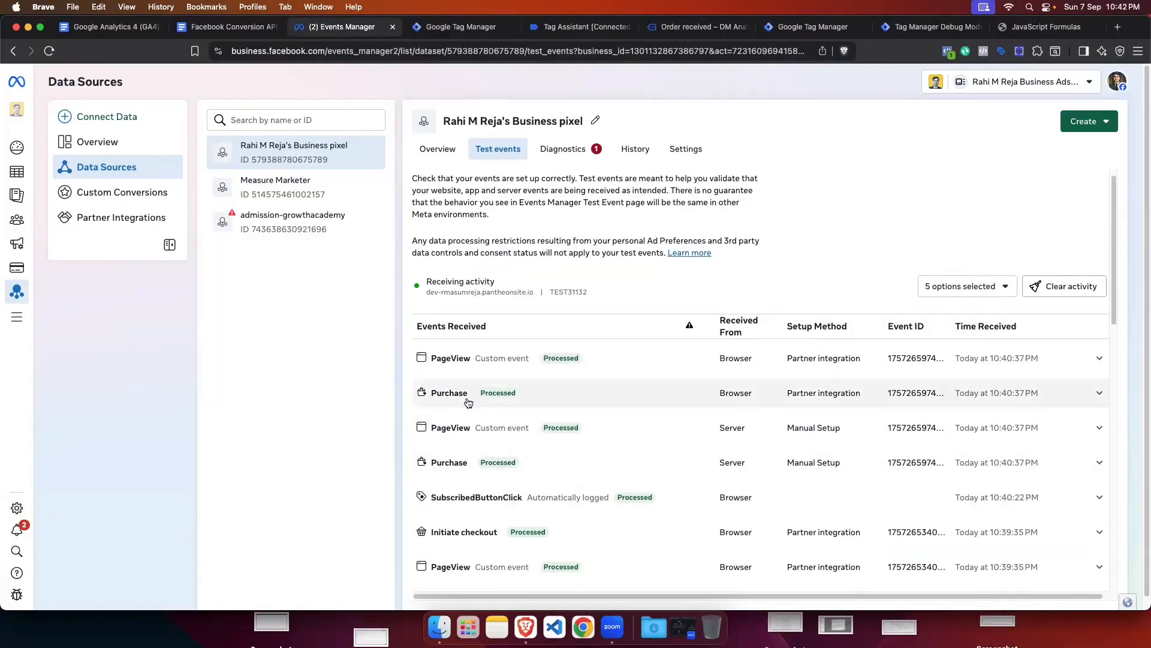
pyautogui.scroll(1, 601, 535)
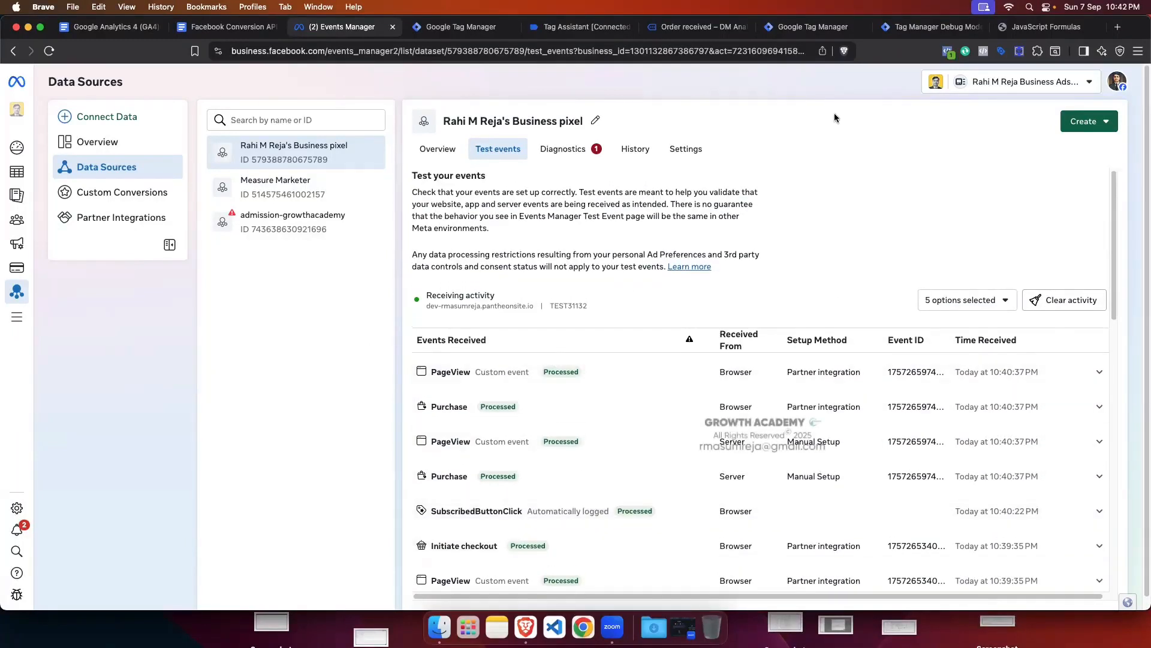
# Step: Review the Facebook pixel and FB - SS server-side tags and their firing triggers in the web container's tag list
pyautogui.click(447, 27)
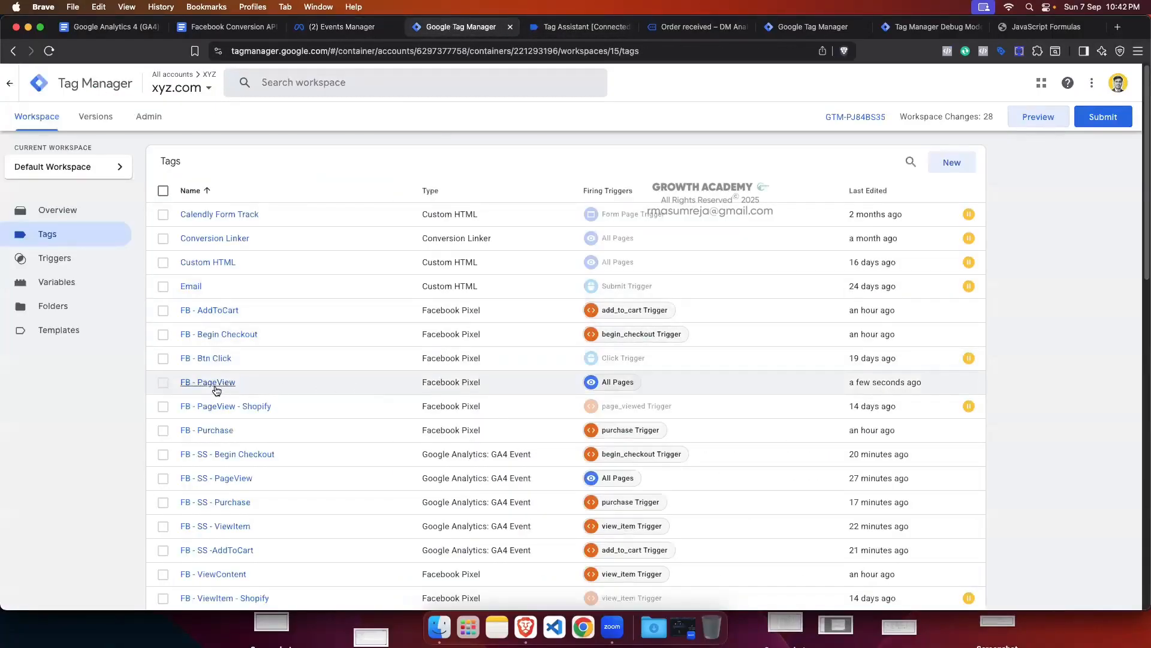
pyautogui.scroll(-8, 416, 399)
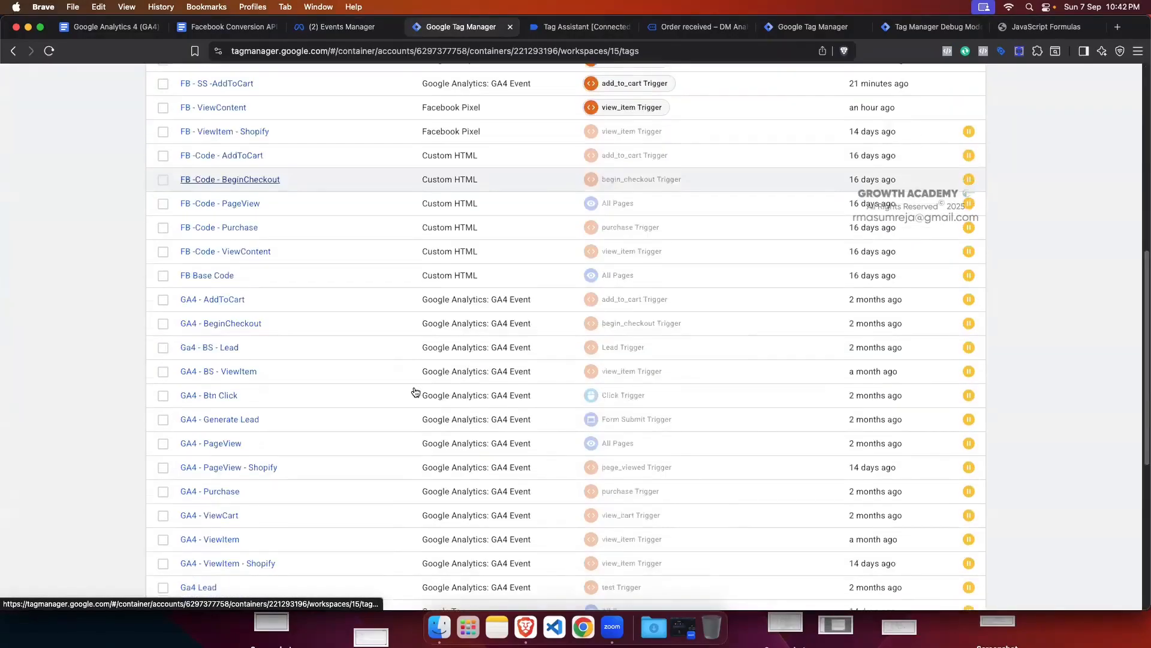
pyautogui.scroll(-7, 414, 393)
pyautogui.scroll(4, 378, 390)
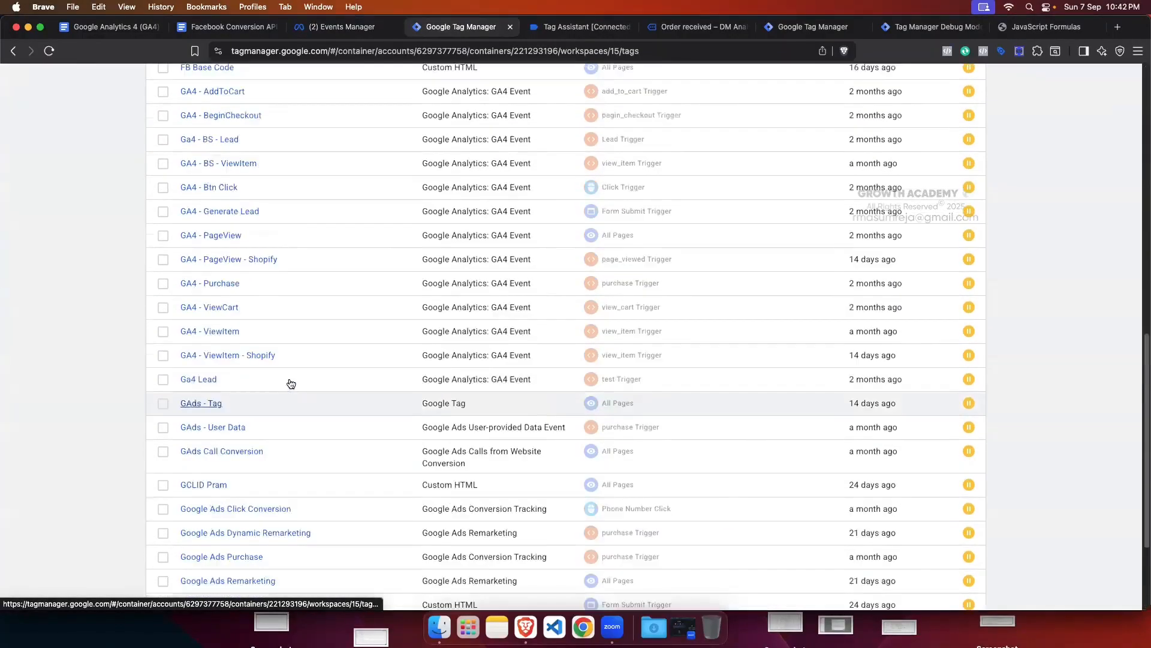
pyautogui.scroll(10, 291, 383)
pyautogui.scroll(-3, 291, 381)
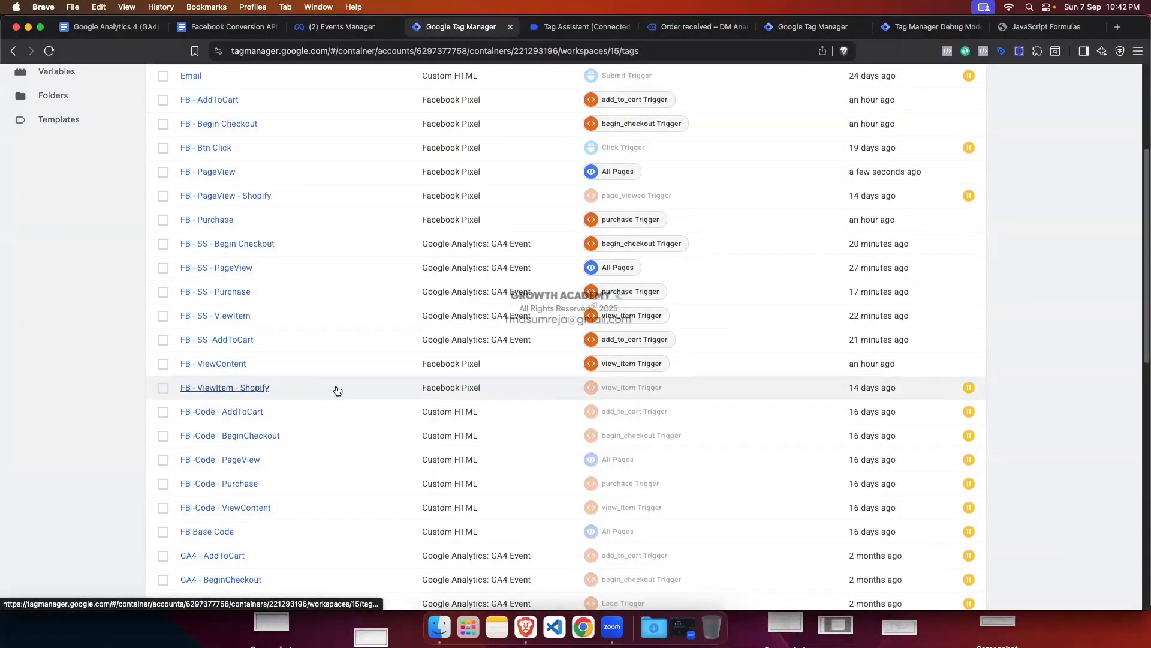
pyautogui.scroll(2, 228, 332)
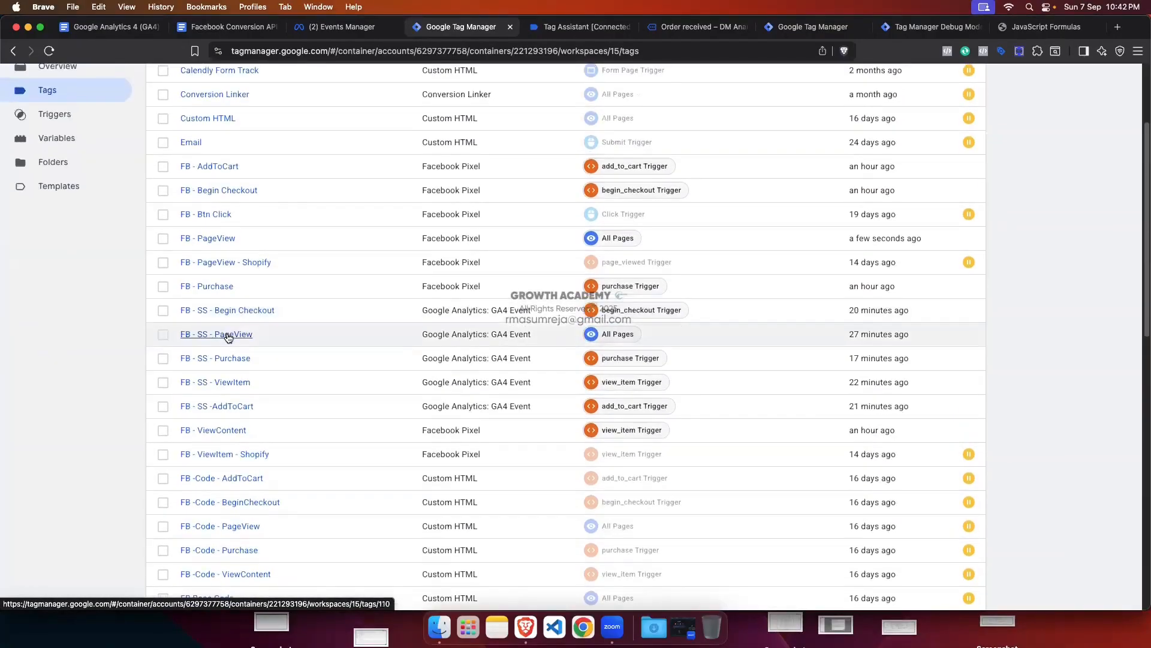
pyautogui.click(228, 335)
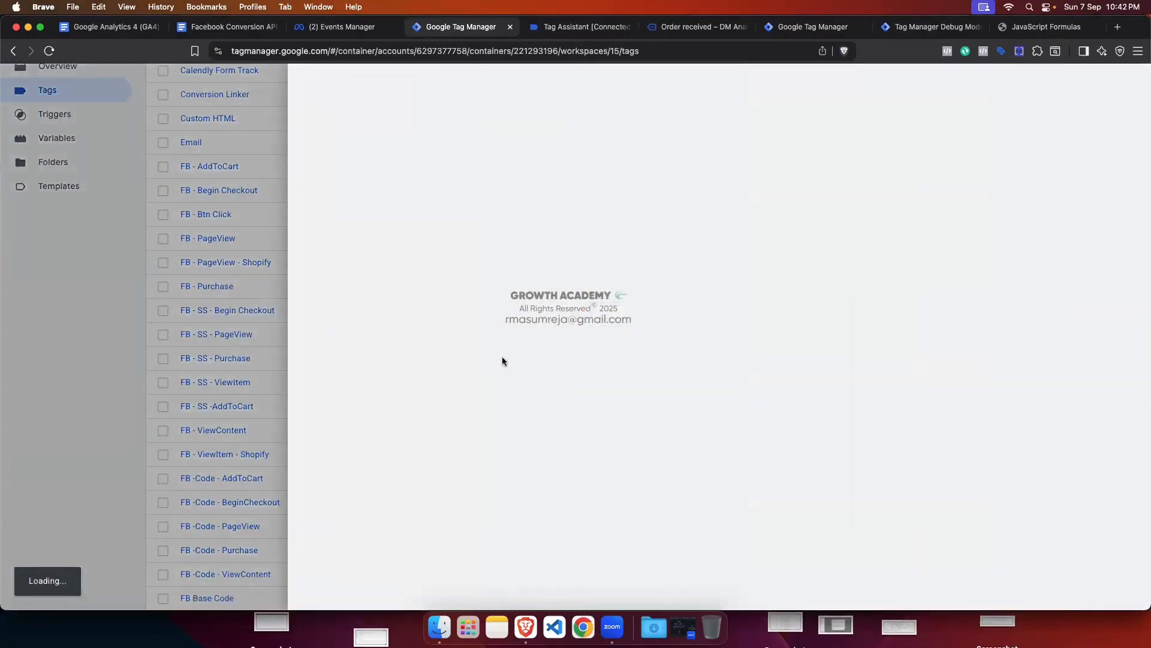
pyautogui.click(229, 369)
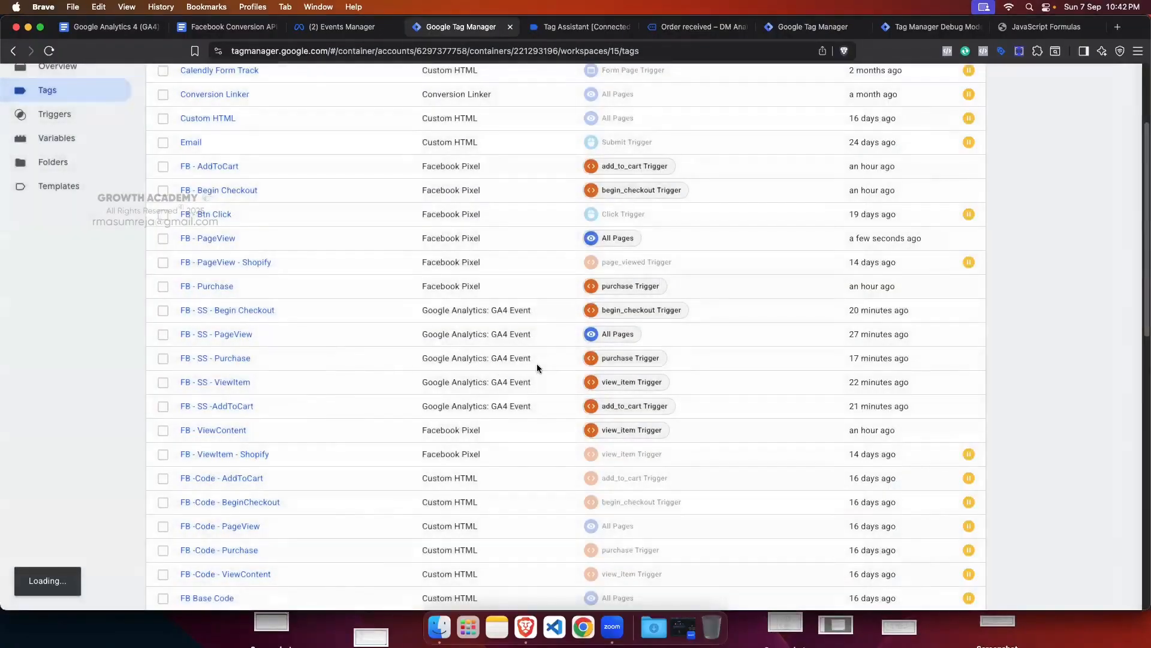
pyautogui.scroll(1, 540, 364)
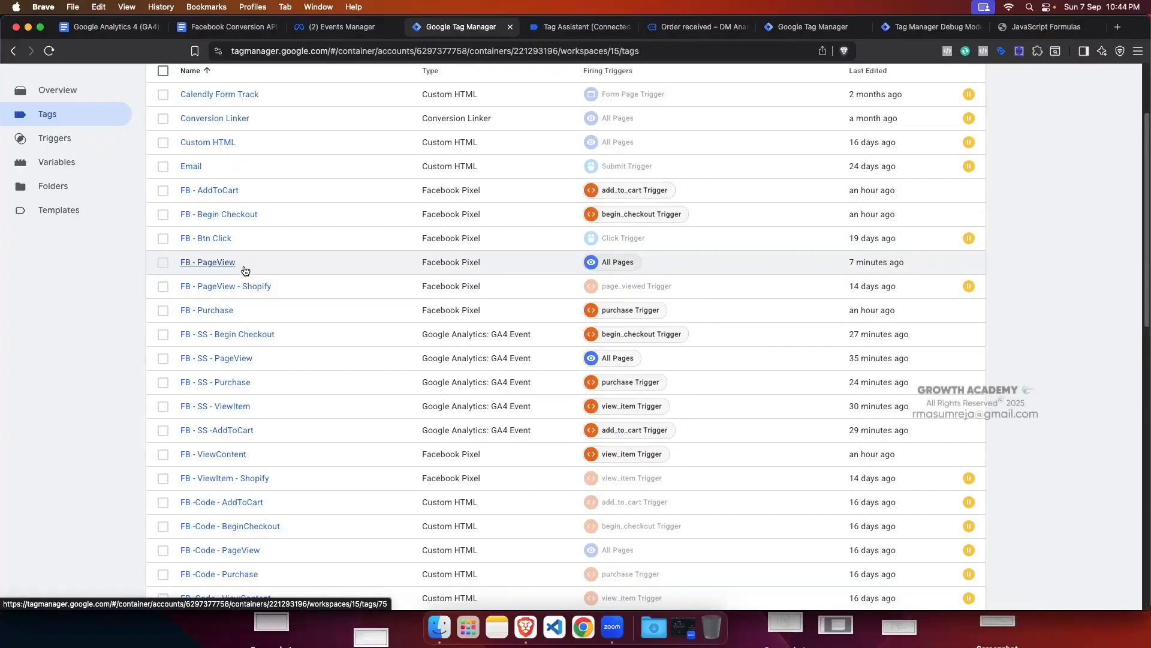
# Step: Set the FB - SS - PageView tag's sequencing to fire FB - PageView as its setup tag beforehand, and save the tag
pyautogui.click(252, 358)
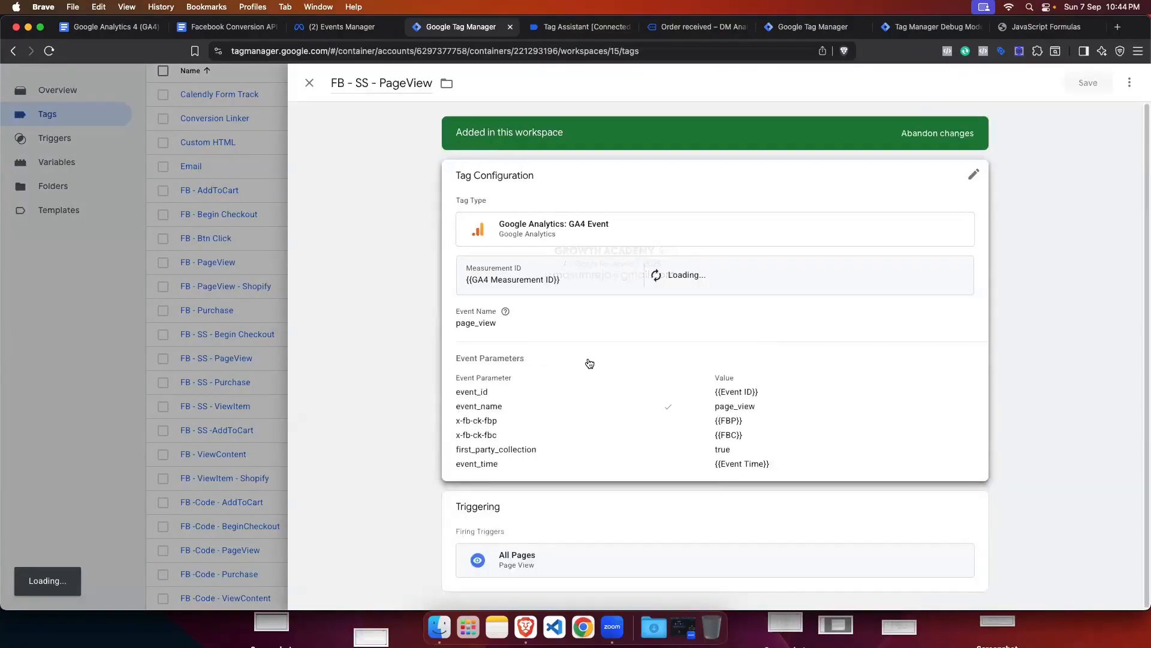
pyautogui.click(589, 362)
pyautogui.scroll(-5, 656, 341)
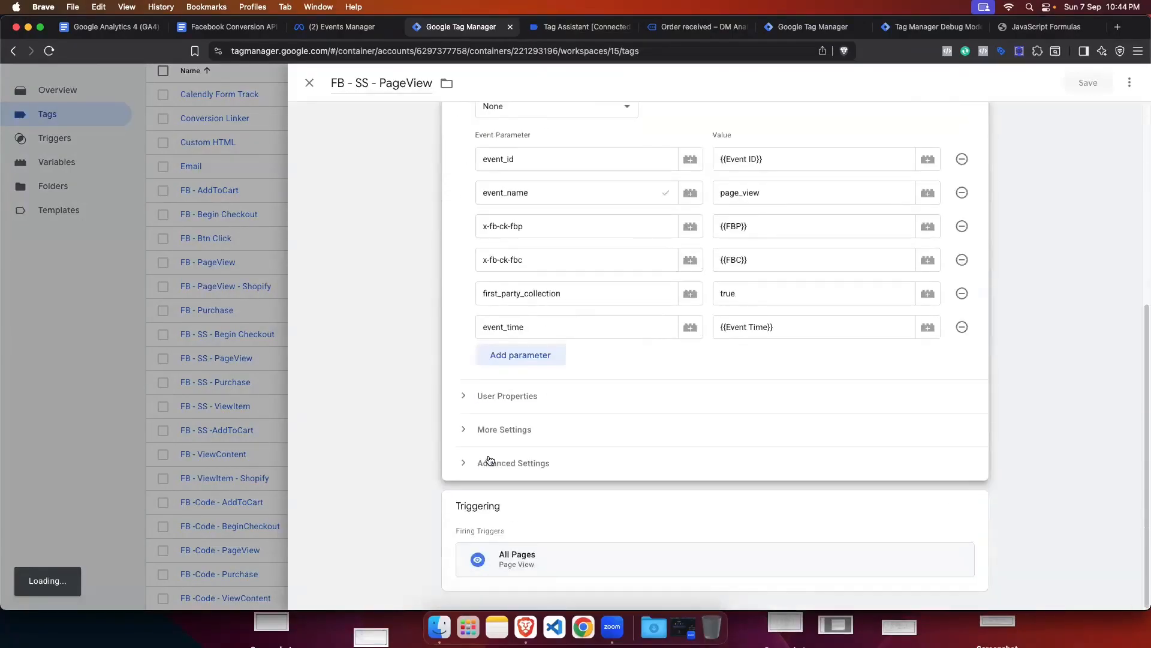
pyautogui.click(491, 462)
pyautogui.scroll(-4, 631, 388)
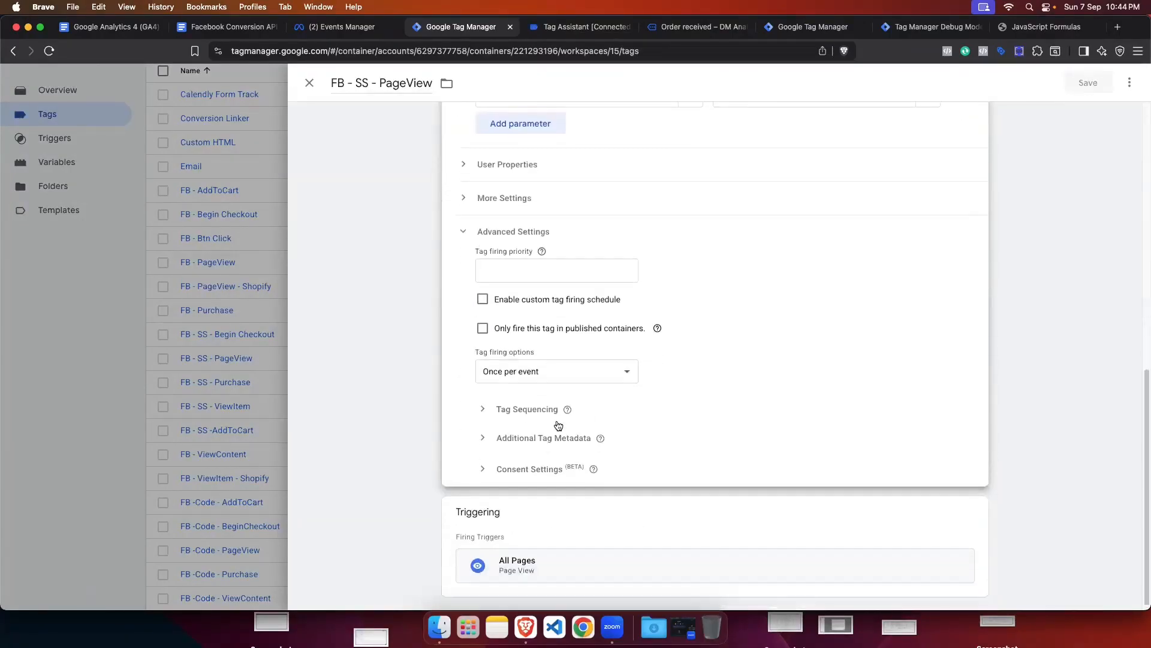
pyautogui.click(483, 411)
pyautogui.scroll(-1, 725, 385)
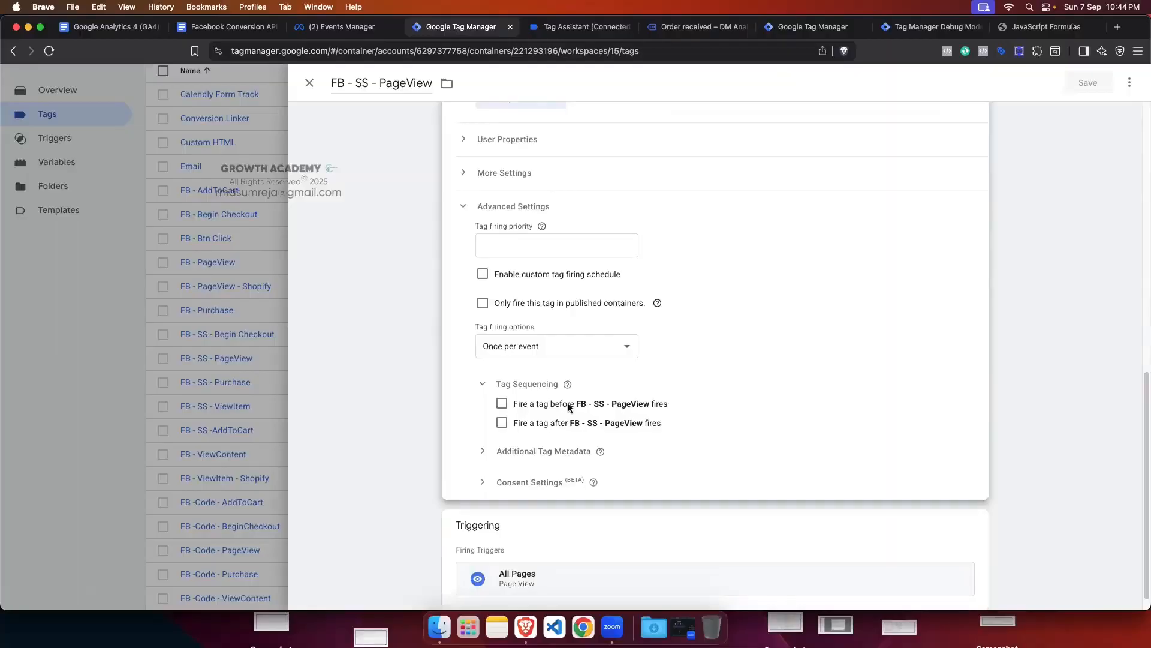
pyautogui.click(502, 405)
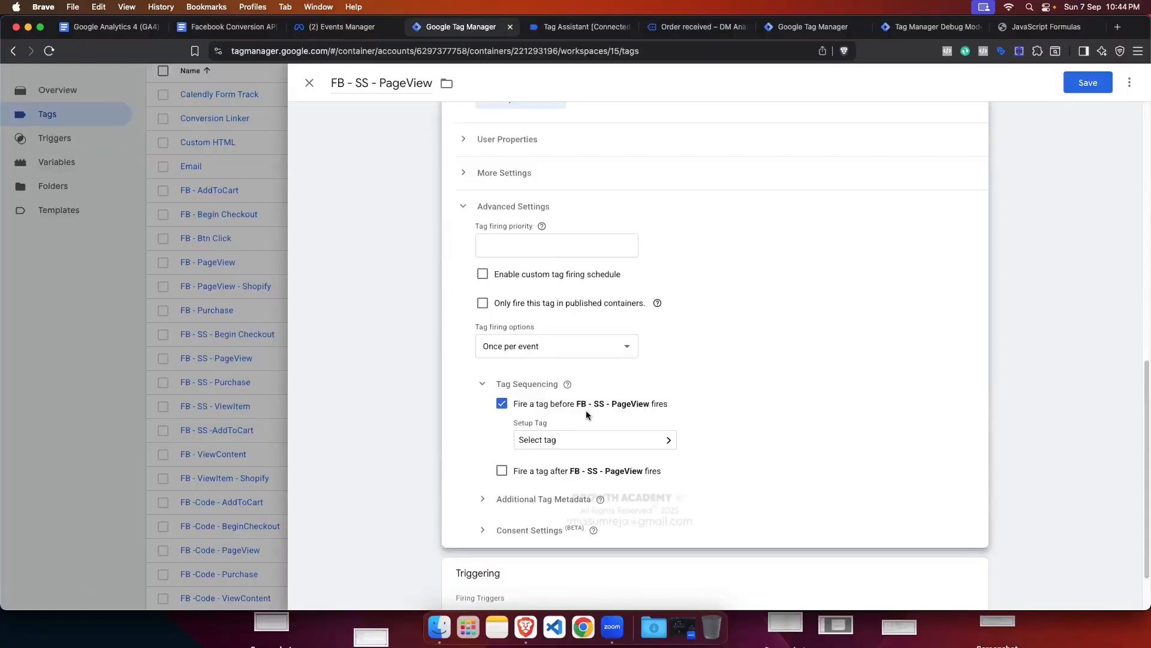
pyautogui.click(612, 440)
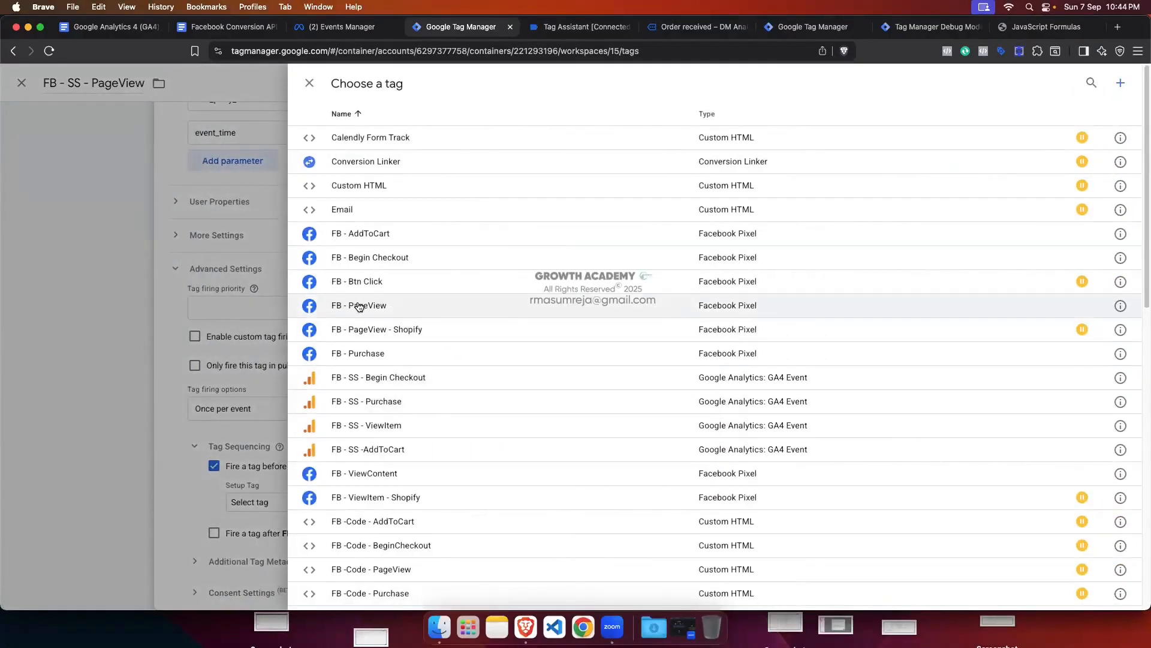
pyautogui.click(380, 306)
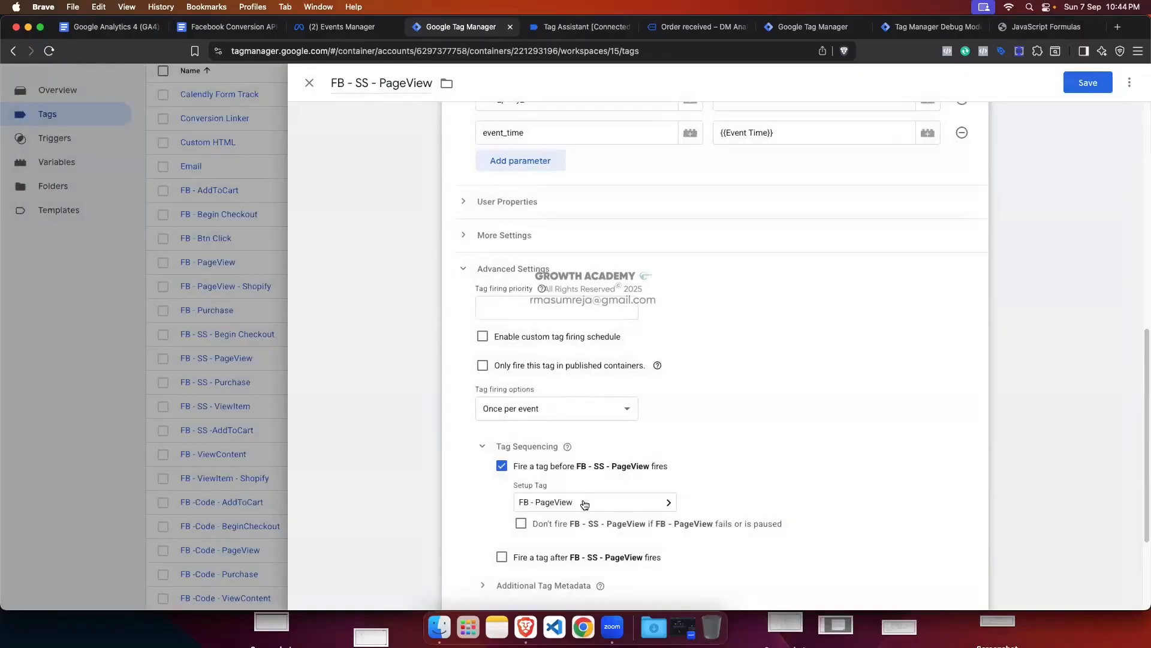
pyautogui.scroll(-3, 620, 429)
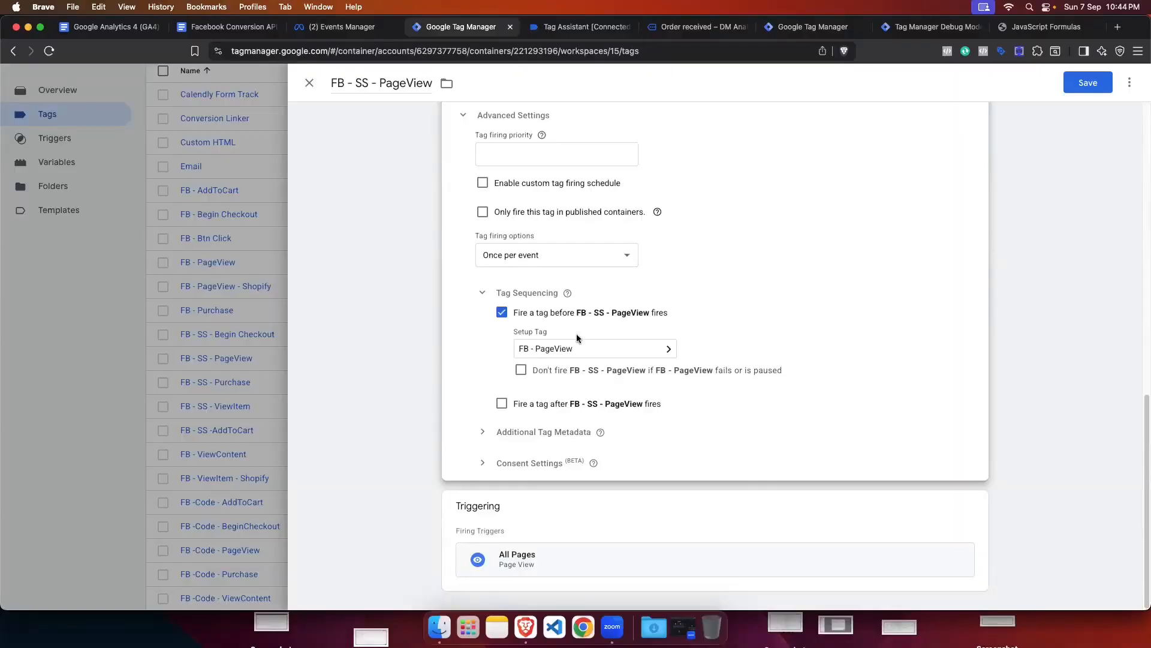
pyautogui.click(1093, 87)
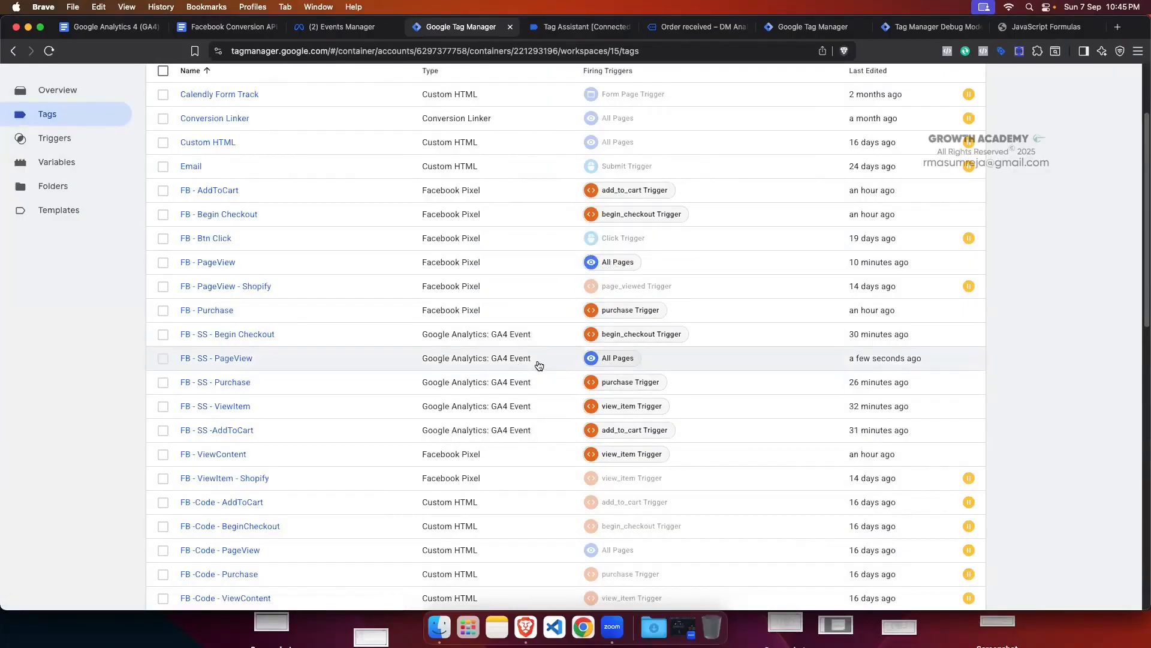
# Step: Switch to Meta Events Manager and examine how the received browser and server test events are paired and deduplicated by event ID
pyautogui.scroll(3, 536, 361)
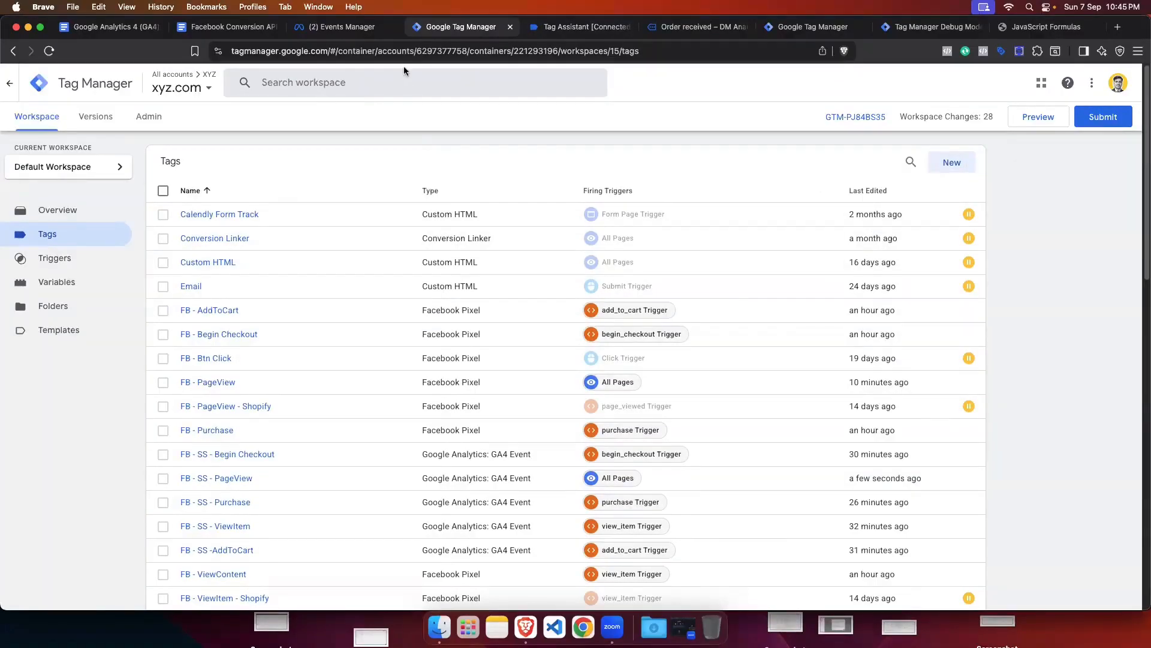
pyautogui.click(339, 27)
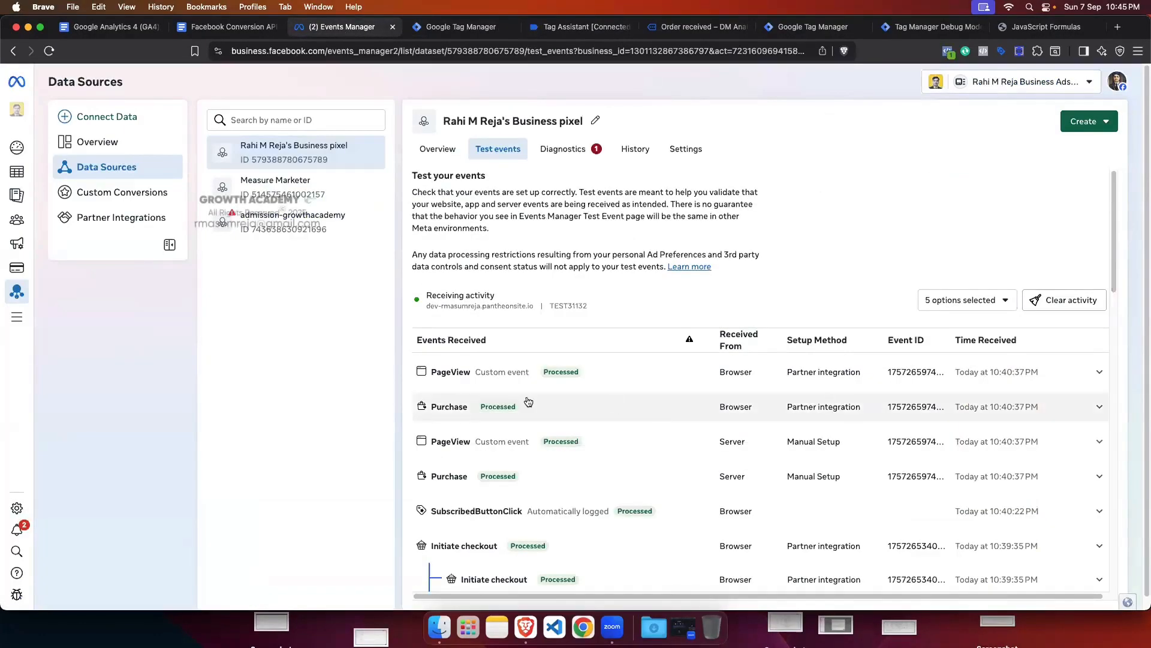
pyautogui.scroll(-10, 524, 400)
pyautogui.scroll(-10, 485, 490)
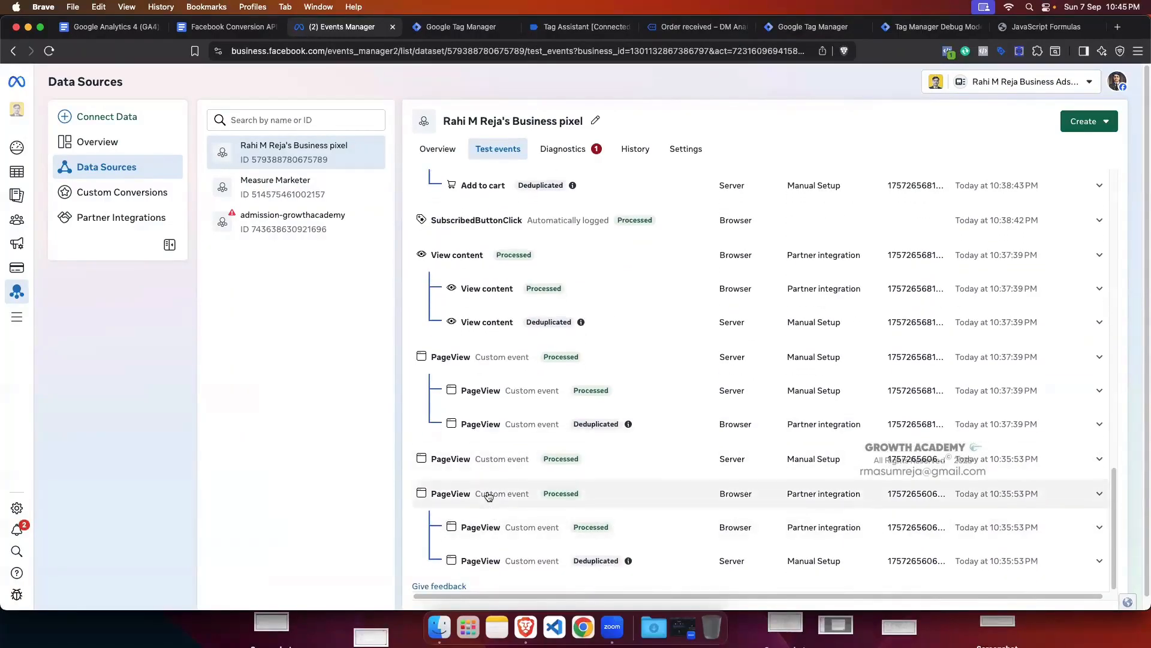
pyautogui.scroll(15, 485, 485)
pyautogui.scroll(4, 482, 476)
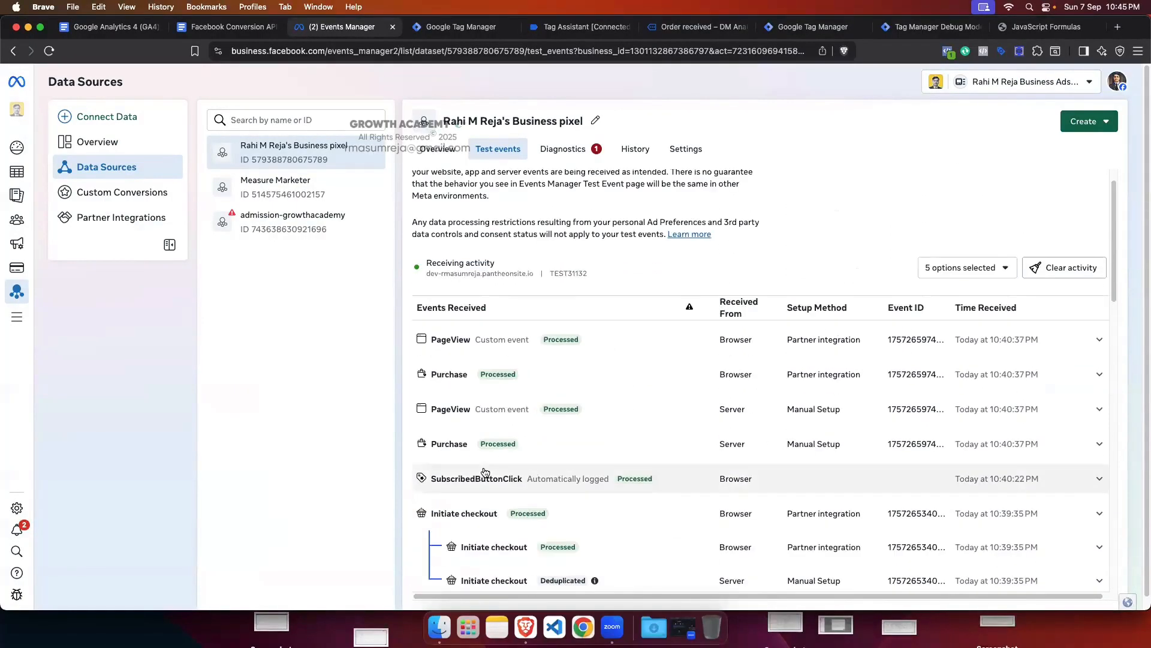
pyautogui.scroll(-3, 674, 397)
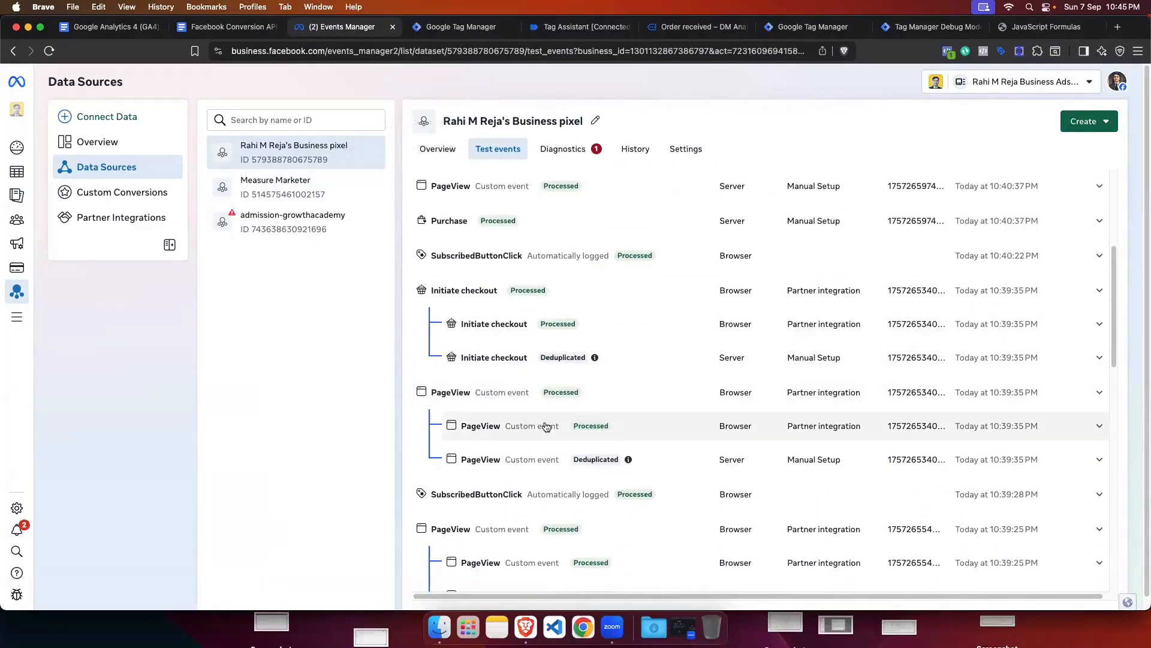
pyautogui.scroll(-3, 528, 437)
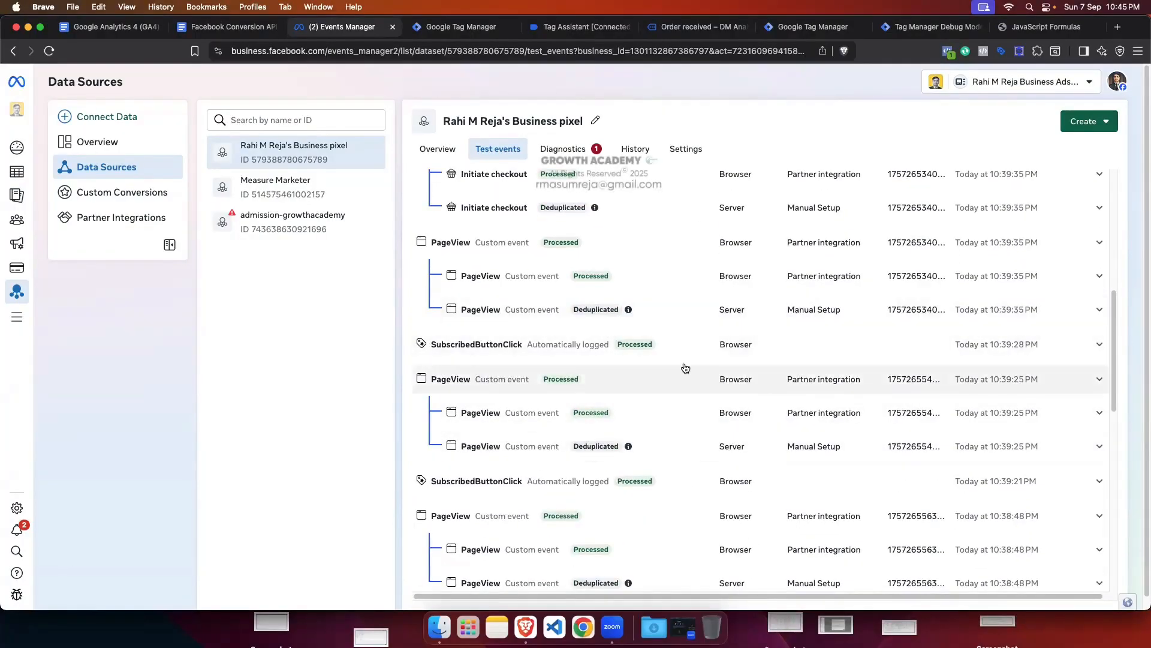
pyautogui.scroll(2, 684, 368)
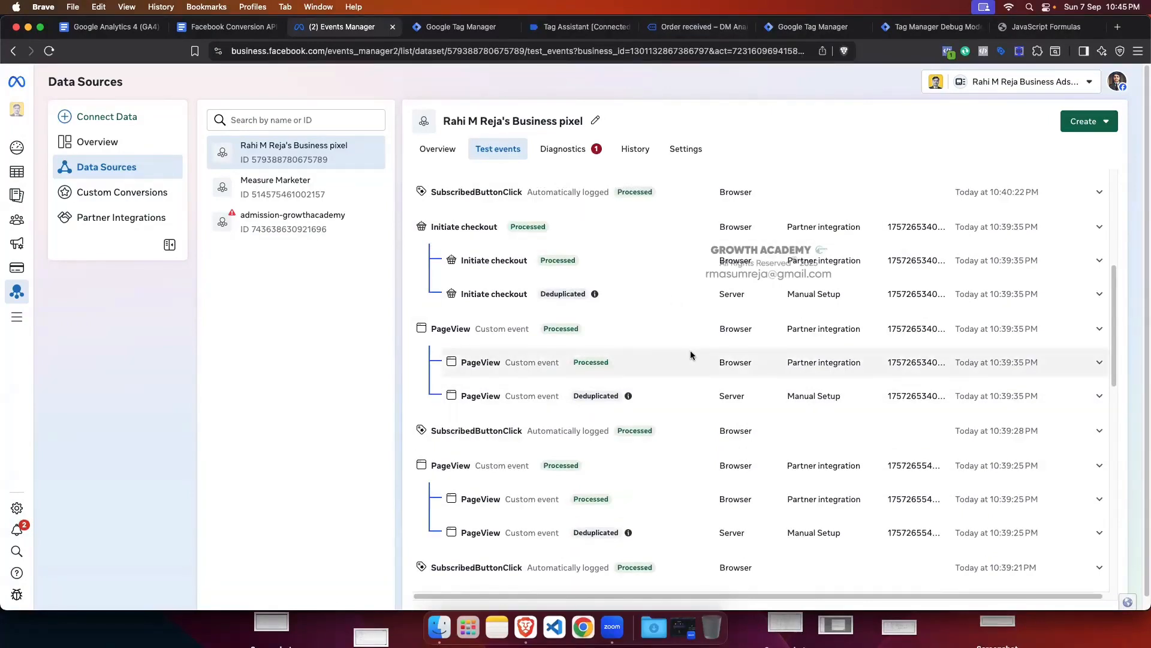
pyautogui.scroll(1, 690, 355)
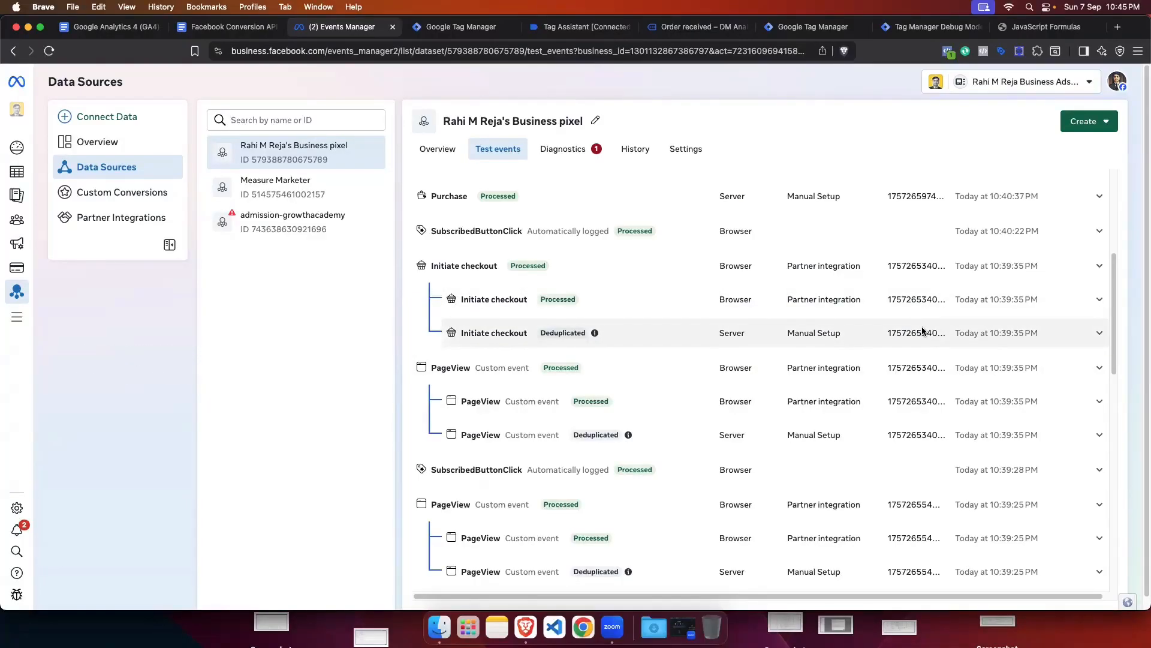
pyautogui.scroll(5, 607, 372)
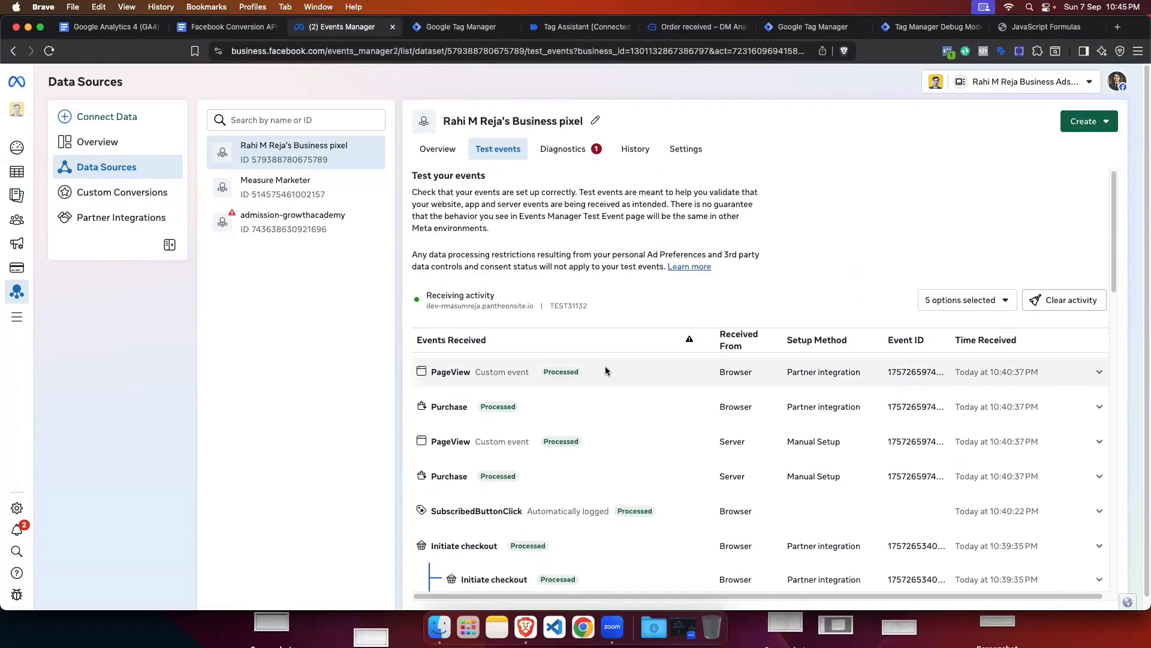
# Step: Dismiss the clear-activity prompt and recheck the deduplication of the latest PageView, Purchase and Initiate checkout events
pyautogui.click(1067, 300)
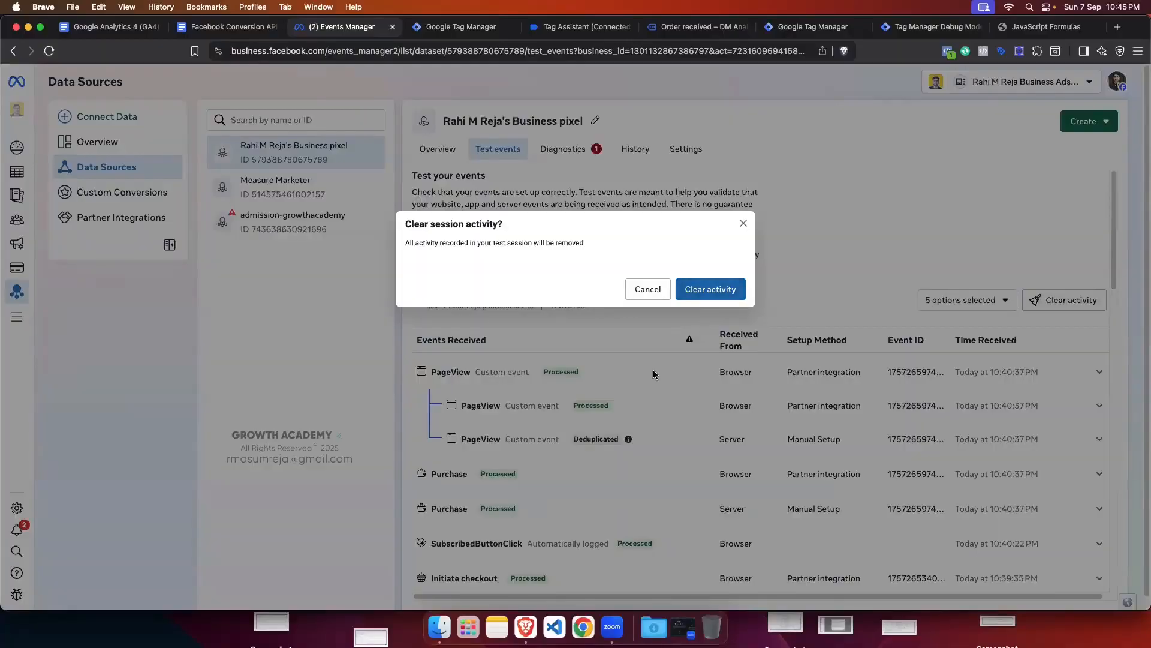
pyautogui.click(743, 223)
pyautogui.scroll(-3, 488, 420)
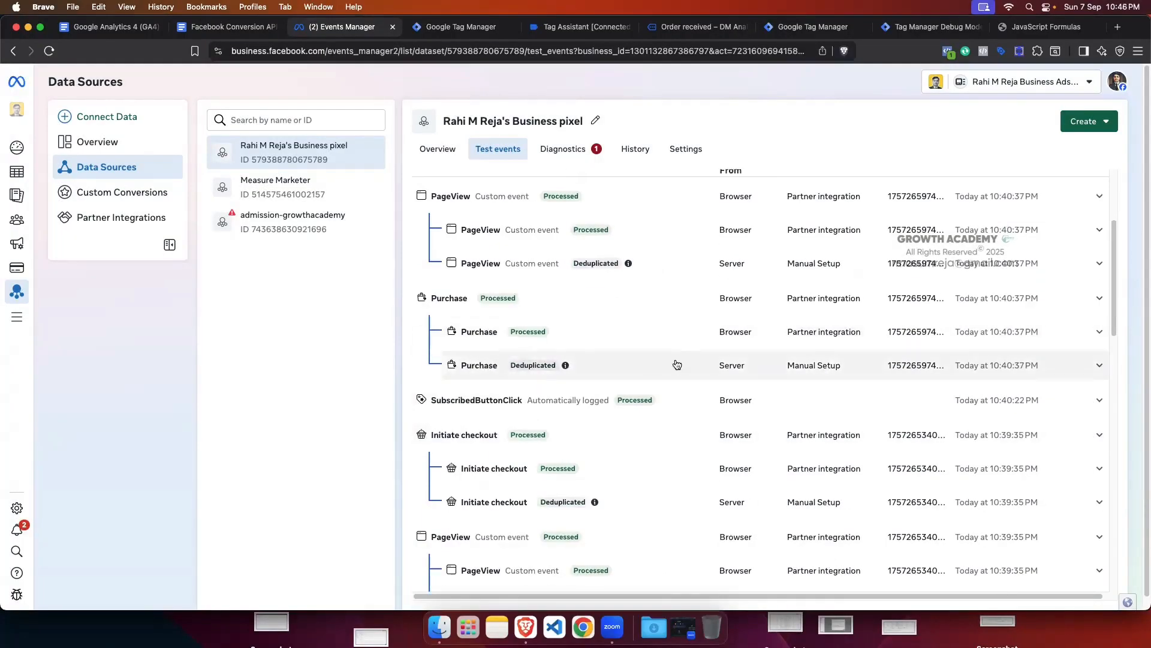
pyautogui.scroll(2, 679, 364)
pyautogui.scroll(3, 678, 364)
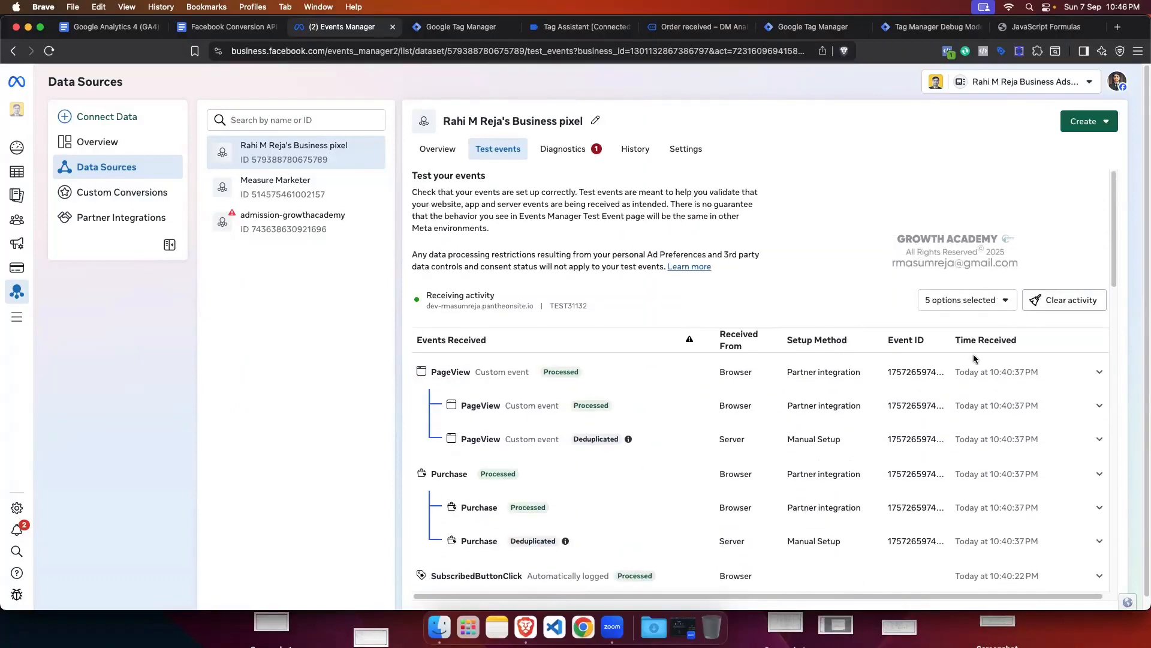
pyautogui.scroll(-2, 812, 383)
pyautogui.scroll(2, 812, 382)
pyautogui.scroll(-10, 950, 314)
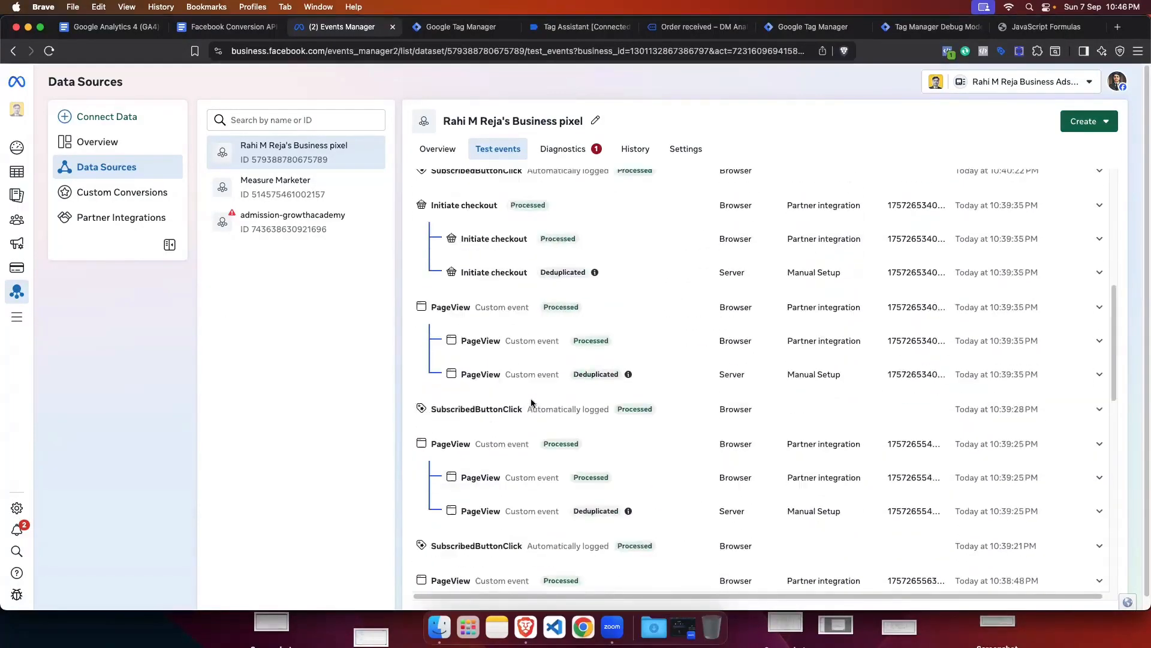
# Step: Clear all activity recorded in the pixel's test events session
pyautogui.scroll(10, 779, 360)
pyautogui.click(1049, 300)
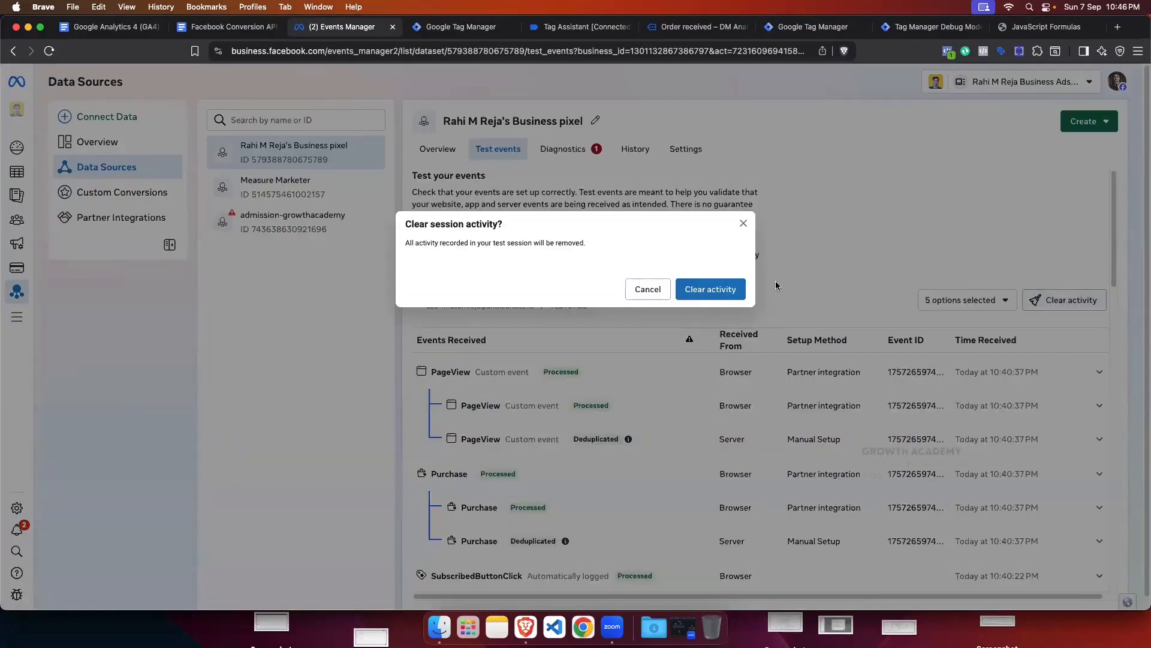
pyautogui.click(700, 291)
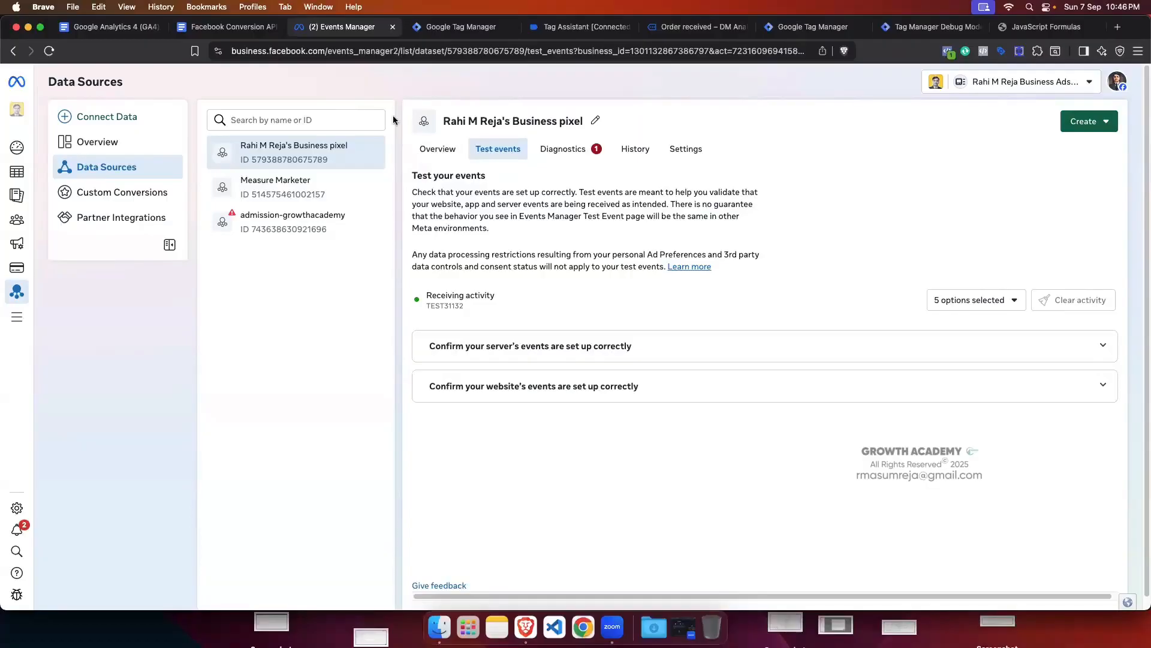
# Step: Close the Tag Assistant preview, the store's order-received page and the server container's debug page
pyautogui.click(573, 27)
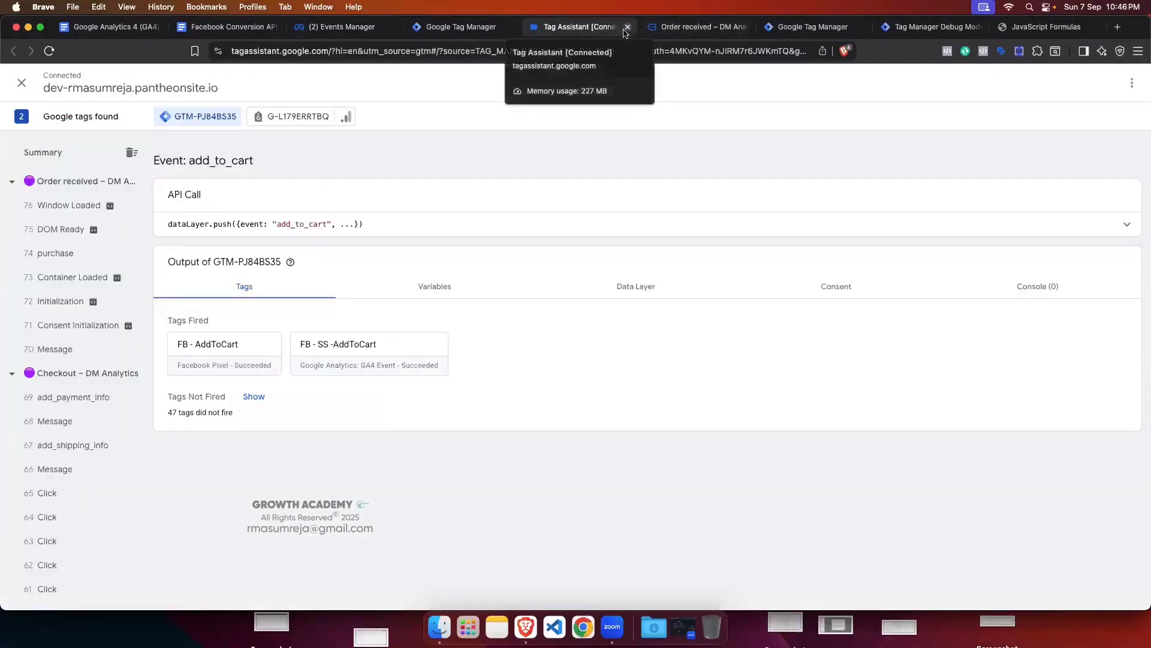
pyautogui.click(627, 27)
pyautogui.click(610, 243)
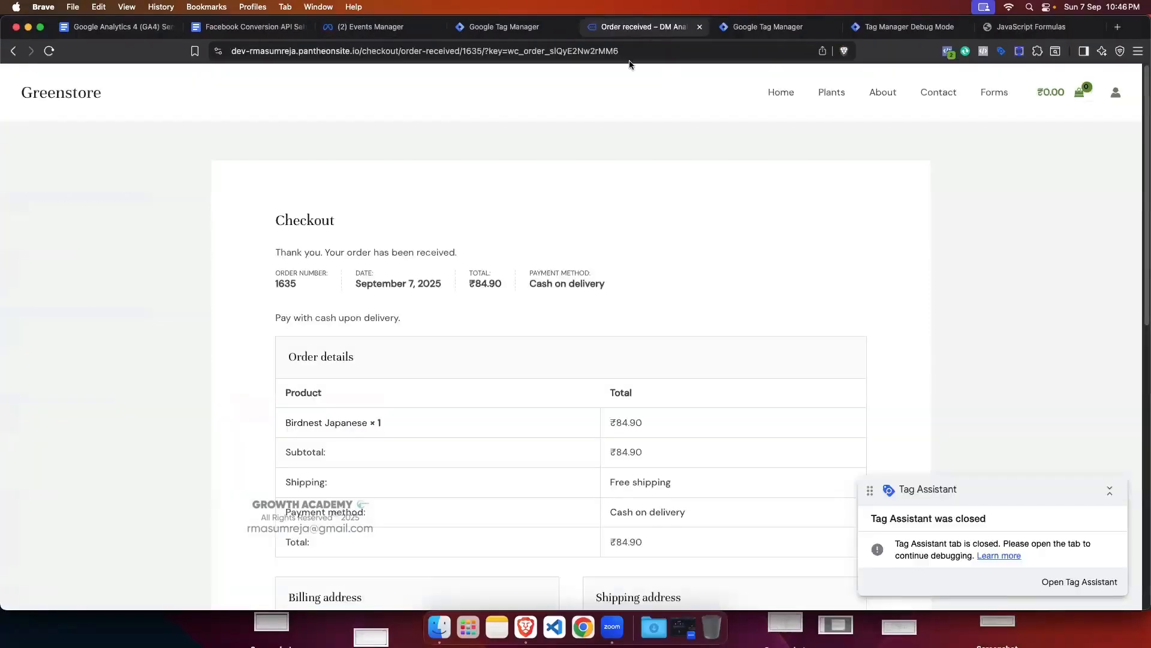
pyautogui.click(699, 27)
pyautogui.click(782, 28)
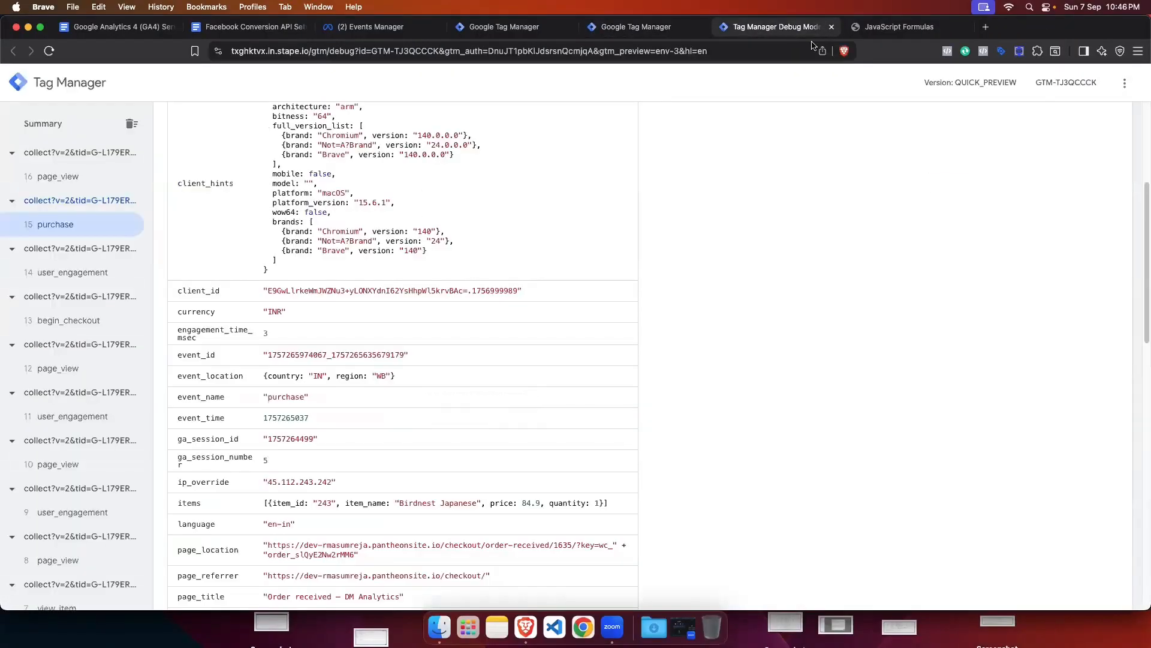
pyautogui.click(830, 27)
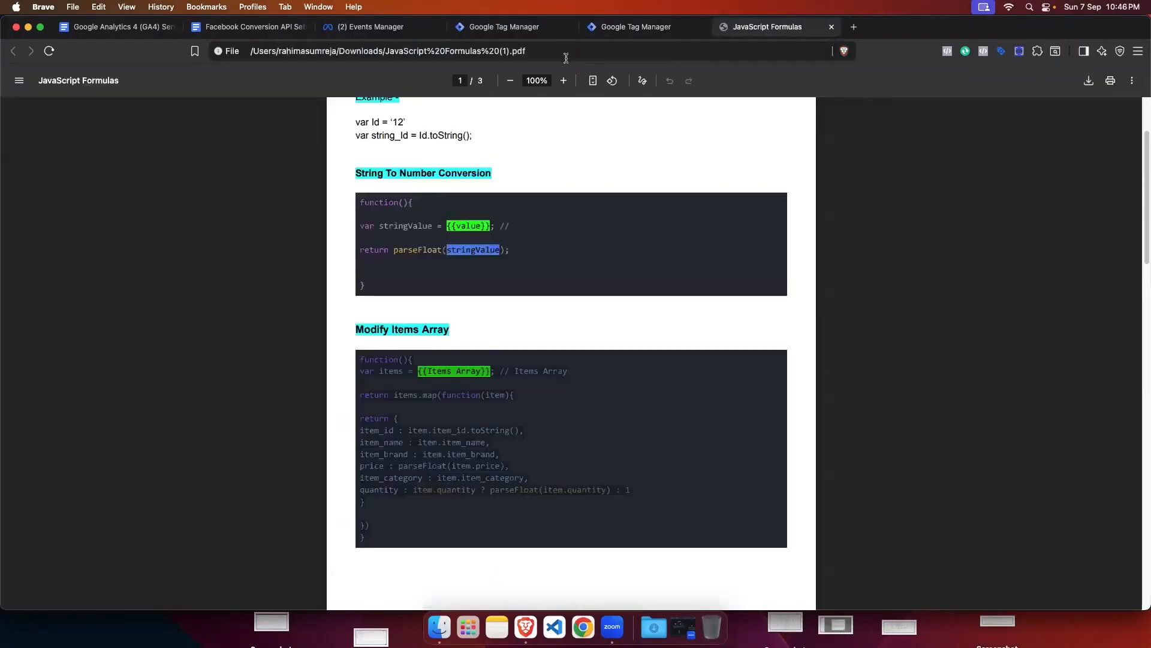
# Step: In the xyz.com web container, pause FB AddToCart, Begin Checkout, PageView, Purchase, ViewContent and the five FB - SS tags, and clear the selection
pyautogui.click(537, 26)
pyautogui.scroll(-3, 600, 333)
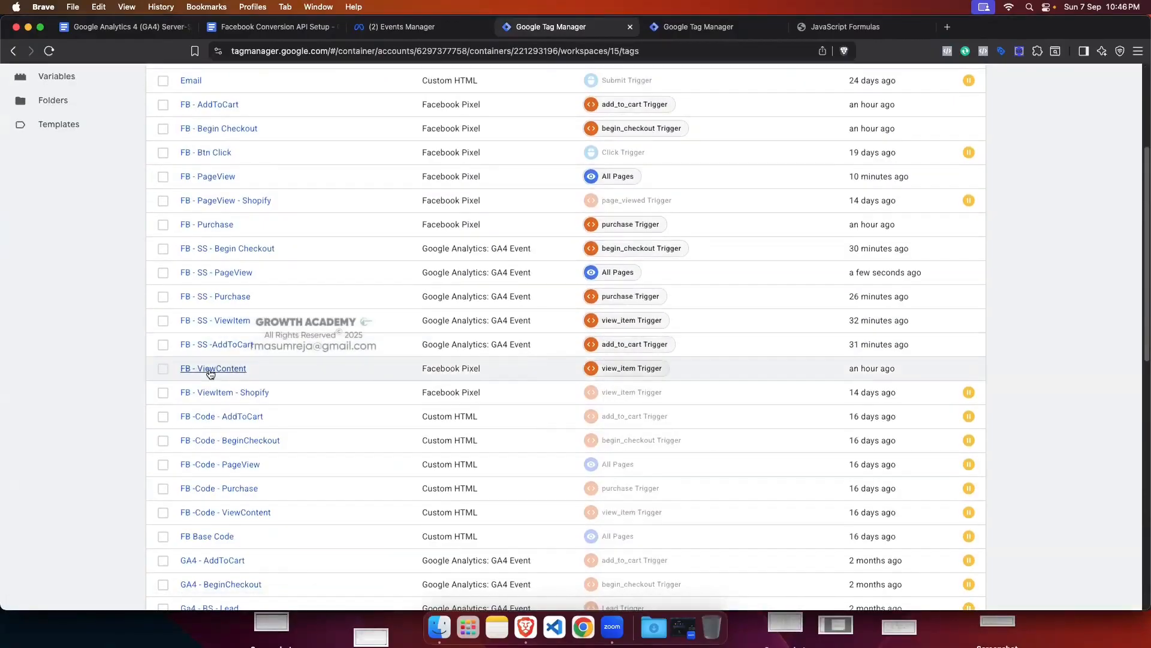
pyautogui.click(163, 368)
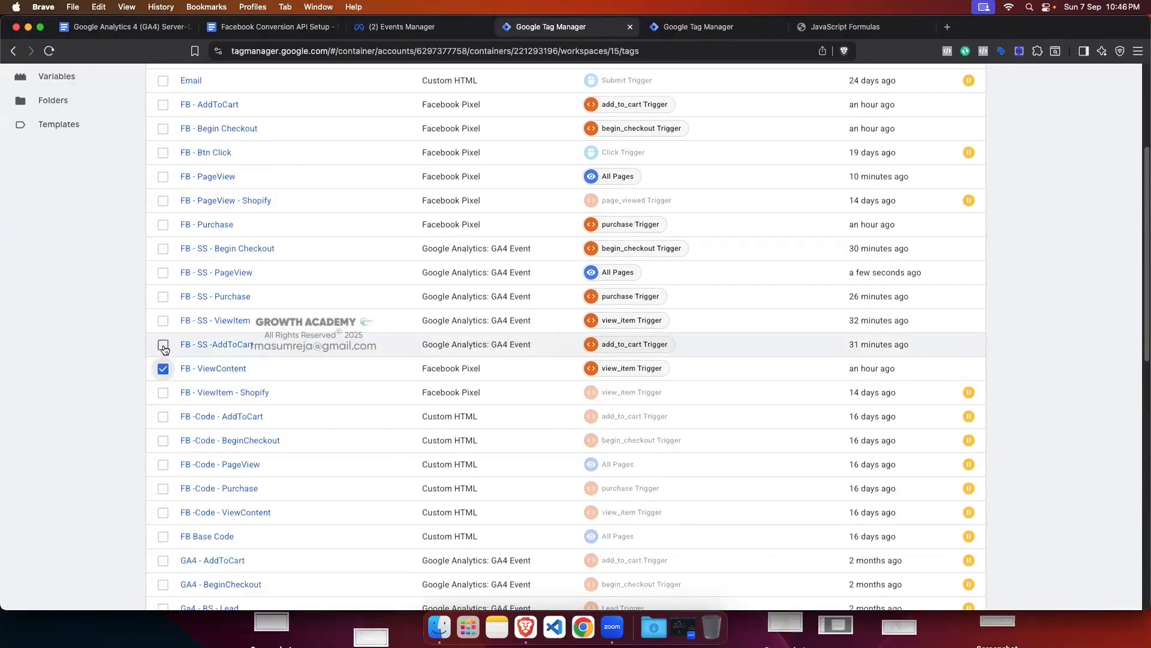
pyautogui.click(163, 344)
pyautogui.click(164, 322)
pyautogui.click(162, 296)
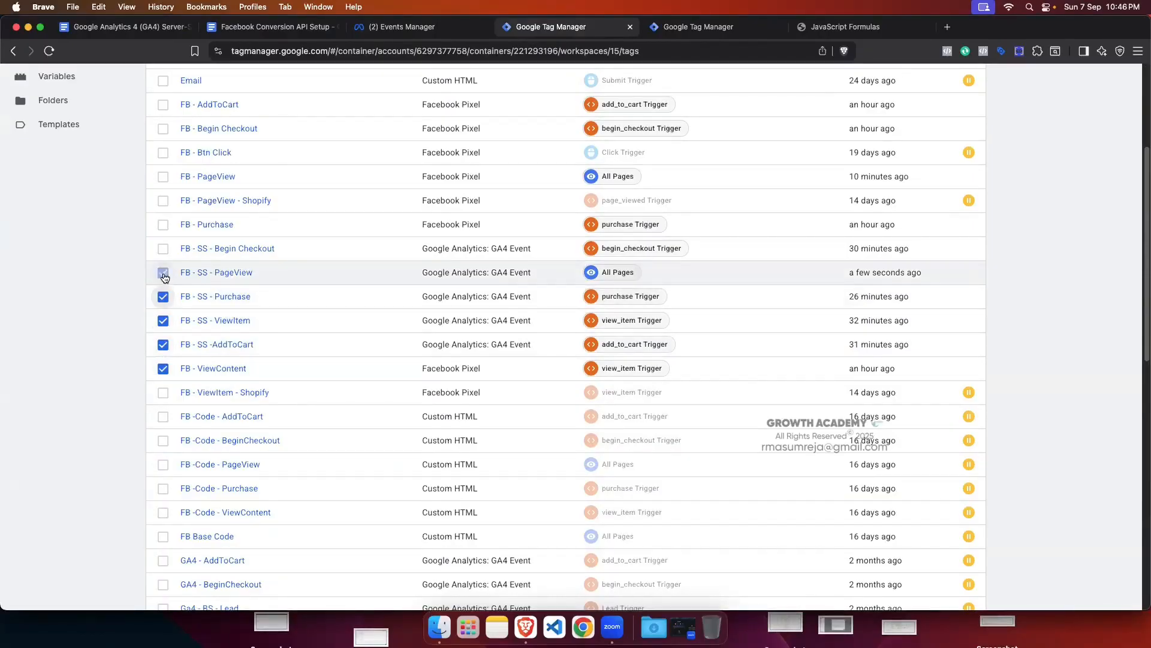
pyautogui.click(162, 271)
pyautogui.scroll(1, 162, 276)
pyautogui.click(162, 274)
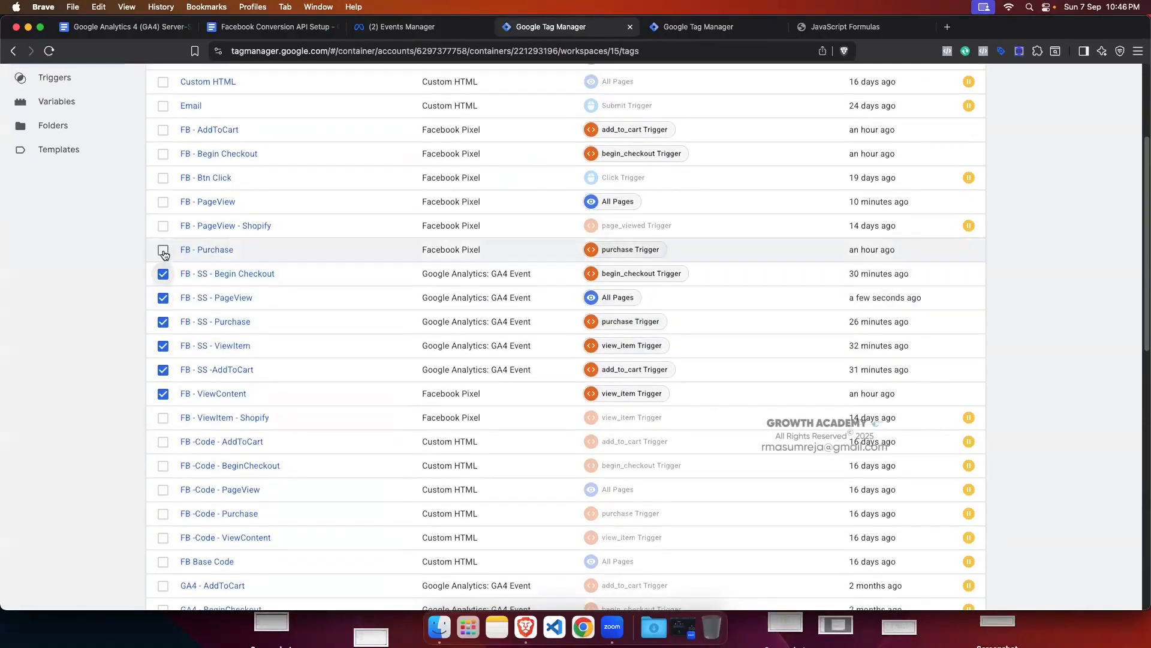
pyautogui.click(162, 249)
pyautogui.scroll(2, 234, 360)
pyautogui.click(163, 244)
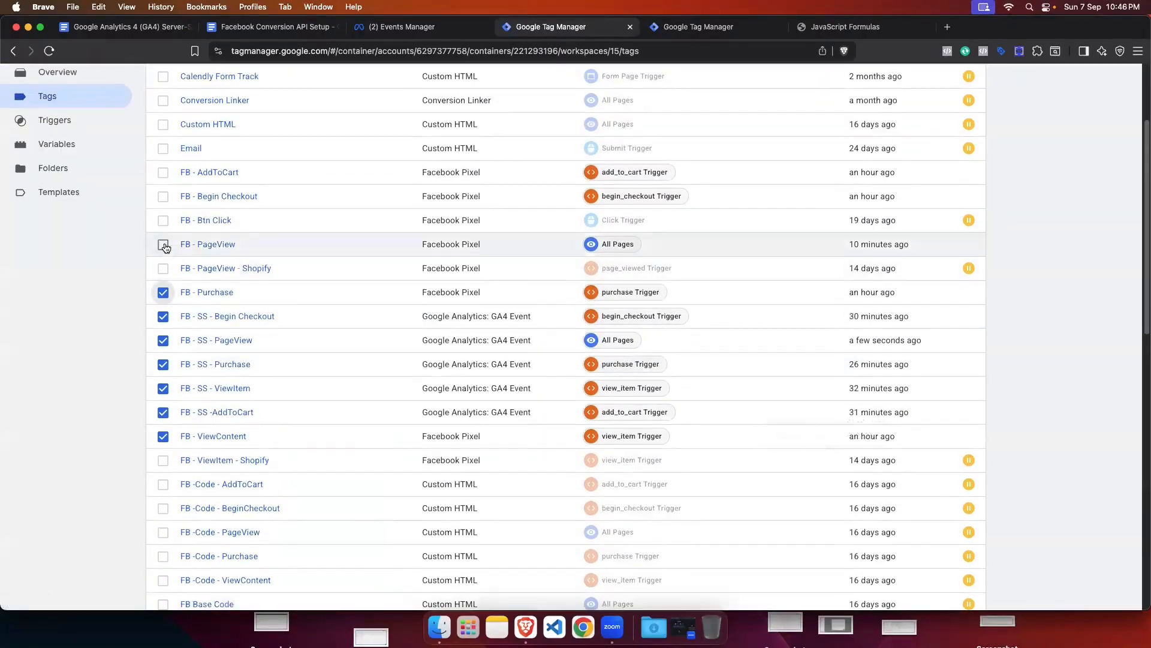
pyautogui.scroll(2, 198, 288)
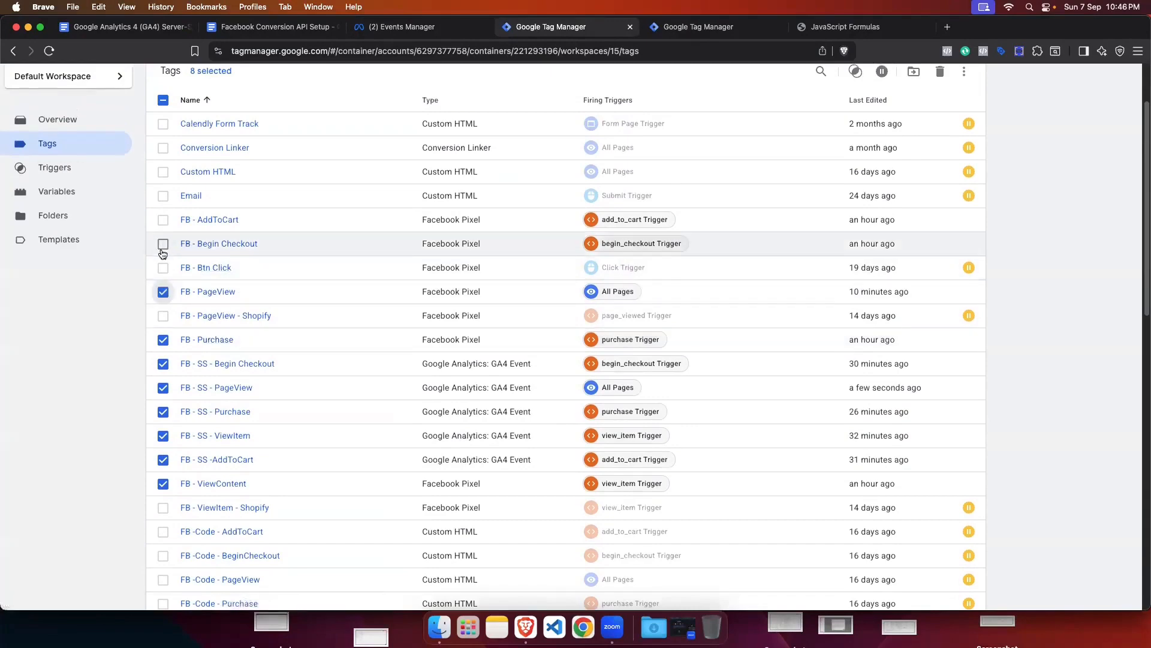
pyautogui.click(162, 244)
pyautogui.click(163, 220)
pyautogui.scroll(2, 292, 303)
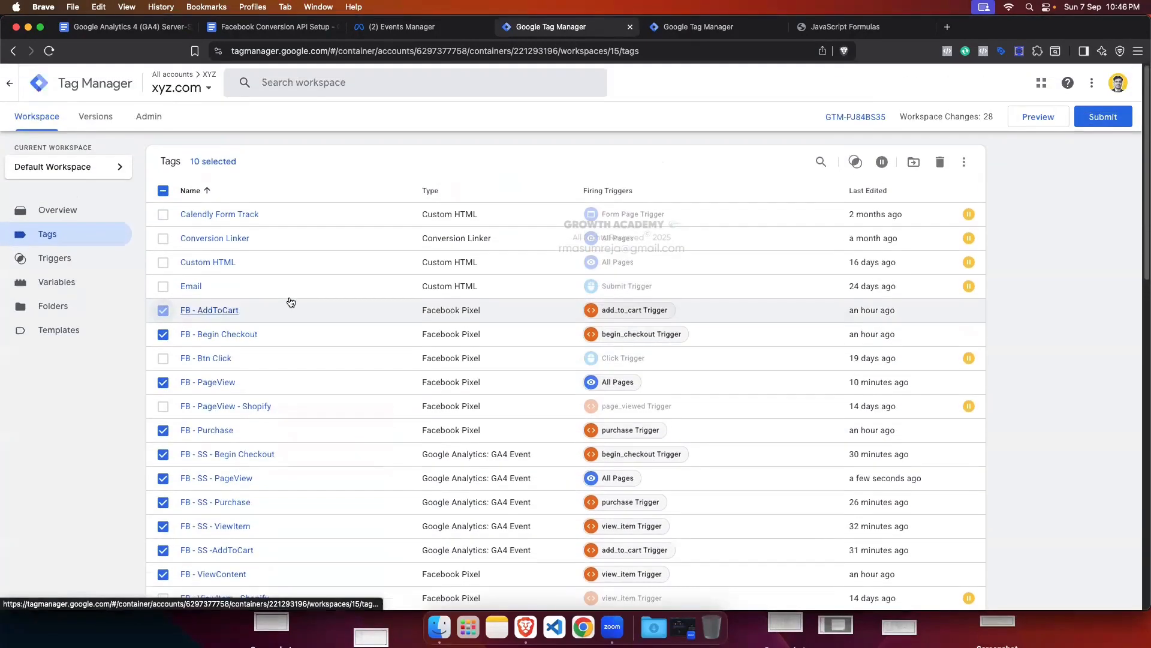
pyautogui.scroll(-20, 292, 306)
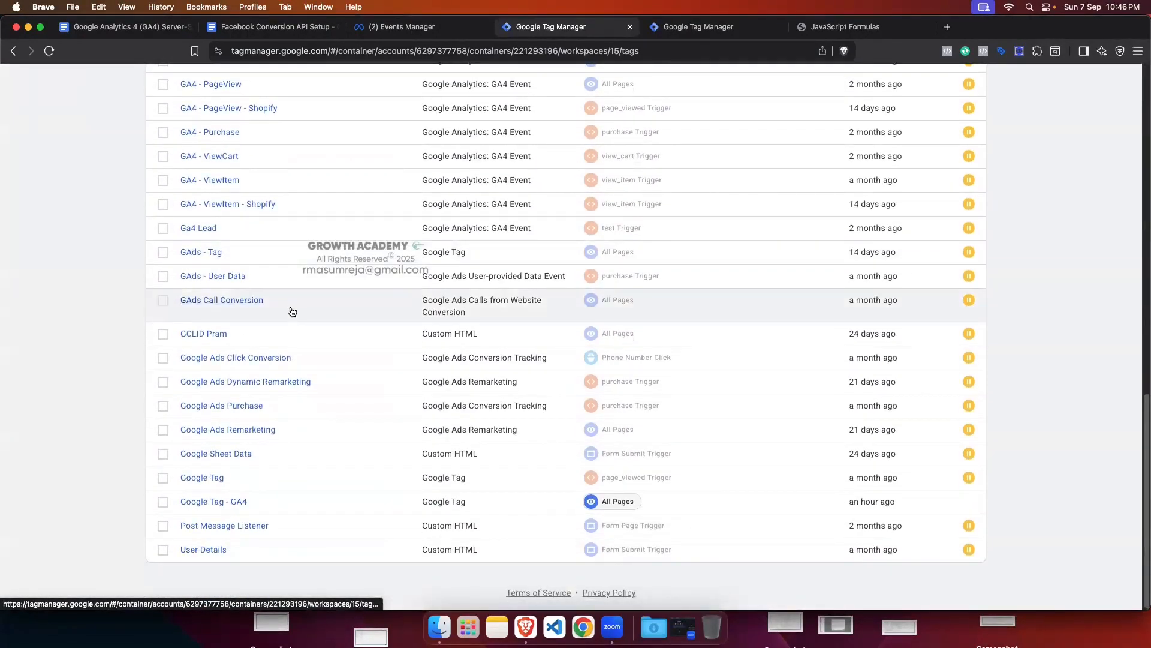
pyautogui.scroll(20, 292, 309)
pyautogui.click(893, 162)
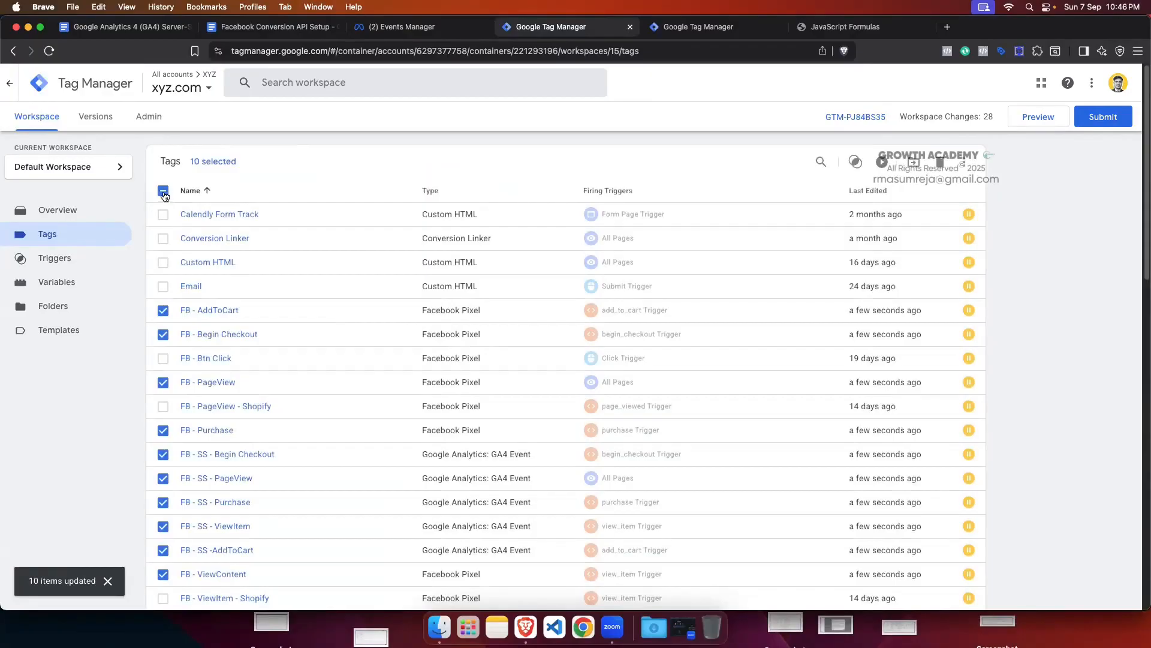
pyautogui.click(162, 191)
# Step: Review the web container's tag list, the server container's tags and the configuration of the Google Tag - GA4 tag
pyautogui.scroll(-1, 411, 411)
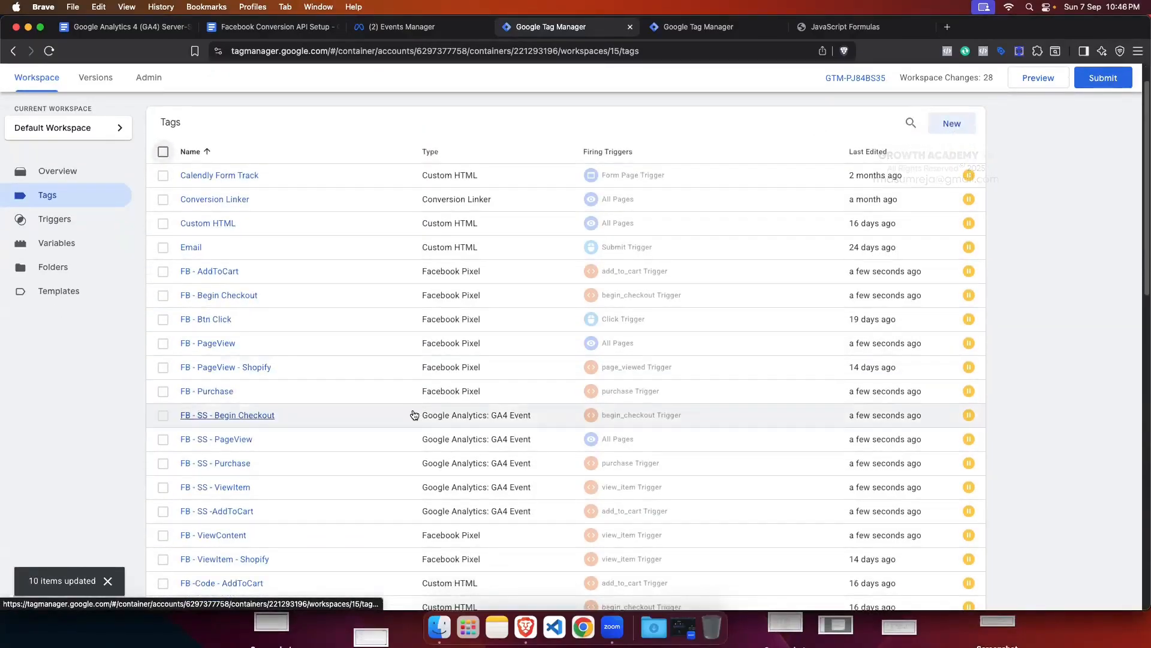
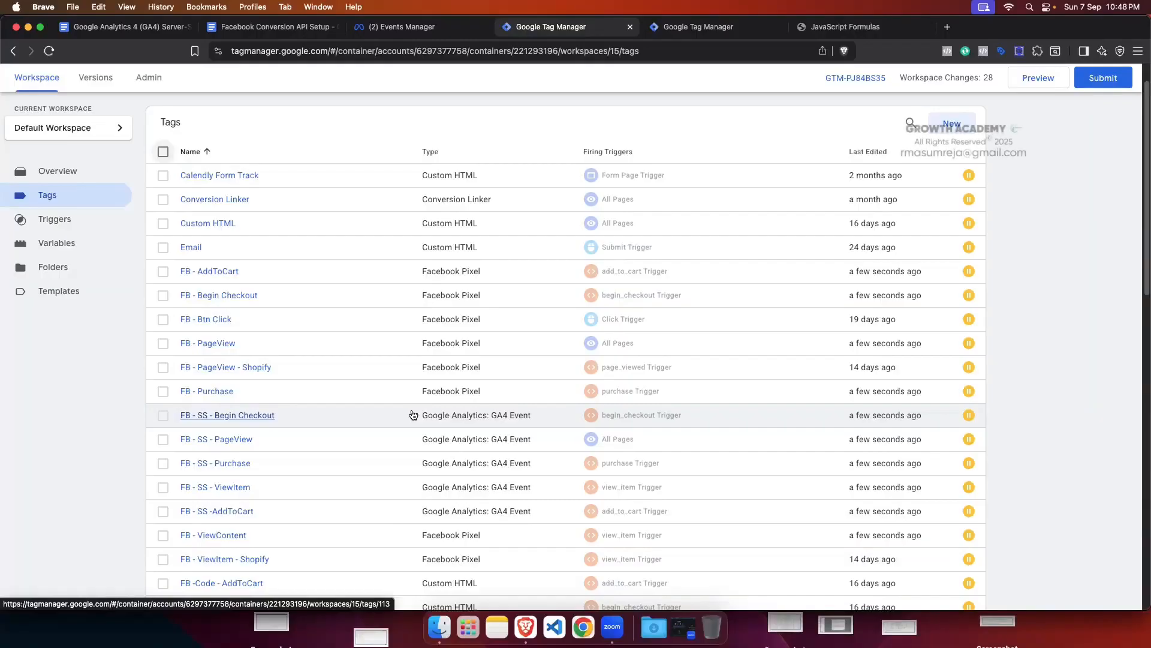
pyautogui.scroll(-1, 411, 414)
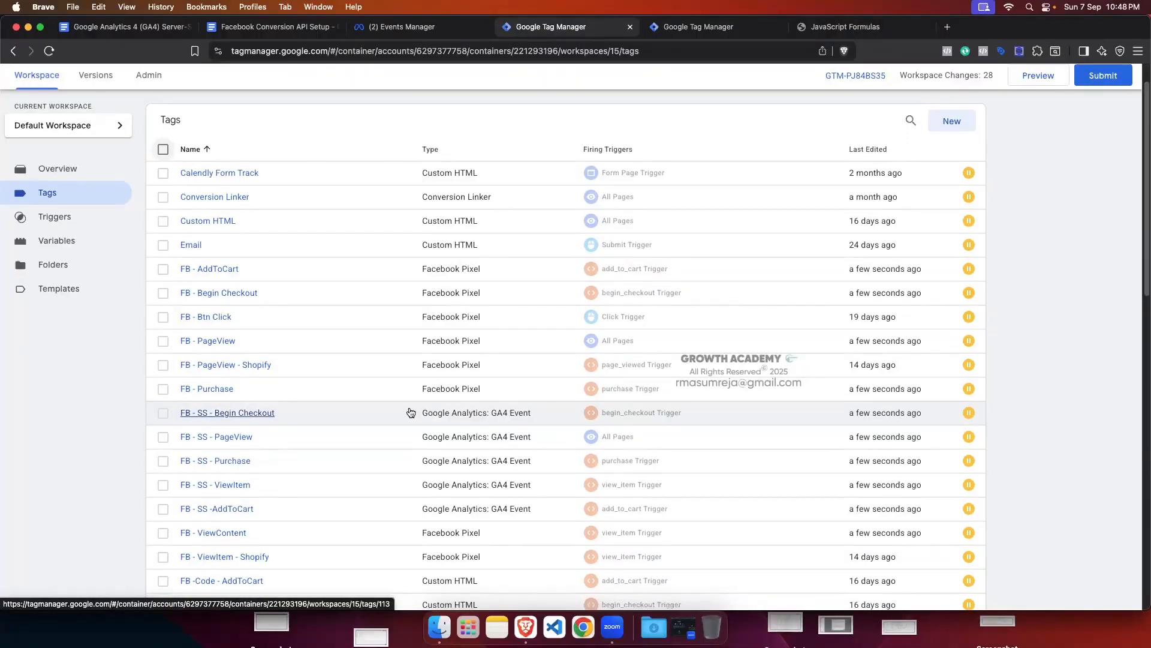
pyautogui.scroll(-2, 411, 413)
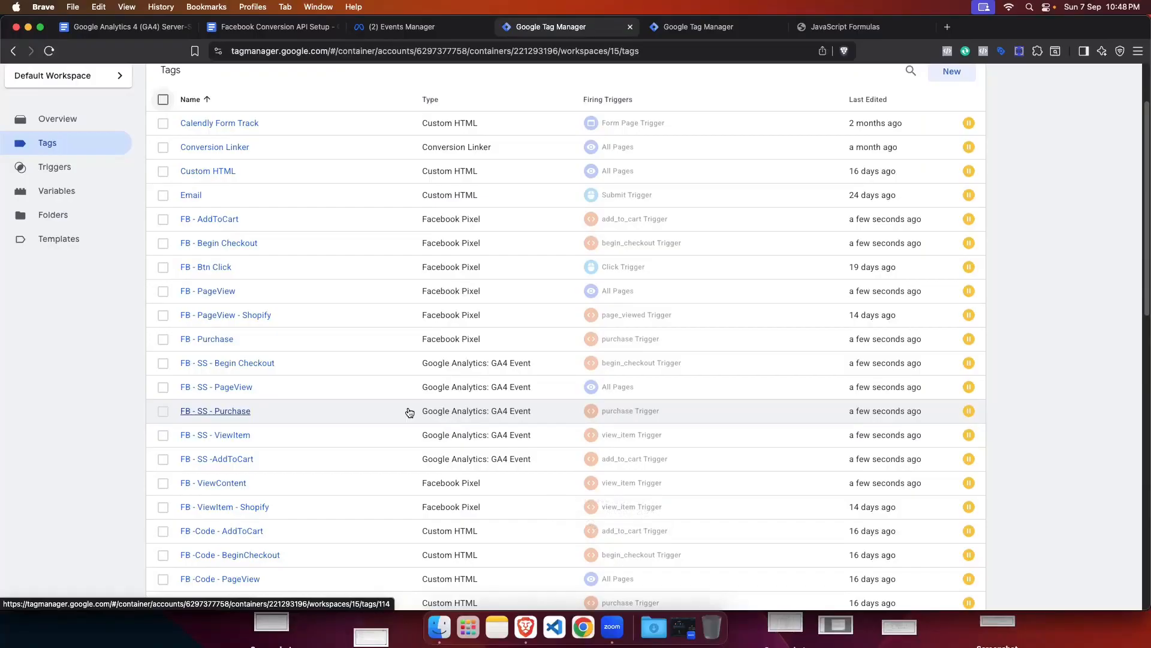
pyautogui.scroll(-5, 410, 412)
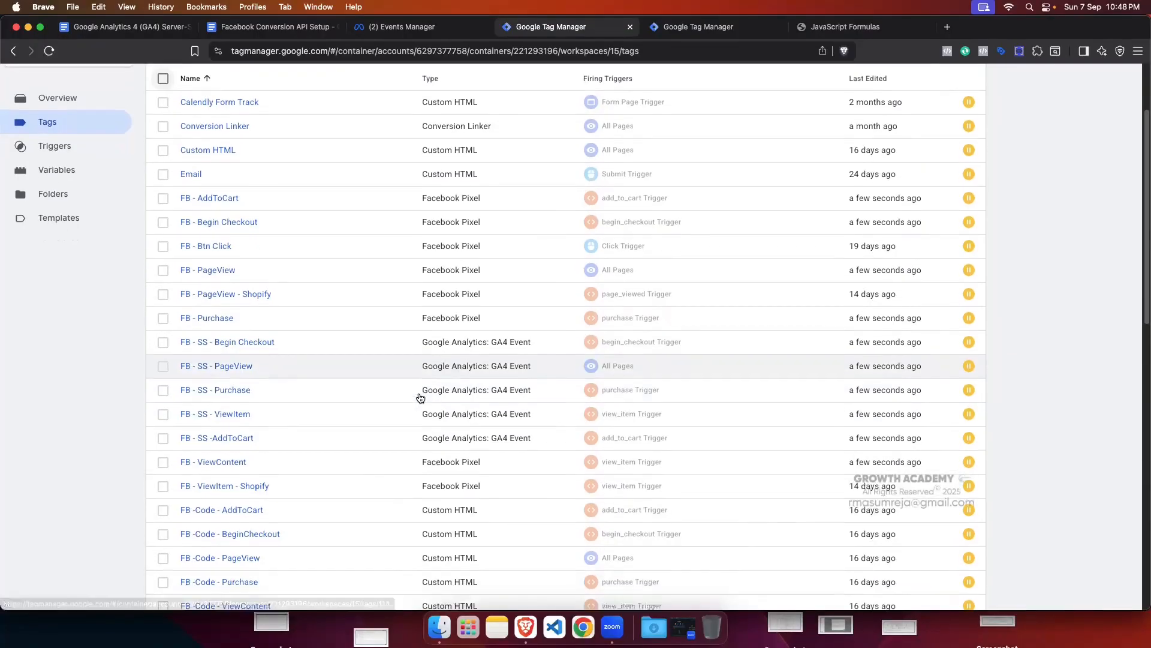
pyautogui.scroll(-14, 421, 397)
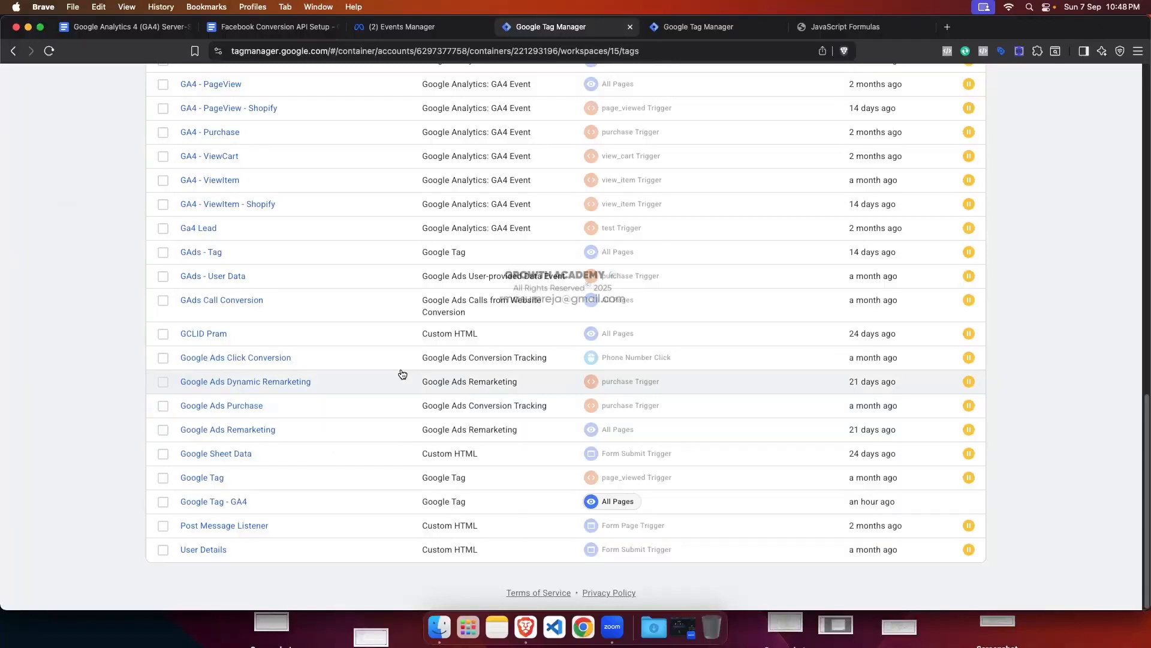
pyautogui.click(699, 26)
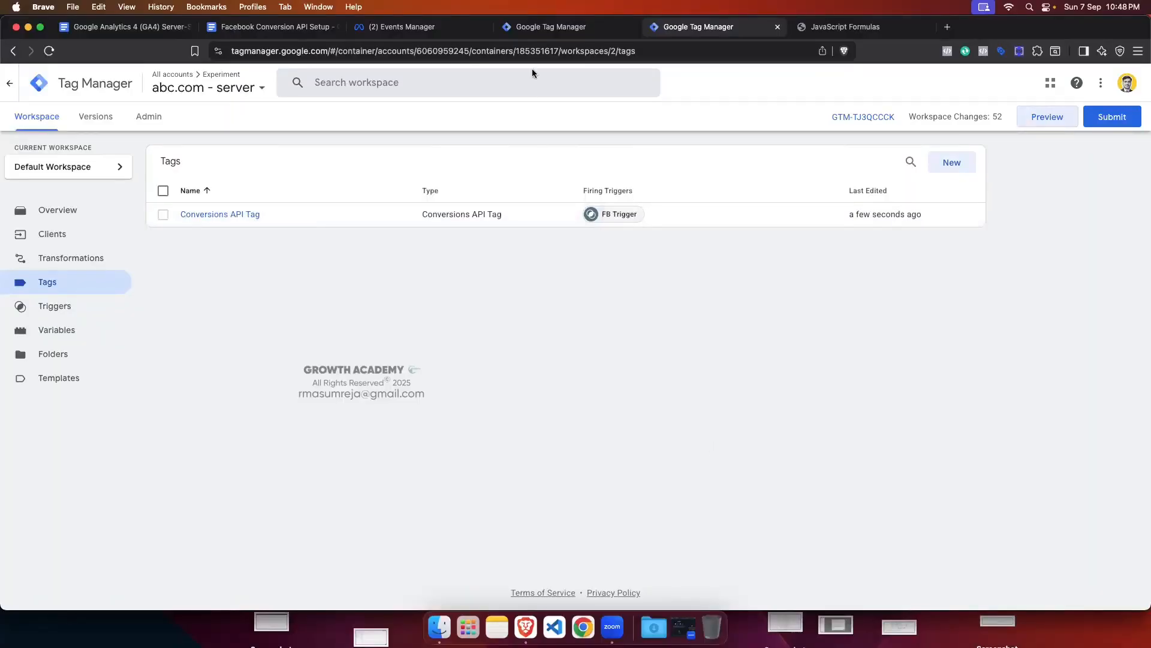
pyautogui.click(543, 26)
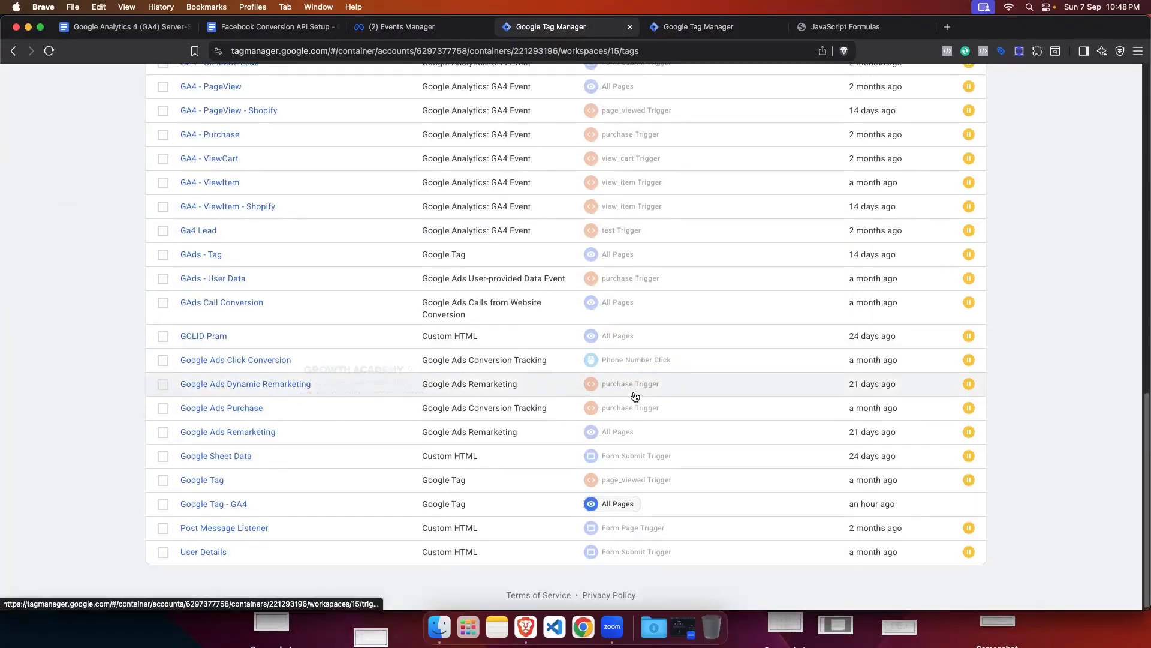
pyautogui.click(228, 503)
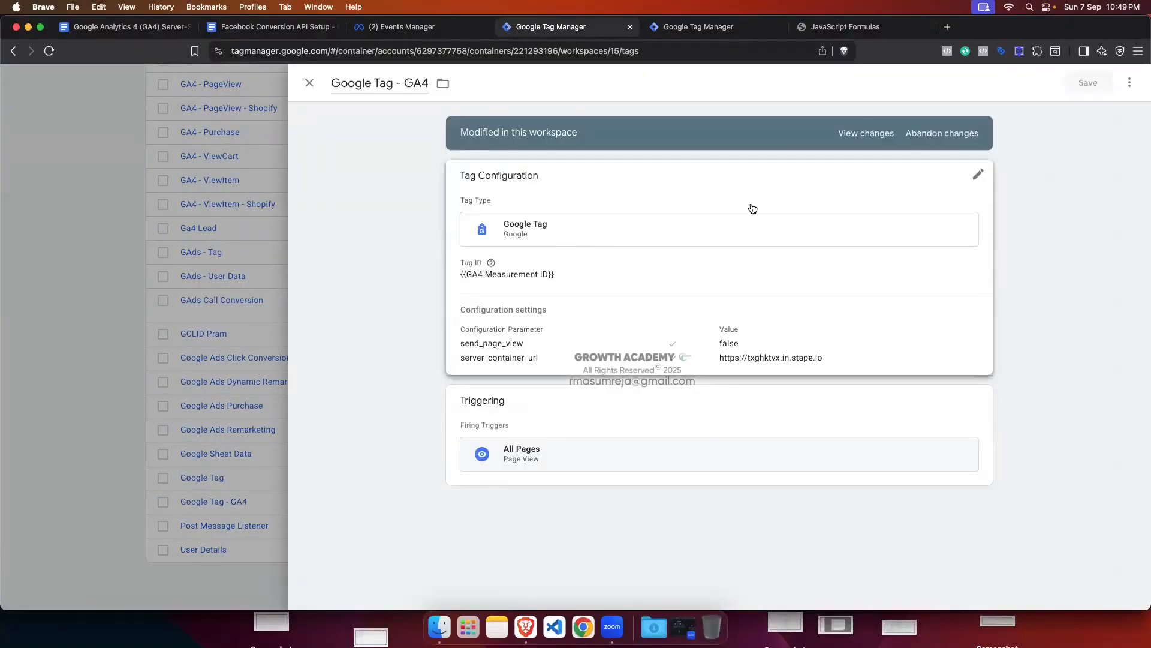
pyautogui.click(310, 84)
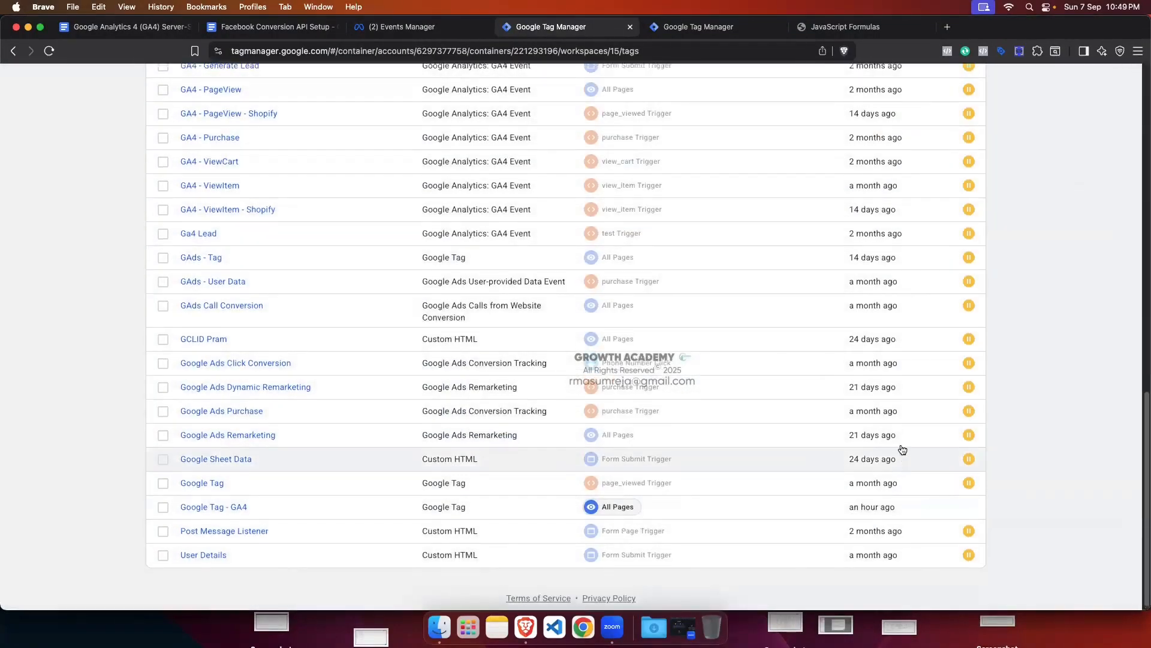
# Step: Create a new tag in the web container with the Google Analytics: GA4 Event tag type
pyautogui.scroll(15, 899, 450)
pyautogui.click(954, 173)
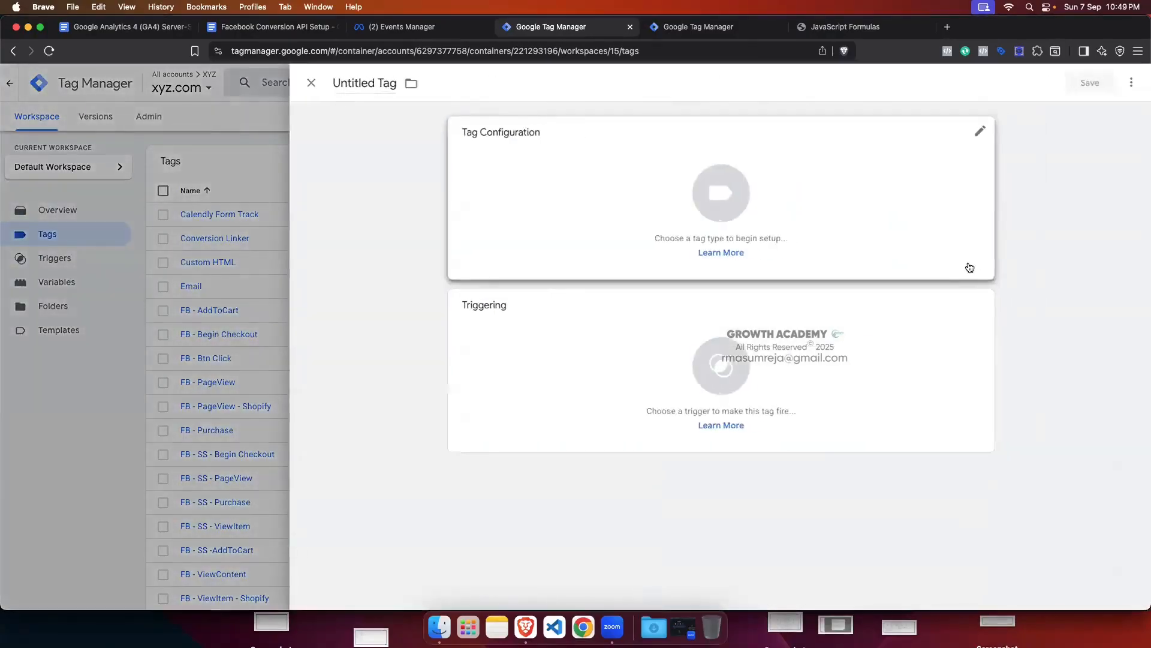
pyautogui.click(773, 228)
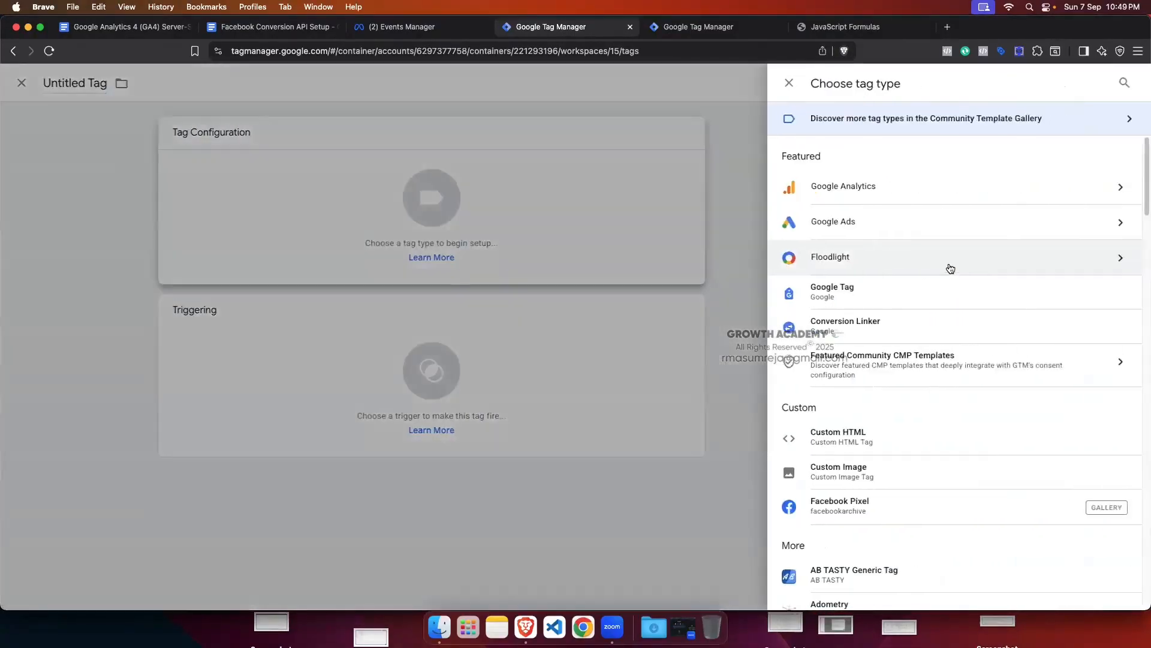
pyautogui.click(912, 196)
pyautogui.click(1013, 197)
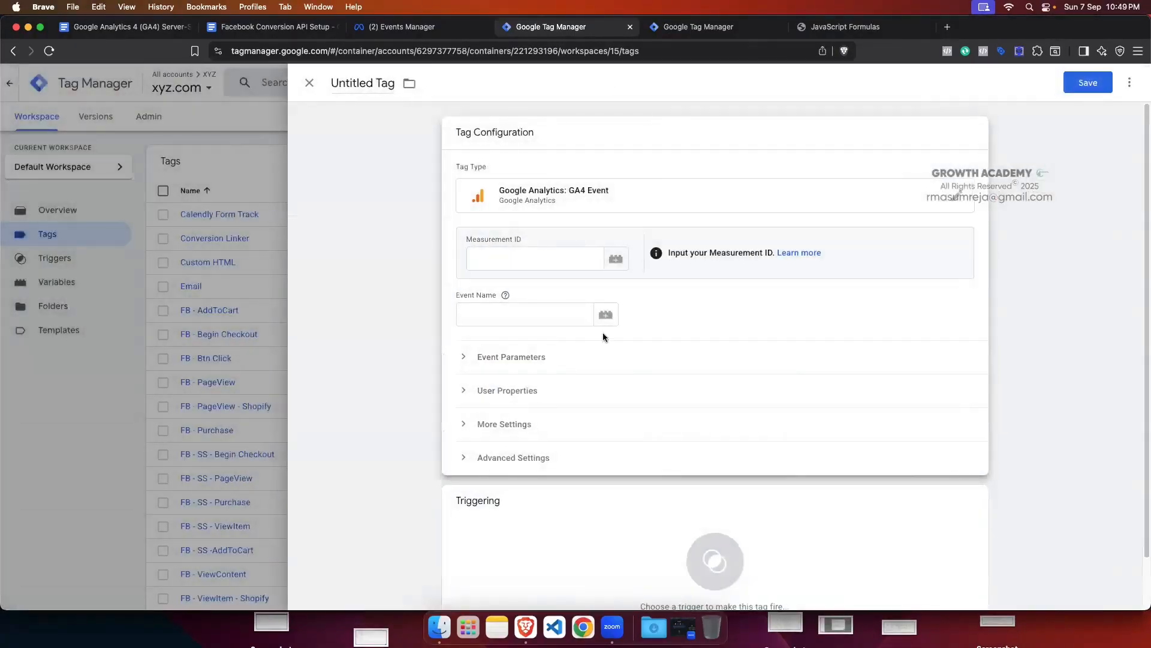
# Step: Set the tag's measurement ID to the {{GA4 Measurement ID}} variable and its event name to page_view
pyautogui.click(535, 248)
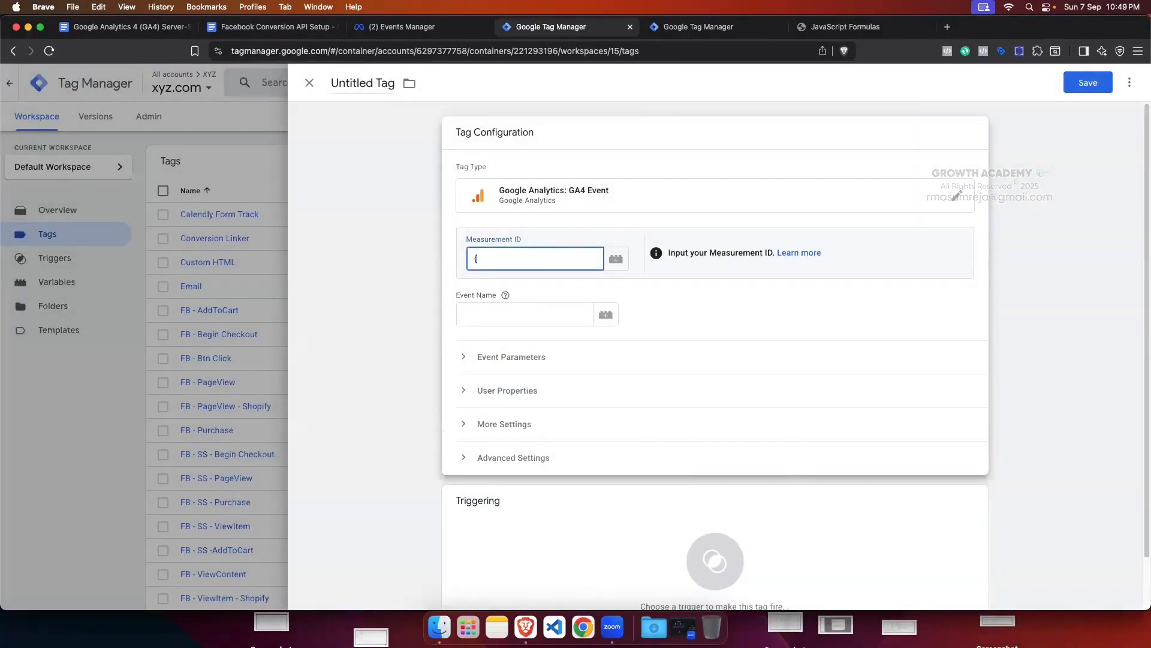
pyautogui.write('{{ga4')
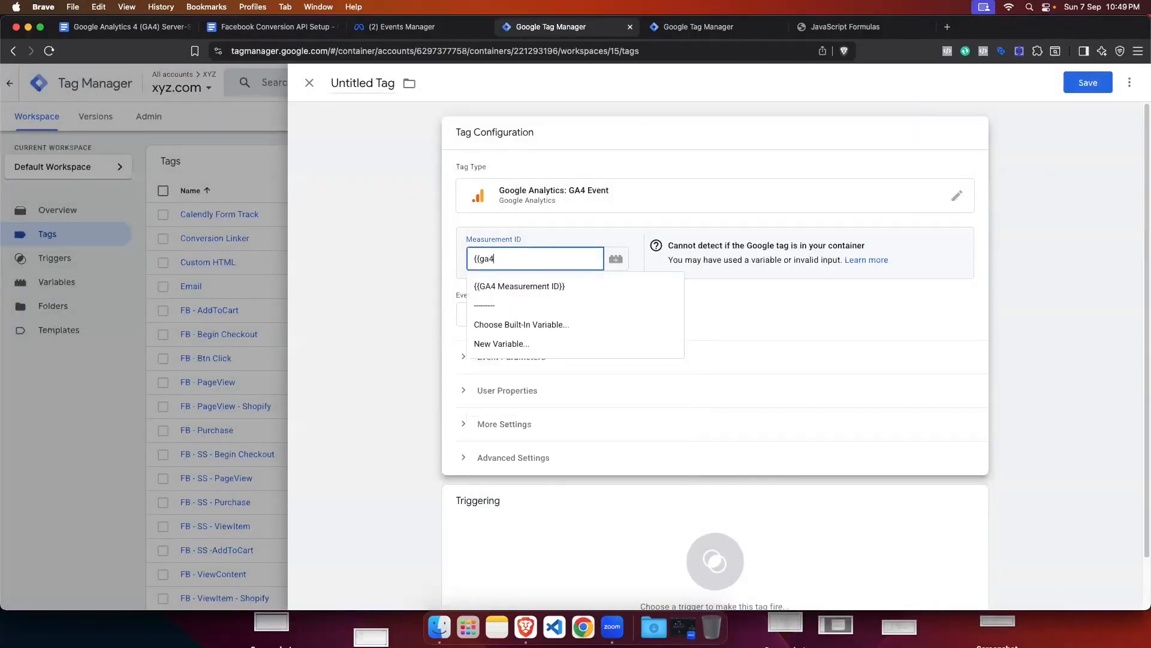
pyautogui.click(528, 286)
pyautogui.click(542, 312)
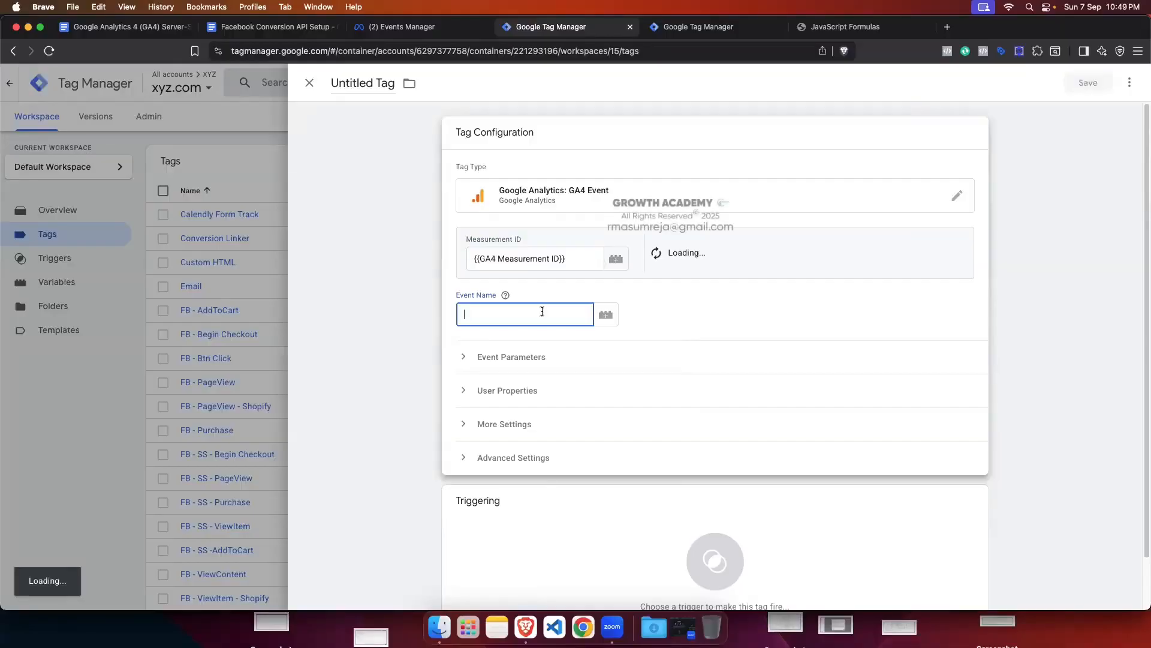
pyautogui.write('page')
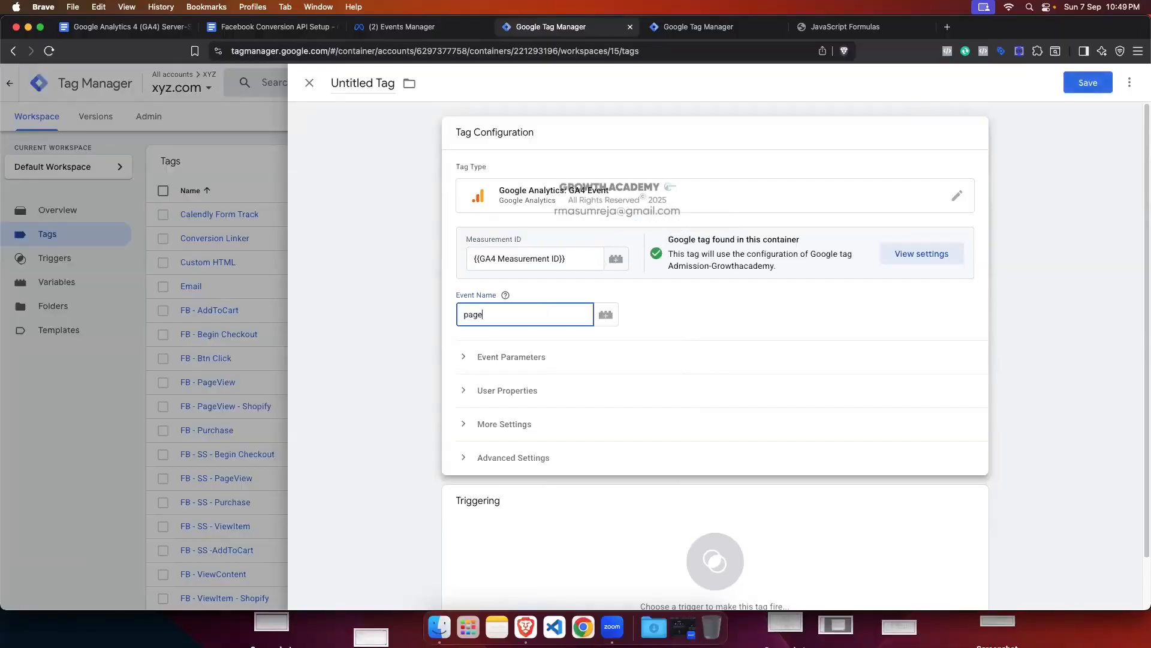
pyautogui.write('_view')
# Step: Expand the tag's event parameters and check the GA4 server-side setup document for the parameters page_view requires
pyautogui.click(532, 360)
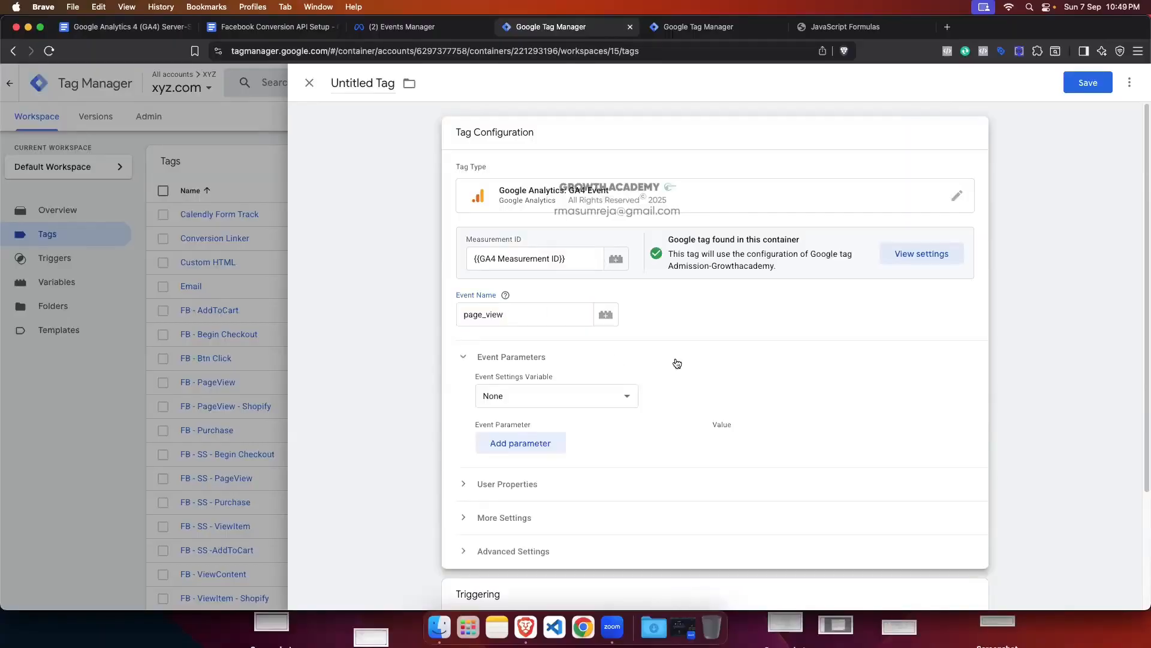
pyautogui.scroll(-1, 673, 362)
pyautogui.click(129, 27)
pyautogui.scroll(5, 591, 329)
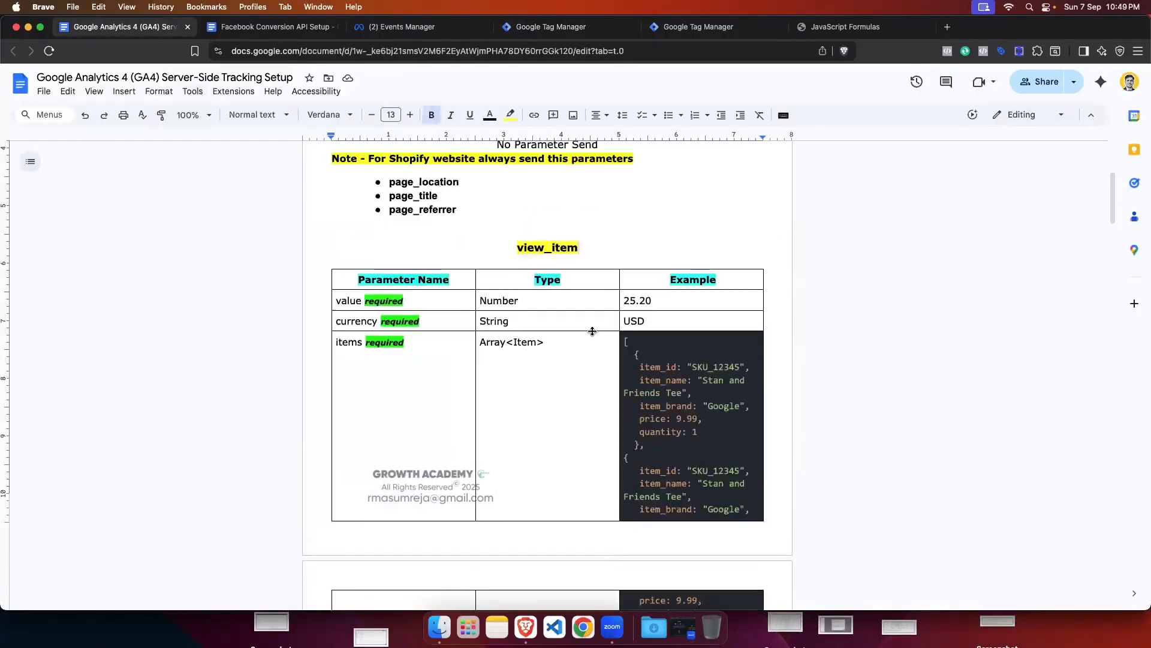
pyautogui.moveTo(516, 300); pyautogui.dragTo(592, 304)
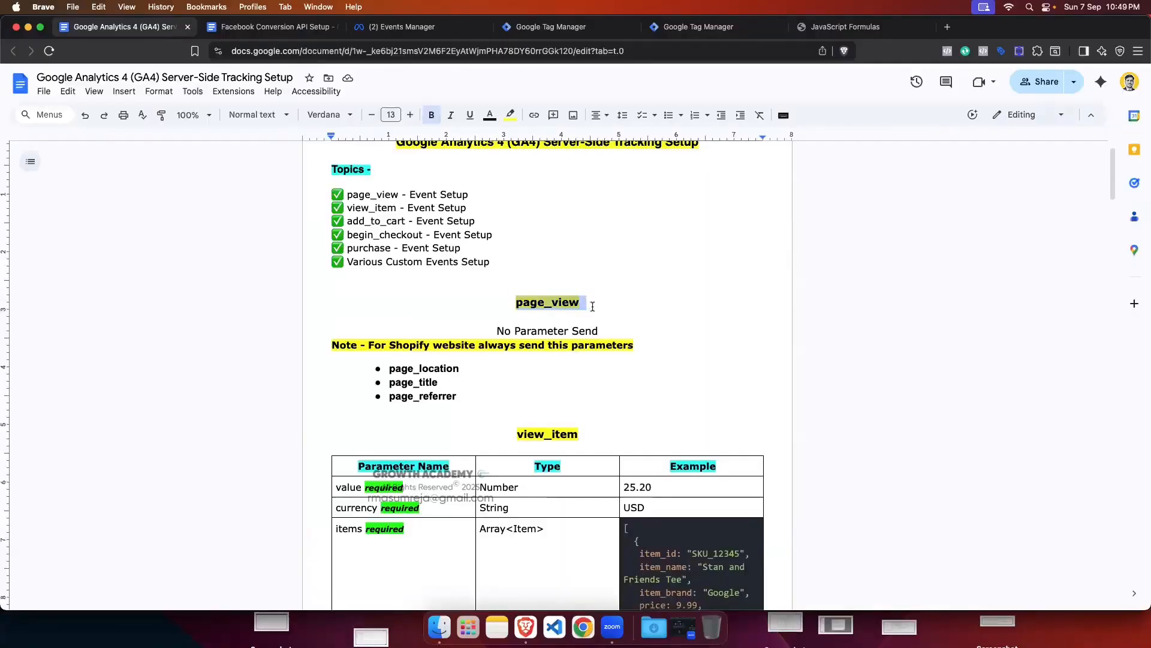
# Step: Return to the untitled tag in the web container and assign All Pages as its firing trigger
pyautogui.click(552, 26)
pyautogui.scroll(-3, 719, 419)
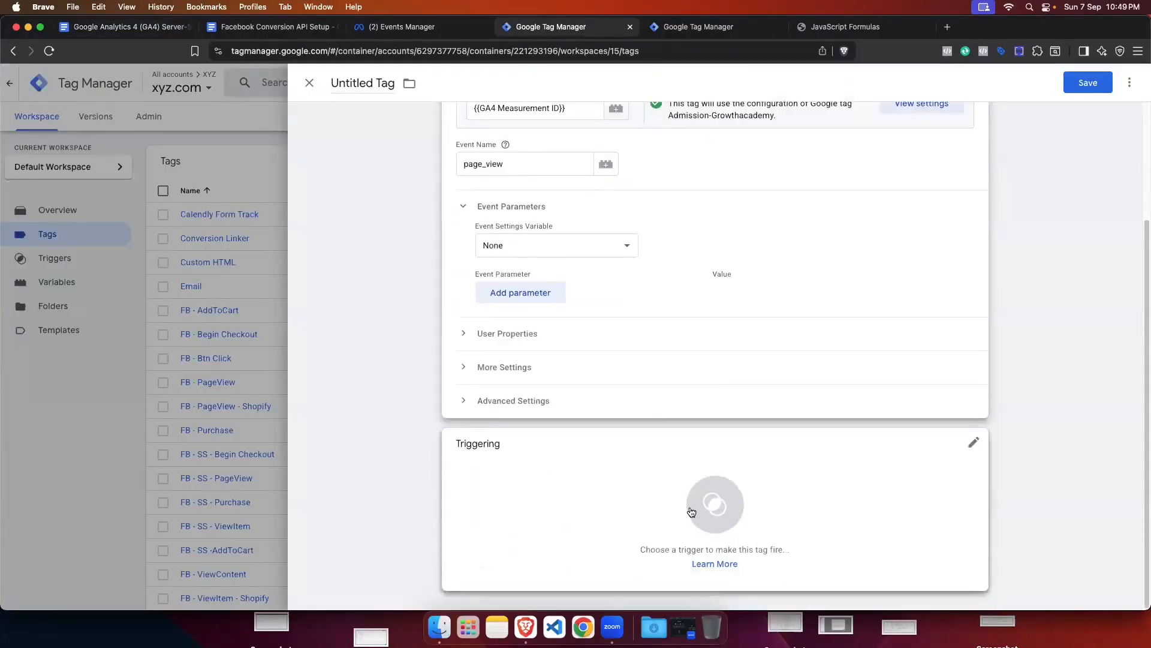
pyautogui.click(695, 509)
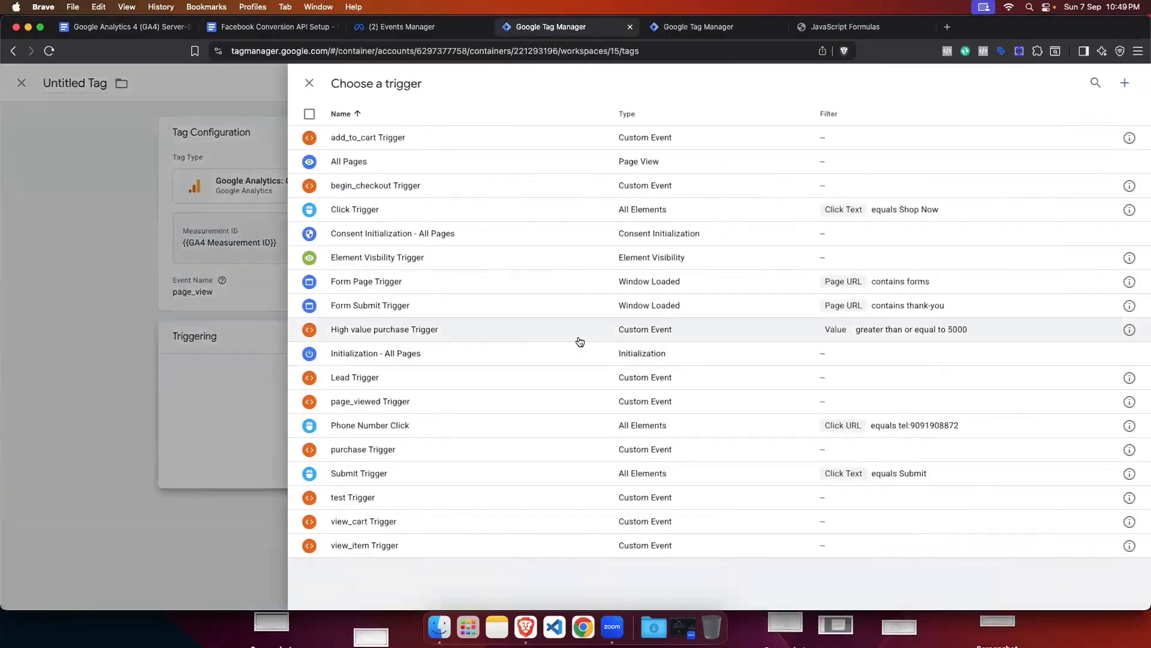
pyautogui.click(368, 162)
# Step: Name the tag "GA4 - SS - PageView" and save it
pyautogui.click(336, 81)
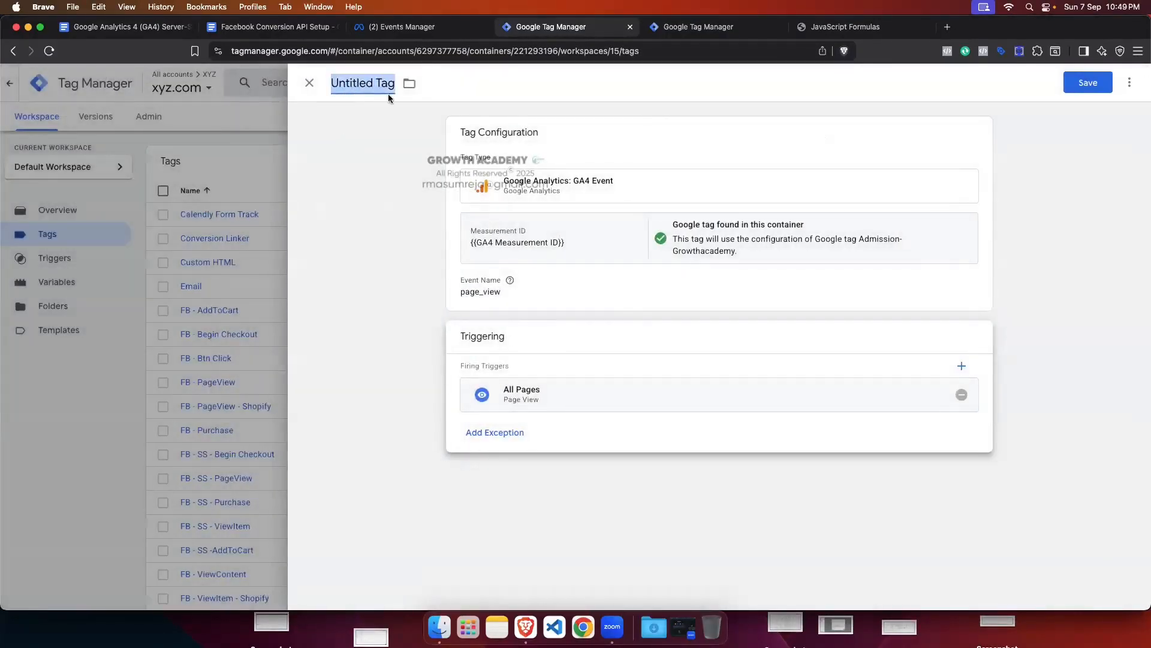
pyautogui.press('BackSpace')
pyautogui.write('GA4')
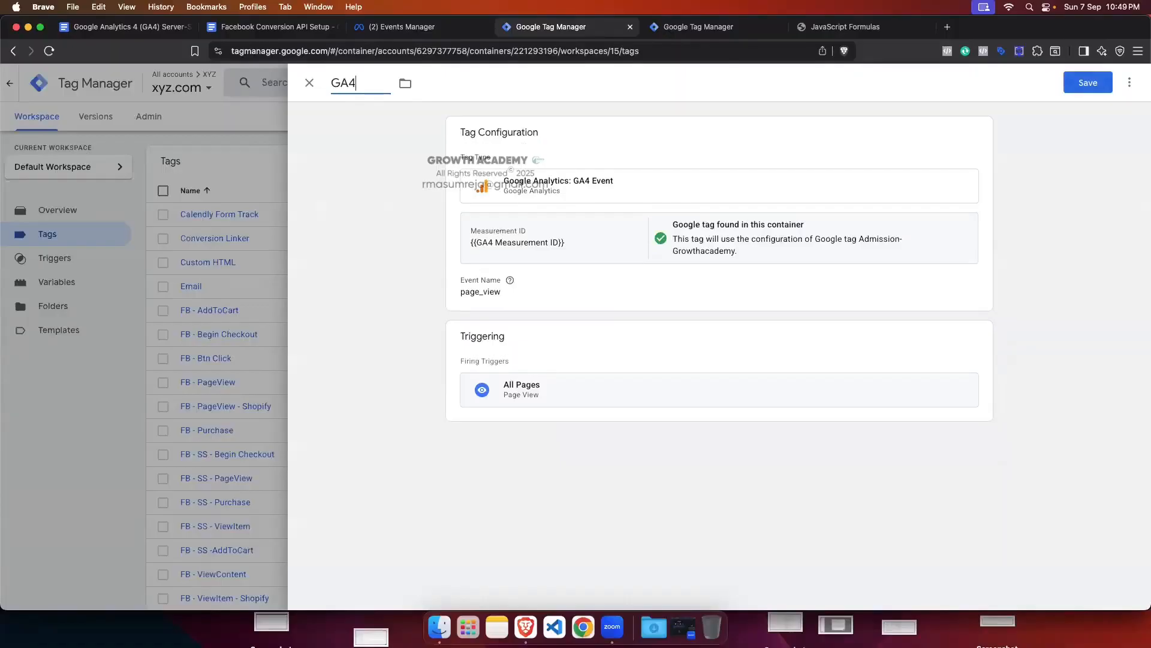
pyautogui.write(' - SS')
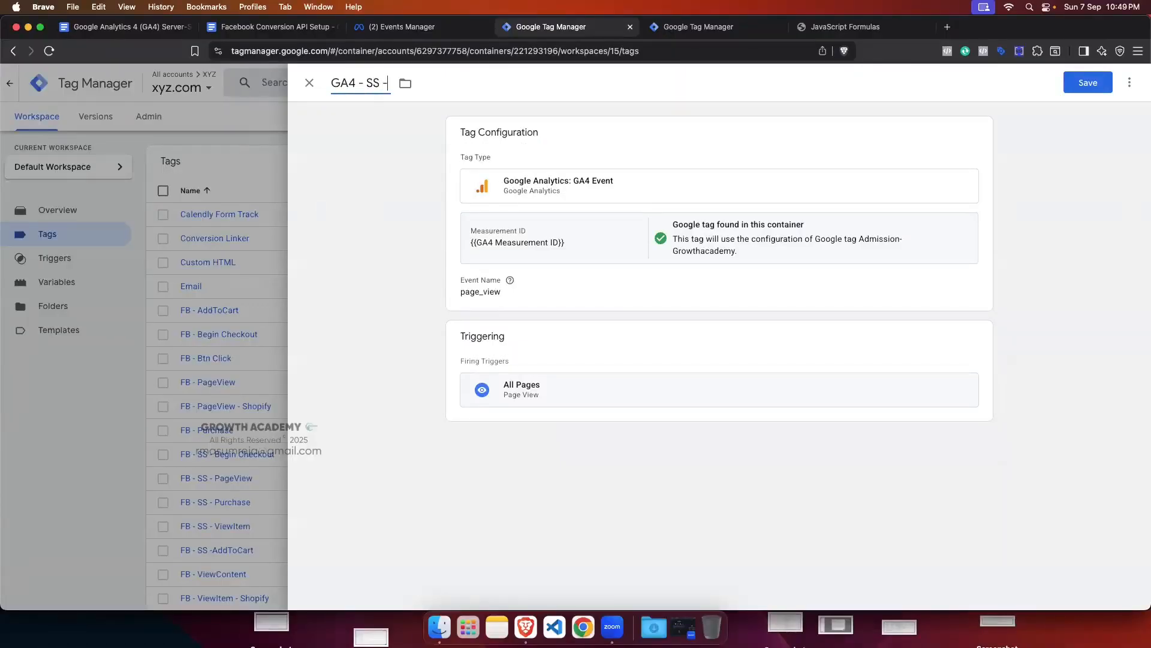
pyautogui.write(' - PageView')
pyautogui.click(1108, 89)
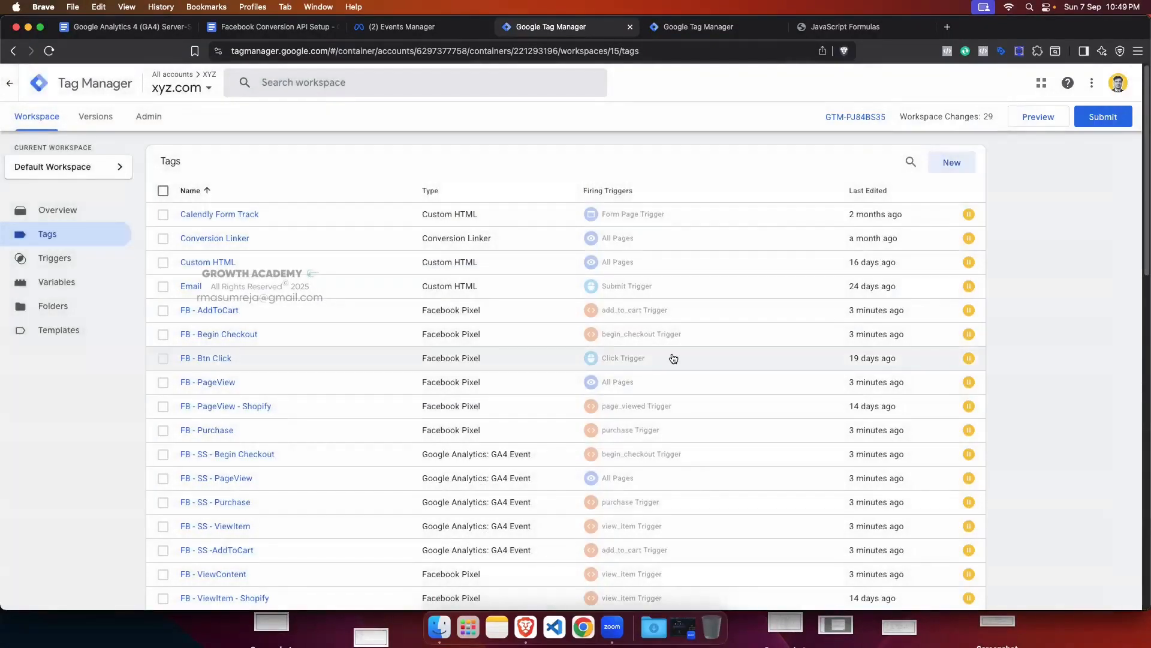
# Step: Duplicate the GA4 - SS - PageView tag and remove the "Copy of" prefix from the duplicate's name
pyautogui.scroll(-15, 668, 357)
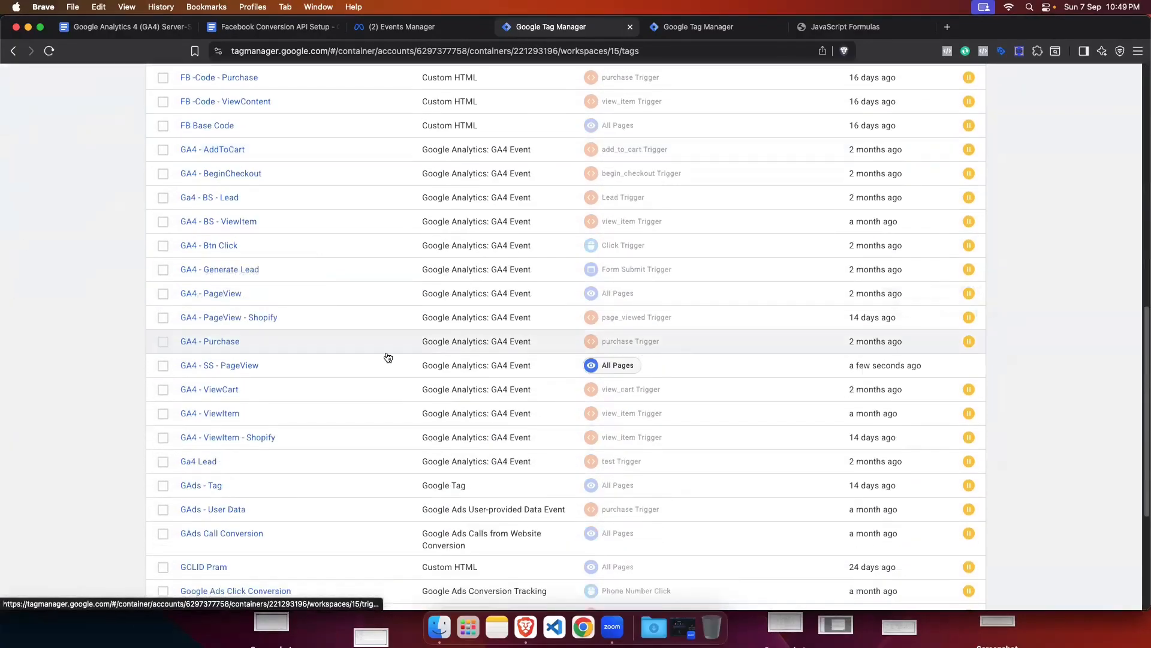
pyautogui.click(255, 366)
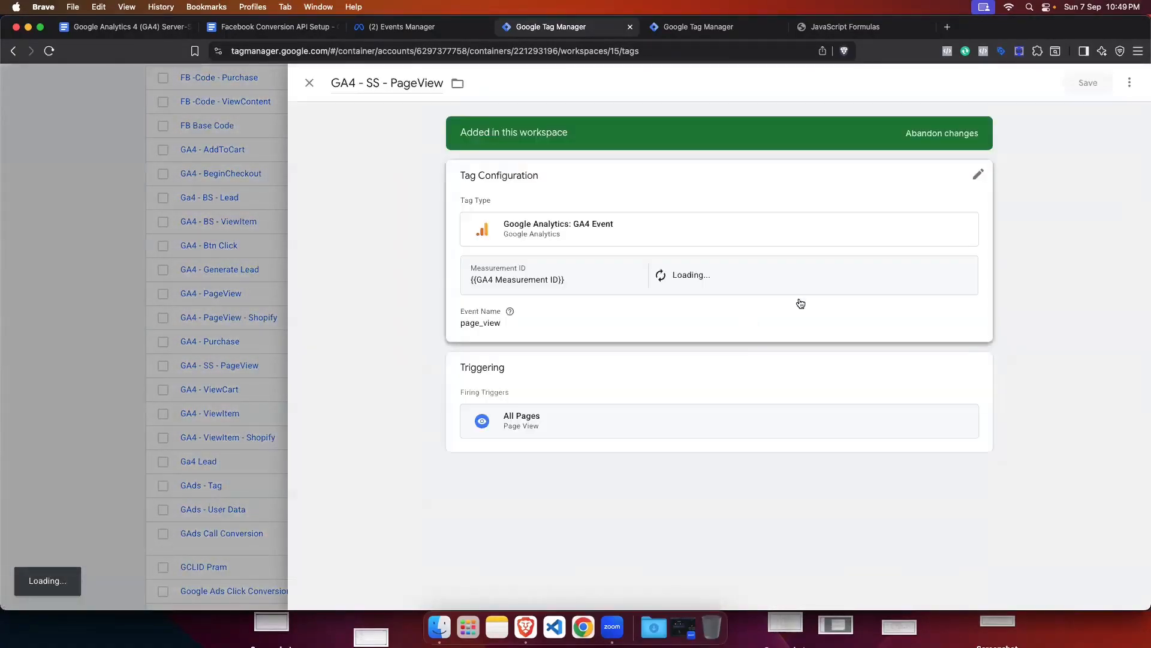
pyautogui.click(1130, 83)
pyautogui.click(1088, 110)
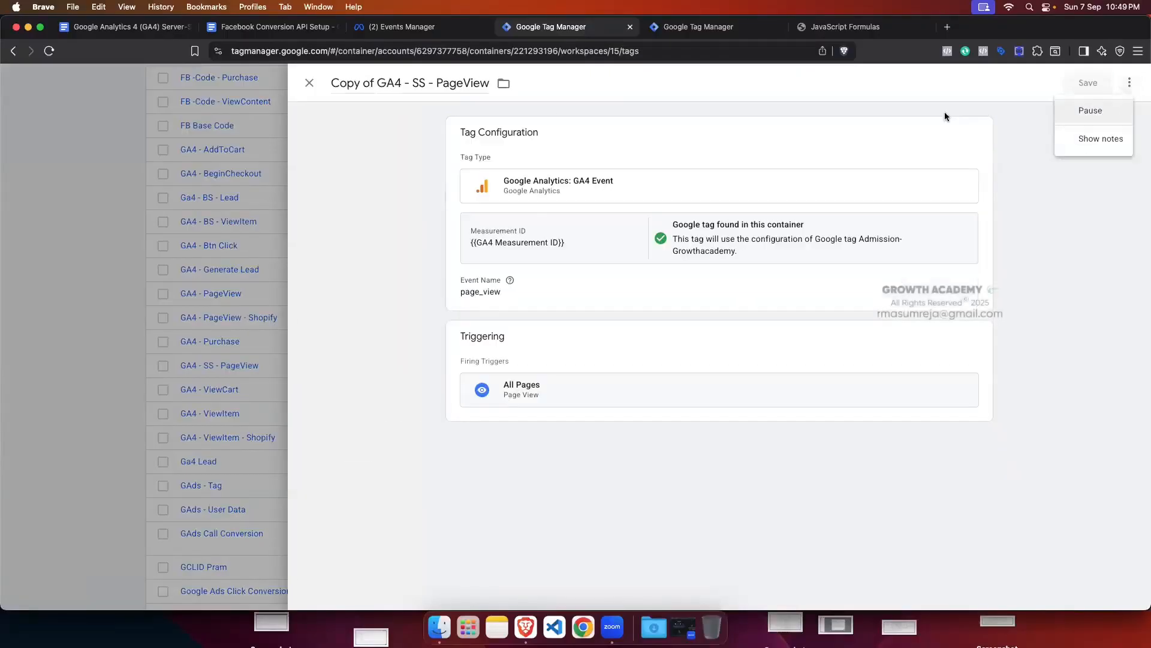
pyautogui.moveTo(379, 83); pyautogui.dragTo(314, 92)
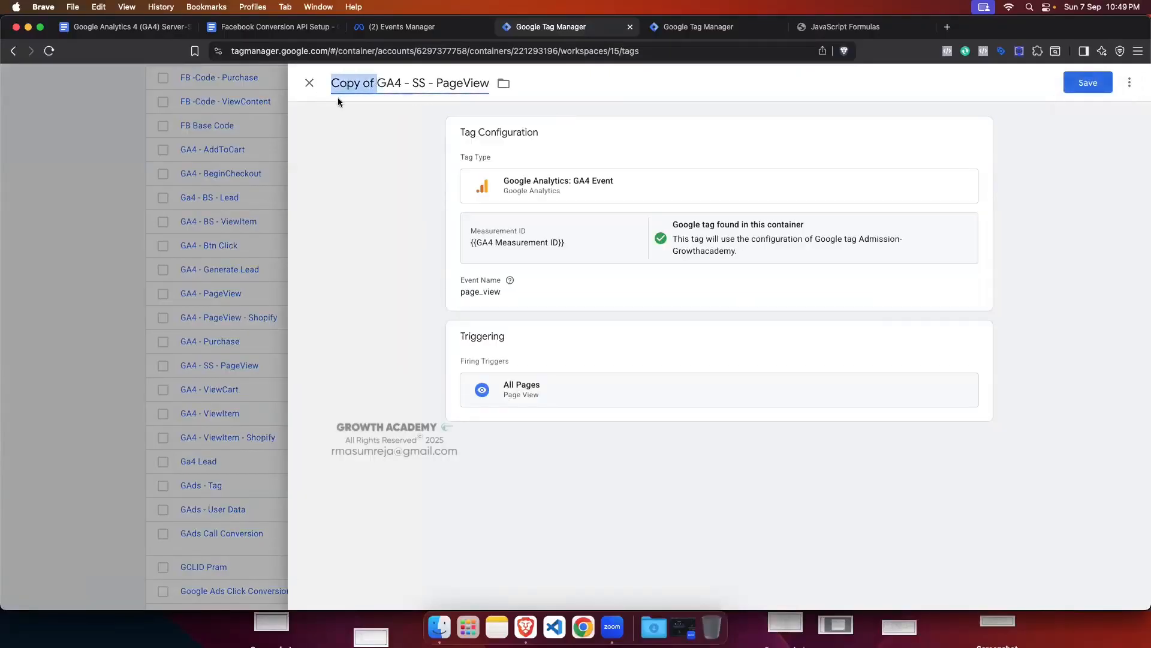
pyautogui.press('BackSpace')
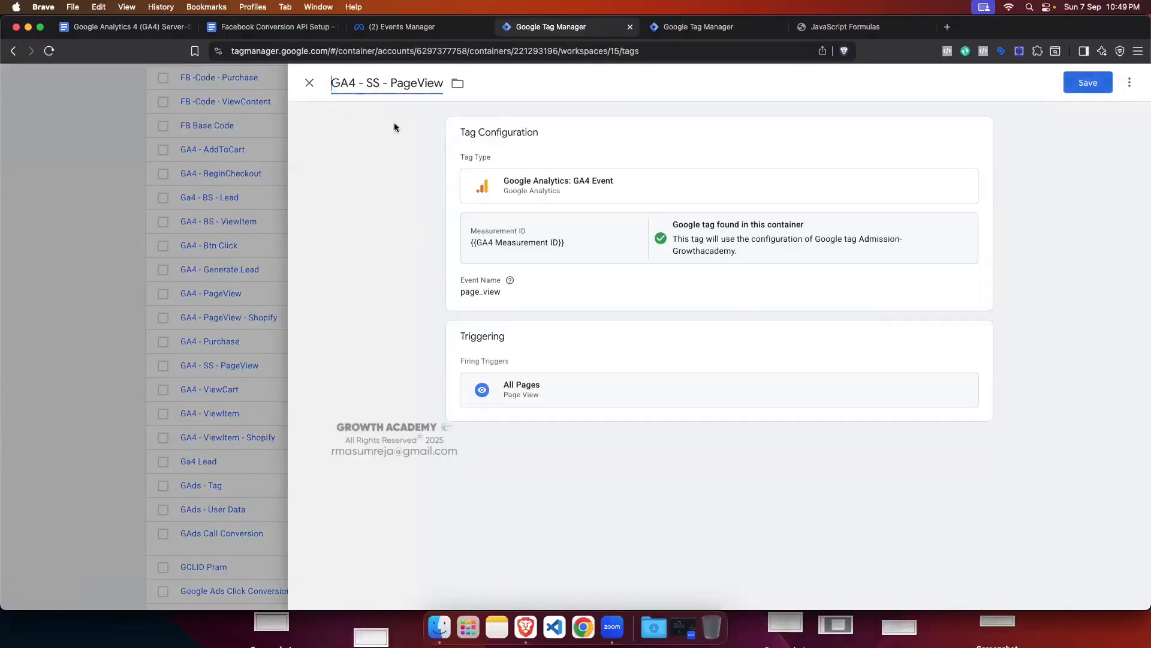
# Step: Set the duplicated tag's event name to view_item
pyautogui.click(581, 294)
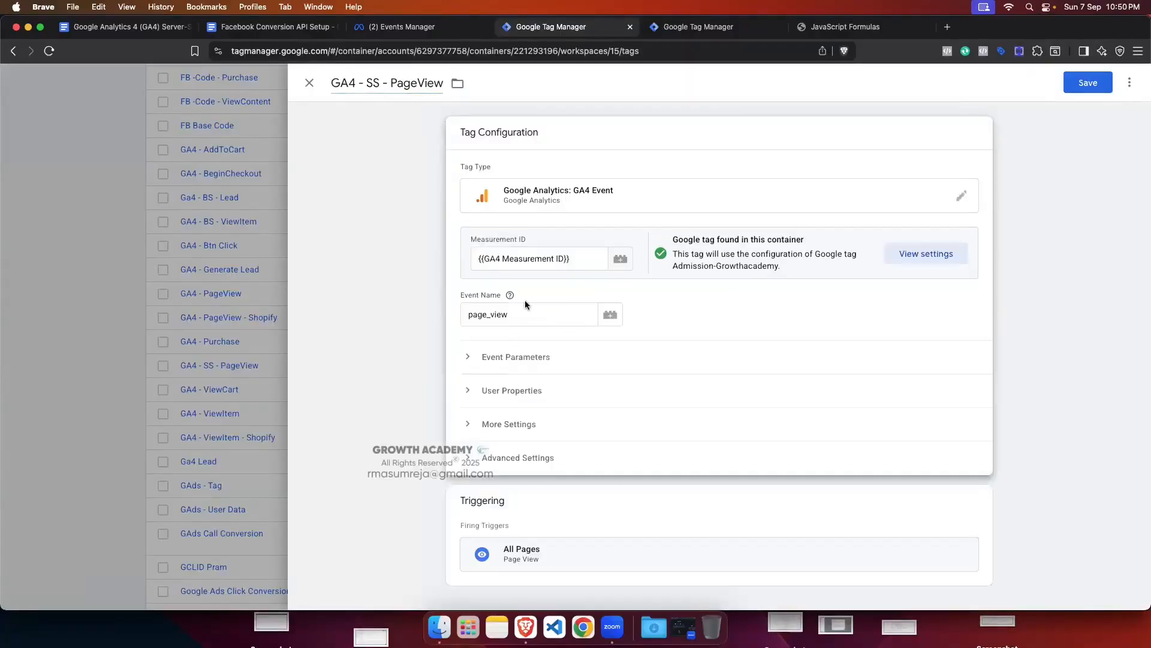
pyautogui.click(516, 319)
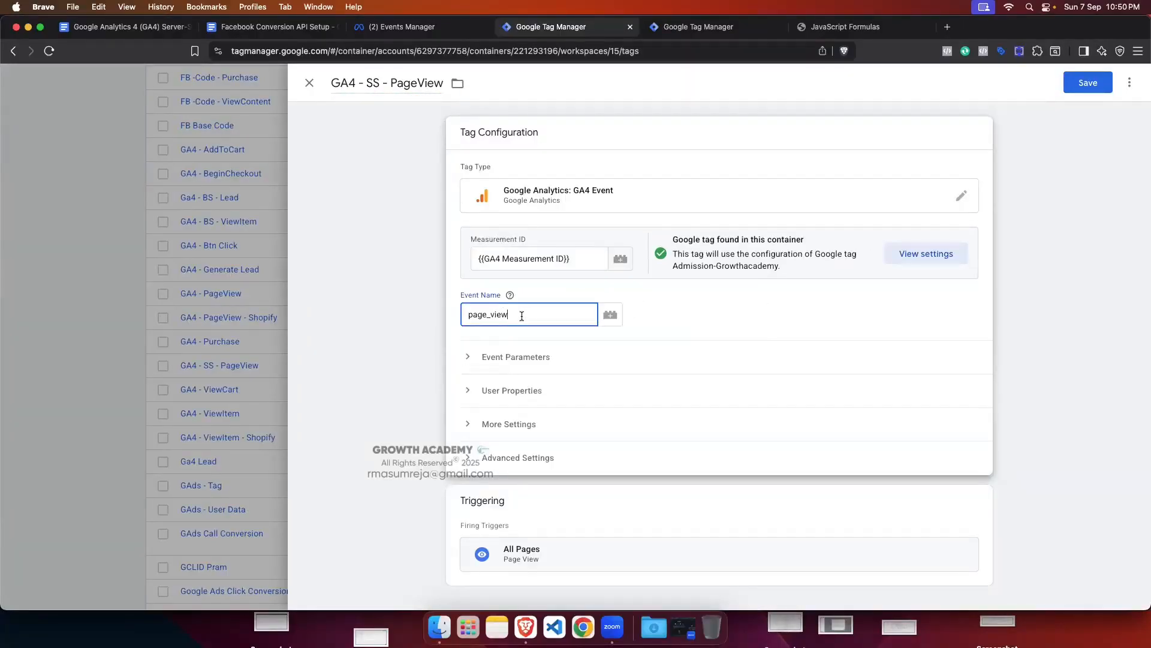
pyautogui.moveTo(517, 319); pyautogui.dragTo(467, 315)
pyautogui.press('BackSpace')
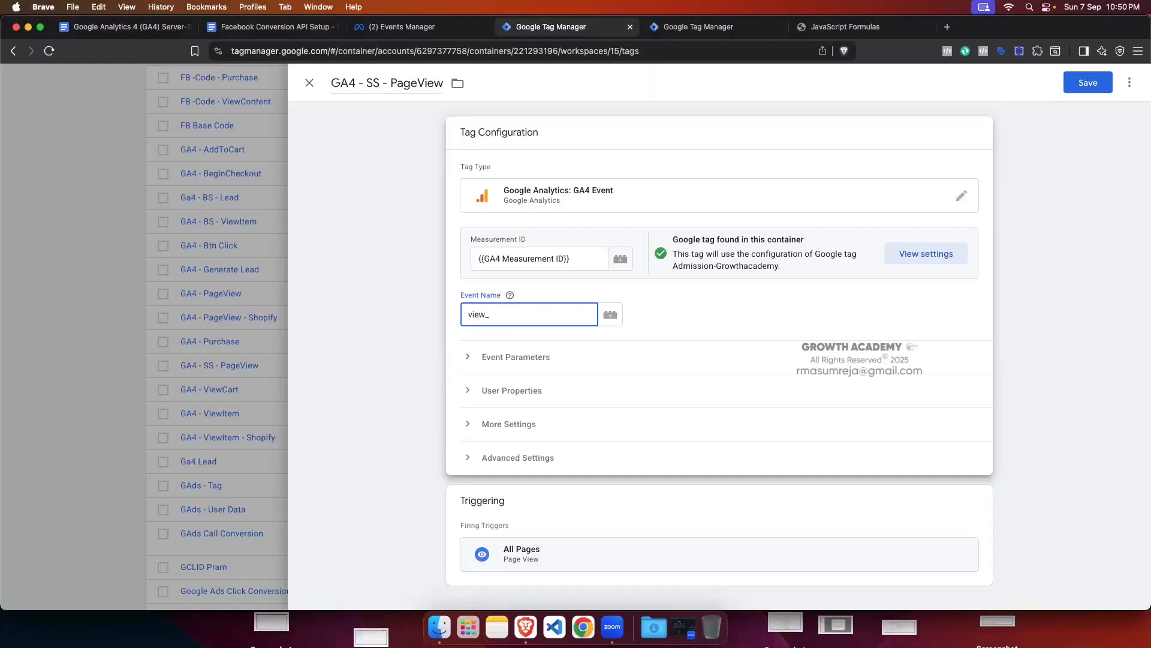
# Step: Add three event parameters named value, currency and items to the view_item tag
pyautogui.click(515, 358)
pyautogui.scroll(-3, 515, 359)
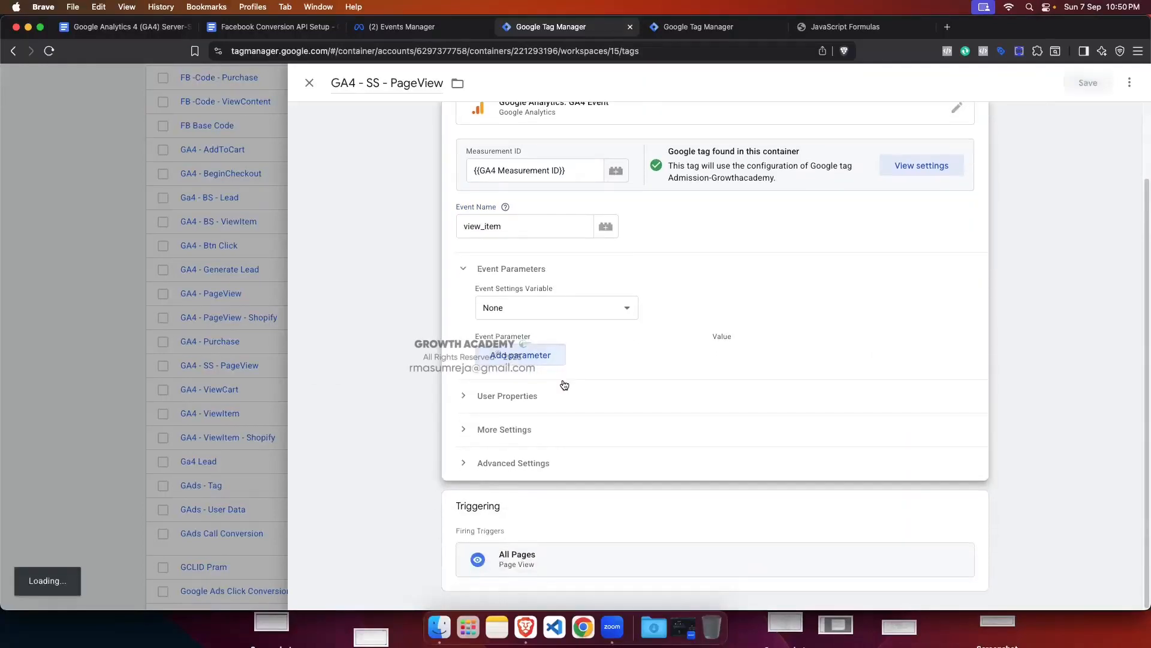
pyautogui.click(553, 393)
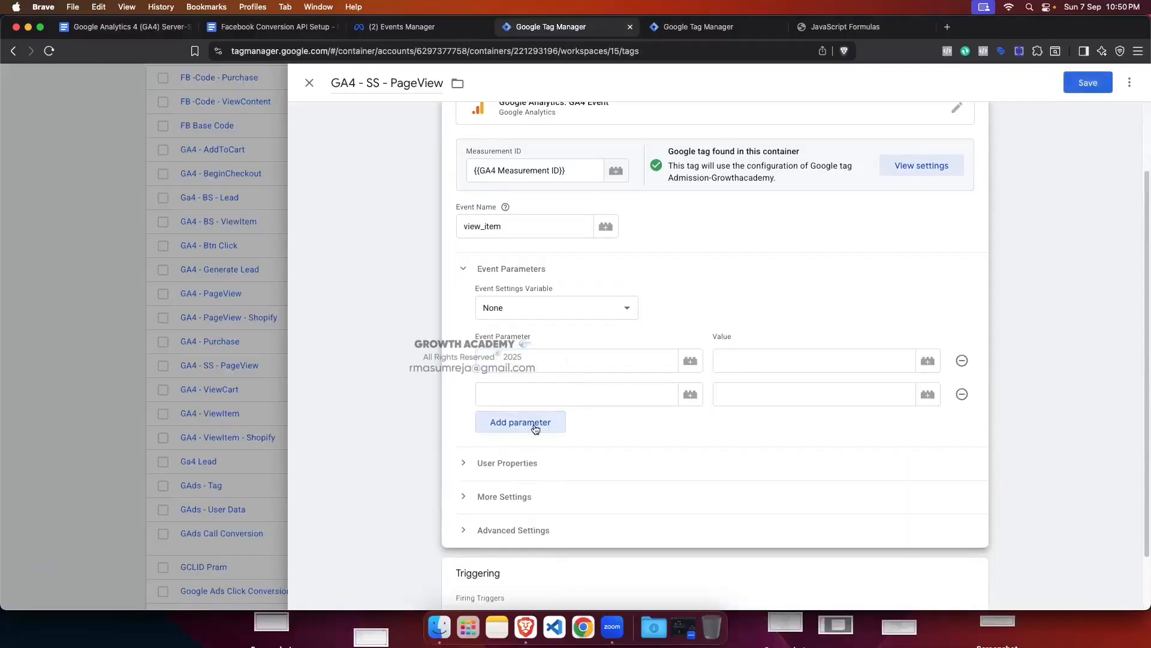
pyautogui.click(533, 426)
pyautogui.click(513, 356)
pyautogui.write('val')
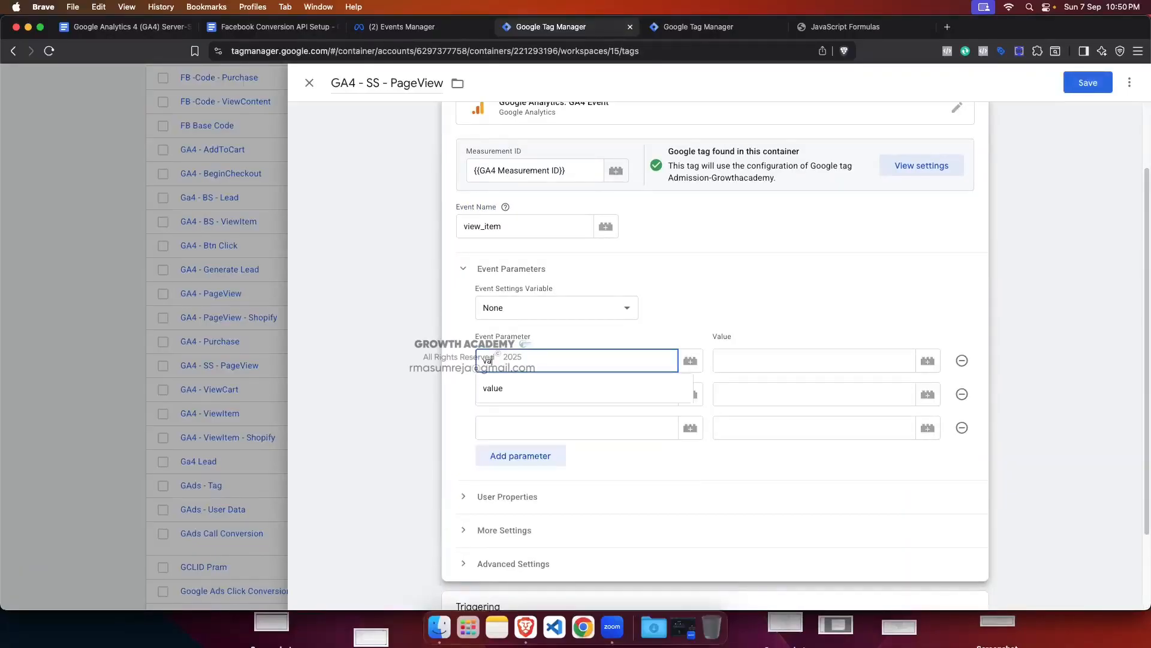
pyautogui.click(513, 387)
pyautogui.click(513, 384)
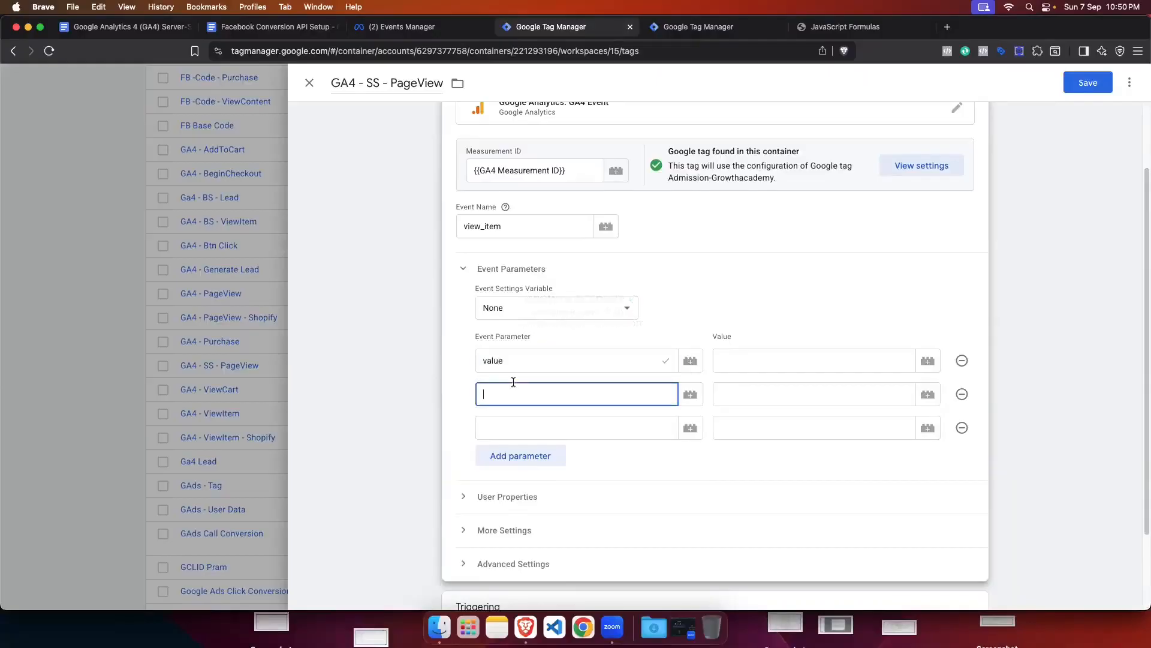
pyautogui.write('curr')
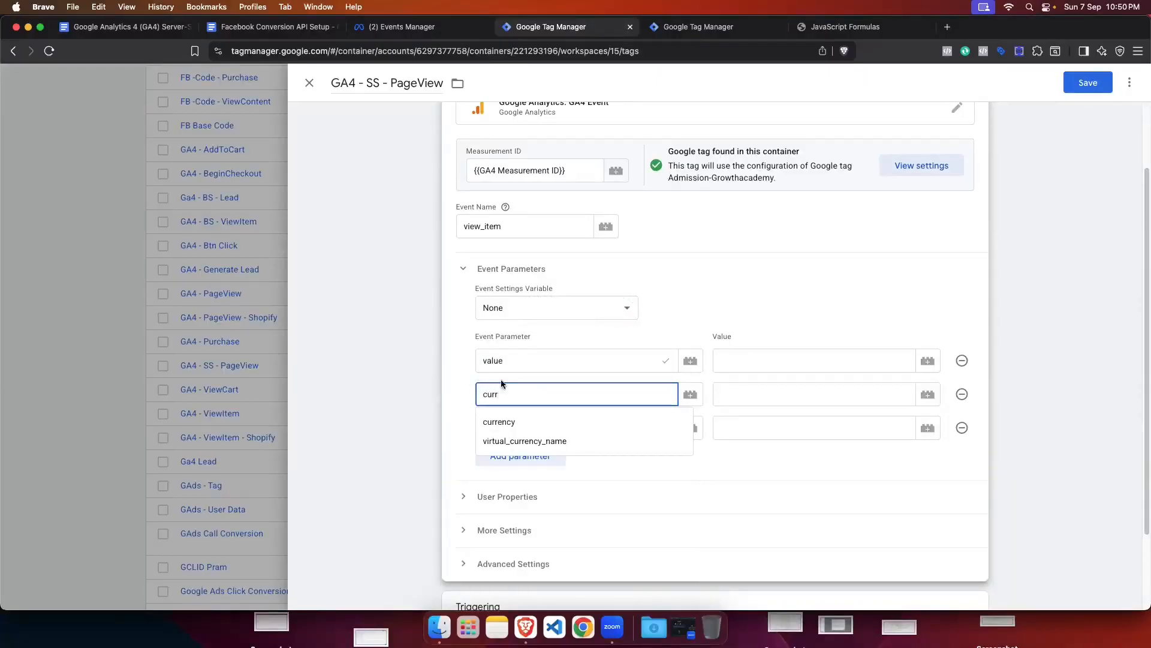
pyautogui.click(507, 422)
pyautogui.click(526, 430)
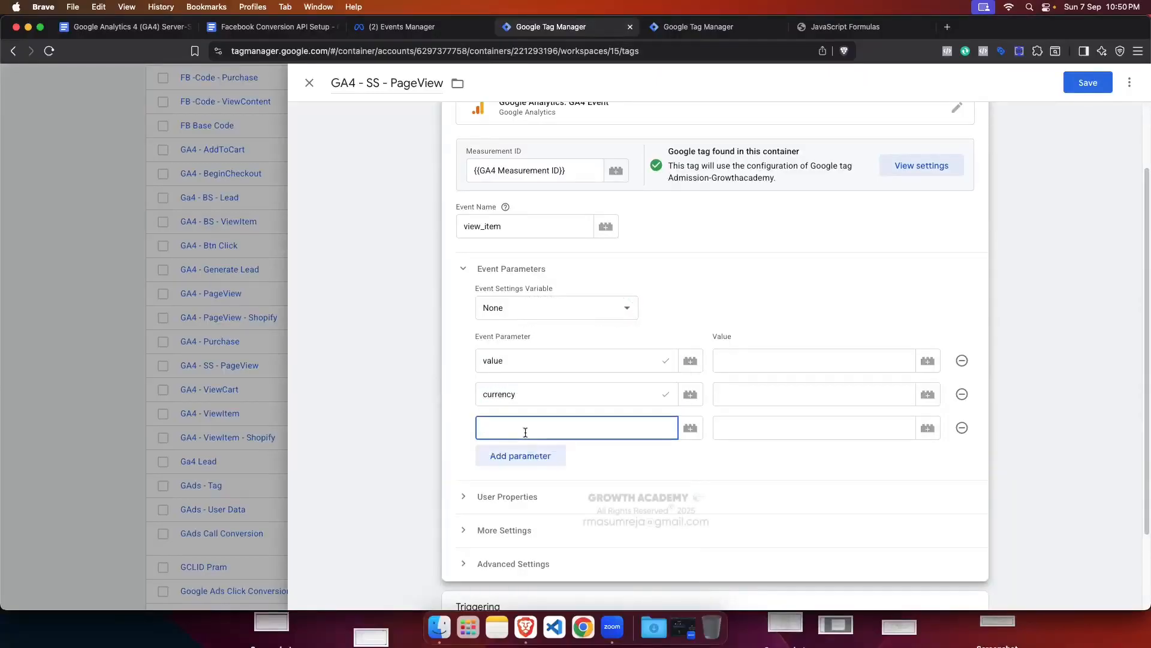
pyautogui.write('items')
pyautogui.press('Return')
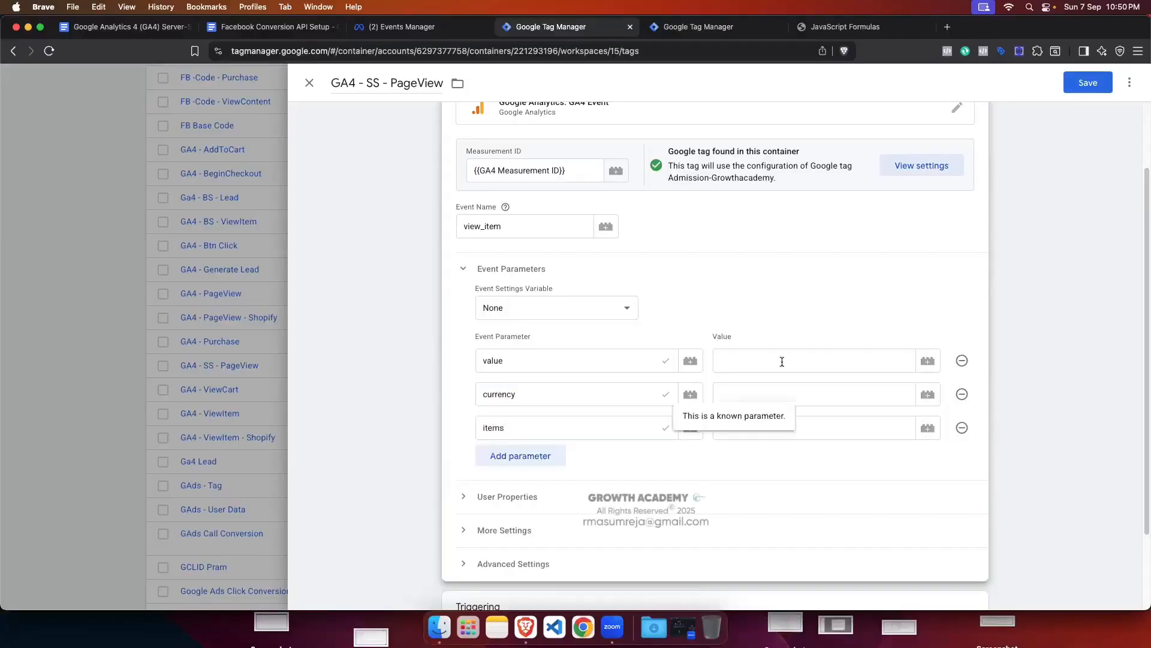
# Step: Map the value, currency and items parameters to the {{Value}}, {{Currency}} and {{Modified Items}} variables
pyautogui.click(786, 359)
pyautogui.write('{{value')
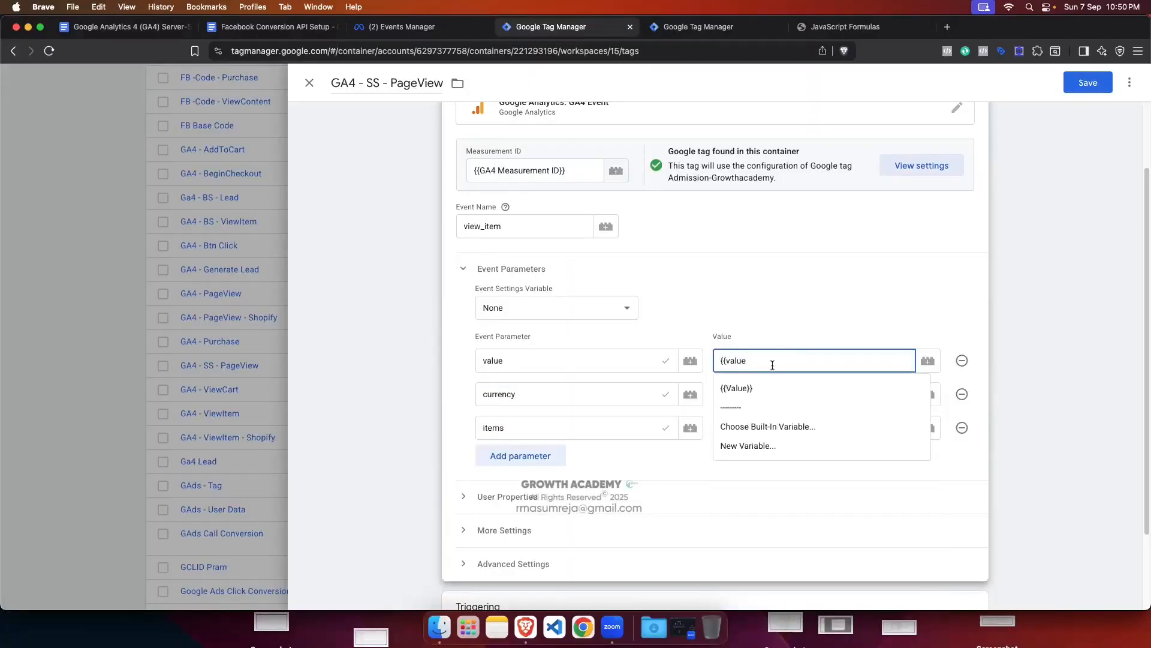
pyautogui.click(766, 388)
pyautogui.click(764, 391)
pyautogui.write('{{')
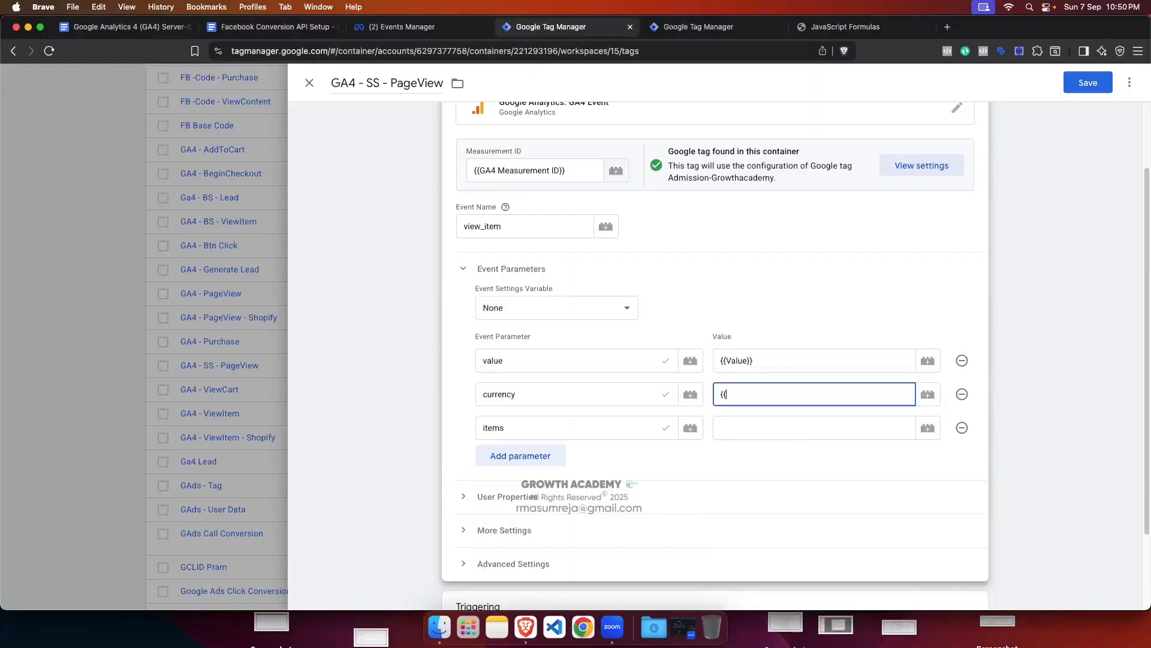
pyautogui.write('cur')
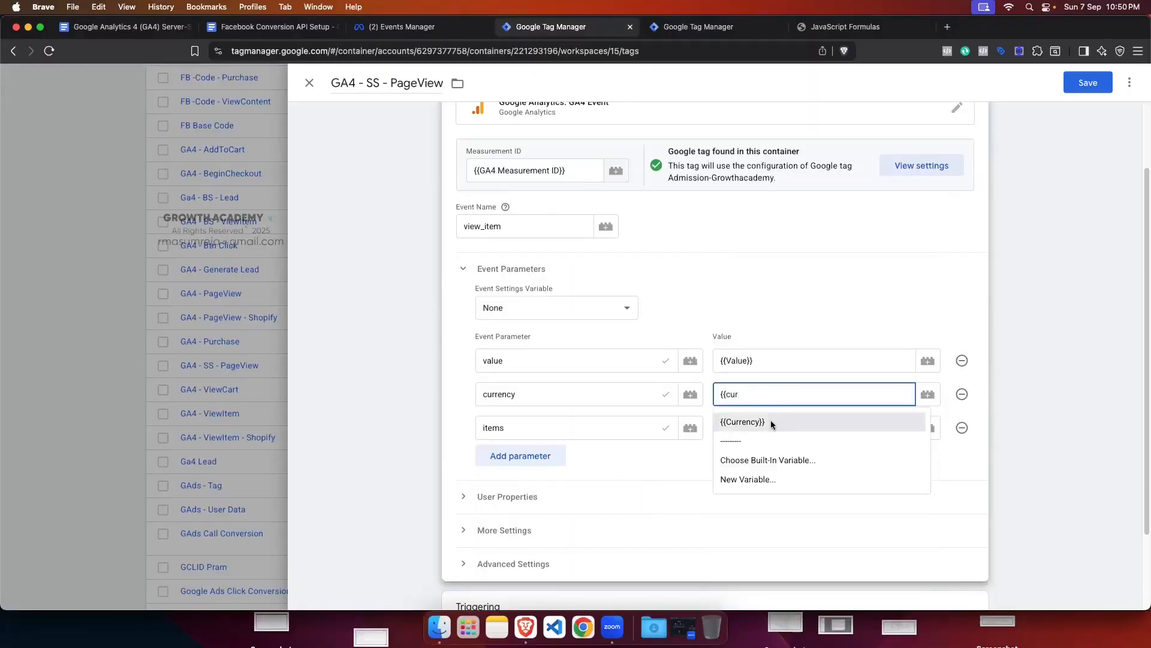
pyautogui.click(771, 422)
pyautogui.click(764, 427)
pyautogui.write('{{it')
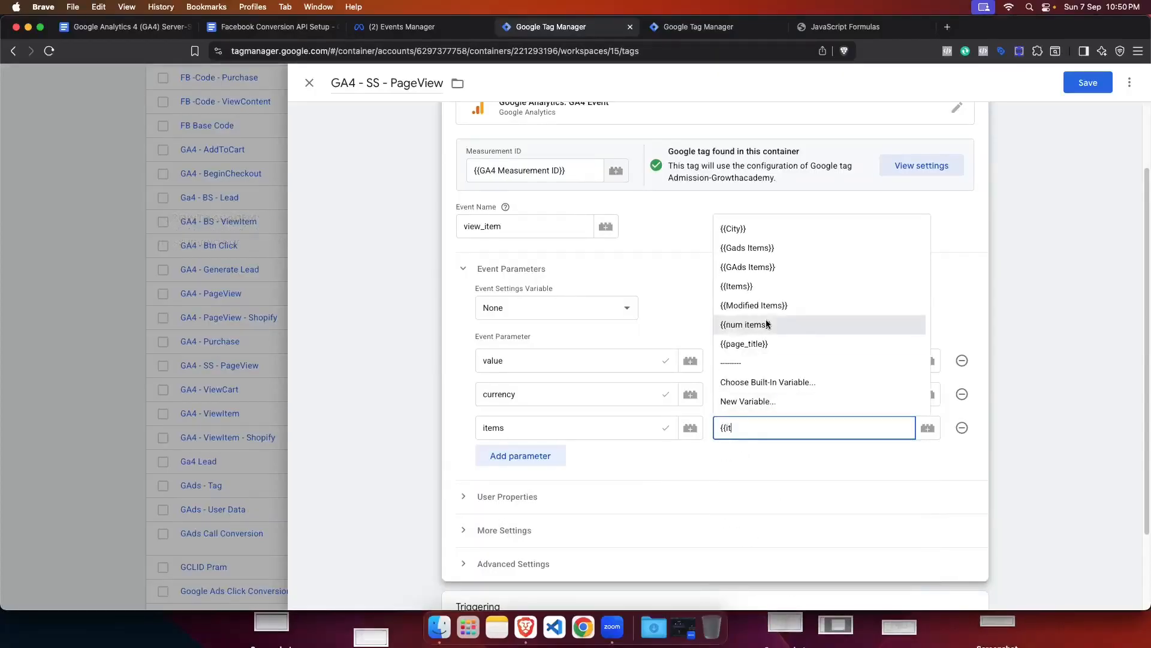
pyautogui.click(754, 305)
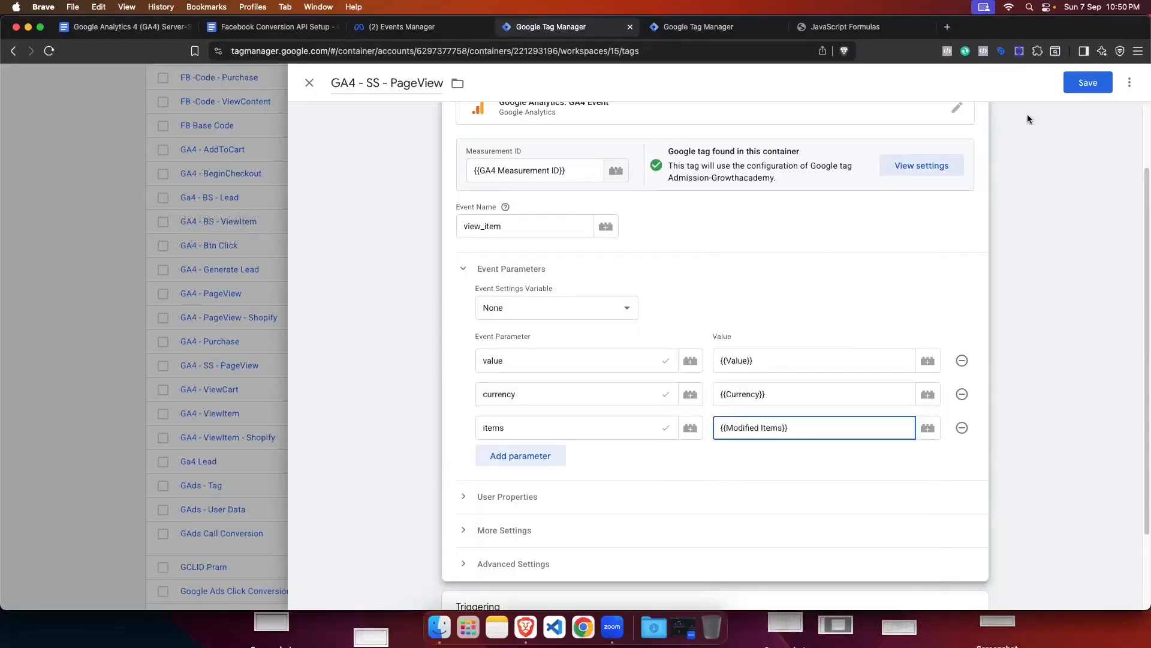
# Step: Replace the tag's All Pages firing trigger with view_item Trigger
pyautogui.scroll(-3, 707, 353)
pyautogui.click(894, 511)
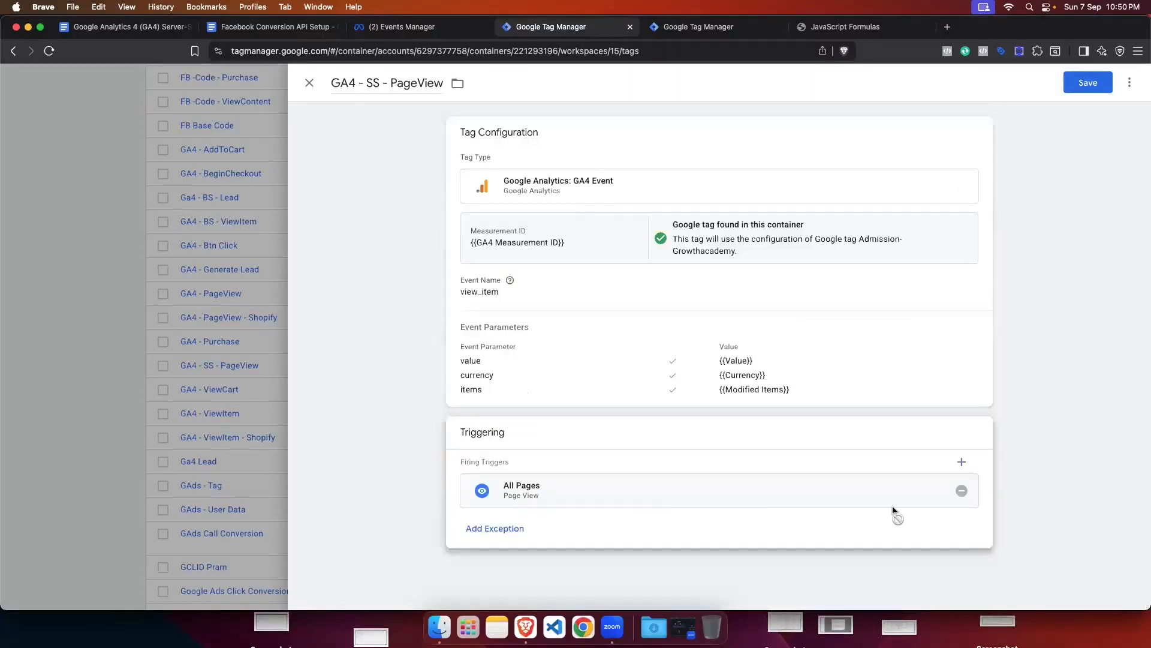
pyautogui.click(962, 490)
pyautogui.click(649, 499)
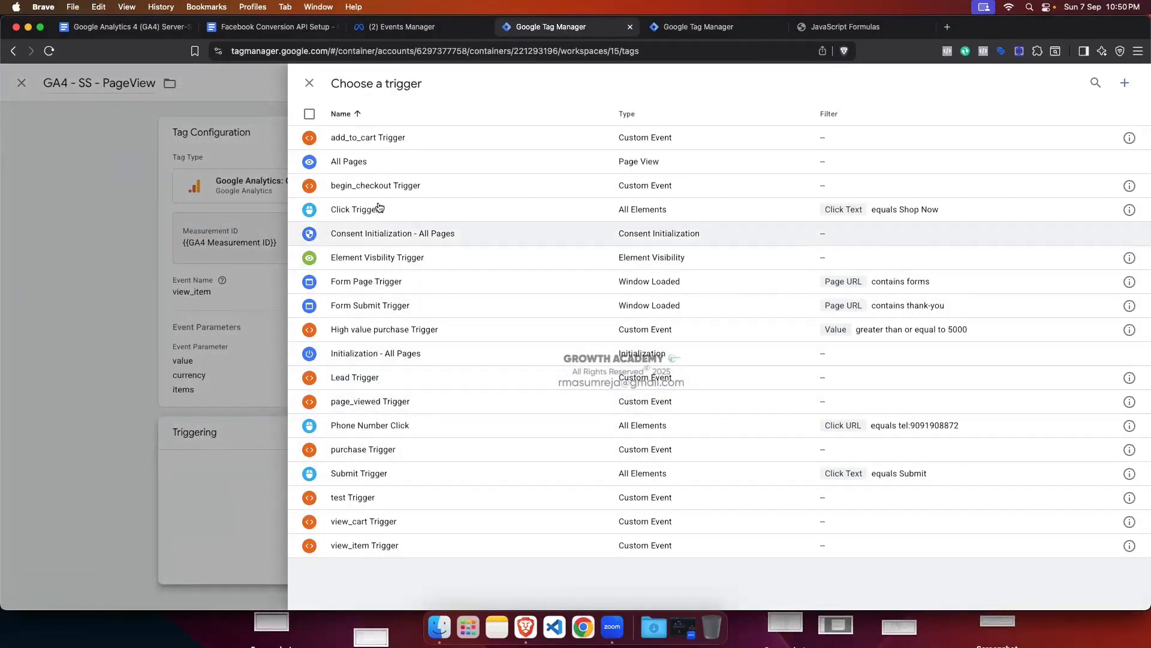
pyautogui.click(391, 543)
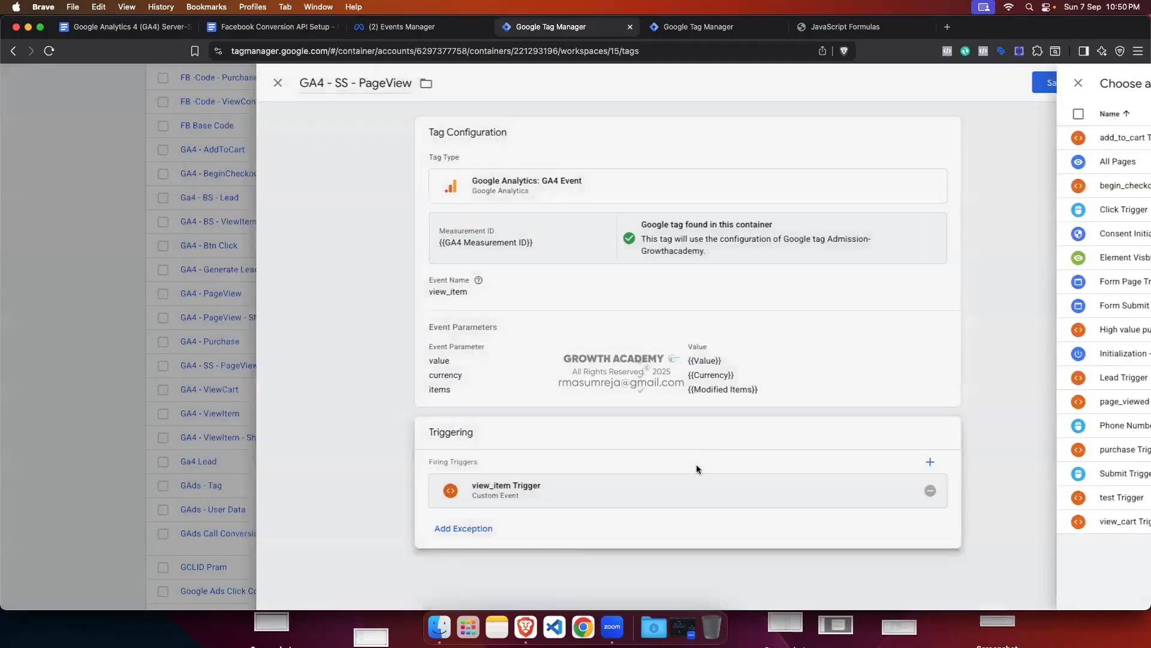
# Step: Rename the tag "GA4 - SS - ViewItem" and save it
pyautogui.click(1088, 83)
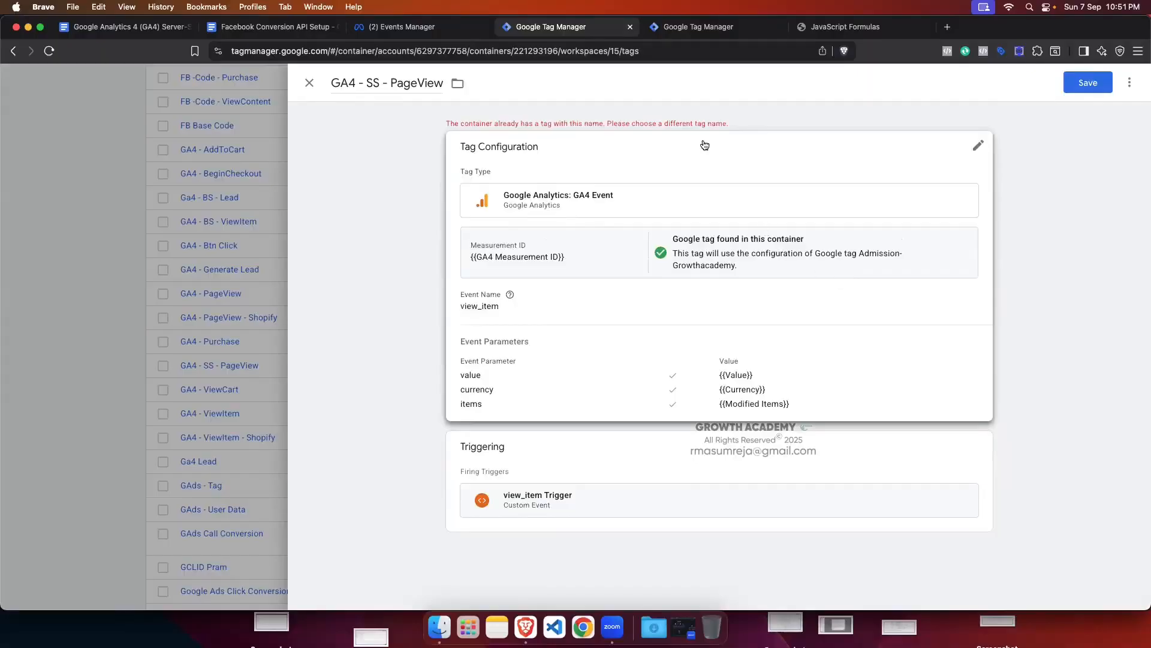
pyautogui.doubleClick(393, 81)
pyautogui.press('BackSpace')
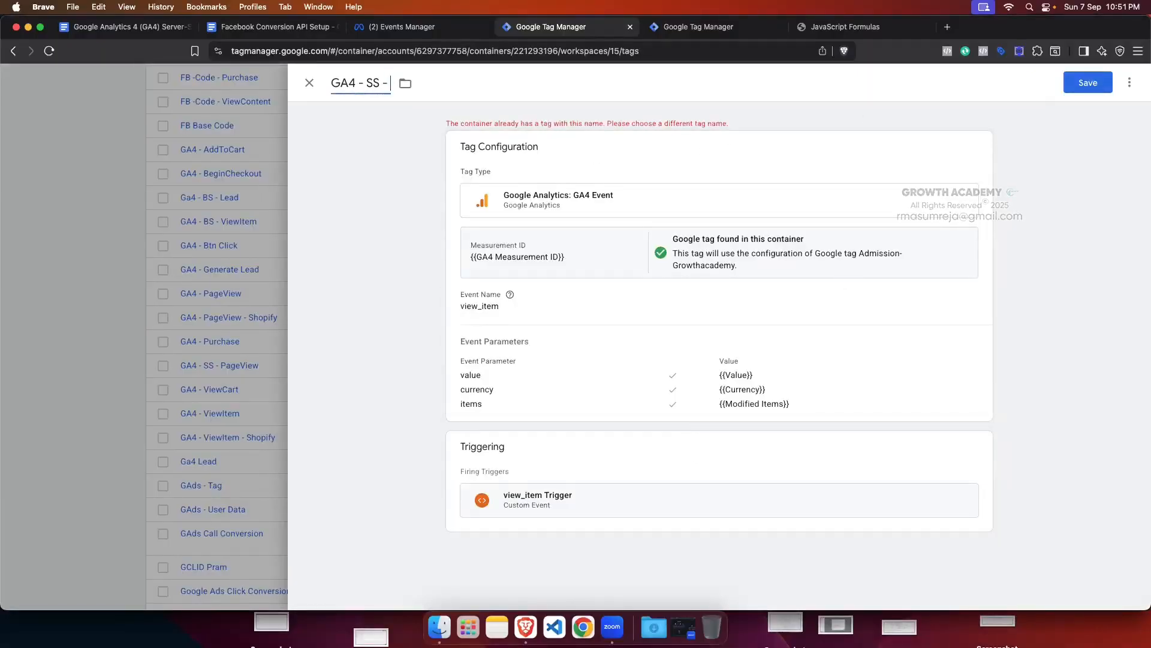
pyautogui.write('View')
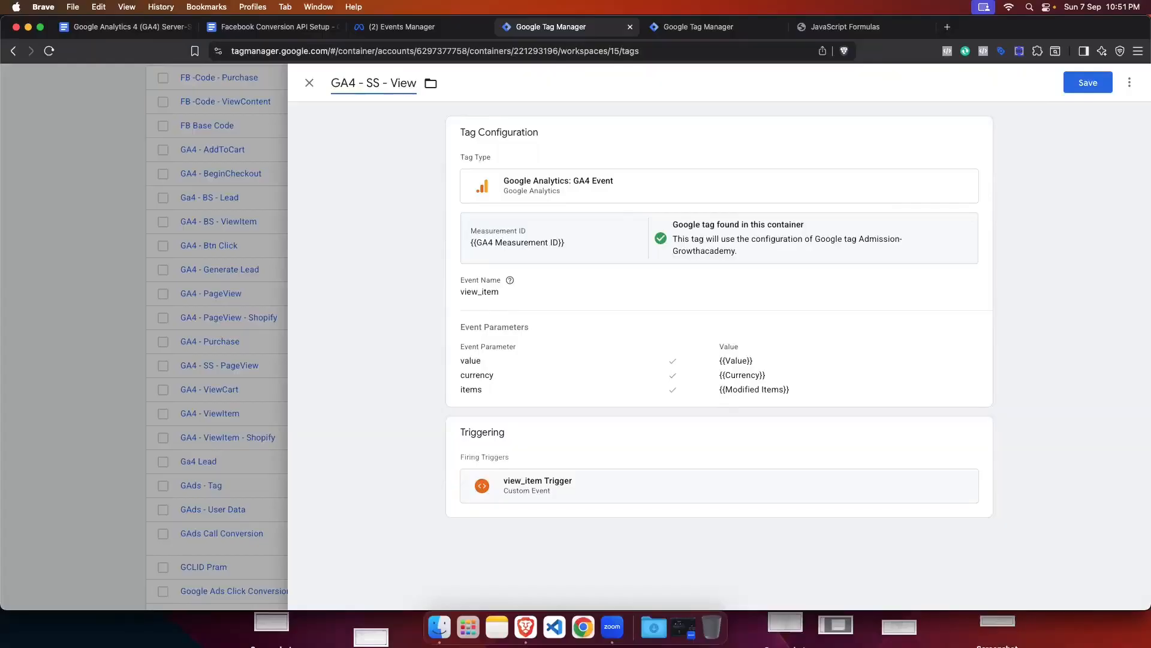
pyautogui.write('Item')
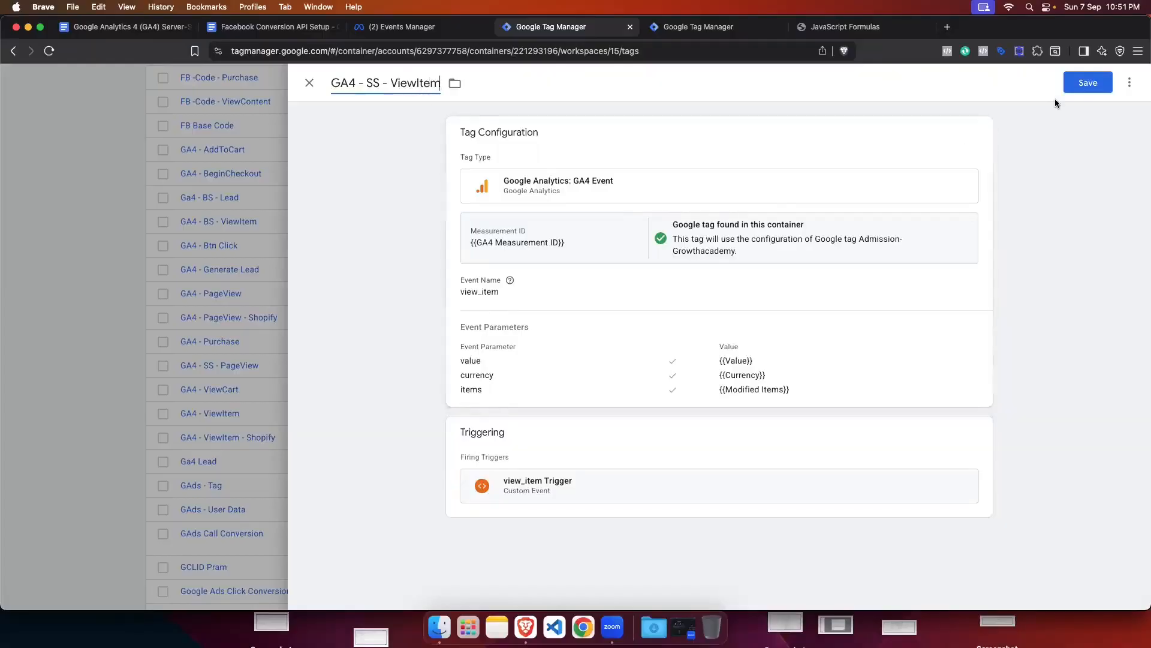
pyautogui.click(1087, 83)
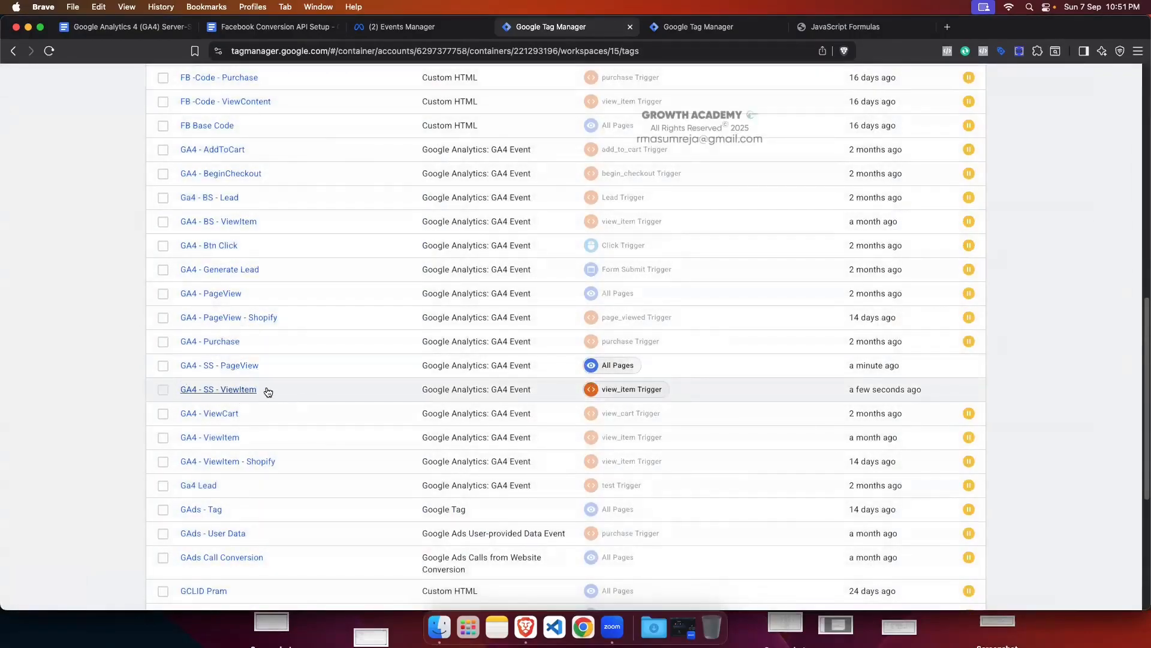
# Step: Duplicate the GA4 - SS - ViewItem tag and name the duplicate "GA4 - SS - Purchase"
pyautogui.click(268, 391)
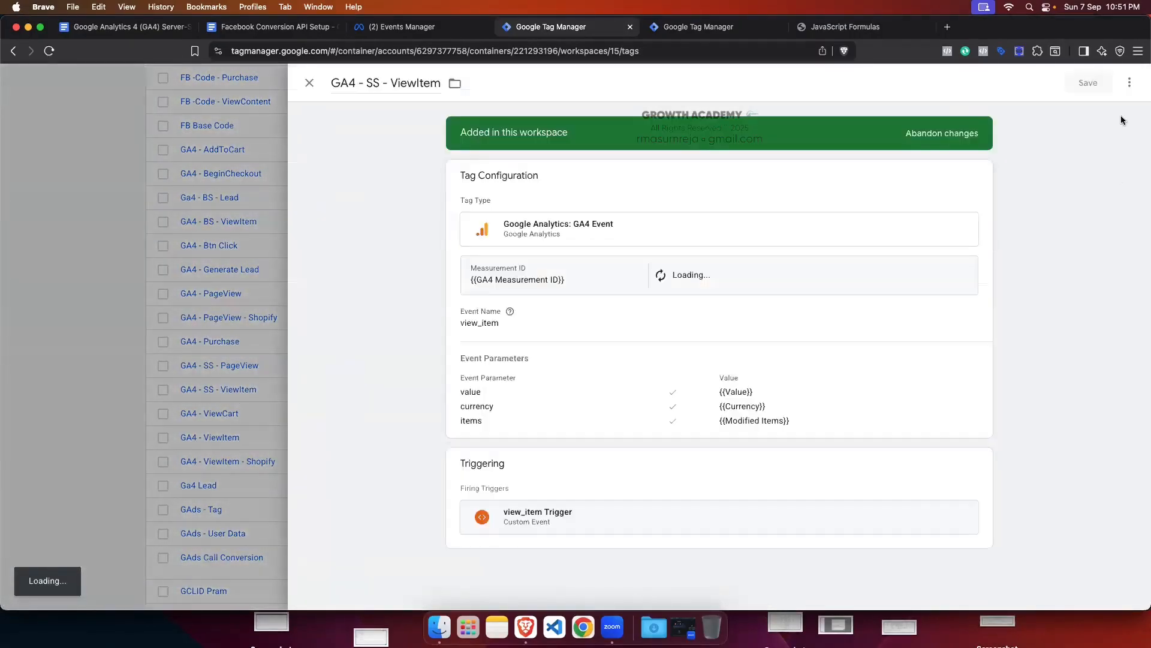
pyautogui.click(1131, 83)
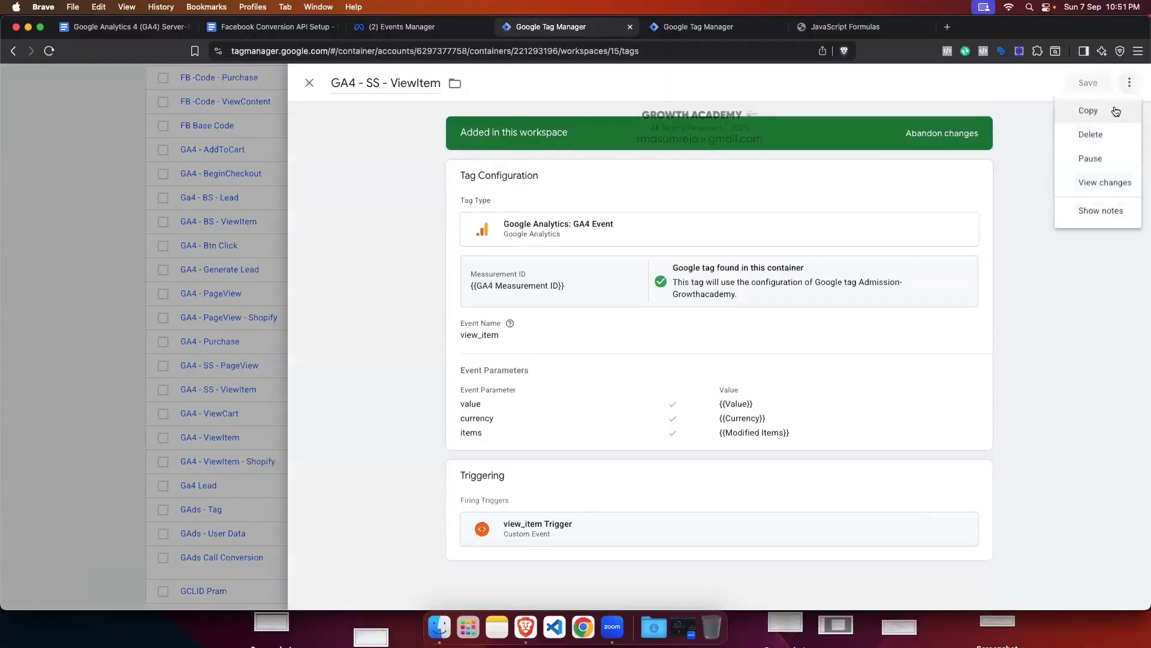
pyautogui.click(1092, 110)
pyautogui.moveTo(376, 87); pyautogui.dragTo(435, 97)
pyautogui.press('BackSpace')
pyautogui.write('P')
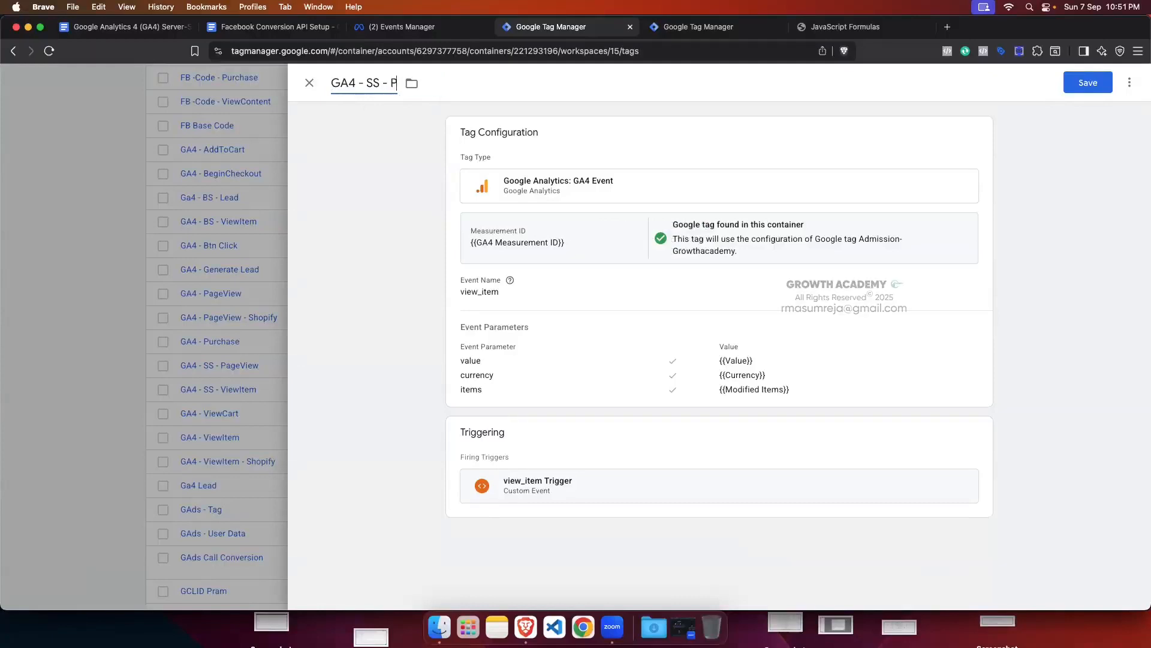
pyautogui.write('urchase')
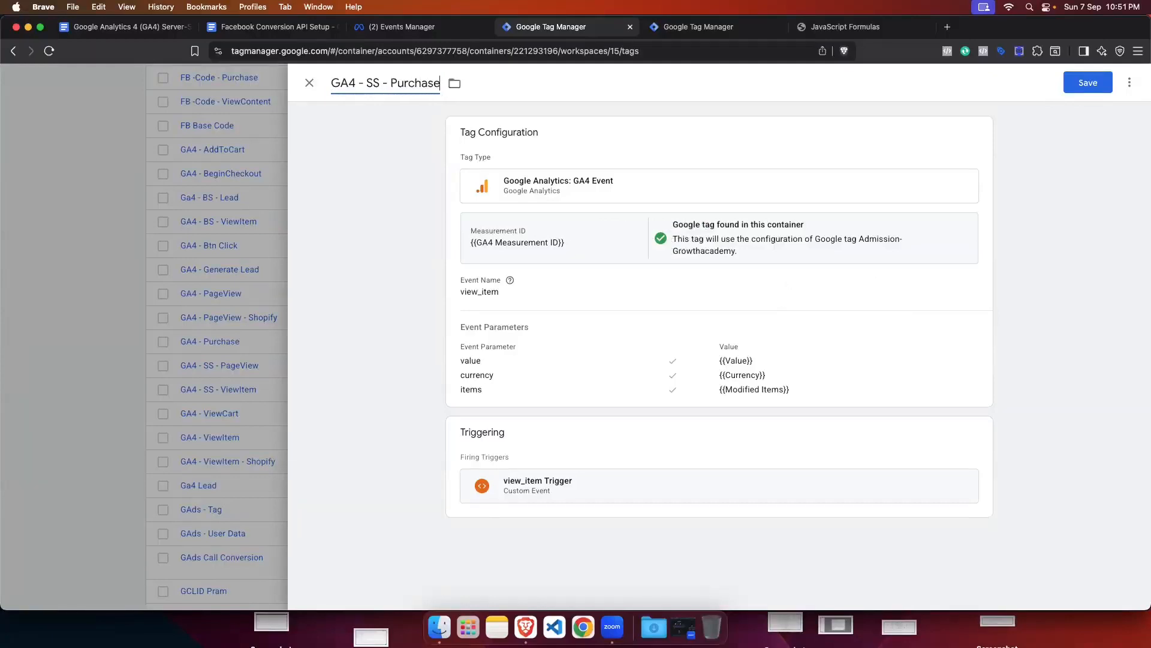
# Step: Set the event name of the GA4 - SS - Purchase tag to purchase
pyautogui.click(592, 283)
pyautogui.scroll(-2, 595, 264)
pyautogui.moveTo(516, 271); pyautogui.dragTo(457, 270)
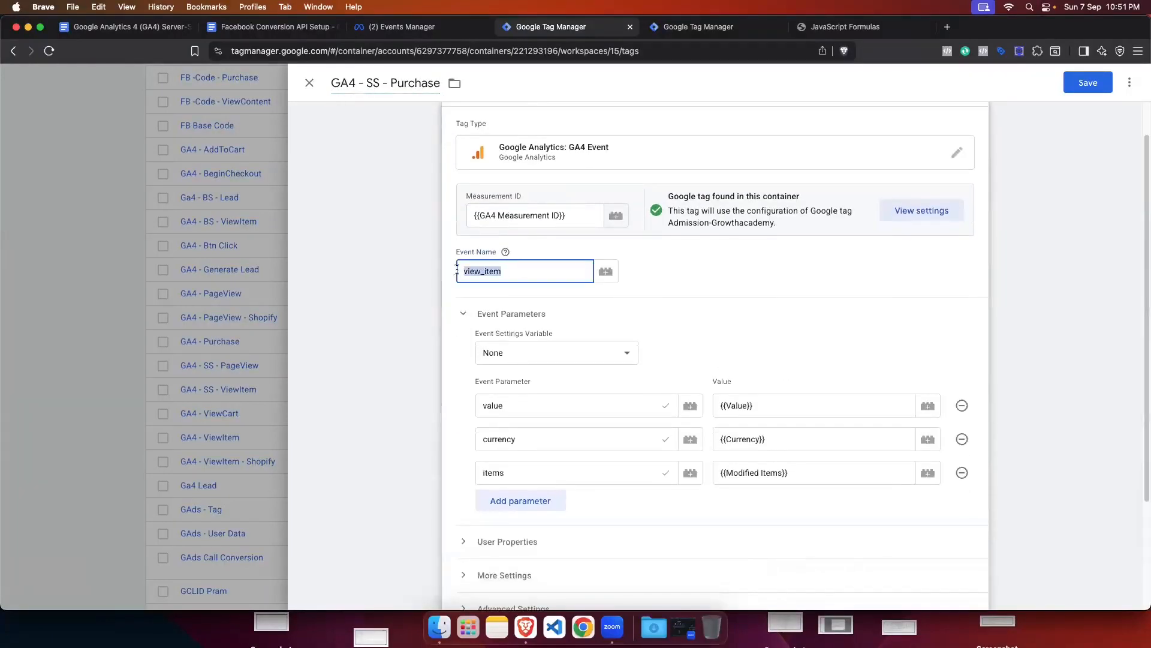
pyautogui.write('purchase')
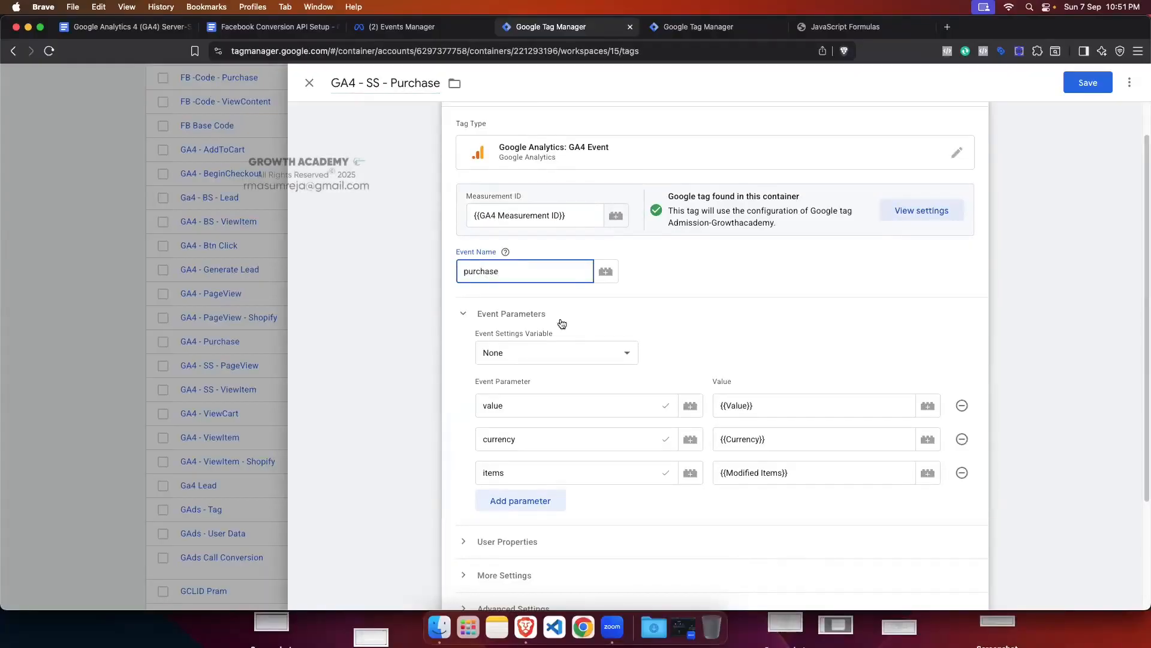
# Step: Add five empty event parameter rows to the GA4 - SS - Purchase tag
pyautogui.scroll(-5, 562, 324)
pyautogui.click(521, 356)
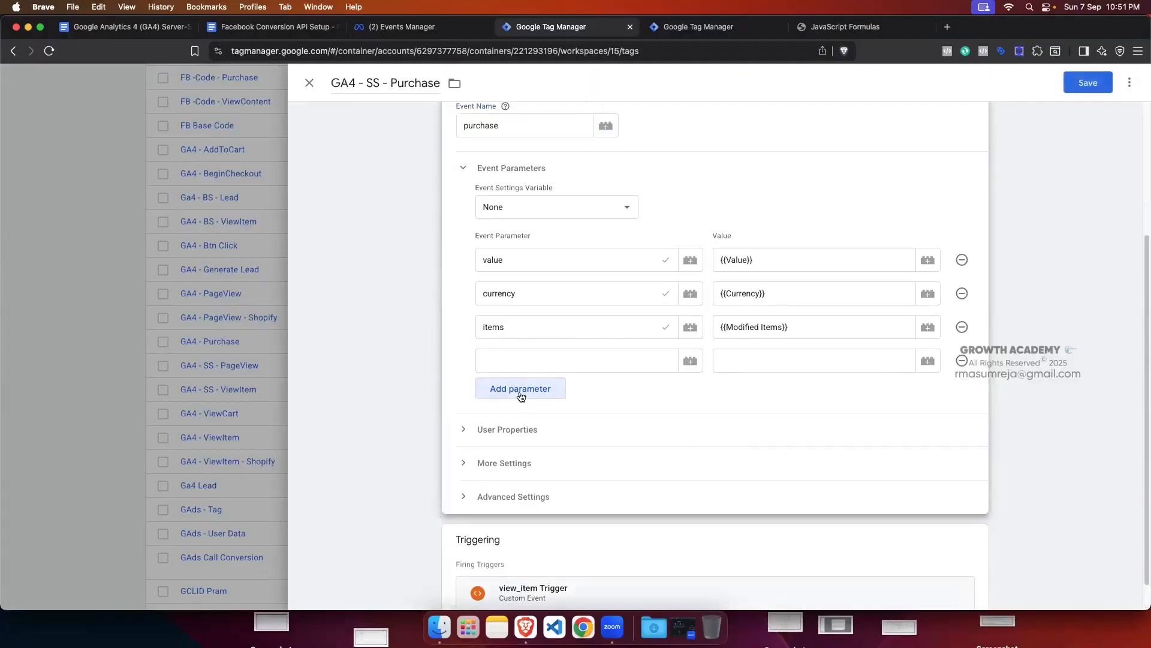
pyautogui.click(521, 388)
pyautogui.click(537, 422)
pyautogui.click(550, 456)
pyautogui.click(561, 489)
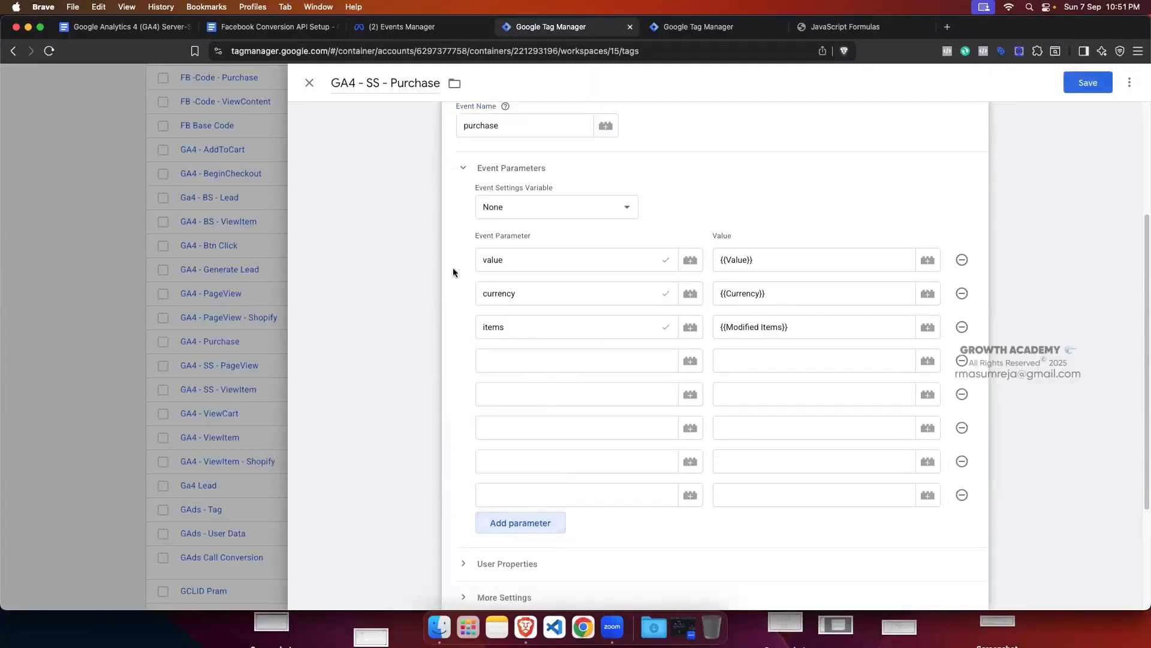
# Step: Copy transaction_id from the purchase table in the GA4 setup document into the tag's first empty event parameter name
pyautogui.click(120, 26)
pyautogui.scroll(-10, 557, 252)
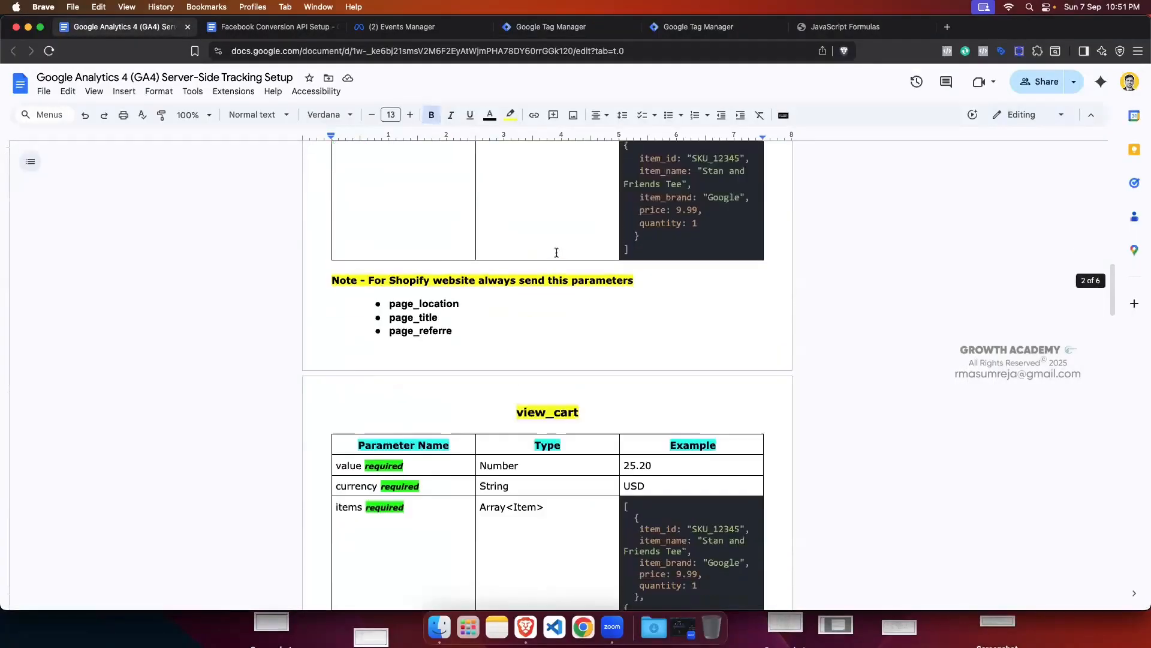
pyautogui.scroll(-15, 556, 253)
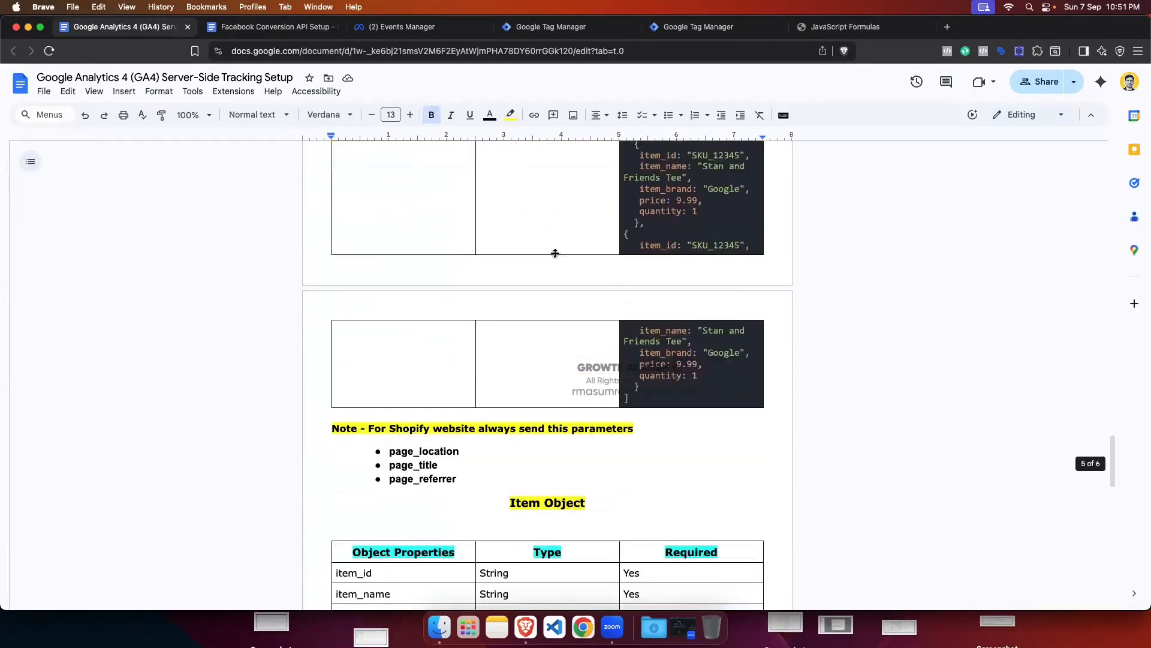
pyautogui.scroll(5, 556, 253)
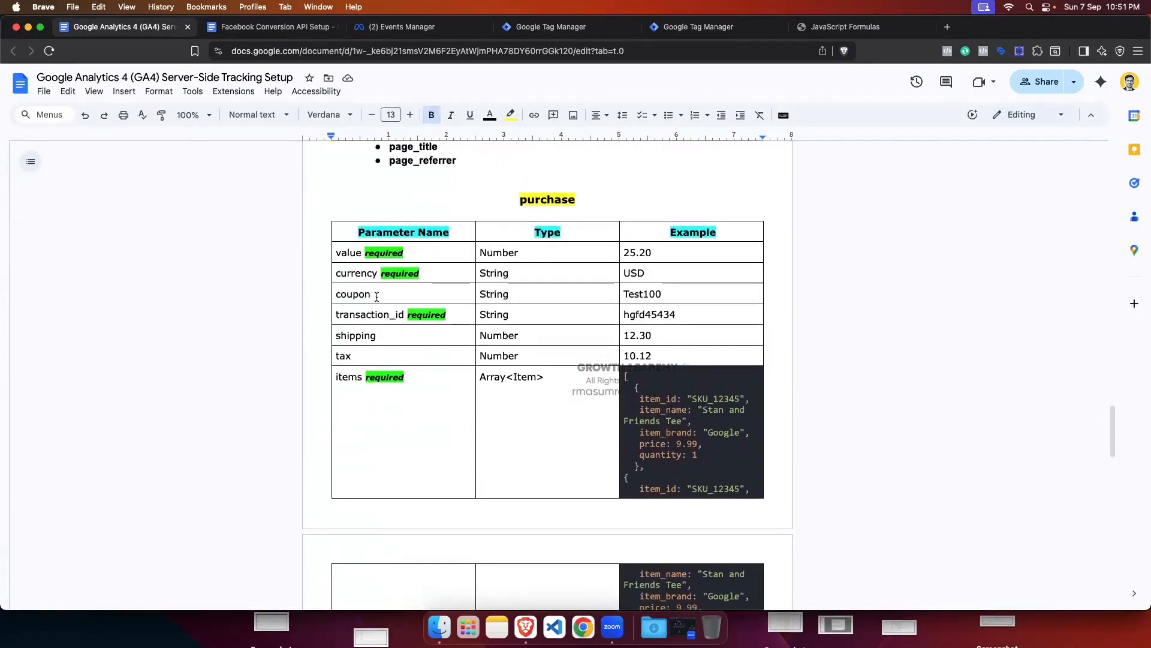
pyautogui.doubleClick(363, 315)
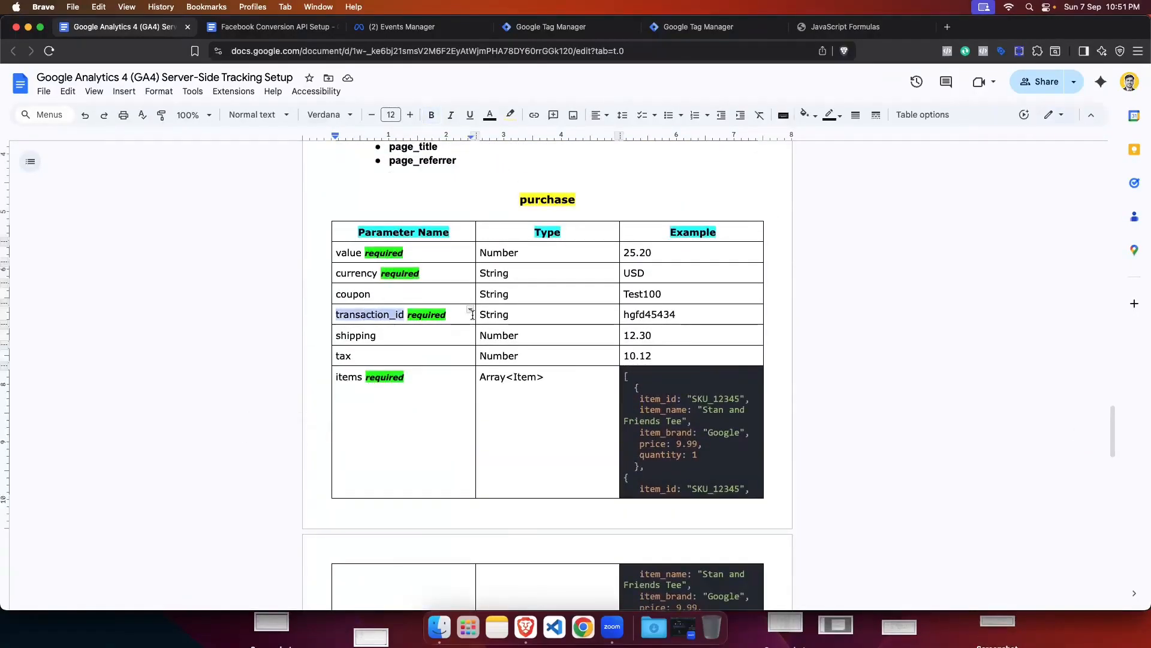
pyautogui.press('super+c')
pyautogui.click(547, 28)
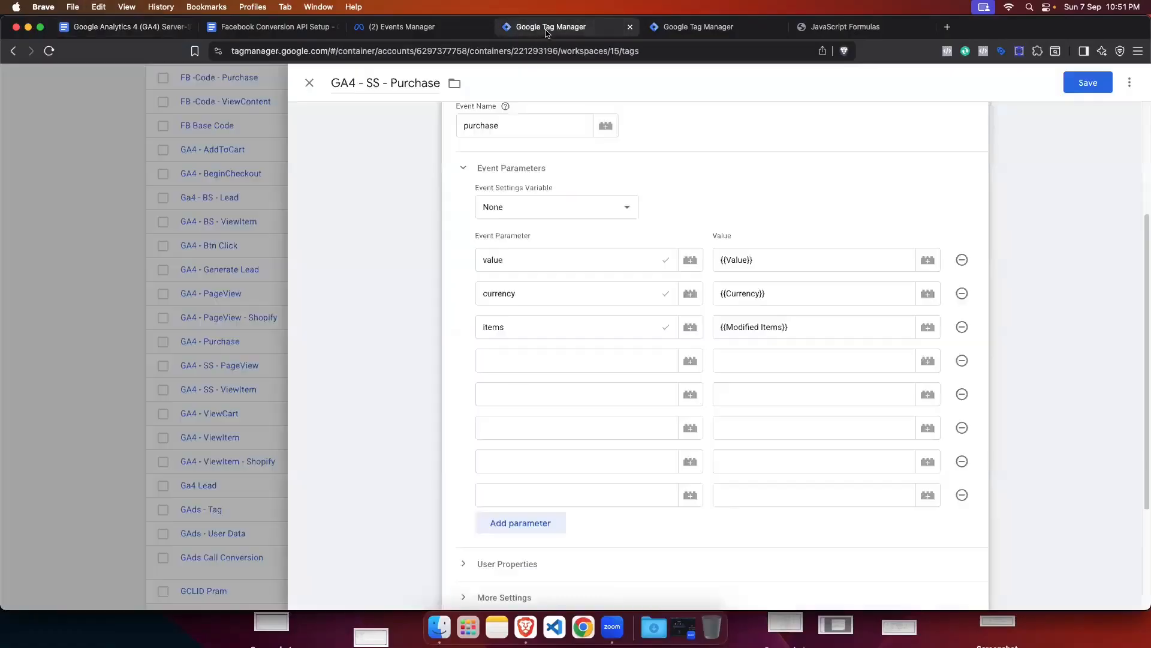
pyautogui.click(497, 362)
pyautogui.press('super+v')
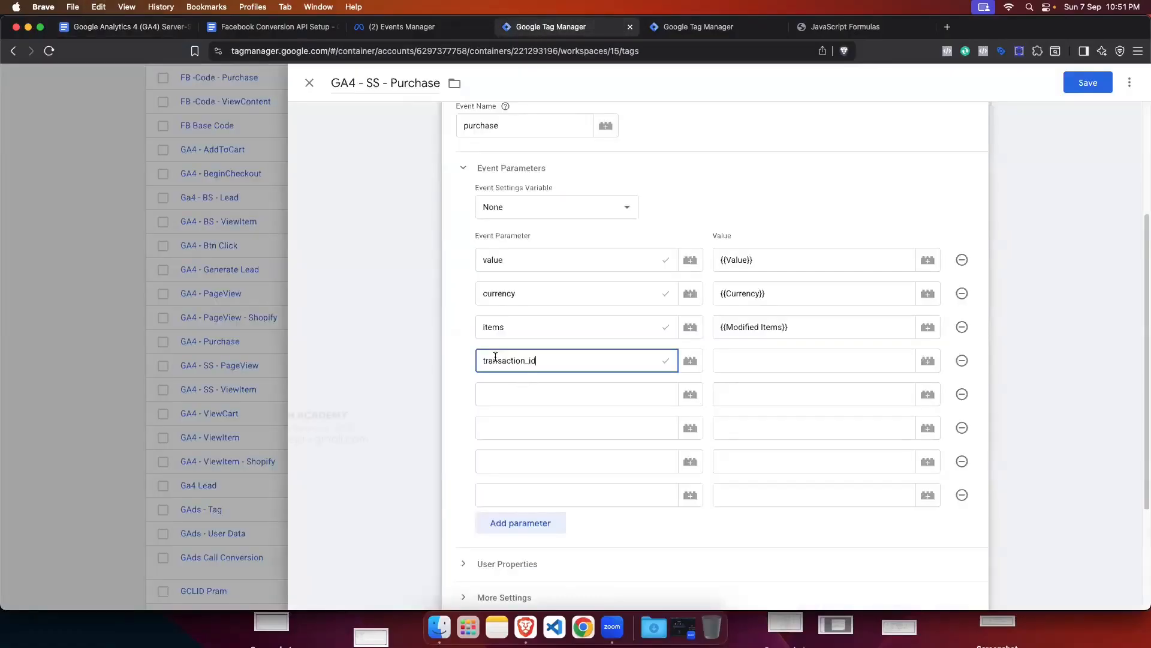
# Step: Copy shipping from the document's purchase table into the next empty event parameter name of the tag
pyautogui.click(181, 30)
pyautogui.doubleClick(352, 327)
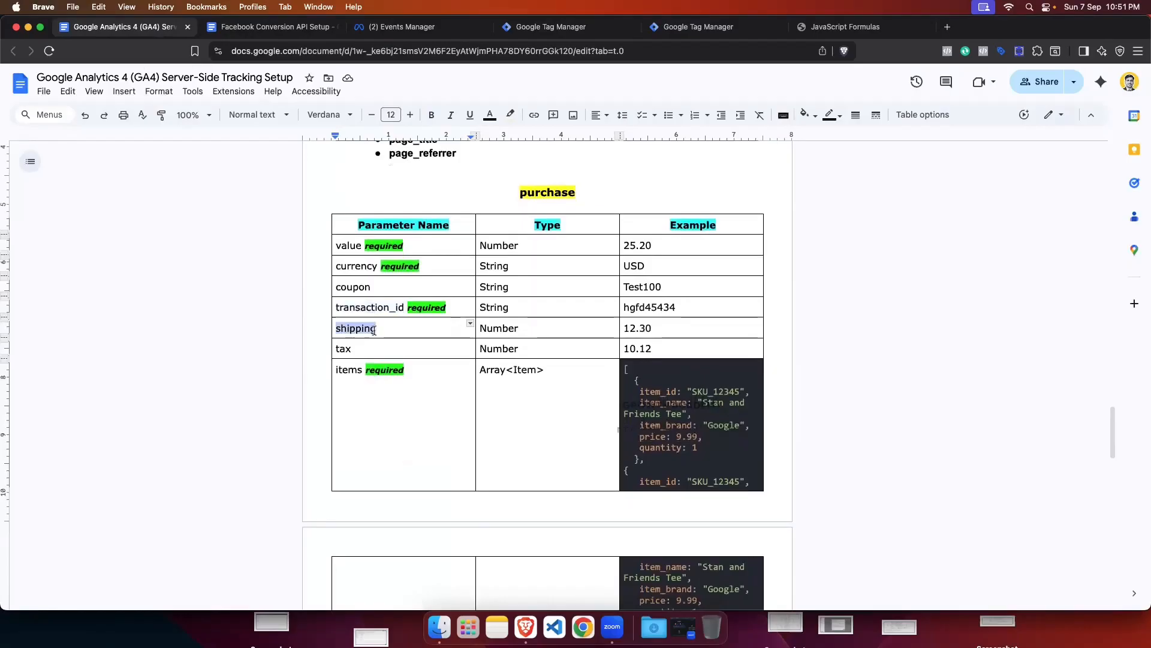
pyautogui.click(548, 27)
pyautogui.click(542, 391)
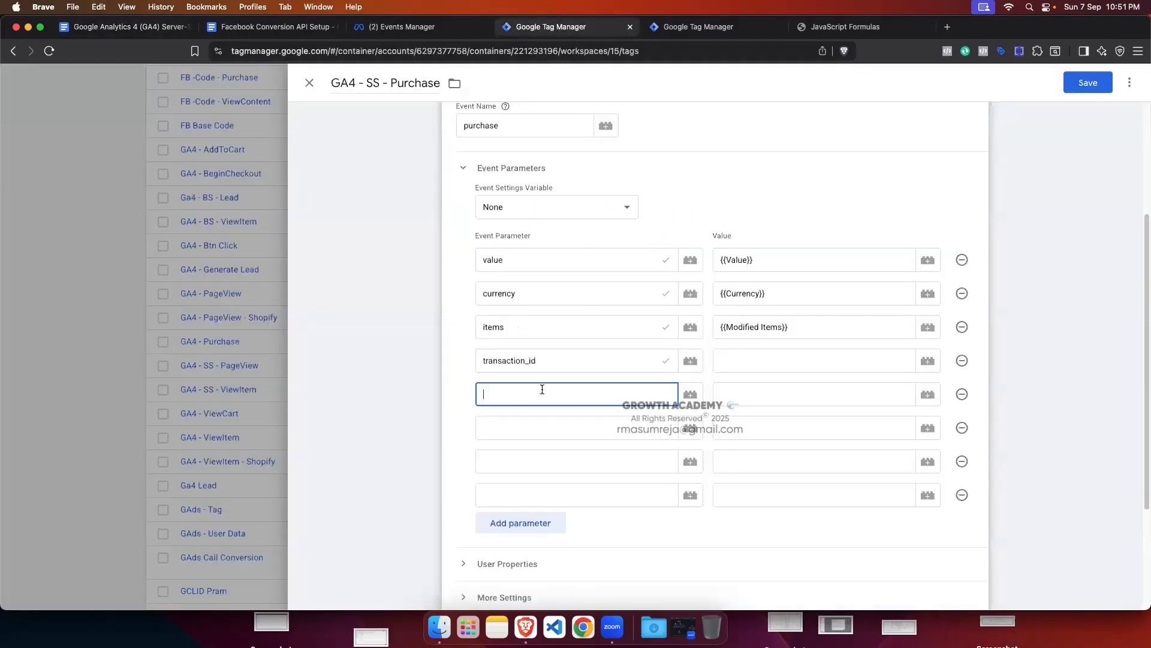
pyautogui.press('super+v')
# Step: Copy tax from the document's purchase table into the parameter row below shipping
pyautogui.click(119, 35)
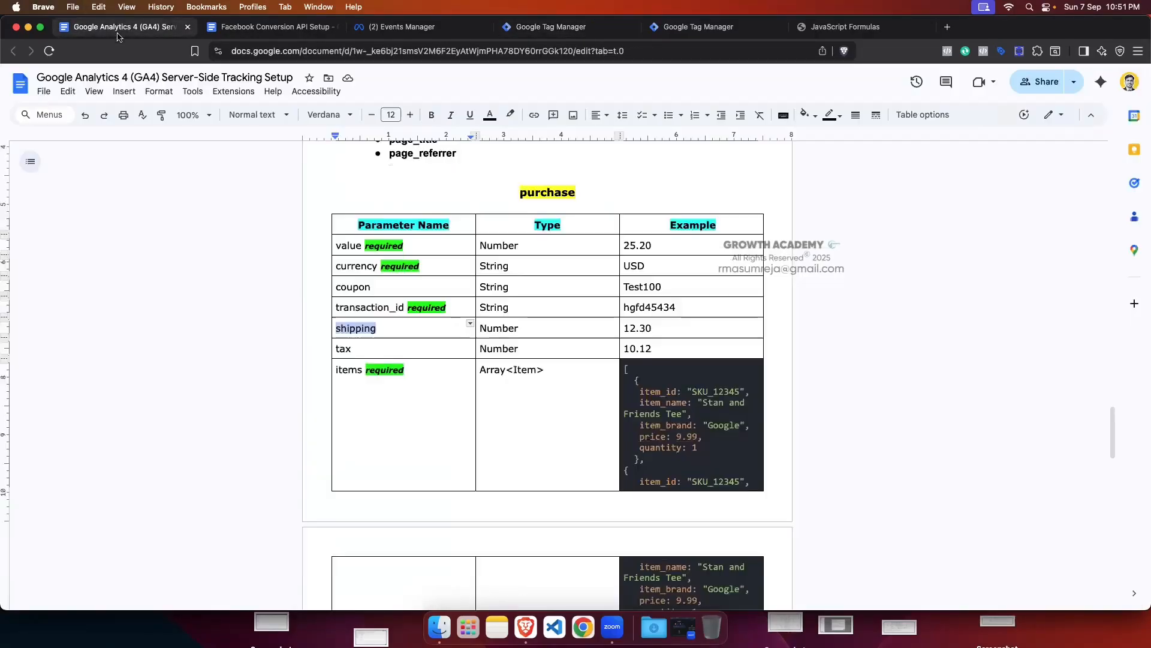
pyautogui.click(343, 349)
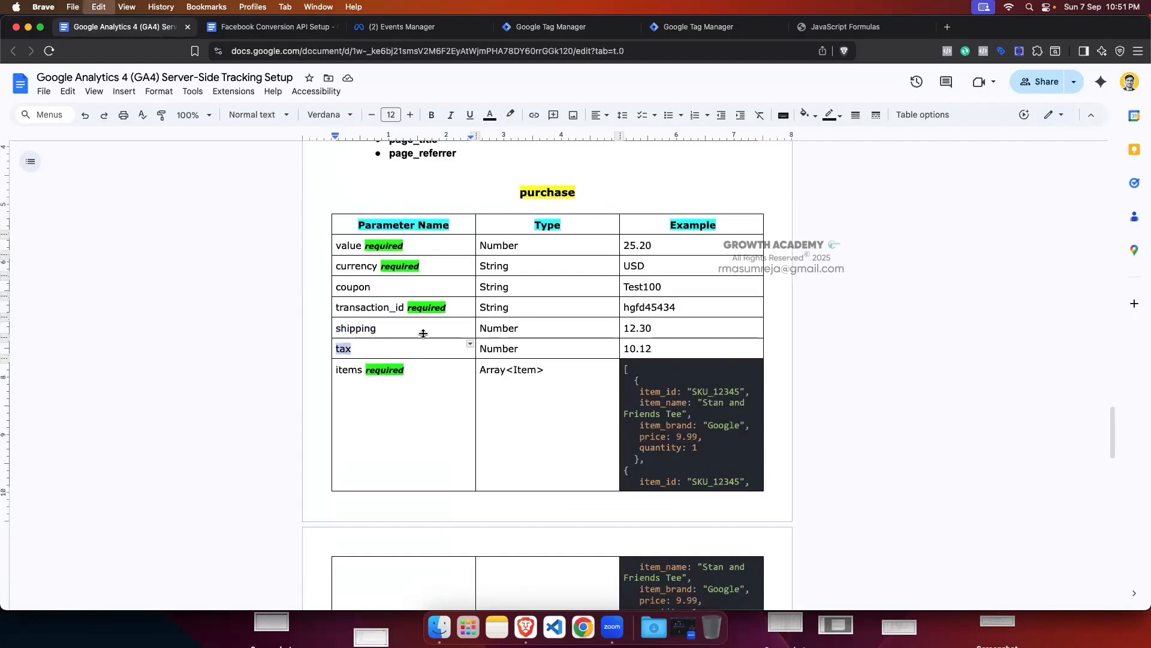
pyautogui.click(549, 27)
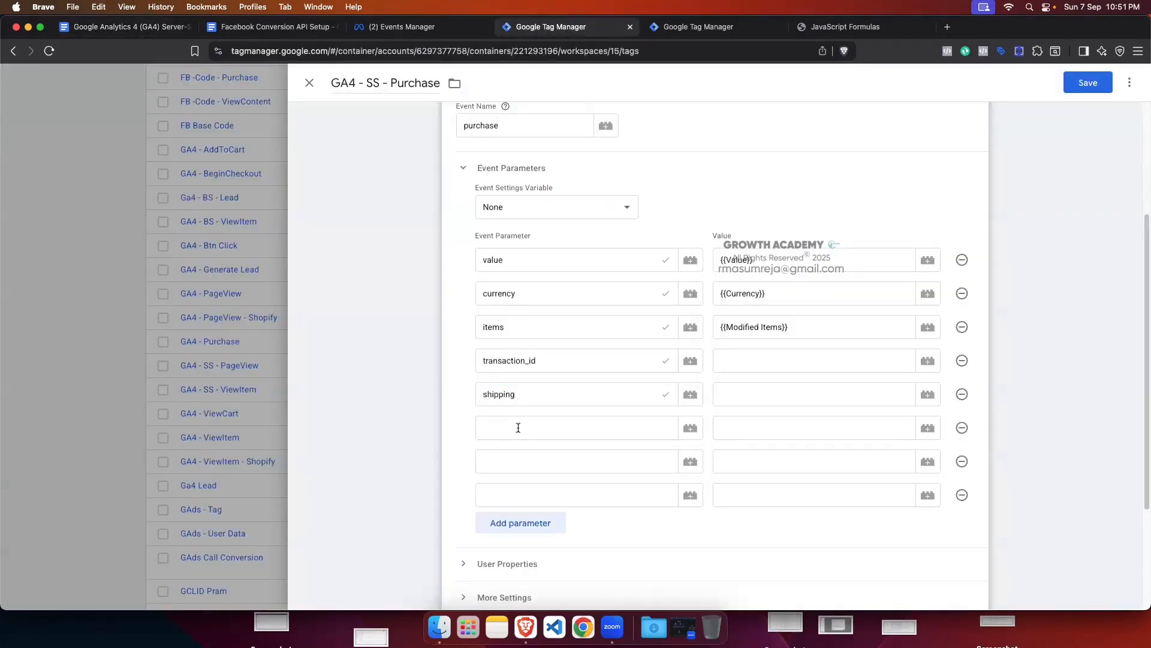
pyautogui.click(517, 427)
pyautogui.press('super+v')
# Step: Check the document's purchase table for remaining parameters and delete the two unused empty parameter rows from the tag
pyautogui.click(172, 28)
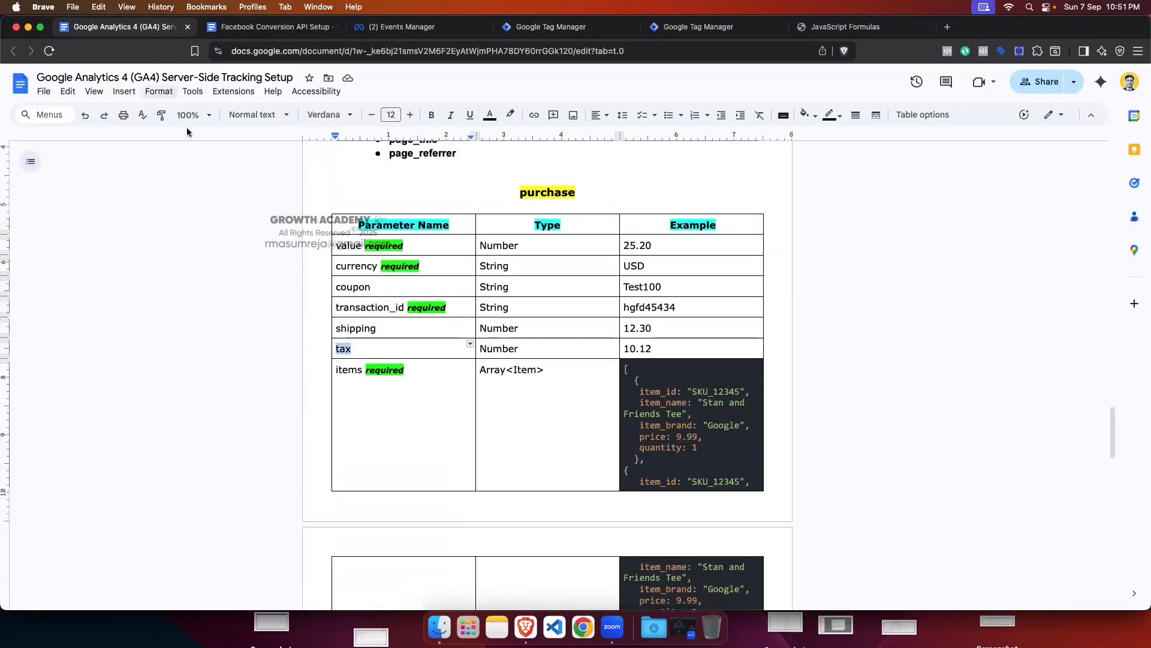
pyautogui.scroll(-5, 377, 384)
pyautogui.scroll(4, 387, 402)
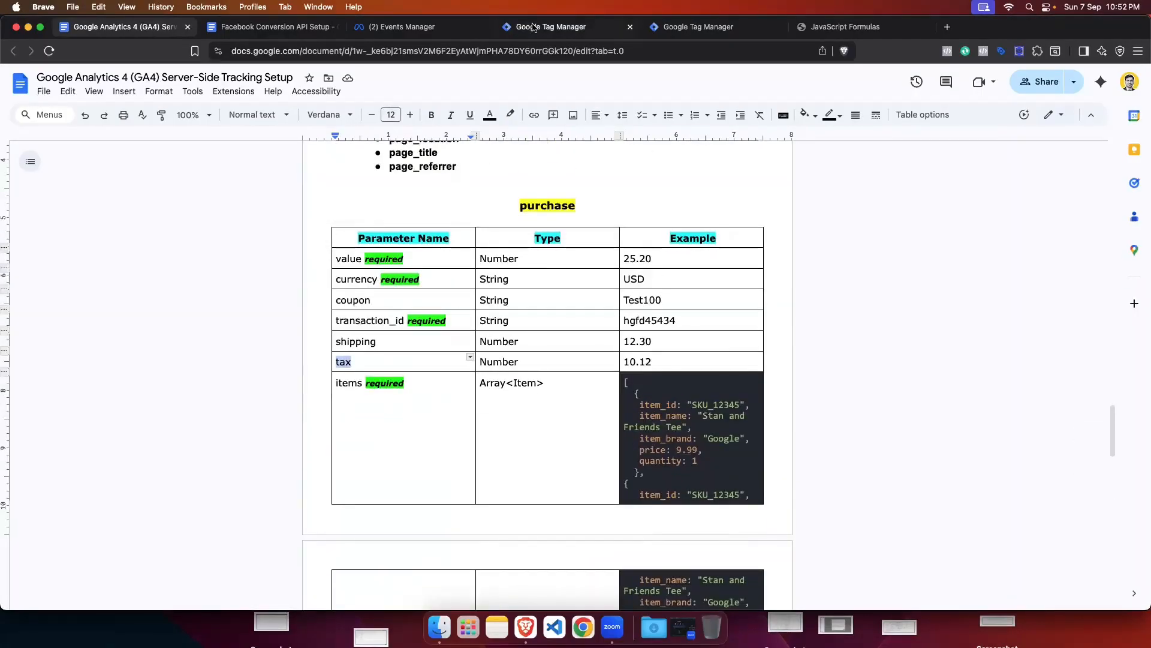
pyautogui.click(551, 26)
pyautogui.click(960, 461)
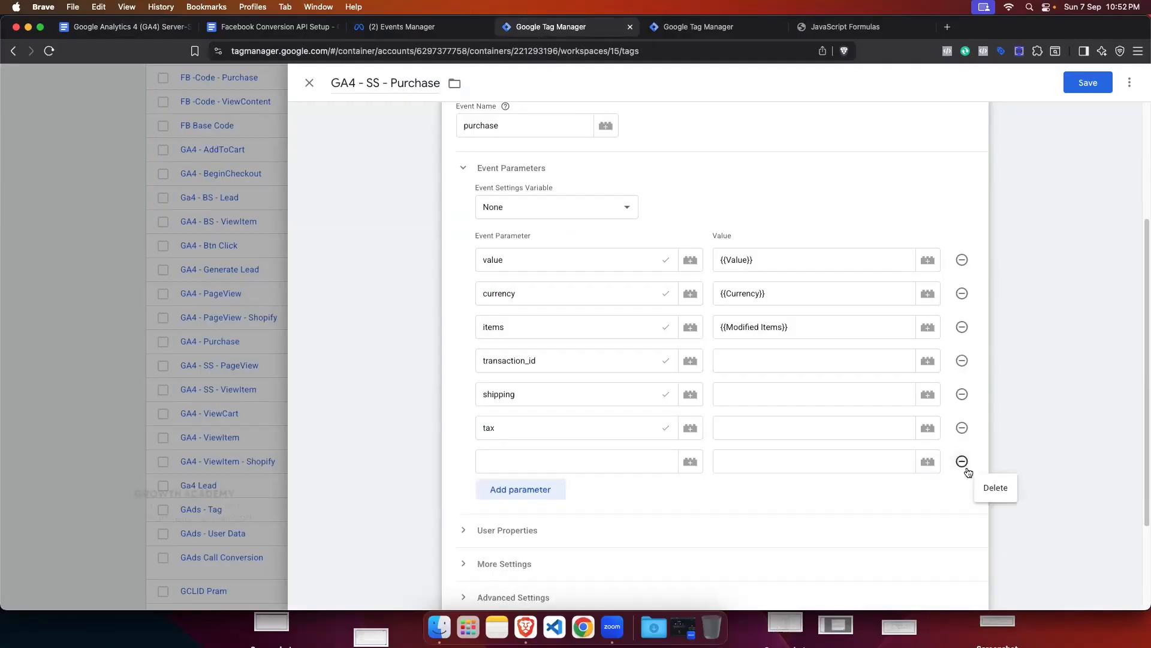
pyautogui.click(960, 460)
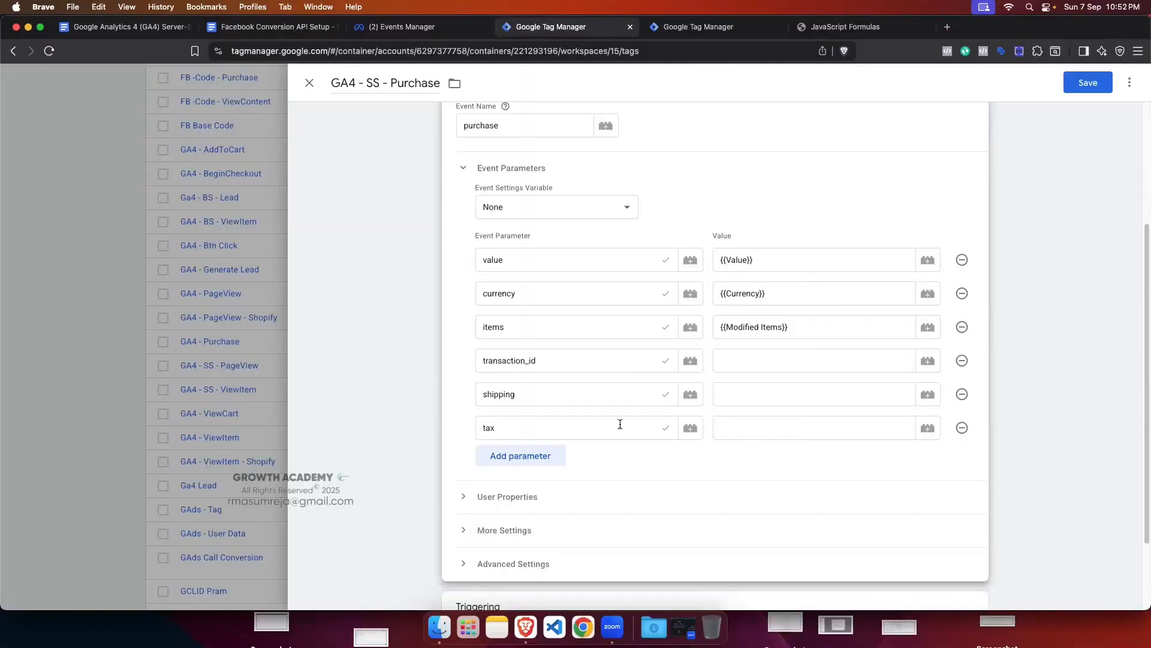
# Step: Set the value of the transaction_id parameter to the {{Transaction ID}} variable
pyautogui.click(746, 358)
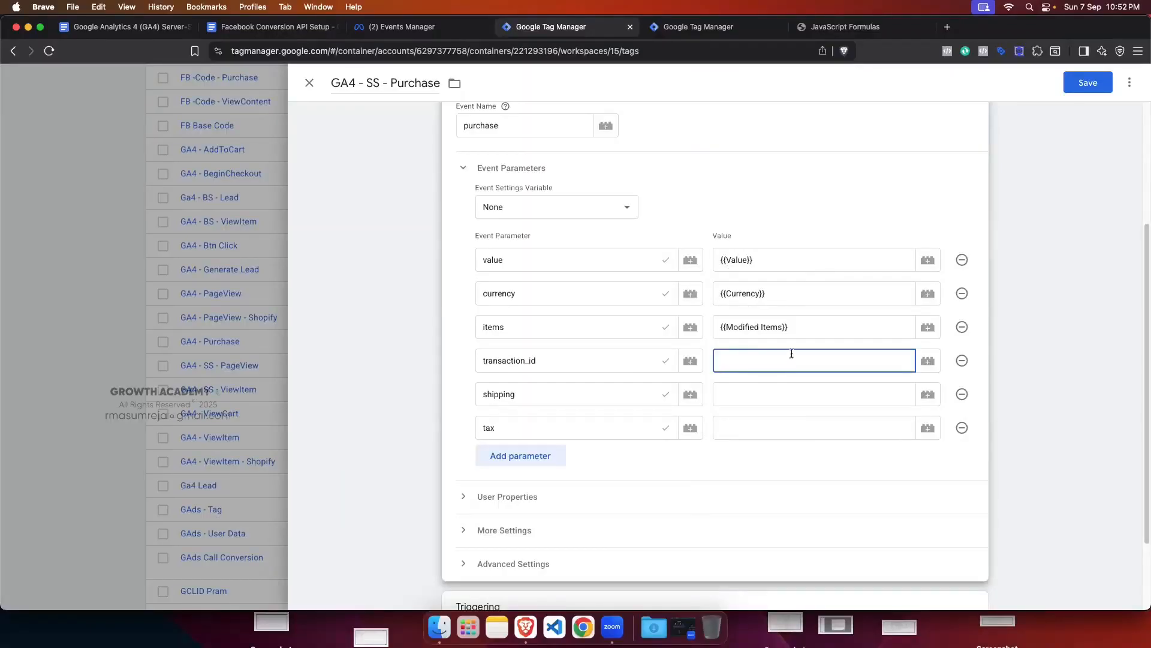
pyautogui.write('{{')
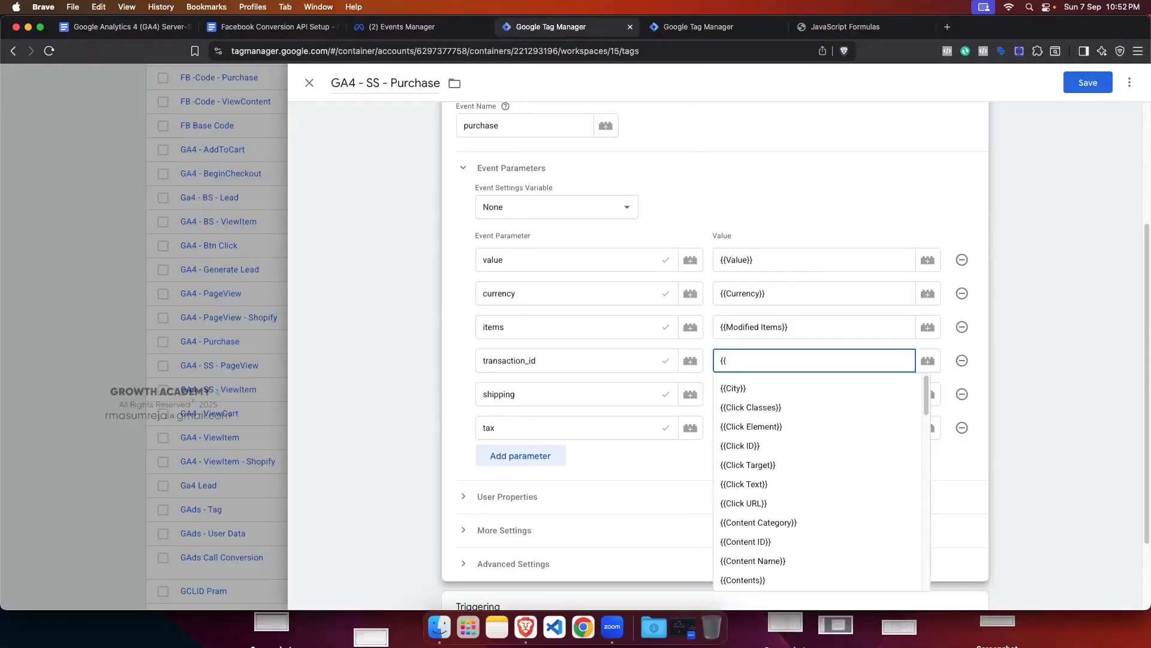
pyautogui.write('trans')
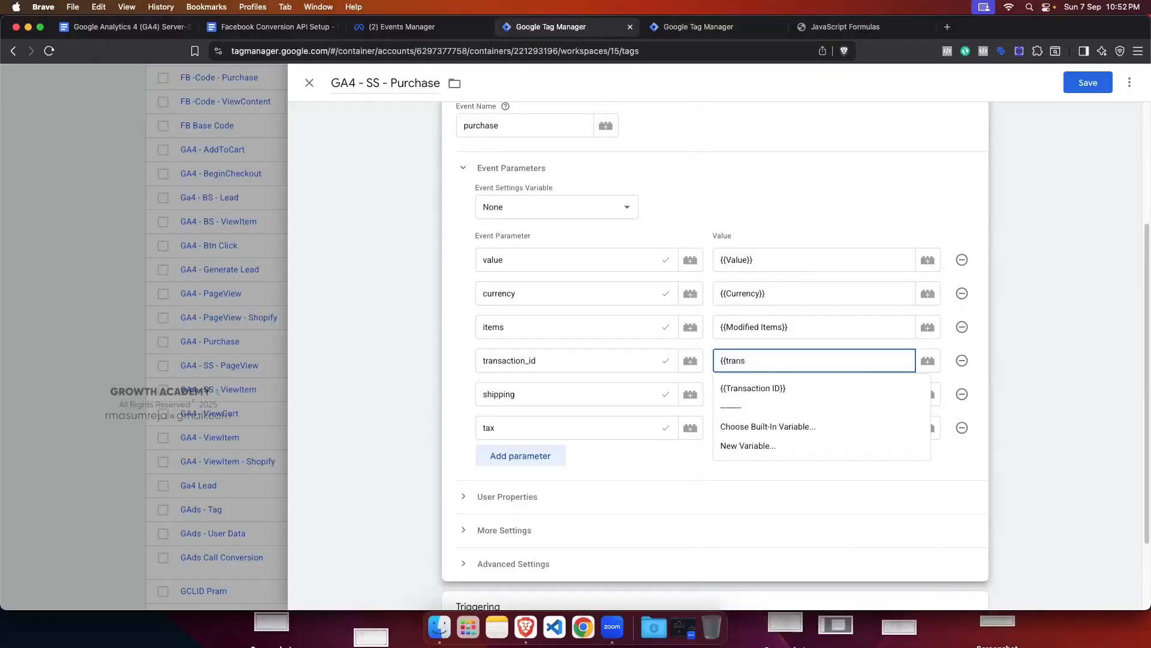
pyautogui.click(815, 388)
# Step: Set the shipping parameter's value to {{Shipping}} and the tax parameter's value to {{Tax}}
pyautogui.click(747, 394)
pyautogui.write('{')
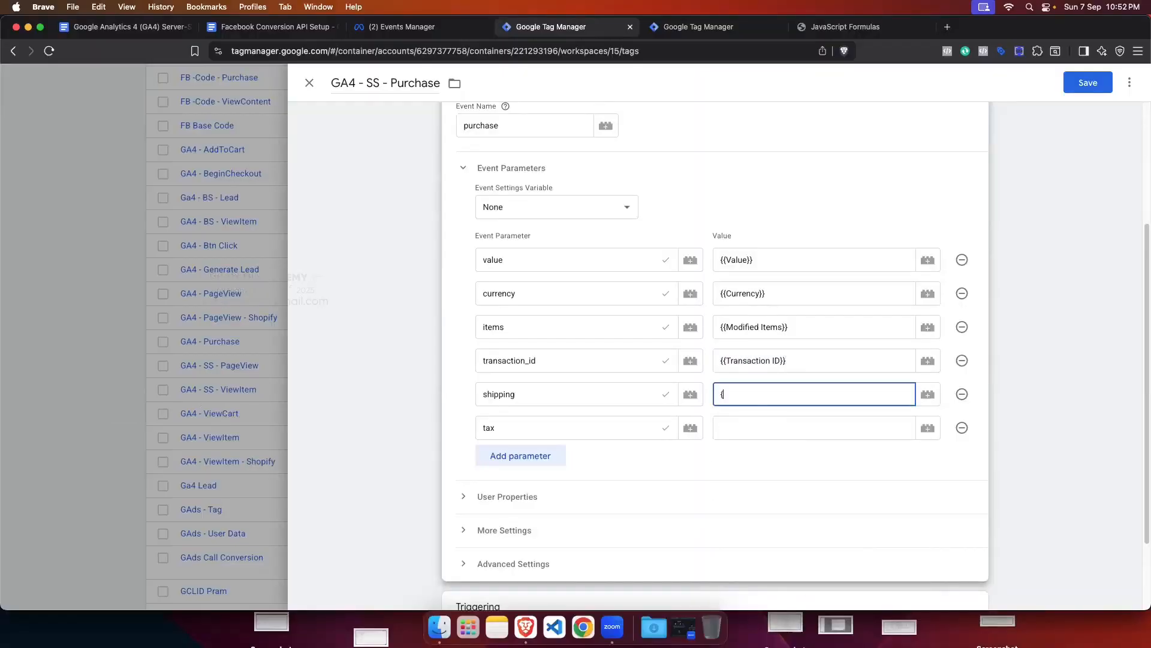
pyautogui.write('{shi')
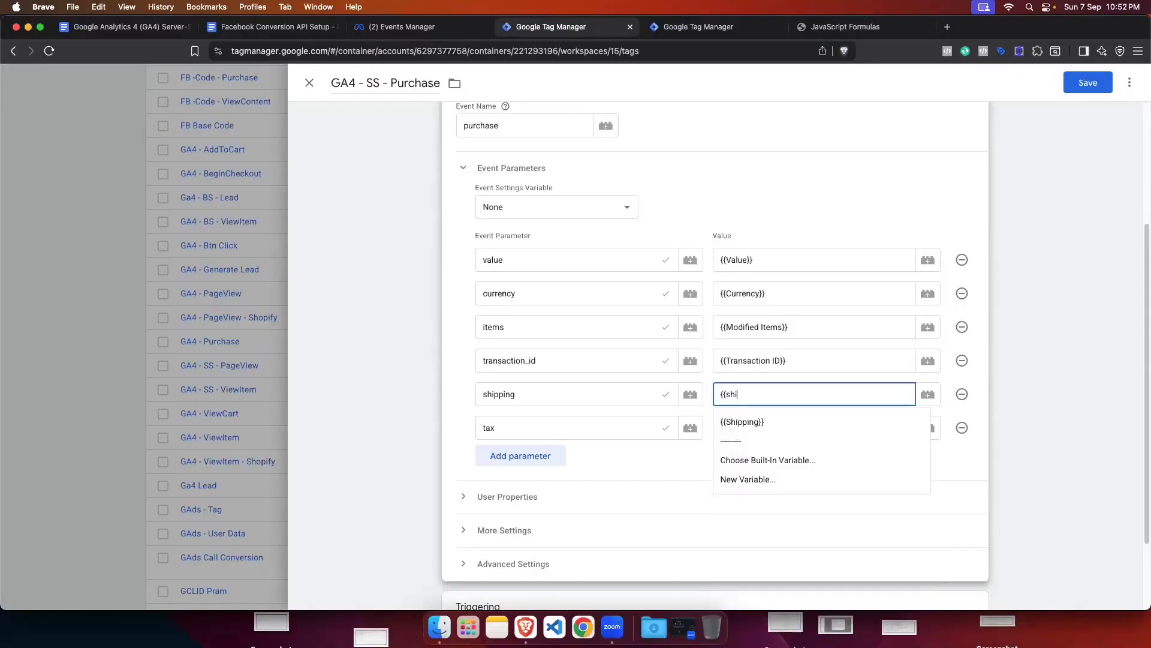
pyautogui.click(743, 420)
pyautogui.click(755, 425)
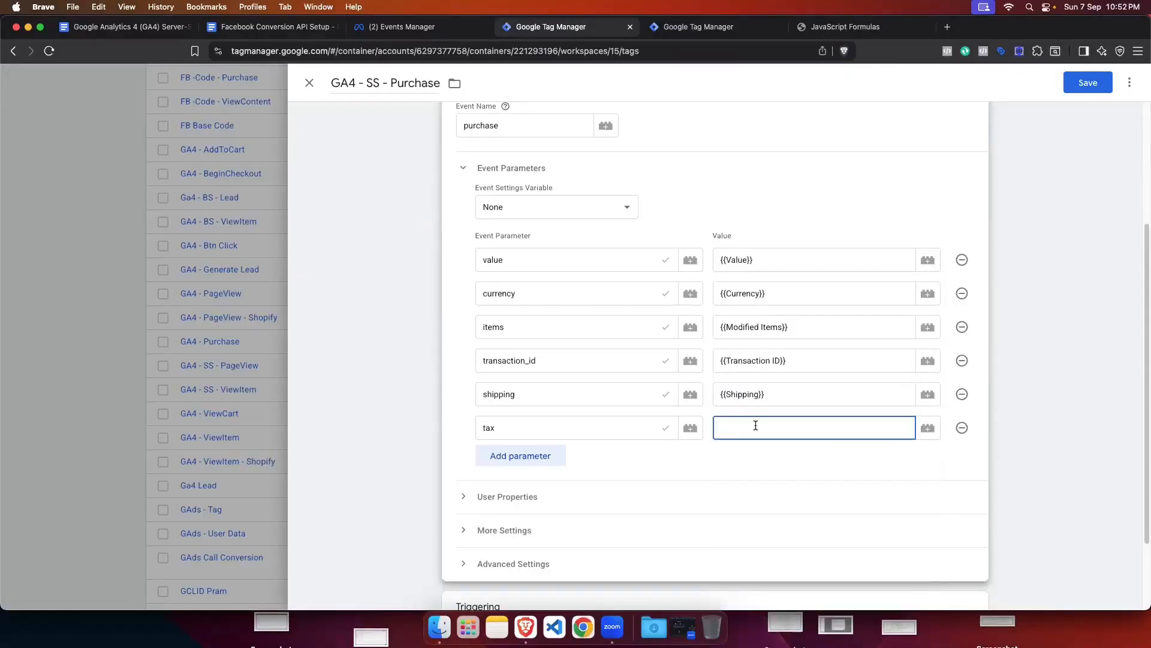
pyautogui.write('{{tax')
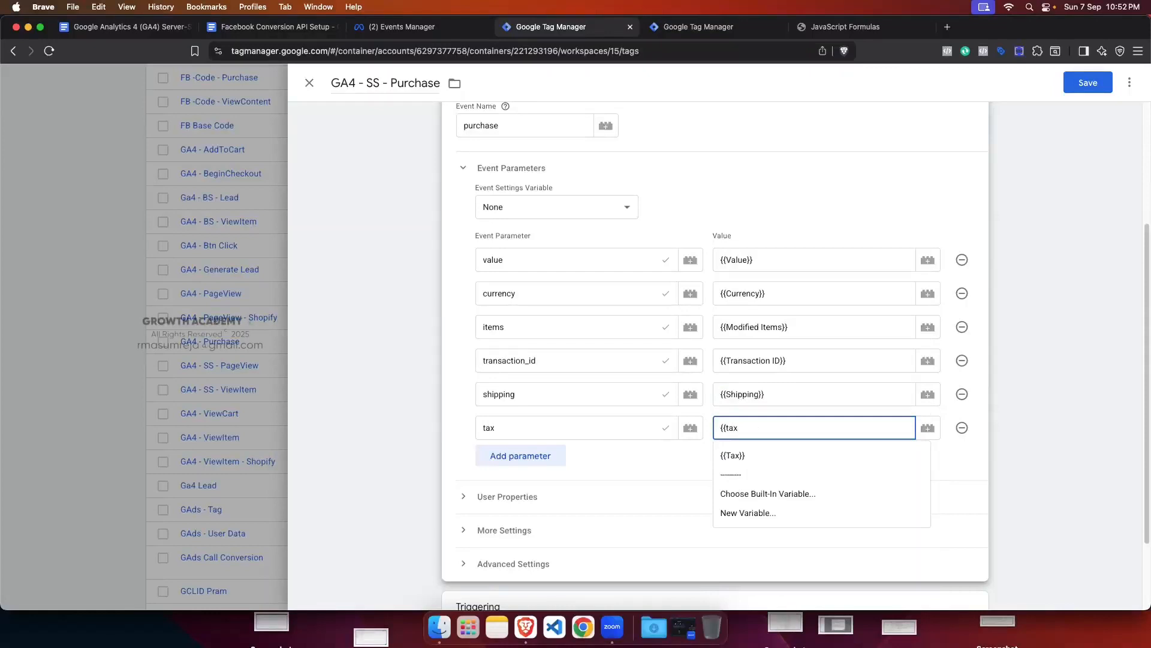
pyautogui.click(762, 451)
# Step: Replace the tag's view_item Trigger with purchase Trigger and save the tag
pyautogui.scroll(-3, 768, 399)
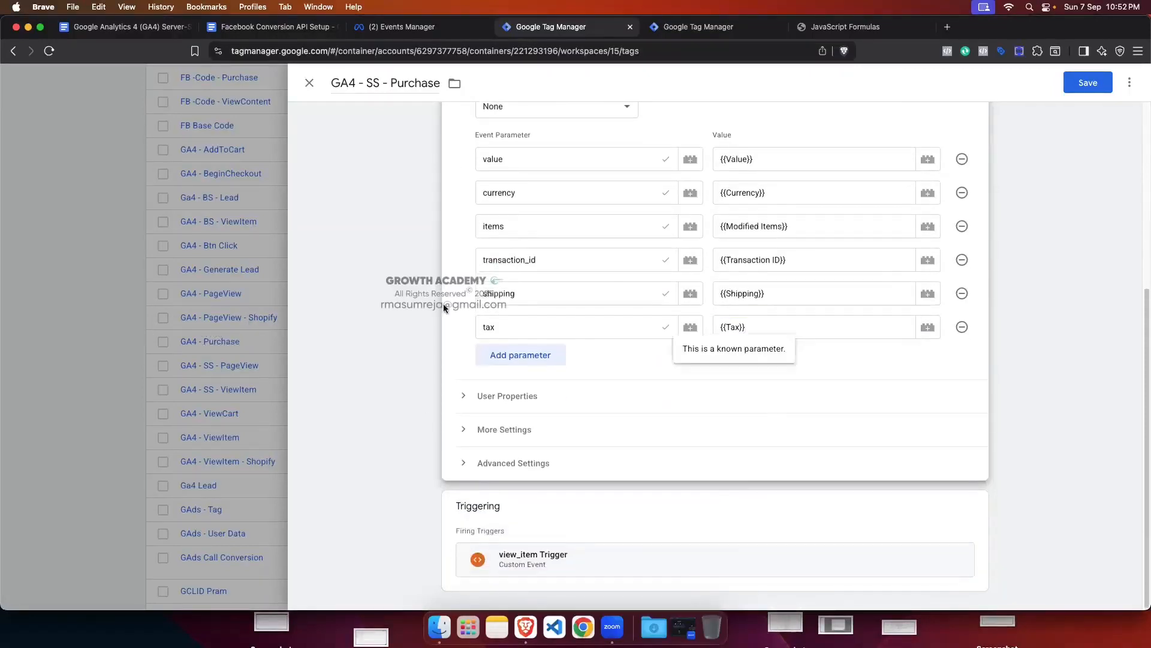
pyautogui.click(722, 498)
pyautogui.click(964, 536)
pyautogui.click(742, 532)
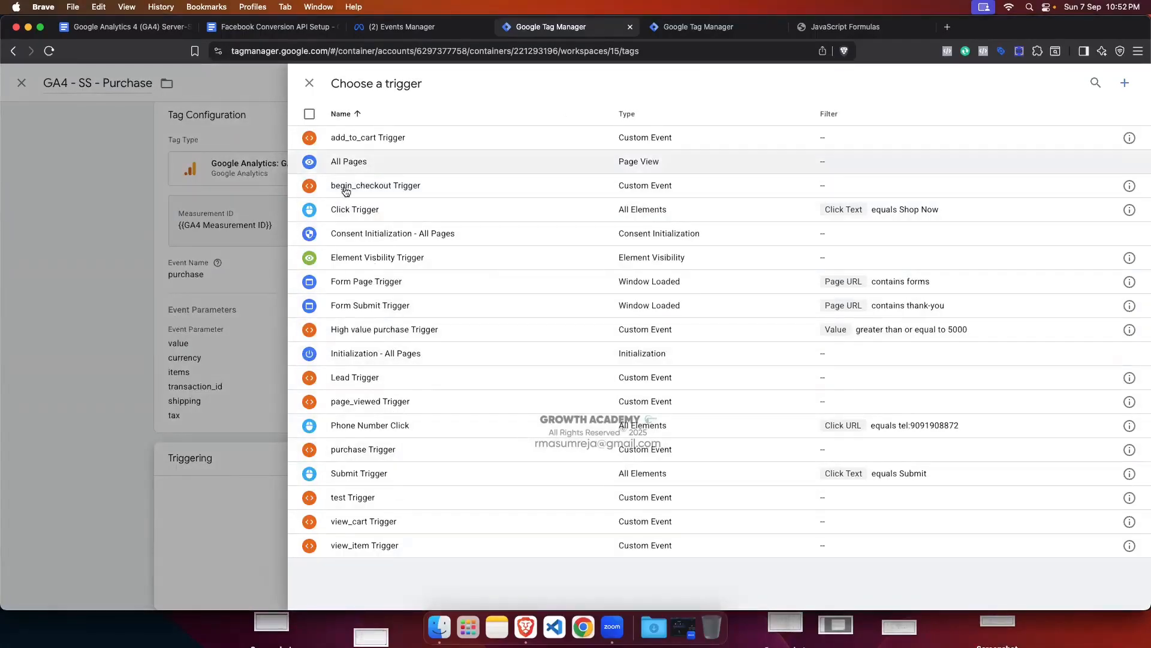
pyautogui.click(359, 449)
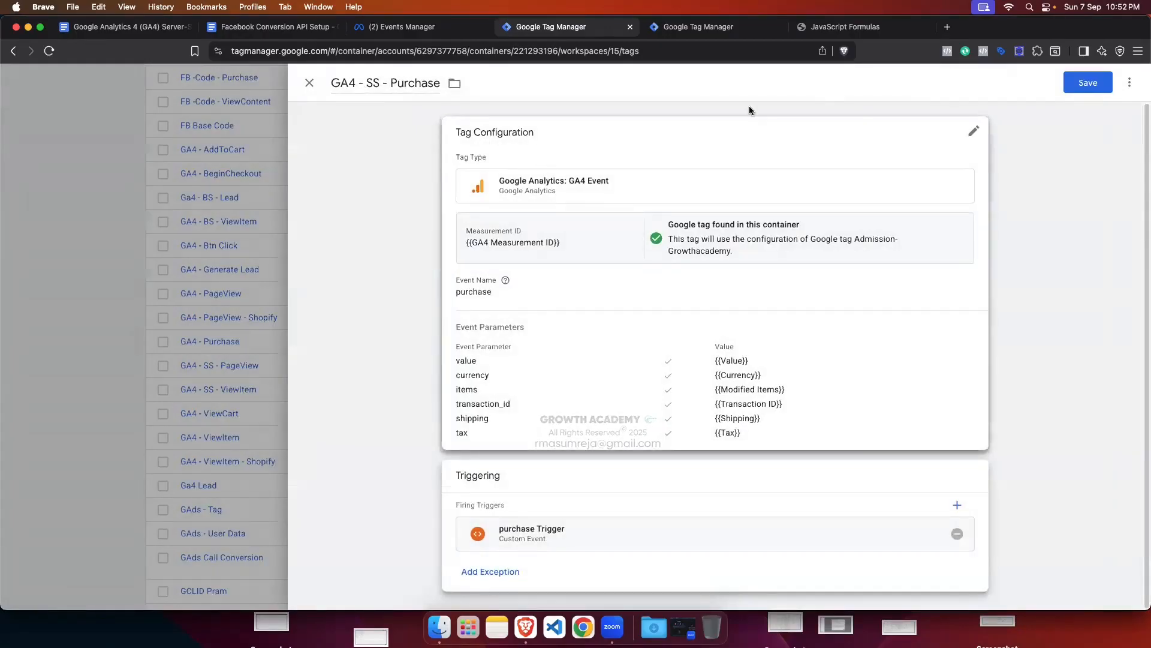
pyautogui.click(1083, 85)
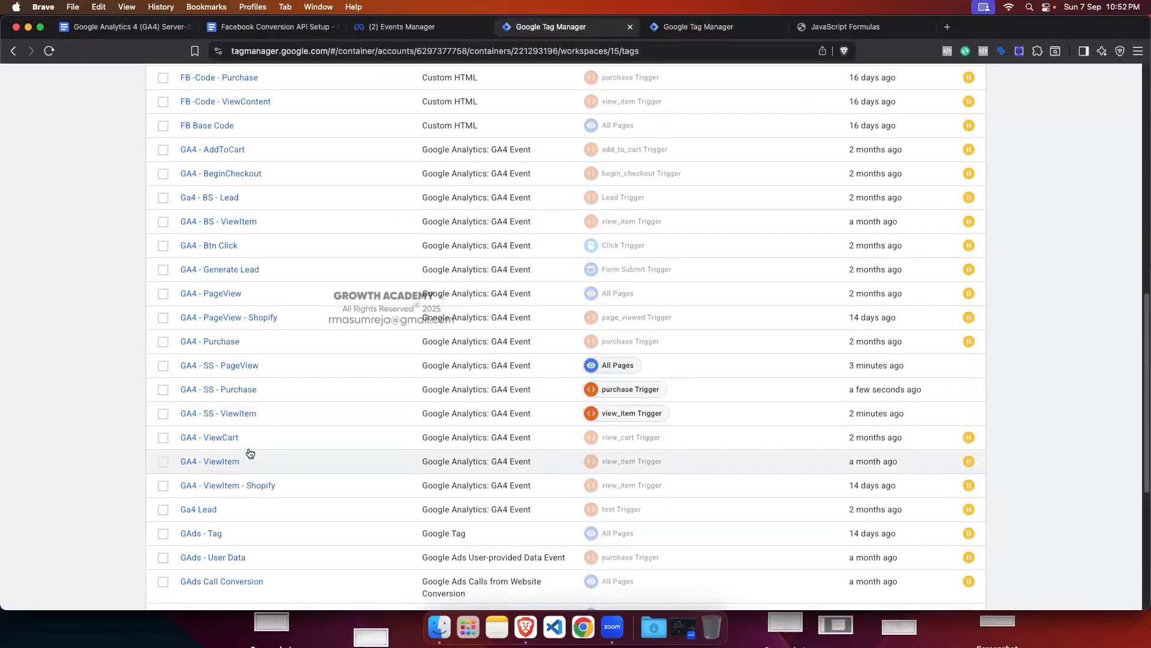
# Step: Switch to the abc.com - server container and view its list of clients
pyautogui.scroll(2, 533, 406)
pyautogui.click(696, 28)
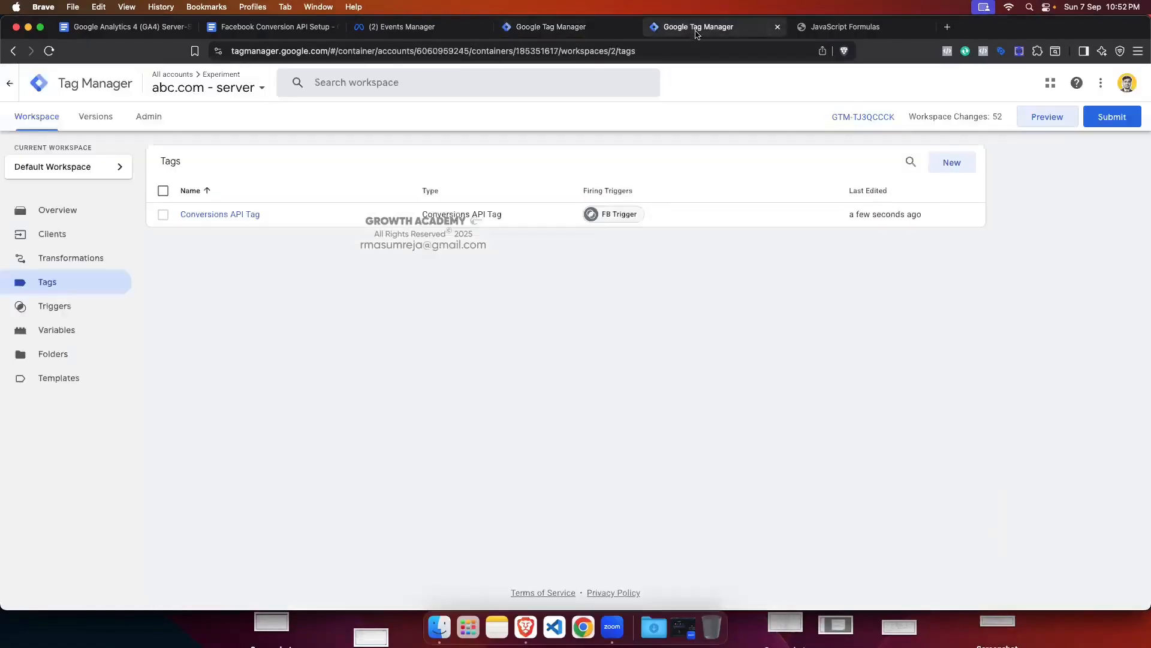
pyautogui.click(62, 237)
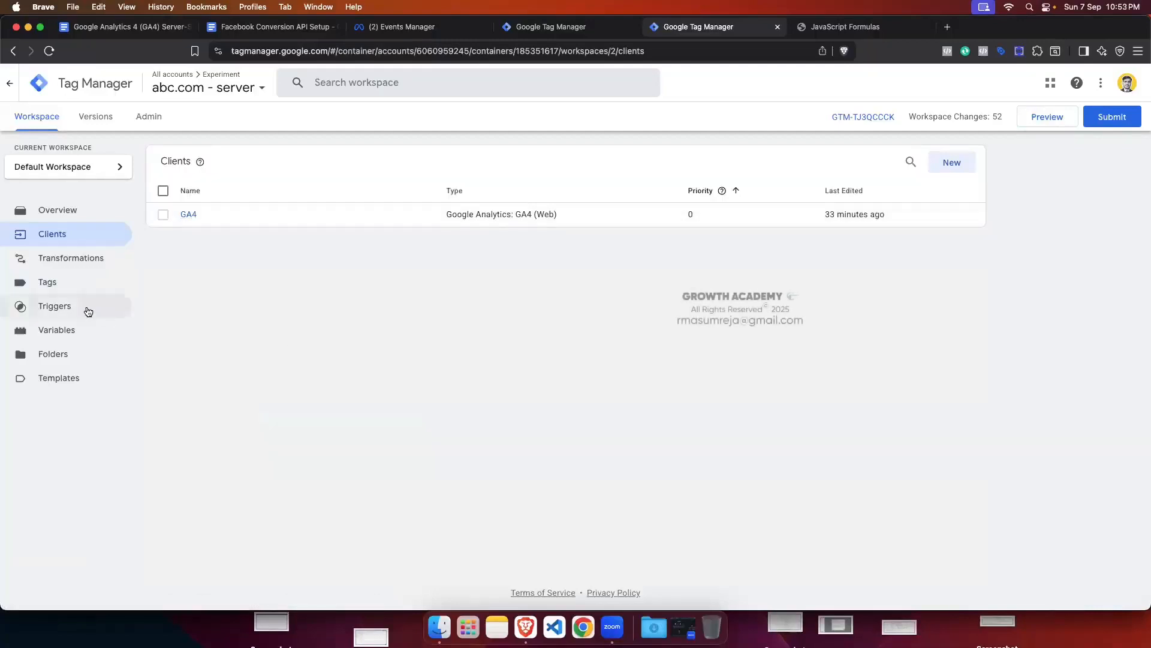
# Step: Create a new tag in the server container with the tag type Google Analytics: GA4
pyautogui.click(48, 281)
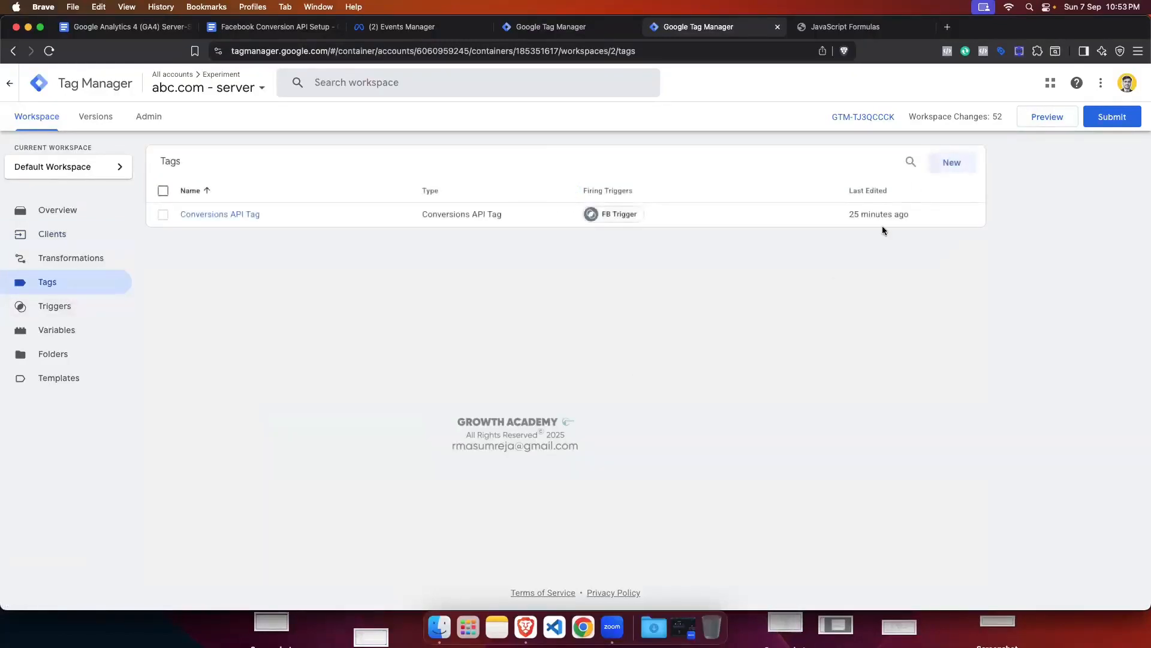
pyautogui.click(945, 169)
pyautogui.click(696, 186)
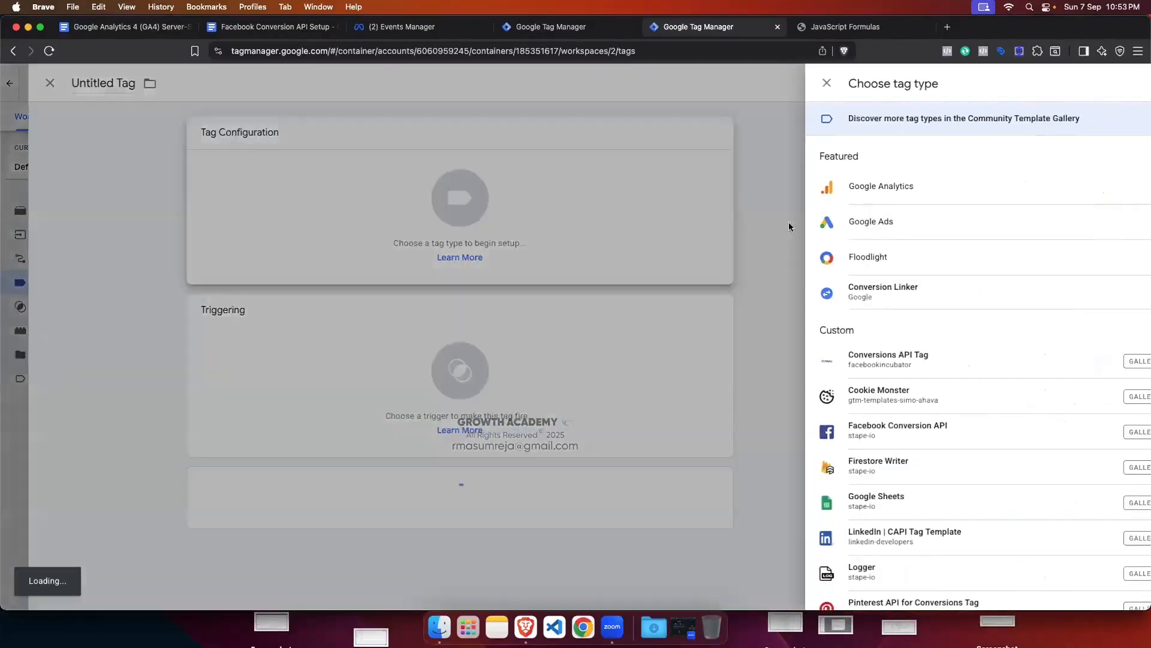
pyautogui.click(850, 188)
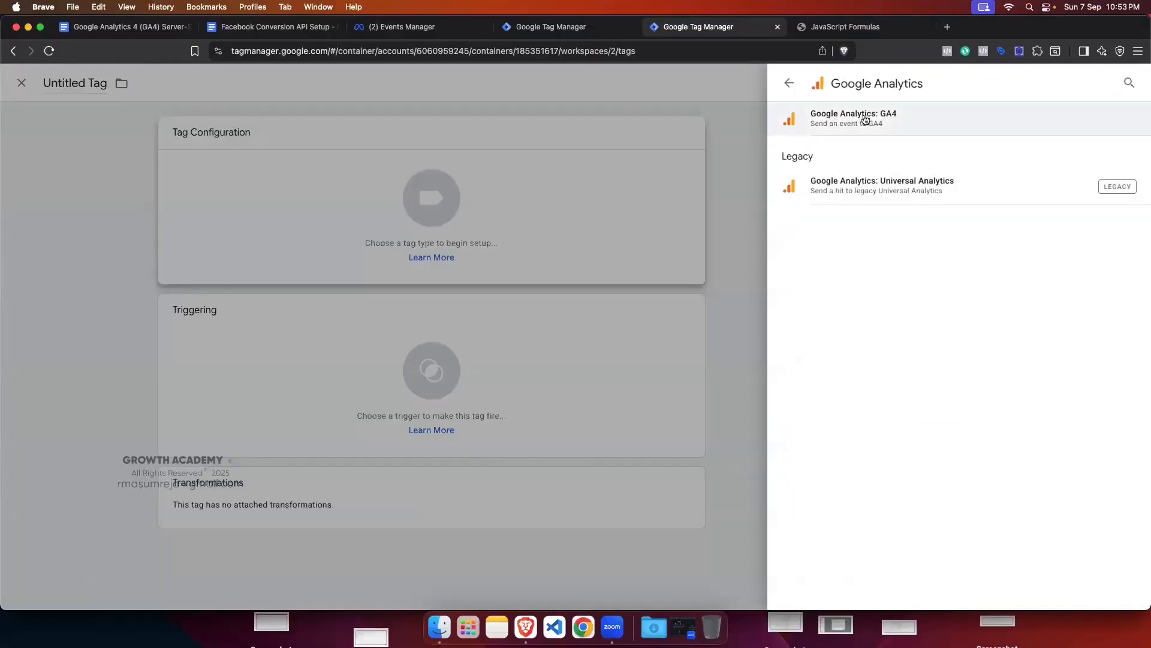
pyautogui.click(892, 122)
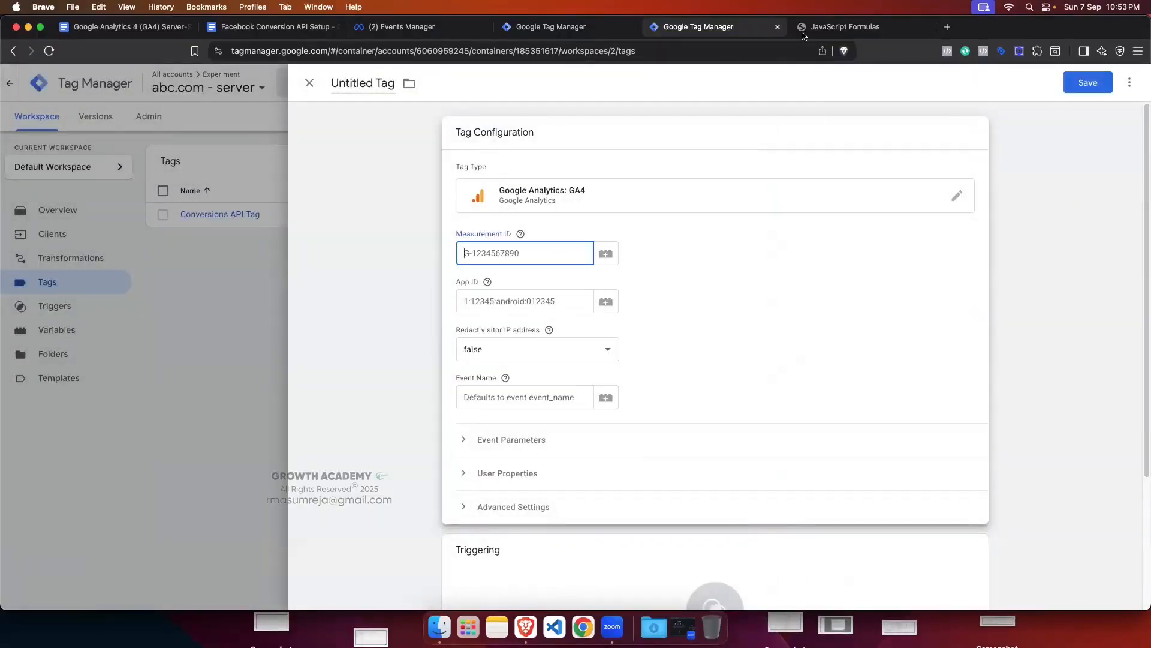
pyautogui.click(951, 25)
pyautogui.write('googl')
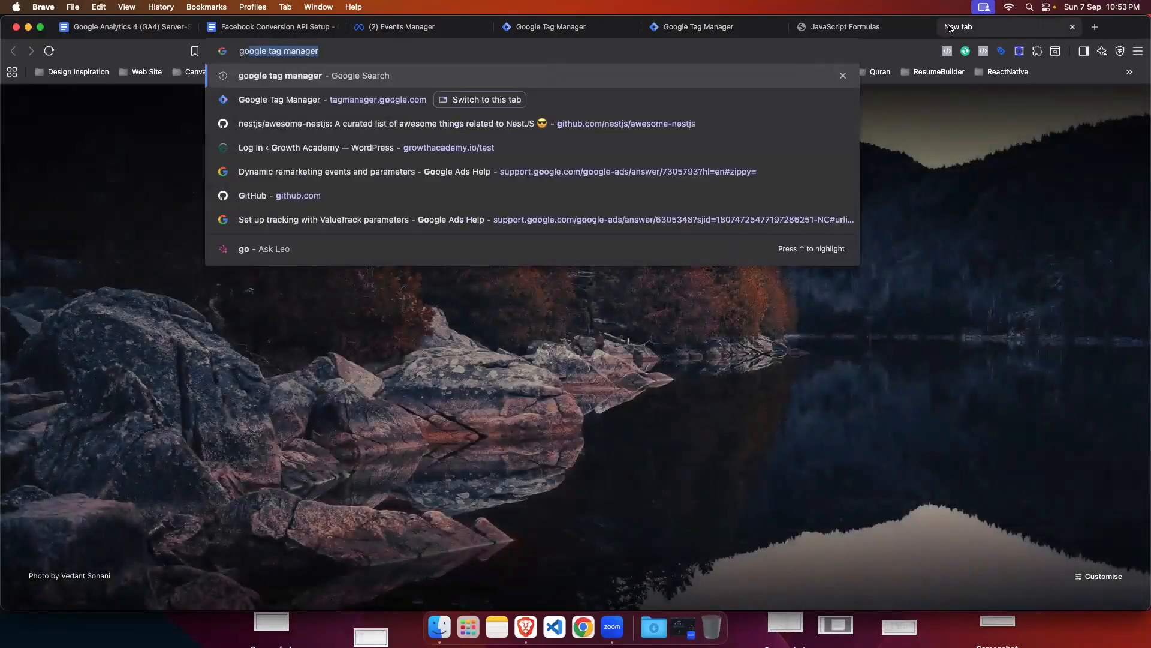
pyautogui.write('e a')
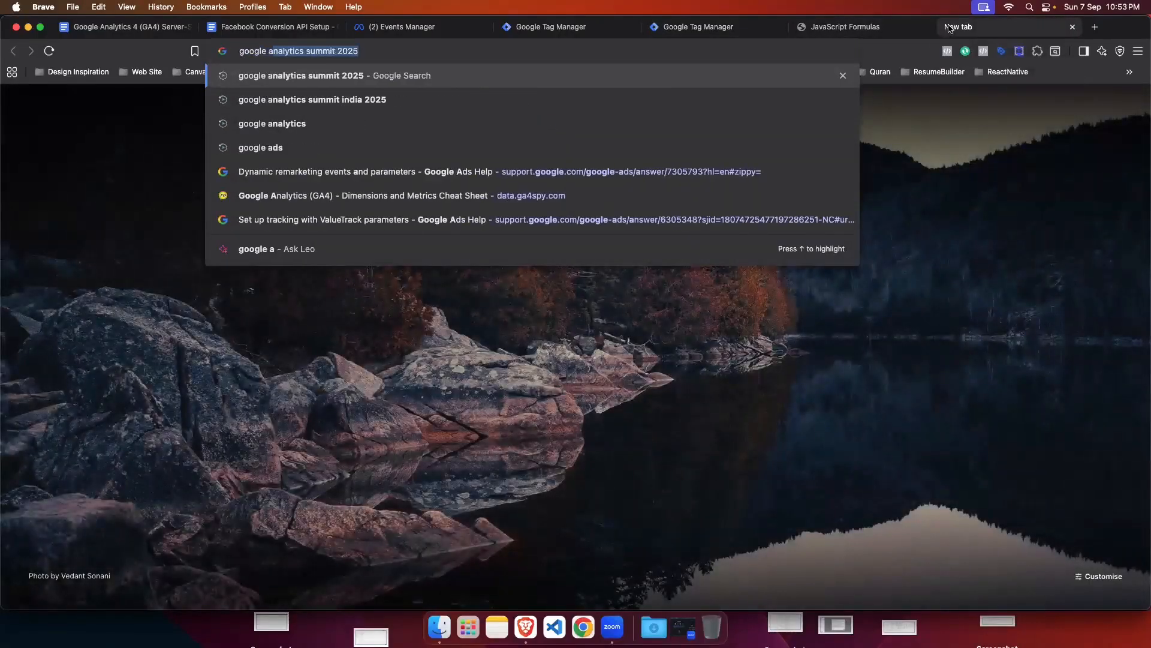
pyautogui.write('na')
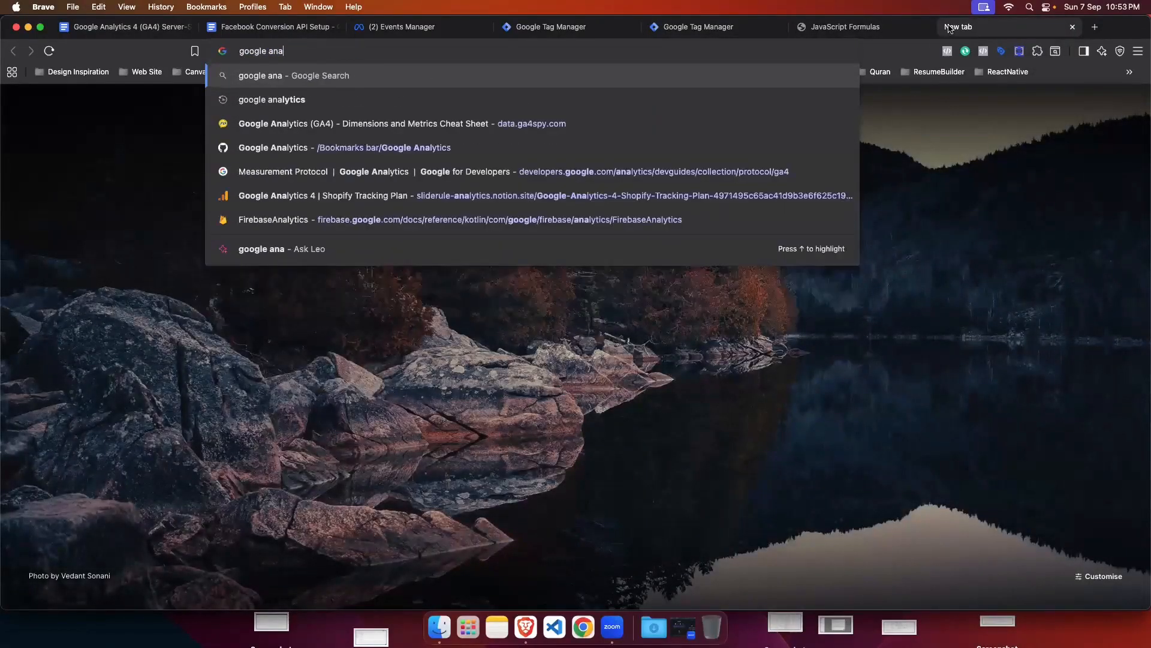
pyautogui.write('lytics')
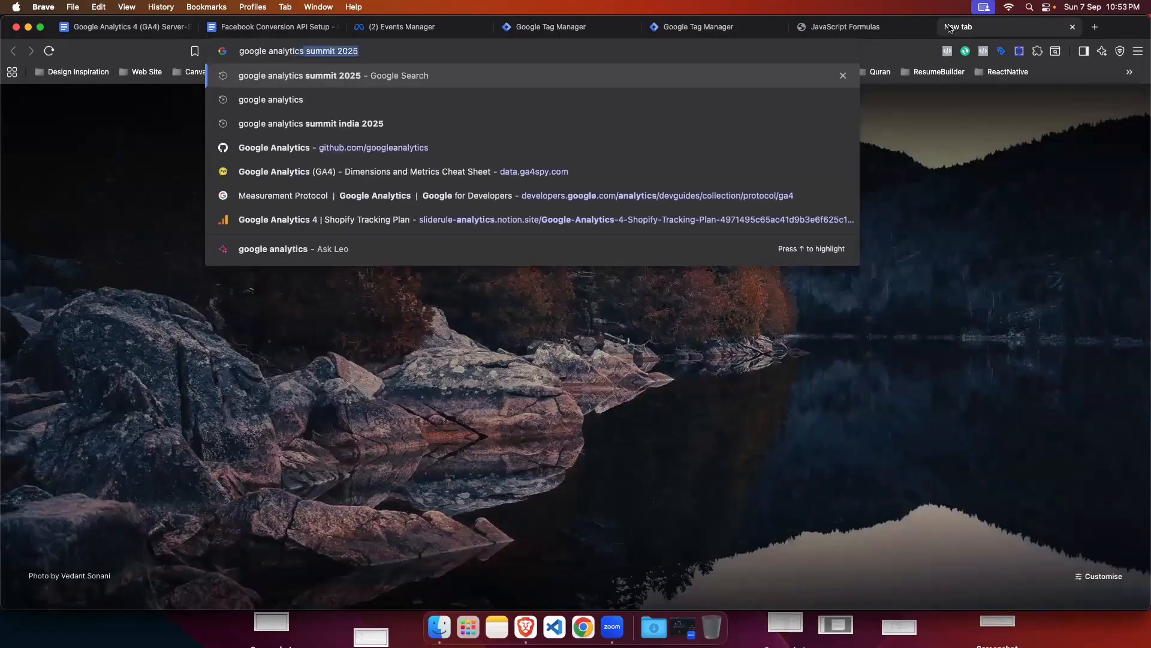
pyautogui.press('Return')
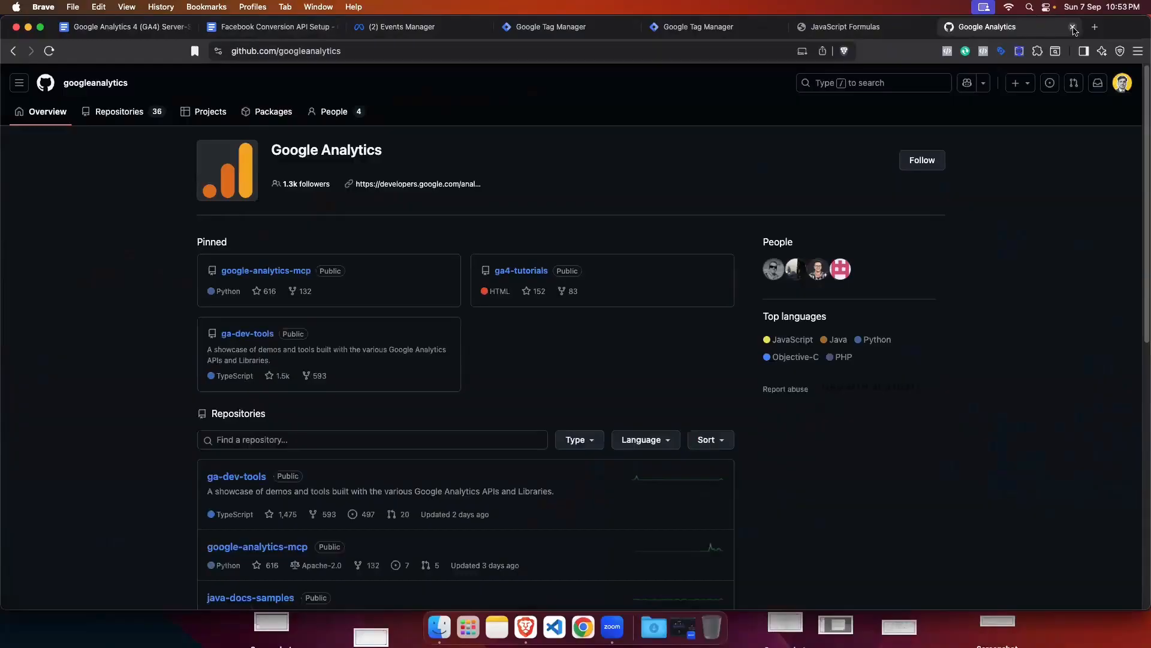
pyautogui.click(1073, 27)
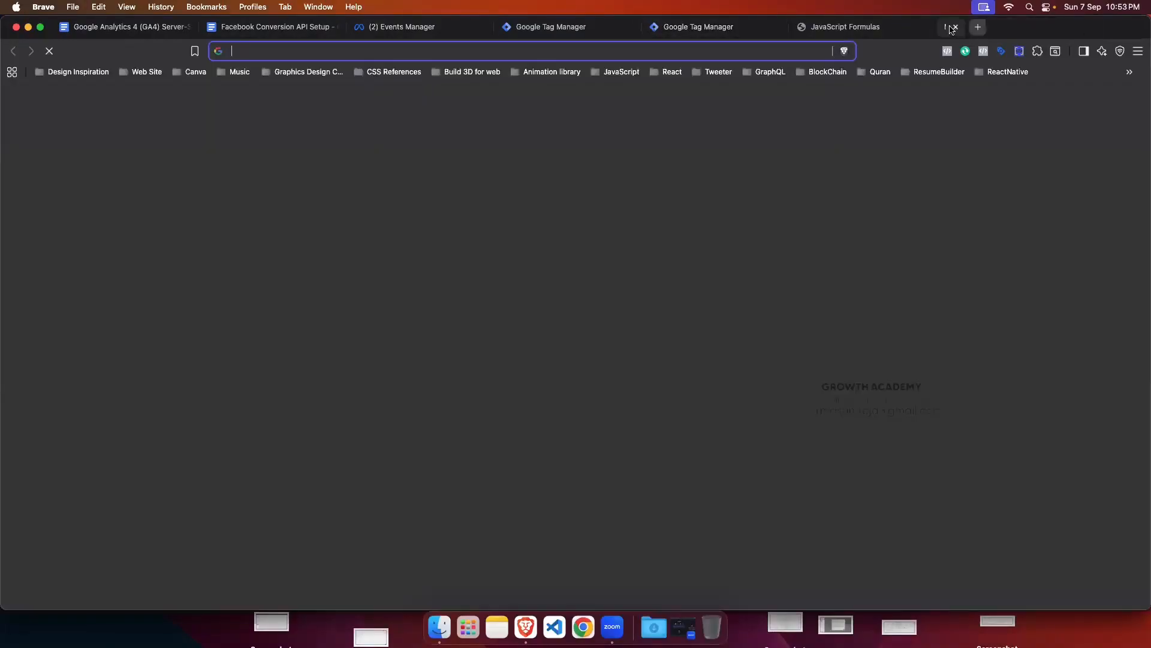
# Step: Search the web for google analytics in a new browser tab and sign in to Google Analytics from its official site
pyautogui.click(947, 26)
pyautogui.write('g')
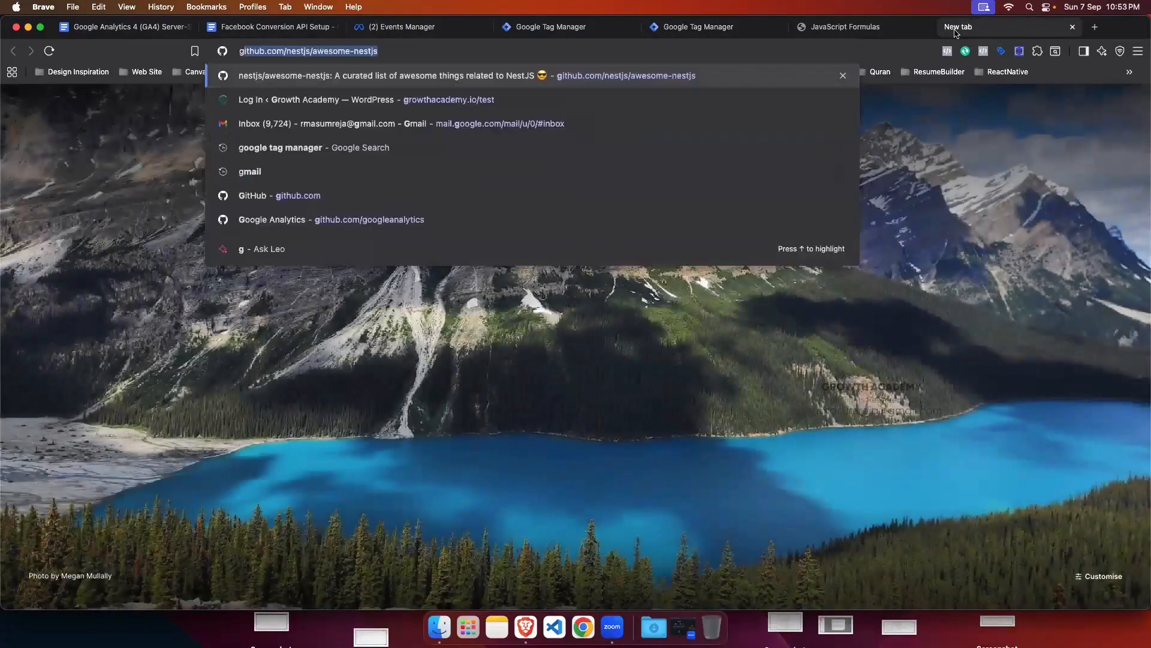
pyautogui.write('oogle a')
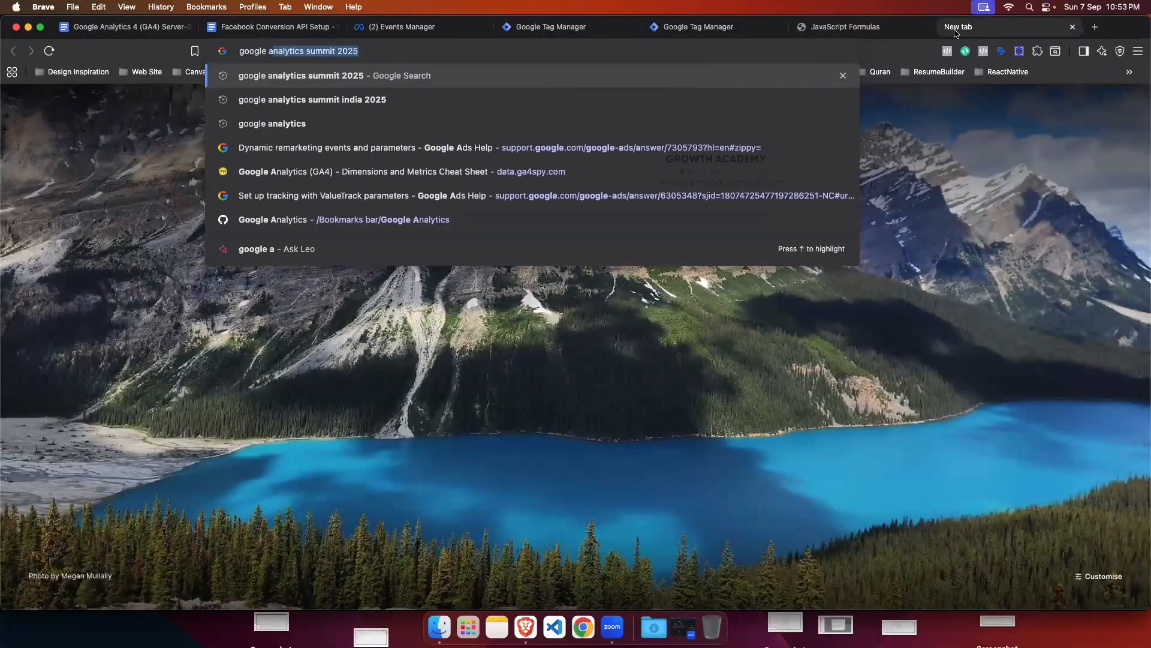
pyautogui.write('na')
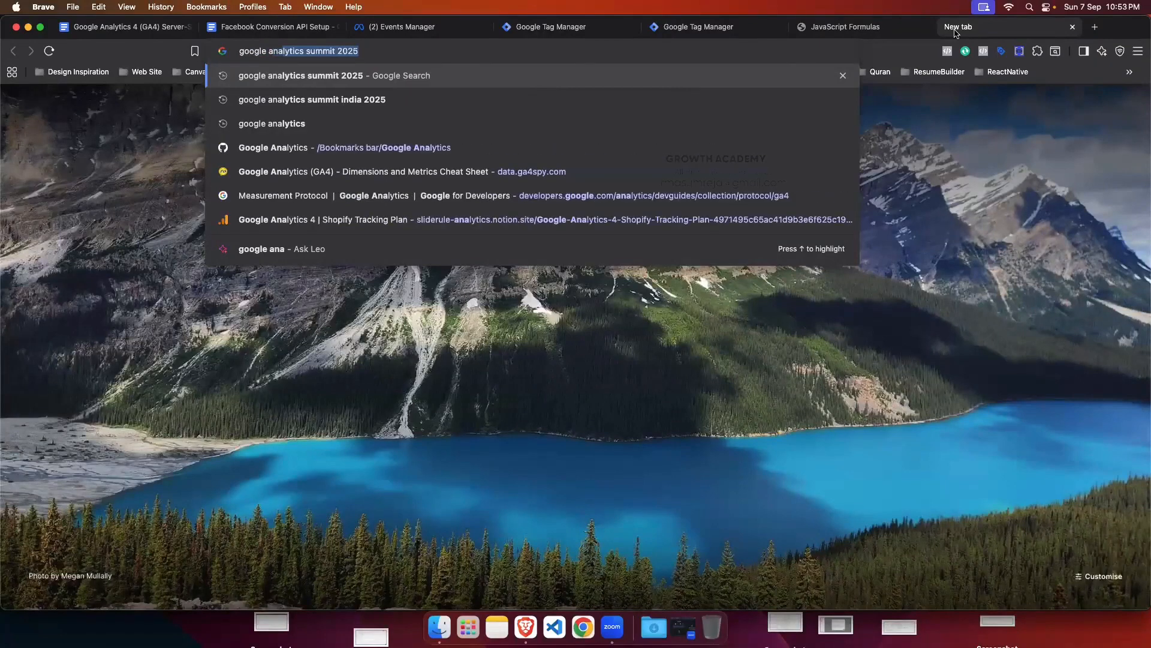
pyautogui.write('l')
pyautogui.write('ytics')
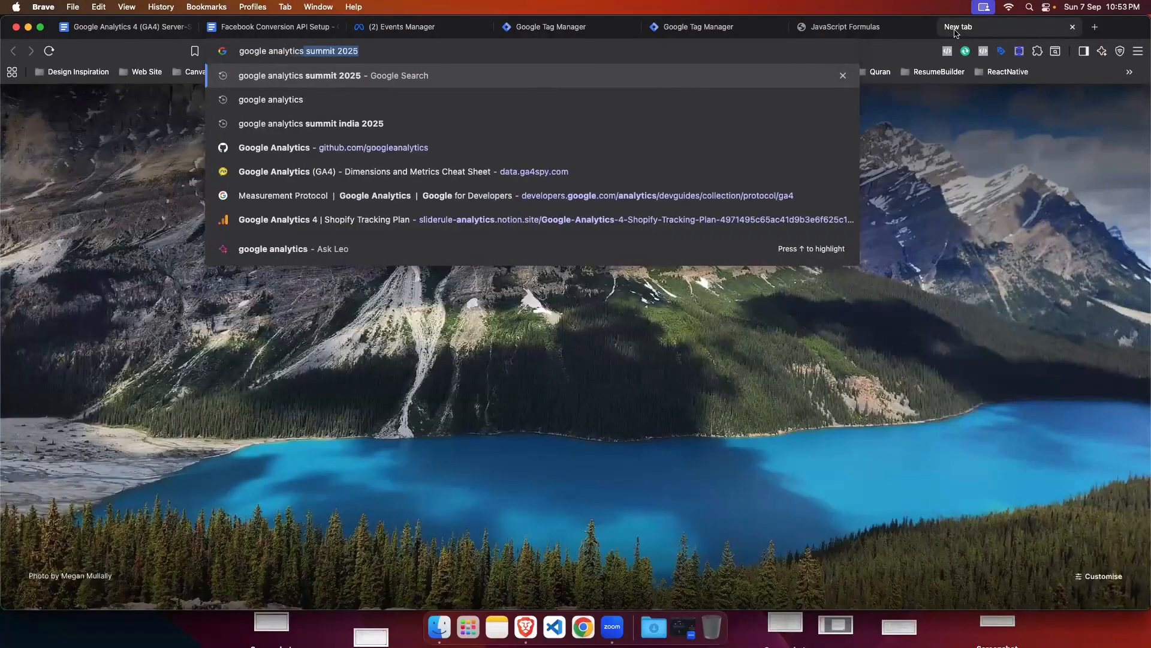
pyautogui.press('BackSpace')
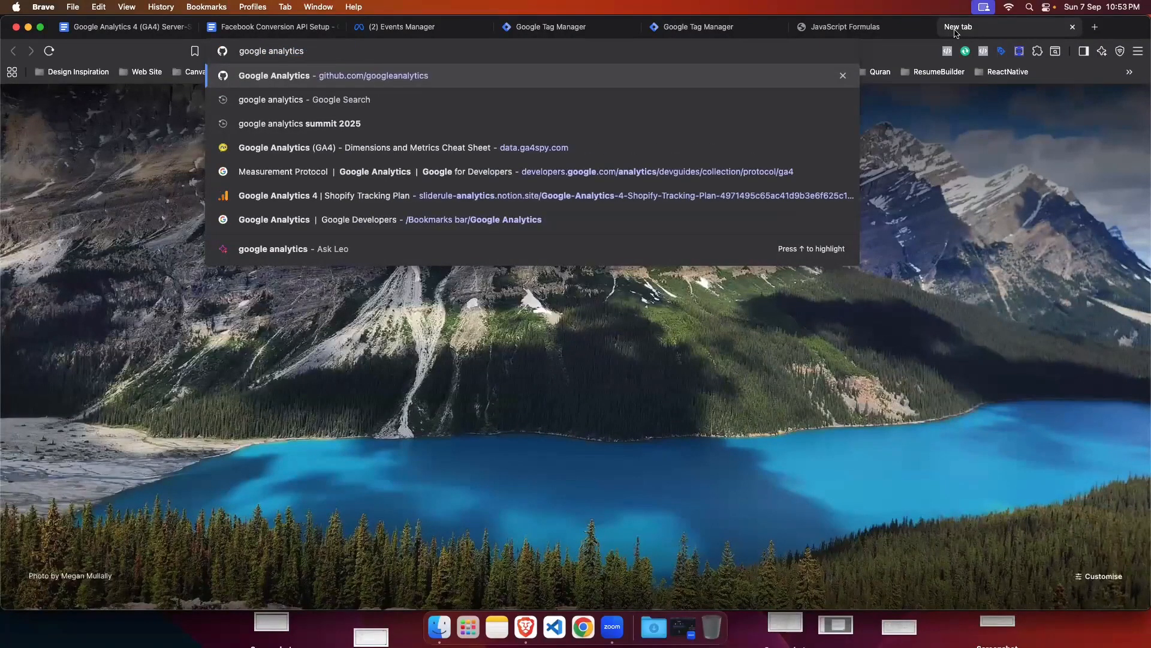
pyautogui.click(377, 101)
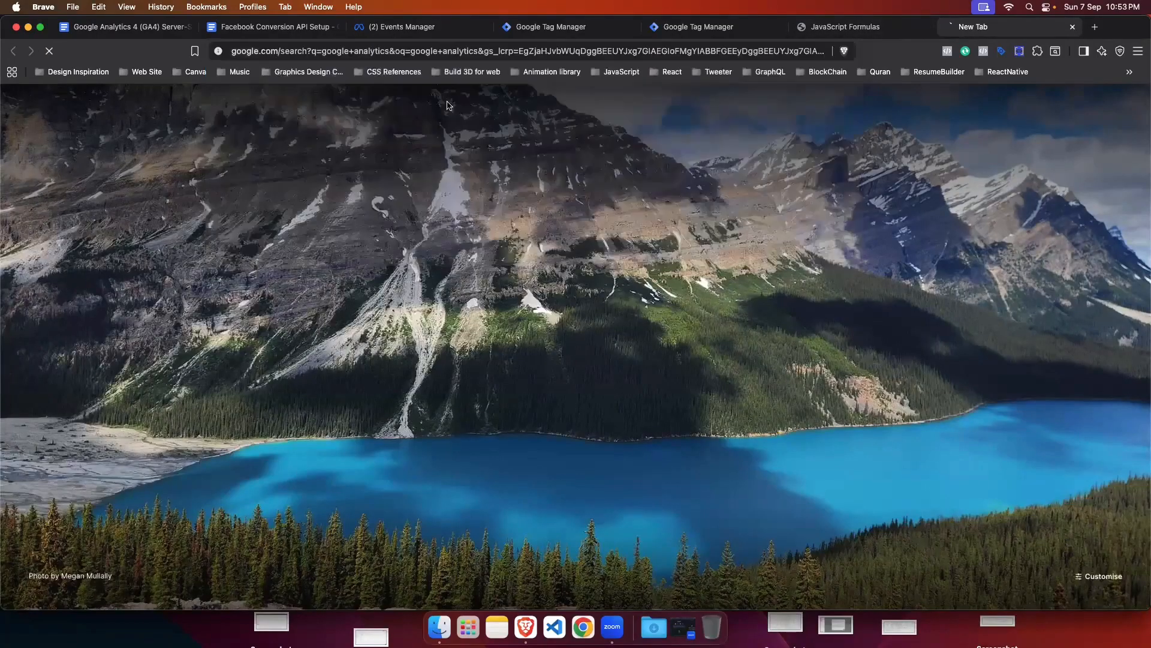
pyautogui.click(214, 198)
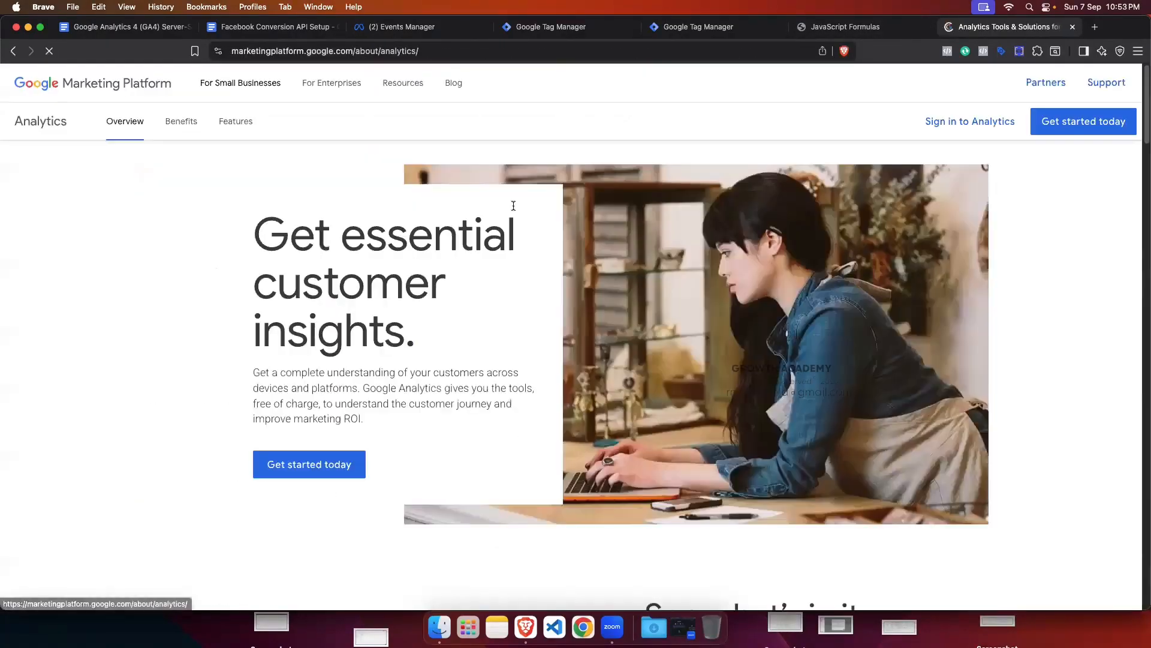
pyautogui.click(966, 121)
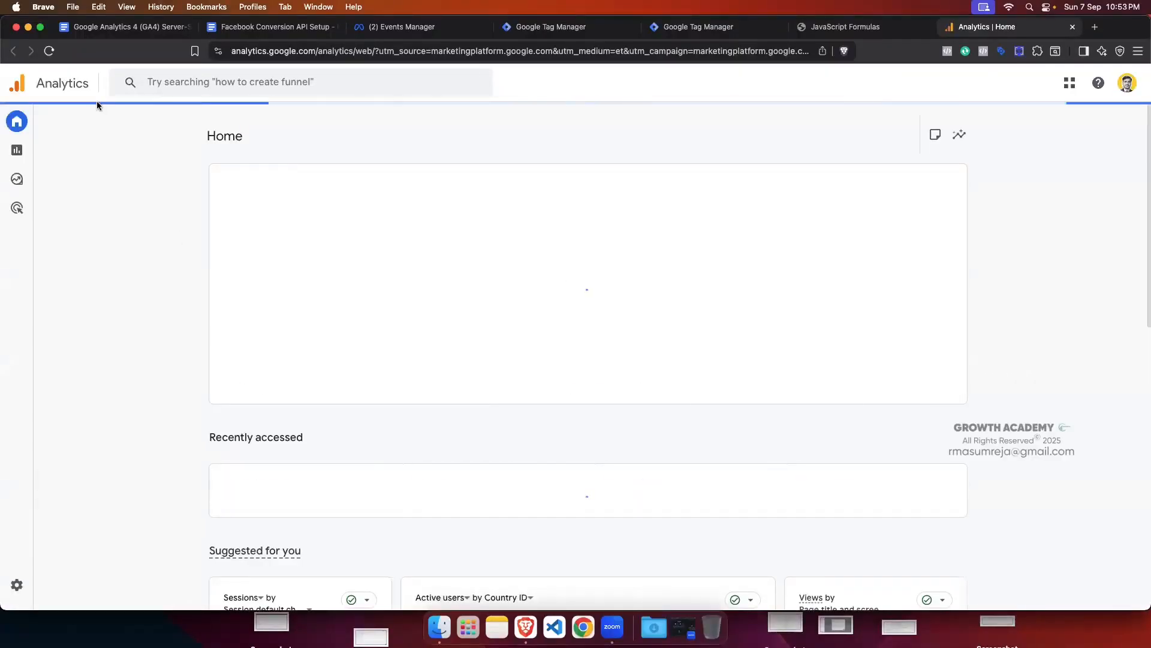
# Step: Show all Analytics accounts and switch to the Admission-Growthacademy - GA4 property in the Experiment account
pyautogui.click(144, 84)
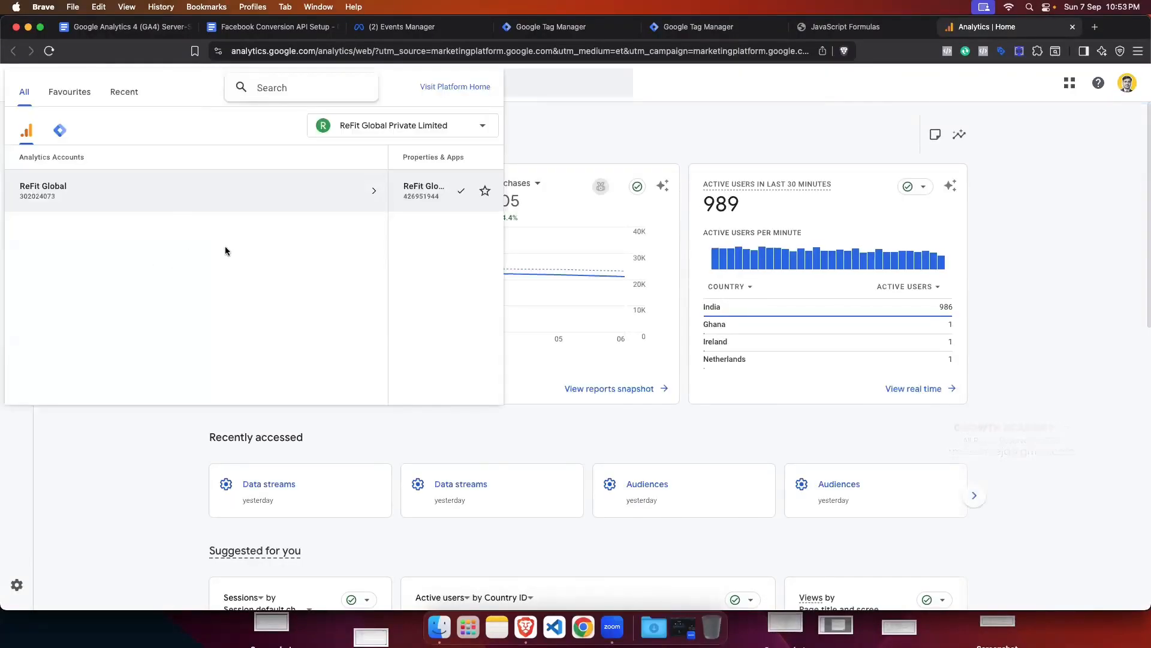
pyautogui.click(390, 125)
pyautogui.click(352, 158)
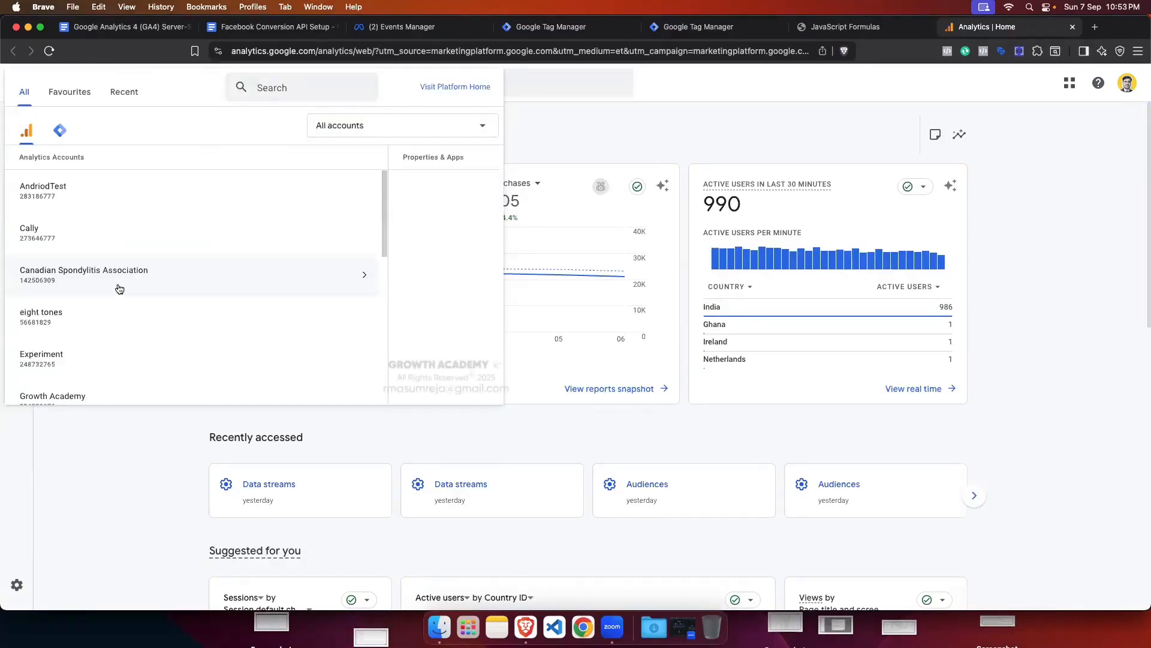
pyautogui.click(99, 351)
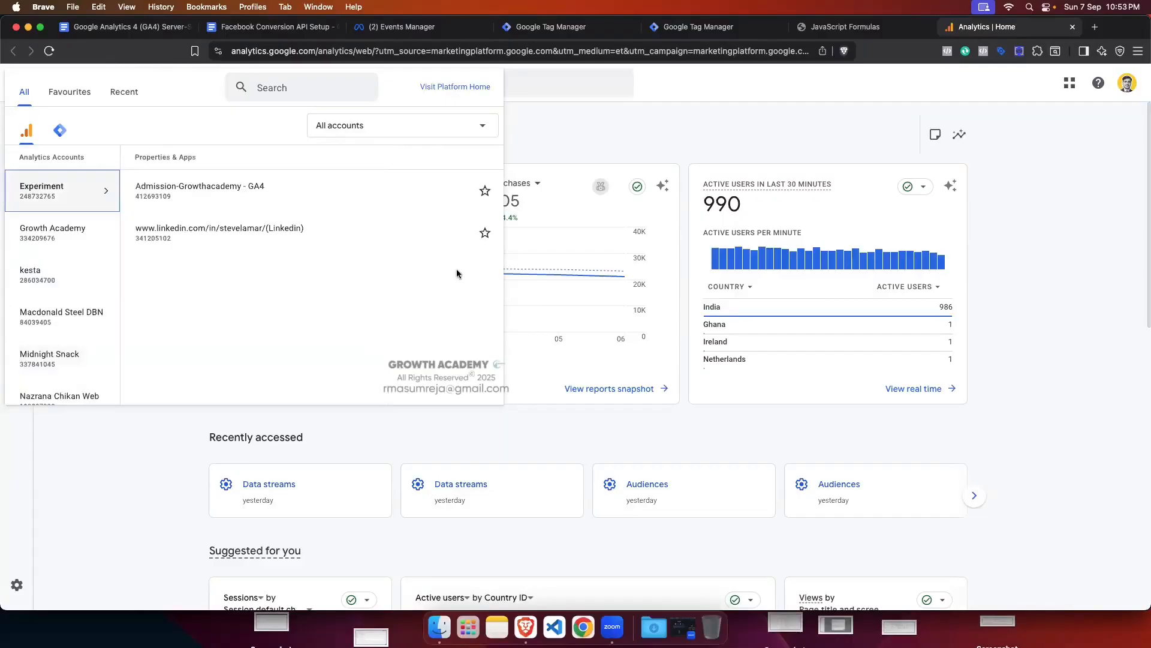
pyautogui.click(651, 145)
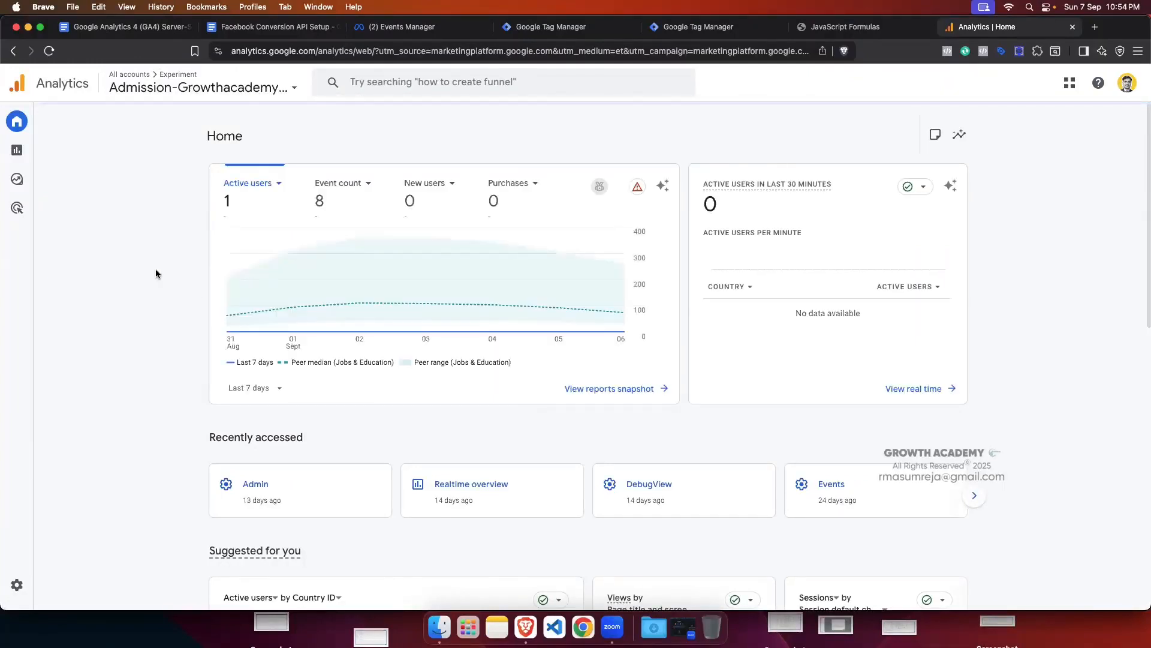
# Step: Copy the measurement ID from the property's Admission-Growthacademy web data stream and close the stream details
pyautogui.click(18, 585)
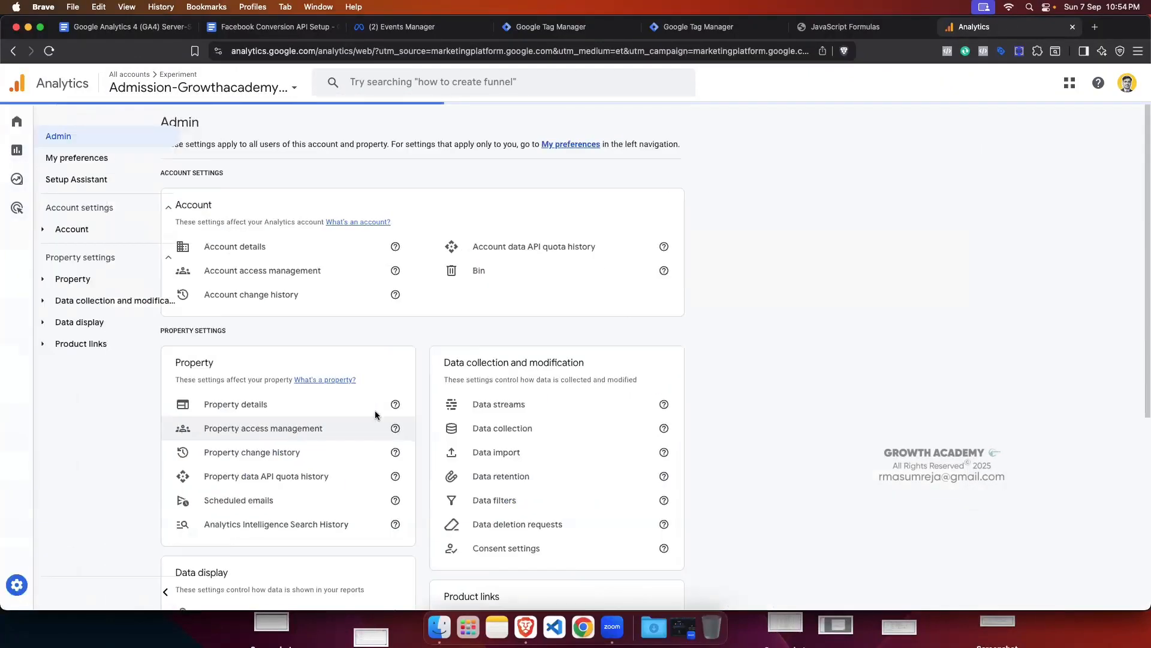
pyautogui.click(574, 377)
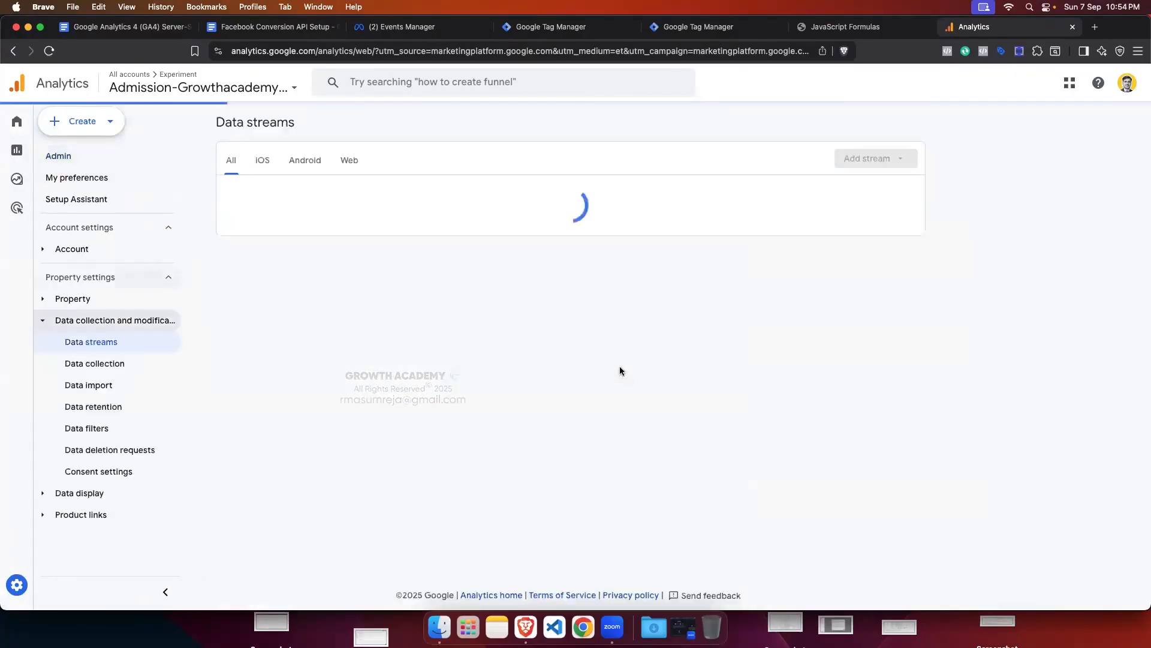
pyautogui.click(574, 192)
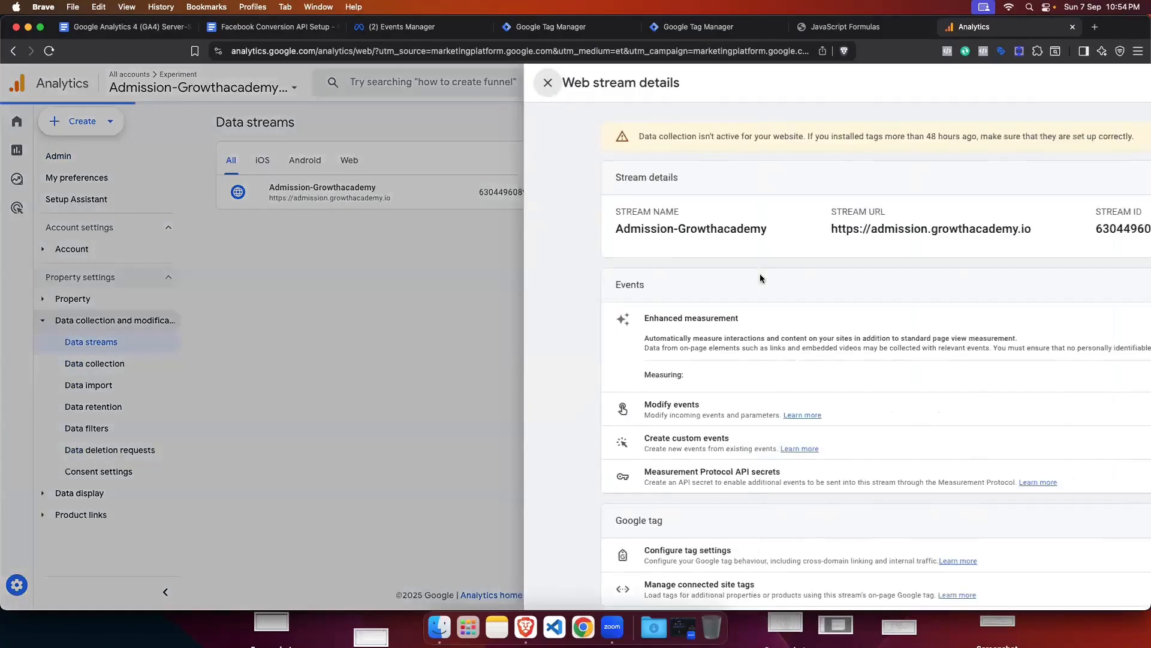
pyautogui.click(1036, 229)
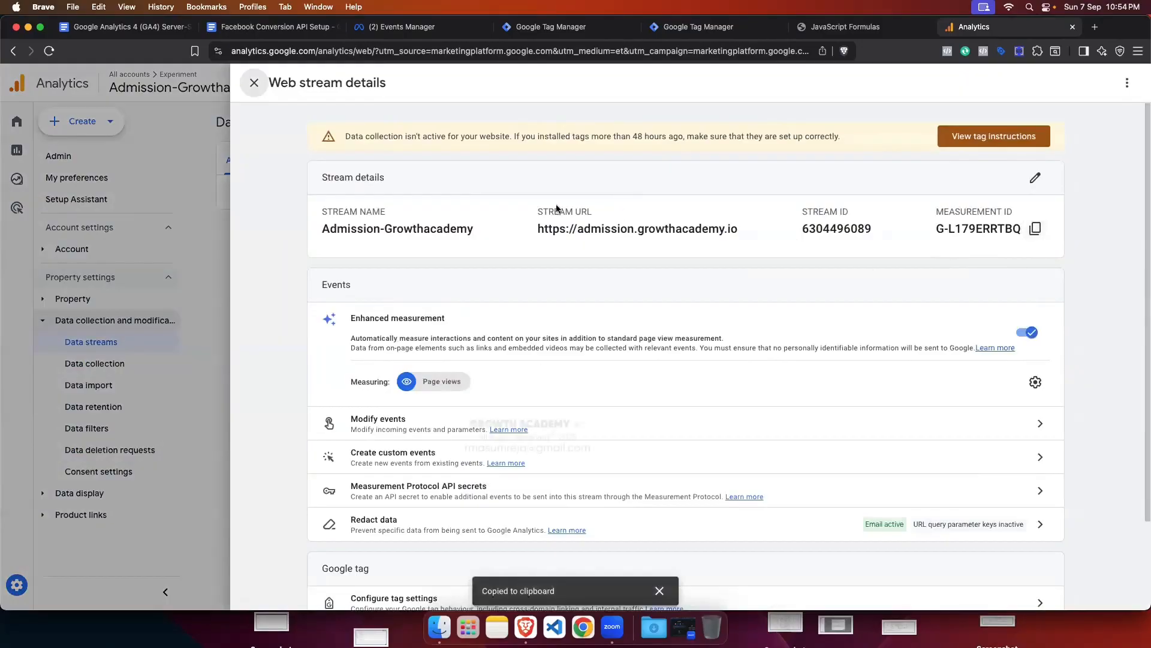
pyautogui.click(254, 83)
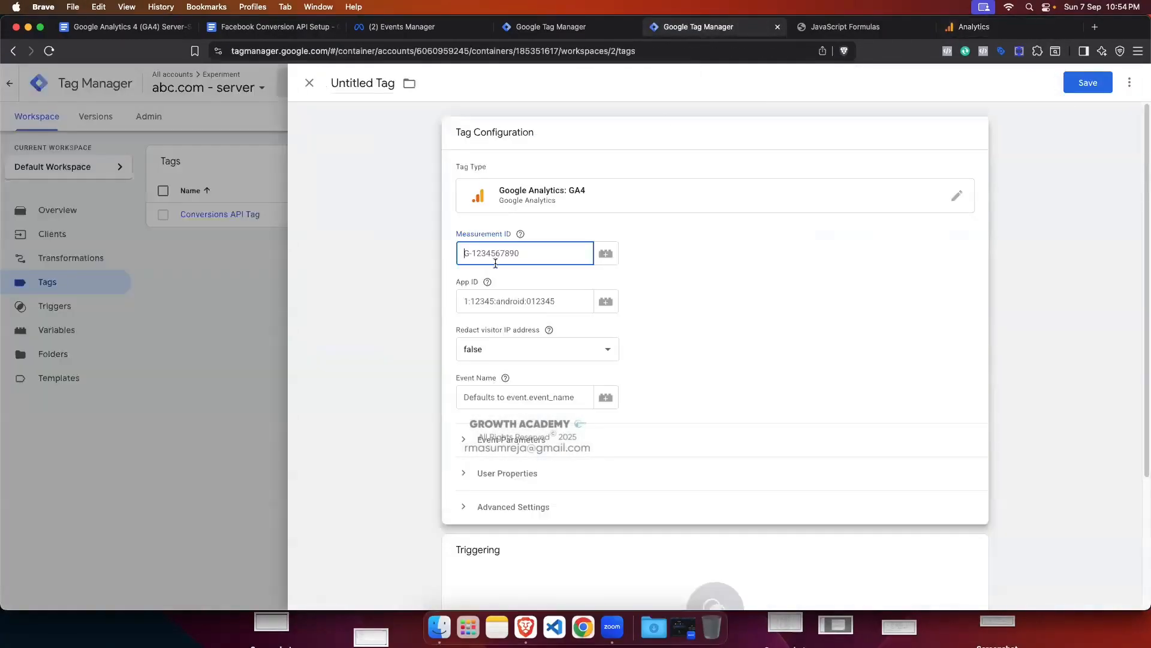
# Step: Return to the server container's untitled GA4 tag and set its Measurement ID to G-L179ERRTBQ
pyautogui.click(697, 26)
pyautogui.press('super+v')
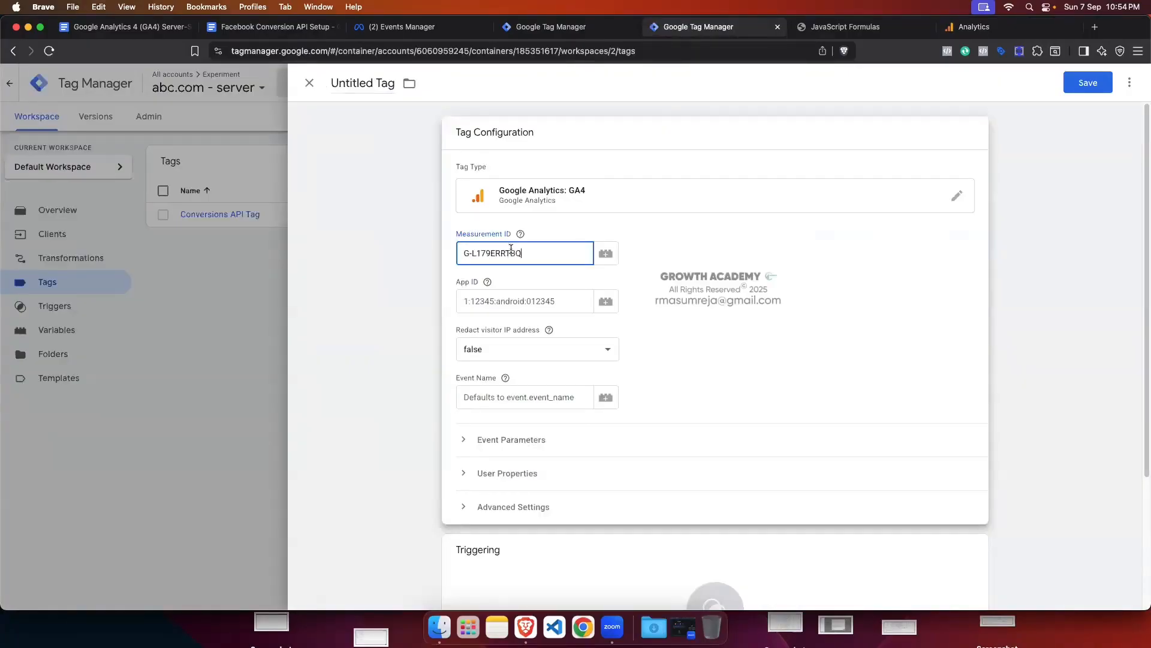
pyautogui.click(726, 247)
# Step: Create a new trigger for the tag with the Custom trigger type, firing on Some Events
pyautogui.scroll(-1, 660, 270)
pyautogui.moveTo(547, 322)
pyautogui.scroll(-3, 547, 324)
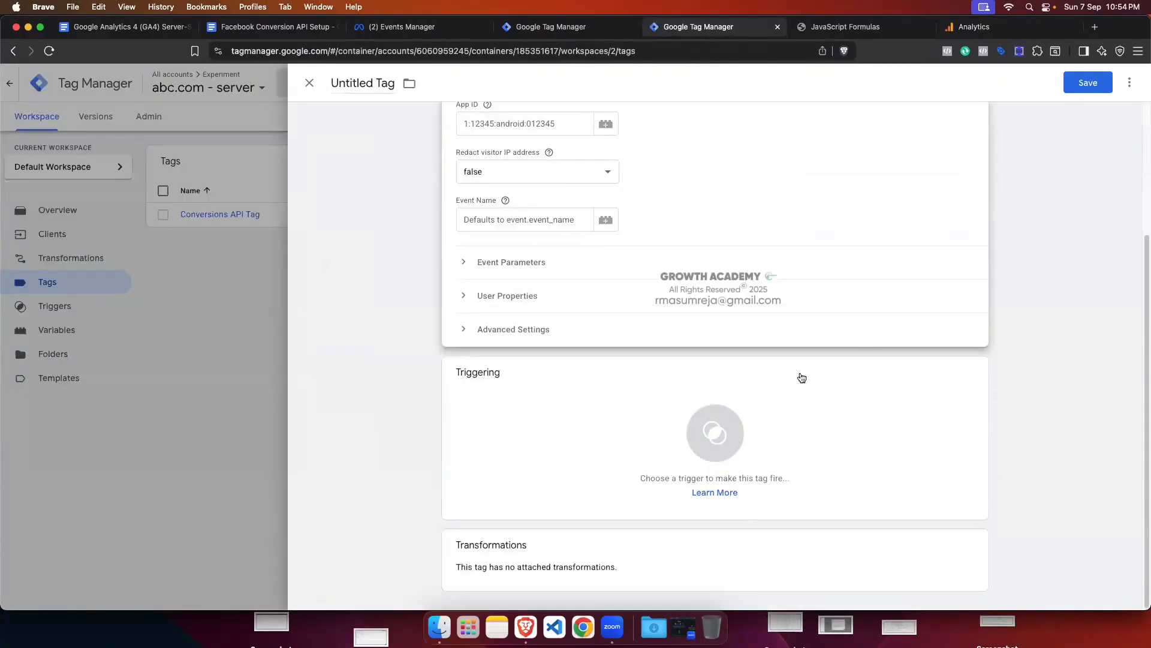
pyautogui.click(697, 424)
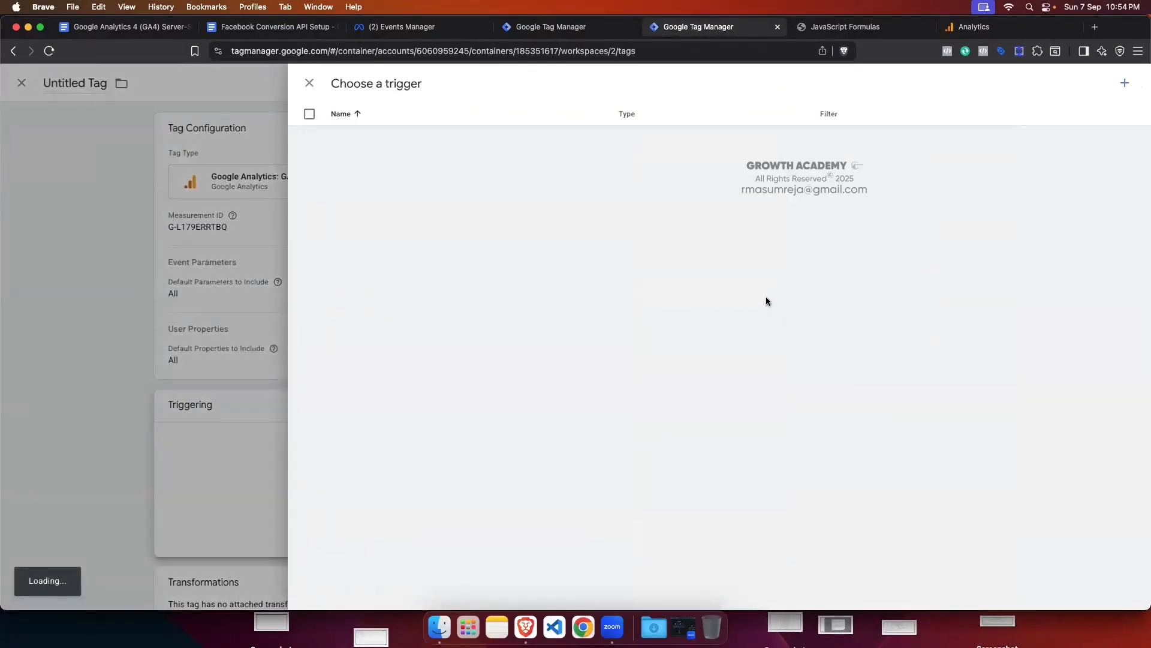
pyautogui.click(1125, 82)
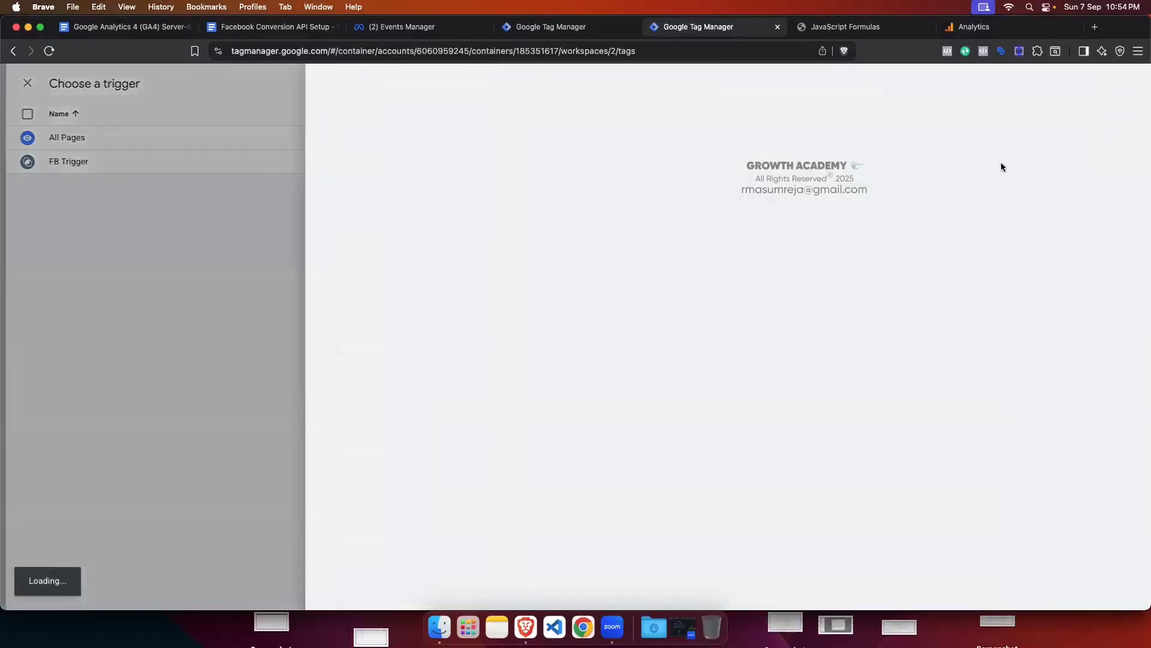
pyautogui.click(750, 179)
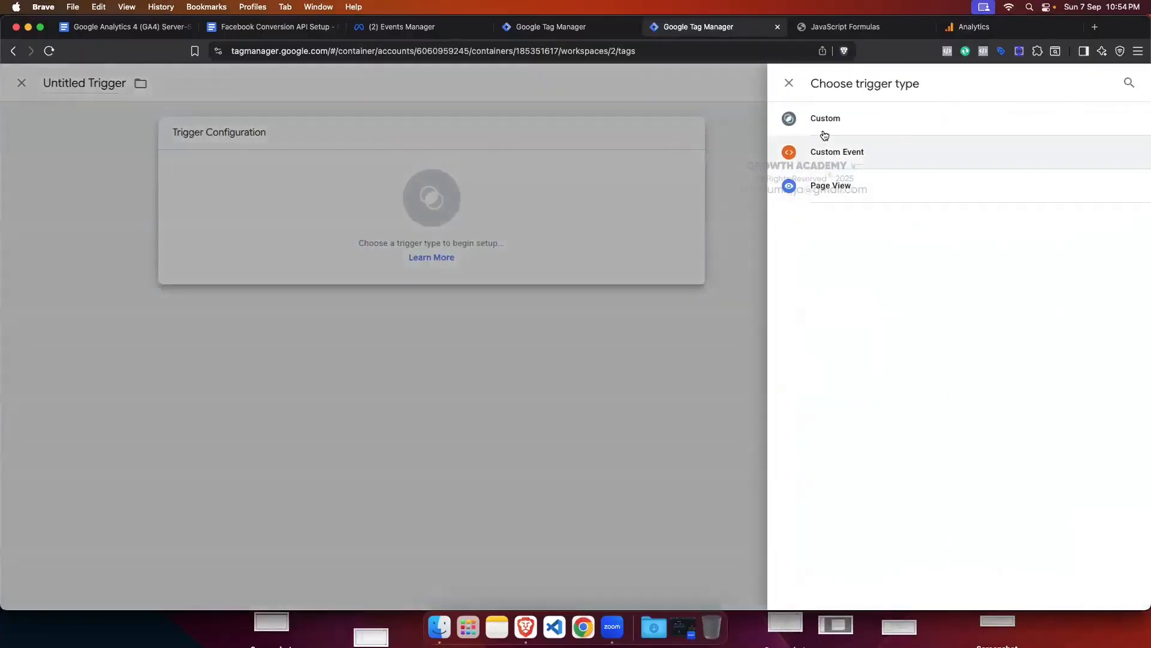
pyautogui.click(826, 119)
pyautogui.click(538, 253)
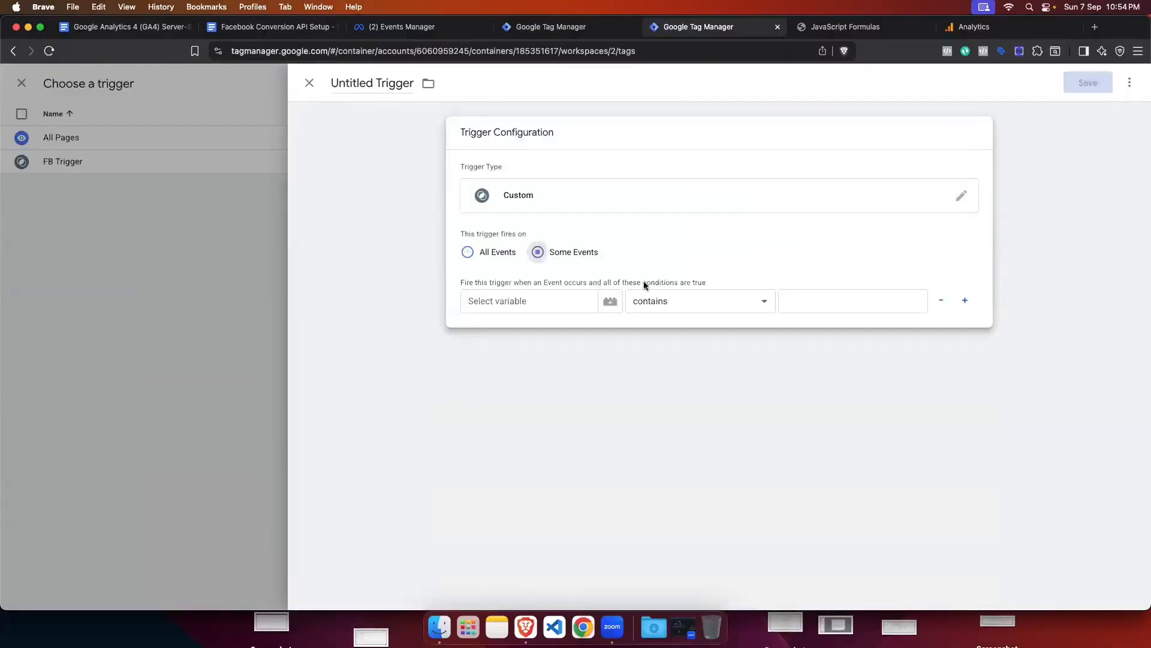
# Step: Set the trigger's firing condition to {{Client Name}} equals GA4
pyautogui.click(540, 303)
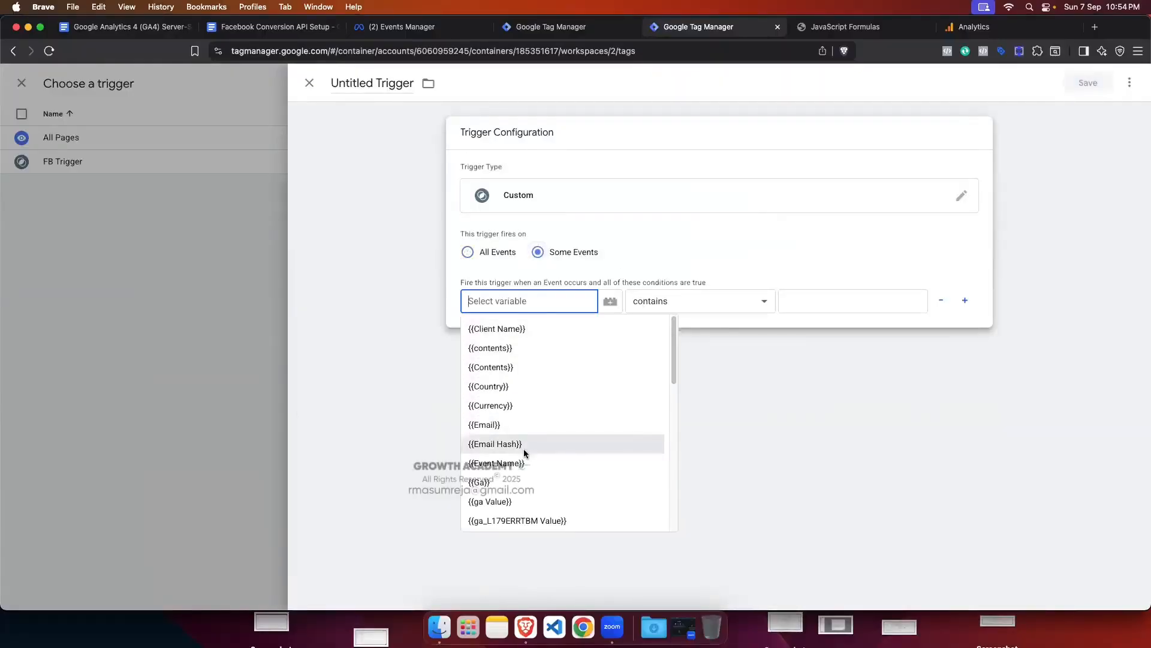
pyautogui.scroll(-1, 525, 447)
pyautogui.scroll(1, 525, 445)
pyautogui.click(513, 330)
pyautogui.click(692, 303)
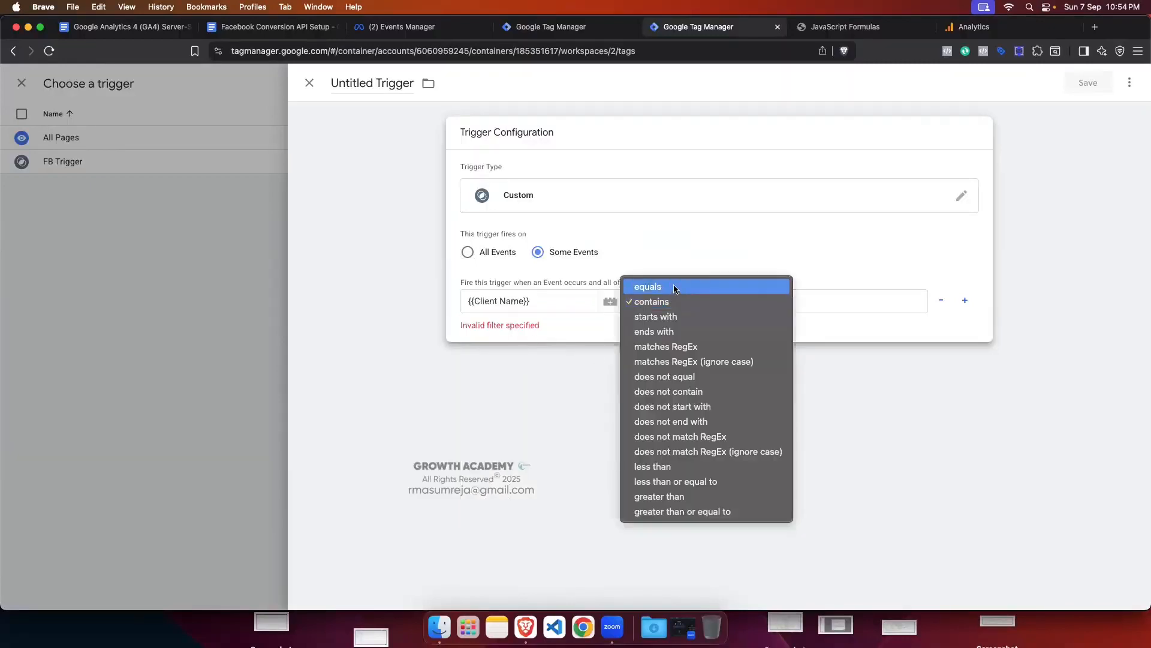
pyautogui.click(719, 283)
pyautogui.click(835, 296)
pyautogui.write('GA4')
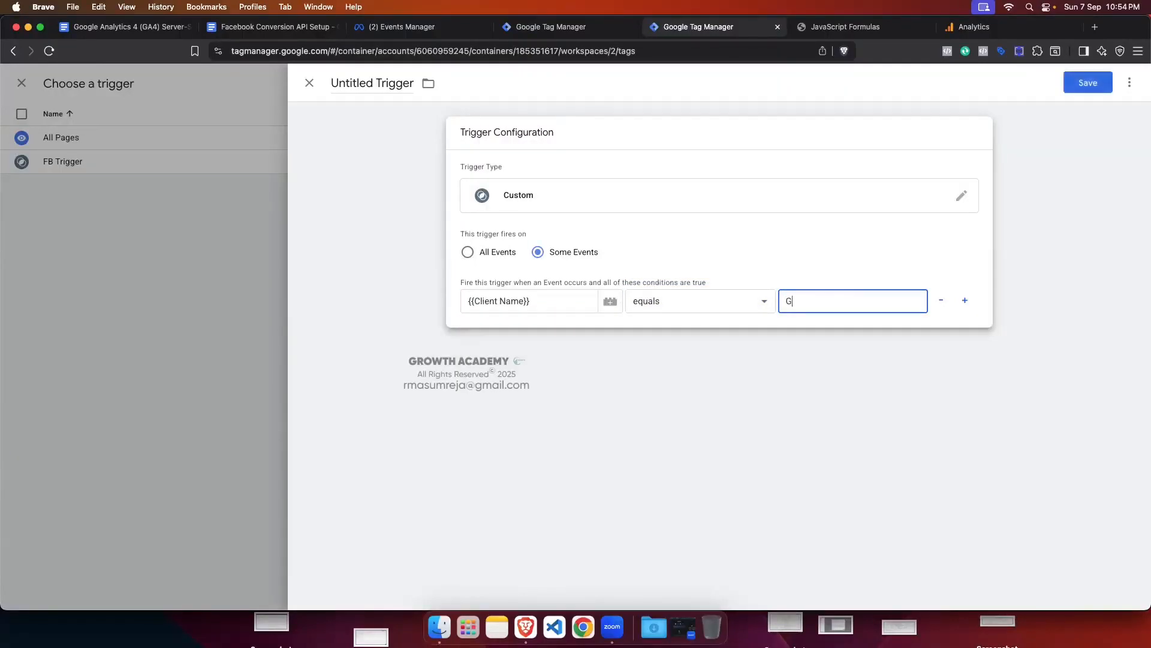
pyautogui.click(714, 249)
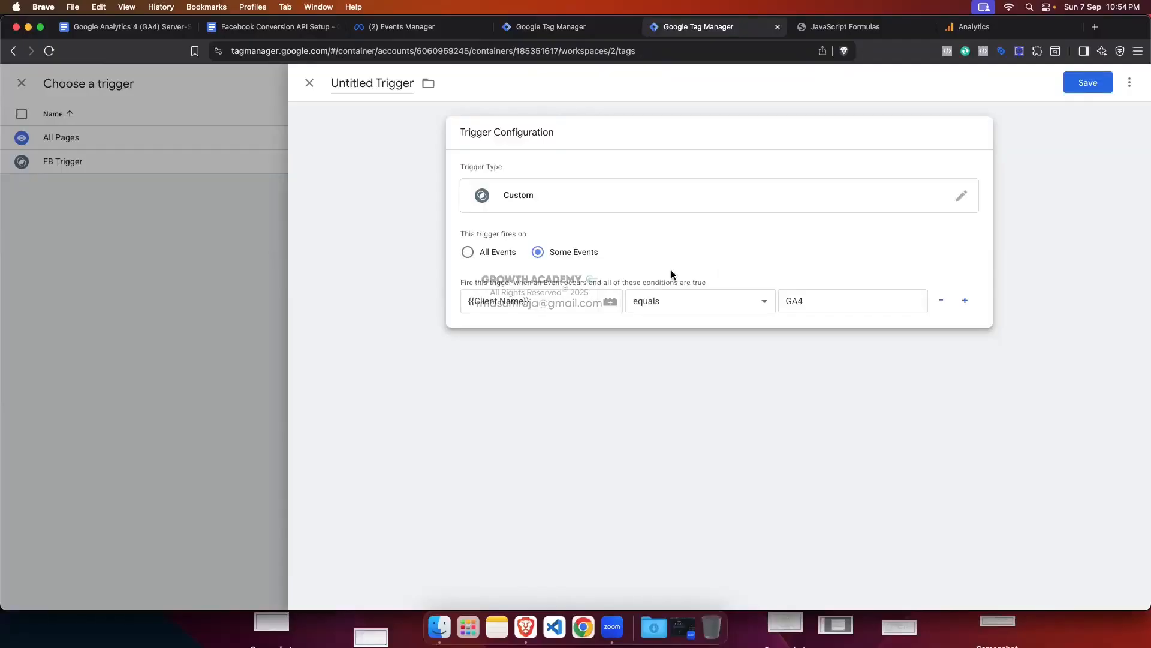
pyautogui.click(557, 301)
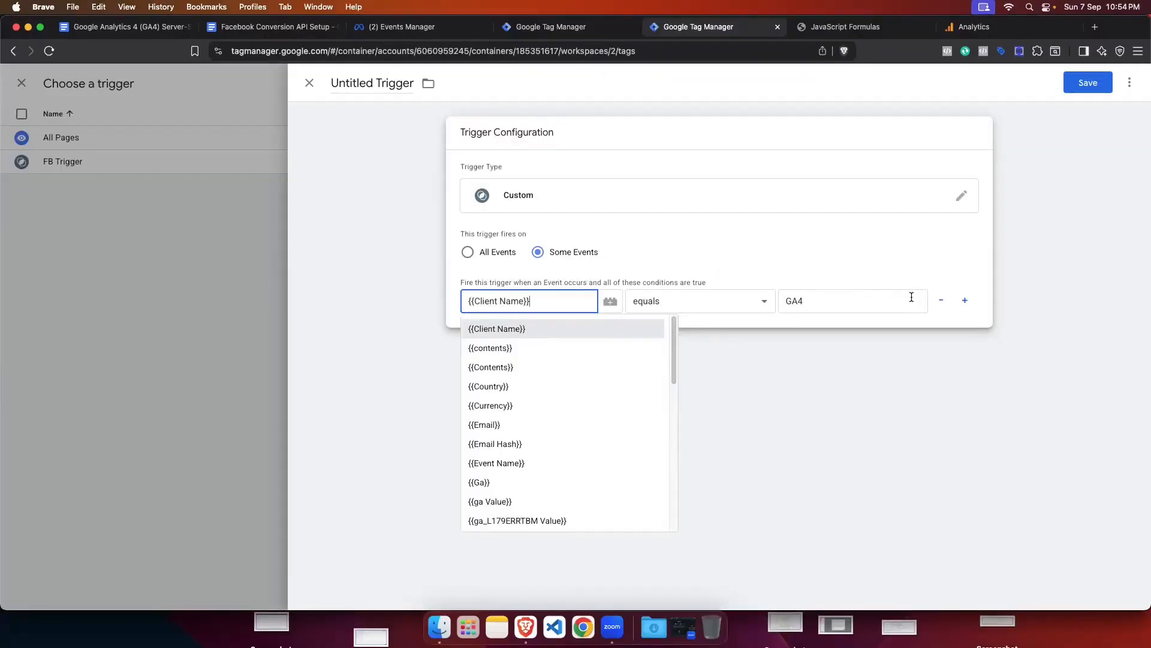
pyautogui.click(831, 266)
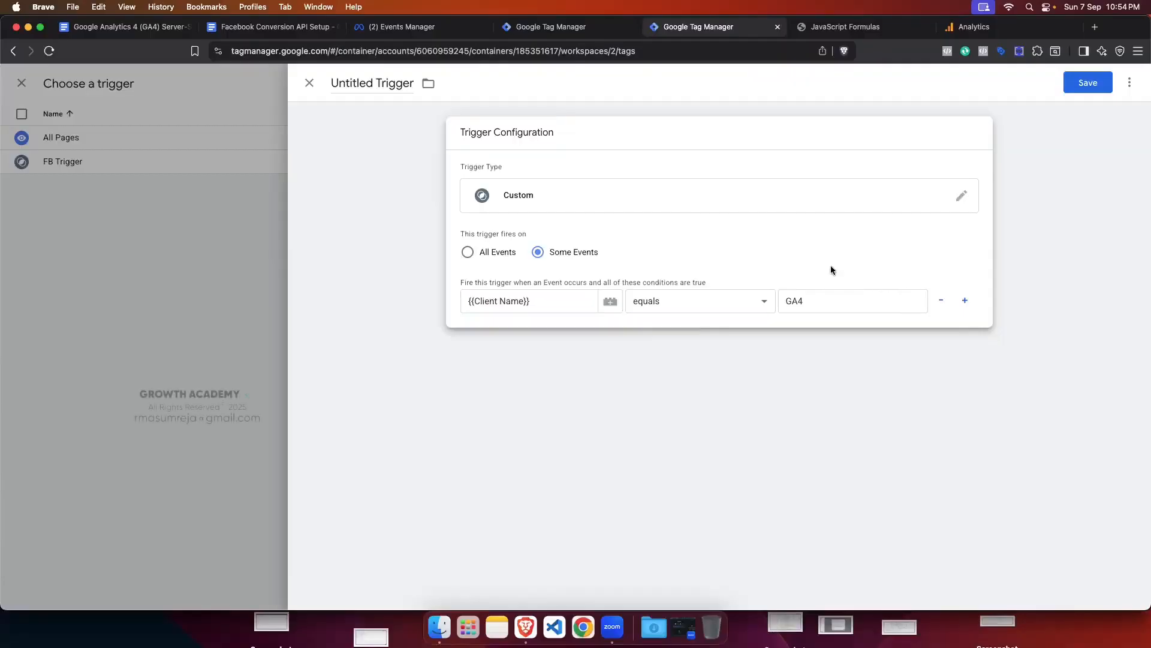
pyautogui.click(558, 298)
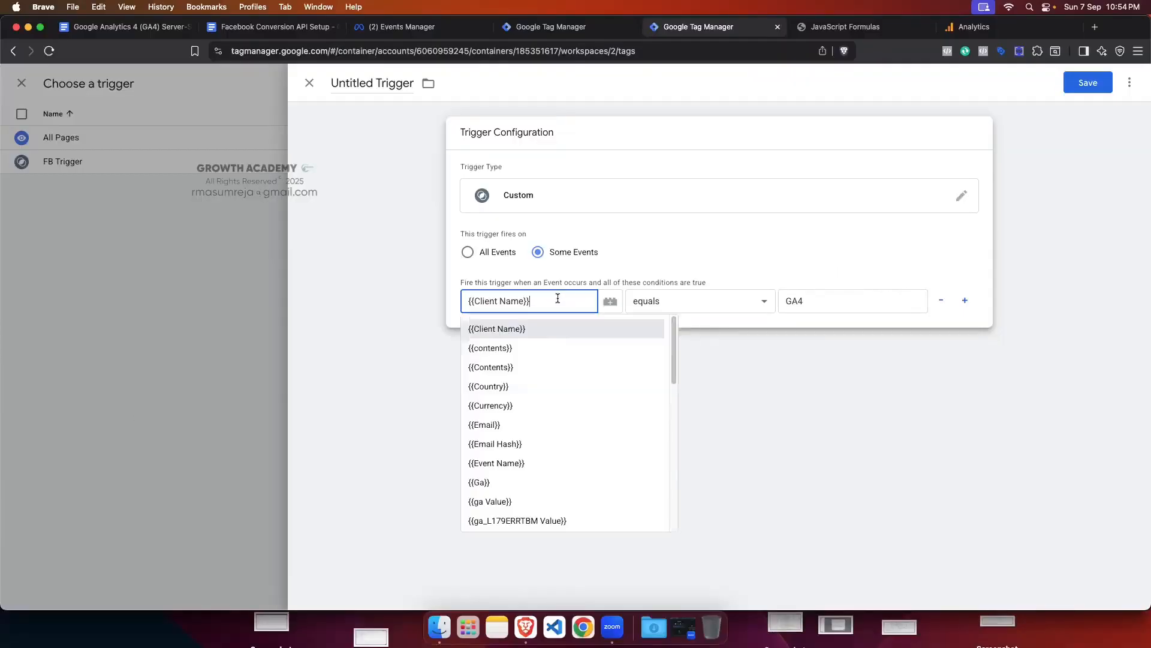
pyautogui.click(812, 270)
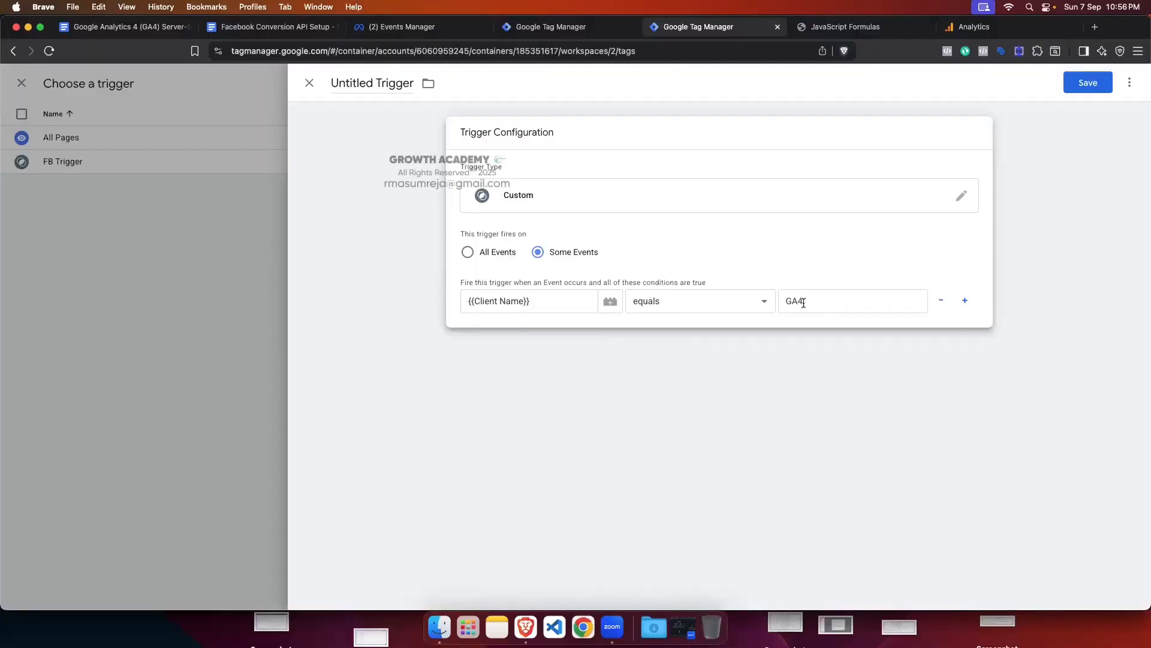
pyautogui.moveTo(804, 302); pyautogui.dragTo(785, 302)
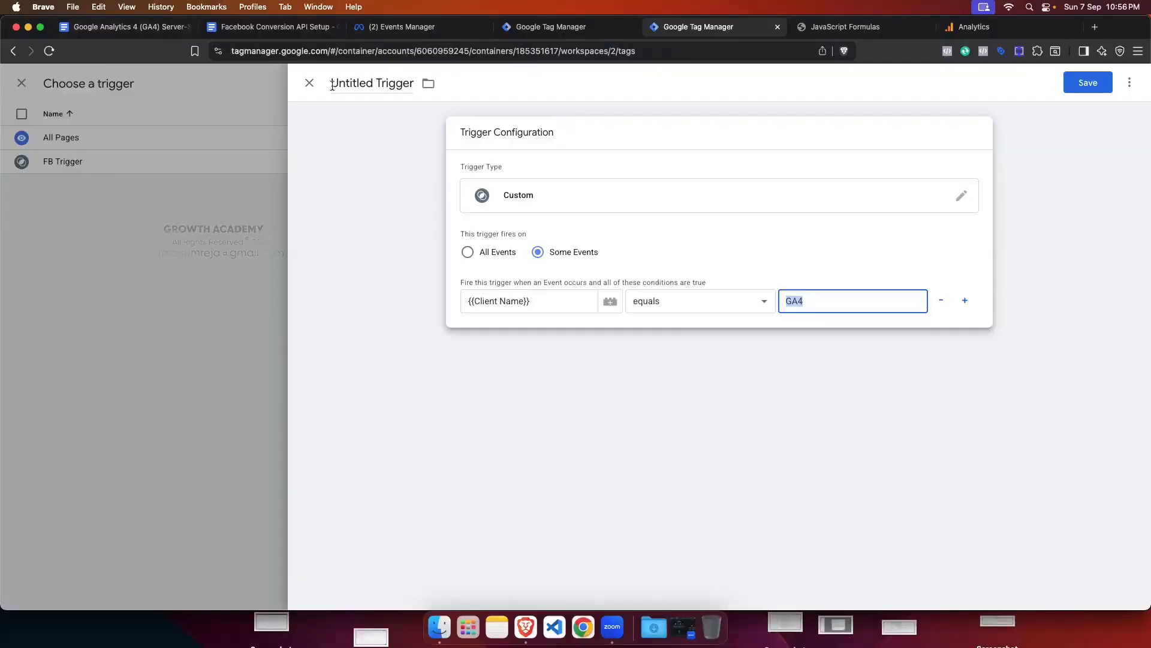
# Step: Name the new trigger GA4 Trigger and save it to the tag
pyautogui.click(355, 84)
pyautogui.press('super+a')
pyautogui.press('BackSpace')
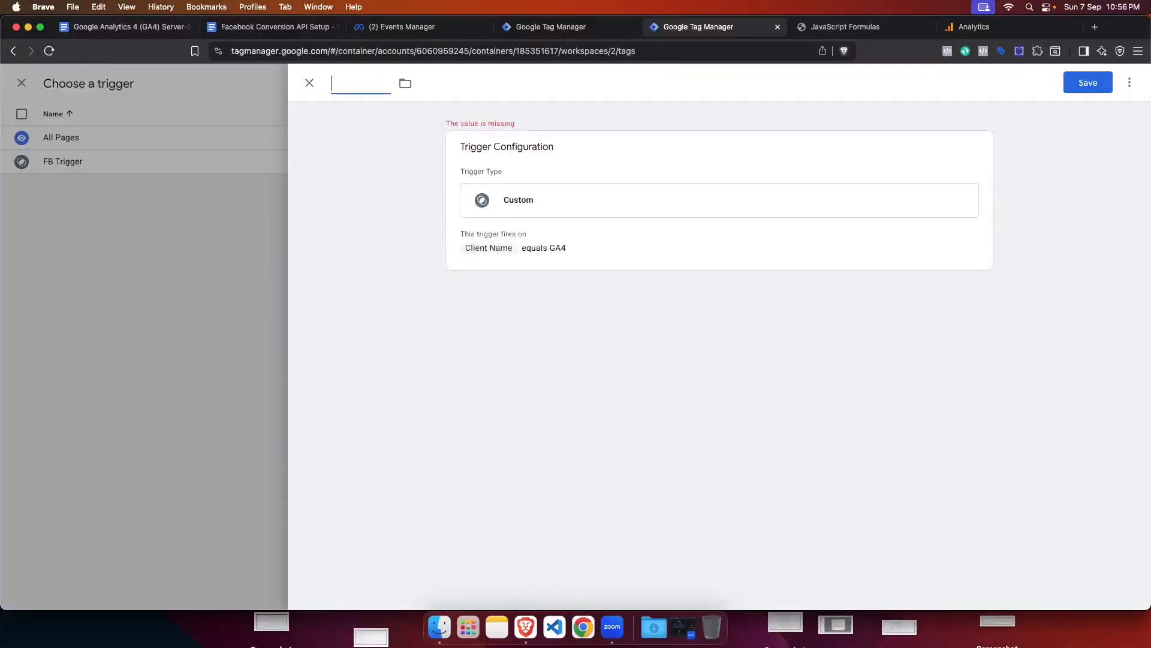
pyautogui.write('Ga4')
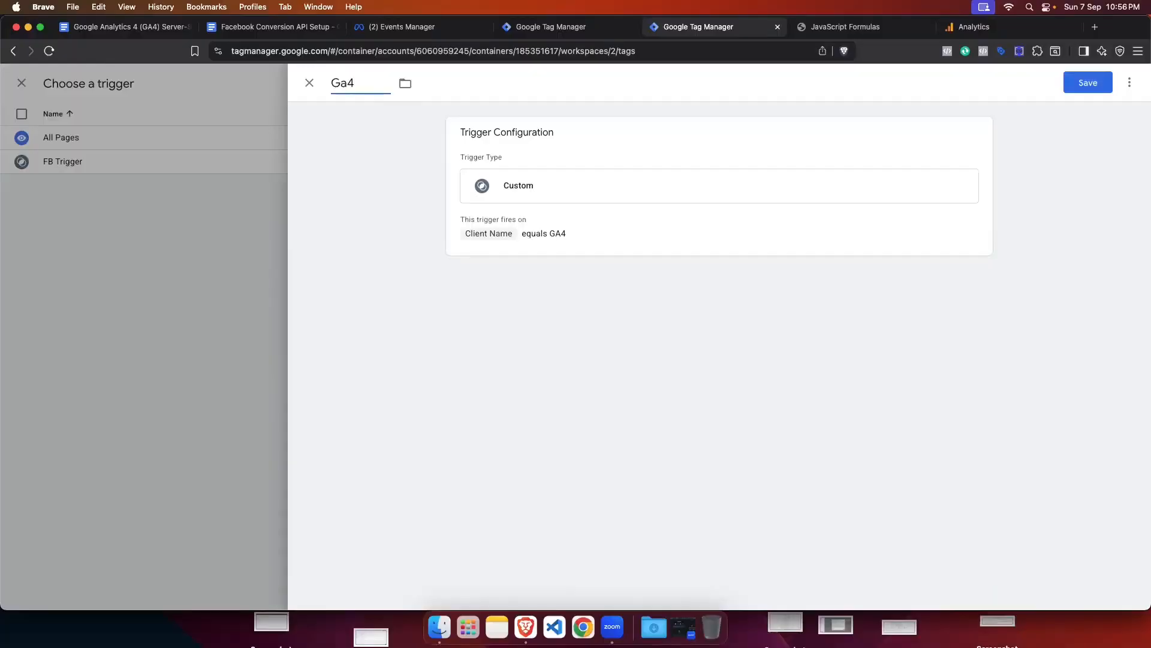
pyautogui.press('BackSpace')
pyautogui.press('BackSpace')
pyautogui.write('A')
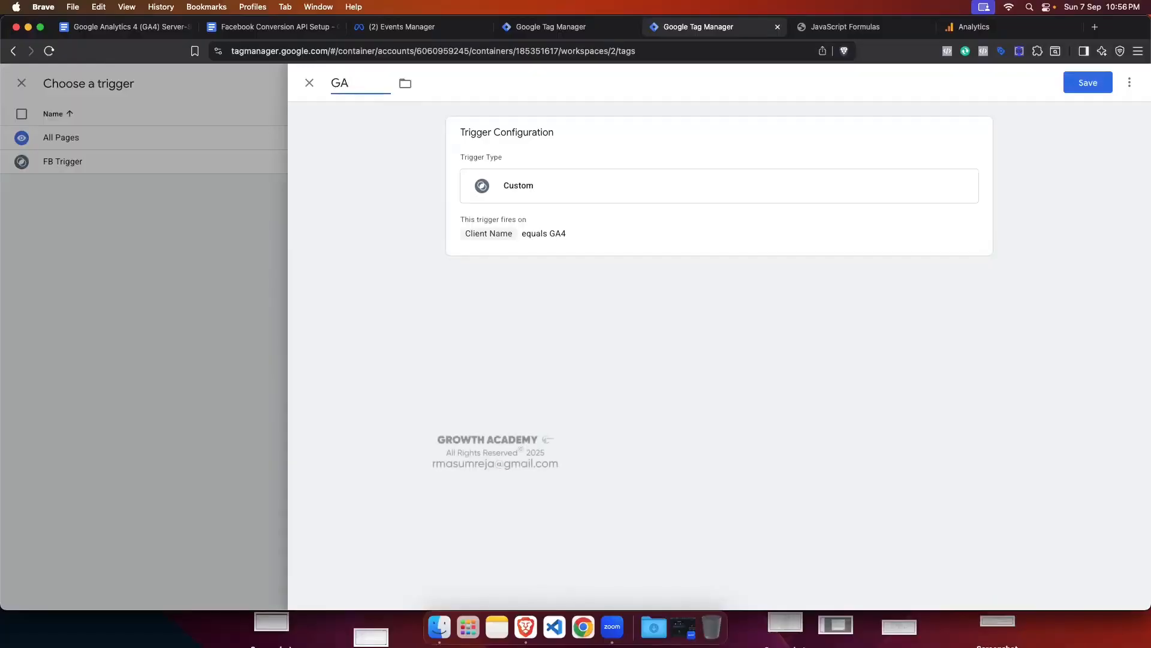
pyautogui.write('4 Trigger')
pyautogui.click(1088, 82)
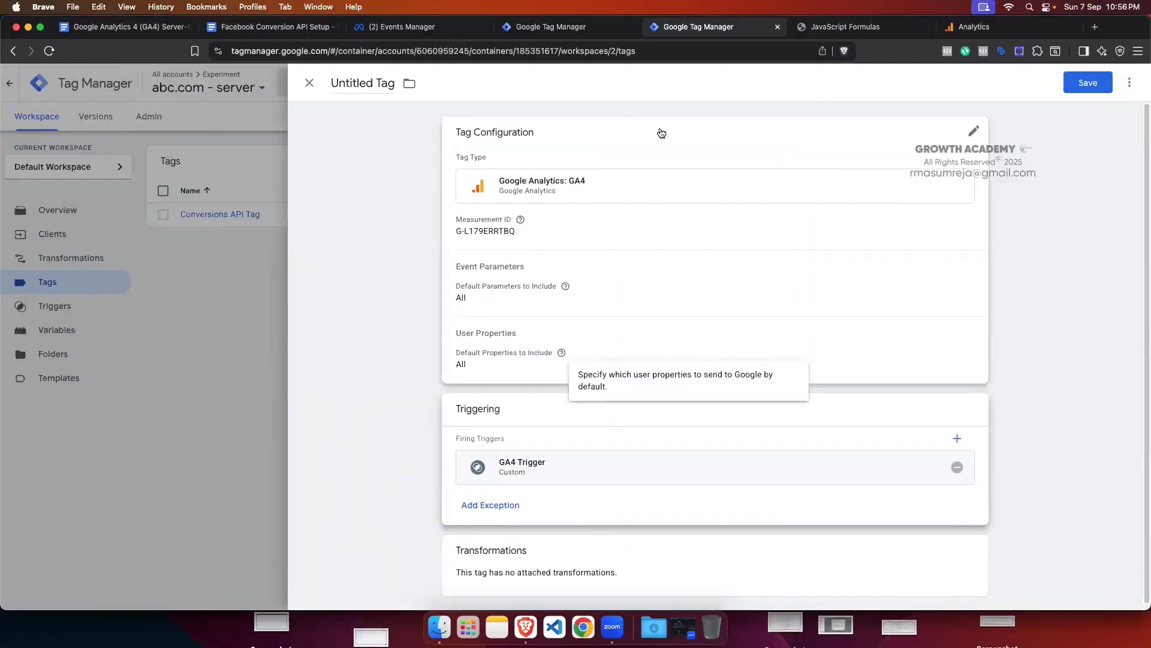
# Step: Save the tag as Google Analytics GA4 and pause the Conversions API Tag in the server container
pyautogui.click(1086, 84)
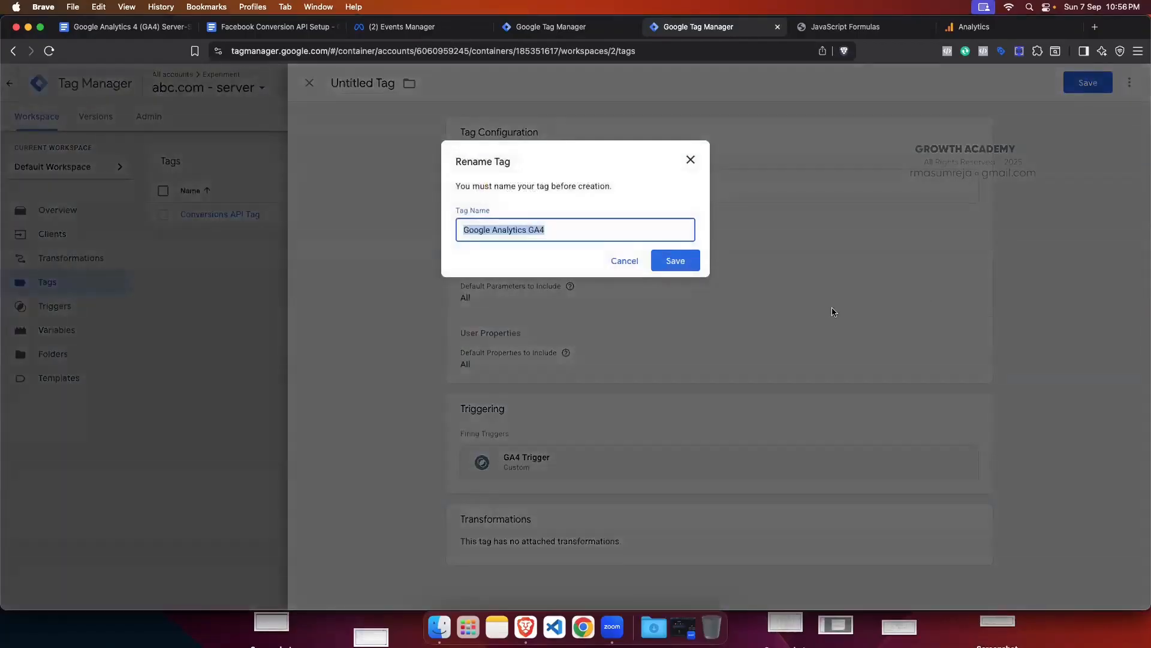
pyautogui.click(678, 261)
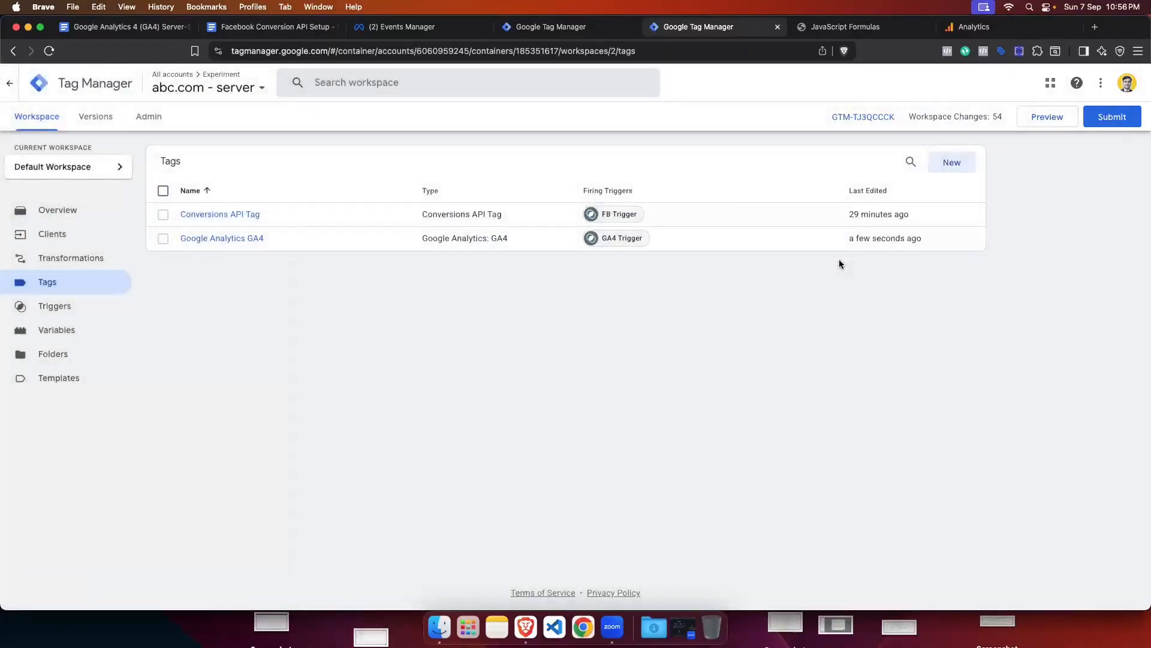
pyautogui.click(163, 214)
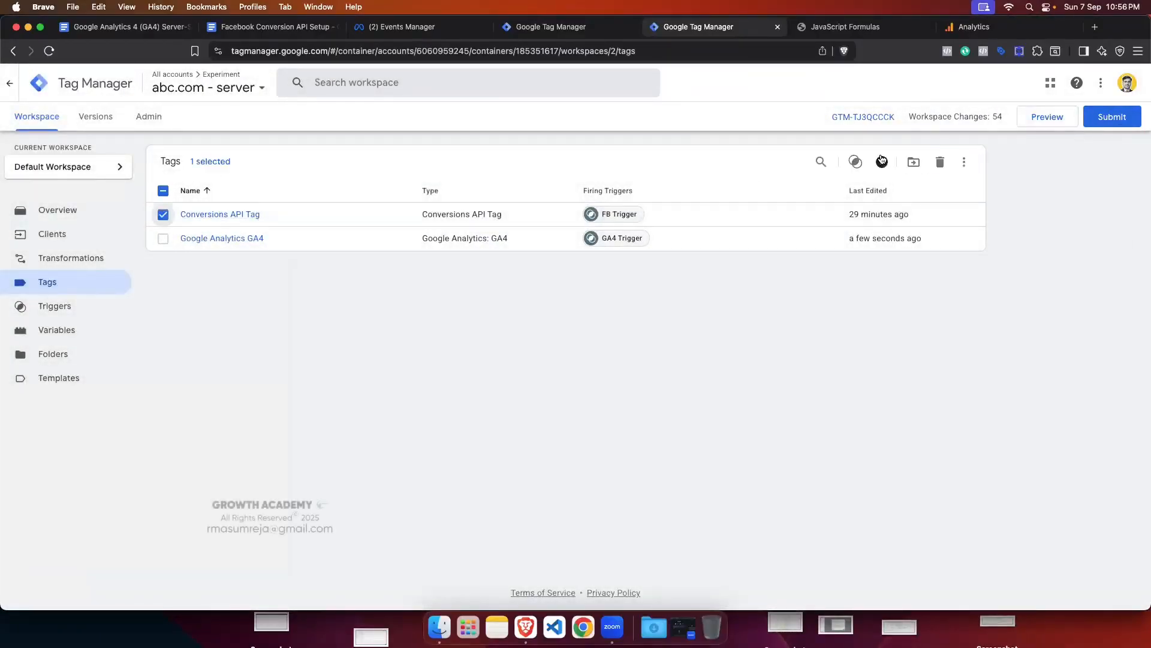
pyautogui.click(882, 161)
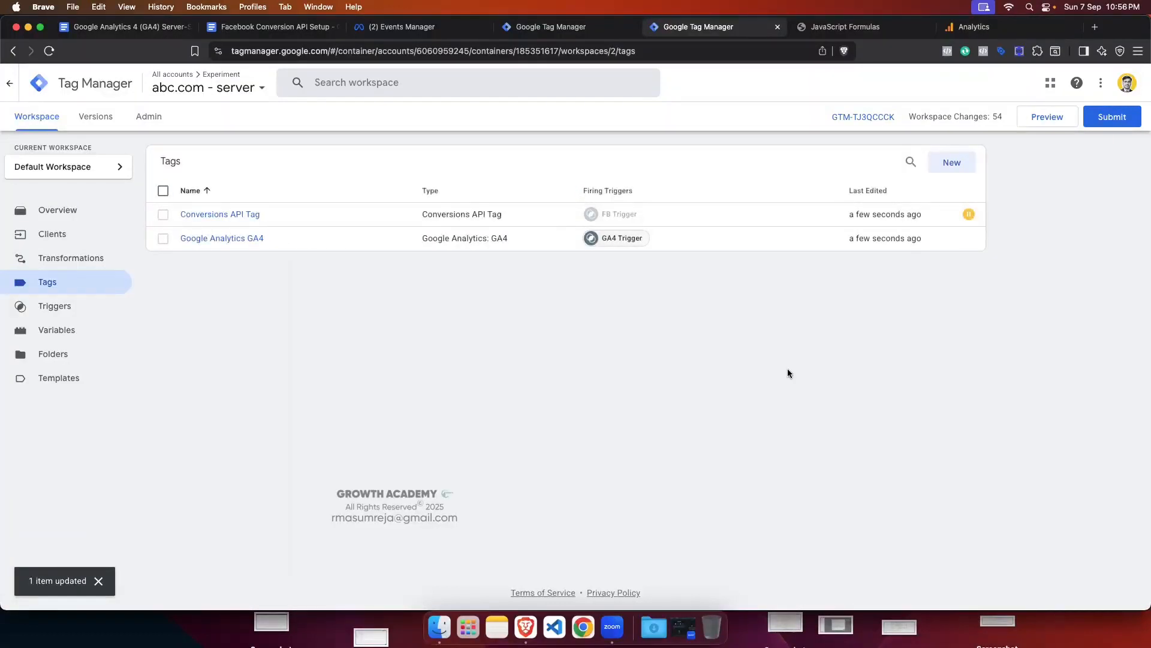
# Step: Switch to Google Analytics and open DebugView for the Admission-Growthacademy property
pyautogui.click(972, 26)
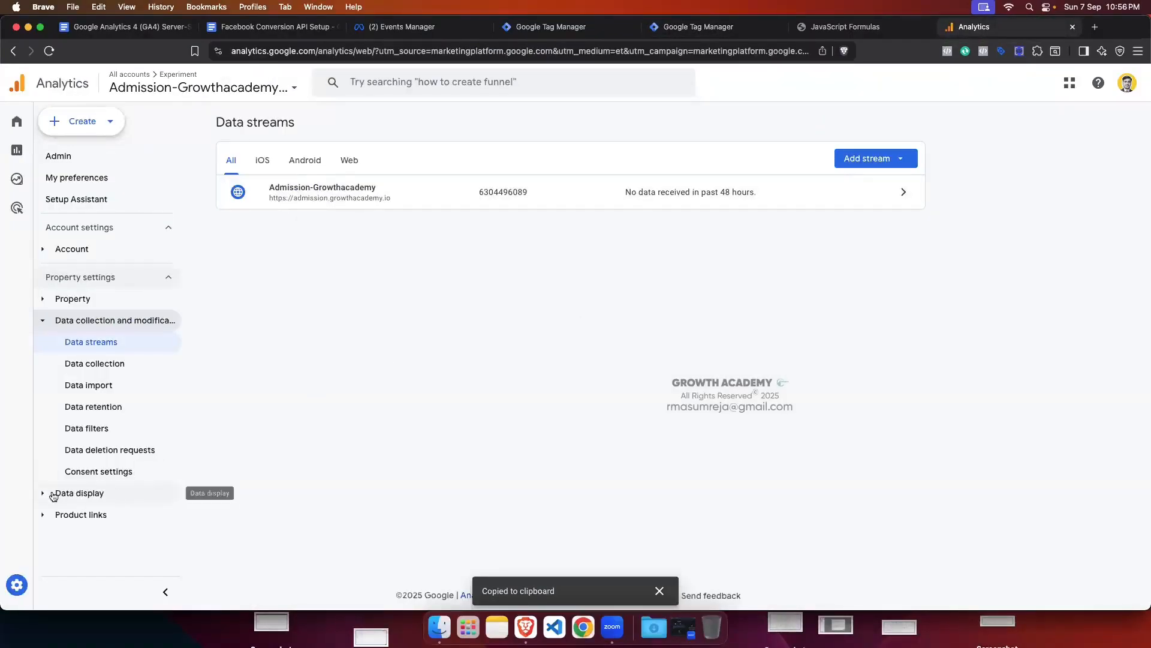
pyautogui.click(83, 493)
pyautogui.scroll(-3, 130, 508)
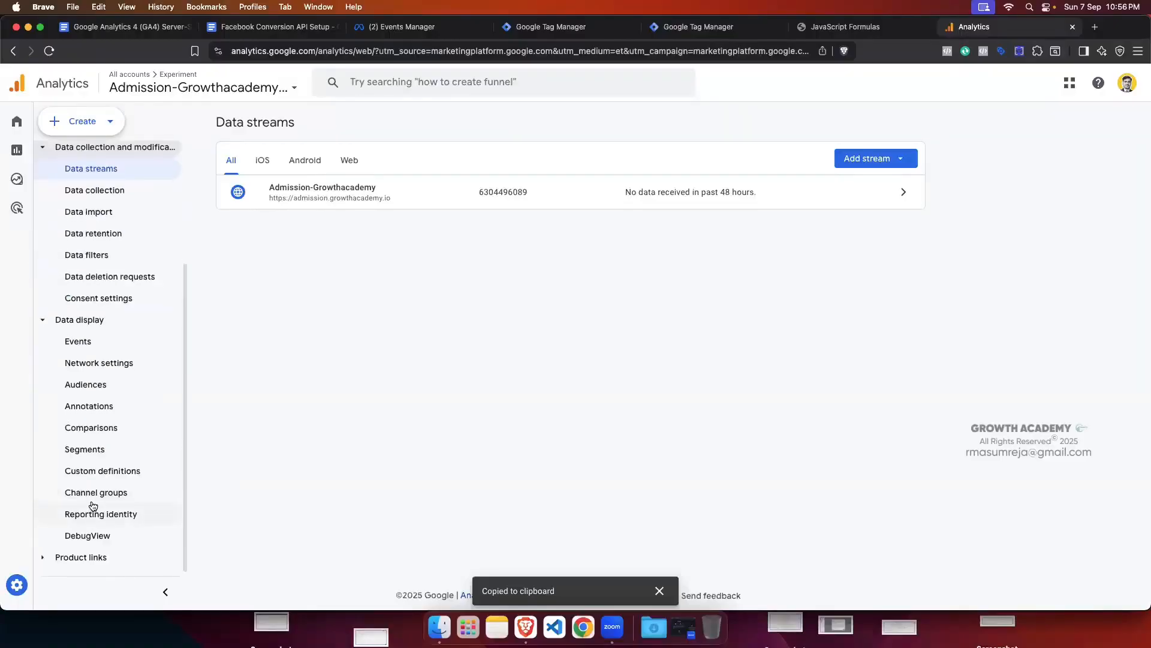
pyautogui.click(120, 535)
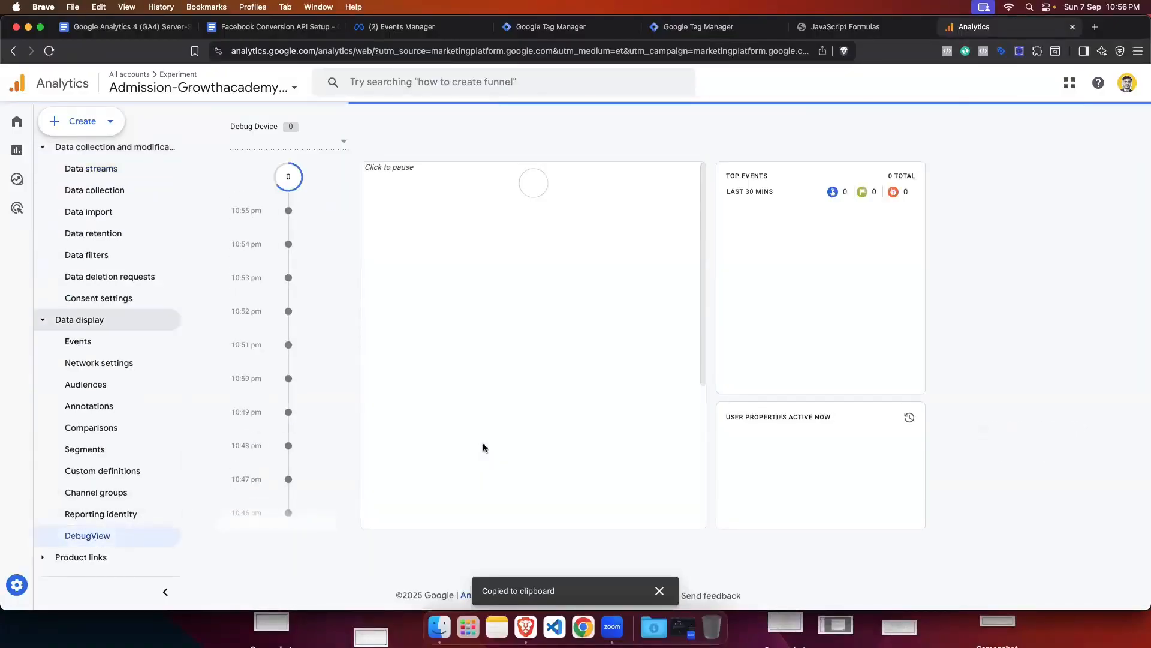
# Step: Start preview mode for the abc.com server container and the xyz.com web container, connecting Tag Assistant to the prefilled website URL
pyautogui.click(713, 26)
pyautogui.click(1044, 120)
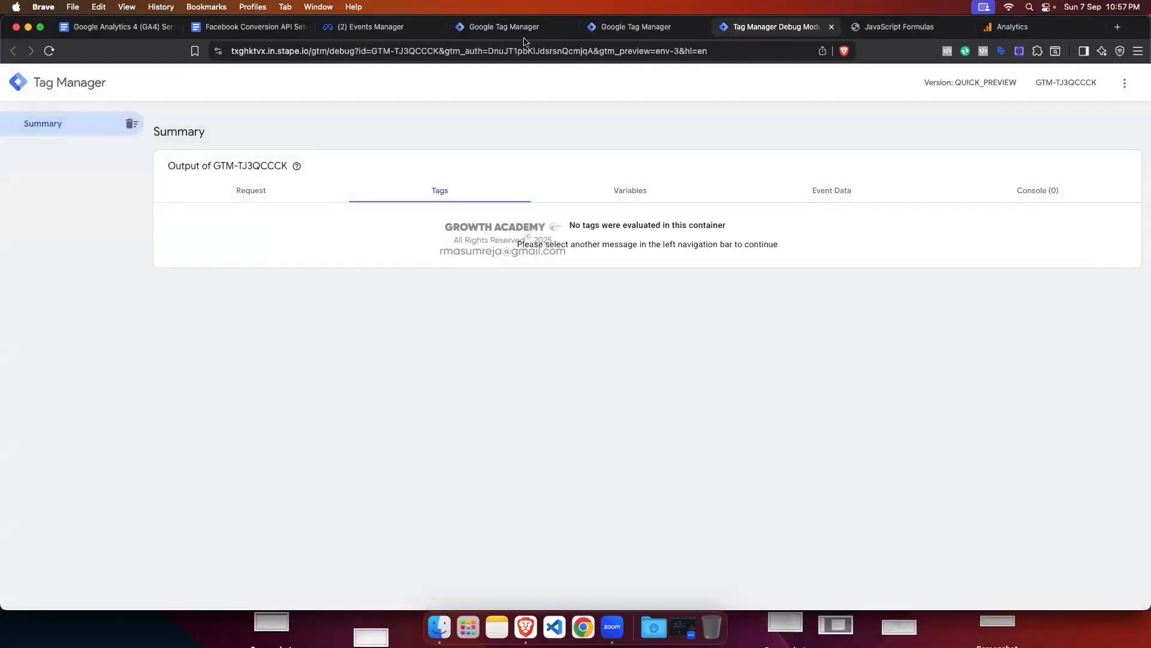
pyautogui.click(523, 28)
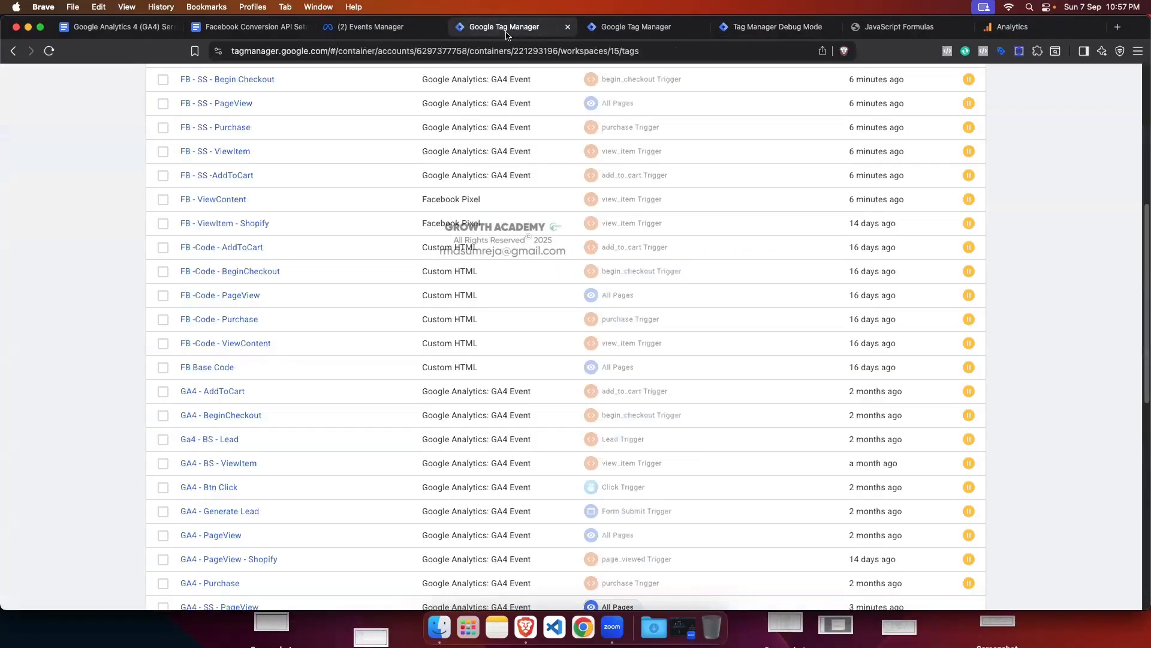
pyautogui.scroll(10, 848, 182)
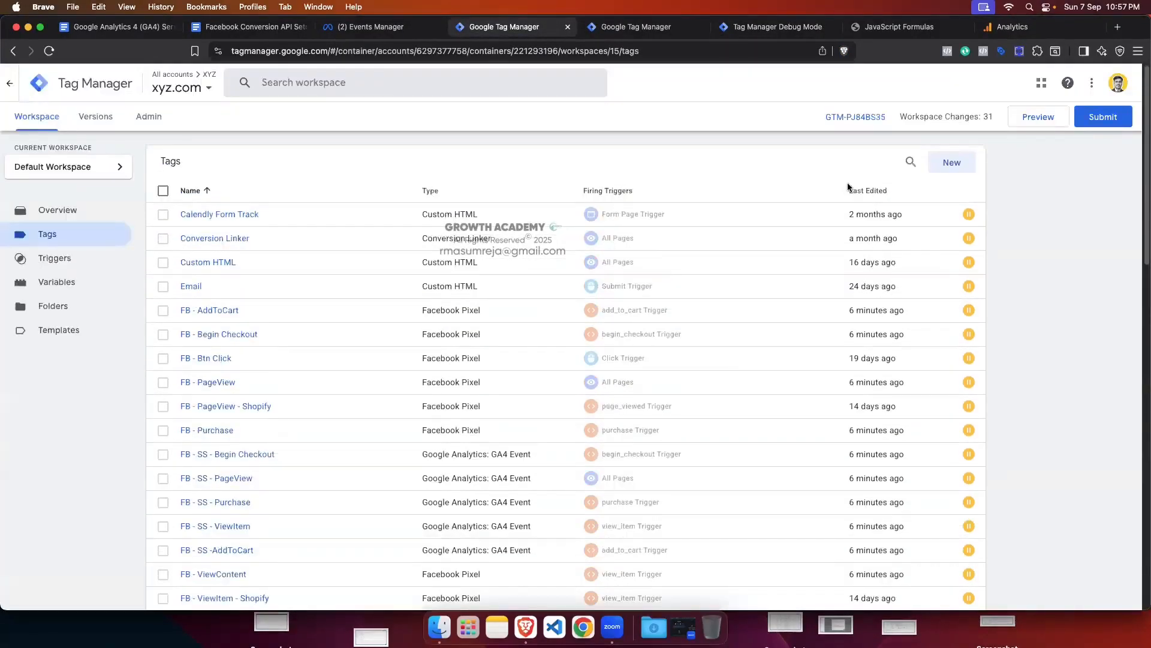
pyautogui.click(1027, 119)
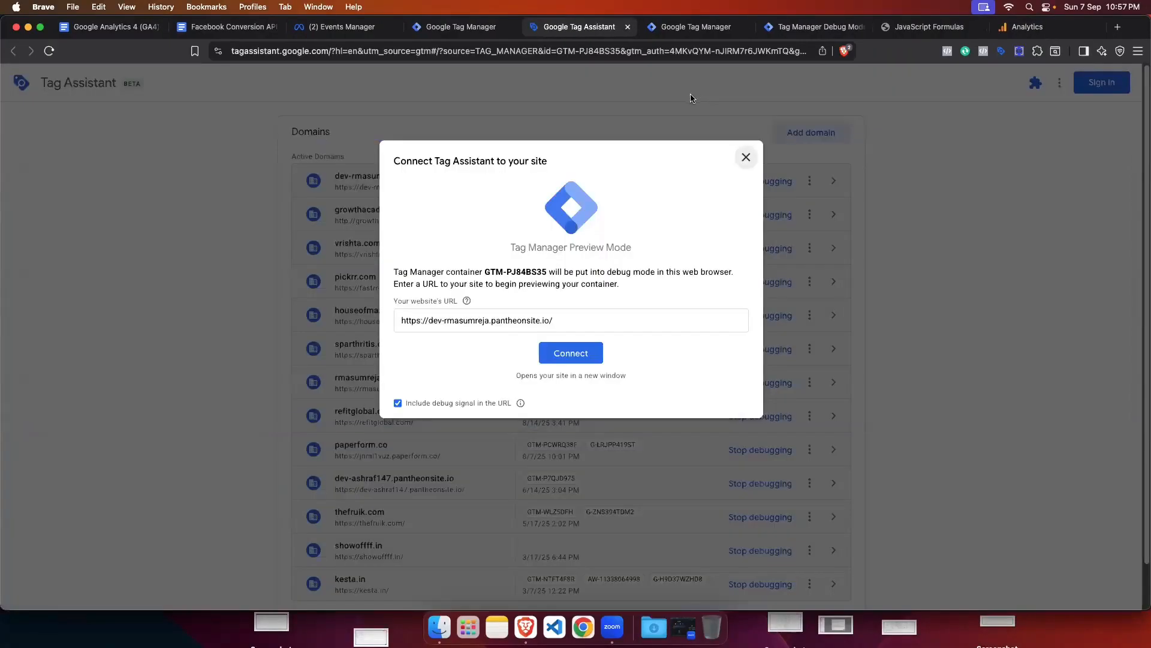
pyautogui.click(571, 353)
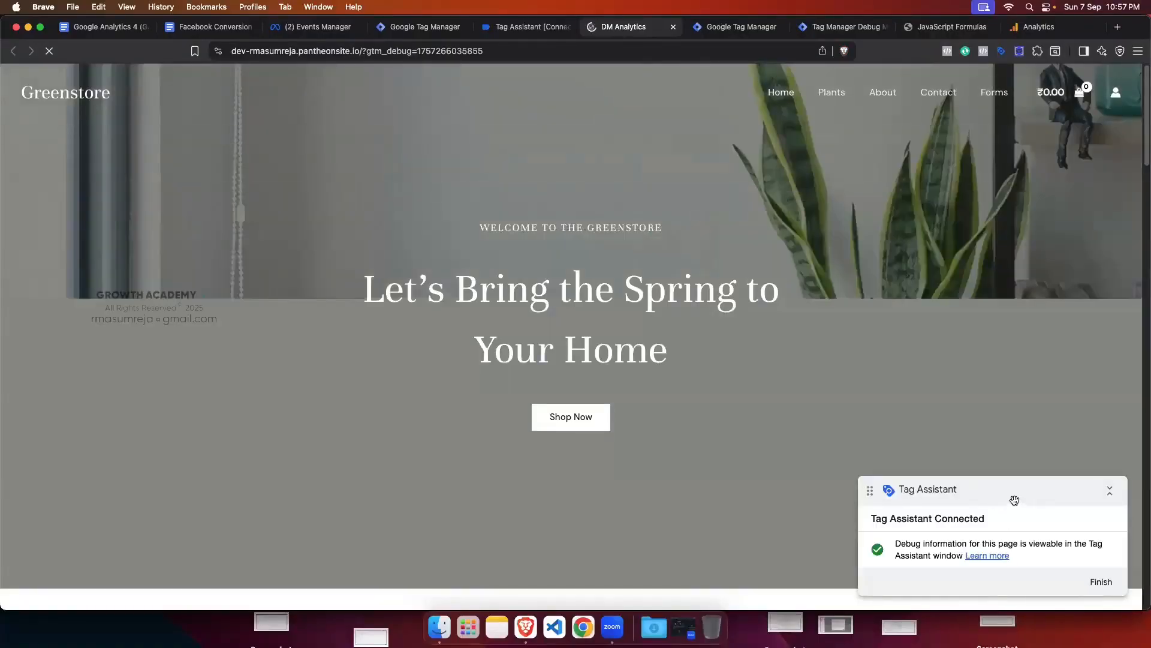
# Step: Browse the Greenstore home page and inspect the tags fired on the Container Loaded event in Tag Assistant
pyautogui.scroll(-3, 744, 308)
pyautogui.scroll(3, 740, 316)
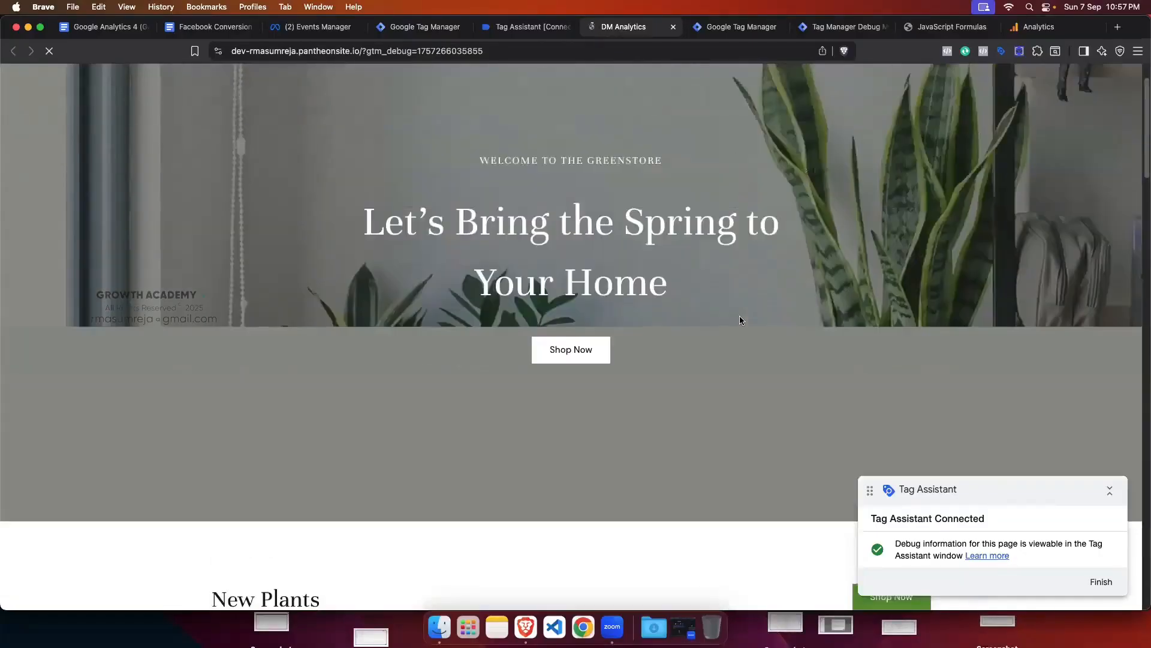
pyautogui.scroll(-6, 738, 322)
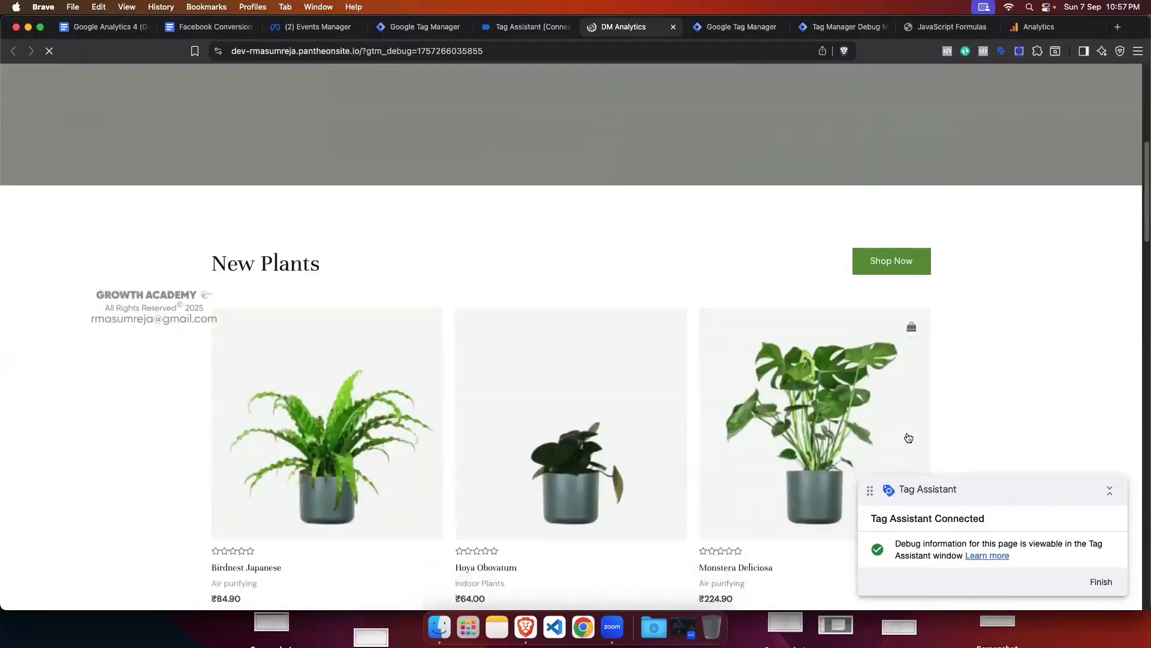
pyautogui.scroll(4, 663, 275)
pyautogui.click(513, 27)
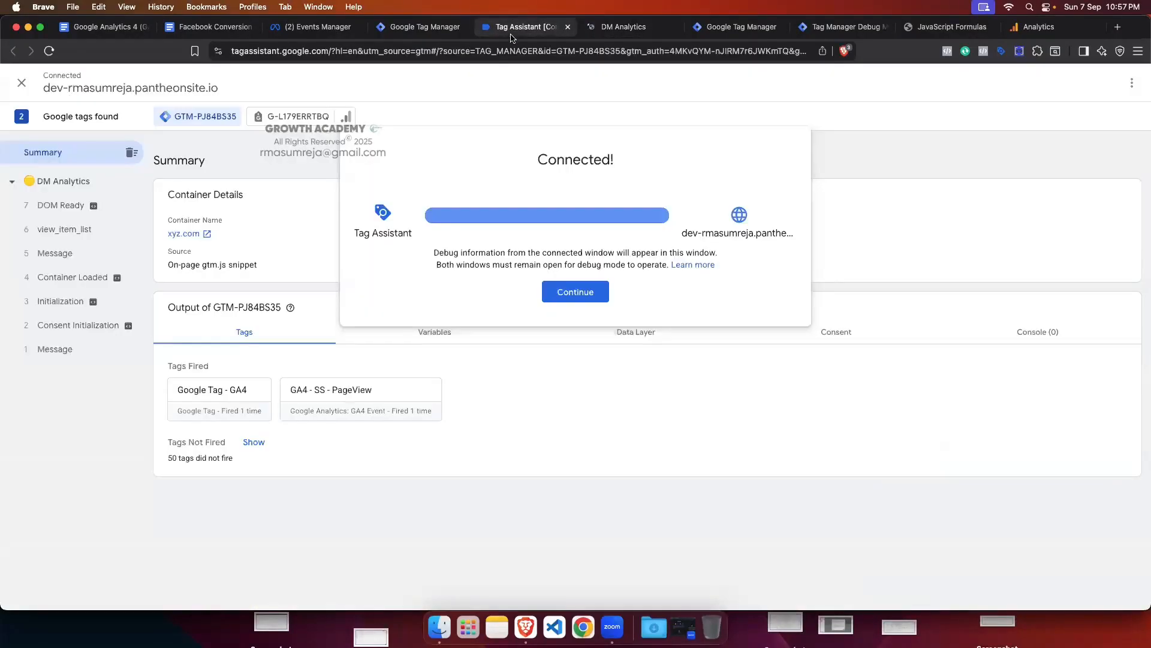
pyautogui.click(573, 291)
pyautogui.click(69, 279)
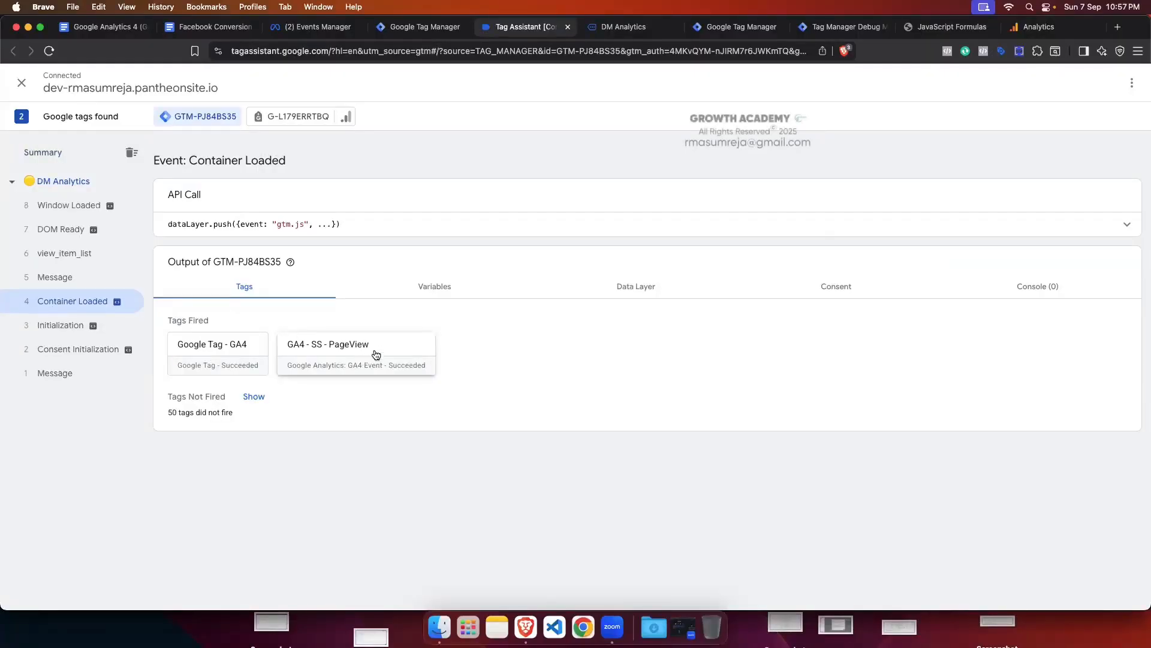
# Step: In the server container preview, inspect the Google Analytics GA4 tag's details for the page_view event
pyautogui.click(841, 30)
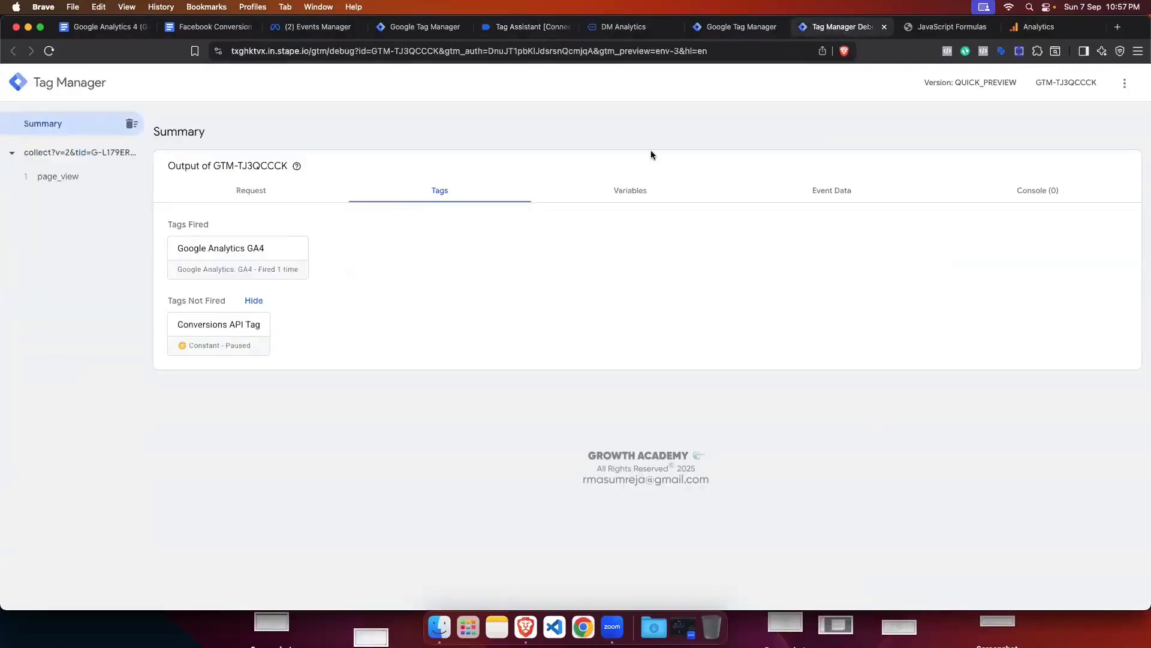
pyautogui.click(73, 179)
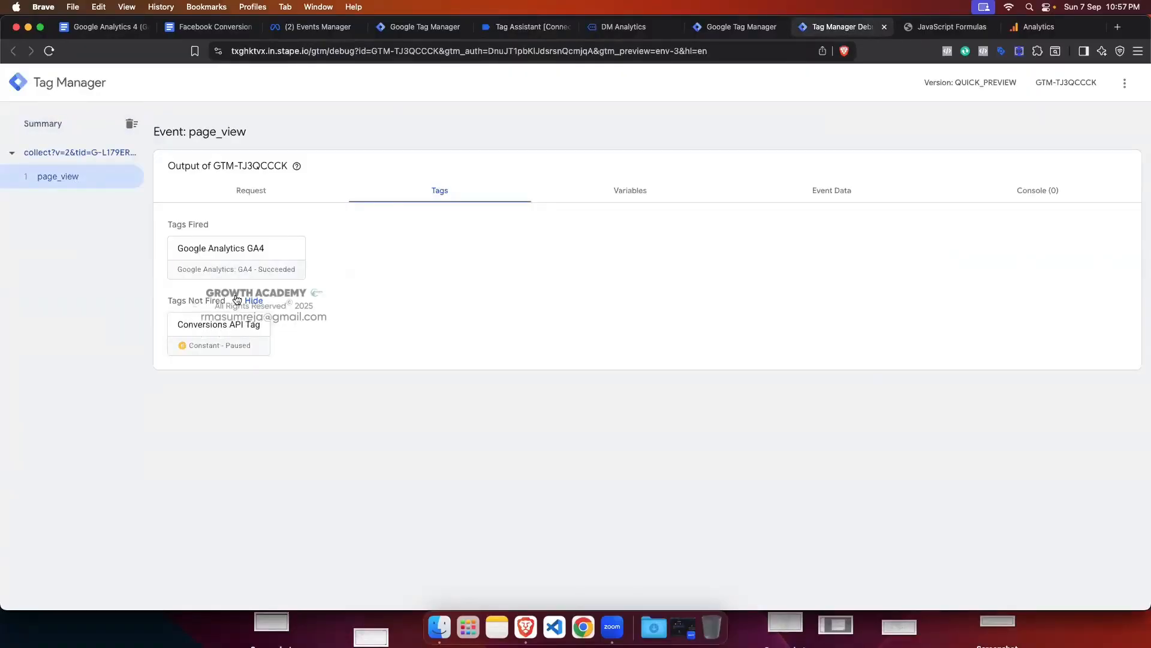
pyautogui.click(261, 264)
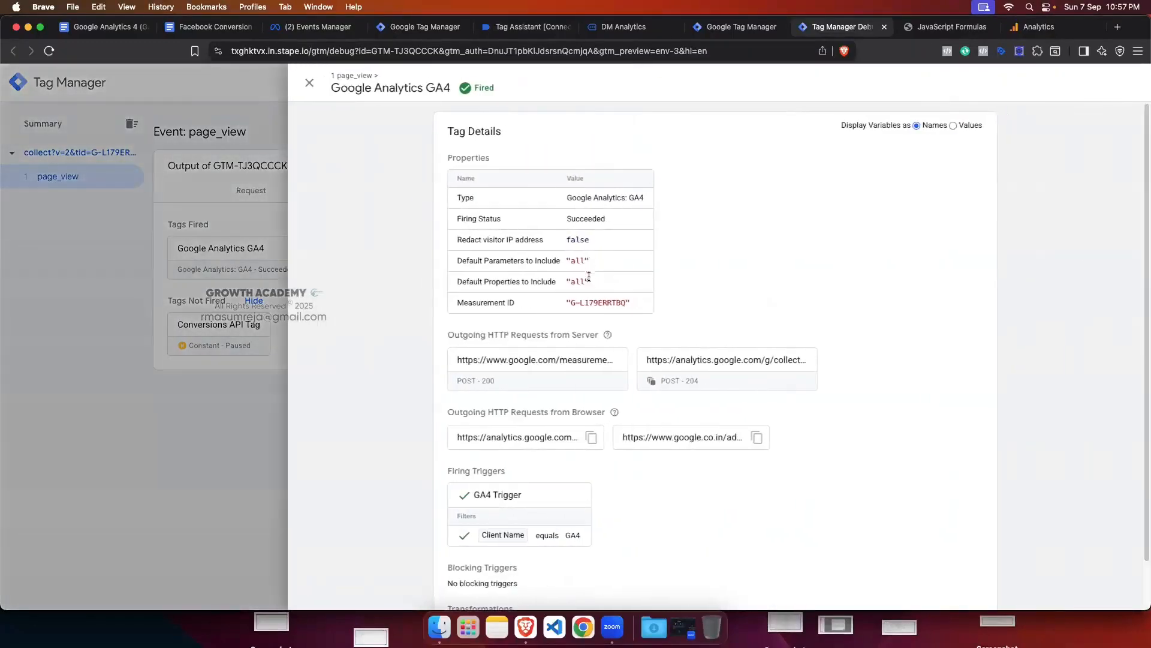
pyautogui.click(185, 384)
# Step: Review the page_view event's request, fired tags and full event data in the server preview
pyautogui.click(251, 190)
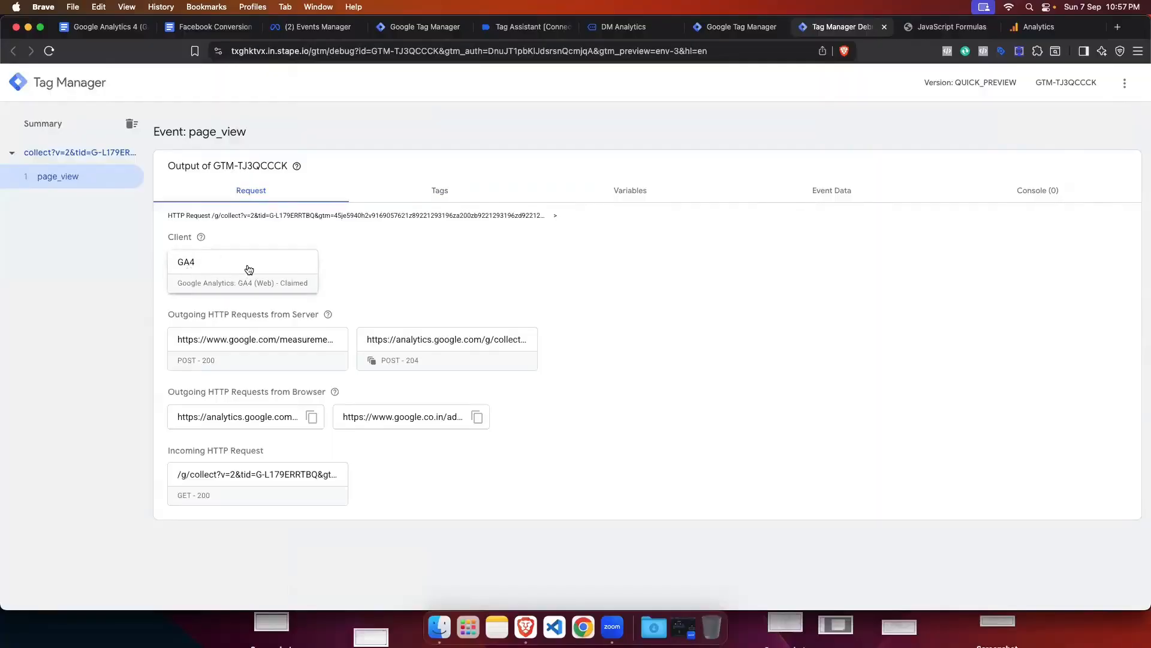
pyautogui.click(433, 193)
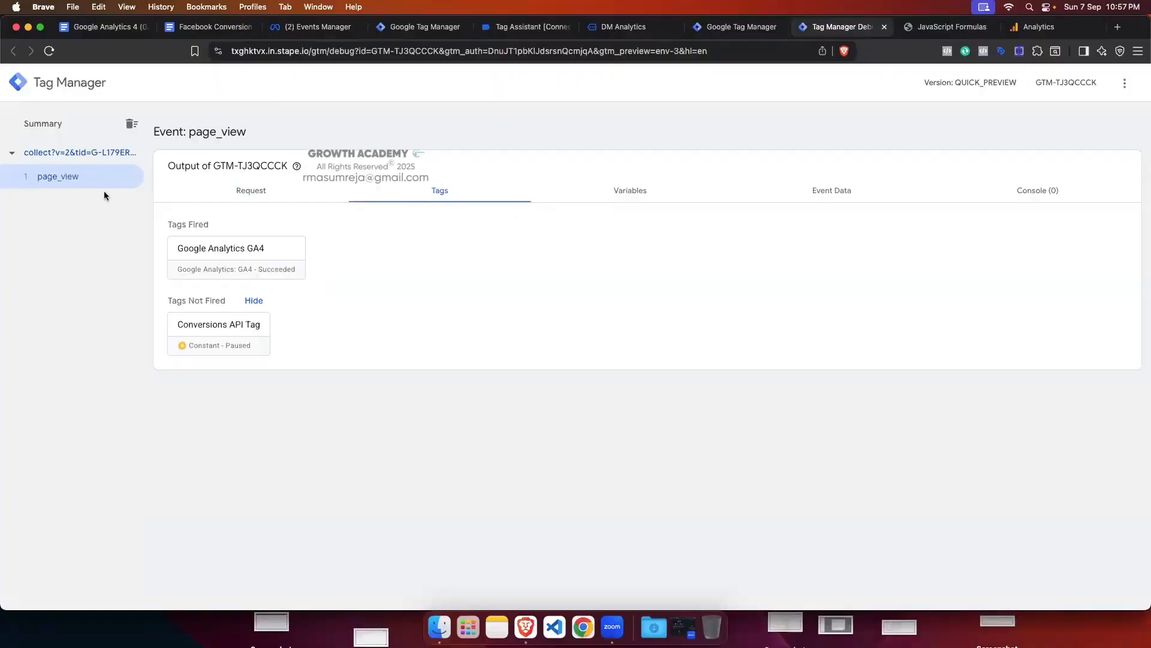
pyautogui.click(830, 193)
pyautogui.scroll(-5, 585, 281)
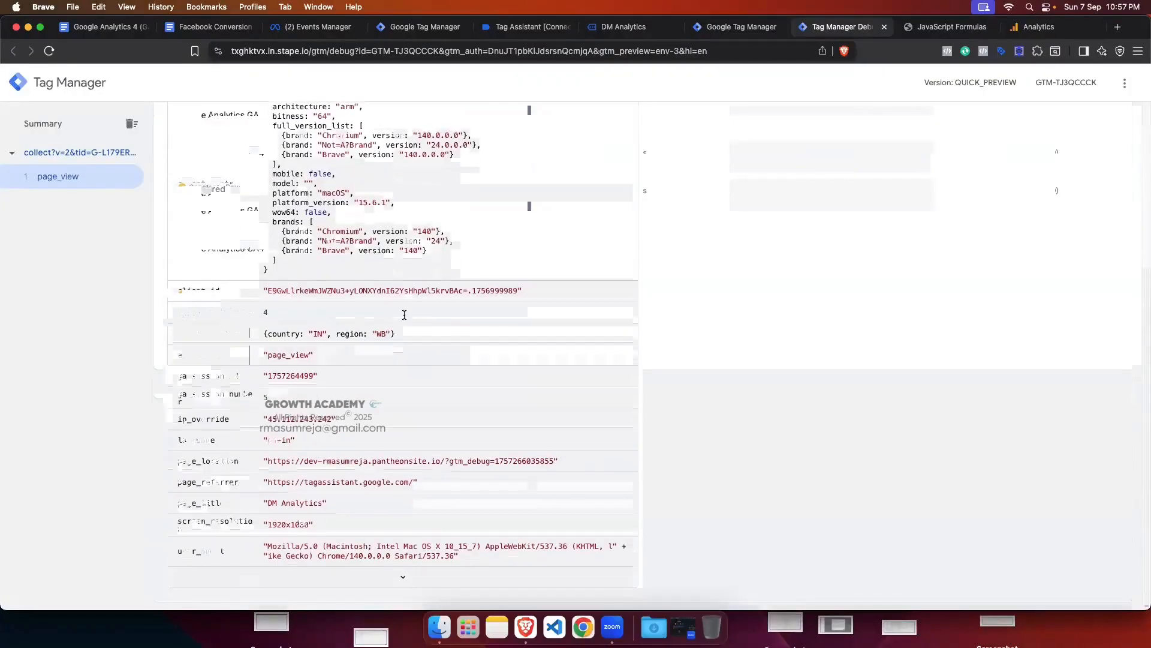
pyautogui.click(403, 575)
pyautogui.scroll(-4, 368, 420)
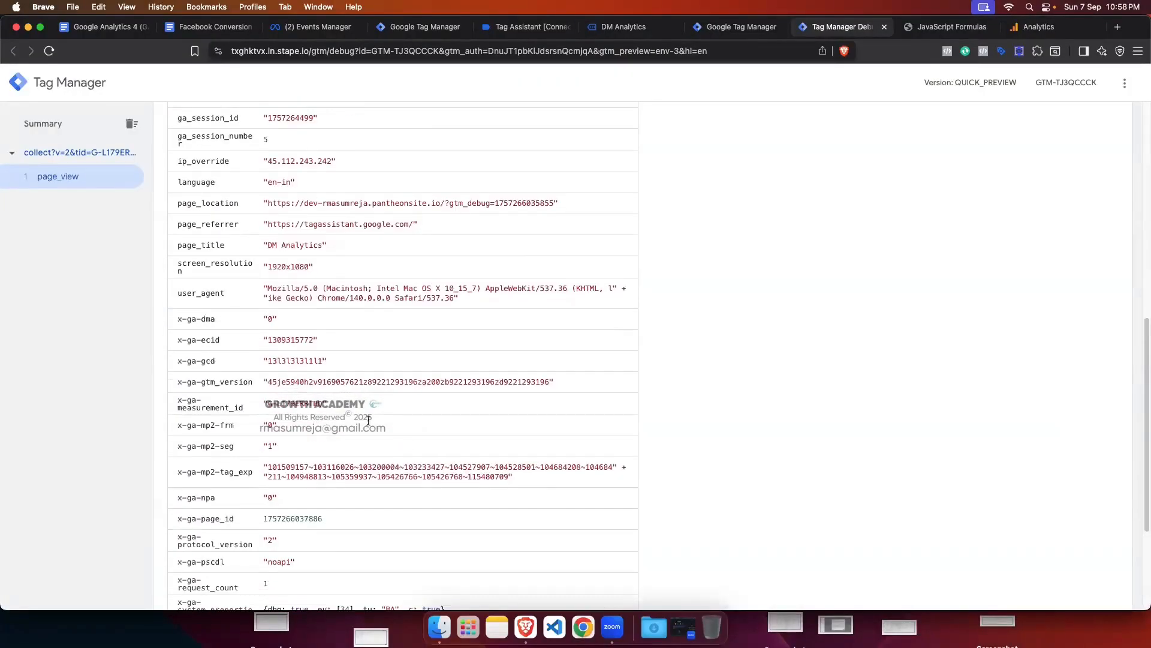
pyautogui.scroll(15, 564, 378)
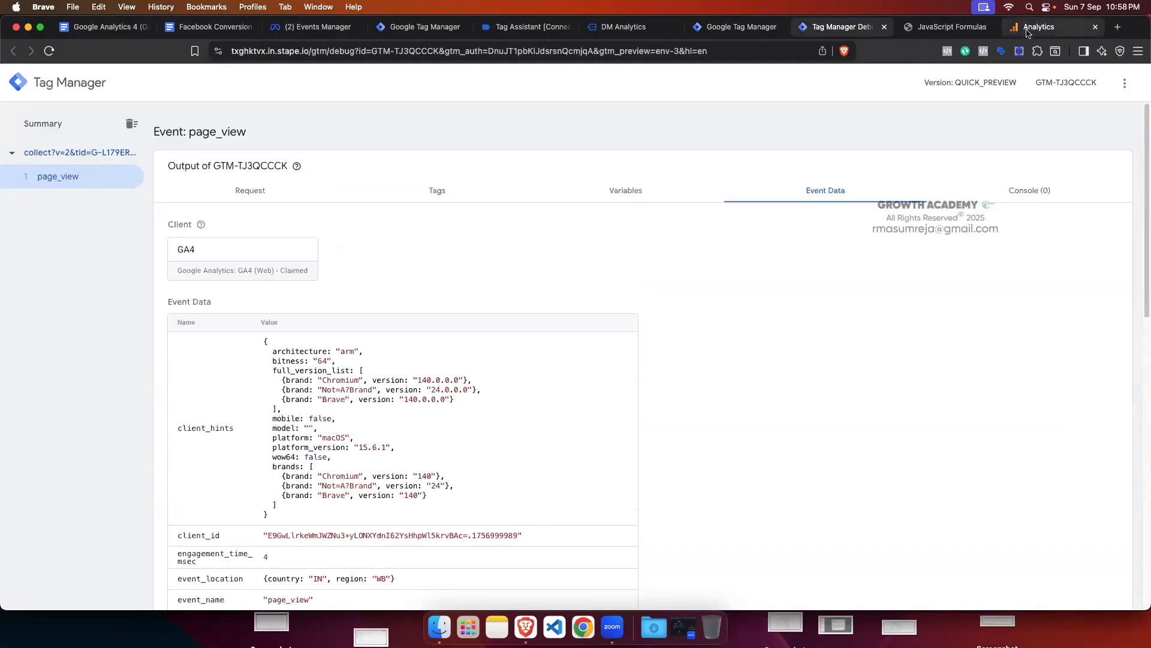
# Step: Return to DebugView in Google Analytics and examine the parameters of the received page_view event
pyautogui.click(1033, 26)
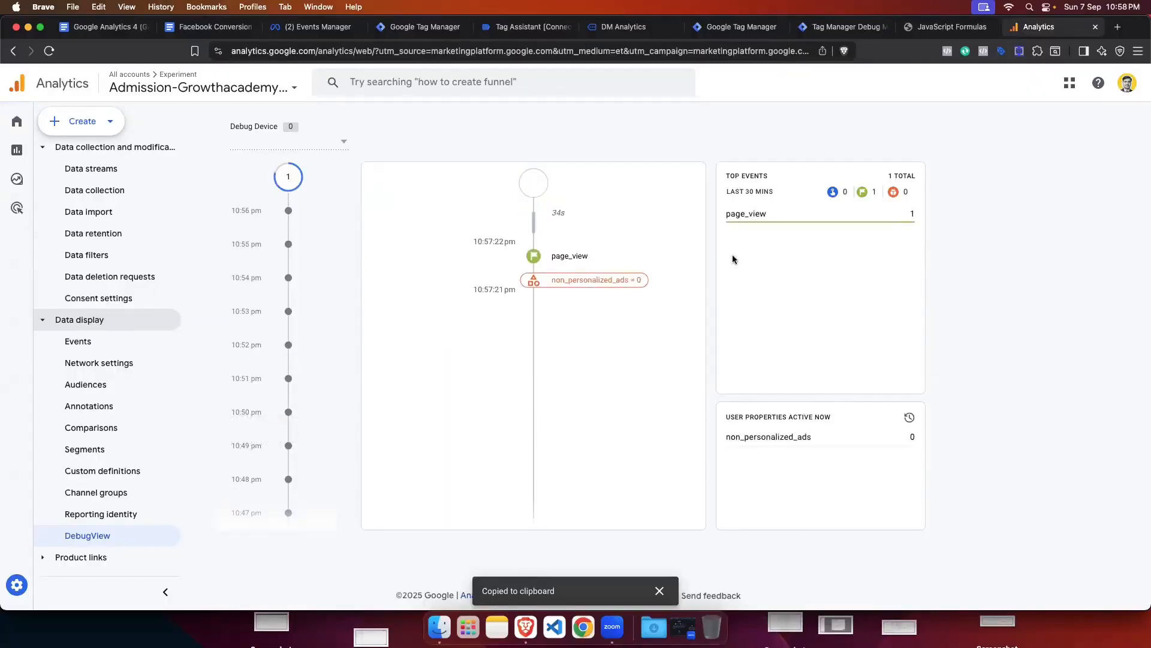
pyautogui.click(573, 257)
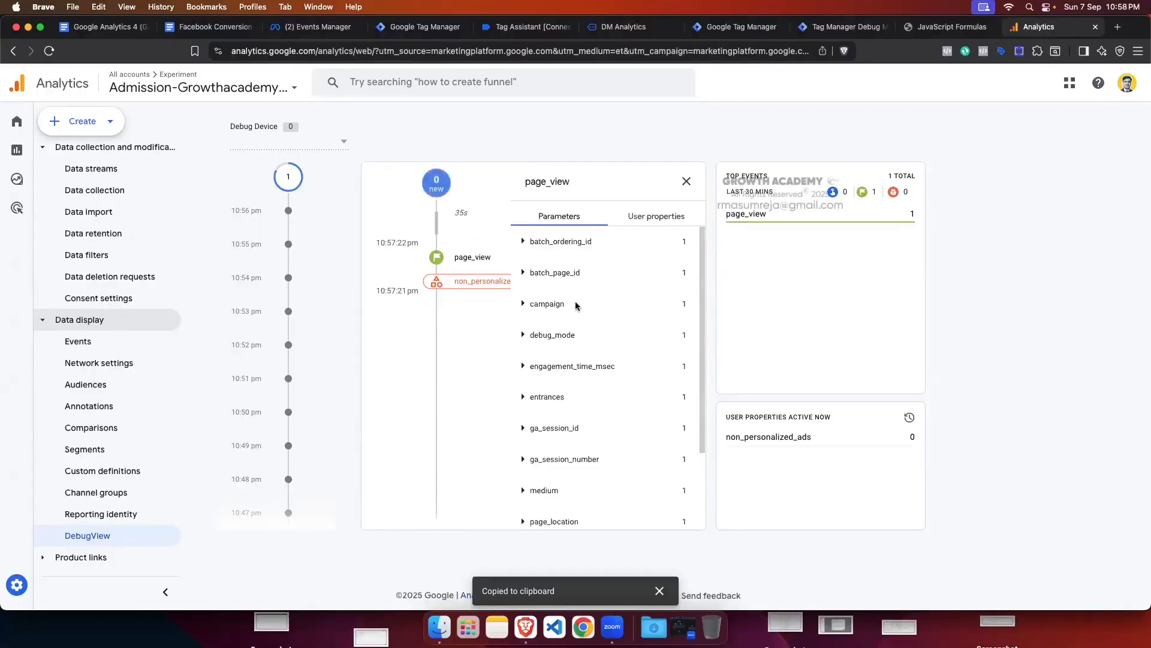
pyautogui.scroll(-3, 577, 306)
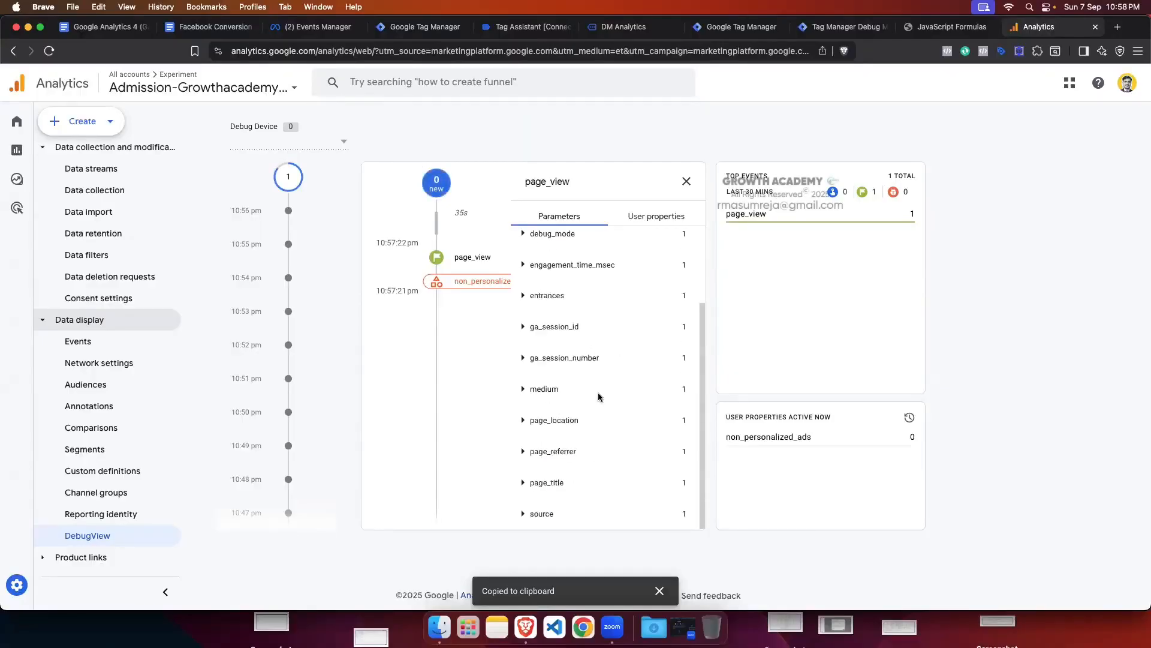
pyautogui.scroll(3, 556, 335)
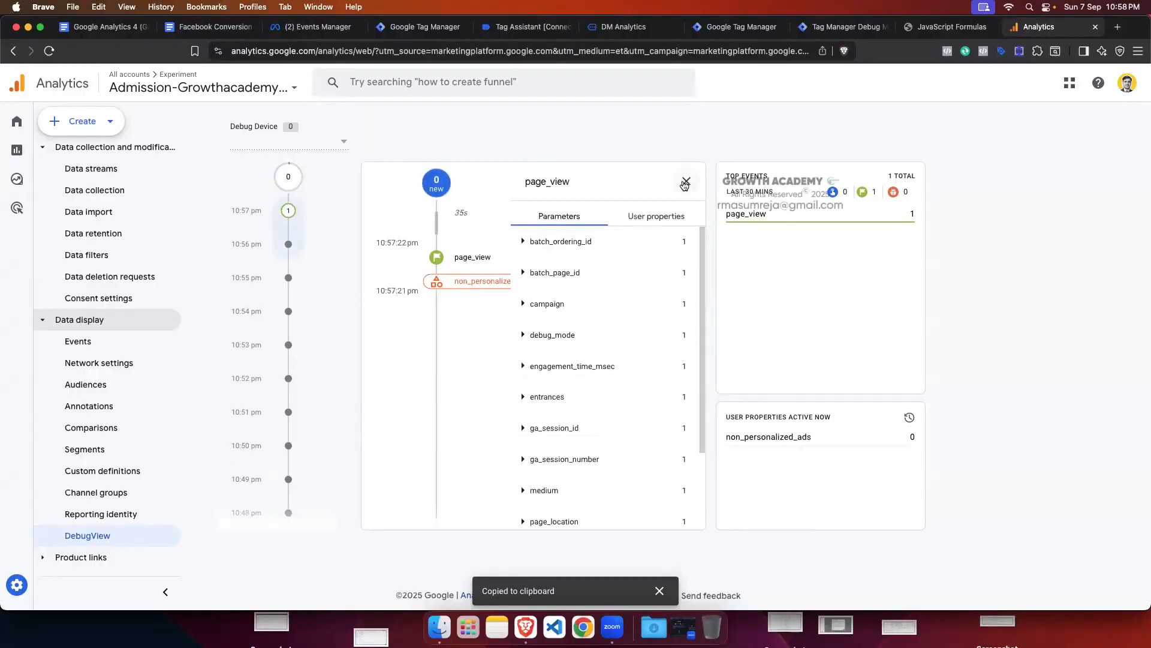
# Step: Close the page_view details and open the Birdnest Japanese product page from the Greenstore home page
pyautogui.click(686, 181)
pyautogui.click(616, 25)
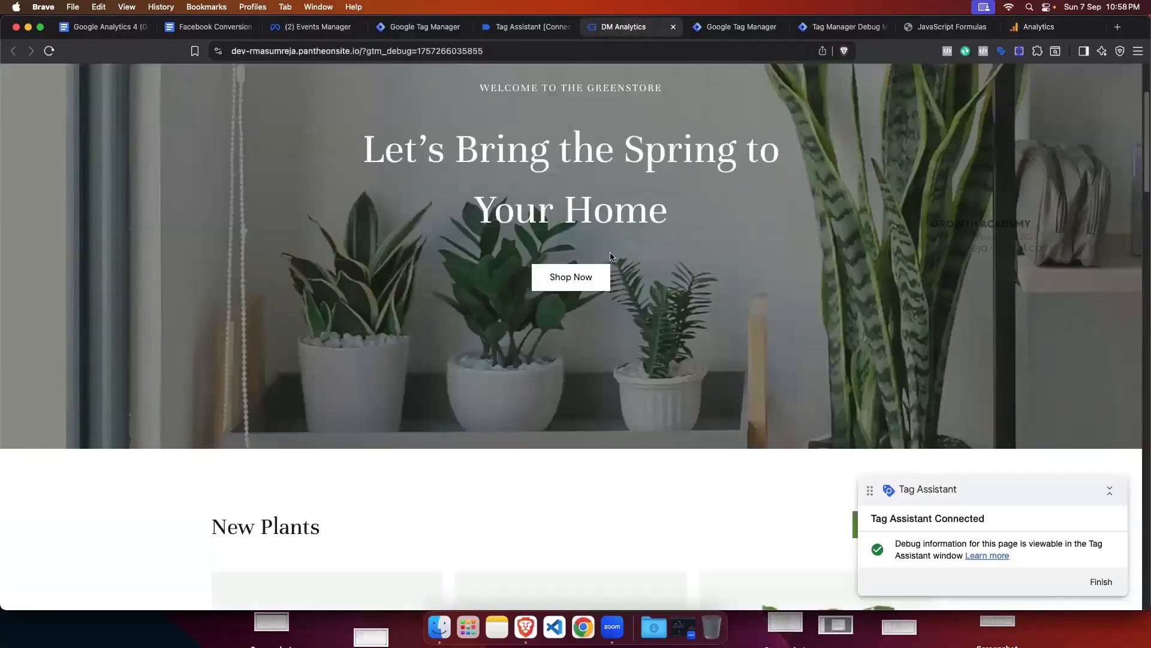
pyautogui.scroll(-8, 611, 256)
pyautogui.click(332, 271)
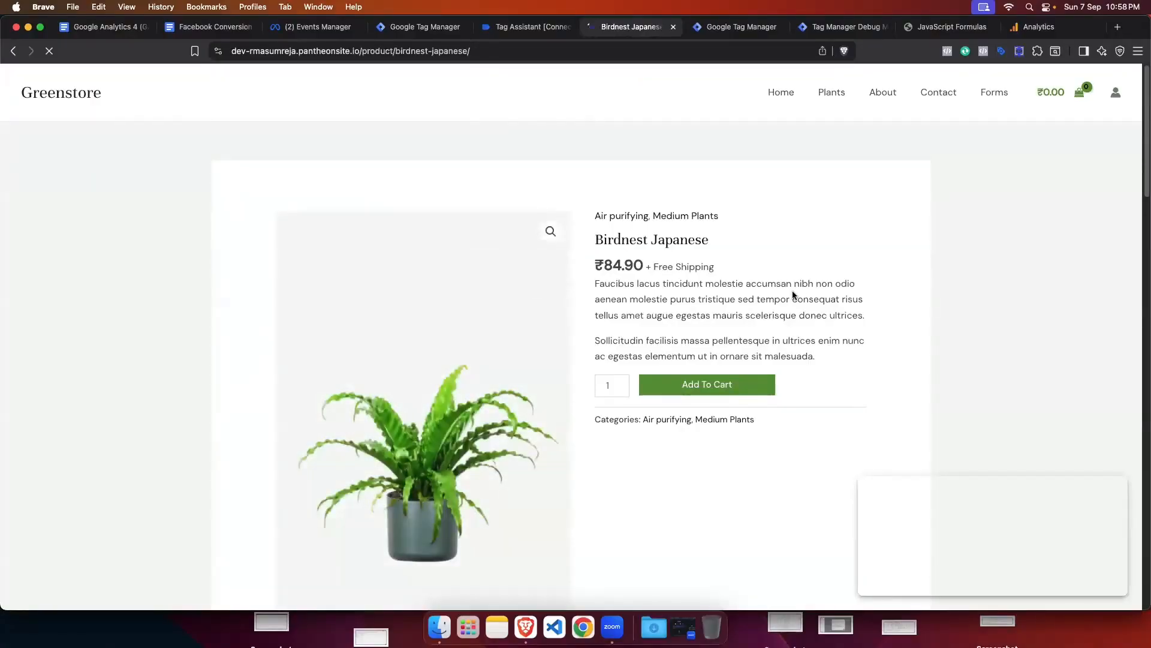
# Step: Inspect the tags fired on the view_item event in Tag Assistant and in the server container preview
pyautogui.click(514, 34)
pyautogui.click(71, 281)
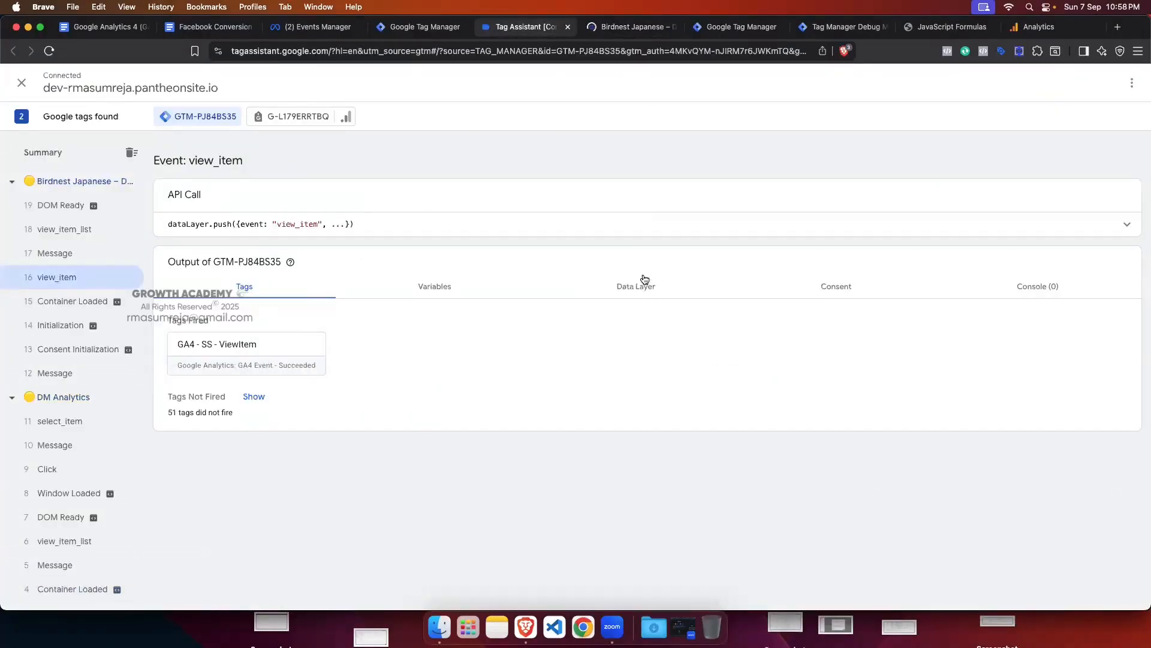
pyautogui.click(841, 27)
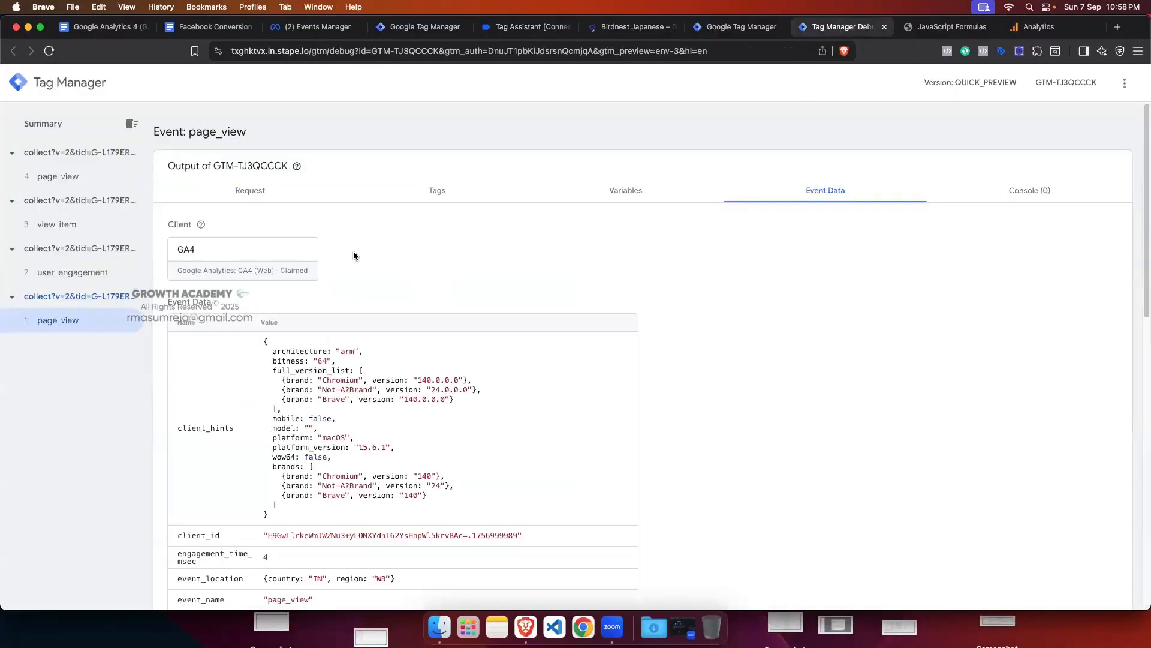
pyautogui.click(69, 224)
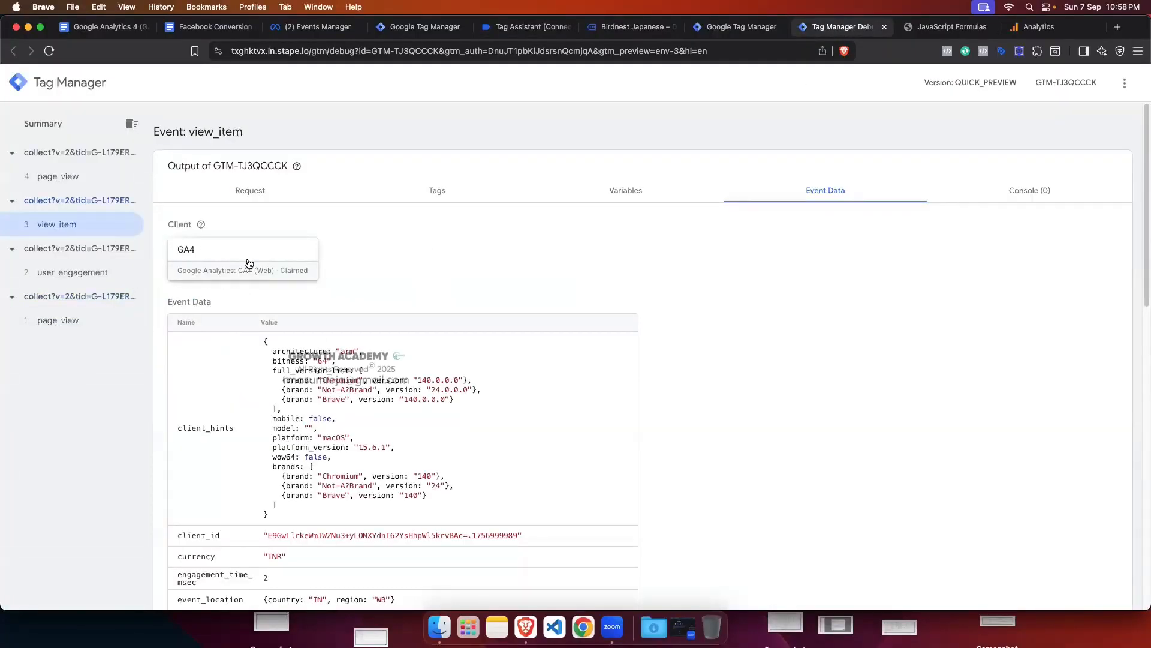
pyautogui.click(438, 190)
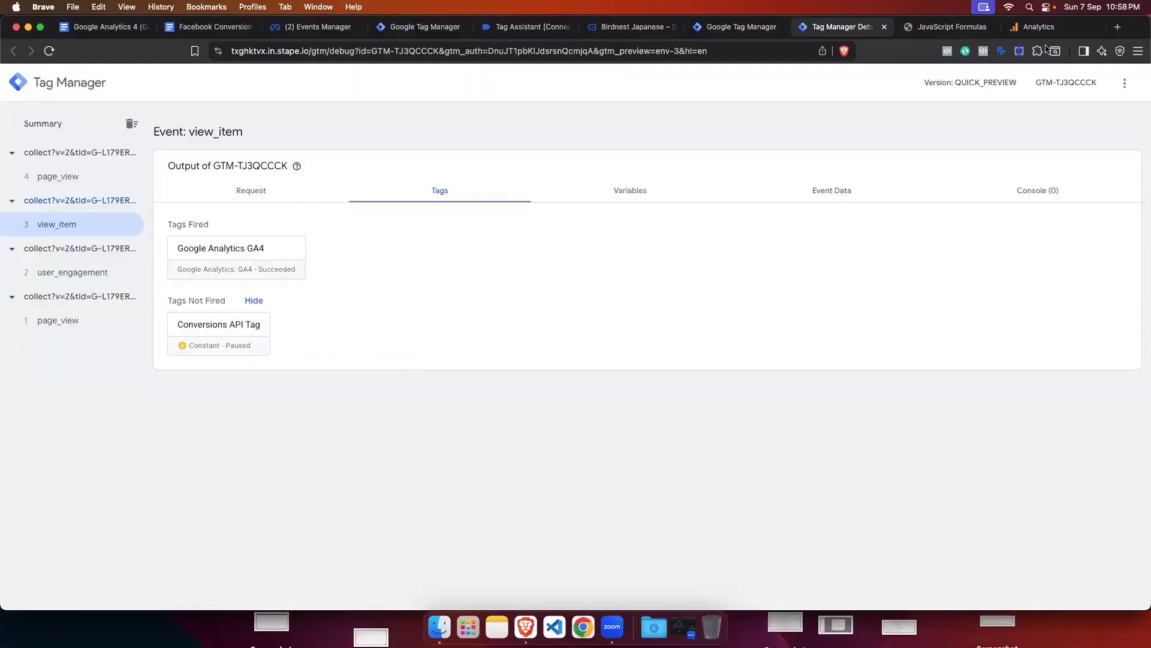
# Step: Examine the view_item event's value, currency and item details in Google Analytics DebugView
pyautogui.click(1033, 26)
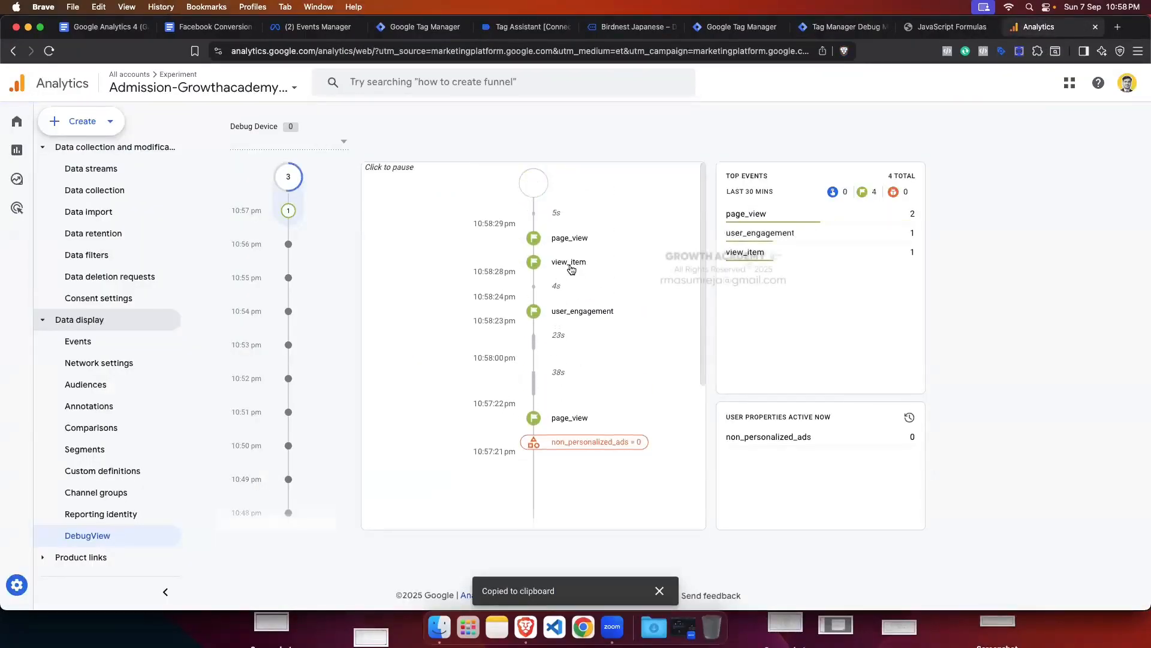
pyautogui.click(570, 264)
pyautogui.scroll(-2, 650, 305)
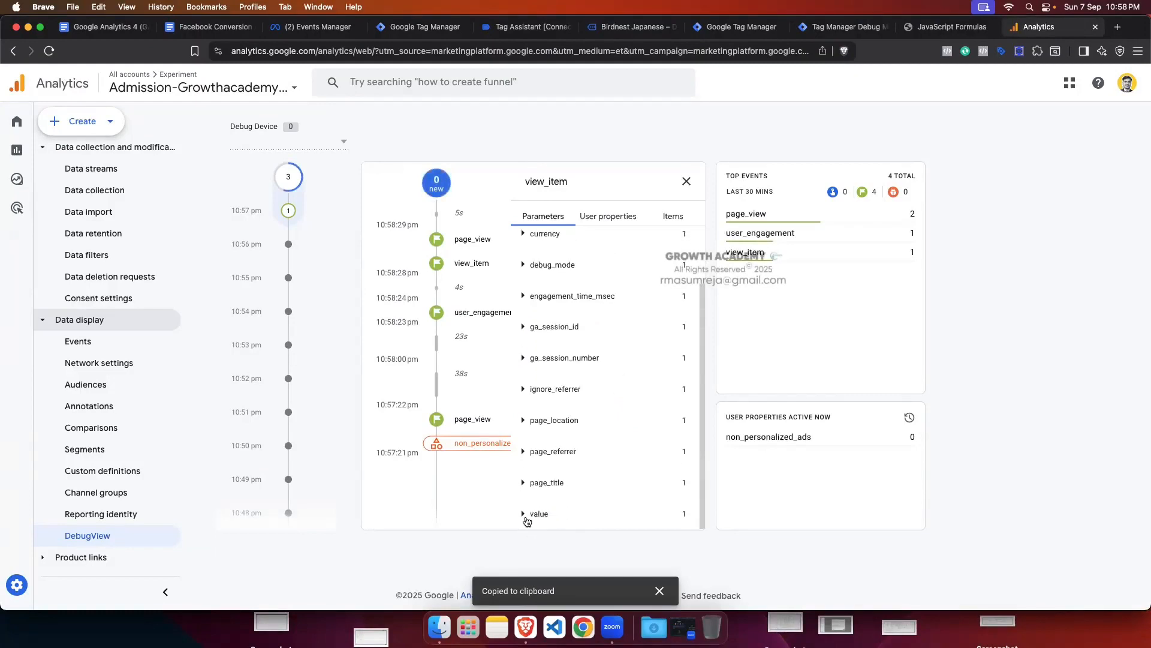
pyautogui.scroll(3, 532, 312)
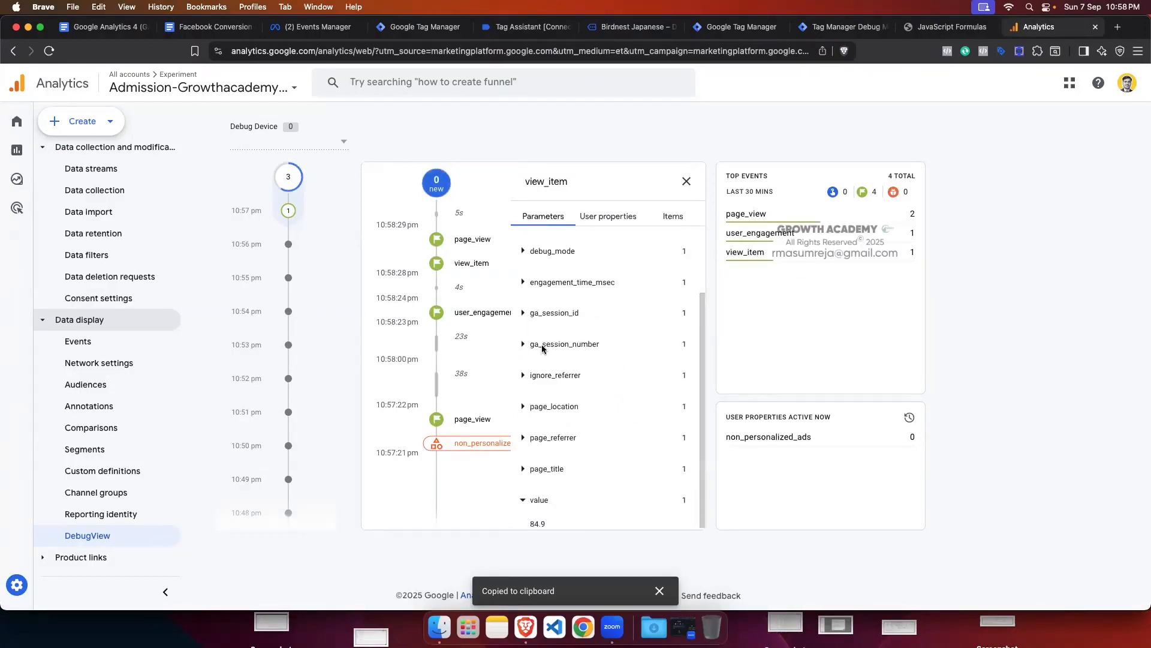
pyautogui.click(525, 305)
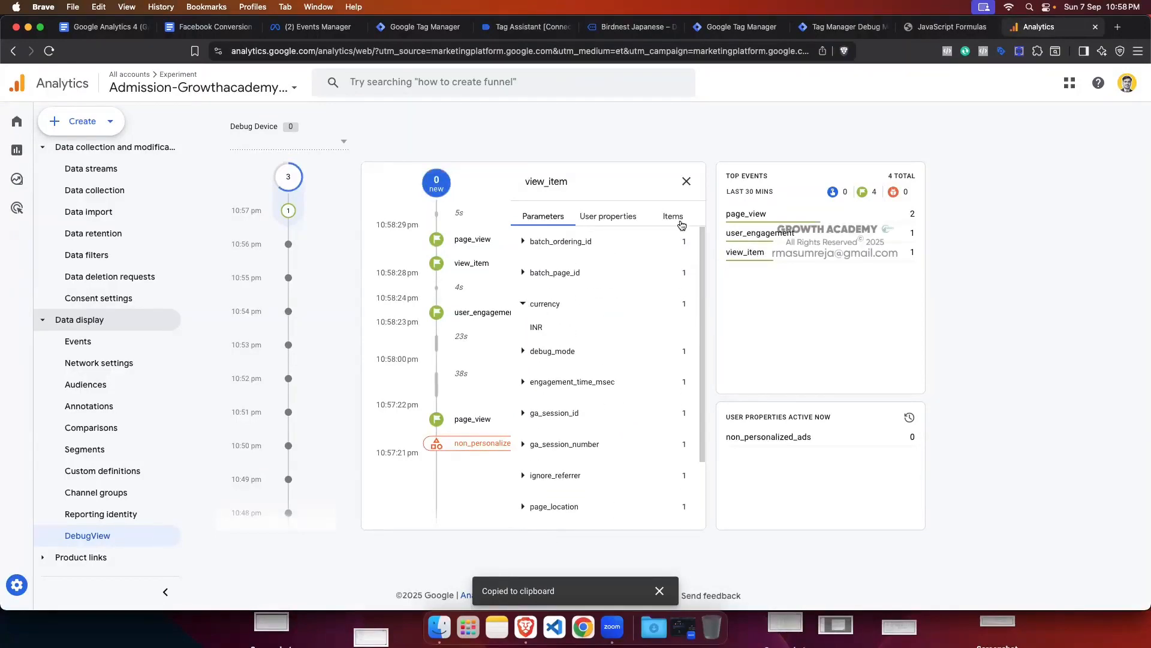
pyautogui.click(673, 217)
pyautogui.click(524, 243)
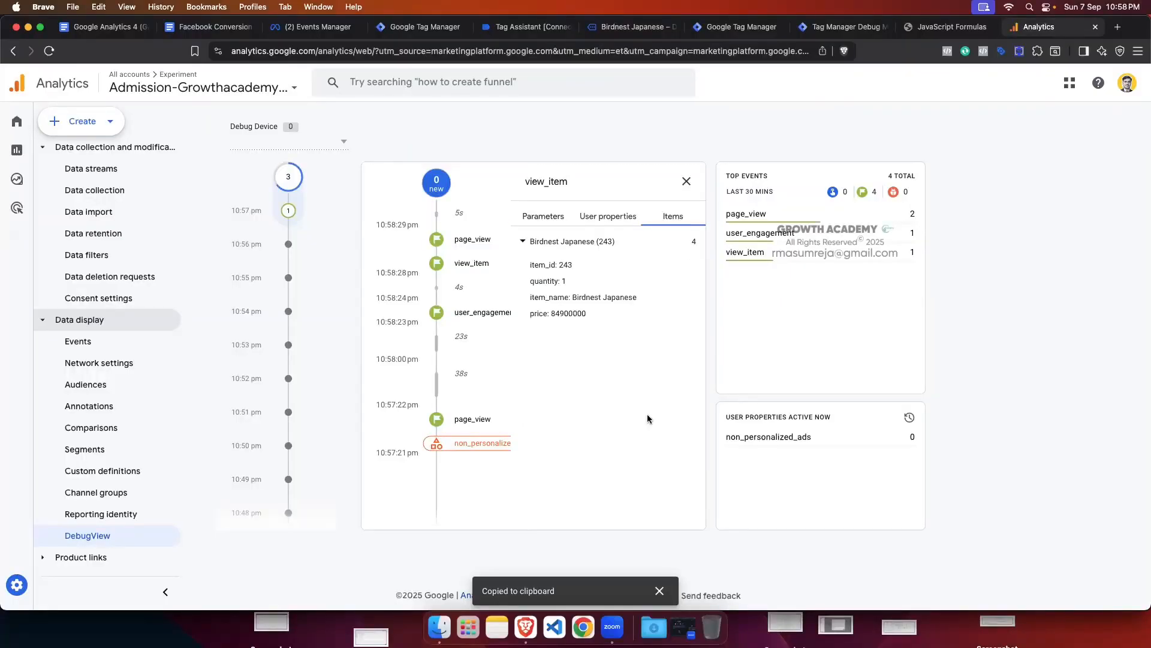
pyautogui.click(686, 181)
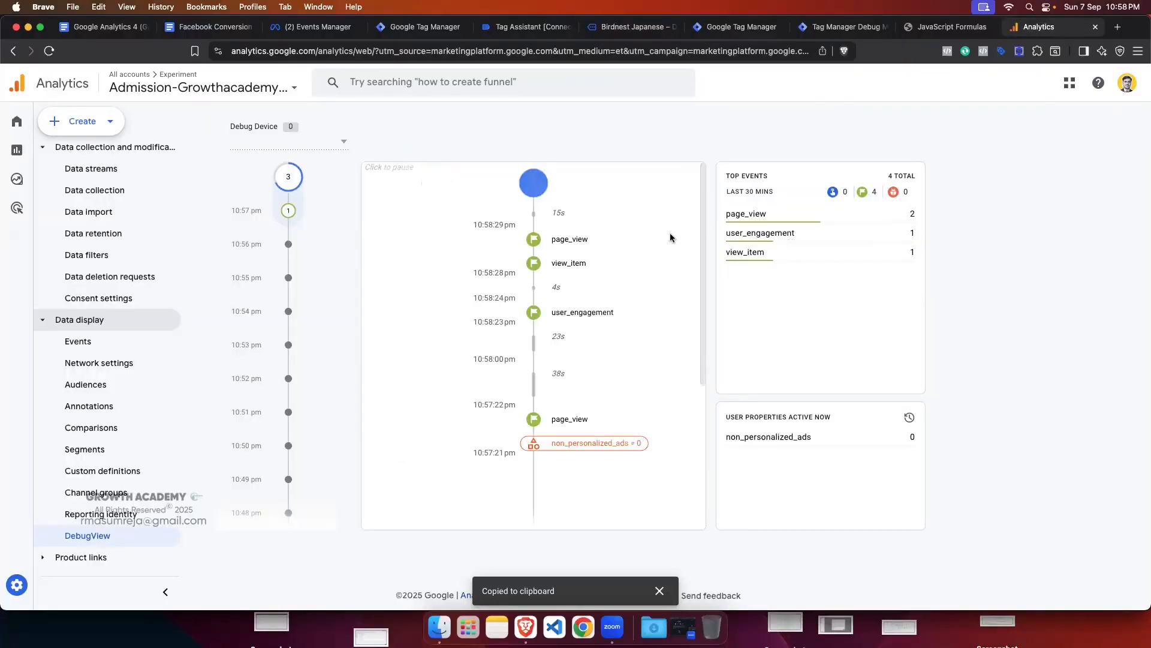
# Step: Add one Birdnest Japanese to the cart on the Greenstore product page and check the recorded events in Tag Assistant
pyautogui.click(620, 27)
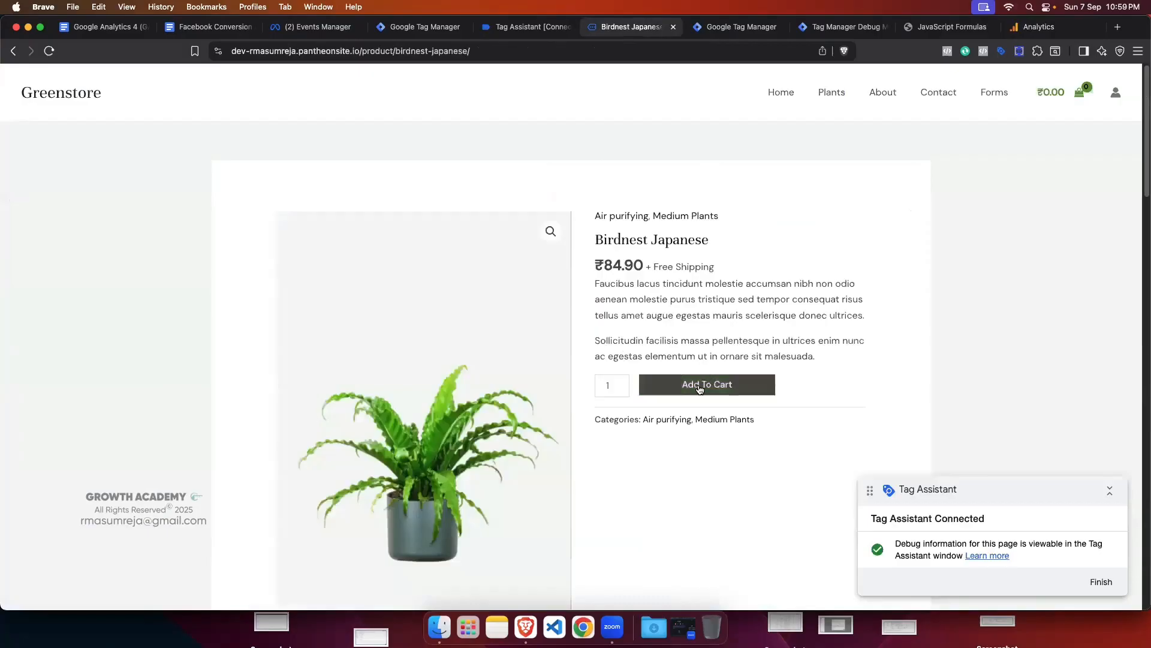
pyautogui.click(700, 387)
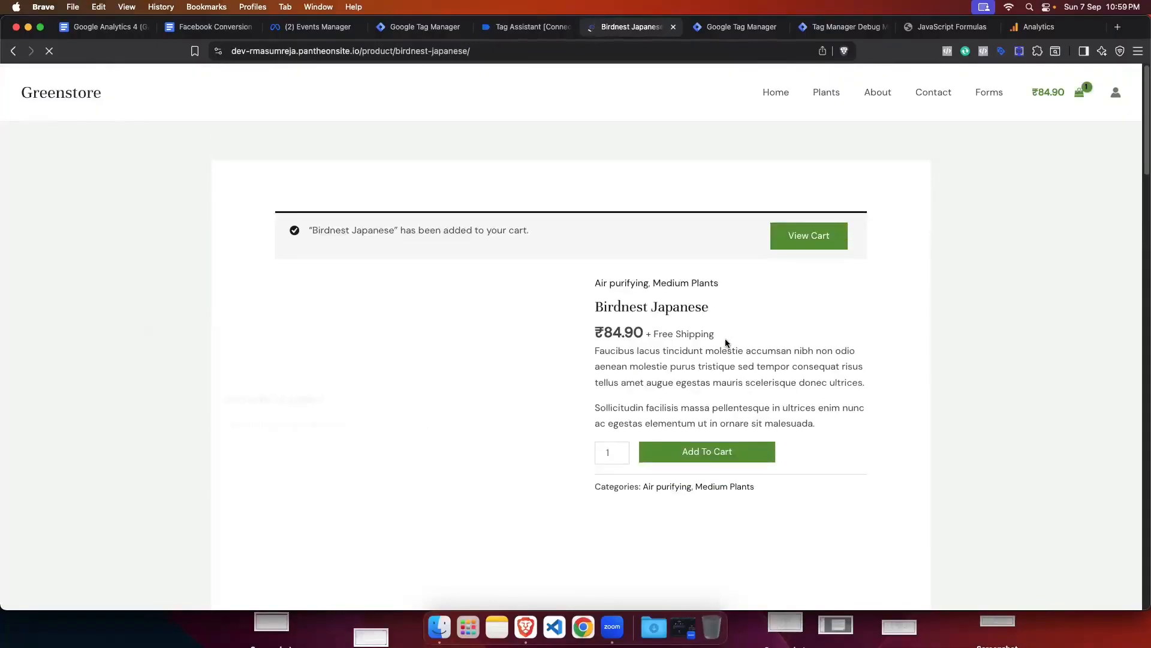
pyautogui.click(511, 27)
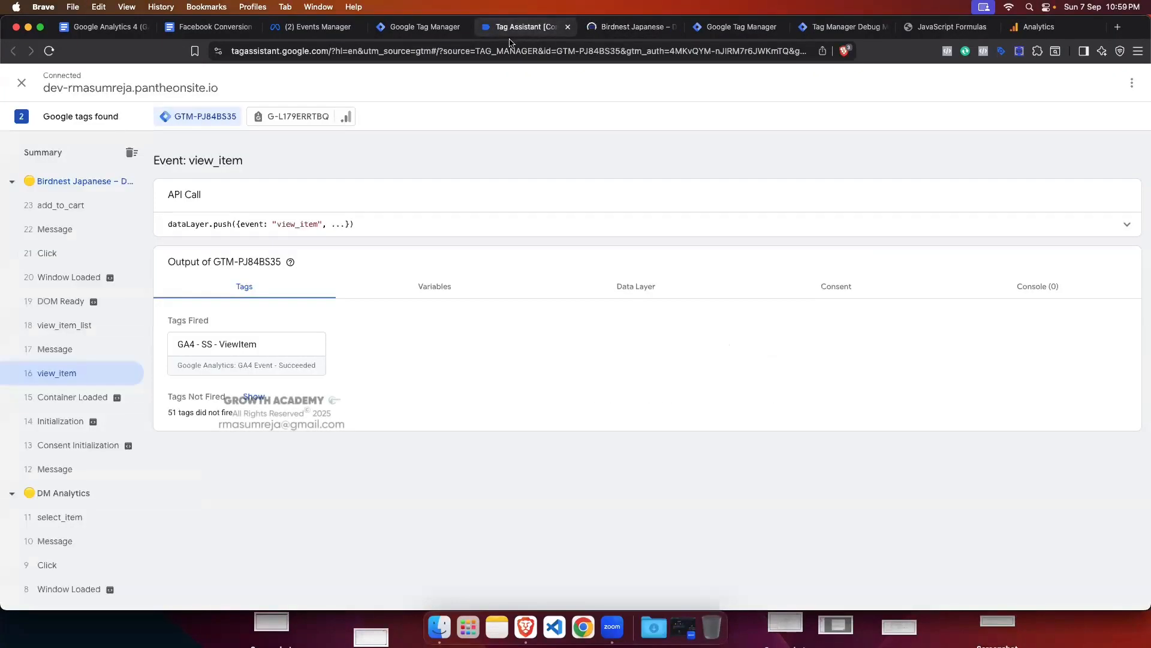
pyautogui.click(631, 27)
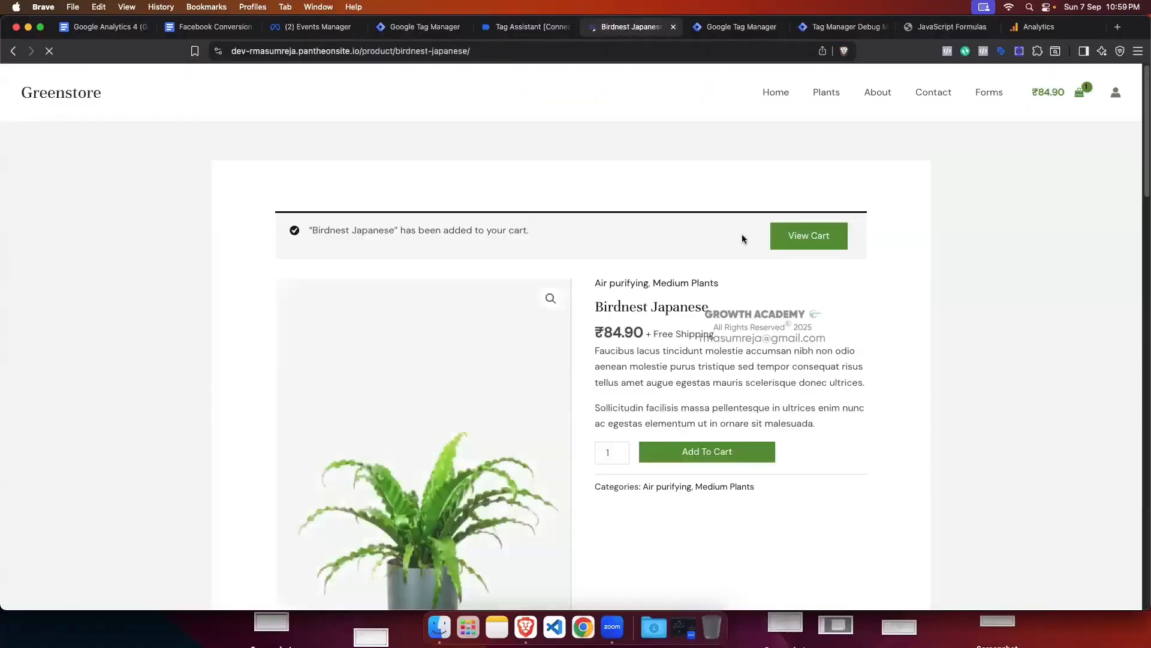
# Step: Check out the cart and place the cash-on-delivery order with the prefilled billing details
pyautogui.click(809, 235)
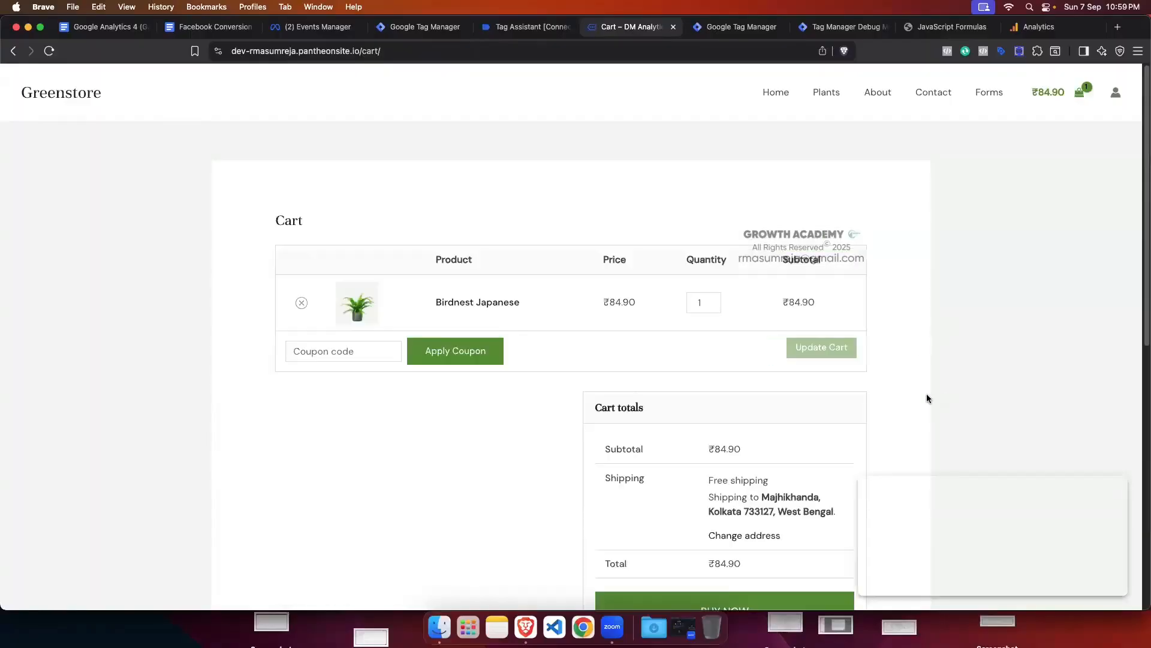
pyautogui.scroll(-3, 887, 392)
pyautogui.click(774, 446)
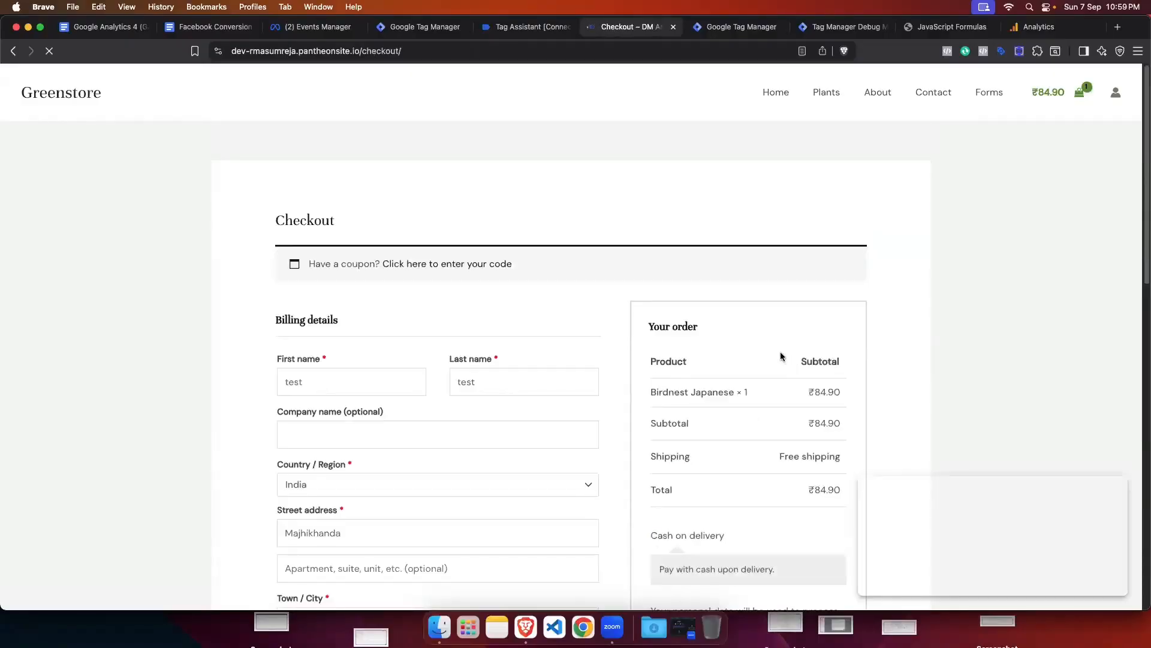
pyautogui.scroll(-8, 448, 390)
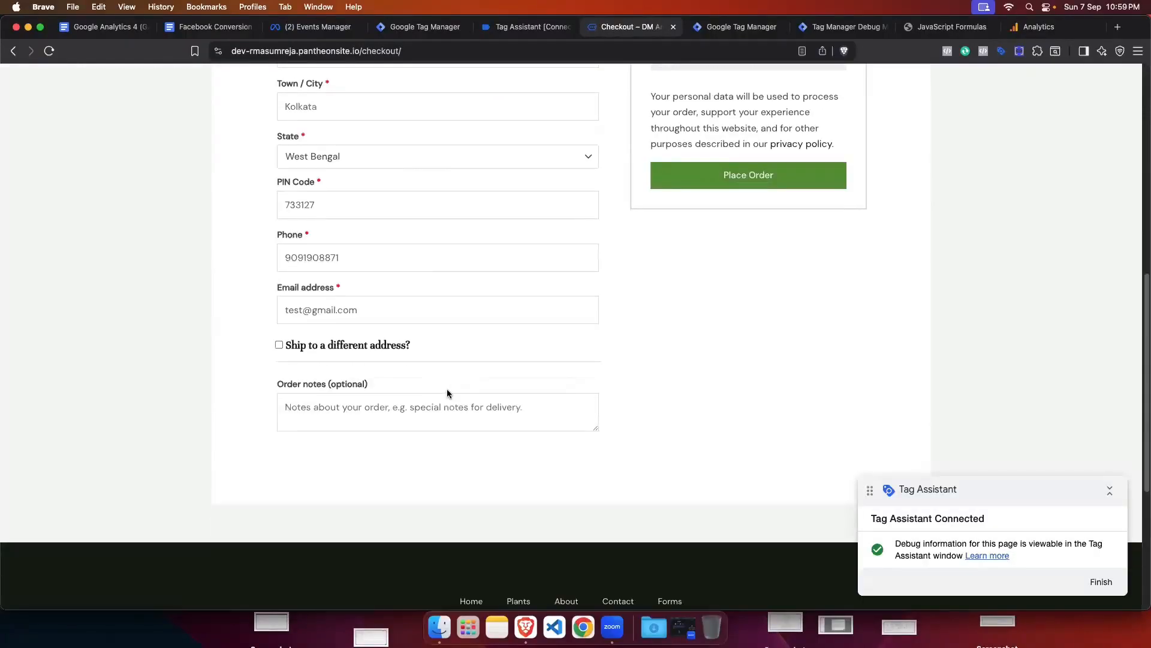
pyautogui.scroll(3, 655, 364)
pyautogui.click(725, 379)
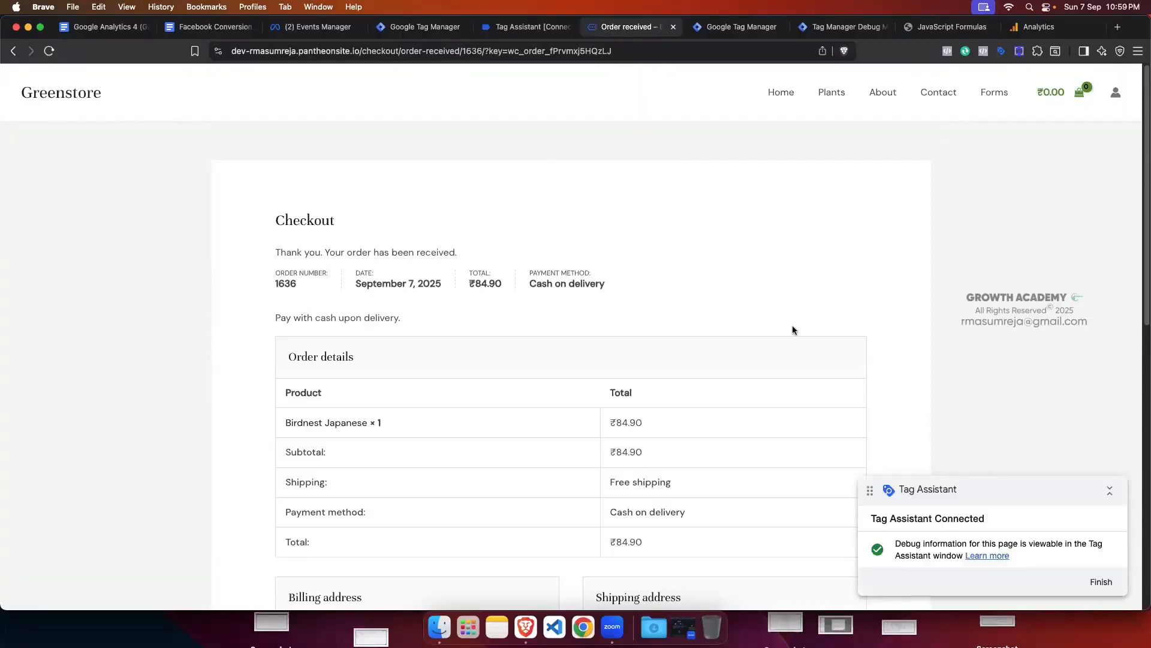
# Step: Inspect the tags fired on the purchase event in Tag Assistant and in the server container preview
pyautogui.click(531, 26)
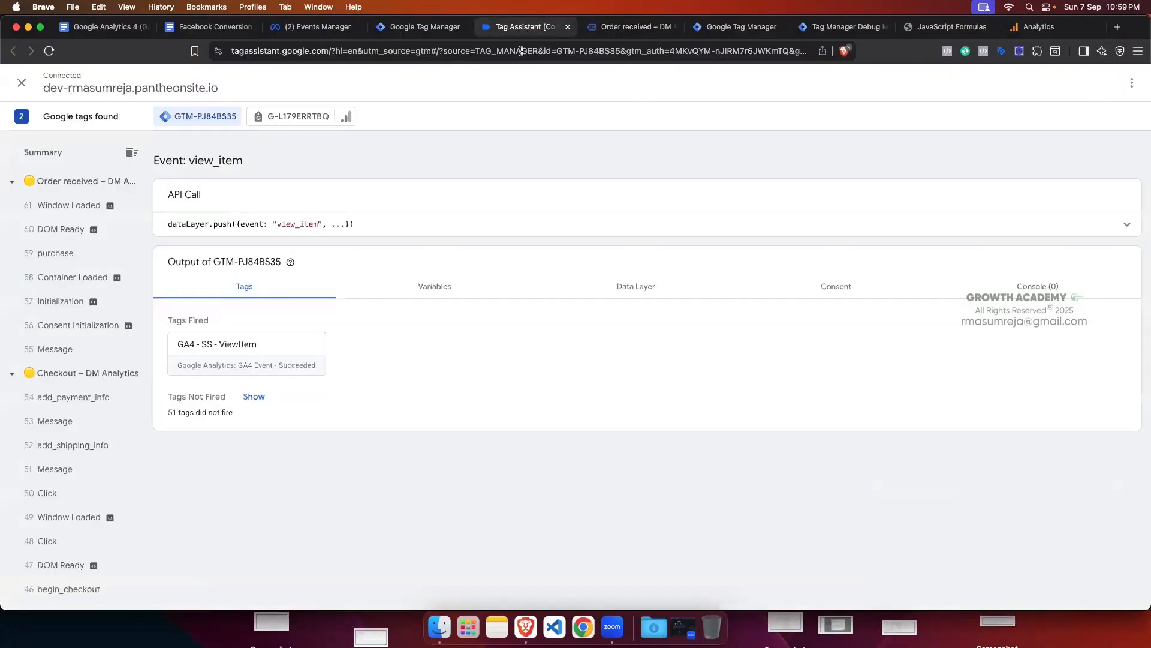
pyautogui.click(54, 255)
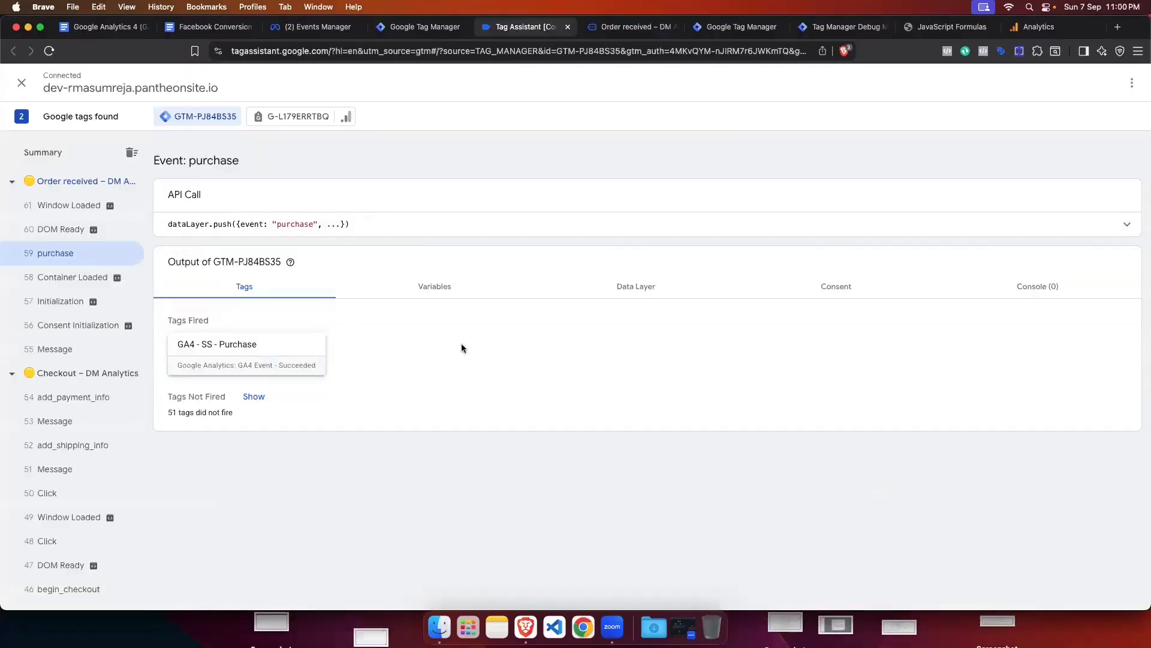
pyautogui.click(843, 26)
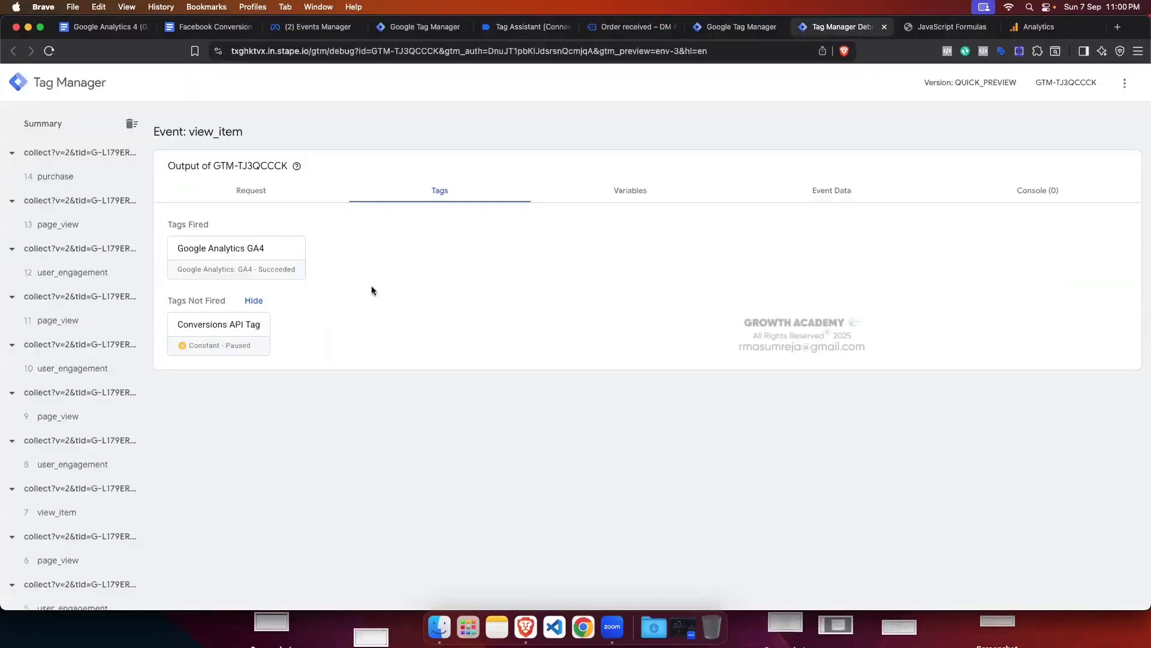
pyautogui.click(59, 178)
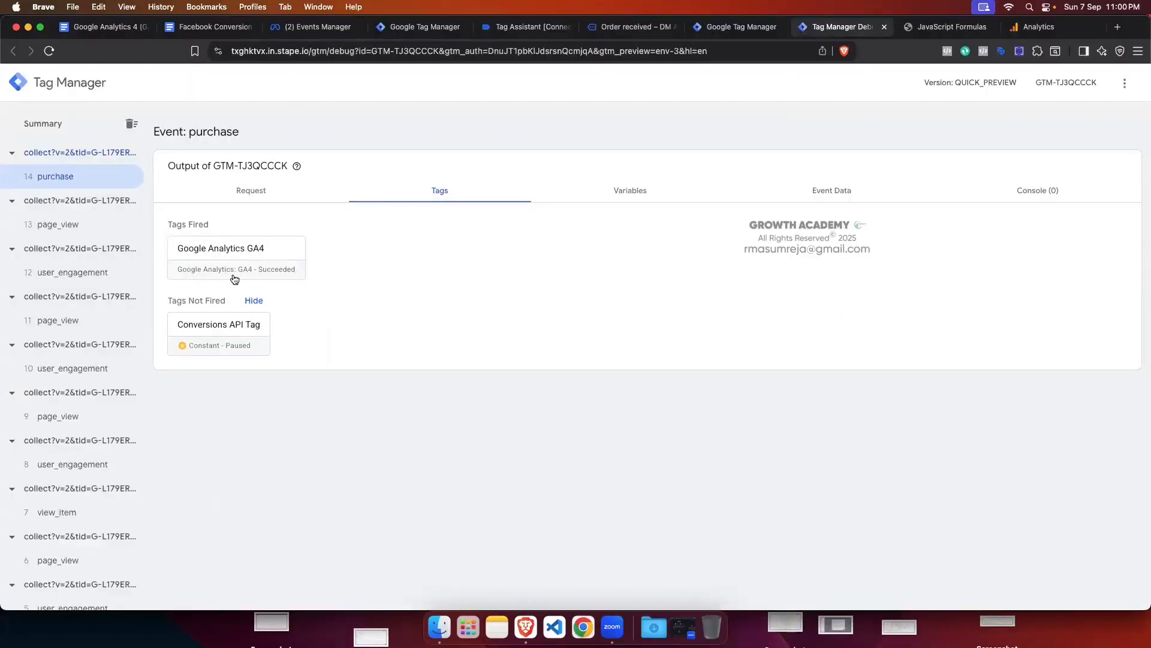
# Step: Select Apple as the debug device in Google Analytics DebugView and look through its event timeline
pyautogui.click(1034, 33)
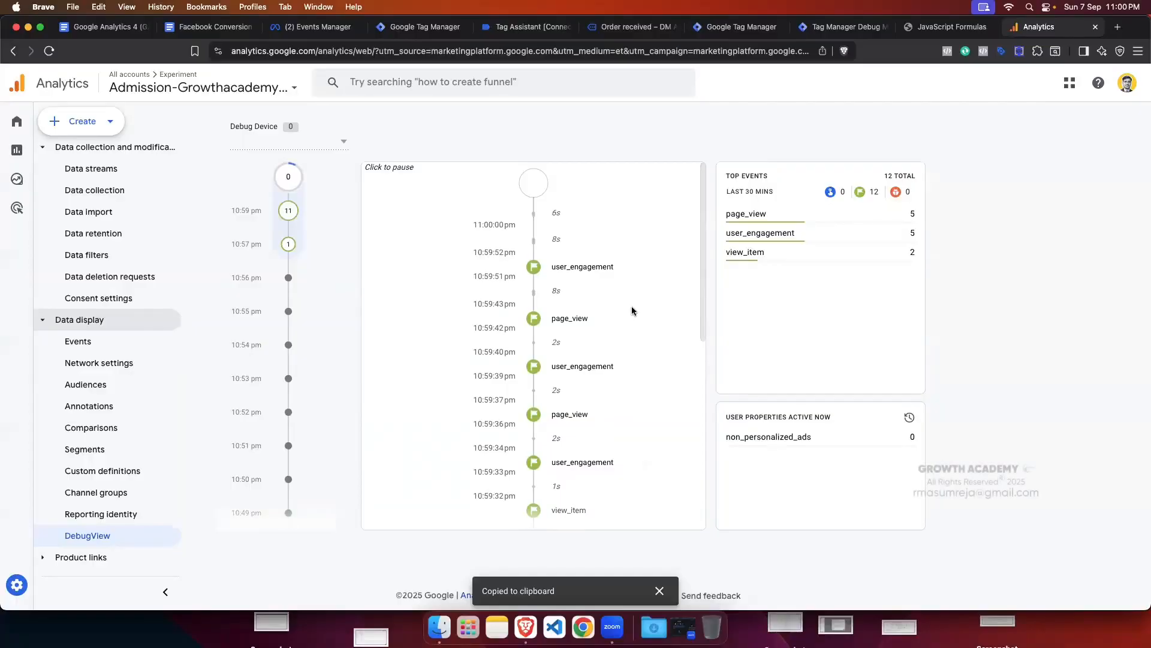
pyautogui.click(309, 143)
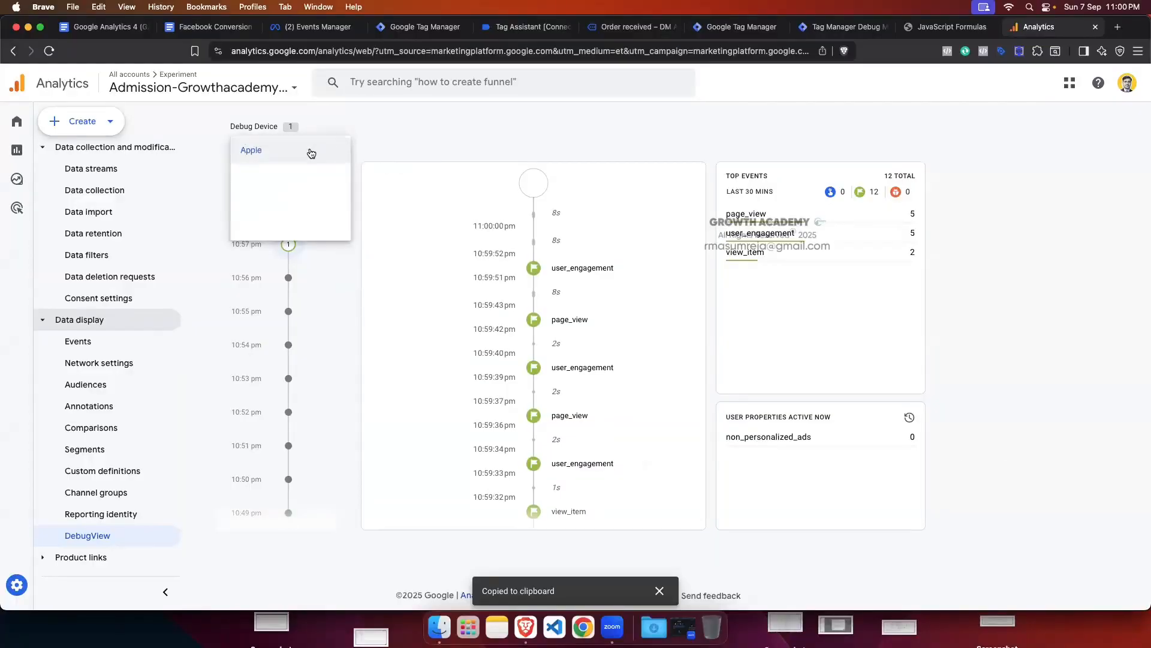
pyautogui.click(311, 151)
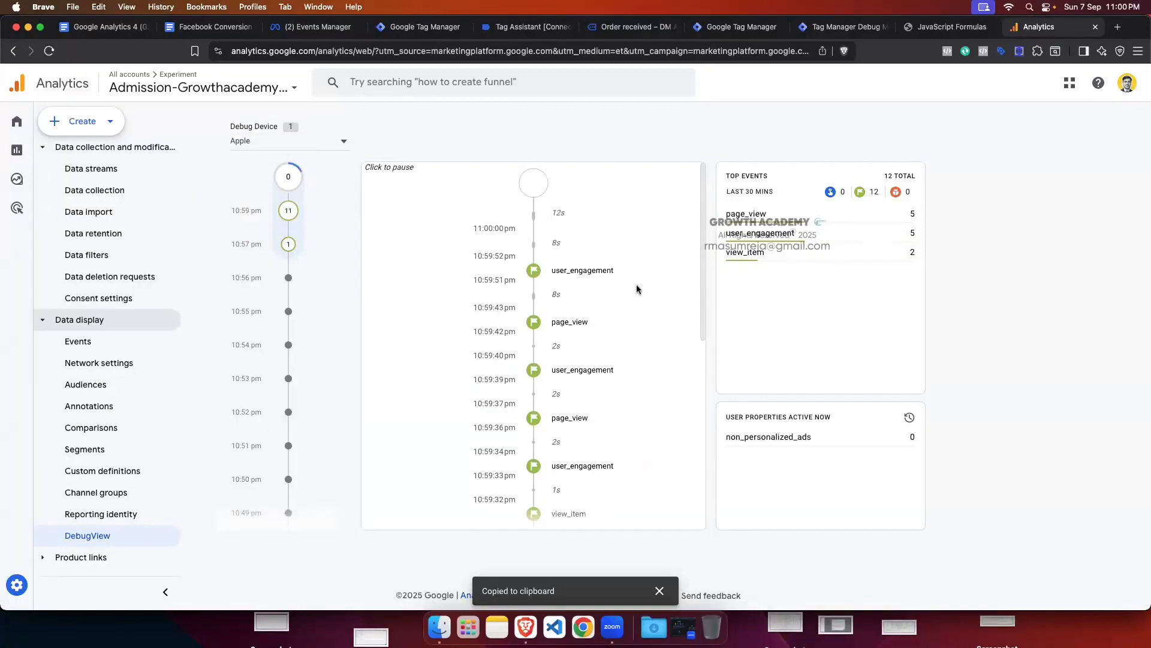
pyautogui.scroll(-3, 633, 287)
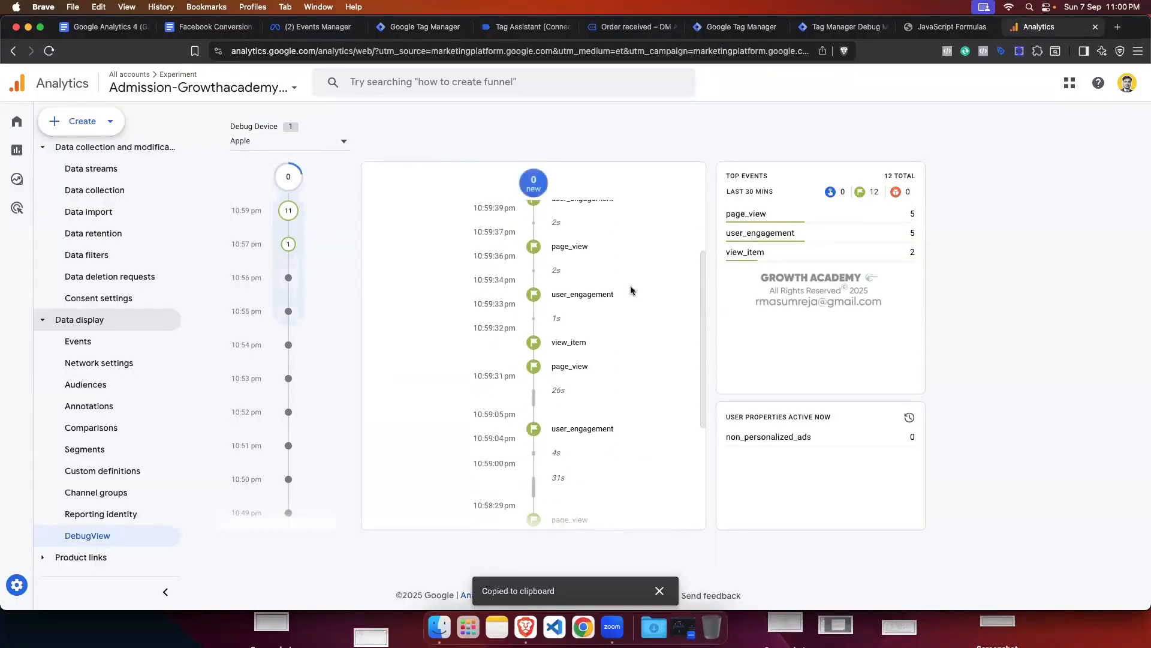
pyautogui.scroll(4, 631, 287)
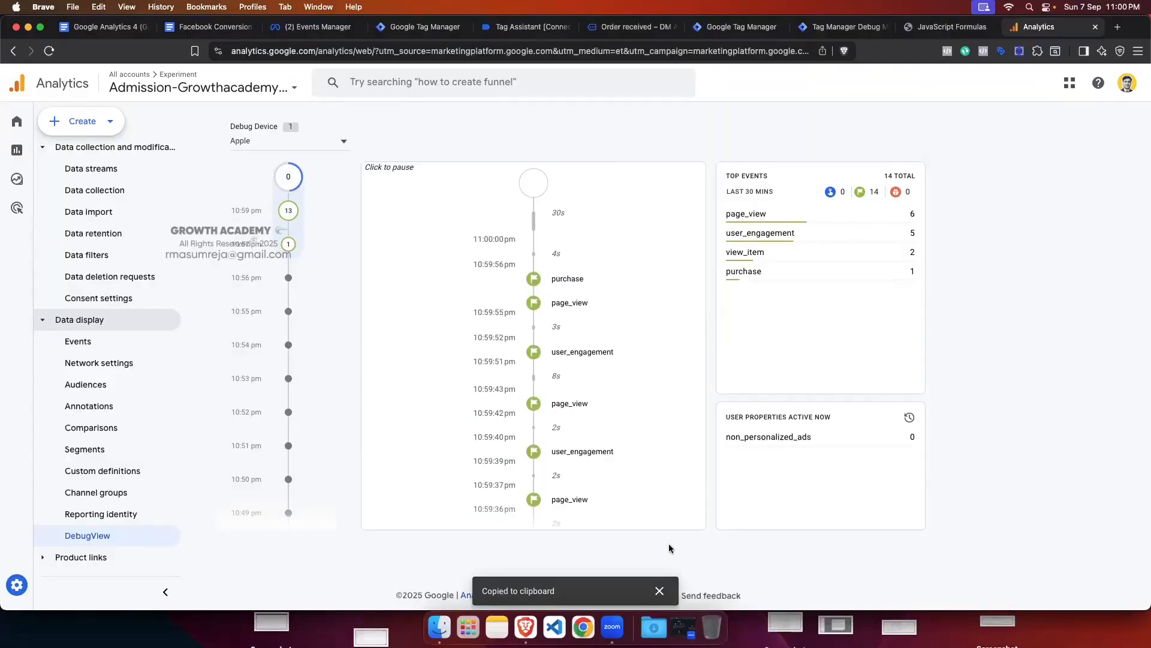
pyautogui.click(659, 591)
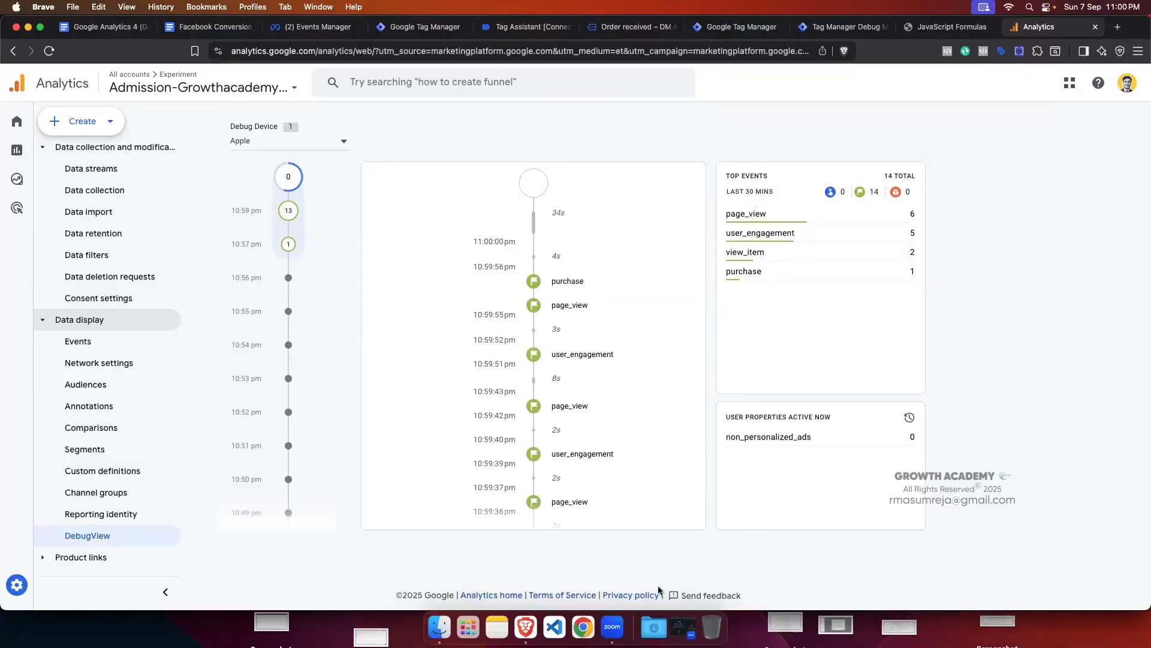
# Step: Examine the purchase event's shipping, tax and currency parameters and its item details in DebugView
pyautogui.click(562, 282)
pyautogui.scroll(-5, 522, 514)
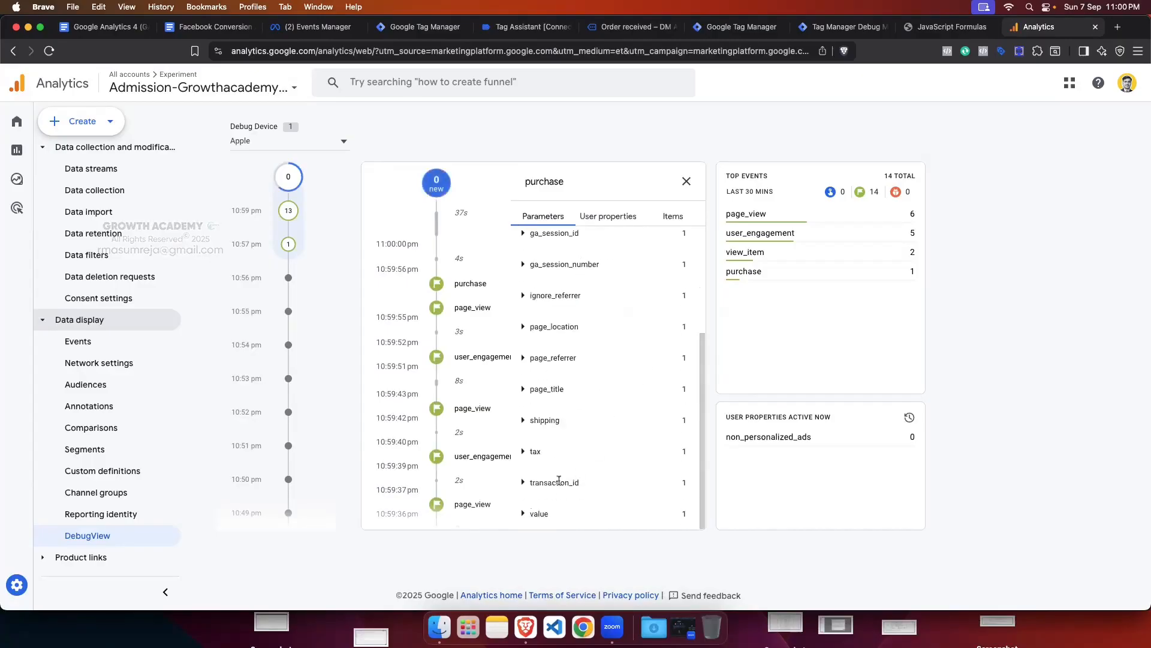
pyautogui.scroll(-1, 589, 467)
pyautogui.click(523, 465)
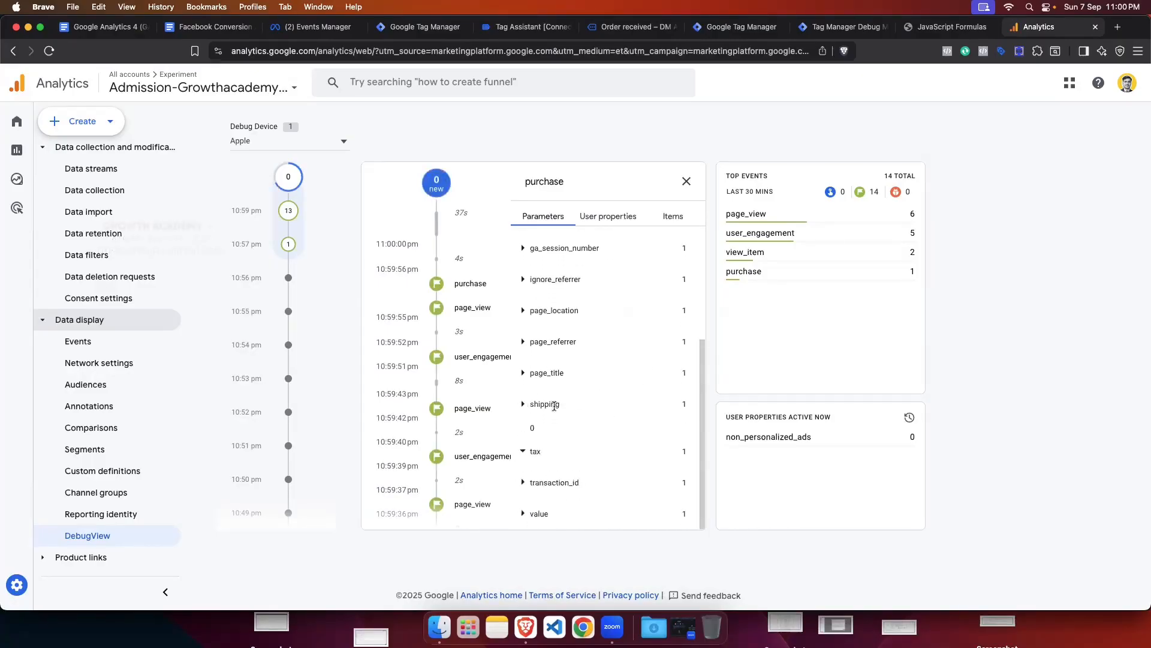
pyautogui.scroll(5, 569, 372)
pyautogui.click(522, 303)
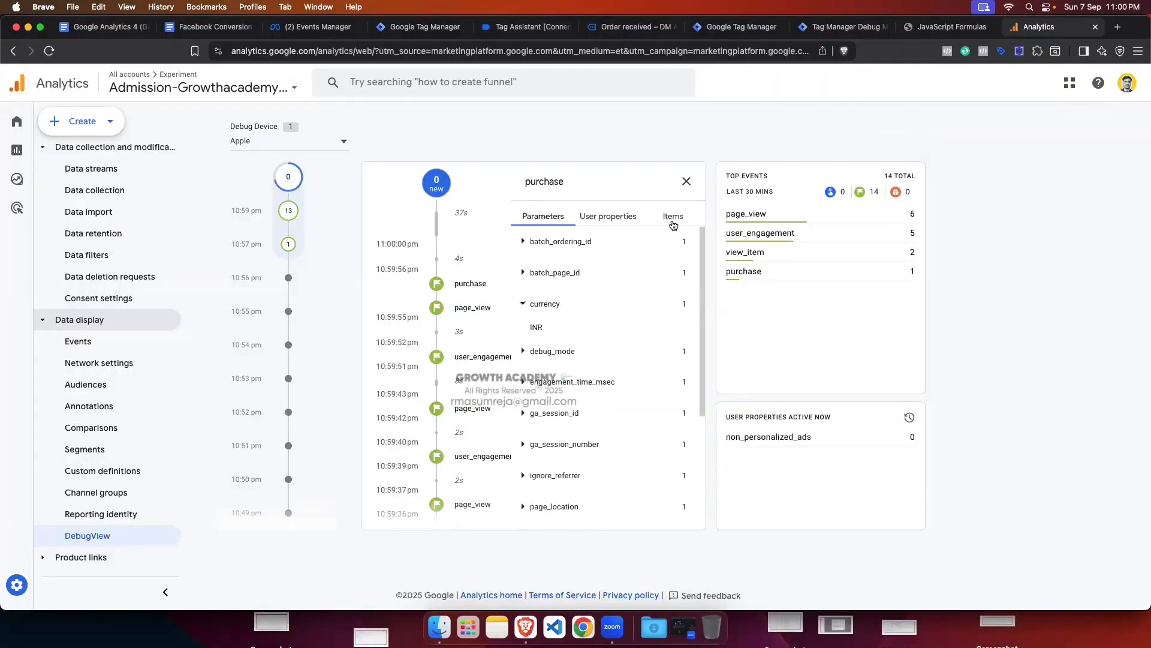
pyautogui.click(673, 220)
pyautogui.click(521, 242)
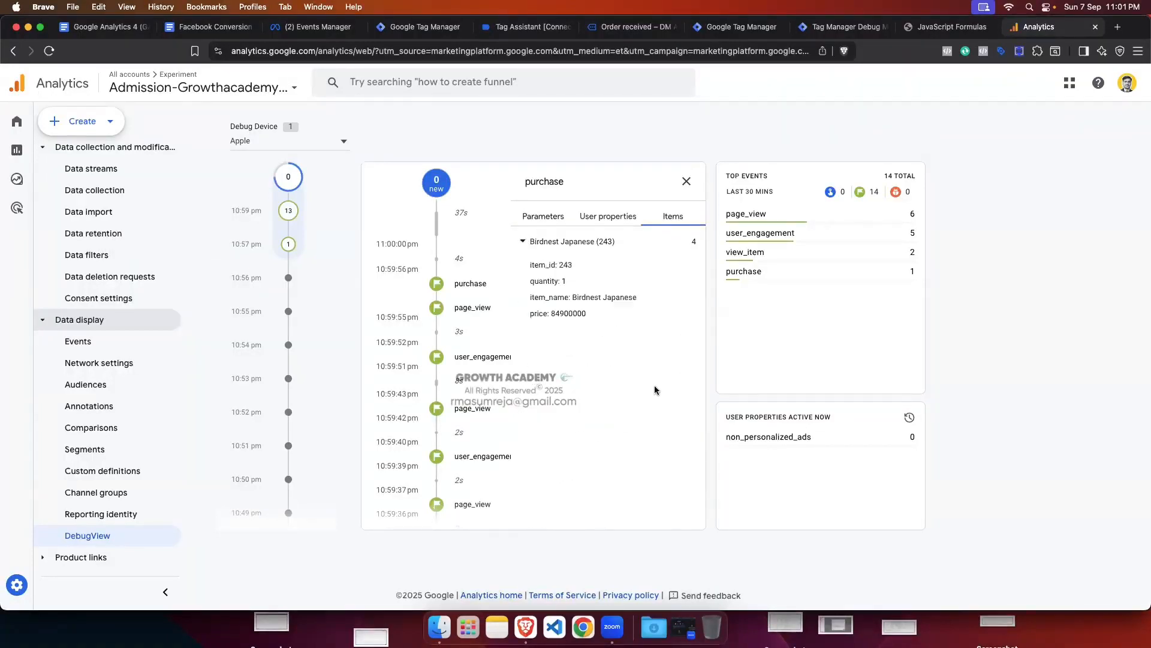
pyautogui.click(520, 243)
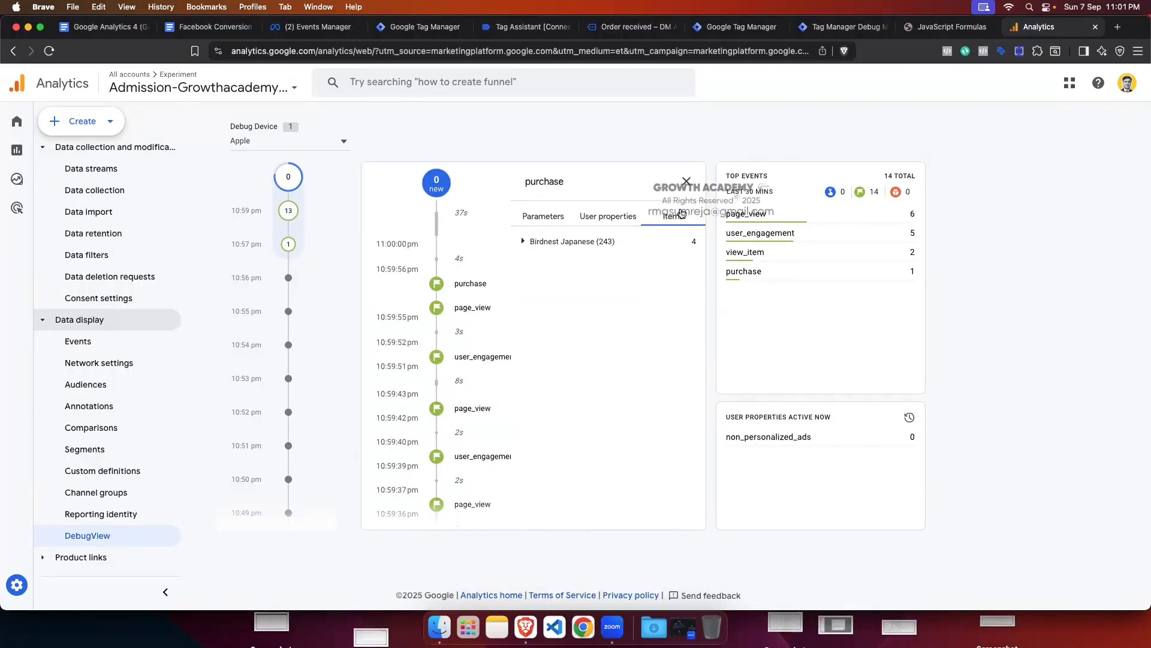
pyautogui.click(687, 182)
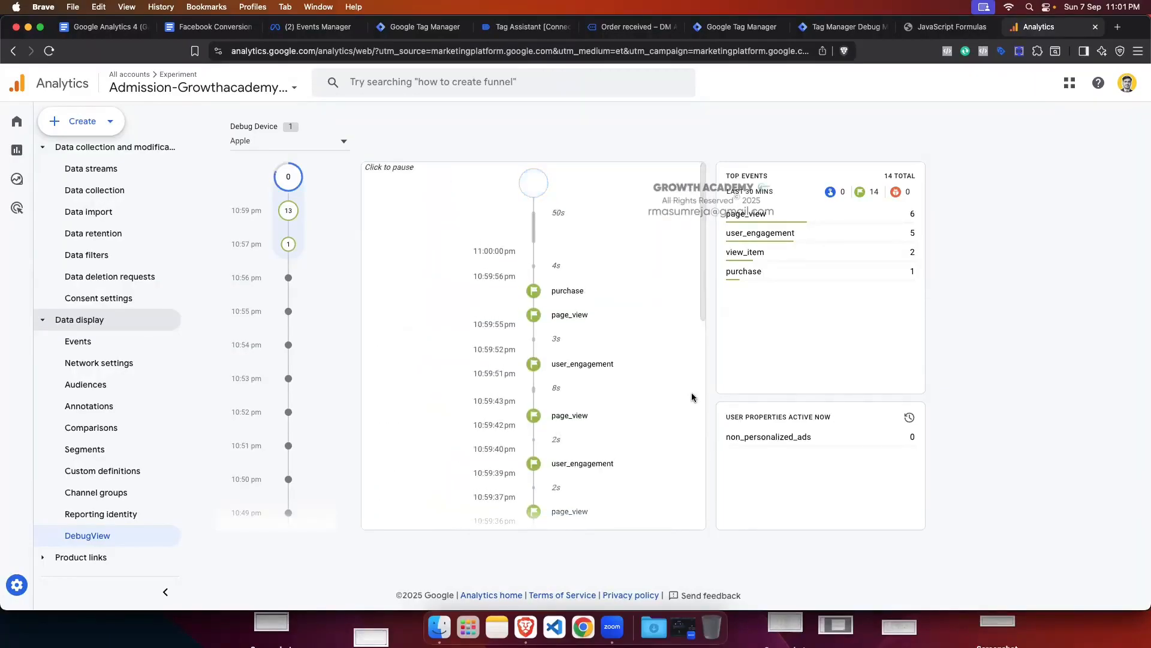